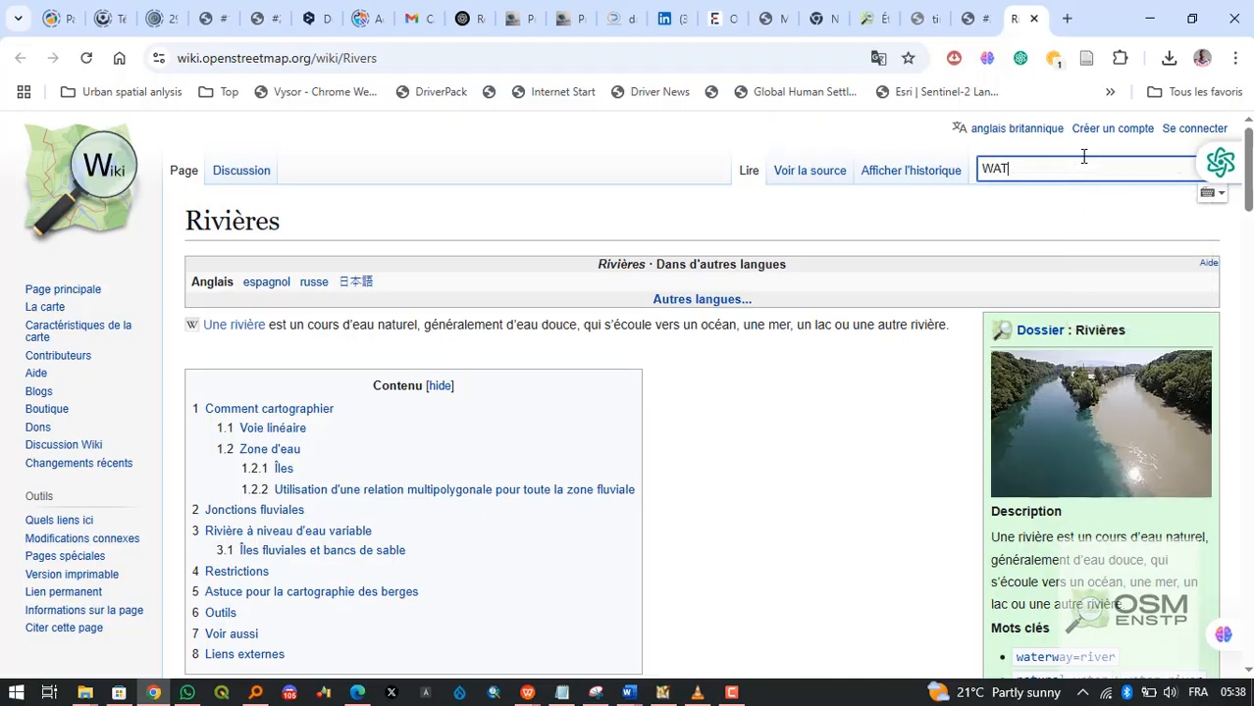
Search the OpenStreetMap wiki for "water" and open the suggested Waterways article.
key("BackSpace")
key("BackSpace")
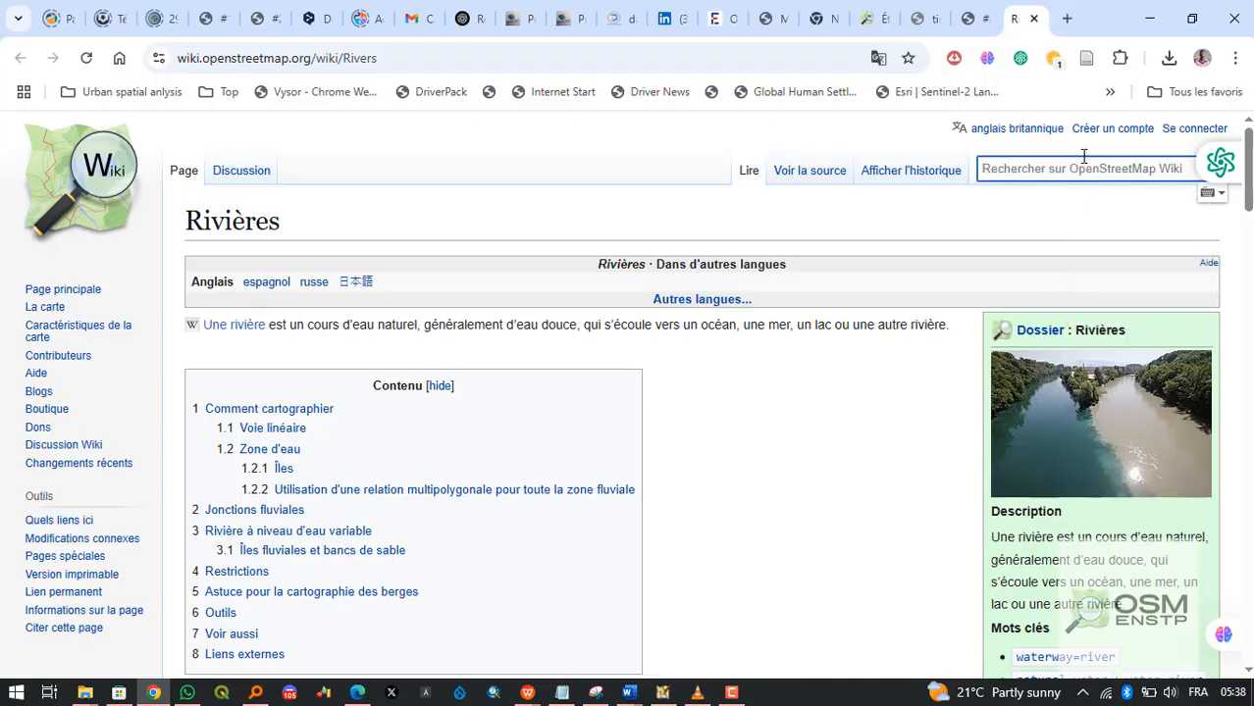
type("water")
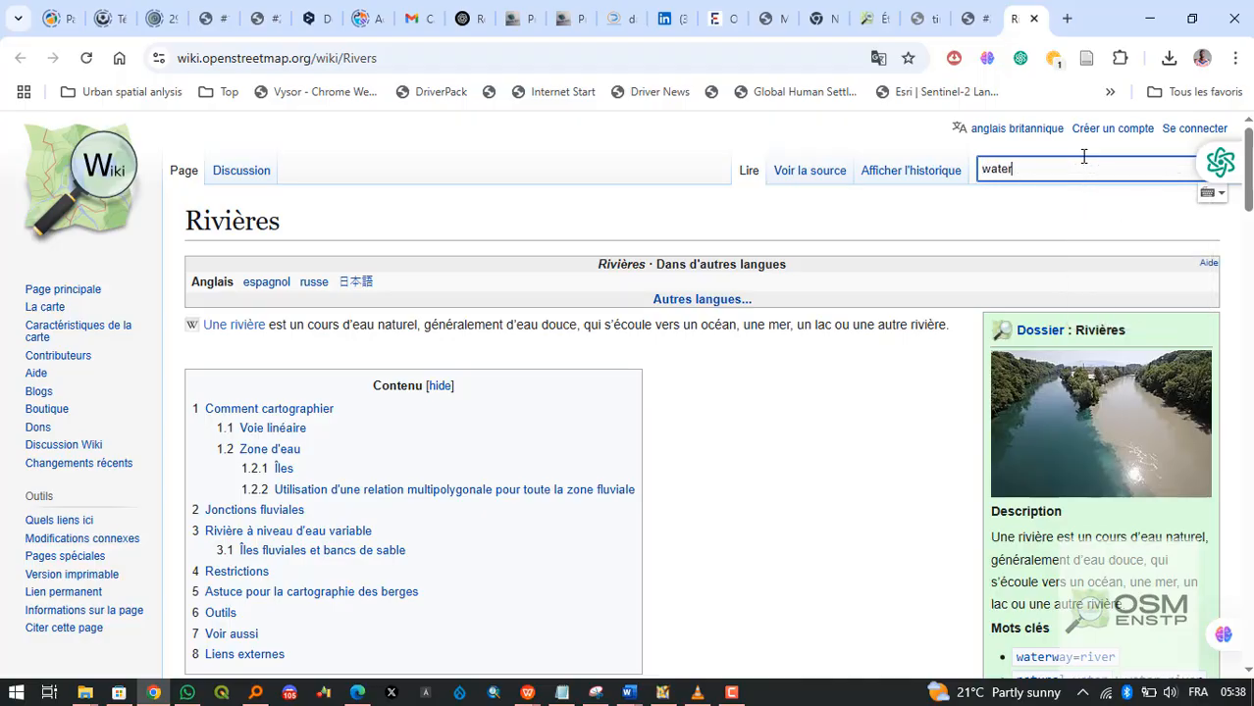
left_click(1037, 212)
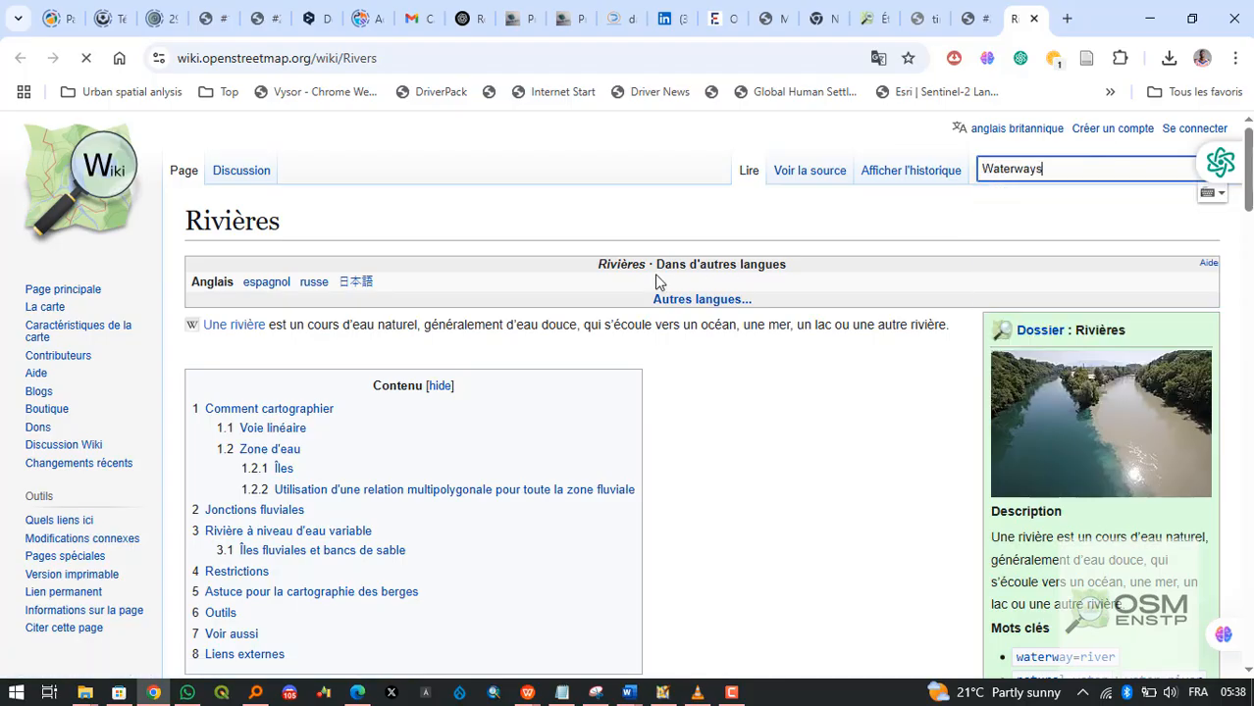
Skim the whole Waterways article, including its contents list and the section on wide rivers, lakes, reservoirs and islands.
scroll(392, 397, "down", 7)
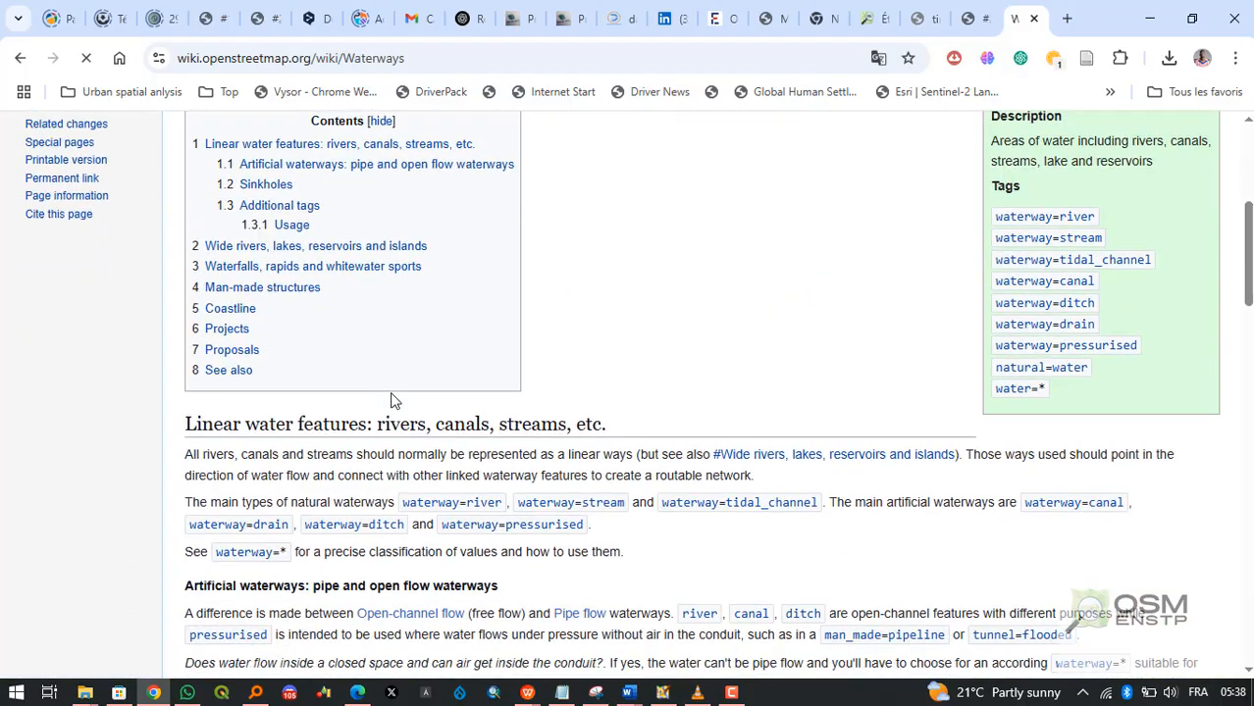
scroll(392, 400, "down", 11)
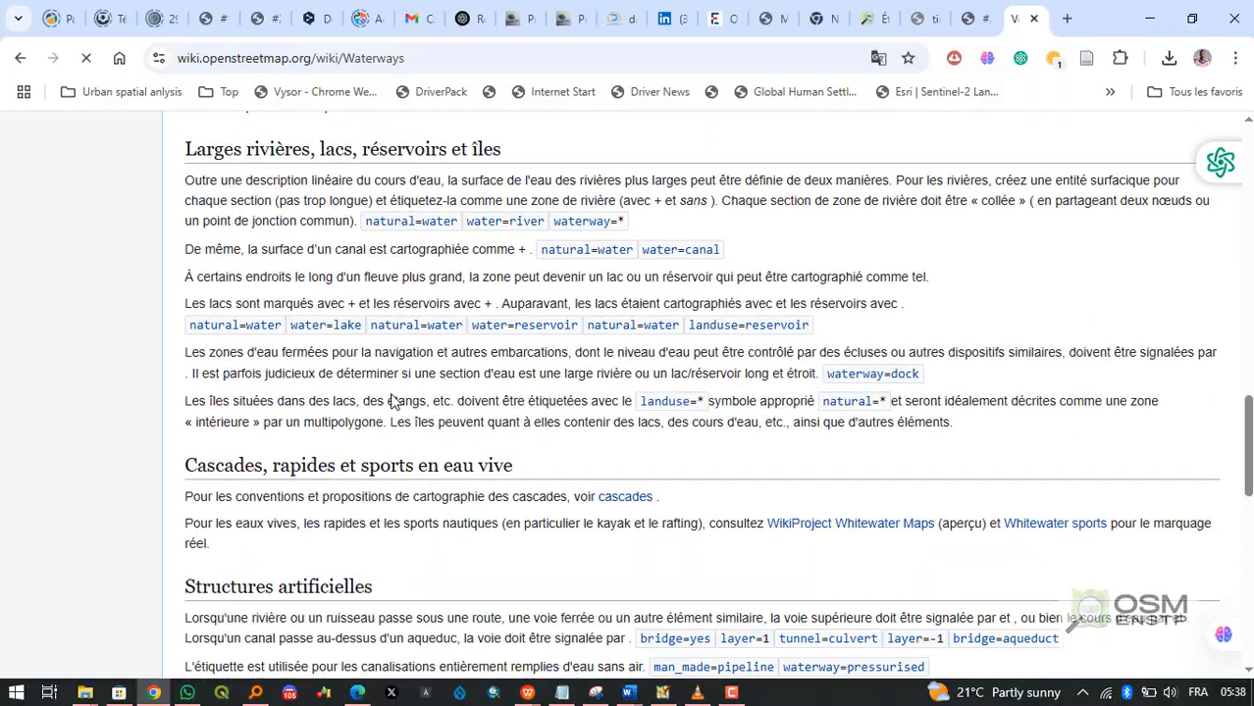
scroll(390, 402, "down", 6)
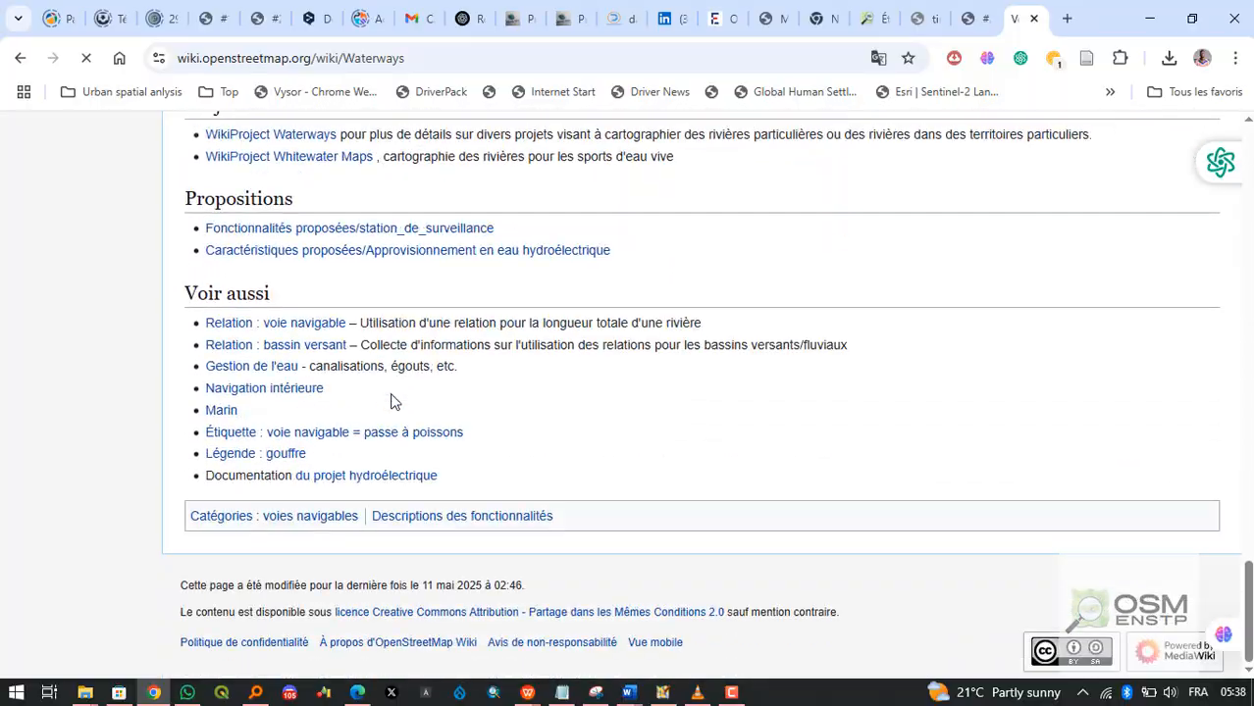
scroll(390, 402, "up", 11)
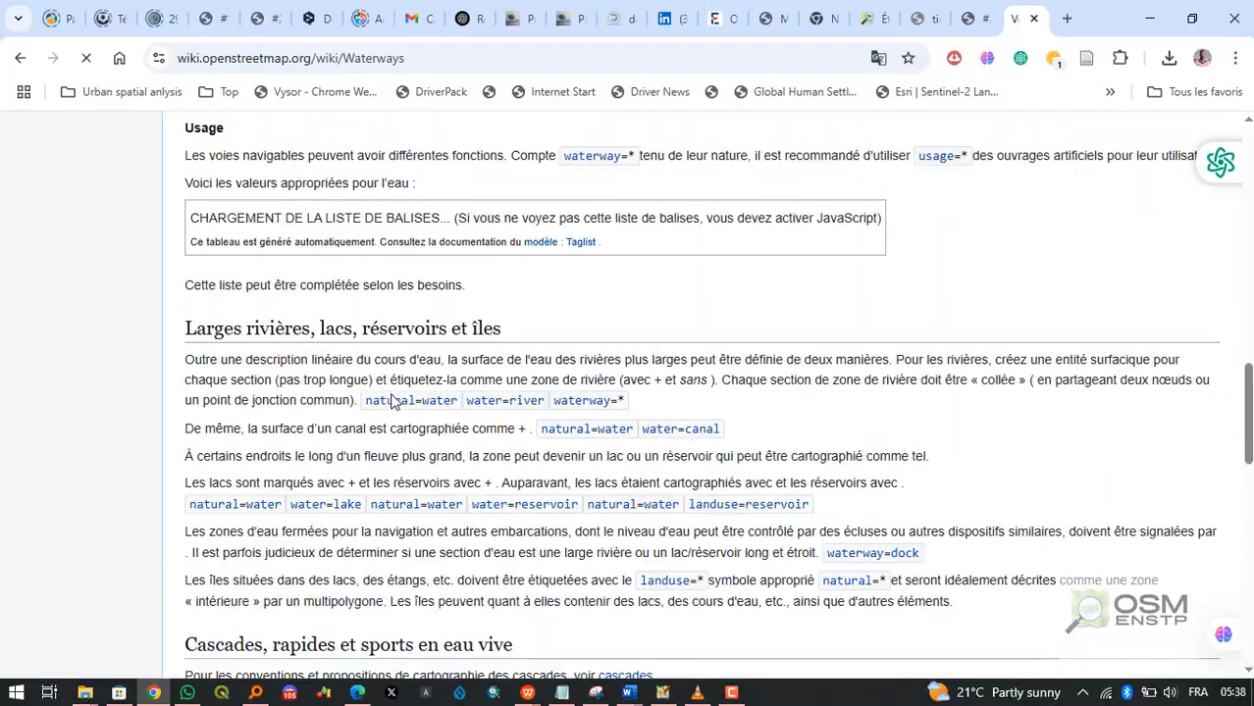
scroll(392, 420, "up", 10)
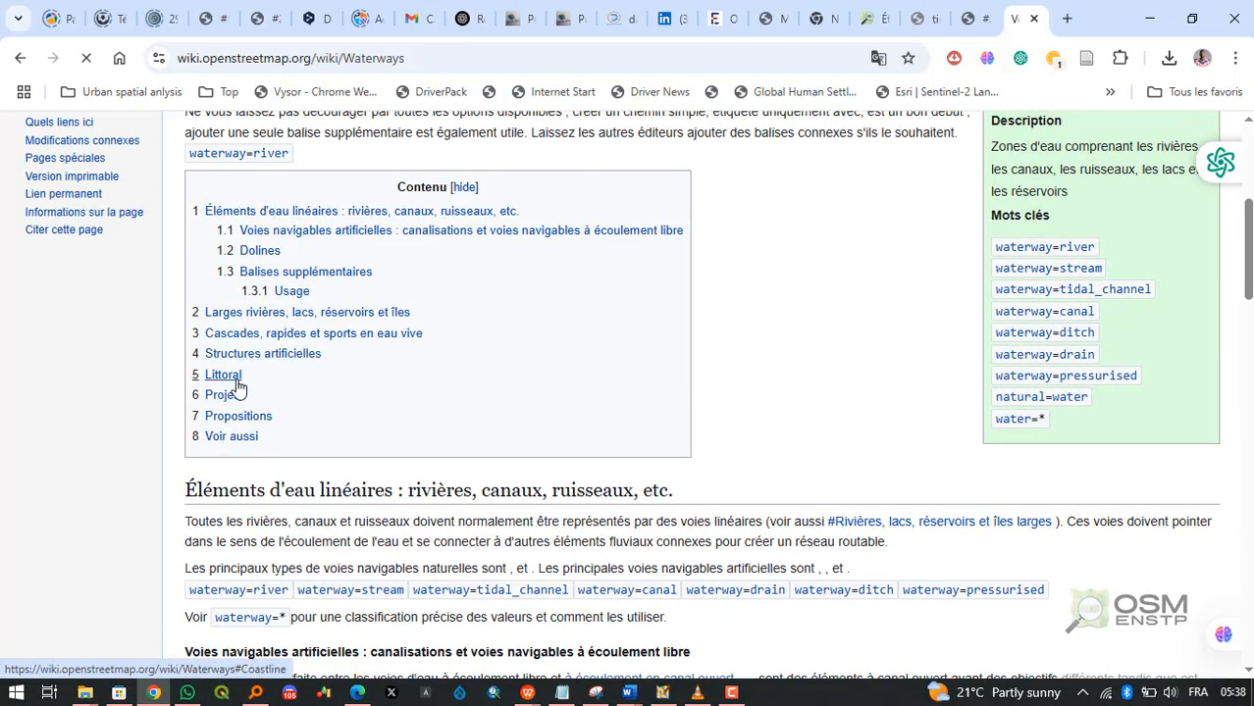
Go to the article's artificial waterways section and read on through additional tags, man-made structures and coastline.
left_click(316, 232)
scroll(233, 387, "down", 9)
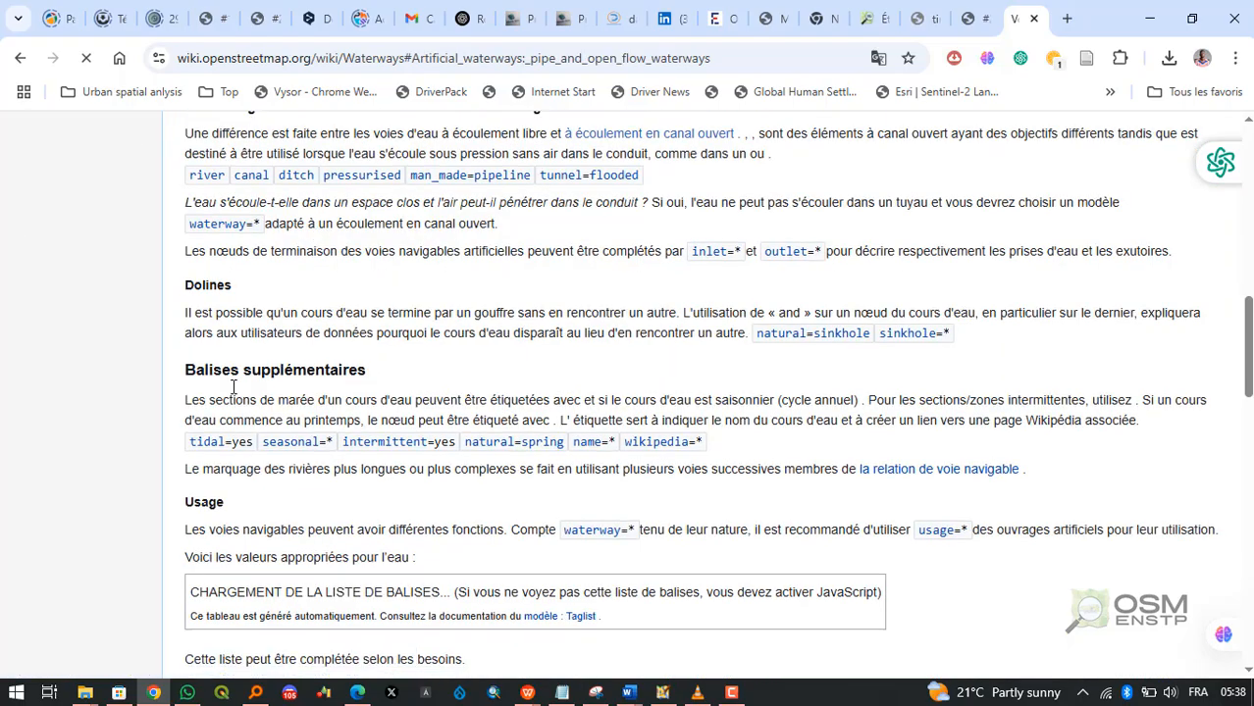
scroll(233, 386, "down", 2)
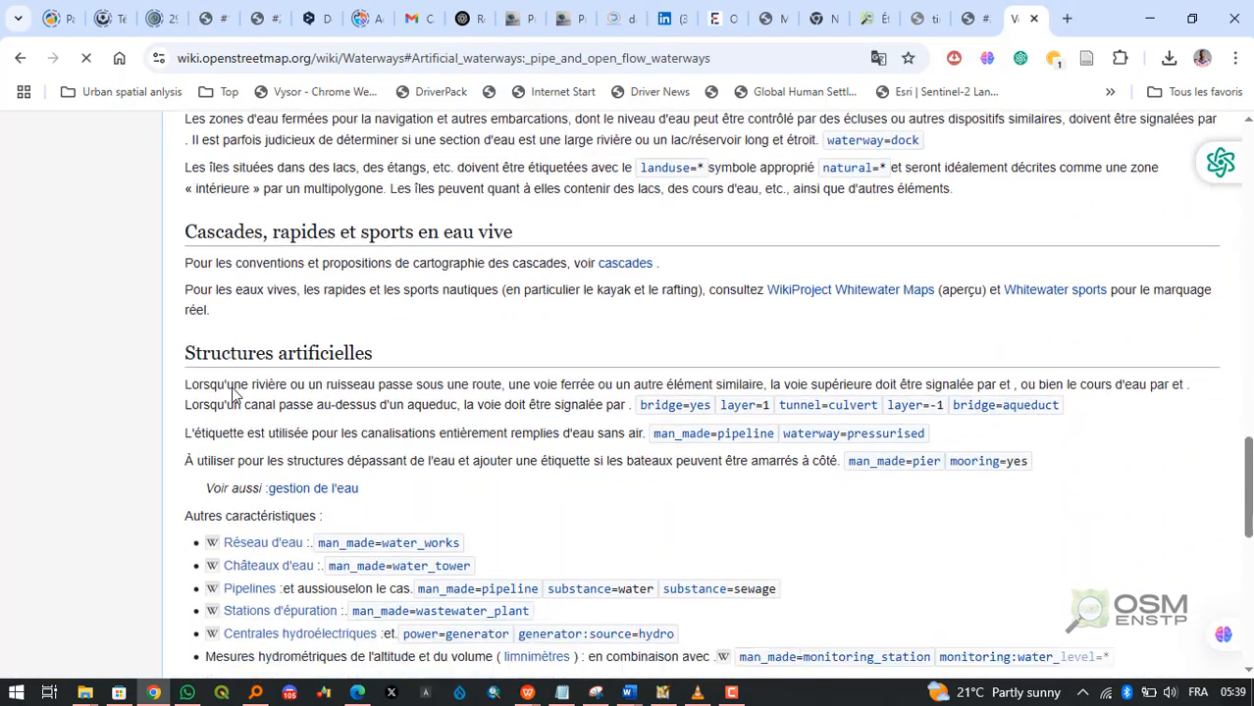
scroll(233, 394, "down", 4)
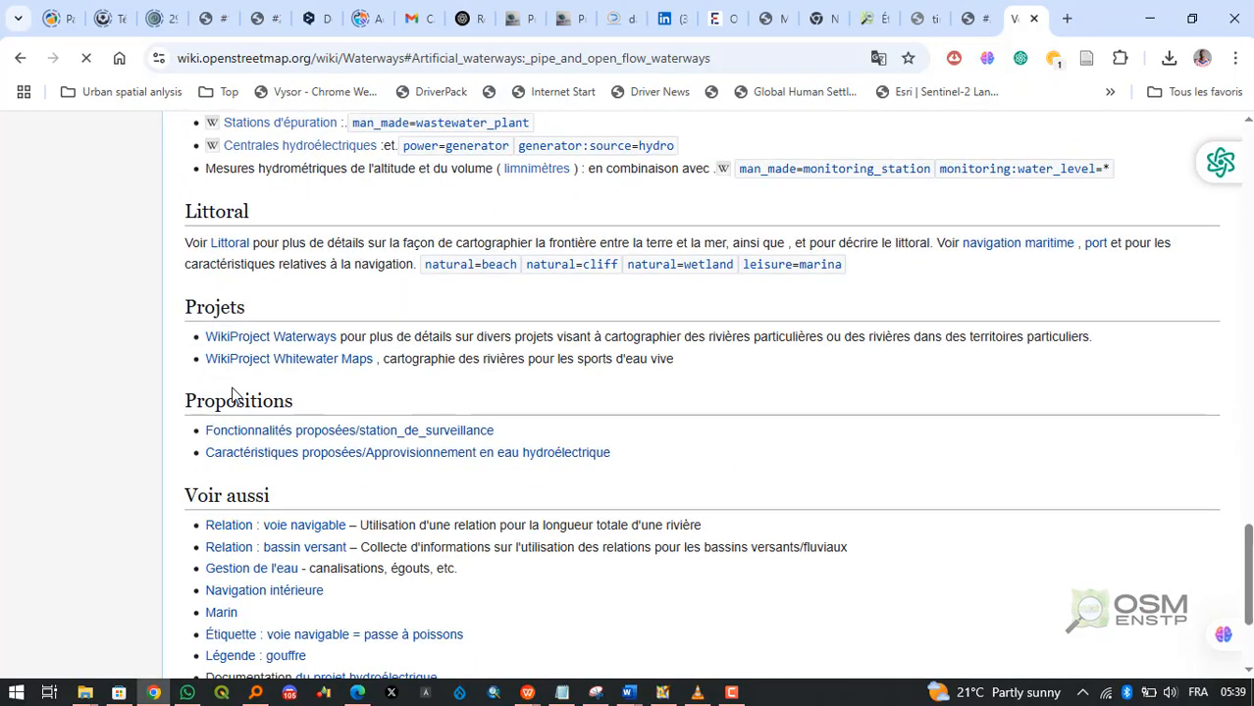
scroll(233, 394, "up", 9)
scroll(234, 393, "down", 5)
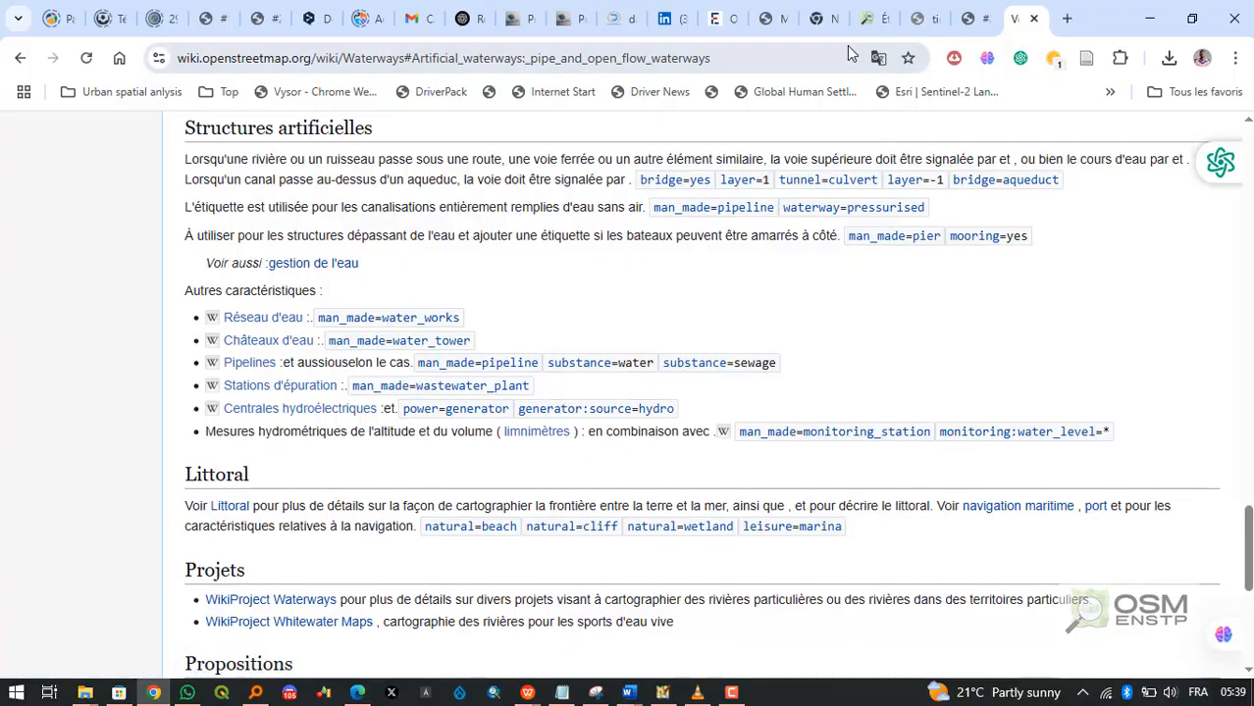
Switch to the already open usage=tailrace wiki page and examine its diagram, mapping guidance and example.
left_click(871, 19)
scroll(535, 402, "up", 3)
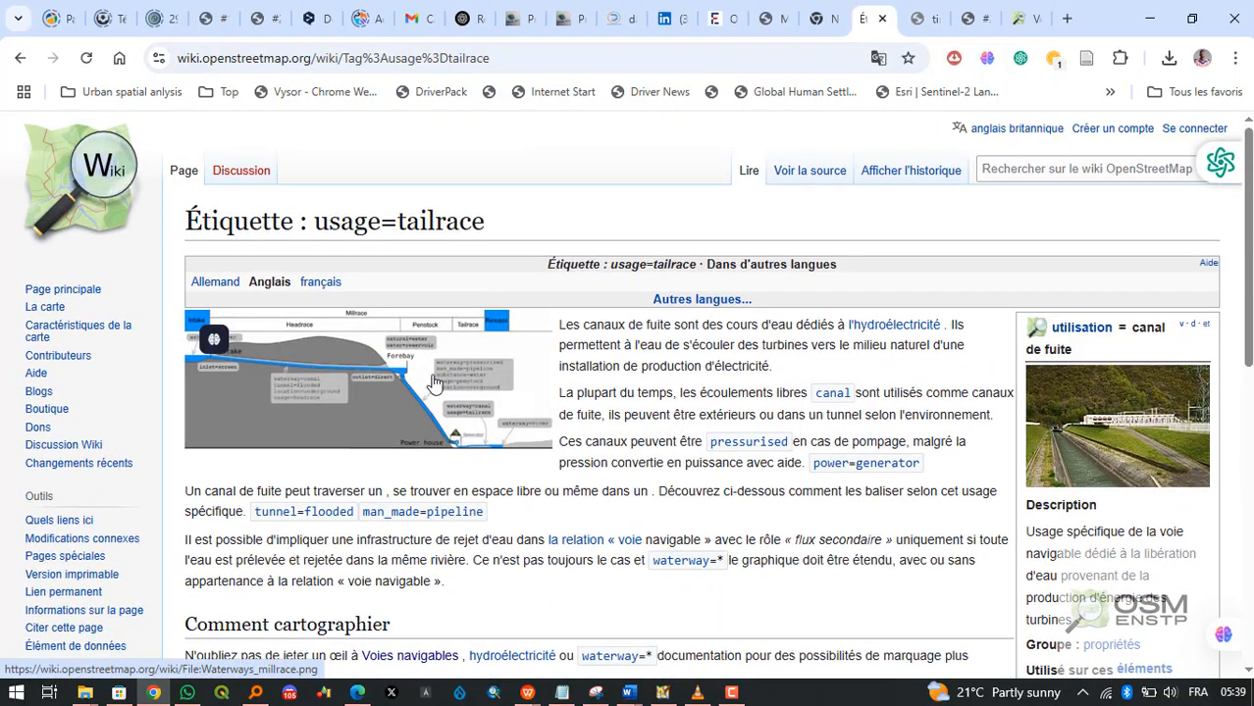
scroll(483, 292, "down", 5)
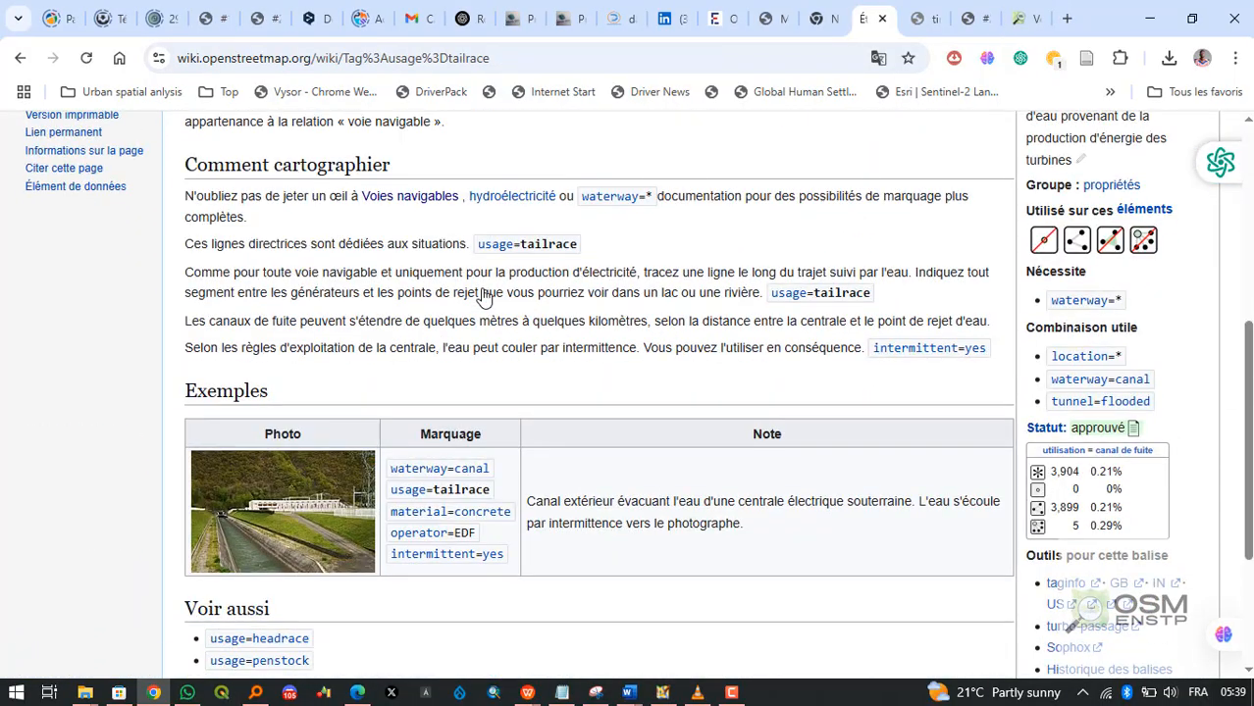
scroll(484, 292, "up", 4)
Return from the tailrace page to the Waterways article and review its man-made structures, additional tags and linear water features.
left_click(14, 59)
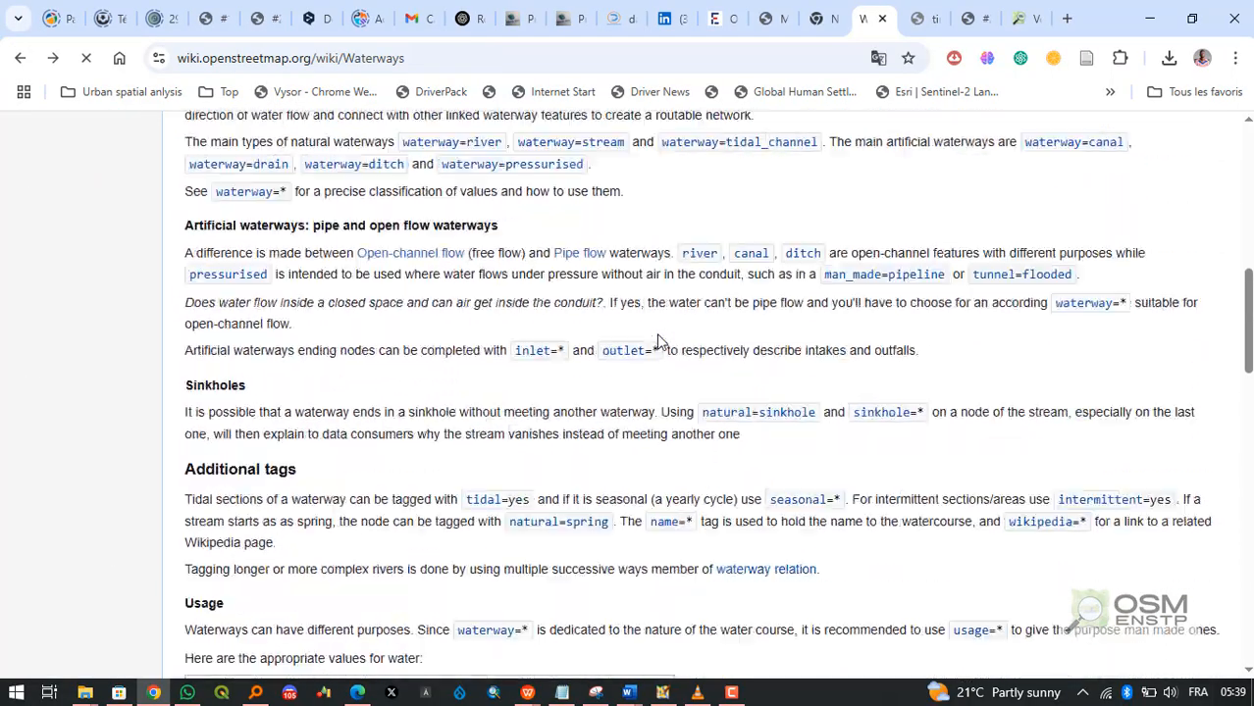
scroll(659, 343, "down", 15)
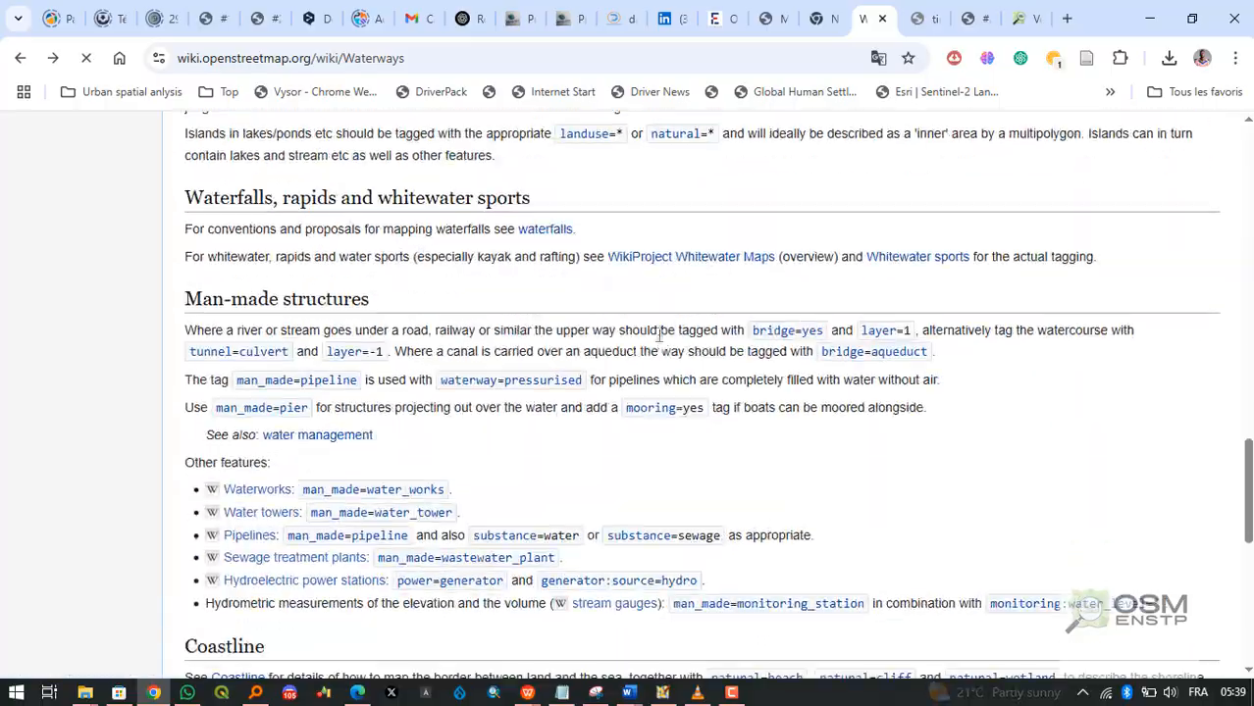
scroll(657, 343, "up", 5)
scroll(658, 343, "up", 10)
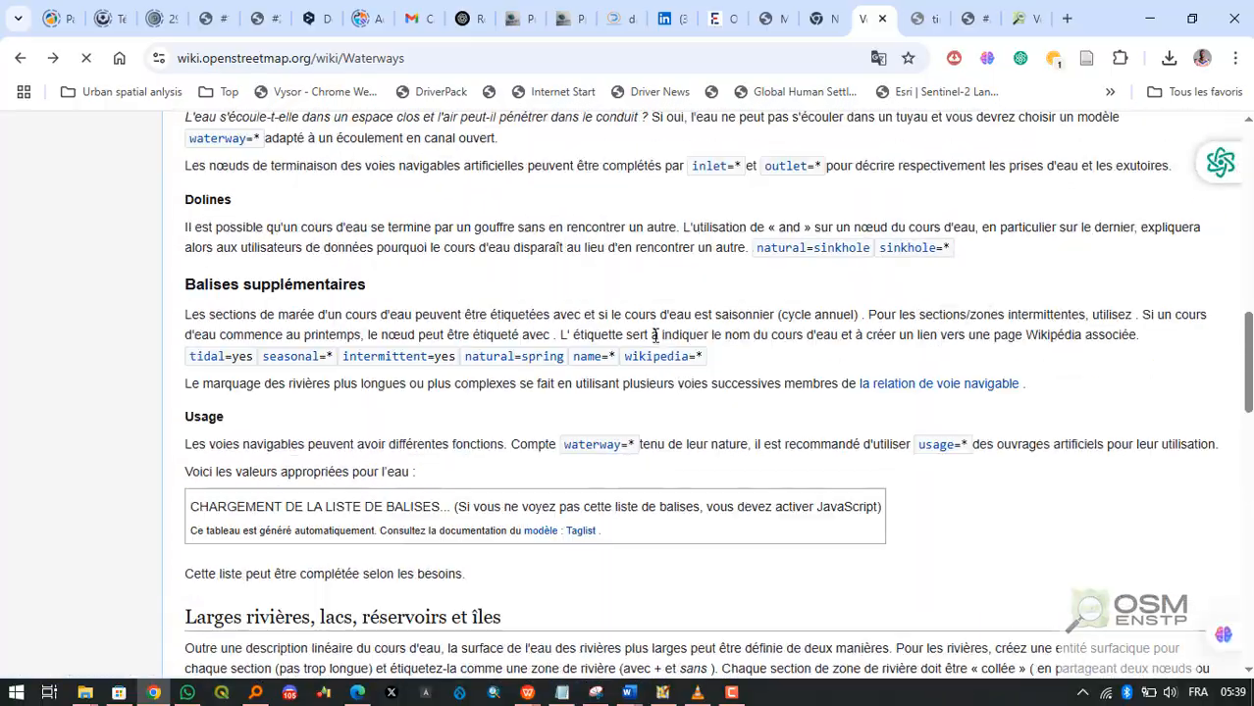
scroll(656, 339, "up", 10)
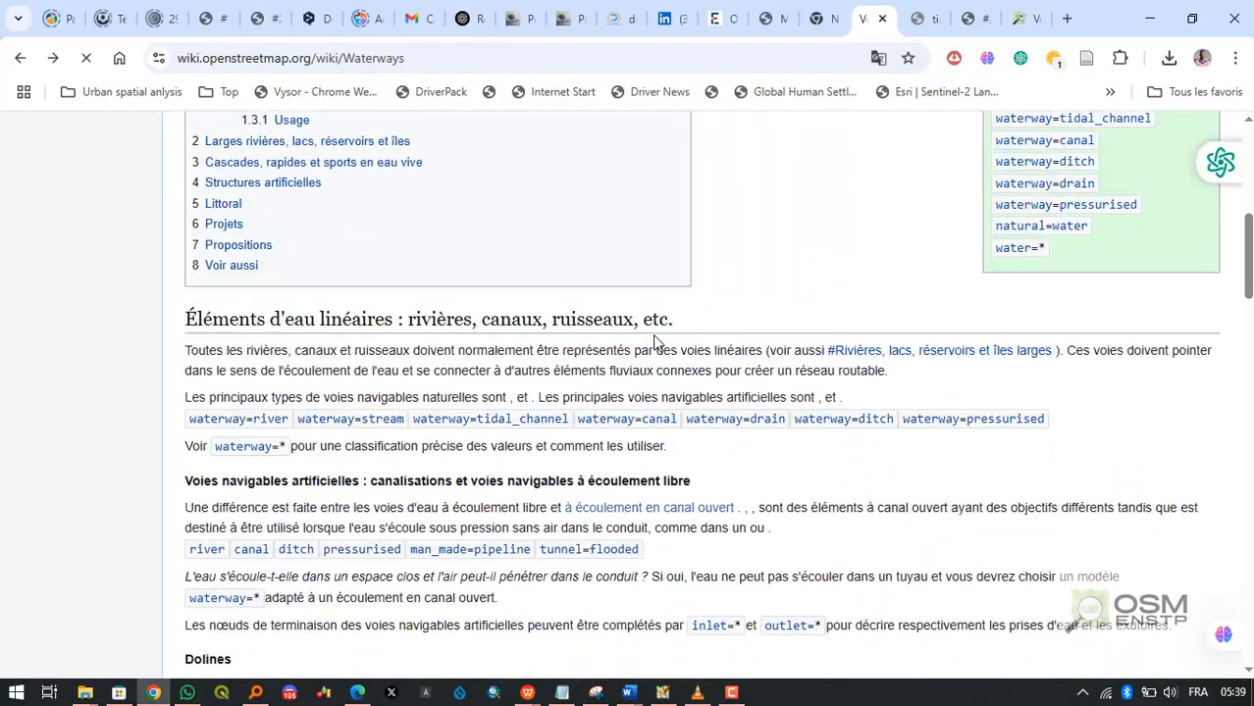
Look at the previously visited Water overview page, return to the Waterways article and bring up the wiki's search suggestions.
left_click(14, 58)
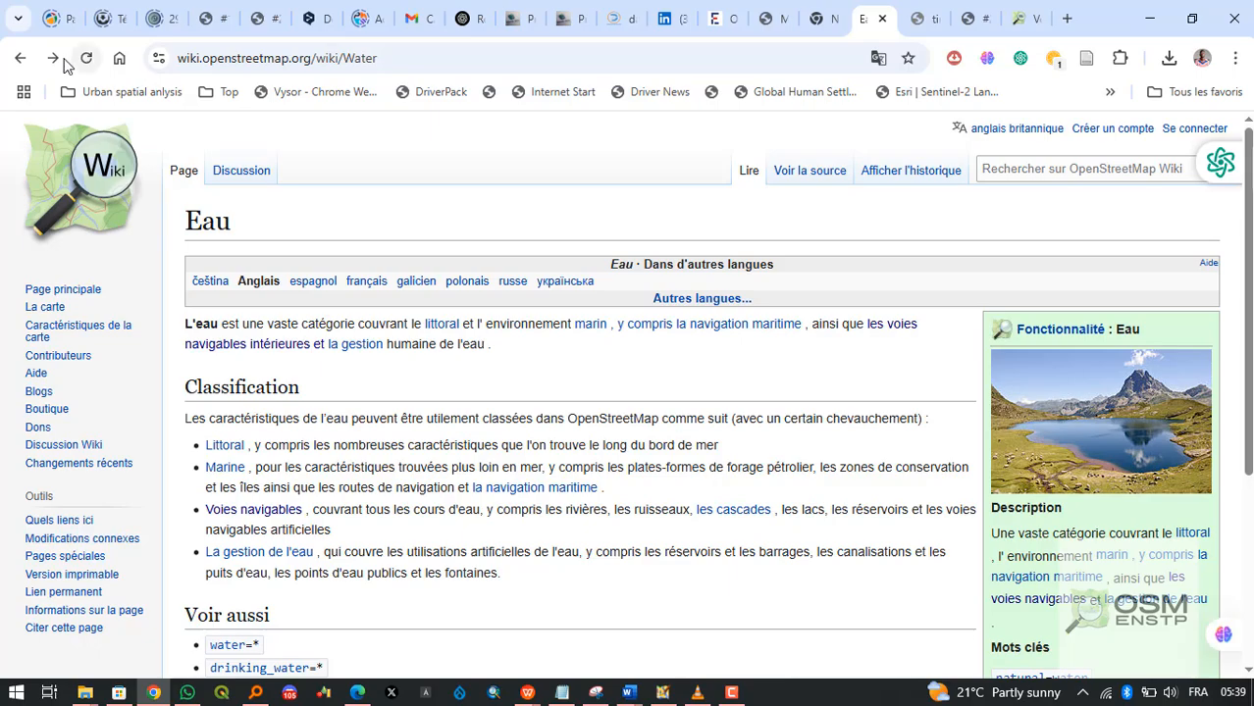
left_click(53, 58)
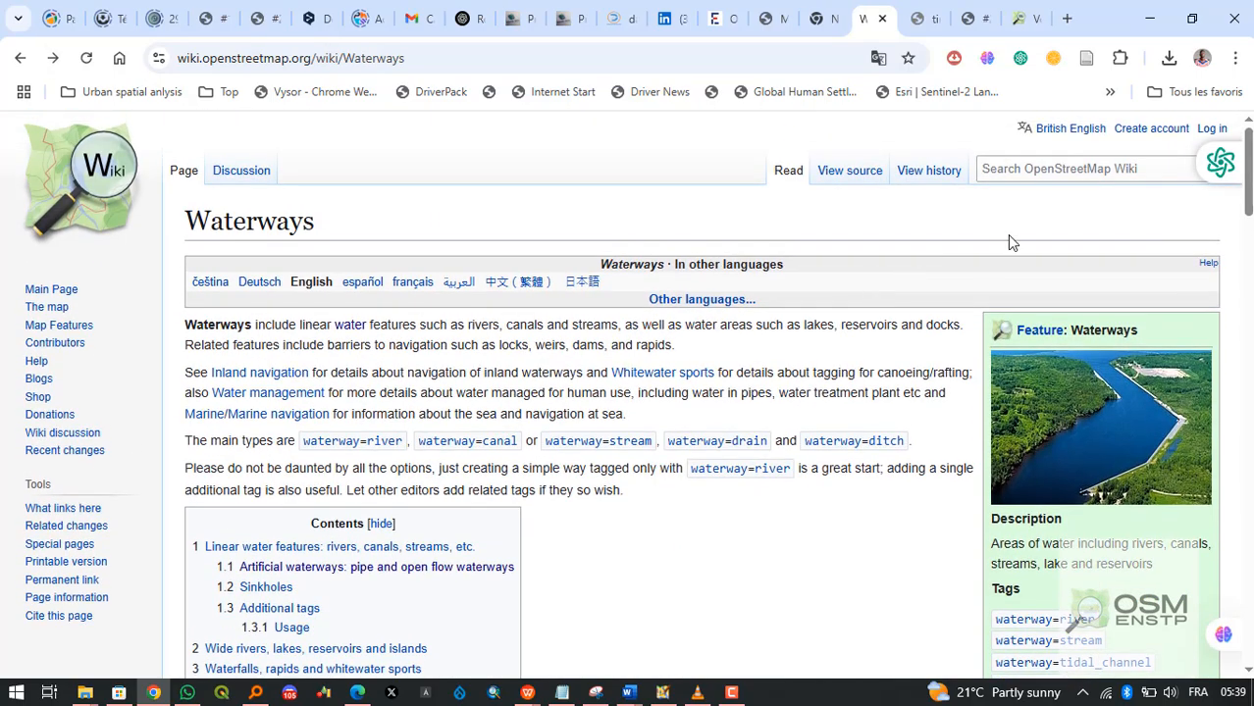
left_click(1072, 169)
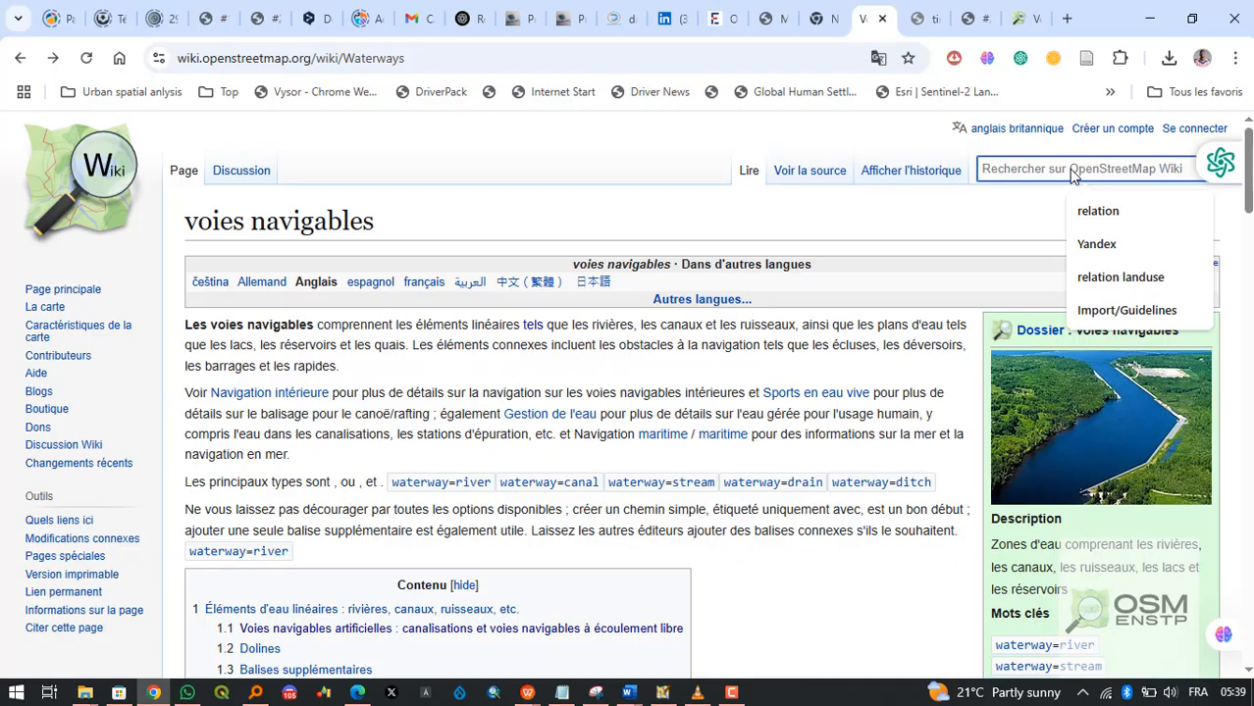
Switch to the HOT Tasking Manager instructions for project 23832 and review the waterway=canal, landuse=farmland and waterway=river guidance.
left_click(971, 18)
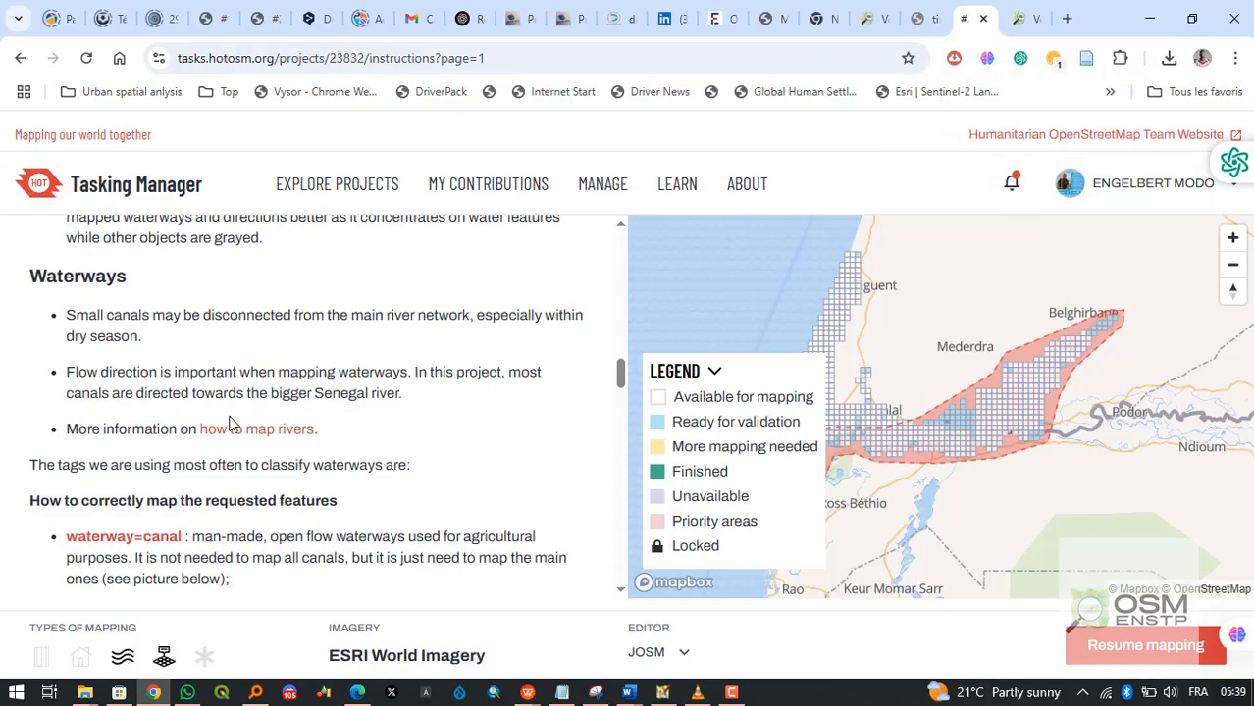
scroll(231, 424, "down", 1)
scroll(230, 424, "down", 1)
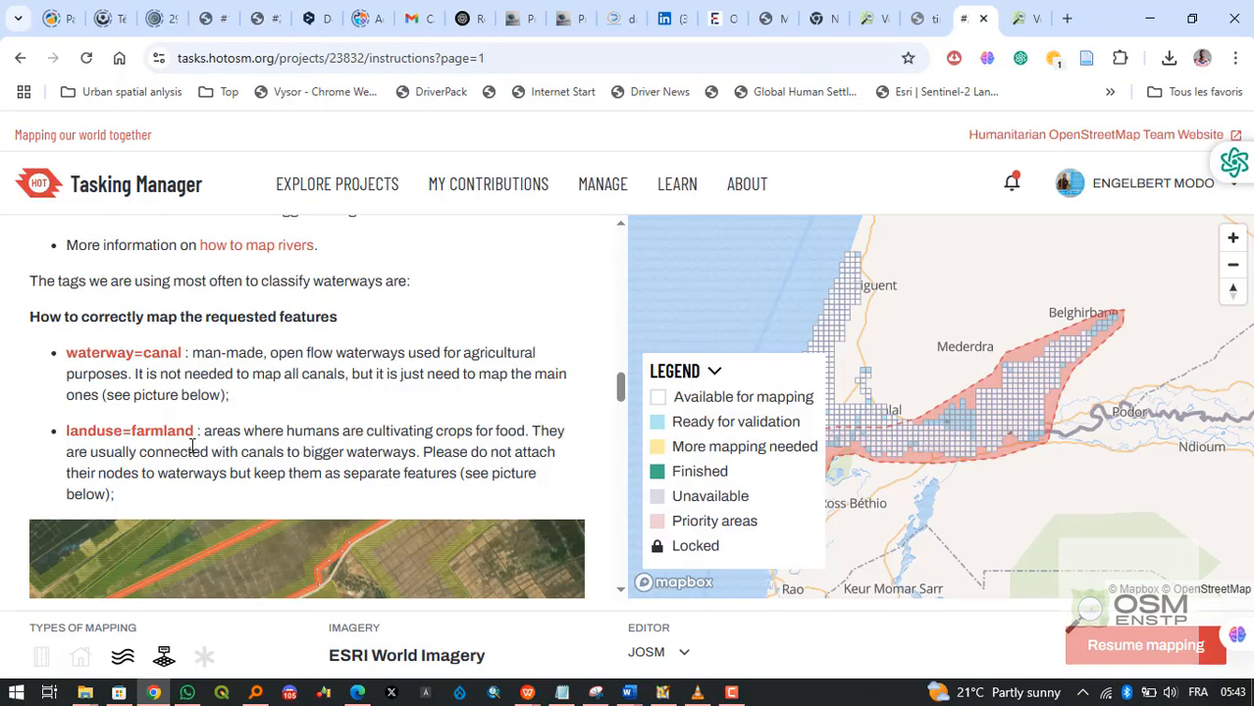
scroll(253, 471, "down", 3)
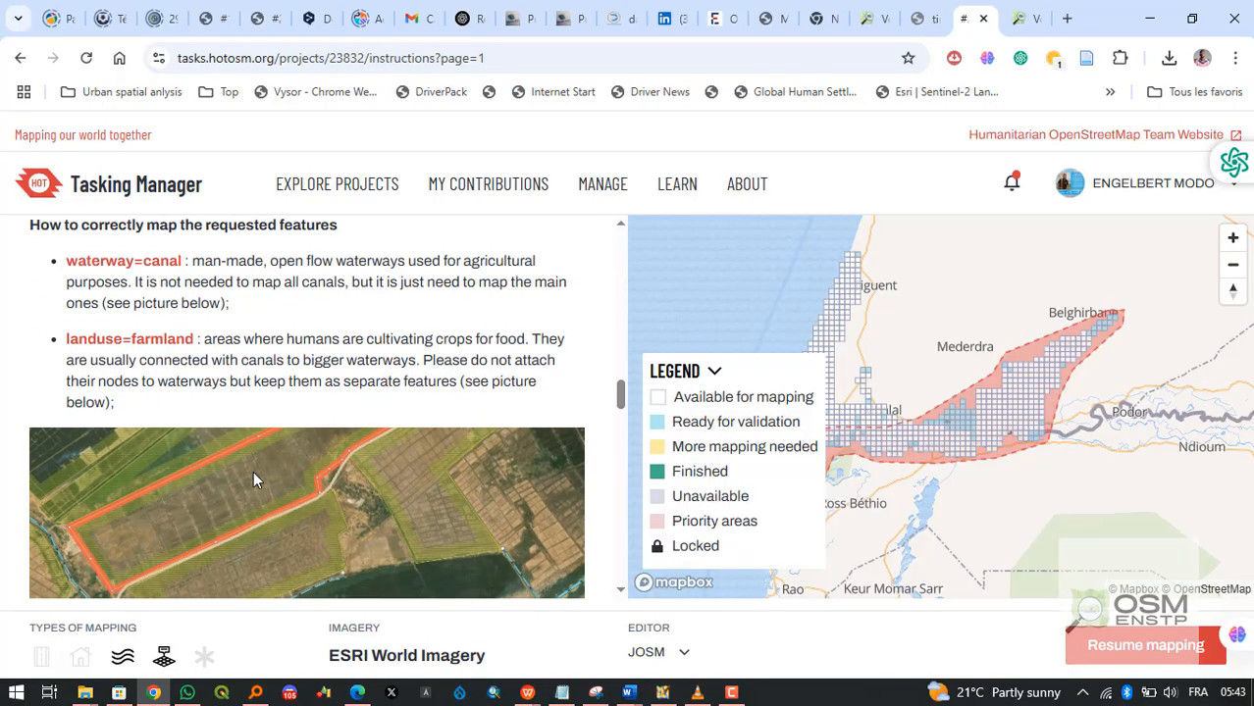
scroll(406, 453, "down", 2)
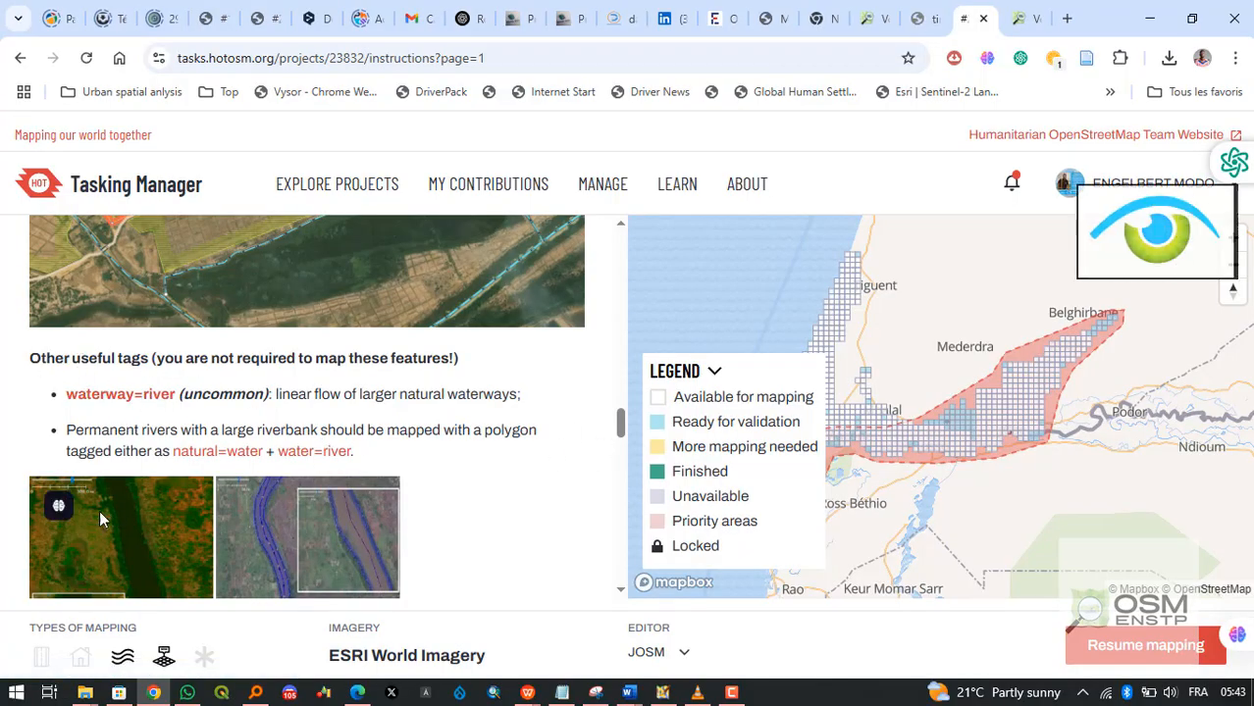
scroll(130, 402, "down", 1)
scroll(133, 402, "down", 1)
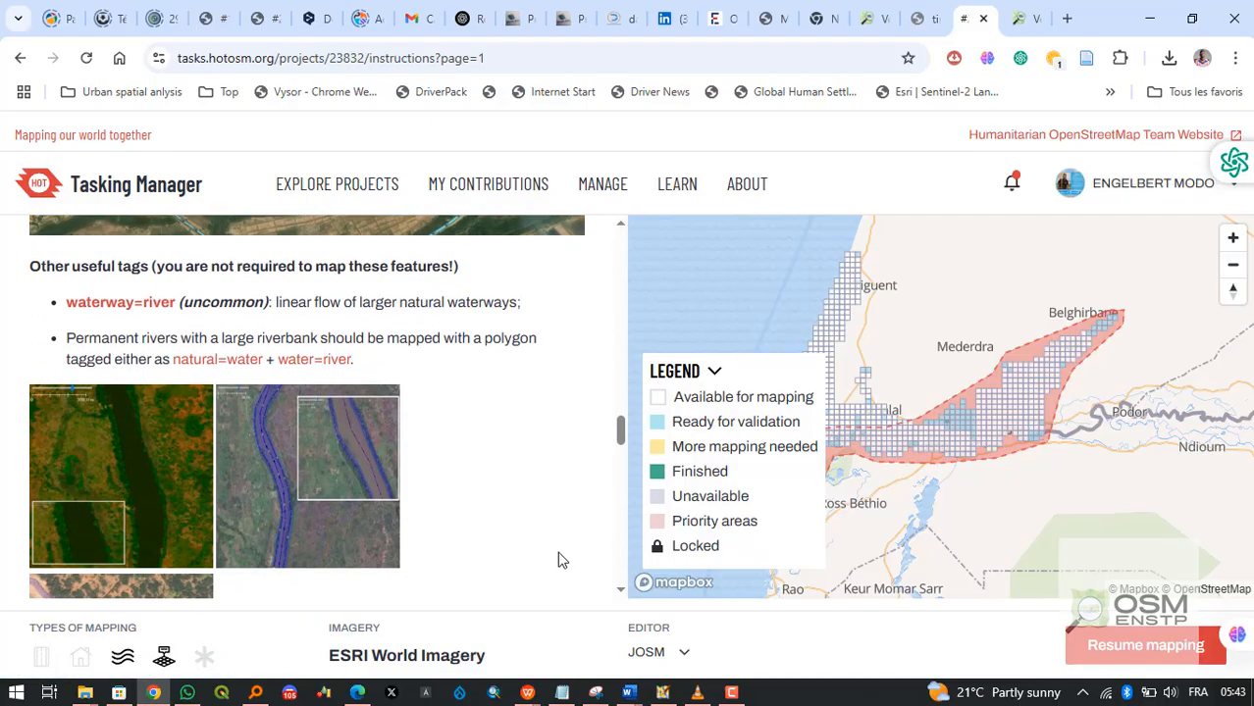
Examine the project's tagging instructions for waterway=stream, waterway=ditch and intermittent or seasonal waterways.
scroll(245, 381, "down", 4)
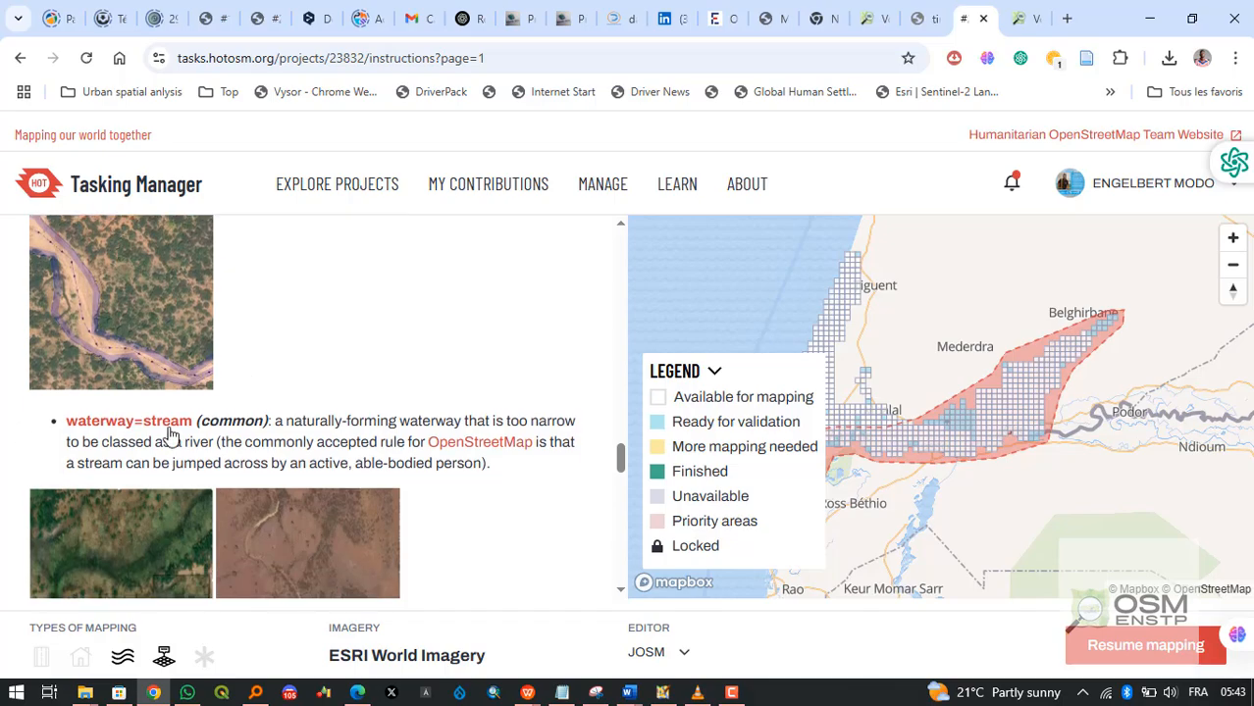
scroll(269, 466, "down", 4)
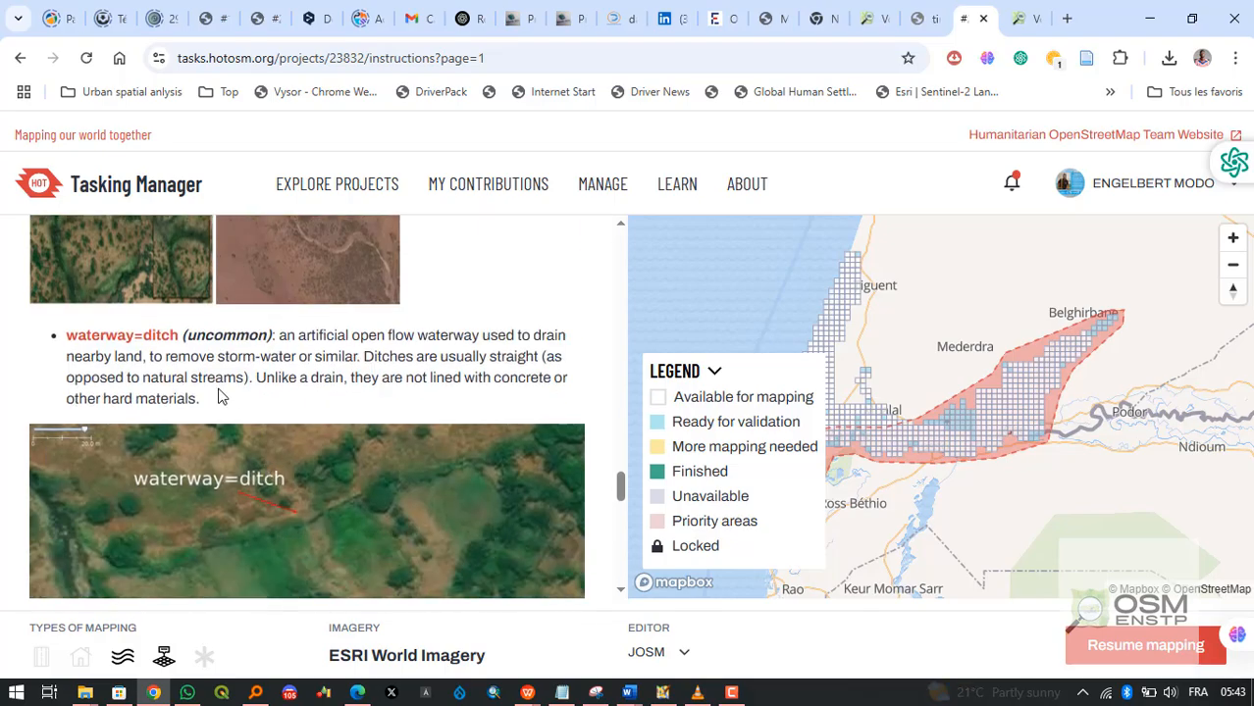
scroll(298, 369, "down", 5)
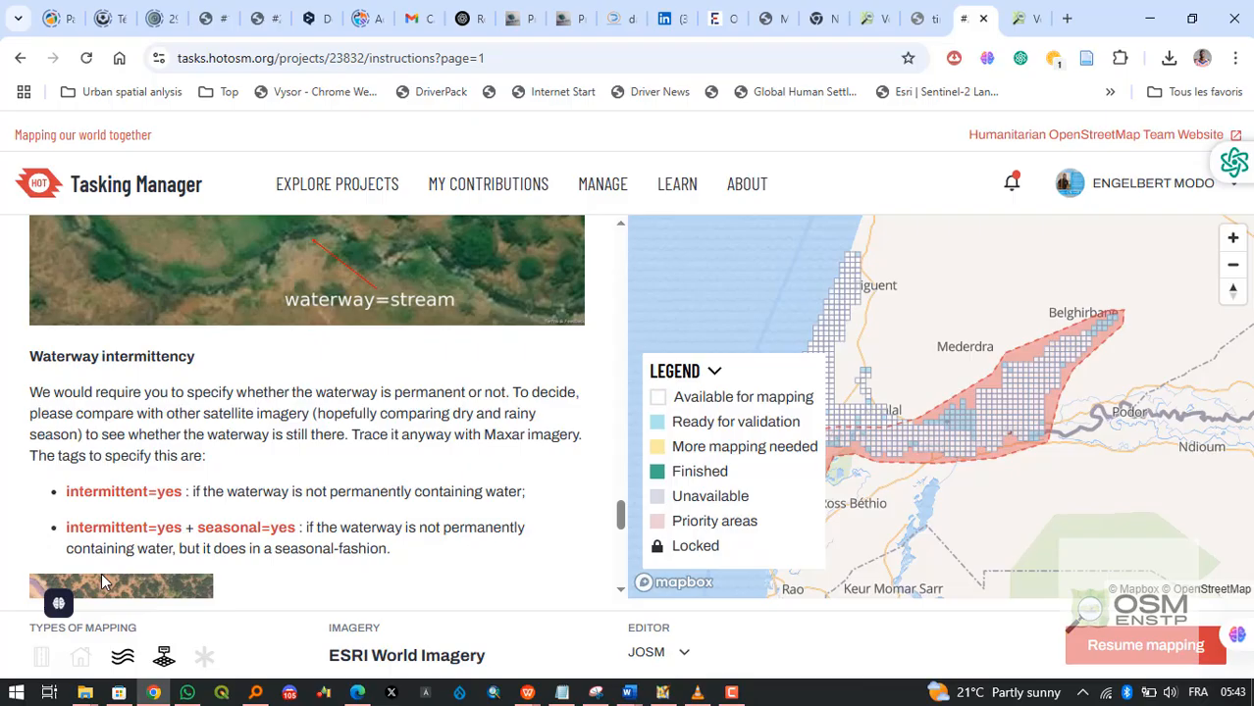
scroll(102, 581, "down", 6)
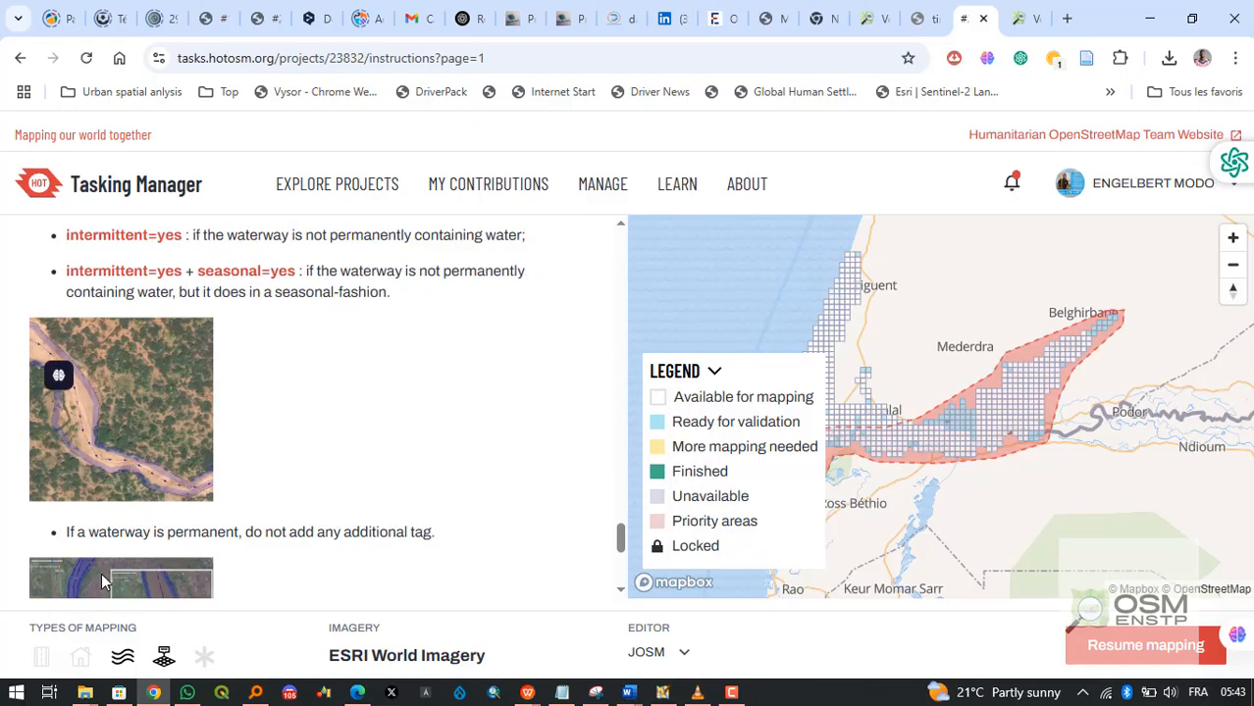
Read the instructions on permanent waterways, flow direction and the changeset comment, and revisit the waterway=stream examples.
scroll(101, 573, "up", 3)
scroll(101, 573, "down", 3)
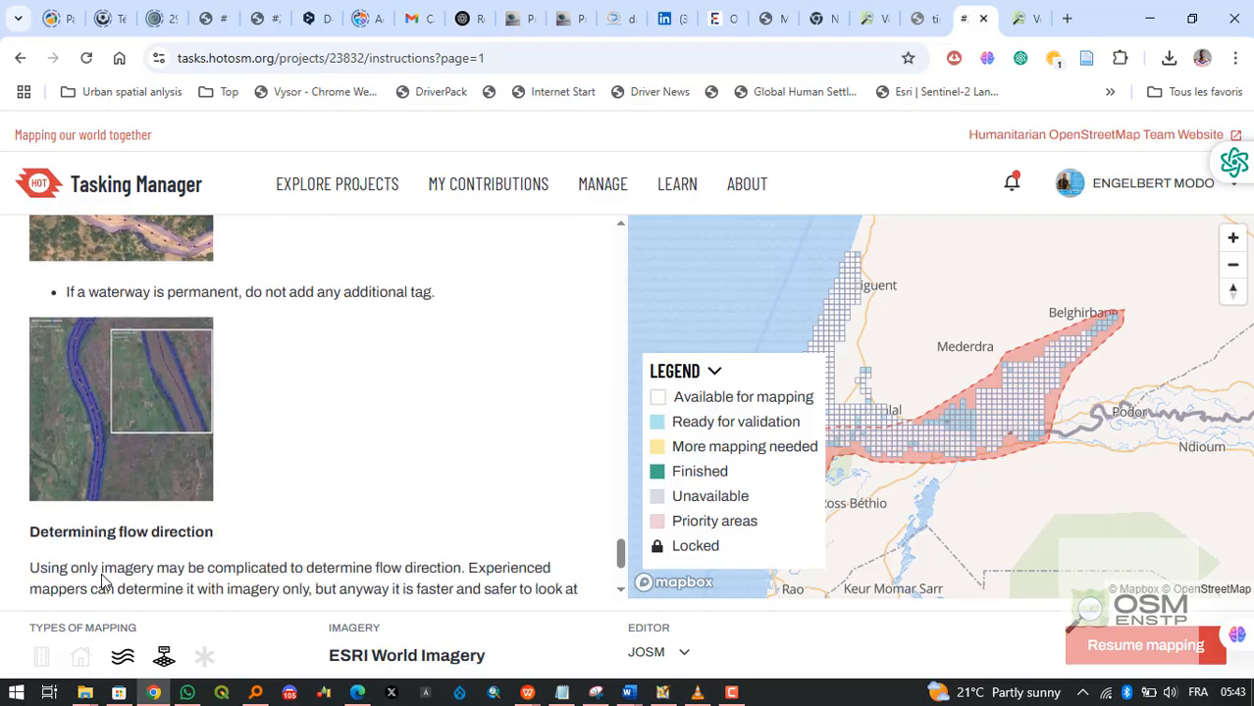
scroll(101, 573, "down", 1)
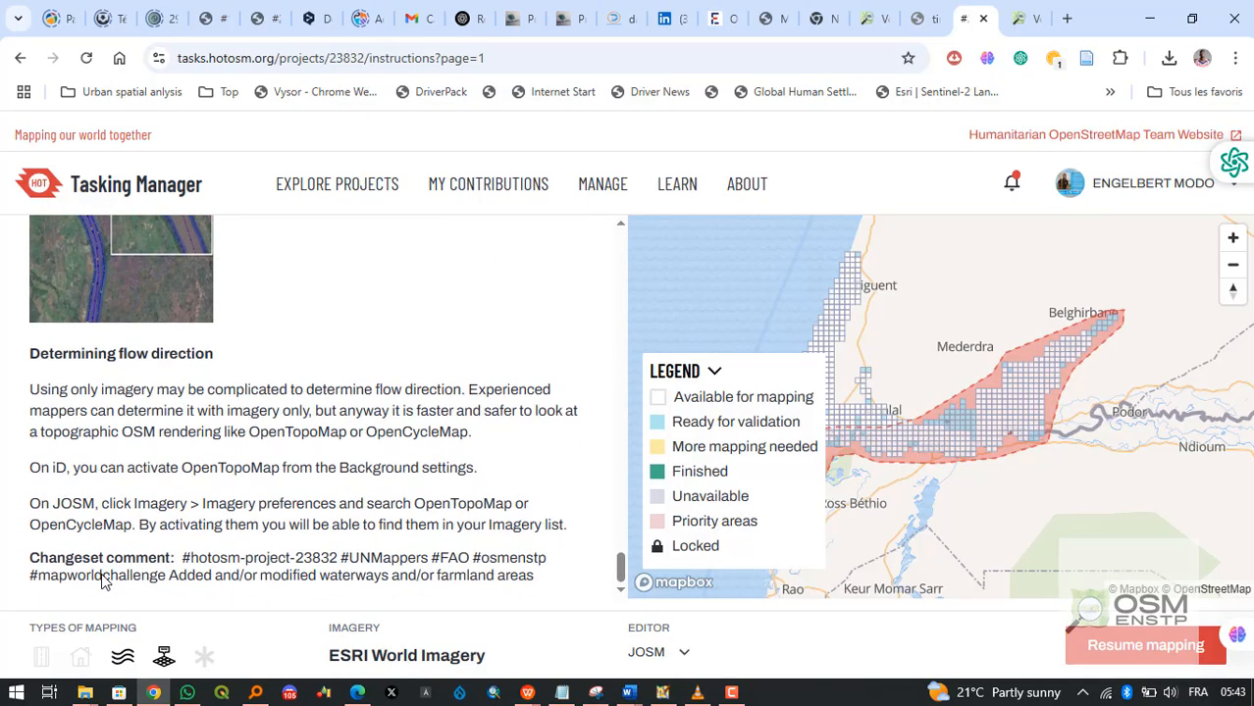
scroll(308, 365, "up", 5)
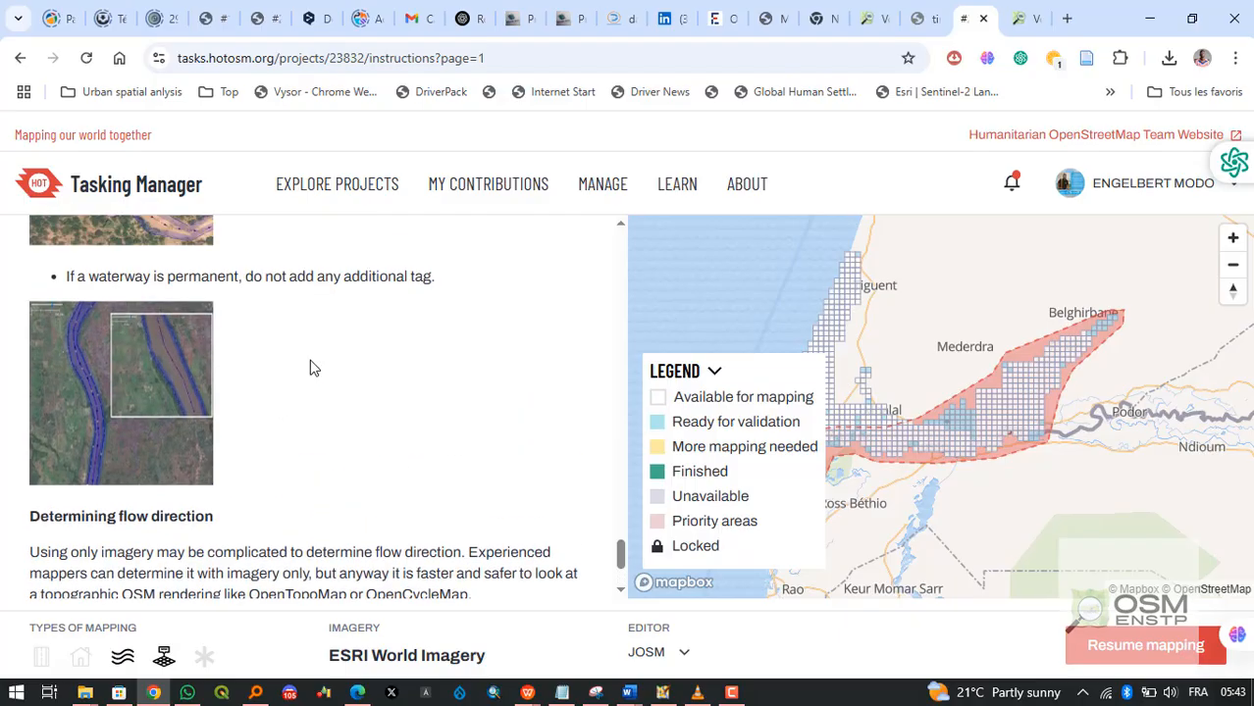
scroll(304, 368, "down", 5)
scroll(304, 371, "up", 2)
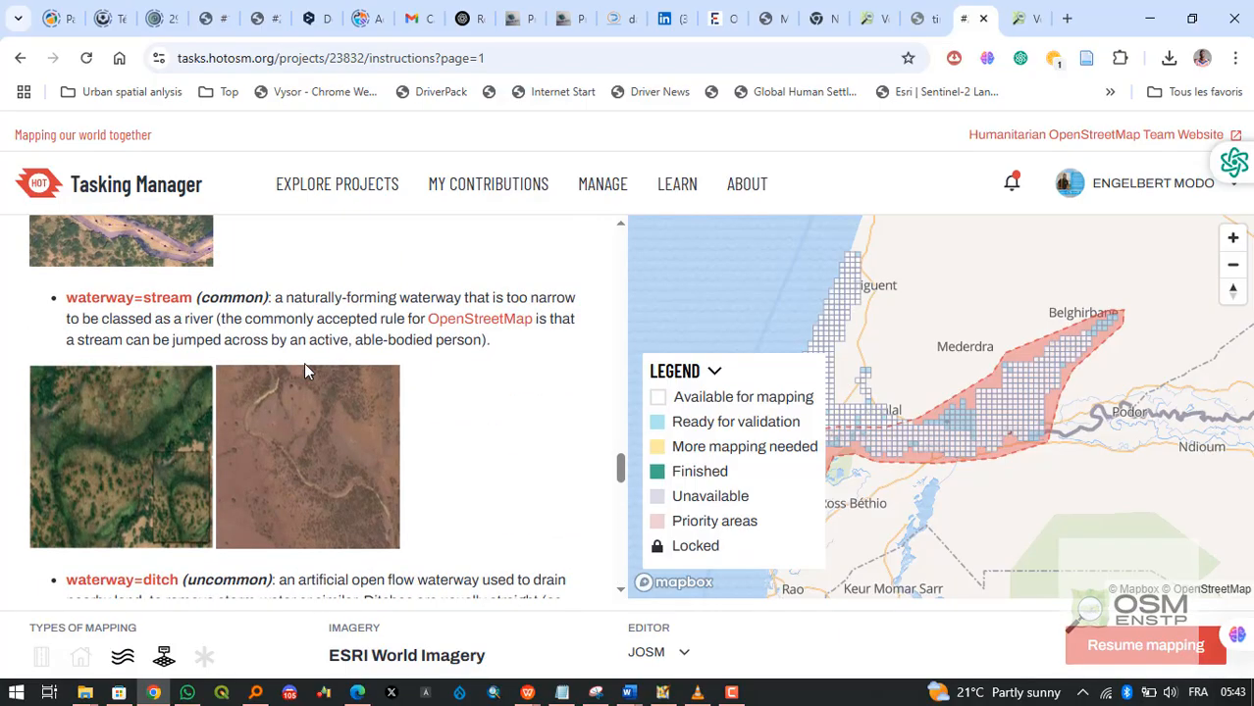
scroll(304, 371, "up", 10)
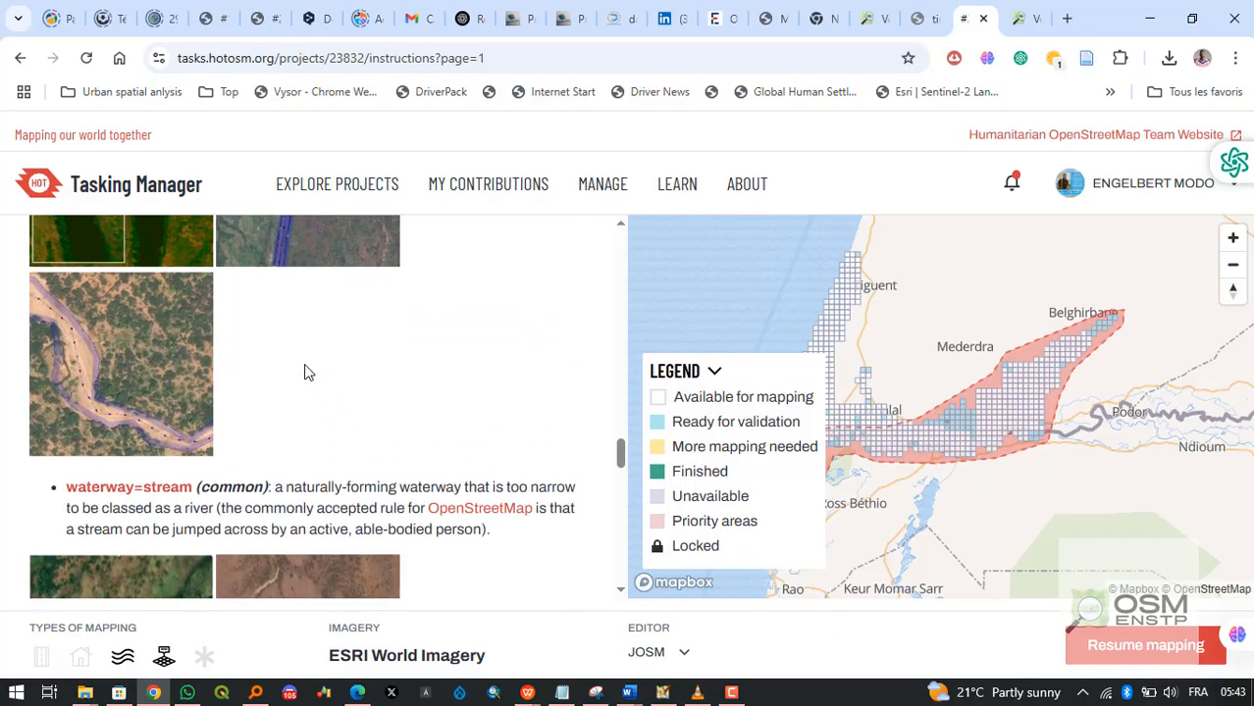
Reread the project's guidance on canals, farmland, river polygons, streams, intermittent waterways, flow direction and the changeset comment.
scroll(306, 370, "up", 5)
scroll(309, 367, "down", 3)
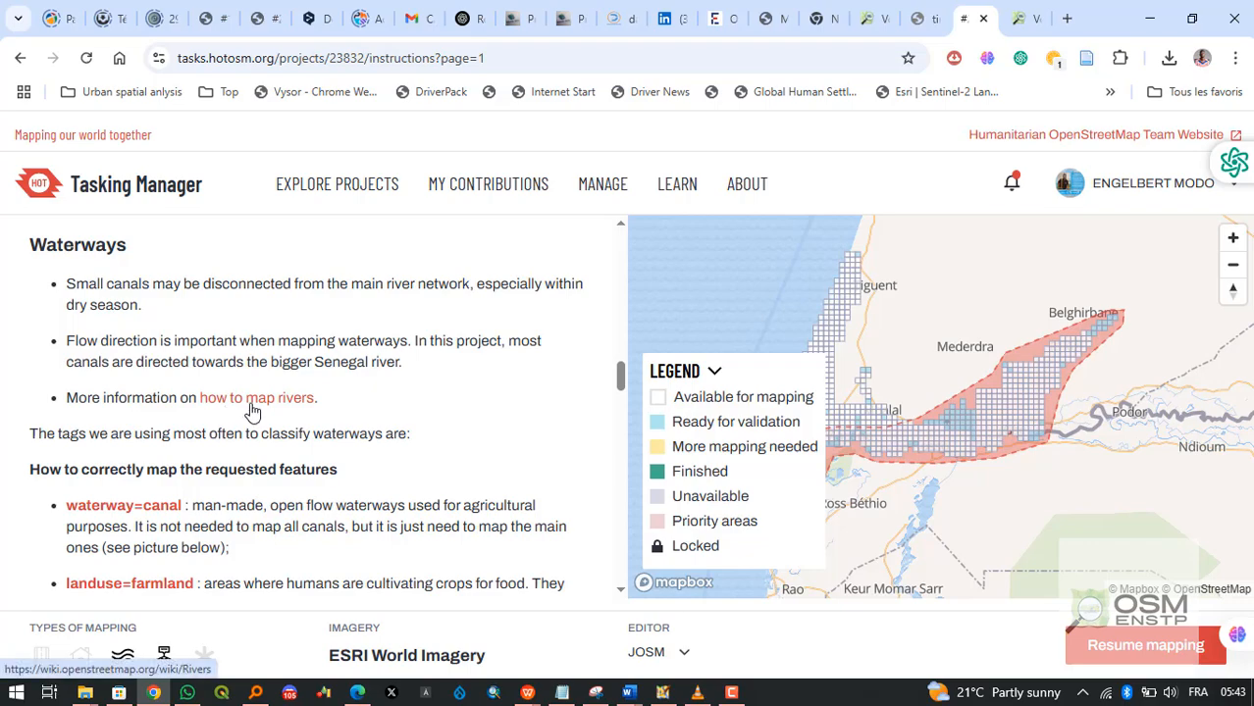
scroll(249, 432, "down", 1)
scroll(292, 441, "down", 3)
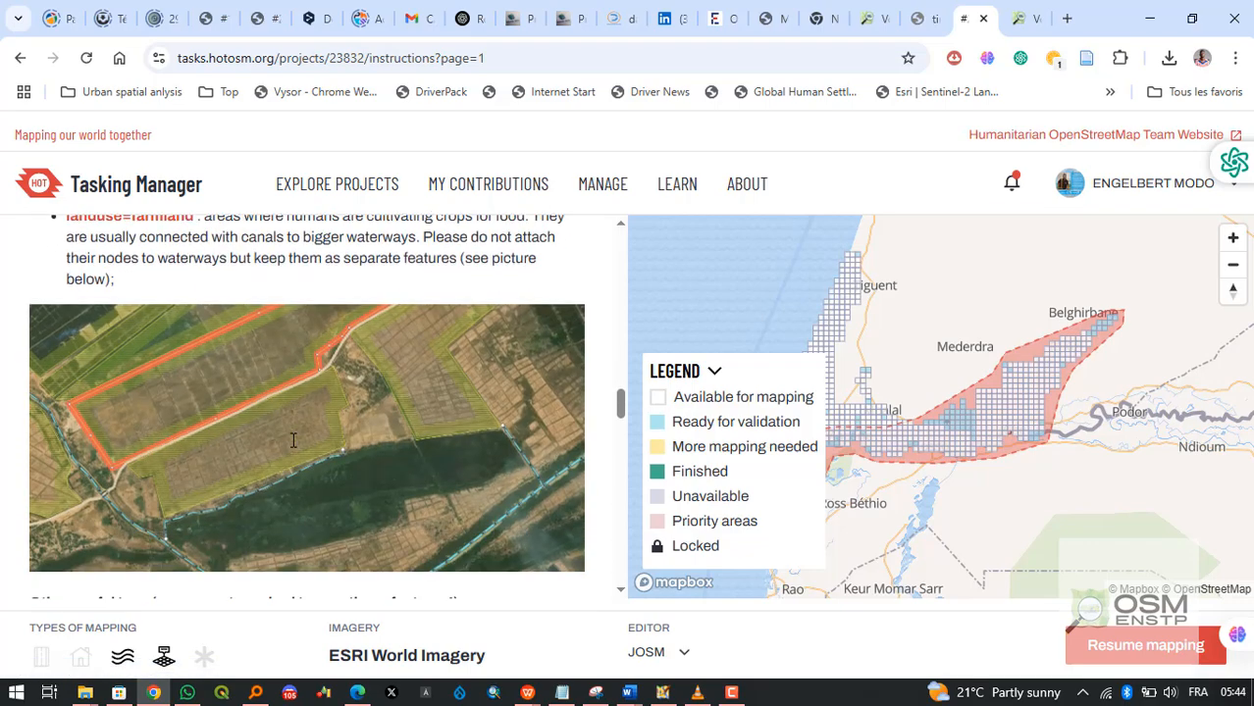
scroll(285, 443, "down", 7)
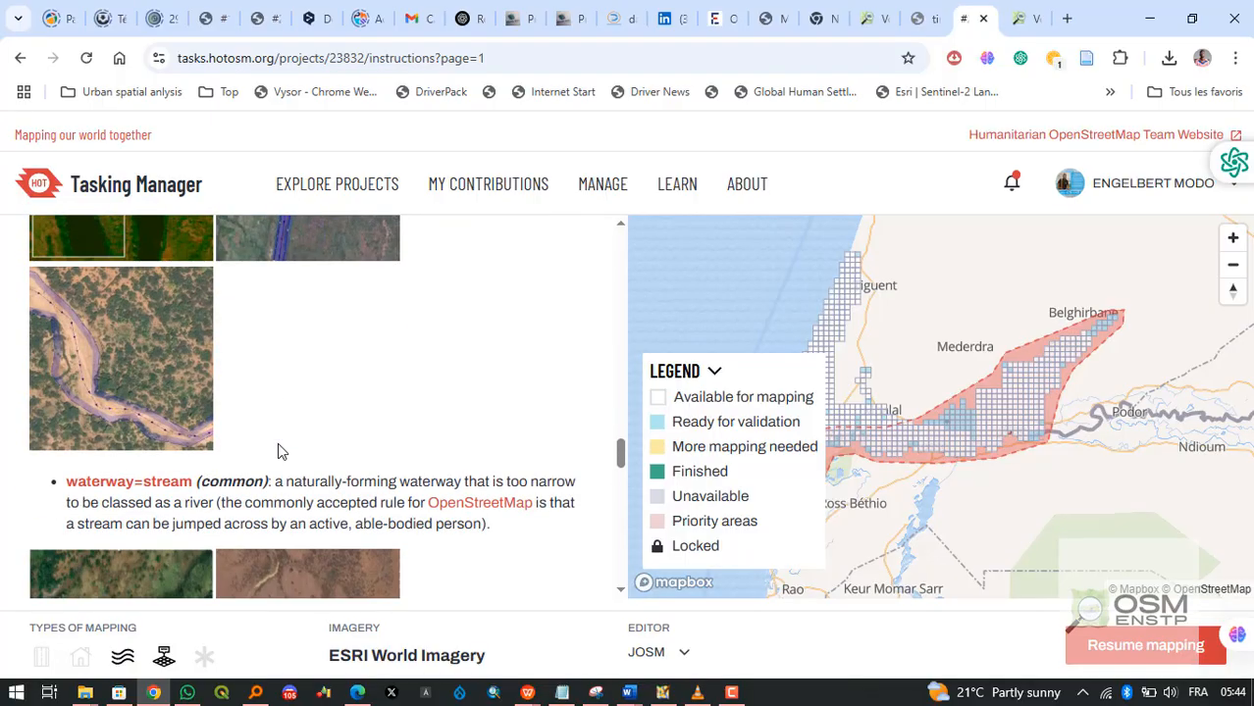
scroll(280, 446, "down", 10)
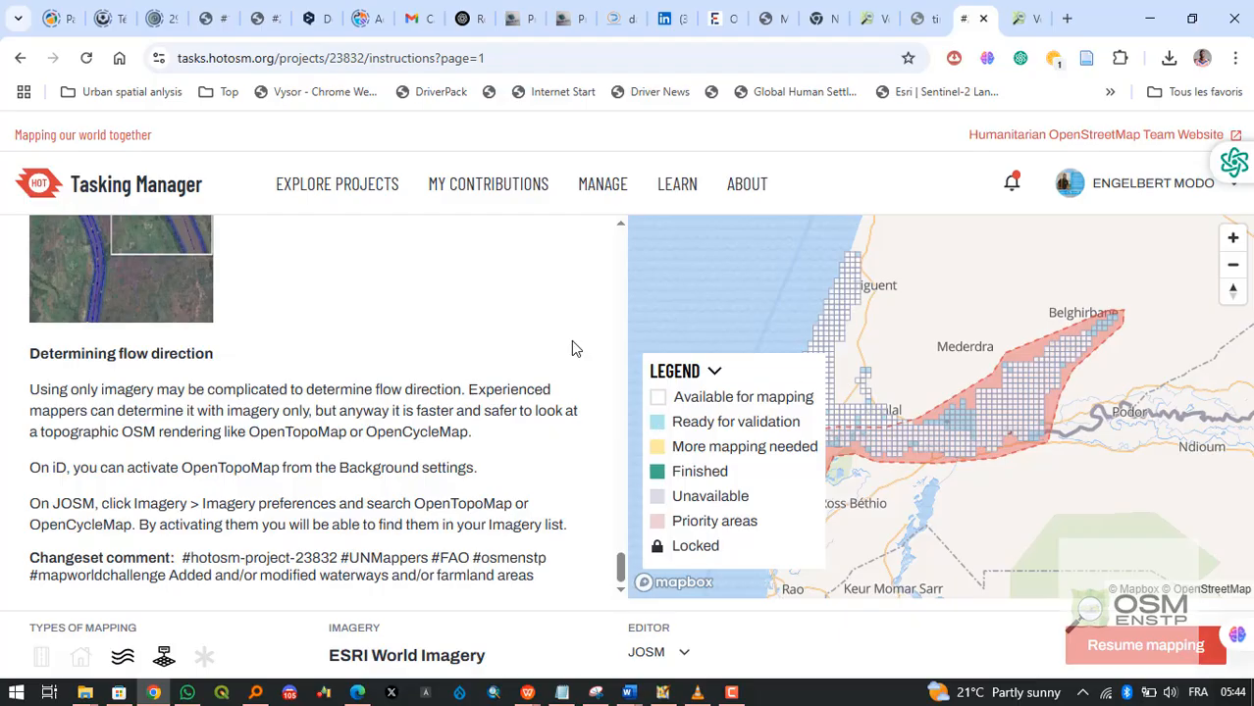
scroll(356, 449, "up", 10)
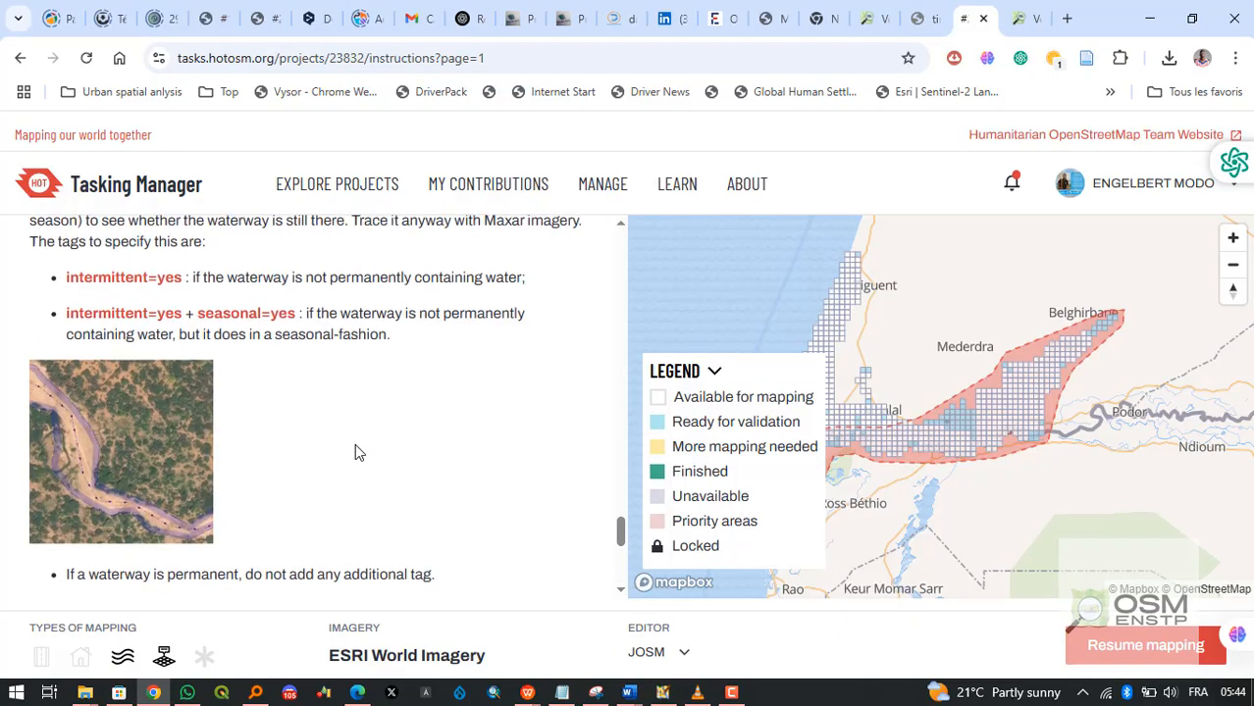
scroll(357, 452, "up", 1)
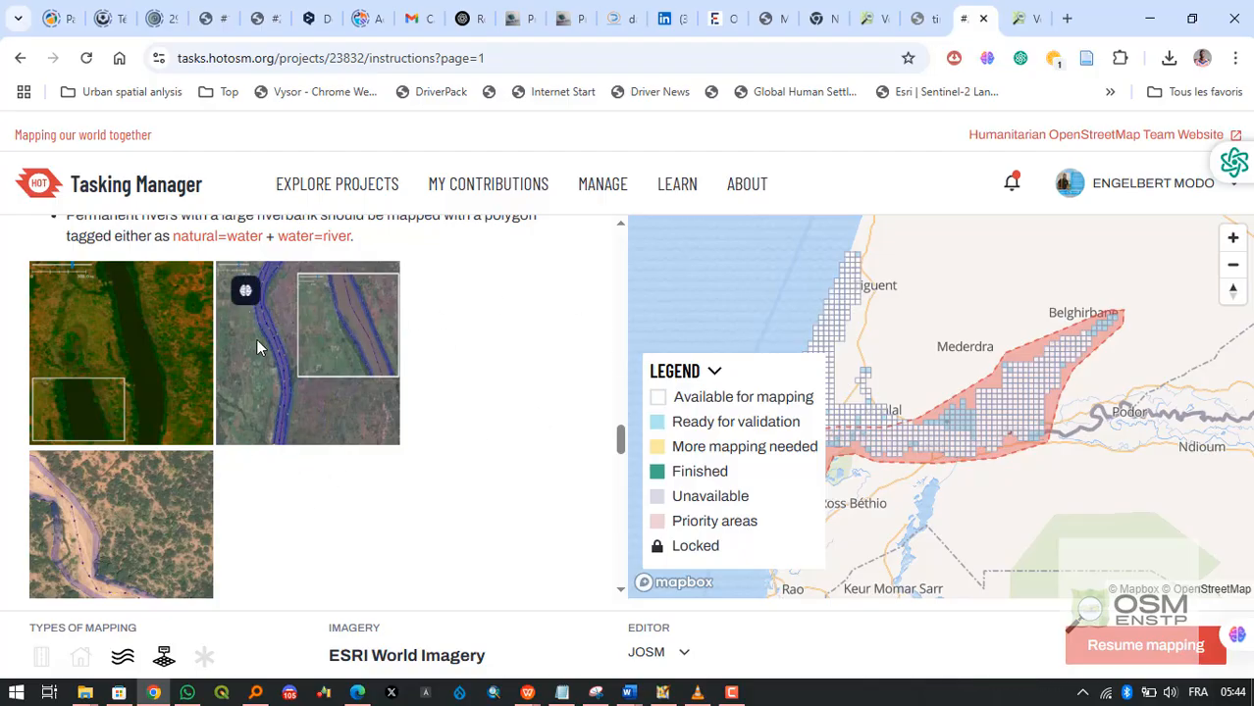
Examine the project's task grid from the locked square near Saint-Louis up the coast towards Tiguent.
left_click_drag(834, 336, 943, 428)
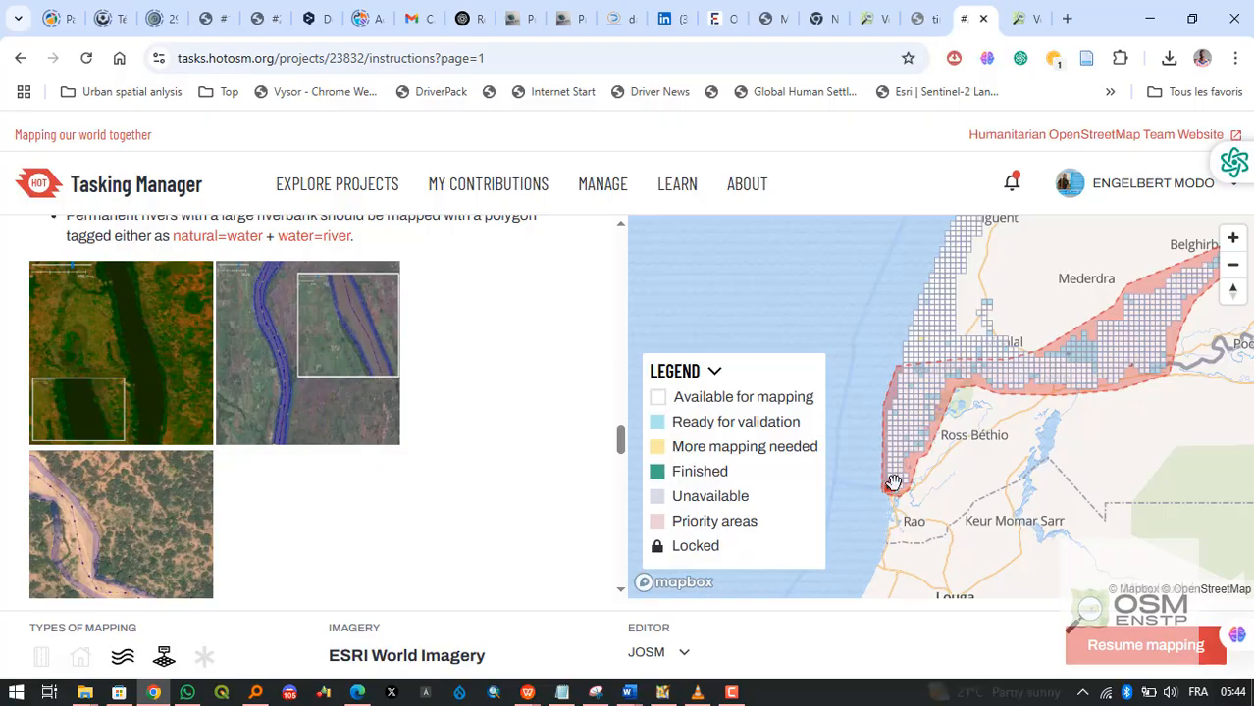
scroll(900, 487, "up", 3)
scroll(922, 452, "down", 4)
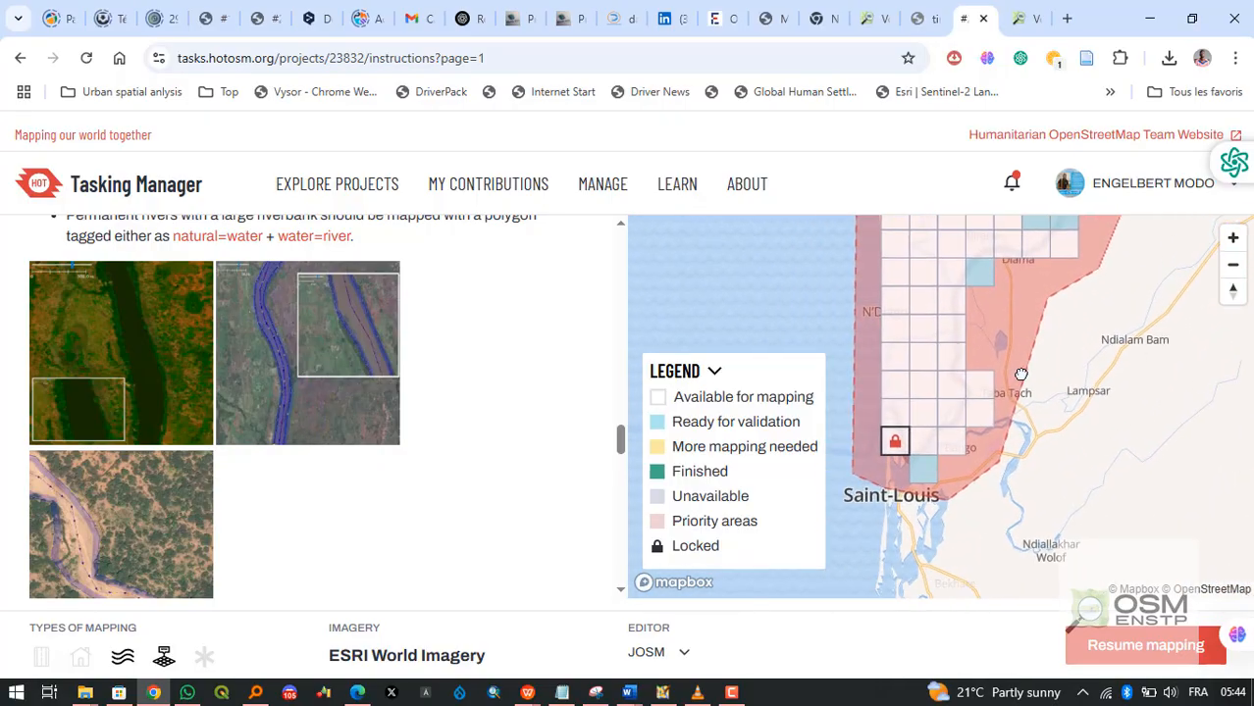
scroll(909, 509, "up", 4)
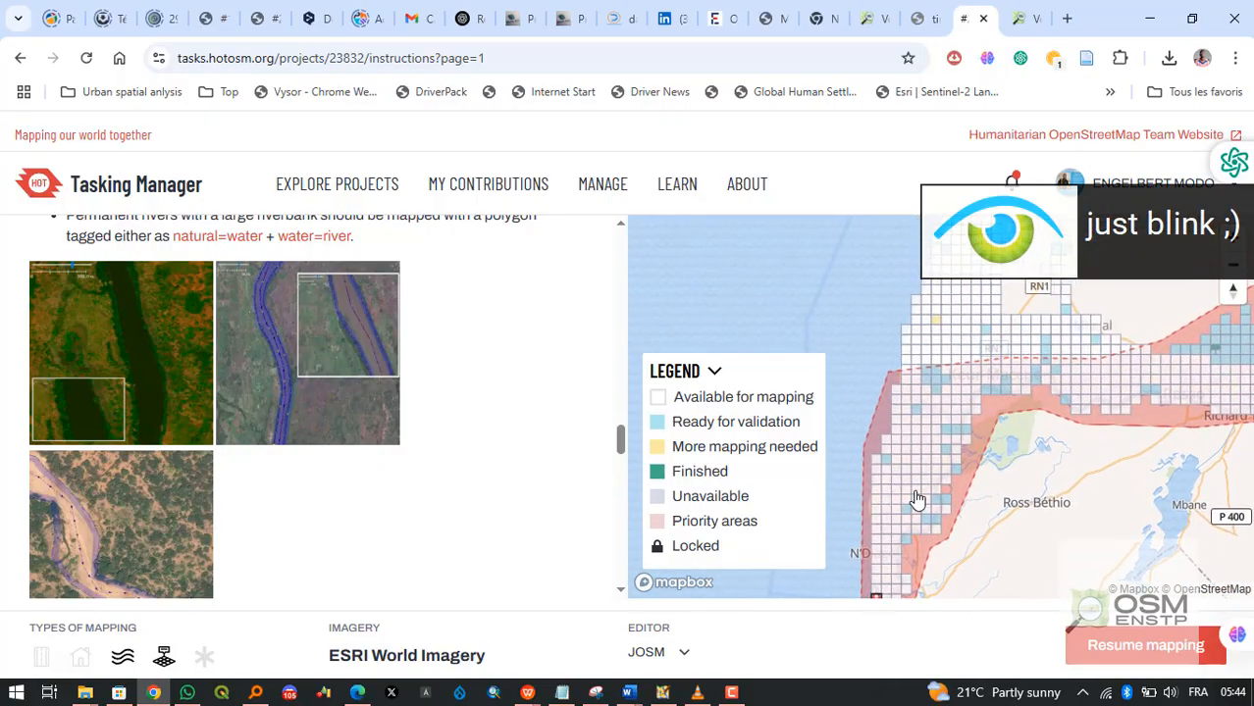
left_click_drag(971, 378, 954, 350)
scroll(955, 350, "down", 2)
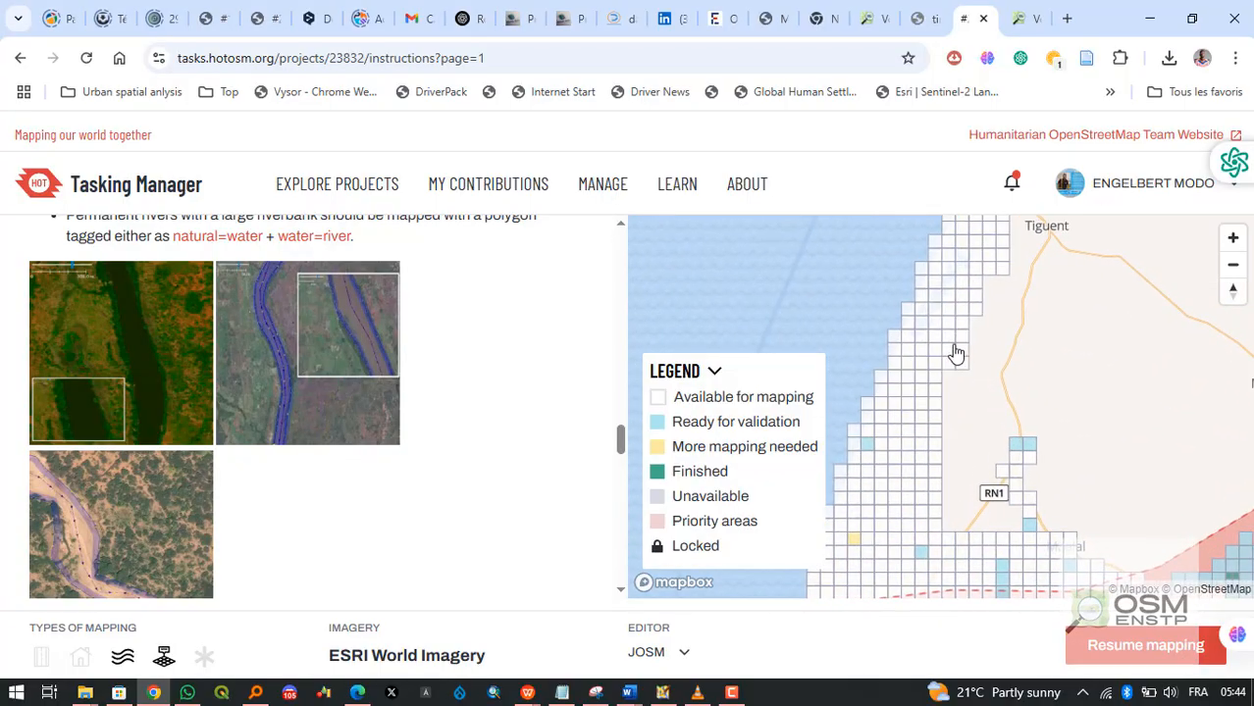
scroll(955, 350, "up", 2)
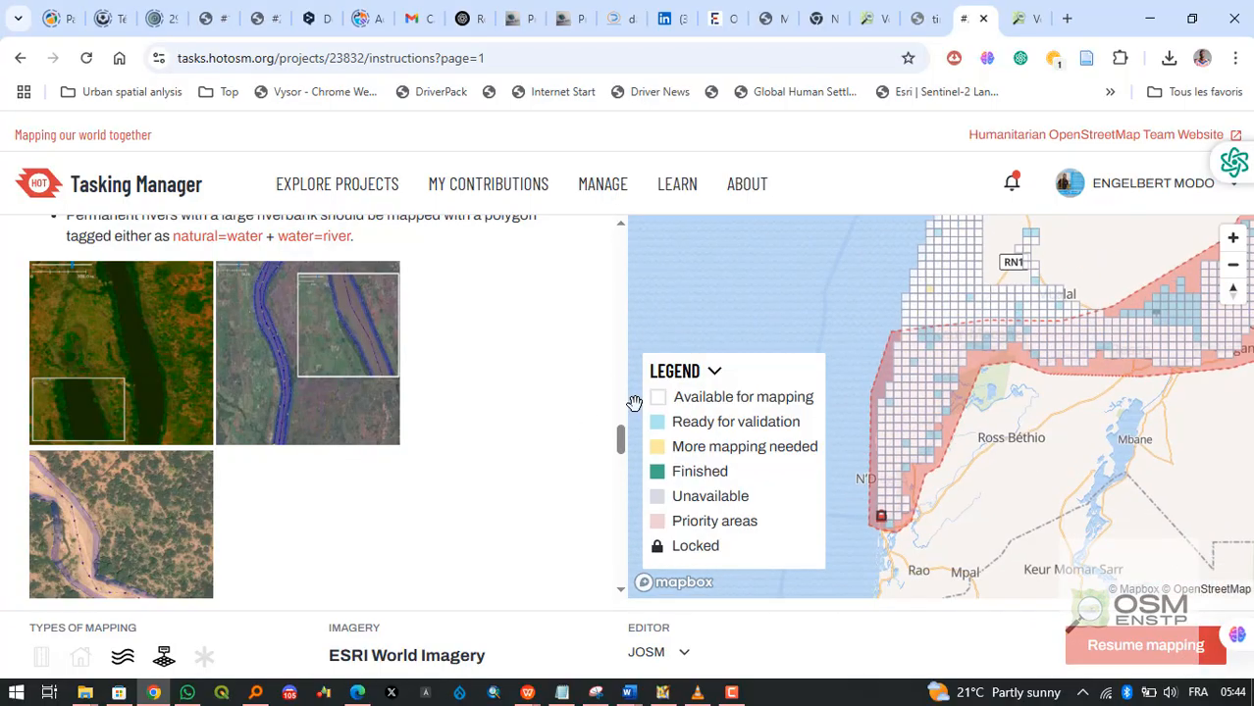
Compare the task squares and priority area around Keur Macene with the map legend's status colours.
scroll(976, 346, "up", 3)
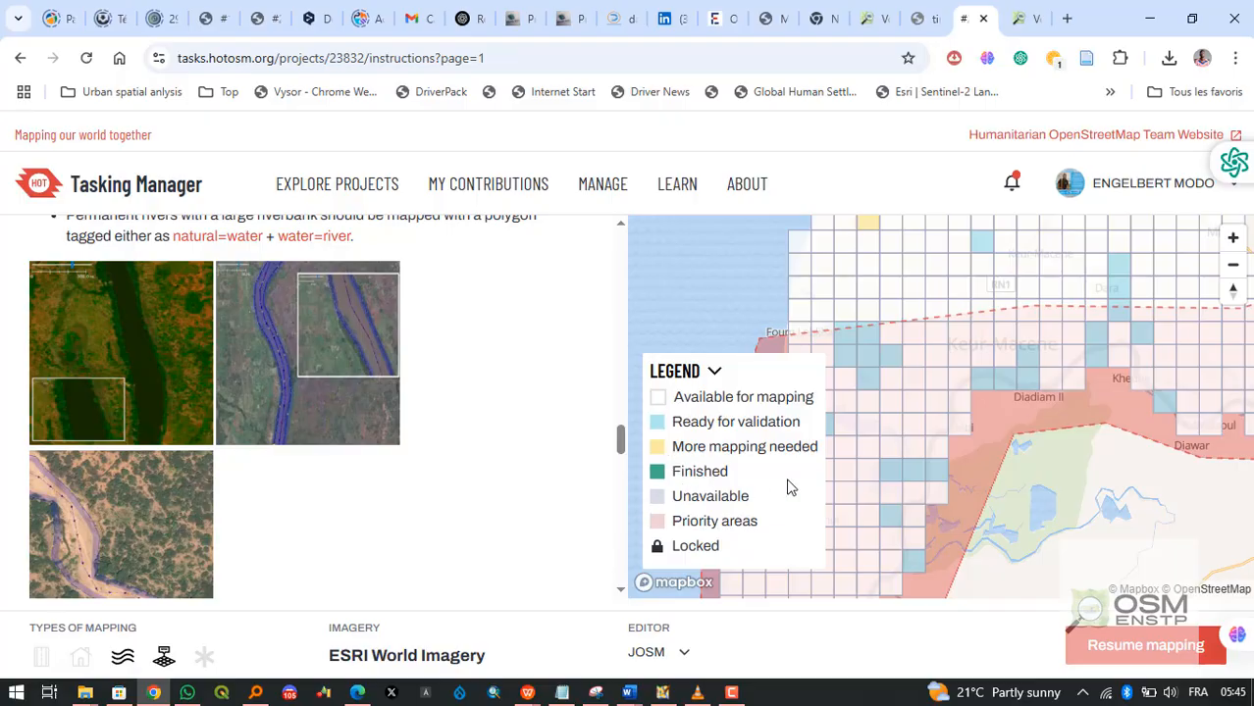
scroll(880, 464, "down", 1)
scroll(880, 464, "down", 2)
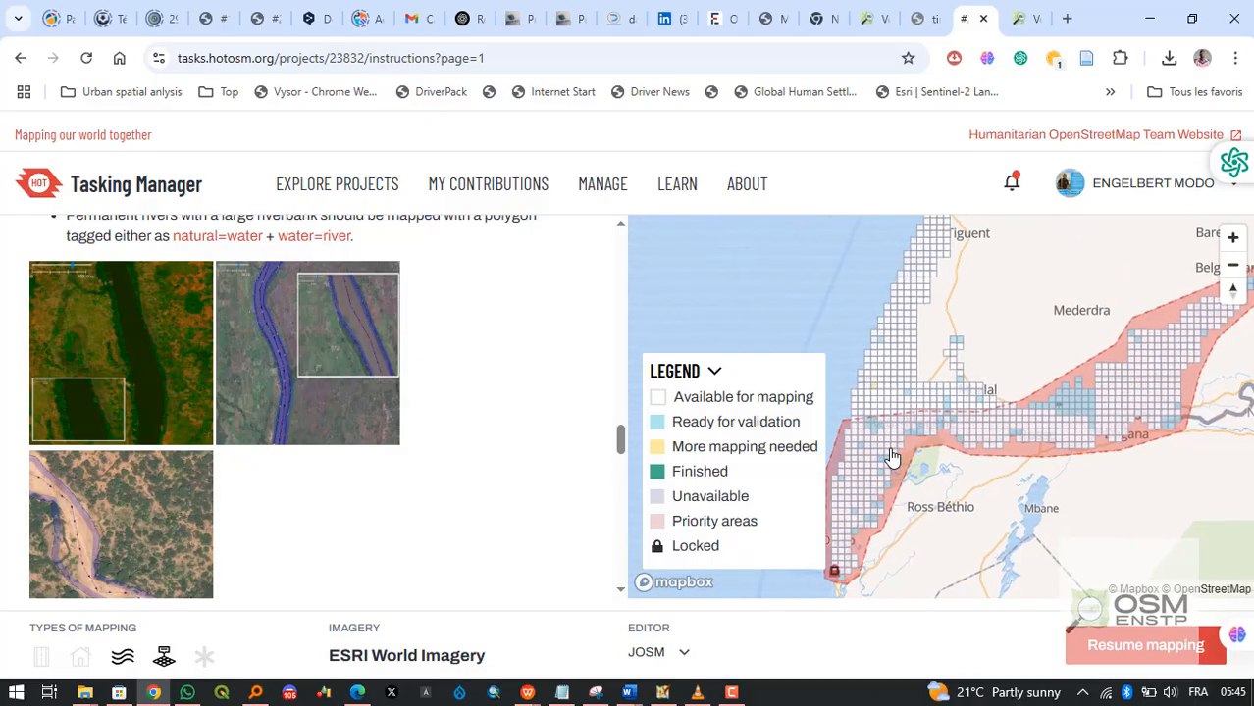
scroll(981, 437, "down", 1)
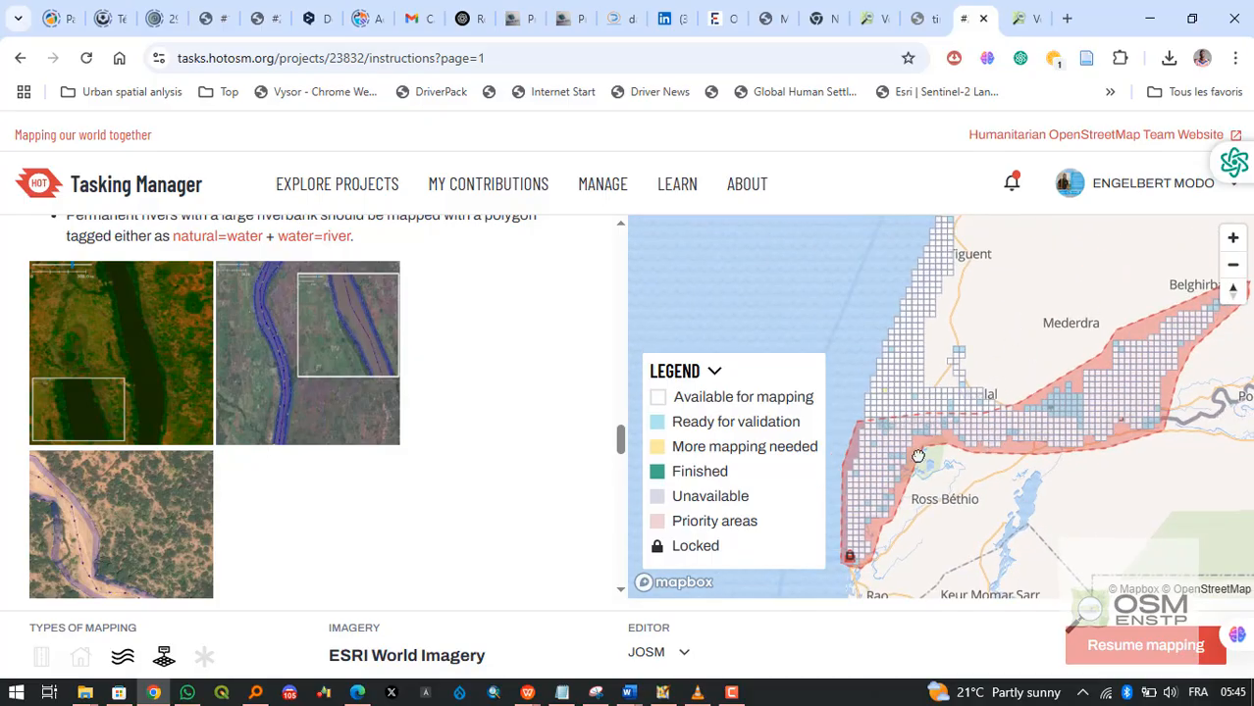
left_click_drag(918, 455, 870, 485)
scroll(870, 485, "up", 1)
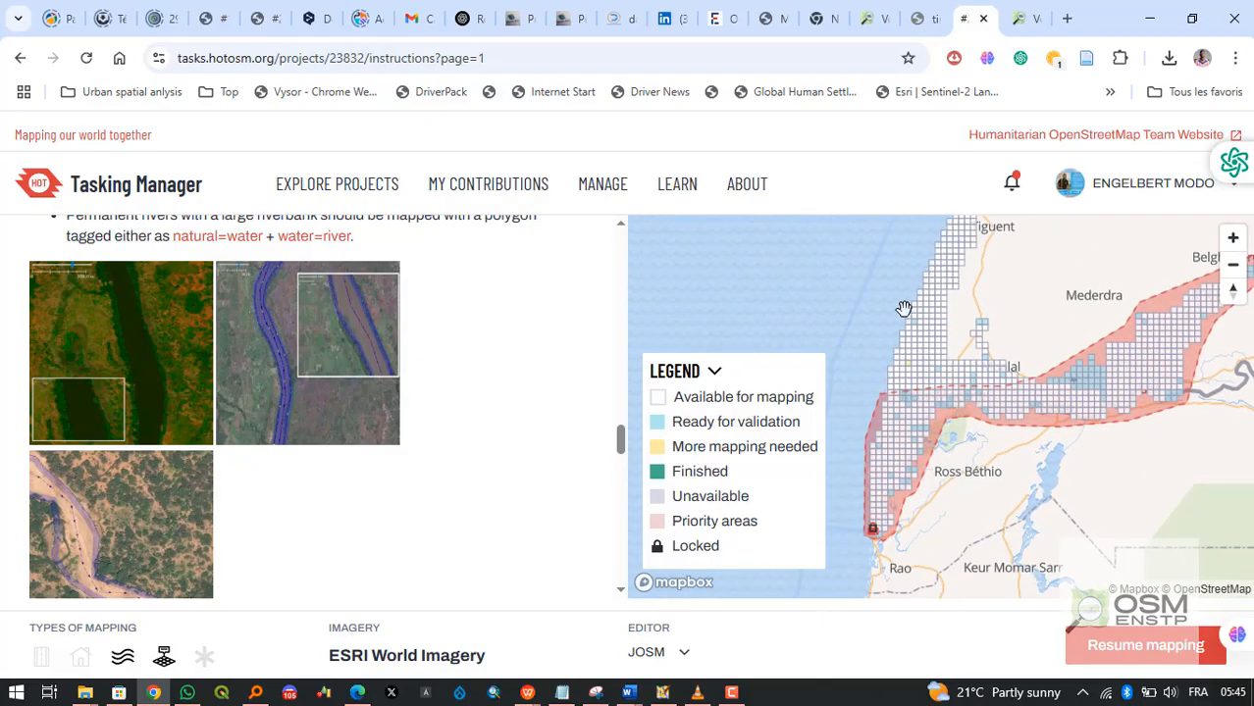
scroll(915, 346, "up", 4)
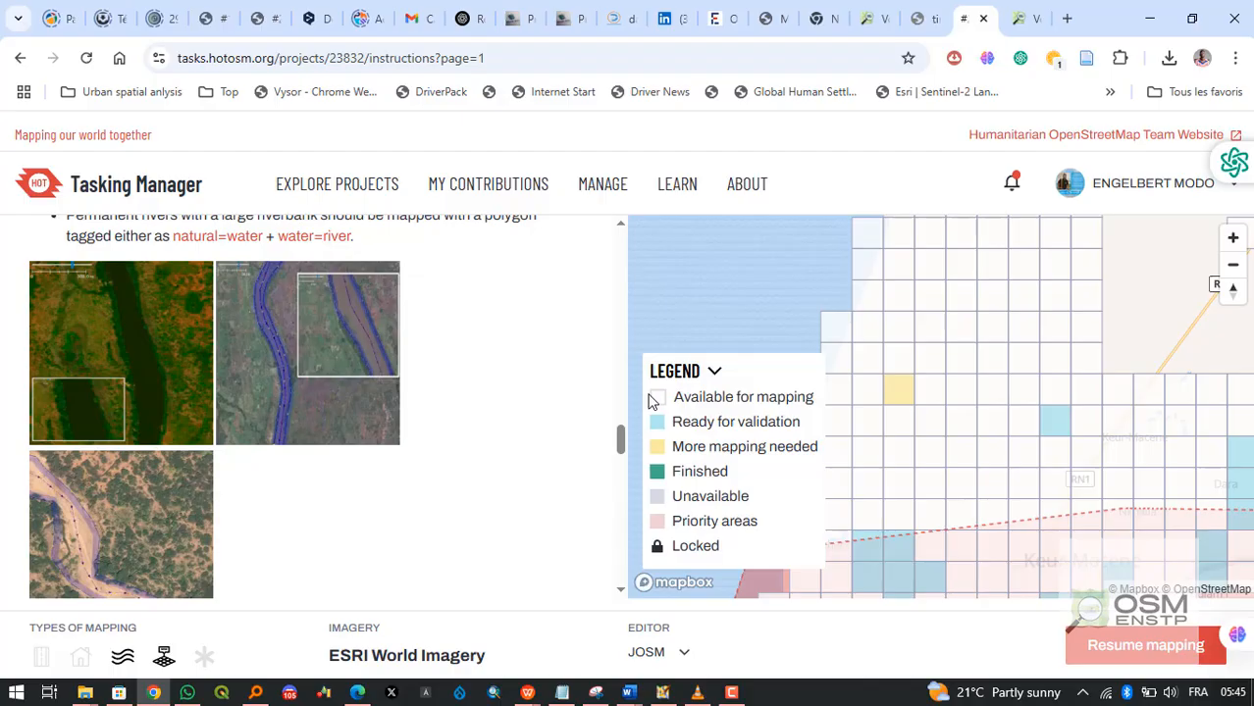
Survey the task squares marked for more mapping or validation, following the priority area from the coast to Belghirbane.
scroll(912, 535, "down", 2)
scroll(871, 527, "down", 3)
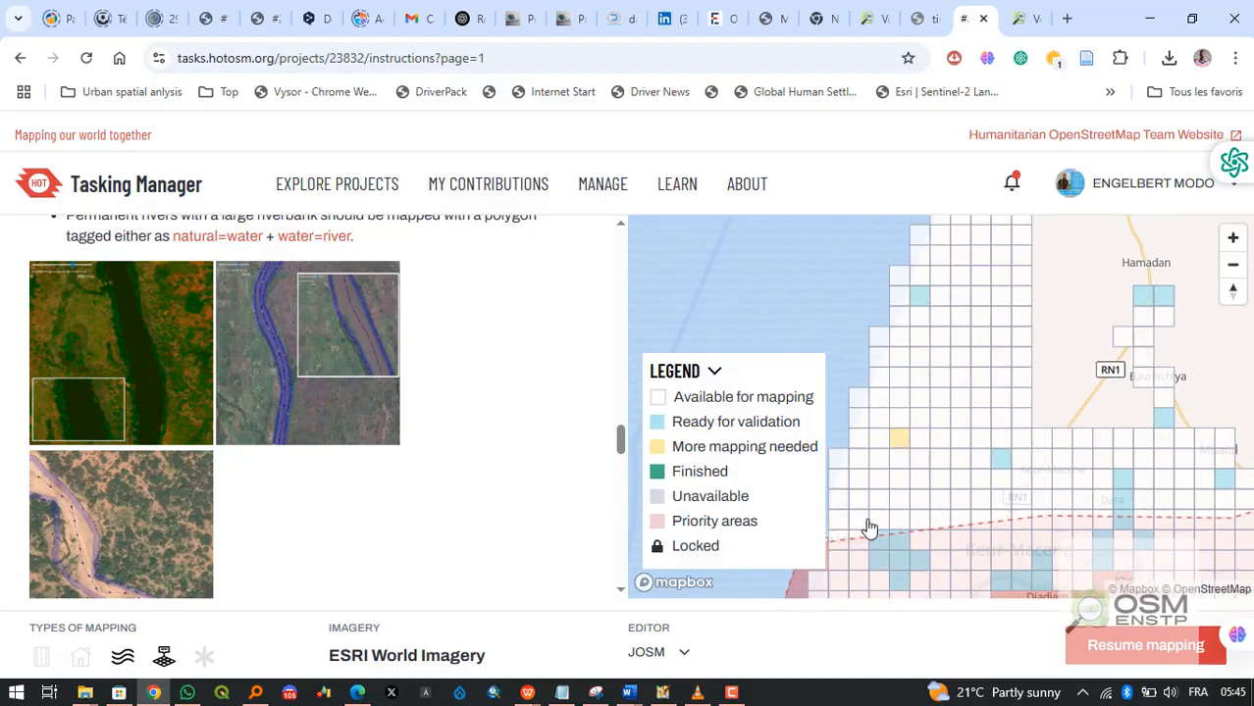
scroll(971, 400, "up", 2)
scroll(1148, 439, "up", 3)
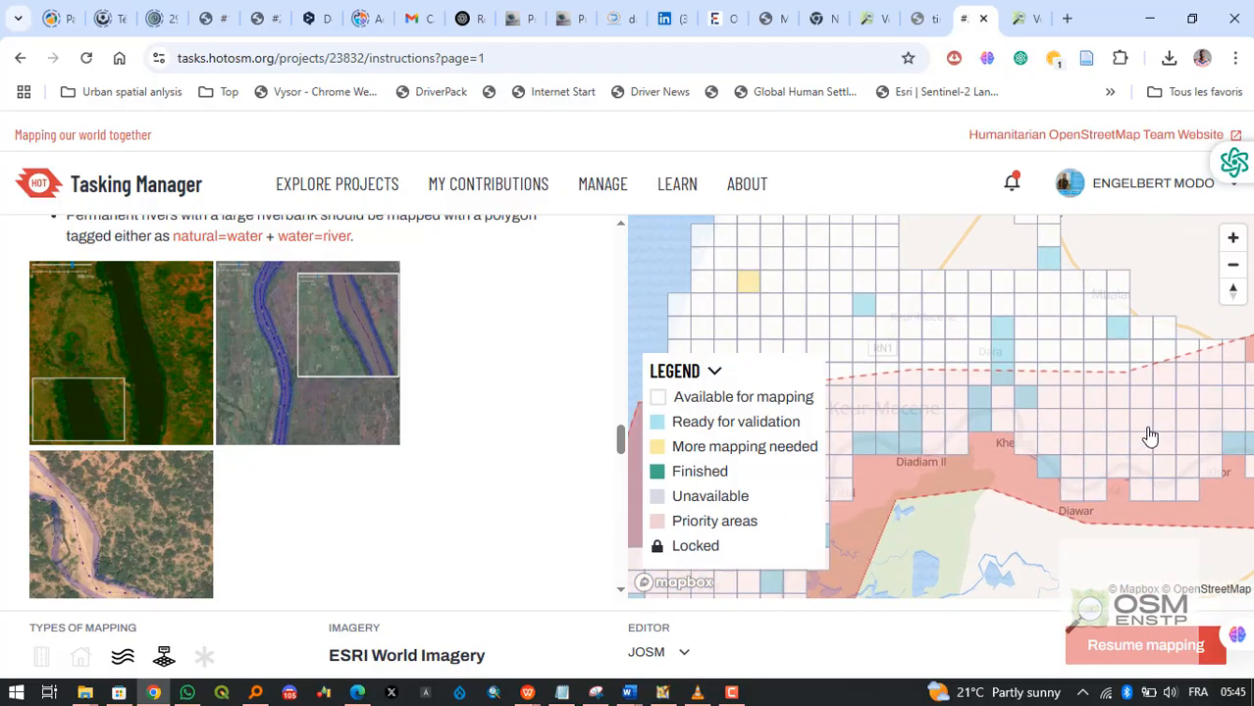
scroll(856, 487, "down", 1)
scroll(1178, 461, "down", 3)
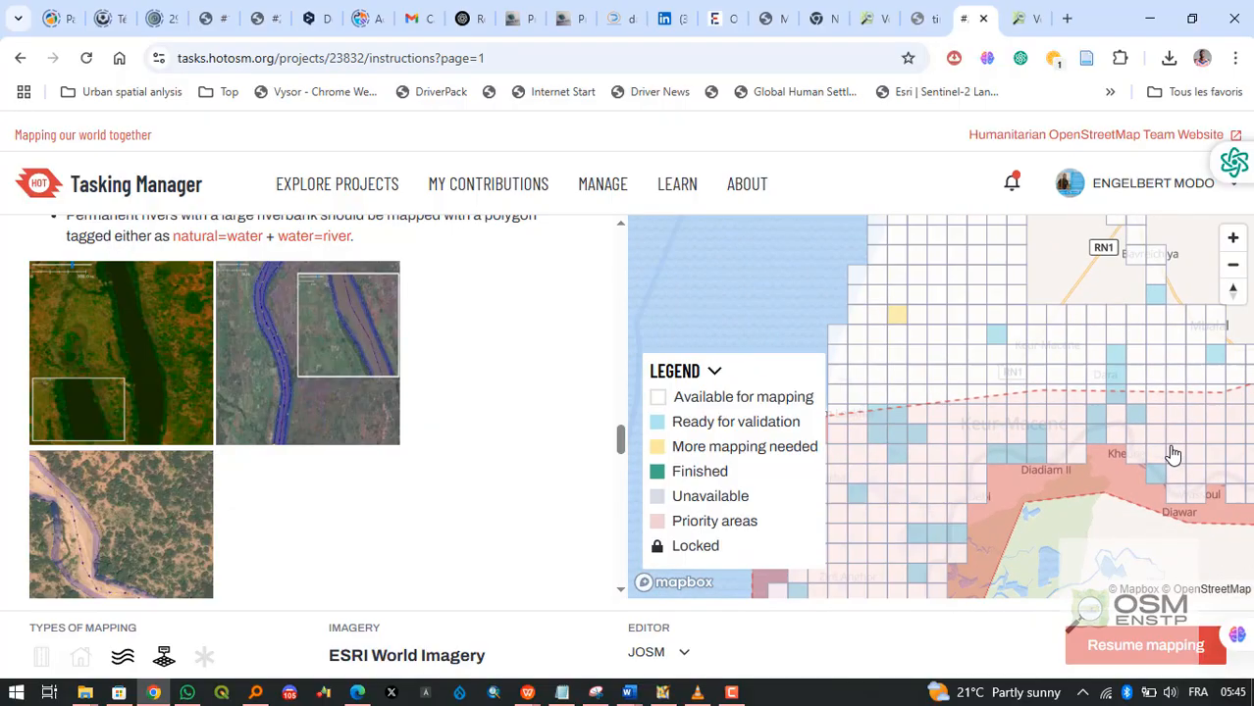
scroll(1170, 454, "down", 3)
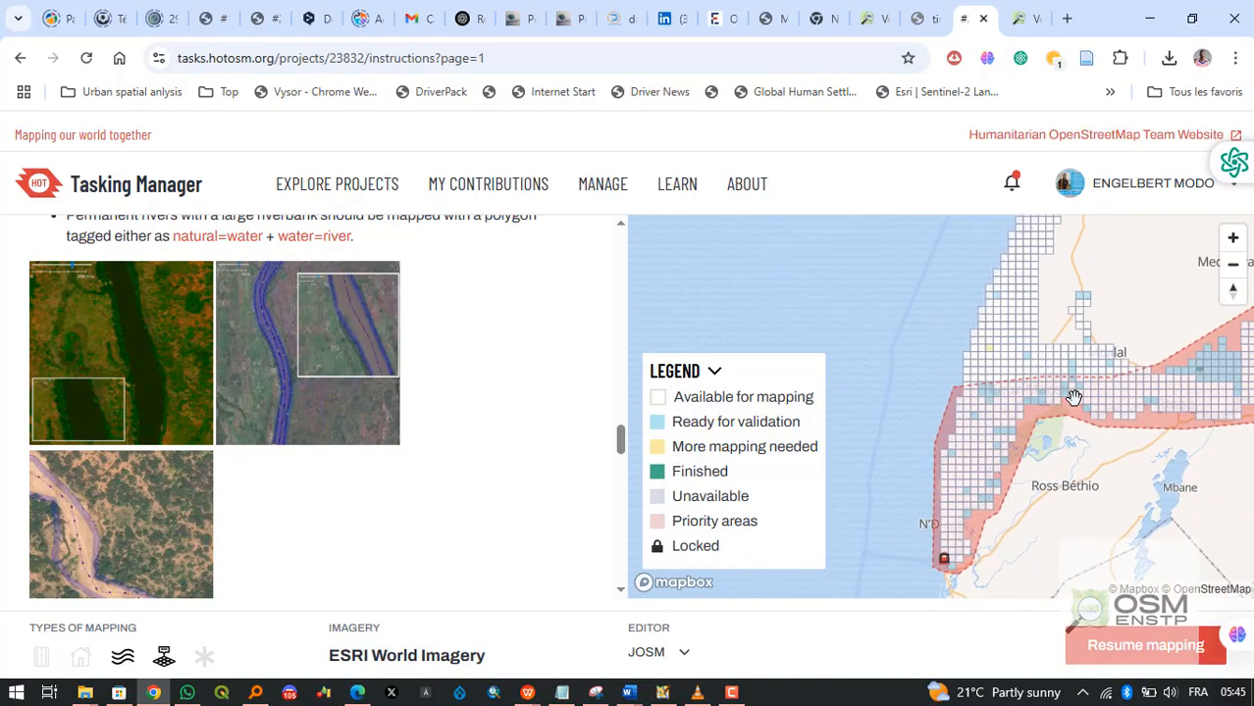
left_click_drag(1074, 397, 1035, 441)
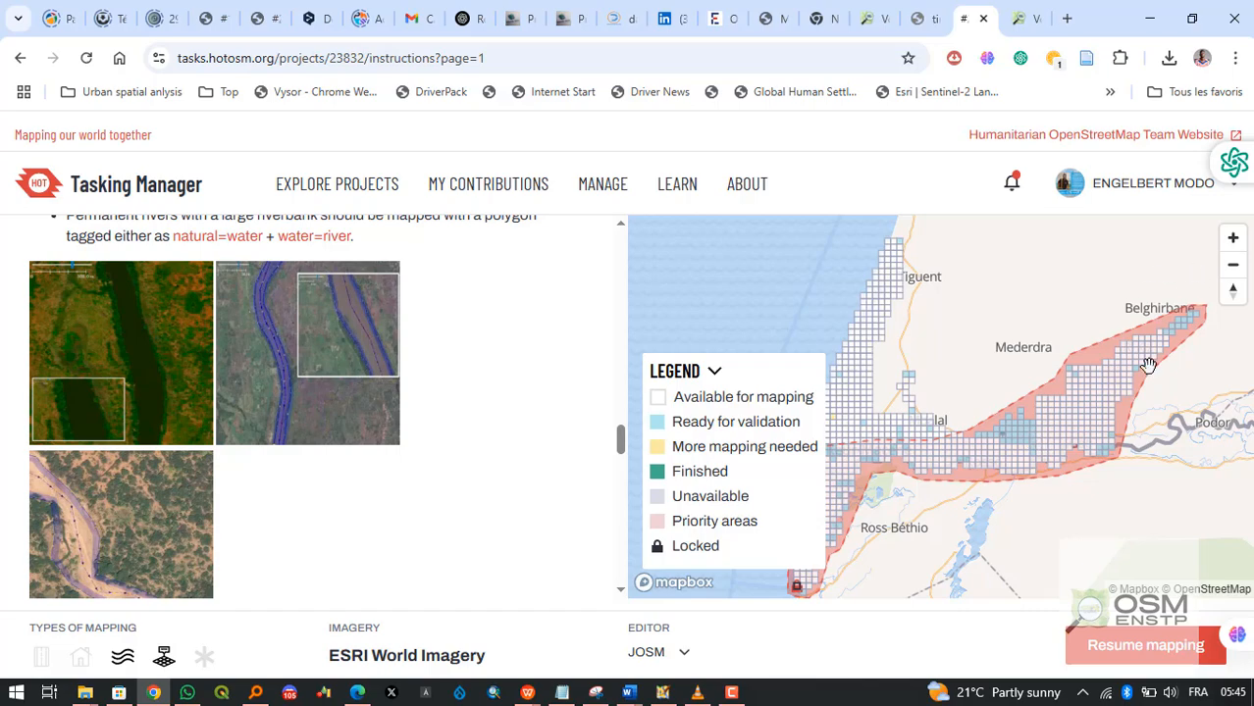
key("Left")
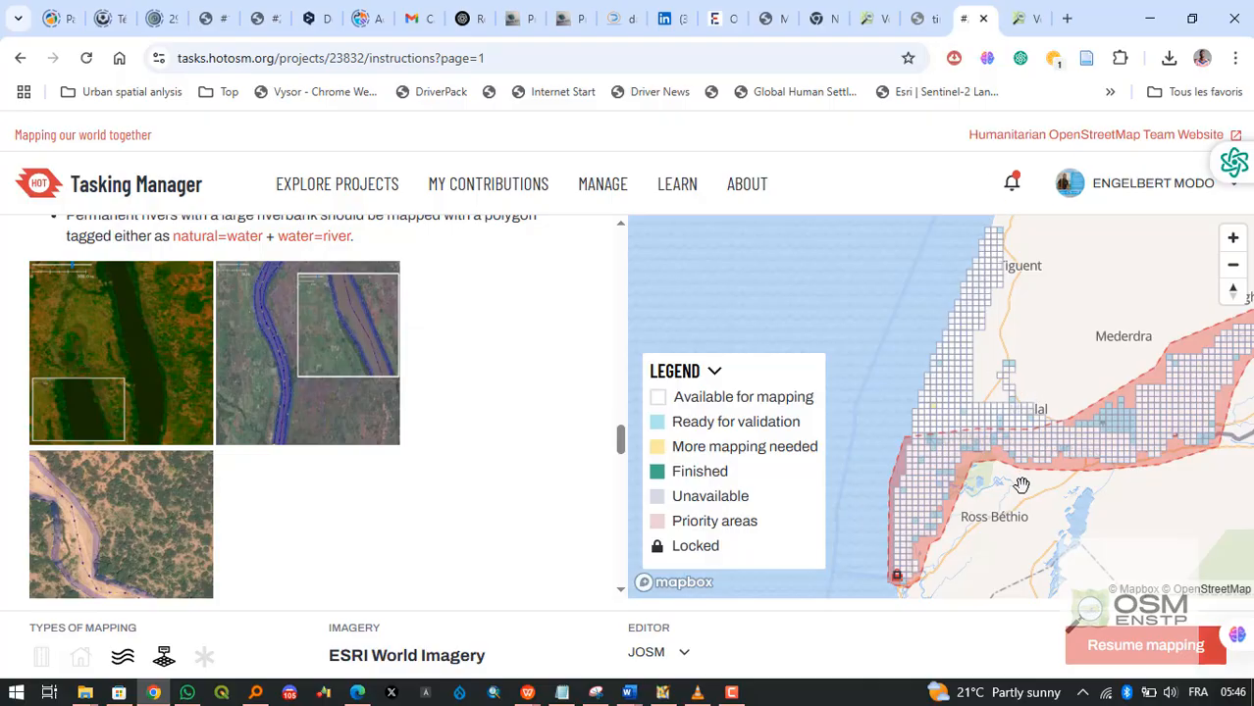
Locate the locked task square near Saint-Louis on the project map and switch to the JOSM editor.
scroll(888, 586, "up", 3)
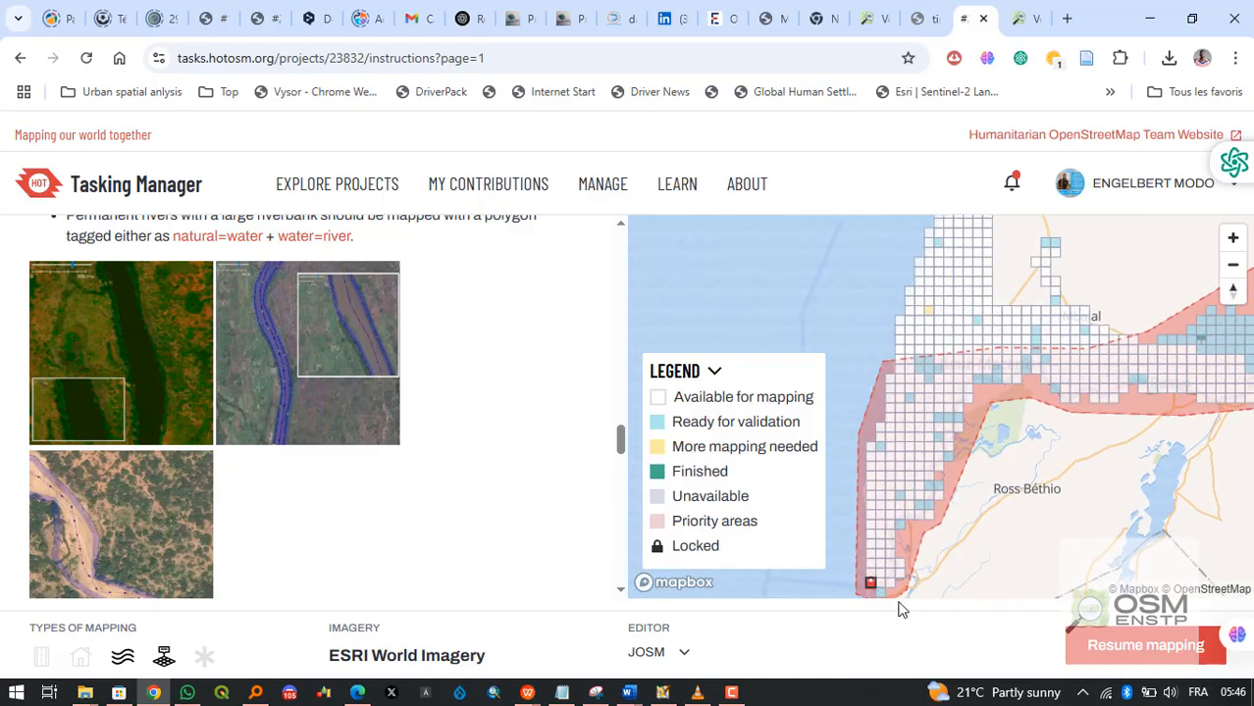
scroll(973, 473, "up", 5)
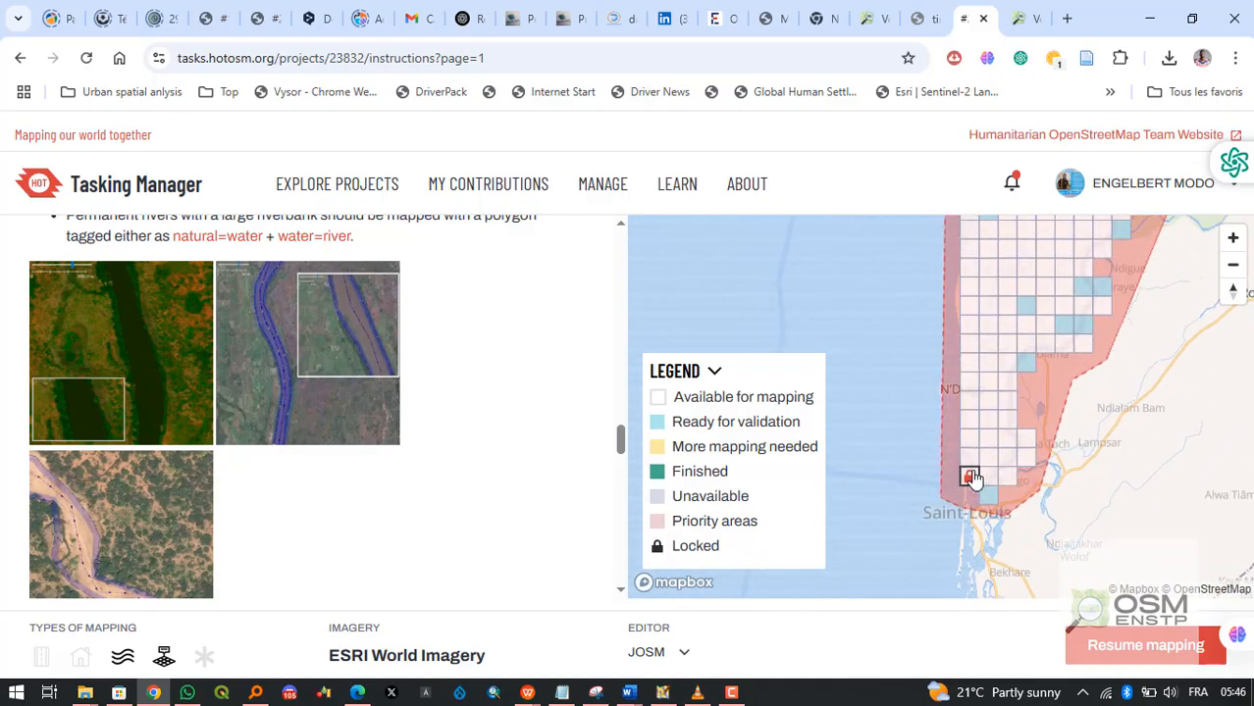
left_click(664, 691)
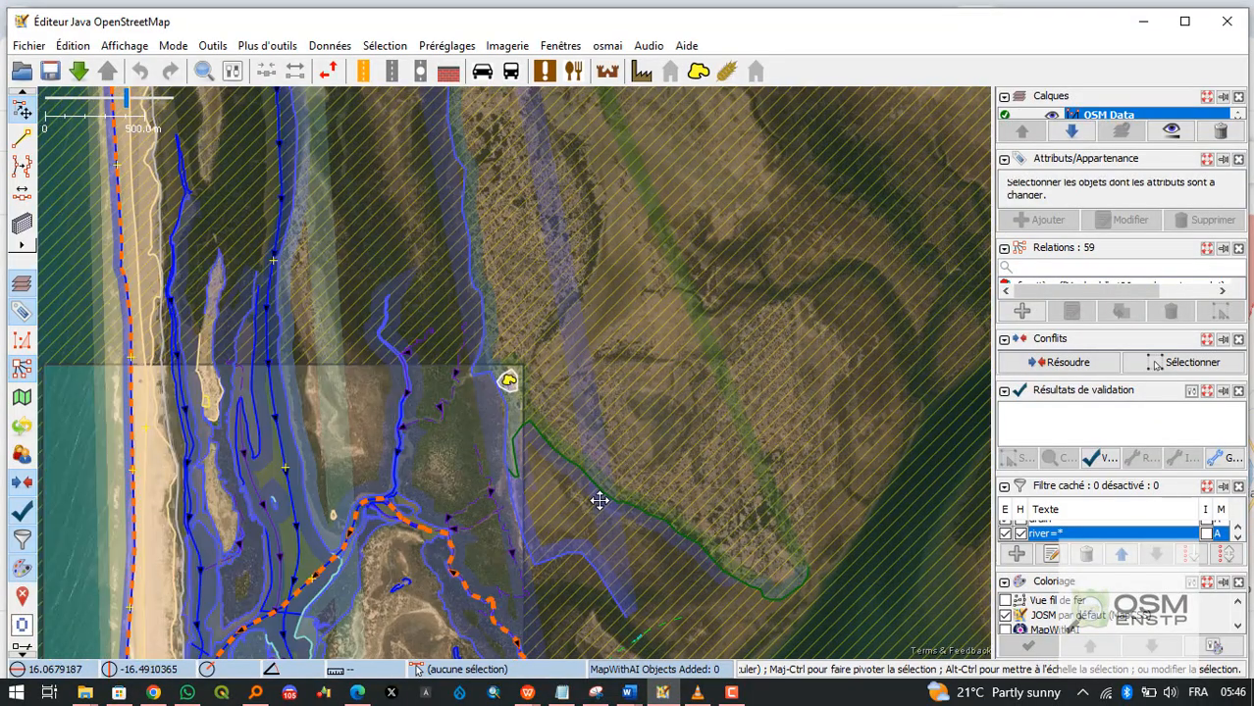
Examine the river branches, centrelines and small islands already mapped in the downloaded task area.
scroll(550, 510, "up", 2)
scroll(512, 518, "up", 3)
scroll(508, 512, "down", 2)
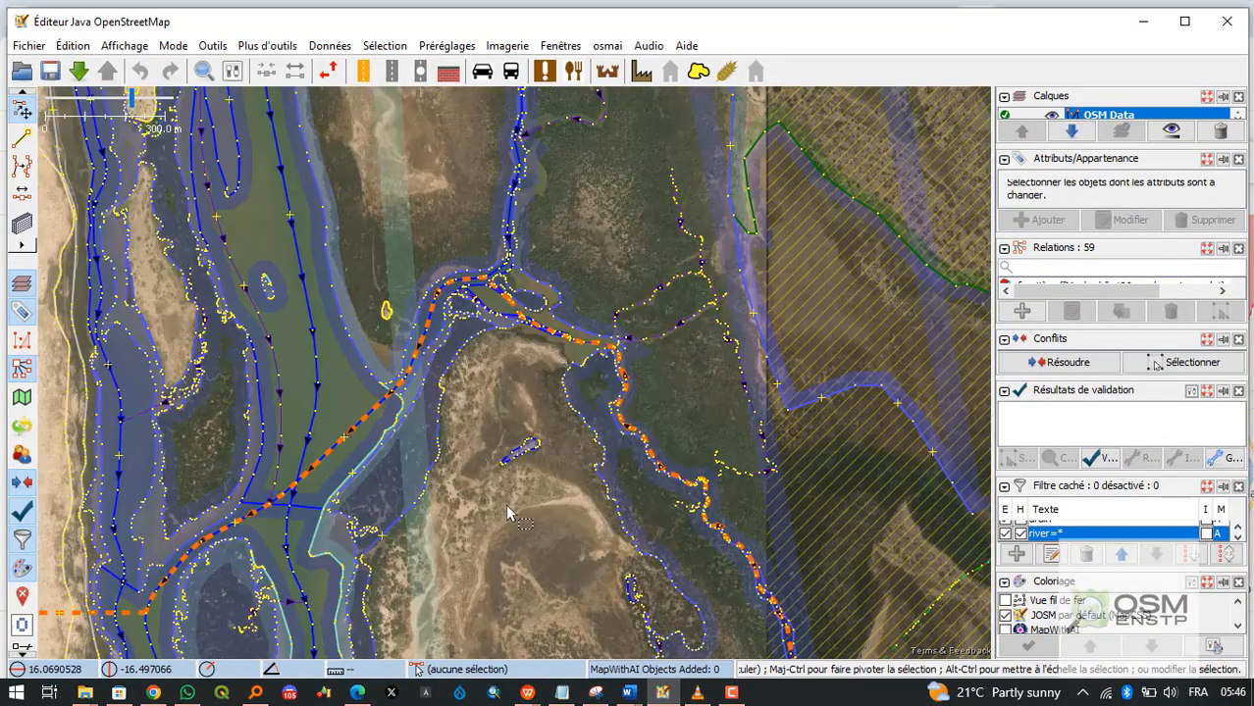
scroll(392, 290, "up", 4)
scroll(393, 291, "down", 2)
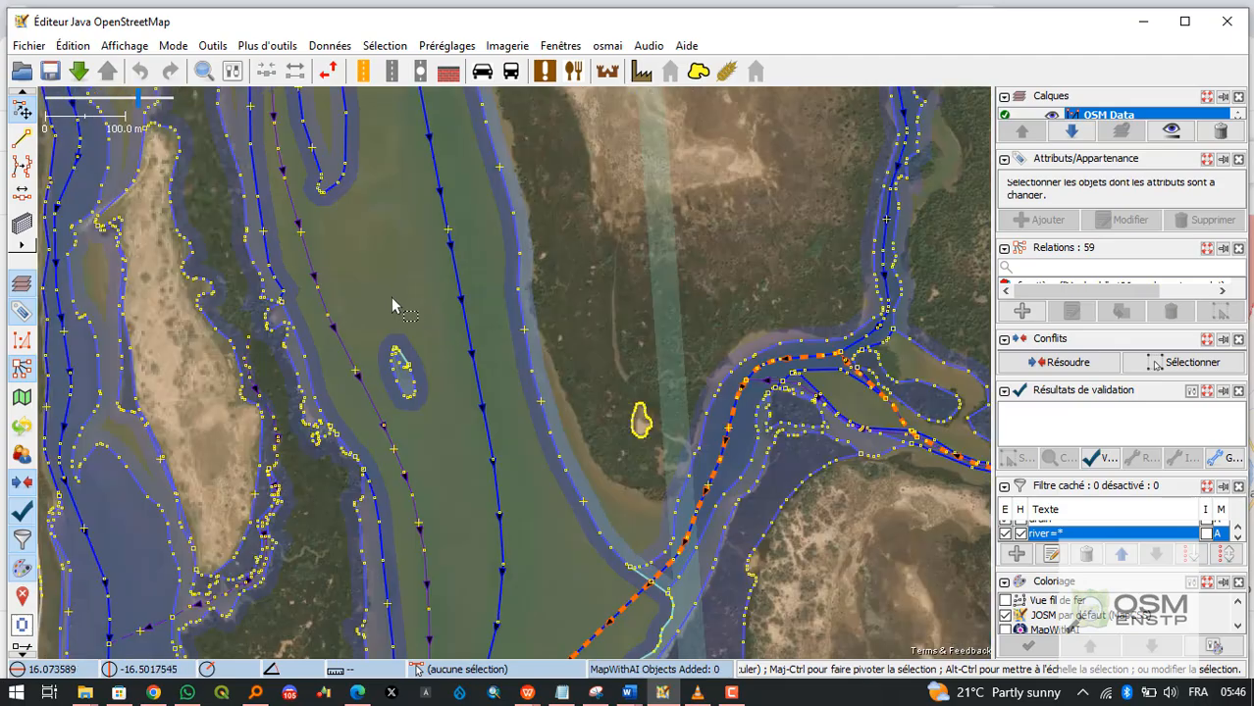
scroll(390, 298, "down", 4)
scroll(446, 494, "up", 2)
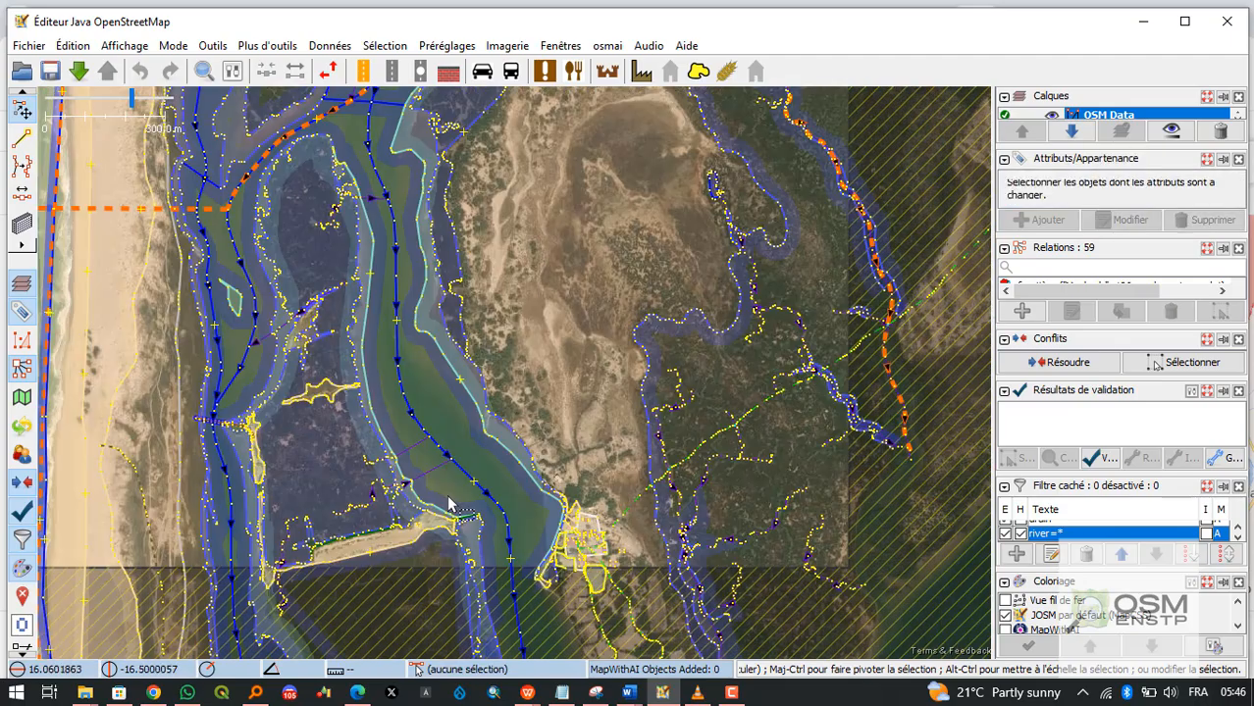
Inspect the sandy embankment and the riverside settlement near the downloaded area's southern edge in close detail.
scroll(446, 494, "up", 4)
right_click(621, 358)
scroll(412, 495, "up", 3)
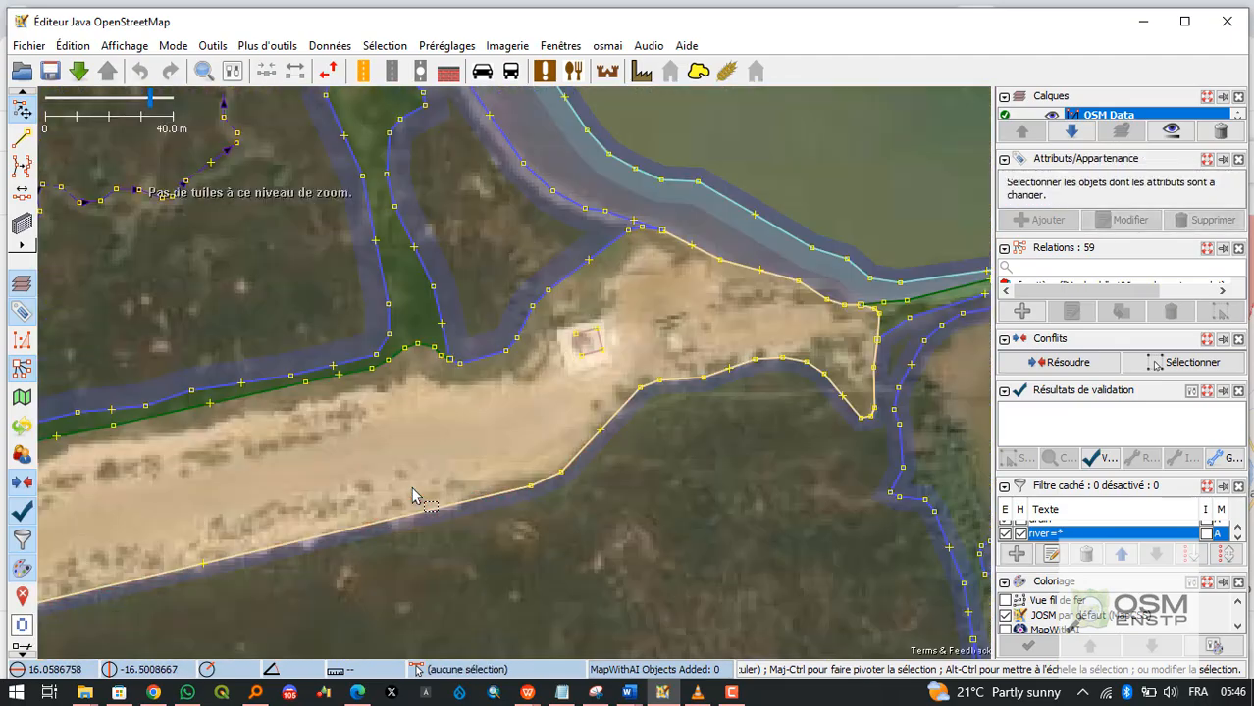
scroll(412, 495, "down", 7)
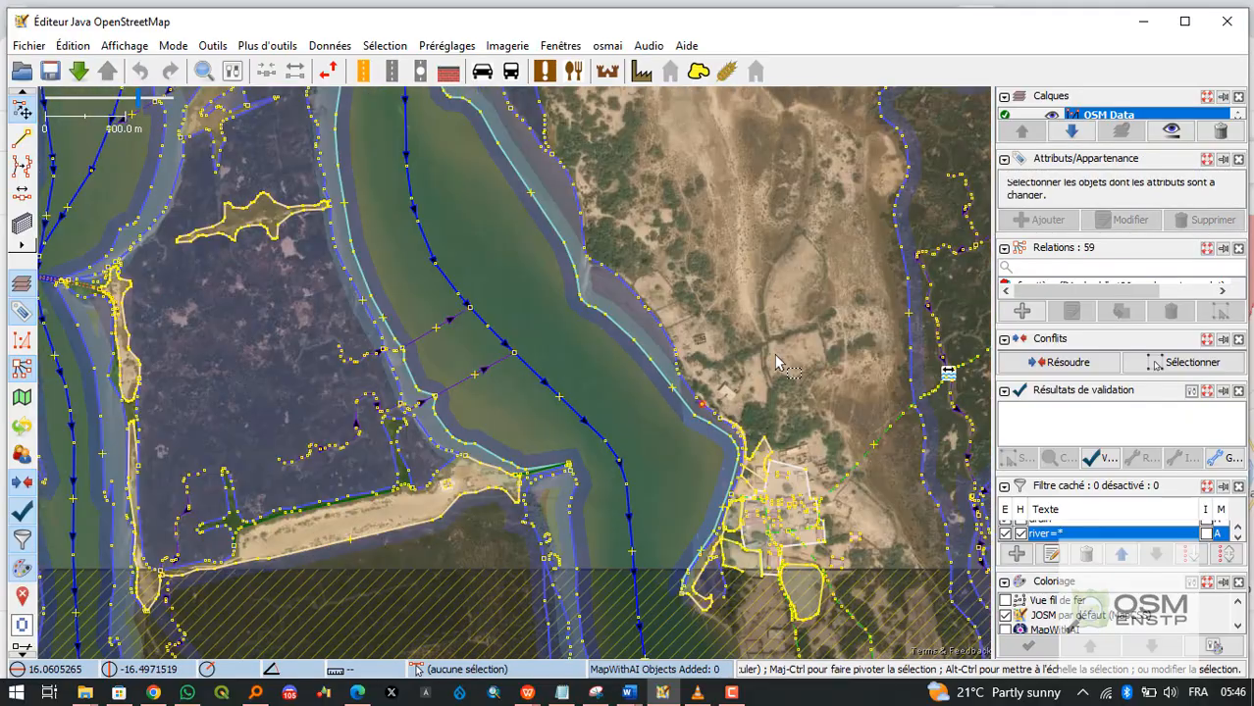
scroll(832, 318, "up", 4)
left_click_drag(682, 378, 684, 297)
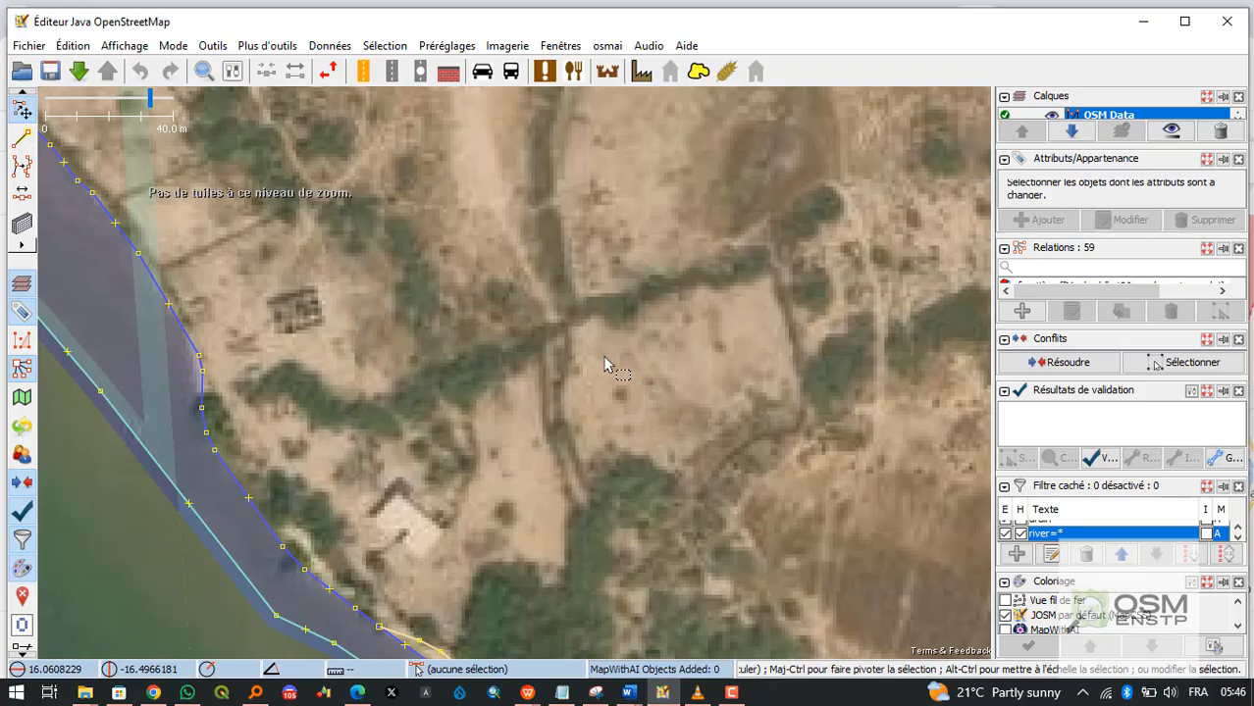
Check the wetland outline's relation membership, clear the selection, and inspect the attributes of the unclassified road along the coast.
scroll(608, 361, "down", 5)
left_click(588, 461)
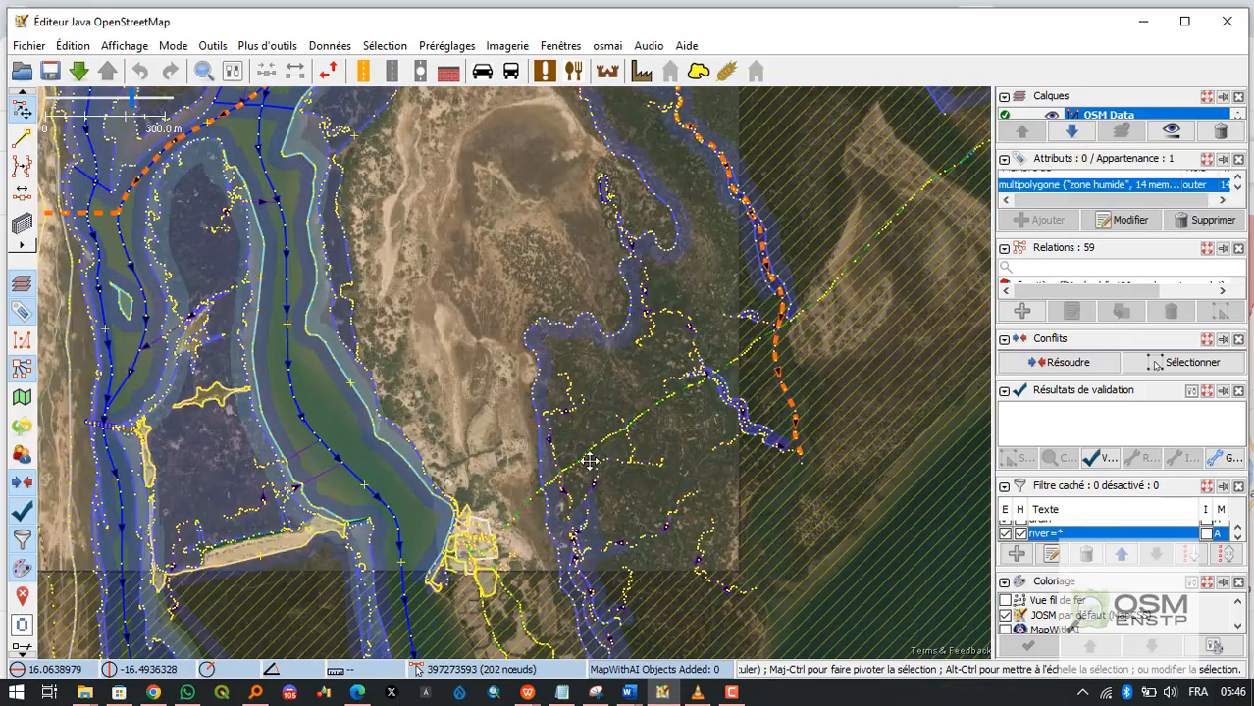
key("Escape")
scroll(535, 285, "up", 4)
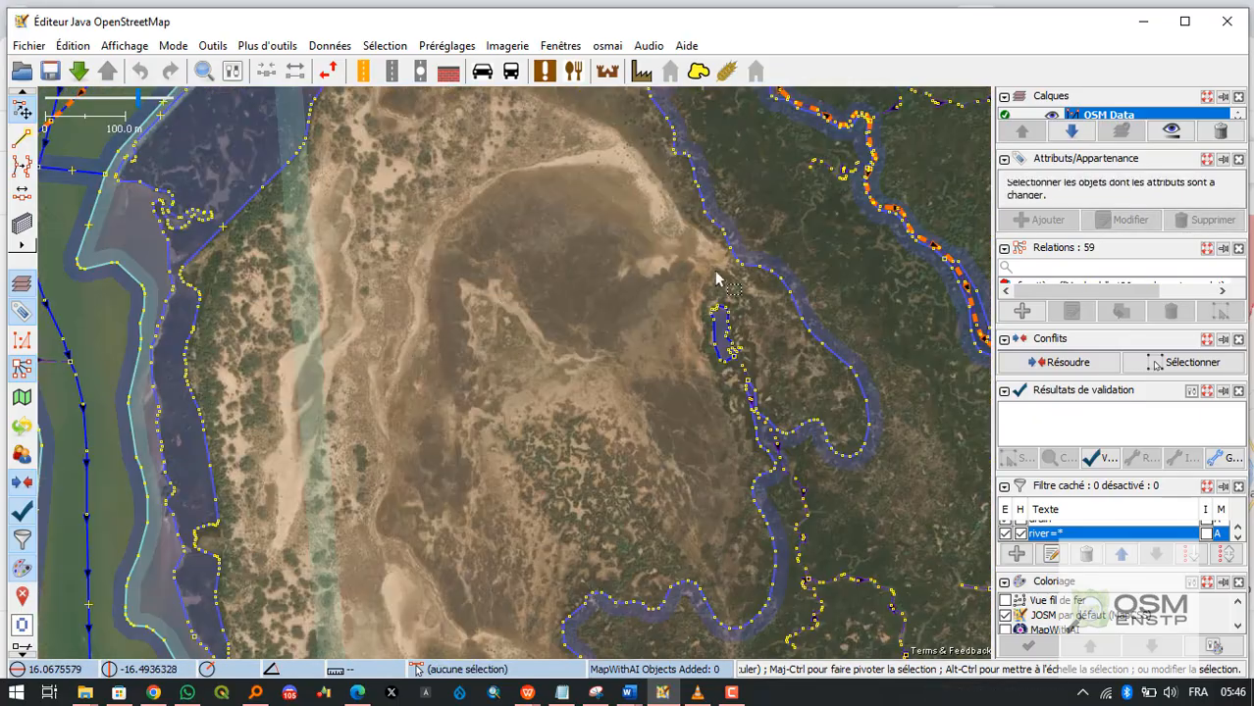
left_click_drag(275, 279, 637, 282)
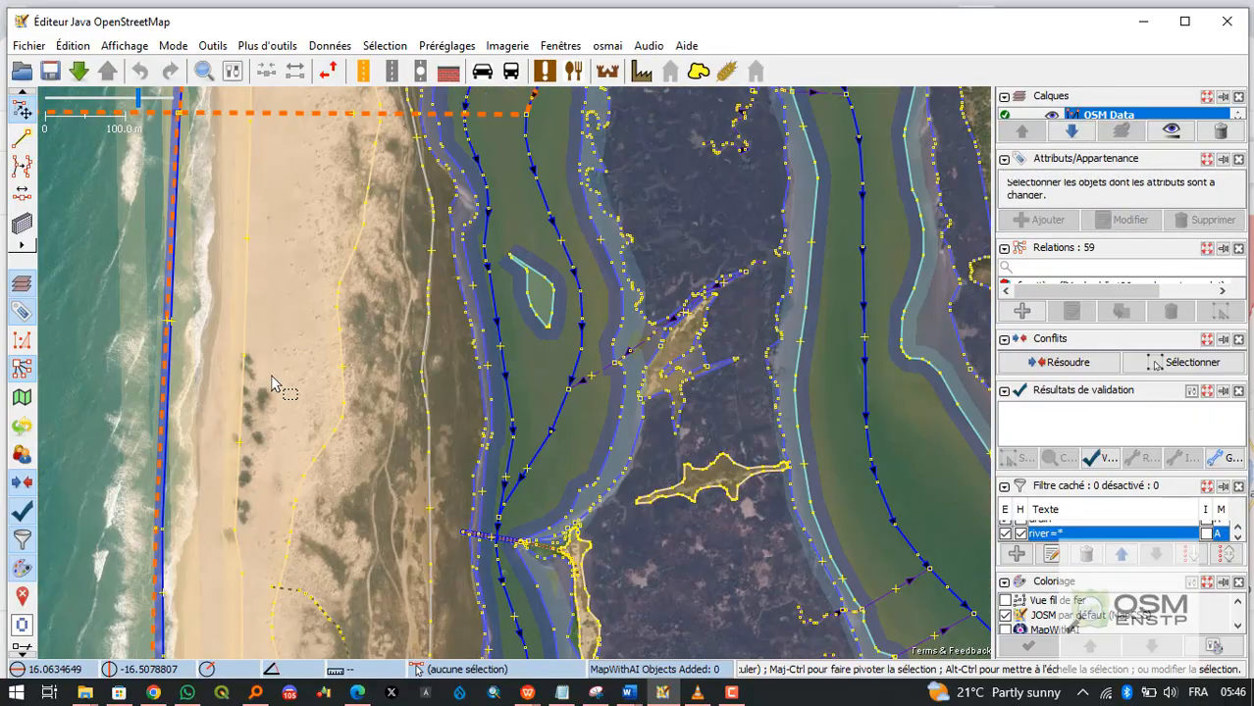
left_click(272, 383)
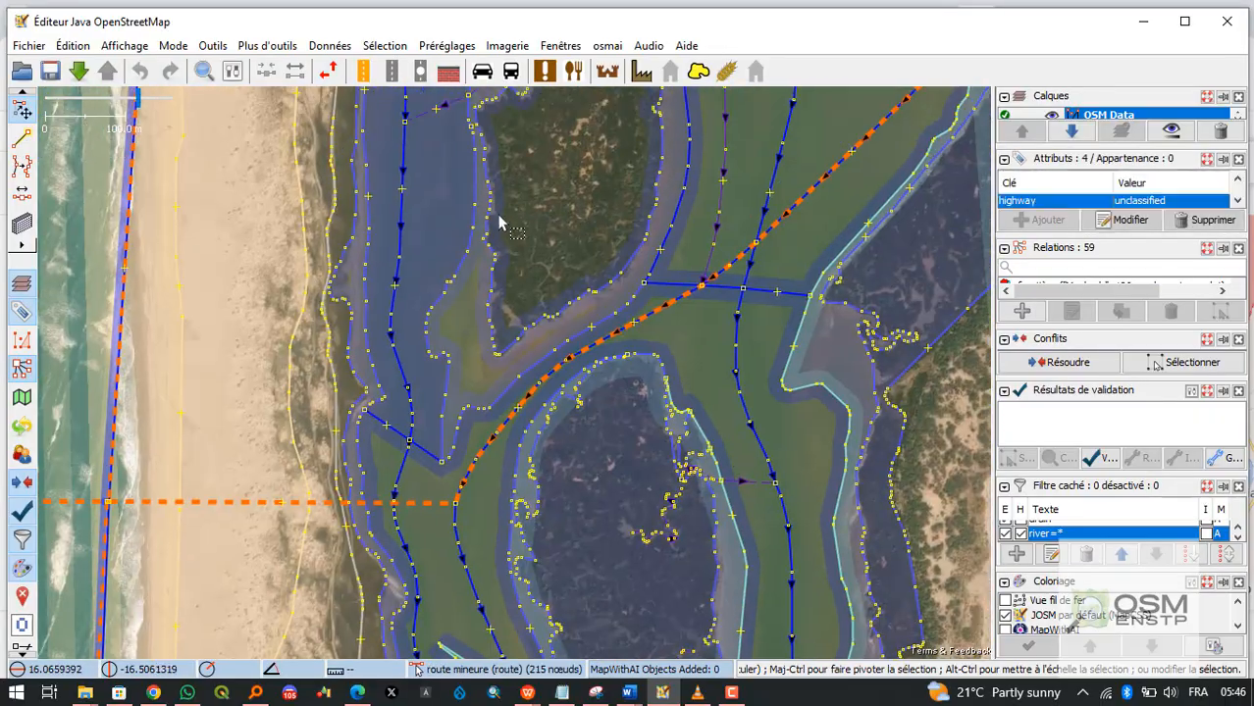
Clear the road selection, check the relation membership of the sand area's outline along the coast, and deselect it.
key("Escape")
left_click_drag(498, 223, 401, 382)
mouse_move(402, 286)
left_mouse_down()
mouse_move(400, 506)
mouse_move(295, 506)
mouse_move(646, 309)
mouse_move(574, 295)
mouse_move(902, 275)
mouse_move(299, 302)
mouse_move(550, 295)
left_mouse_up()
left_click(360, 285)
scroll(363, 284, "up", 3)
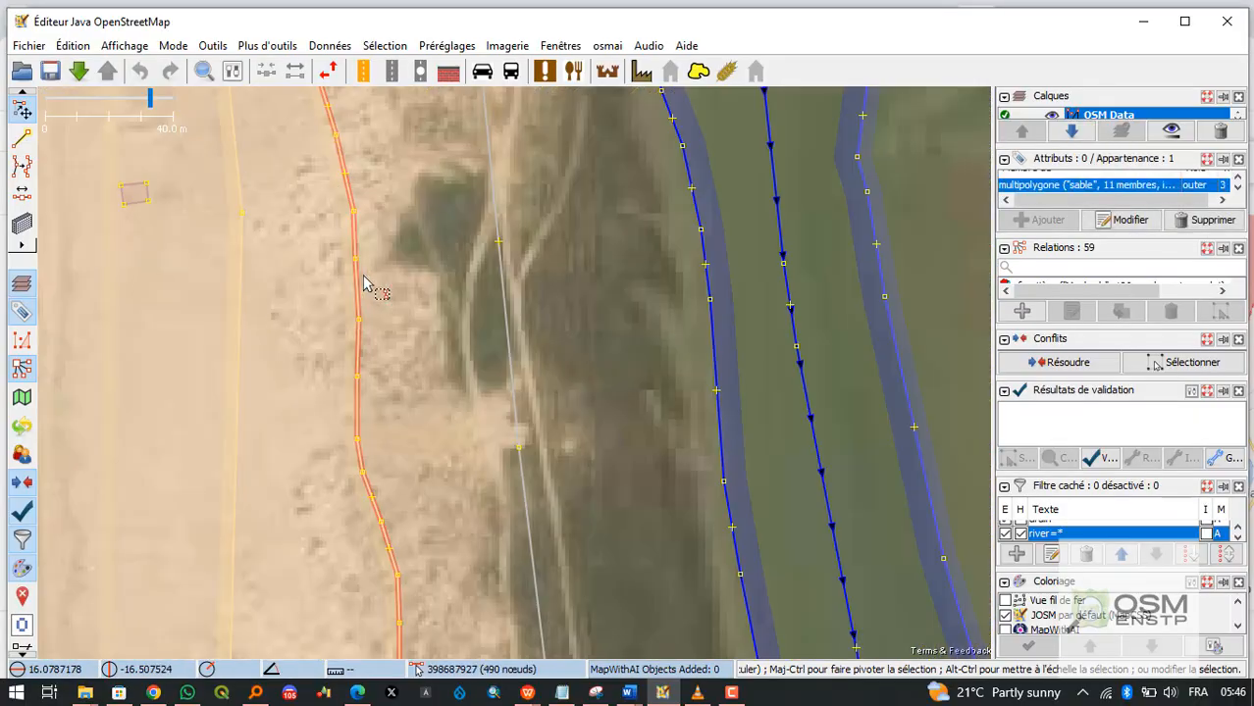
key("Escape")
scroll(371, 291, "down", 2)
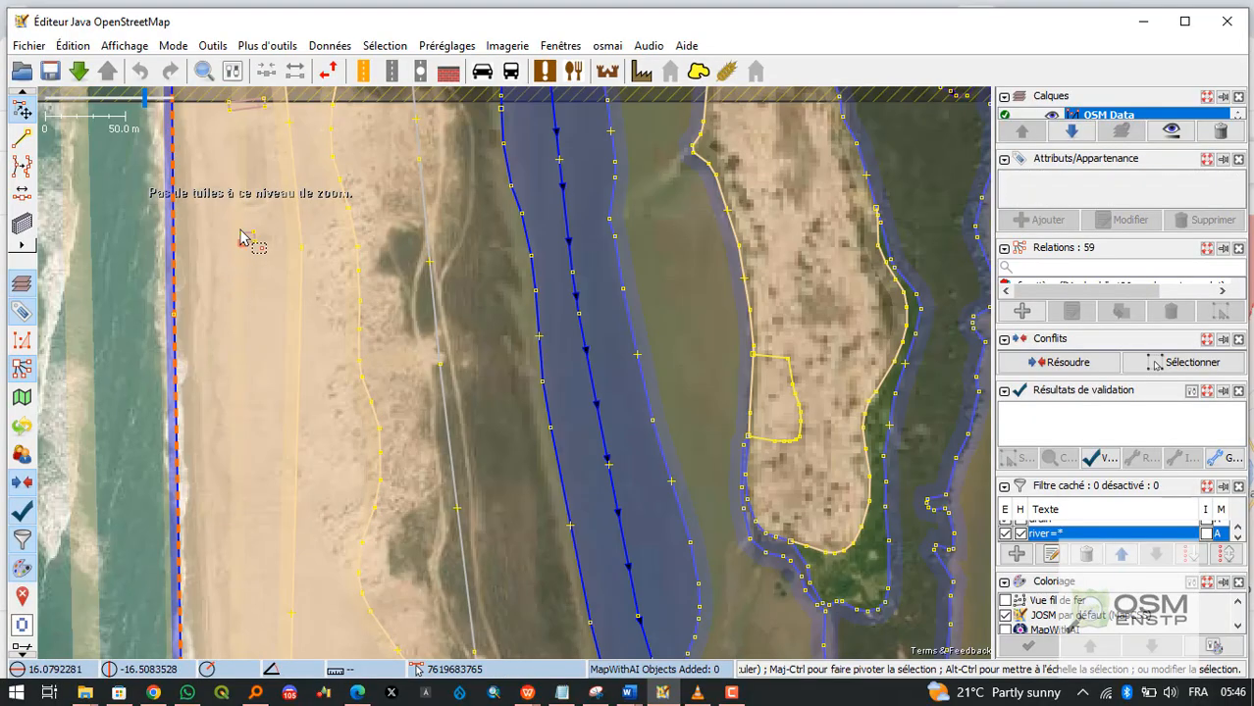
Delete the small building=yes outline on the beach near the downloaded area's northern edge.
scroll(244, 239, "up", 3)
left_click(279, 245)
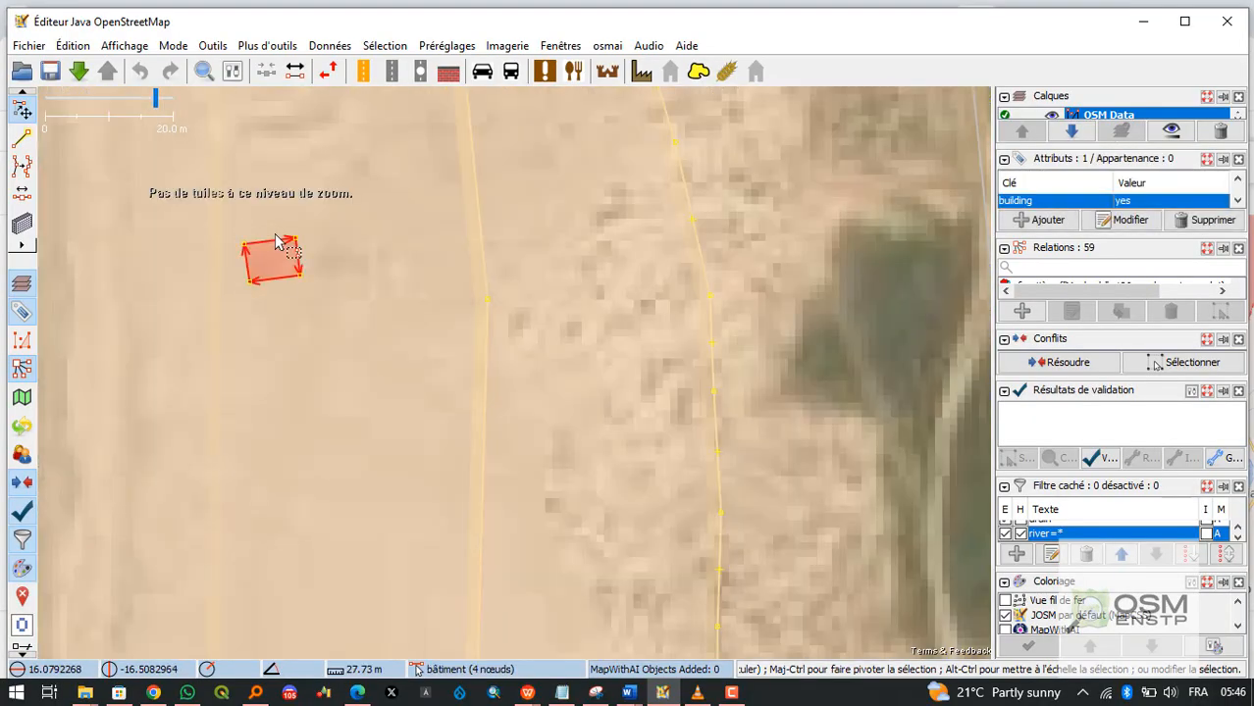
scroll(279, 246, "down", 2)
scroll(276, 281, "down", 1)
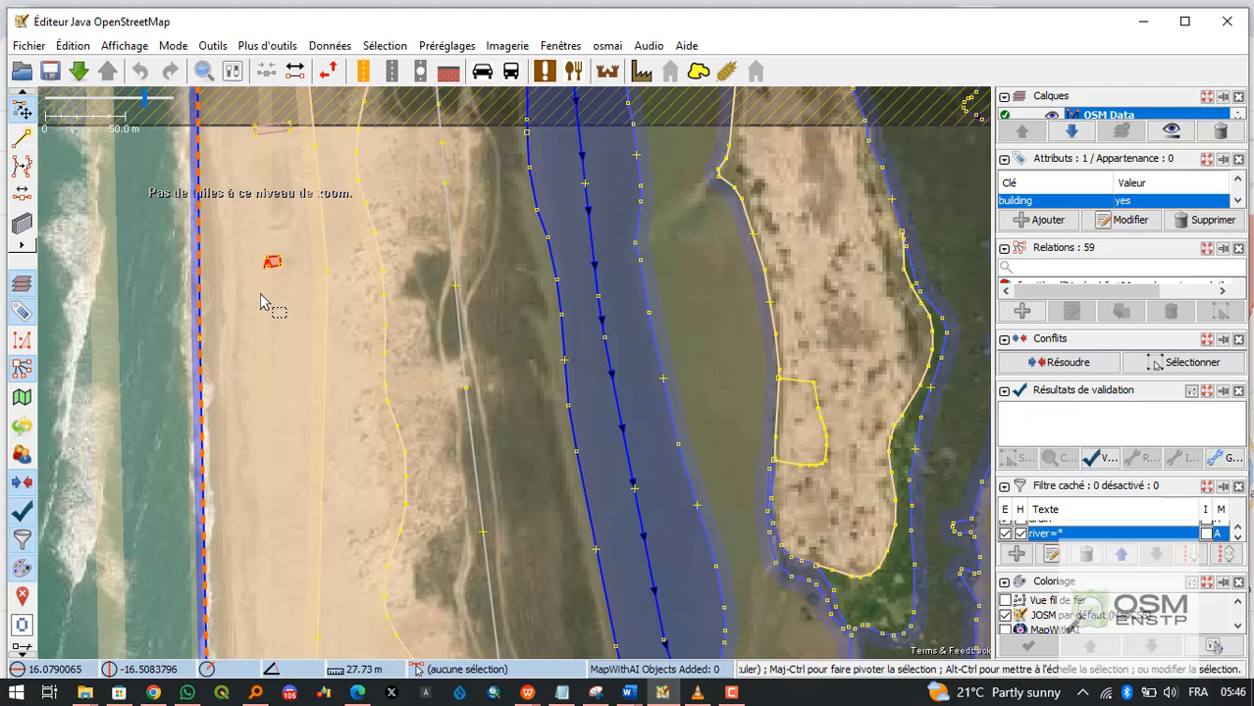
key("Delete")
scroll(278, 245, "up", 2)
scroll(278, 255, "down", 2)
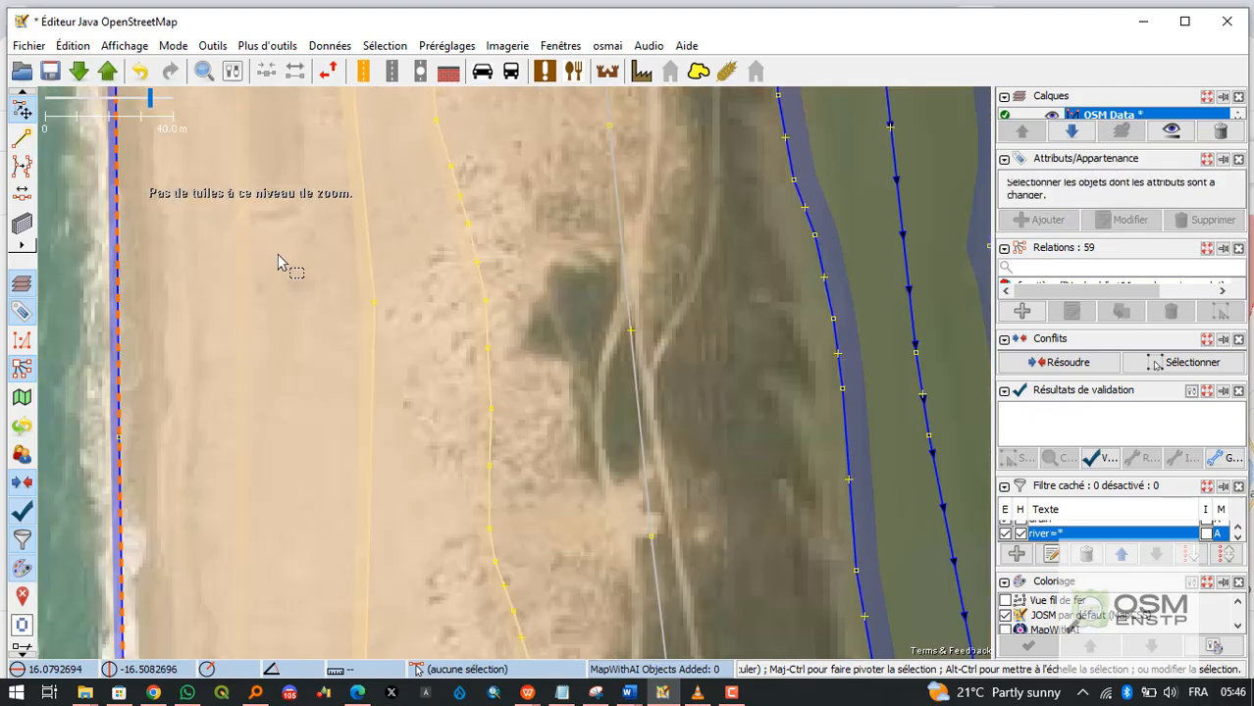
Upload the building deletion to OpenStreetMap with the project's changeset comment and Esri World Imagery; EsriWorldImagery as source.
scroll(481, 326, "down", 1)
left_click_drag(480, 326, 101, 216)
scroll(580, 420, "up", 3)
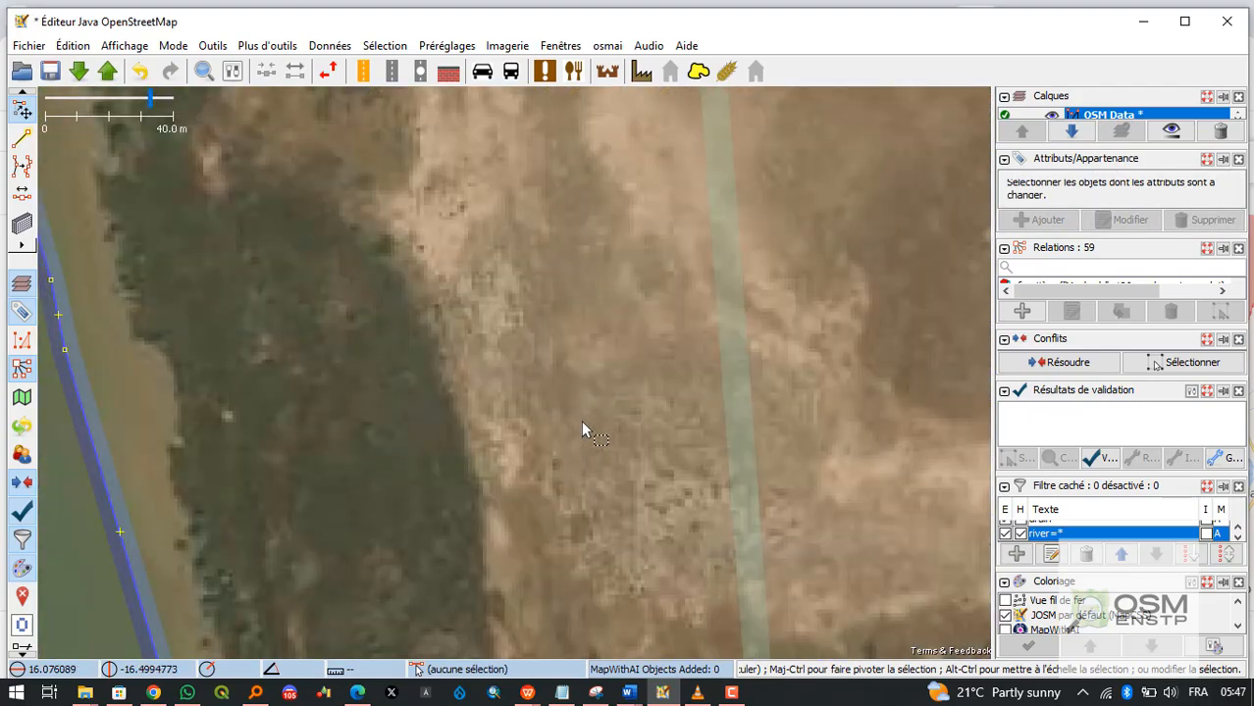
scroll(580, 420, "down", 3)
left_click(108, 71)
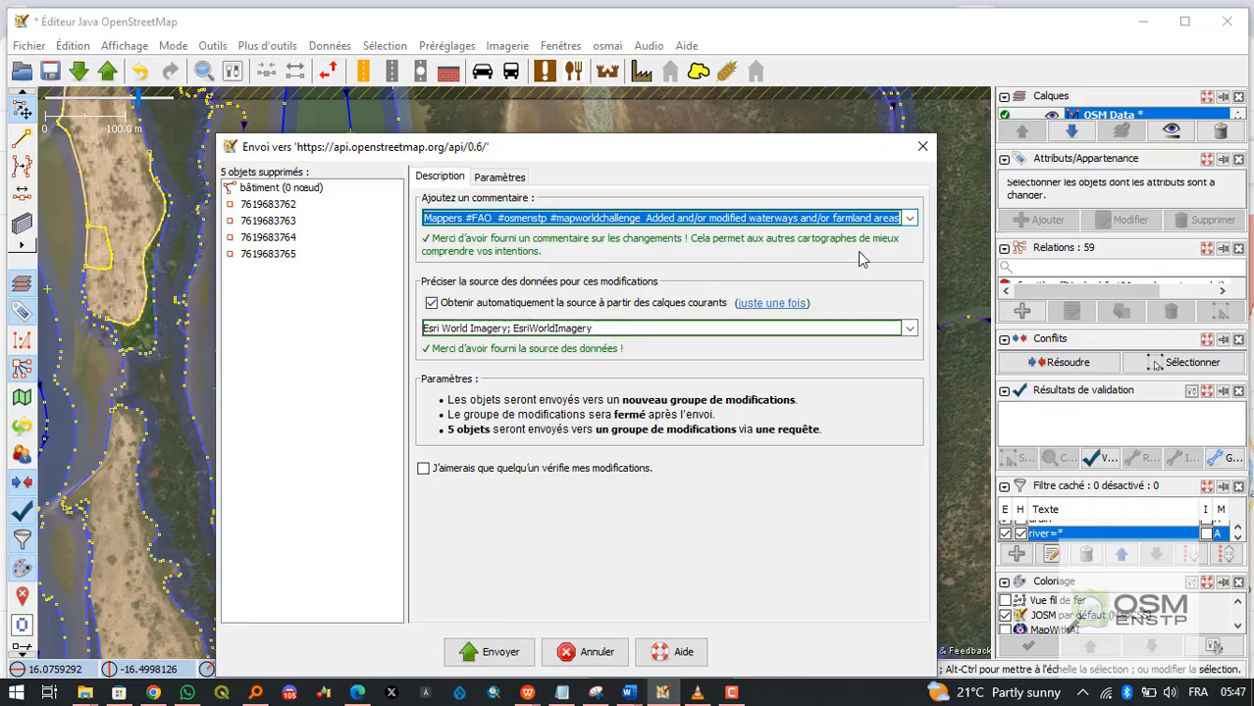
left_click(505, 657)
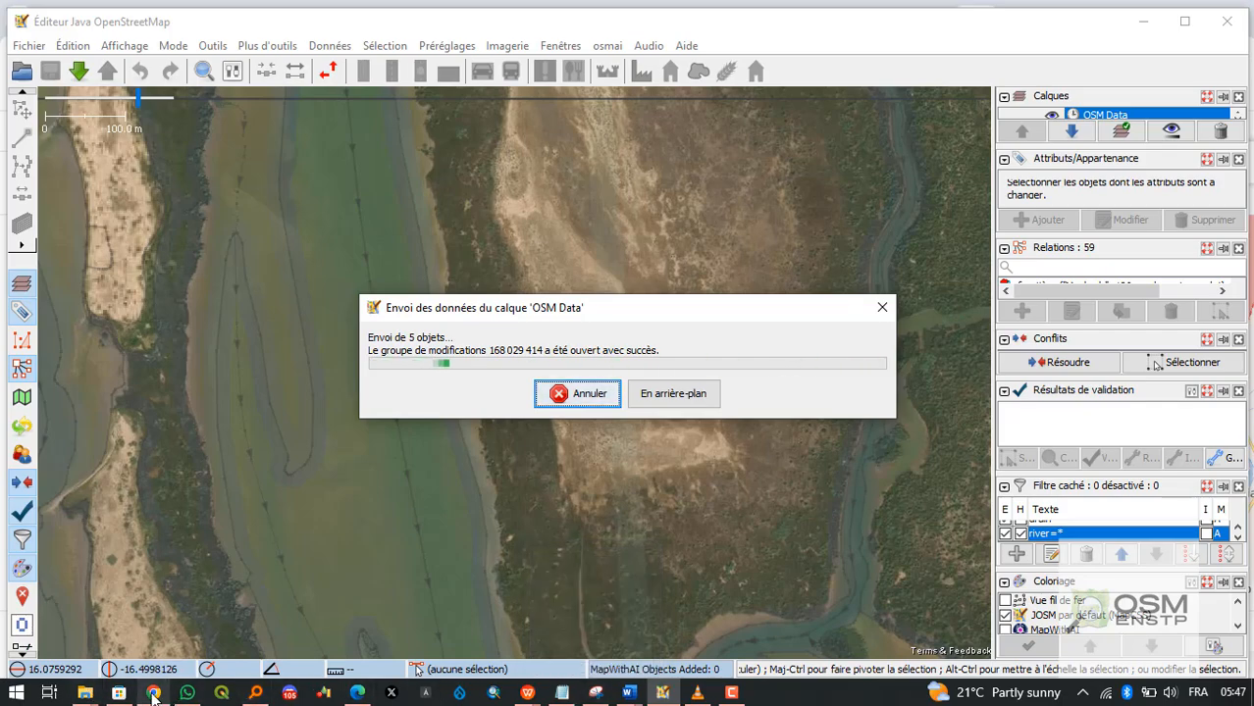
Switch to the Tasking Manager in Chrome and review the waterway and farmland instructions and the task grid around Saint-Louis.
mouse_move(152, 697)
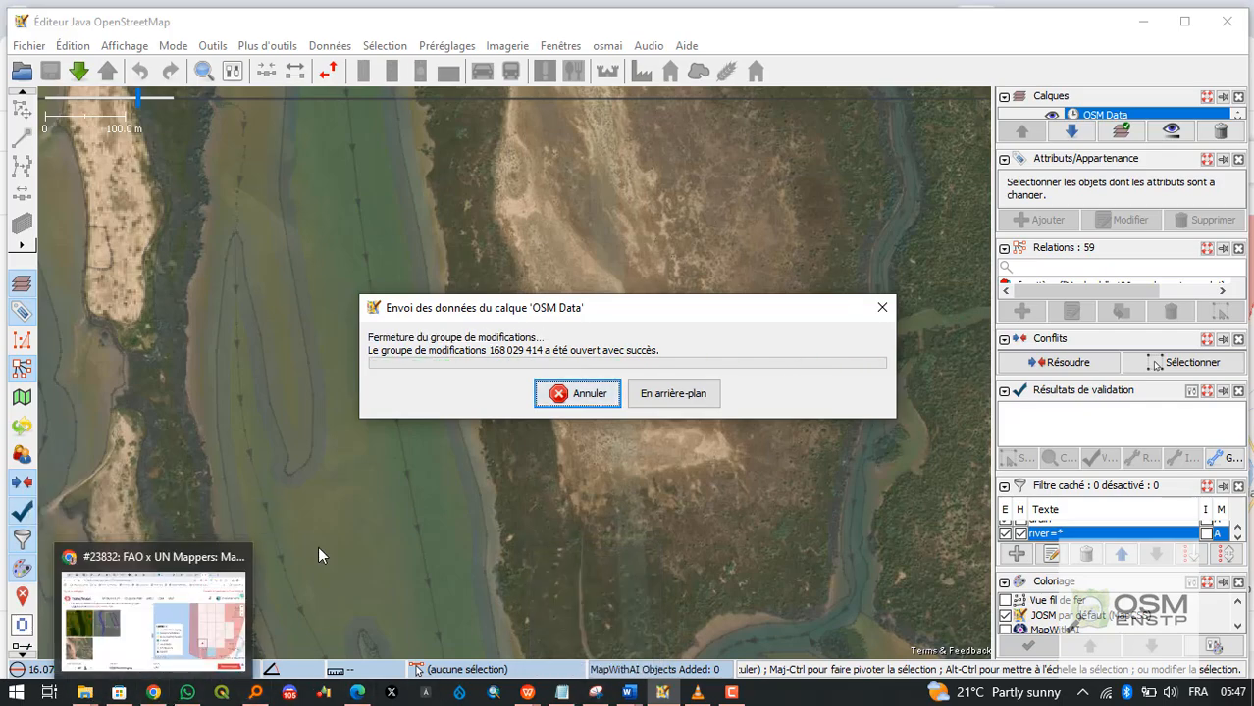
key("alt+Tab")
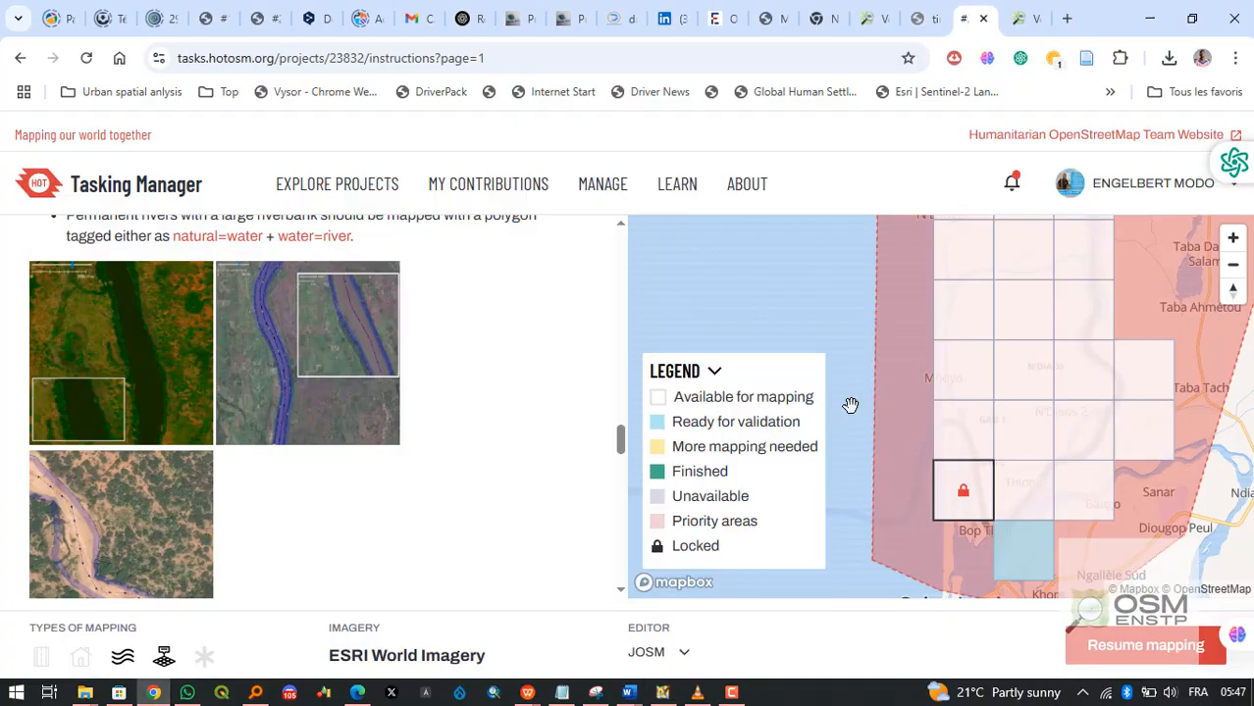
scroll(991, 475, "down", 2)
scroll(530, 485, "down", 6)
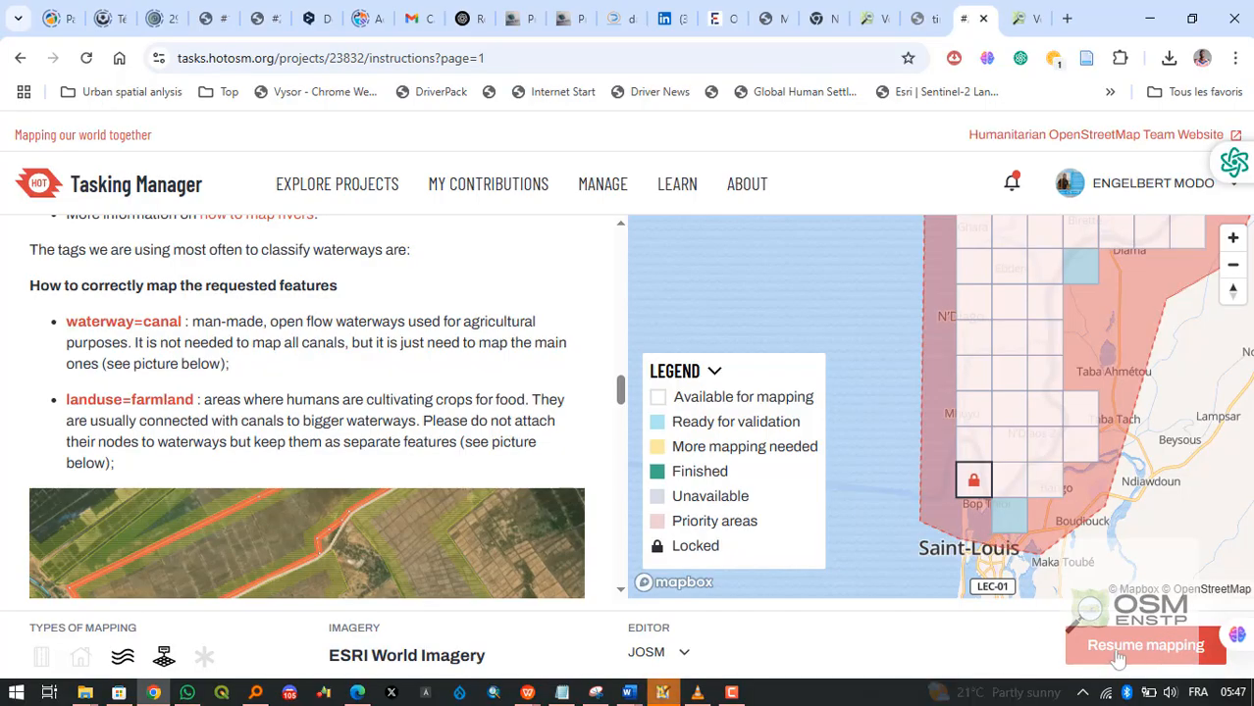
scroll(939, 479, "down", 3)
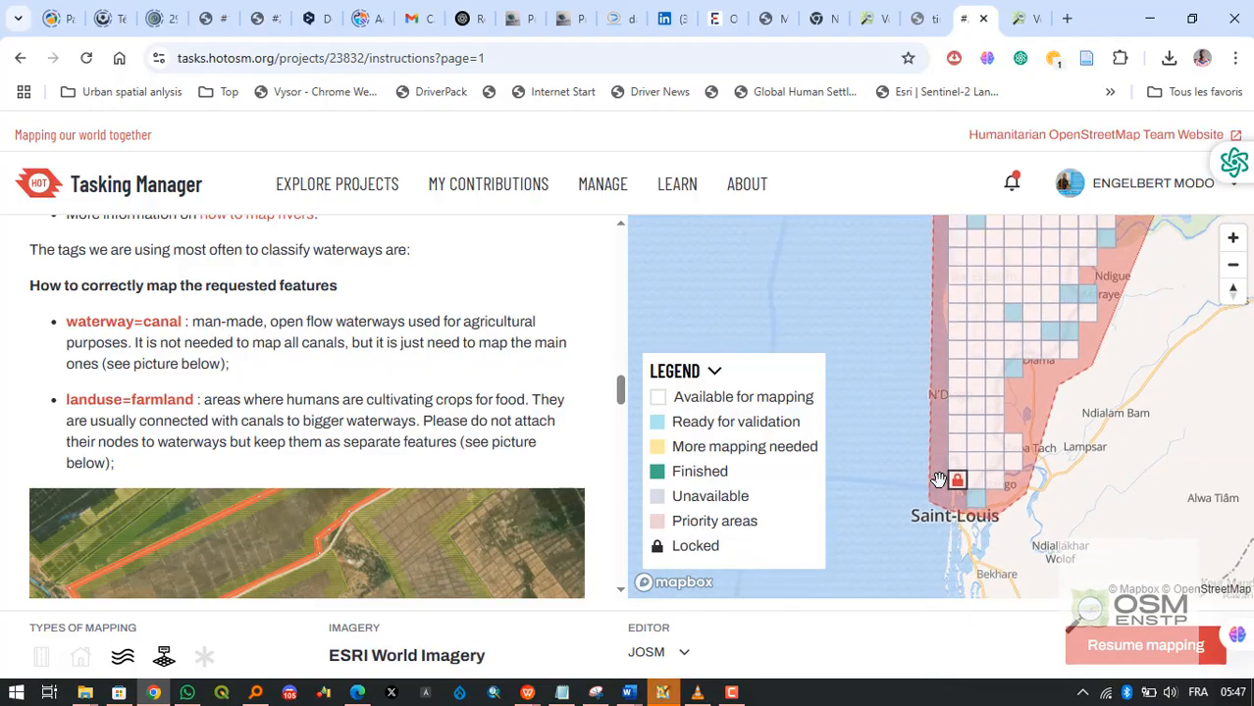
scroll(939, 480, "down", 3)
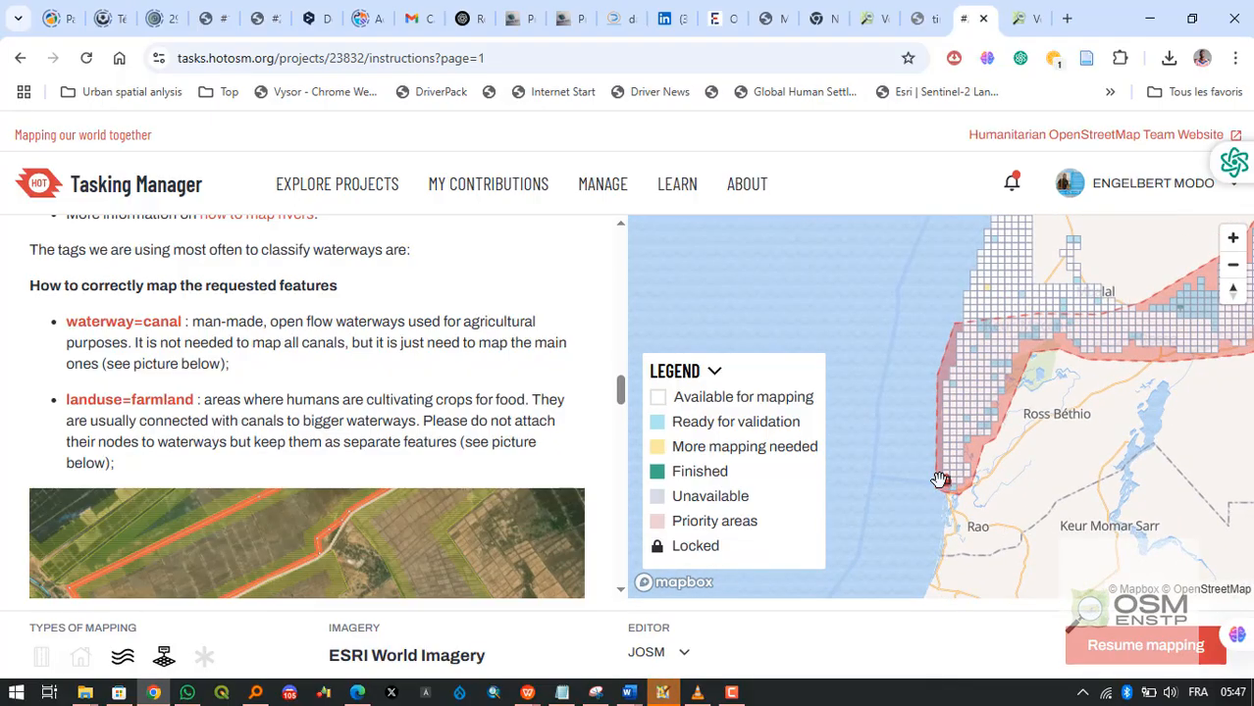
scroll(312, 424, "up", 15)
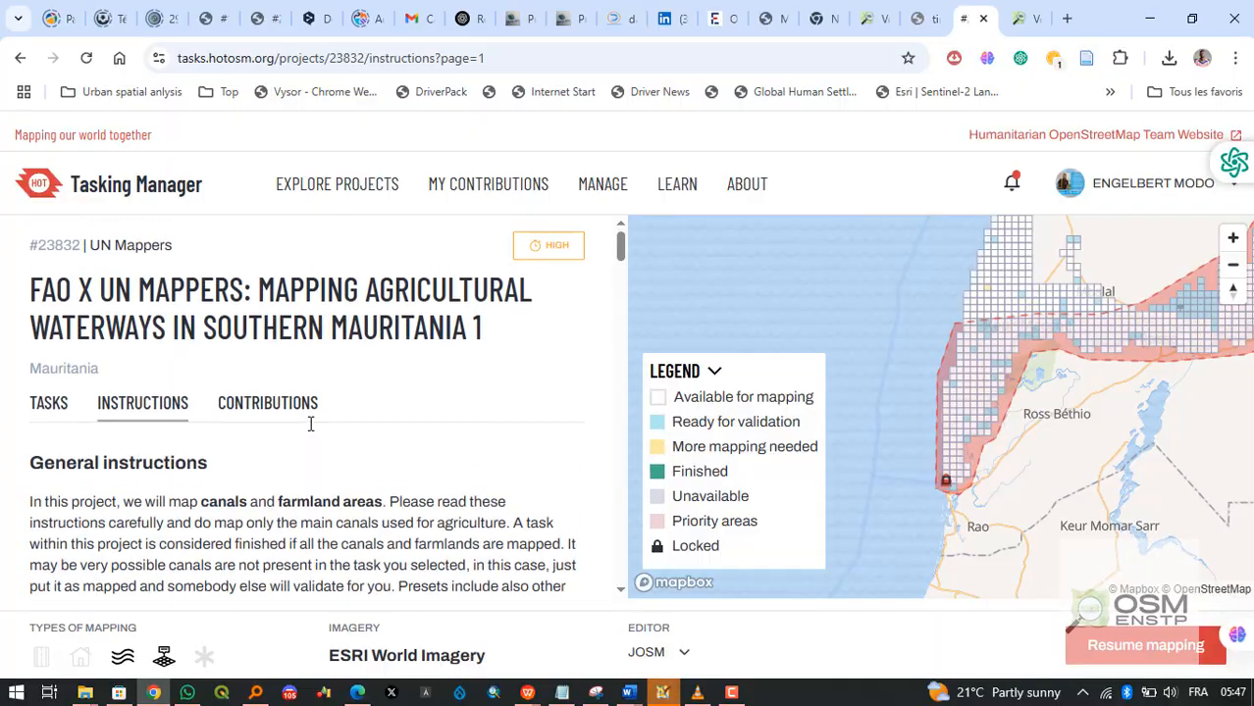
Open the project's task list and examine the task grid's full extent and the locked square near Saint-Louis.
left_click(51, 403)
scroll(480, 472, "down", 3)
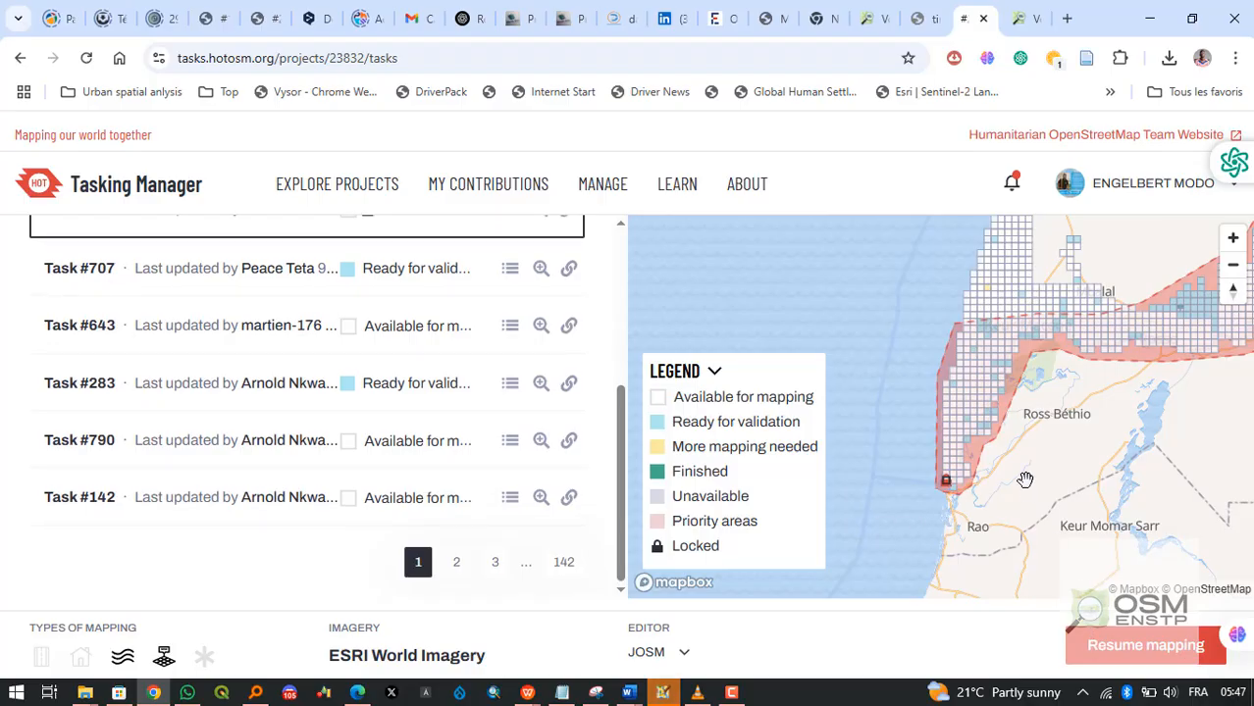
scroll(1024, 480, "down", 2)
left_click_drag(1021, 482, 976, 458)
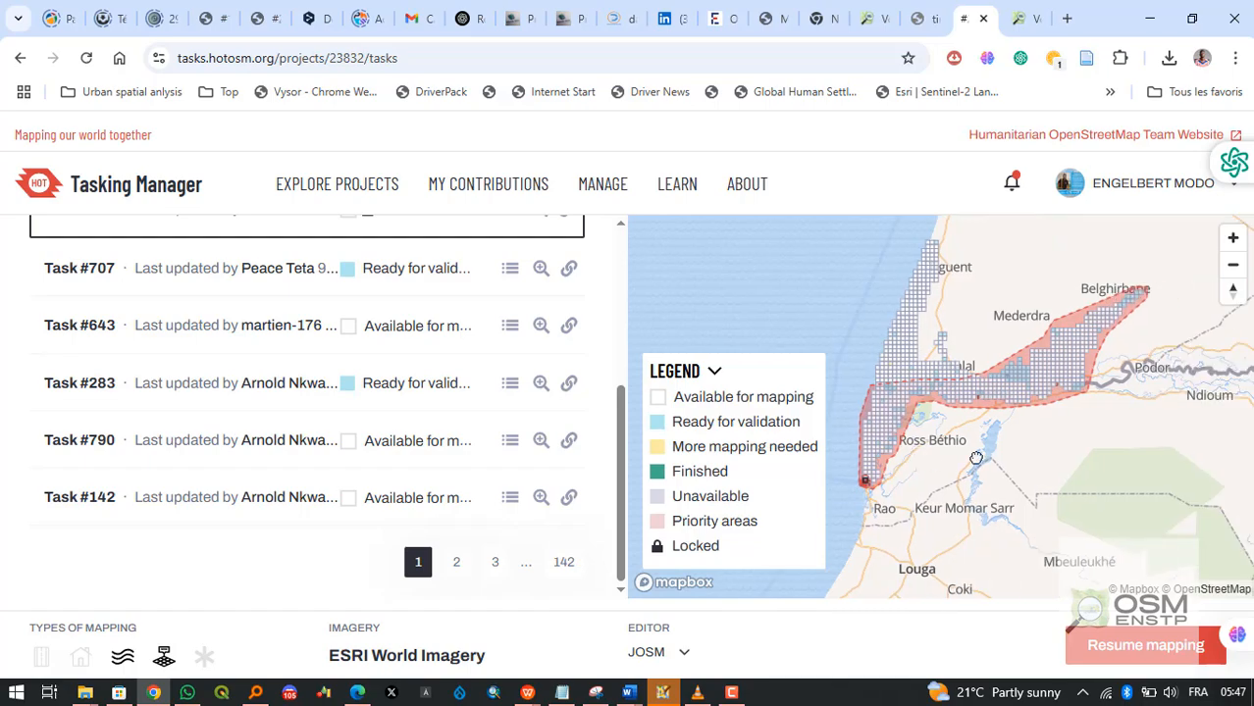
scroll(941, 490, "up", 3)
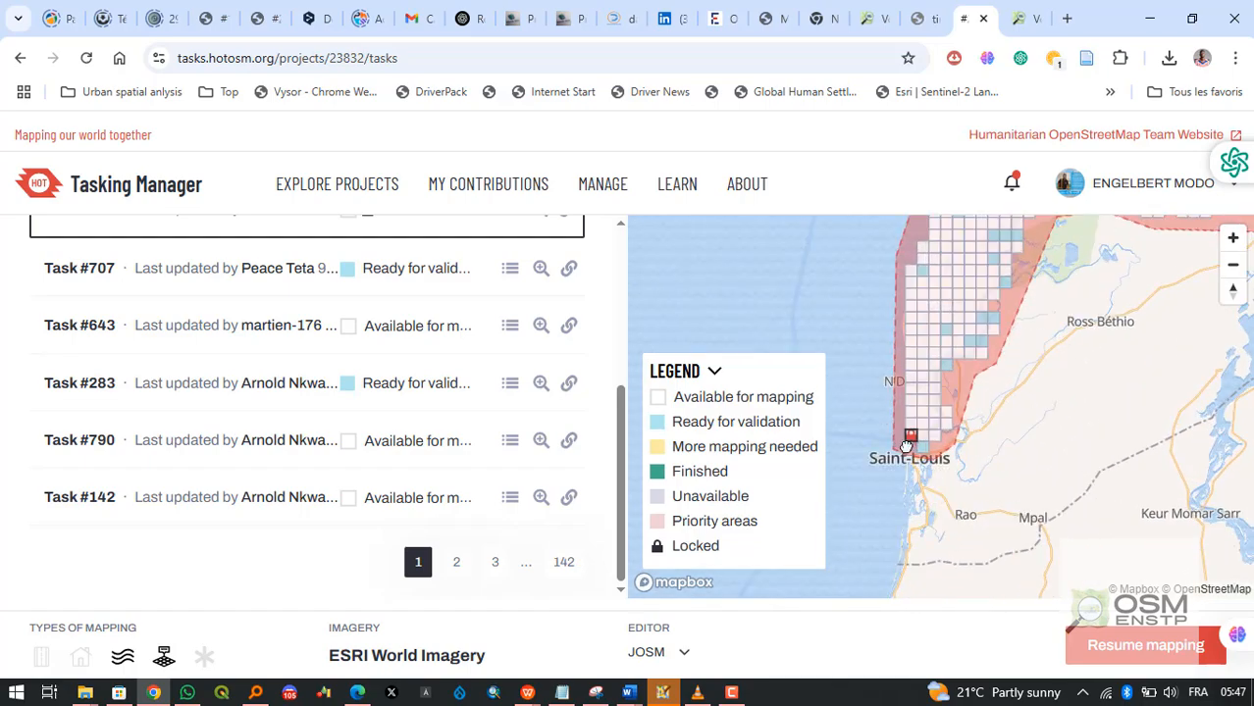
scroll(907, 447, "up", 2)
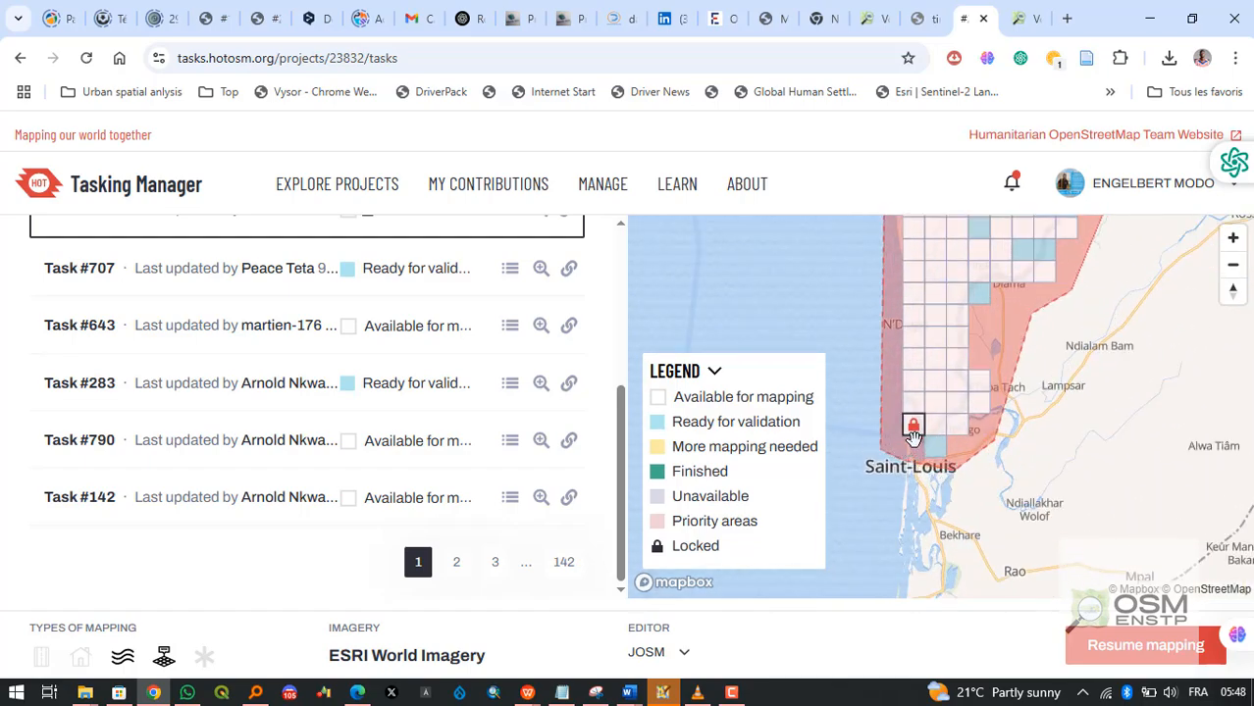
scroll(913, 434, "up", 1)
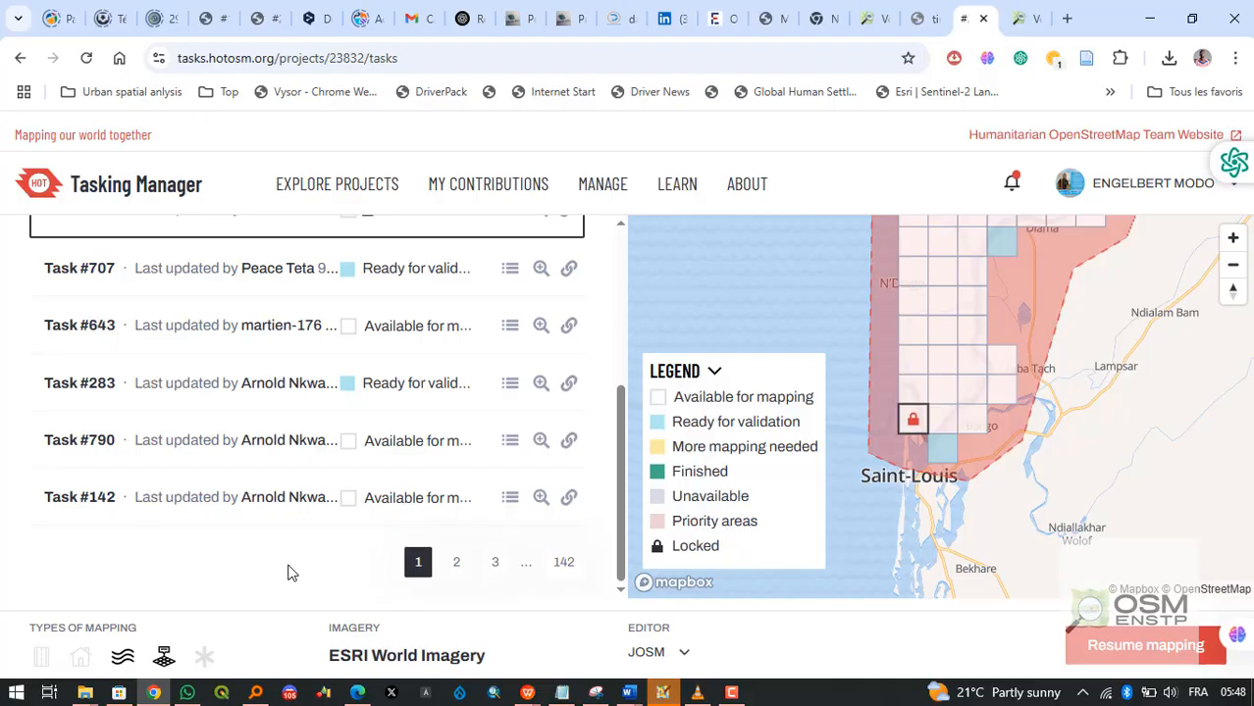
scroll(979, 414, "down", 4)
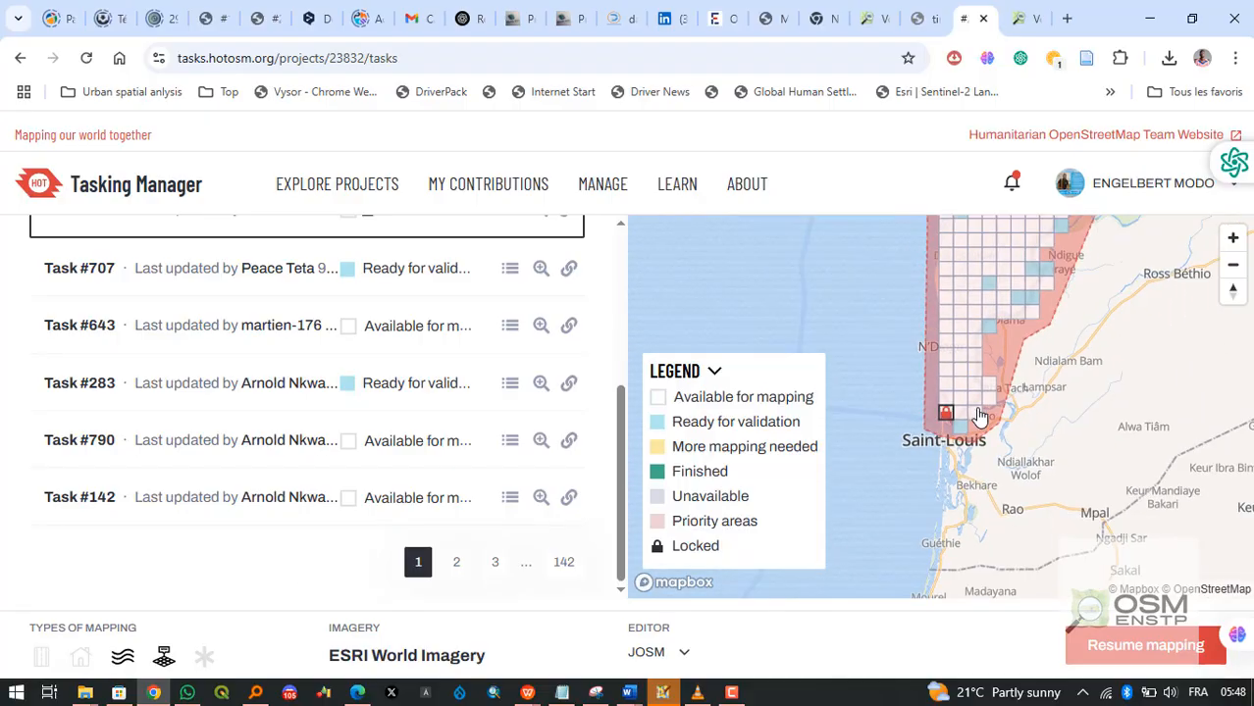
scroll(216, 560, "up", 3)
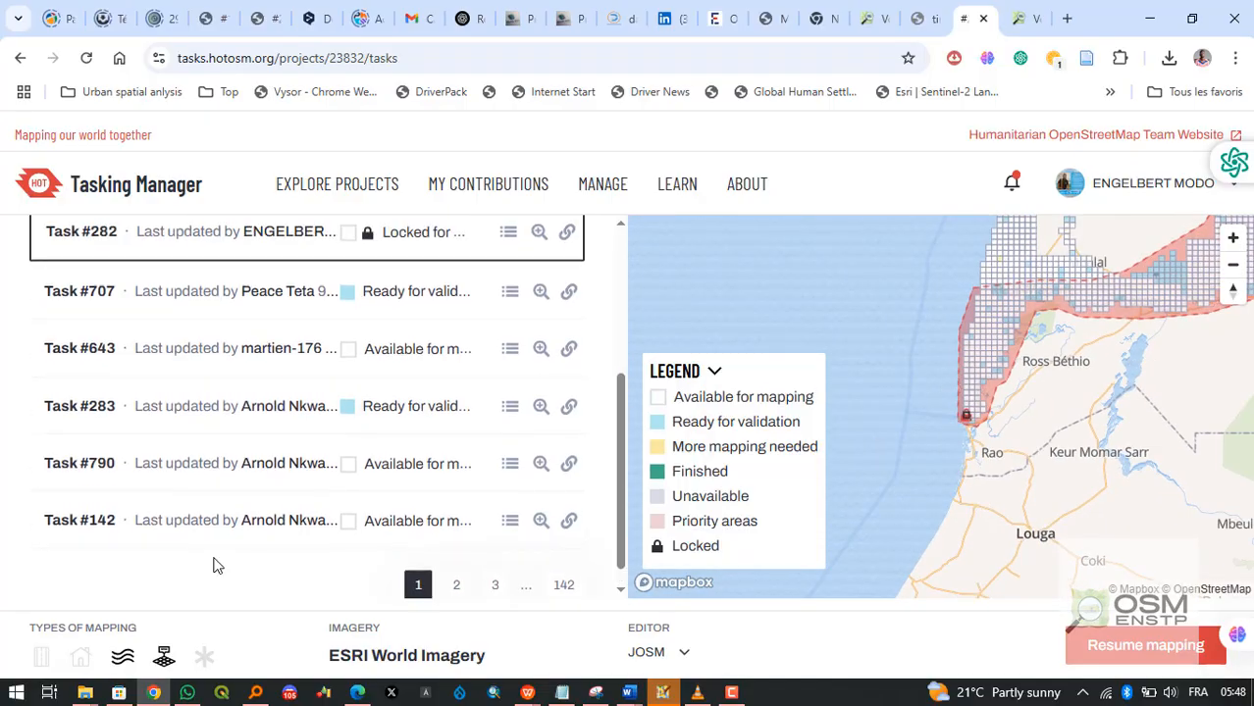
Review the task list's status filter and sort order options, and select locked task #282.
scroll(191, 510, "down", 1)
left_click(369, 363)
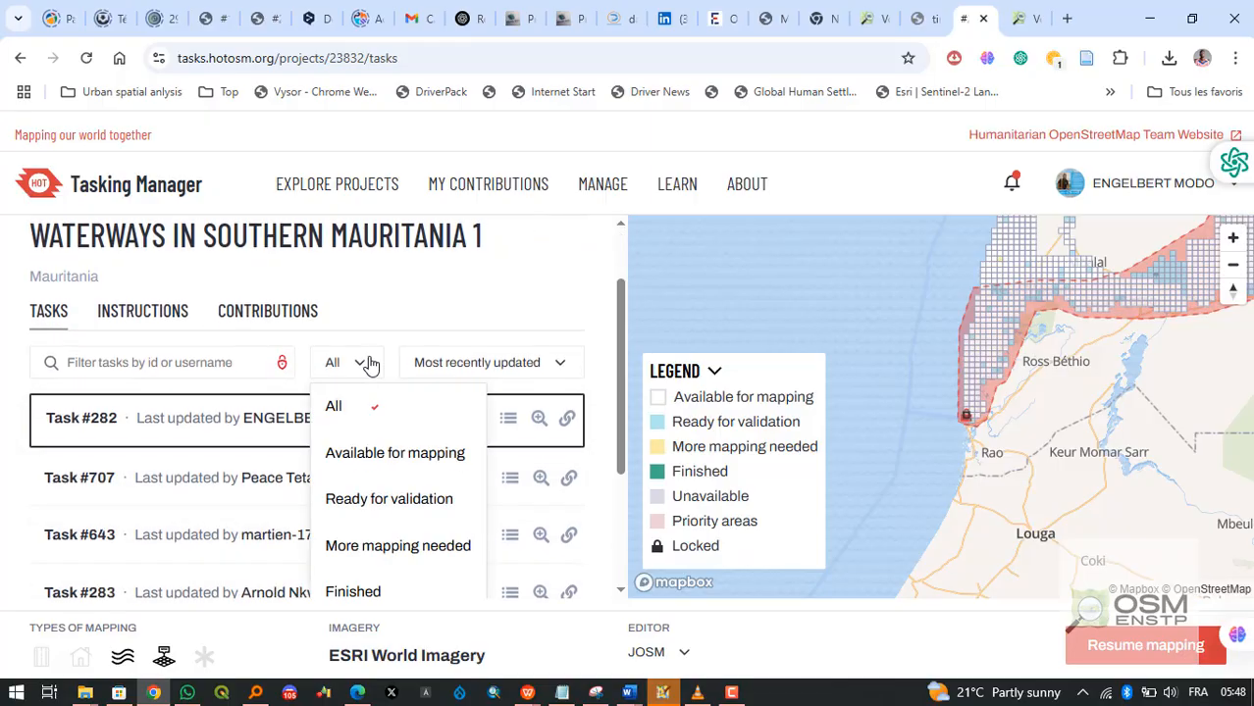
left_click(363, 368)
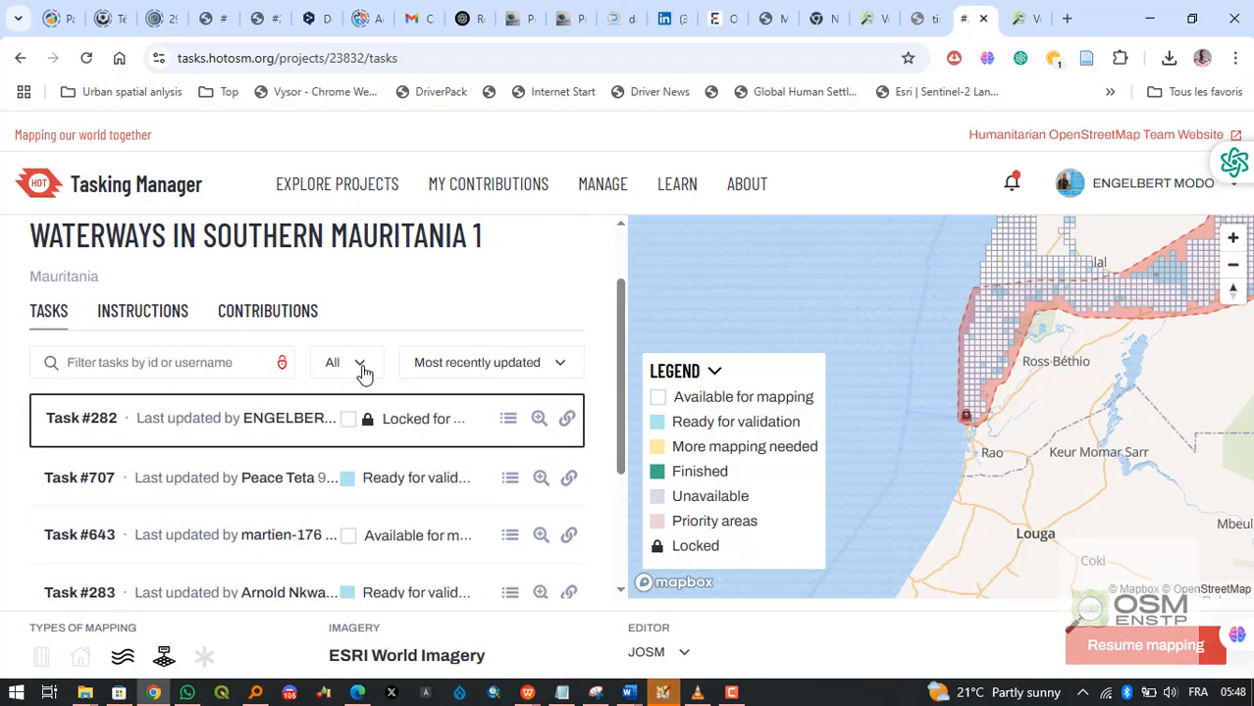
left_click(556, 371)
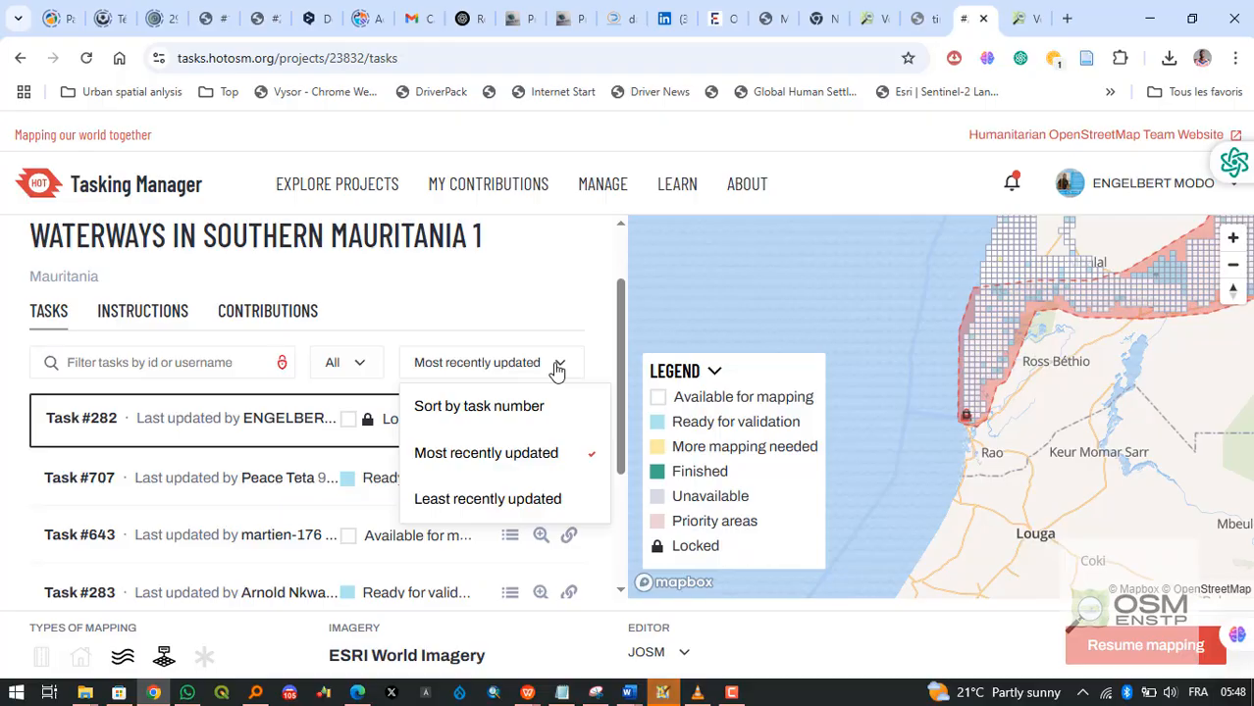
left_click(556, 371)
scroll(260, 529, "down", 1)
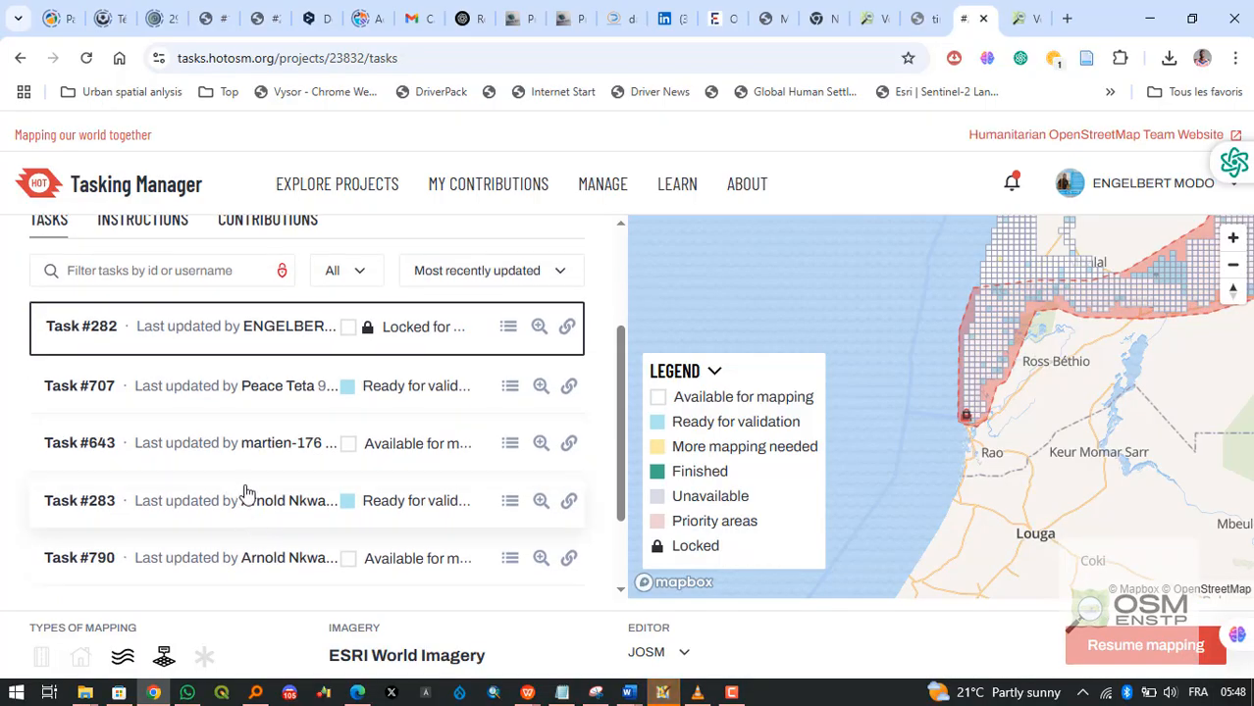
left_click(269, 330)
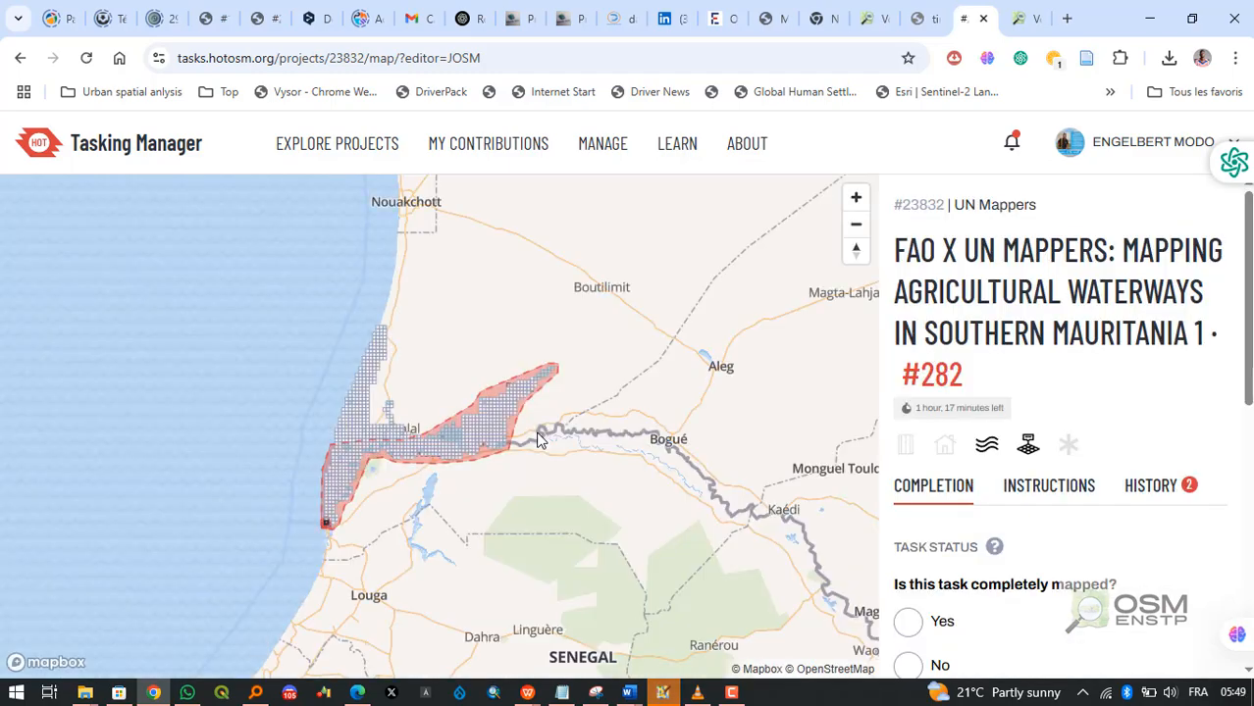
Examine the location of locked task #282 and the surrounding task grid on its completion page.
scroll(1015, 510, "down", 1)
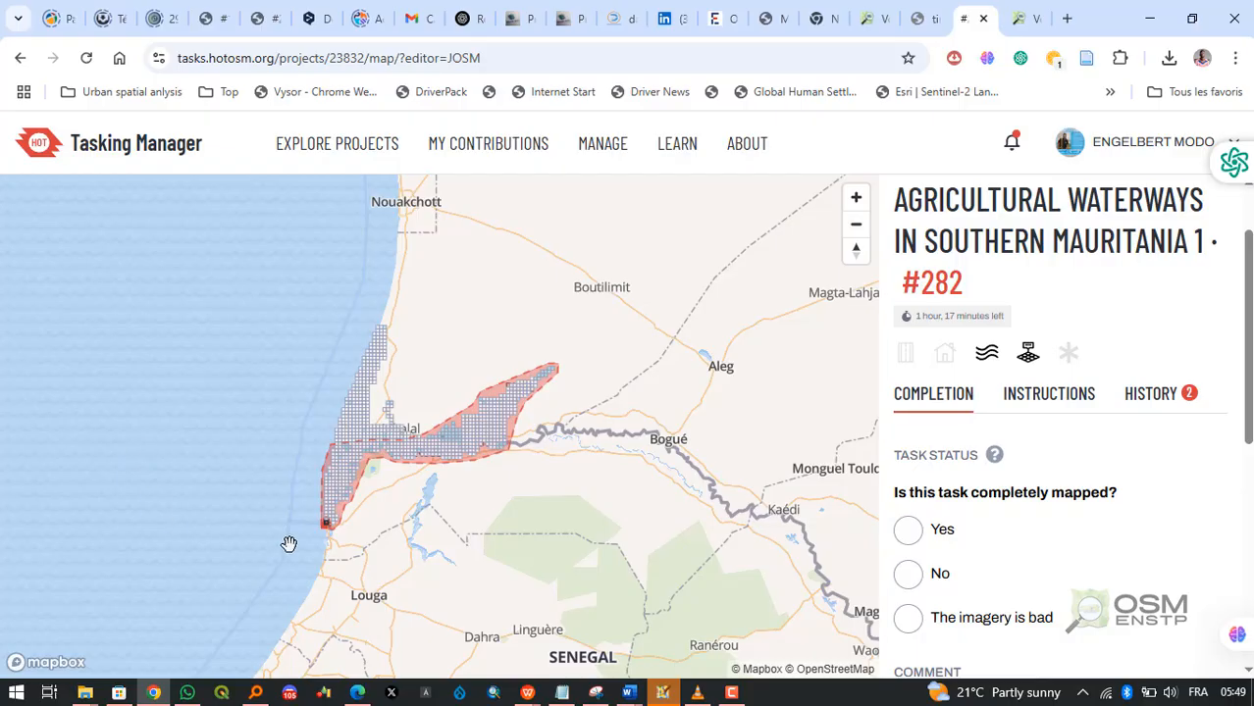
scroll(288, 544, "up", 5)
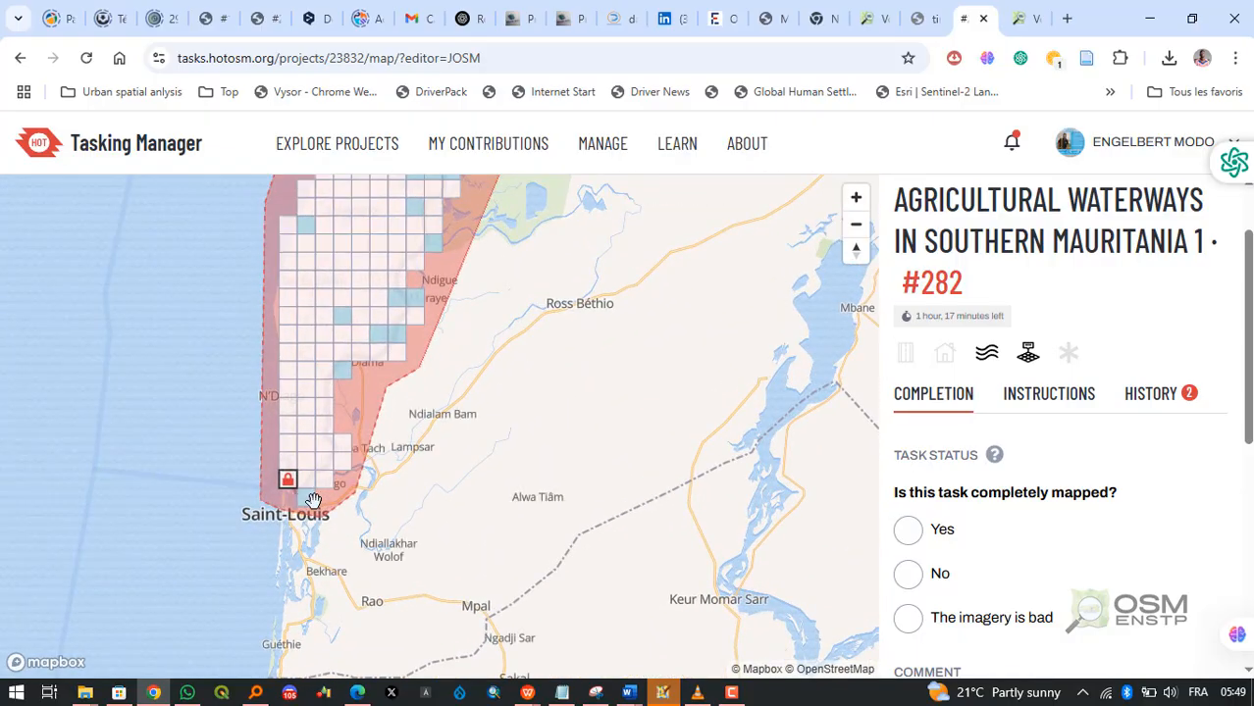
scroll(313, 502, "down", 1)
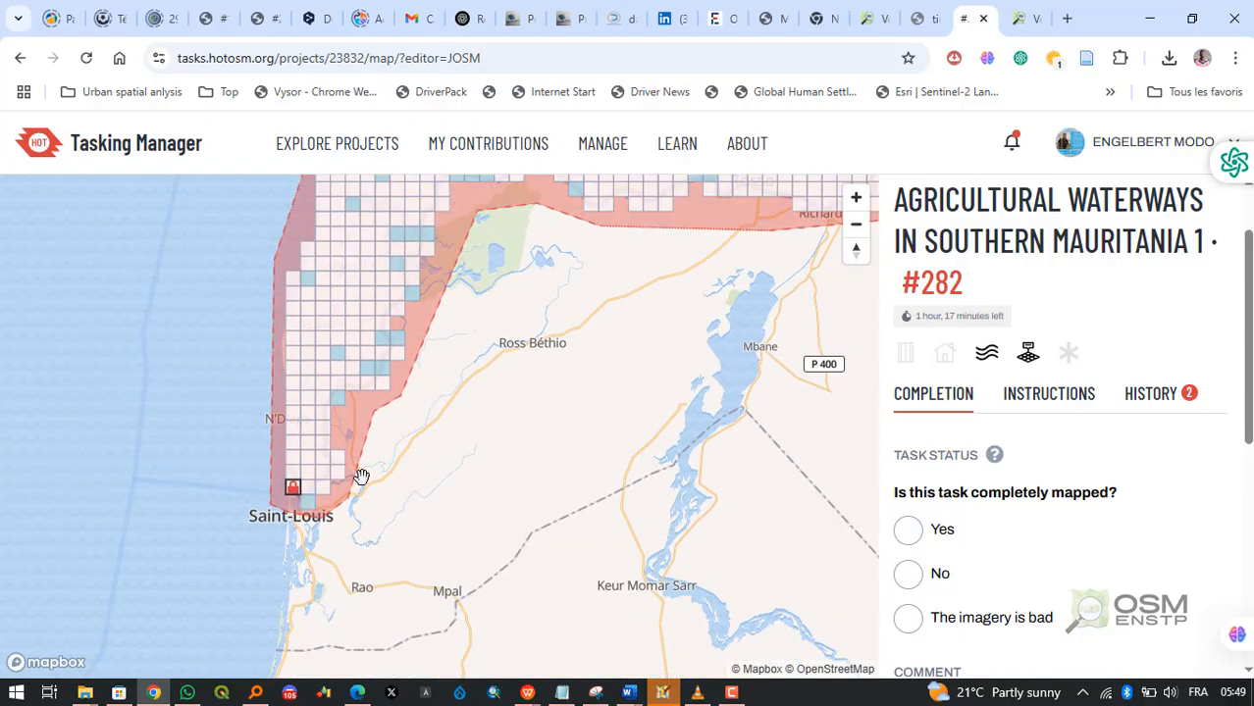
scroll(442, 526, "down", 2)
scroll(624, 426, "down", 1)
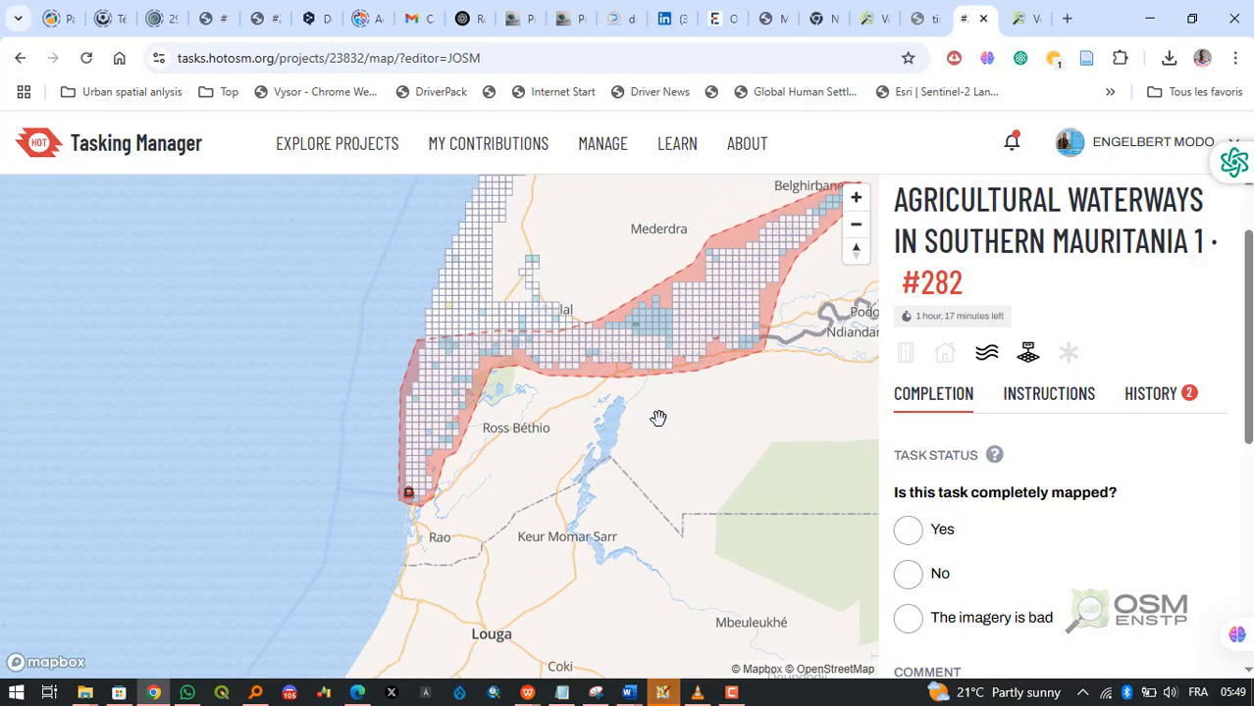
scroll(662, 410, "down", 1)
scroll(526, 384, "up", 3)
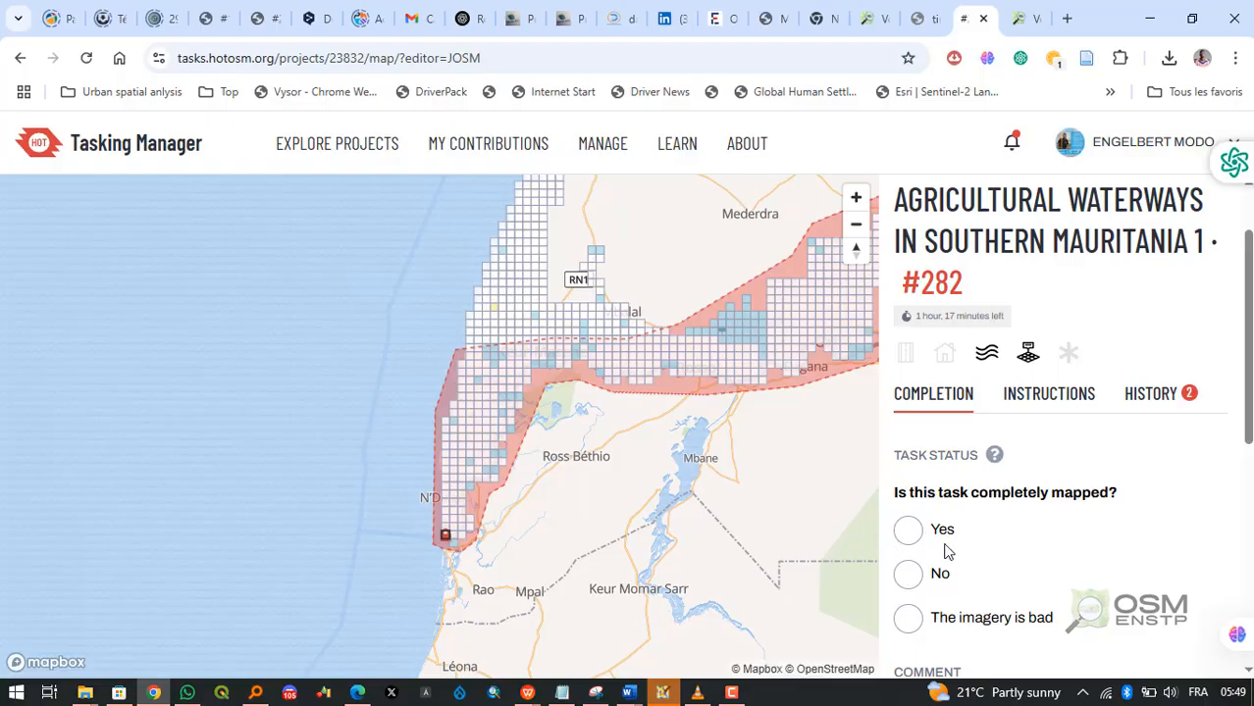
Answer No to whether task #282 is completely mapped.
scroll(971, 530, "down", 2)
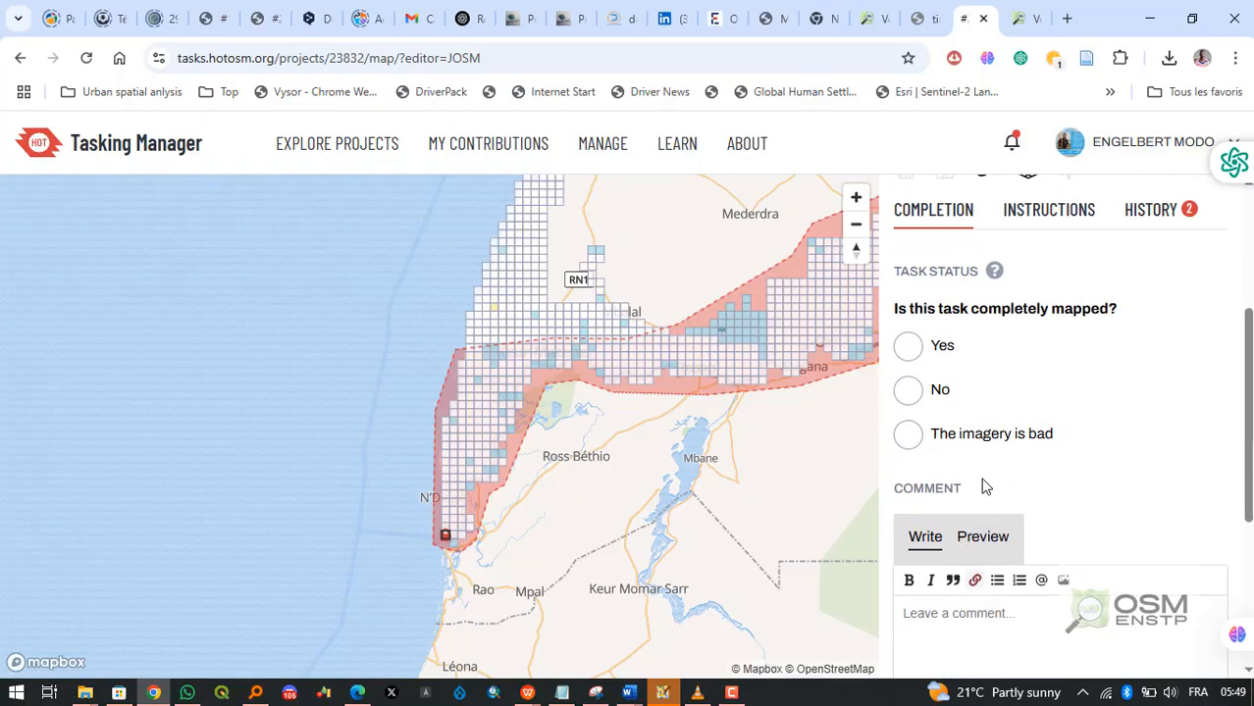
left_click(907, 390)
scroll(1060, 487, "down", 3)
left_click(1069, 549)
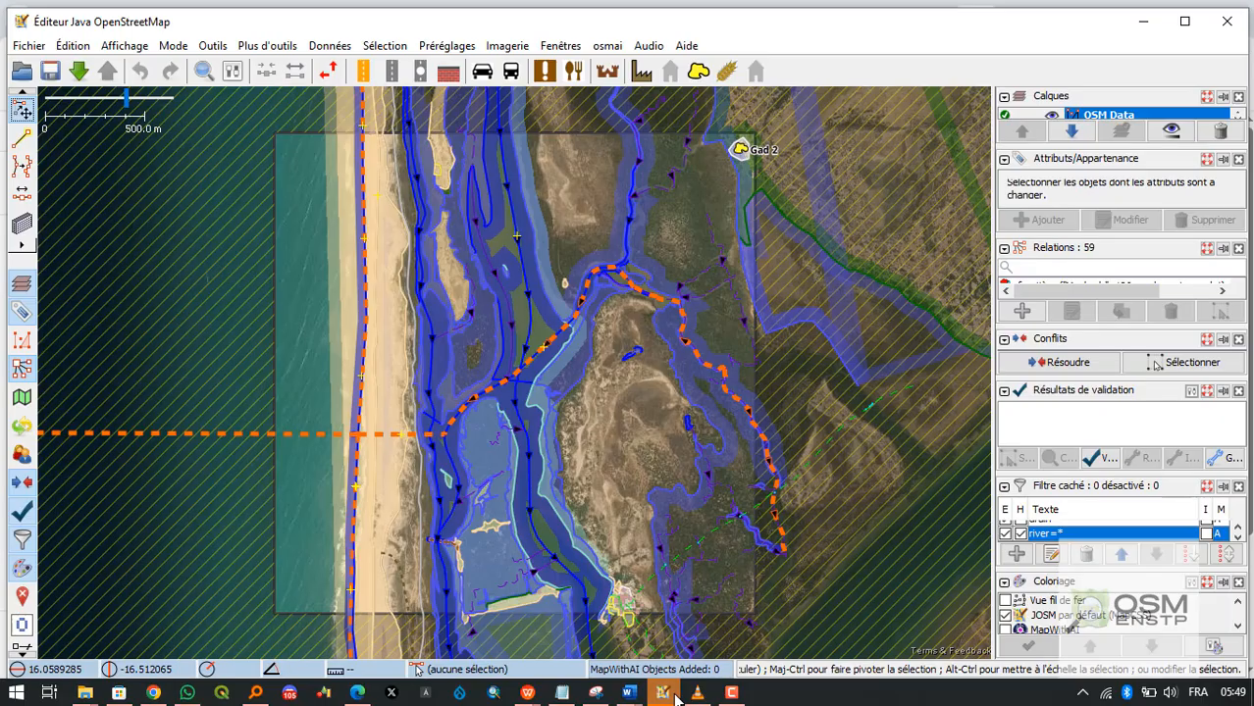
Switch to JOSM, enlarge the layer list and delete the Images mondiales Esri imagery layer.
left_click(671, 694)
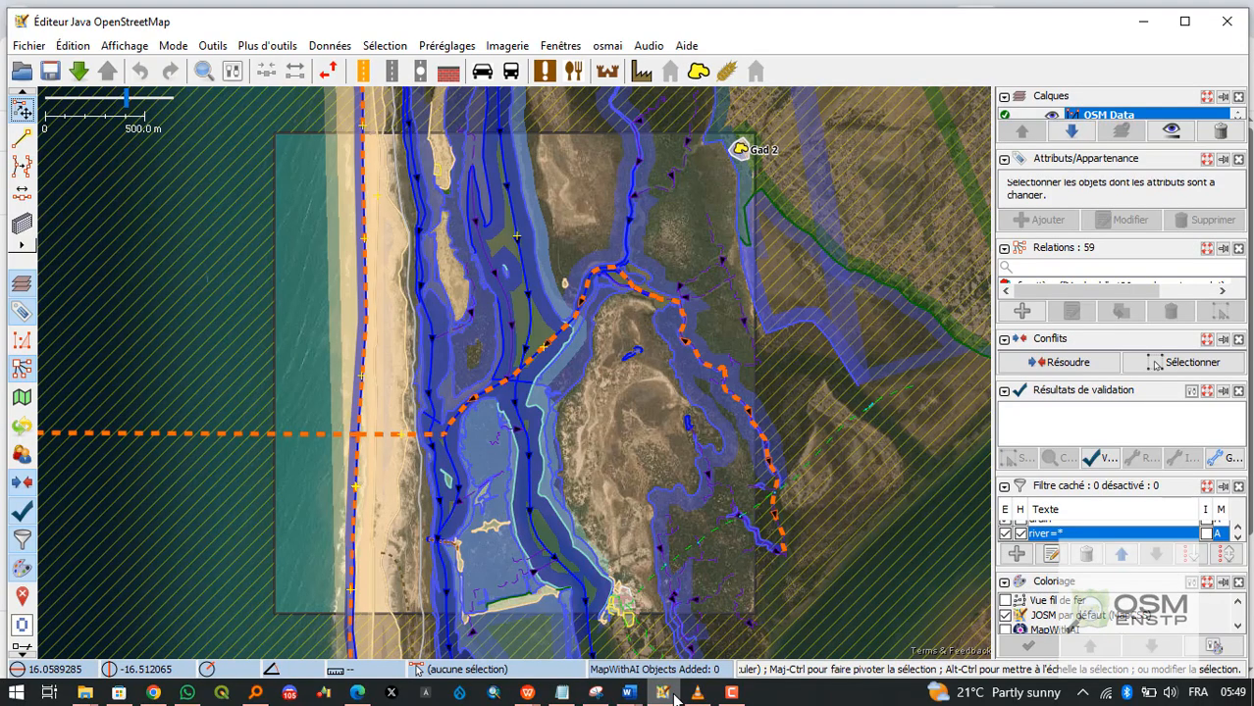
scroll(661, 560, "up", 5)
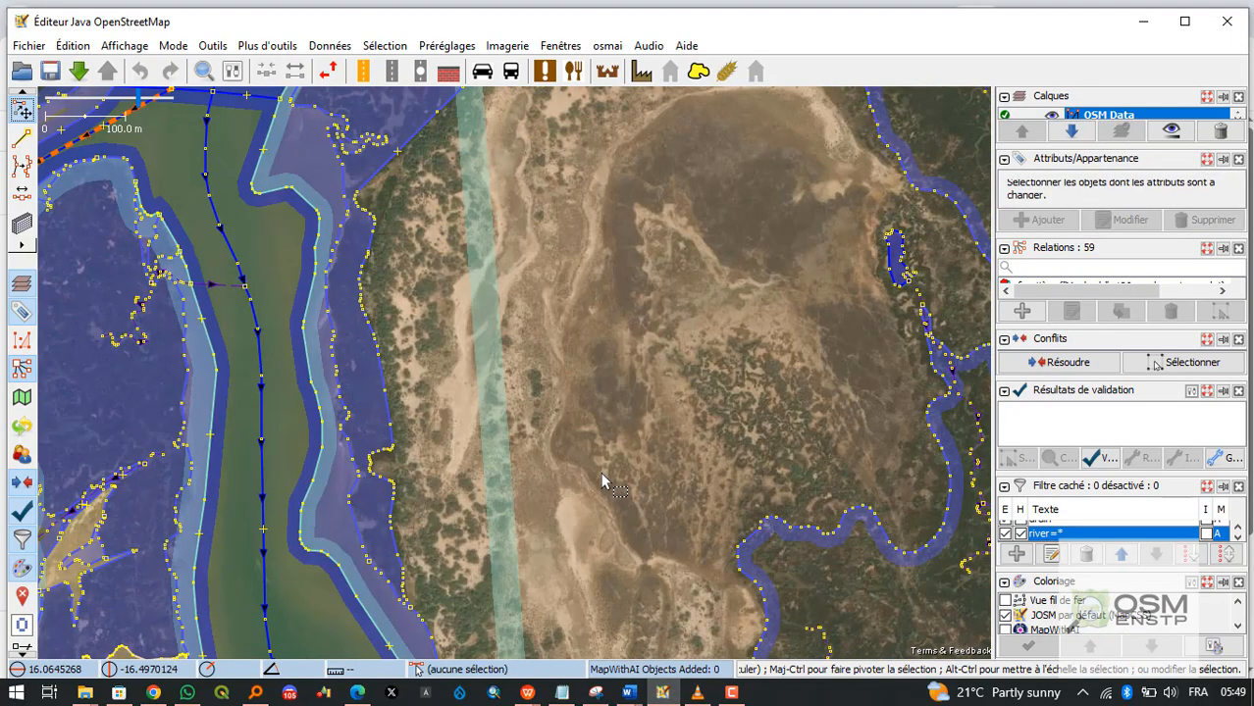
scroll(601, 472, "down", 3)
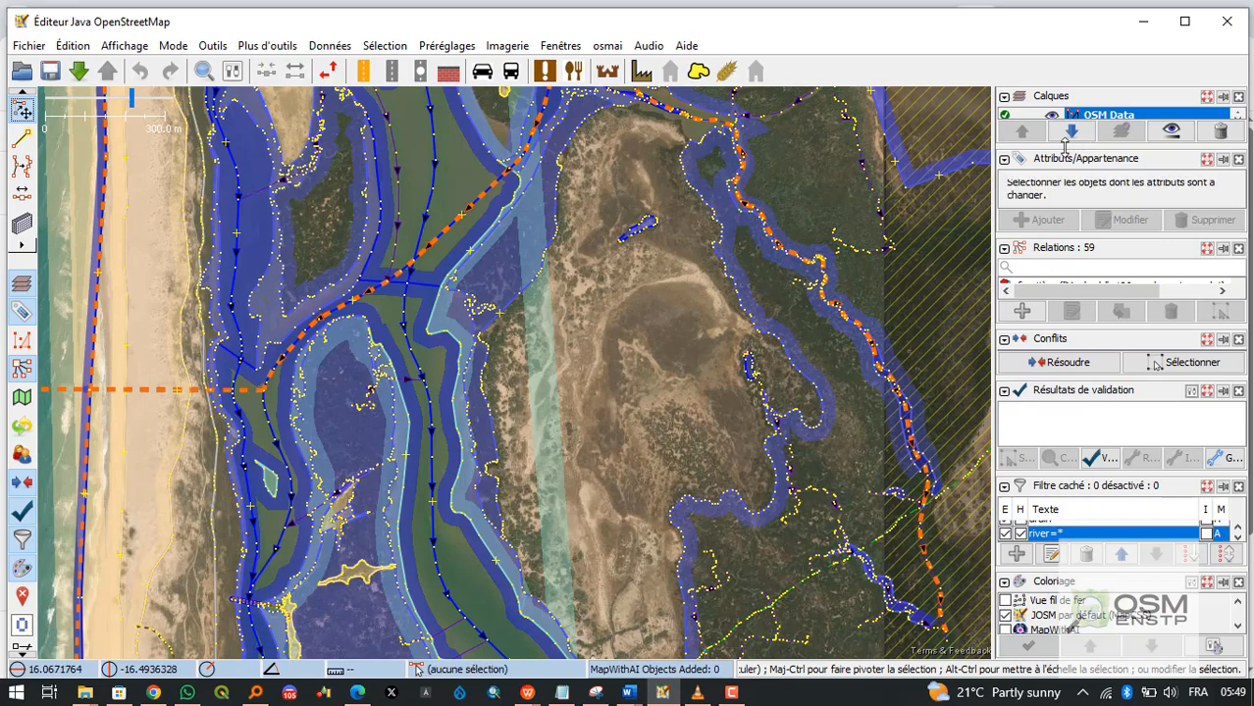
left_click_drag(1065, 142, 1070, 218)
scroll(1113, 174, "down", 2)
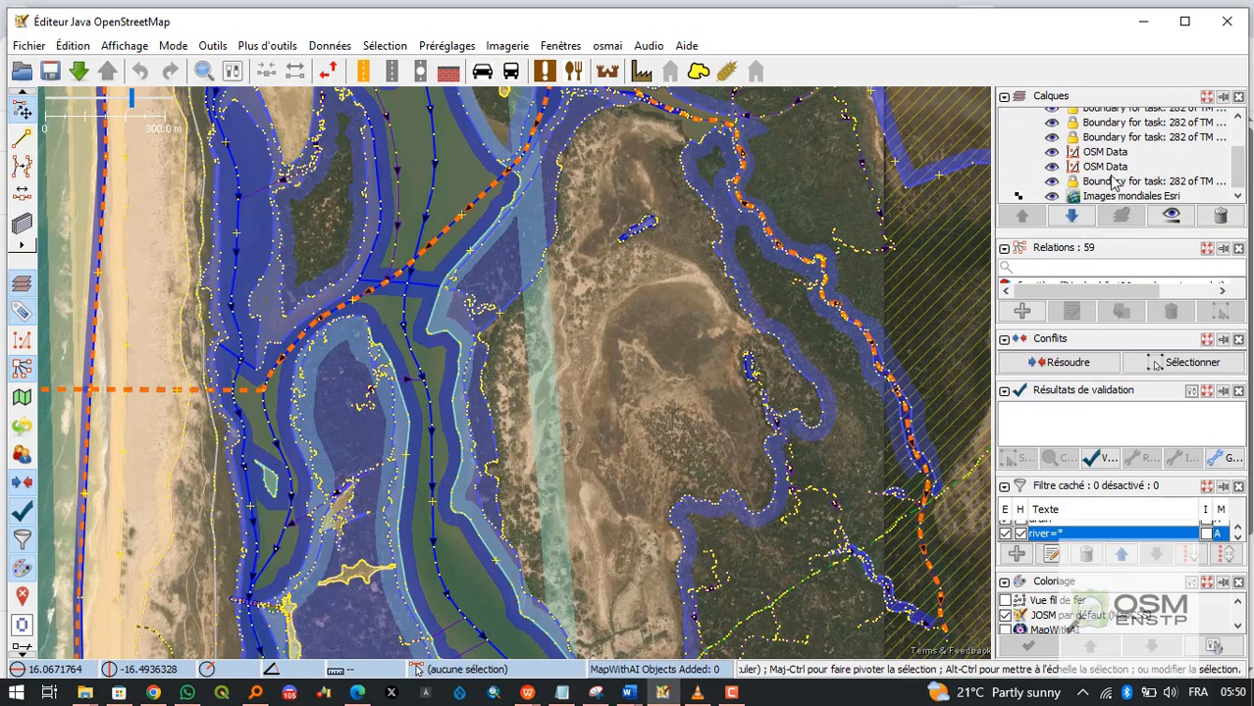
left_click(1103, 200)
left_click(1217, 218)
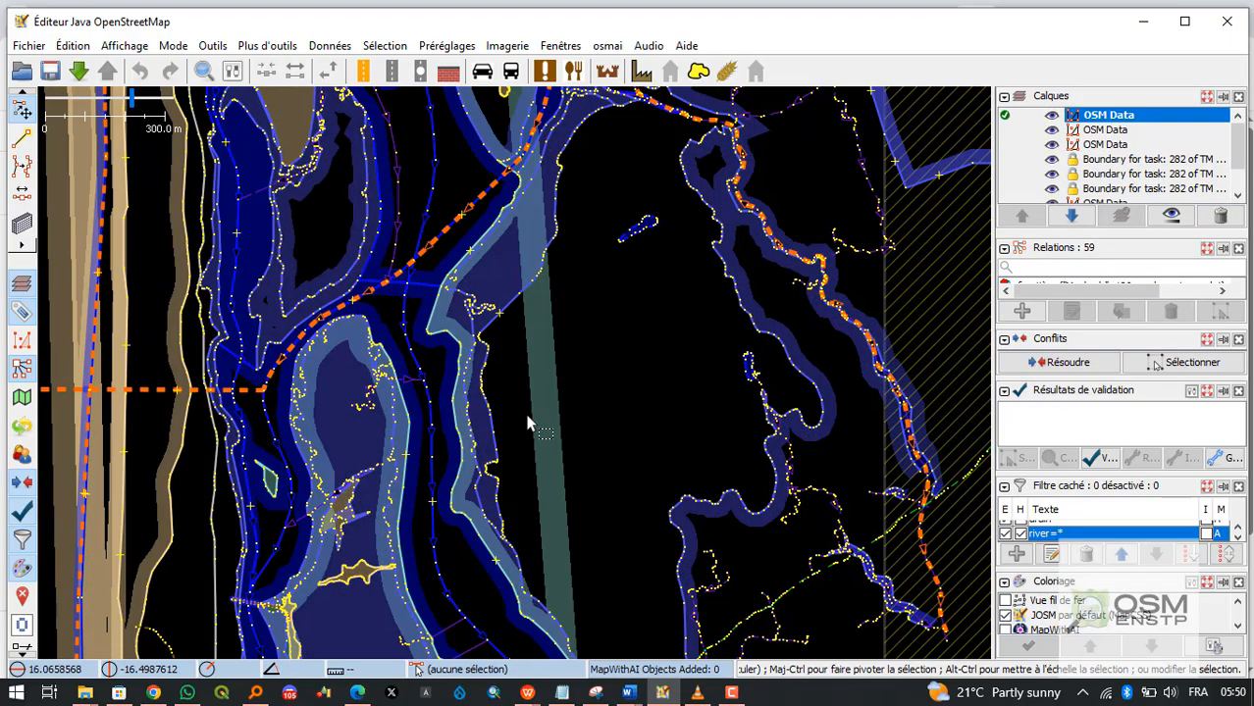
Add the Images mondiales Esri imagery as the background layer again.
scroll(527, 424, "down", 2)
scroll(526, 423, "down", 2)
left_click(506, 45)
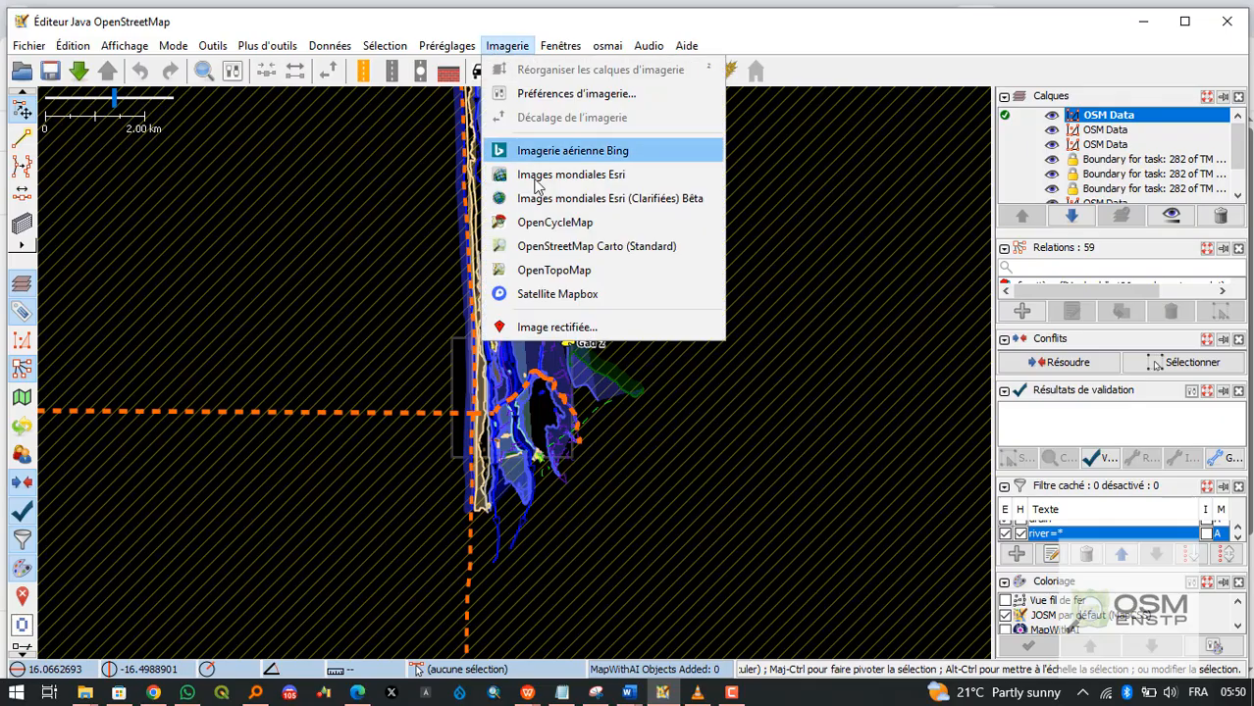
left_click(567, 177)
Return to the Tasking Manager in the browser and examine the task statuses around task #282 and north of Saint-Louis.
left_click(153, 692)
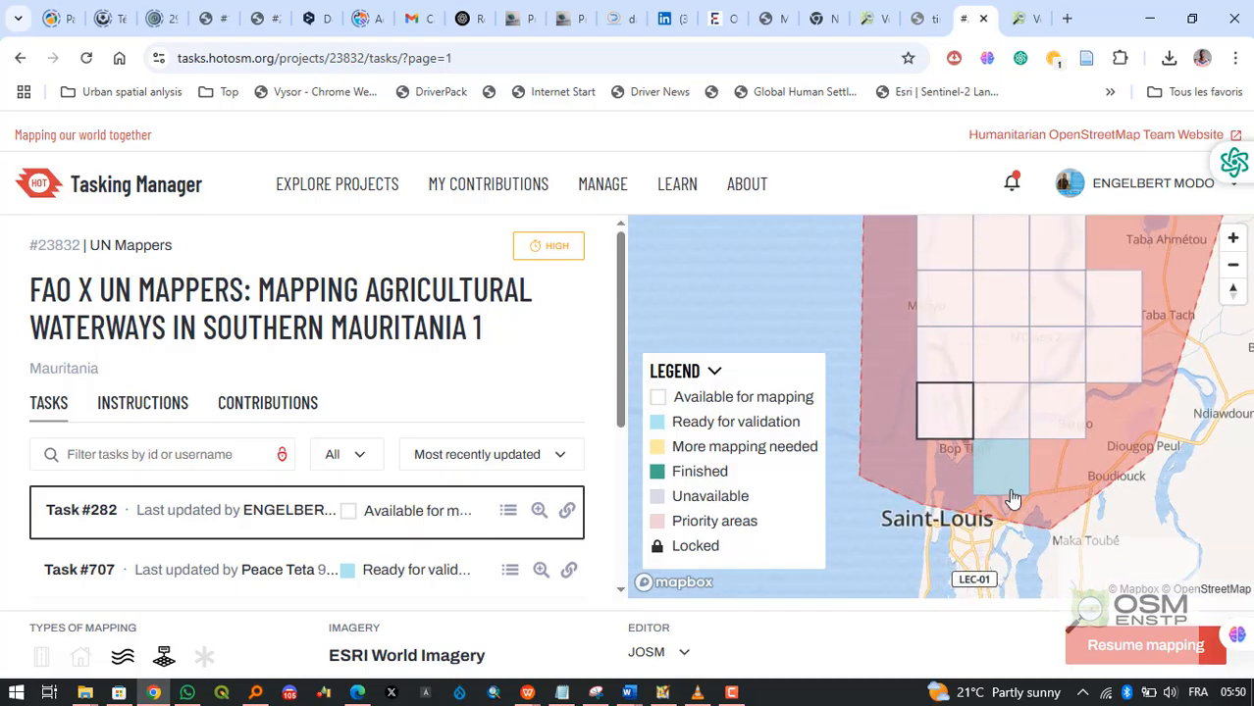
scroll(1112, 426, "down", 1)
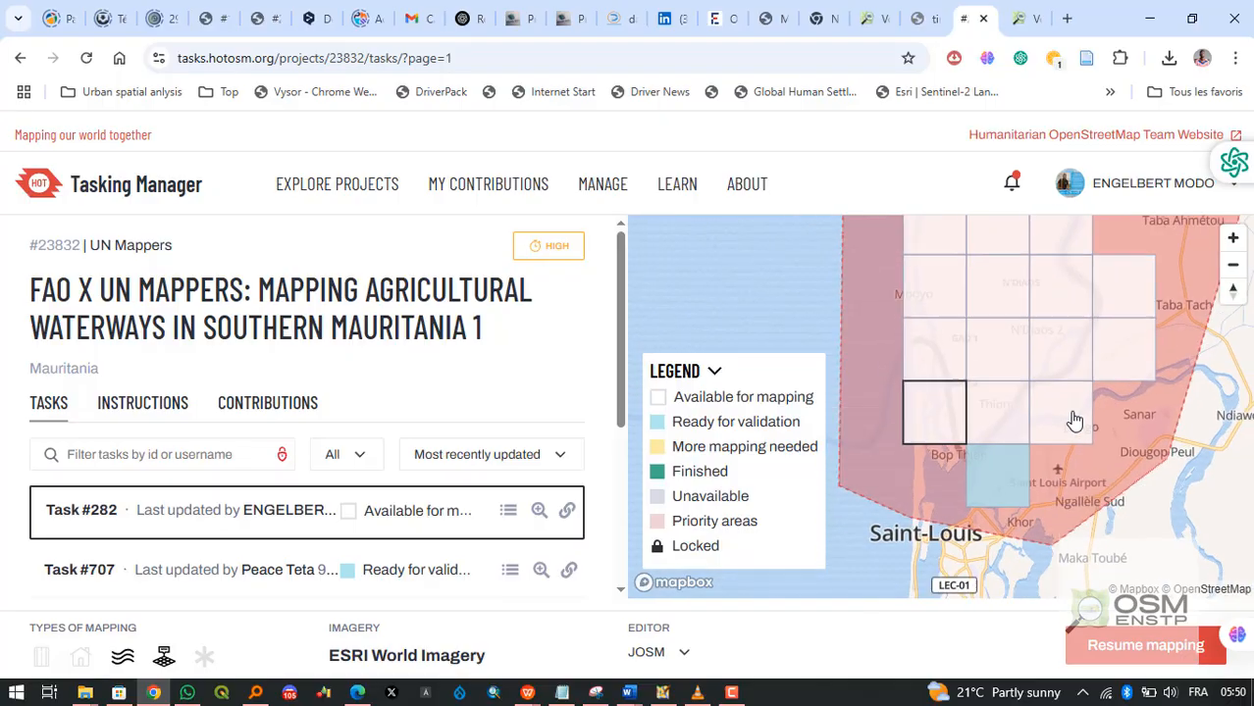
scroll(1074, 421, "up", 2)
left_click_drag(1074, 422, 1002, 534)
scroll(1003, 534, "down", 1)
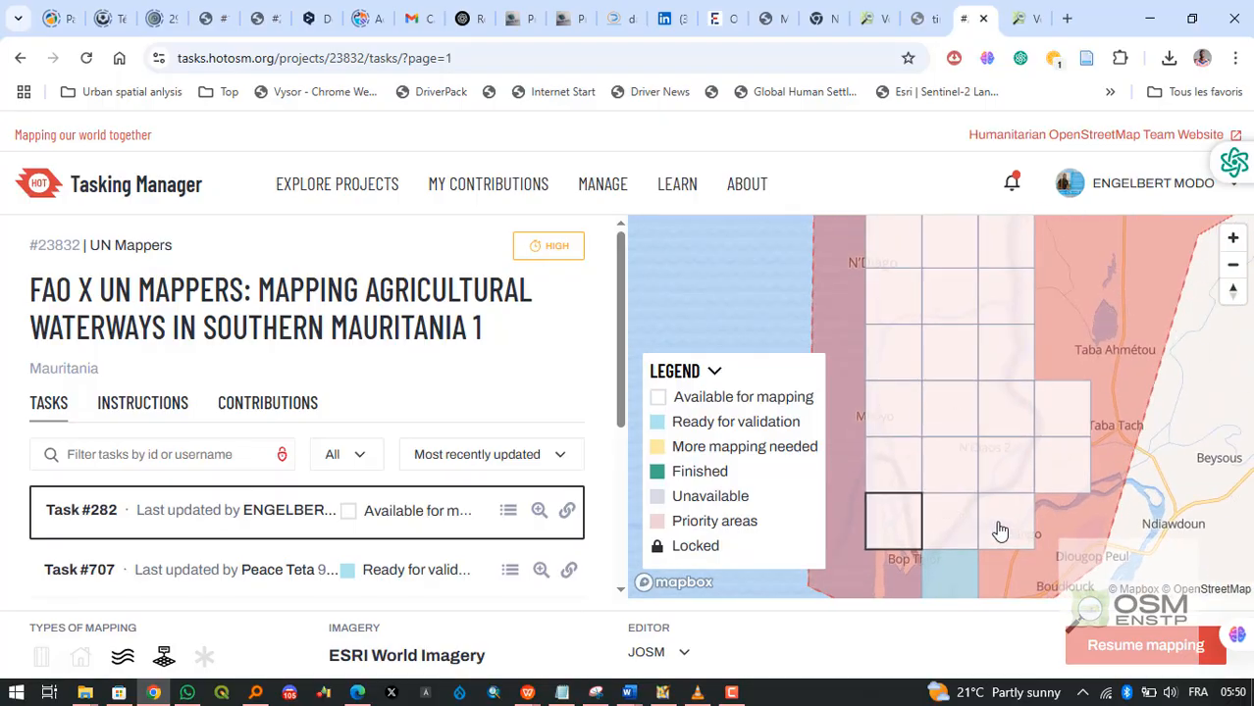
scroll(977, 408, "down", 2)
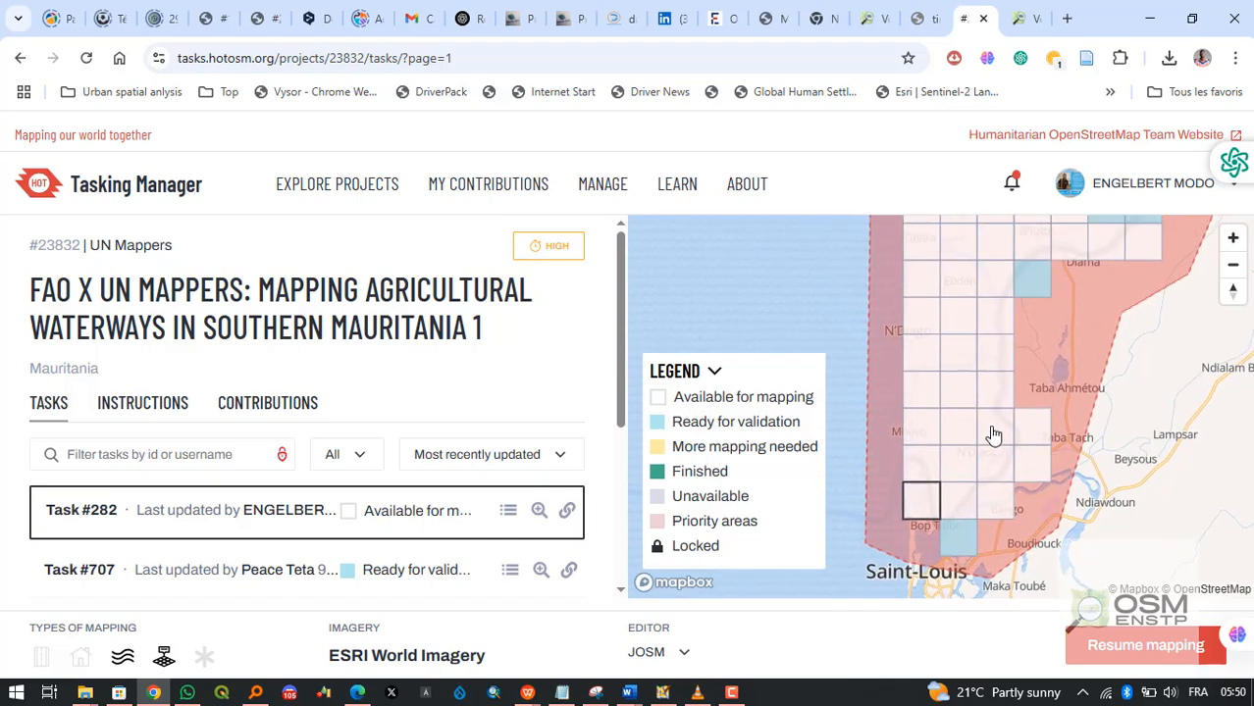
scroll(994, 433, "down", 1)
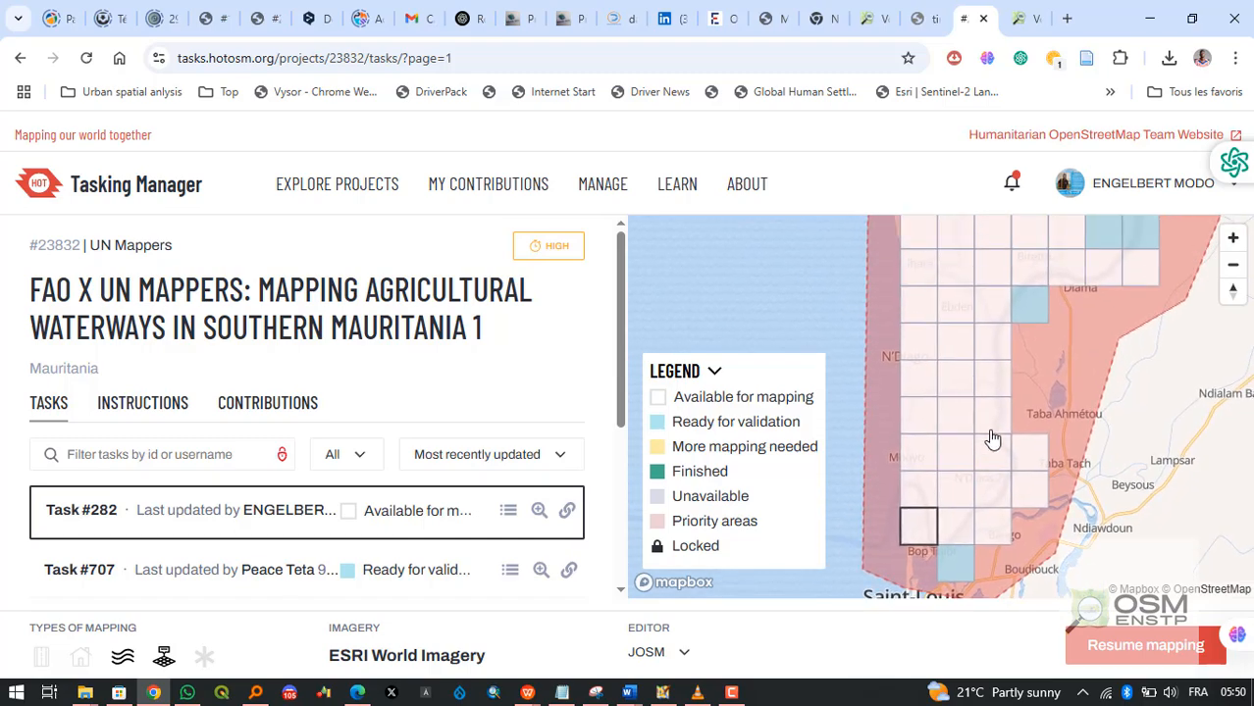
scroll(993, 438, "up", 2)
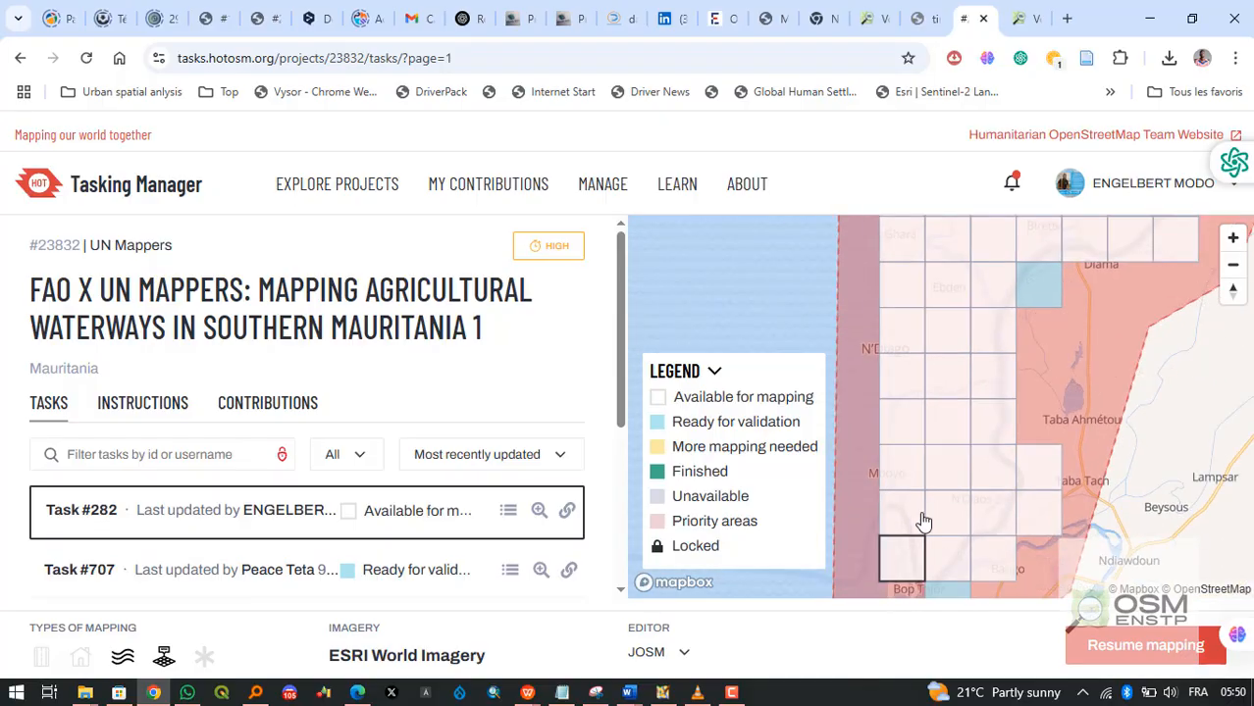
left_click_drag(908, 560, 899, 473)
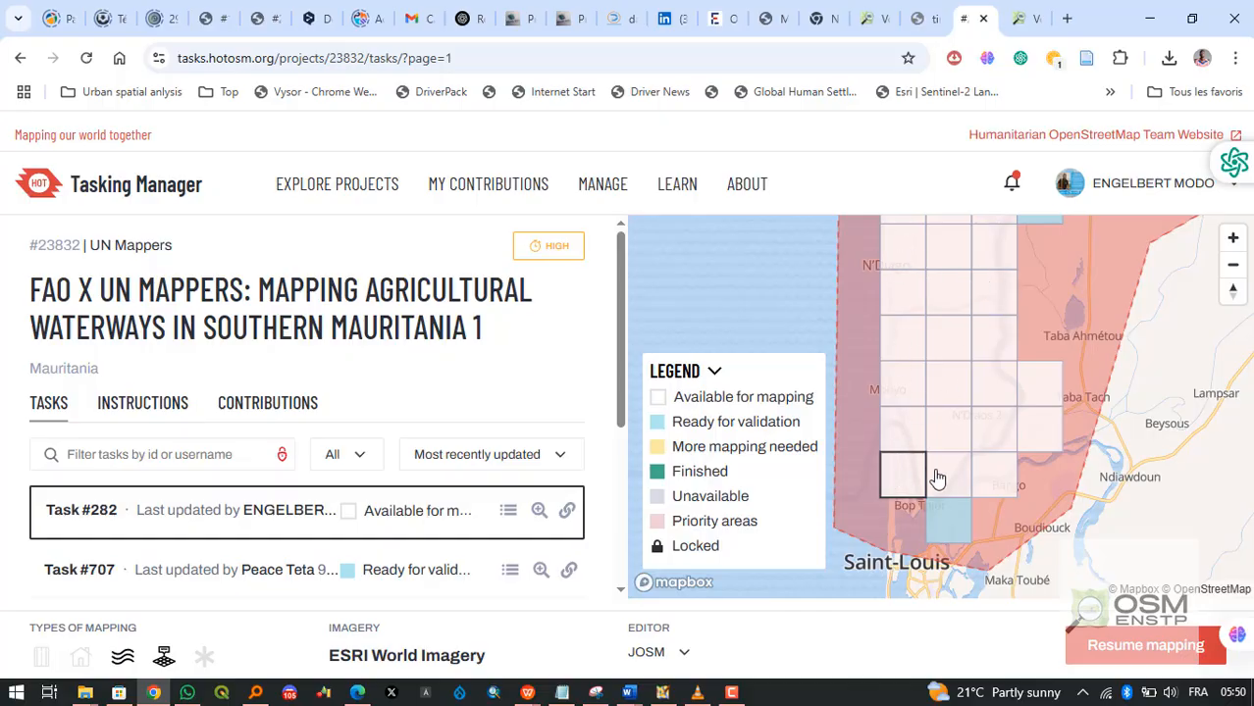
scroll(991, 479, "down", 4)
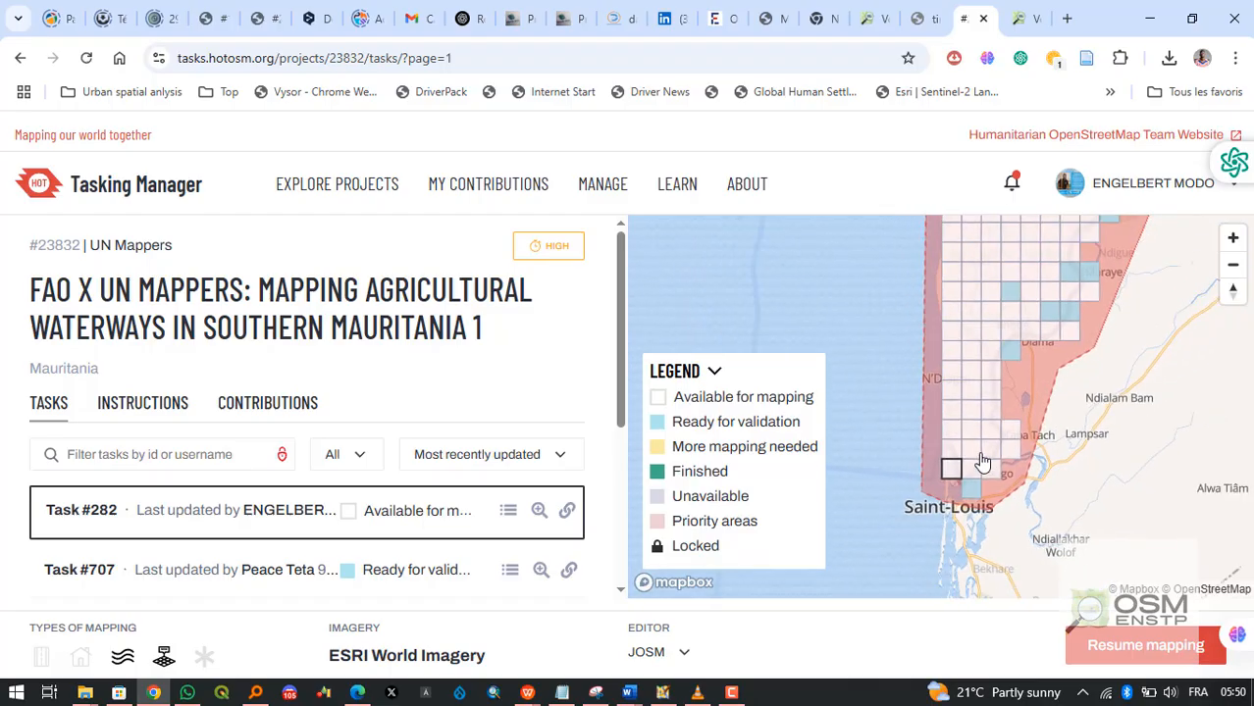
left_click_drag(1075, 349, 1034, 446)
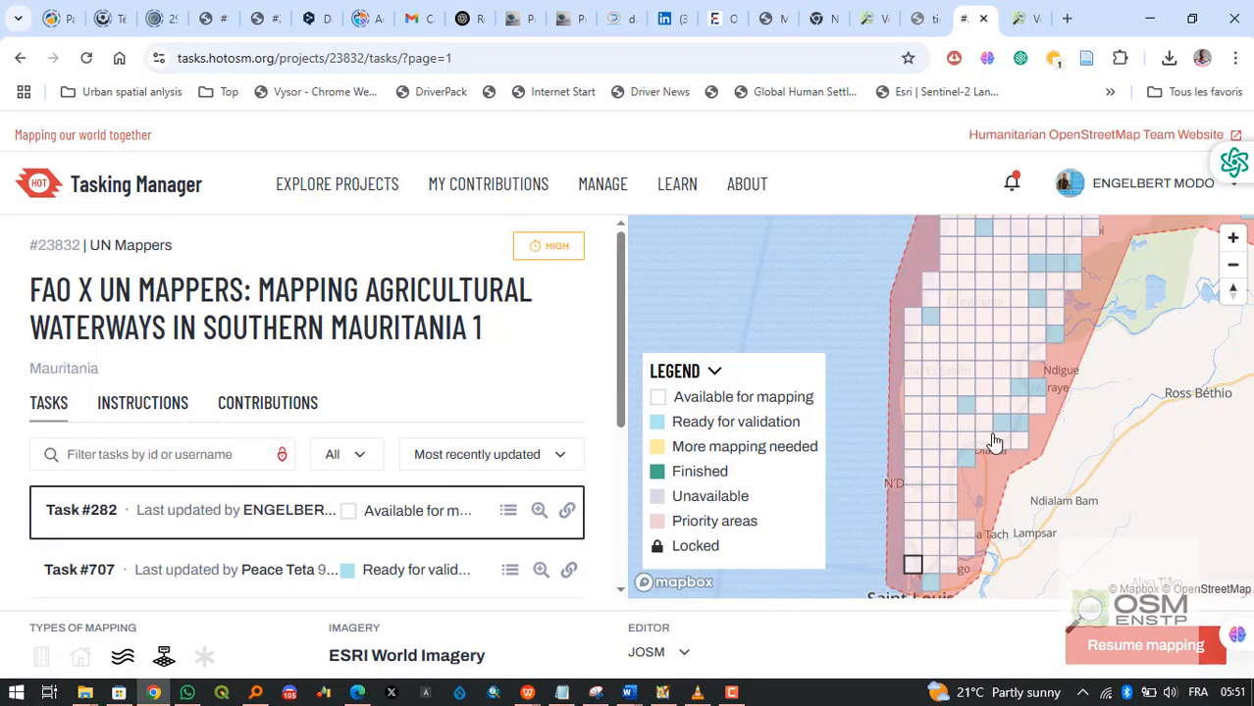
scroll(971, 456, "down", 2)
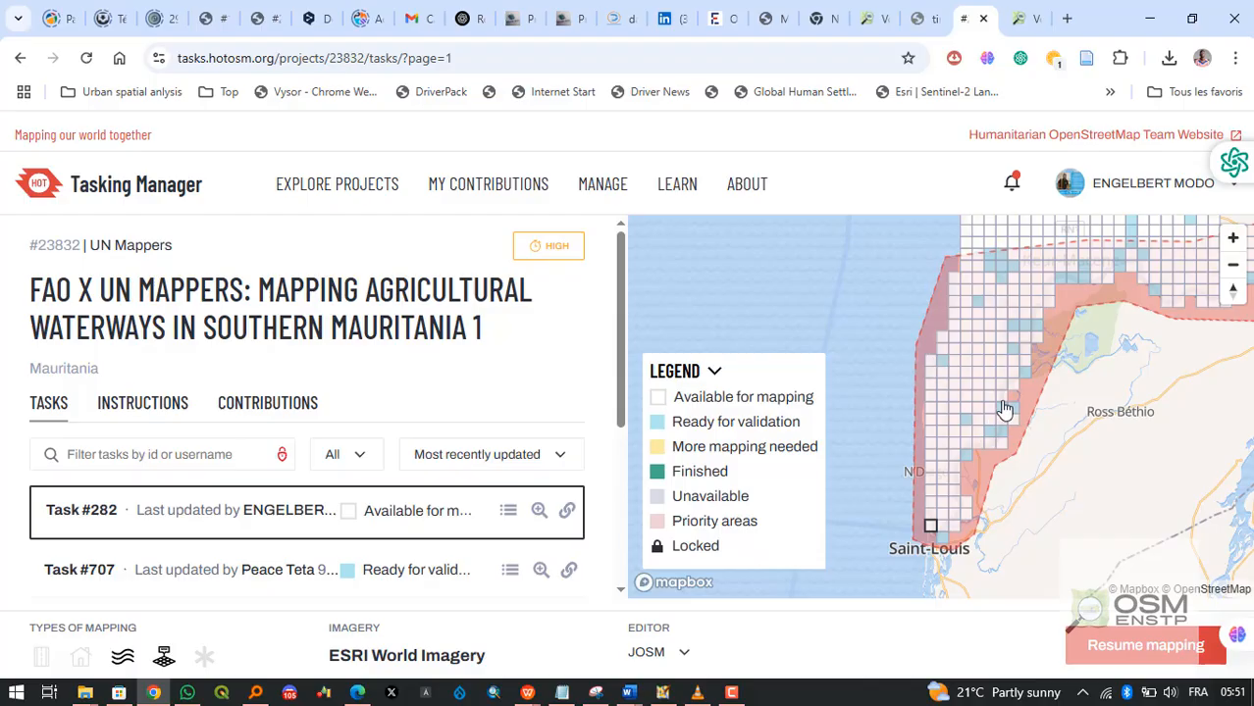
scroll(932, 539, "up", 4)
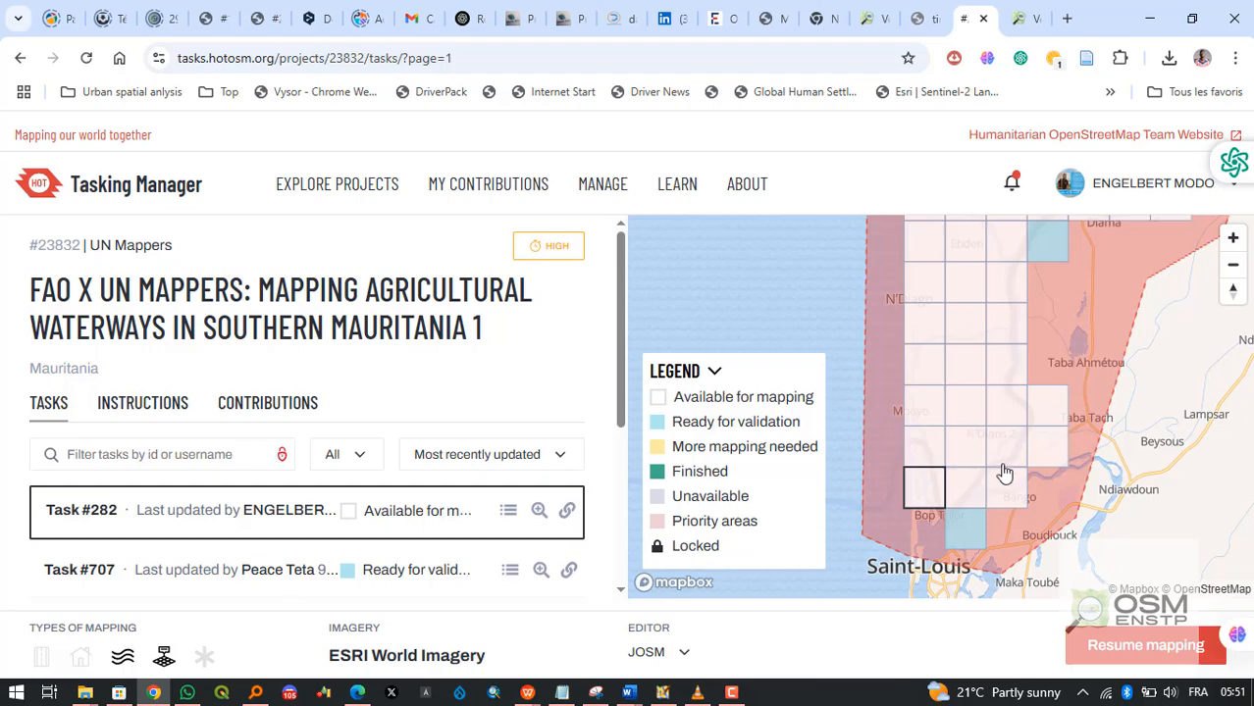
Try to load available task #802, northeast of task #282, for mapping in JOSM.
scroll(1008, 471, "down", 1)
left_click(1002, 388)
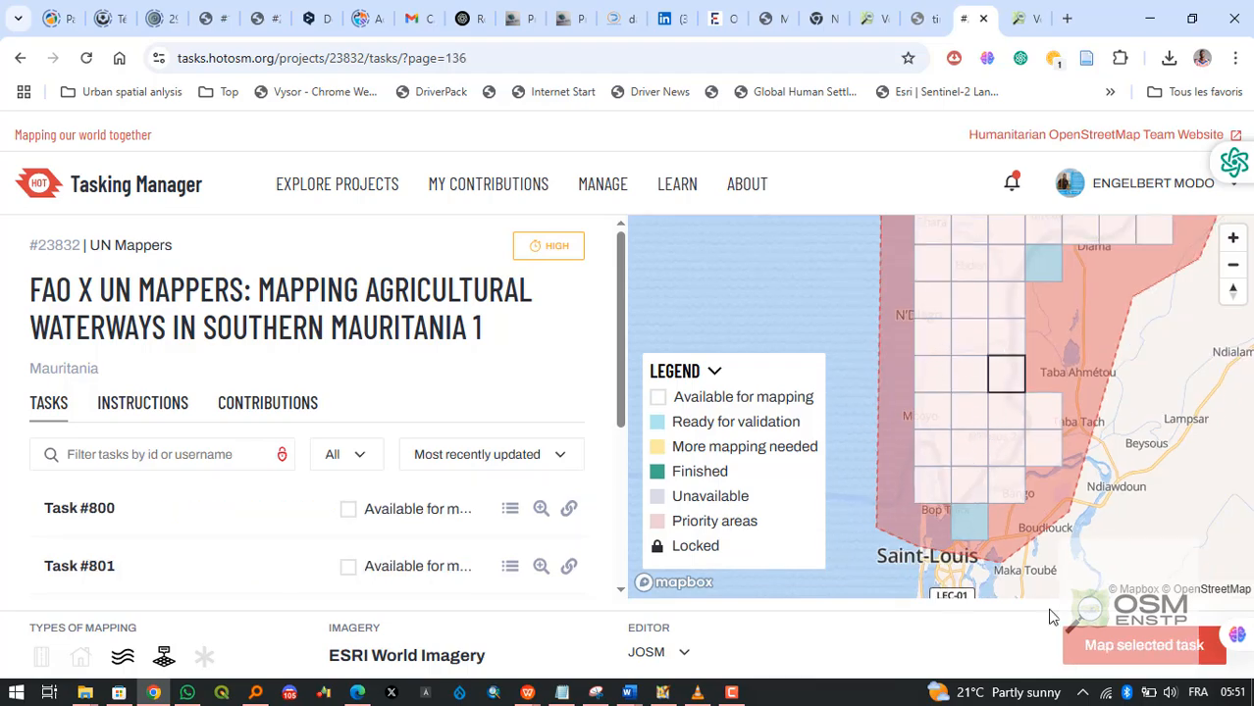
left_click(1089, 648)
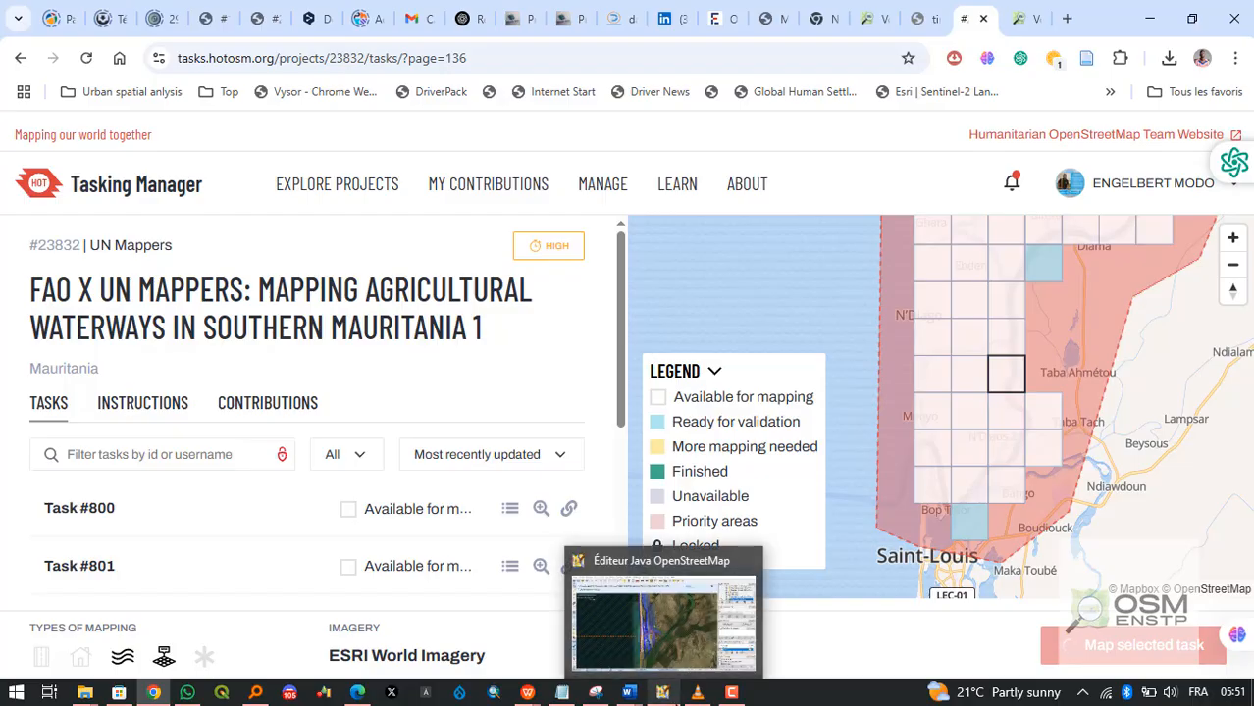
left_click(663, 692)
left_click(663, 693)
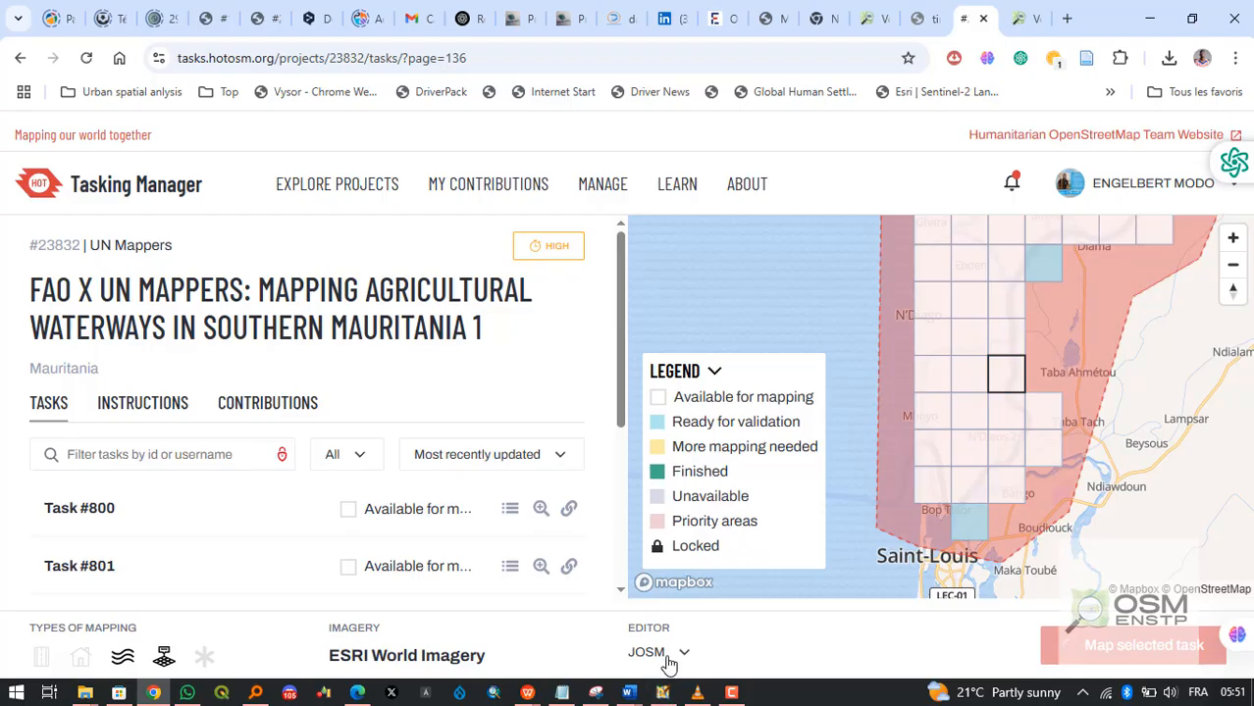
mouse_move(656, 697)
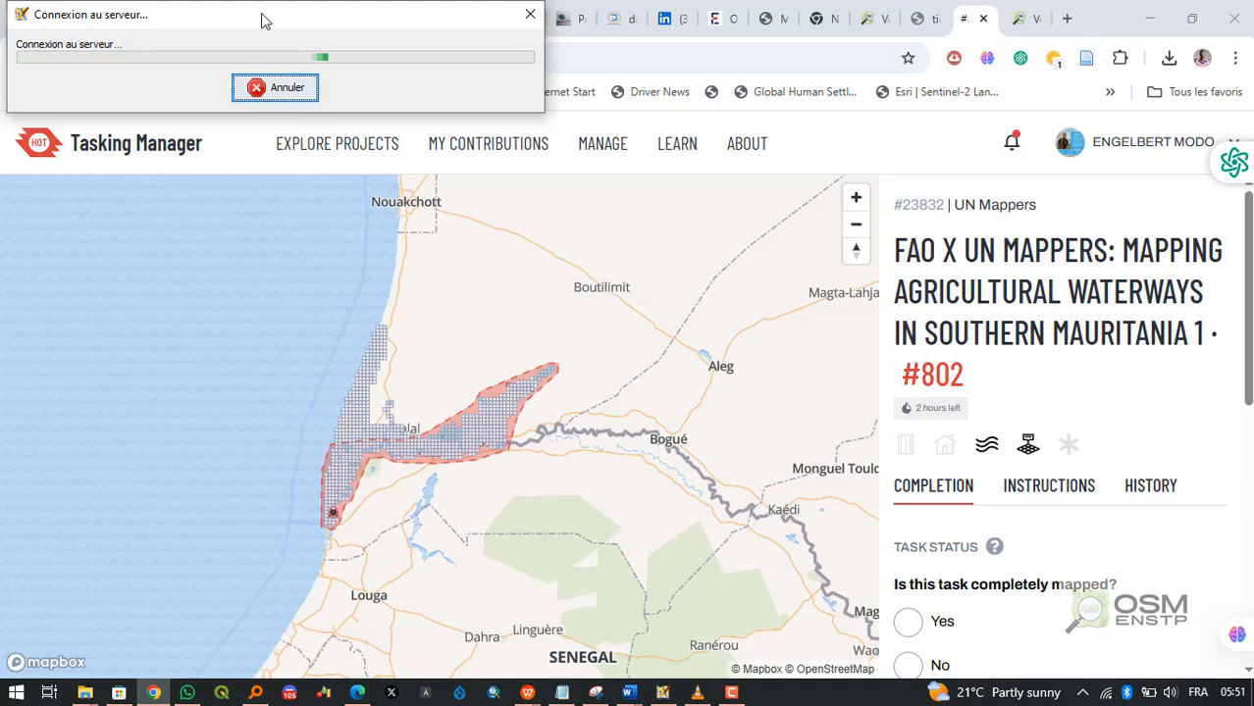
left_click_drag(266, 20, 564, 351)
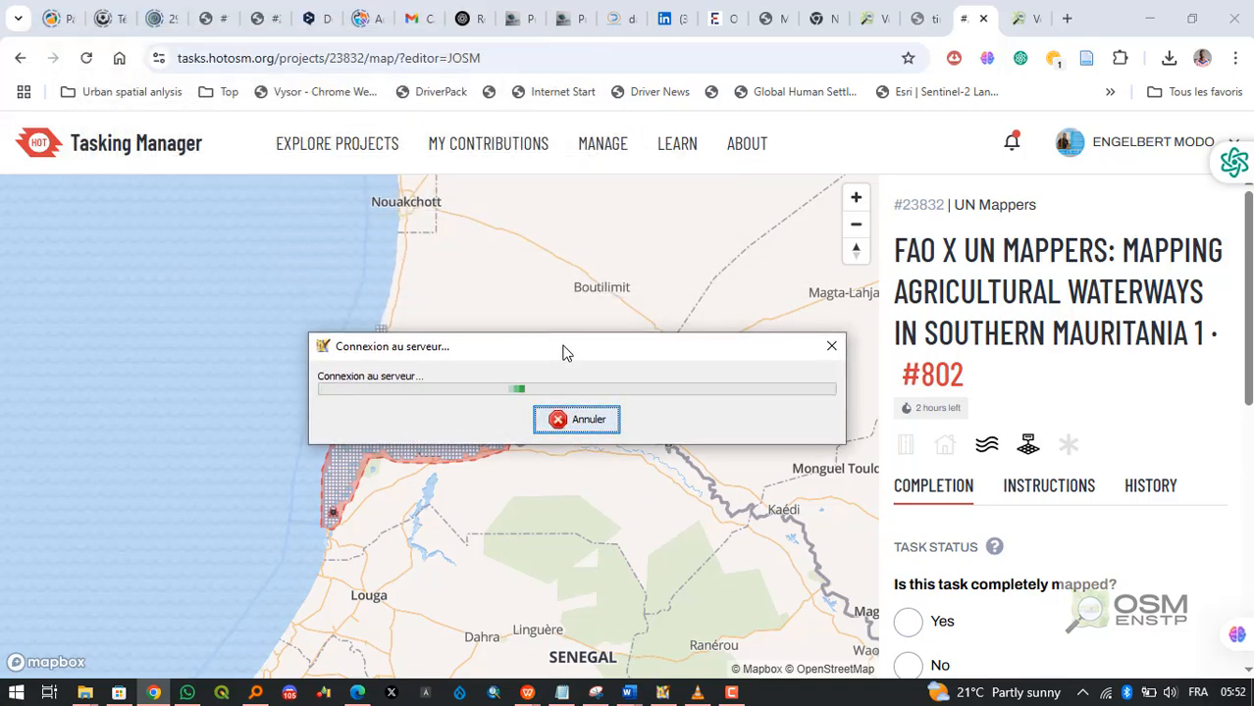
mouse_move(664, 691)
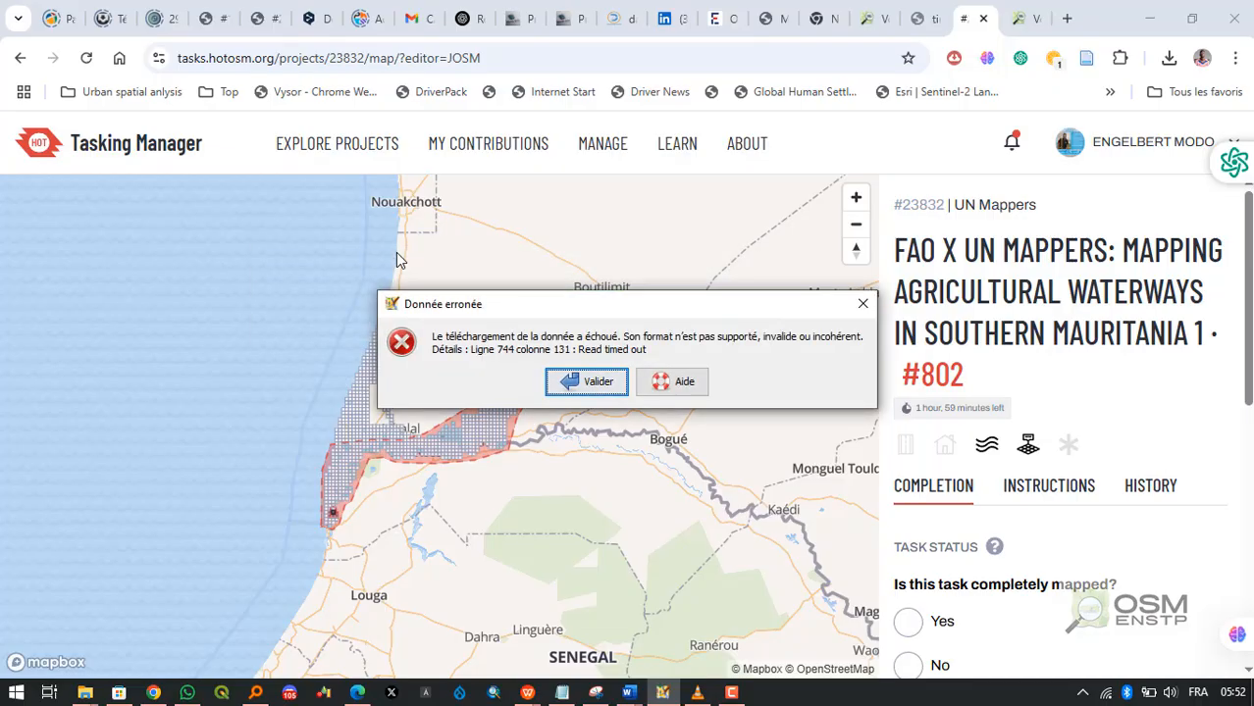
Dismiss the download error and leave task #802 to select another task.
left_click(581, 395)
left_click(581, 390)
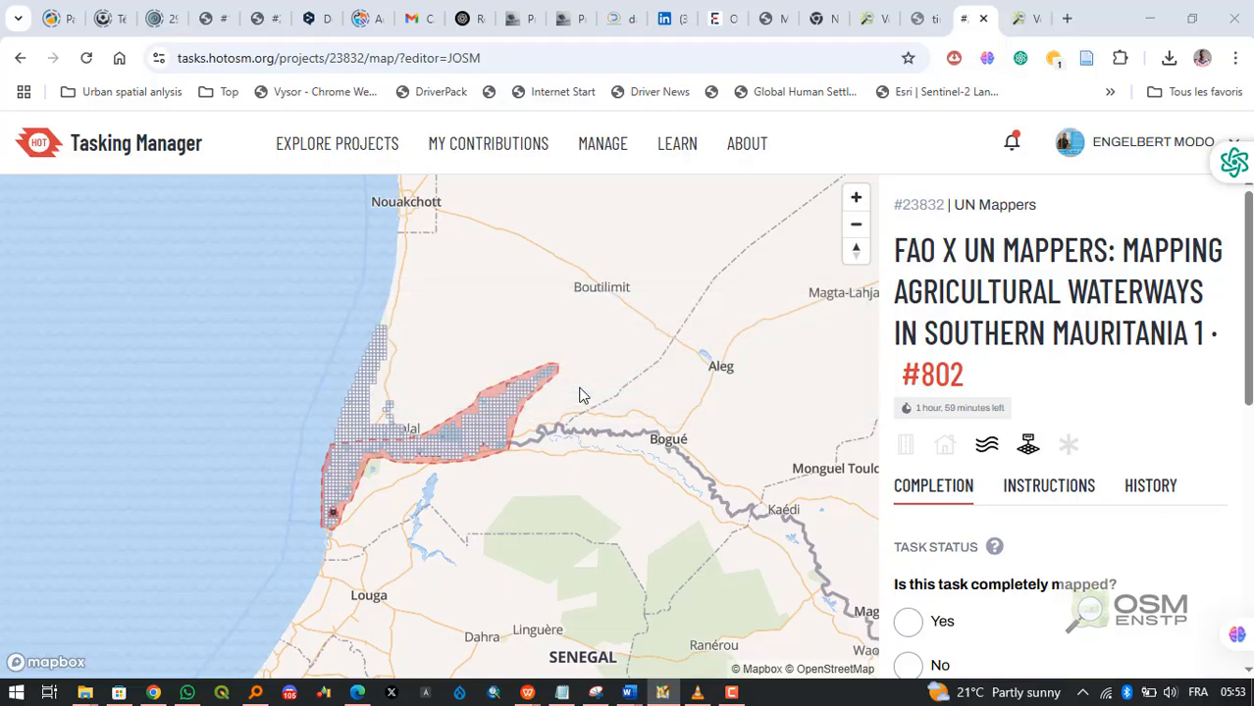
scroll(700, 542, "down", 2)
scroll(993, 541, "down", 5)
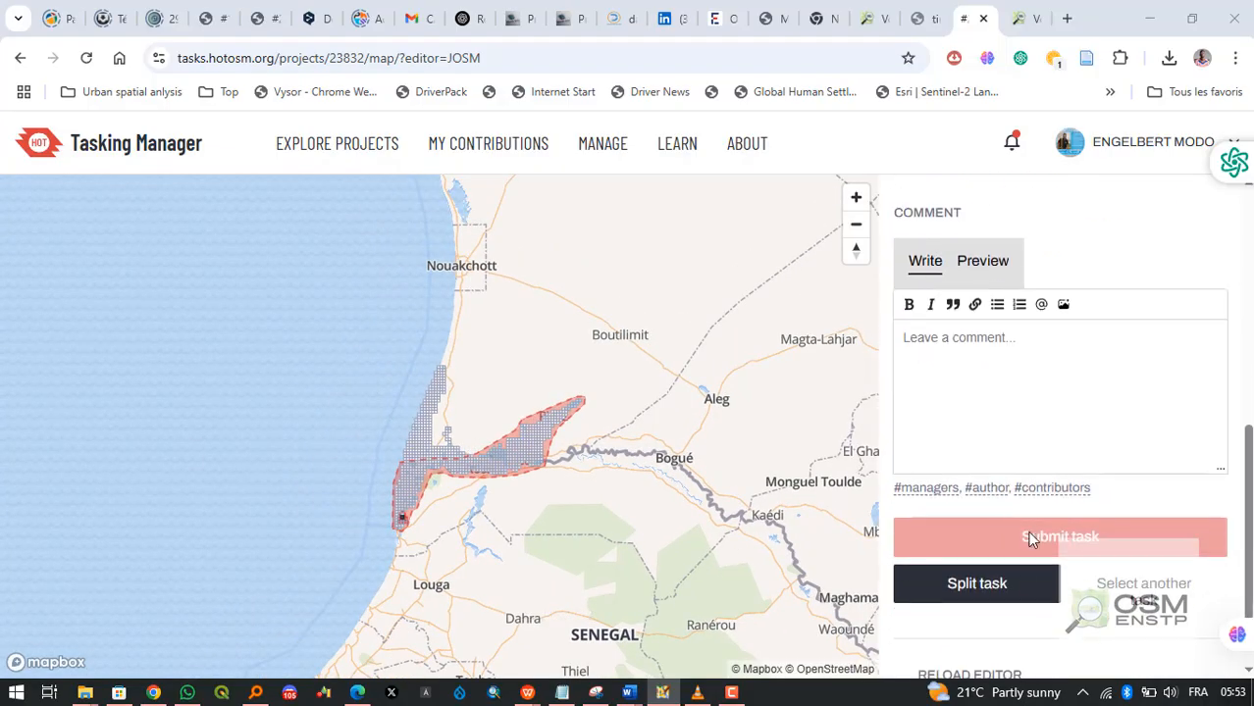
left_click(1119, 586)
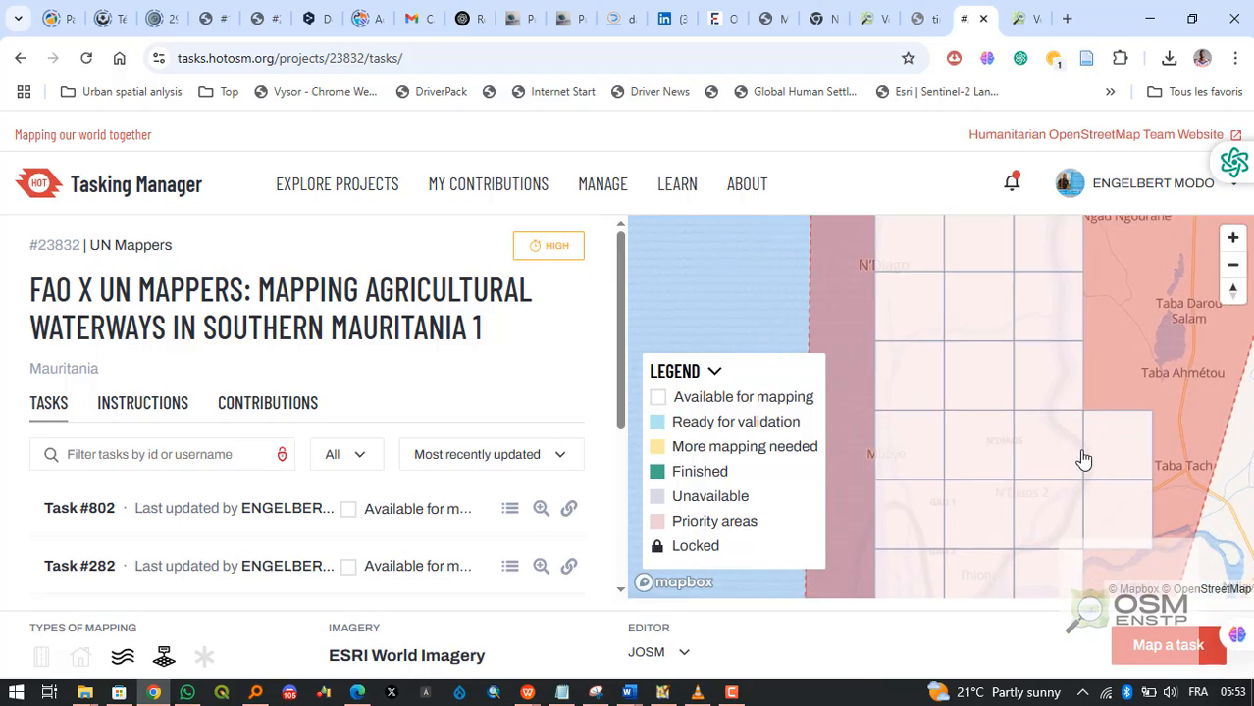
Select available task #215 in the grid north of Saint-Louis and start mapping it in JOSM.
left_click(1057, 462)
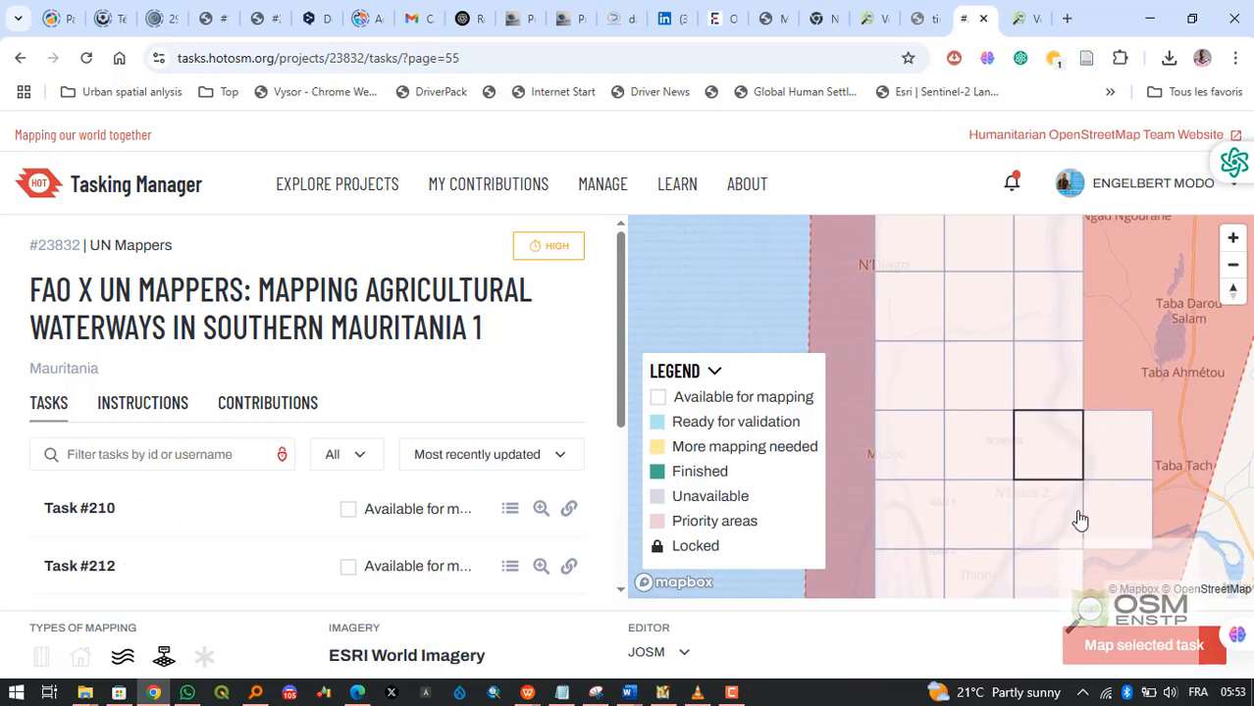
left_click(1184, 649)
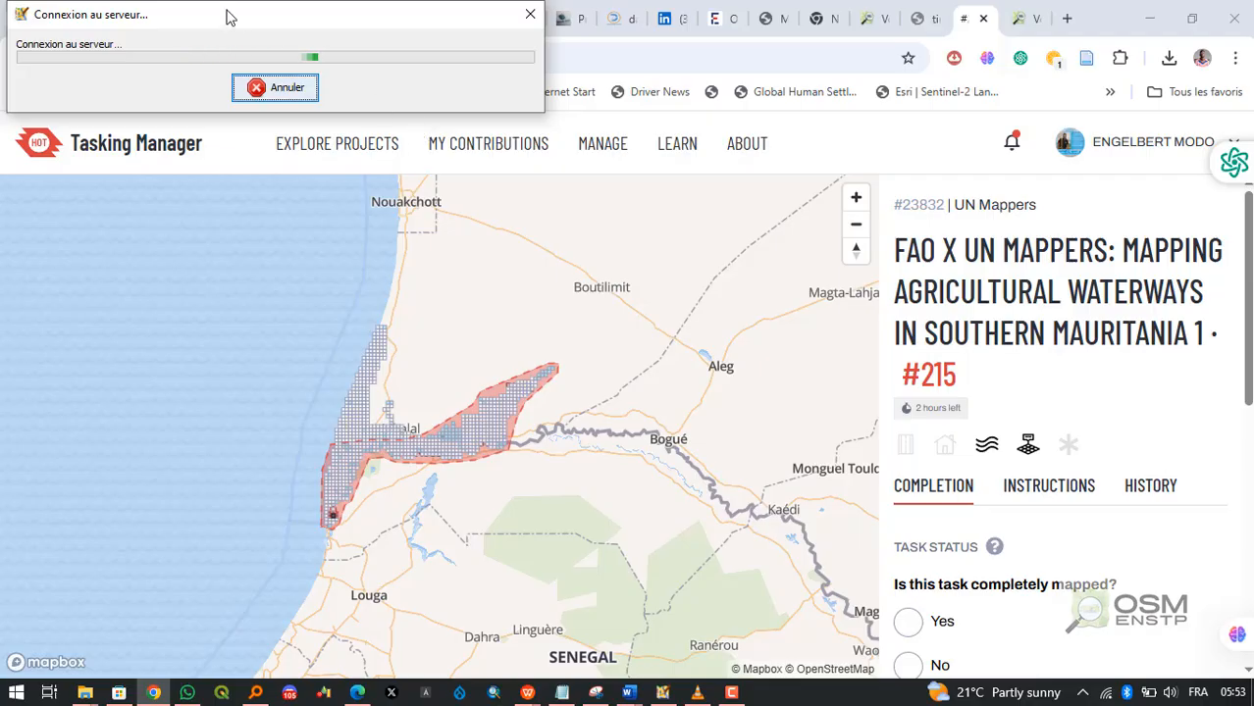
left_click_drag(226, 17, 467, 283)
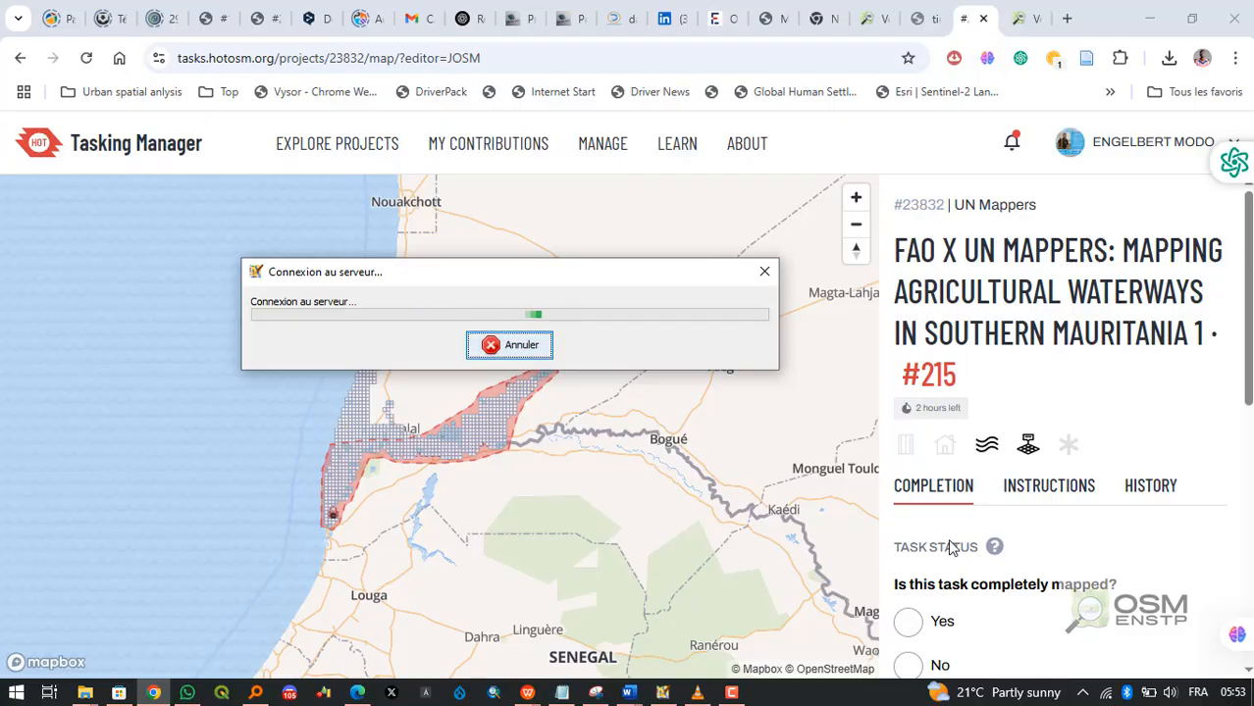
Examine the project's task grid and the location of locked task #215 near Saint-Louis.
scroll(741, 538, "down", 5)
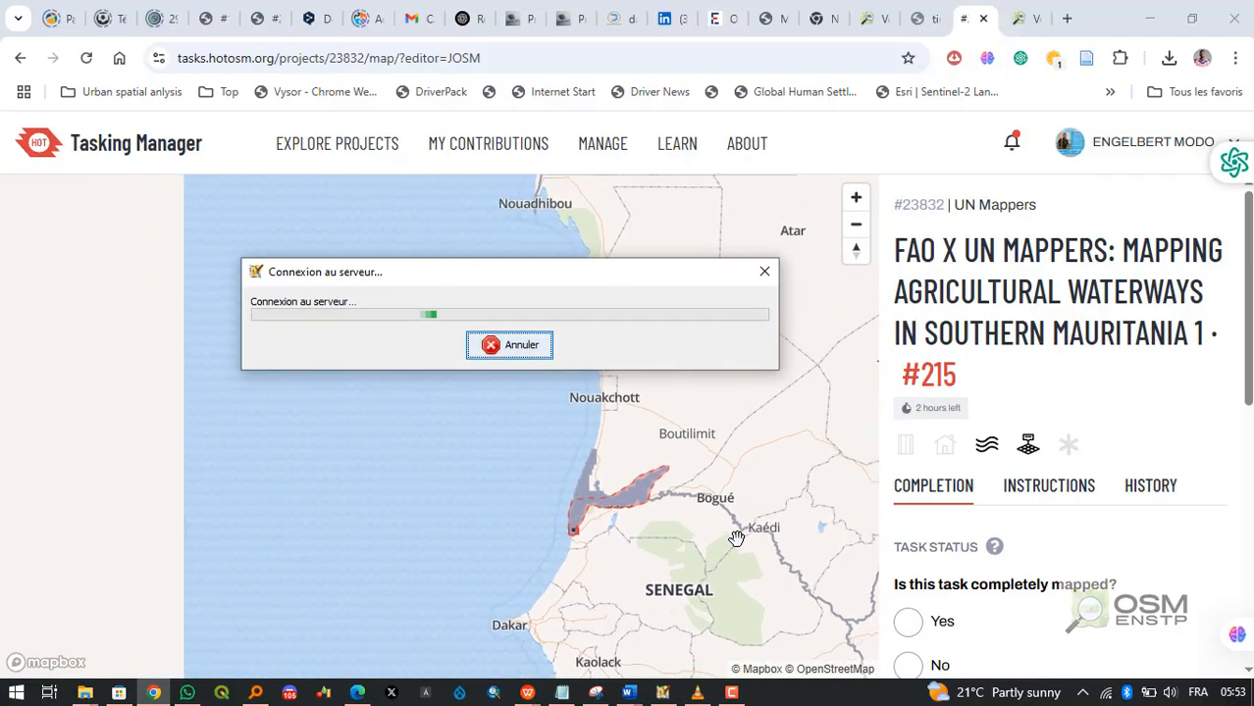
left_click_drag(736, 538, 637, 514)
scroll(402, 471, "up", 2)
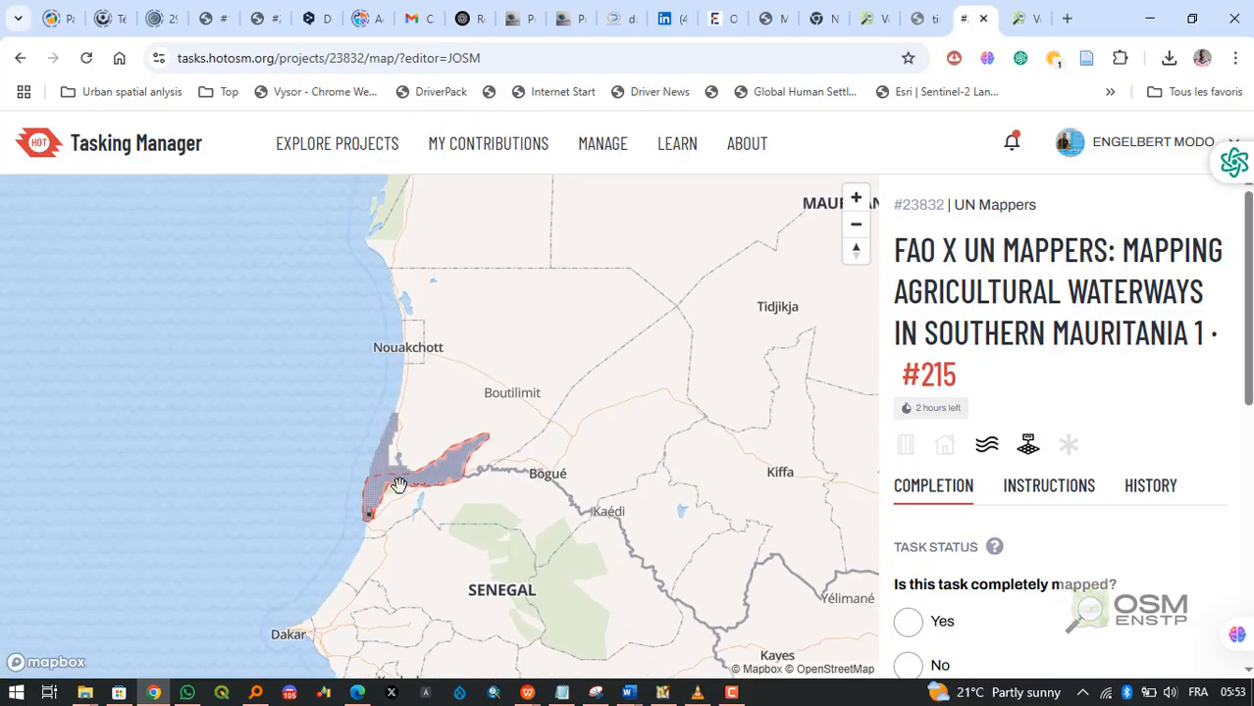
scroll(425, 516, "up", 1)
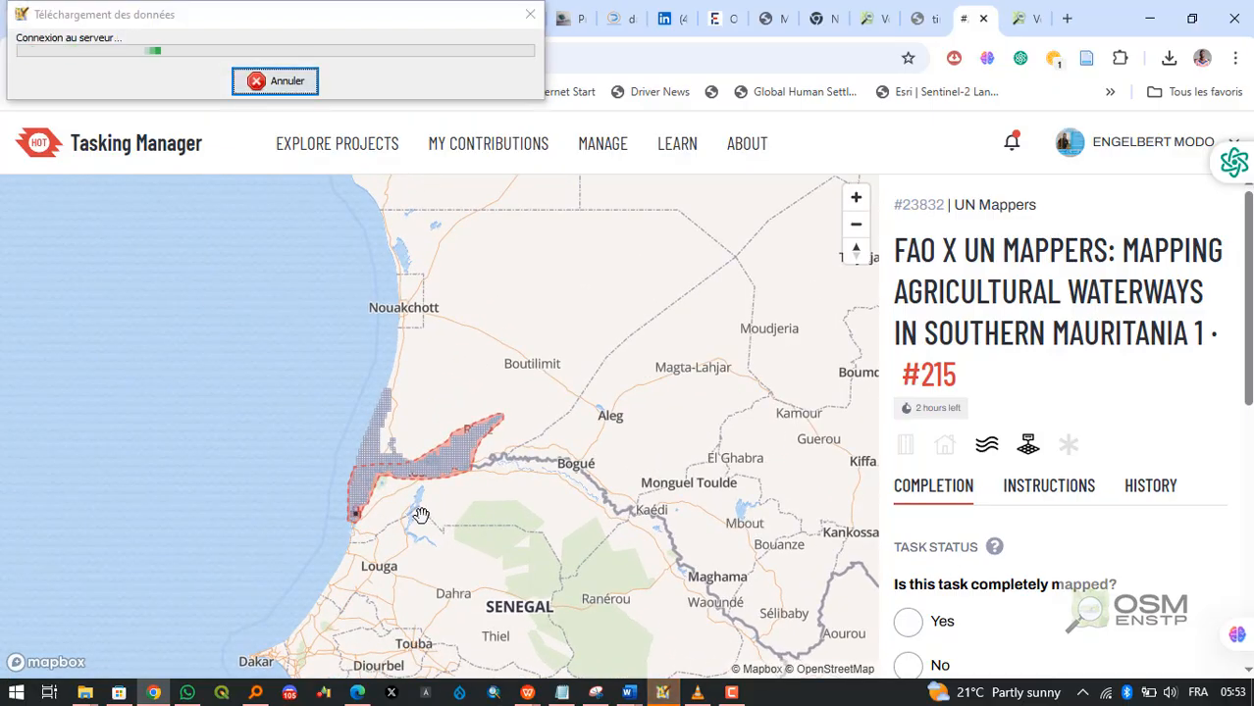
scroll(420, 516, "up", 3)
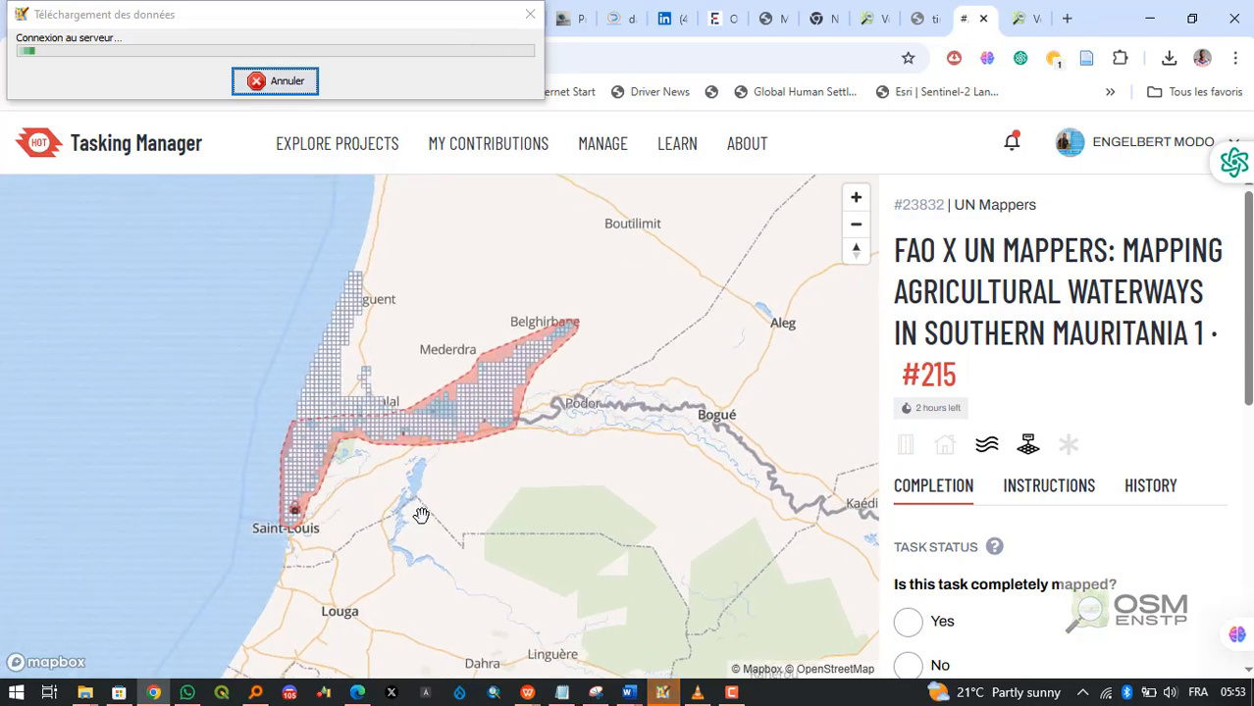
scroll(421, 516, "up", 2)
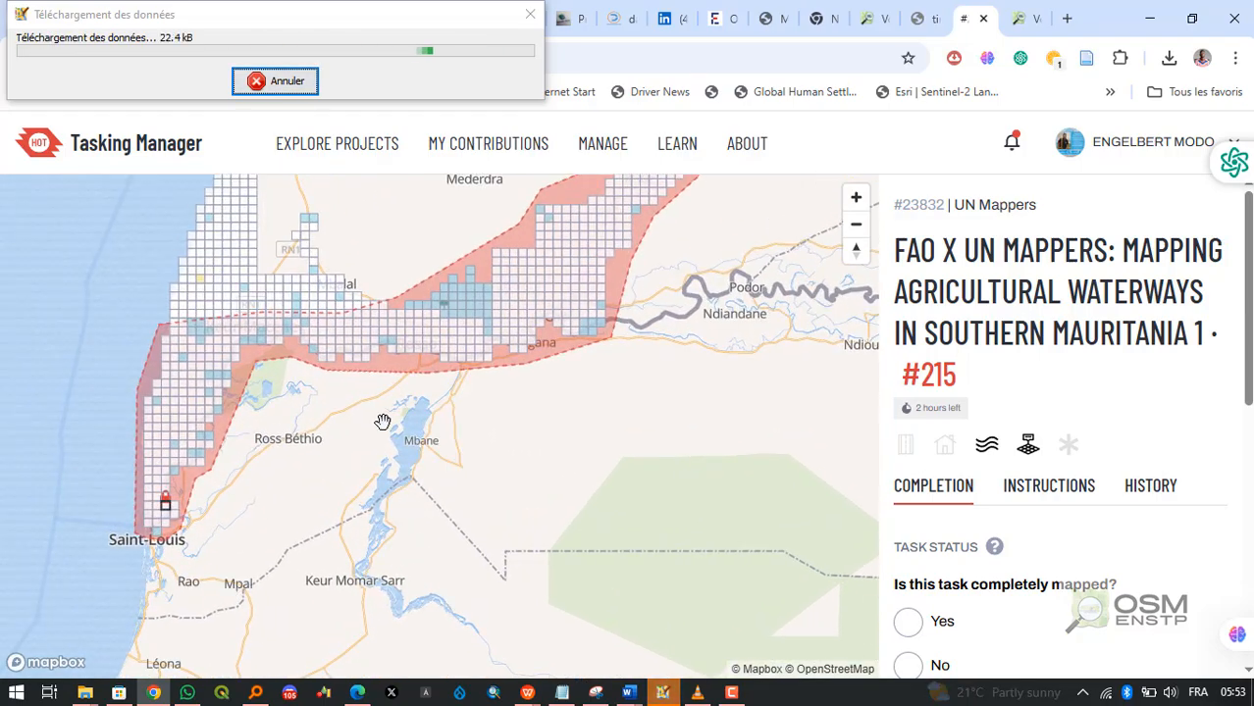
left_click_drag(468, 546, 521, 627)
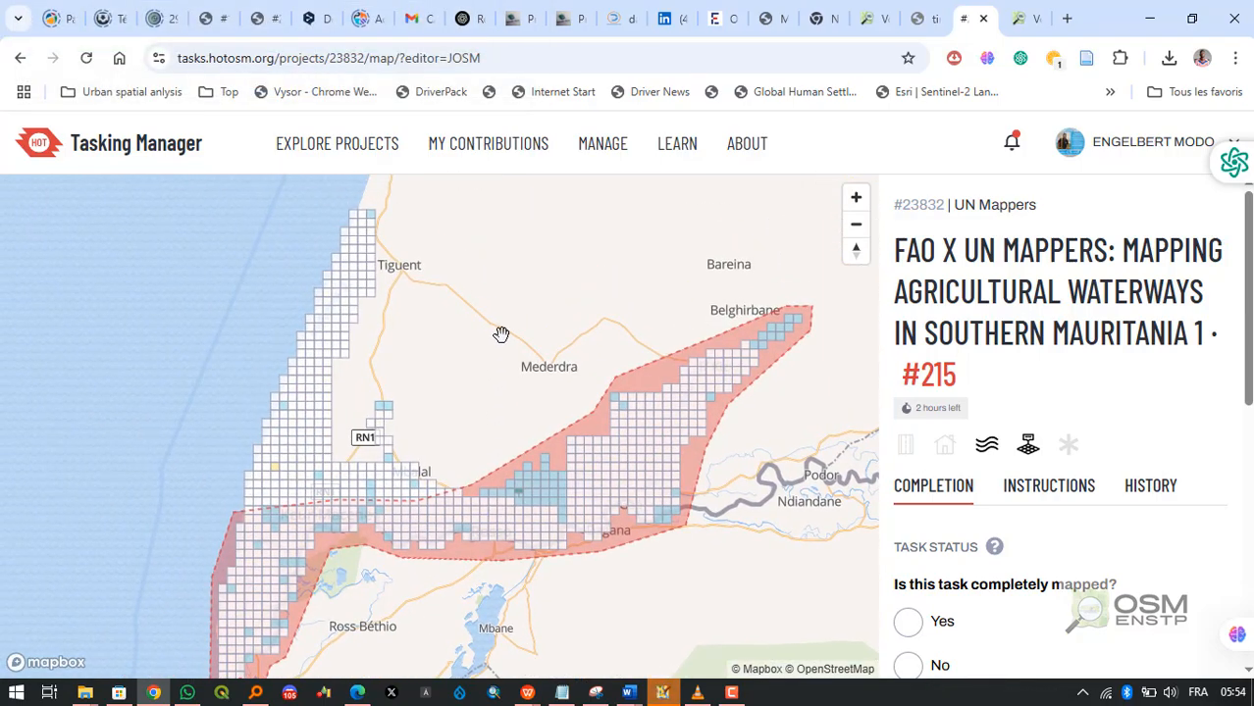
Examine where the project's task grid lies along the coast between Nouakchott and Dakar.
left_click_drag(499, 335, 397, 518)
scroll(397, 518, "down", 2)
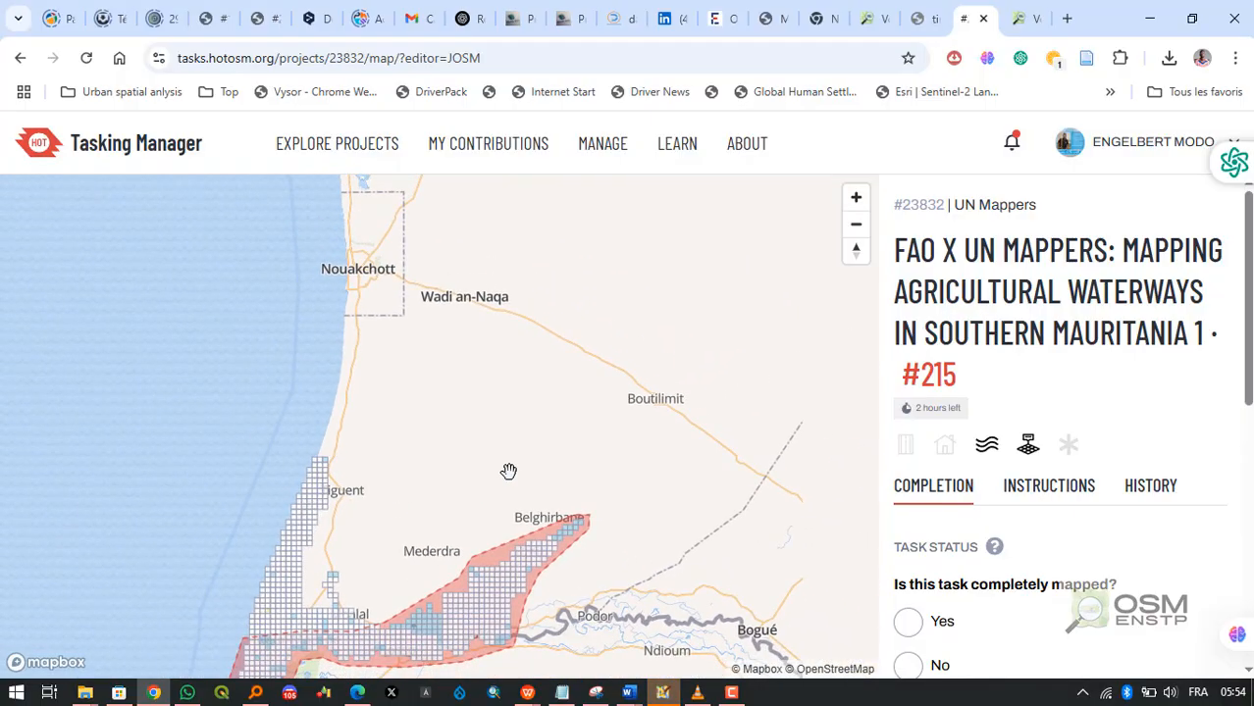
scroll(509, 470, "down", 1)
left_click_drag(501, 505, 549, 177)
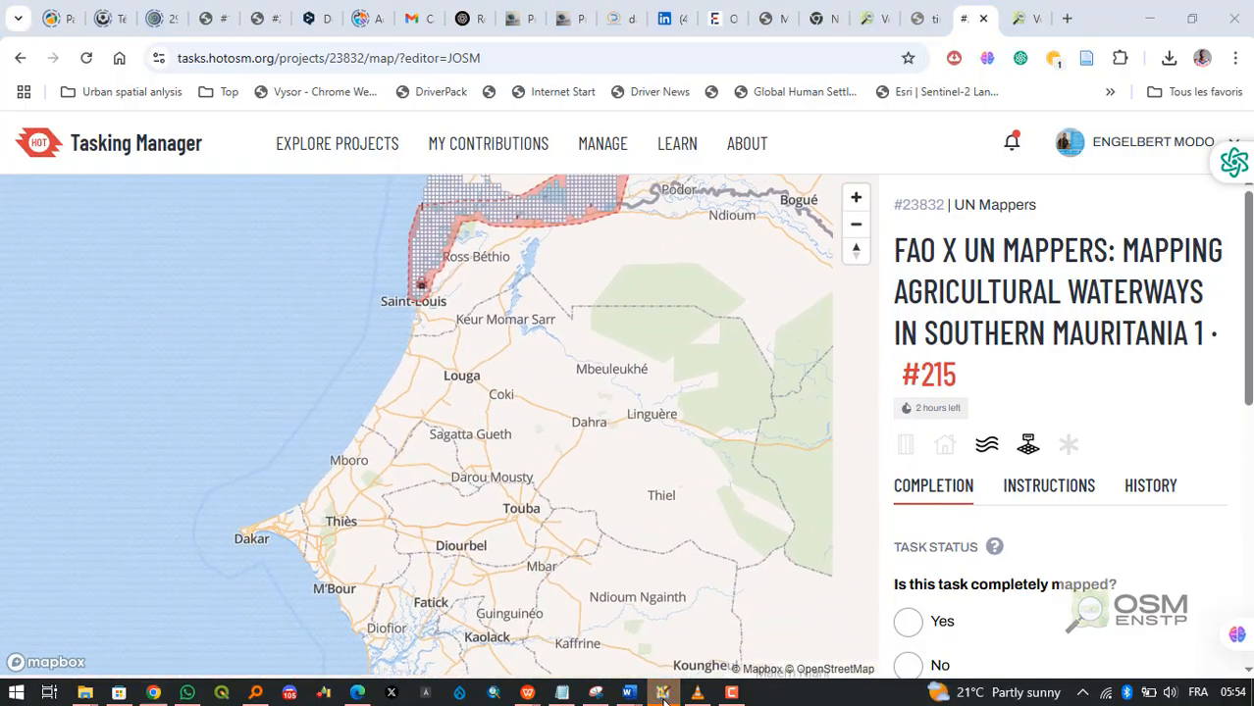
Switch to JOSM and examine the loaded task #215 area, especially the canal running from the river to the western task boundary.
key("alt+Tab")
scroll(523, 437, "down", 2)
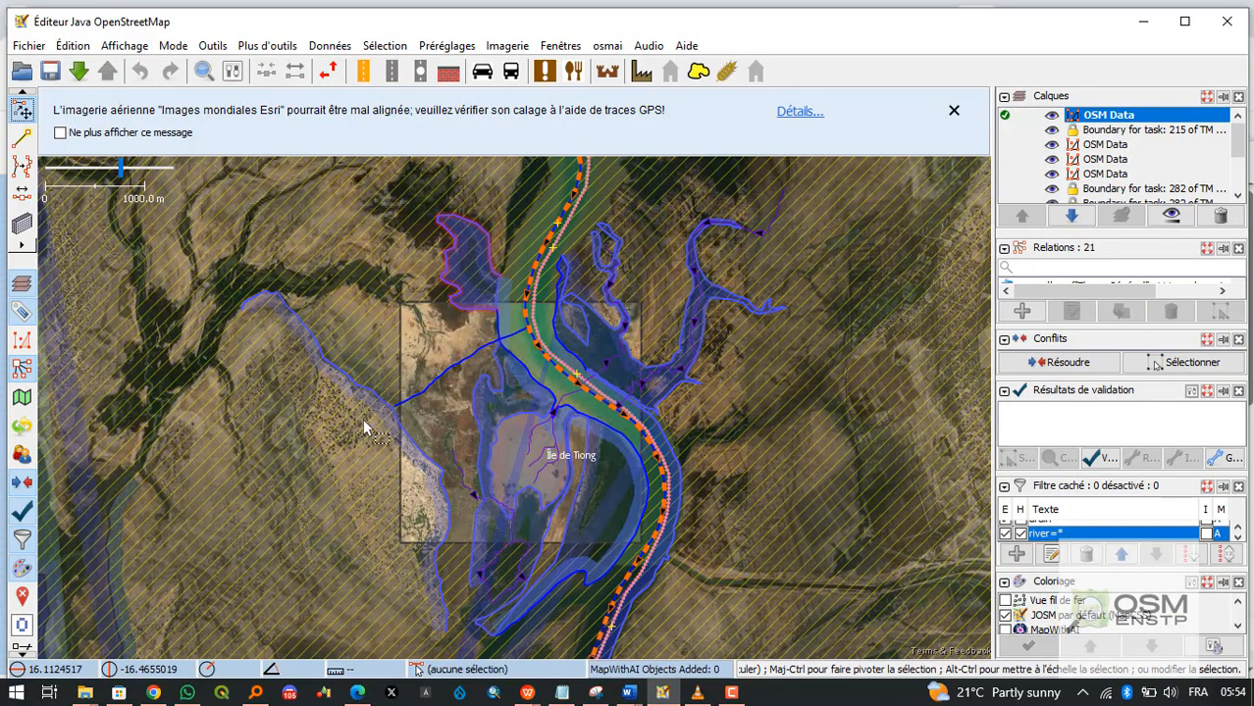
scroll(425, 376, "up", 3)
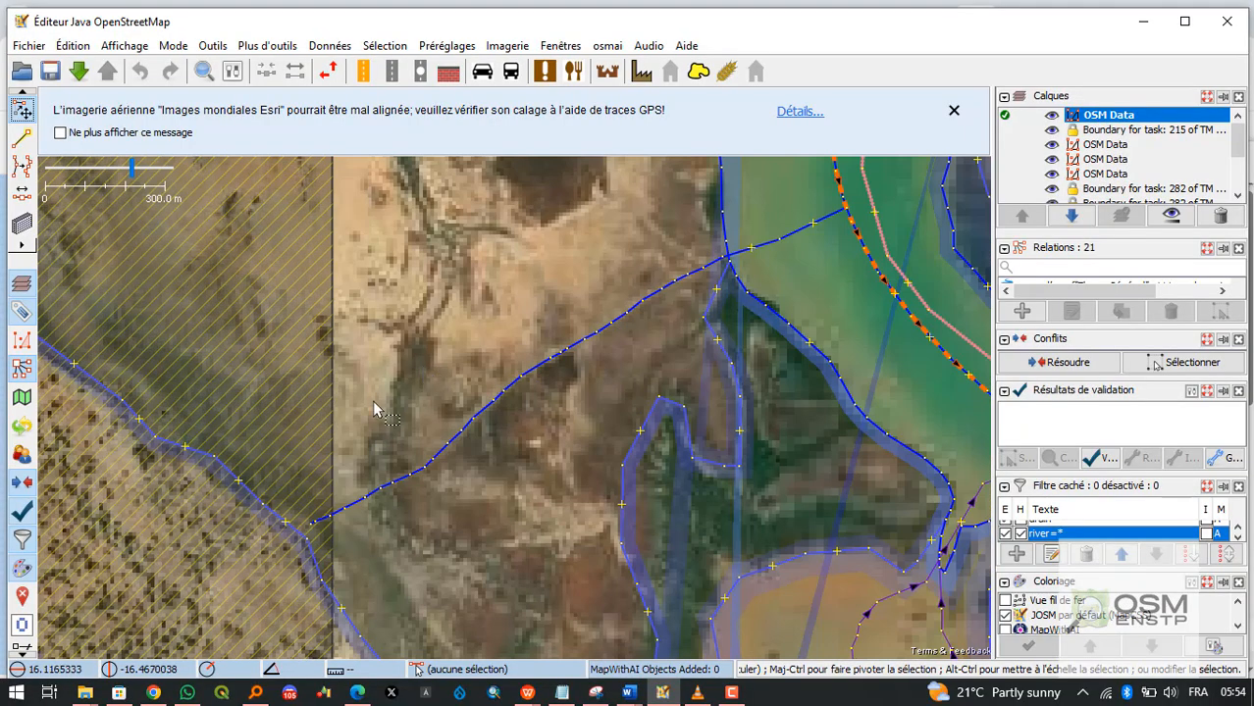
scroll(376, 410, "down", 2)
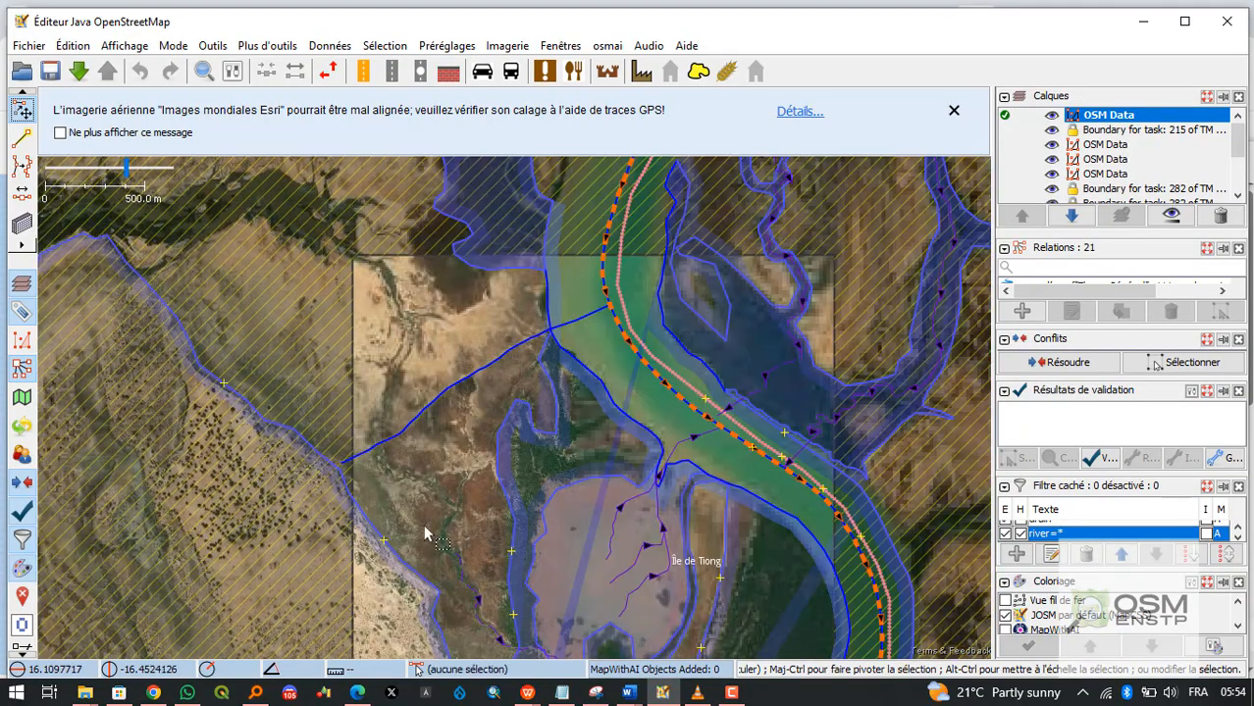
scroll(299, 397, "up", 5)
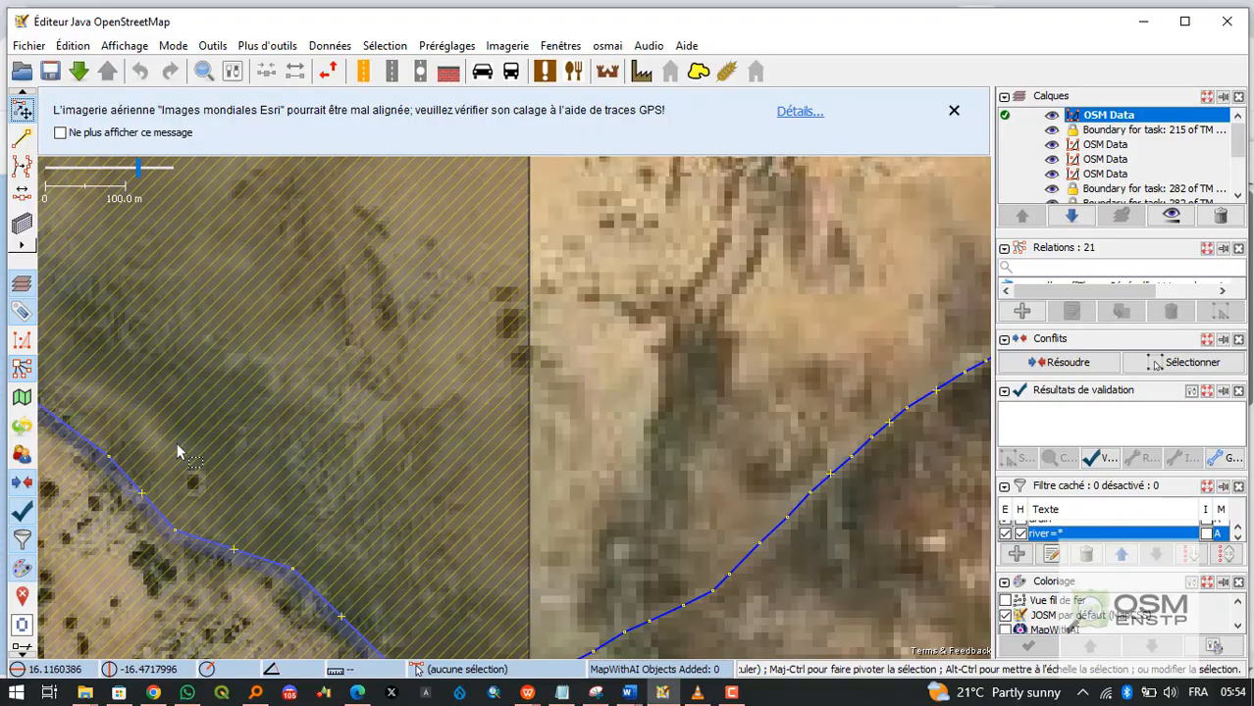
scroll(350, 474, "down", 3)
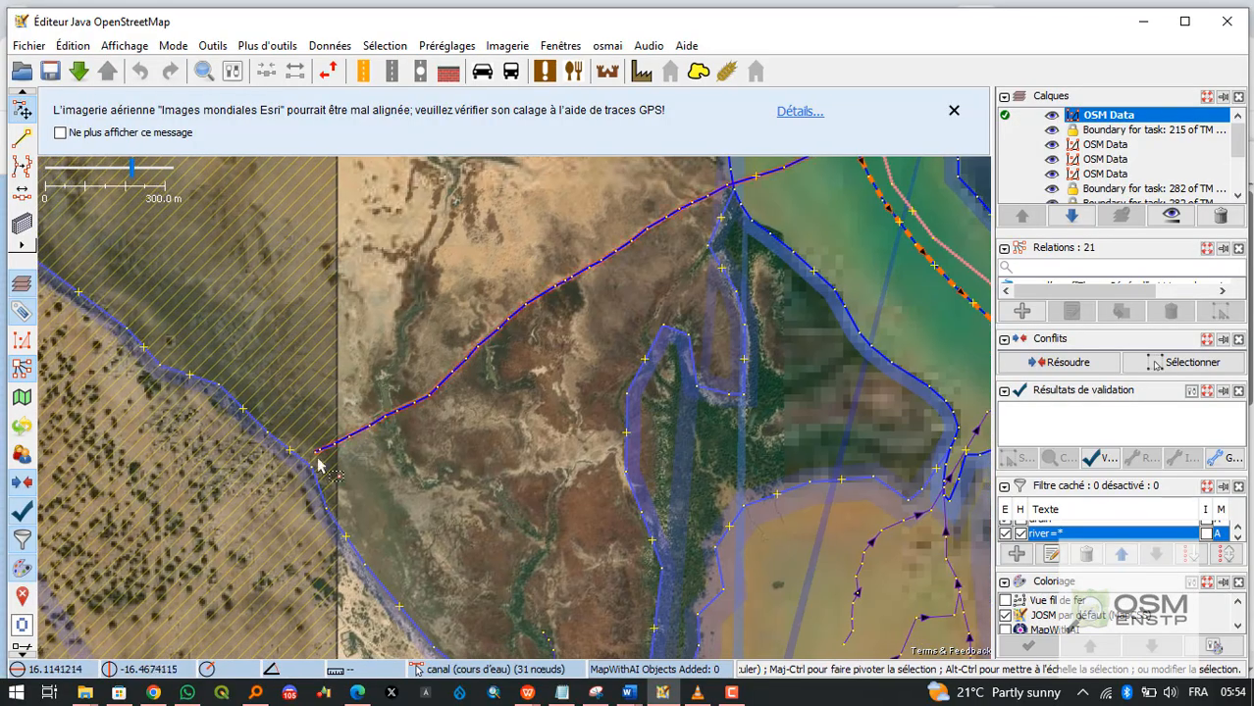
scroll(312, 467, "up", 3)
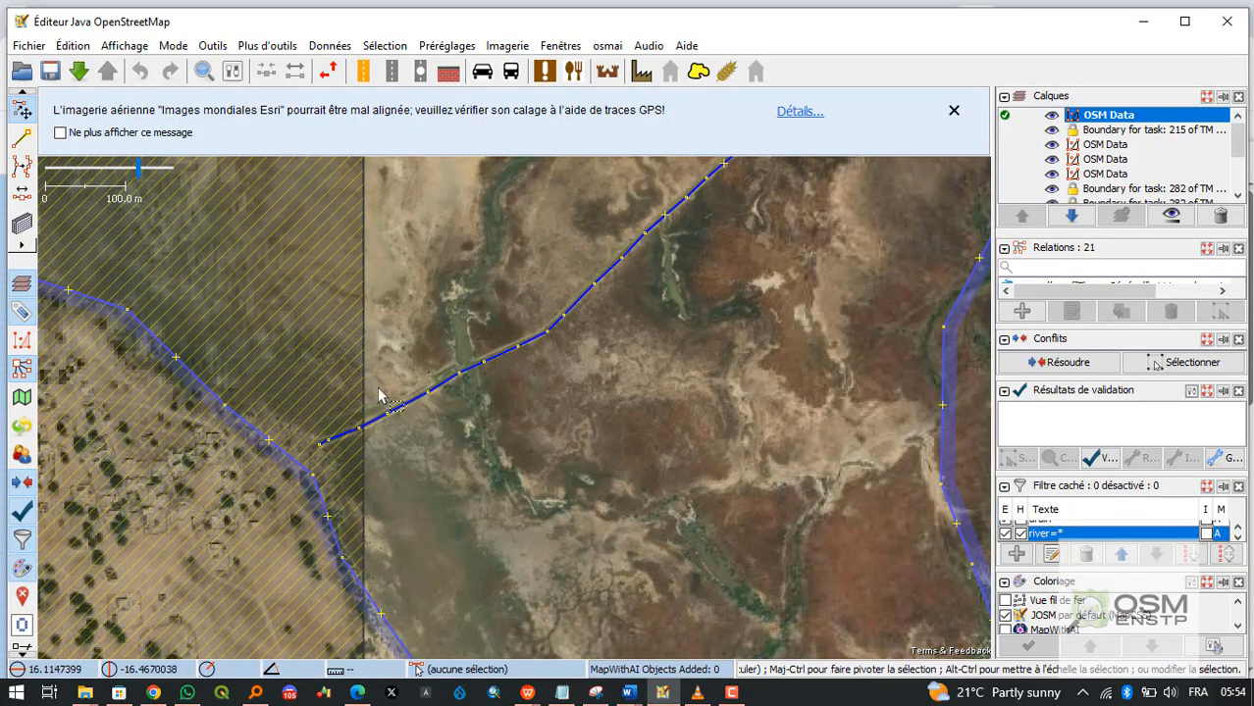
scroll(336, 449, "up", 2)
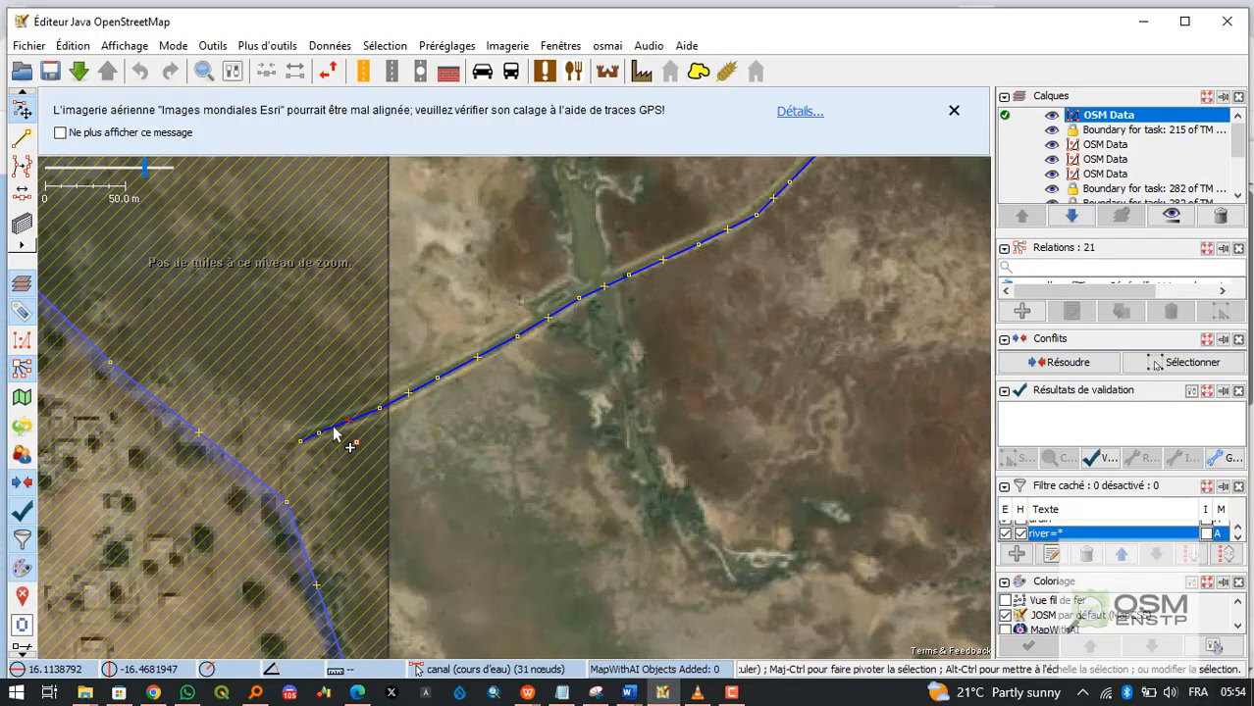
scroll(390, 461, "down", 6)
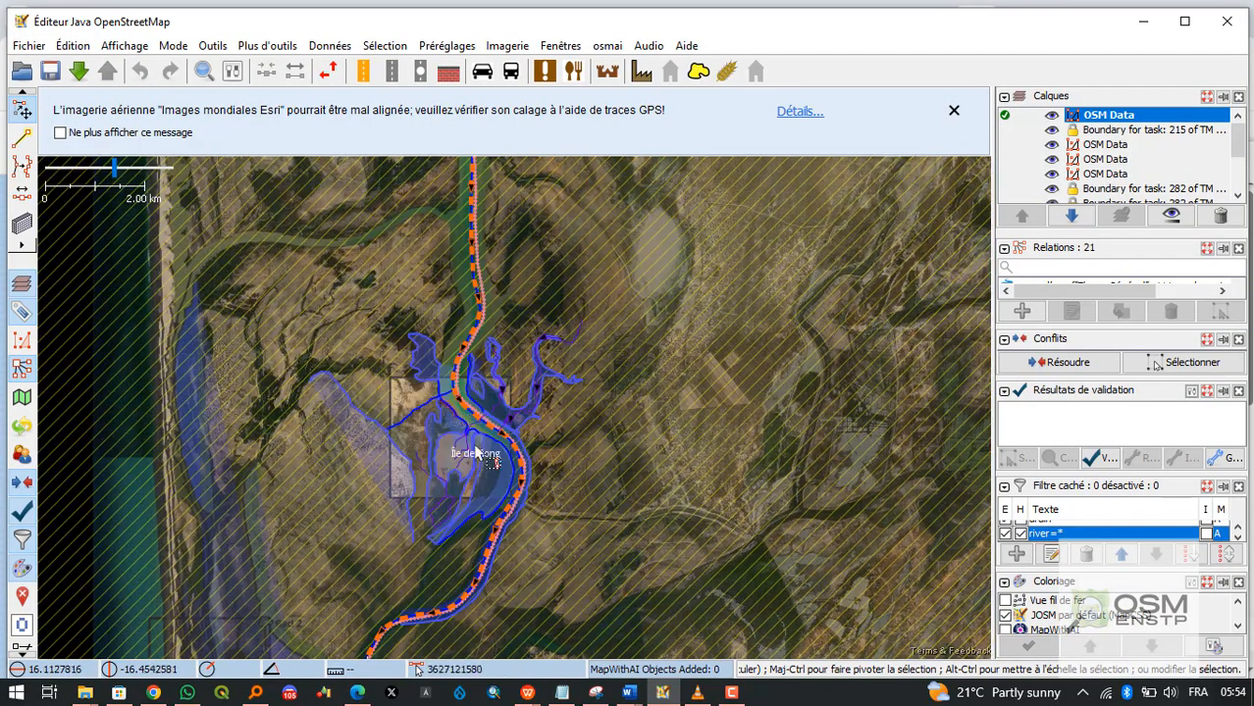
Examine the mapped waterways and water areas around Île de Tiong against the satellite imagery, up to the western task boundary.
scroll(312, 338, "up", 2)
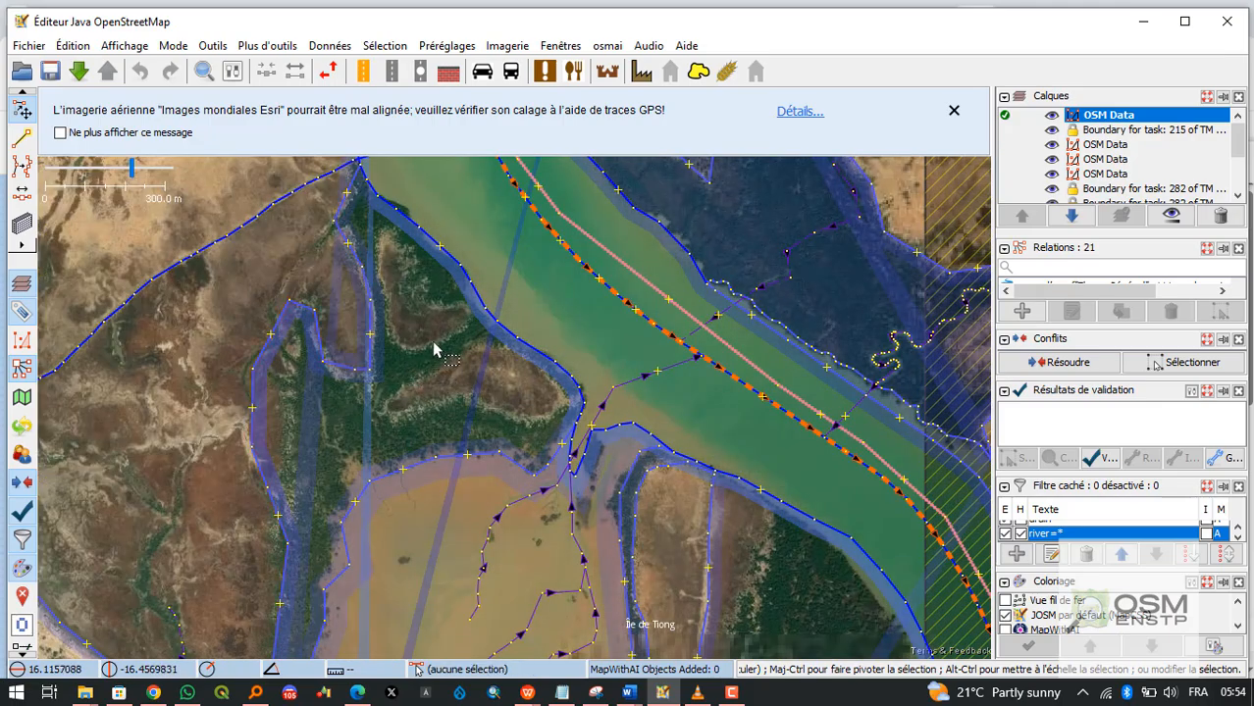
left_click_drag(495, 351, 574, 355)
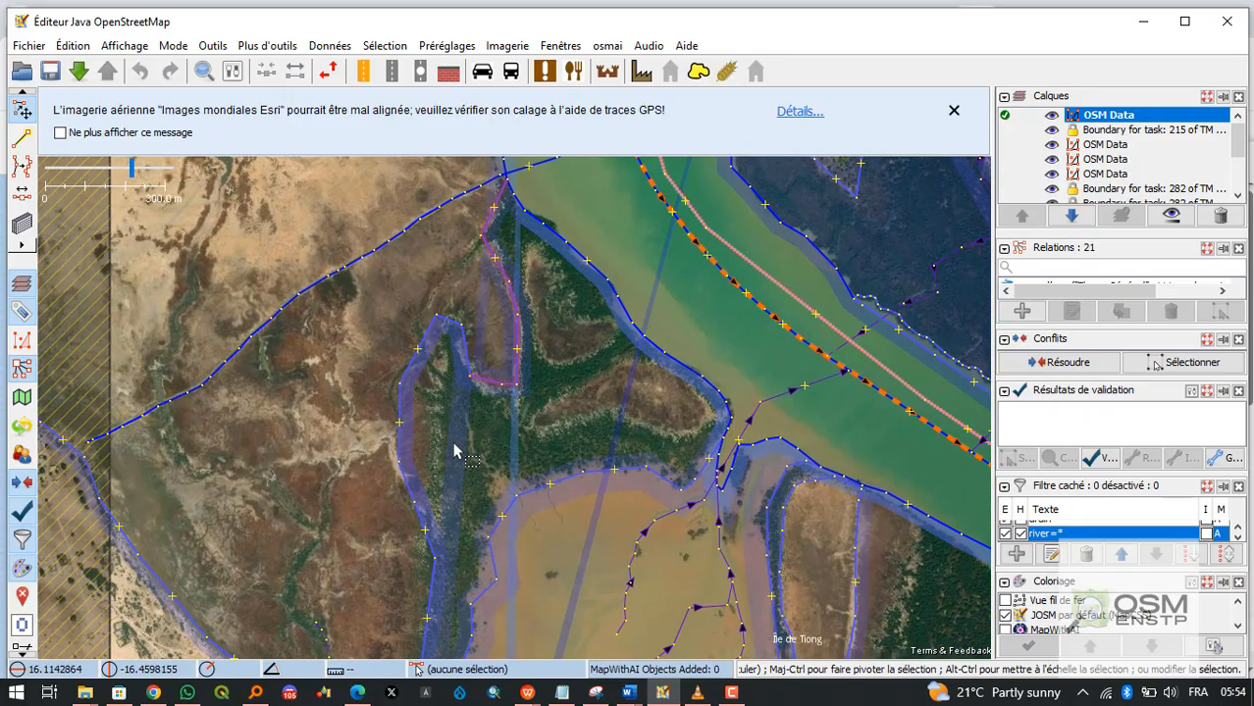
left_click_drag(454, 451, 456, 240)
left_click_drag(394, 333, 469, 224)
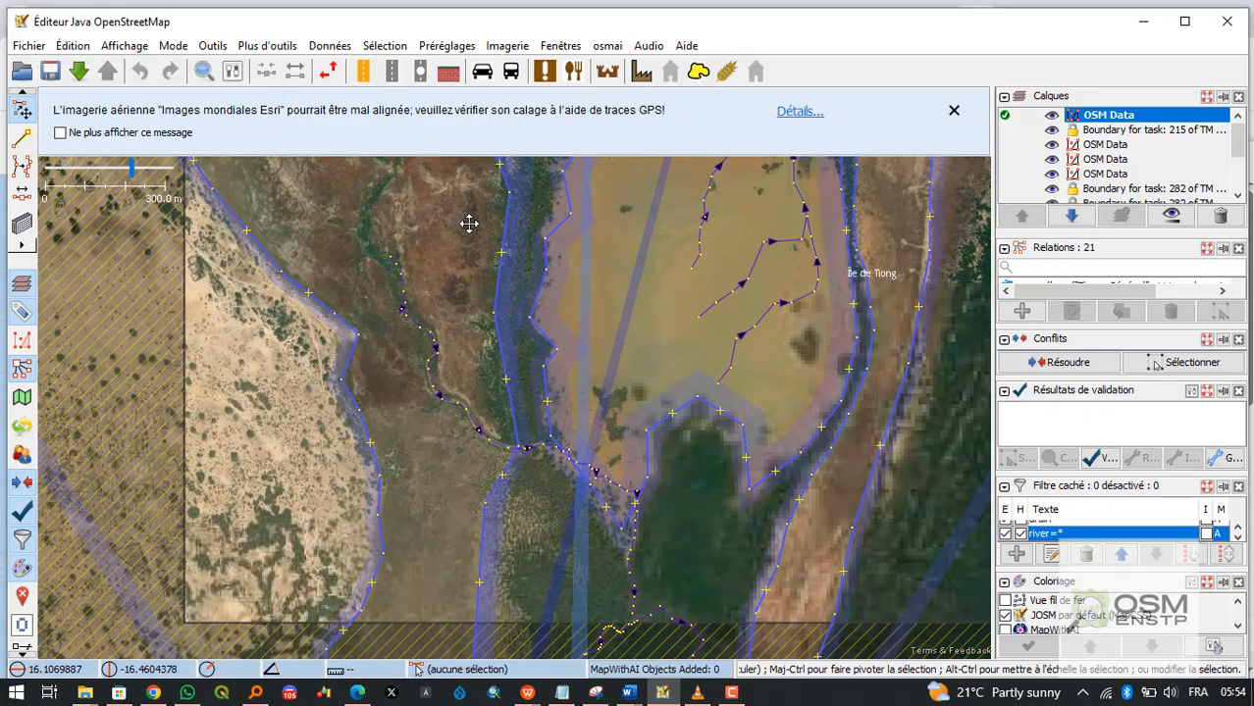
left_click(690, 403)
scroll(689, 403, "up", 1)
scroll(690, 400, "down", 1)
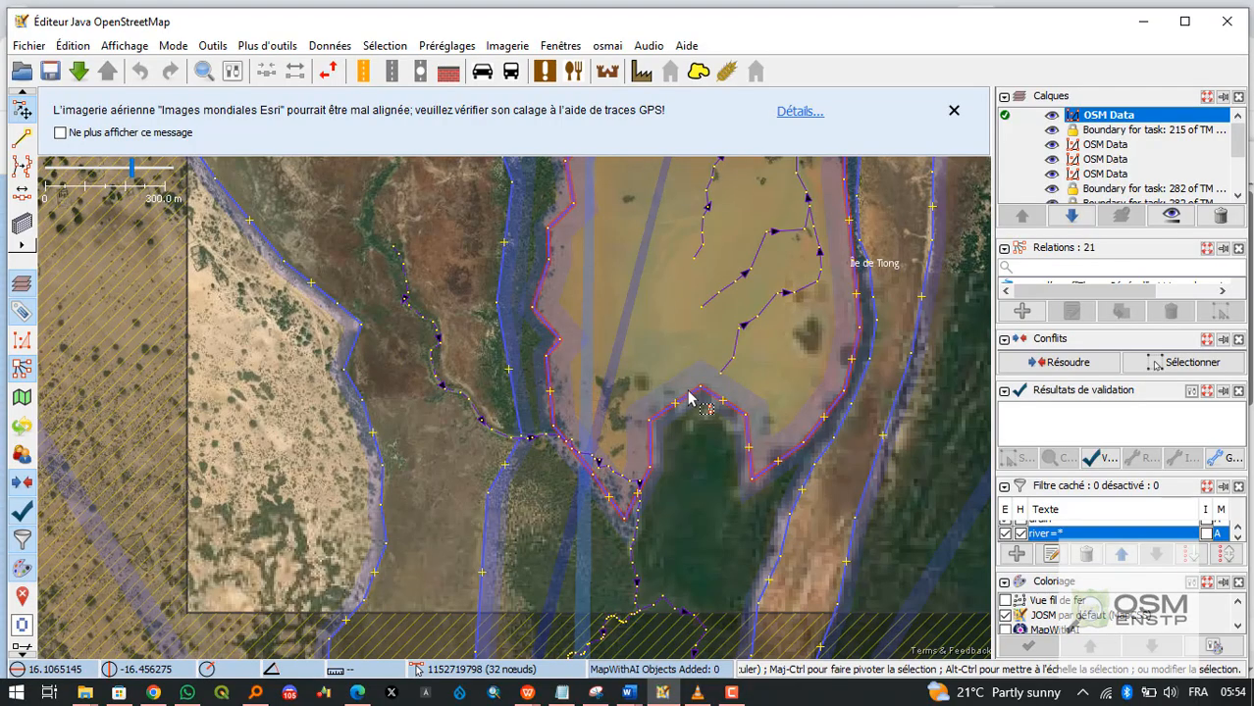
scroll(690, 400, "down", 1)
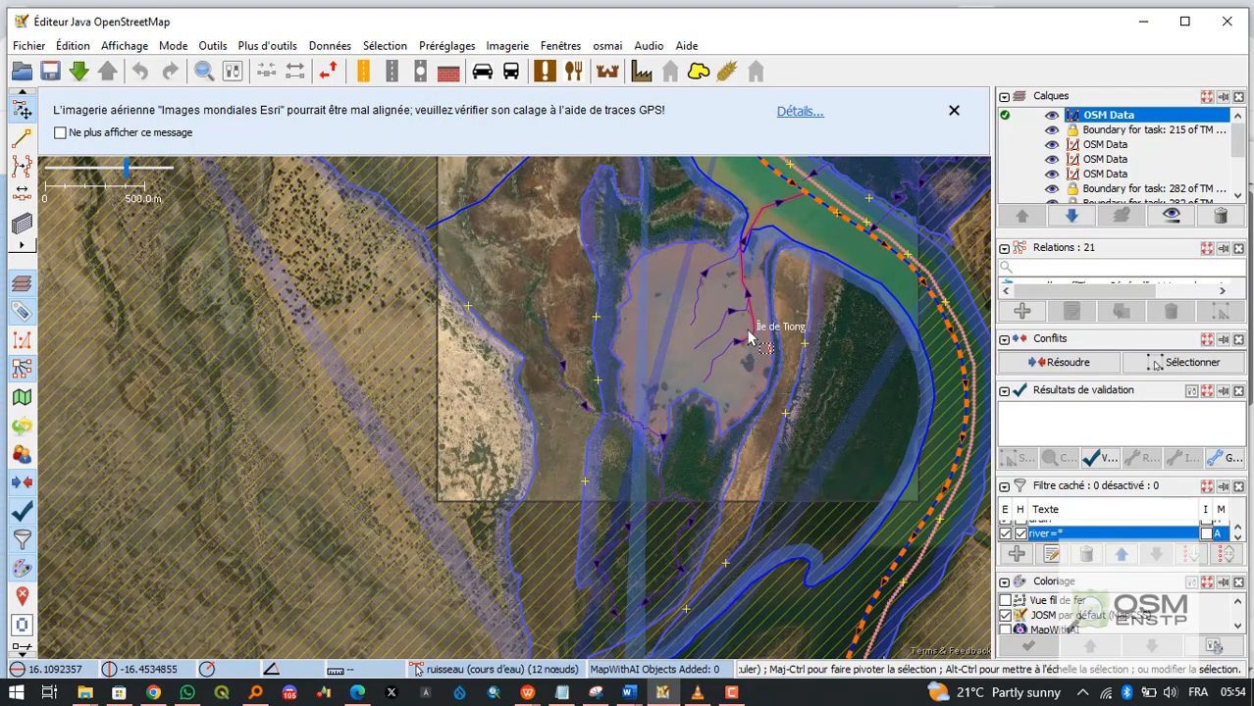
scroll(749, 336, "up", 1)
left_click(801, 338)
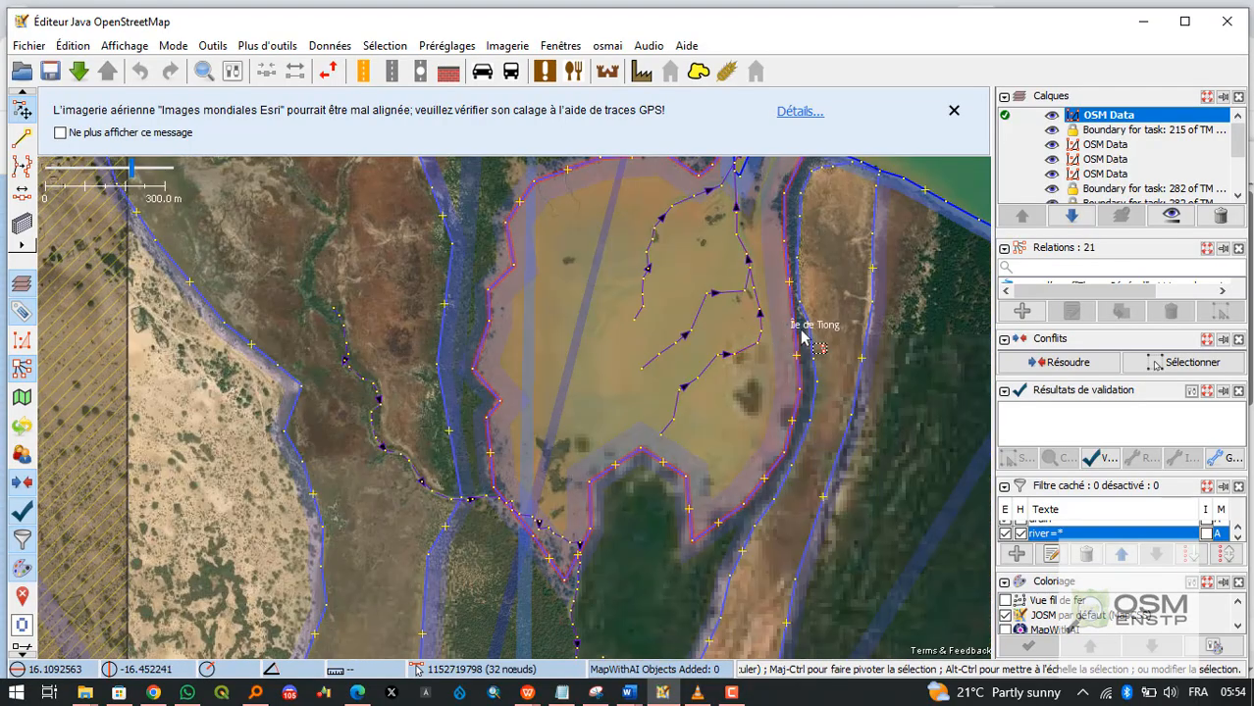
left_click_drag(801, 338, 335, 477)
left_click_drag(537, 442, 490, 383)
left_click_drag(434, 487, 492, 373)
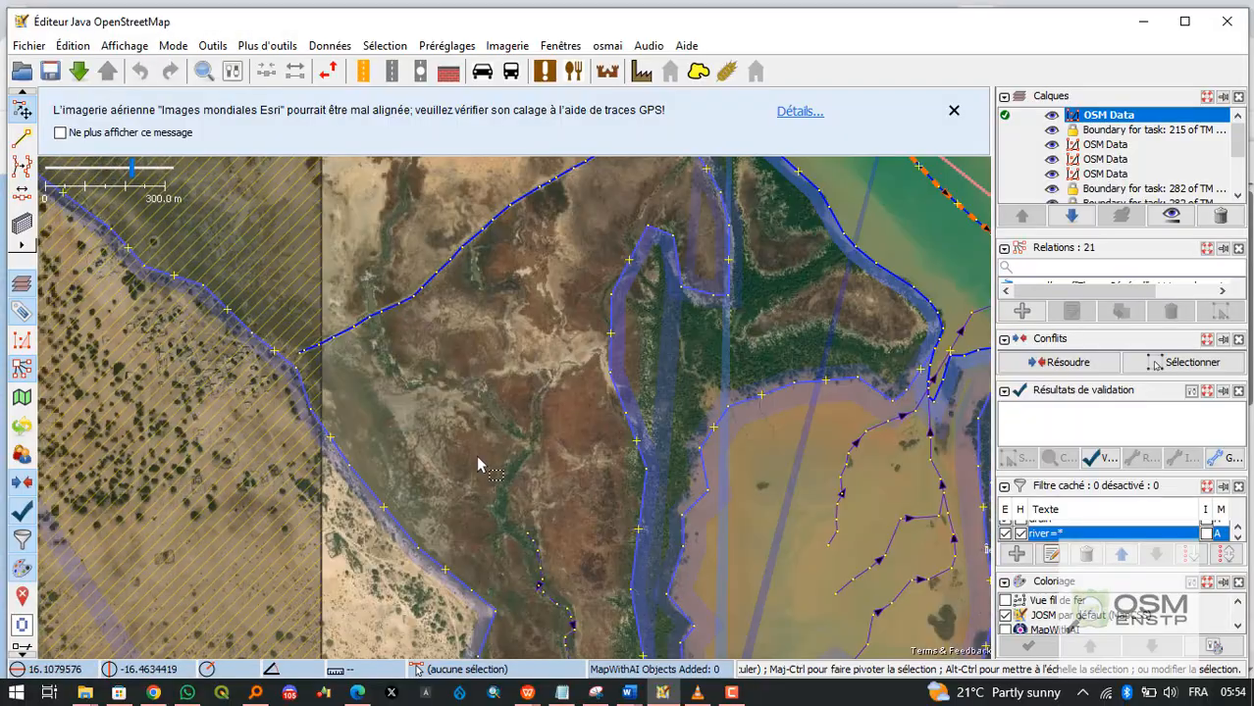
mouse_move(478, 465)
left_mouse_down()
mouse_move(416, 348)
mouse_move(447, 268)
mouse_move(379, 416)
left_mouse_up()
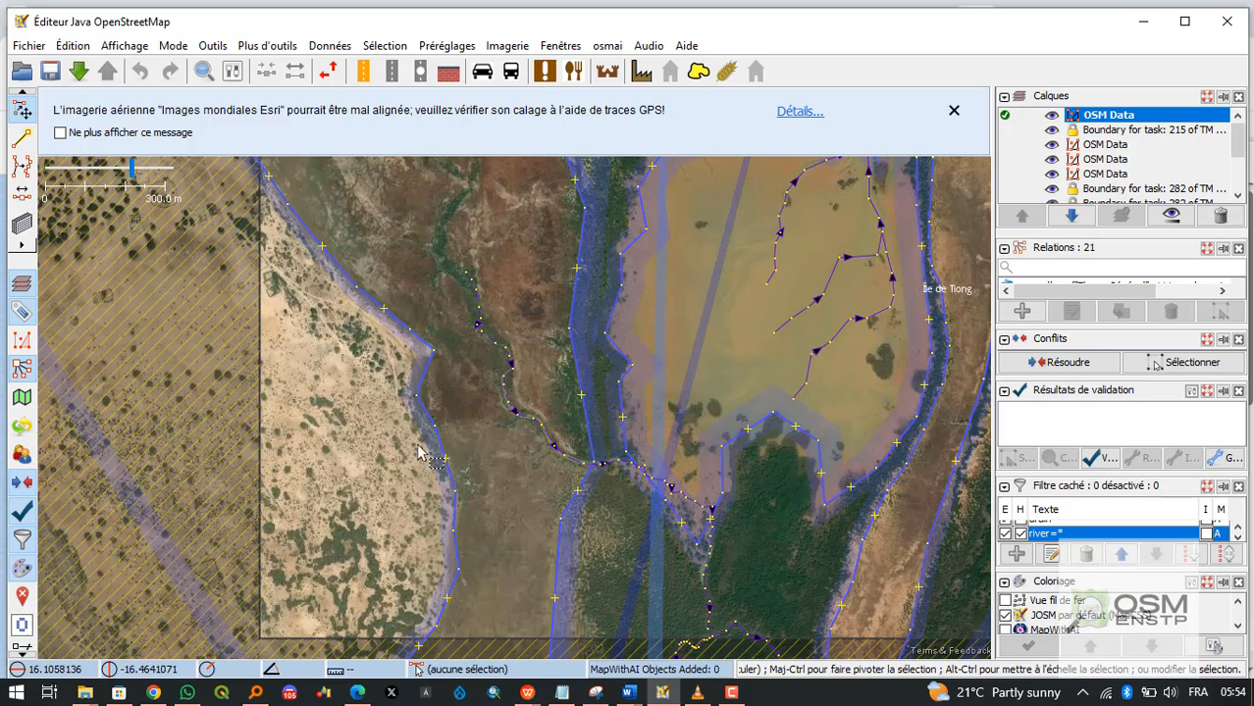
Inspect the stream west of Île de Tiong from its upper end to where it reaches the large water area.
scroll(397, 439, "up", 2)
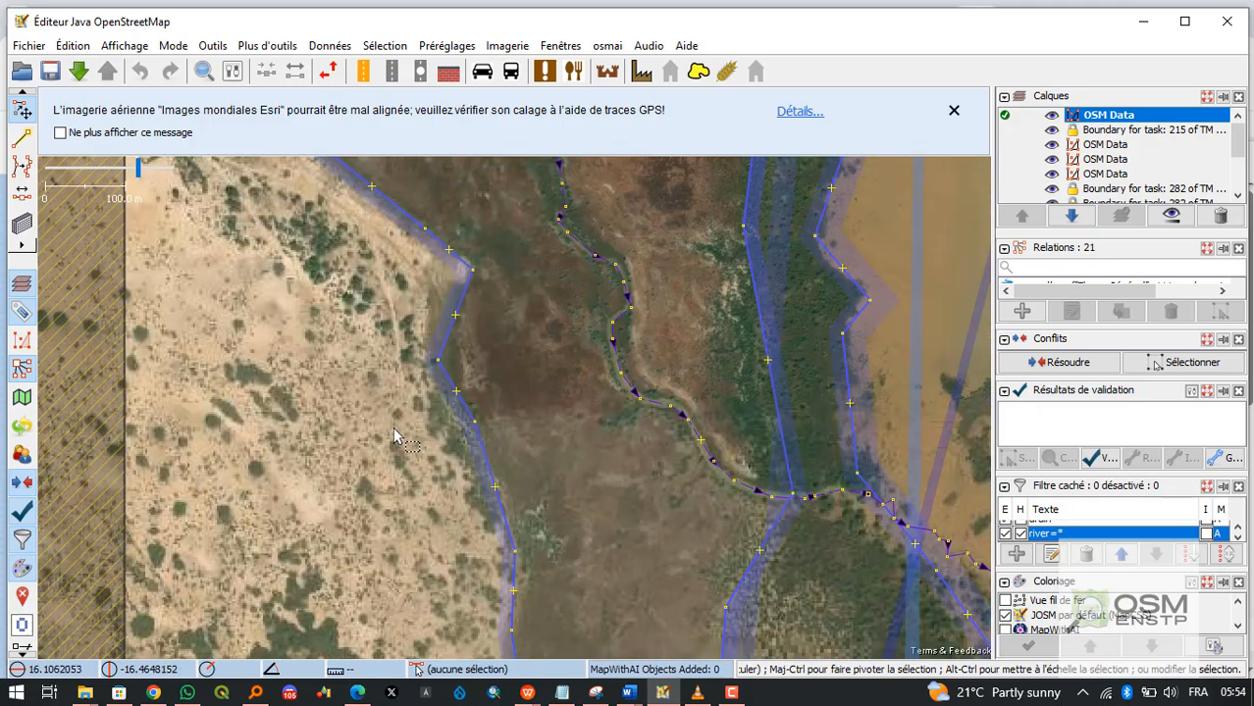
scroll(393, 435, "down", 3)
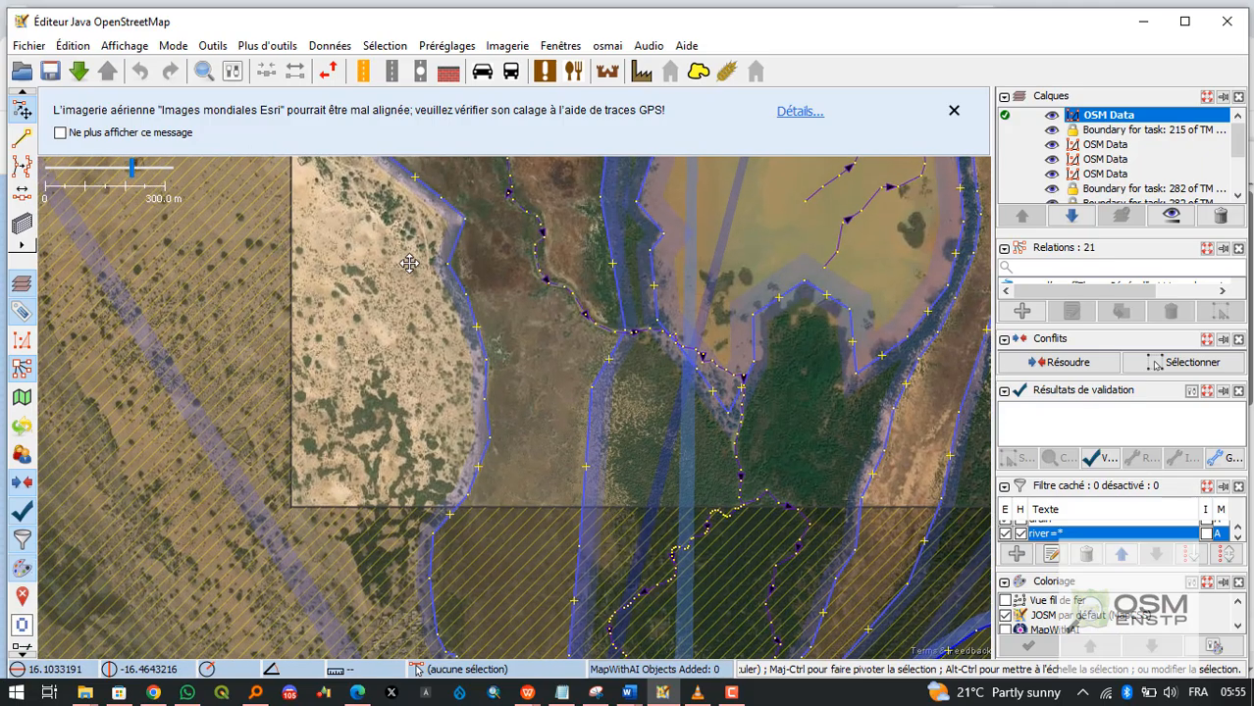
scroll(481, 490, "up", 4)
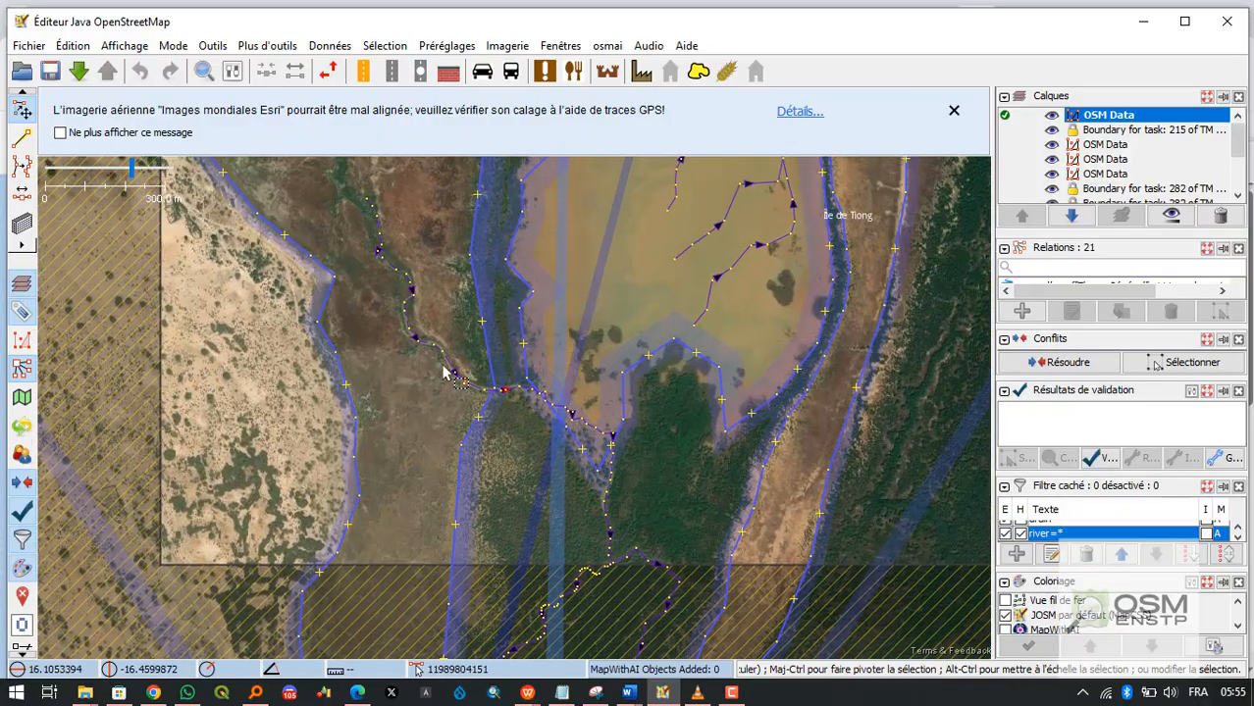
left_click(428, 355)
scroll(429, 355, "down", 4)
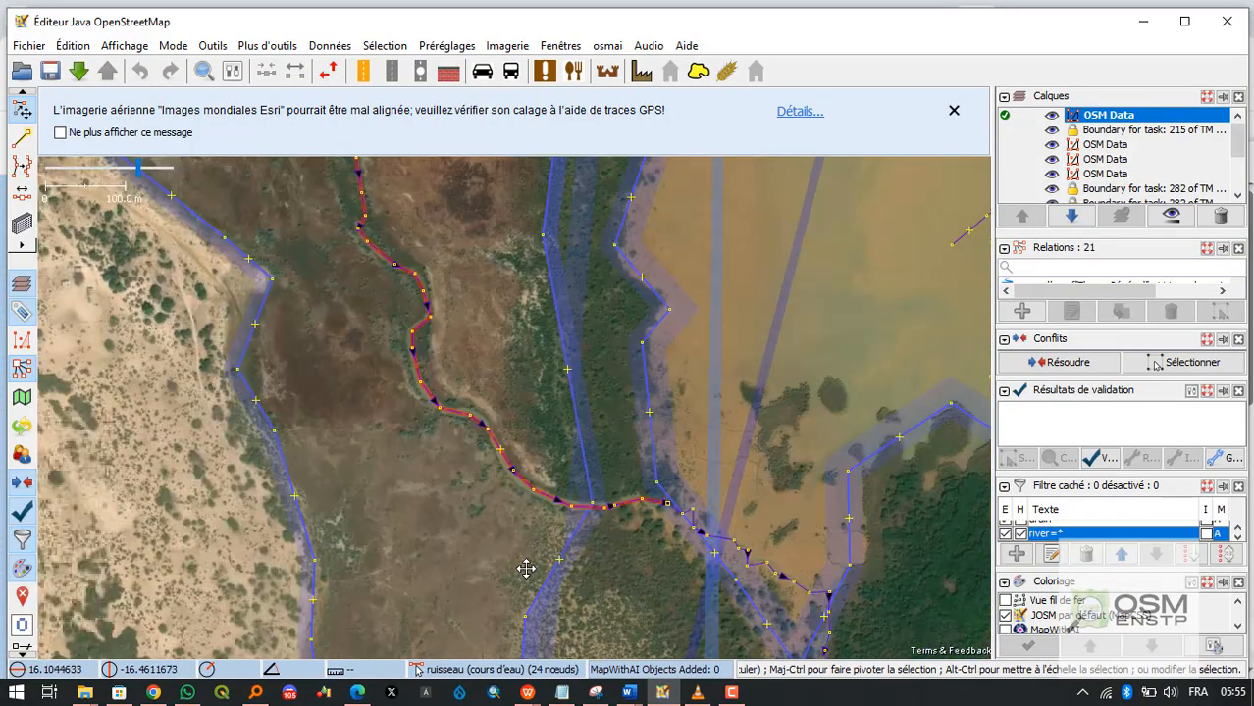
scroll(456, 363, "up", 3)
scroll(474, 445, "up", 2)
left_click(476, 479)
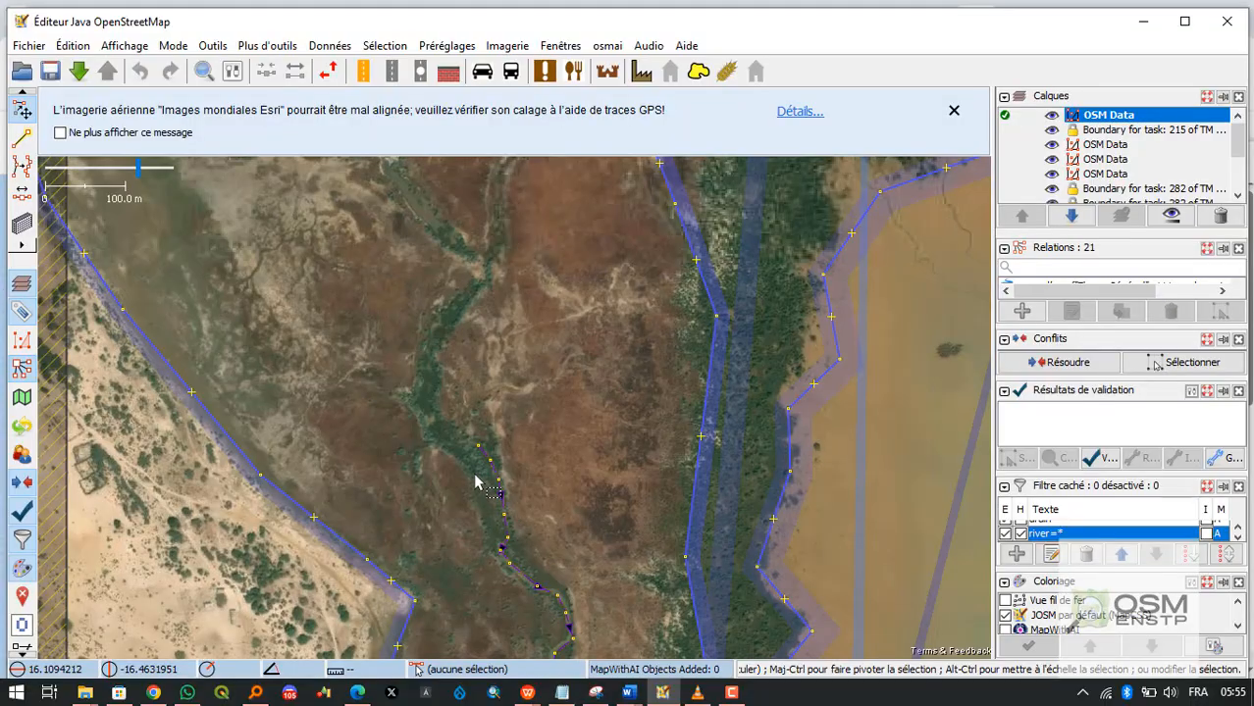
left_click_drag(503, 525, 489, 345)
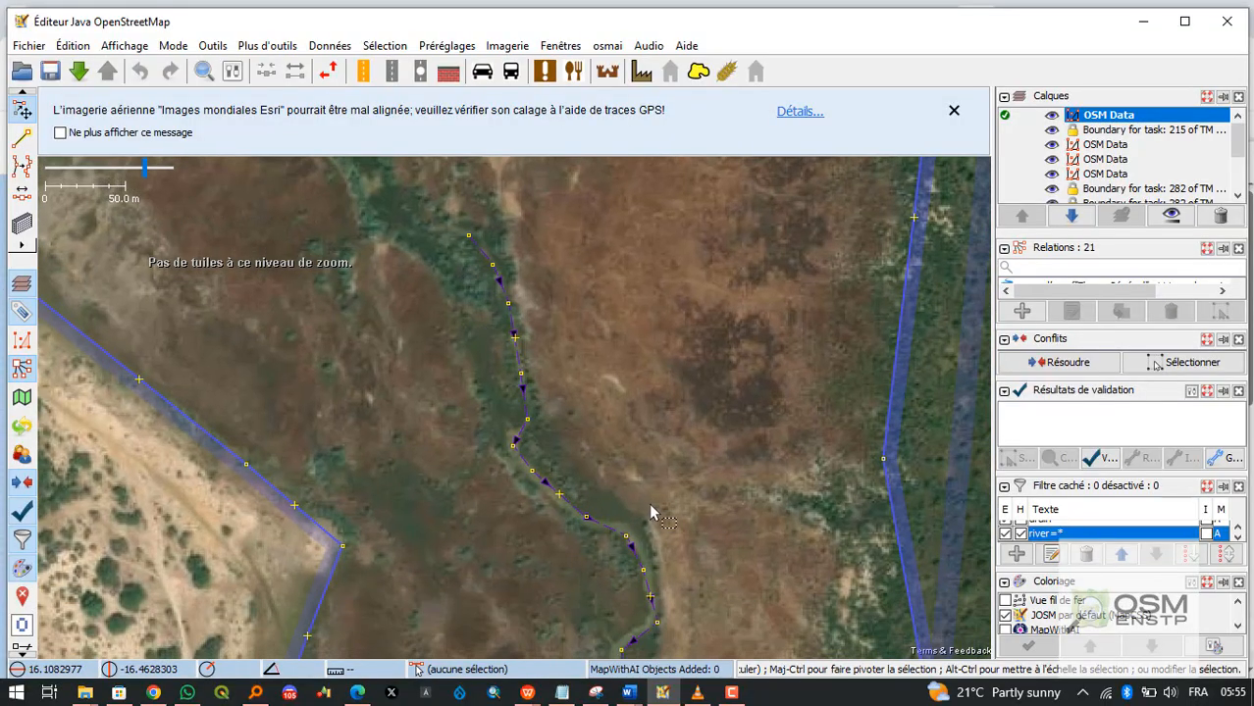
scroll(520, 333, "down", 3)
scroll(648, 471, "up", 2)
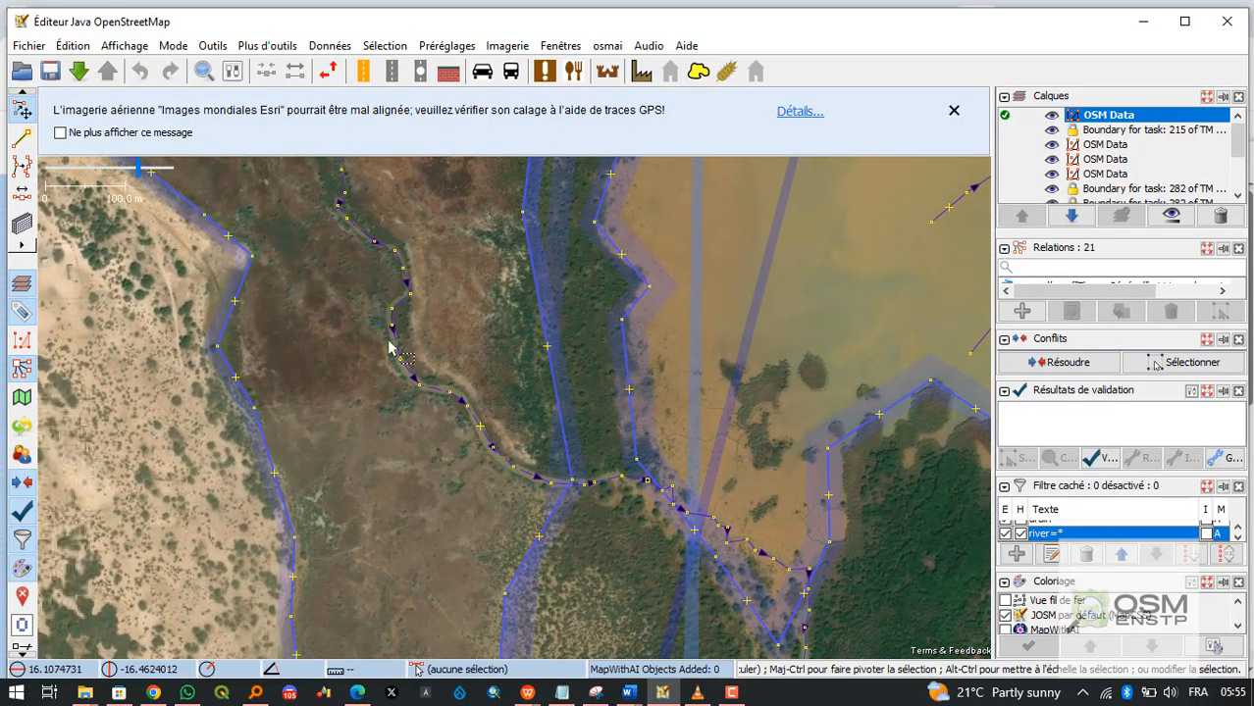
scroll(598, 442, "down", 3)
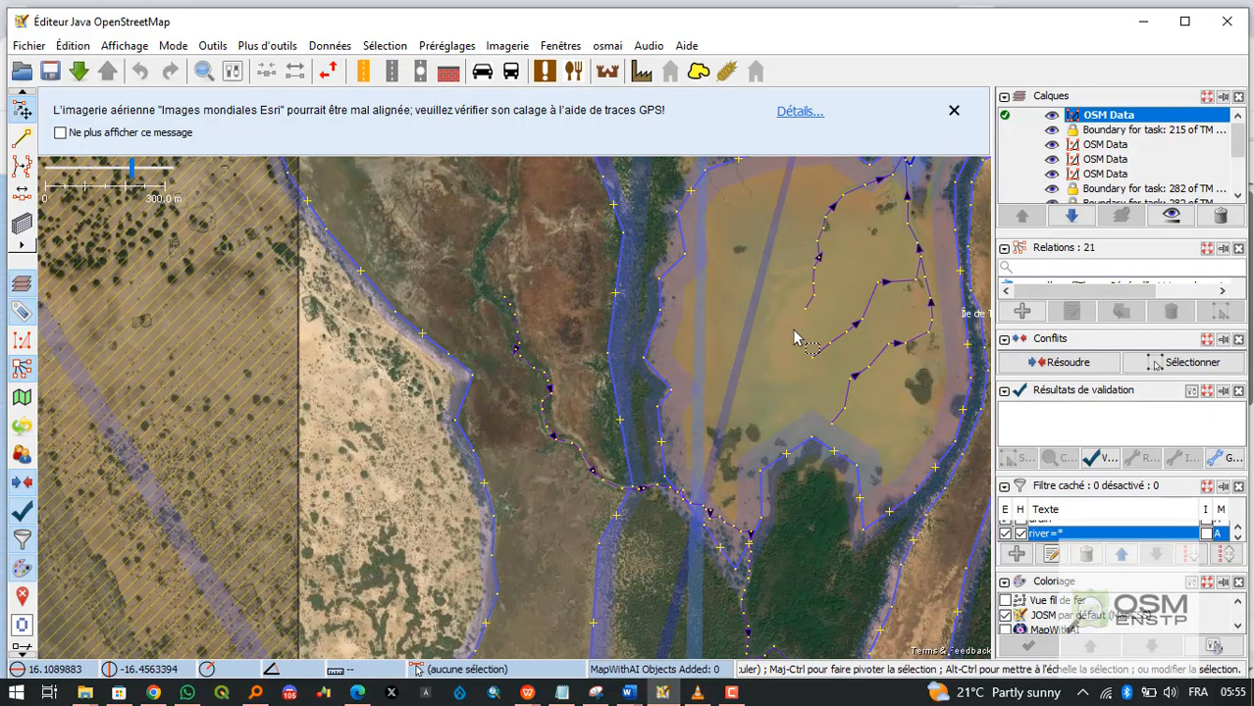
Review the short streams drawn inside the large water area at Île de Tiong and the banks around it.
left_click_drag(800, 338, 476, 382)
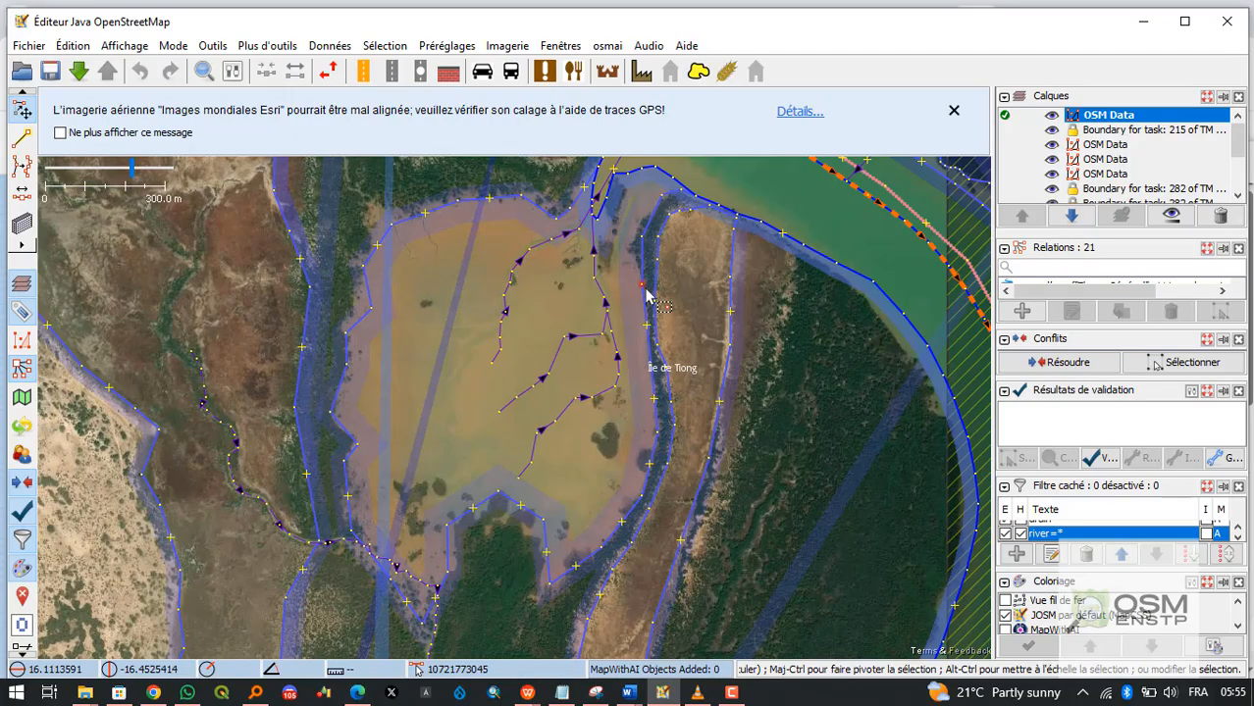
left_click(462, 372)
left_click_drag(462, 371, 697, 289)
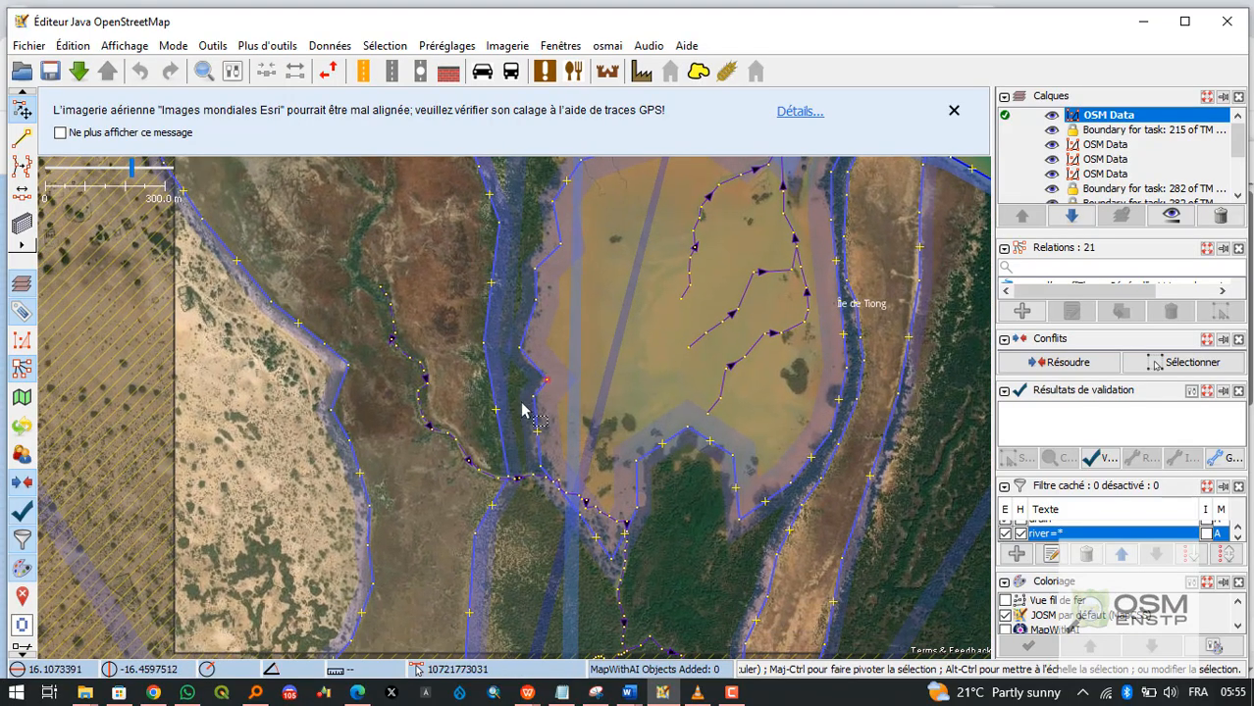
left_click_drag(643, 398, 559, 424)
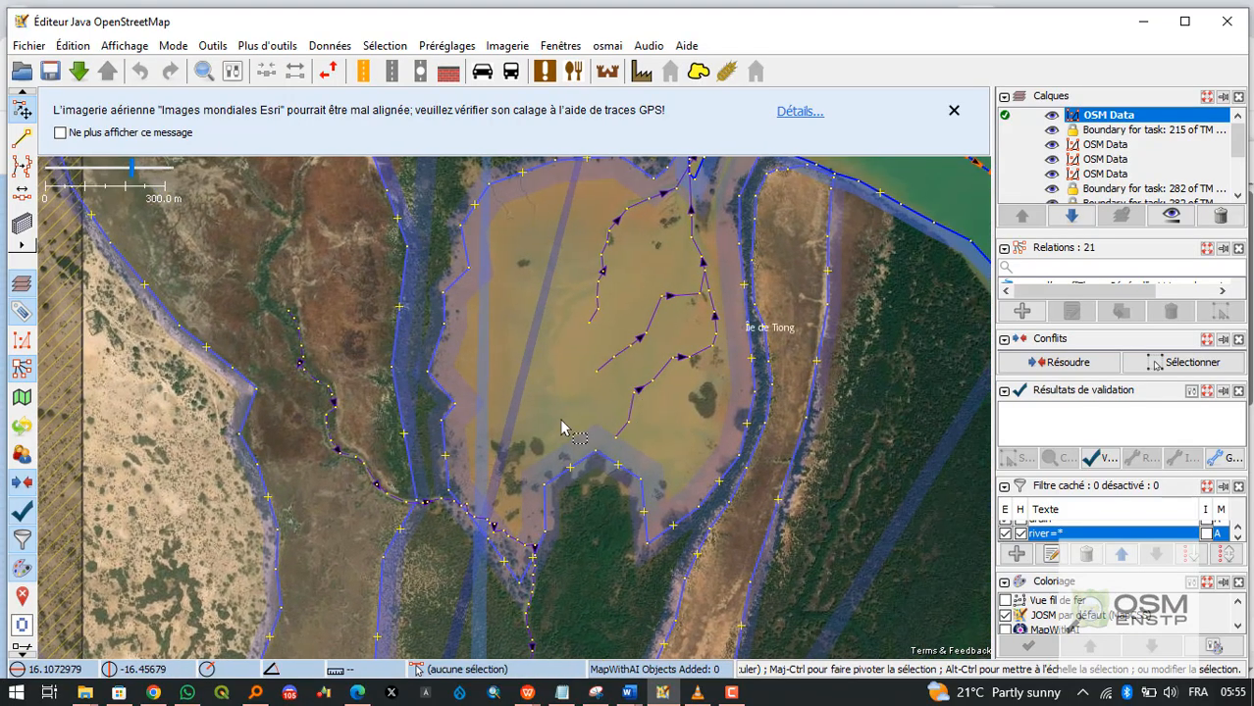
Check the alignment of the western stream's bends and the nearby water boundary against the imagery at close range.
left_click(301, 314)
left_click(328, 387)
scroll(328, 387, "up", 4)
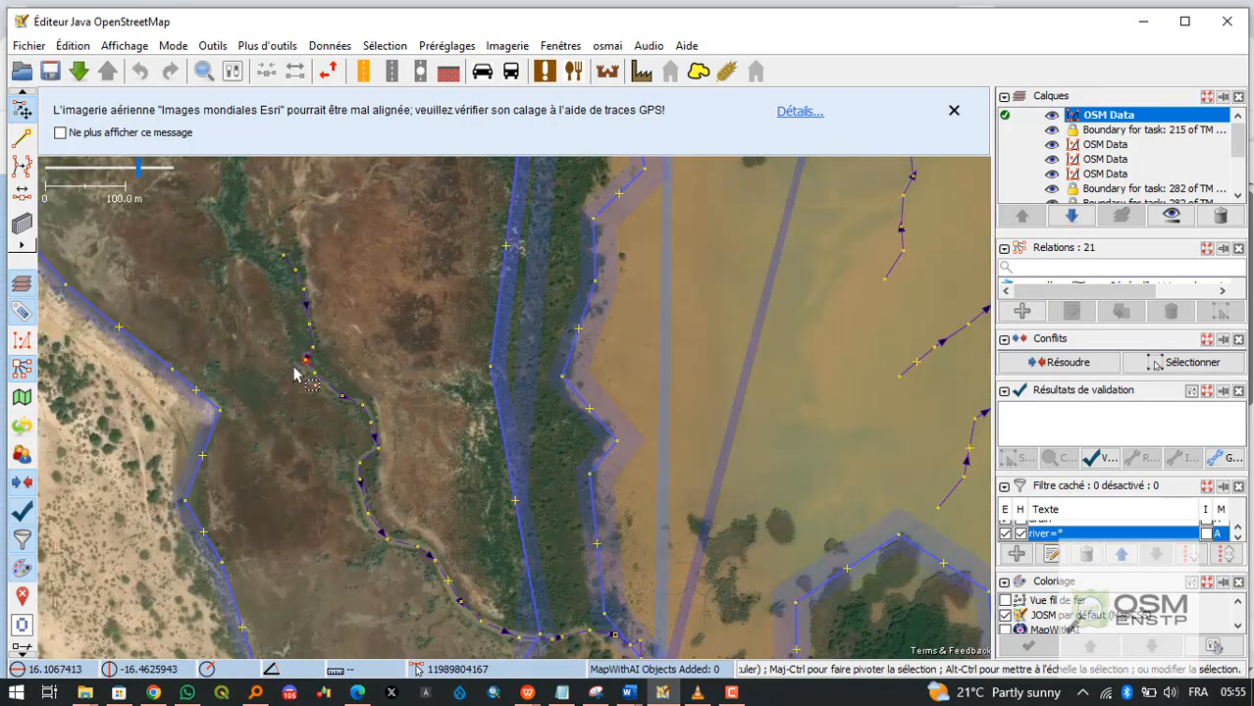
left_click(498, 482)
scroll(467, 478, "up", 2)
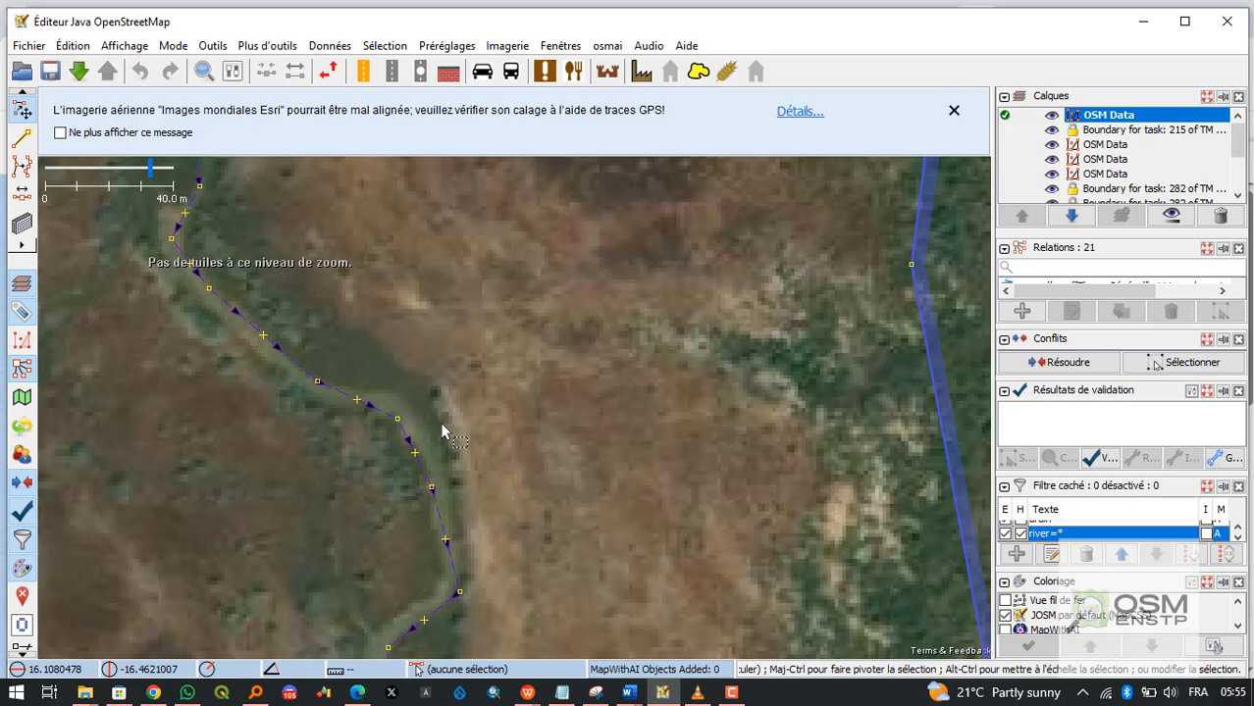
scroll(441, 432, "down", 1)
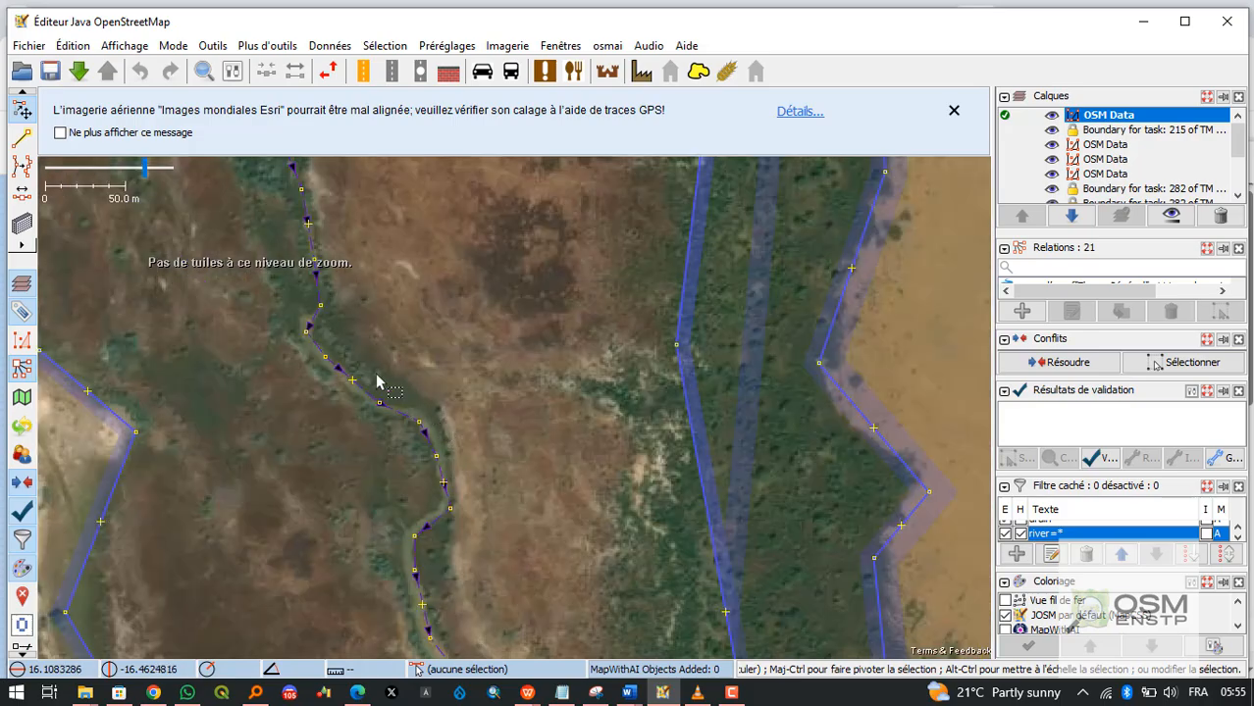
scroll(408, 435, "up", 1)
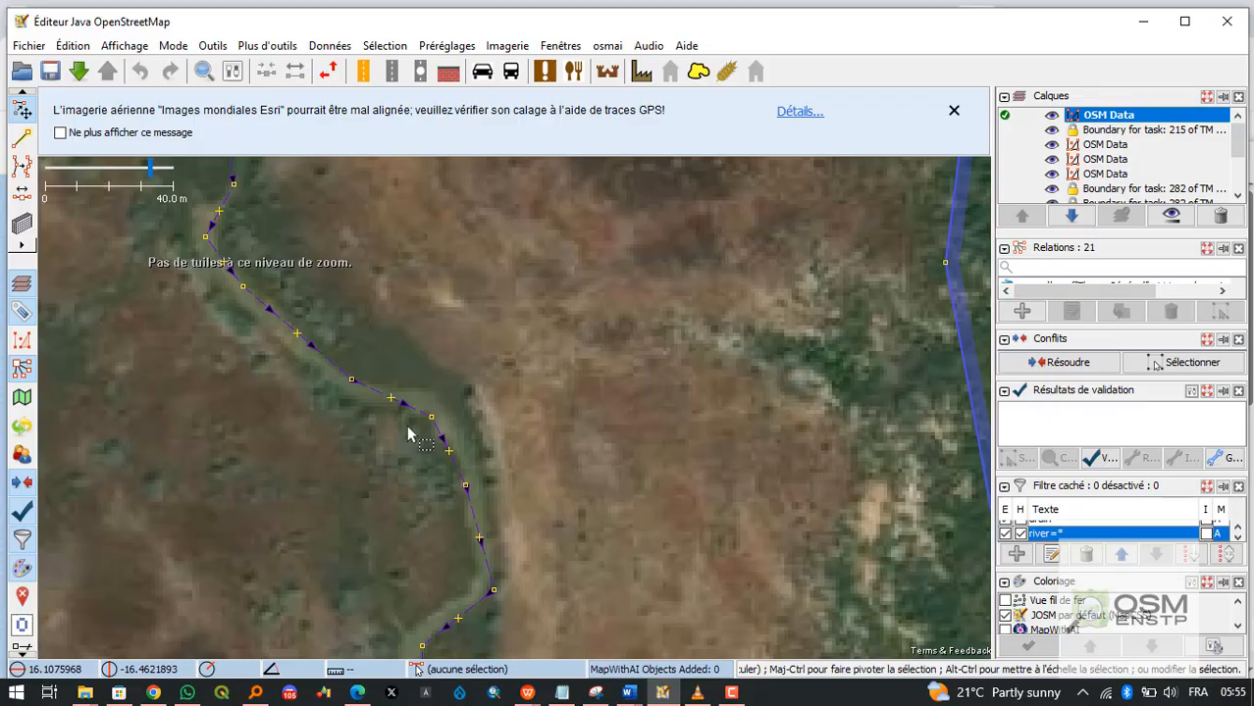
scroll(411, 429, "down", 3)
scroll(411, 429, "up", 2)
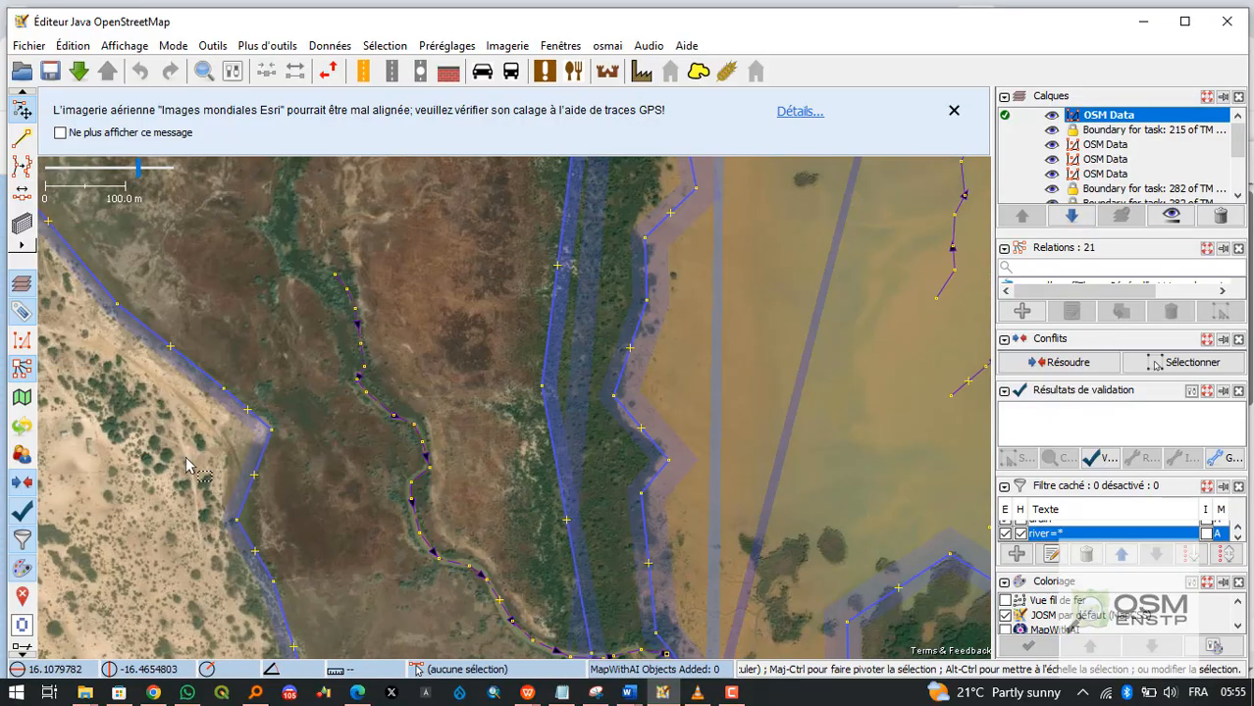
scroll(469, 361, "up", 1)
scroll(318, 371, "up", 1)
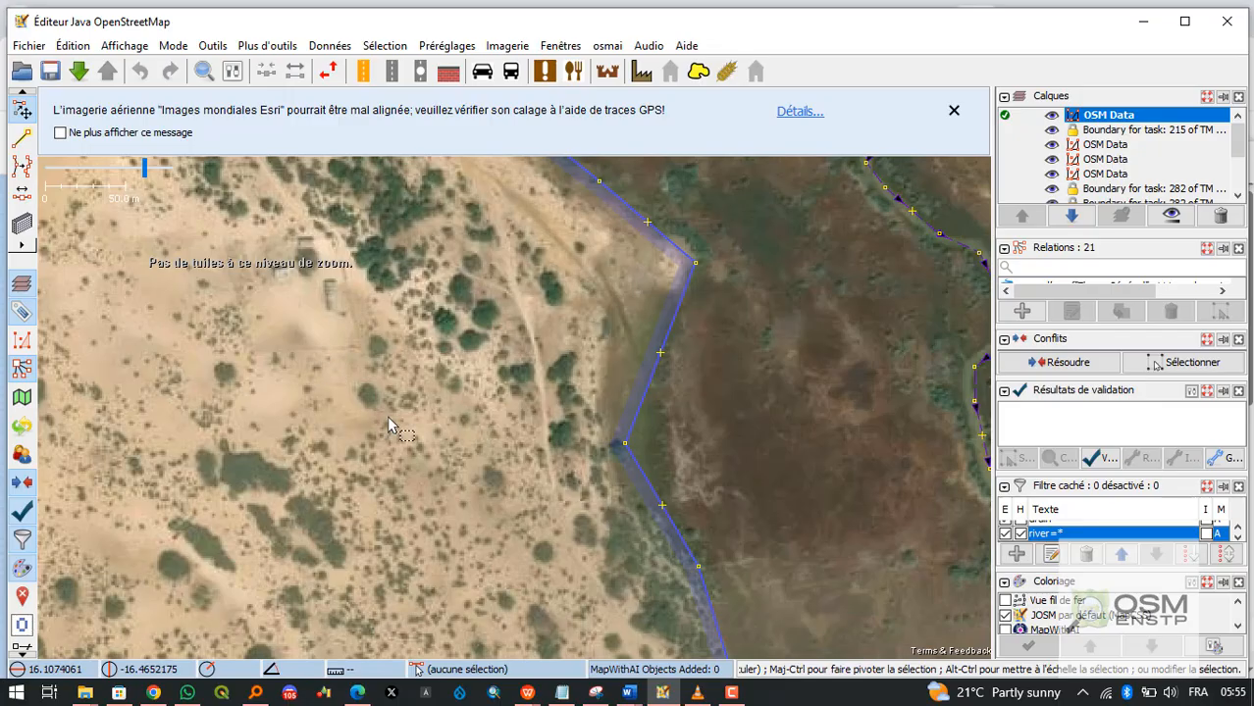
Follow the stream west of Île de Tiong southeastward past the water-area boundaries, comparing its line with the satellite imagery.
left_click_drag(600, 282, 294, 283)
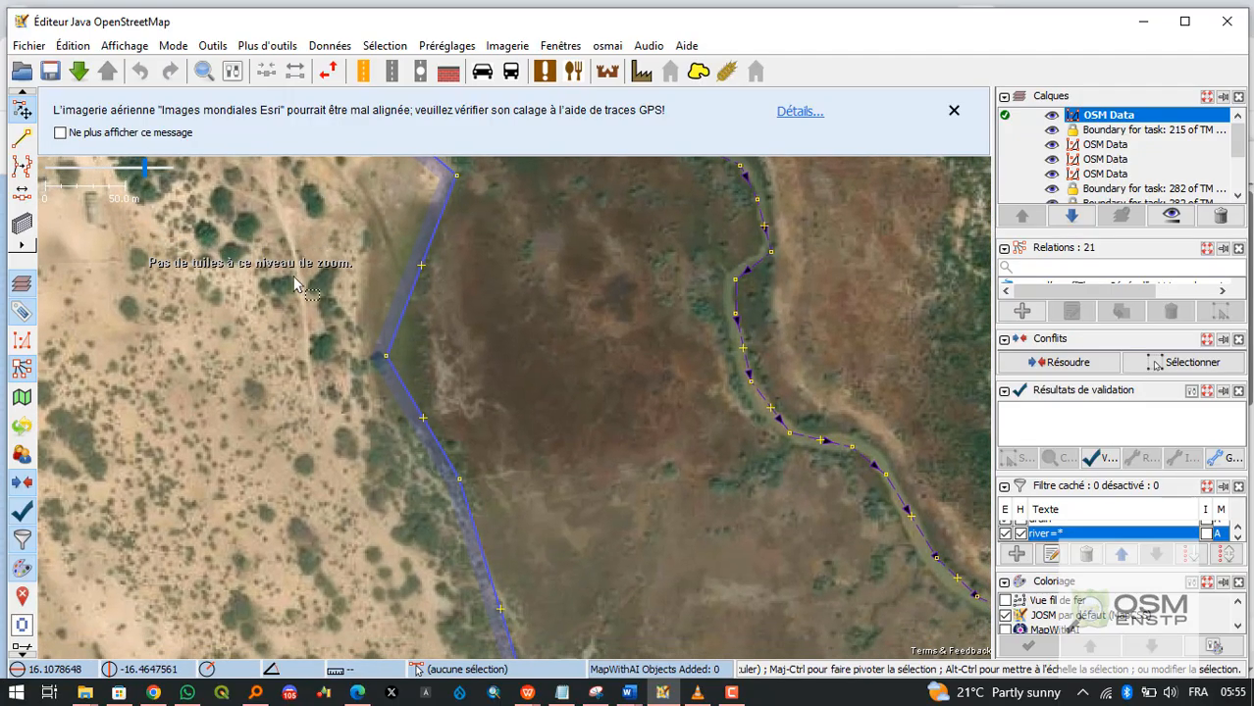
scroll(290, 283, "up", 1)
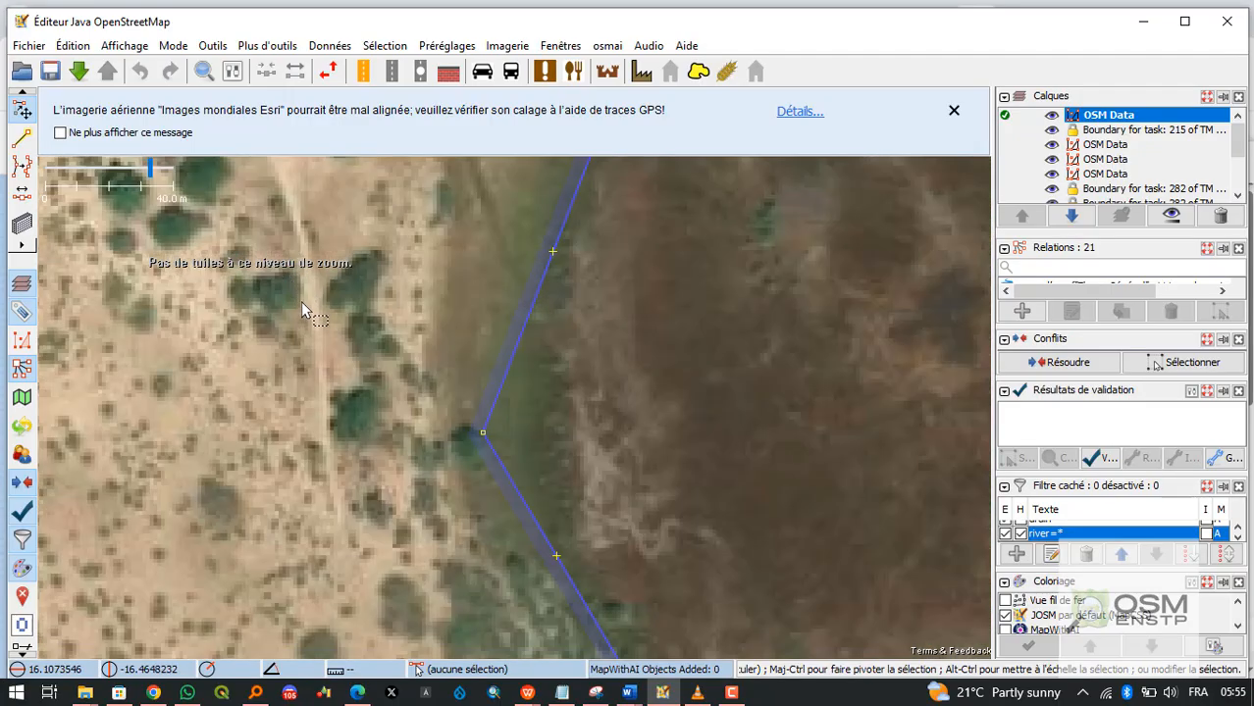
scroll(305, 301, "down", 1)
left_click_drag(681, 372, 363, 284)
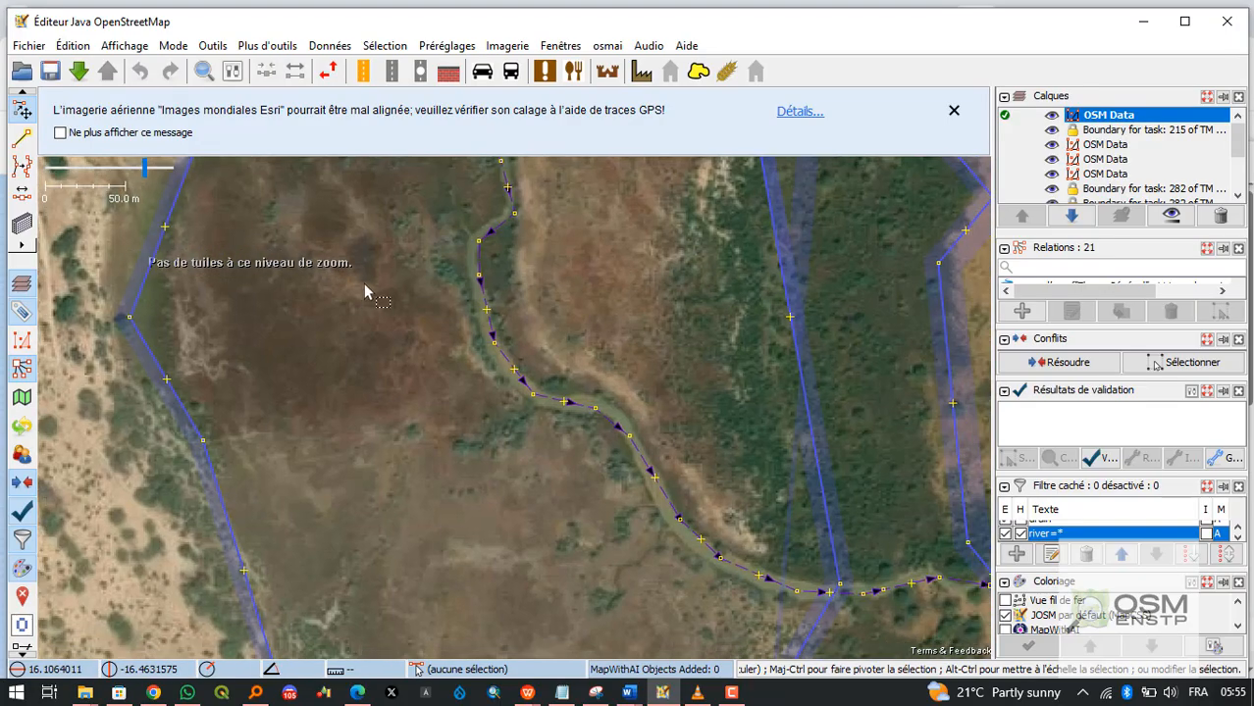
left_click_drag(621, 456, 420, 243)
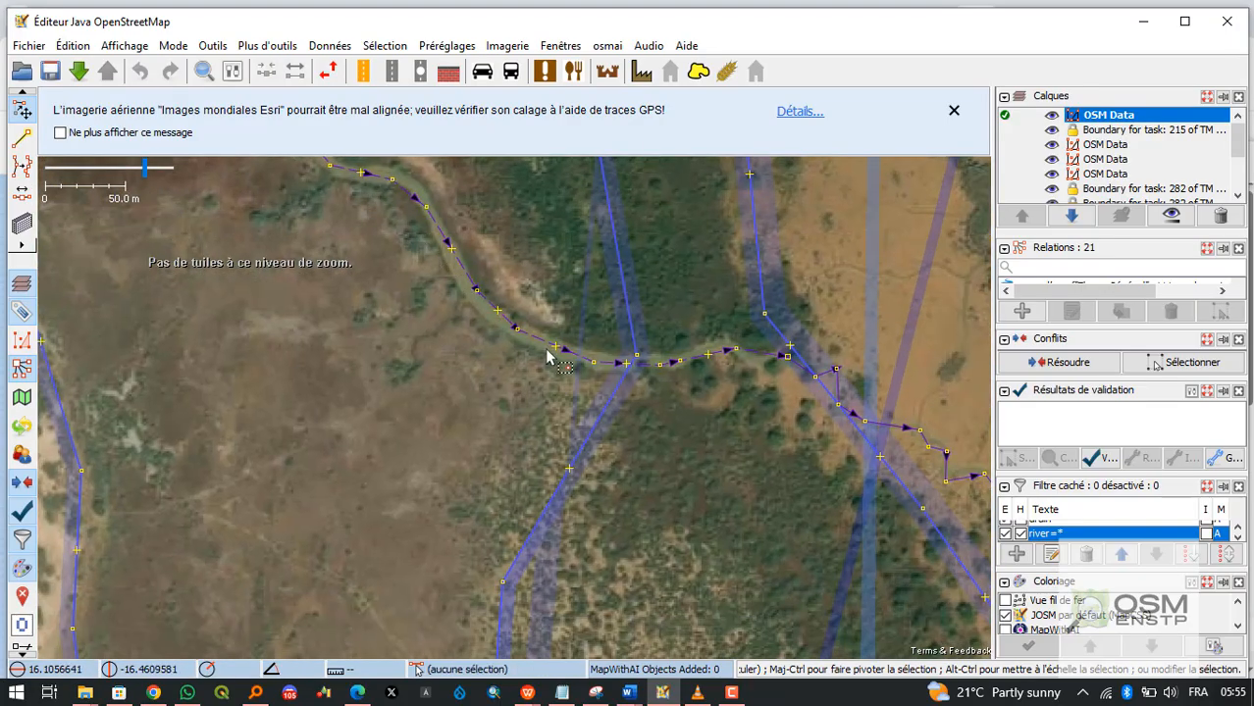
left_click_drag(777, 367, 644, 328)
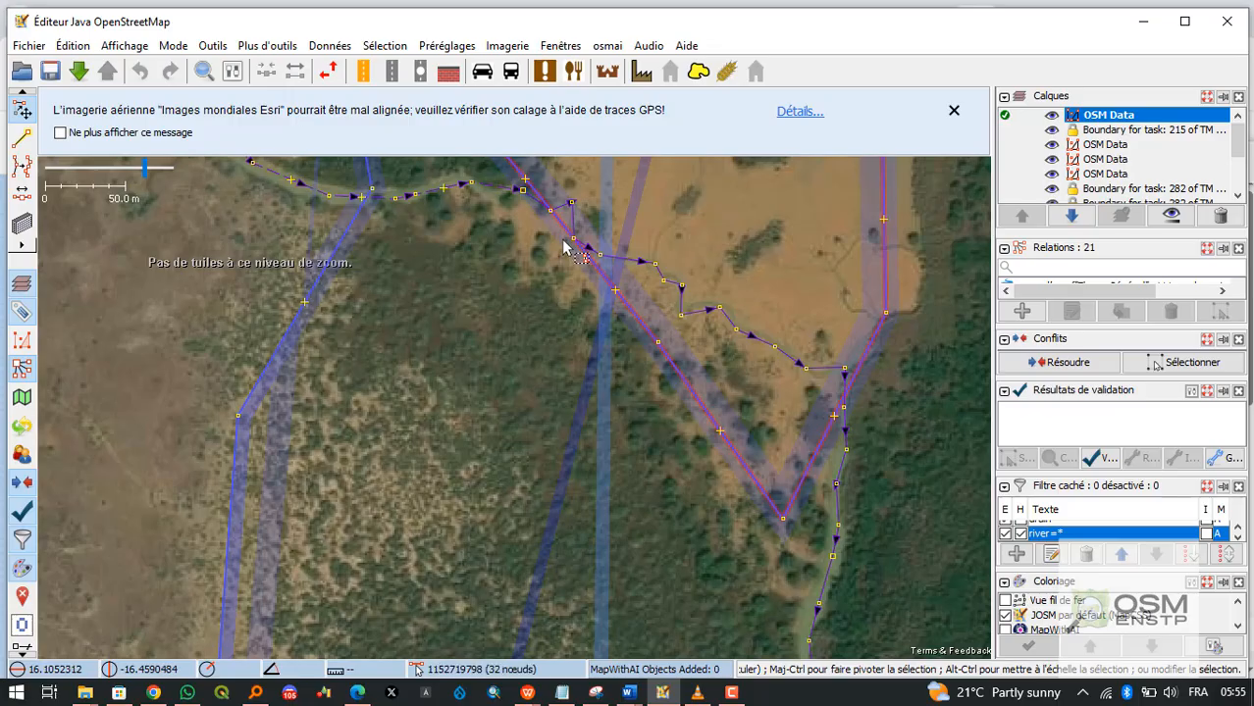
left_click_drag(702, 409, 476, 338)
left_click_drag(692, 488, 665, 285)
Examine where the stream crosses the southern task boundary and the channels between it and the Sénégal River.
scroll(666, 285, "down", 1)
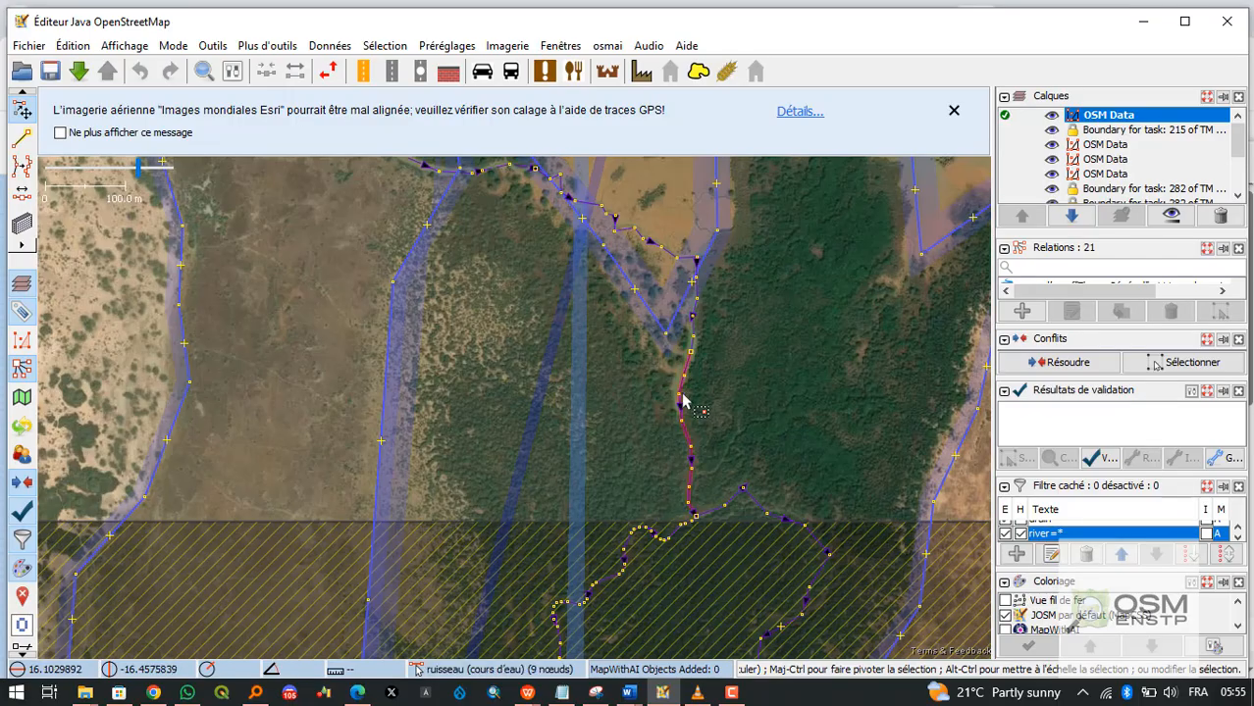
scroll(693, 392, "up", 1)
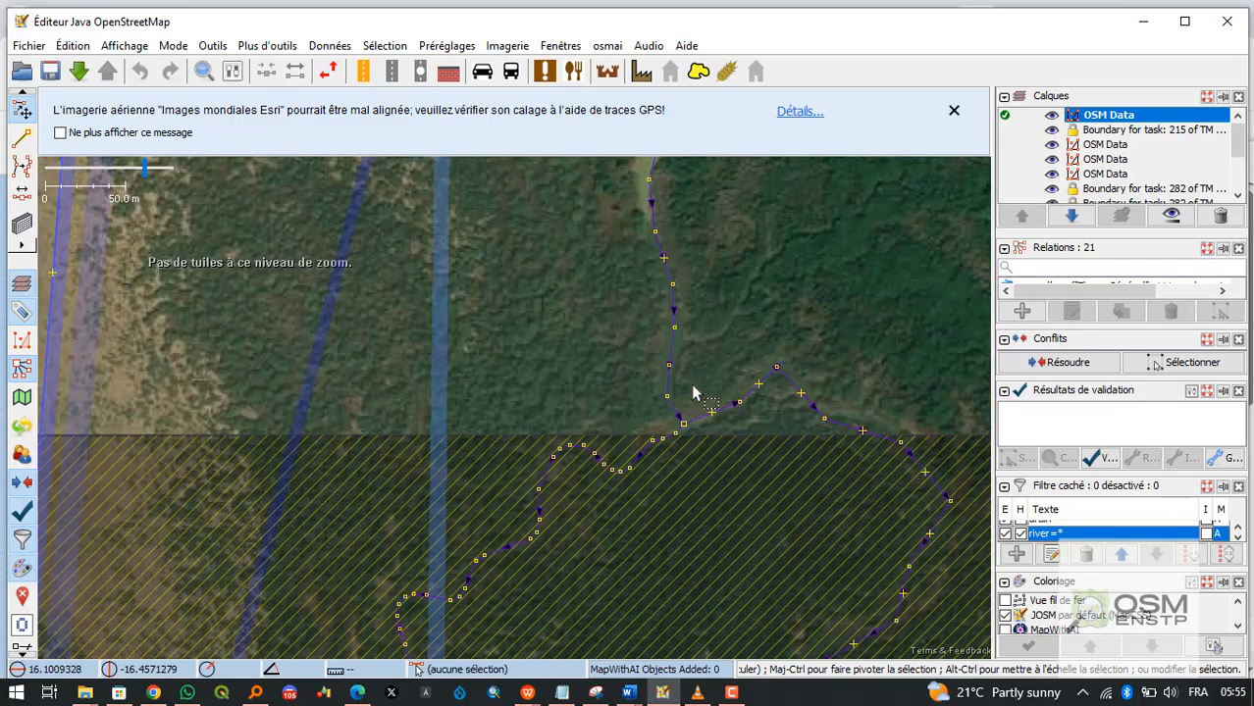
left_click_drag(694, 392, 699, 479)
scroll(698, 479, "down", 1)
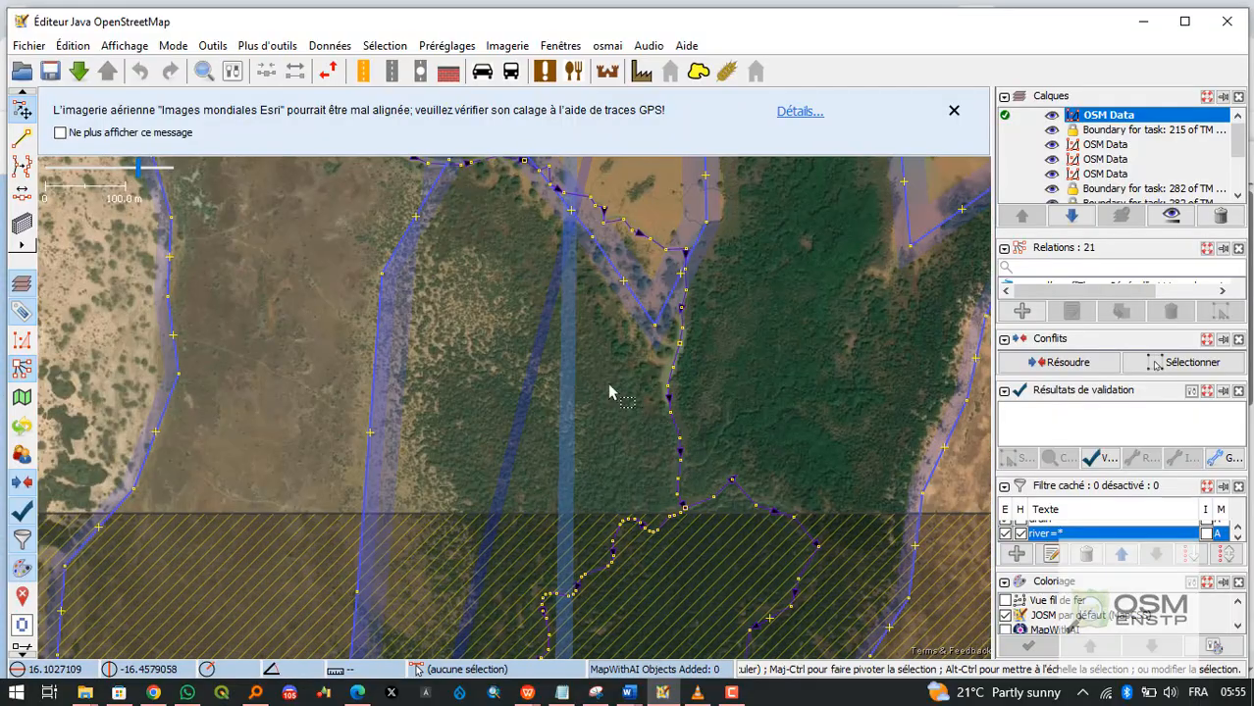
scroll(692, 452, "down", 1)
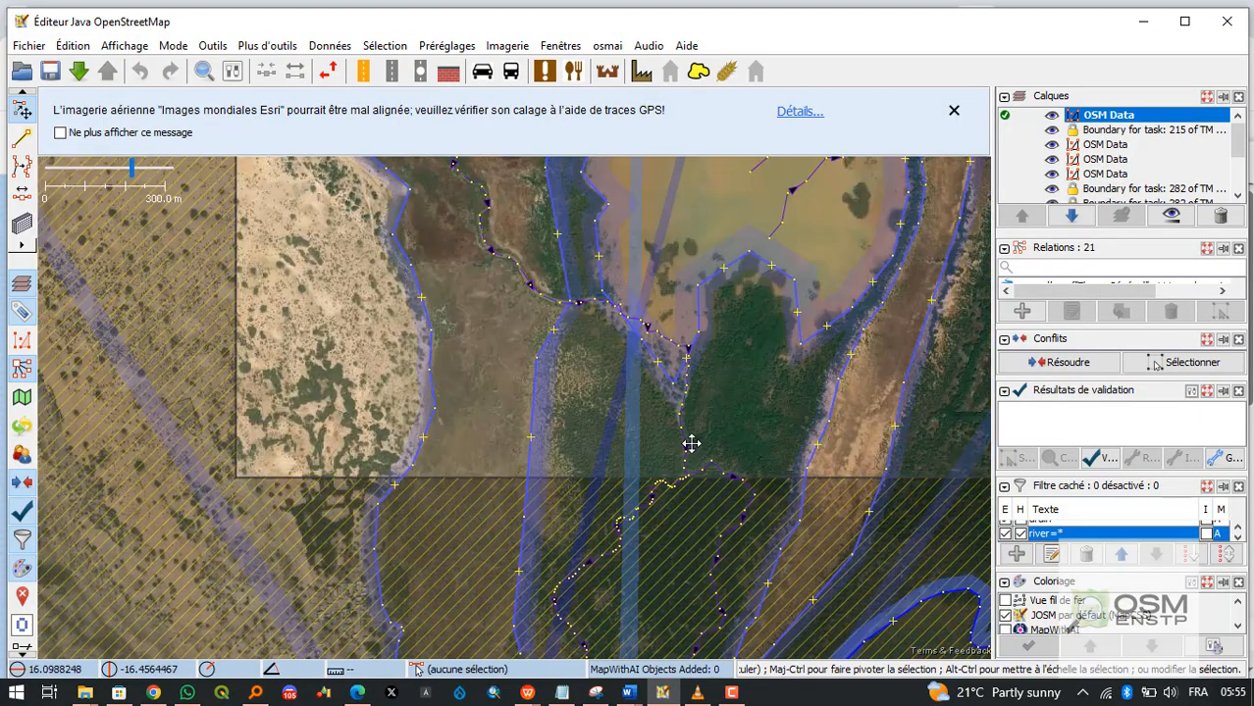
scroll(456, 392, "down", 1)
scroll(655, 495, "up", 1)
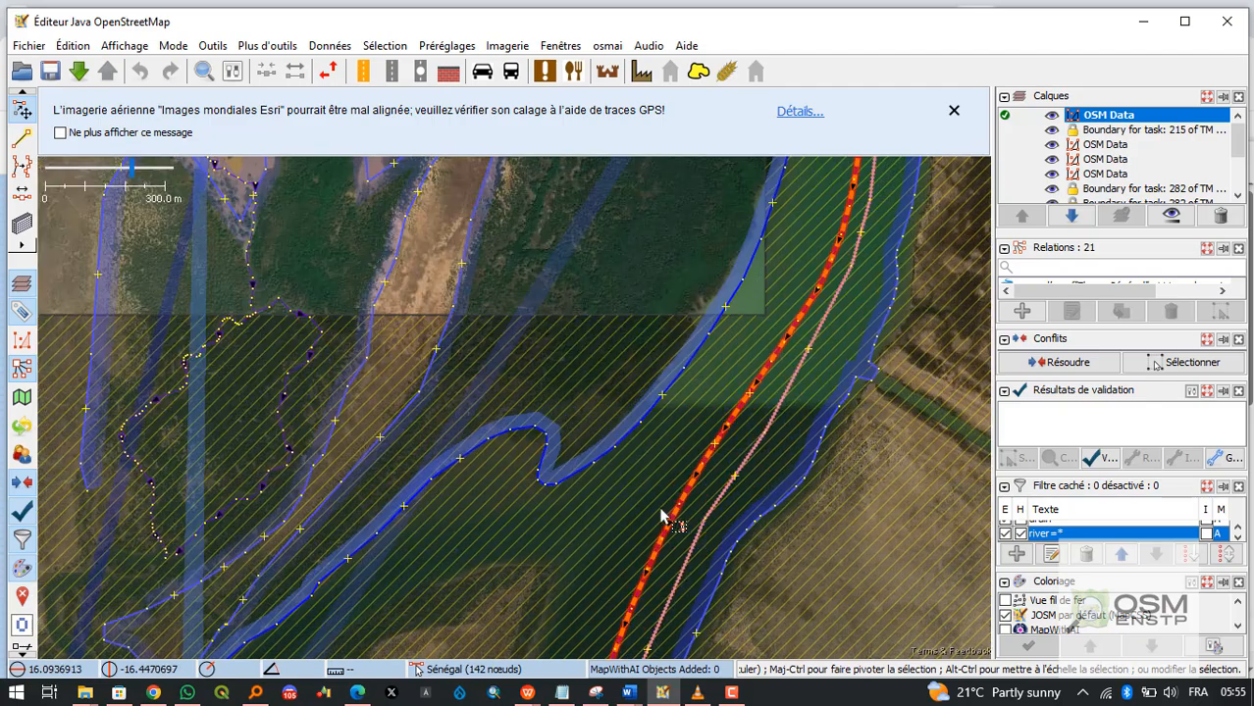
Select the Sénégal way along the river and enlarge the attribute list to read its tags.
left_click(694, 492)
scroll(693, 486, "down", 1)
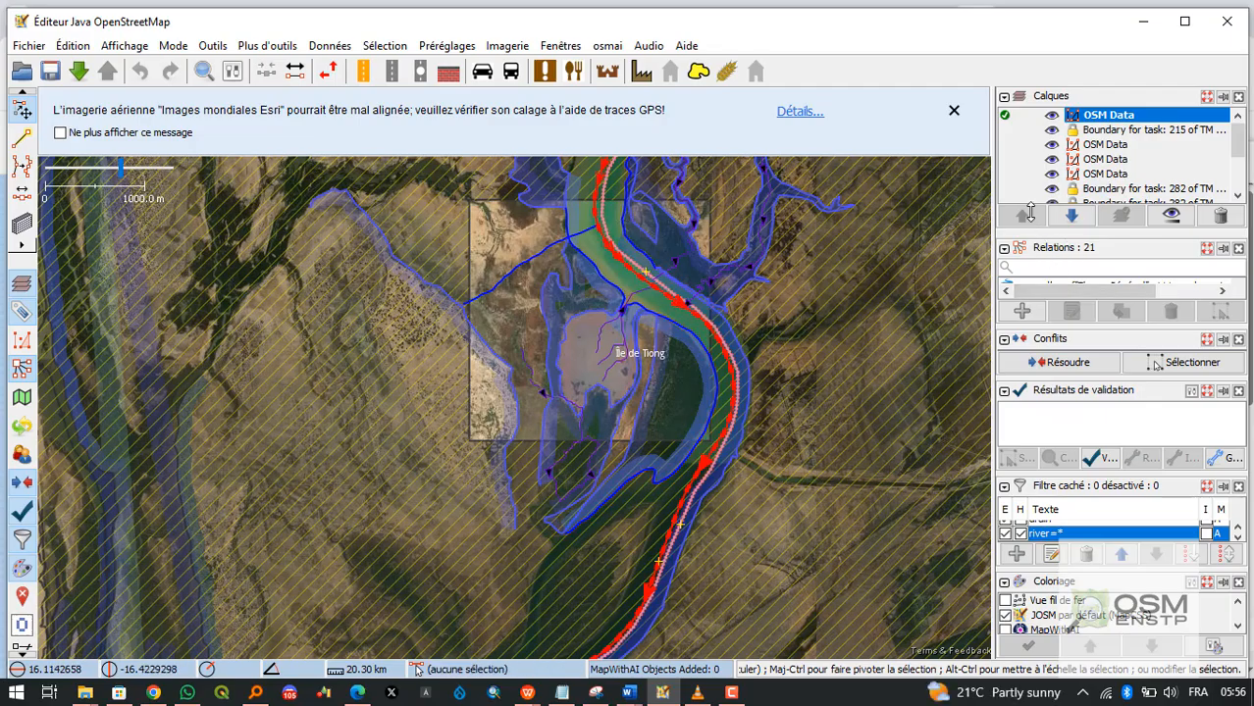
left_click_drag(1029, 212, 1020, 168)
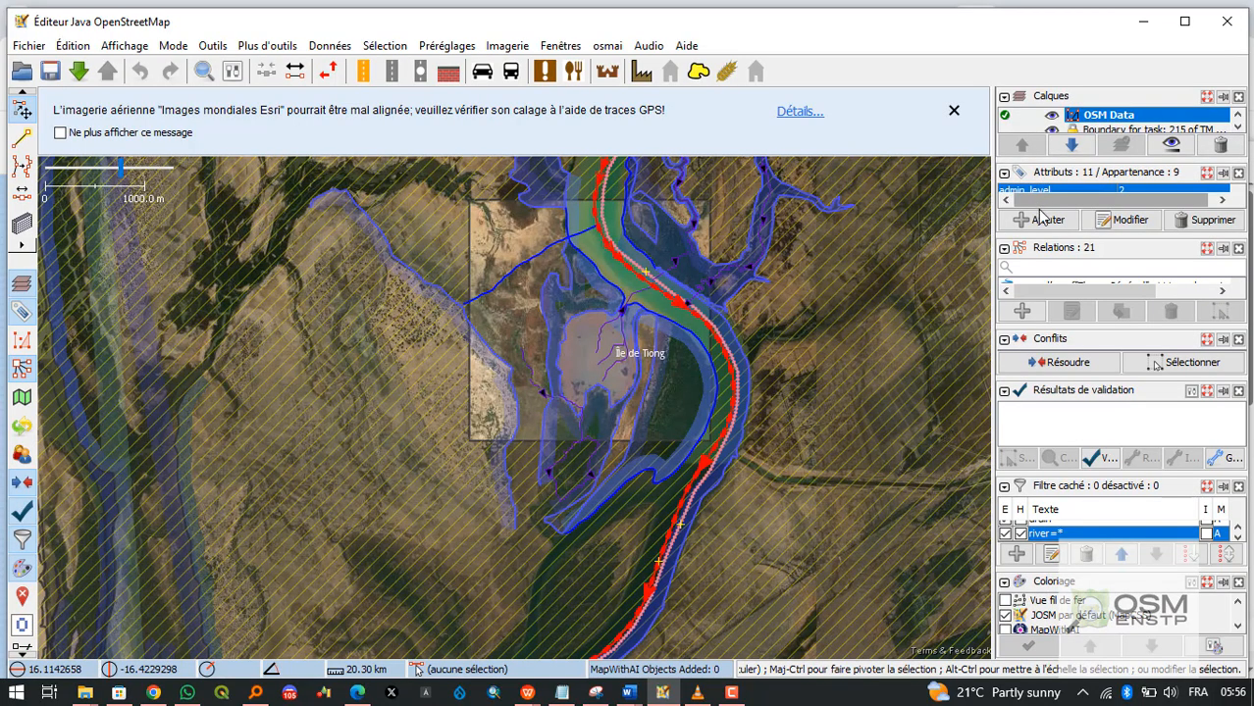
left_click_drag(1043, 241, 1042, 316)
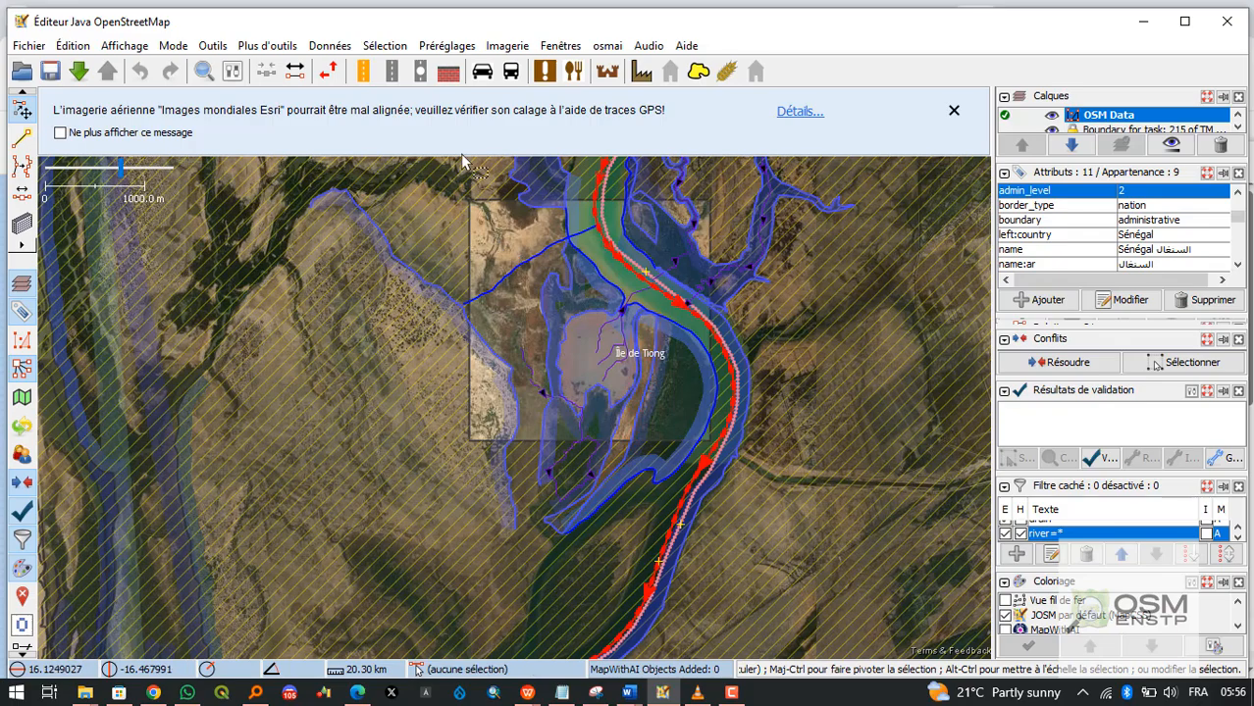
Add OpenTopoMap as a background layer and view it beneath the mapped waterways around Île de Tiong.
left_click(558, 363)
left_click(516, 437)
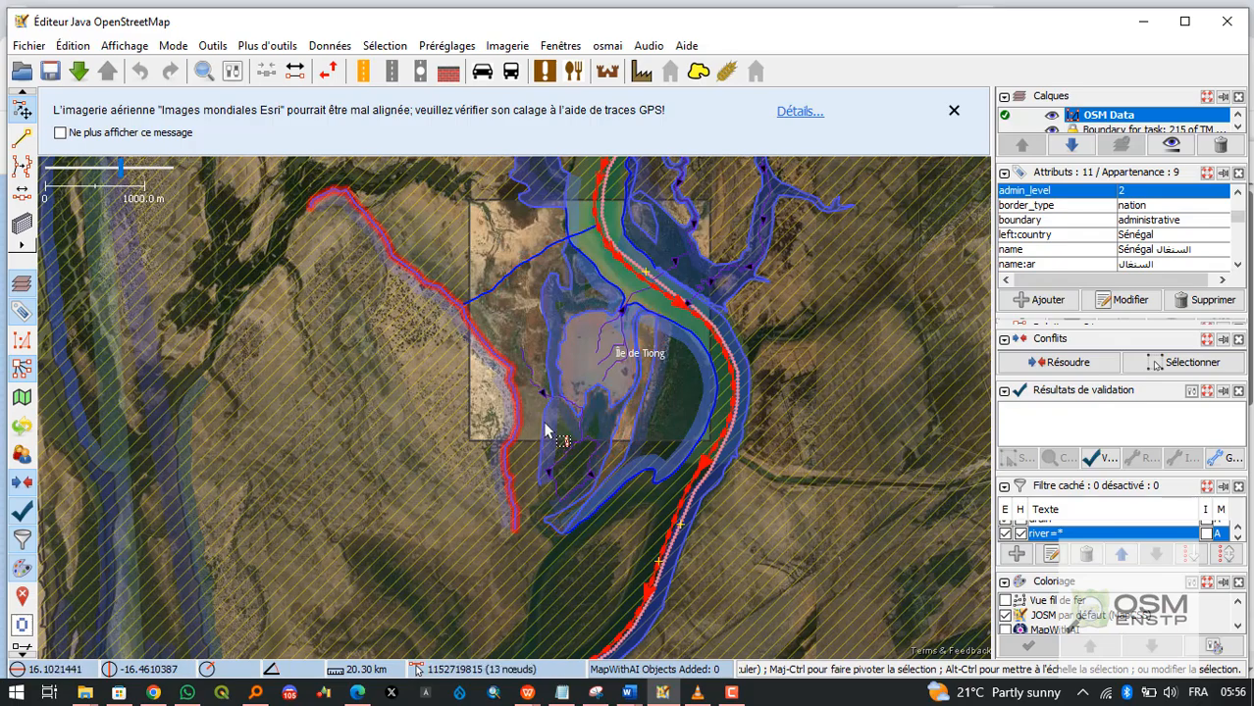
left_click(507, 45)
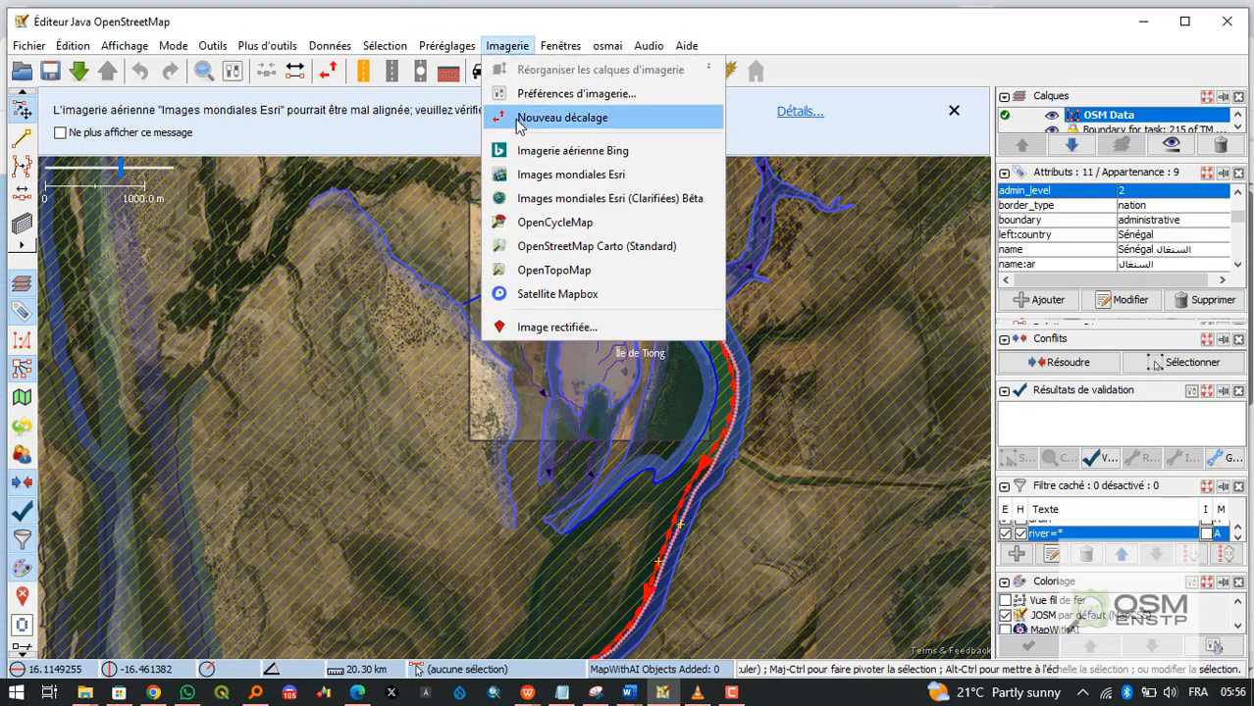
left_click(555, 271)
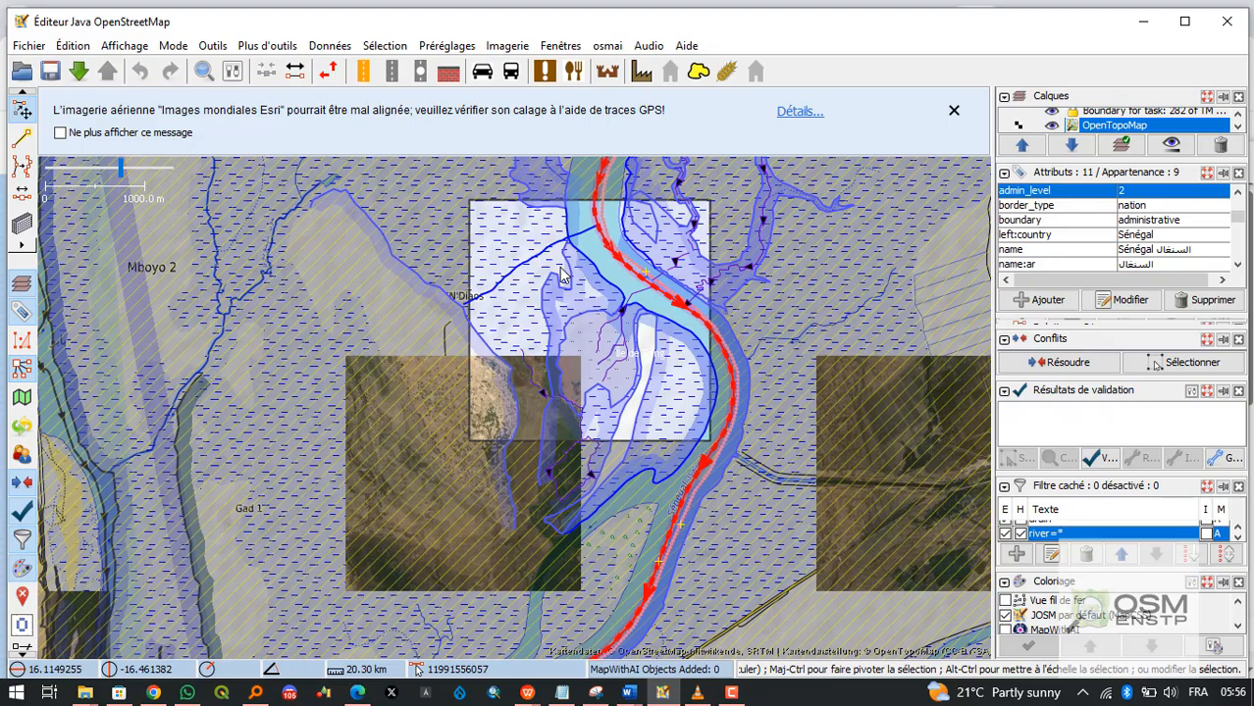
scroll(593, 361, "down", 2)
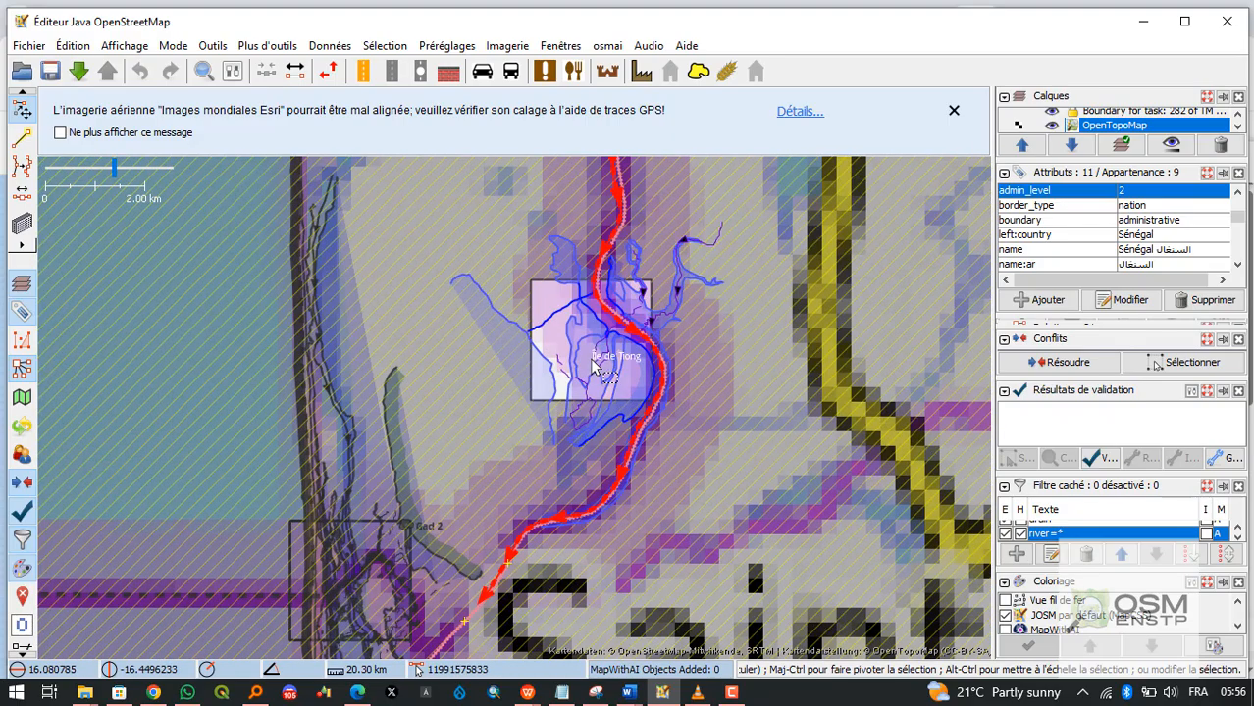
scroll(592, 361, "up", 2)
scroll(592, 359, "up", 2)
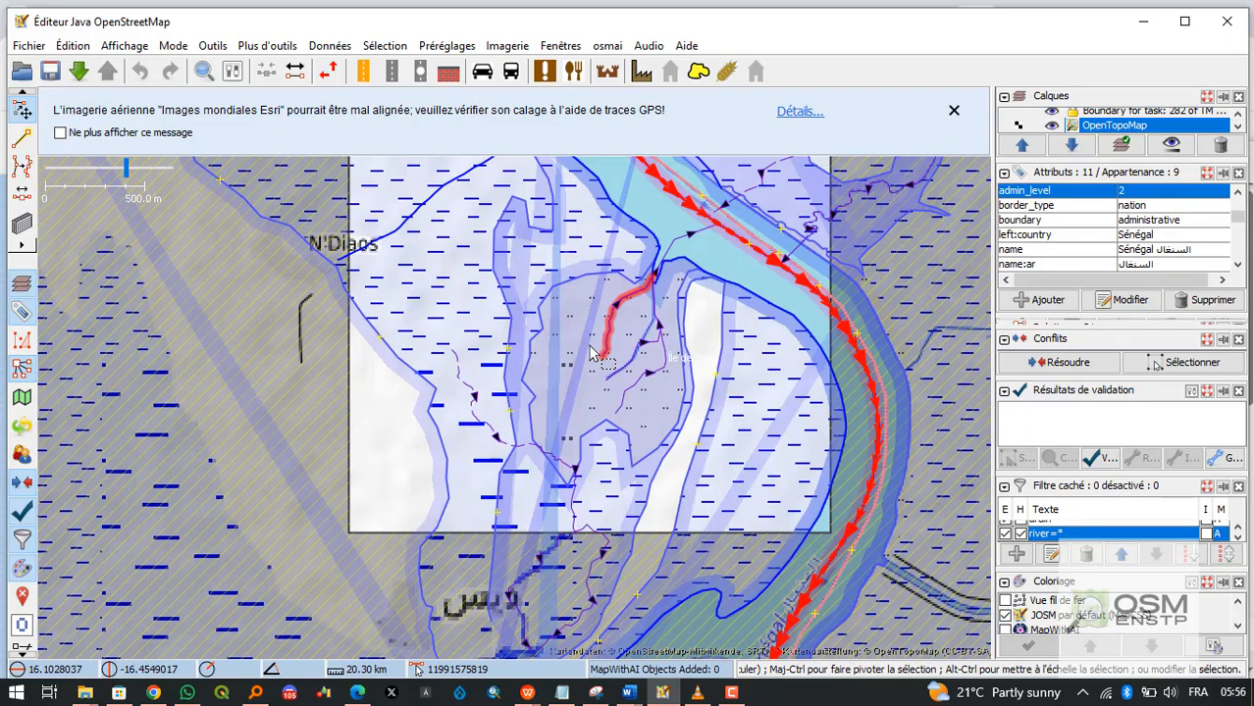
scroll(1053, 133, "up", 1)
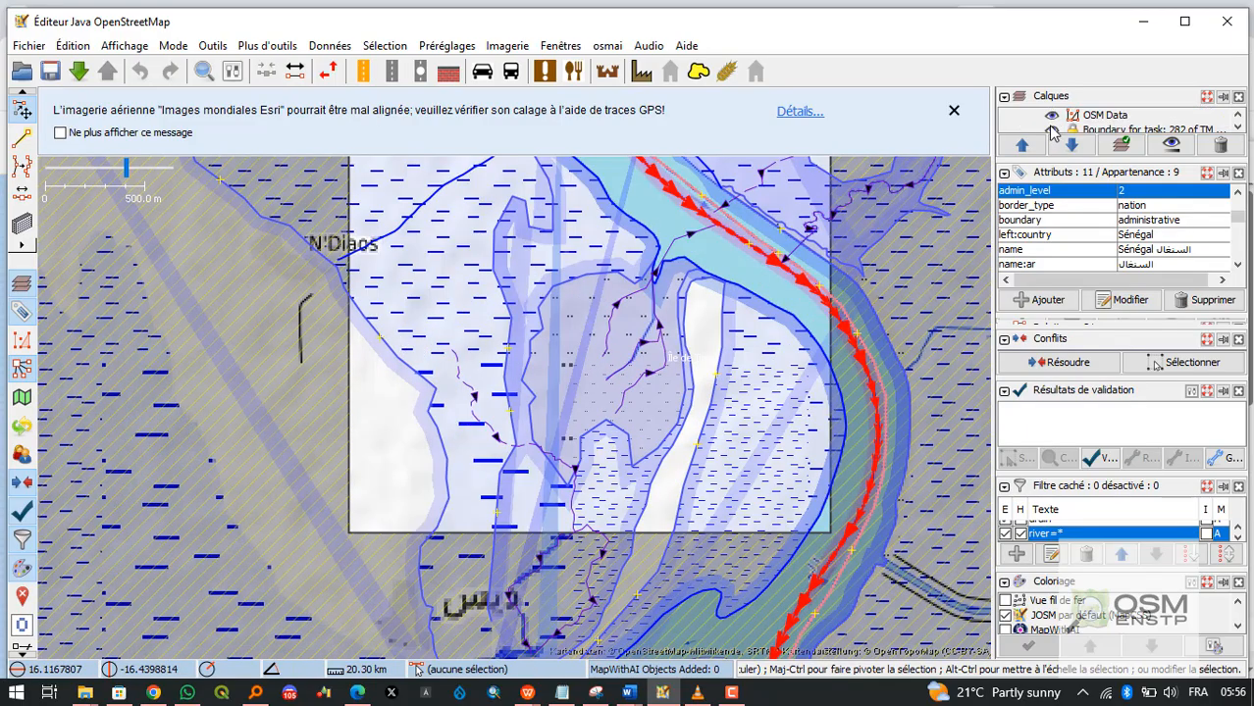
Enlarge the layer list and hide the active OSM Data layer.
left_click(1053, 118)
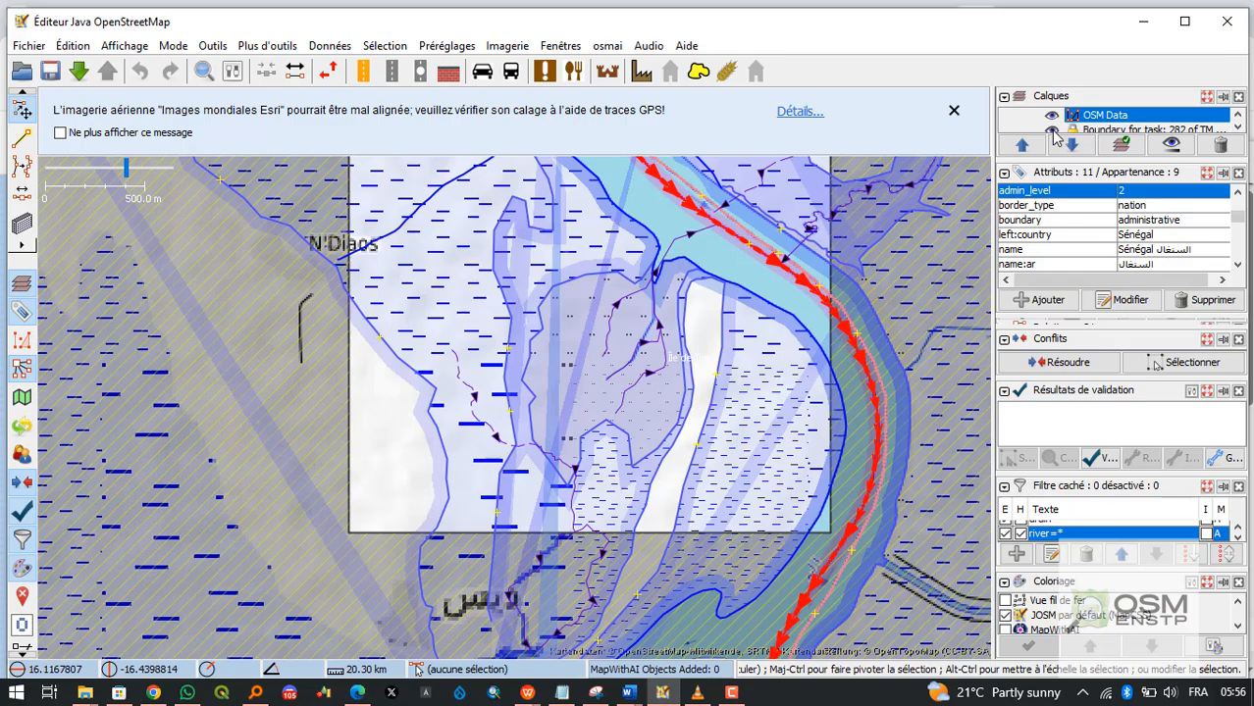
left_click_drag(1072, 173, 1072, 224)
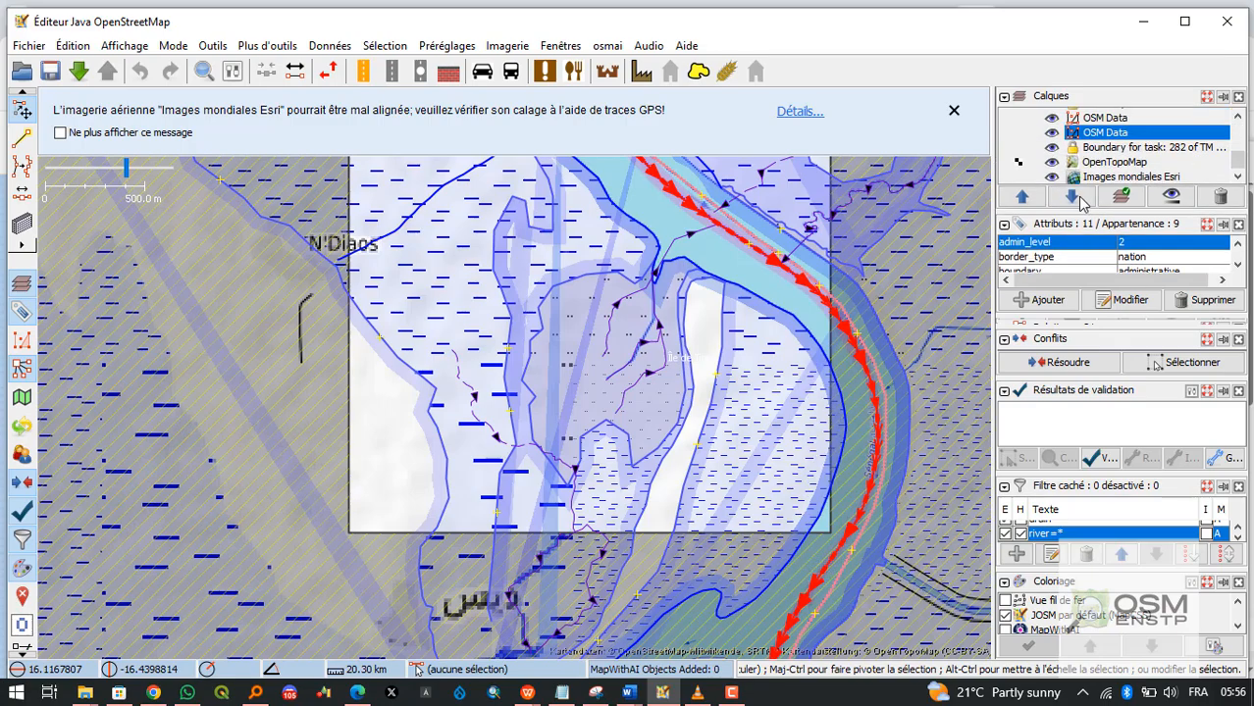
scroll(1062, 149, "up", 3)
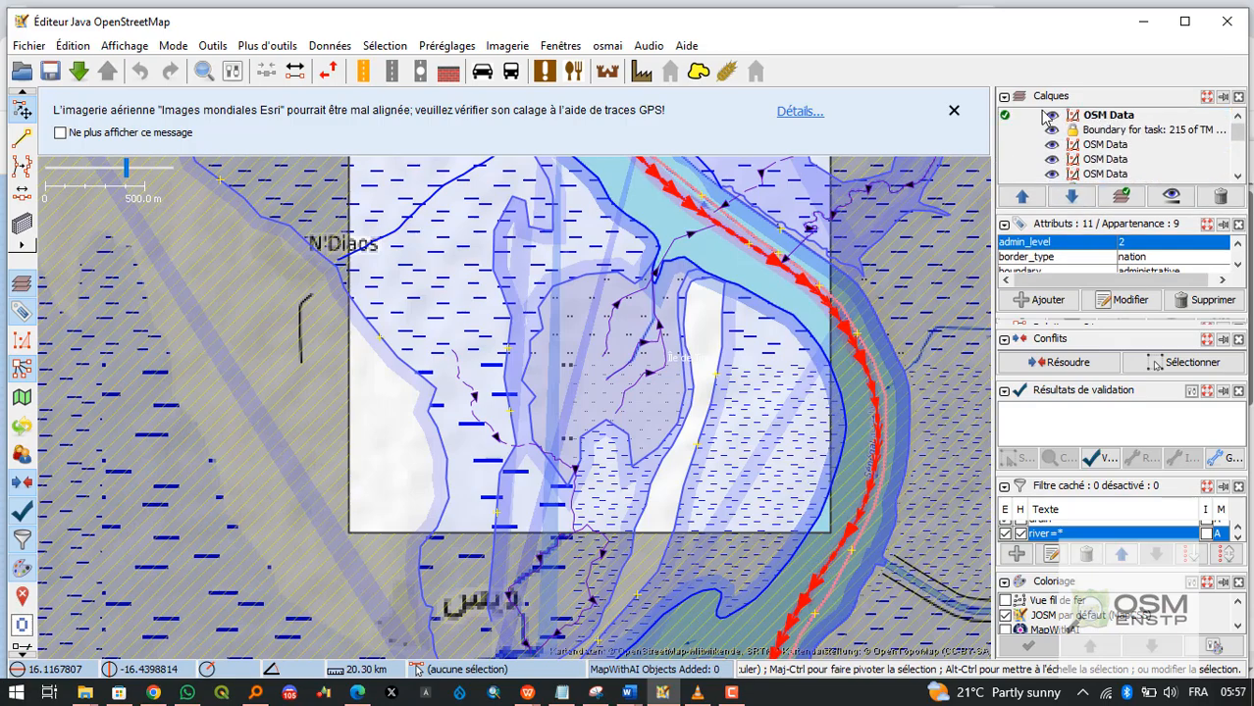
left_click(1052, 118)
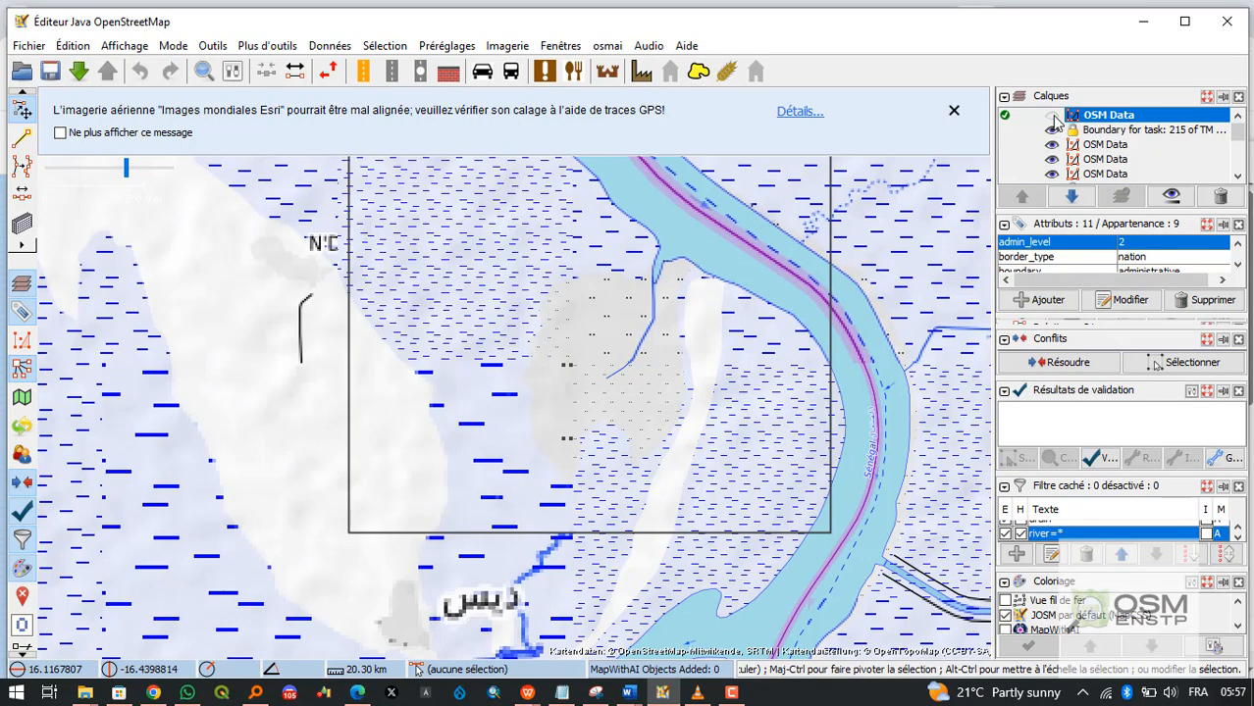
Examine the watercourses and wetlands that OpenTopoMap draws inside the task square at several scales.
scroll(721, 325, "down", 2)
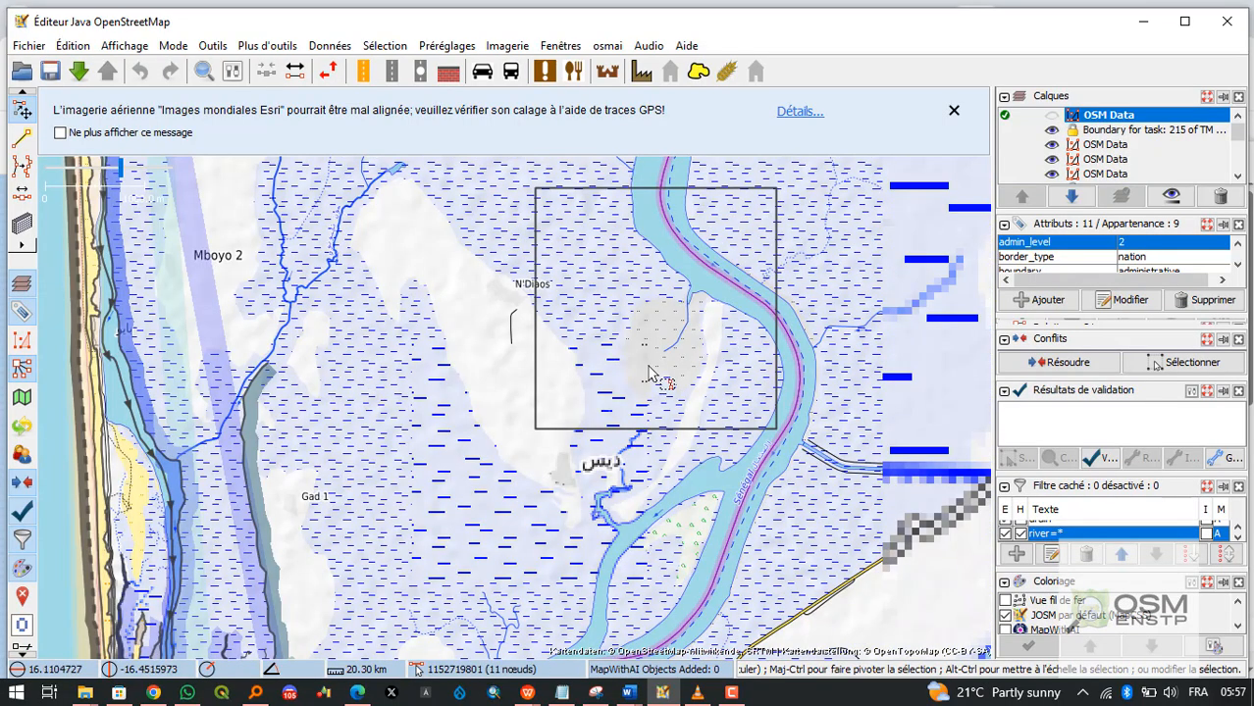
scroll(645, 382, "up", 2)
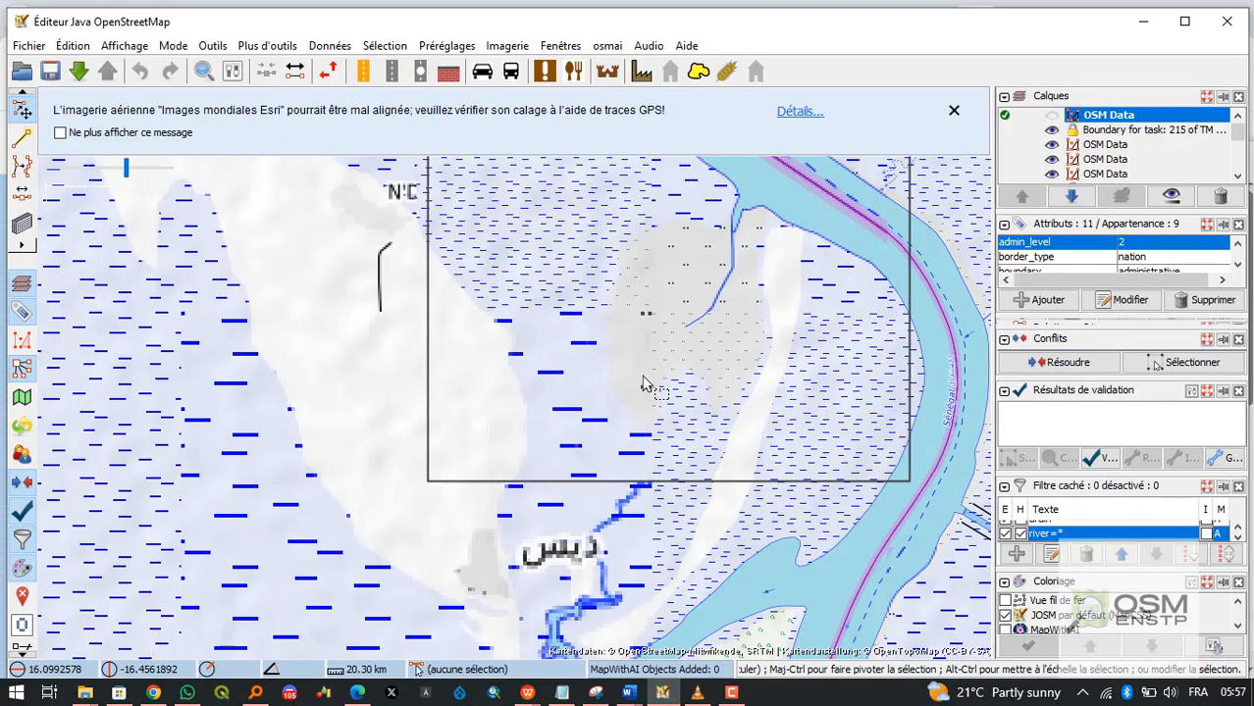
left_click_drag(644, 383, 531, 448)
scroll(541, 453, "down", 2)
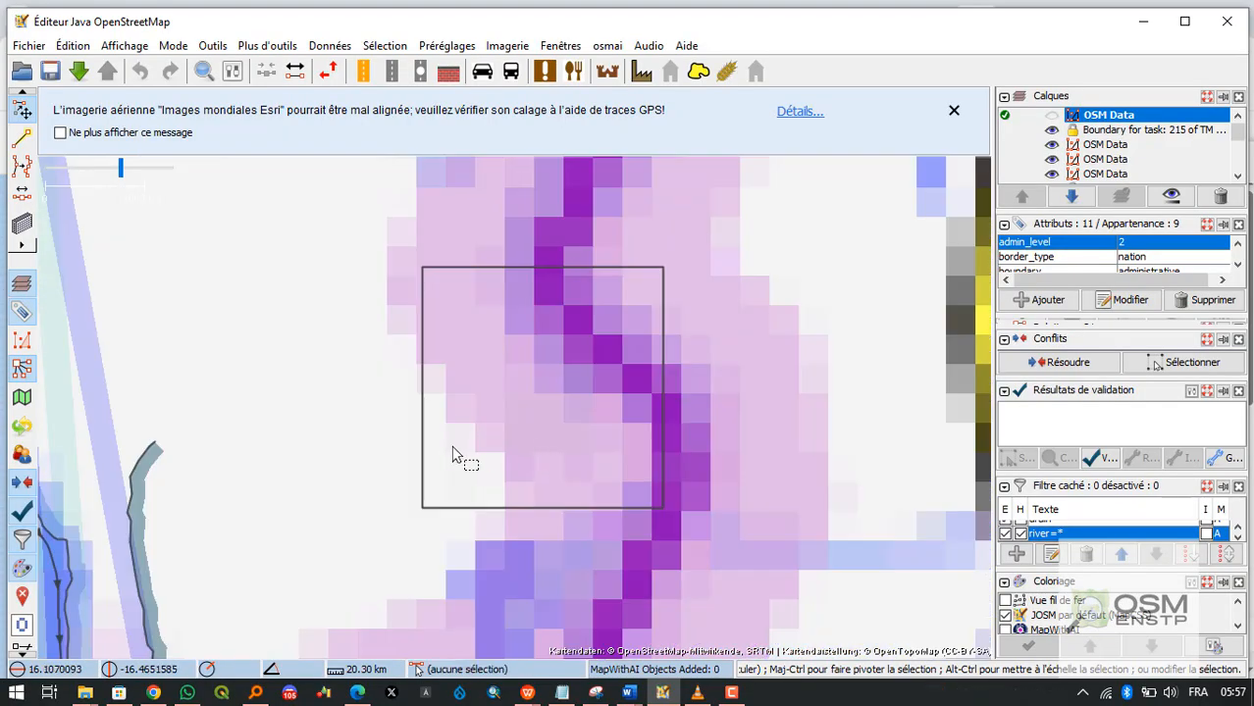
scroll(452, 454, "down", 4)
scroll(452, 454, "up", 4)
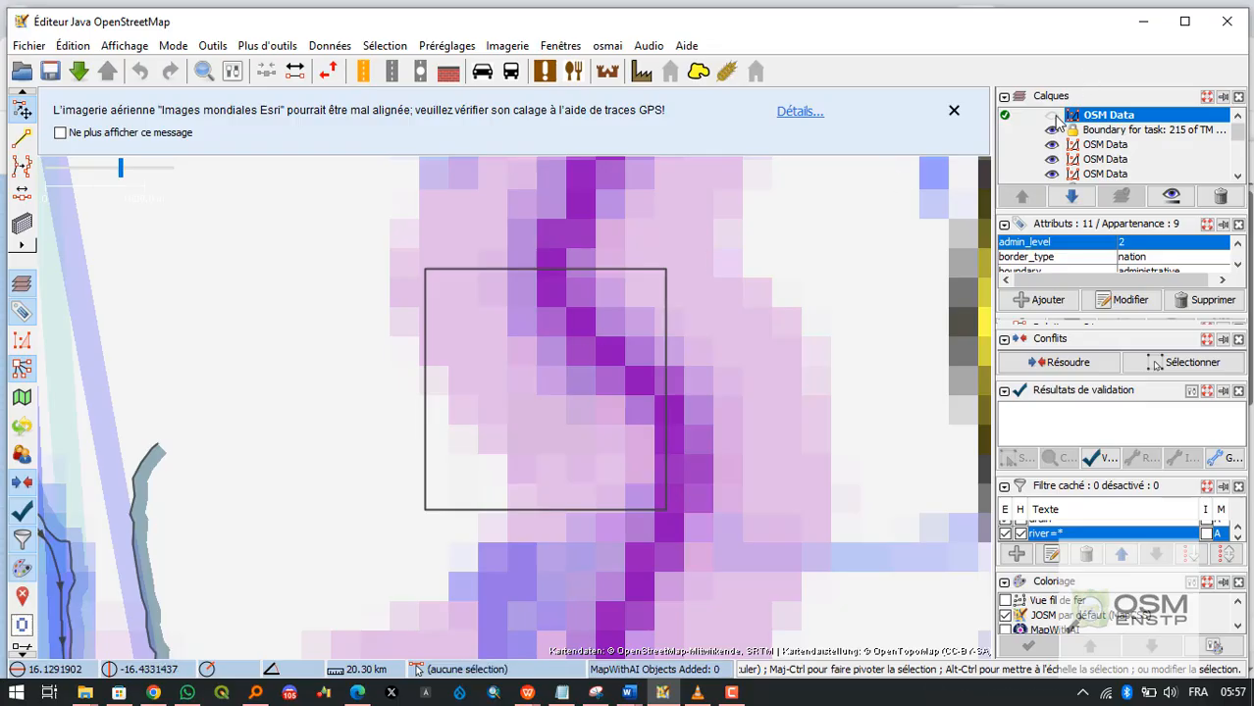
Show the active OSM Data layer again and compare the western stream with the OpenTopoMap background at close range.
left_click(1053, 116)
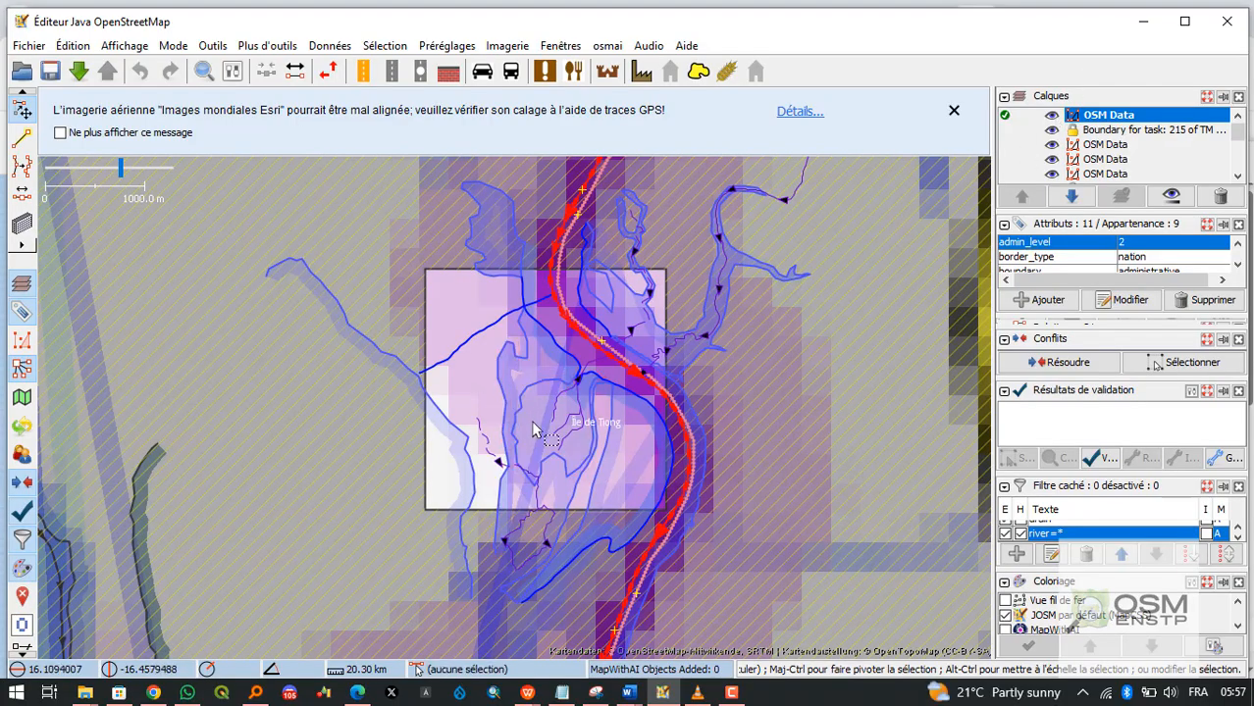
scroll(533, 429, "up", 2)
left_click(439, 478)
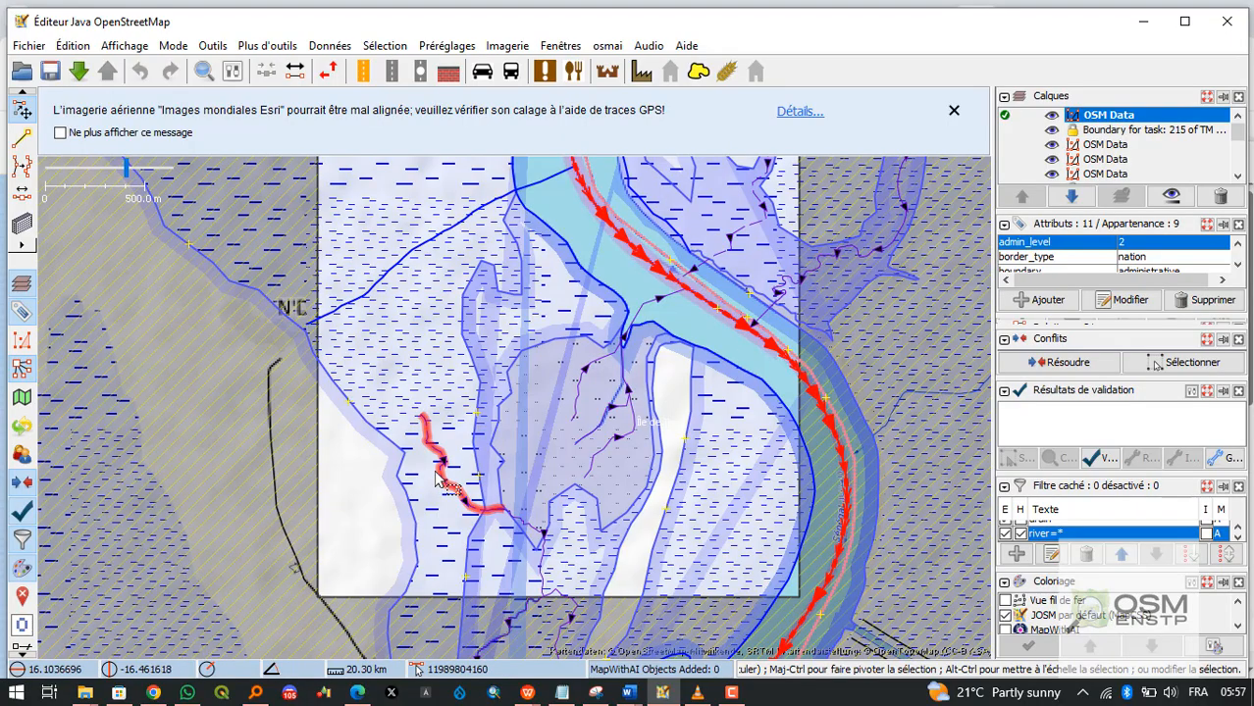
scroll(438, 480, "up", 4)
left_click(511, 467)
scroll(511, 467, "up", 2)
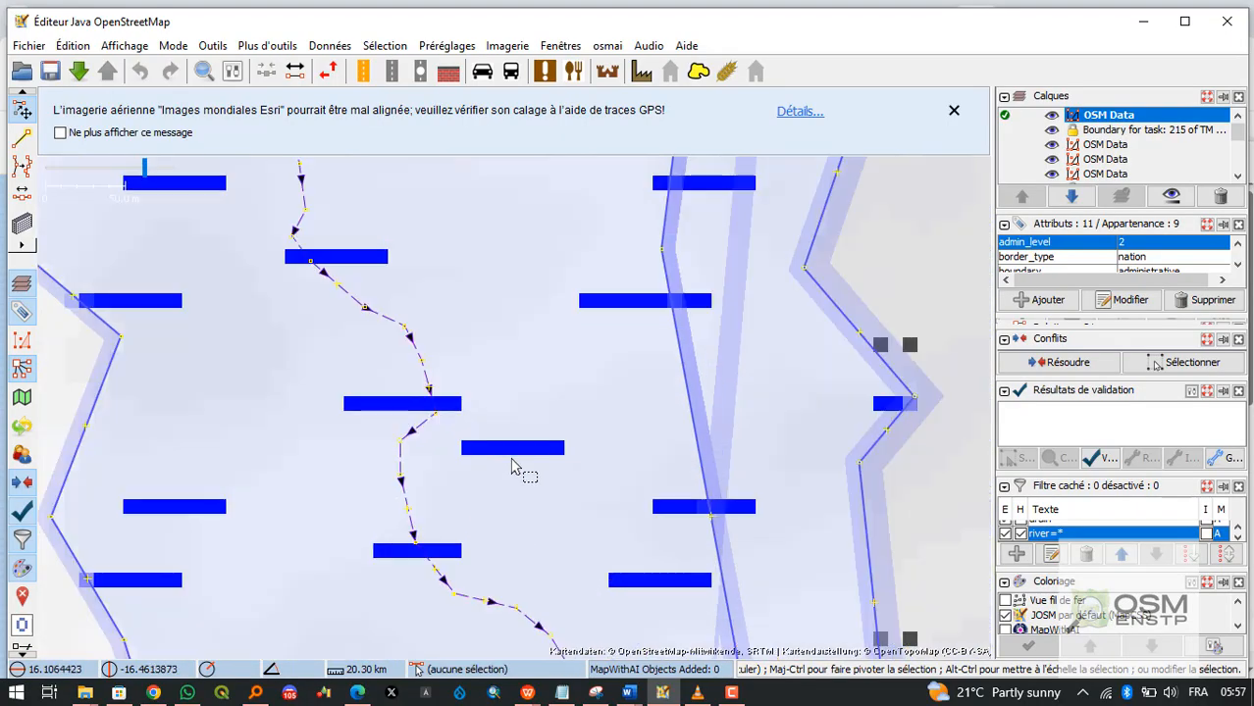
scroll(515, 367, "down", 5)
scroll(644, 391, "up", 2)
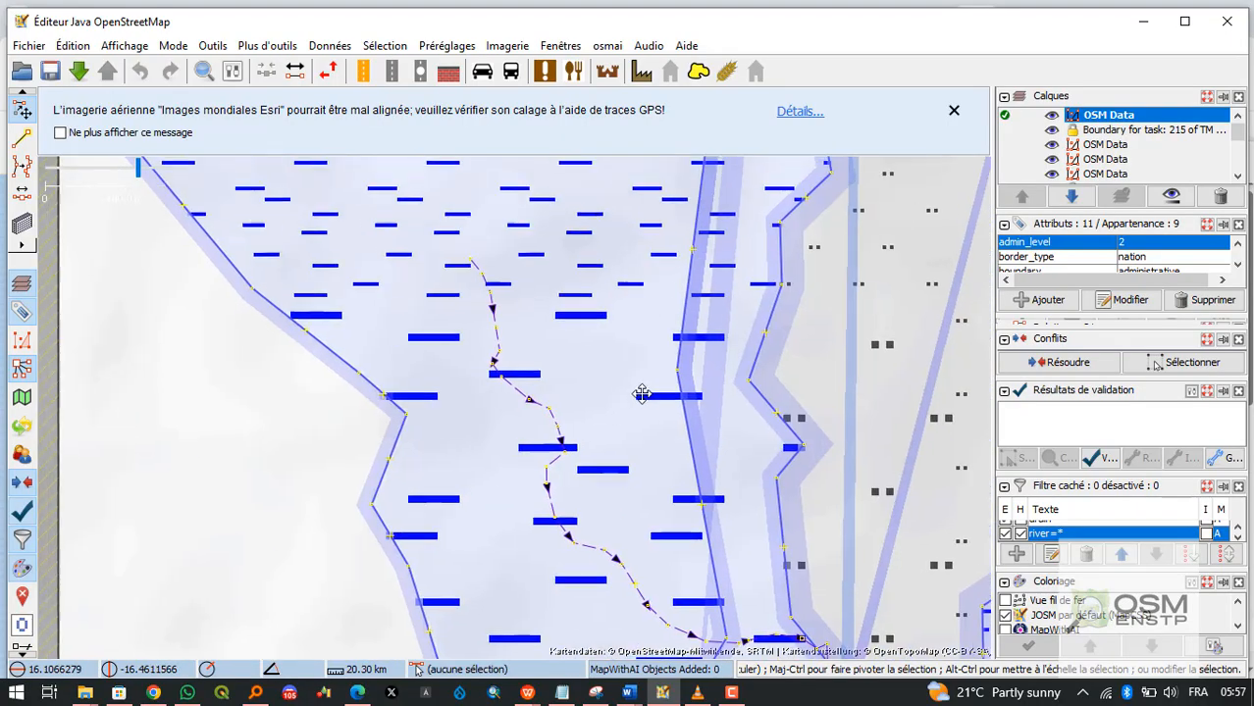
Compare the water-area outlines and streams near the southern task boundary with the OpenTopoMap wetlands.
left_click(704, 432)
scroll(716, 433, "up", 3)
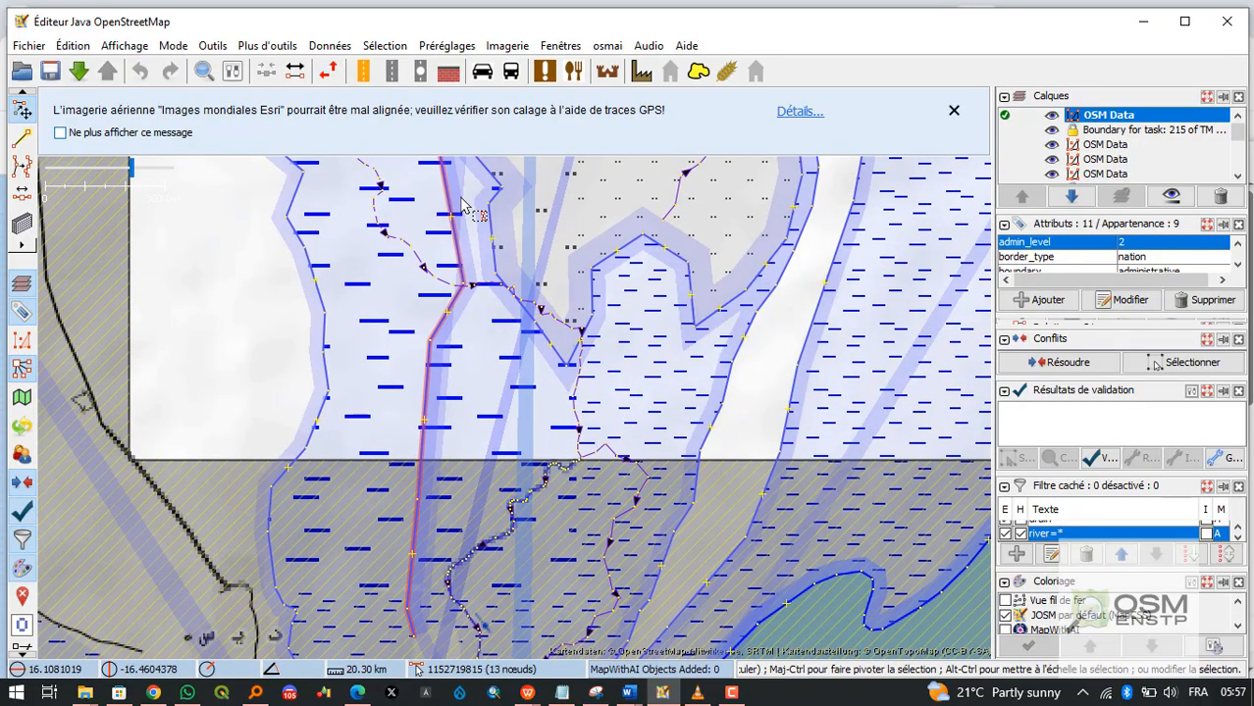
left_click(401, 339)
scroll(773, 417, "up", 2)
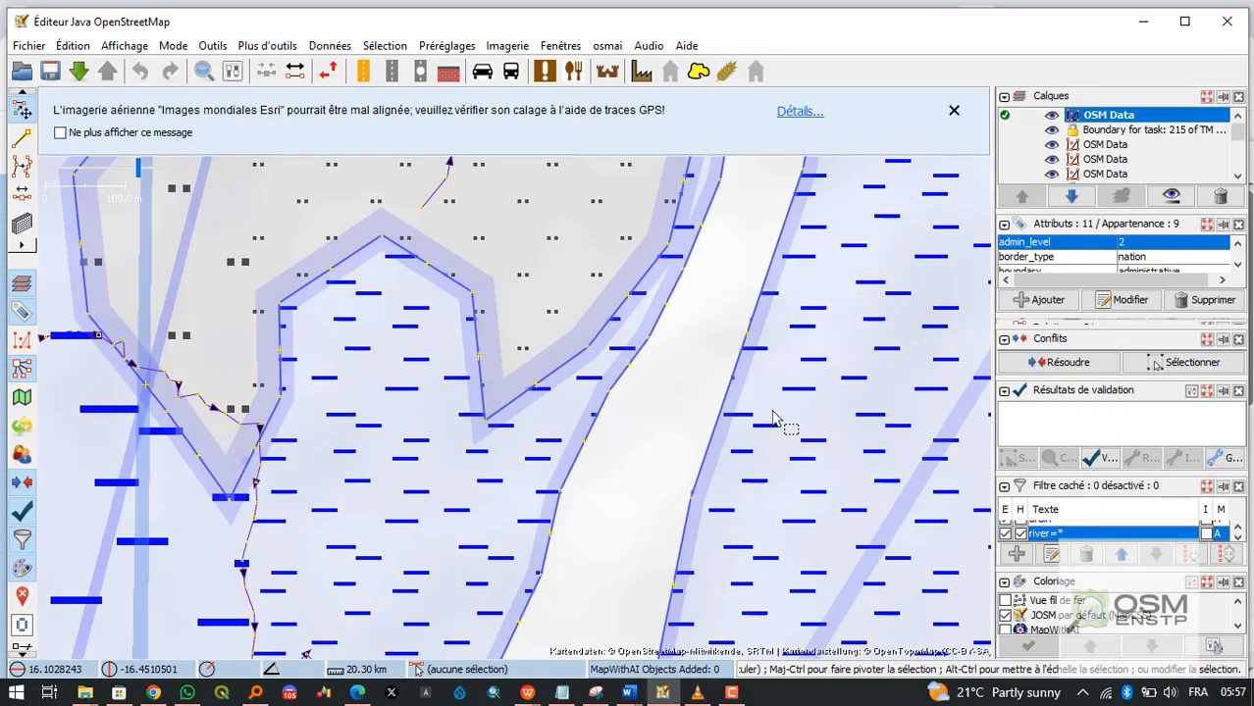
Hide the OpenTopoMap layer to bring back the Esri satellite imagery beneath the data.
scroll(1087, 186, "down", 1)
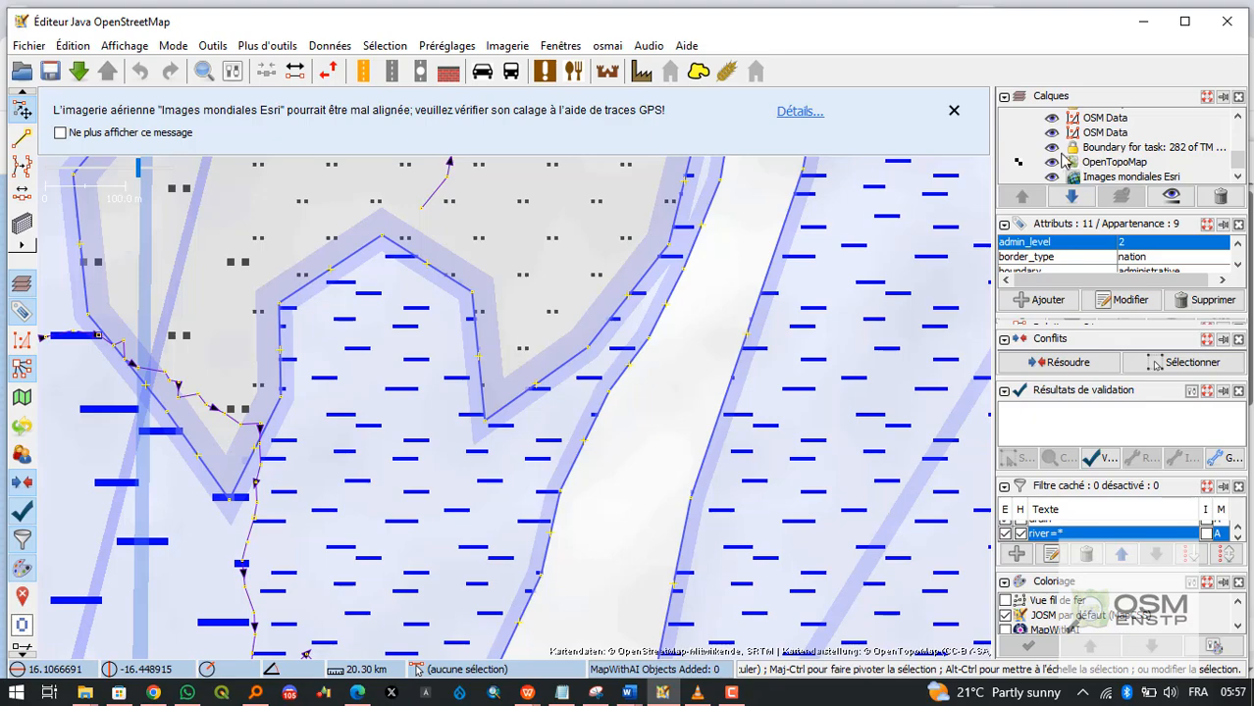
left_click(1056, 165)
left_click(1052, 164)
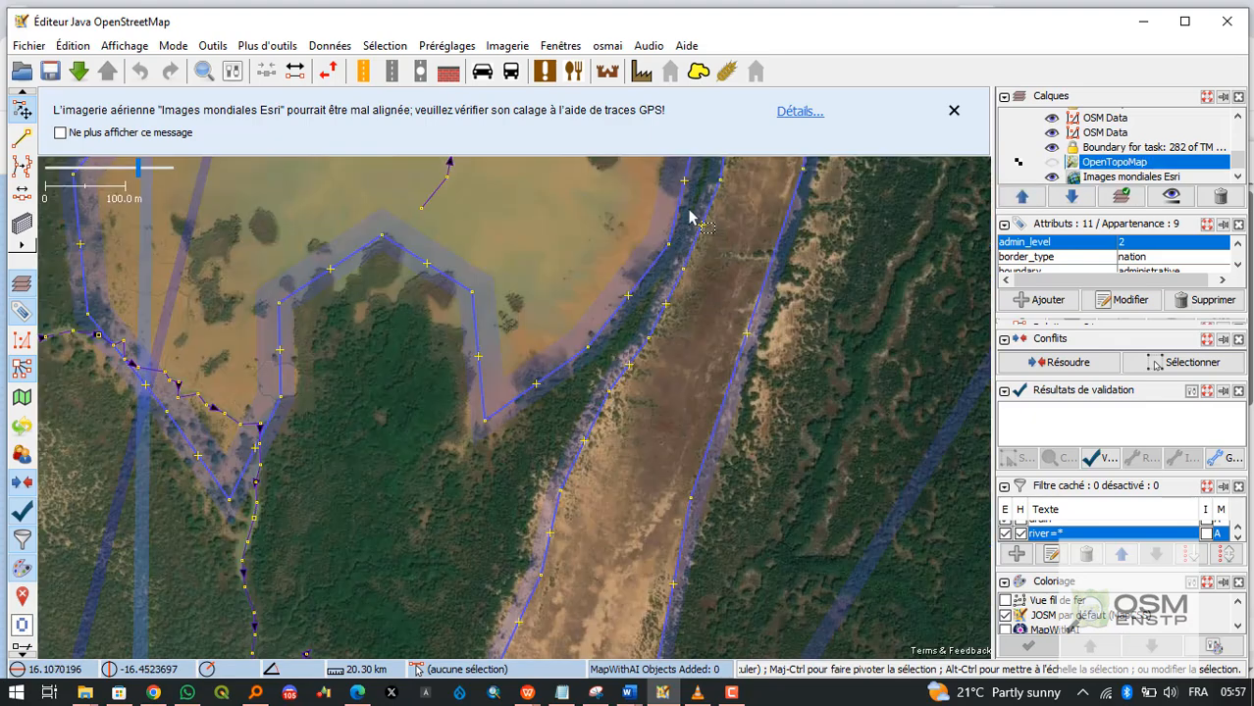
Add the OpenCycleMap background layer and compare it with the streams near the southern task boundary.
left_click(507, 46)
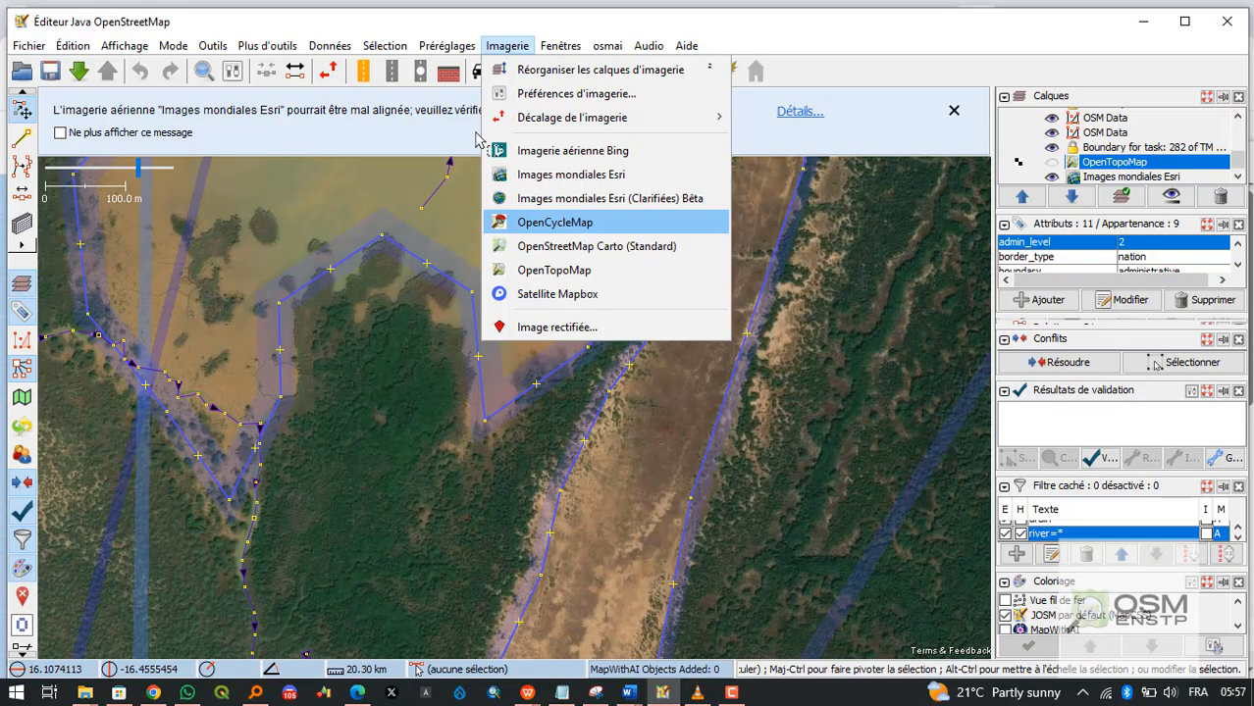
left_click(557, 230)
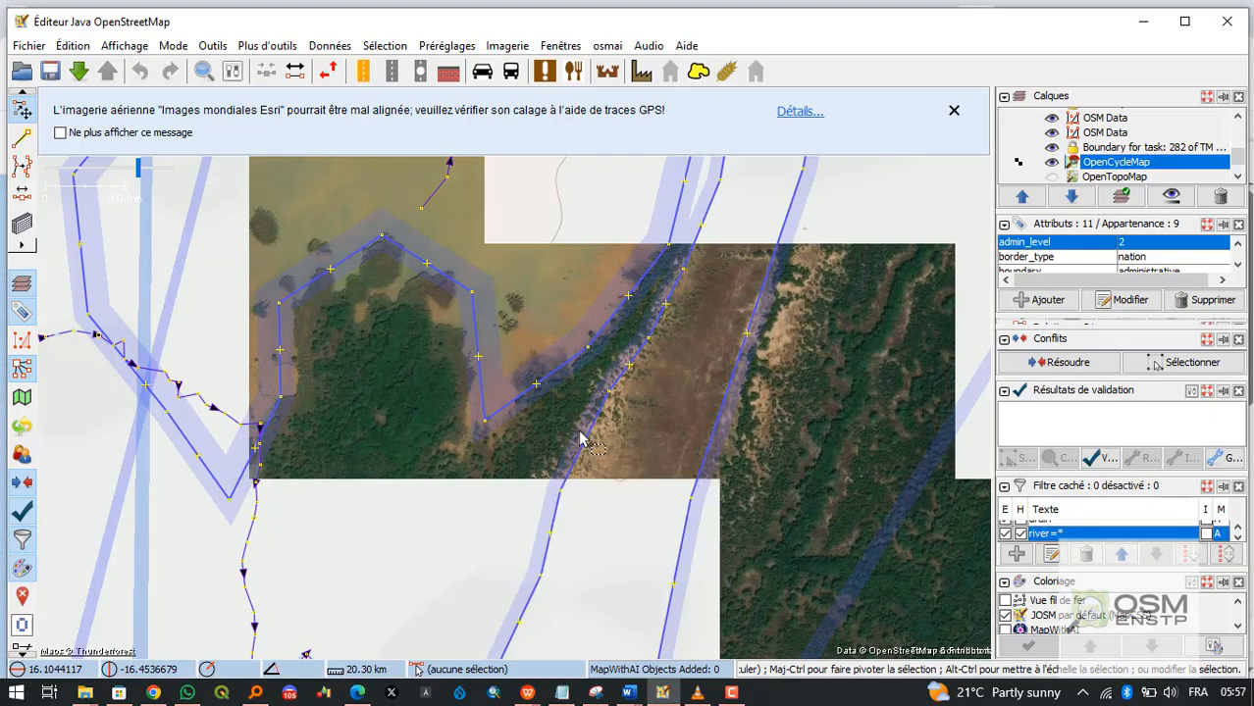
scroll(581, 439, "down", 2)
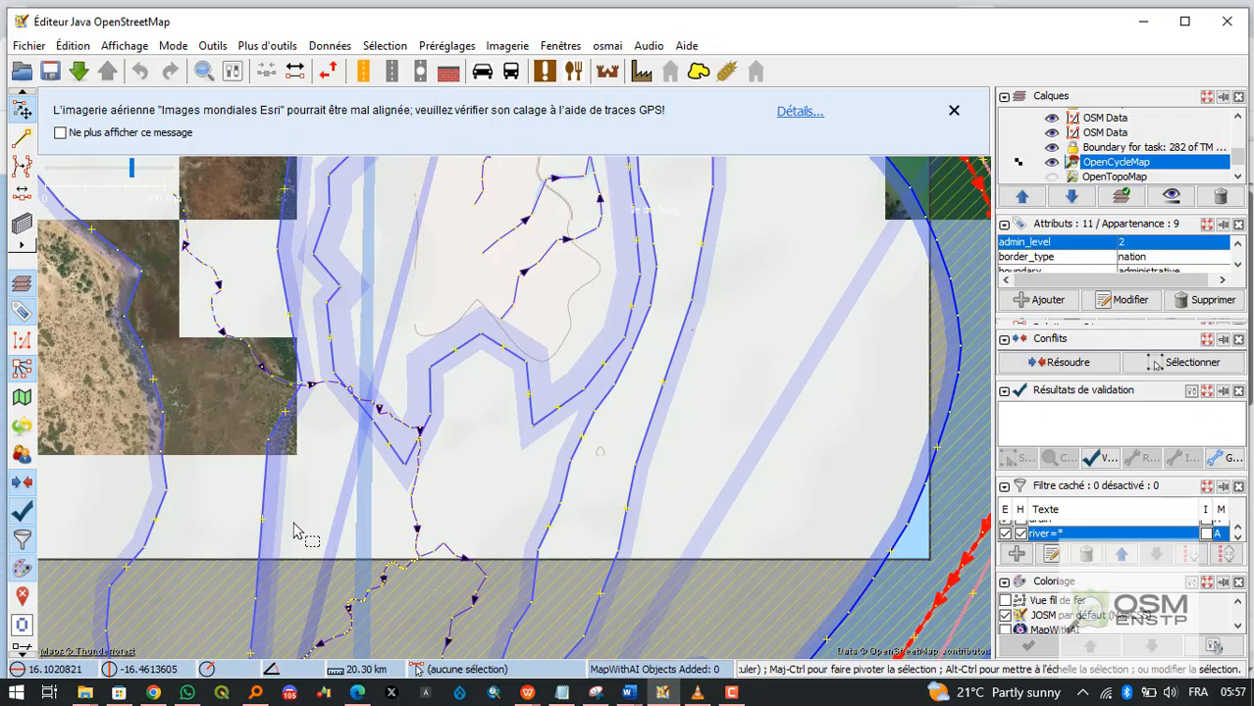
scroll(278, 408, "up", 1)
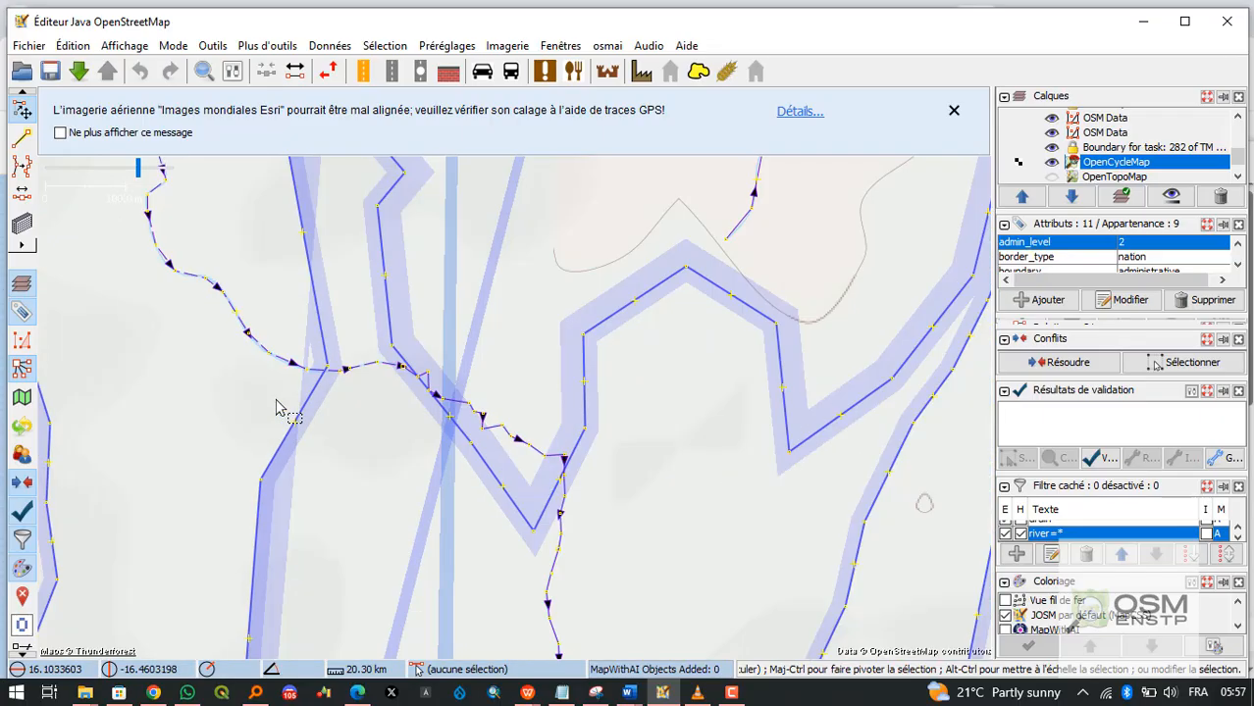
Examine how OpenCycleMap draws the main river, its tributaries and the water areas in and around the task square.
scroll(596, 472, "down", 4)
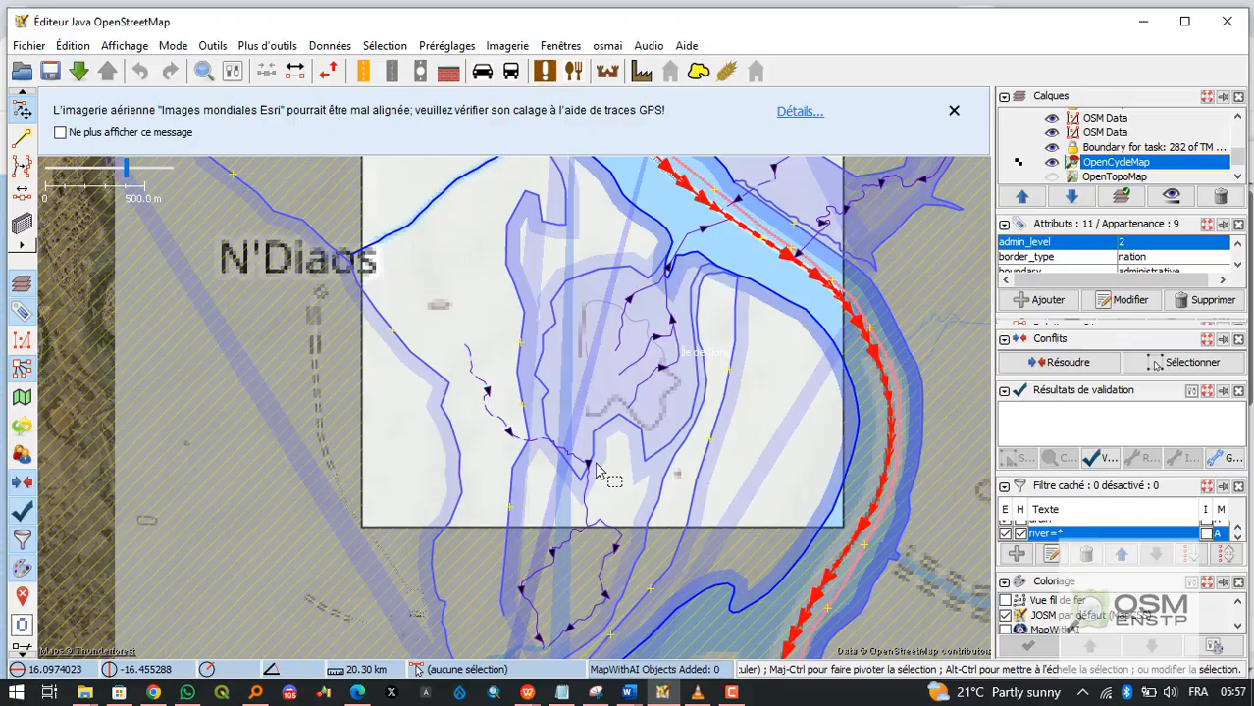
left_click_drag(417, 384, 272, 289)
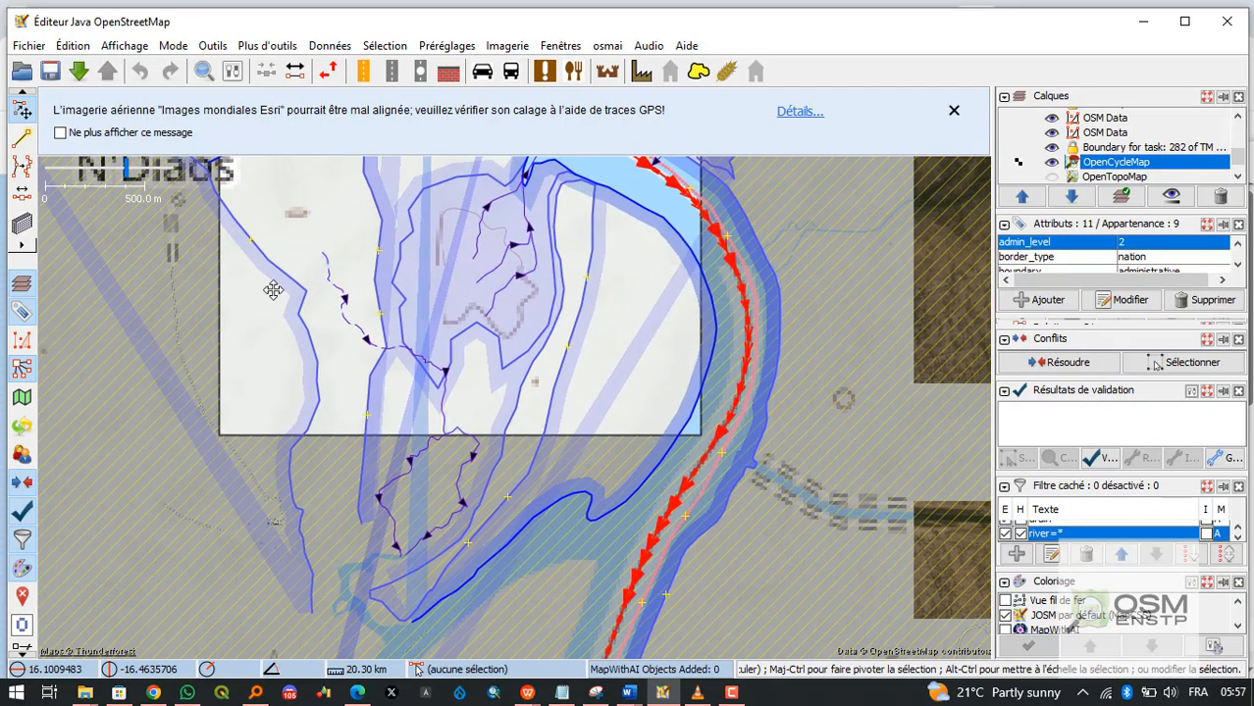
scroll(602, 337, "up", 3)
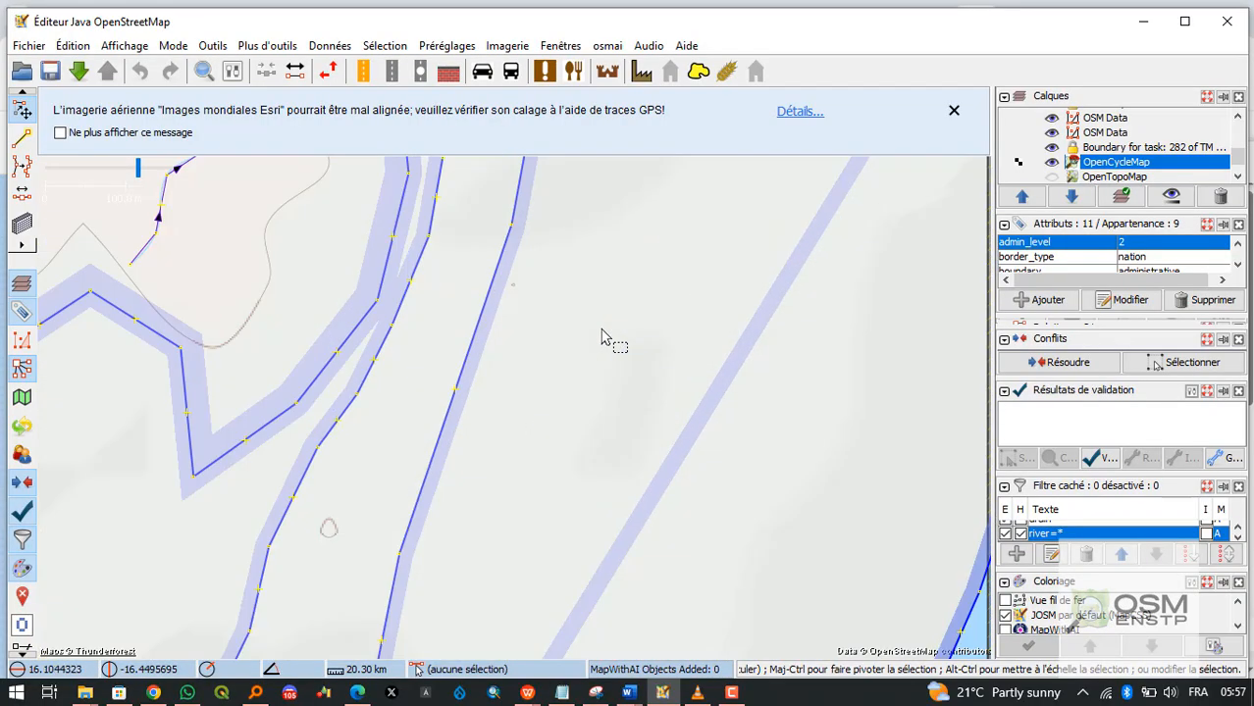
scroll(603, 337, "down", 4)
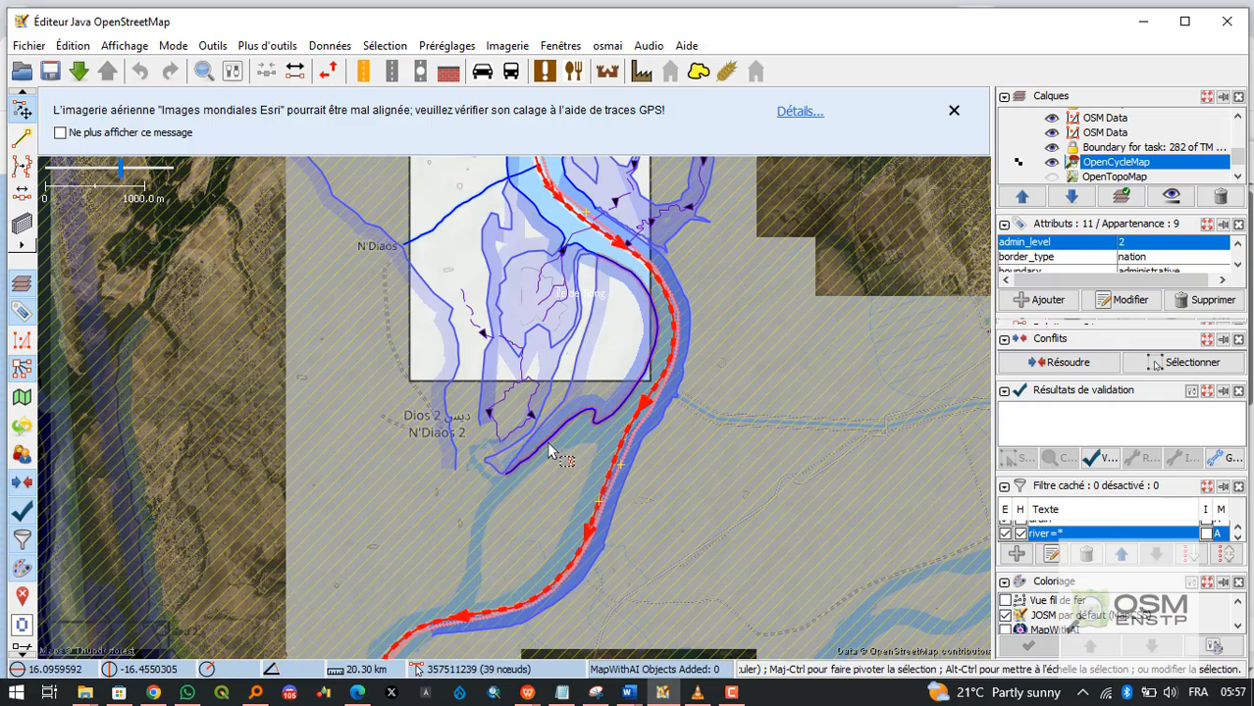
scroll(549, 451, "down", 2)
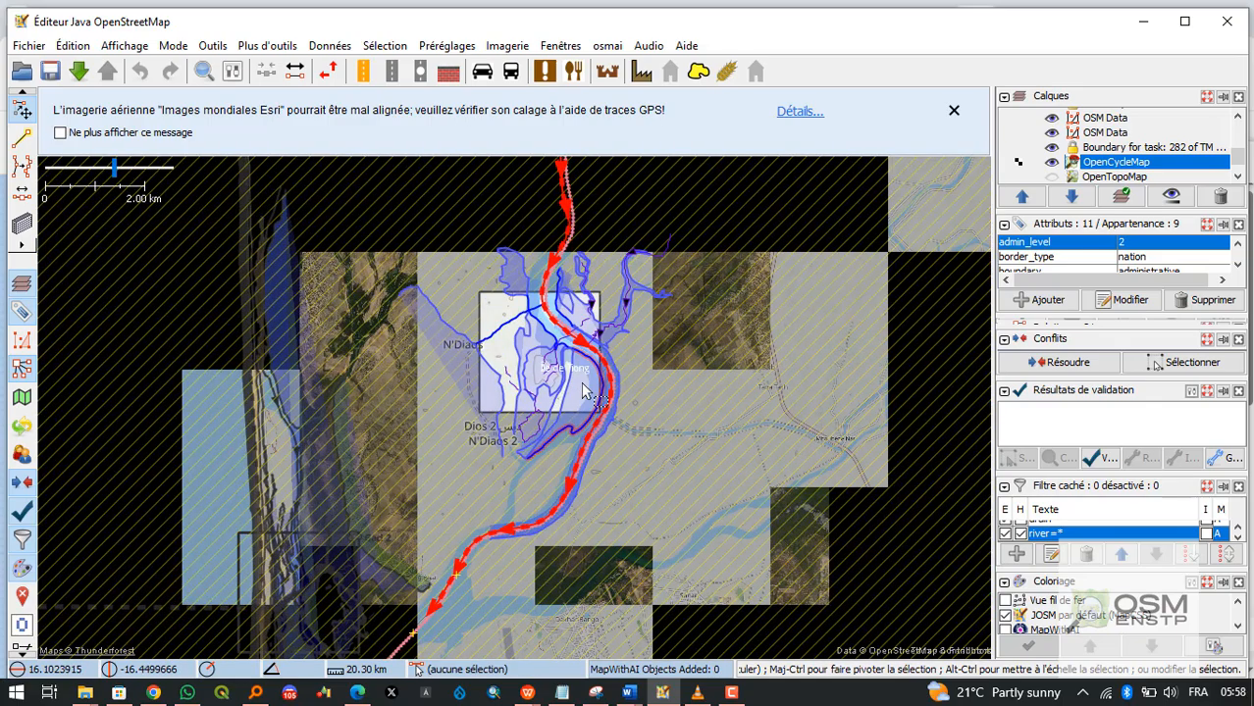
scroll(582, 391, "up", 2)
left_click_drag(699, 406, 687, 324)
scroll(537, 422, "up", 3)
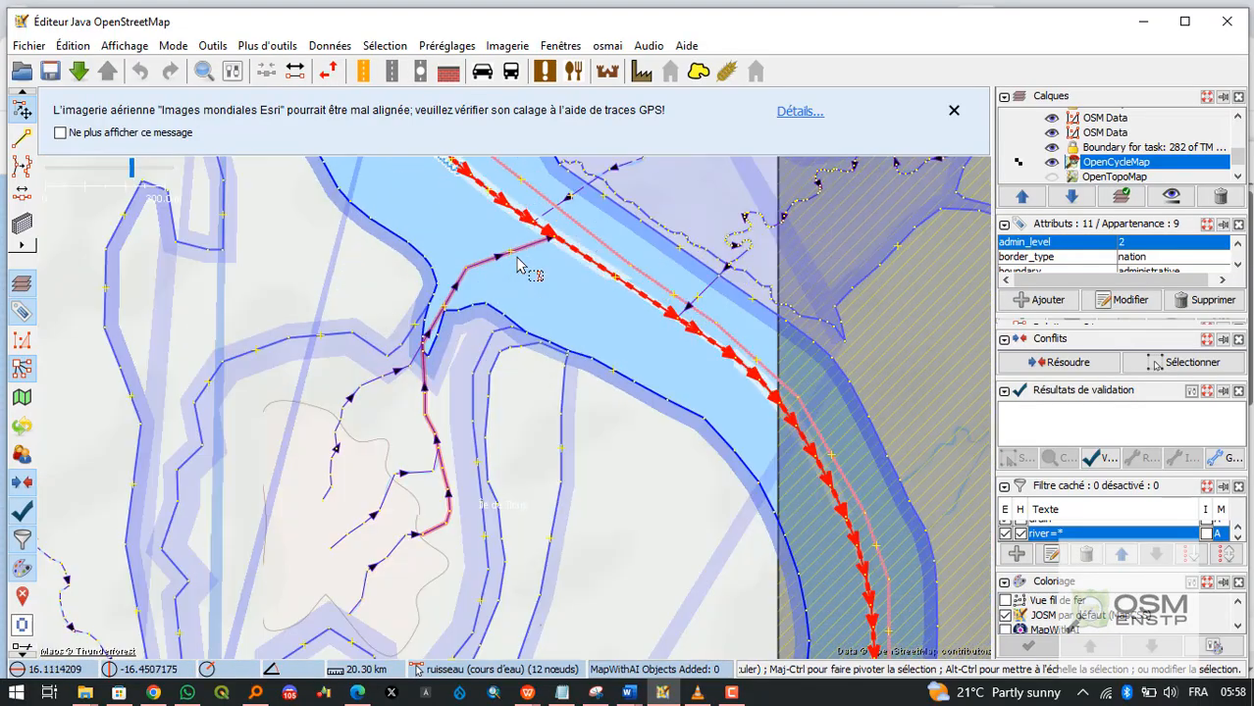
scroll(541, 426, "up", 2)
left_click_drag(541, 420, 571, 387)
scroll(439, 384, "up", 2)
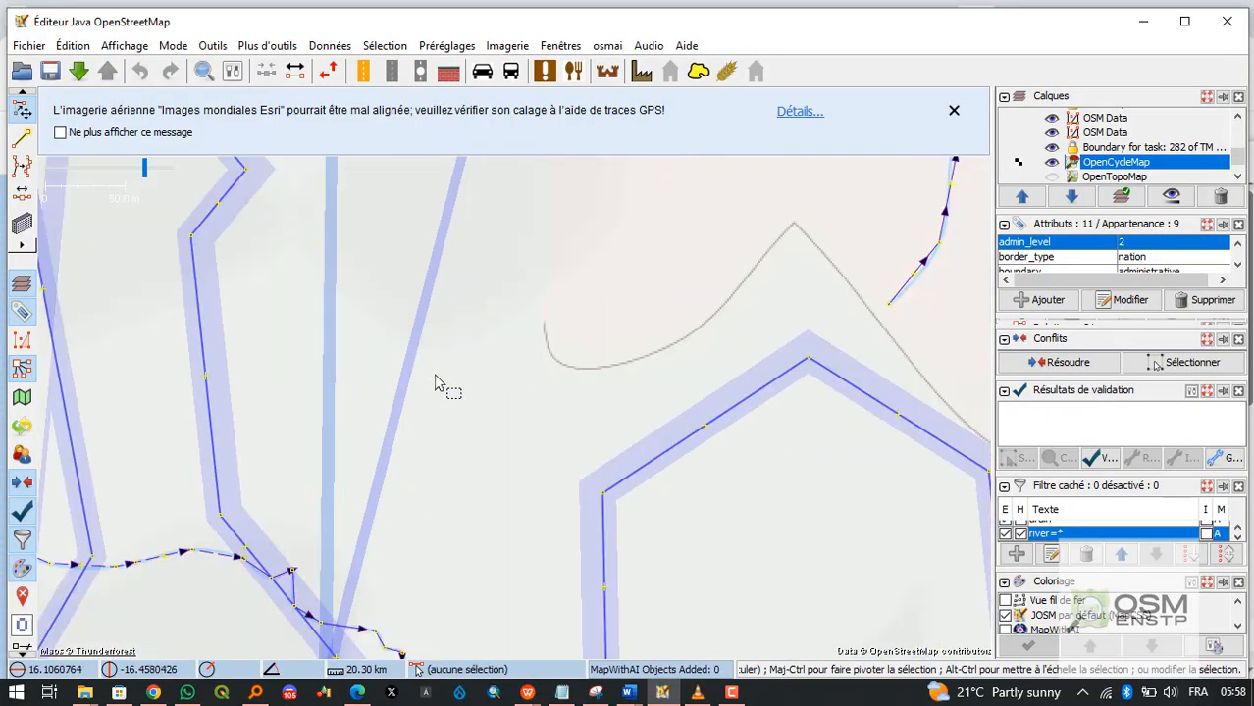
Examine the small closed outlines and the watercourses that OpenCycleMap shows in the northwestern part of the task square.
scroll(439, 388, "down", 2)
left_click(398, 355)
scroll(397, 356, "down", 2)
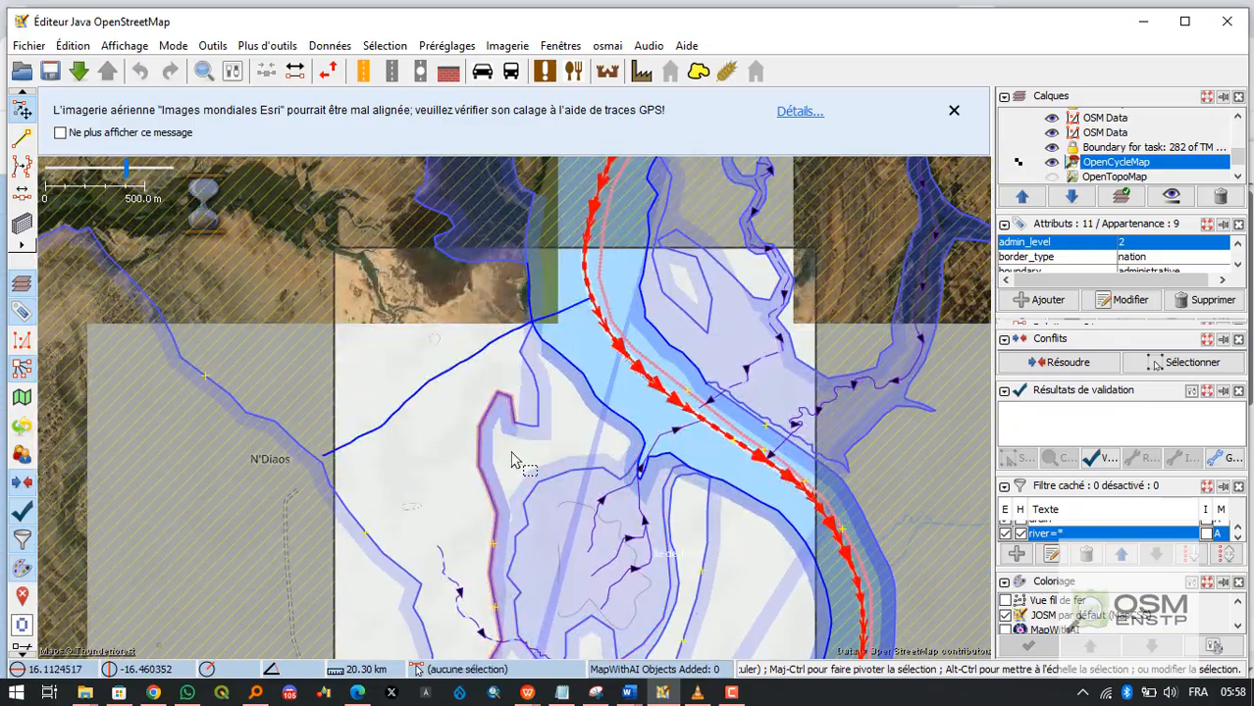
left_click(425, 433)
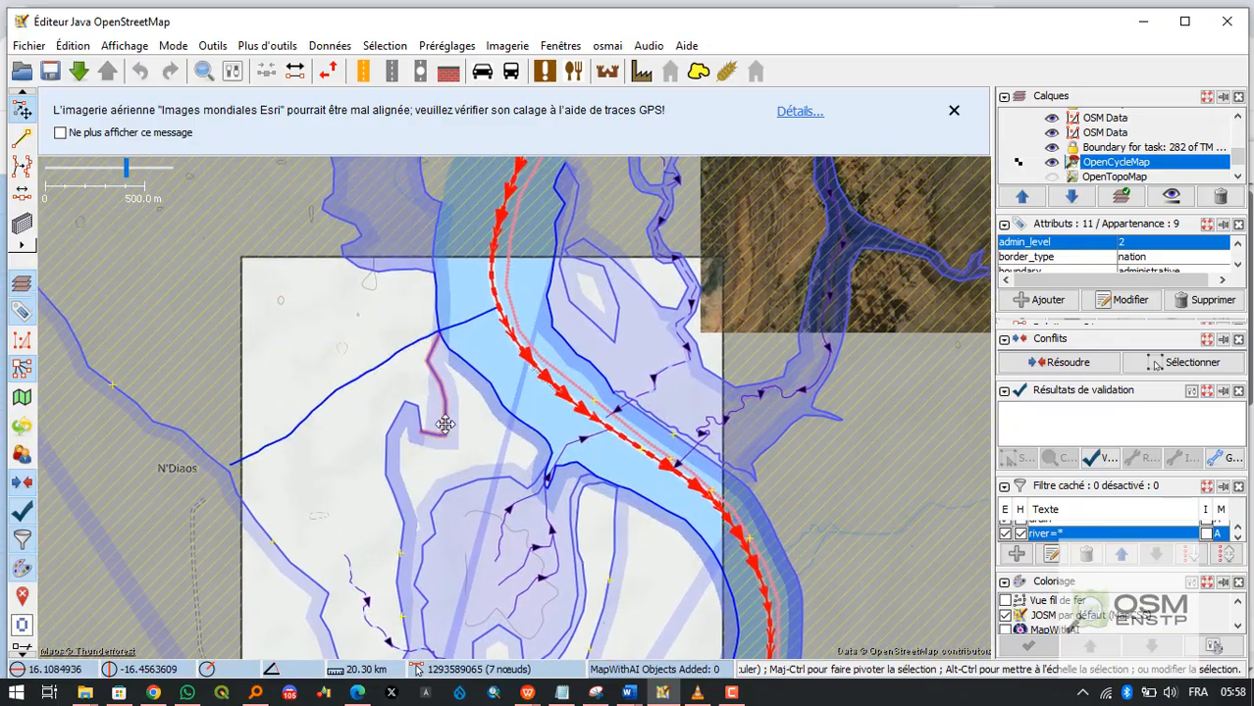
scroll(421, 432, "down", 1)
left_click(365, 287)
scroll(377, 362, "up", 5)
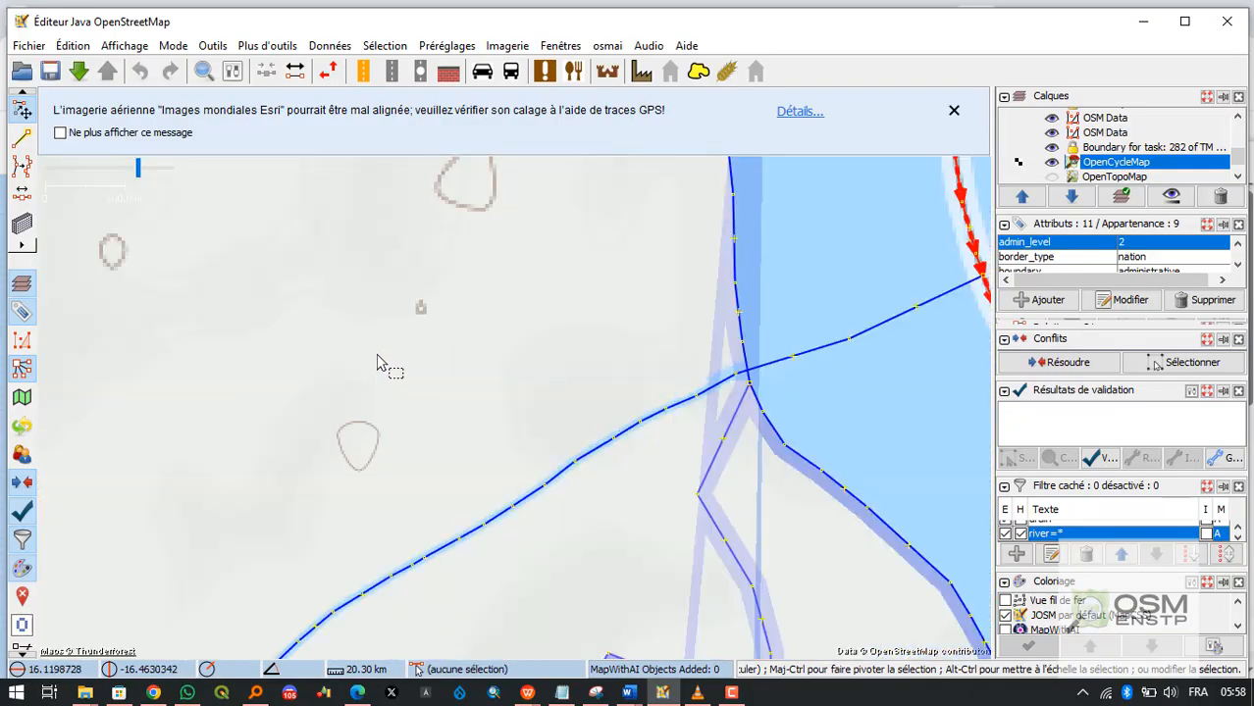
scroll(410, 306, "down", 2)
scroll(526, 366, "up", 2)
scroll(419, 420, "up", 2)
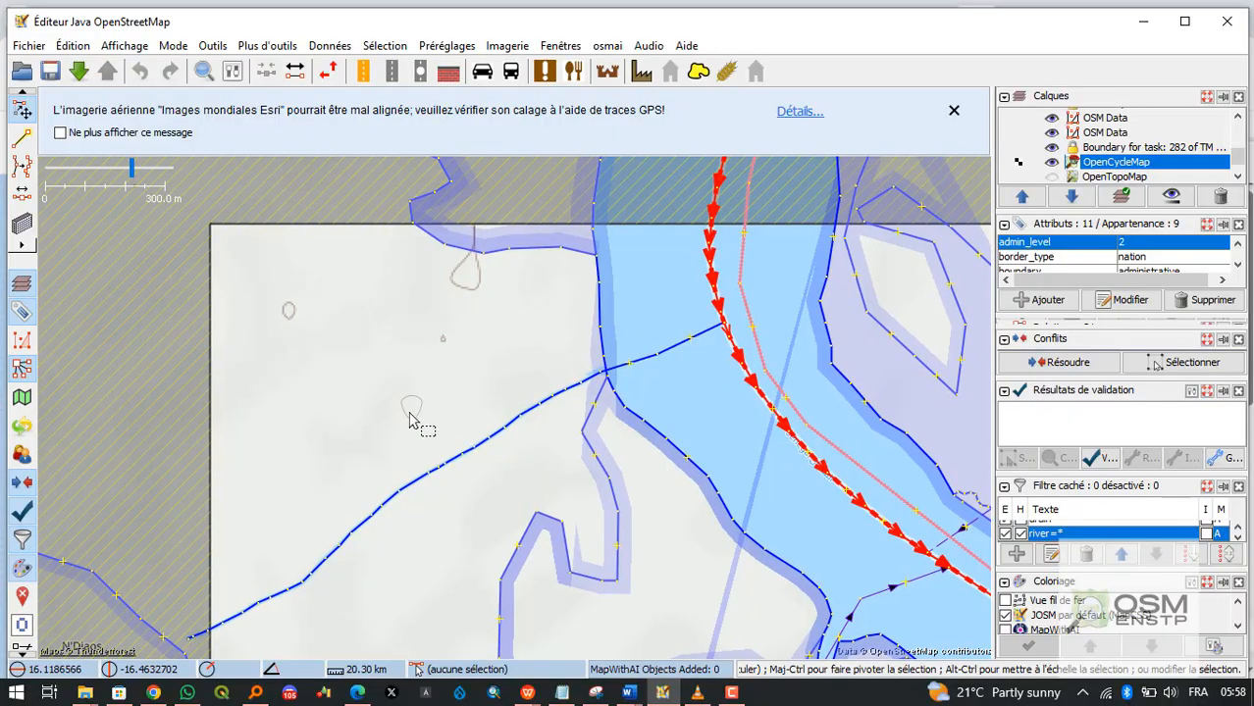
scroll(410, 417, "up", 2)
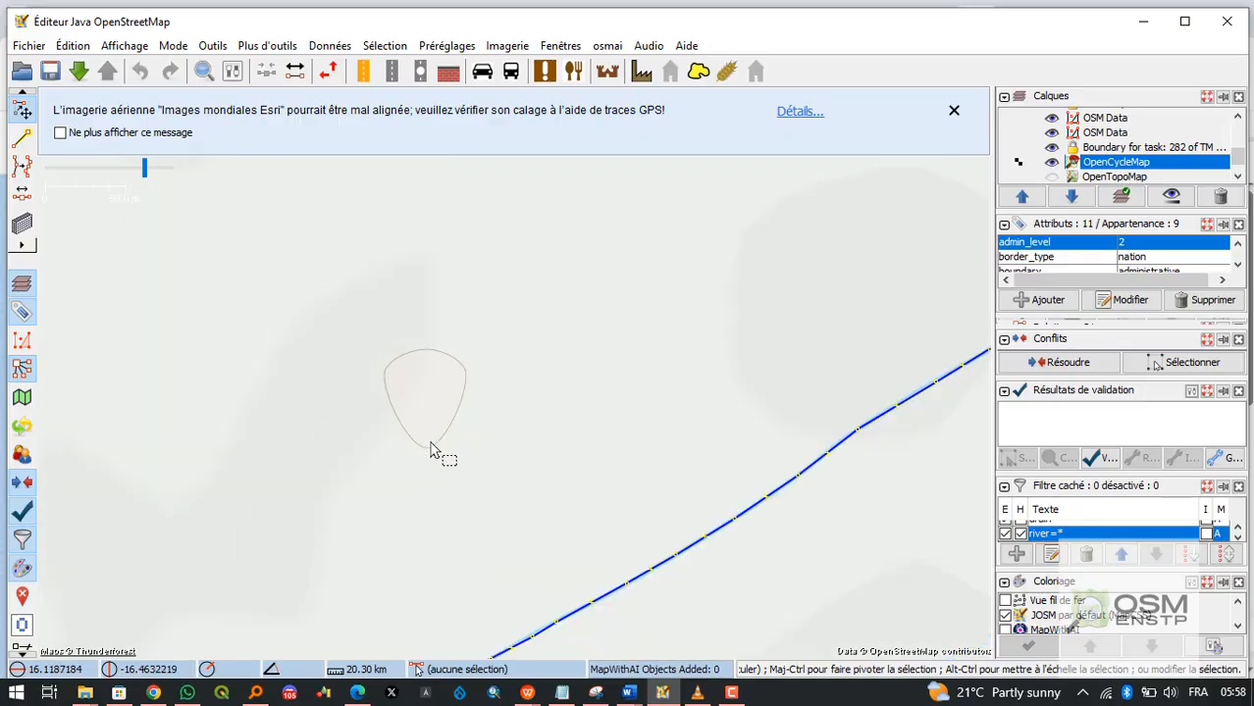
scroll(432, 450, "down", 3)
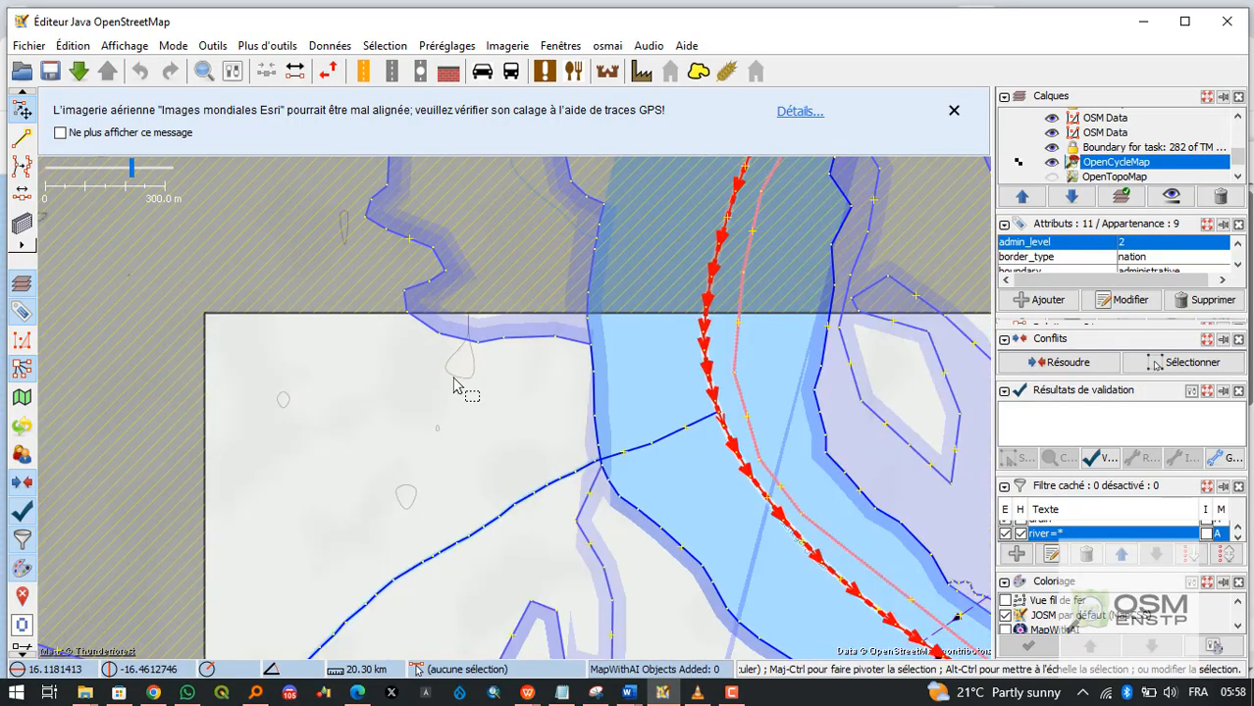
scroll(462, 384, "down", 2)
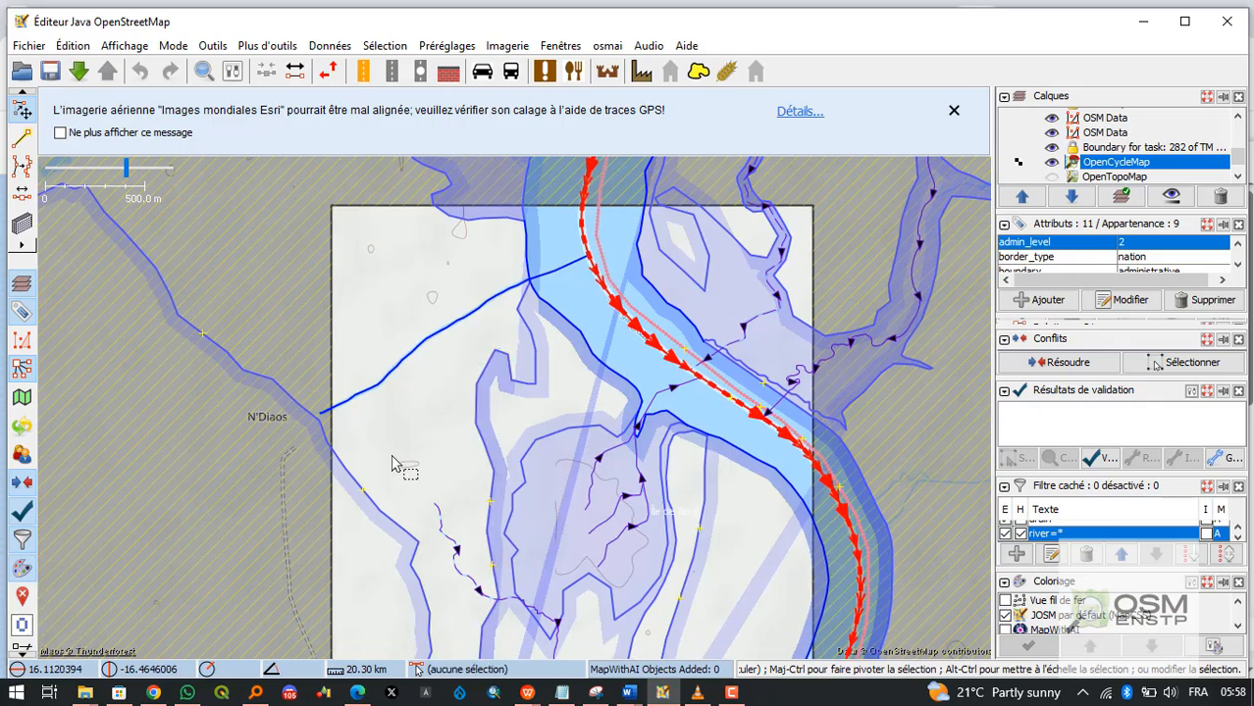
Compare the mapped waterways with the wider OpenCycleMap river network south of and around the task square.
left_click_drag(595, 524, 344, 245)
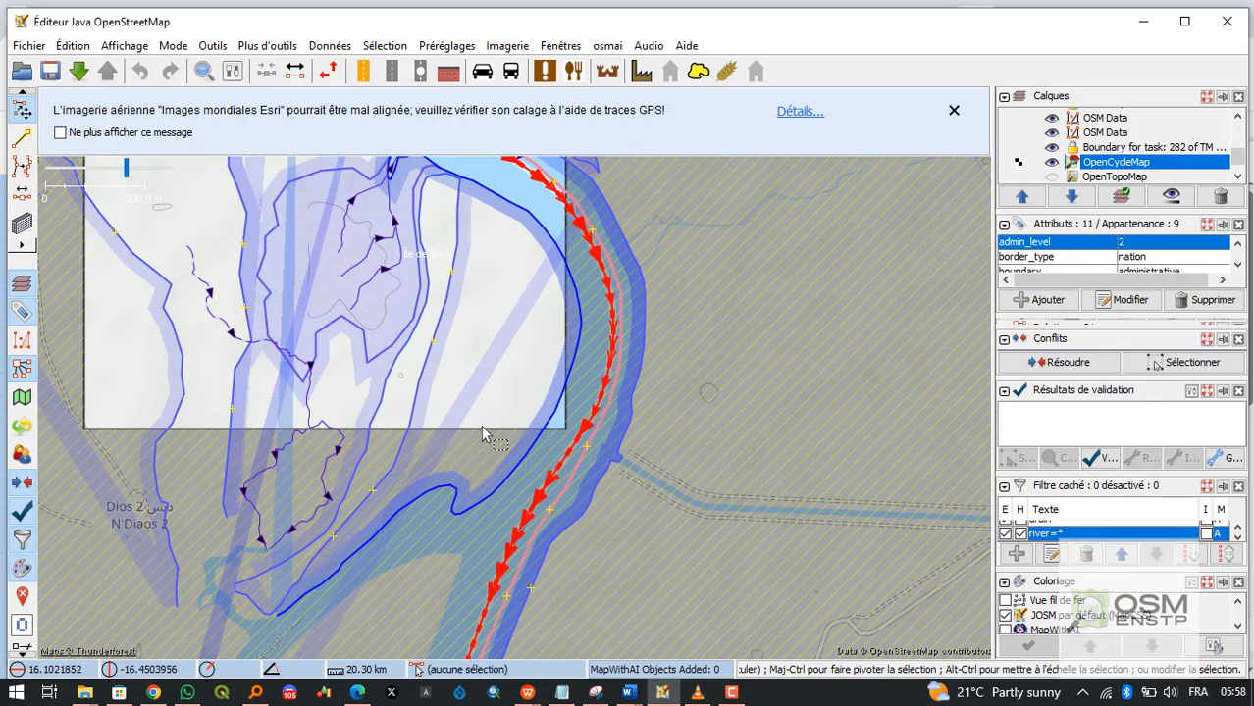
scroll(475, 383, "down", 1)
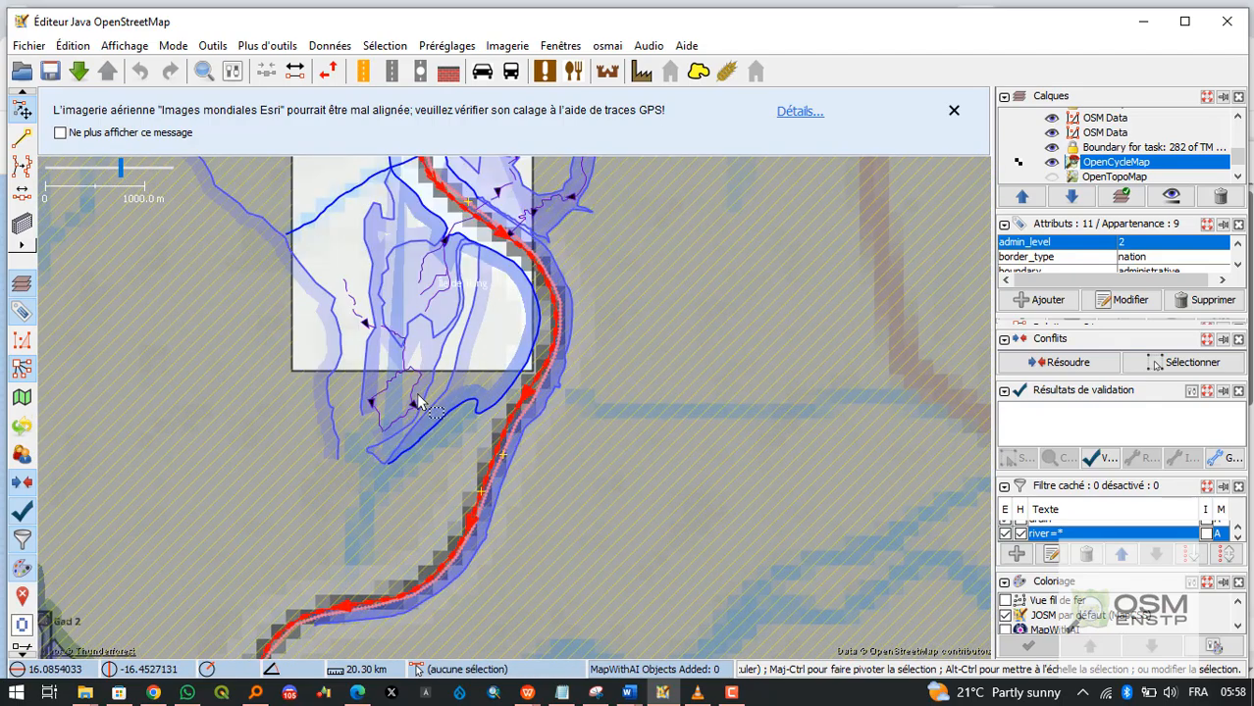
scroll(566, 484, "down", 1)
left_click_drag(391, 203, 378, 429)
scroll(378, 429, "up", 1)
scroll(509, 412, "down", 2)
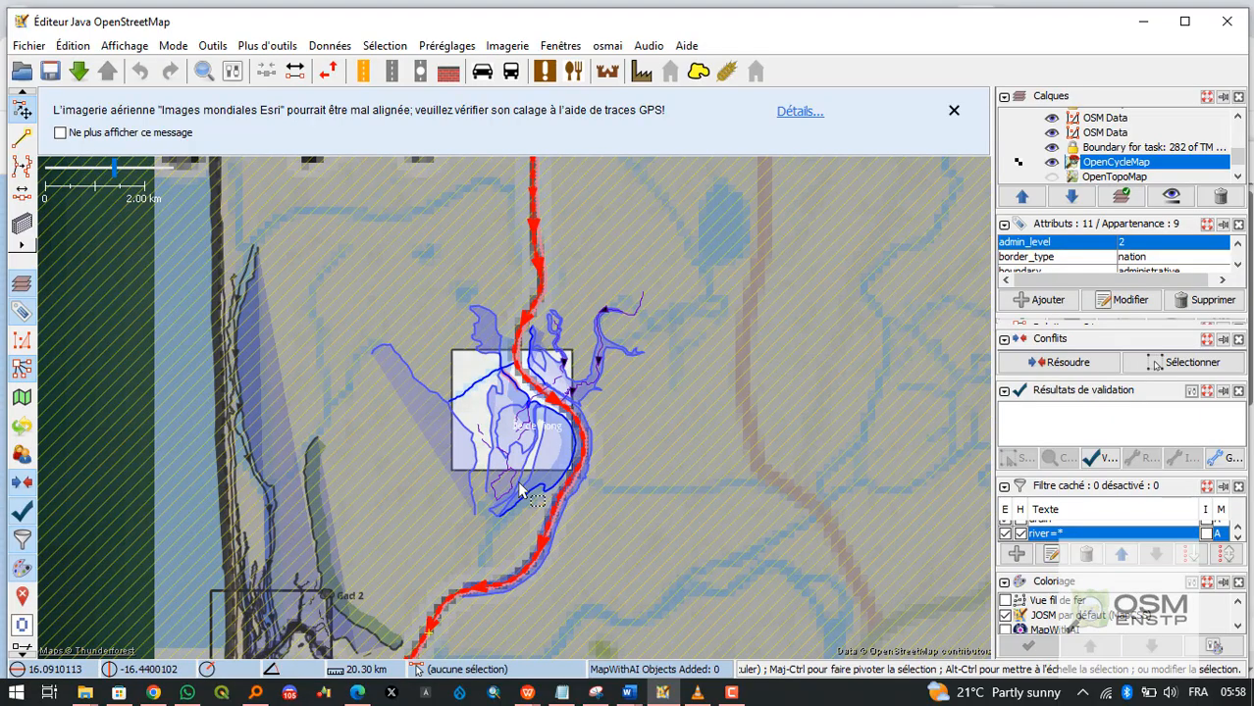
scroll(509, 468, "down", 3)
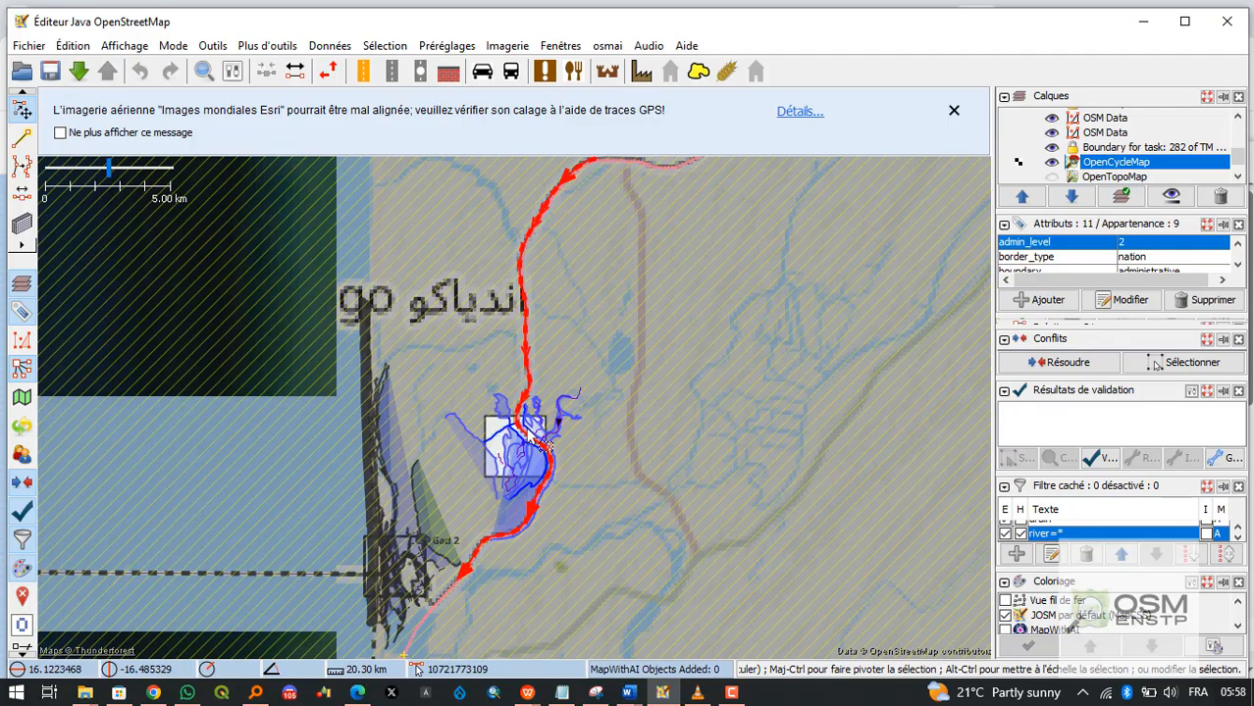
scroll(504, 472, "up", 4)
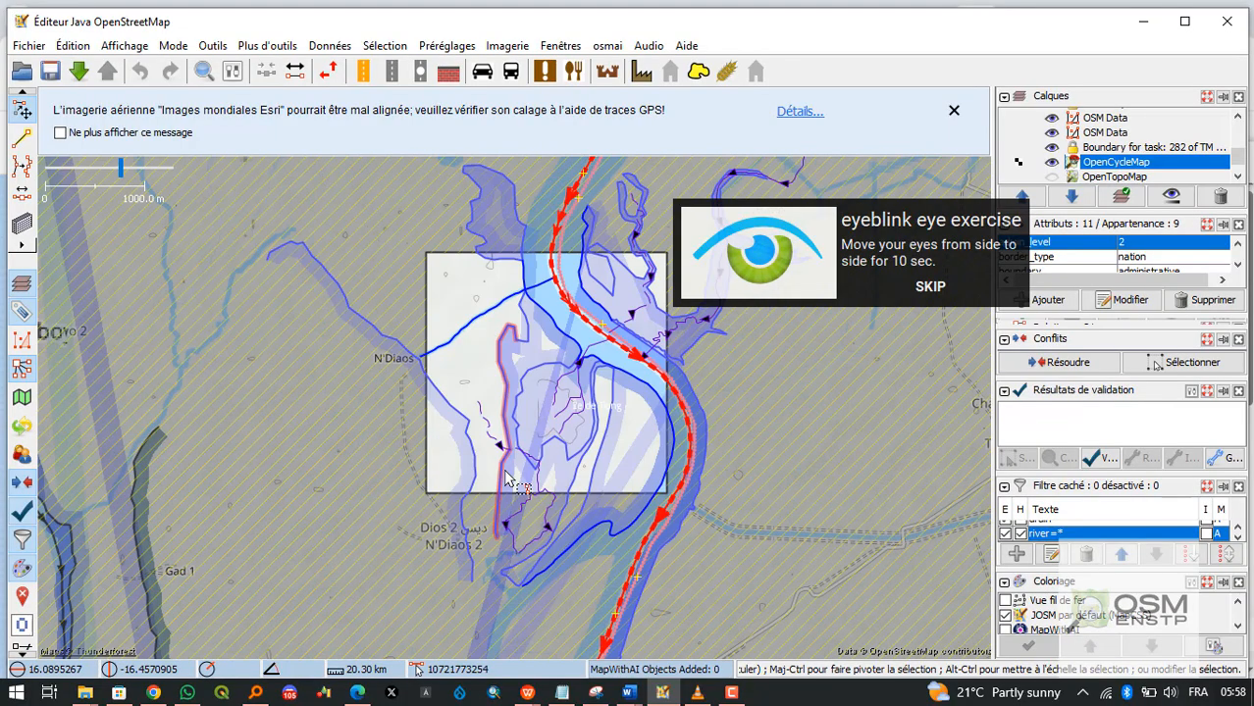
scroll(475, 451, "up", 2)
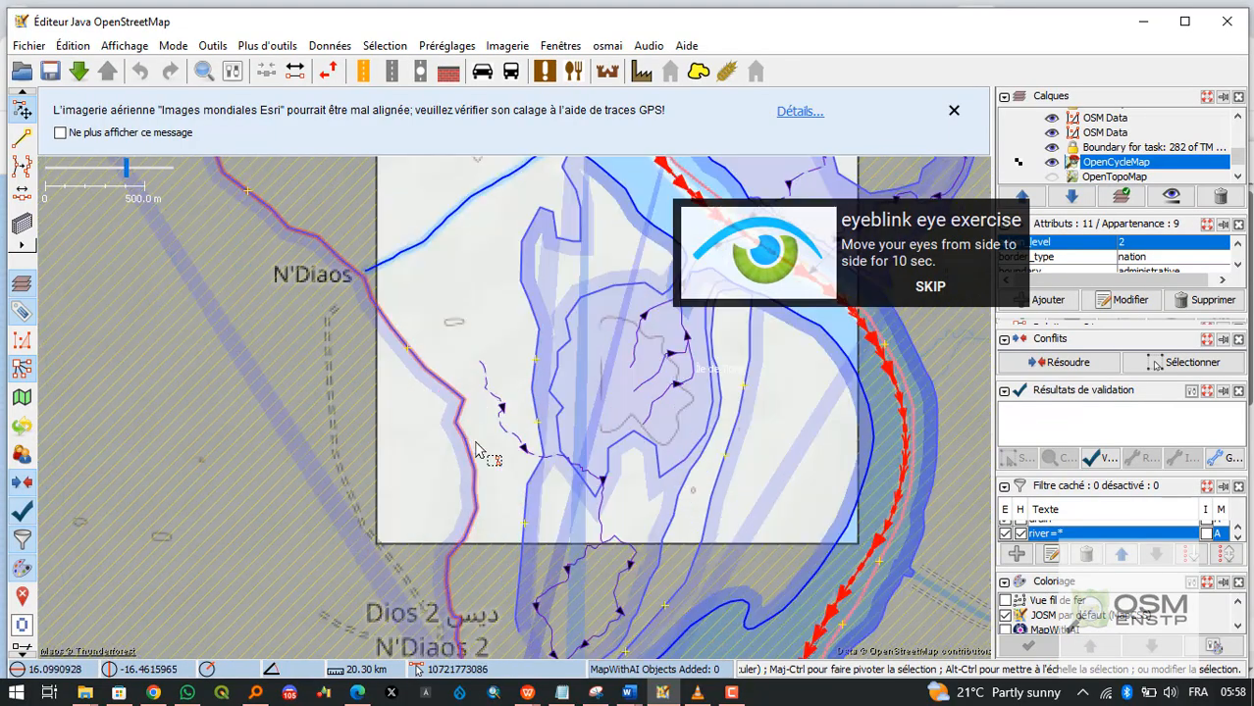
scroll(476, 451, "down", 6)
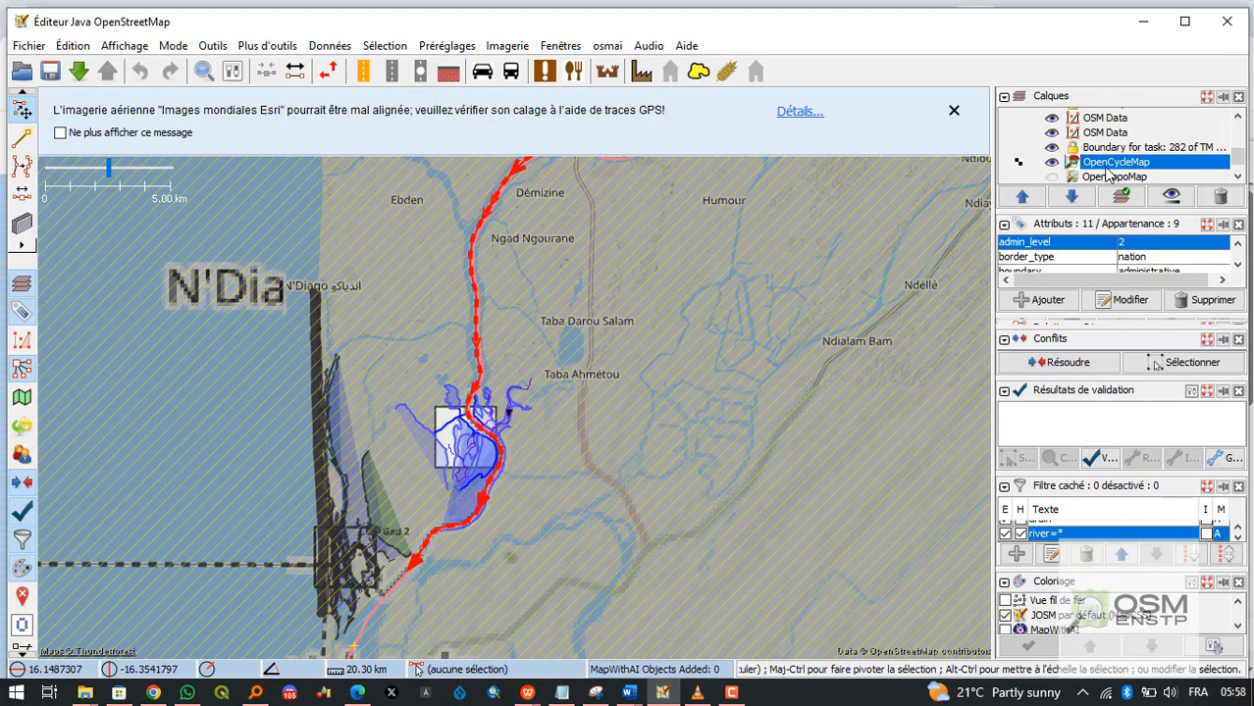
Hide the OpenCycleMap layer and inspect the stream and drainage traces west of Île de Tiong on the Esri satellite imagery.
scroll(448, 470, "up", 2)
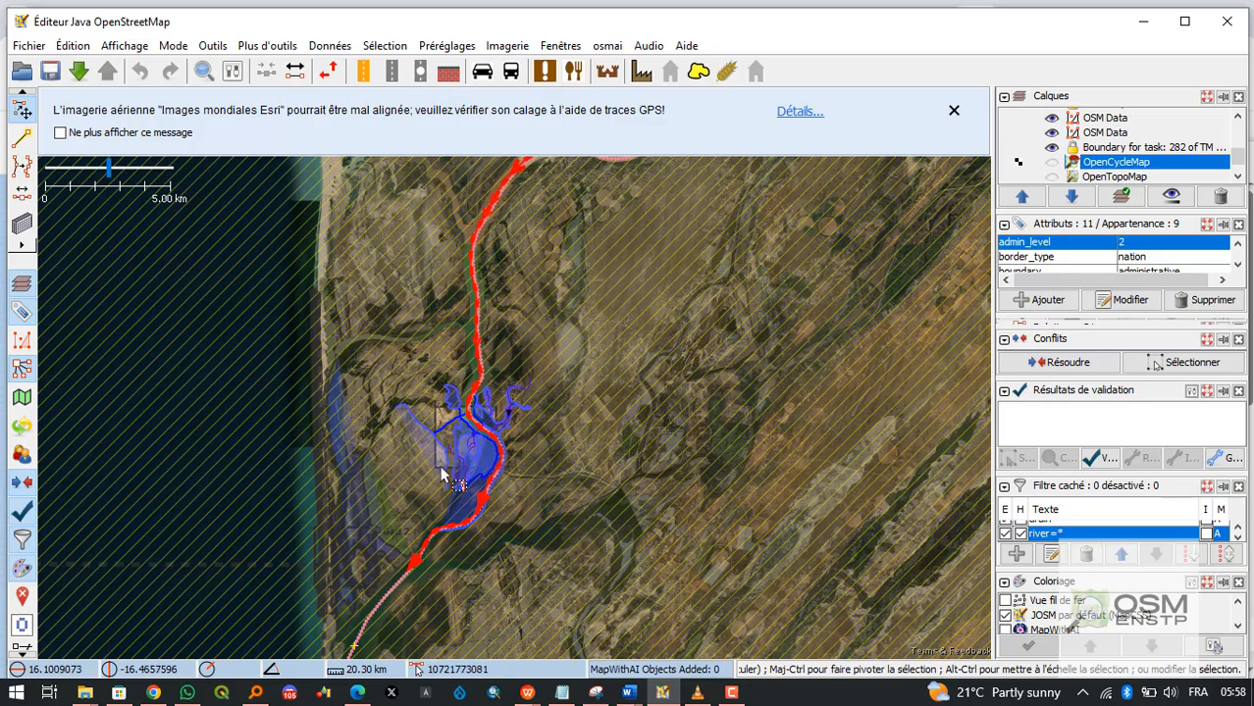
scroll(459, 451, "up", 2)
mouse_move(520, 412)
left_mouse_down()
mouse_move(465, 524)
mouse_move(465, 609)
left_mouse_up()
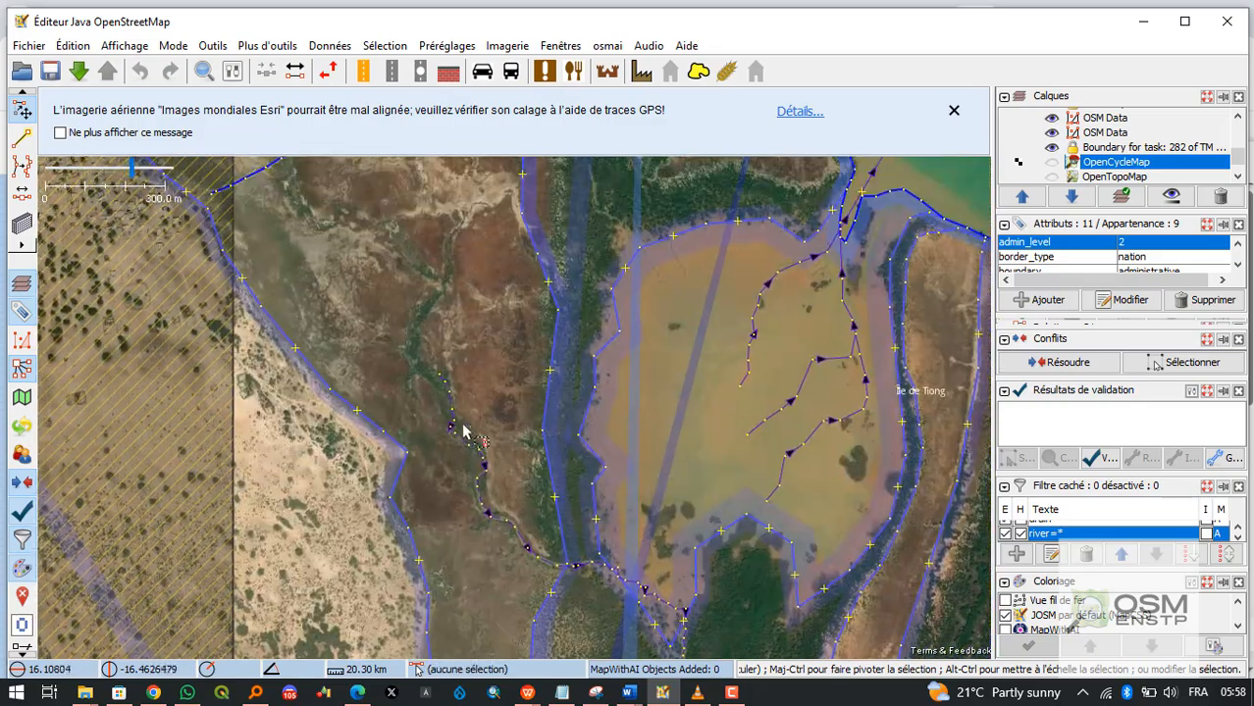
mouse_move(465, 434)
left_mouse_down()
mouse_move(531, 504)
mouse_move(539, 598)
left_mouse_up()
left_click(539, 378)
left_click_drag(539, 378, 493, 426)
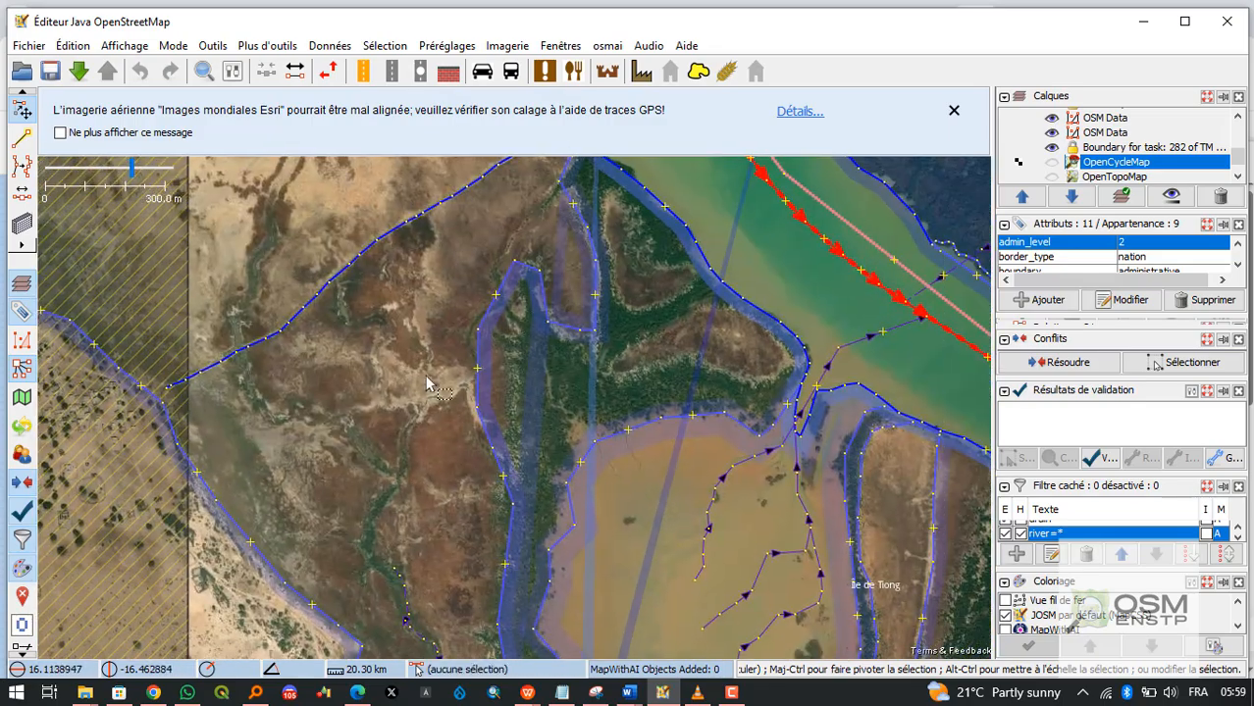
key("ctrl+Down")
key("ctrl+Down")
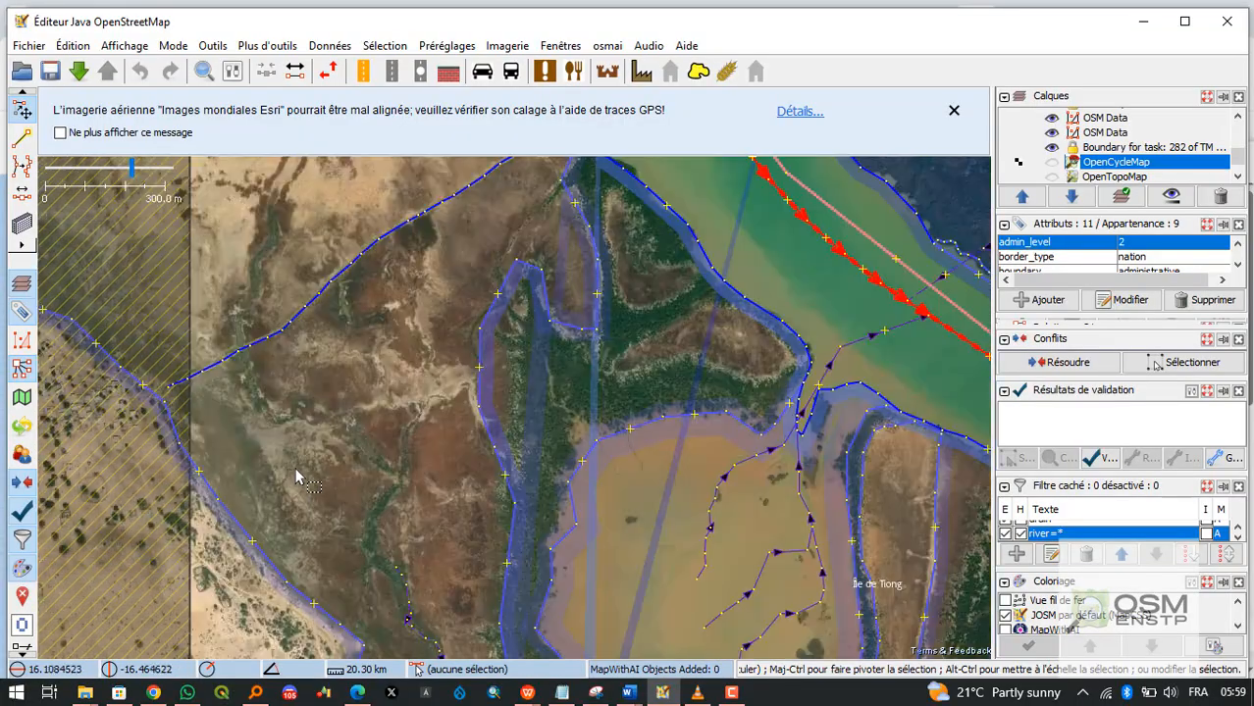
Examine the satellite imagery along the water-area outlines in the southwestern part of the task square for unmapped watercourses.
key("ctrl+Left")
scroll(363, 528, "up", 3)
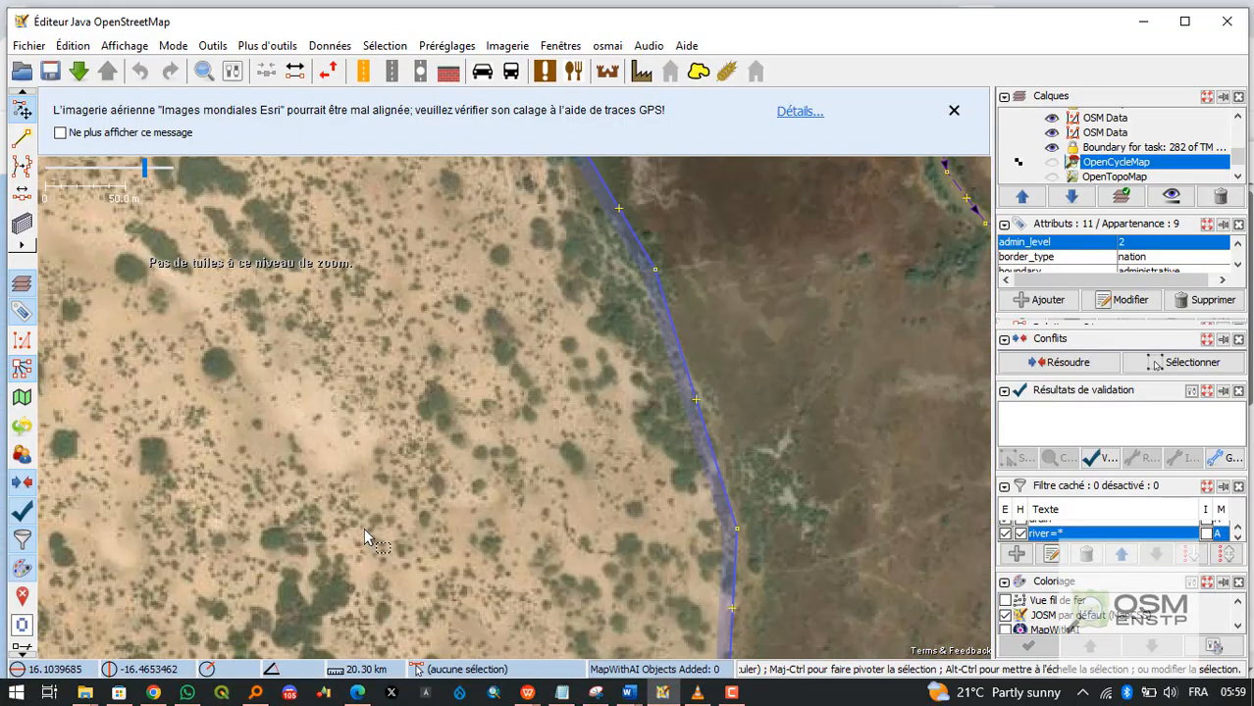
left_click_drag(363, 528, 420, 227)
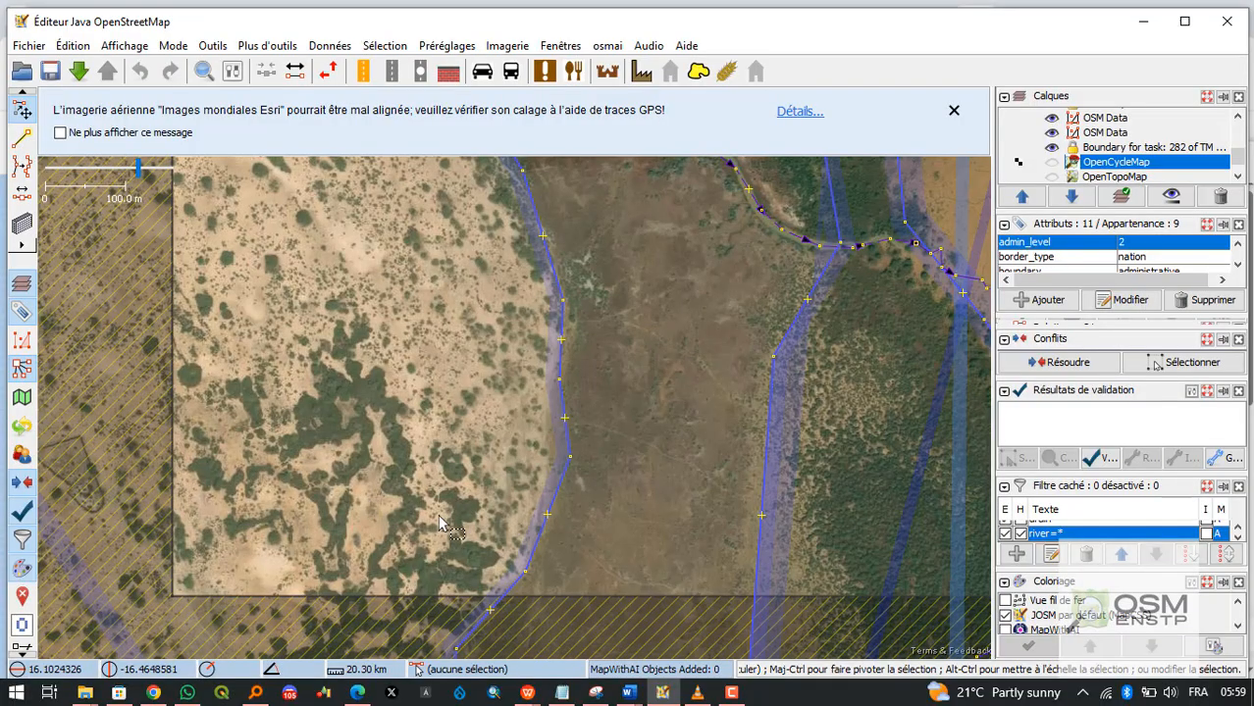
left_click_drag(437, 522, 371, 374)
scroll(215, 557, "up", 1)
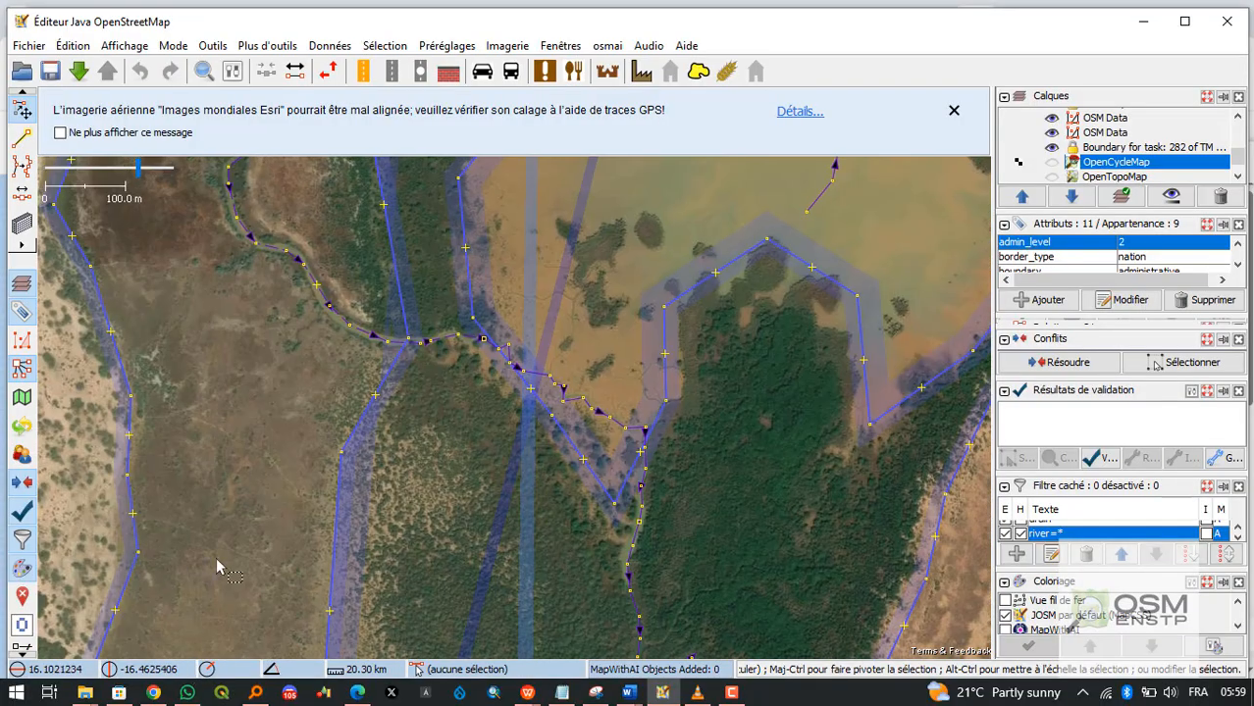
scroll(290, 453, "up", 2)
scroll(290, 453, "down", 3)
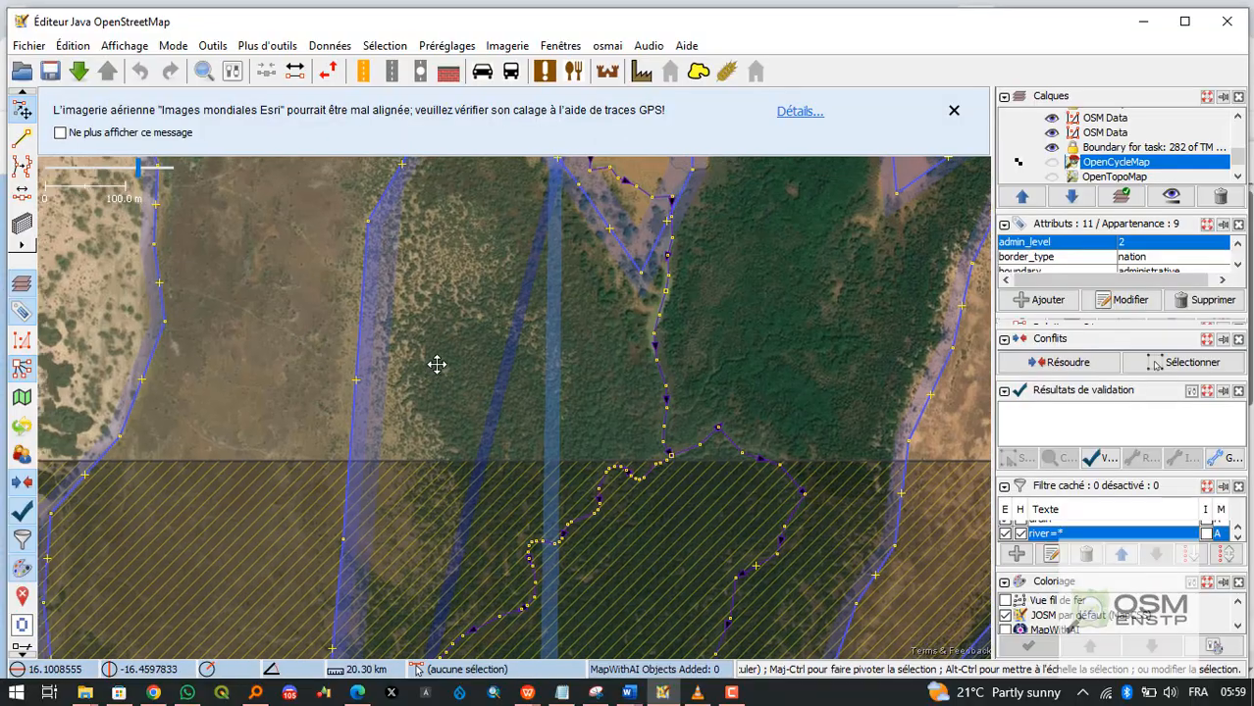
left_click_drag(436, 364, 460, 341)
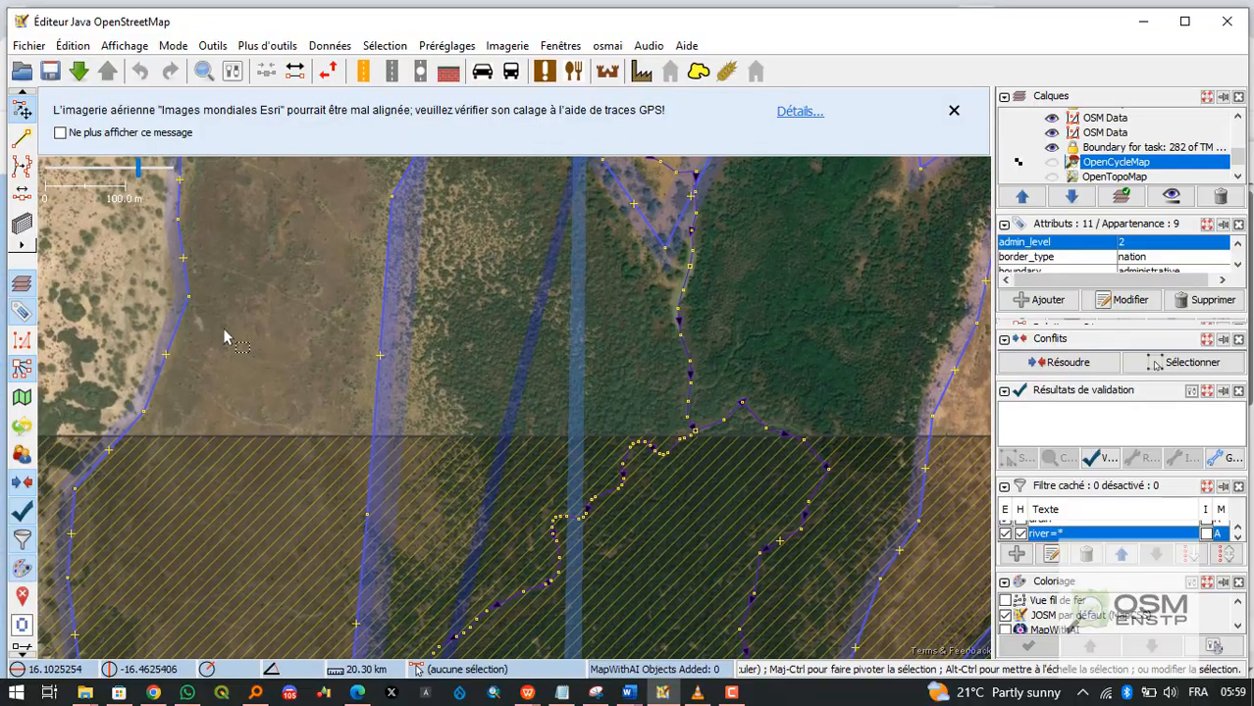
scroll(207, 276, "up", 2)
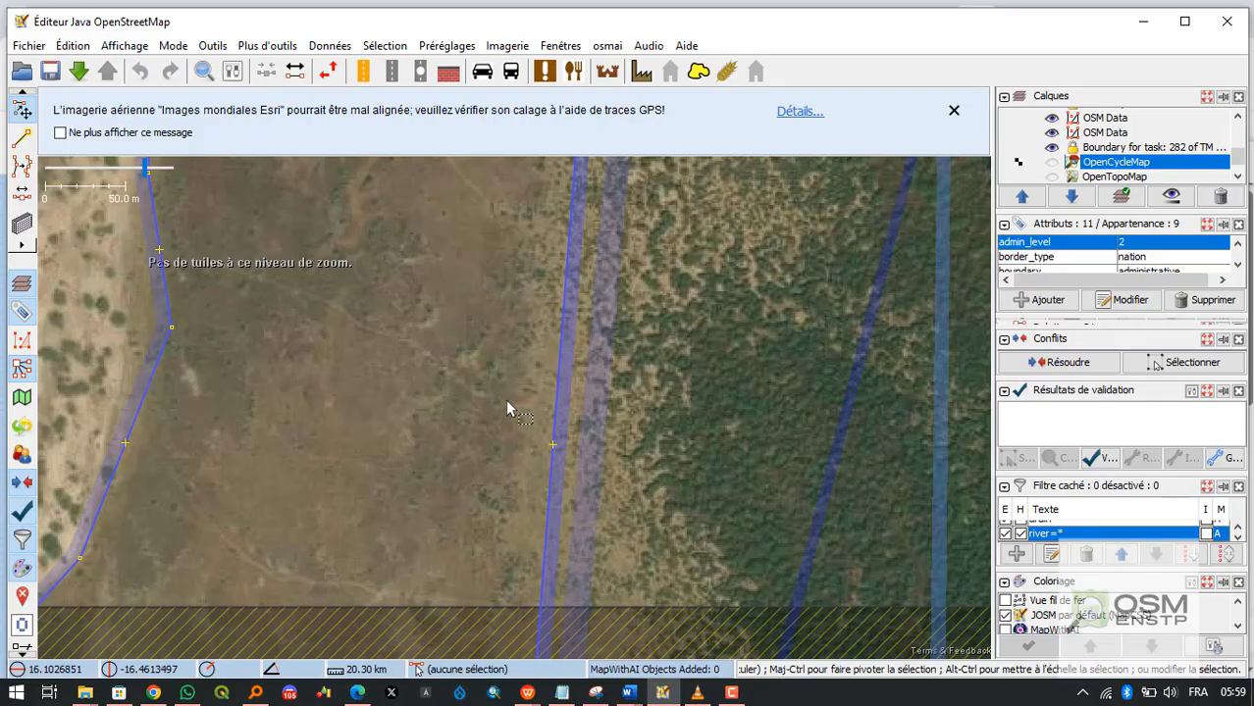
Examine the outline of the water area beside Île de Tiong and the streams mapped inside it against the satellite imagery.
scroll(508, 410, "down", 2)
left_click_drag(380, 411, 507, 581)
scroll(476, 379, "down", 3)
left_click(584, 479)
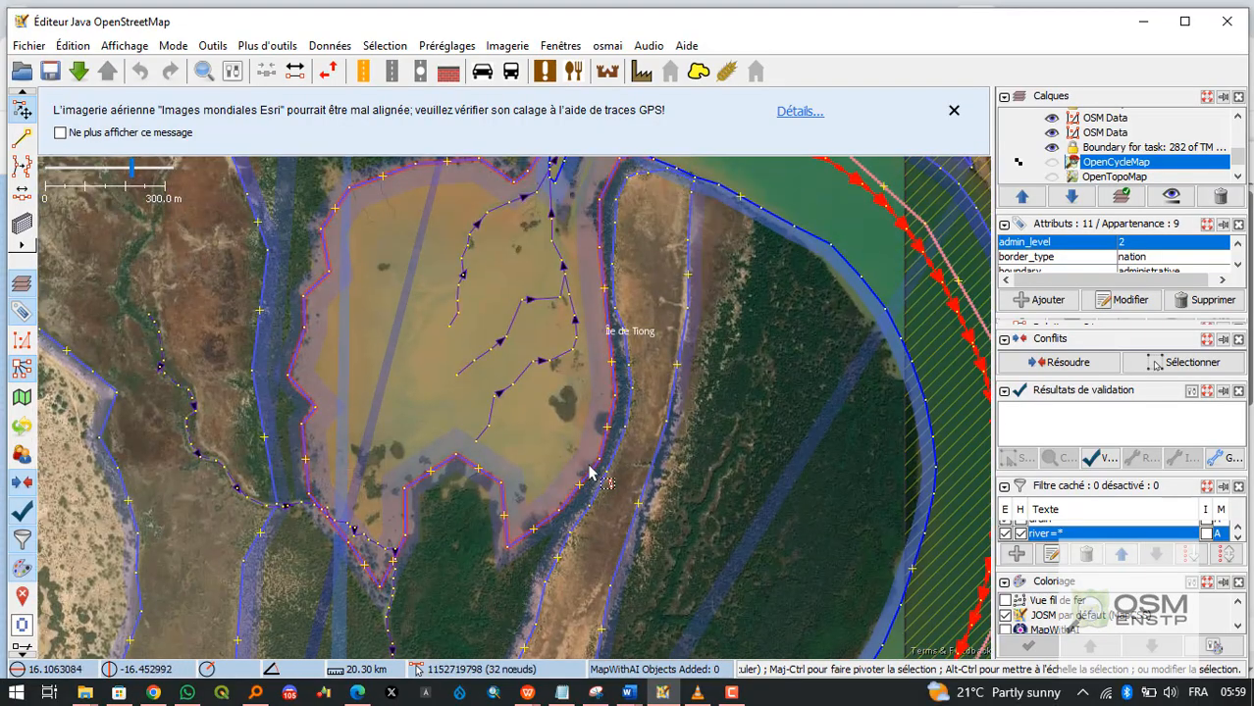
left_click(599, 467)
left_click(589, 472)
left_click(331, 394)
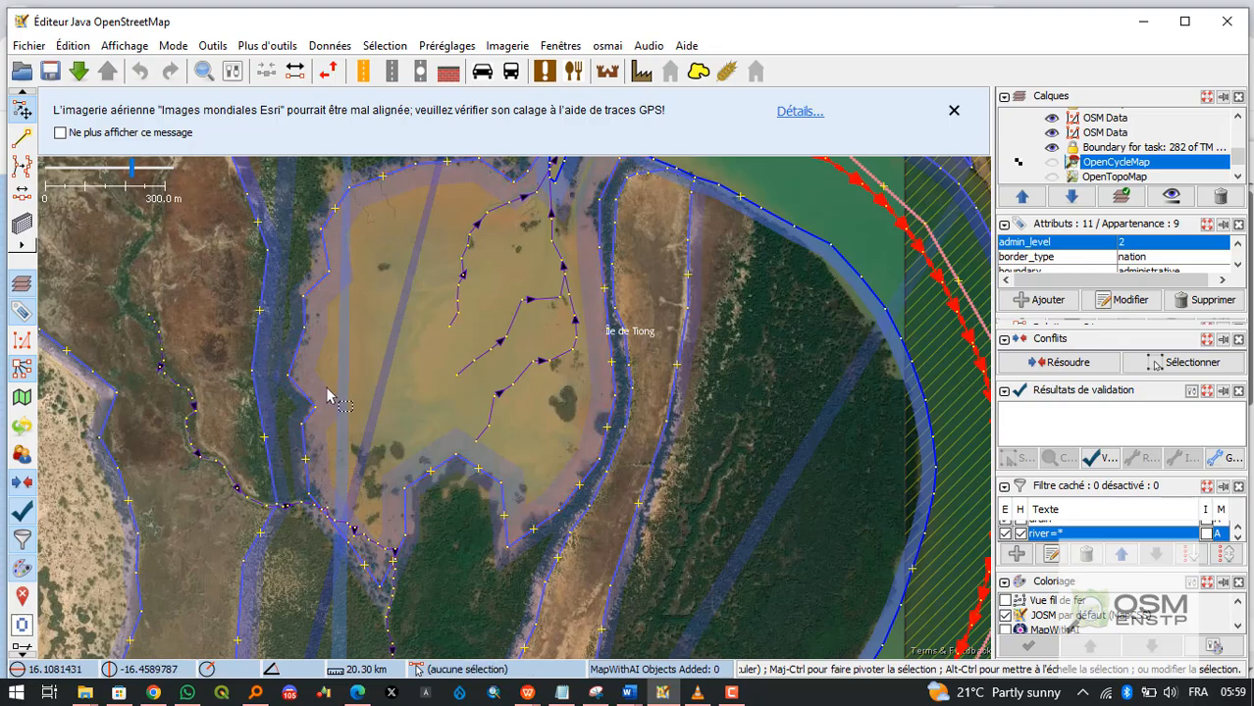
left_click_drag(218, 325, 343, 439)
scroll(342, 440, "down", 2)
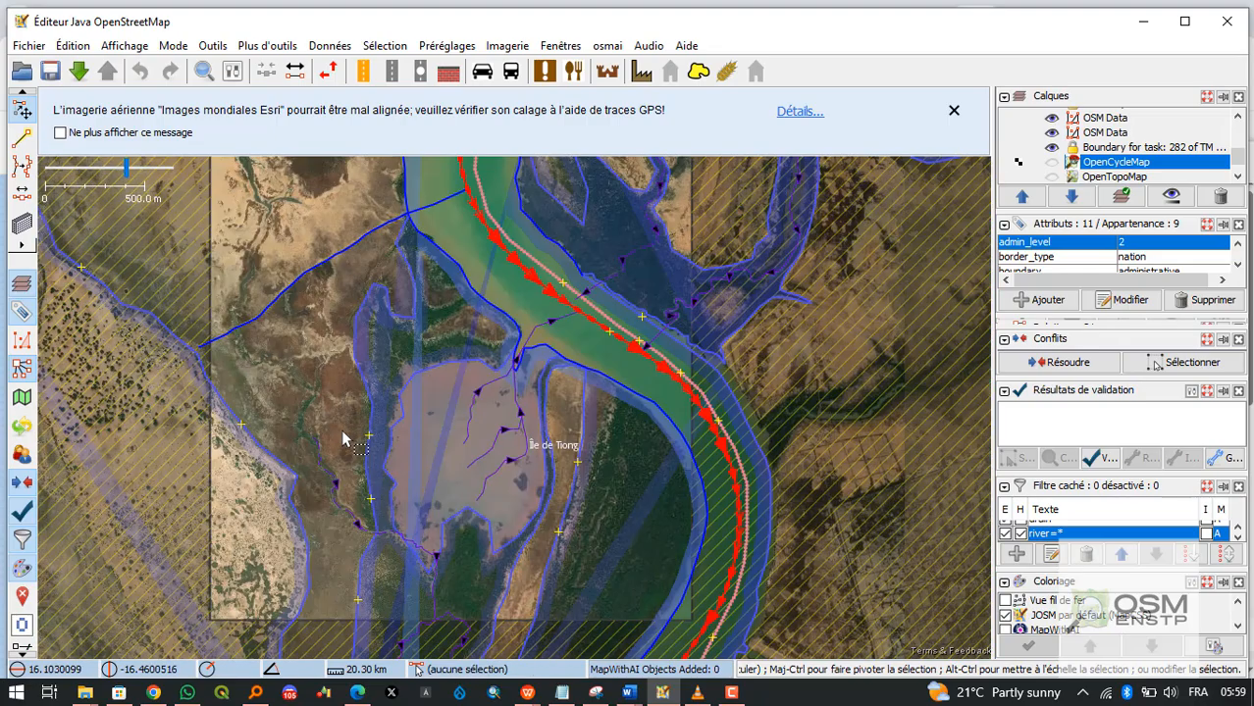
Trace on the satellite imagery where the vegetated channels run north of the intermittent stream's upper end, west of Île de Tiong.
scroll(322, 489, "up", 4)
left_click(328, 374)
scroll(343, 373, "up", 1)
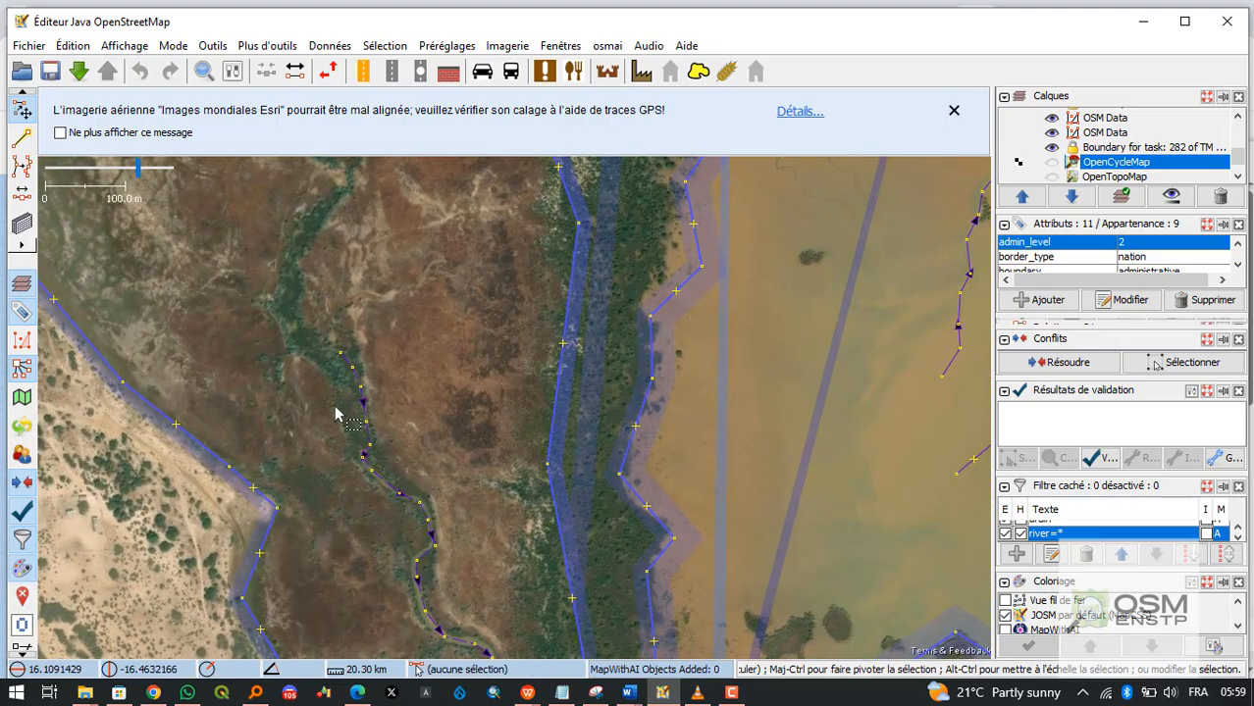
scroll(336, 357, "up", 1)
left_click(351, 353)
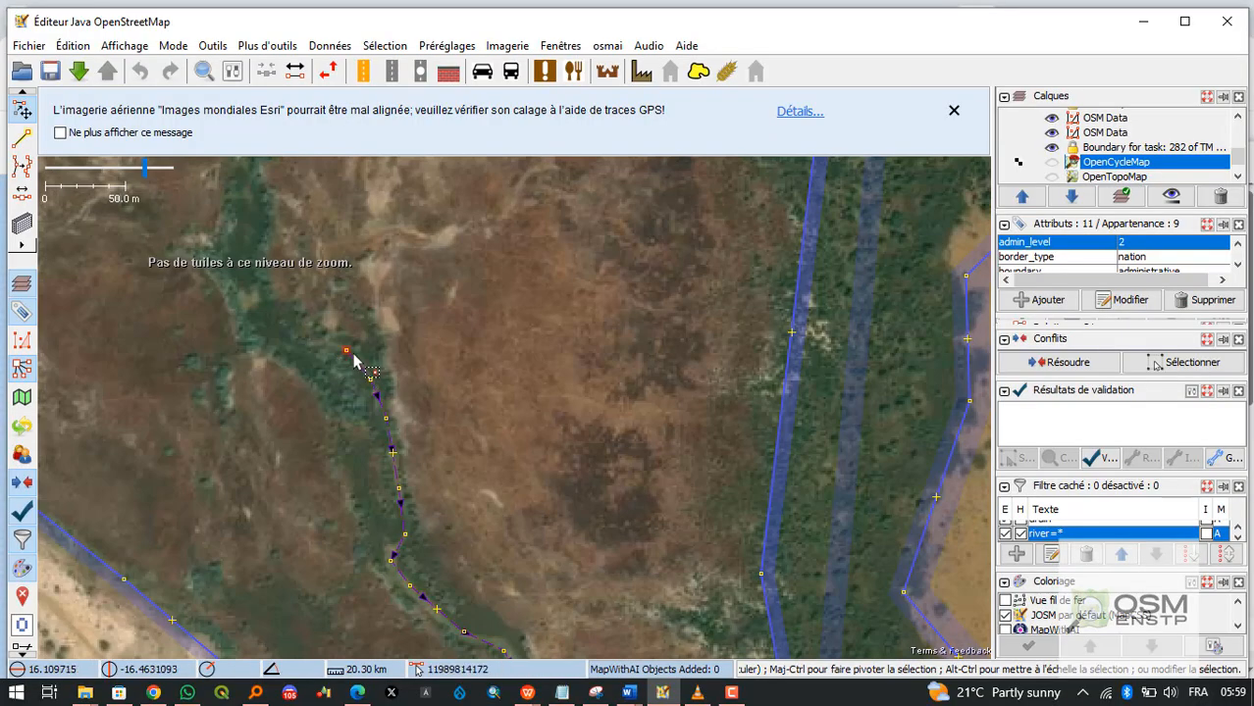
scroll(353, 355, "down", 3)
scroll(380, 489, "up", 2)
left_click(382, 491)
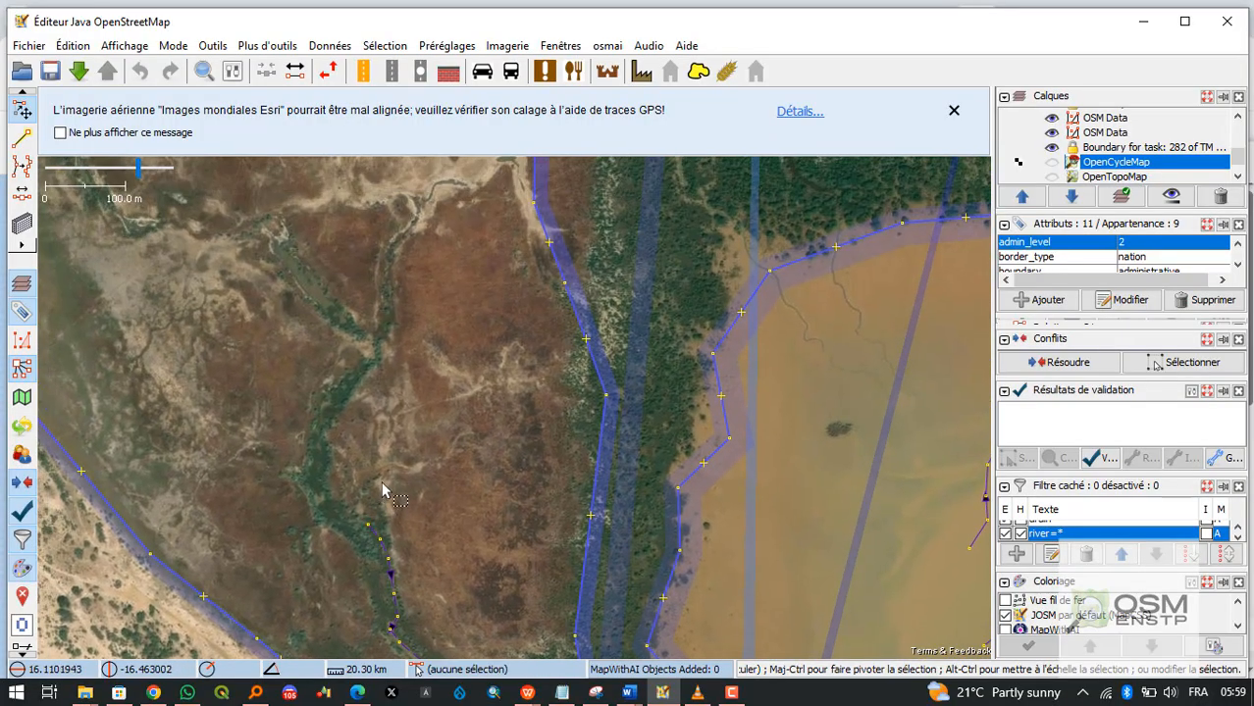
left_click_drag(487, 293, 486, 401)
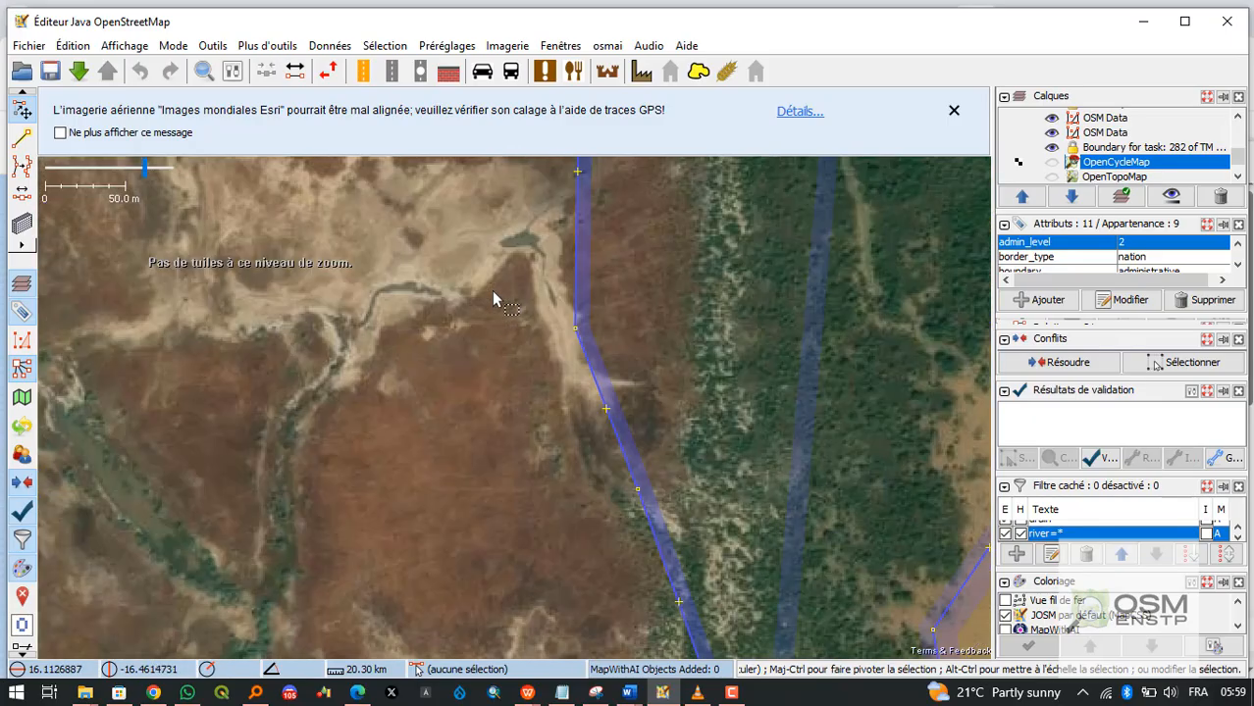
left_click_drag(496, 294, 510, 147)
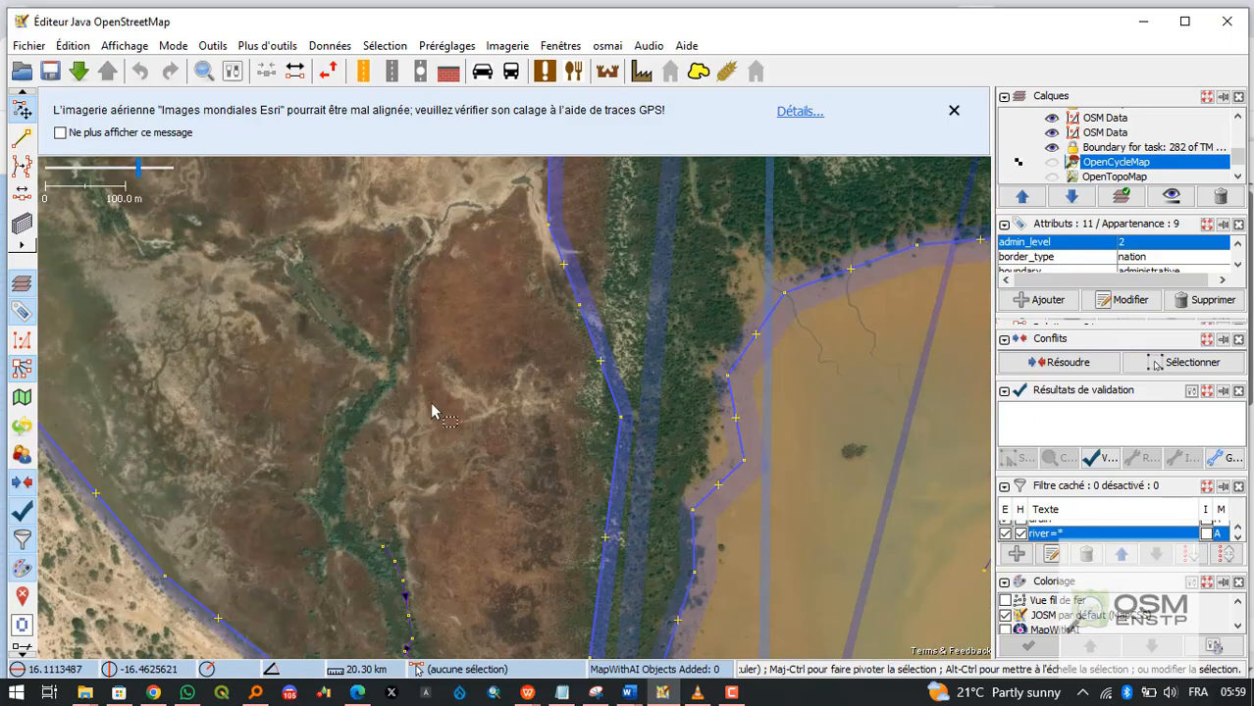
left_click_drag(434, 412, 464, 419)
Extend the intermittent stream from its upper end node northwards along the green vegetated channel west of Île de Tiong.
left_click(453, 453)
key("a")
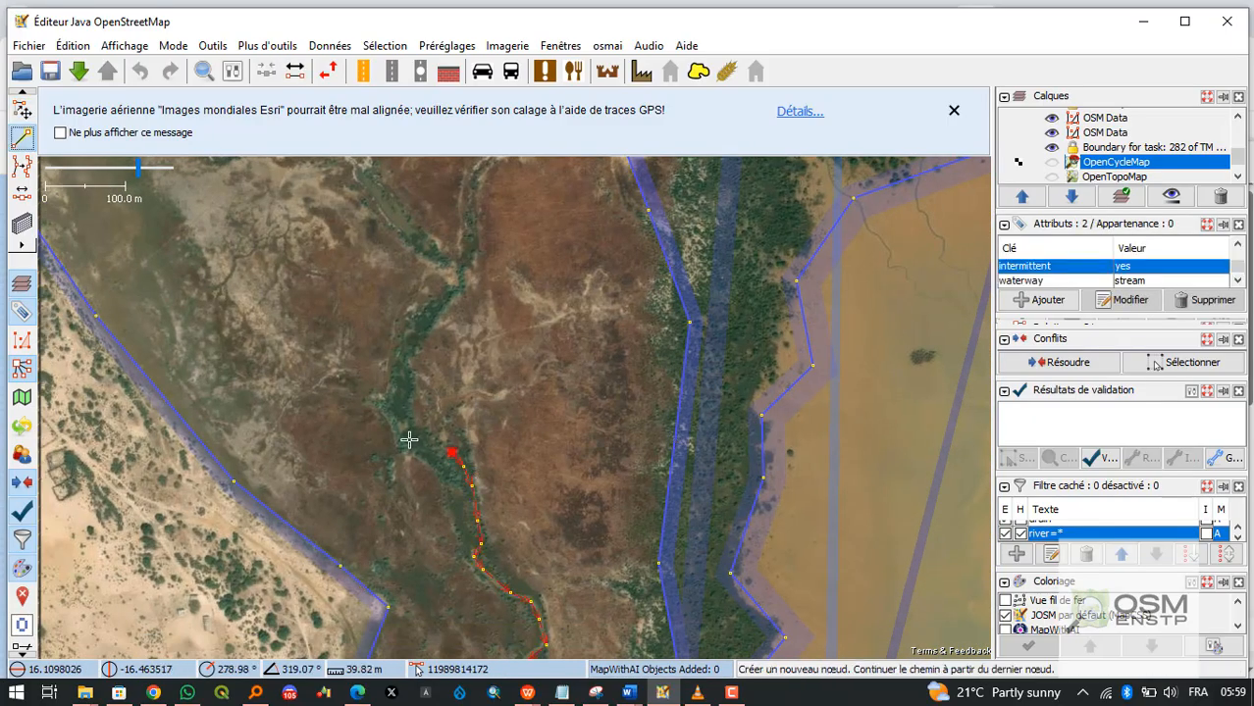
scroll(424, 442, "up", 2)
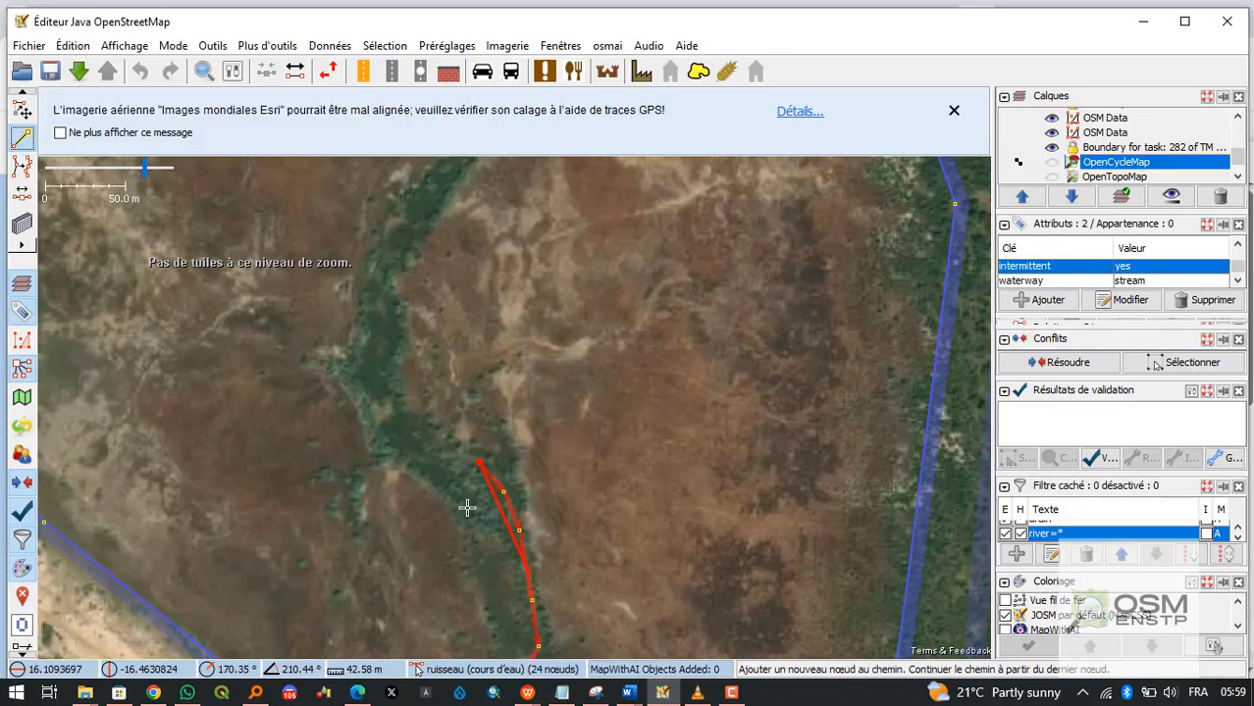
left_click(388, 420)
left_click_drag(463, 163, 358, 577)
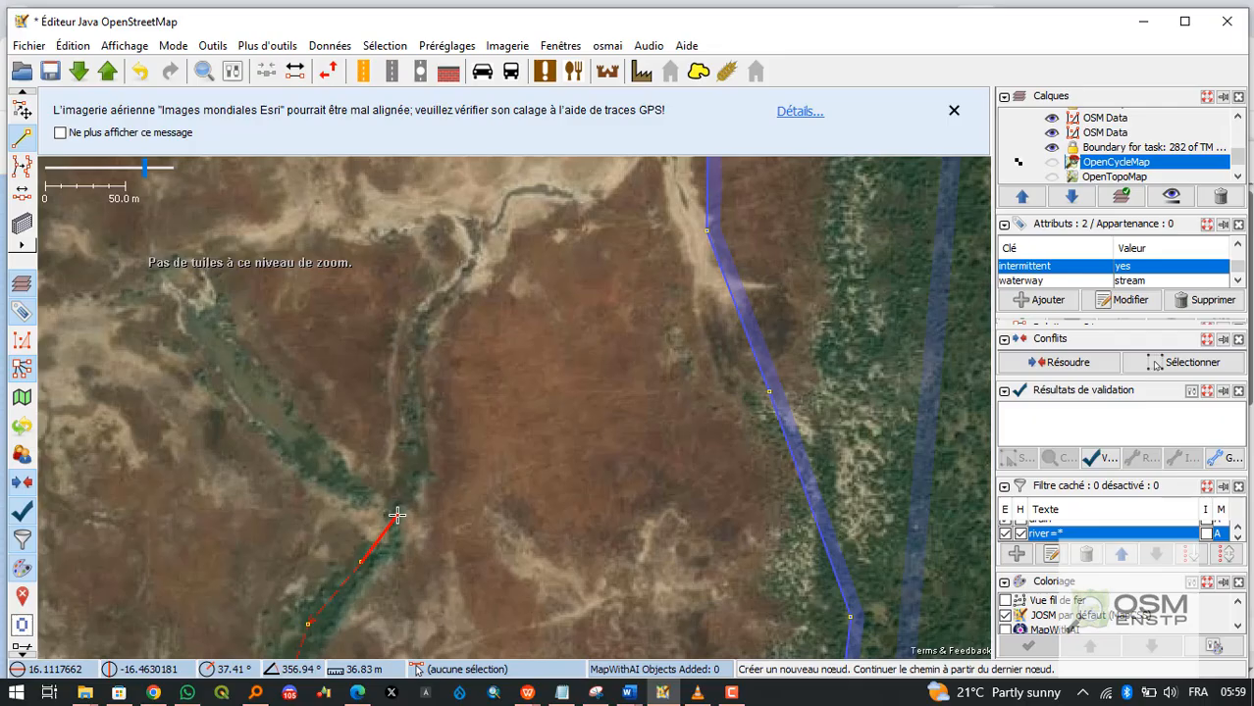
Check the branches leading towards the canal, continue the stream to the fork of the two vegetated channels and end the way there.
scroll(396, 515, "down", 2)
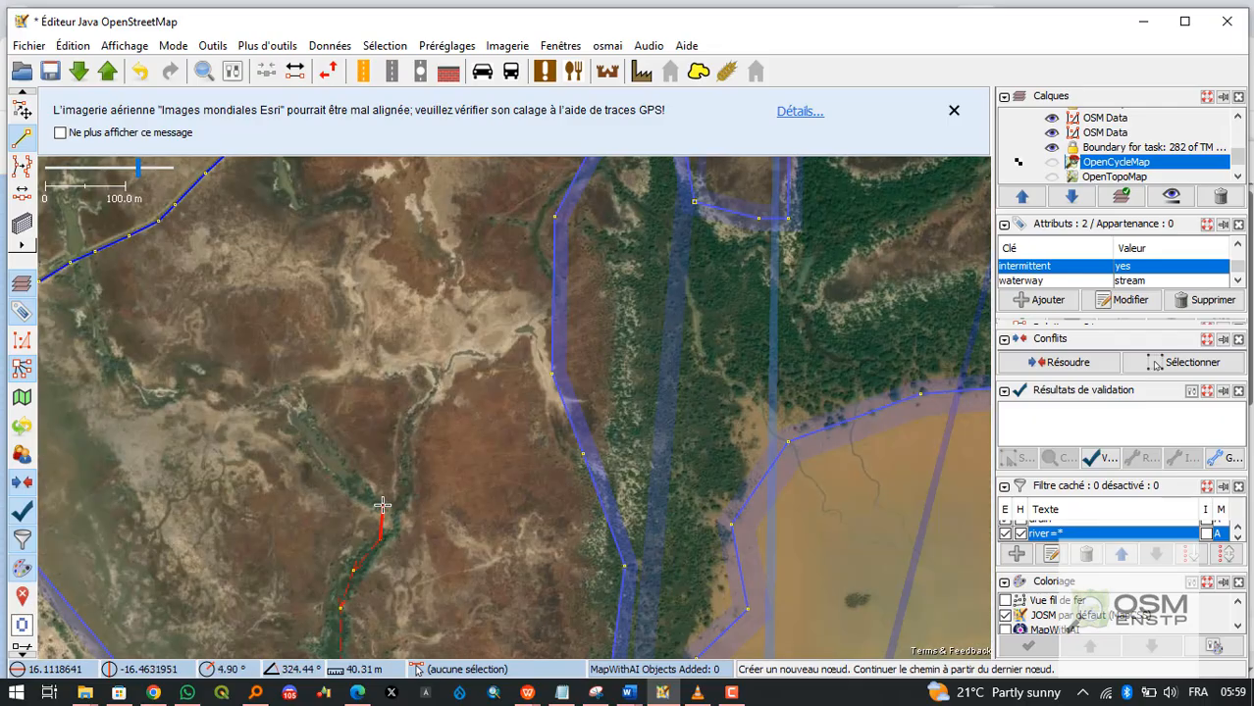
scroll(382, 505, "down", 2)
scroll(294, 329, "up", 4)
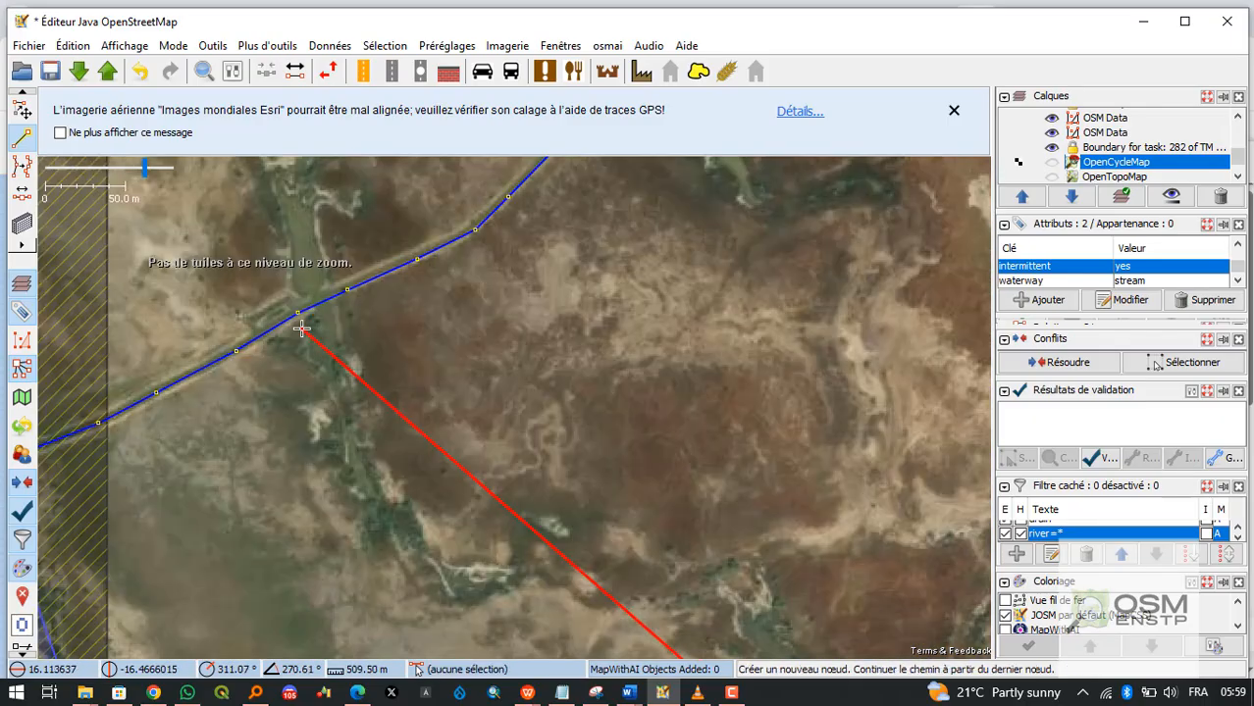
scroll(302, 329, "down", 2)
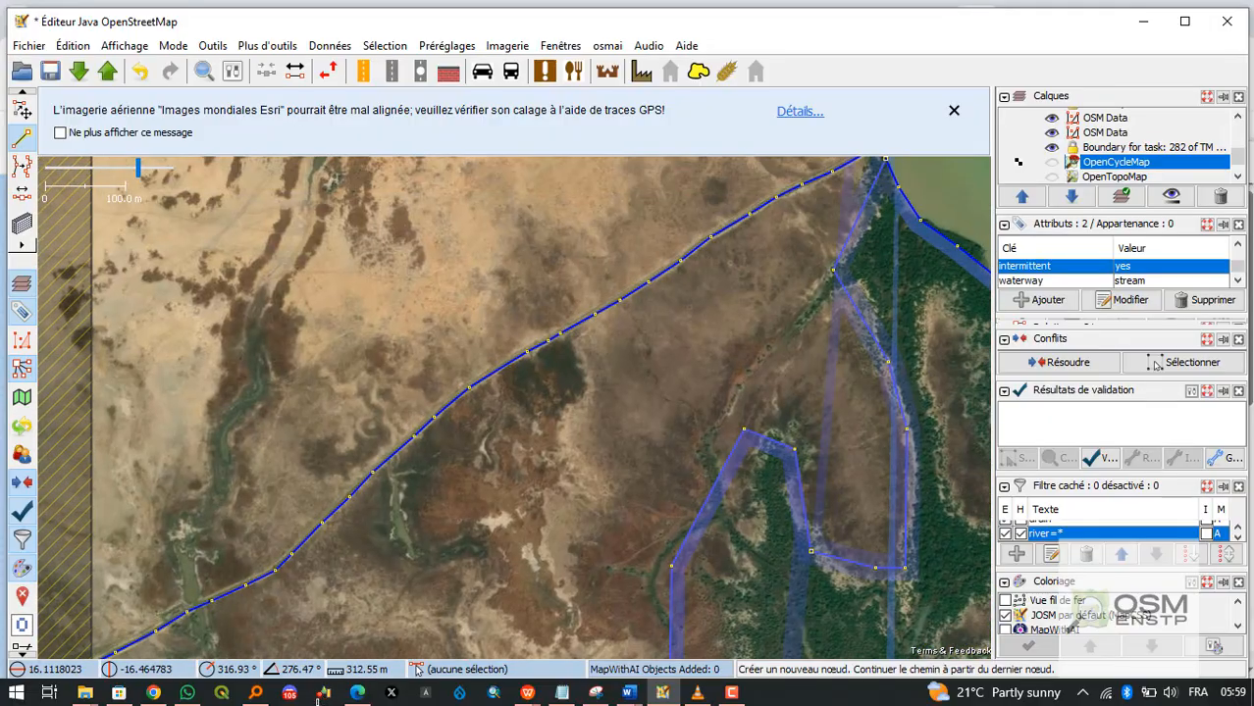
scroll(517, 512, "up", 3)
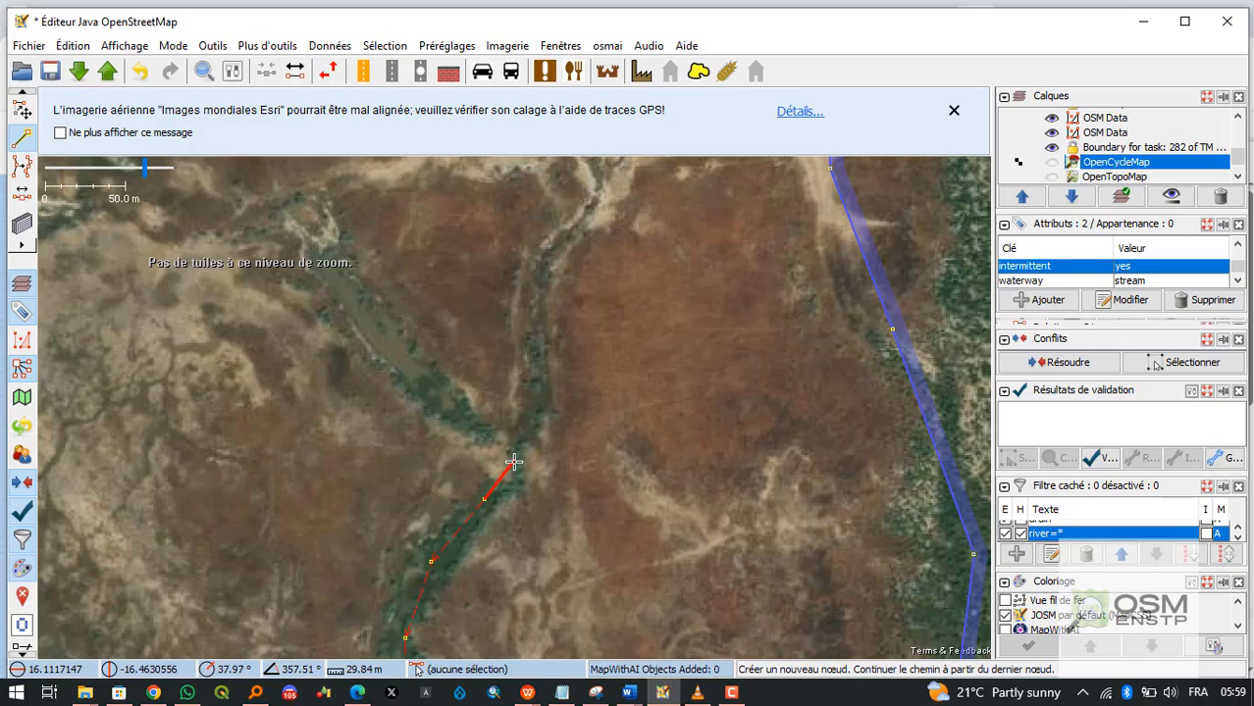
scroll(512, 461, "down", 2)
scroll(568, 356, "up", 2)
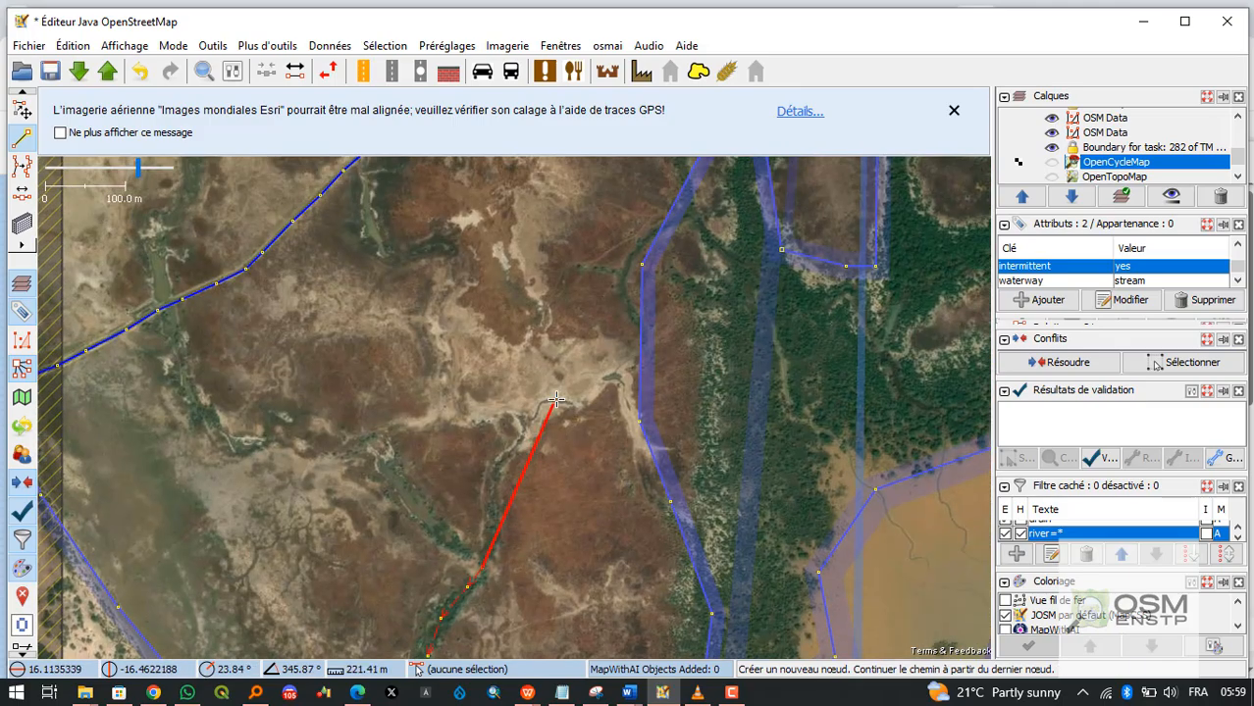
scroll(587, 284, "down", 1)
scroll(561, 385, "up", 1)
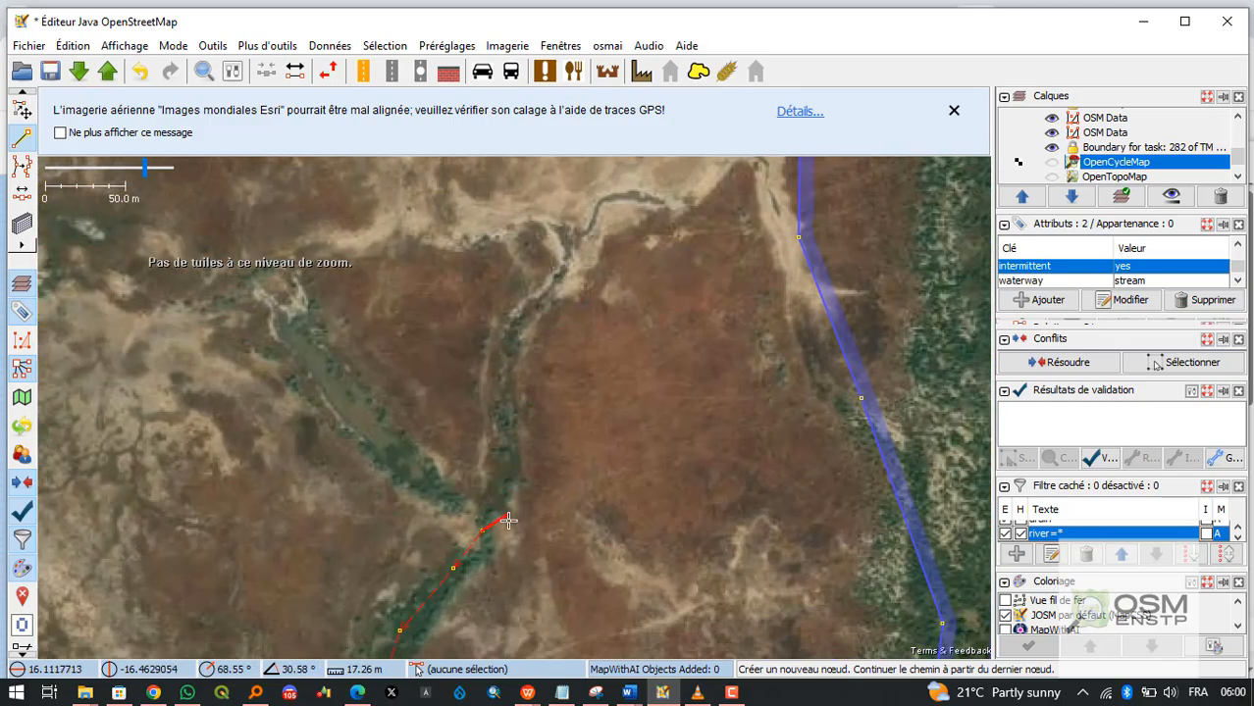
left_click(482, 529)
key("s")
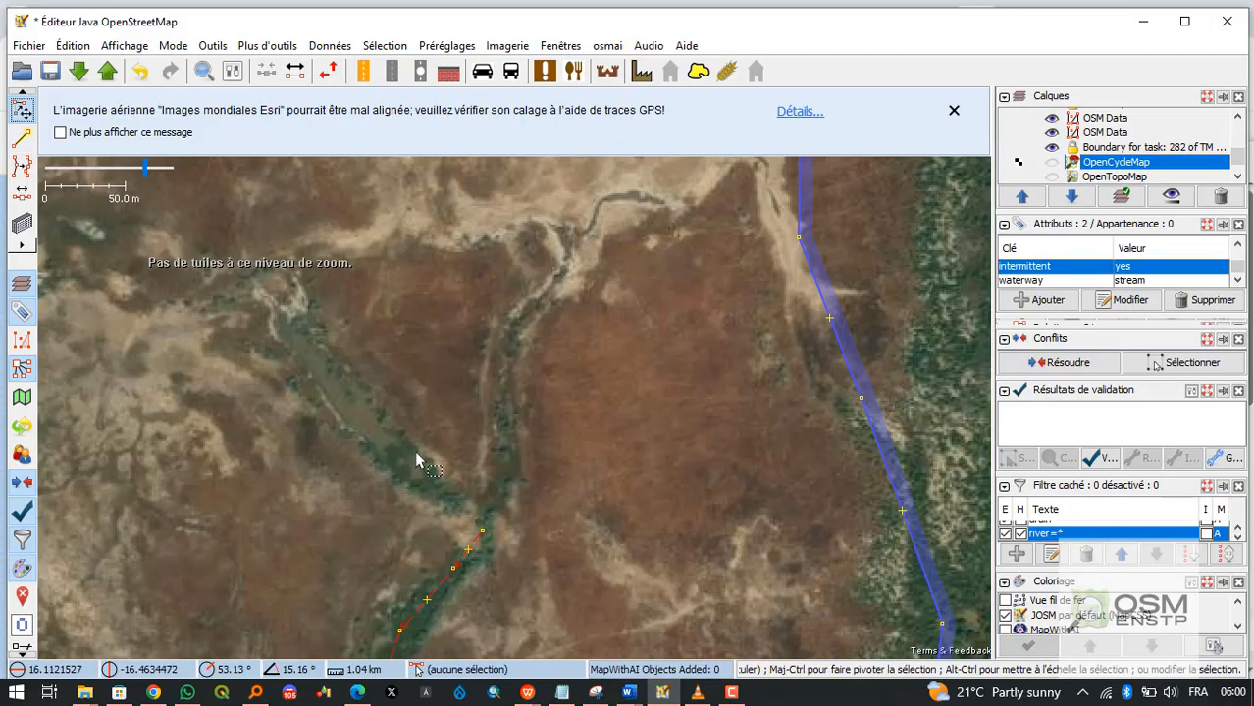
Select the canal north of the extended stream and examine its course down to its southwestern end near the settlement.
scroll(420, 456, "down", 5)
scroll(447, 481, "up", 5)
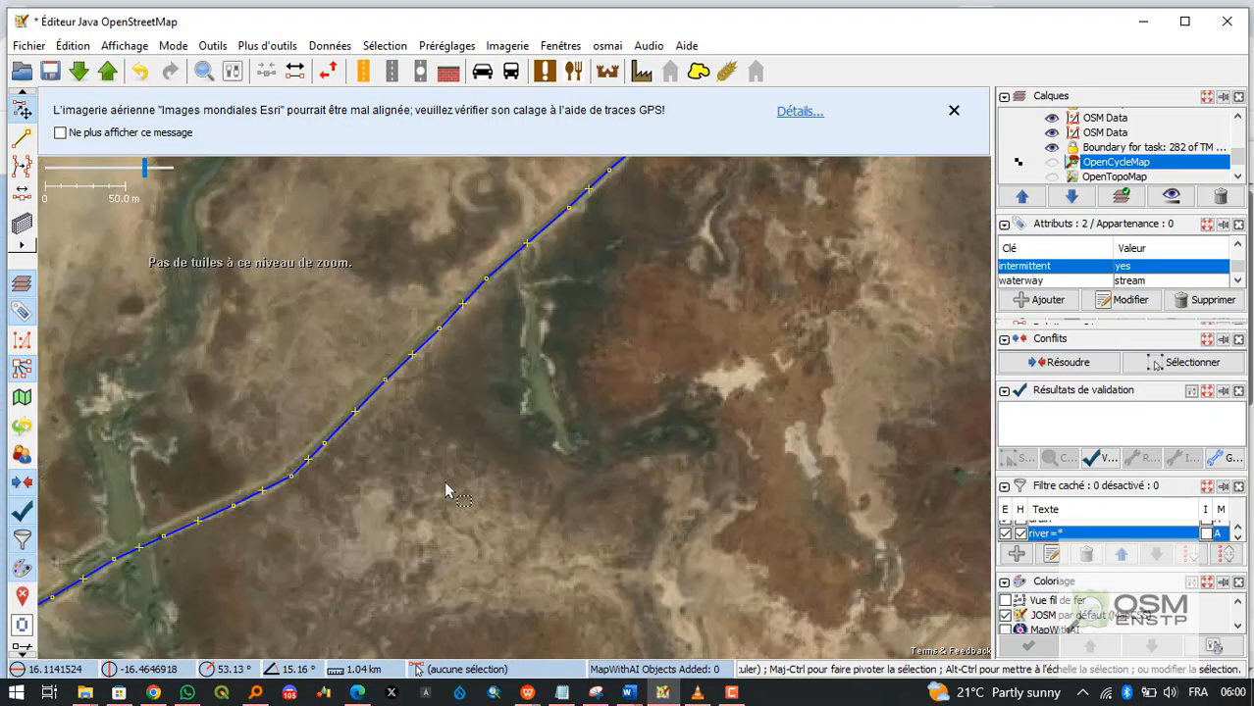
left_click(371, 395)
scroll(575, 457, "down", 2)
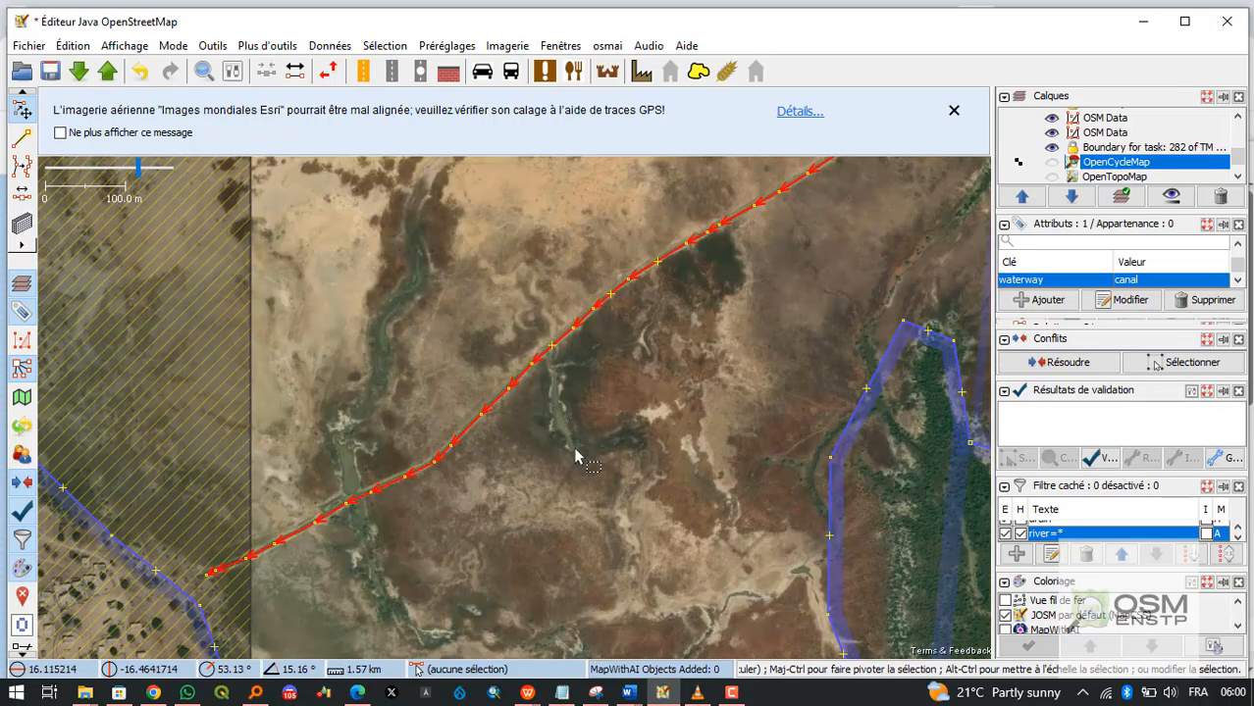
scroll(324, 545, "down", 2)
left_click_drag(333, 549, 343, 410)
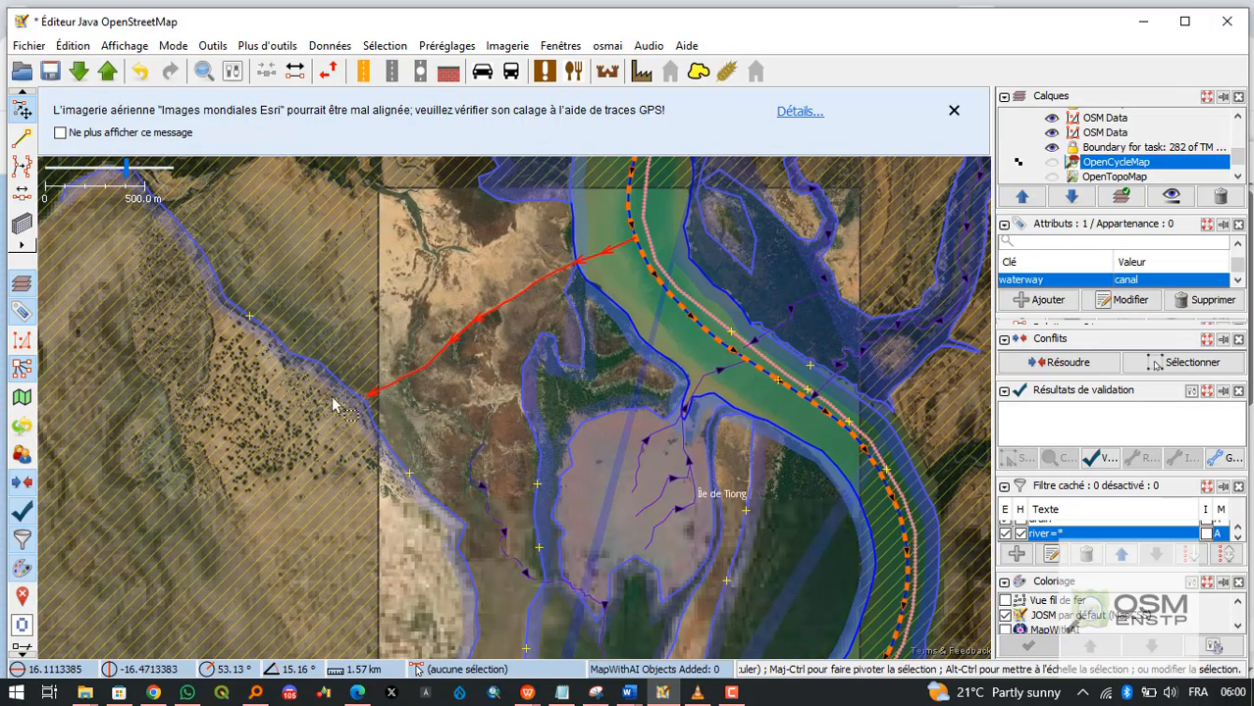
scroll(374, 420, "up", 2)
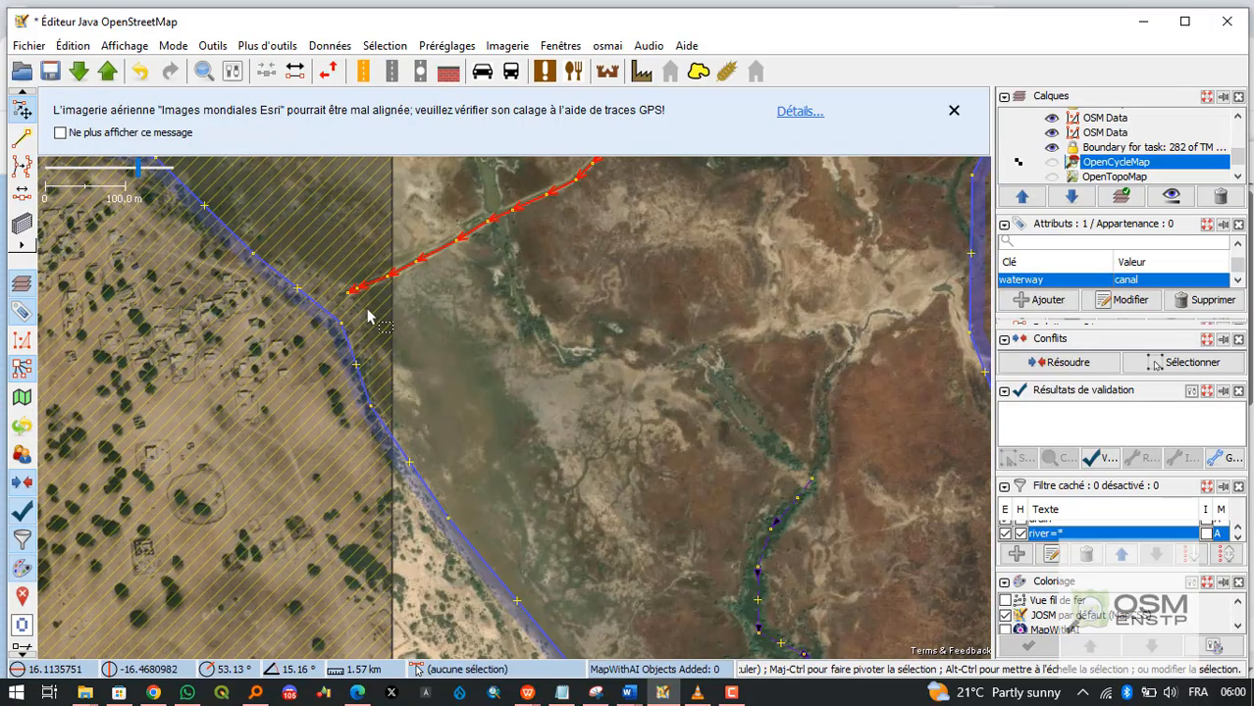
scroll(334, 299, "up", 2)
scroll(177, 343, "down", 1)
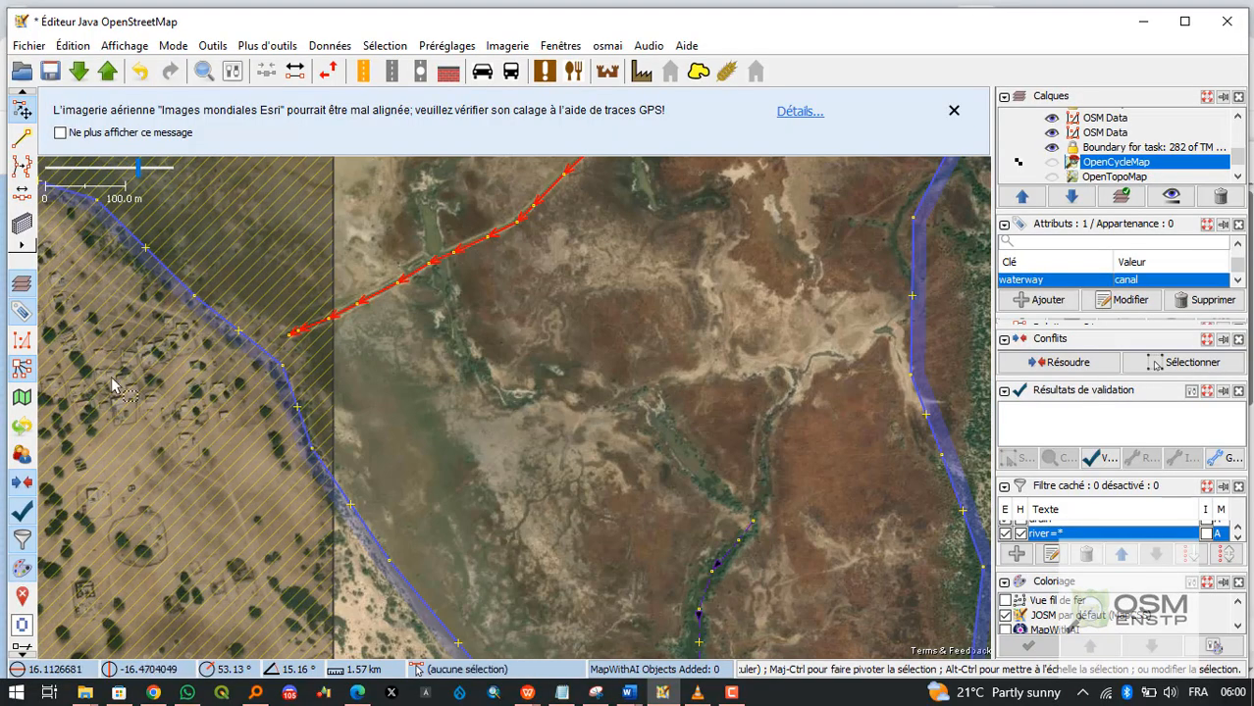
Compare the canal's alignment with the satellite imagery at its junction with the river bank and along its northeastern section.
scroll(173, 417, "down", 4)
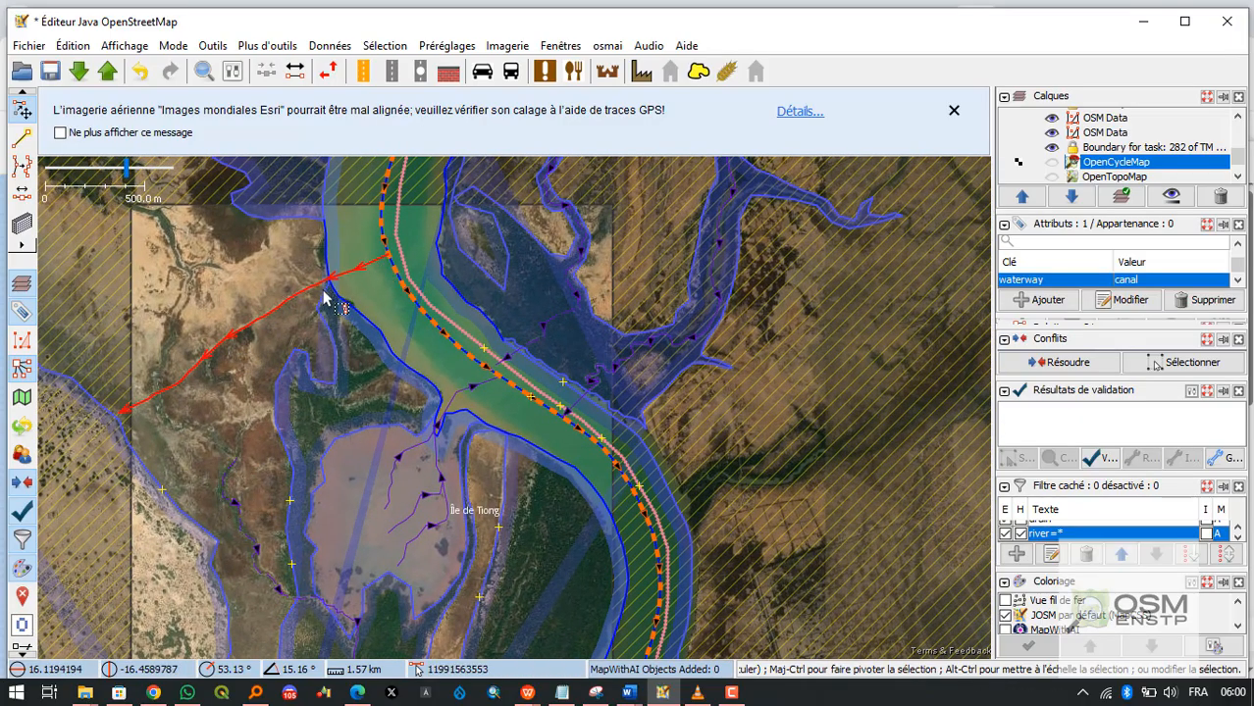
scroll(319, 295, "up", 7)
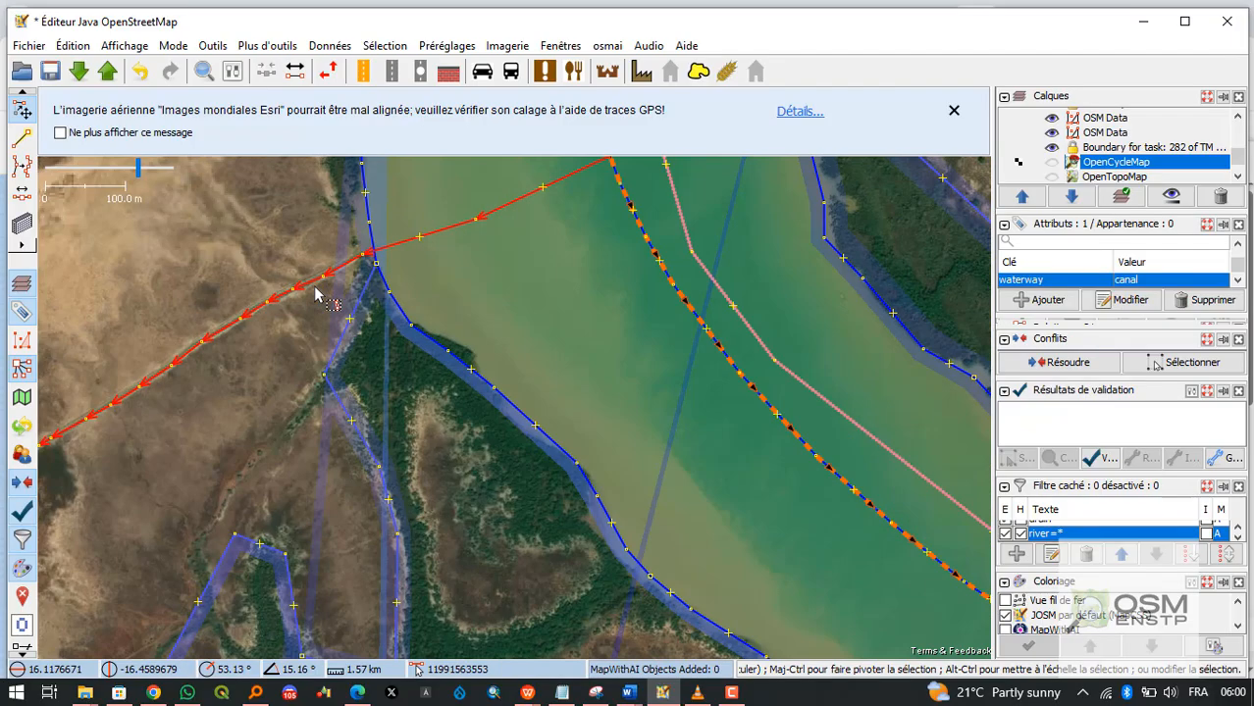
scroll(481, 323, "down", 2)
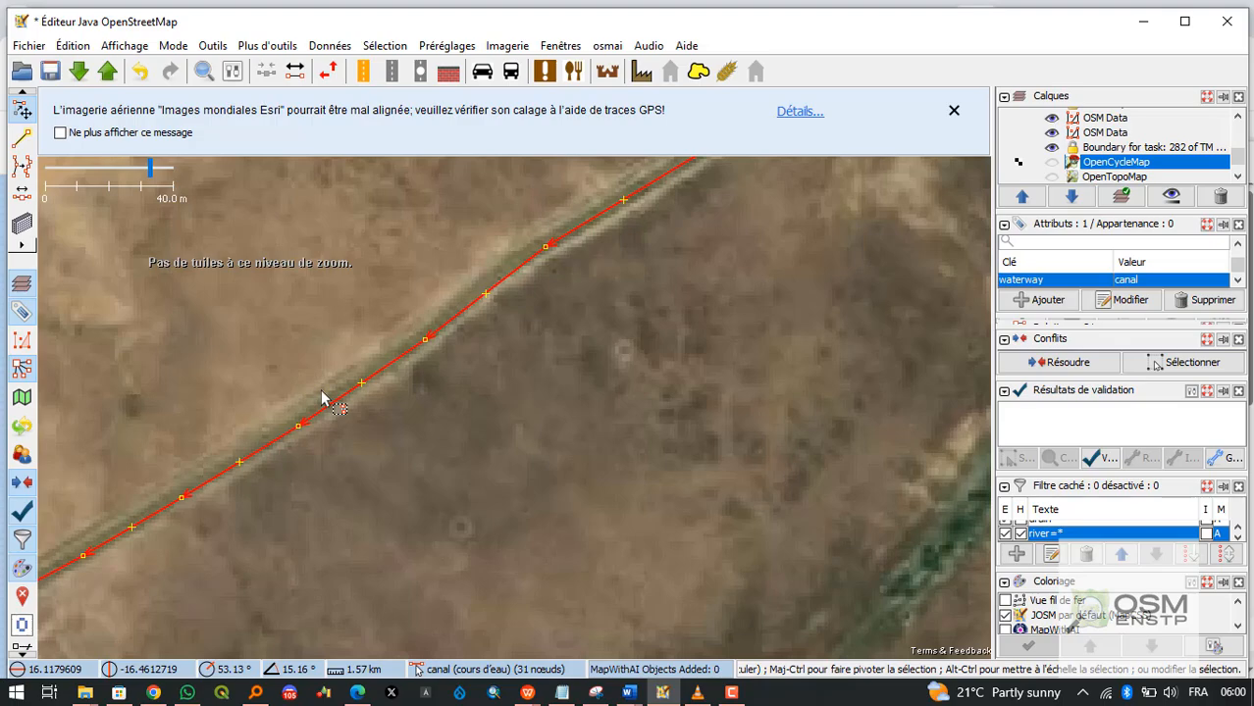
scroll(343, 388, "down", 3)
scroll(701, 432, "up", 2)
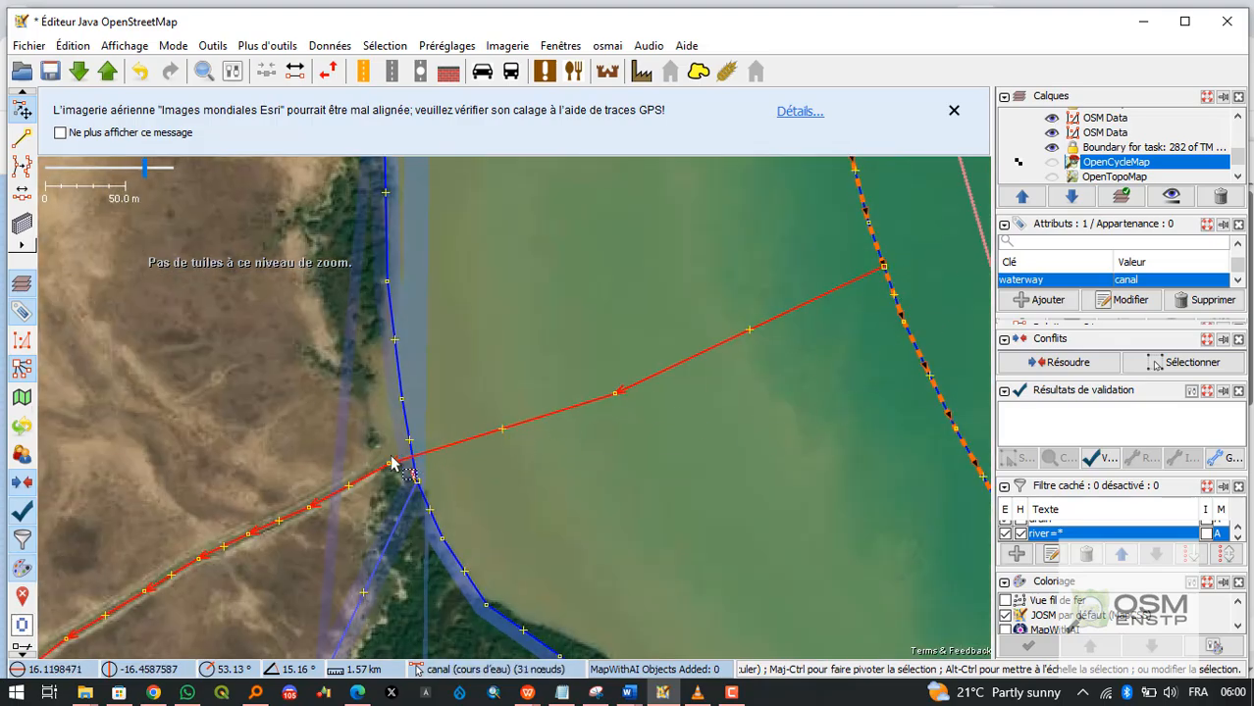
scroll(374, 475, "up", 1)
scroll(355, 498, "down", 4)
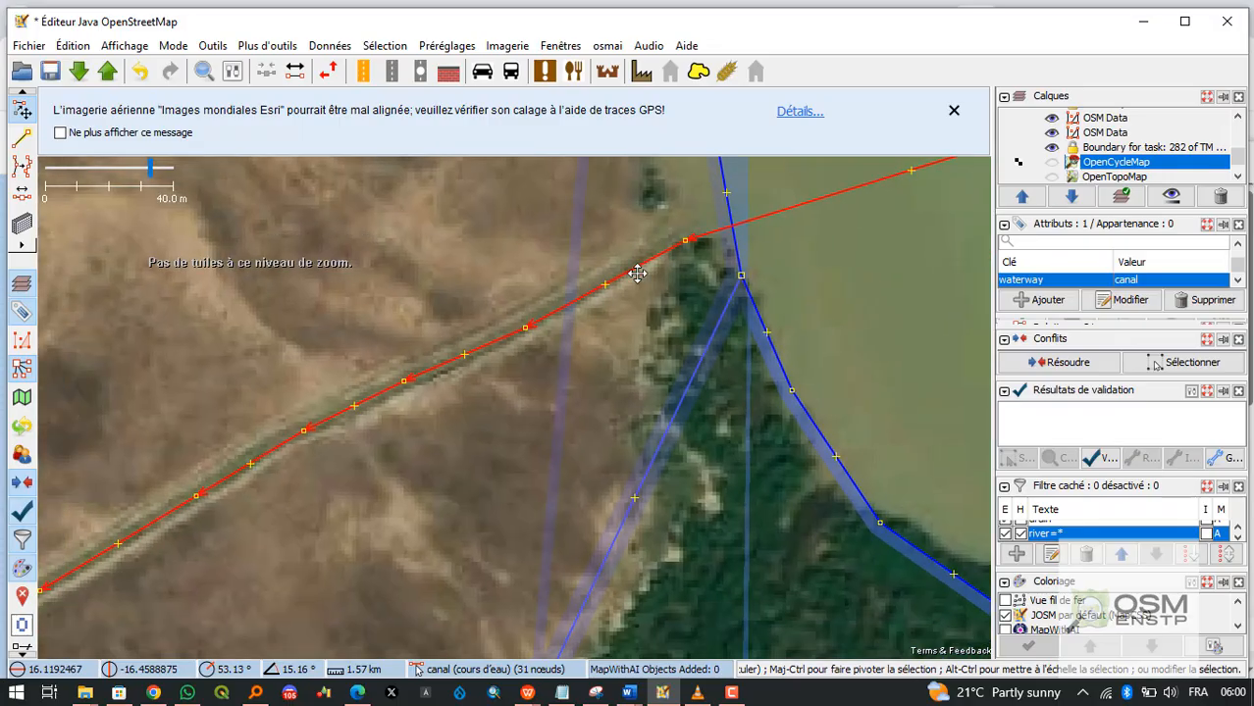
scroll(442, 370, "up", 4)
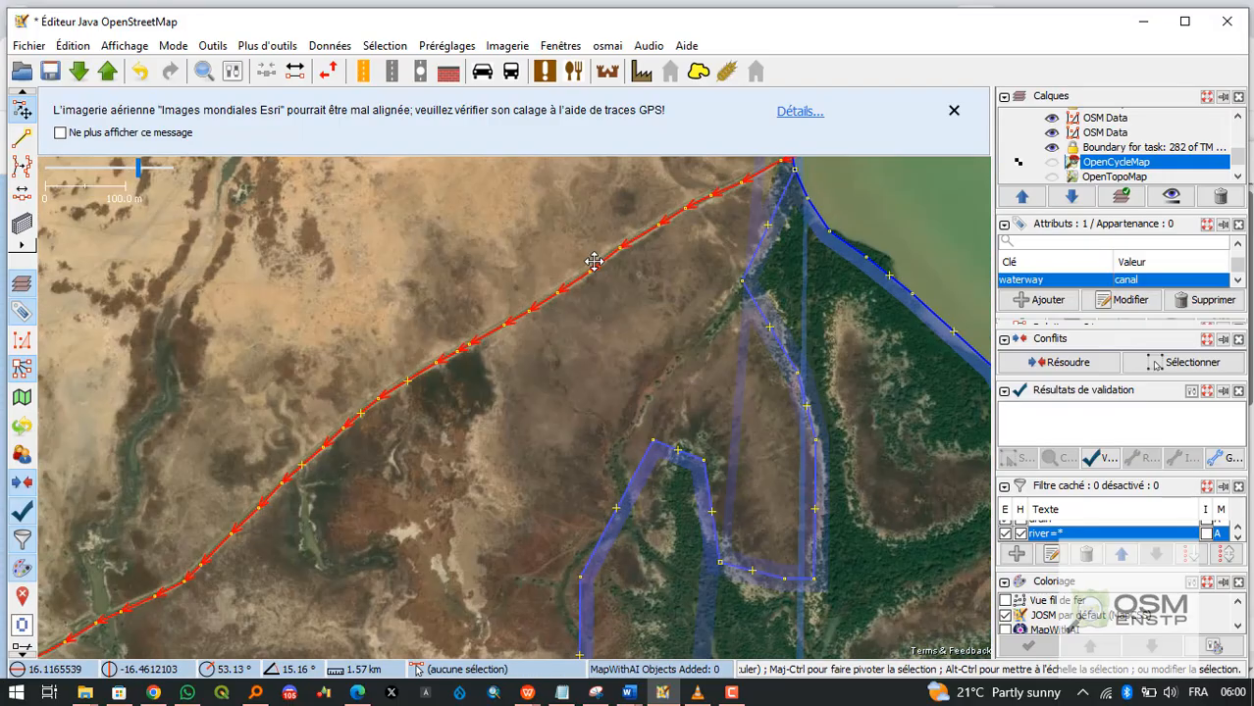
Inspect where the canal crosses the natural channel and how it ends beyond the western edge of the task square.
scroll(414, 316, "down", 3)
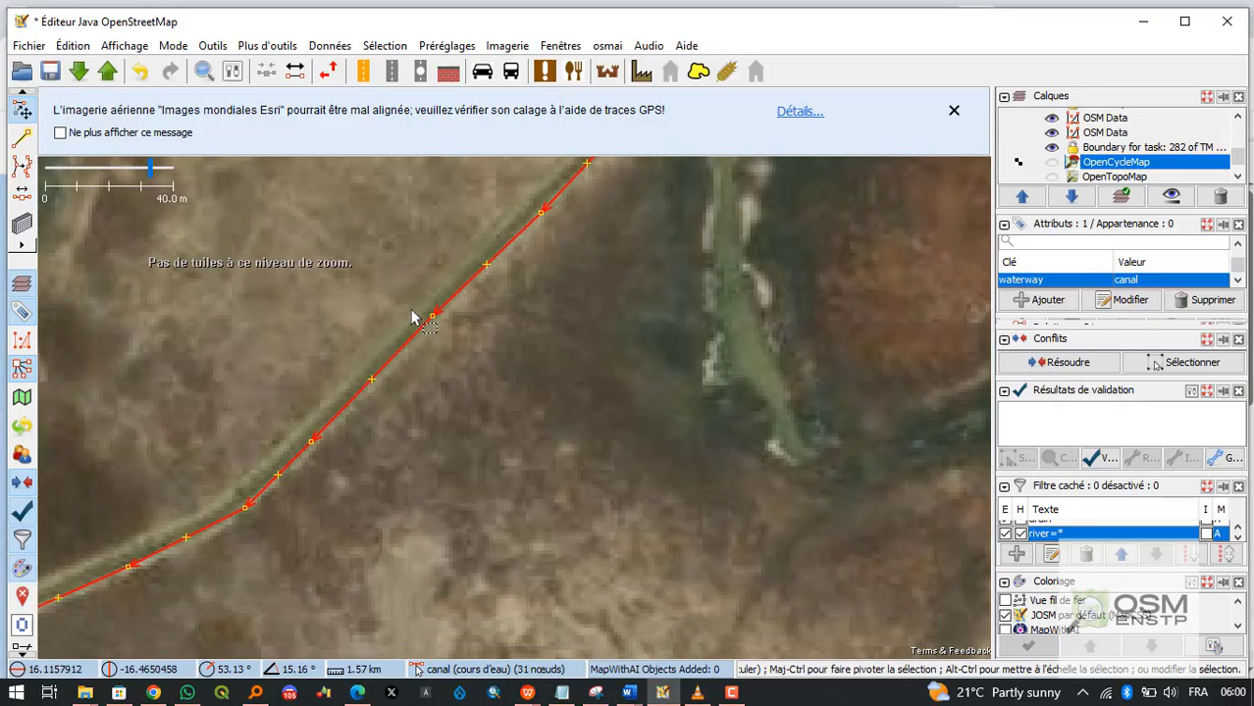
scroll(536, 351, "up", 2)
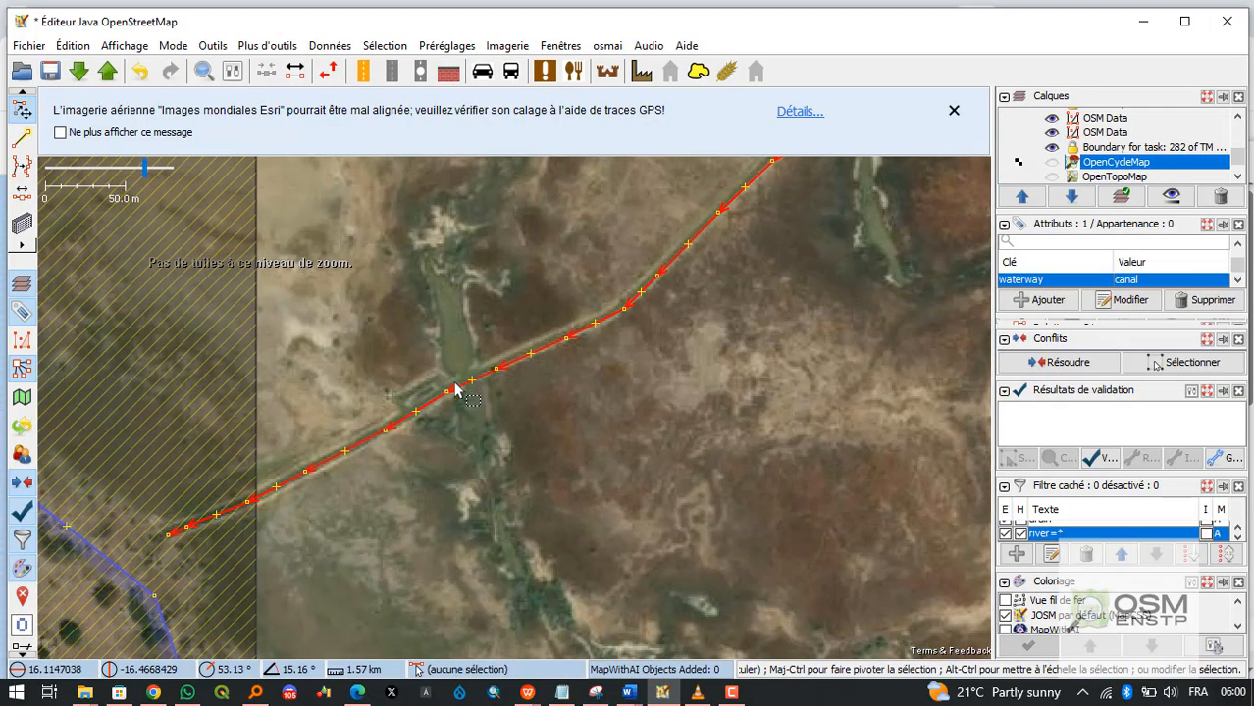
scroll(459, 390, "up", 1)
scroll(313, 415, "down", 3)
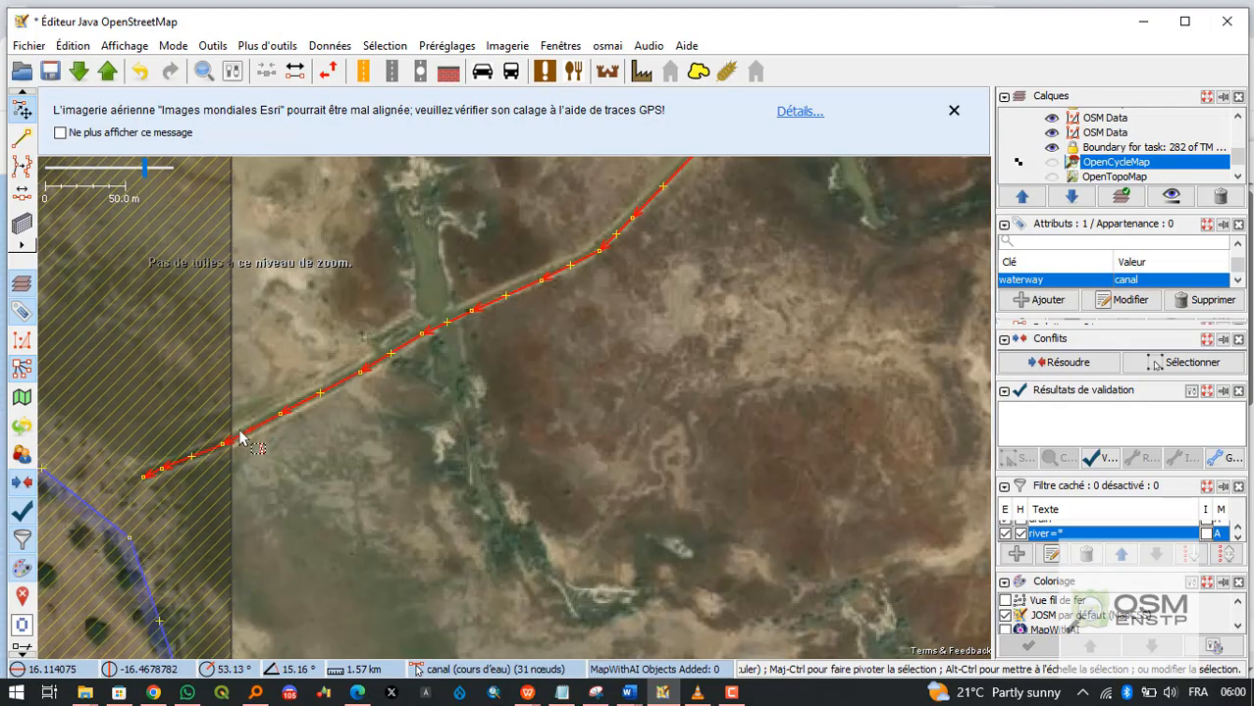
scroll(565, 364, "up", 2)
scroll(383, 422, "down", 2)
scroll(365, 469, "up", 2)
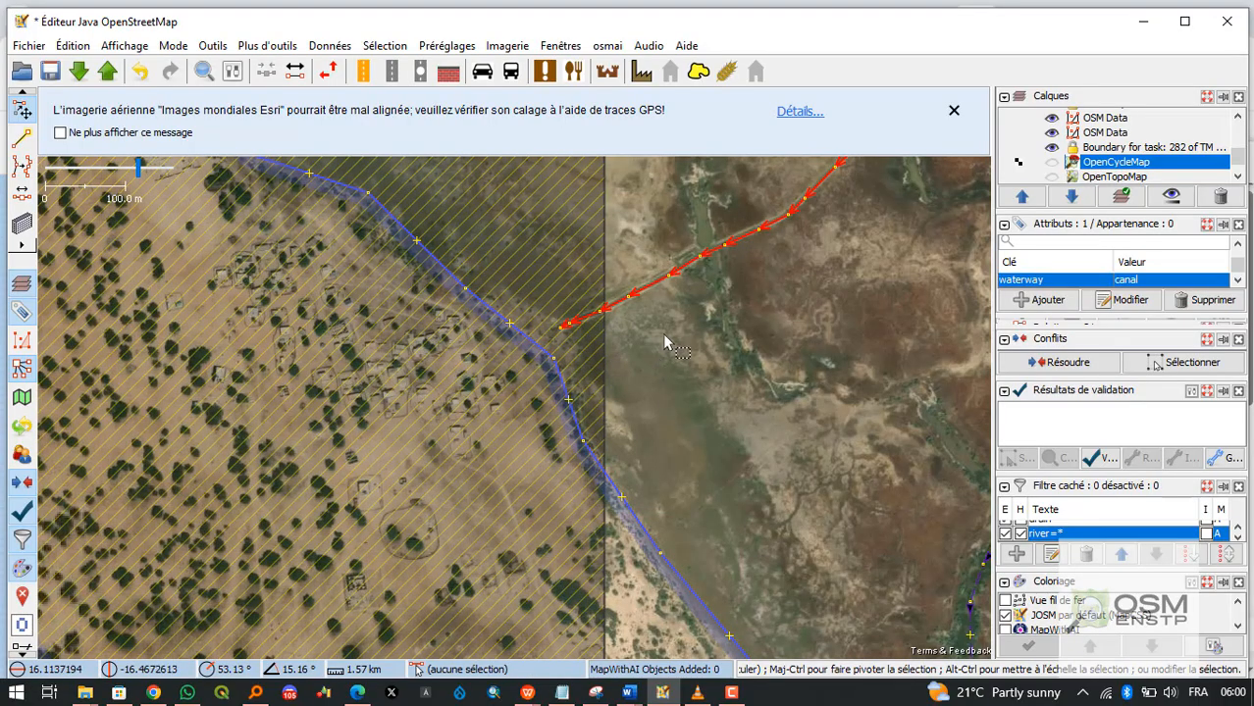
scroll(411, 389, "down", 3)
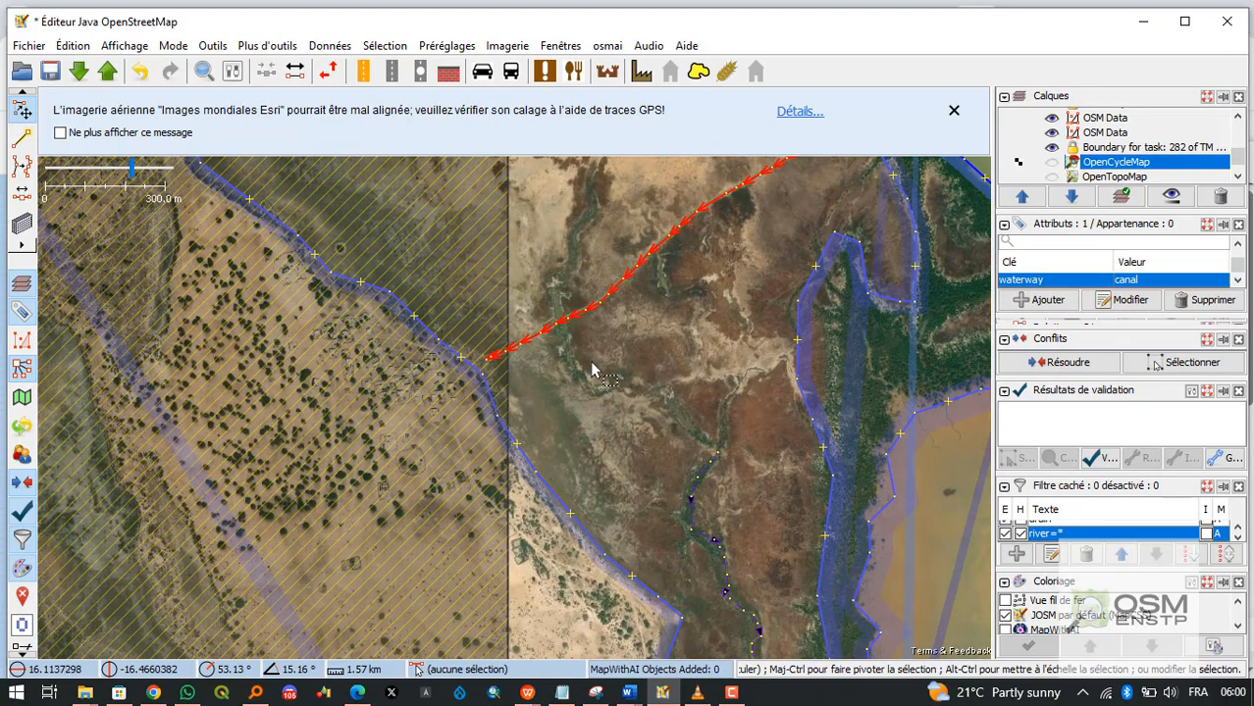
left_click_drag(600, 376, 636, 366)
scroll(635, 366, "down", 2)
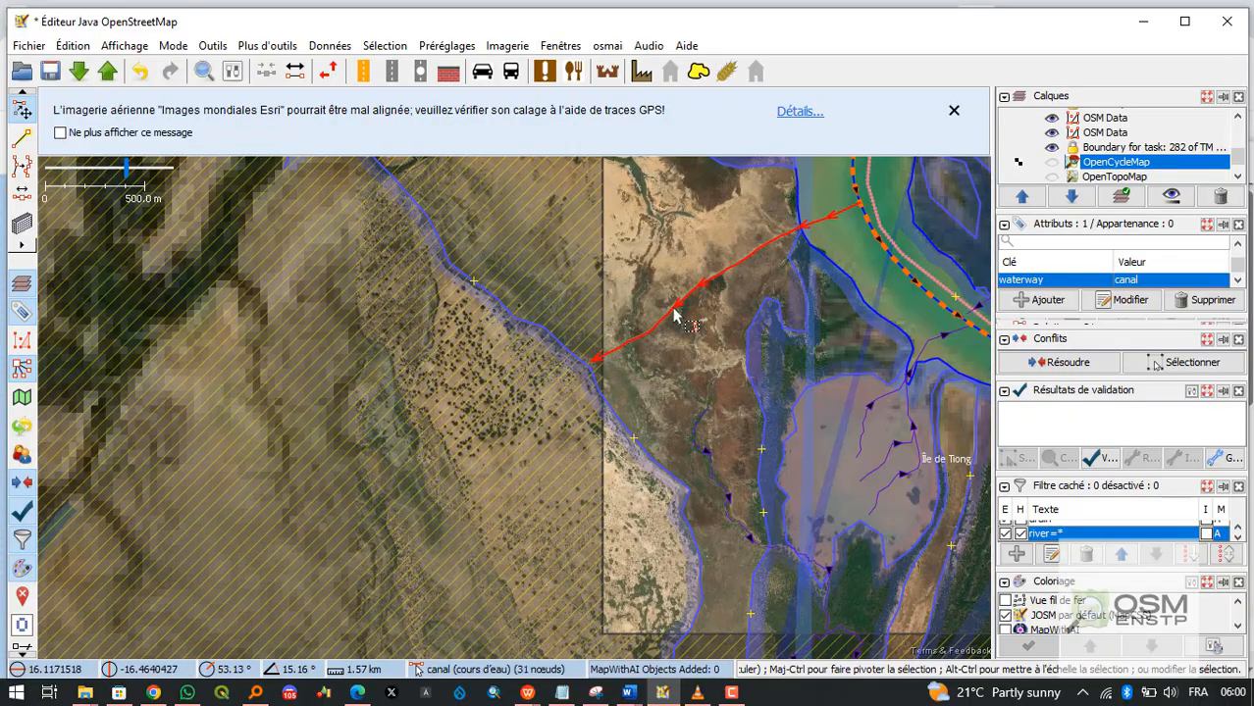
Examine the canal's course up to its junction with the river, and look up its edit history and its mapper's OpenStreetMap profile.
scroll(564, 373, "down", 2)
left_click_drag(476, 397, 523, 353)
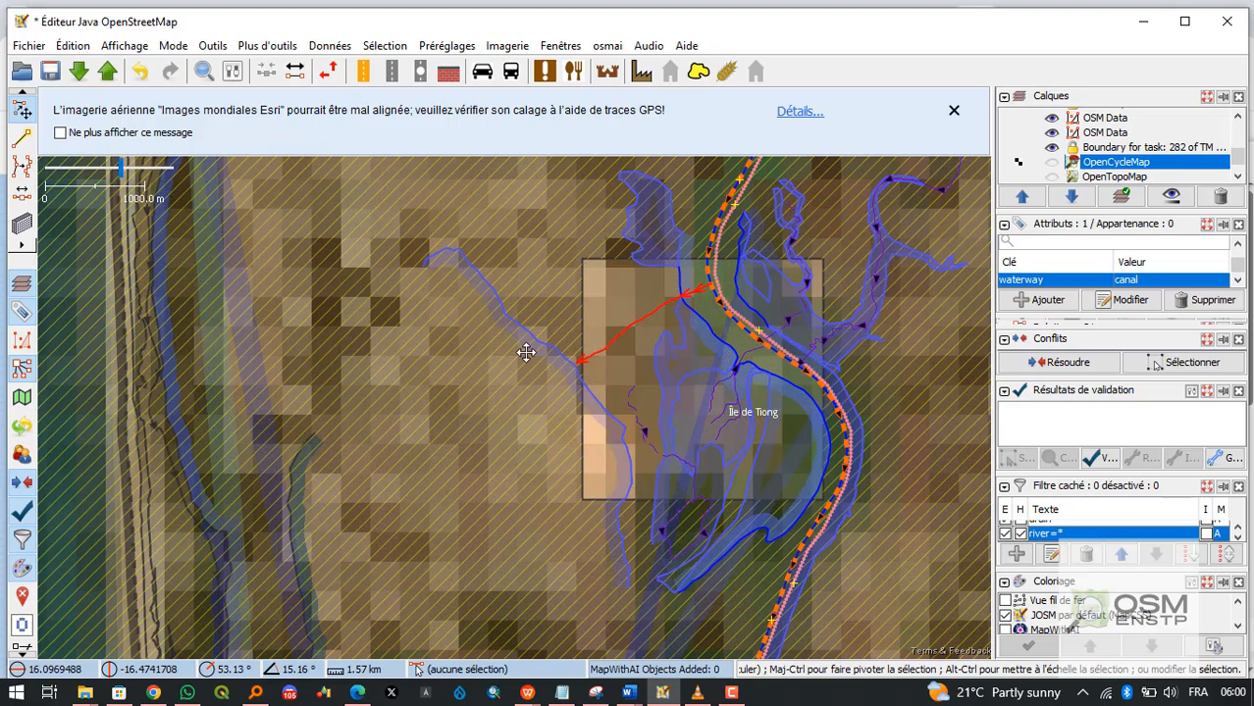
left_click_drag(633, 343, 461, 407)
scroll(560, 328, "up", 2)
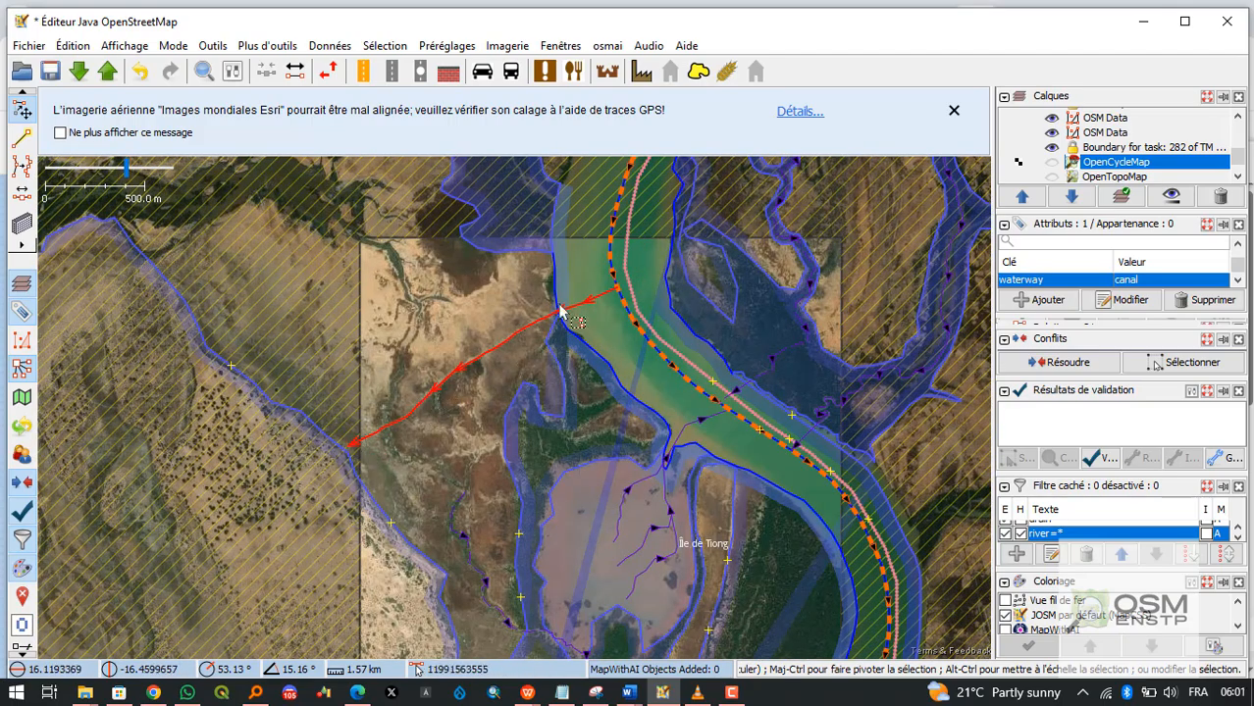
scroll(629, 307, "up", 4)
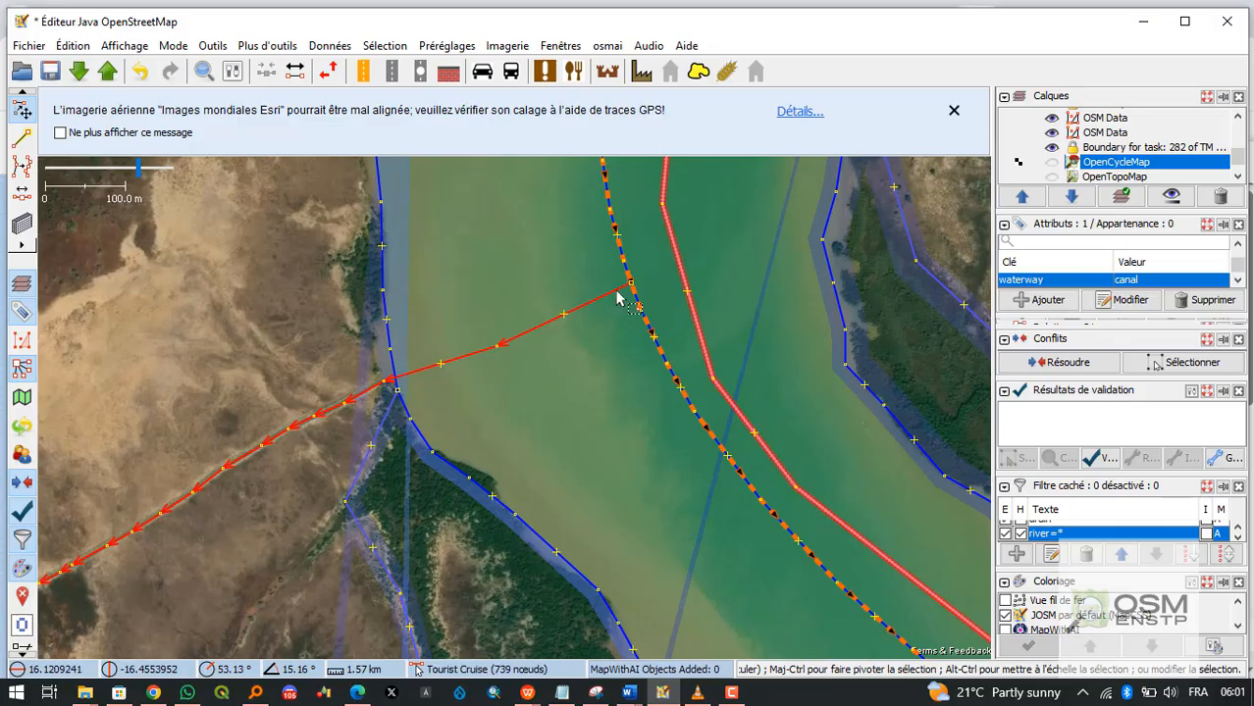
scroll(359, 424, "up", 3)
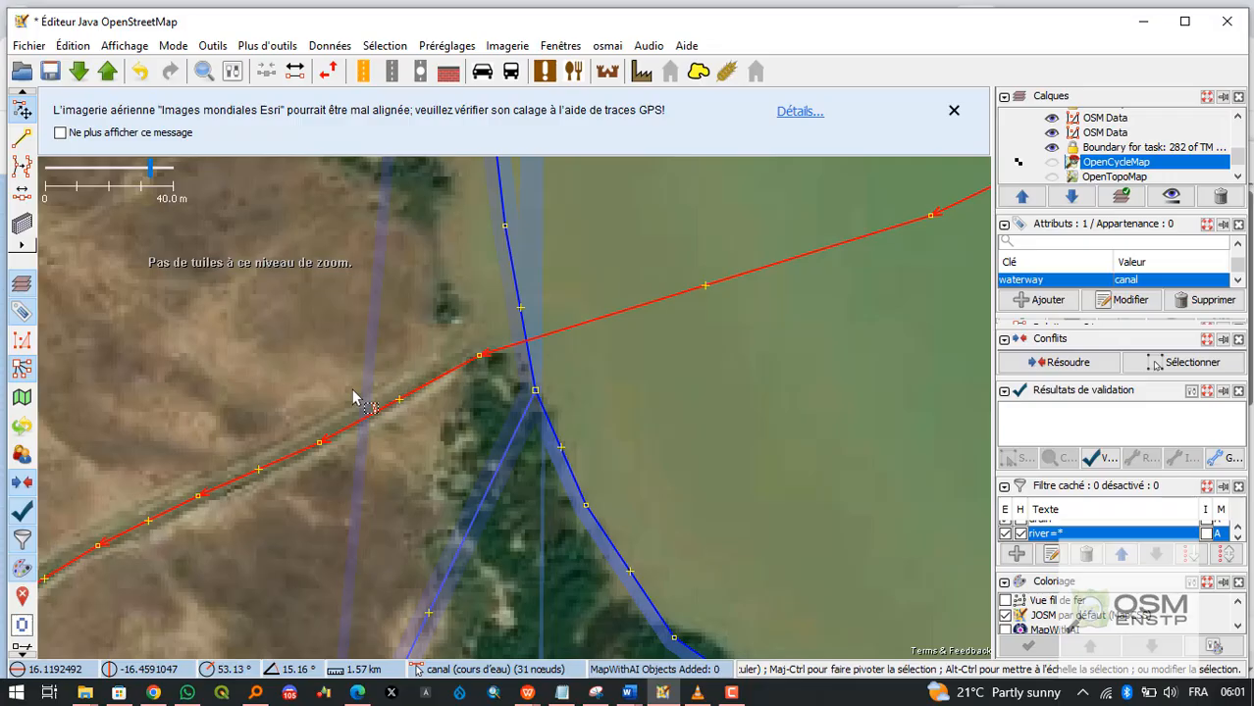
key("ctrl+h")
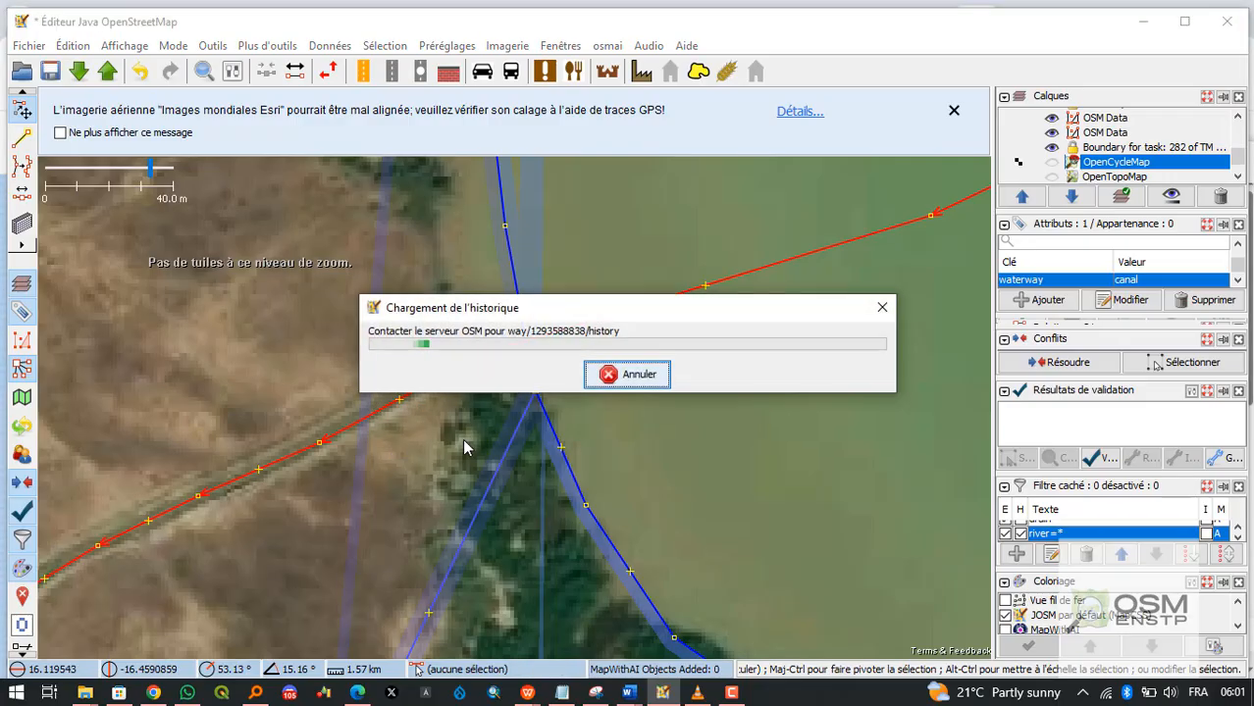
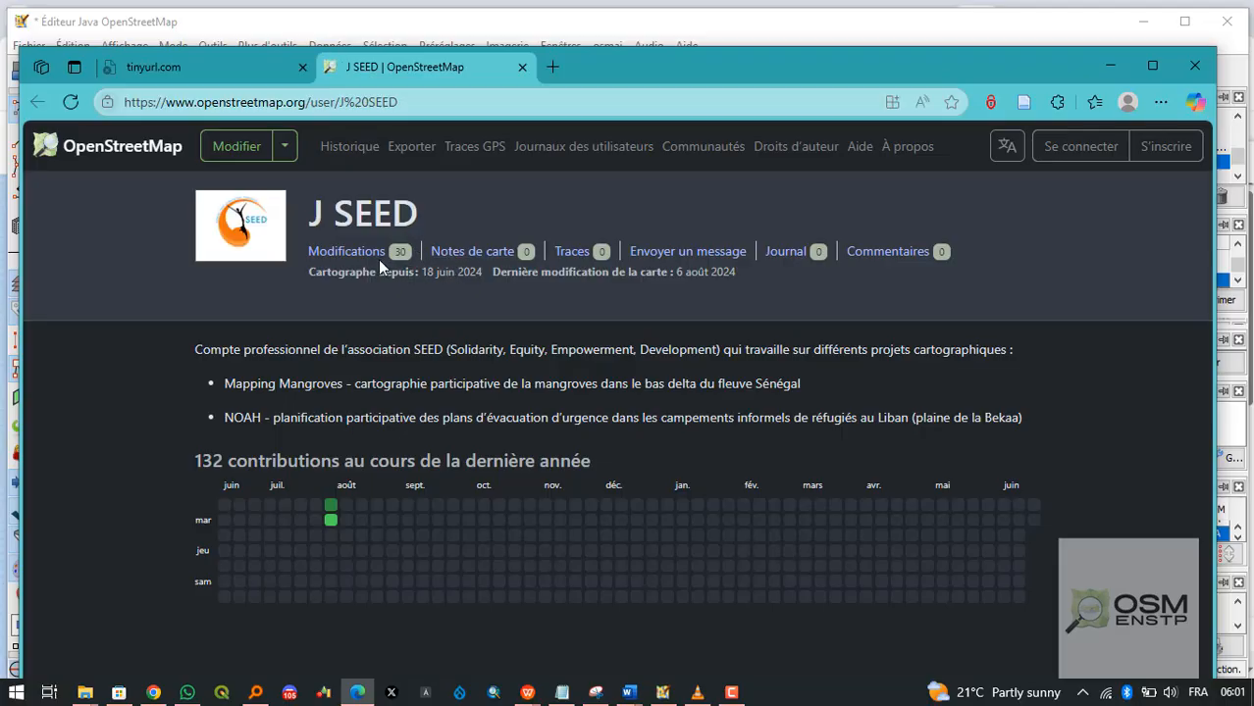
mouse_move(330, 511)
left_click(1109, 65)
left_click(997, 140)
Reverse the direction of the selected canal so that it runs from its southwestern end towards the river.
scroll(371, 542, "down", 4)
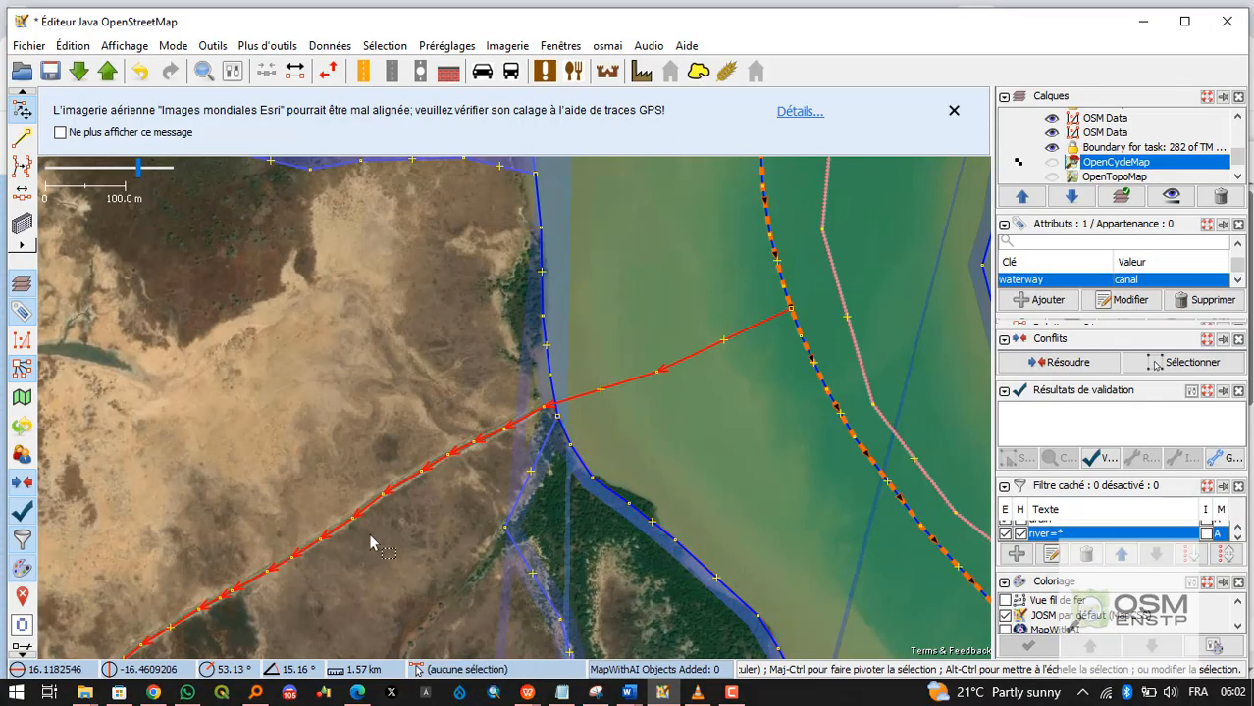
left_click_drag(371, 545, 526, 389)
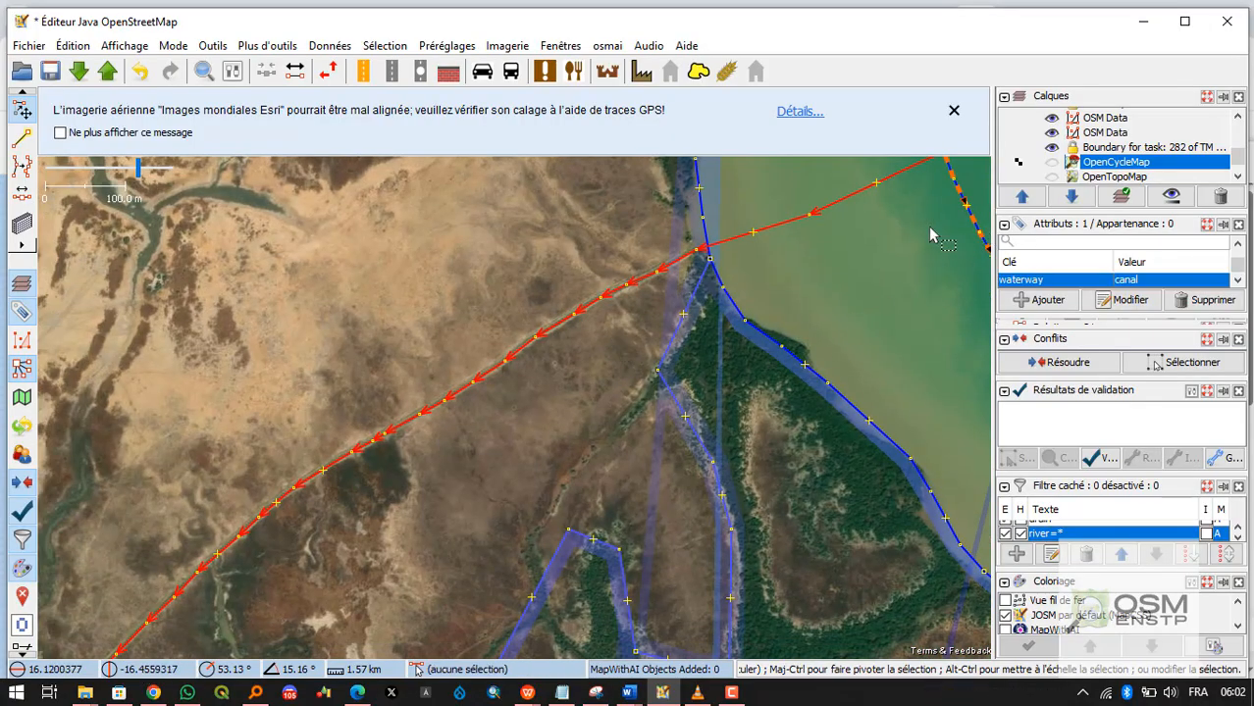
left_click_drag(851, 301, 503, 429)
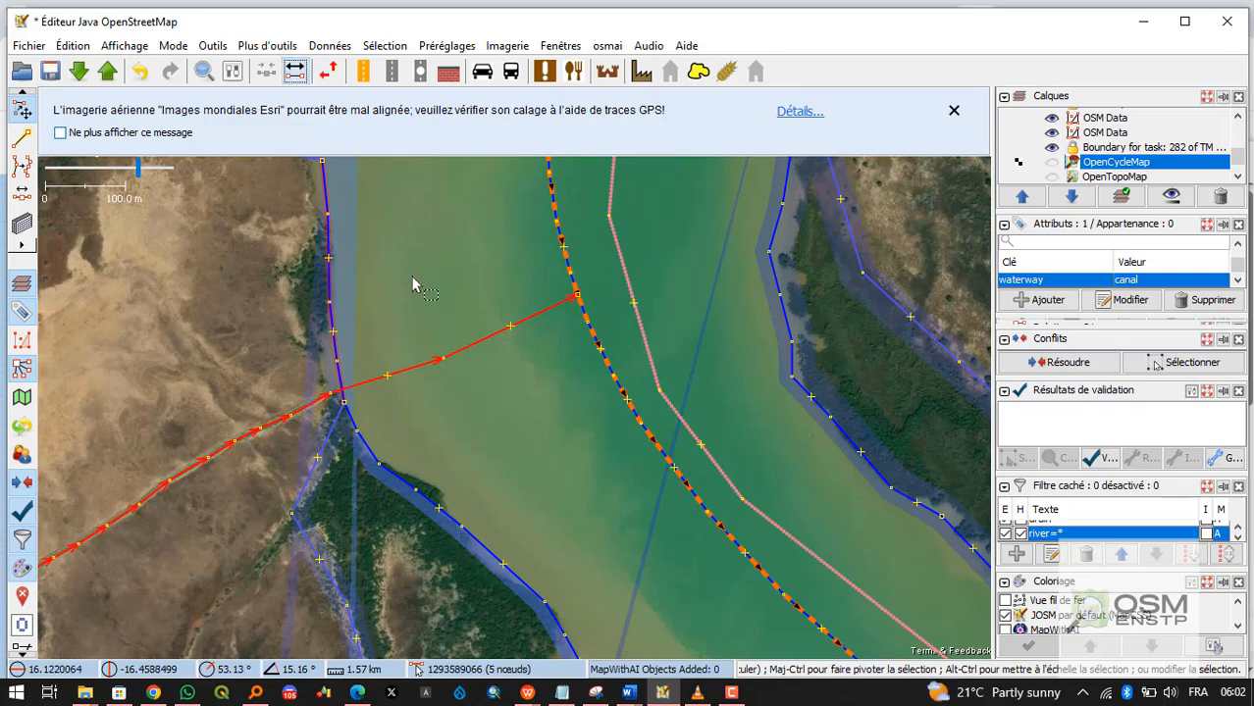
scroll(539, 338, "down", 3)
scroll(424, 359, "up", 2)
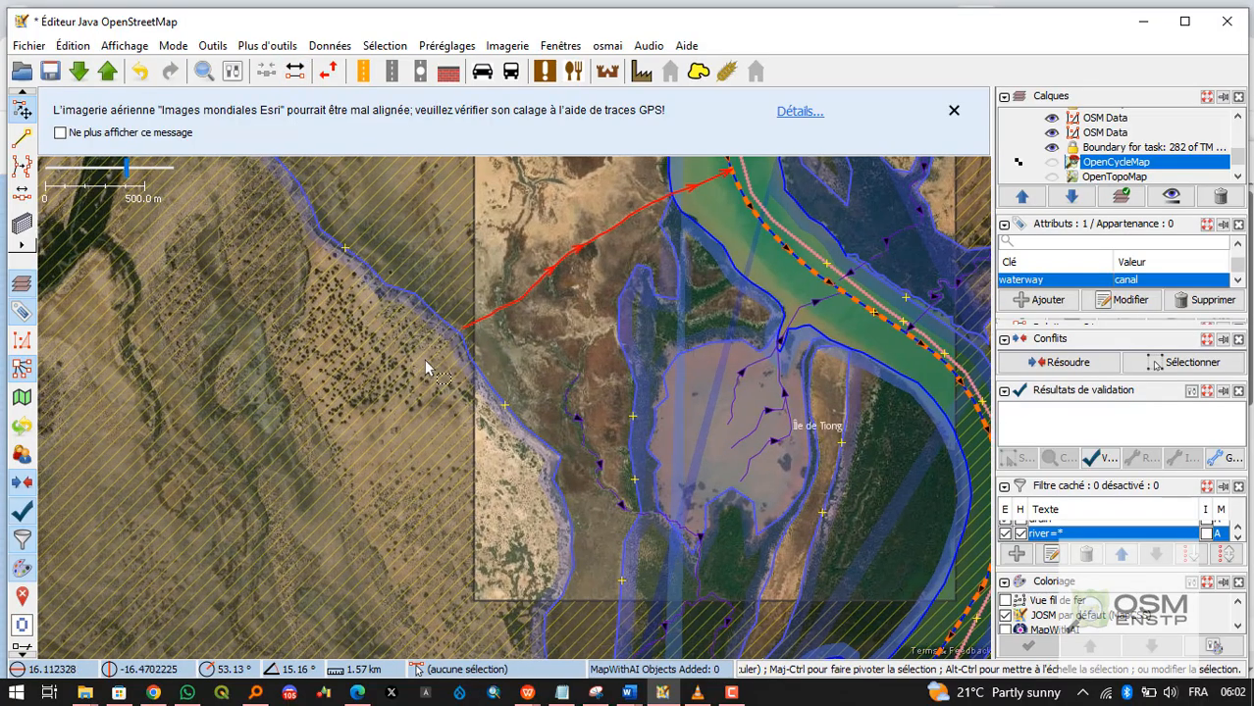
Examine the reversed canal from its southwestern end beside the settlement to the river bank.
scroll(420, 350, "up", 1)
scroll(436, 340, "up", 2)
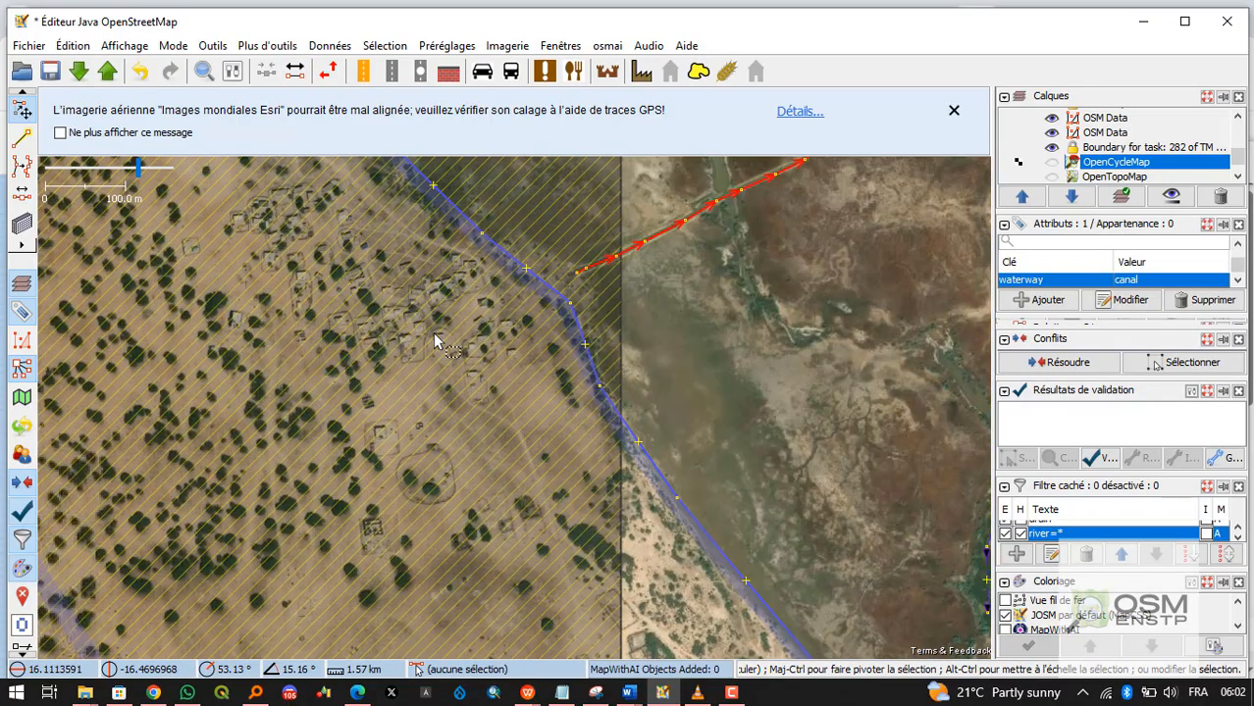
scroll(544, 327, "down", 2)
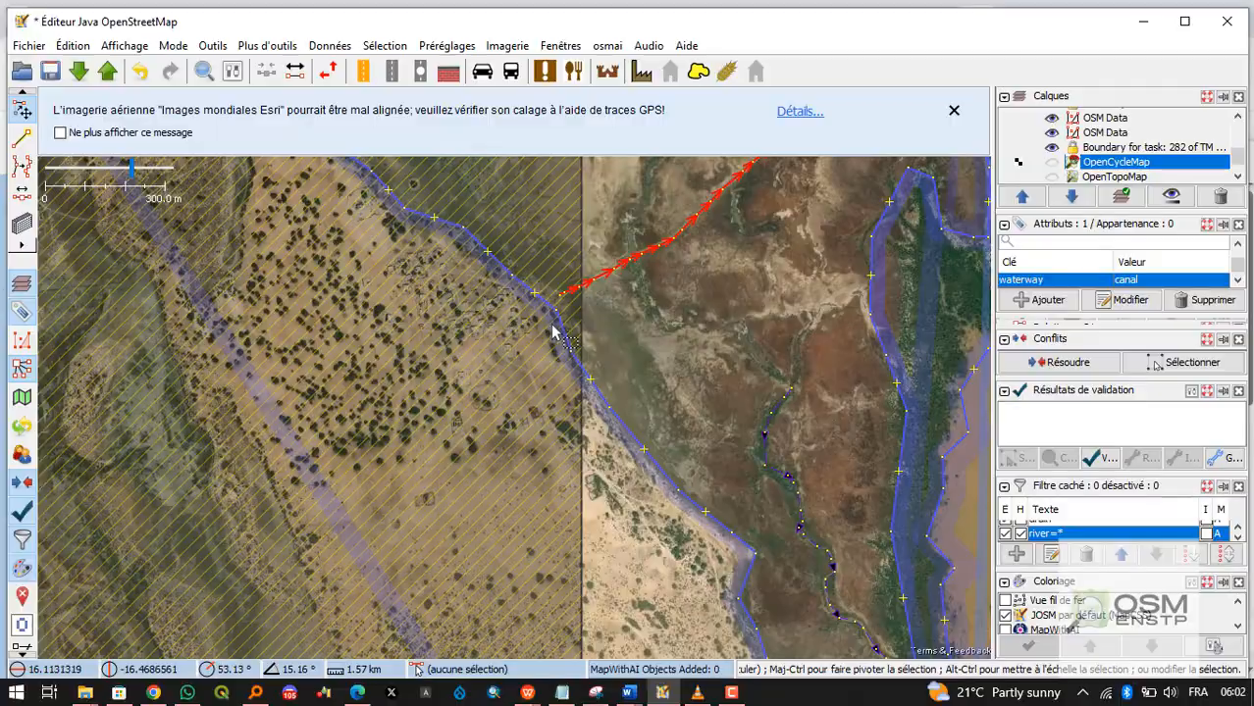
left_click_drag(620, 333, 447, 456)
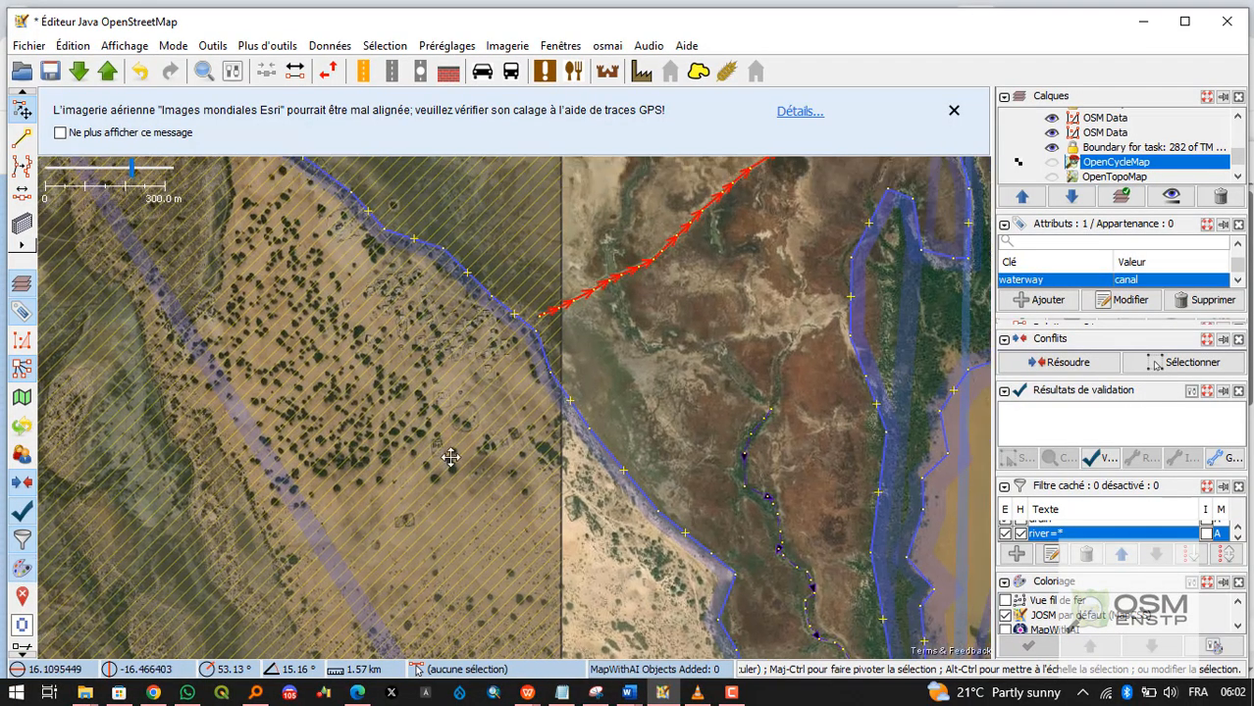
scroll(447, 457, "down", 1)
scroll(594, 341, "up", 3)
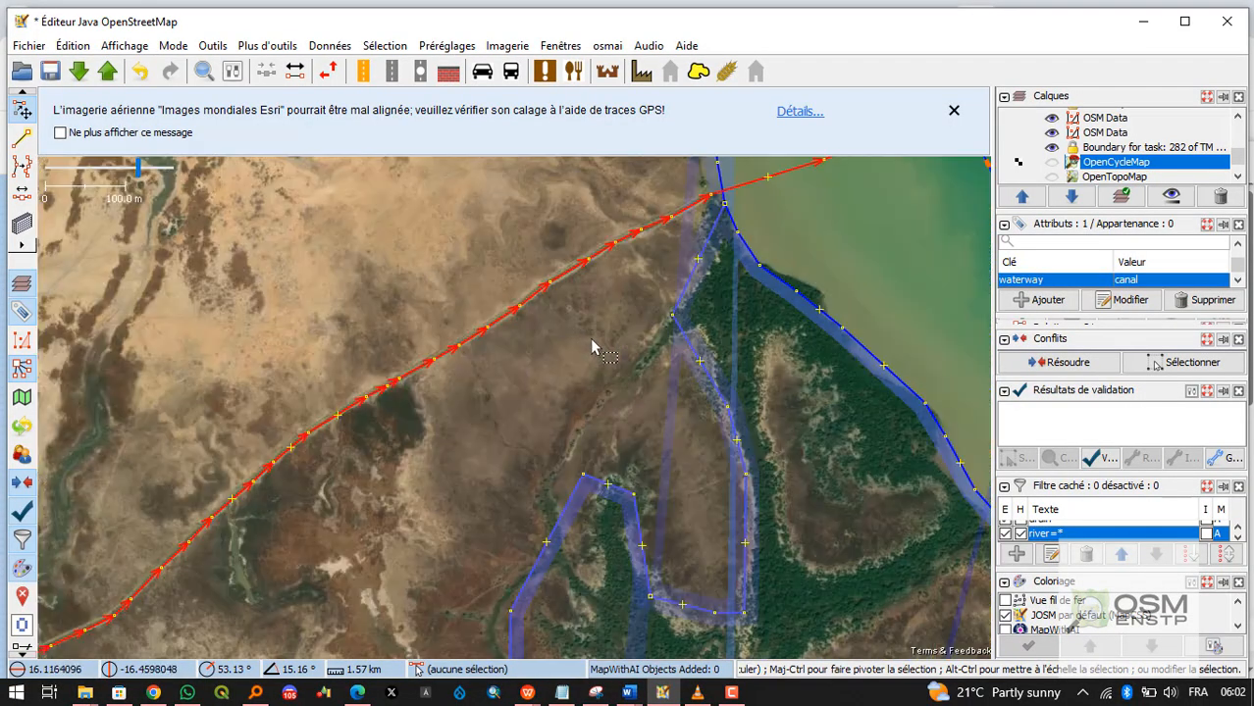
left_click_drag(640, 333, 462, 337)
scroll(459, 338, "up", 1)
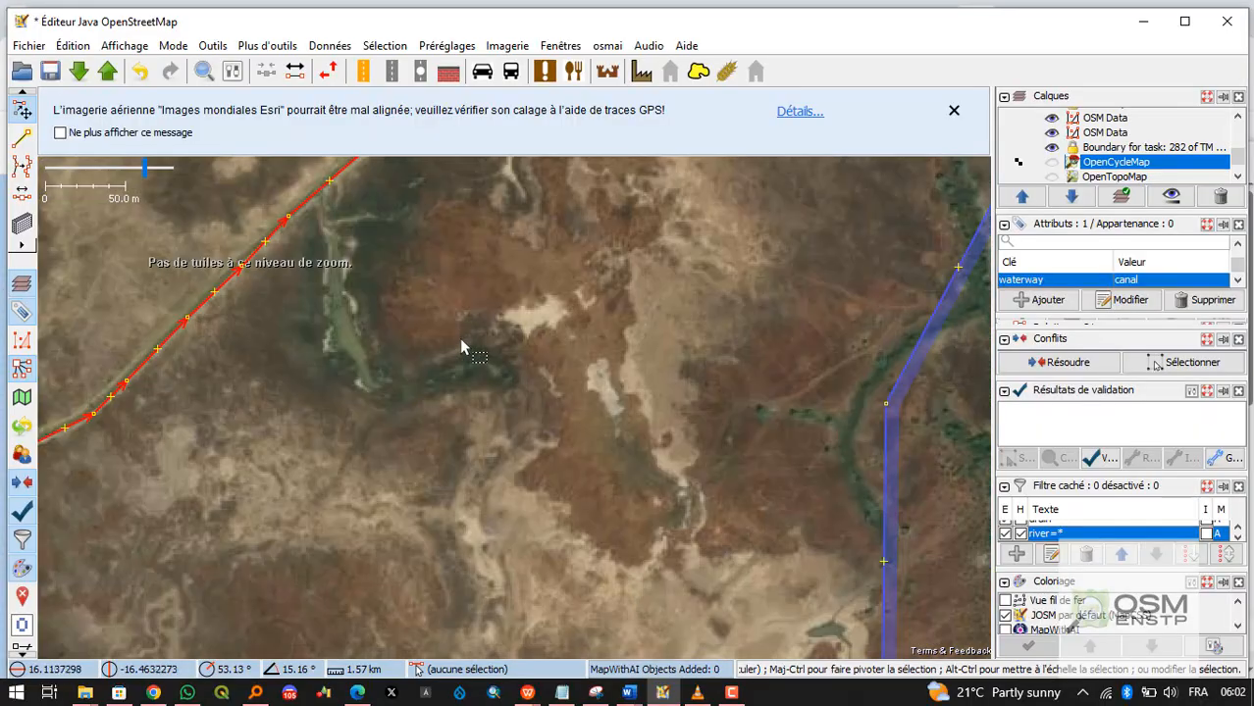
Compare the natural channels that cross or approach the canal with the end of the extended stream on the imagery.
scroll(459, 338, "down", 1)
left_click_drag(576, 321, 733, 140)
scroll(397, 295, "up", 2)
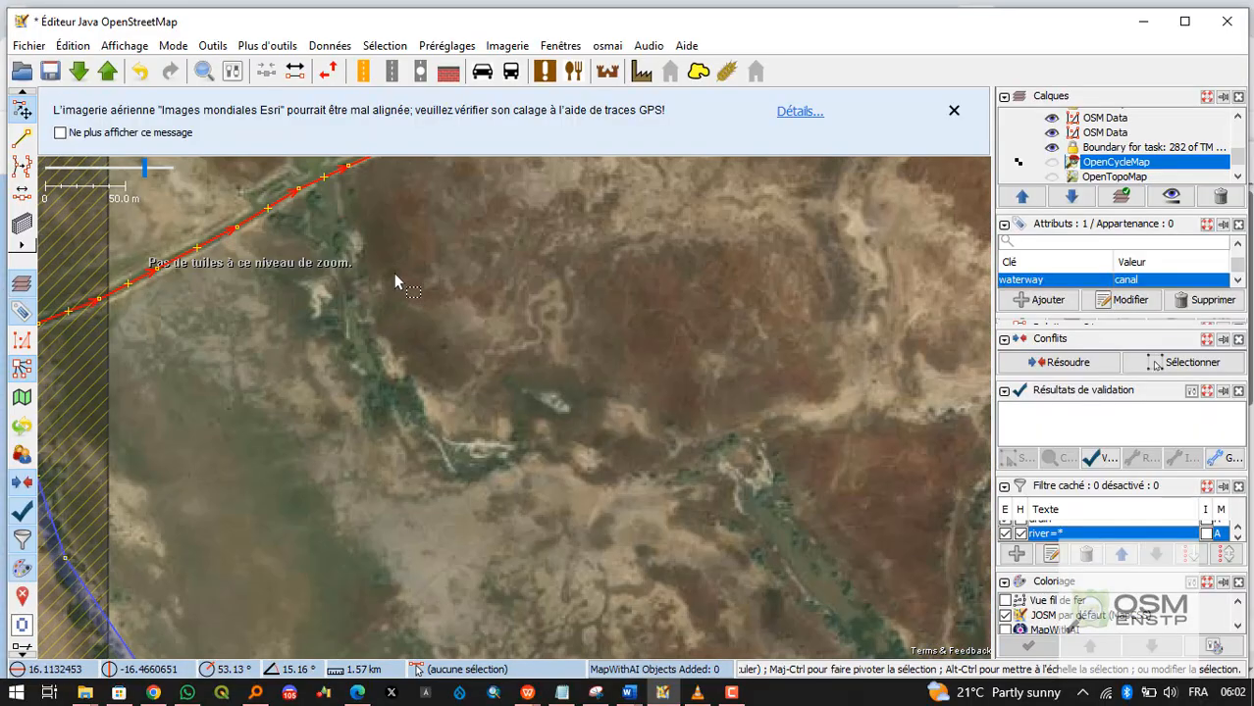
scroll(801, 517, "down", 2)
left_click_drag(733, 406, 715, 368)
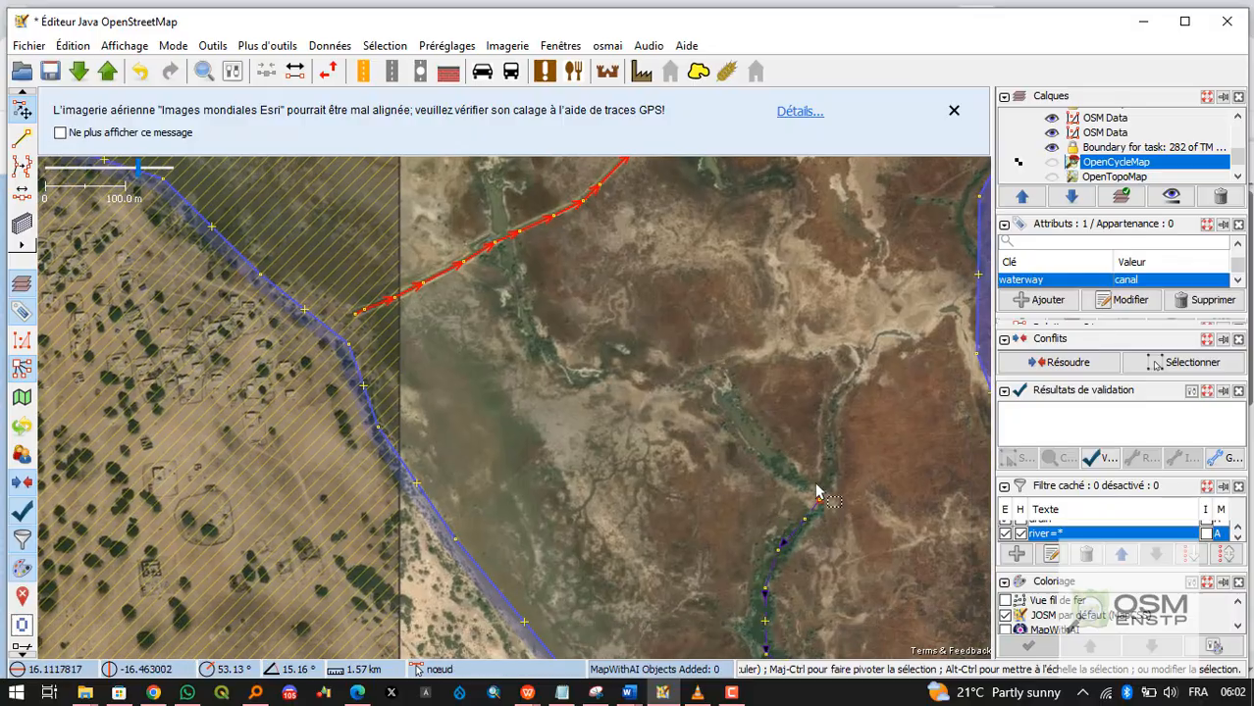
left_click_drag(533, 407, 498, 594)
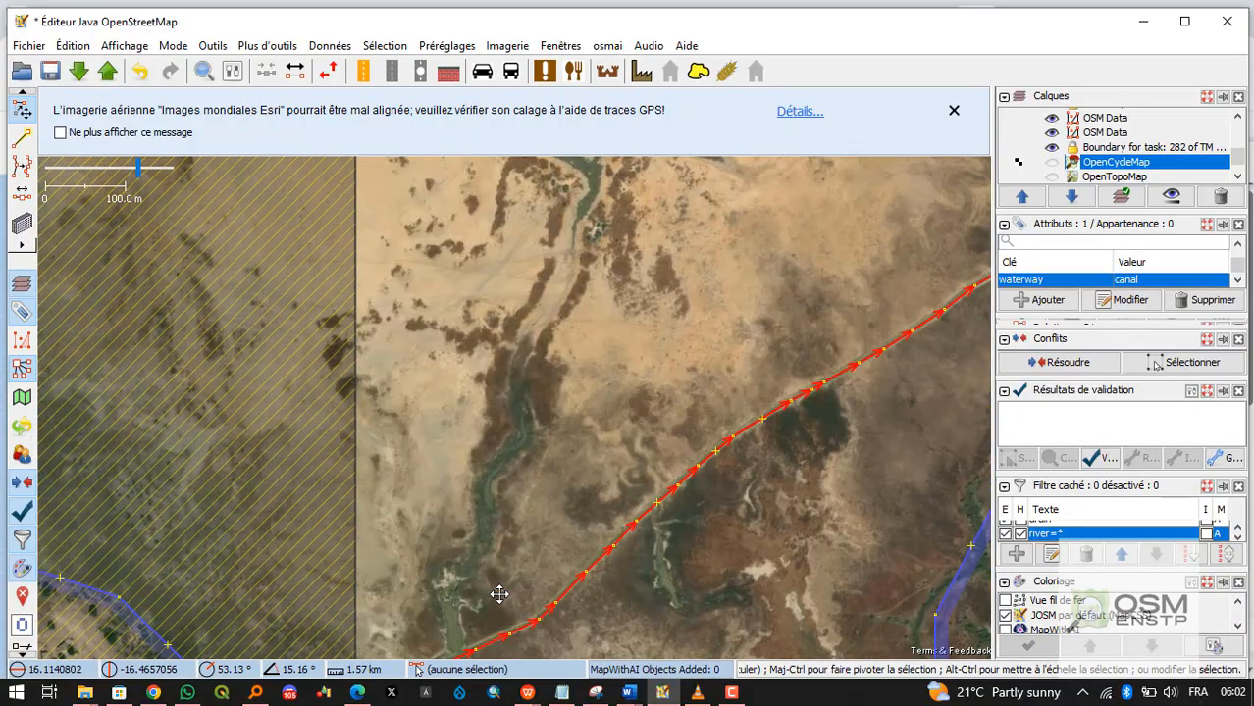
left_click_drag(548, 279, 475, 331)
scroll(500, 557, "down", 3)
scroll(463, 560, "down", 1)
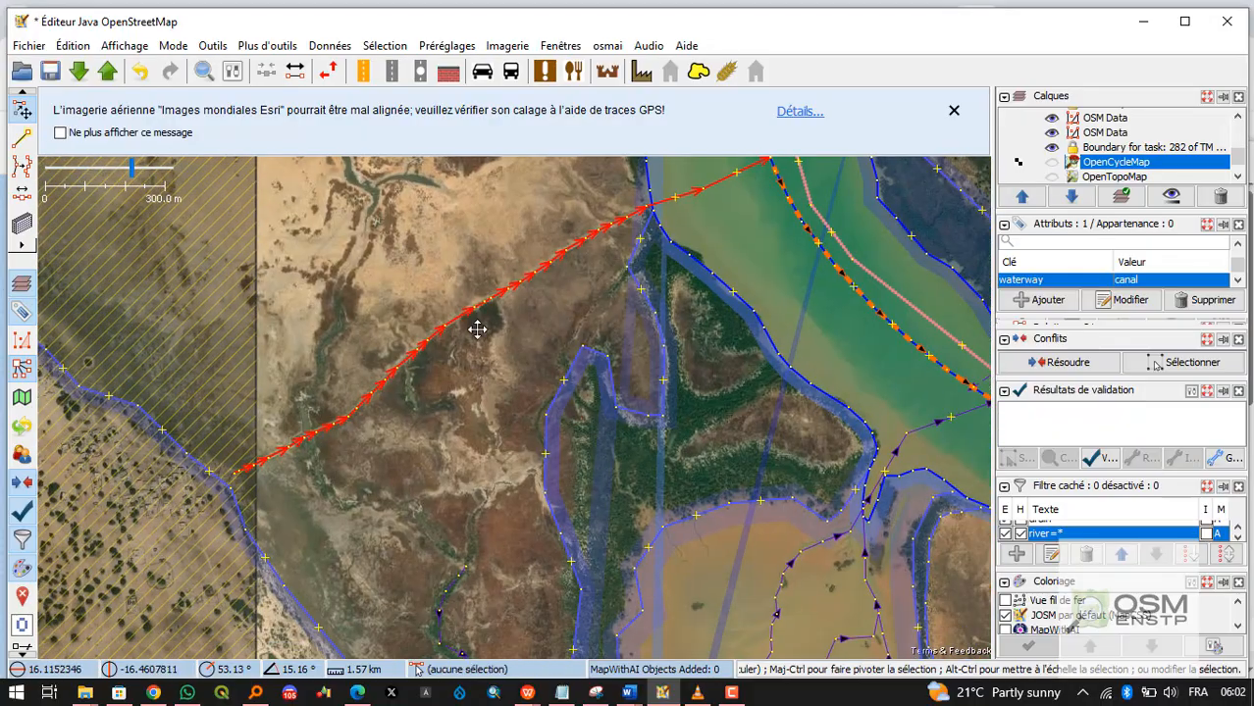
Inspect the vegetated sandy area in the southwestern corner of the task square for unmapped waterways.
left_click_drag(530, 549, 538, 288)
left_click(253, 412)
scroll(253, 412, "up", 4)
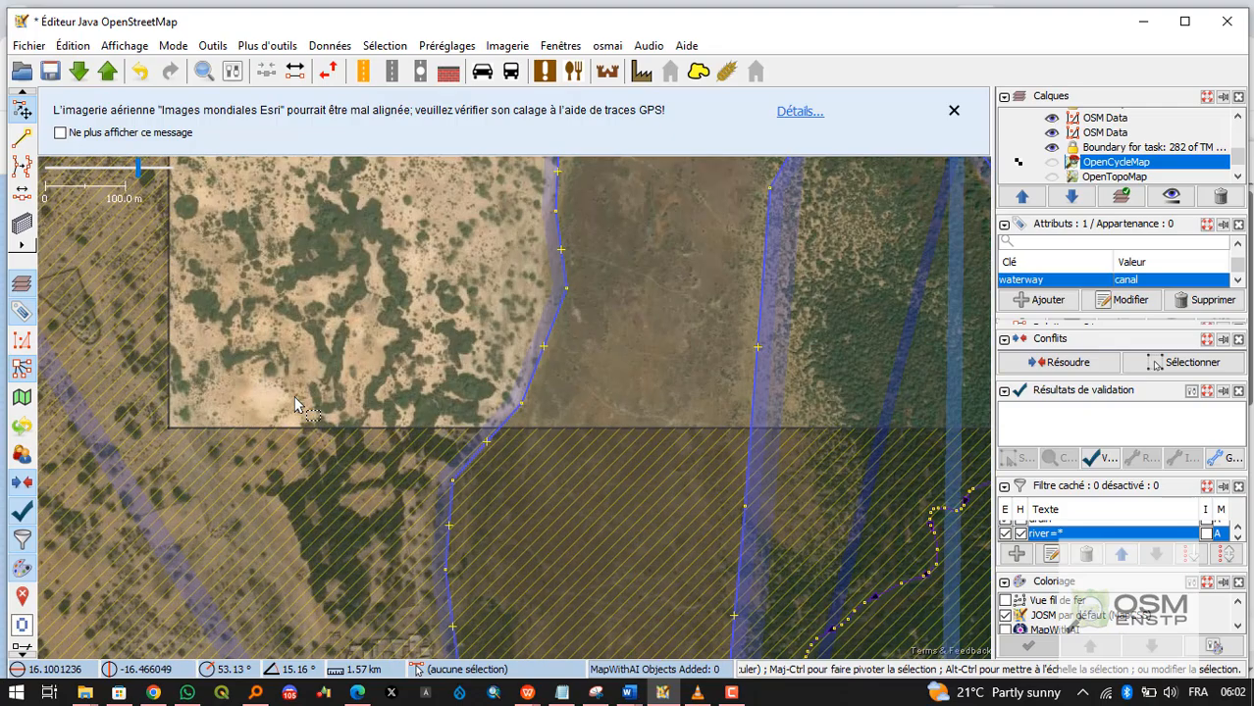
scroll(276, 443, "down", 4)
left_click(315, 392)
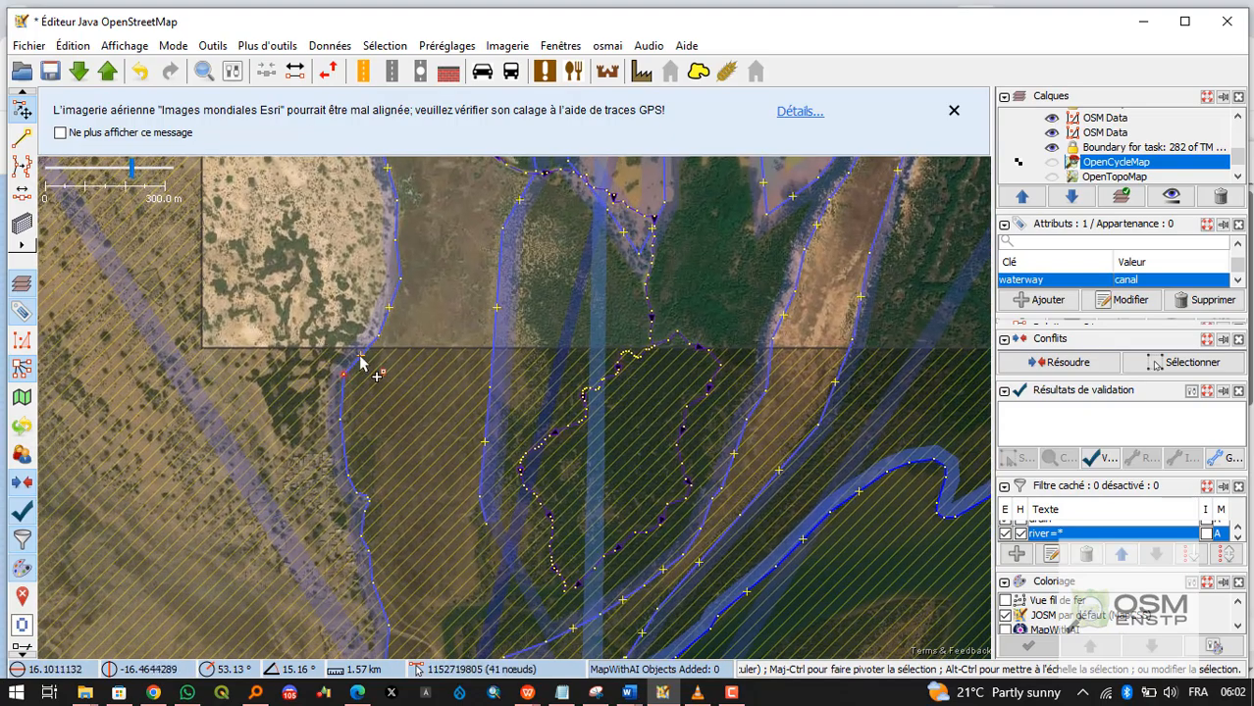
scroll(315, 393, "up", 5)
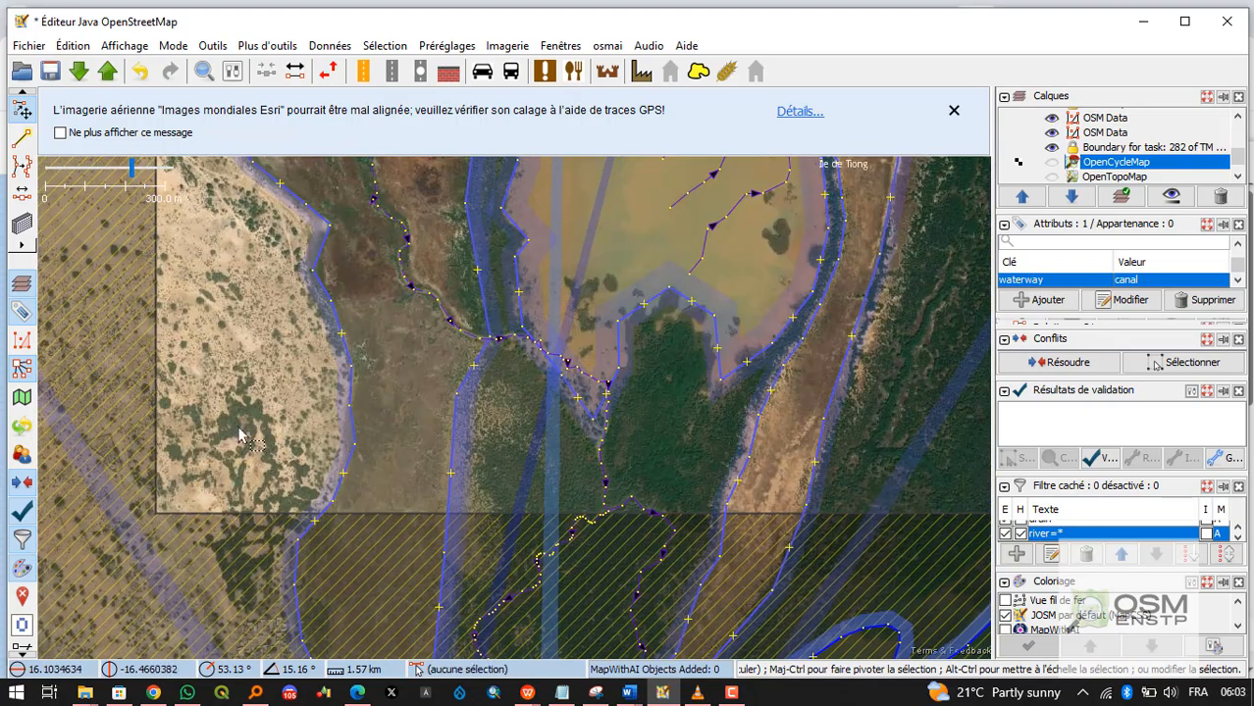
scroll(240, 435, "down", 2)
scroll(235, 394, "up", 3)
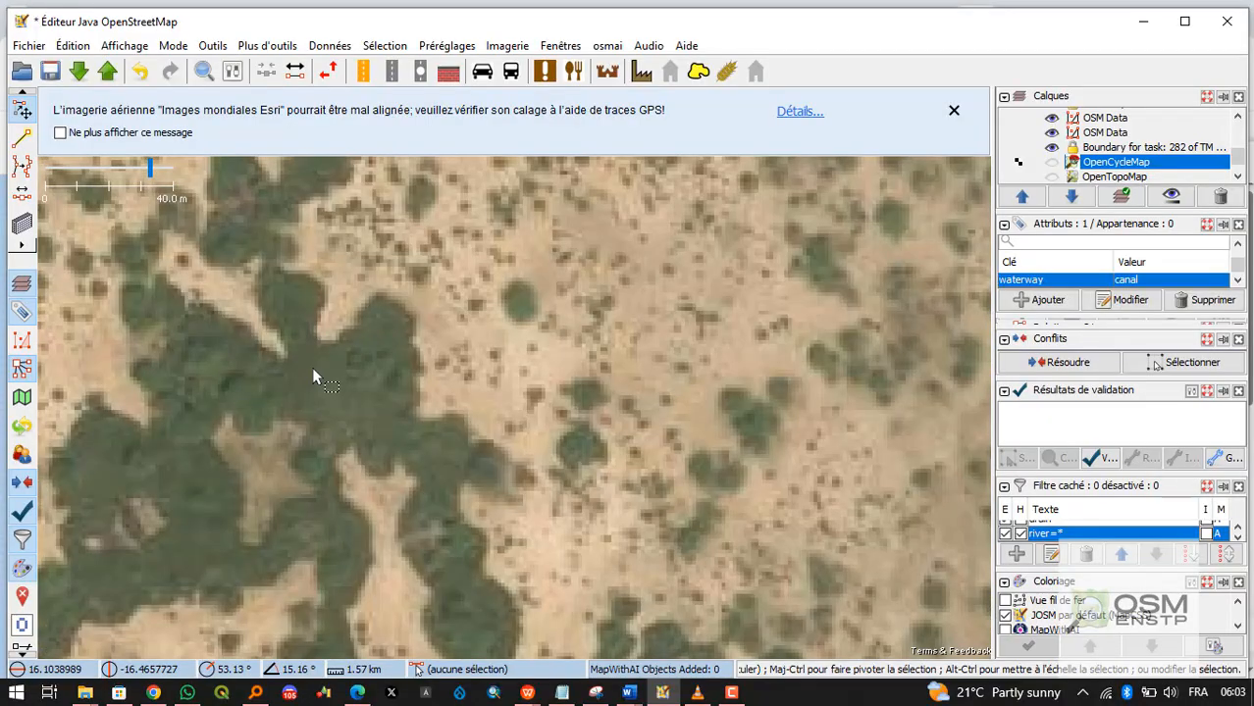
scroll(420, 379, "down", 6)
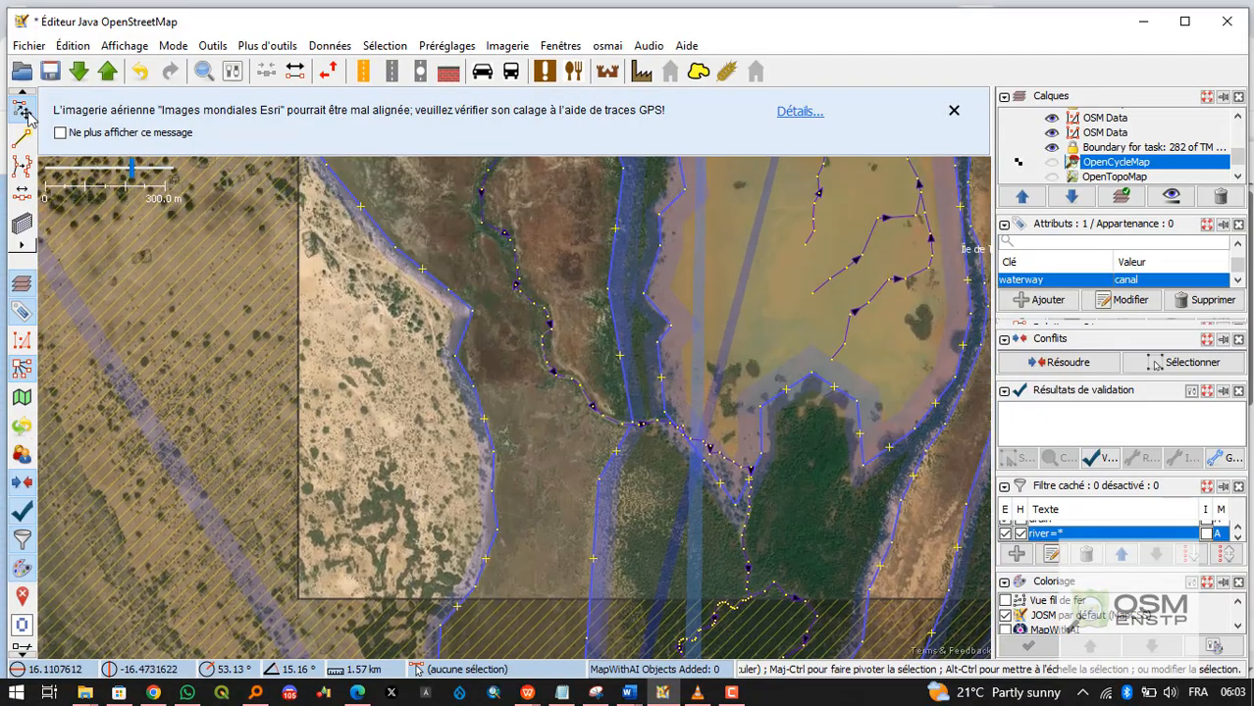
Clear the selection and check the mapped channels in the northeastern corner of the task square.
left_click(472, 312)
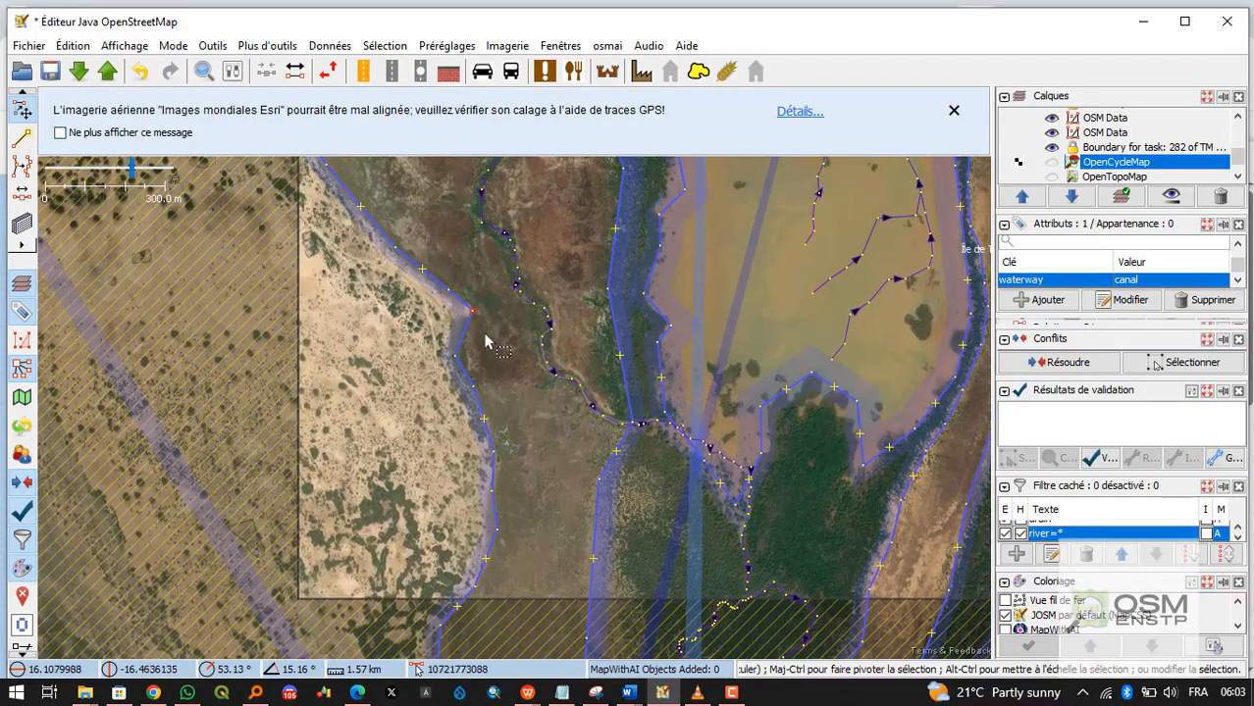
scroll(490, 364, "down", 4)
scroll(681, 458, "up", 2)
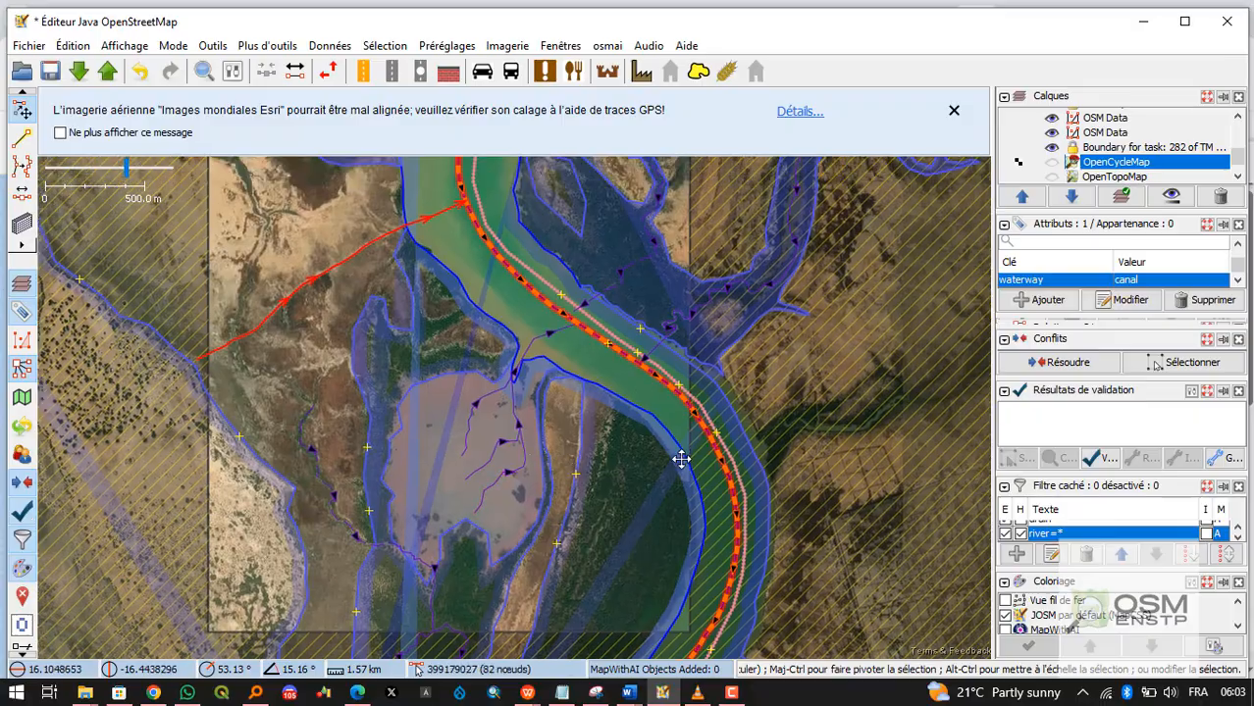
key("Escape")
scroll(681, 458, "up", 5)
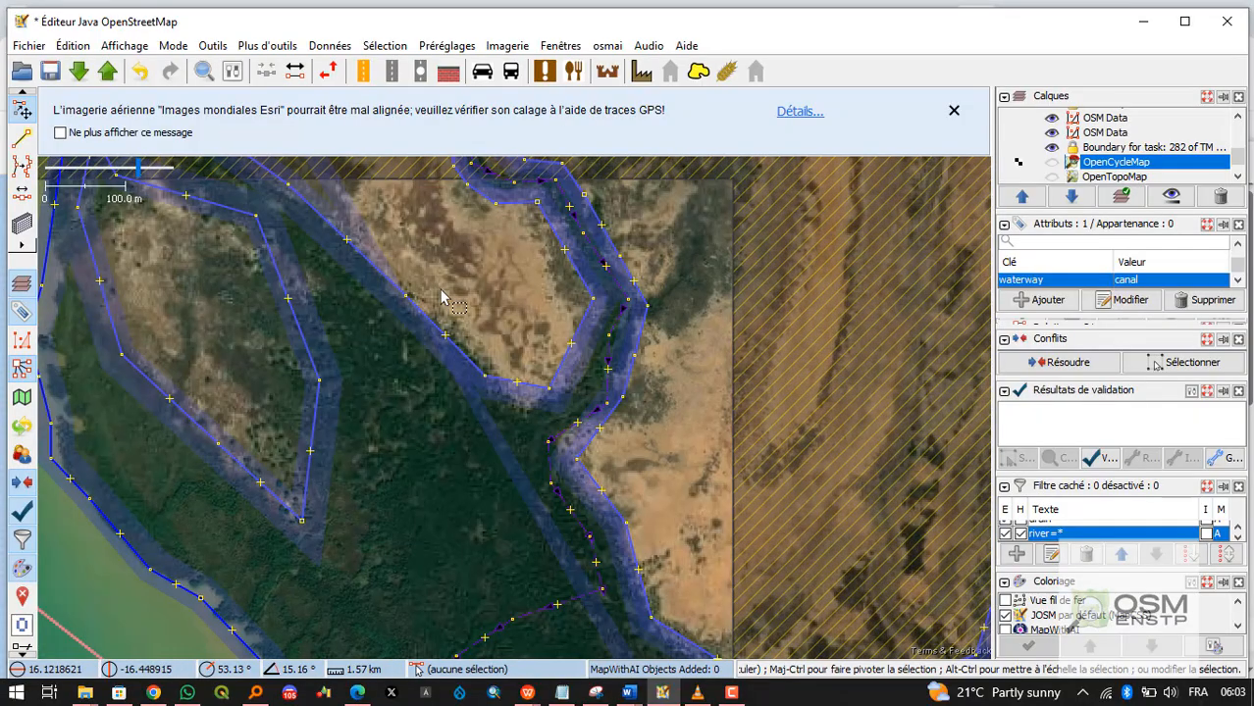
right_click(454, 300)
Try to upload the stream and canal edits to OpenStreetMap with the existing changeset comment and Esri World Imagery source.
left_click(122, 98)
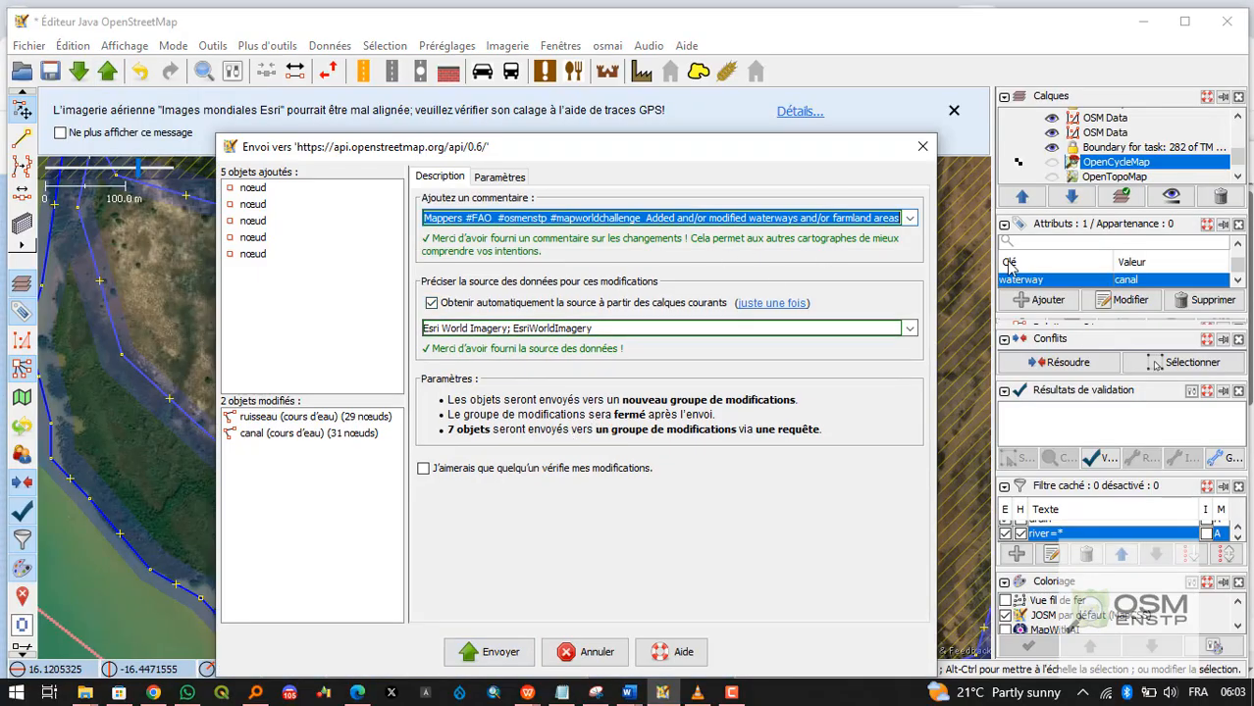
left_click(488, 652)
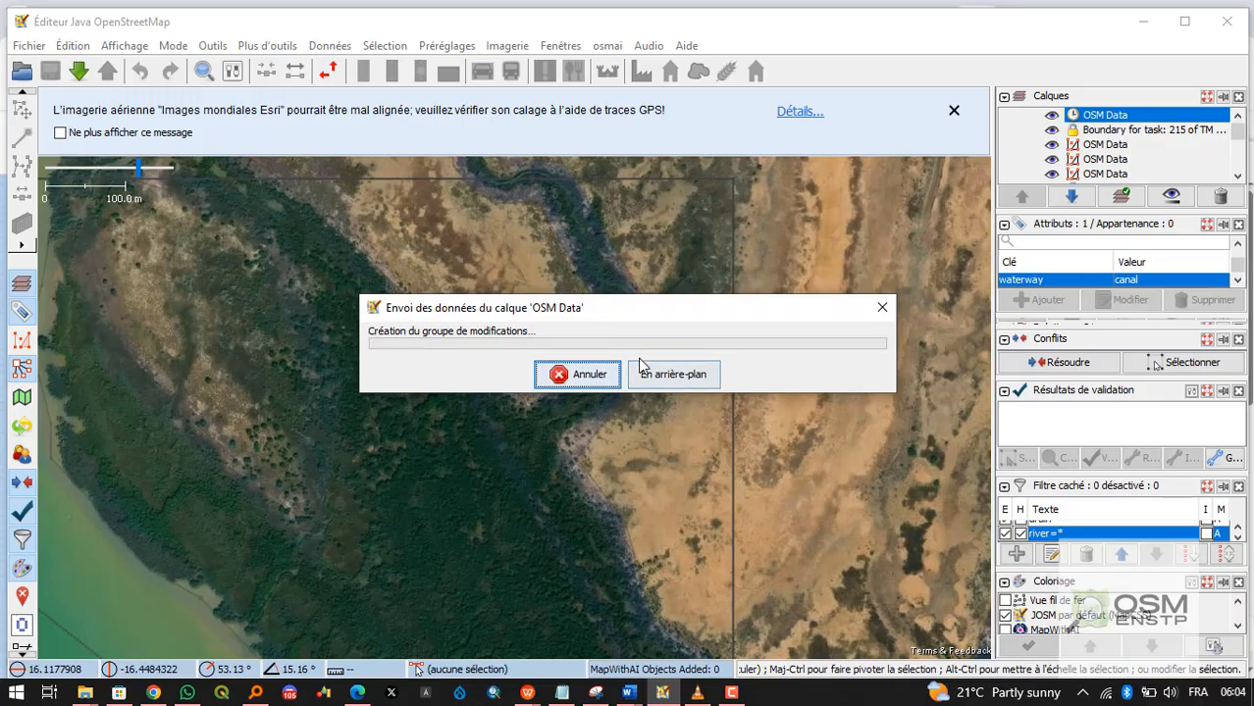
left_click(569, 378)
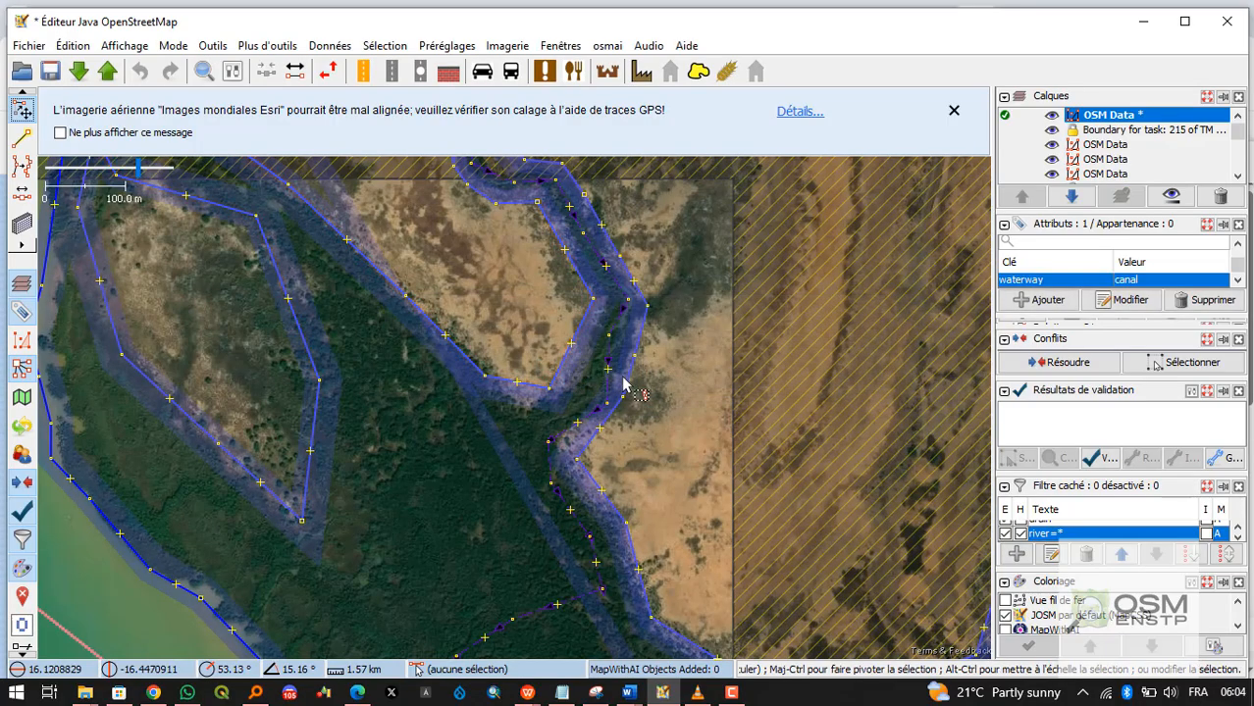
Retry the upload of the OSM Data layer with the same changeset comment and source, and cancel it.
left_click(108, 71)
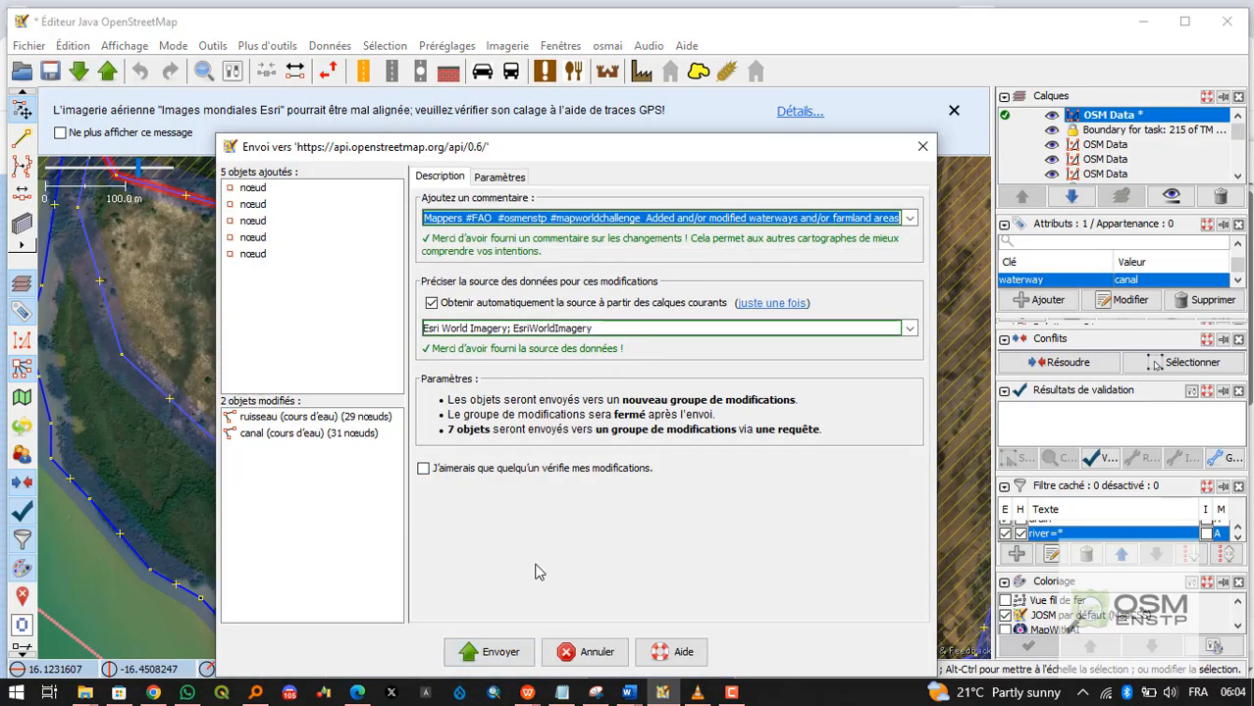
left_click(519, 652)
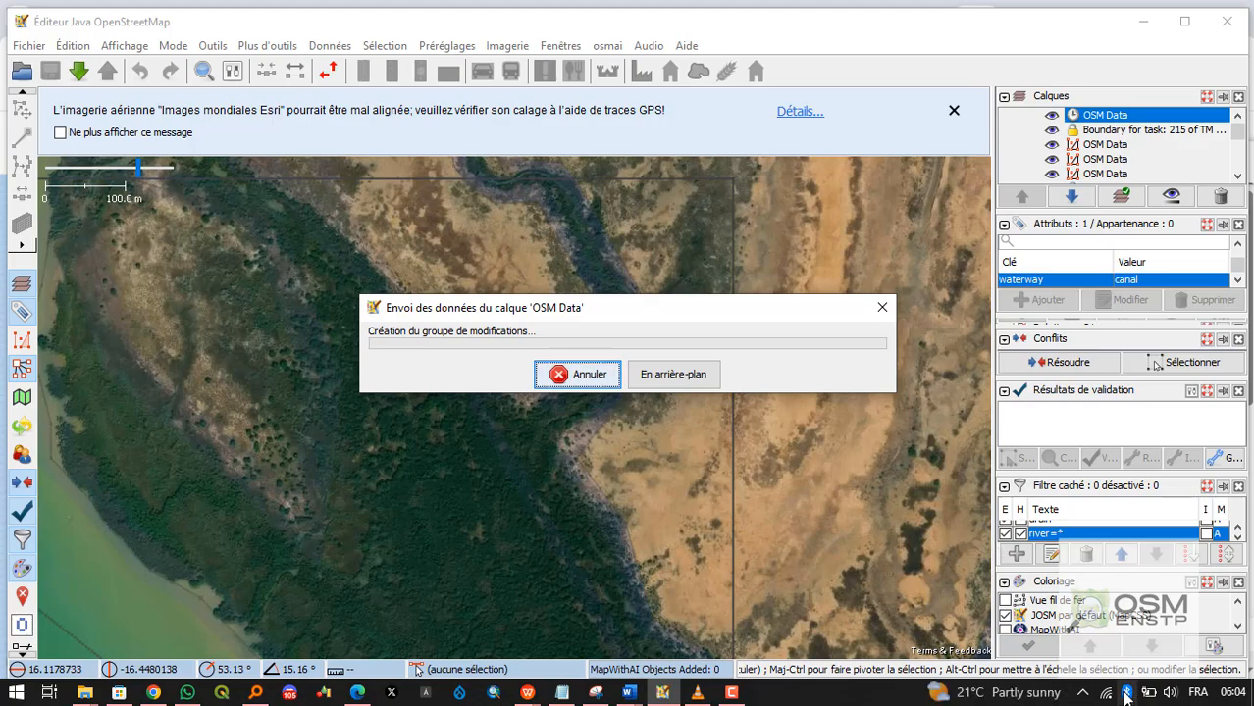
mouse_move(1110, 693)
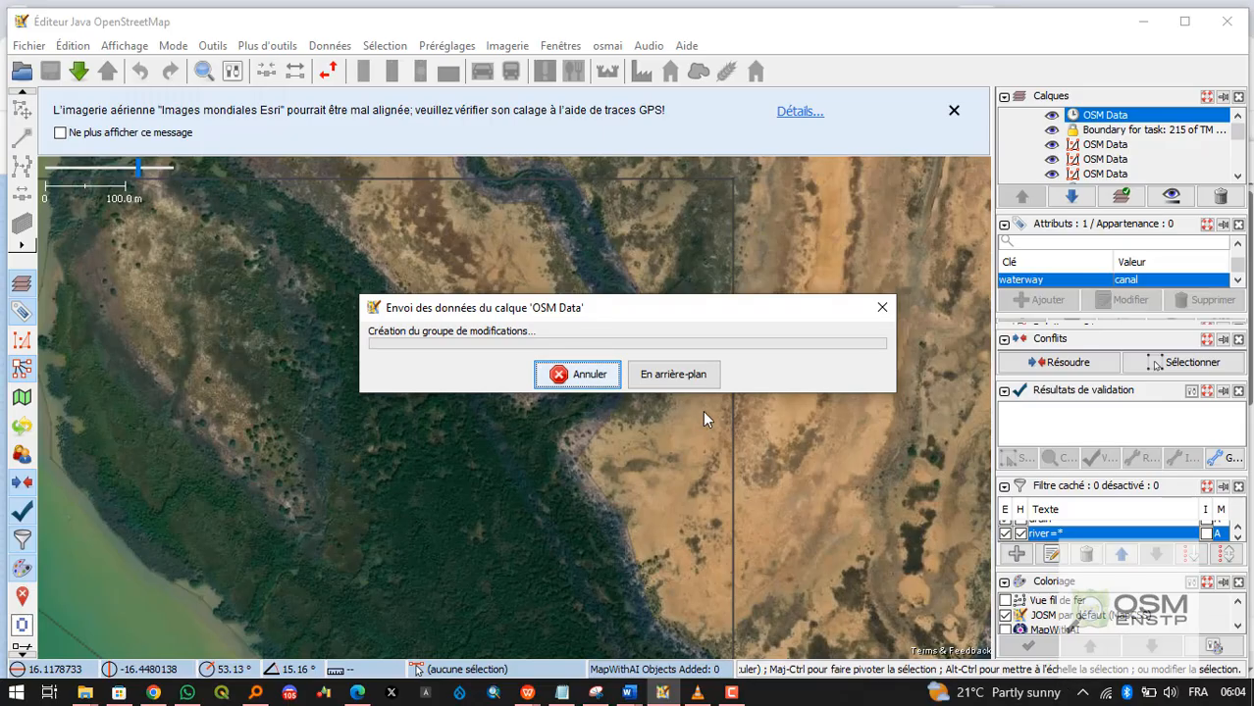
left_click(614, 376)
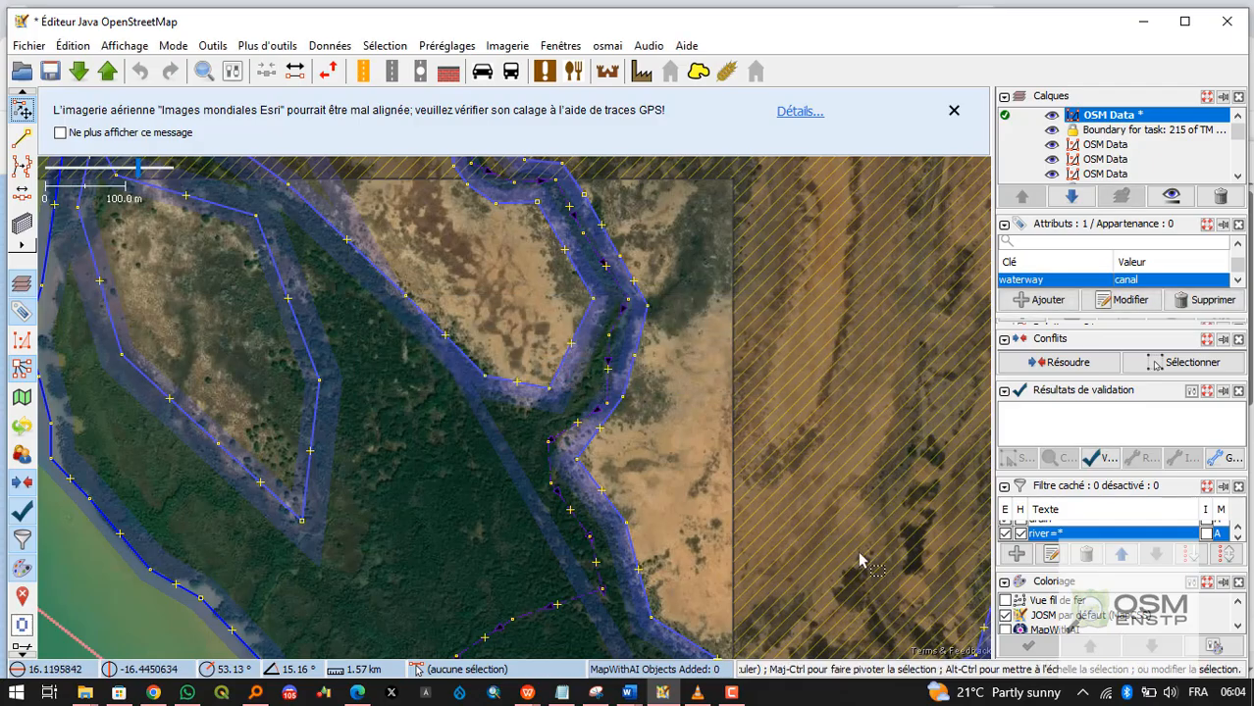
Restart the computer's Wi-Fi by switching it off and on again.
left_click(1105, 694)
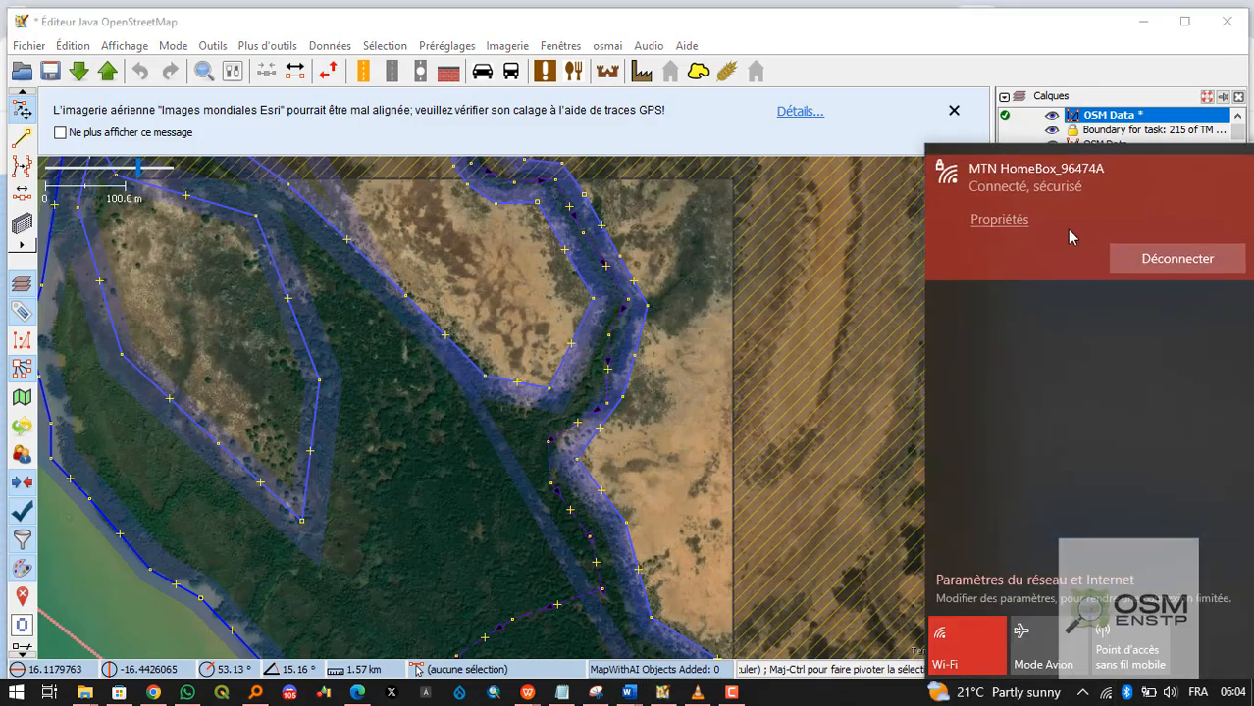
left_click(977, 649)
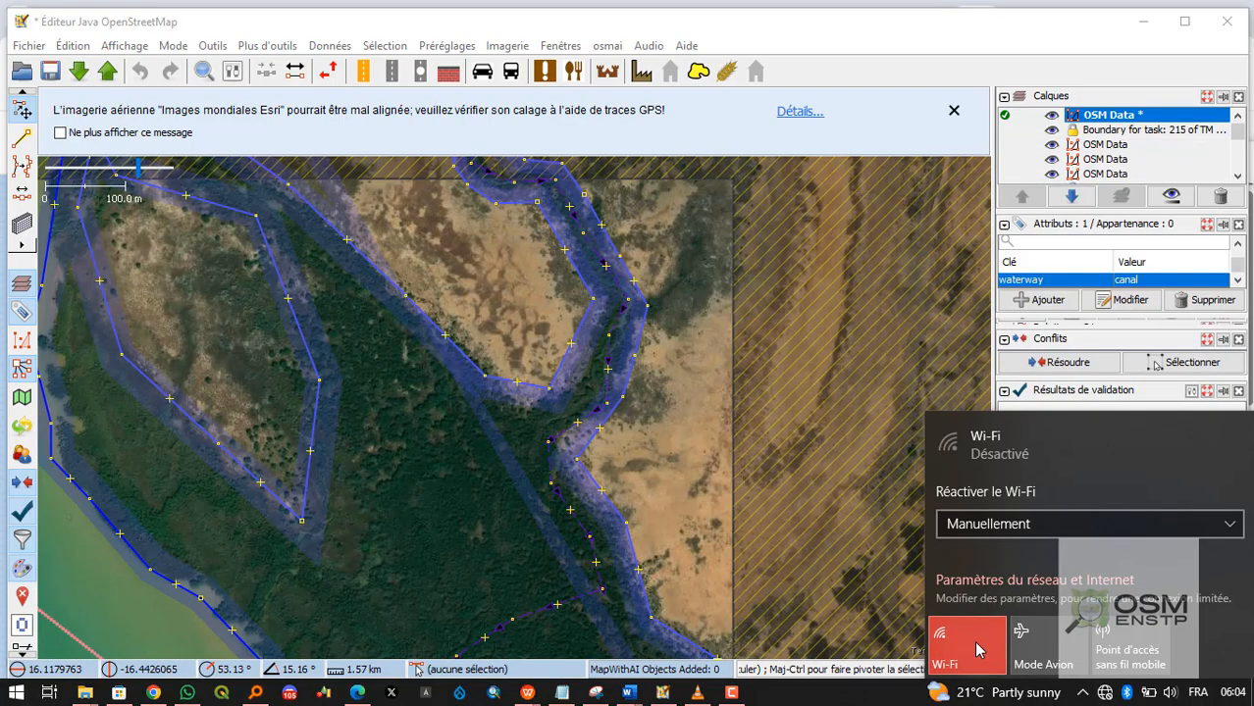
left_click(977, 633)
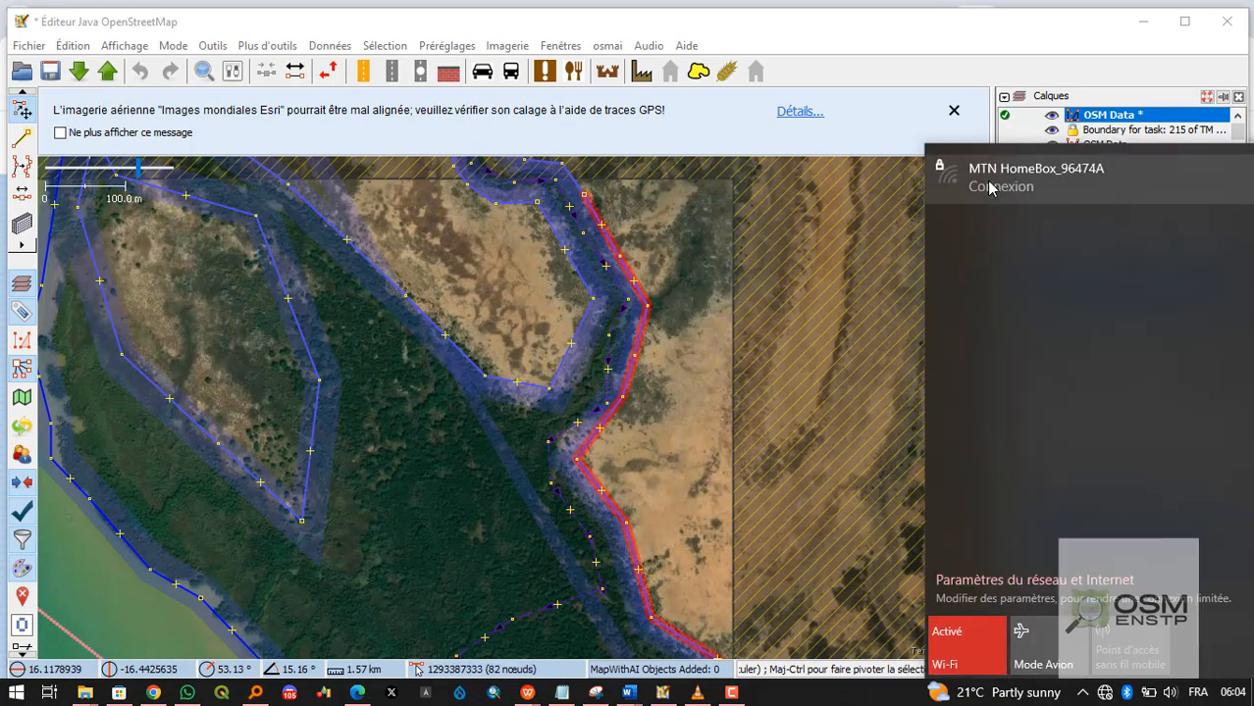
Try twice to connect the computer to the Redmi A3x Wi-Fi network, and dismiss the connection attempts.
left_click(1030, 230)
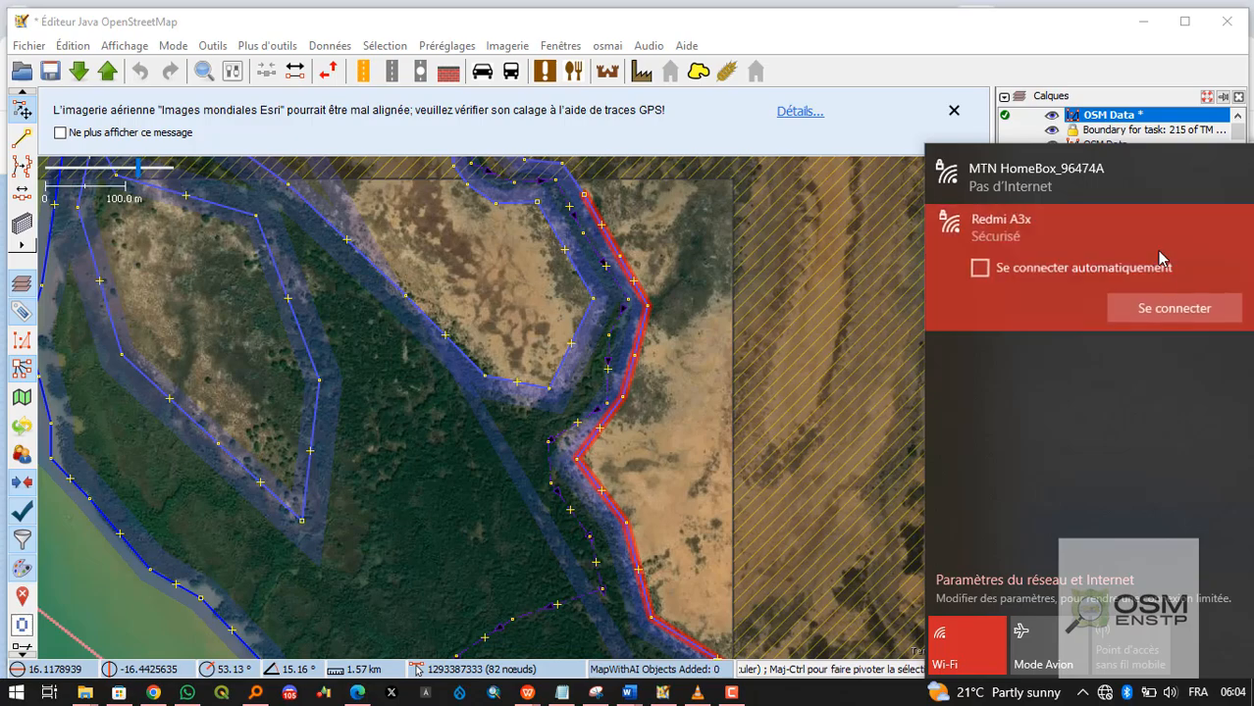
left_click(1168, 308)
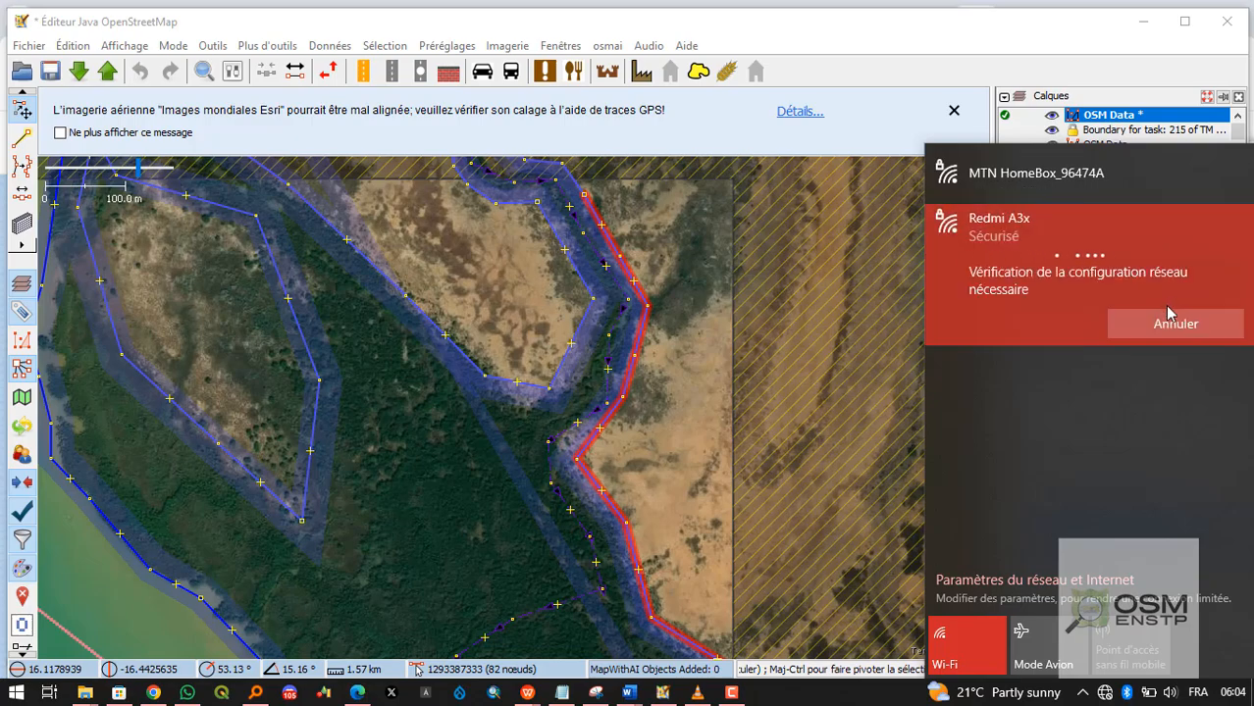
left_click(1168, 312)
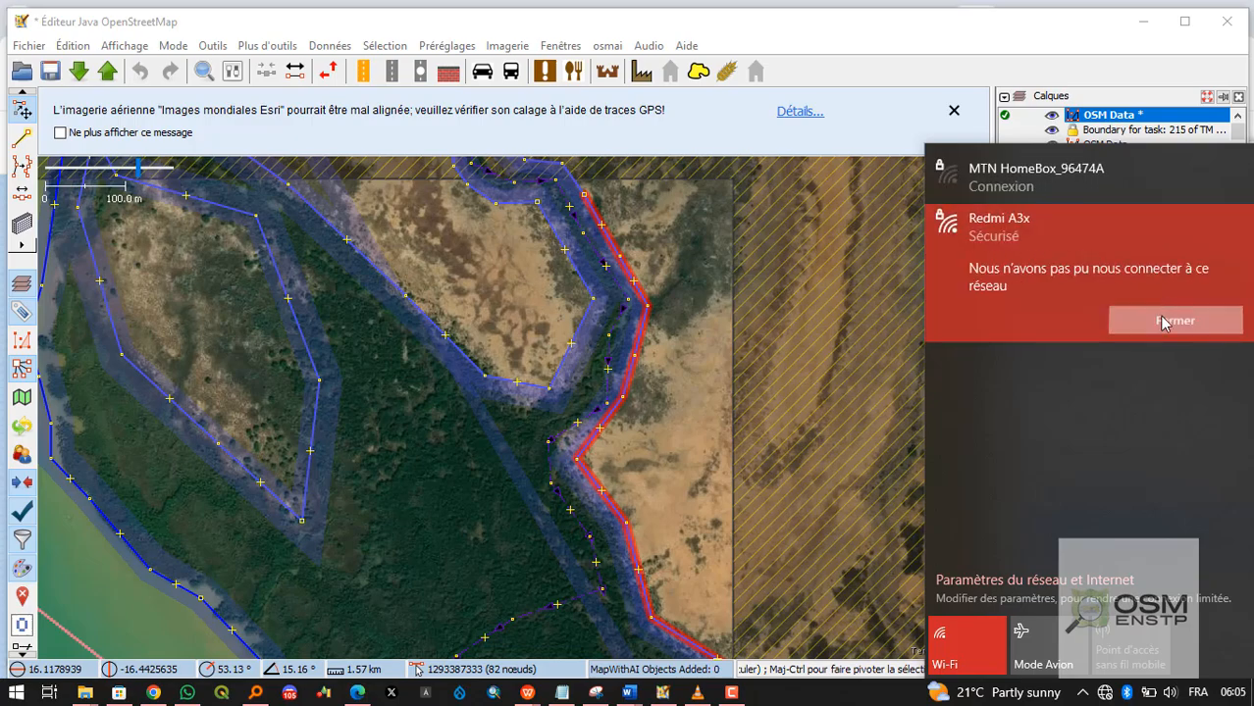
left_click(1141, 262)
left_click(1123, 327)
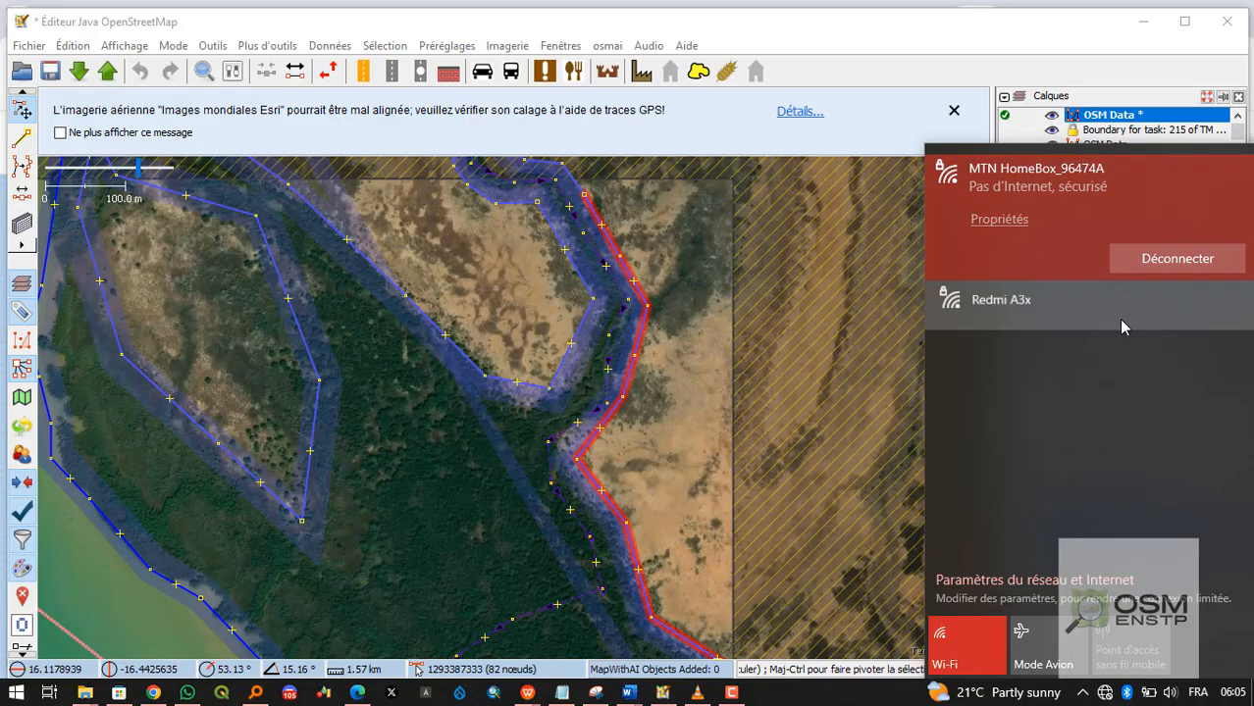
left_click(1158, 309)
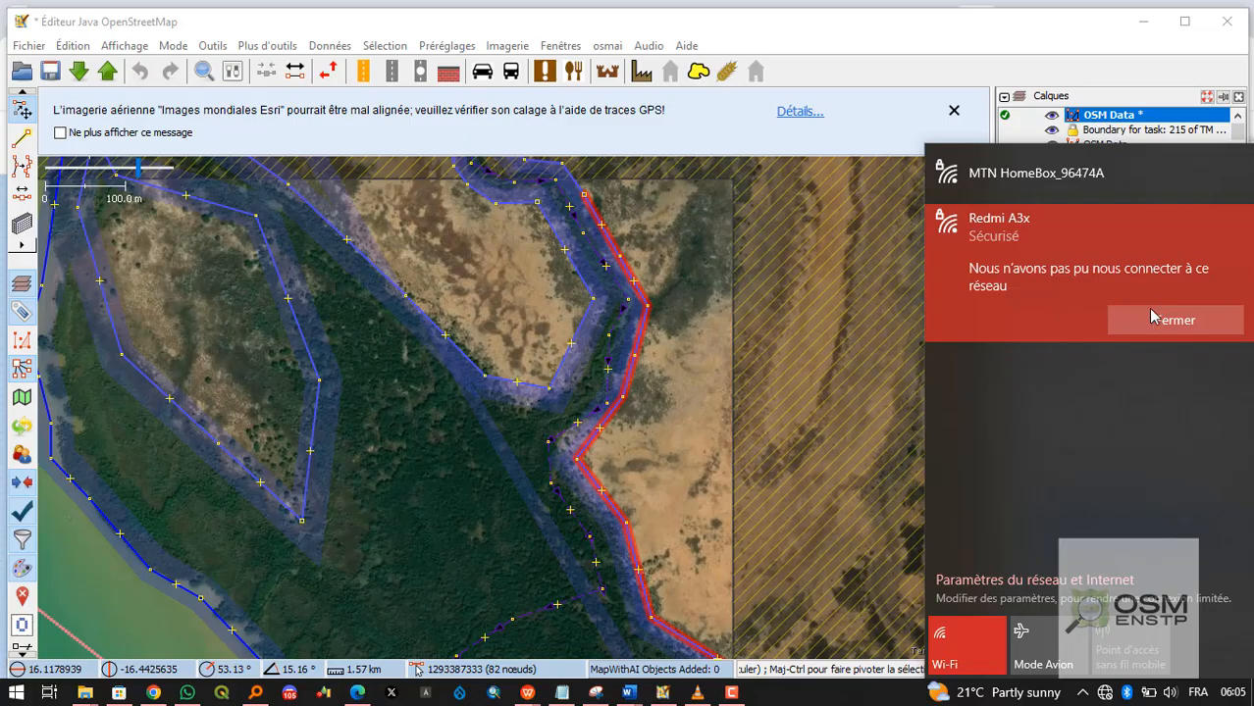
left_click(1153, 318)
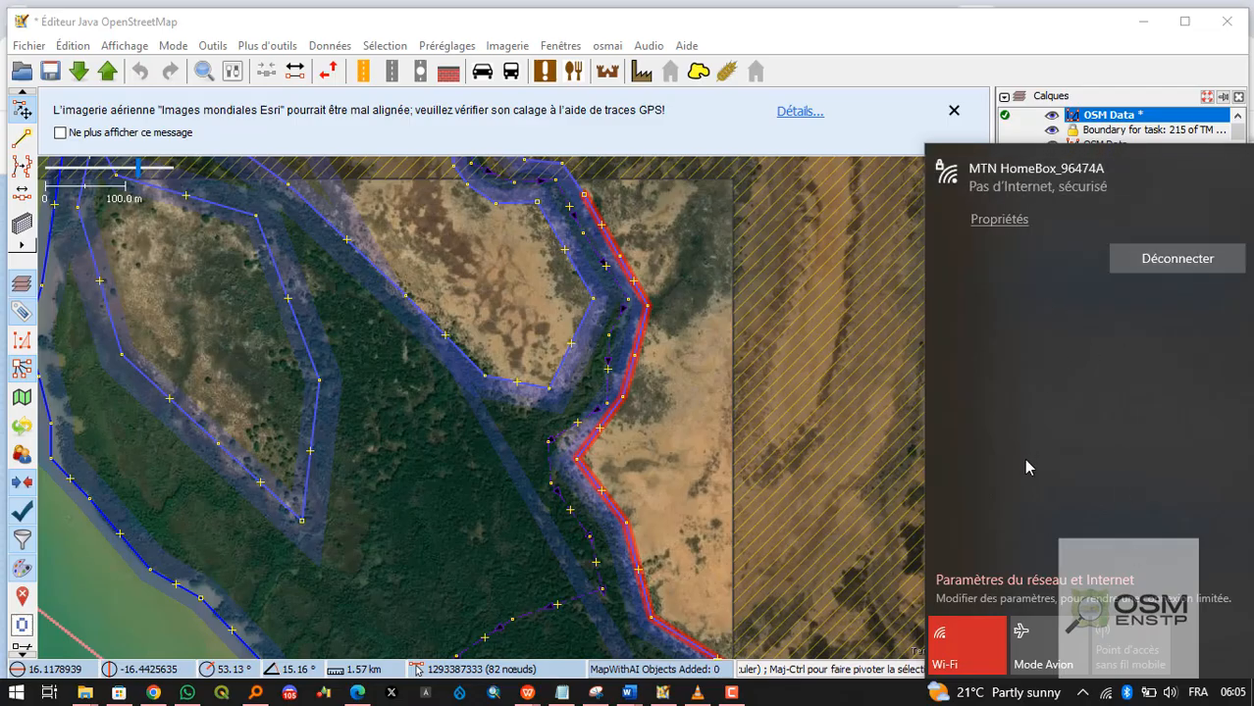
Open and close the Windows network and Internet settings, and check the status of the current Wi-Fi connection.
left_click(1032, 579)
left_click(1226, 12)
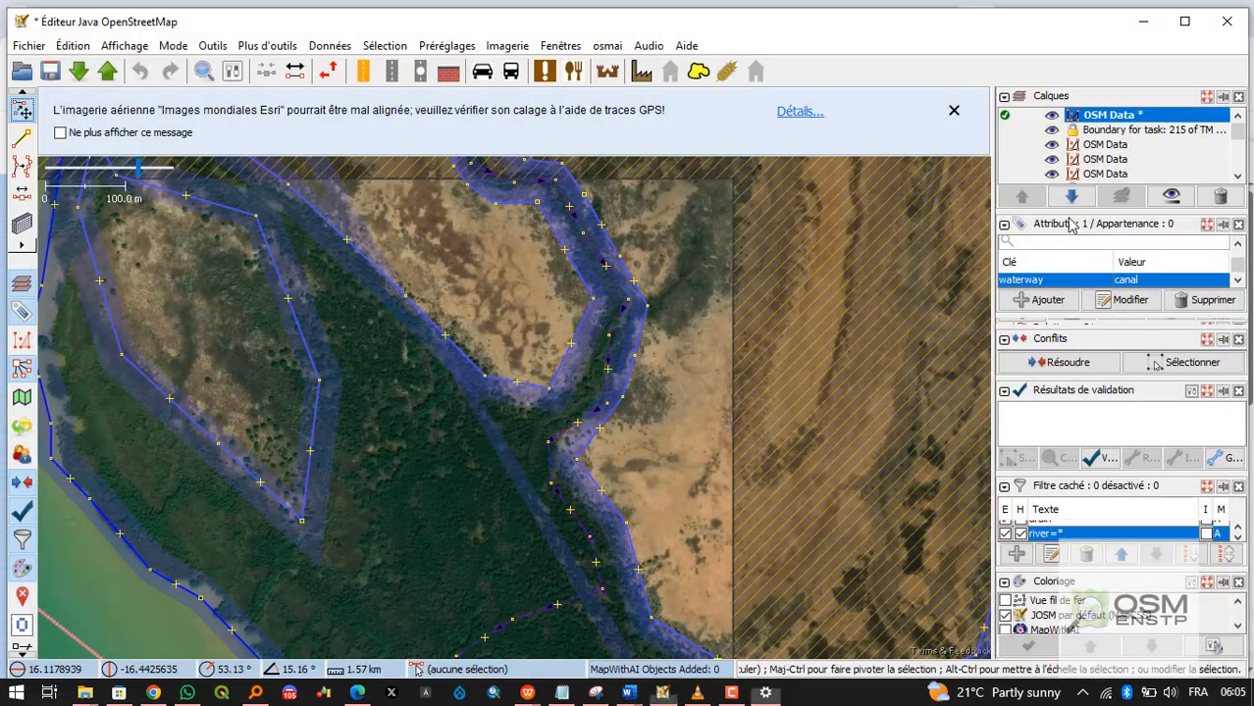
left_click(1107, 694)
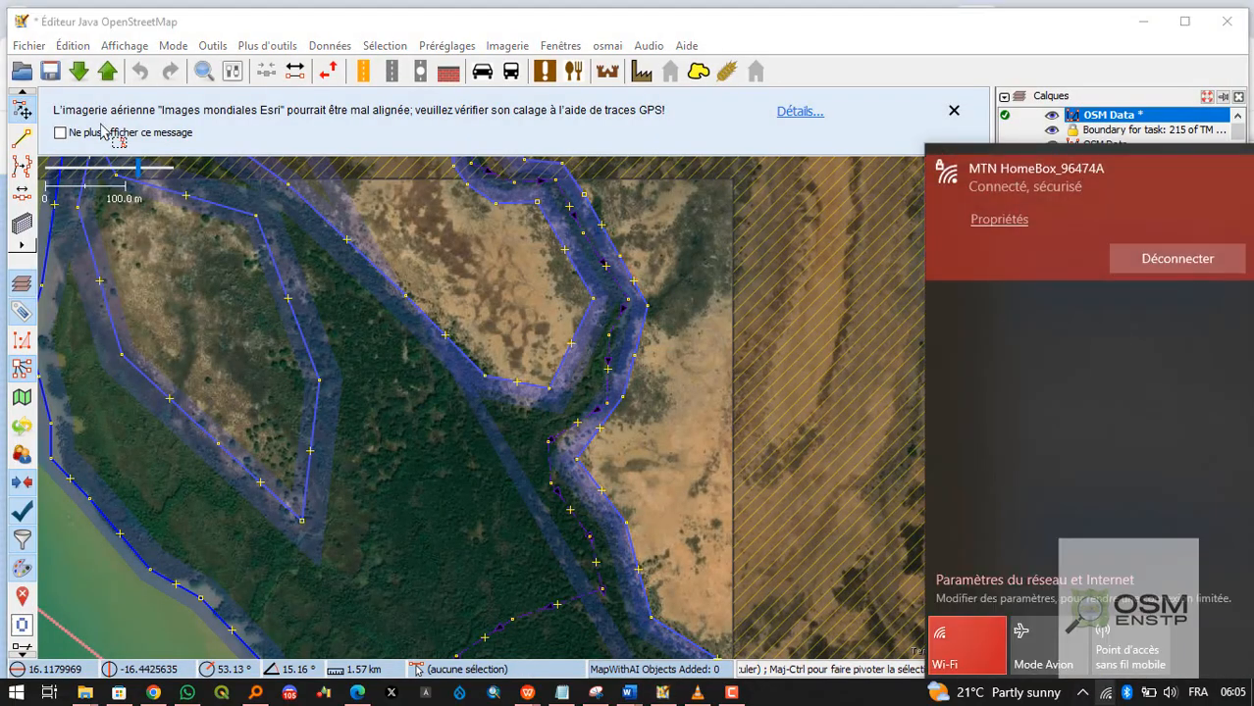
Return to the map and start another upload of the stream and canal edits to OpenStreetMap.
left_click(628, 412)
key("ctrl+shift+Up")
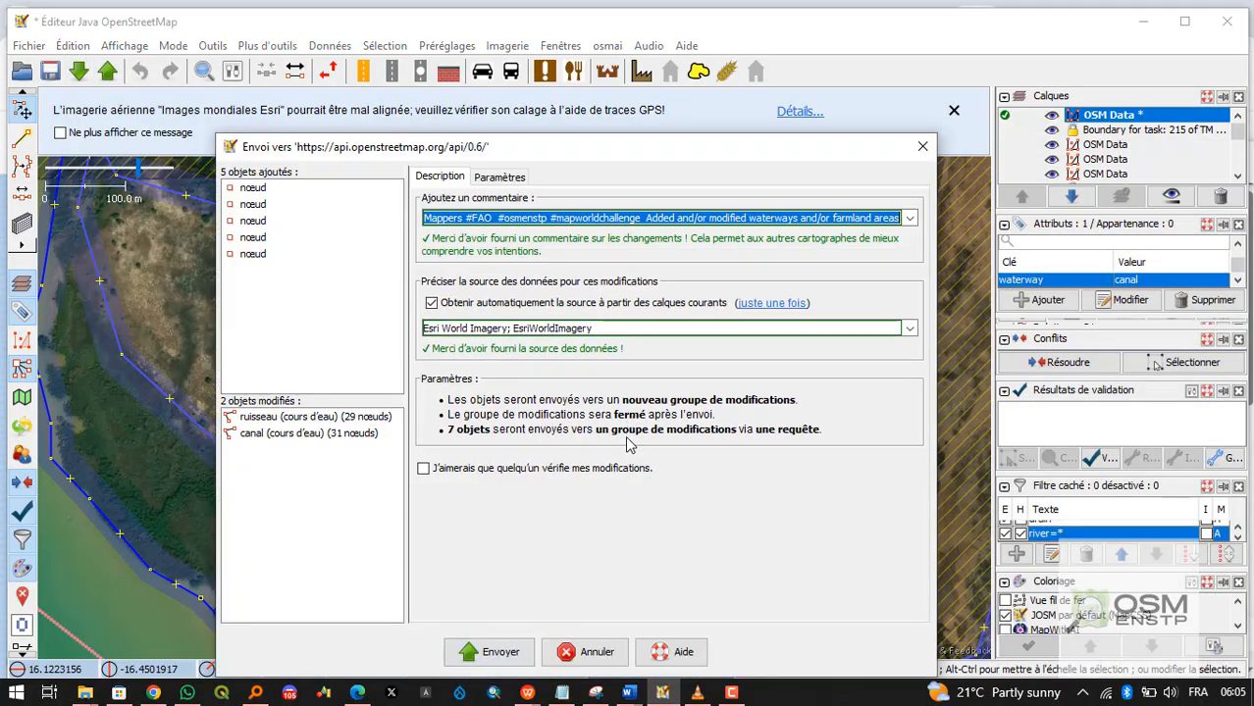
Upload the added nodes and modified waterways to OpenStreetMap with the prepared comment and imagery source.
left_click(471, 652)
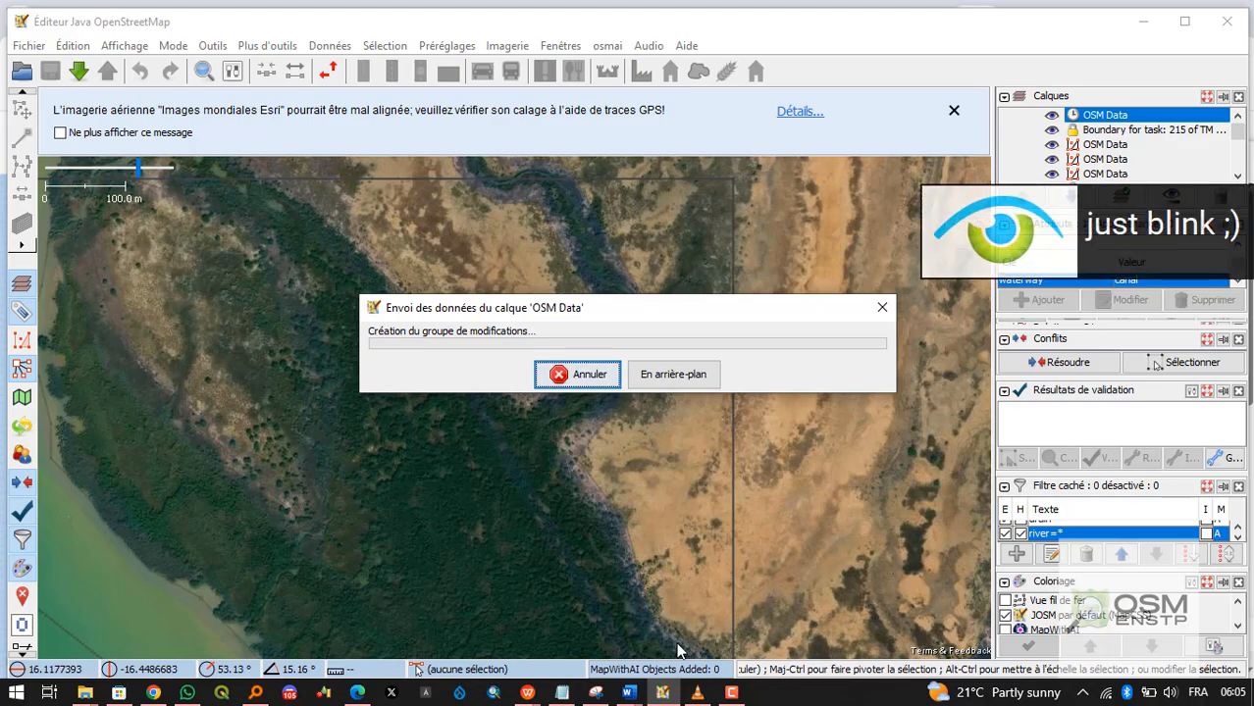
left_click(729, 693)
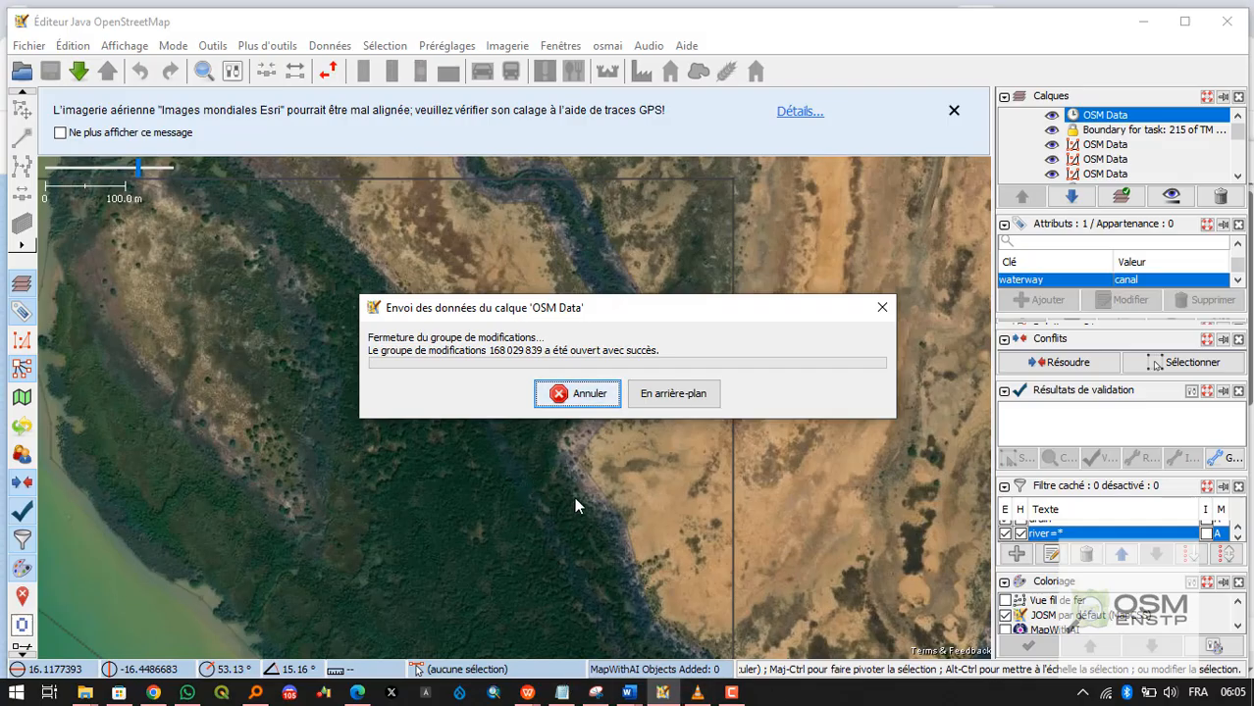
left_click(730, 692)
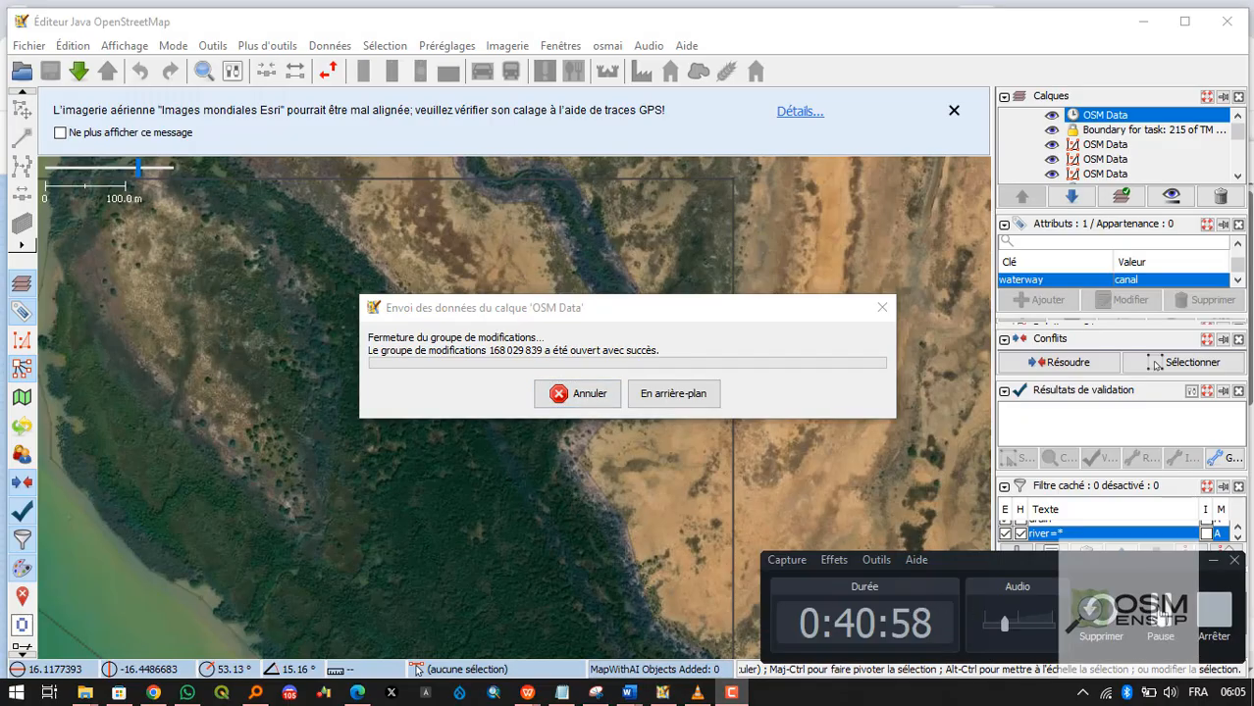
left_click(1161, 628)
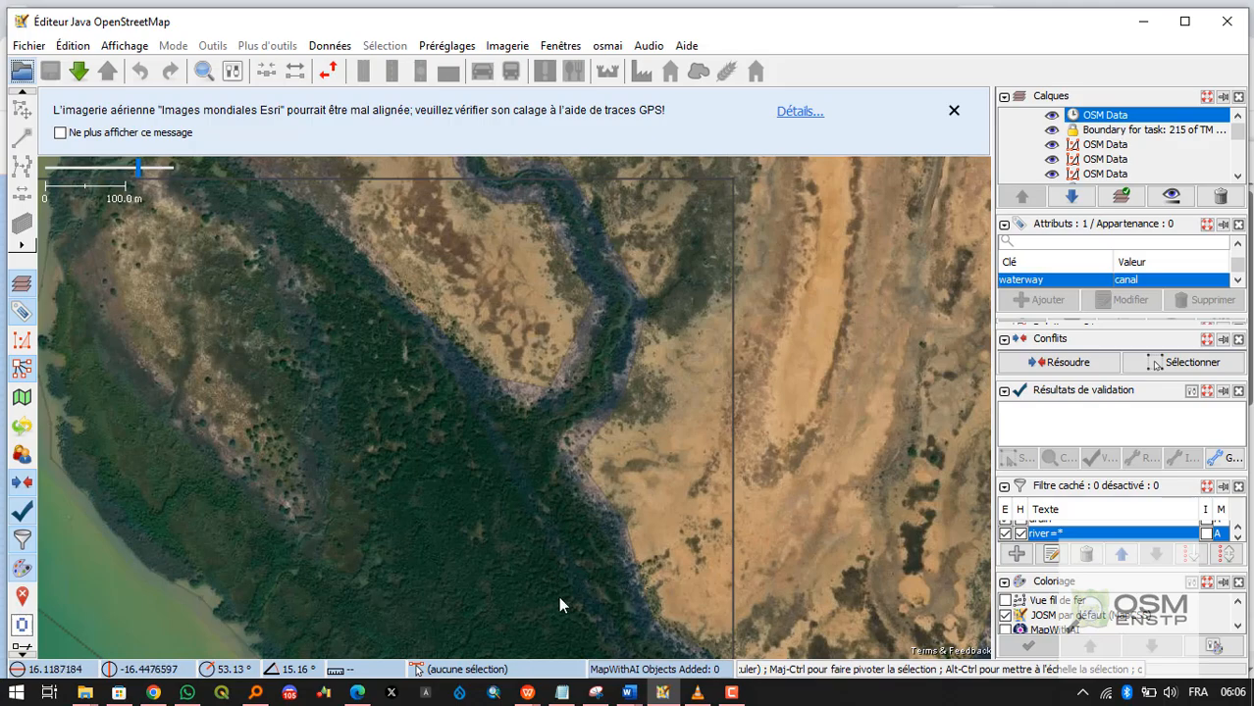
Switch to the Tasking Manager in Chrome, mark the current task as completely mapped and submit it.
left_click(153, 693)
scroll(932, 441, "down", 3)
scroll(911, 266, "down", 1)
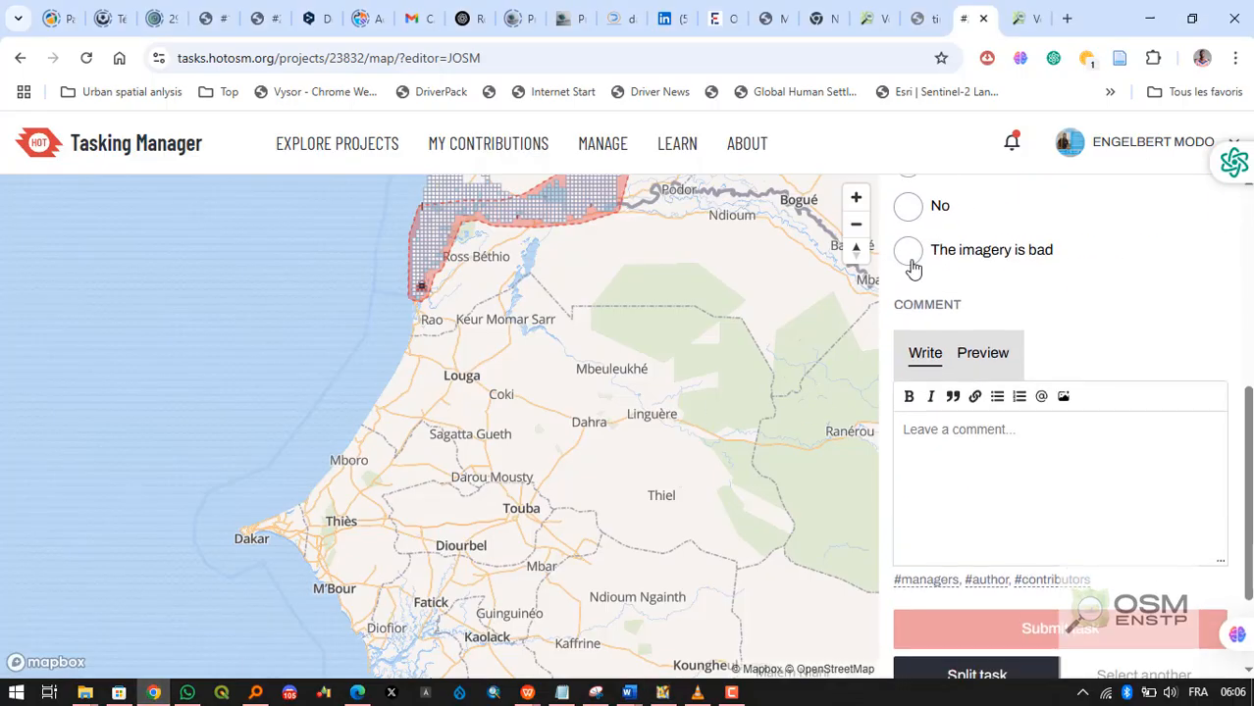
scroll(909, 260, "up", 2)
left_click(911, 343)
scroll(962, 360, "down", 1)
scroll(966, 412, "down", 4)
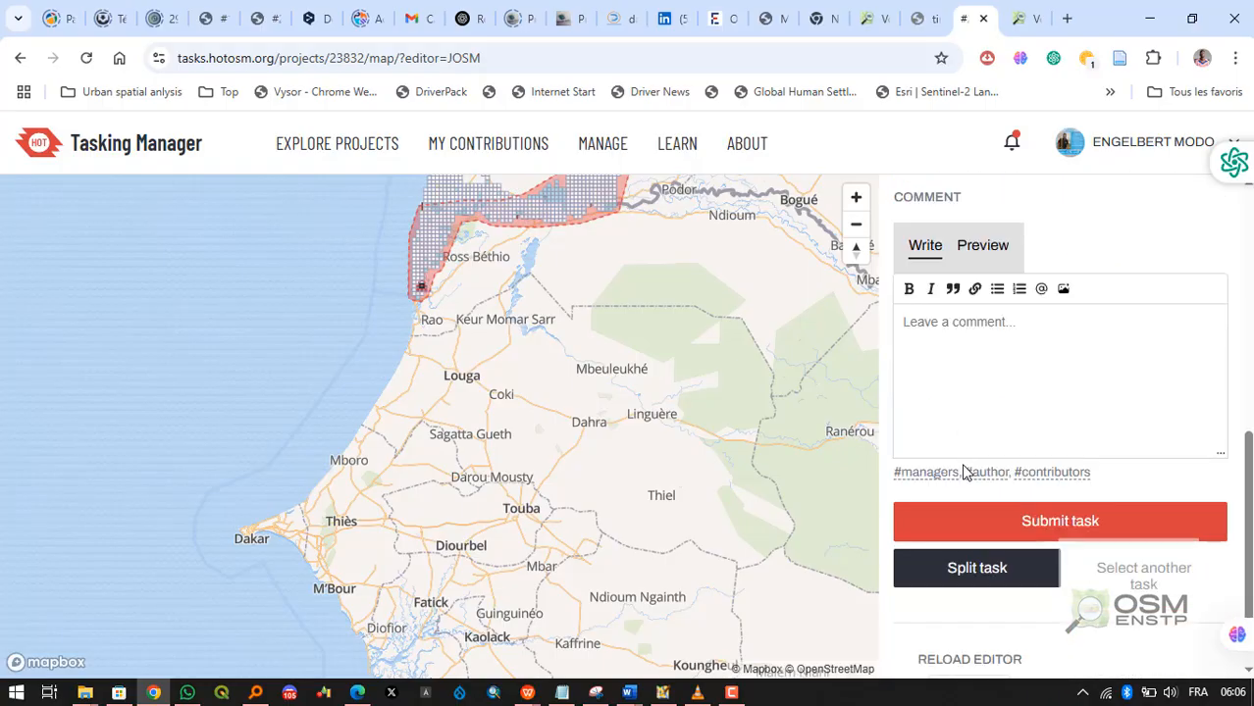
left_click(969, 474)
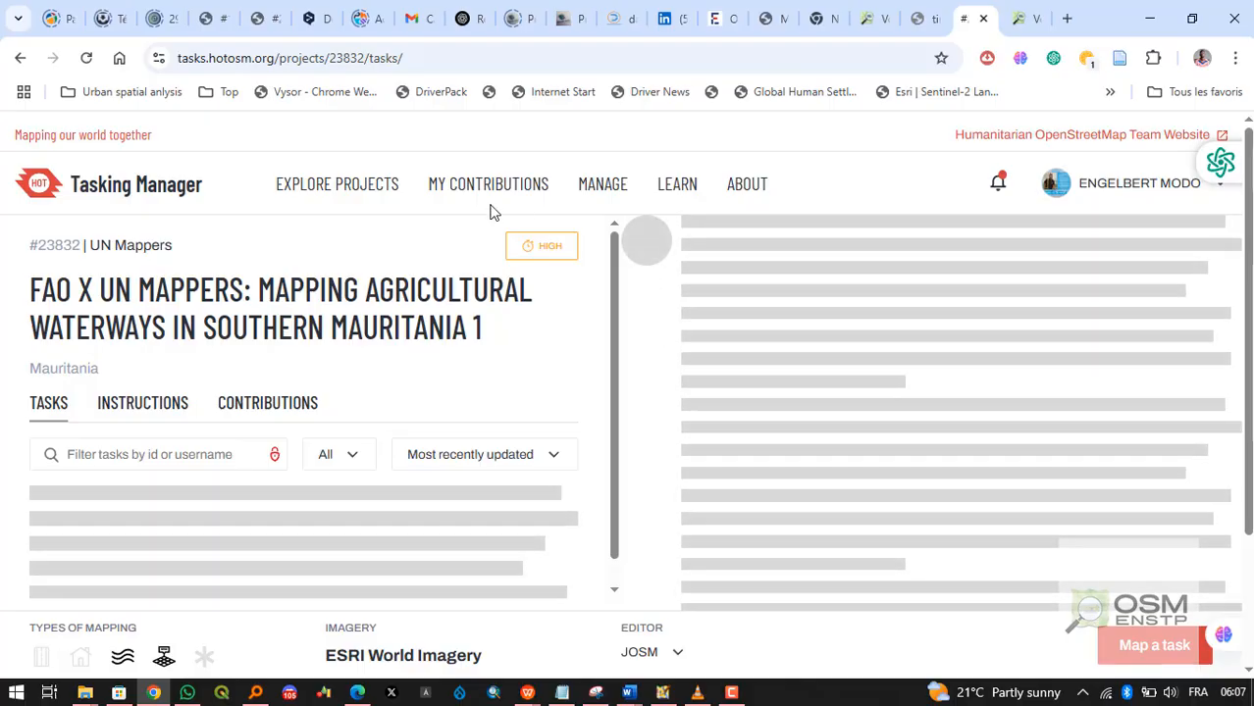
Reload the task page of project #23832.
left_click(98, 63)
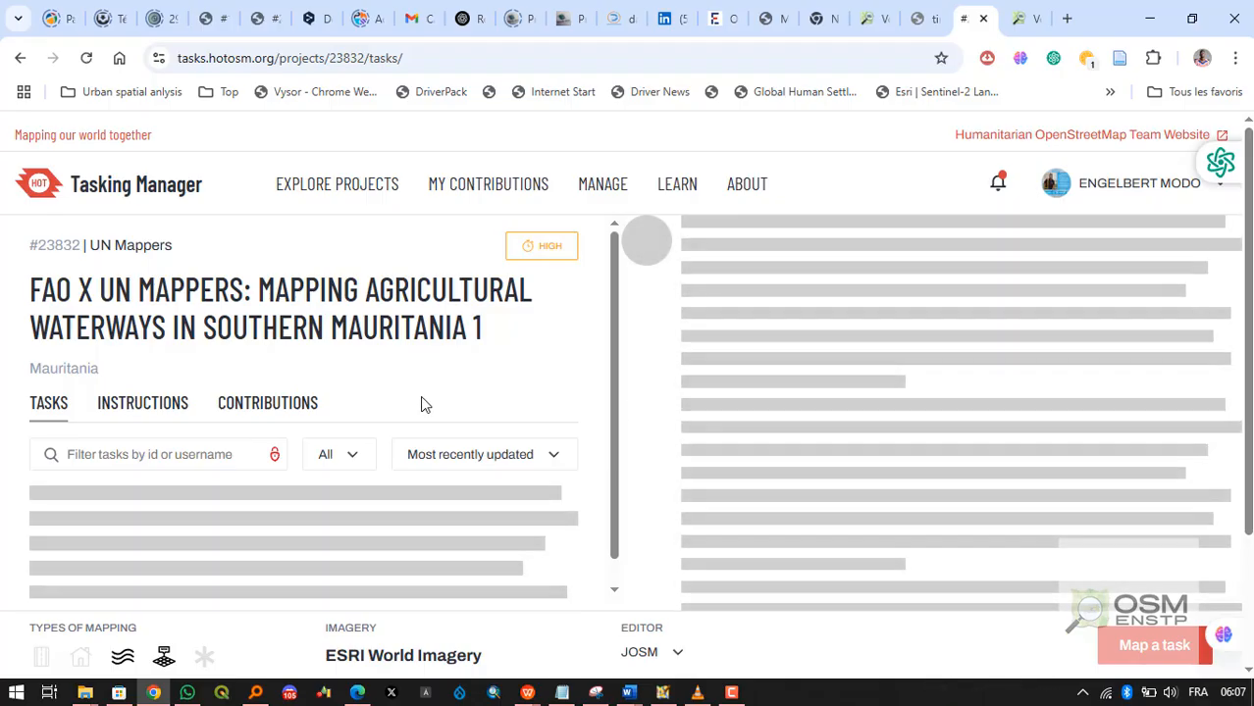
scroll(424, 405, "down", 1)
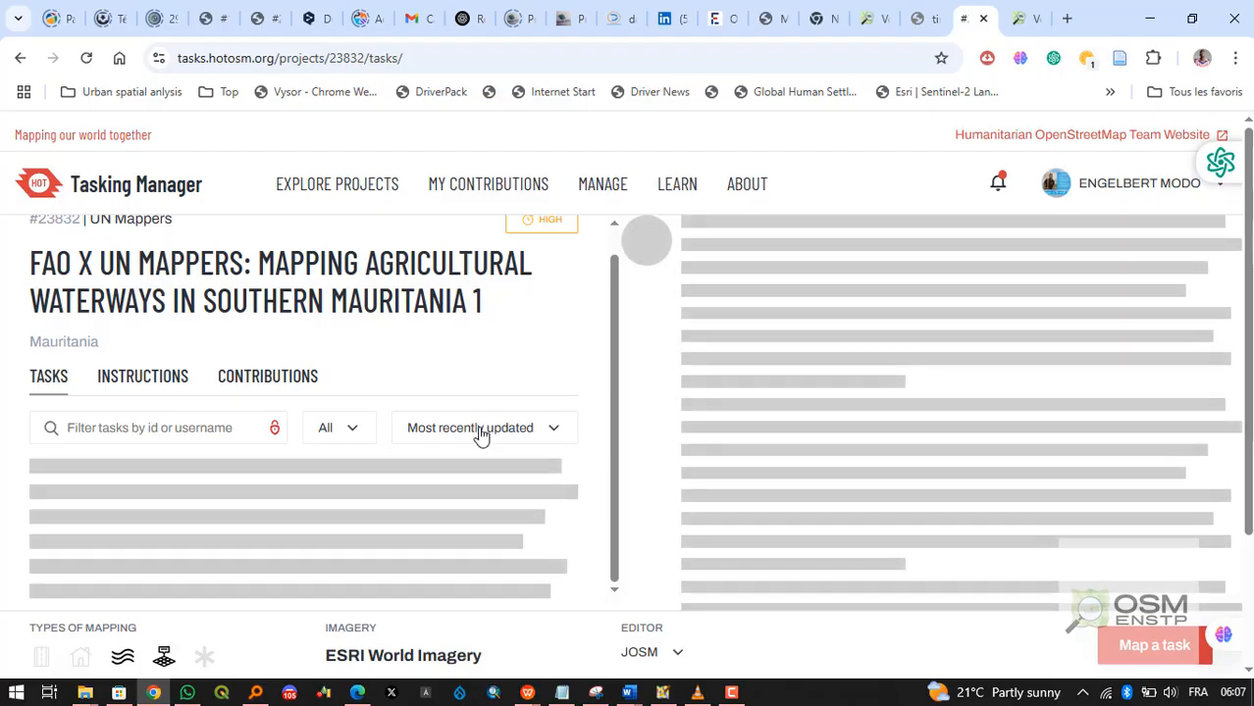
scroll(582, 369, "down", 2)
scroll(582, 369, "up", 2)
left_click(731, 692)
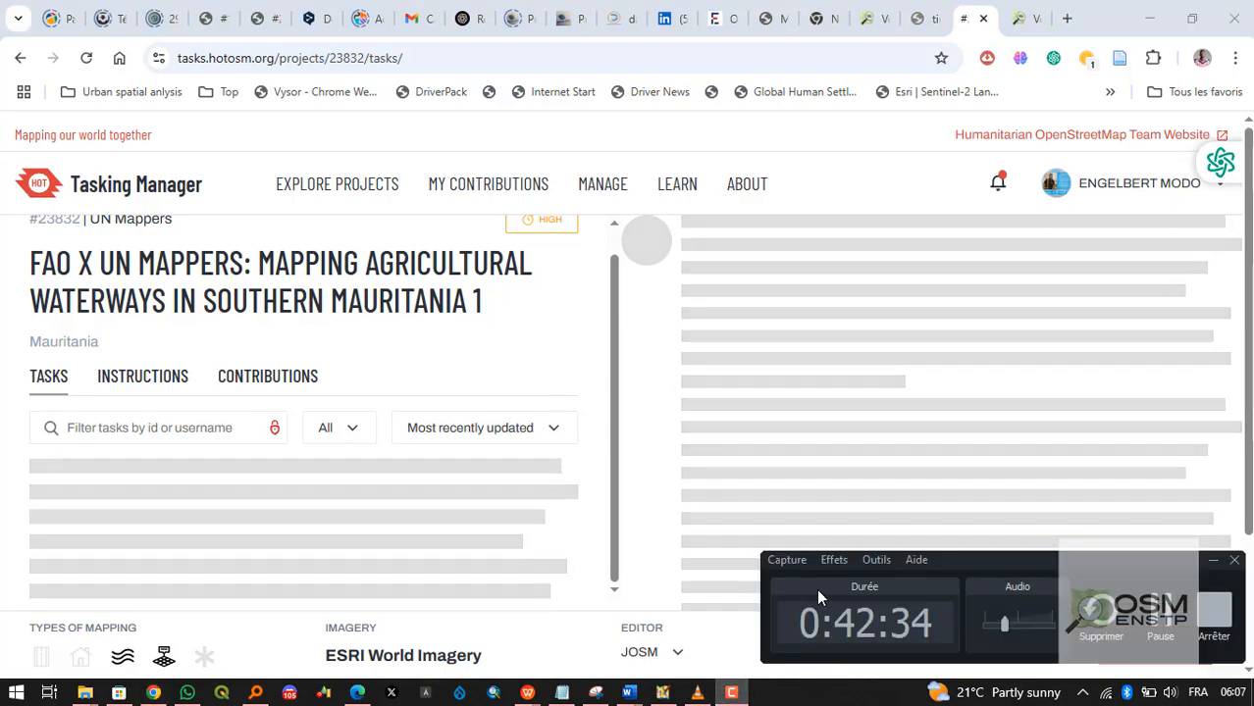
left_click(985, 485)
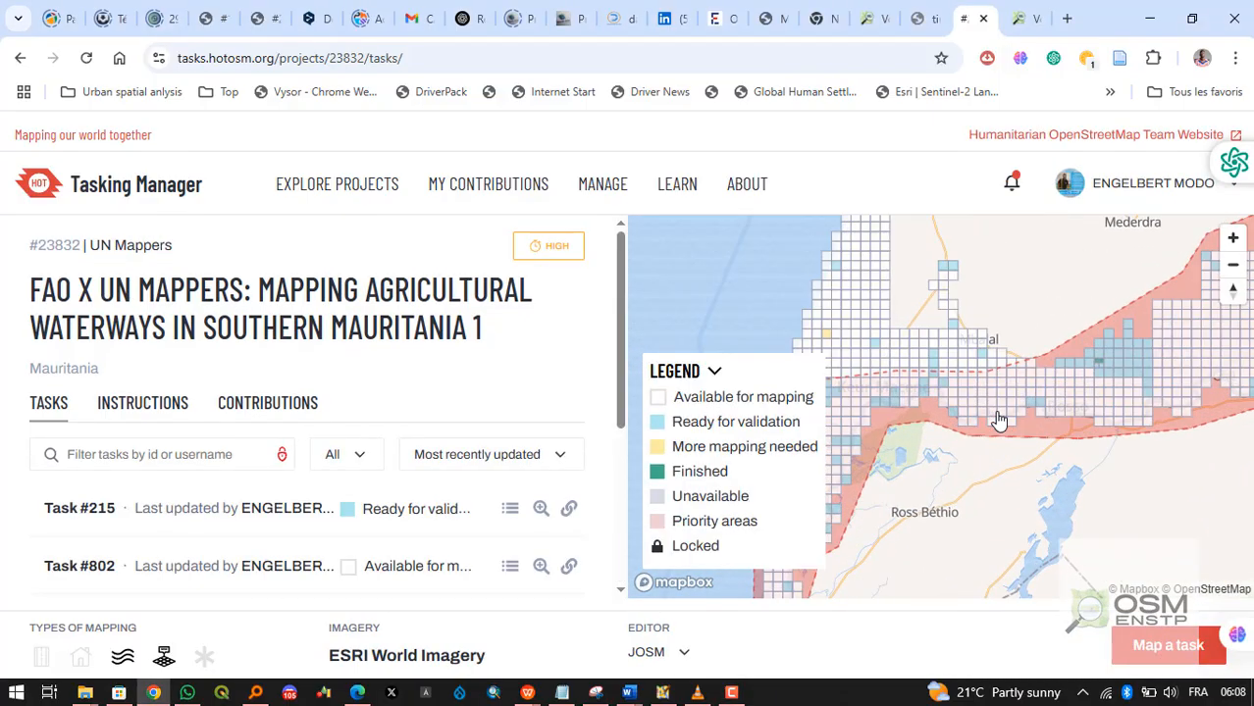
Examine the project's task grid from Saint-Louis to the eastern priority areas for squares still available for mapping.
scroll(996, 420, "down", 3)
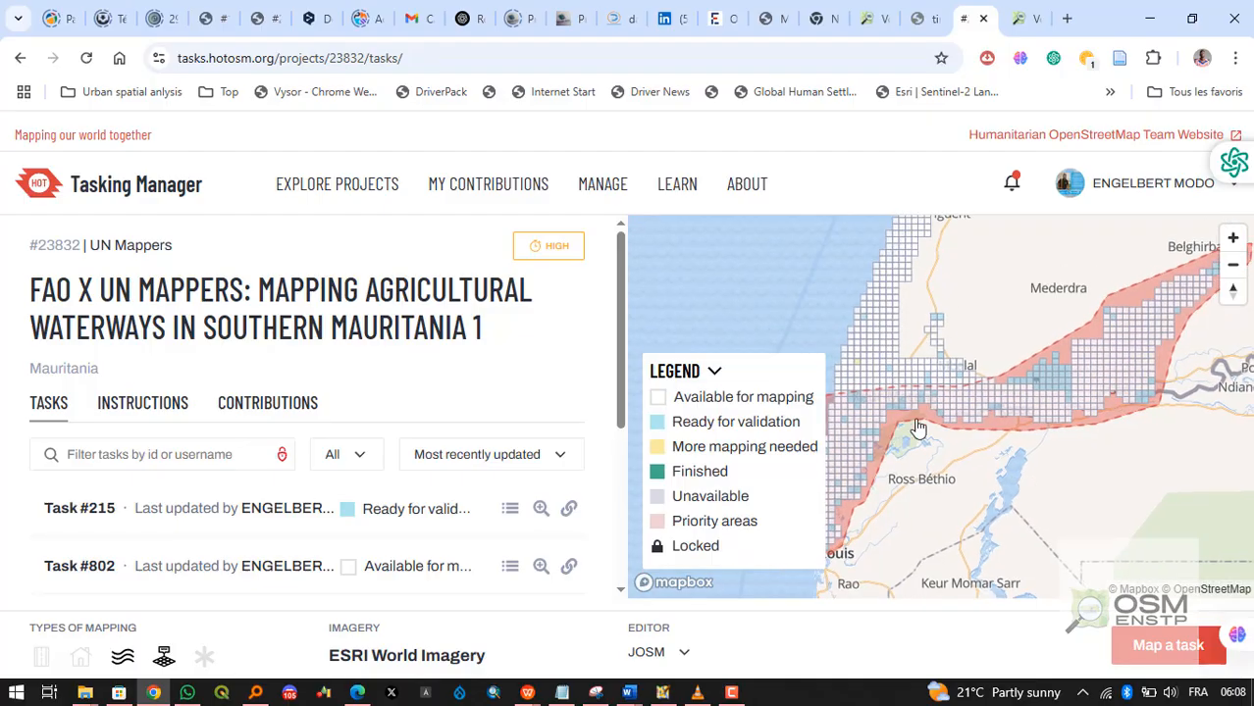
left_click_drag(1092, 396, 985, 424)
scroll(1023, 424, "up", 5)
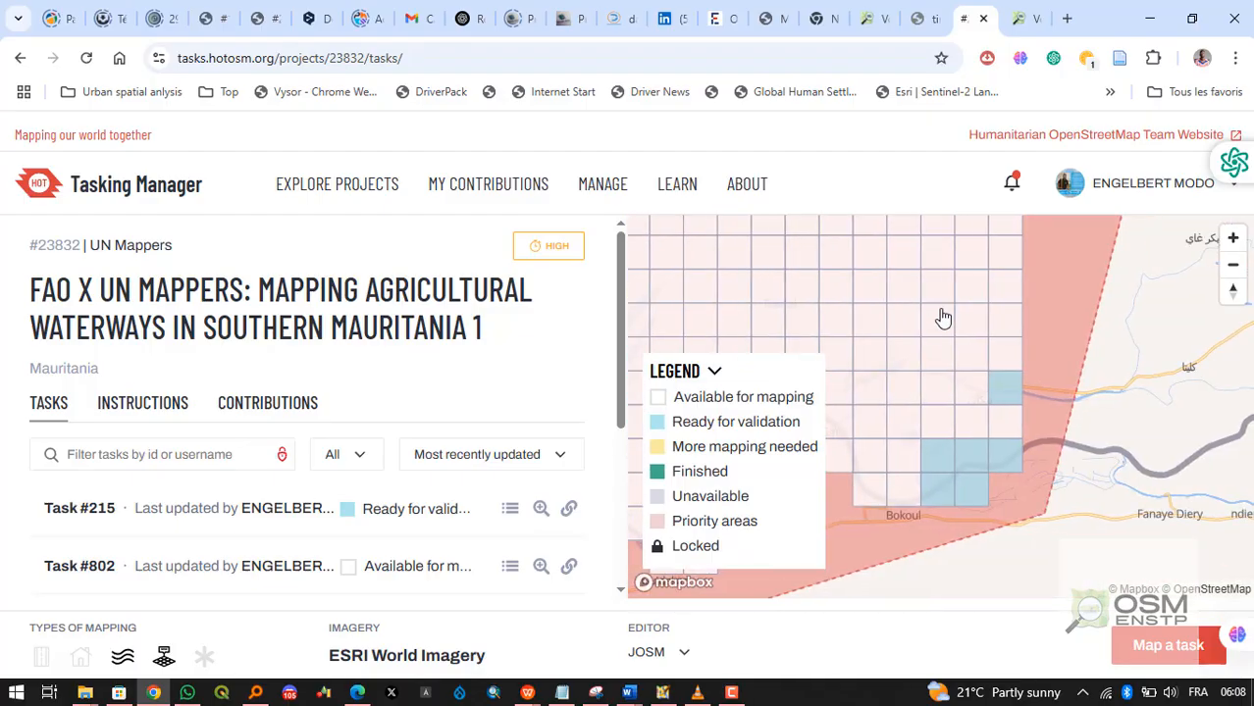
scroll(999, 354, "down", 3)
scroll(981, 422, "down", 2)
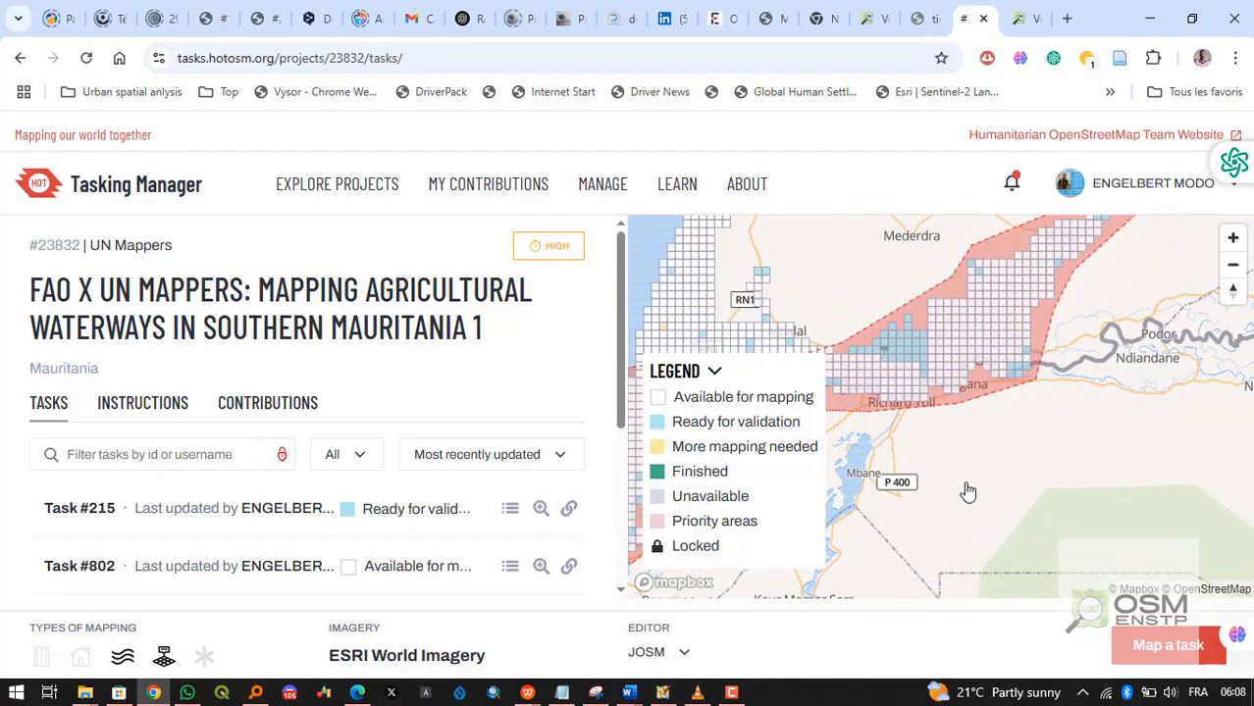
left_click_drag(966, 490, 1133, 425)
scroll(992, 420, "up", 1)
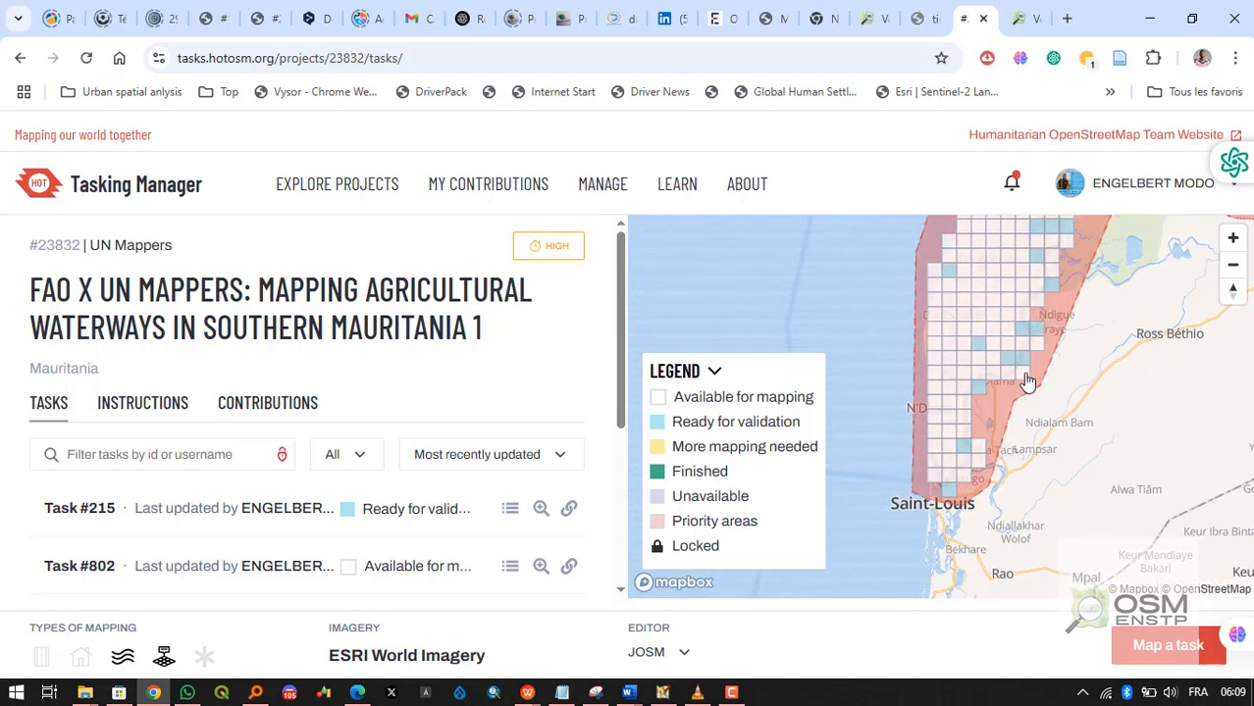
scroll(1010, 414, "down", 2)
left_click_drag(1094, 453, 814, 524)
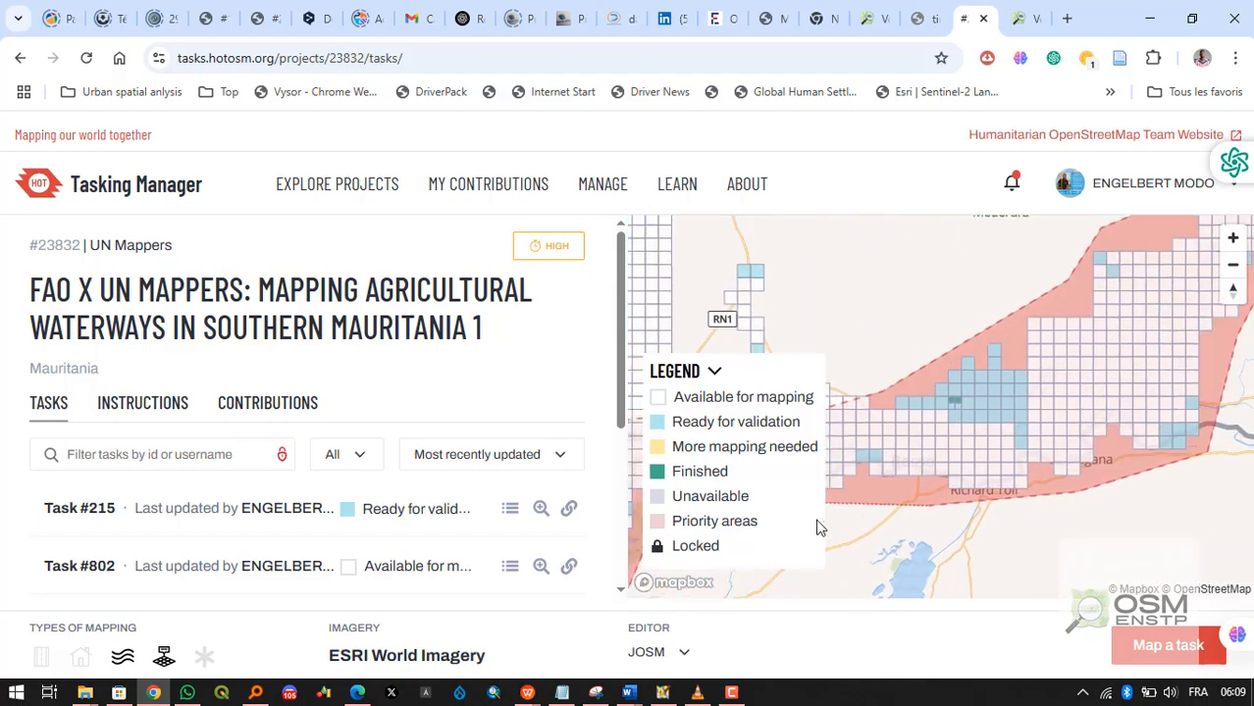
scroll(1040, 420, "up", 4)
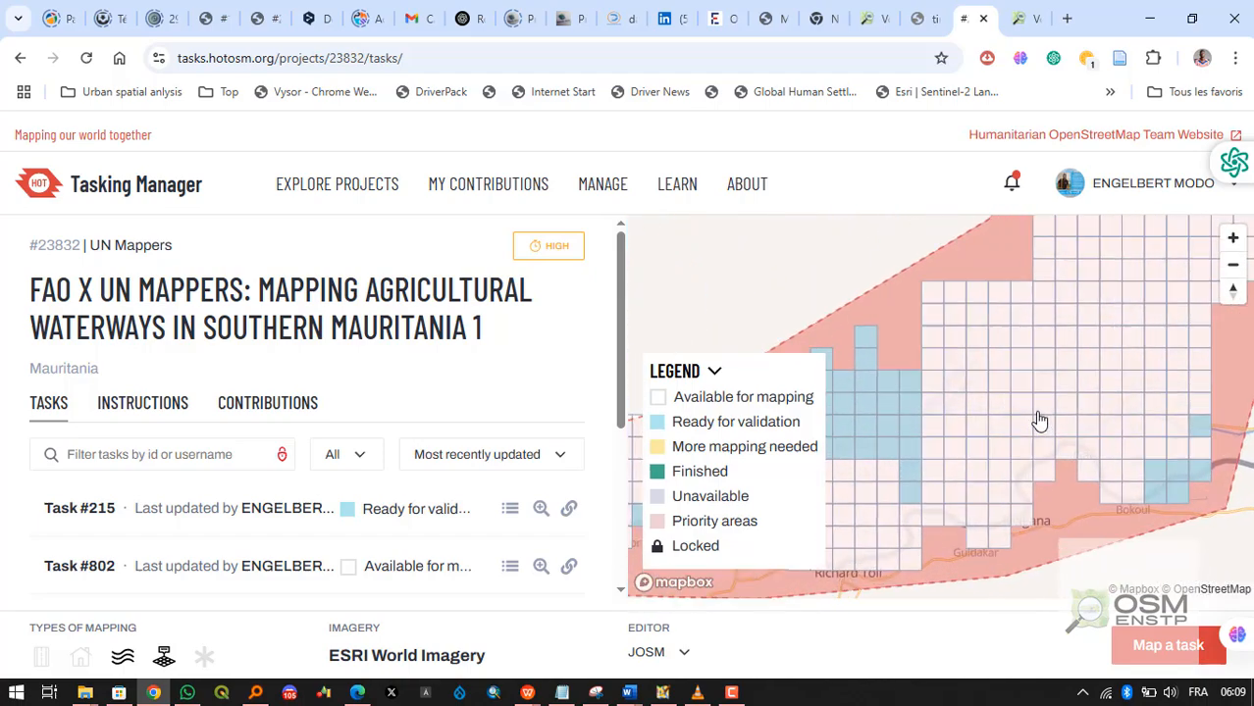
scroll(1040, 434, "down", 5)
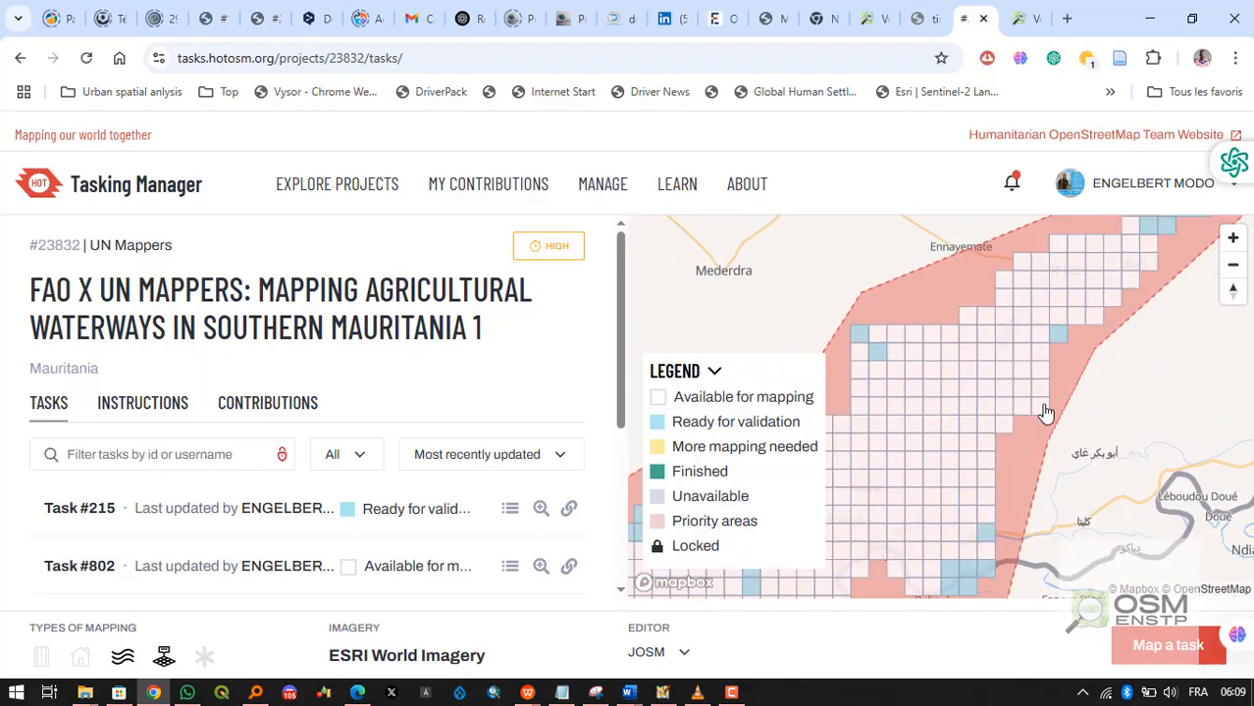
scroll(1044, 414, "up", 2)
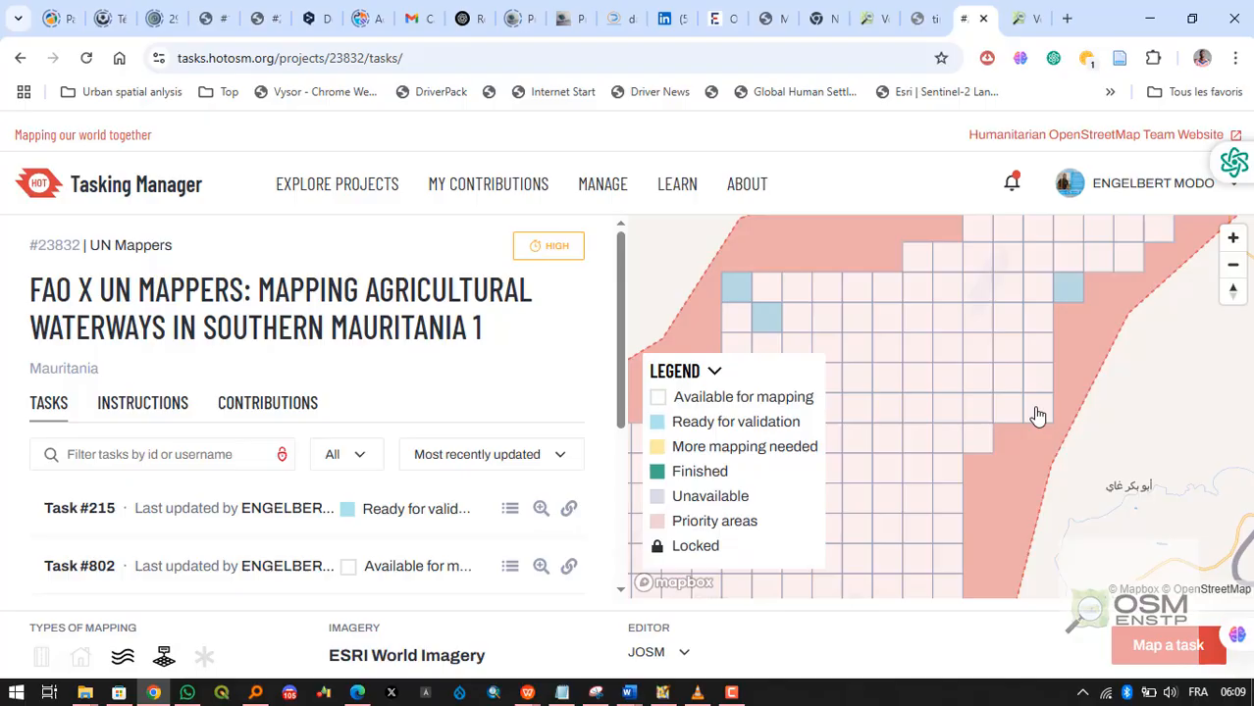
scroll(1142, 311, "down", 1)
scroll(980, 377, "up", 2)
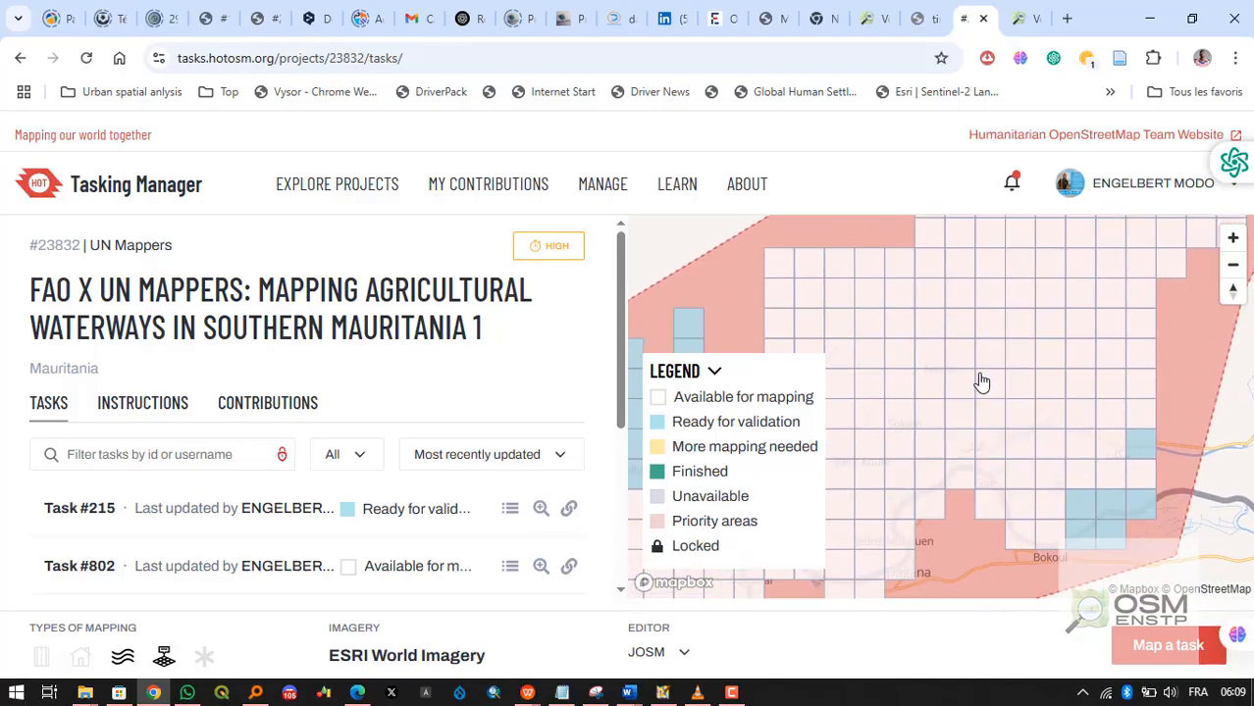
scroll(1030, 419, "up", 1)
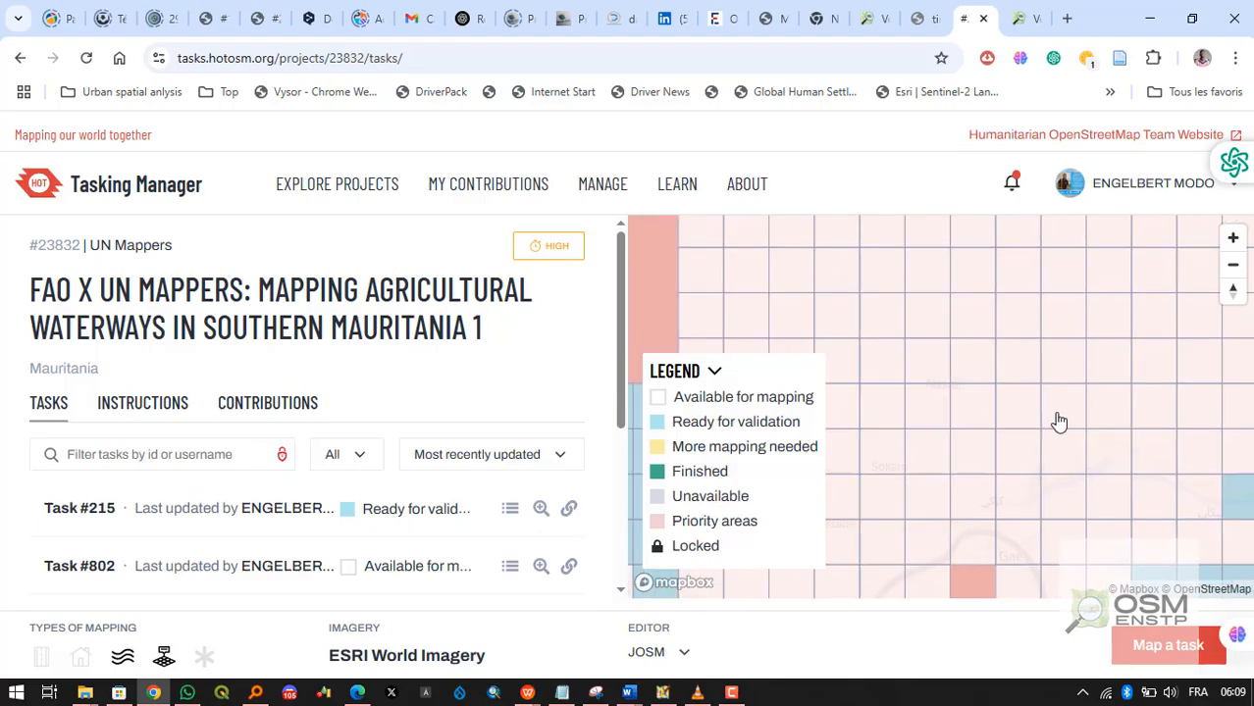
Select available task #763 on the grid's eastern edge northeast of Bokoul and start mapping it in JOSM.
left_click_drag(1058, 419, 867, 364)
left_click_drag(947, 382, 1024, 357)
left_click(1025, 357)
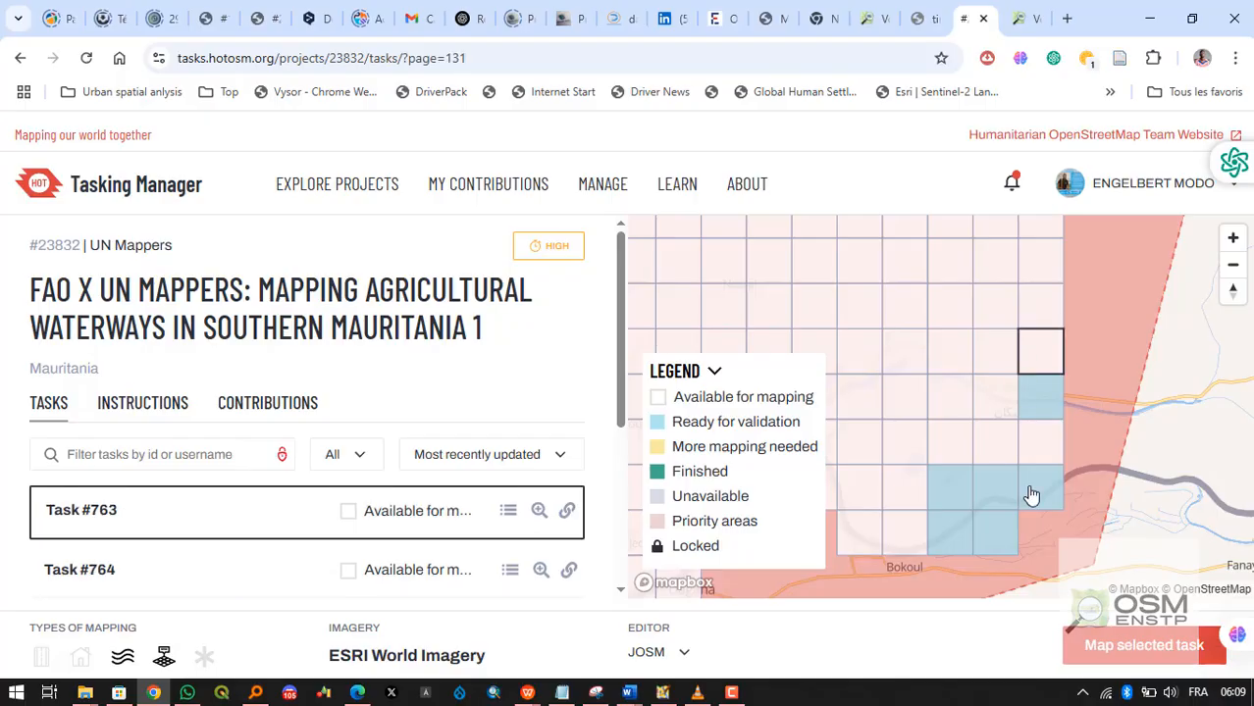
left_click(1047, 649)
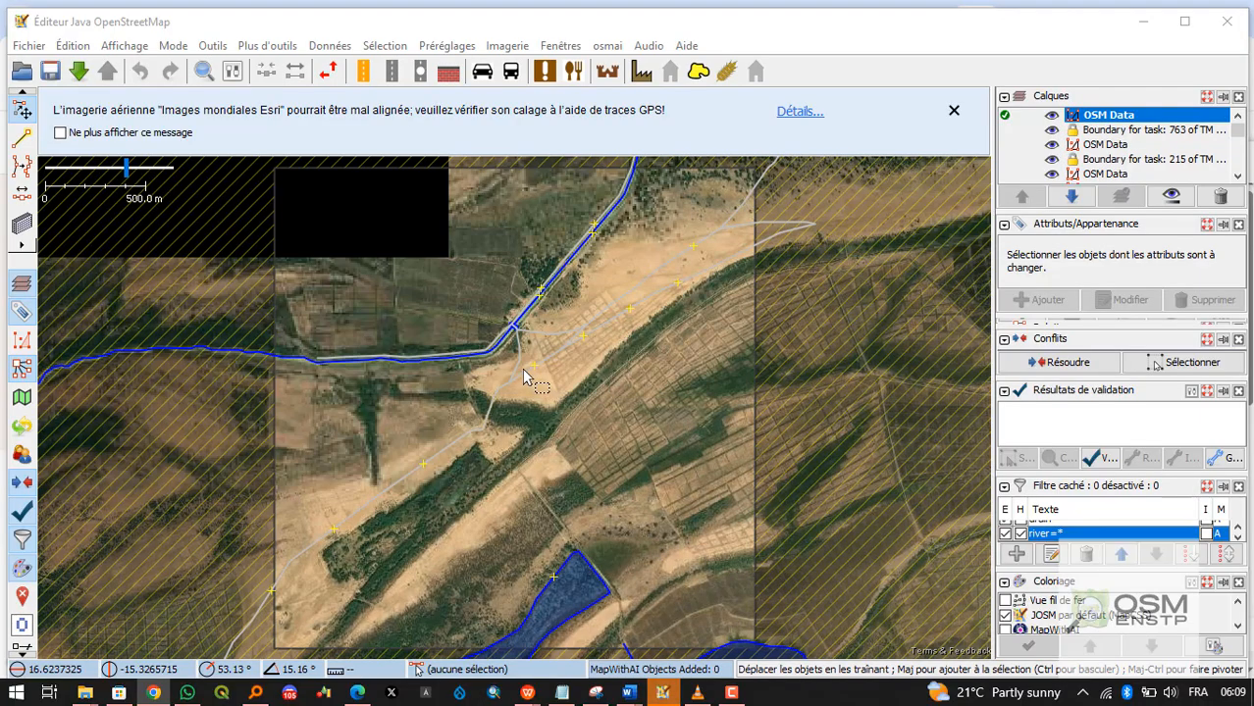
Inspect the existing ways in the new task area and select the canal in its northern part to check its tags.
left_click(528, 370)
left_click(578, 382)
left_click_drag(578, 382, 600, 286)
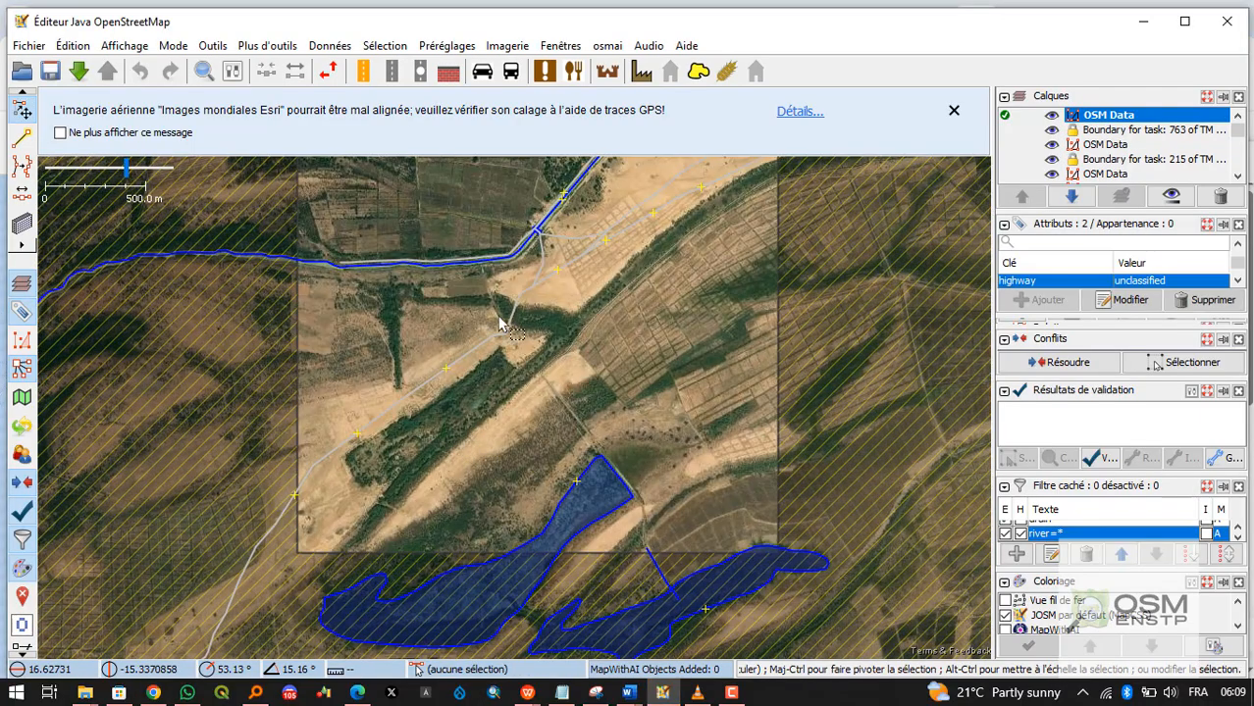
left_click(540, 276)
scroll(561, 588, "up", 6)
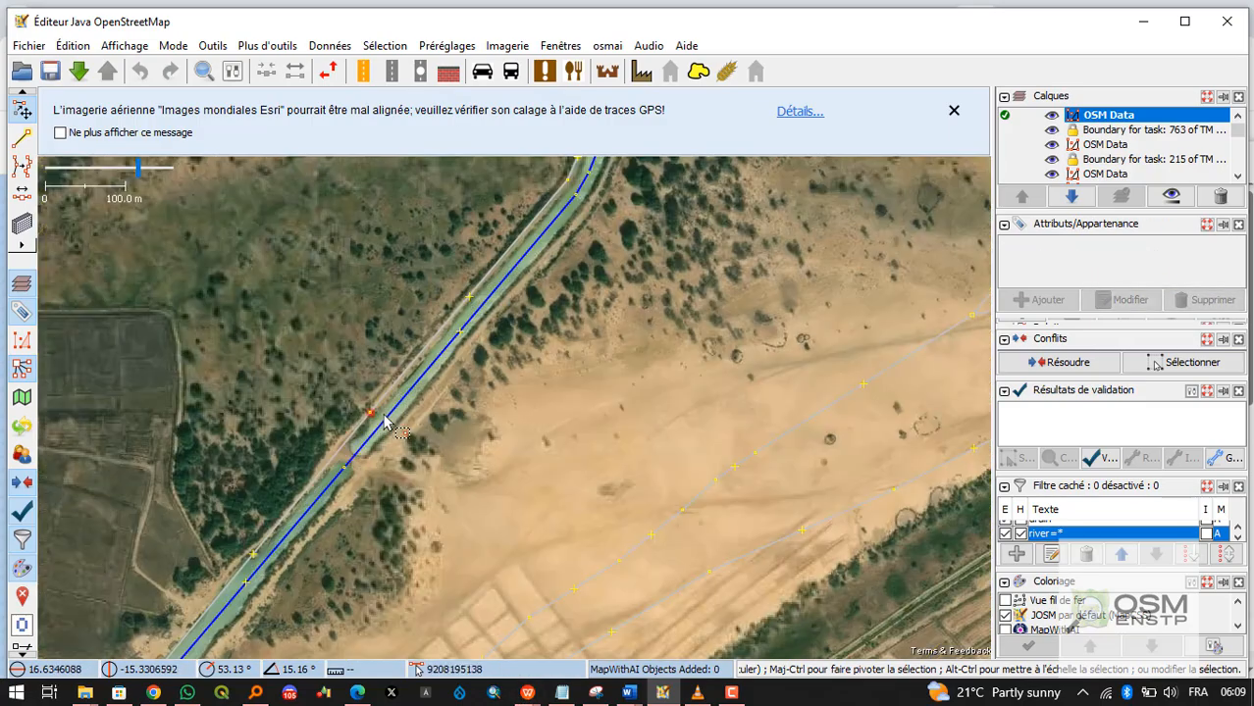
left_click(384, 422)
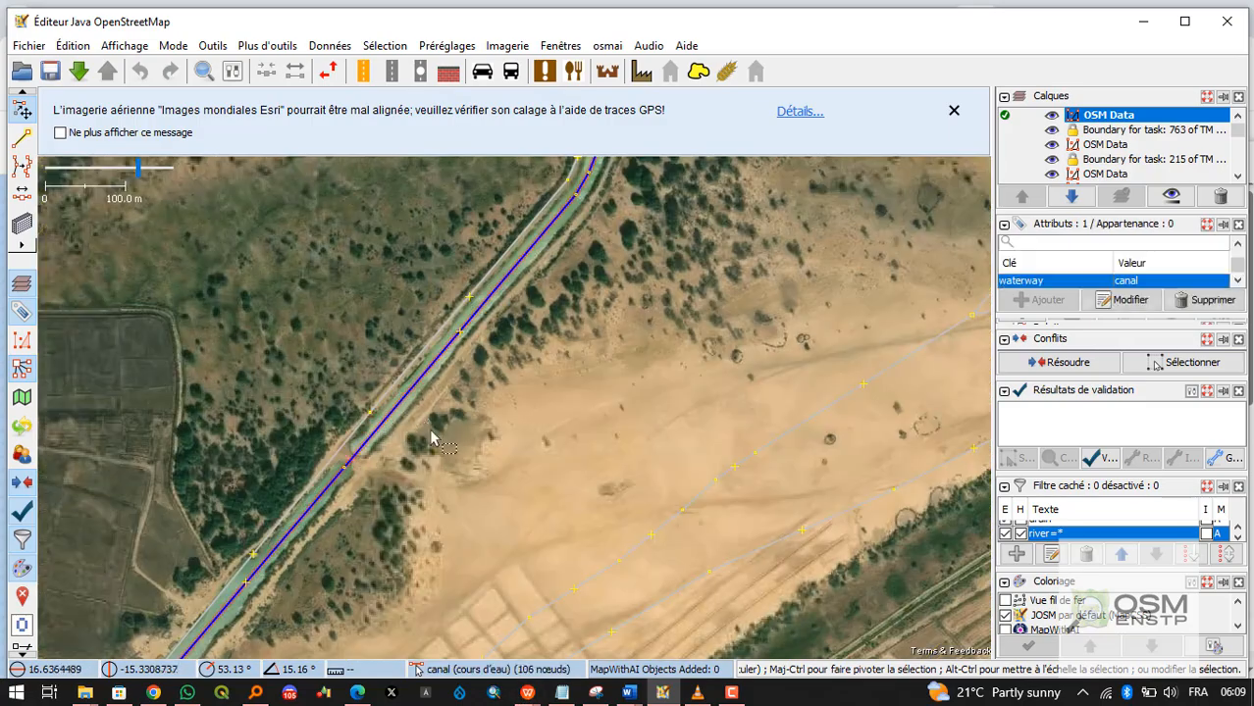
left_click(392, 429)
left_click(393, 429)
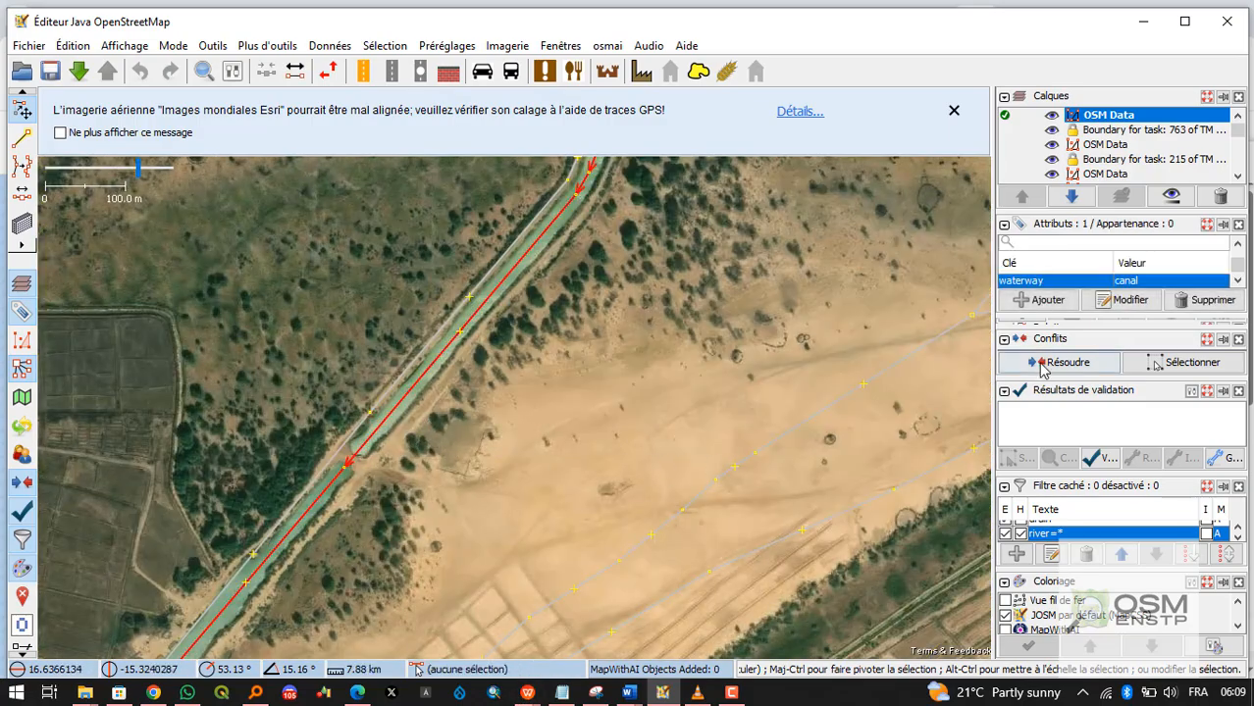
Examine the selected canal's course down to the river and the farmland plots inside the task boundary.
scroll(416, 446, "down", 5)
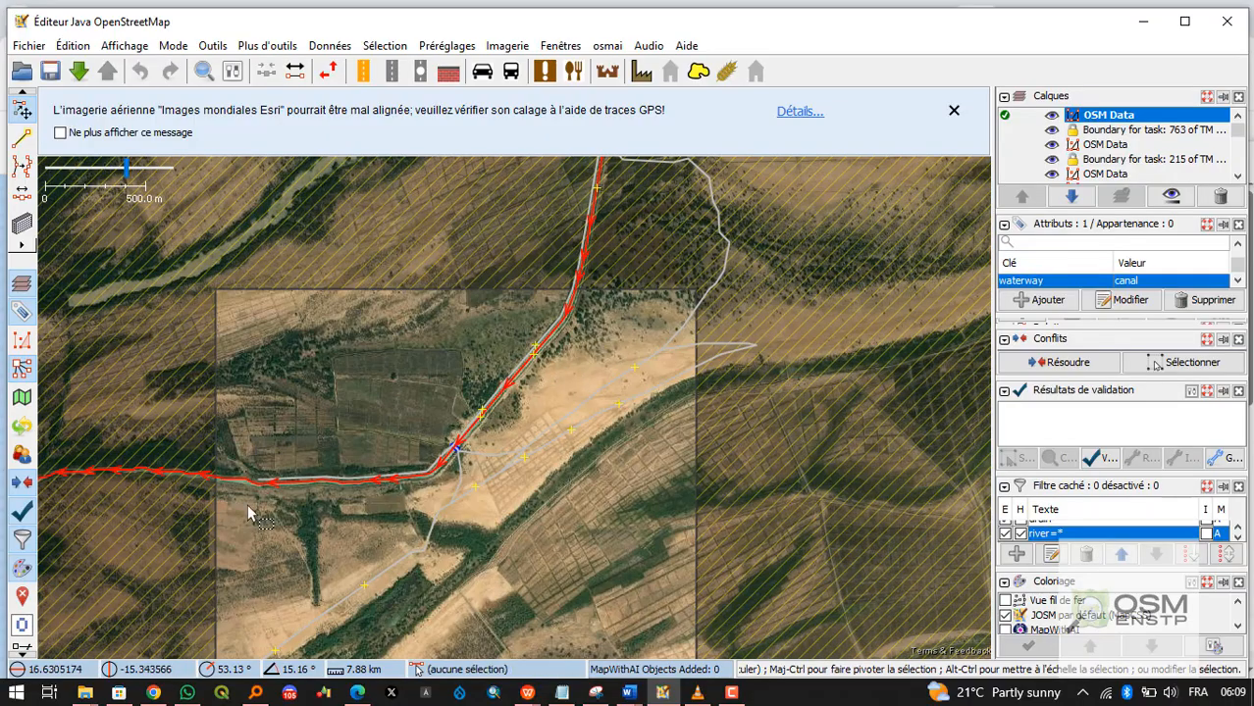
scroll(247, 504, "down", 2)
left_click_drag(272, 512, 515, 343)
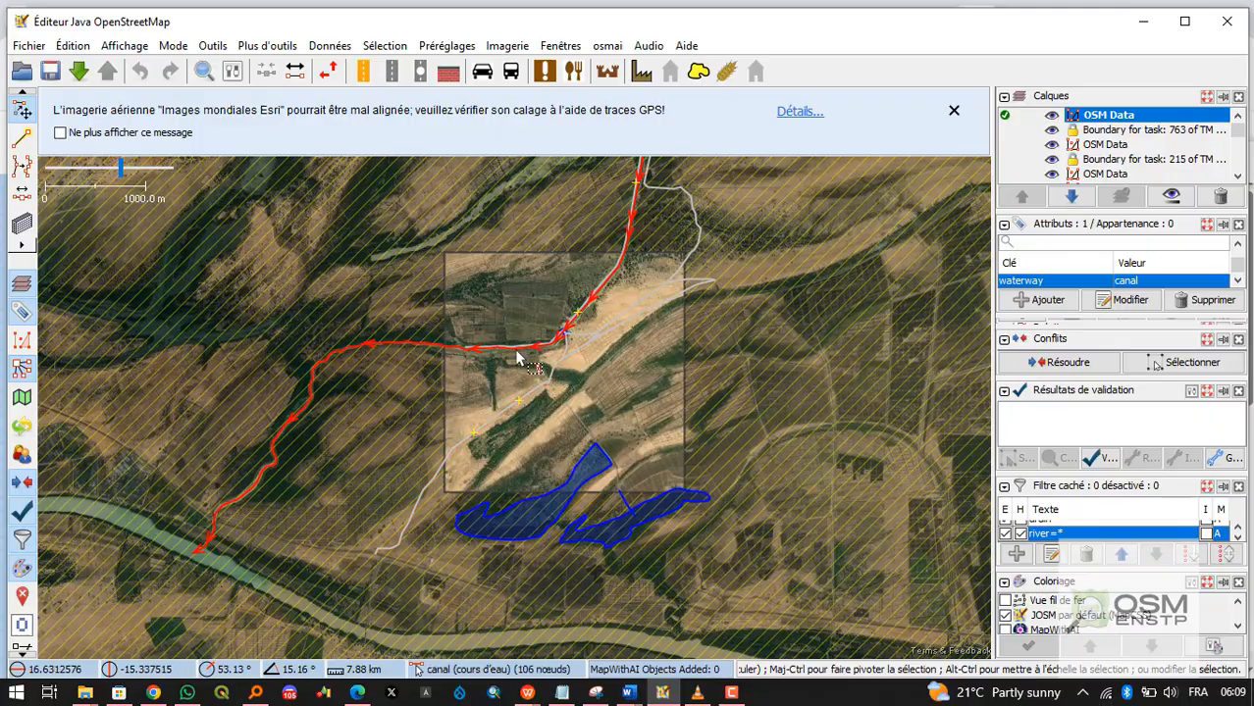
scroll(284, 615, "down", 2)
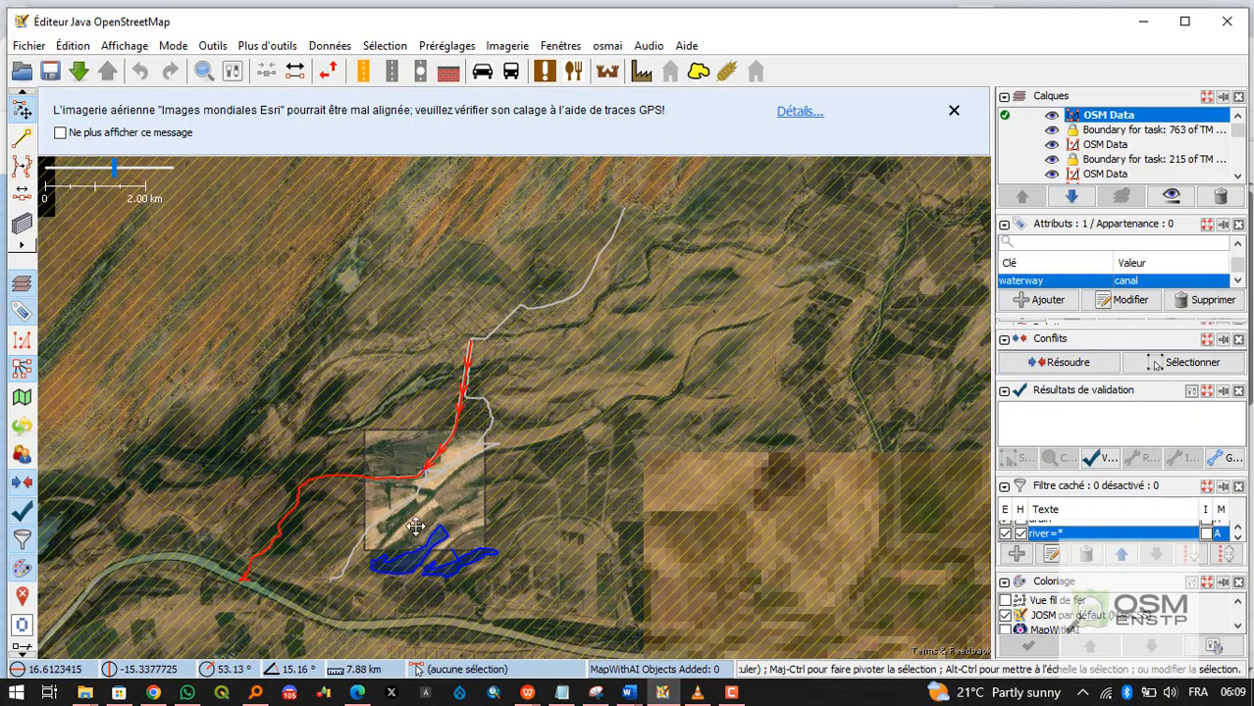
left_click_drag(284, 615, 341, 495)
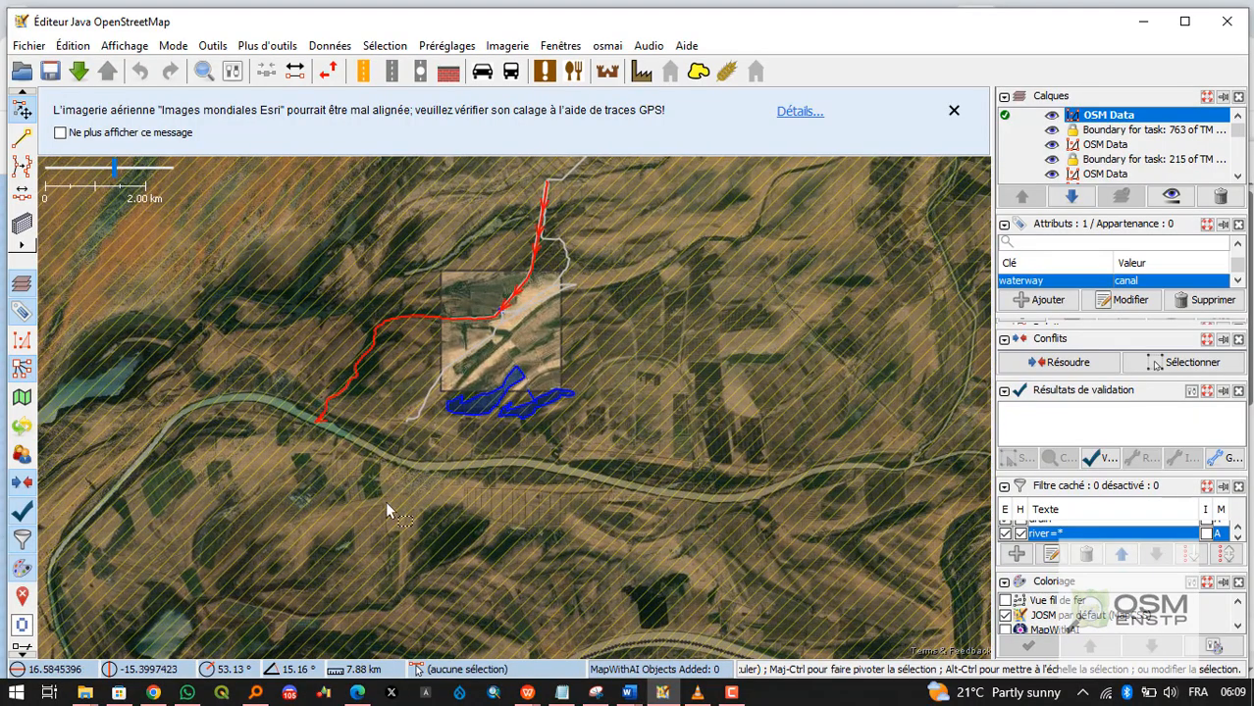
scroll(456, 503, "up", 5)
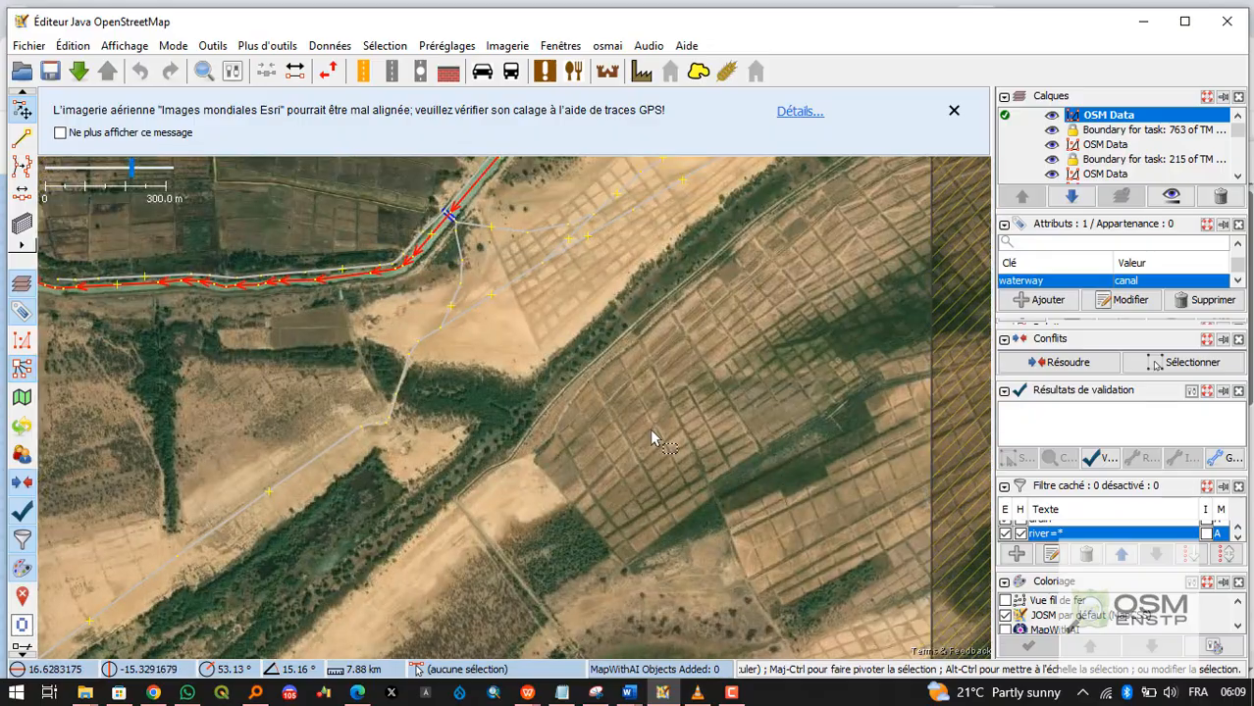
scroll(651, 436, "down", 1)
left_click_drag(663, 428, 506, 434)
scroll(487, 394, "up", 2)
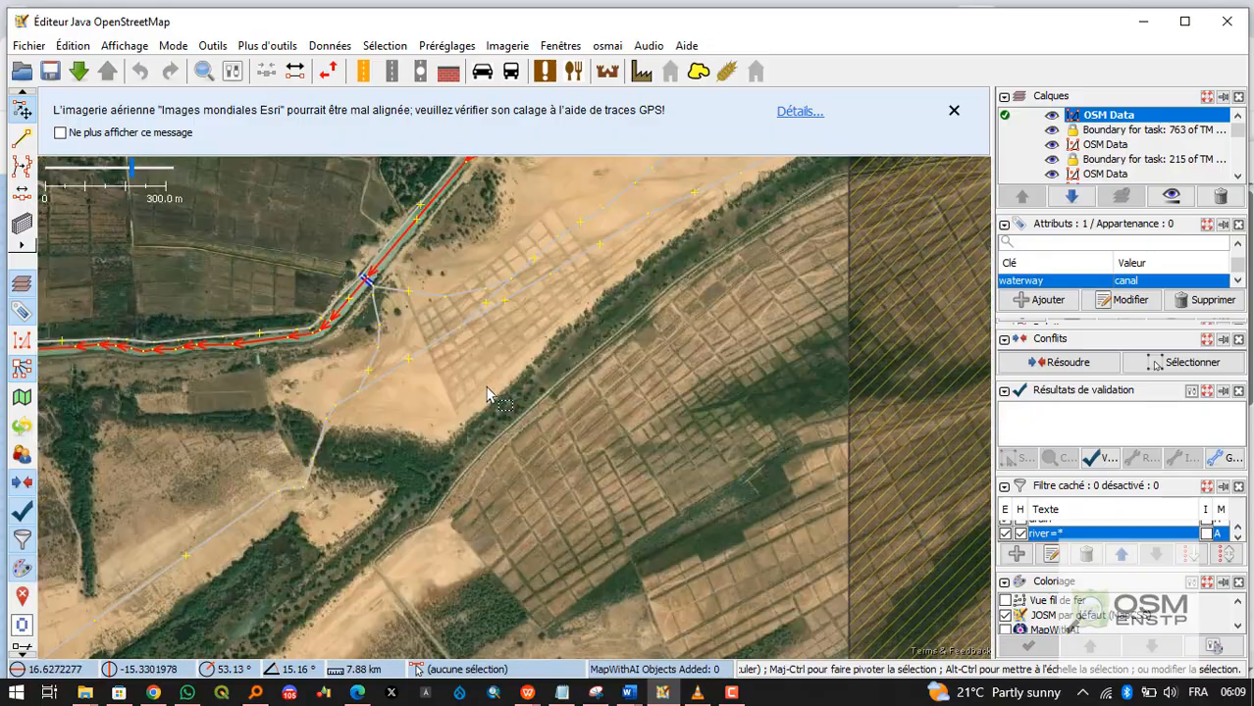
scroll(488, 394, "up", 2)
scroll(503, 378, "up", 2)
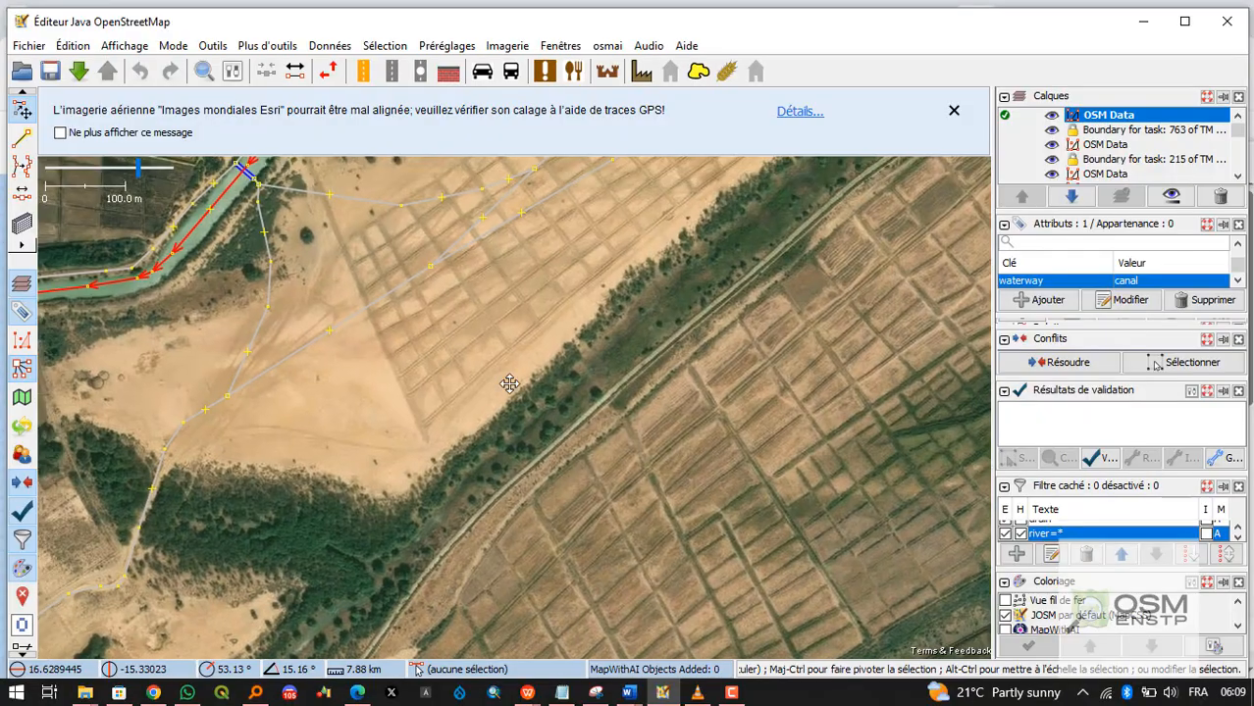
scroll(416, 378, "down", 3)
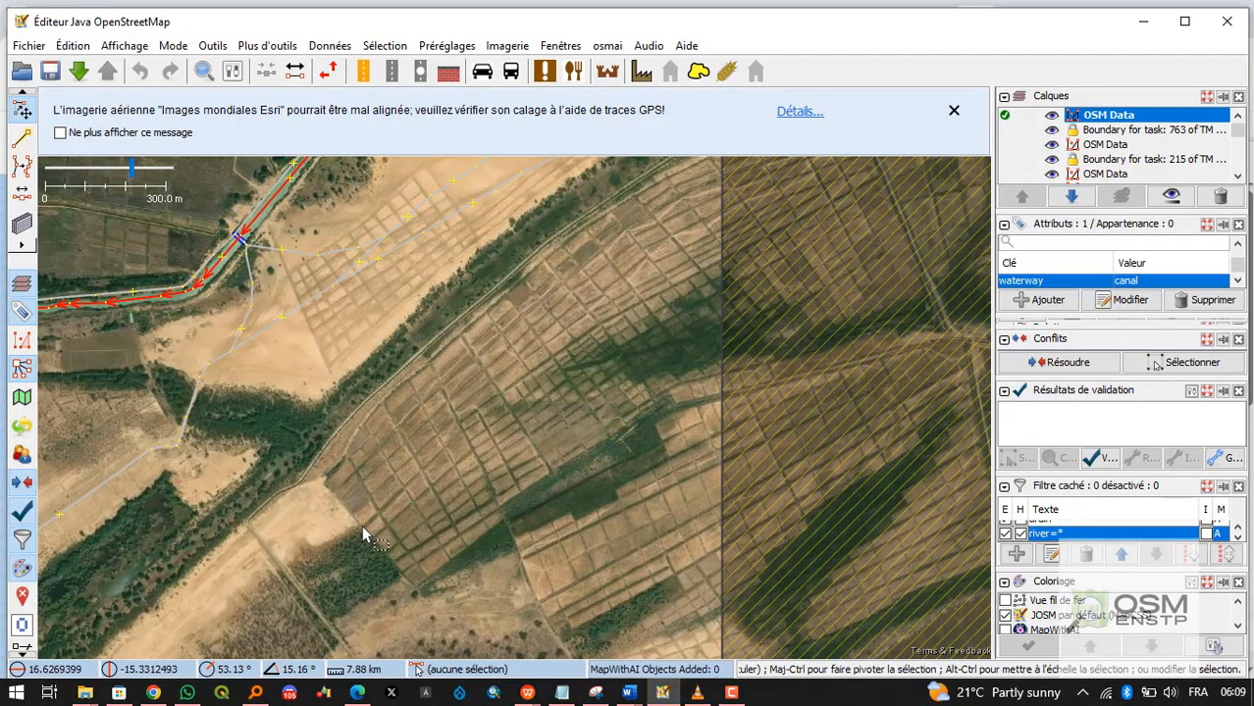
Examine the farmland plots and tracks in task #763, from the southern water bodies up to the canal crossing.
scroll(312, 423, "down", 2)
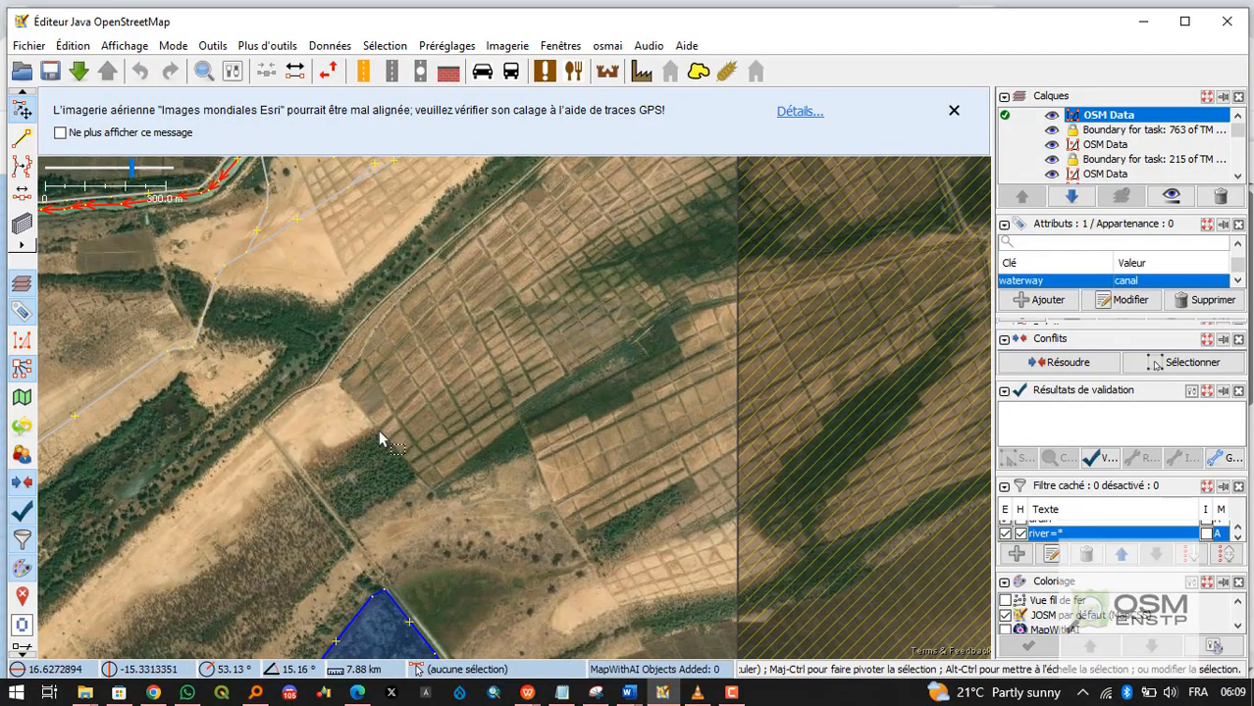
scroll(556, 512, "up", 2)
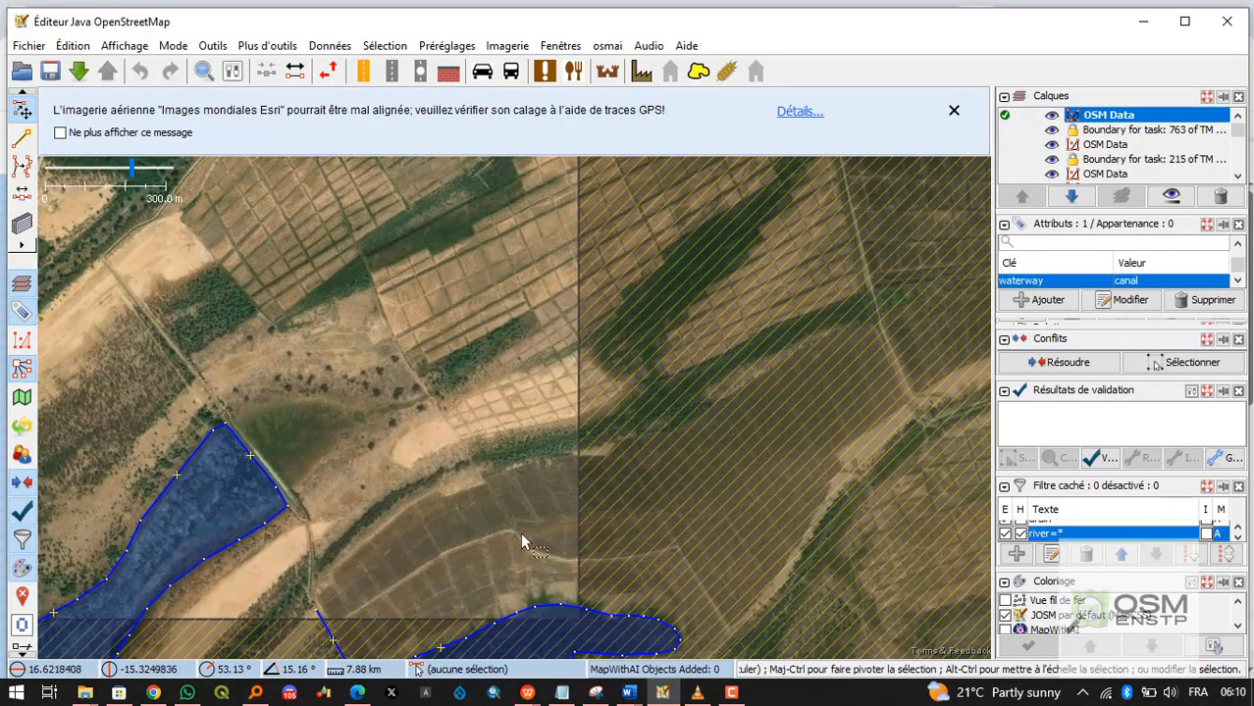
scroll(665, 559, "down", 2)
scroll(675, 471, "up", 1)
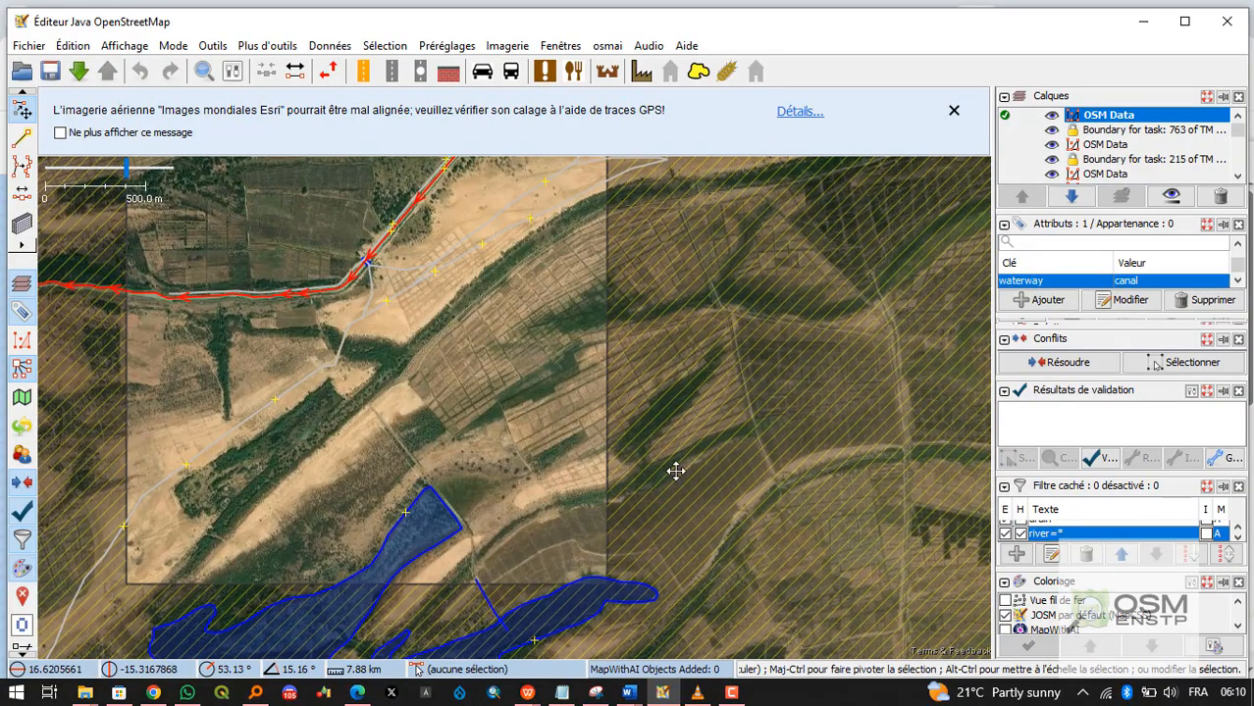
scroll(418, 495, "down", 1)
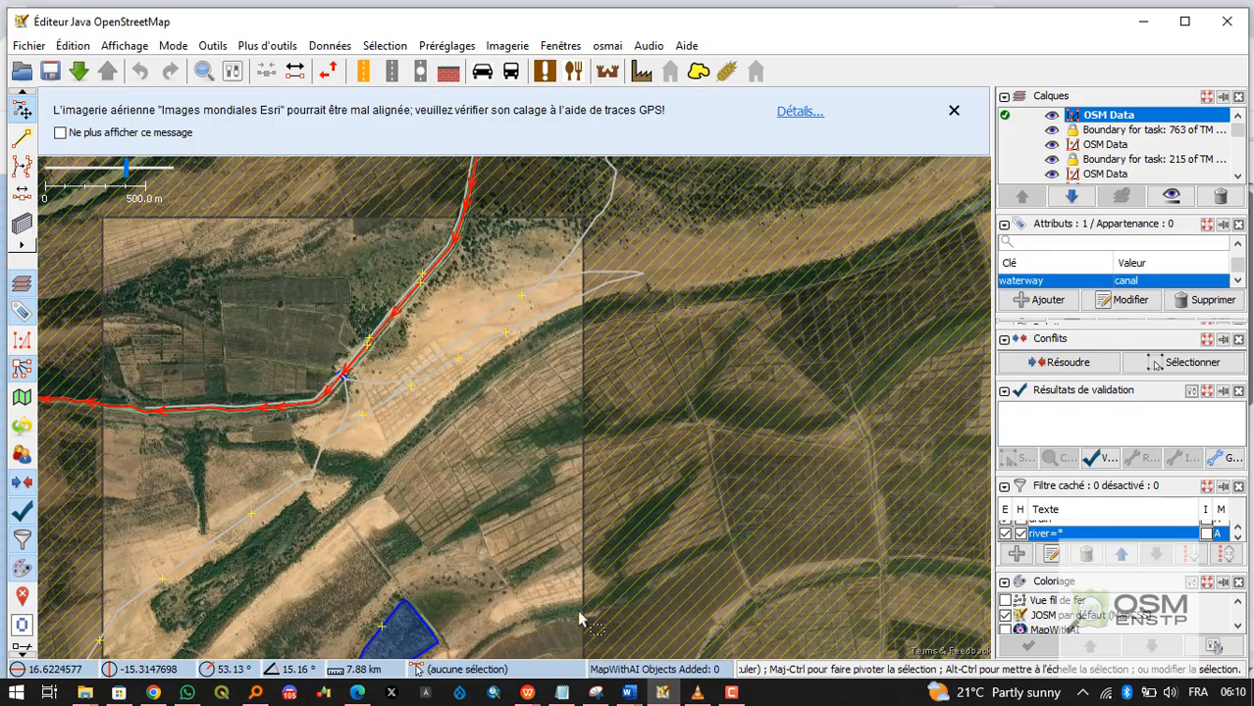
scroll(449, 412, "up", 3)
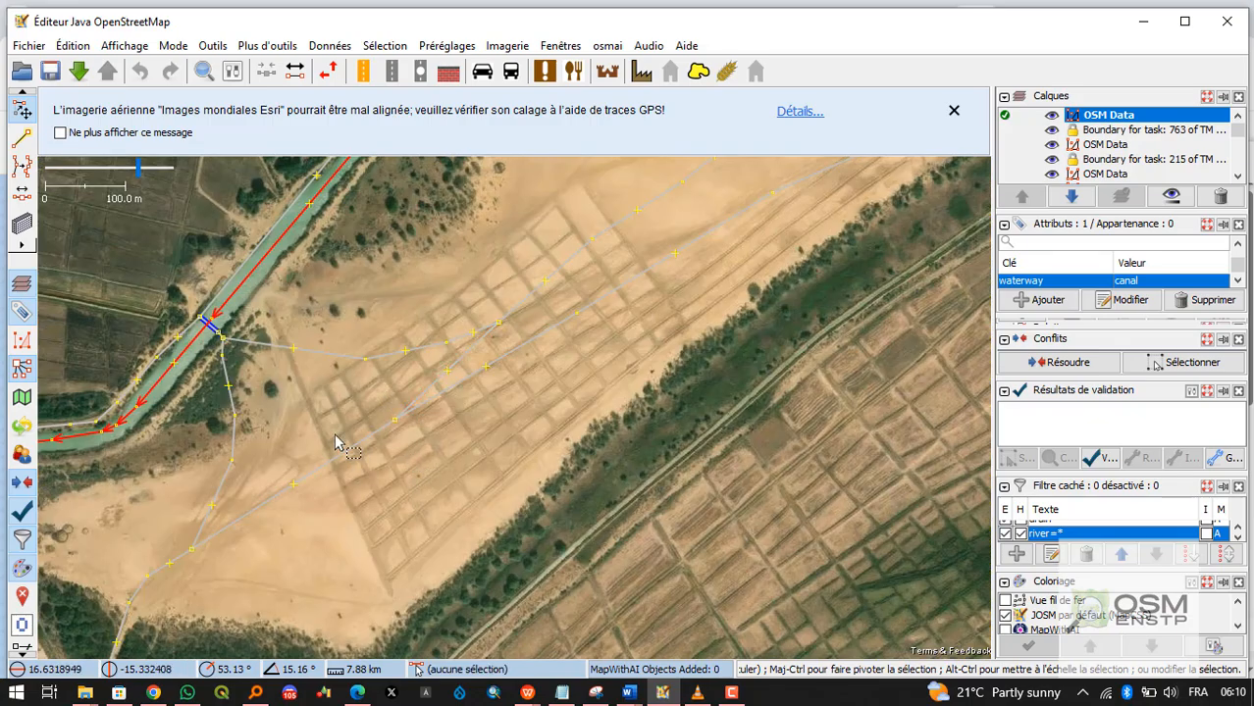
scroll(318, 438, "up", 2)
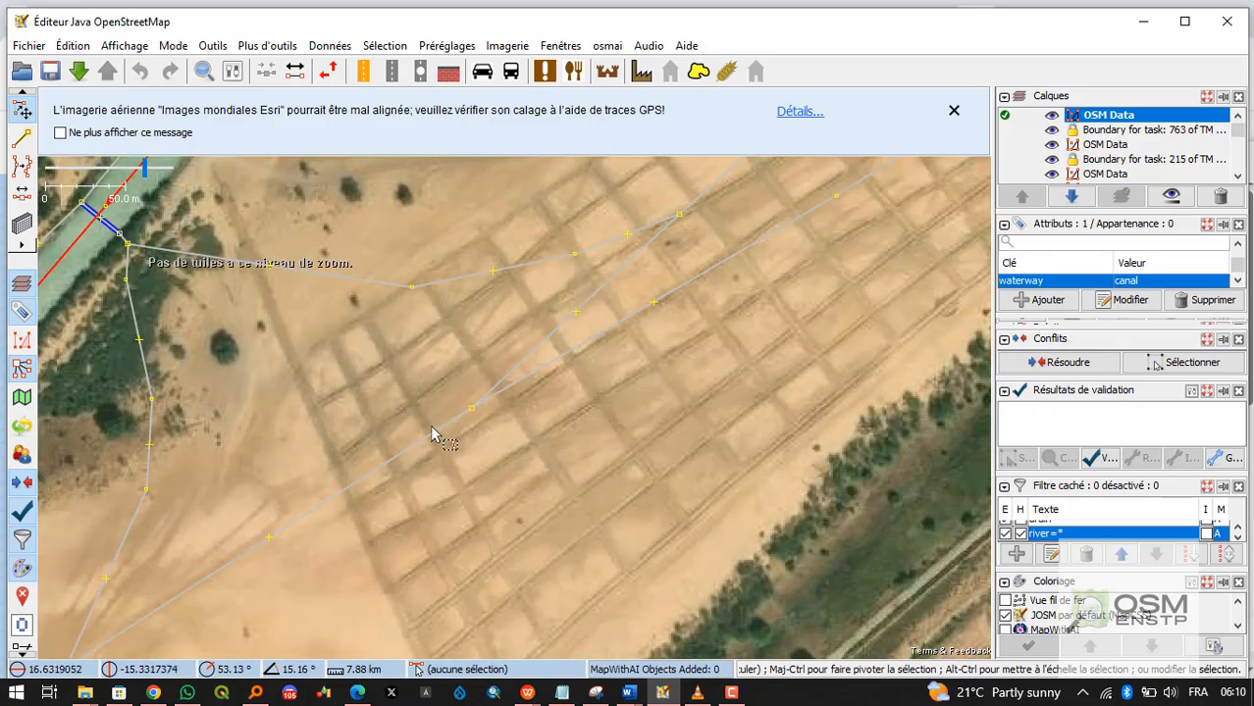
scroll(431, 435, "down", 2)
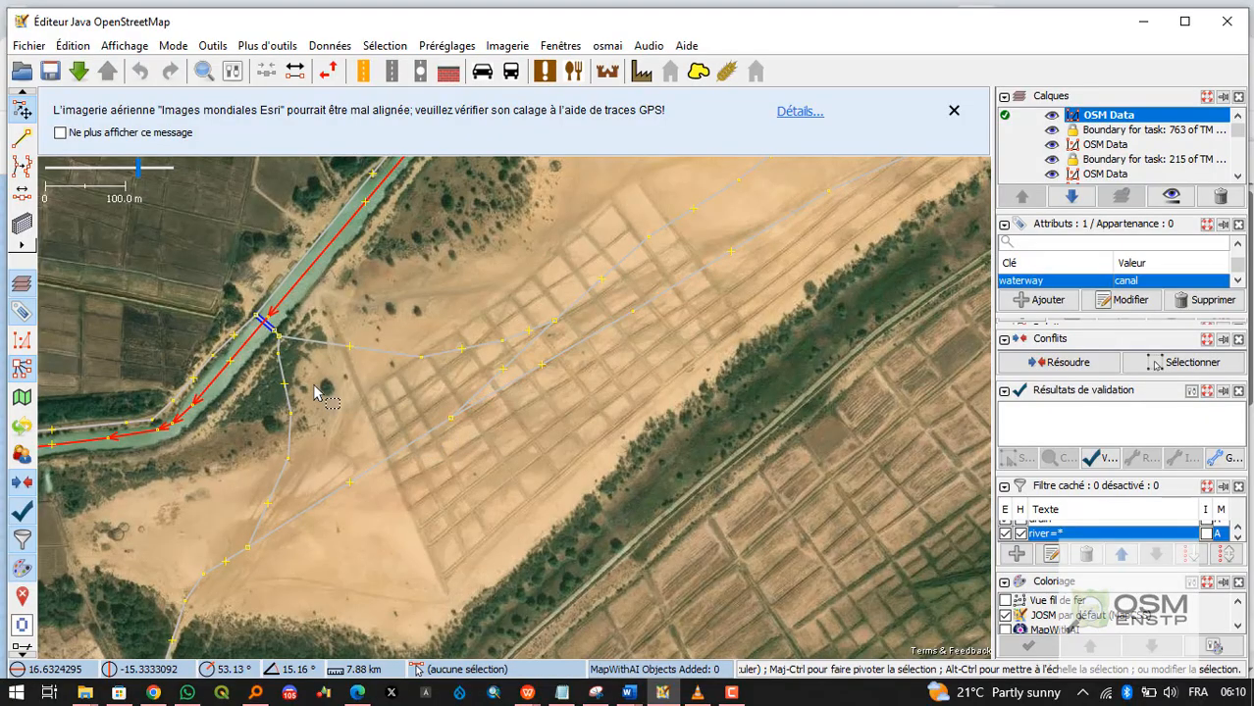
scroll(312, 316, "up", 2)
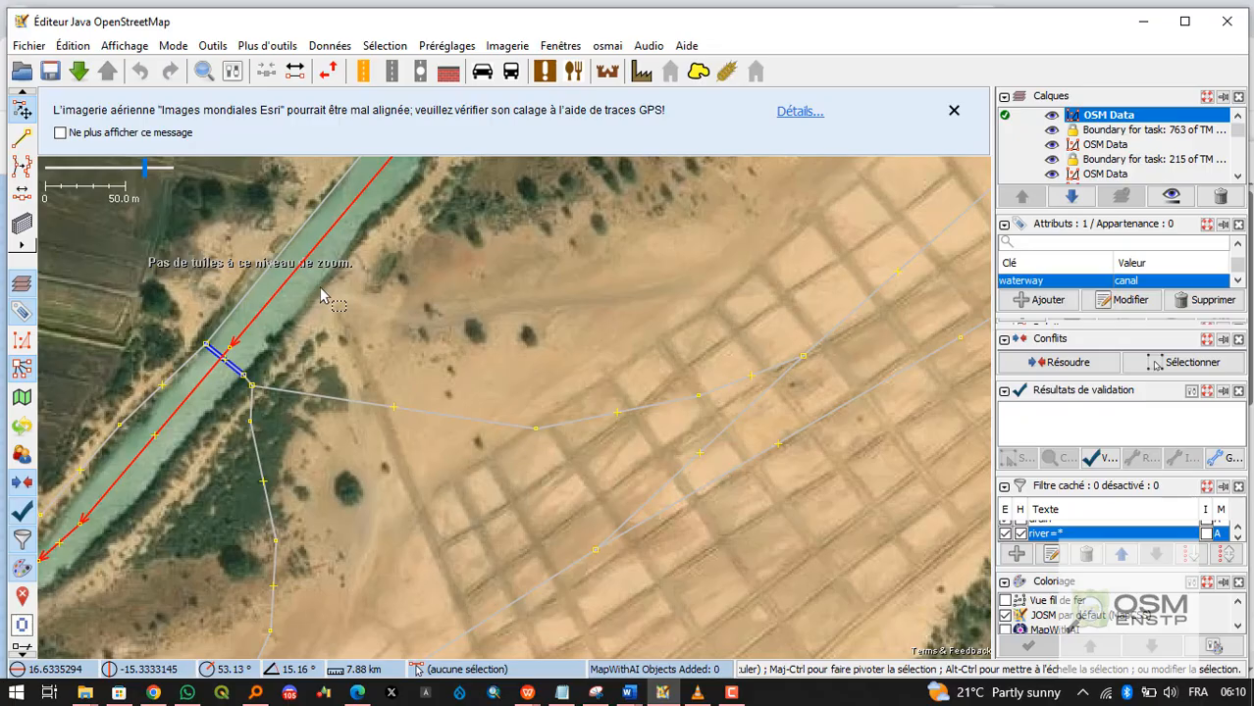
scroll(323, 297, "down", 2)
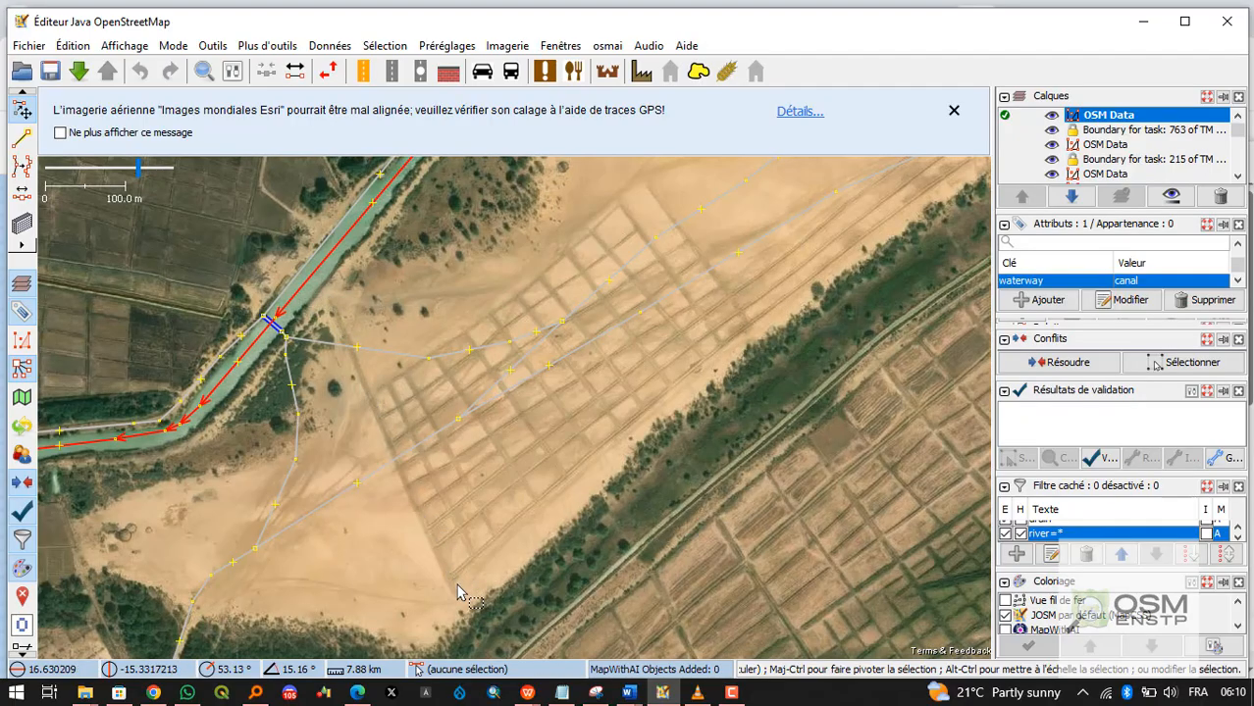
Select the unclassified road running diagonally across the sandy plots and compare it and the adjoining roads with the imagery.
left_click(600, 335)
scroll(600, 338, "down", 3)
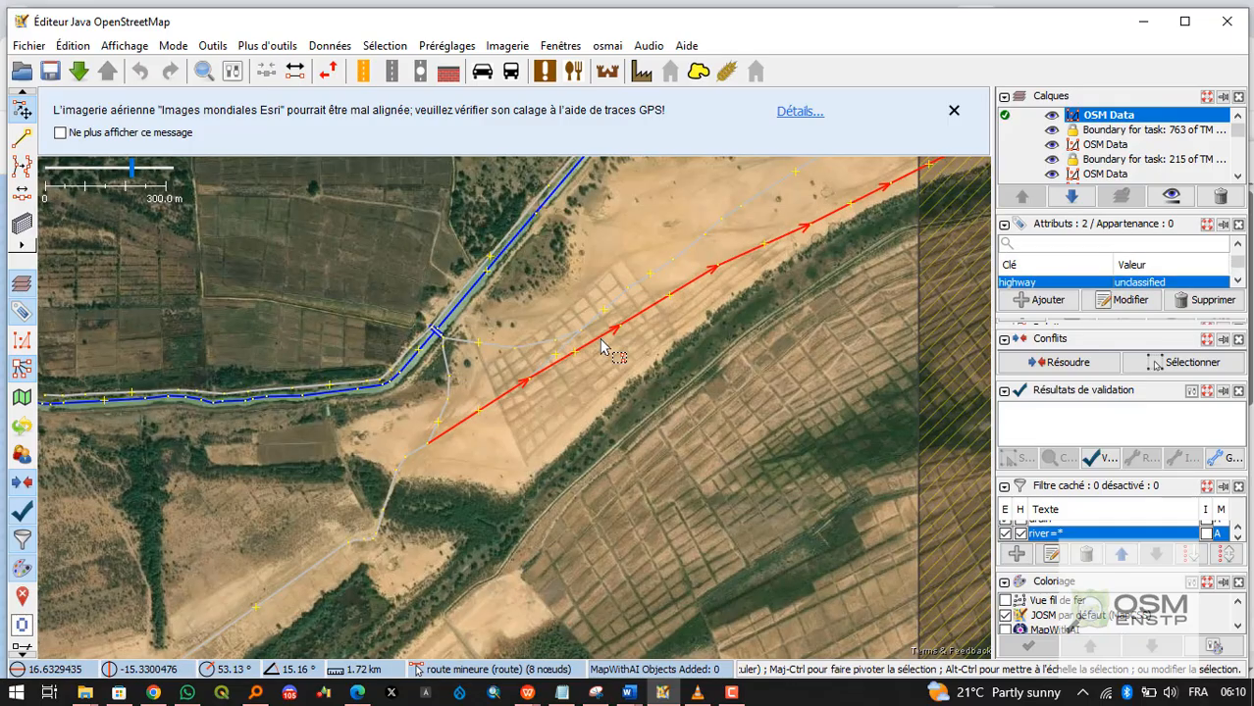
scroll(702, 302, "up", 3)
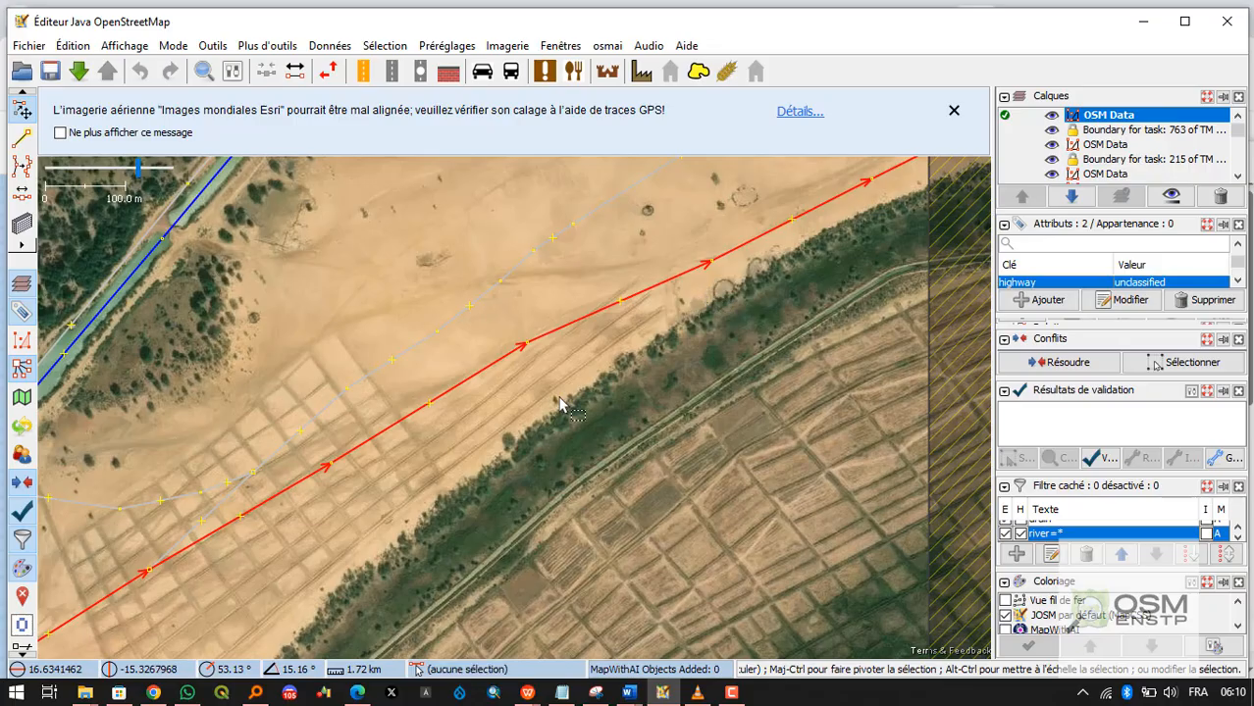
scroll(501, 370, "down", 2)
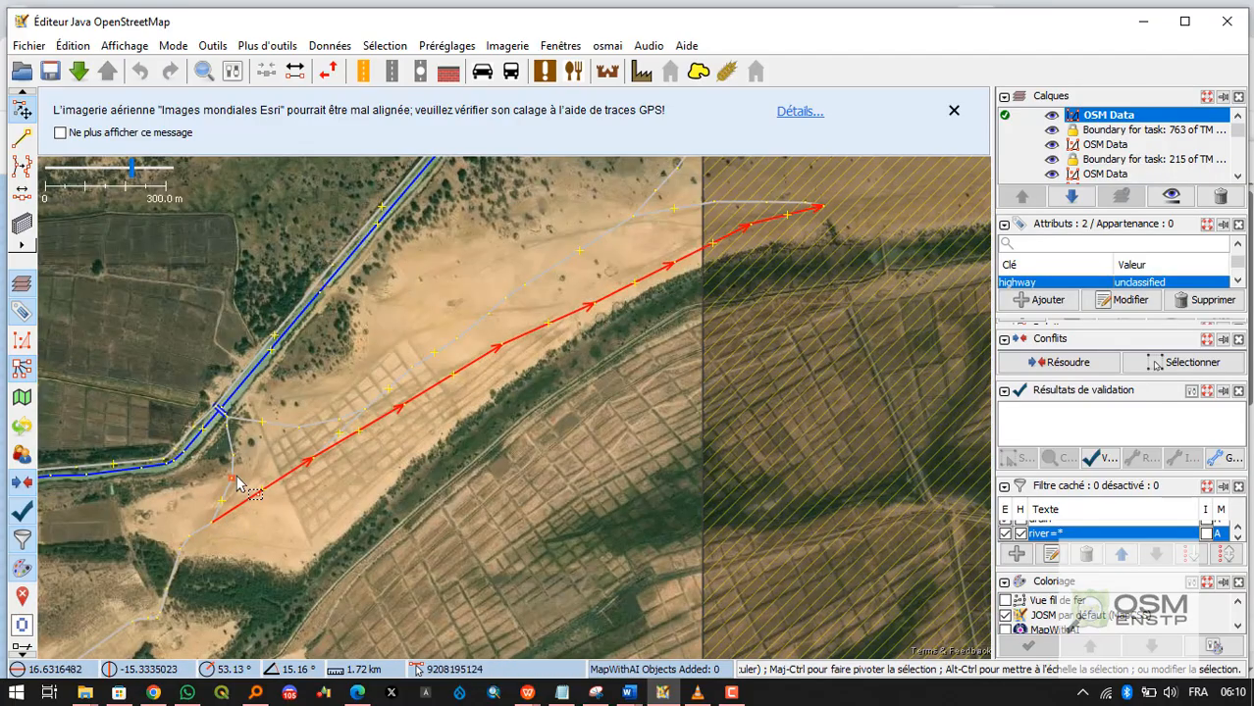
scroll(235, 474, "down", 2)
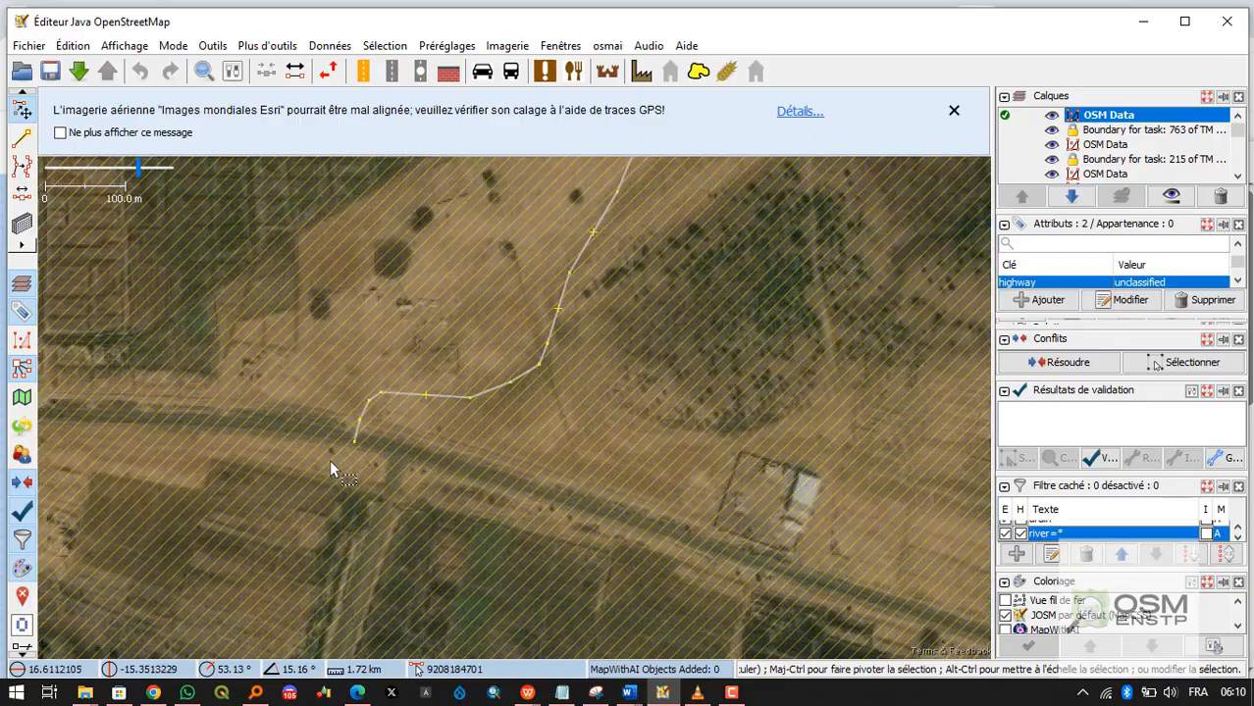
scroll(624, 295, "up", 4)
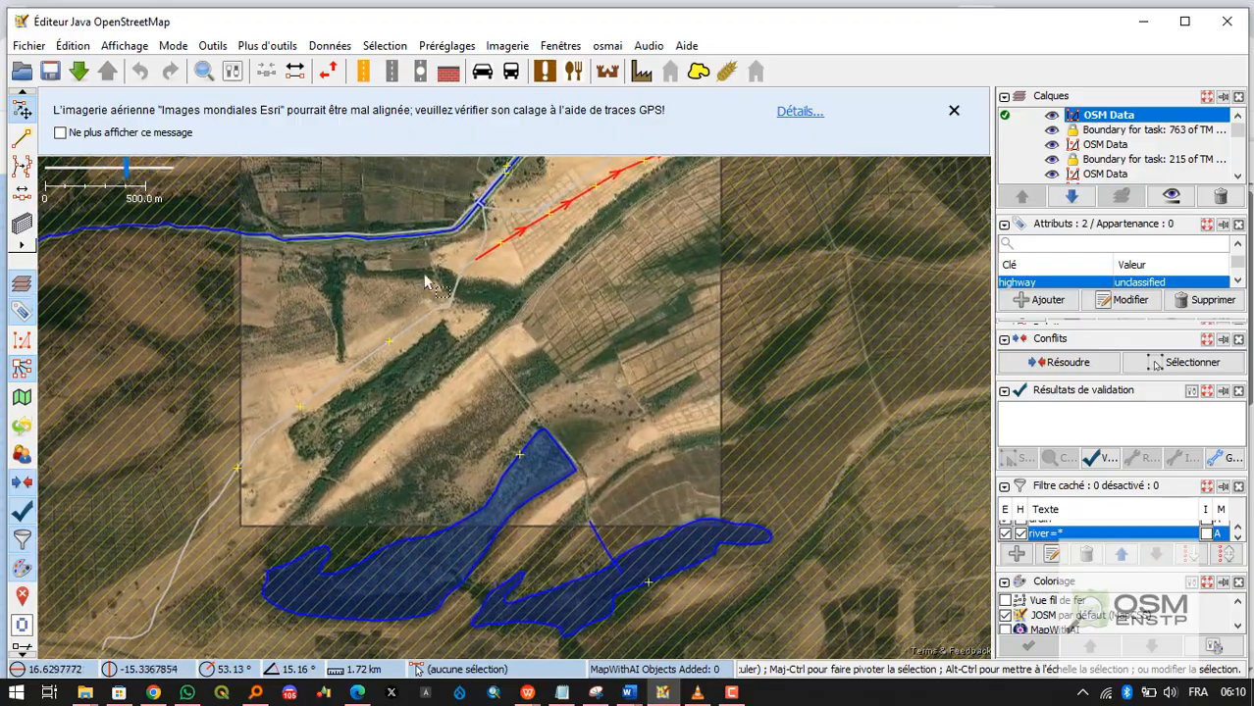
scroll(497, 257, "up", 2)
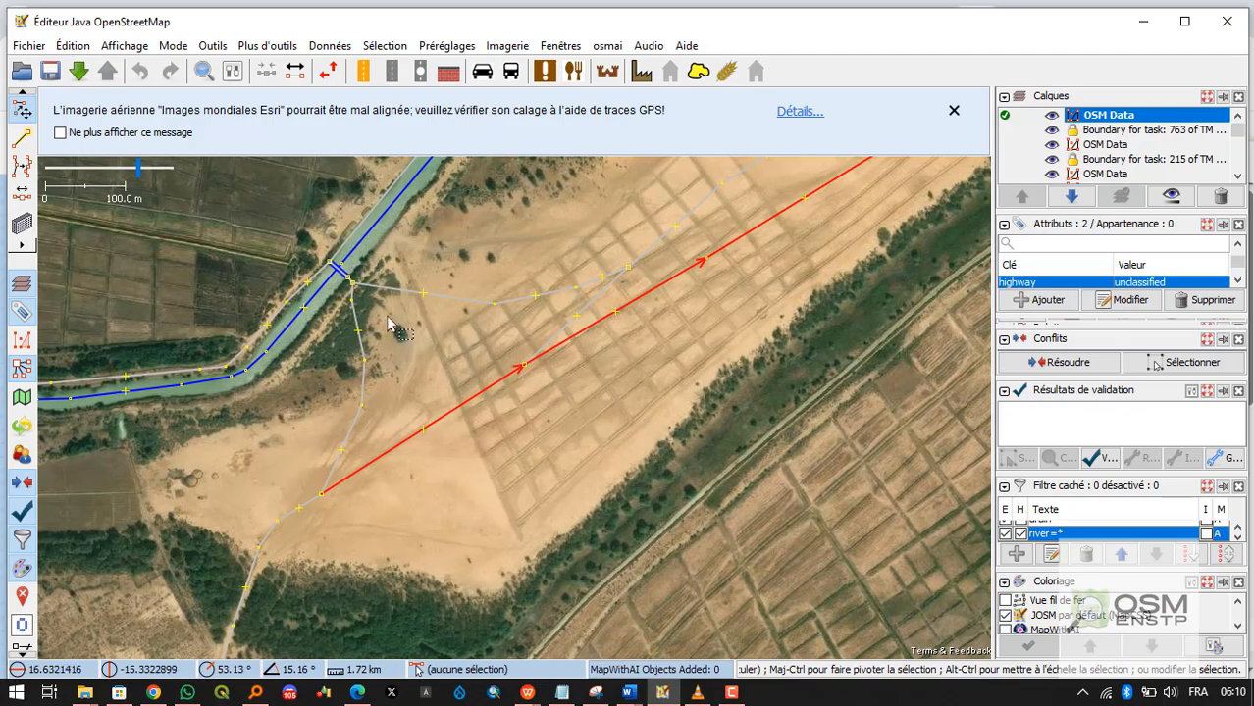
scroll(385, 250, "up", 3)
scroll(385, 252, "down", 2)
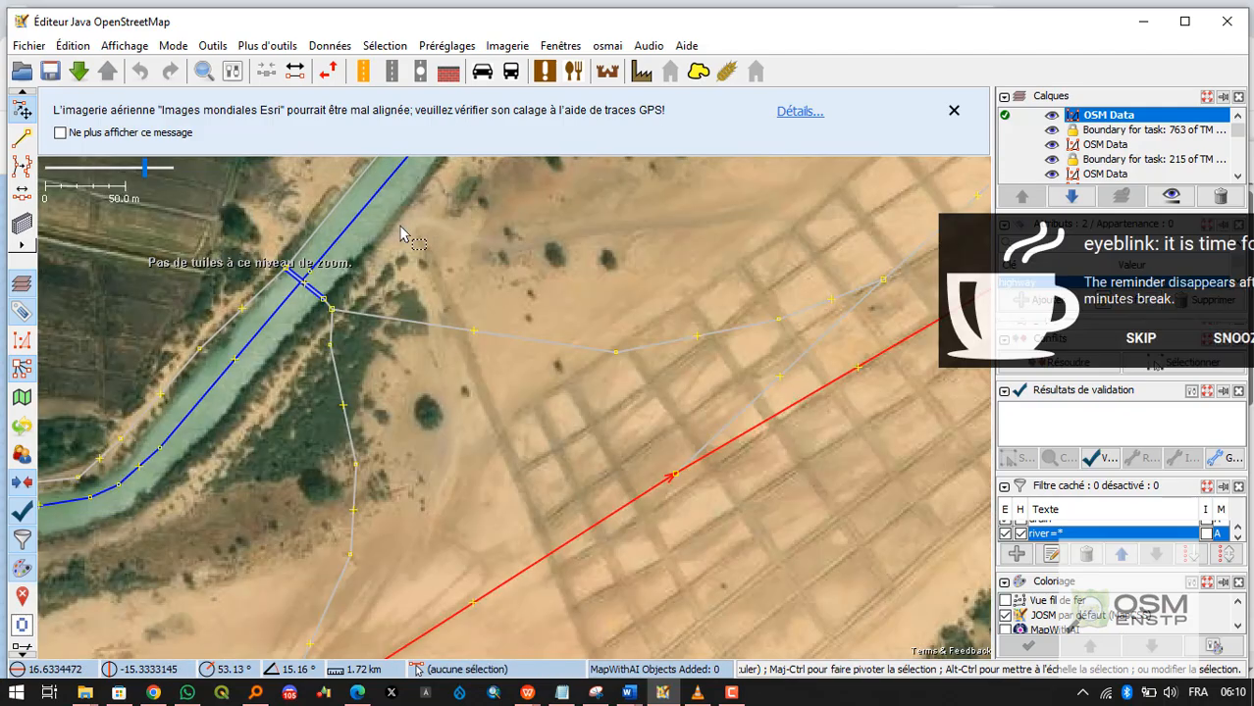
scroll(378, 257, "up", 4)
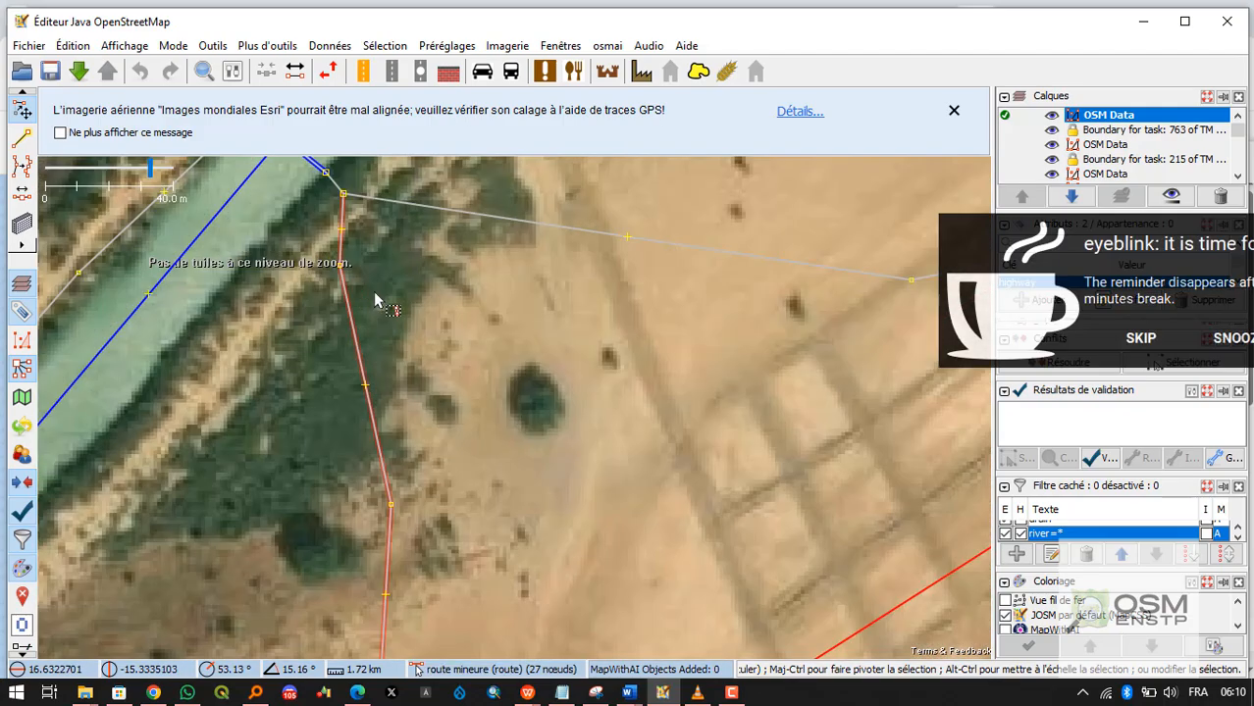
scroll(363, 245, "down", 2)
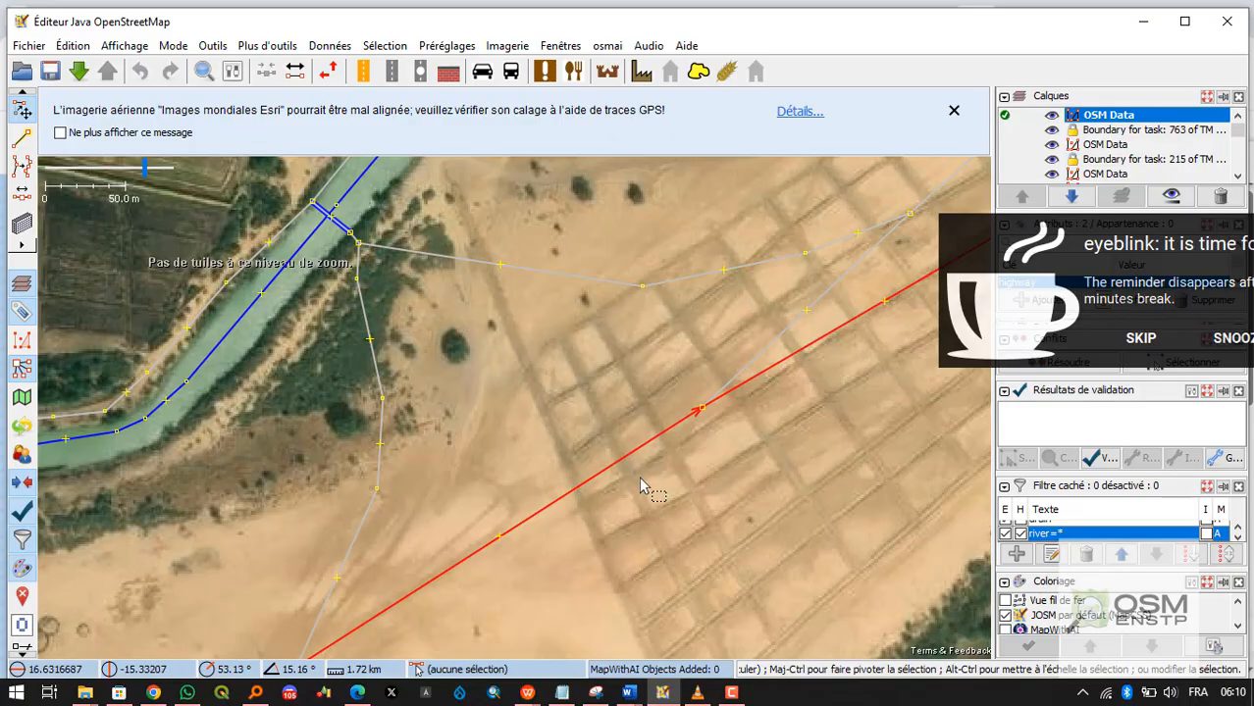
Delete the short minor road linking the canal crossing eastward to the upper diagonal road across the sandy plots.
scroll(640, 486, "down", 1)
left_click_drag(640, 485, 353, 412)
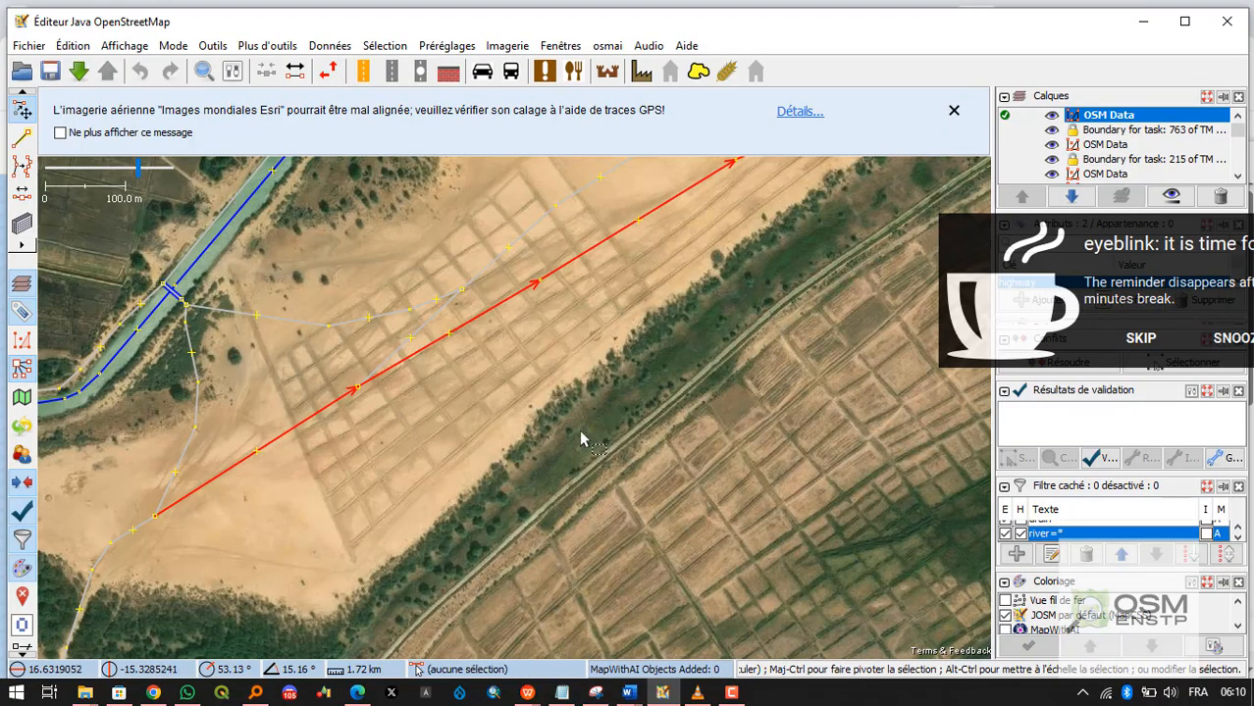
left_click(359, 321)
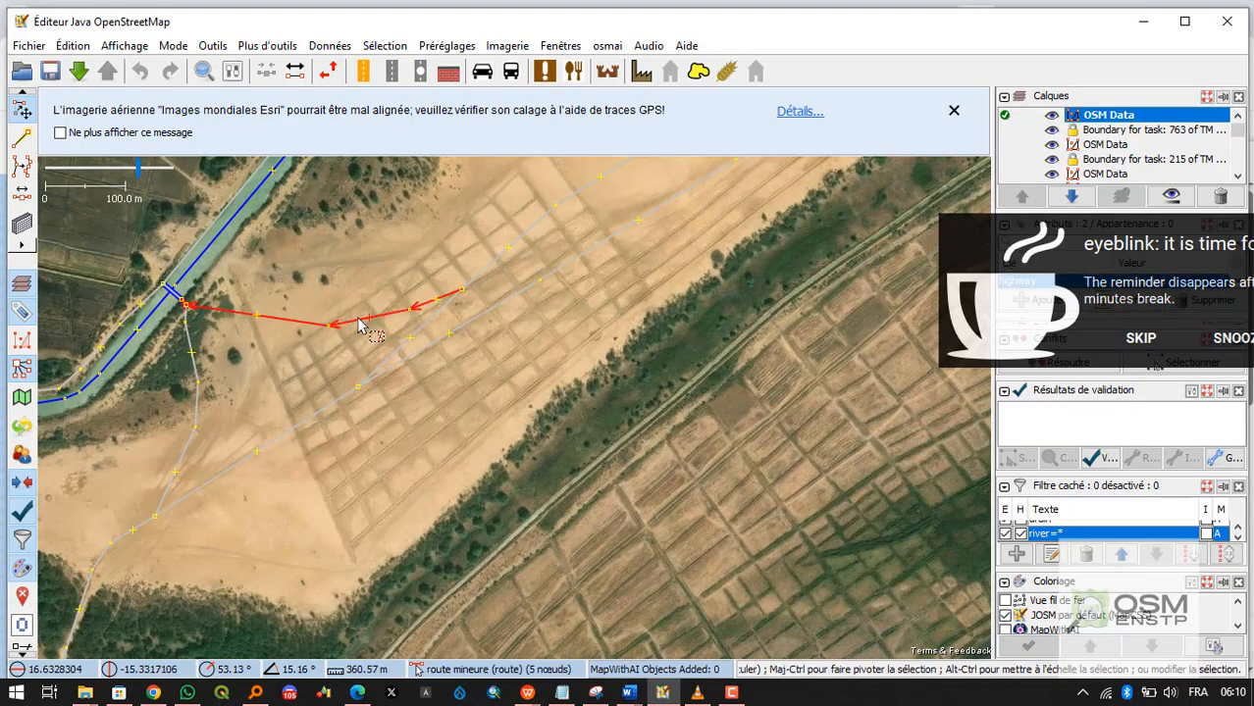
key("Delete")
scroll(358, 344, "up", 3)
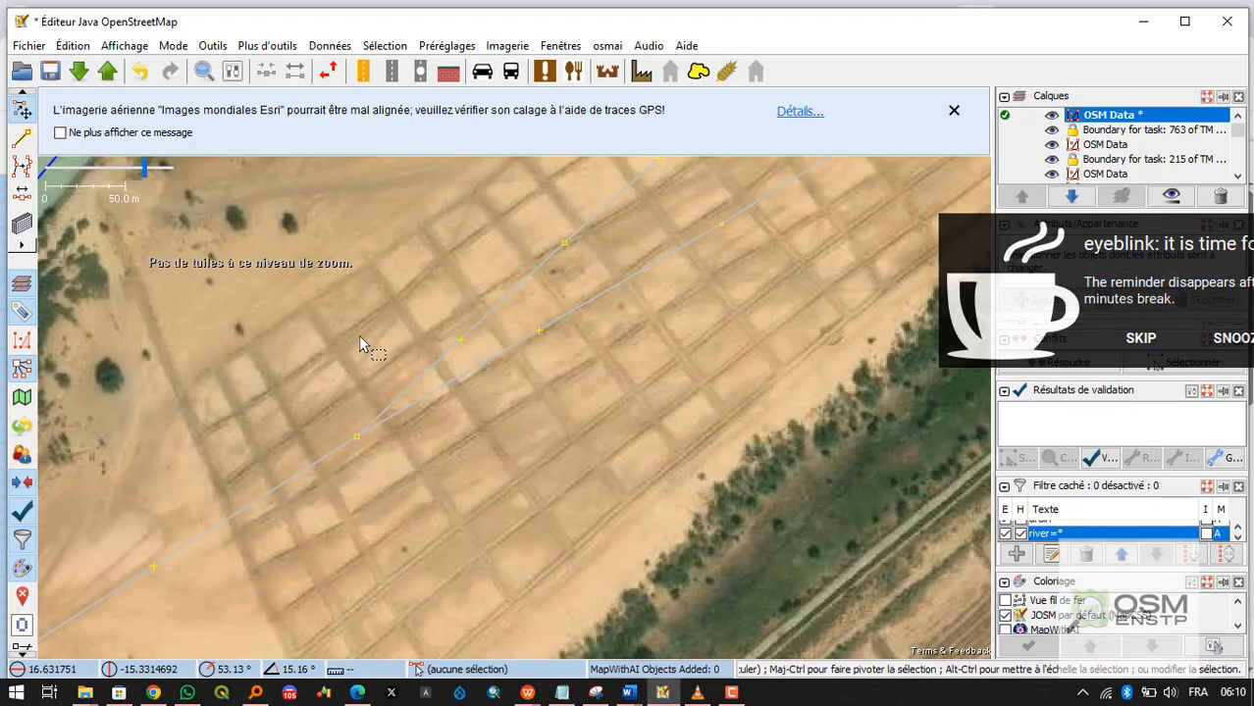
Delete the upper diagonal minor road segment that runs from the northeastern track junction down to the sandy plots.
scroll(409, 386, "down", 5)
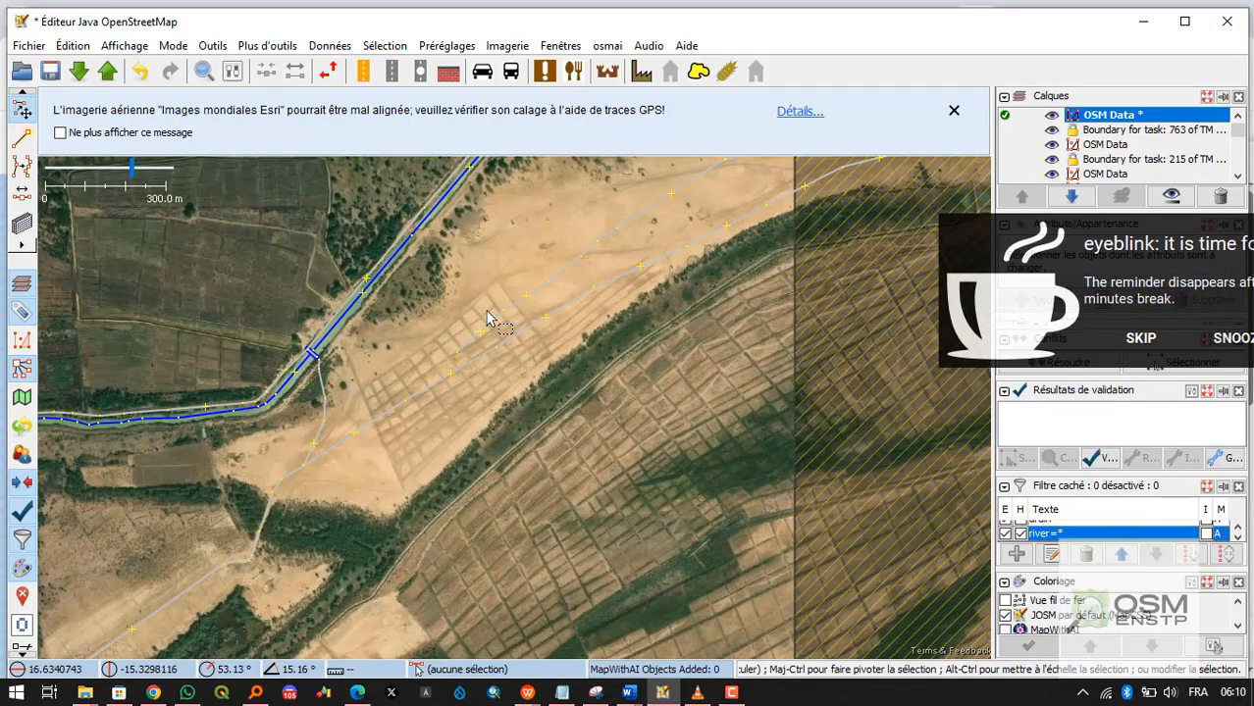
left_click(498, 319)
scroll(579, 257, "down", 4)
scroll(578, 257, "up", 6)
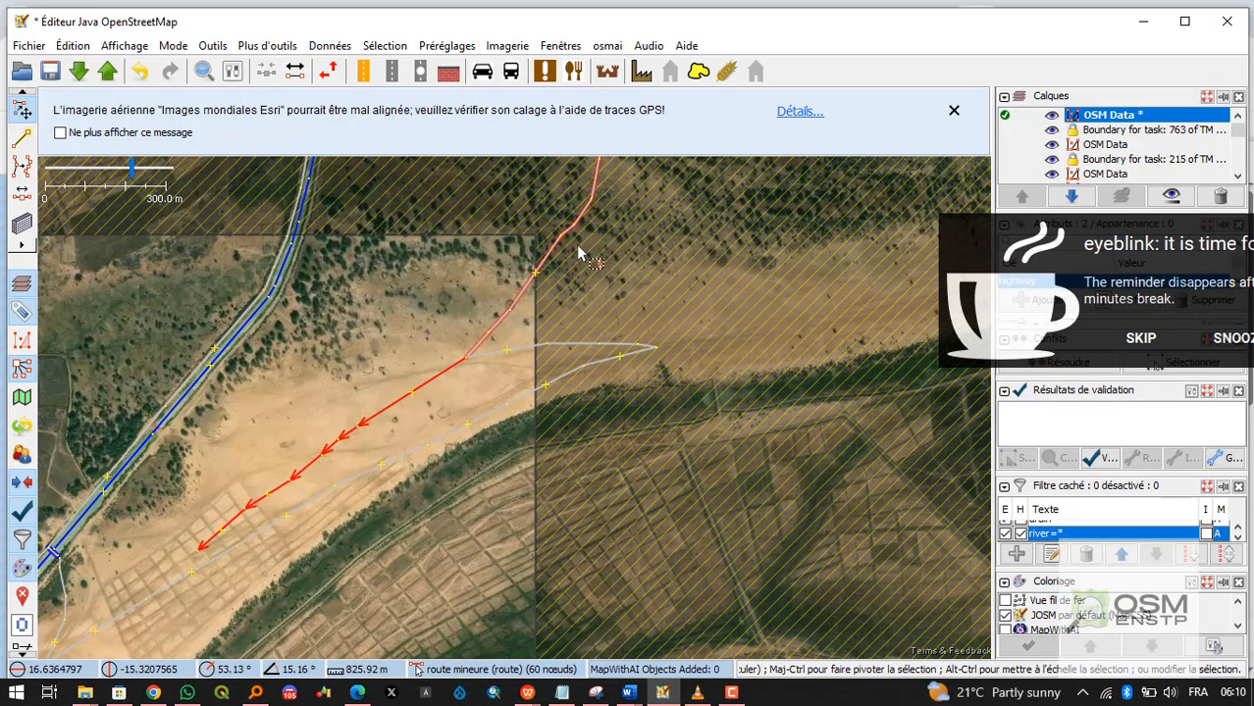
scroll(456, 351, "down", 2)
scroll(421, 417, "down", 3)
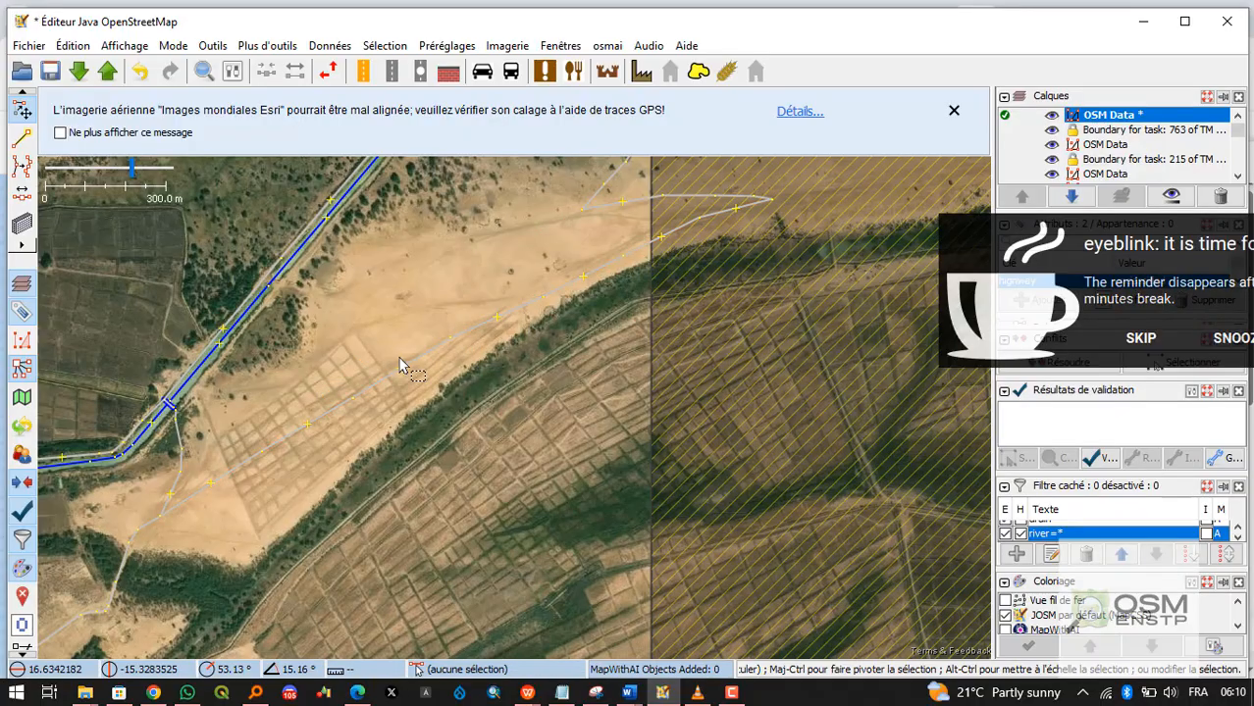
Select the minor road running southwest from the canal crossing and examine its course through the task area.
scroll(323, 383, "up", 3)
left_click(346, 372)
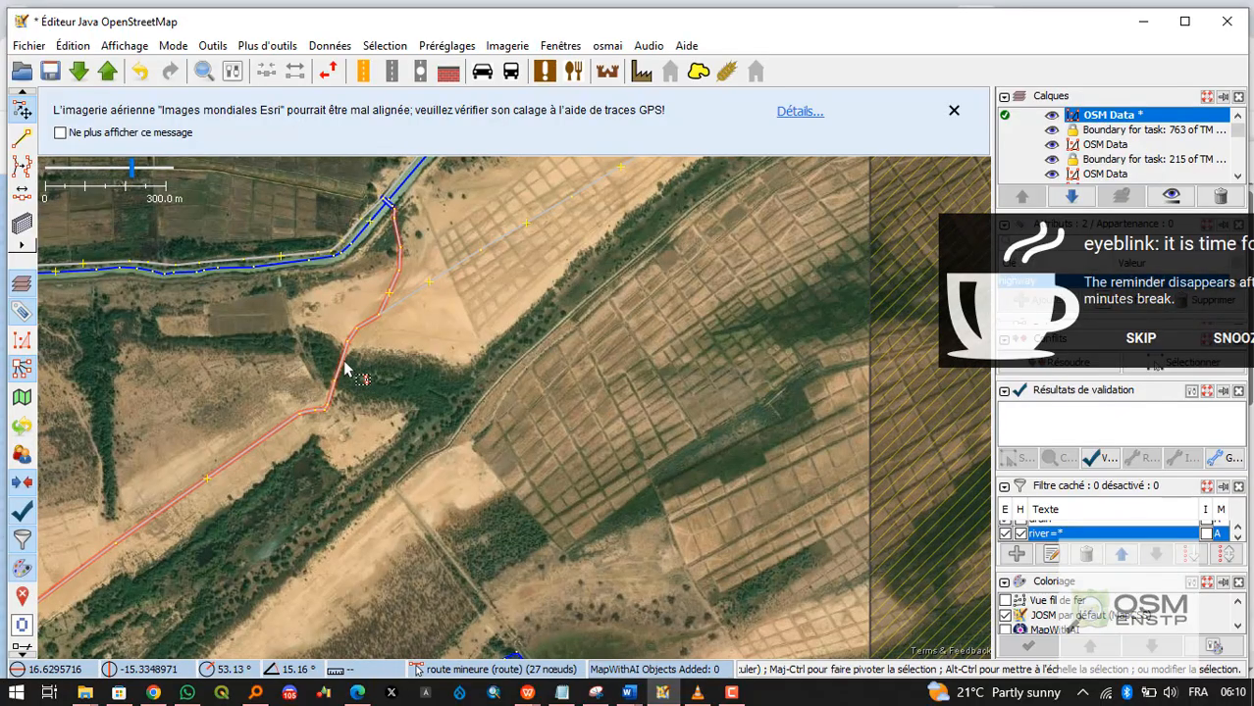
left_click(344, 354)
scroll(353, 355, "up", 3)
left_click(353, 355)
scroll(359, 353, "down", 2)
scroll(461, 333, "down", 3)
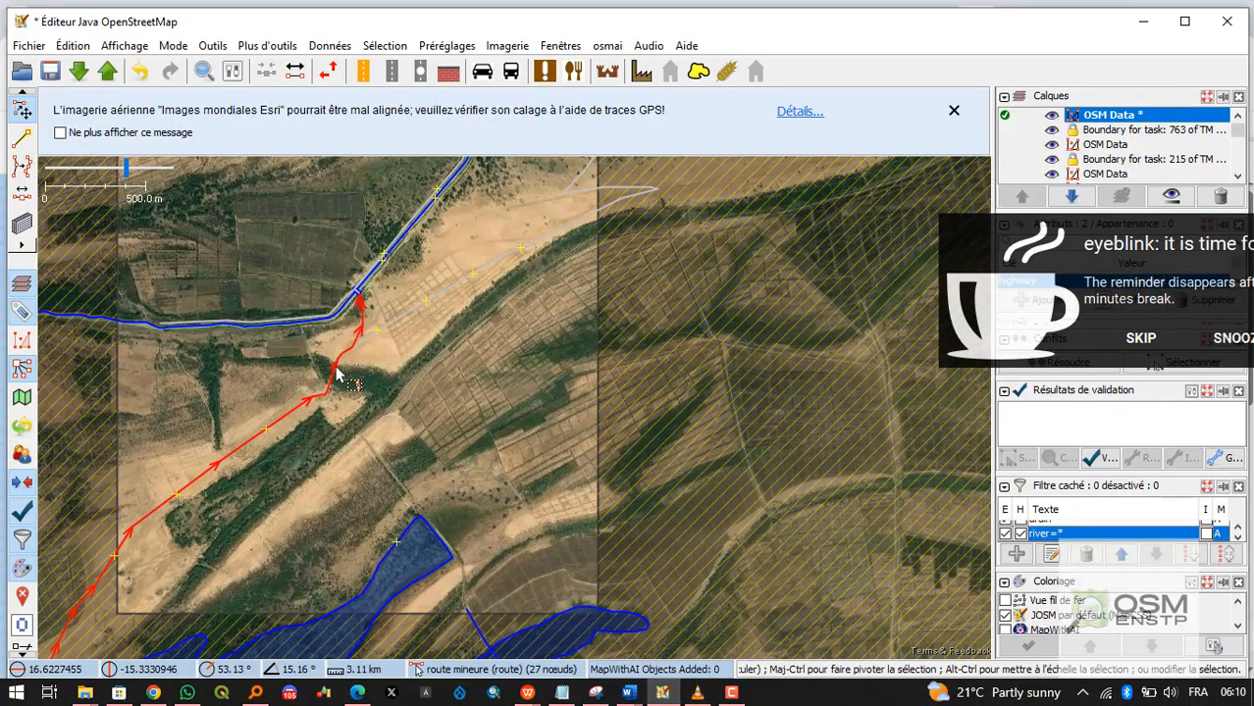
scroll(461, 368, "down", 2)
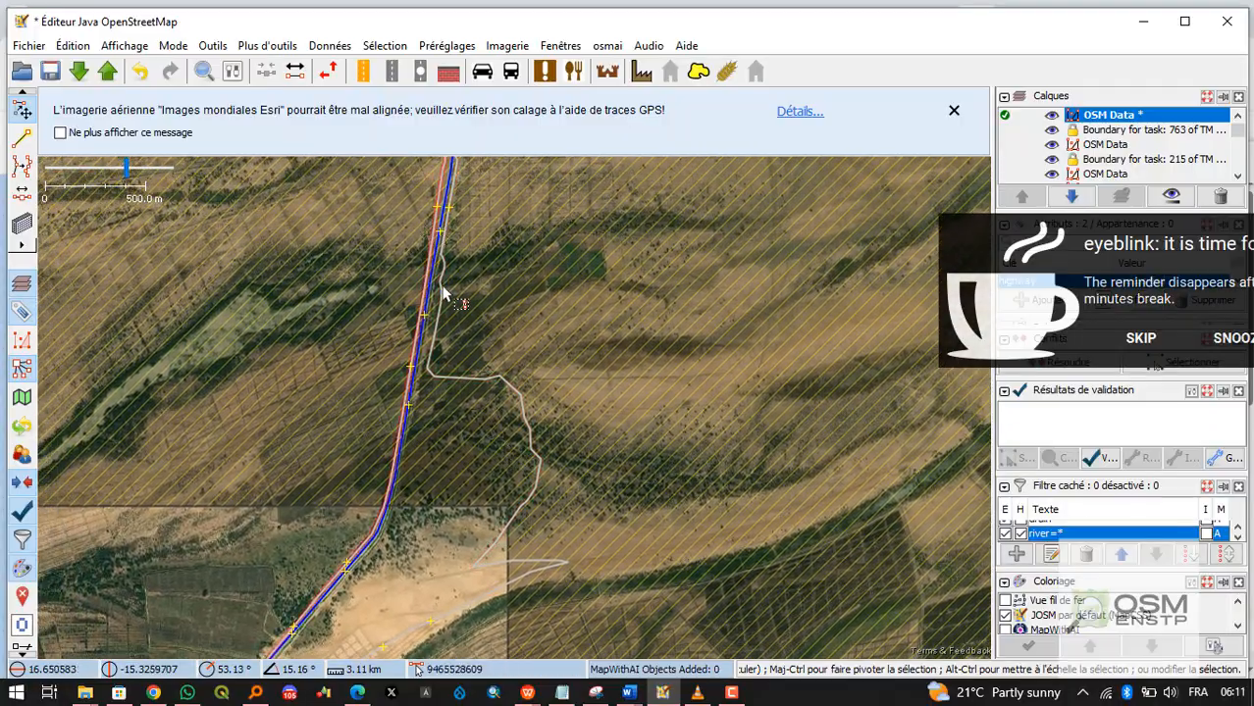
Follow the road alongside the canal north of the task area to its far end.
left_click_drag(442, 289, 469, 392)
left_click_drag(820, 236, 583, 366)
left_click(584, 366)
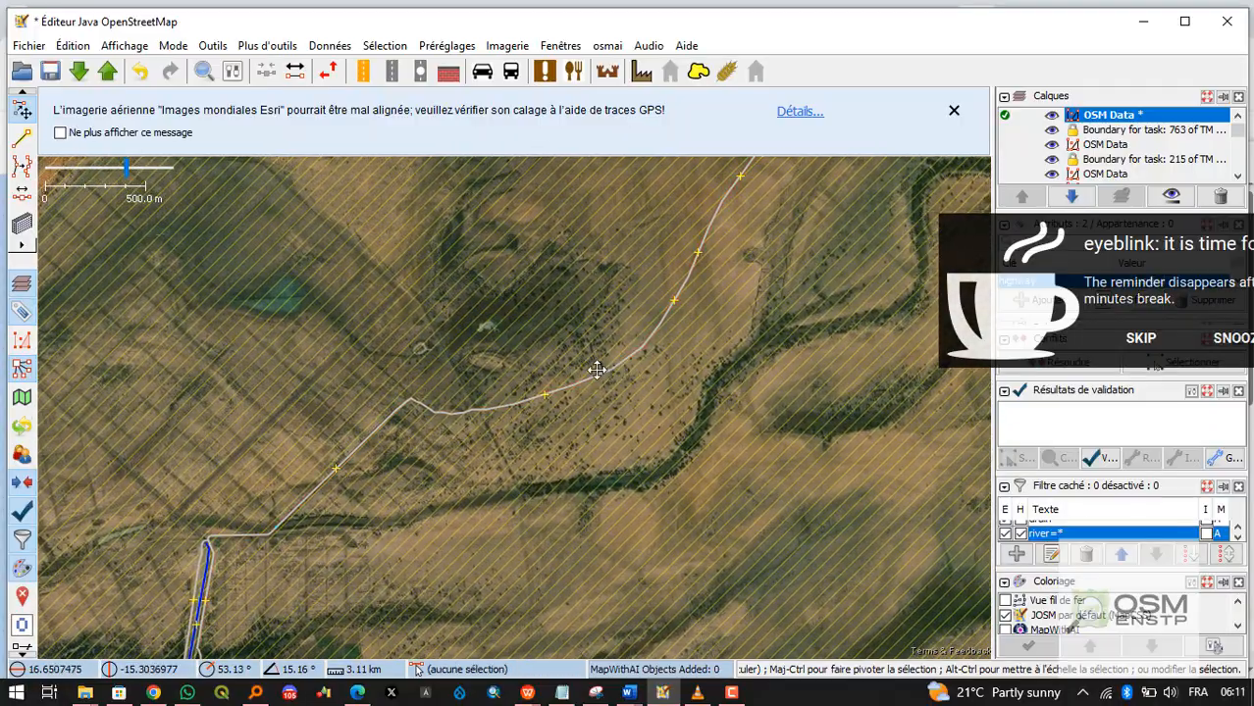
scroll(596, 369, "up", 6)
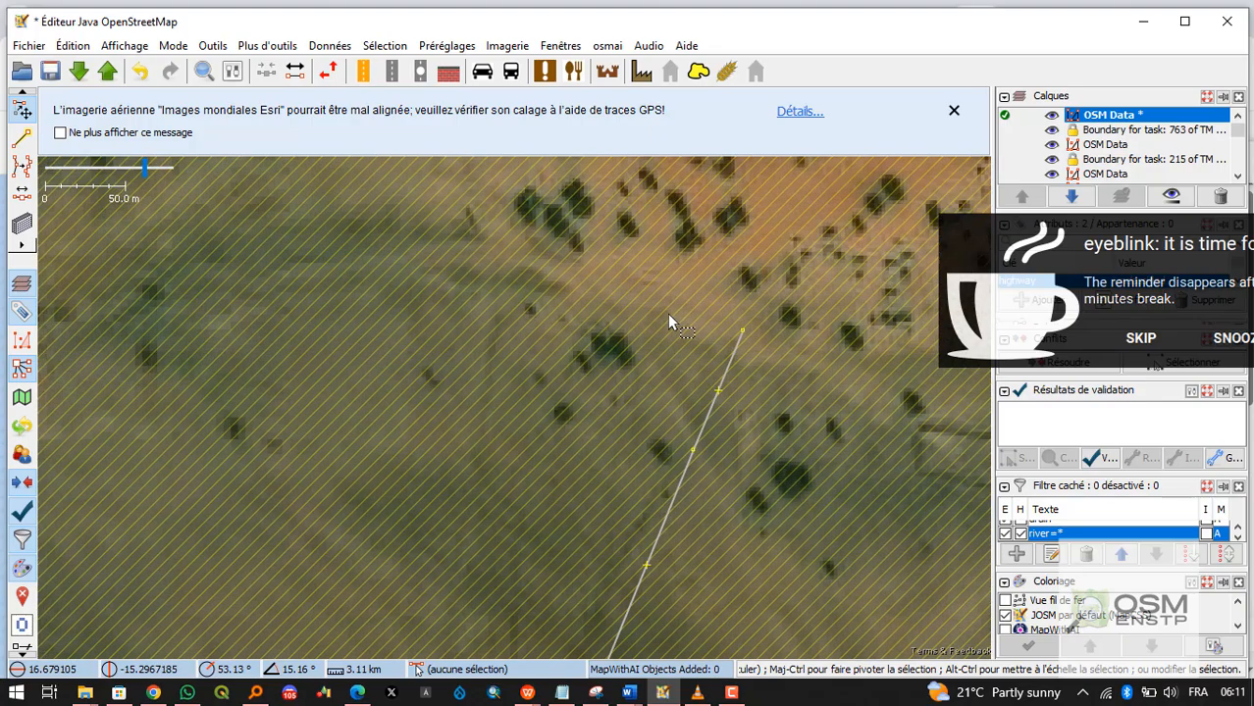
scroll(669, 321, "down", 1)
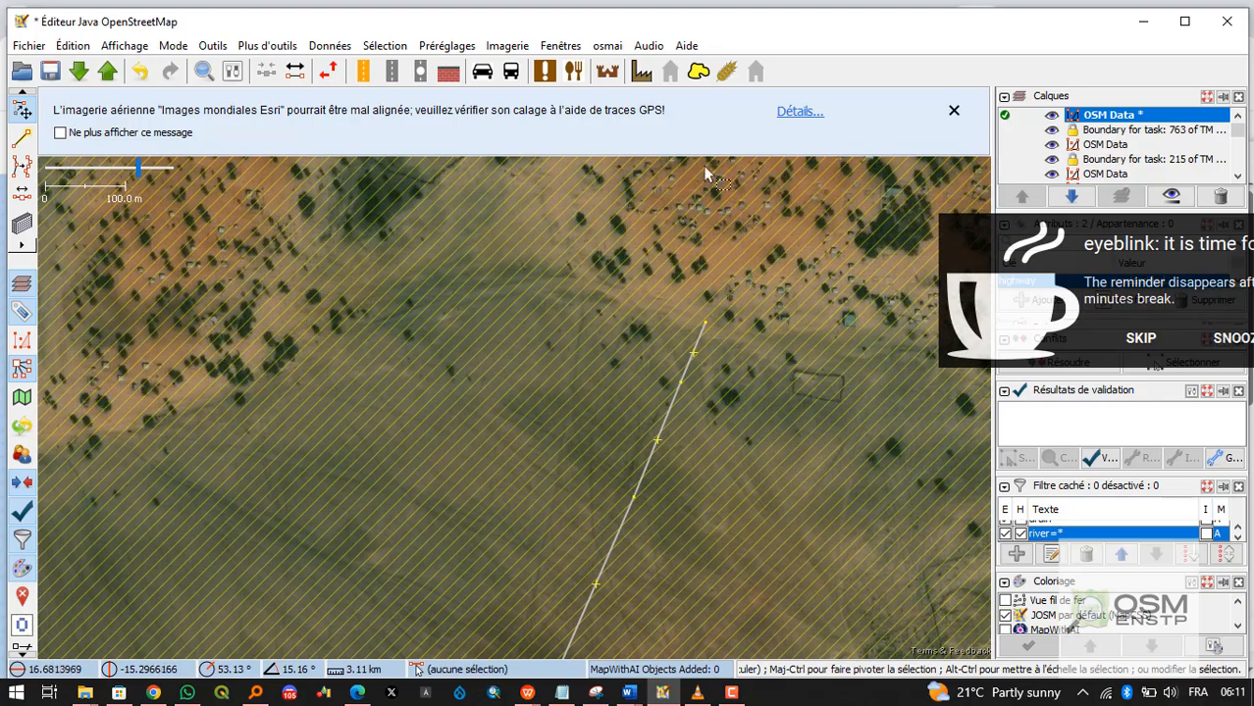
scroll(834, 257, "down", 5)
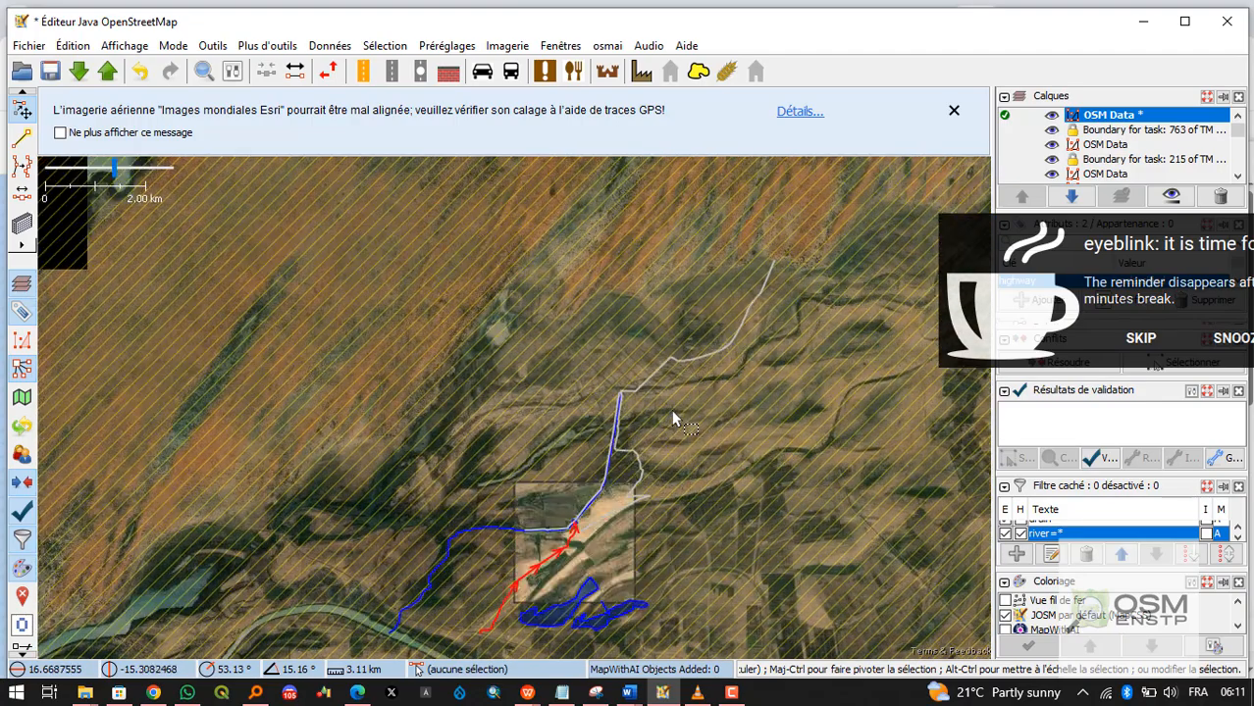
Split the southwestern minor road at its junction with the remaining diagonal road south of the canal crossing.
scroll(586, 459, "up", 5)
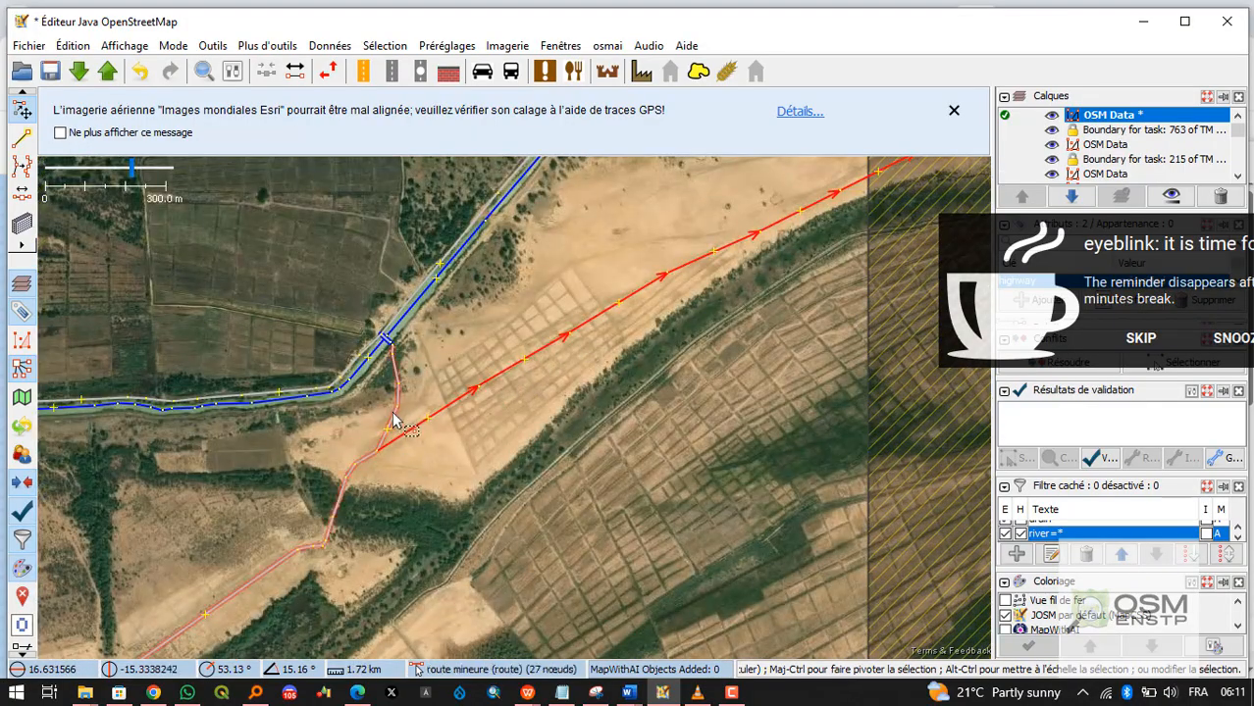
left_click(368, 450)
left_click(392, 443)
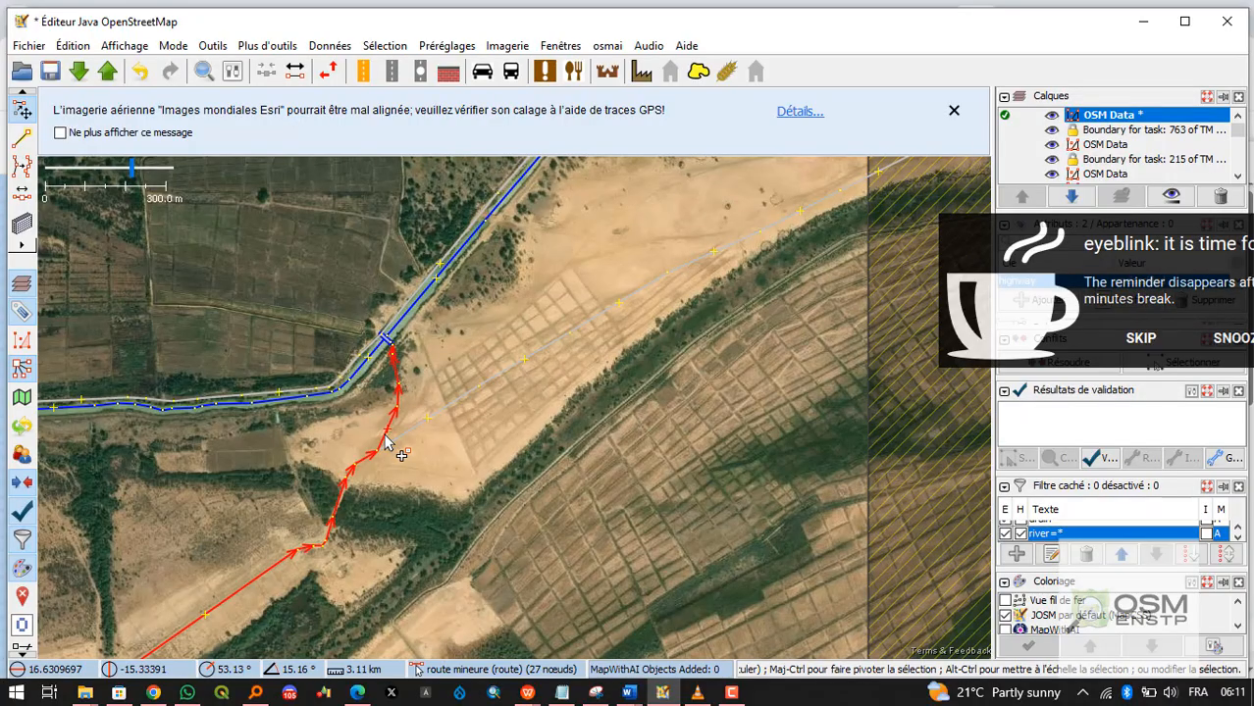
scroll(379, 474, "up", 5)
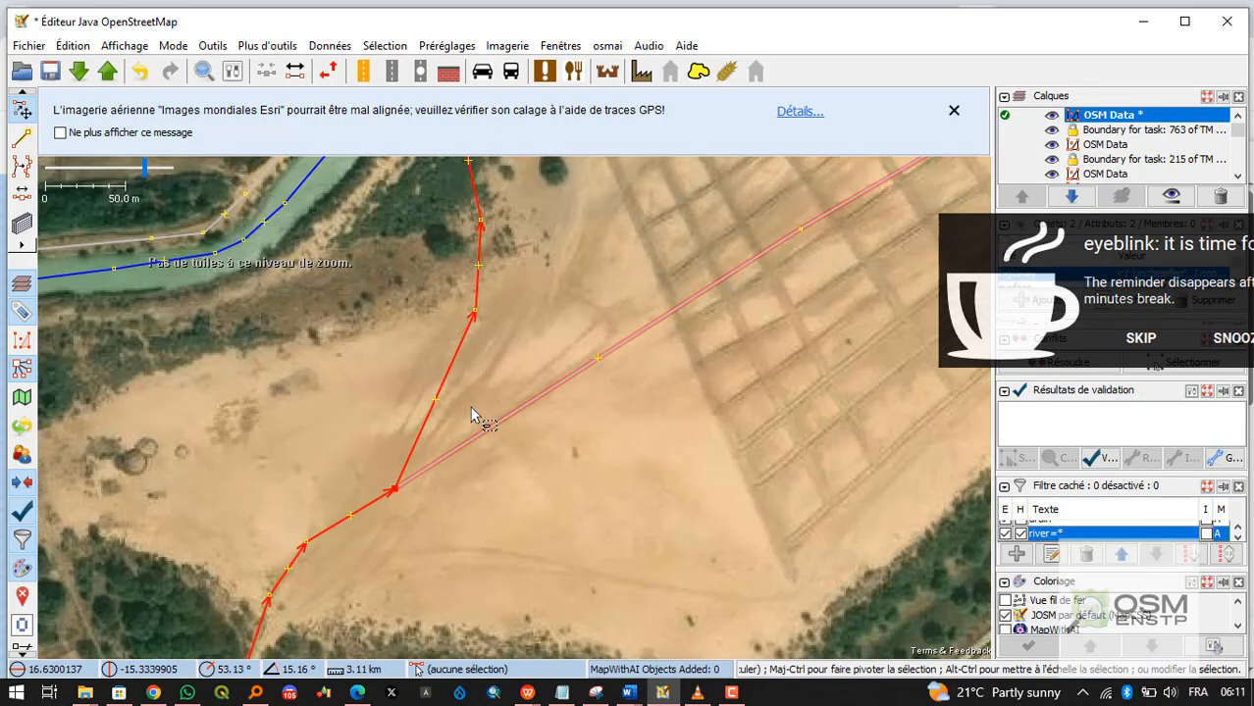
left_click(437, 463)
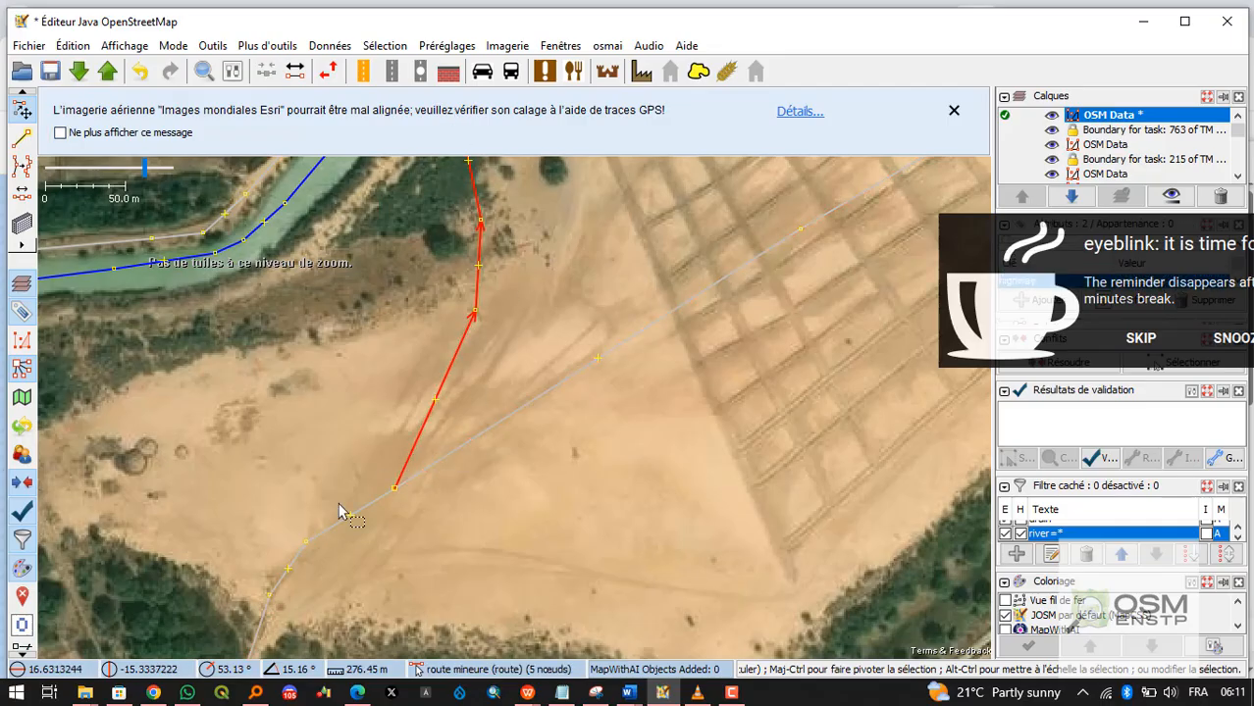
Delete the road segment running north toward the canal crossing, and select the remaining parts of the diagonal minor road.
key("Delete")
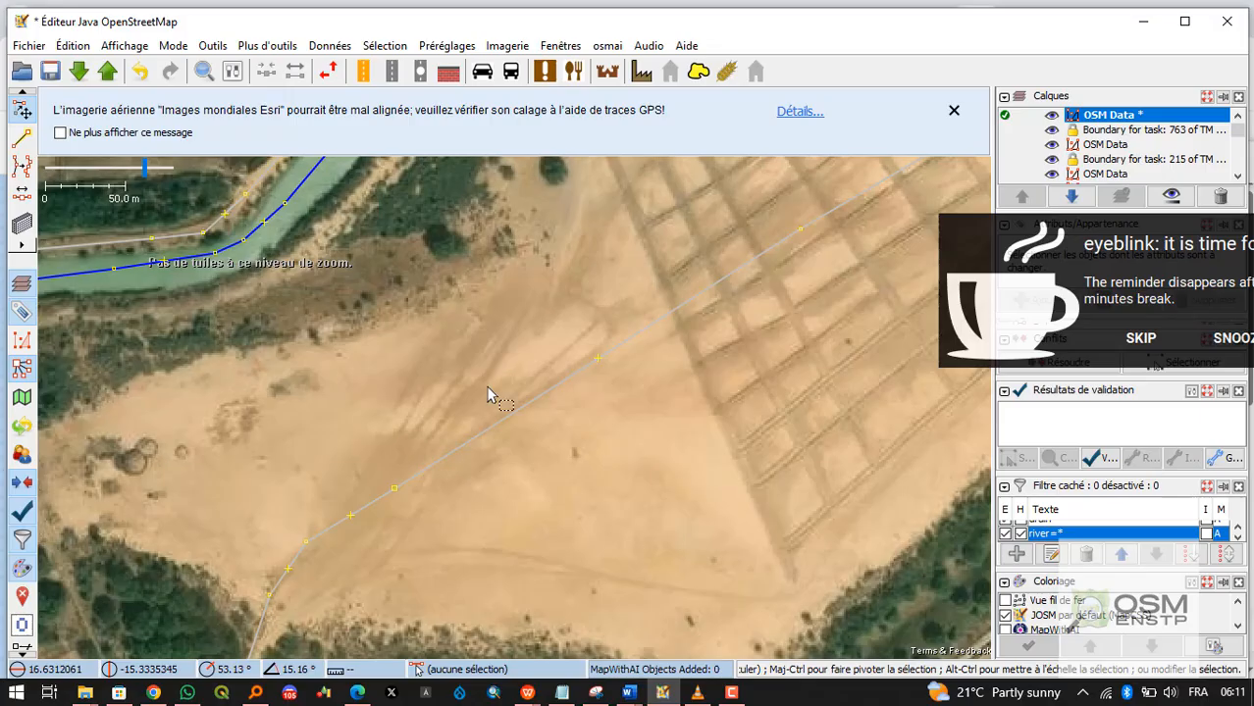
left_click(488, 424)
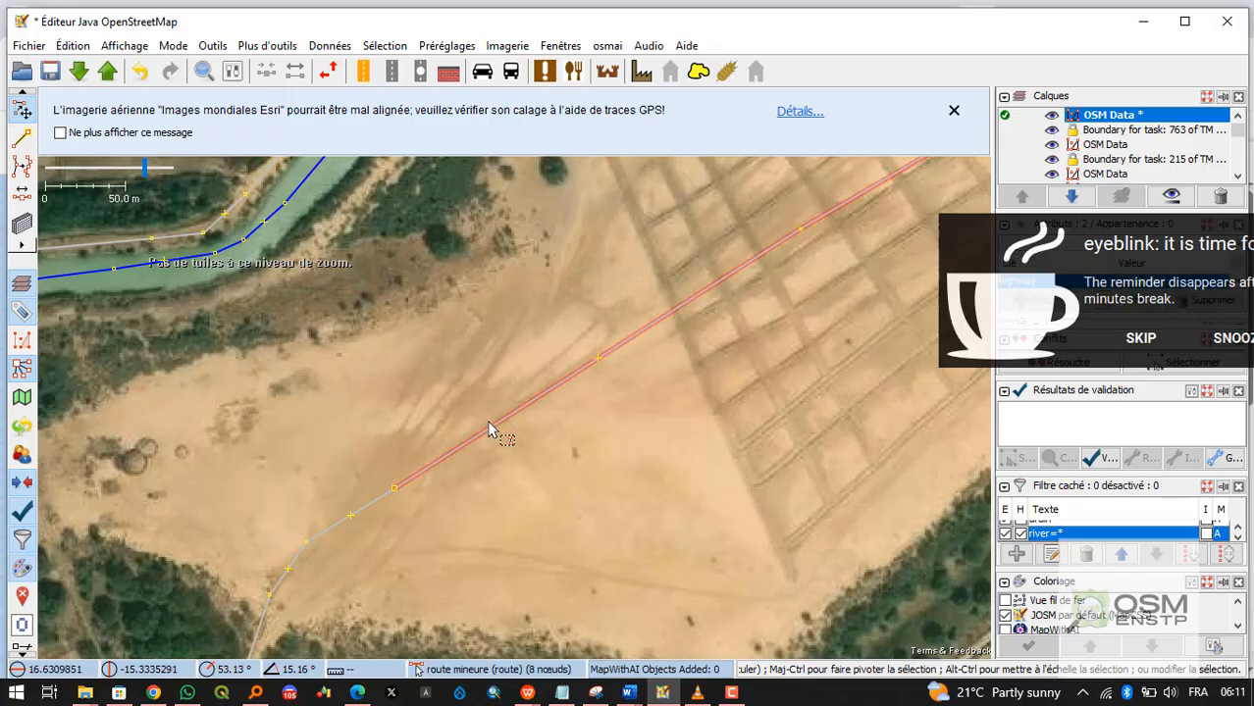
left_click(386, 499, "shift")
scroll(514, 330, "down", 10)
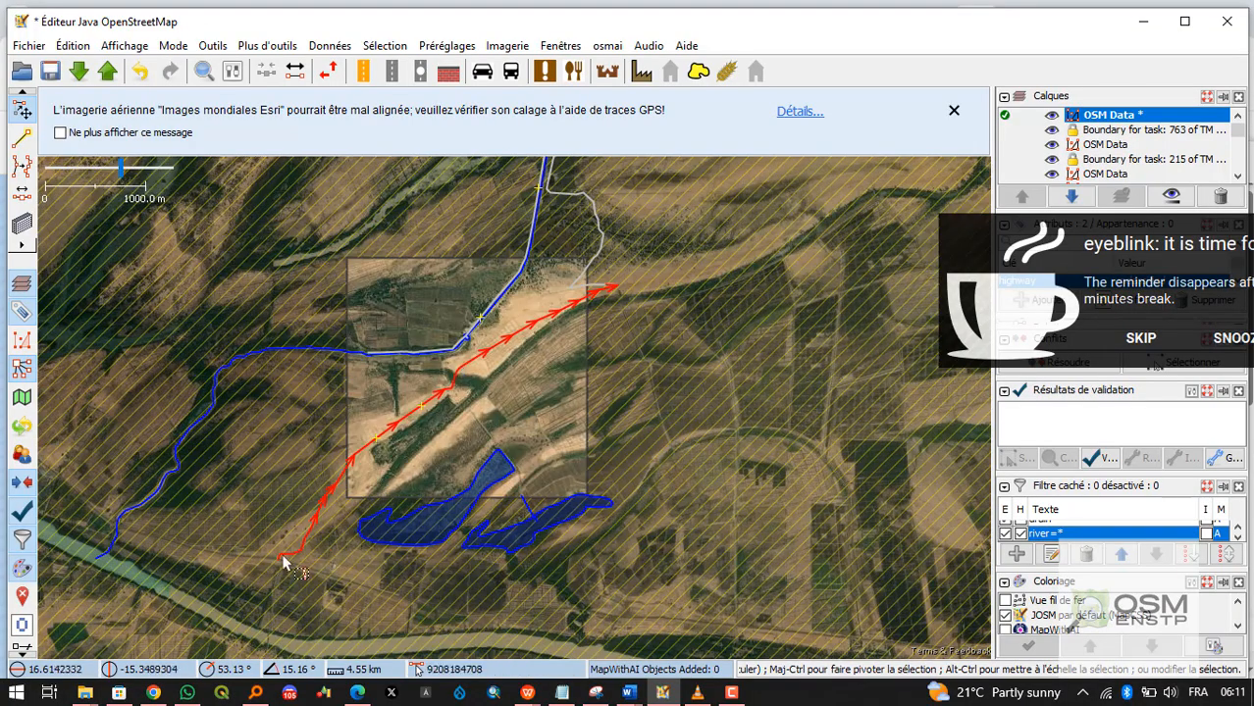
Examine the imagery southeast of the selected road, around the channel bend at the corner of the sandy plot.
scroll(282, 555, "up", 3)
scroll(416, 455, "up", 1)
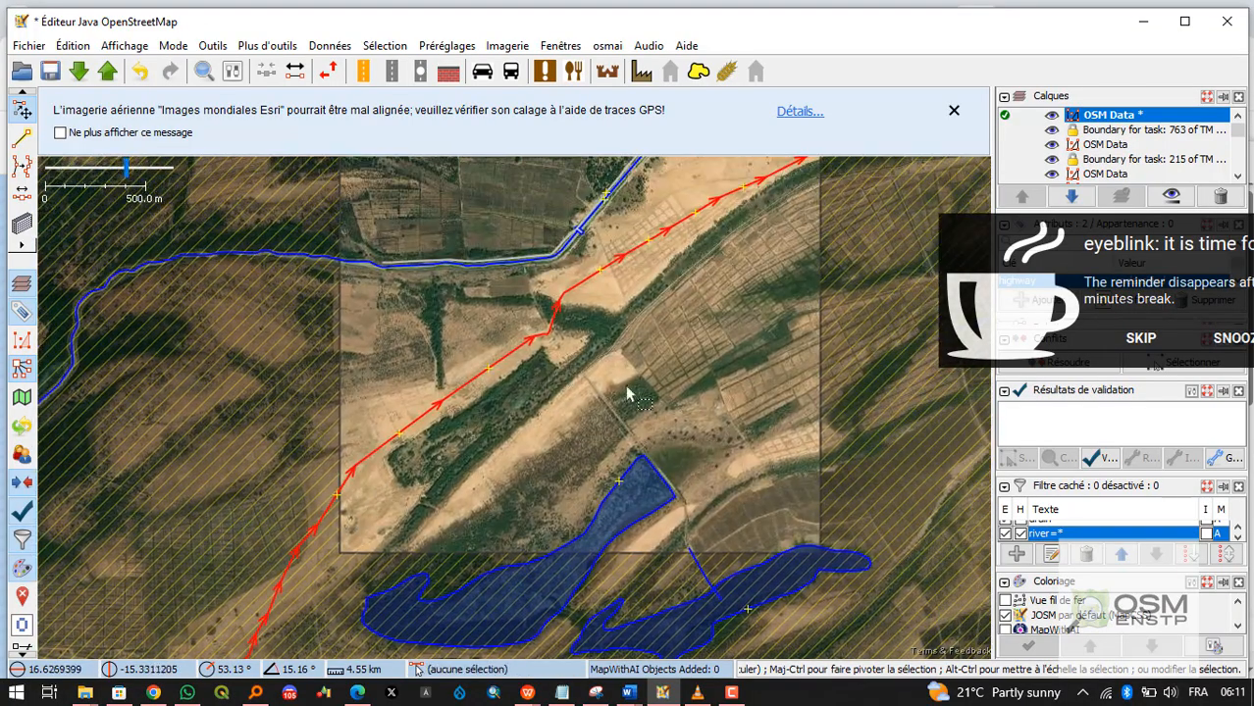
scroll(618, 385, "down", 2)
scroll(618, 383, "up", 5)
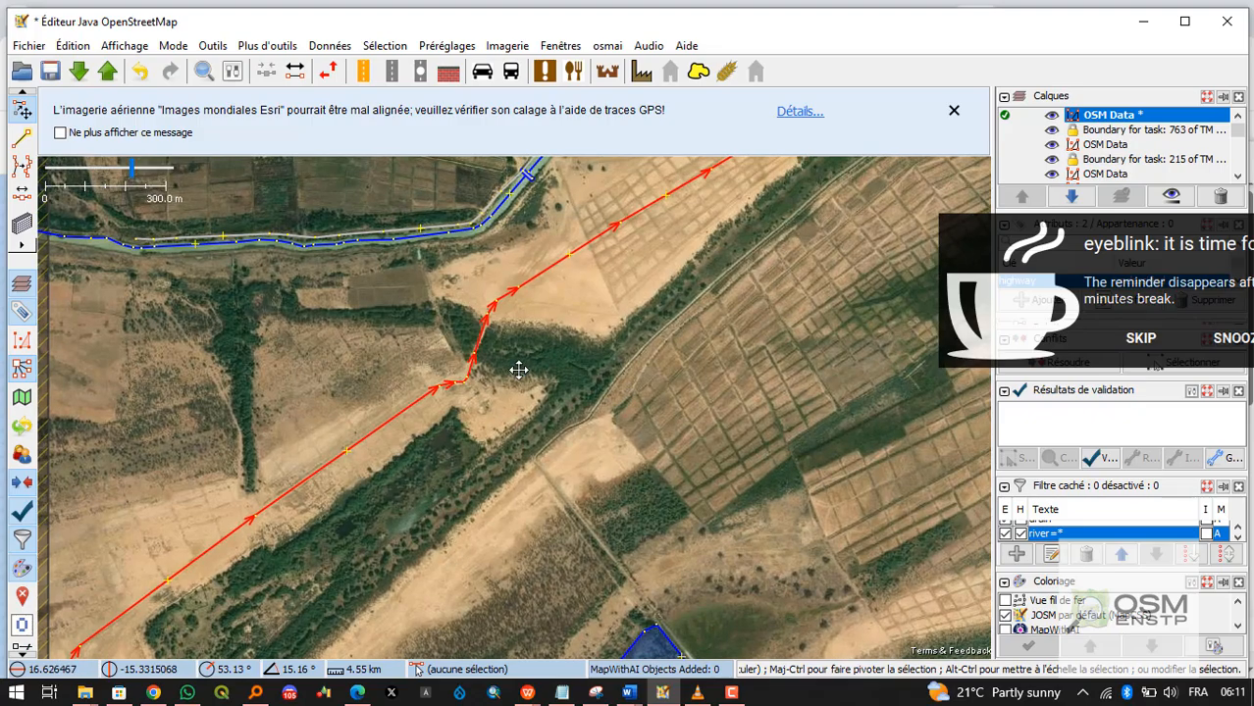
scroll(518, 381, "down", 2)
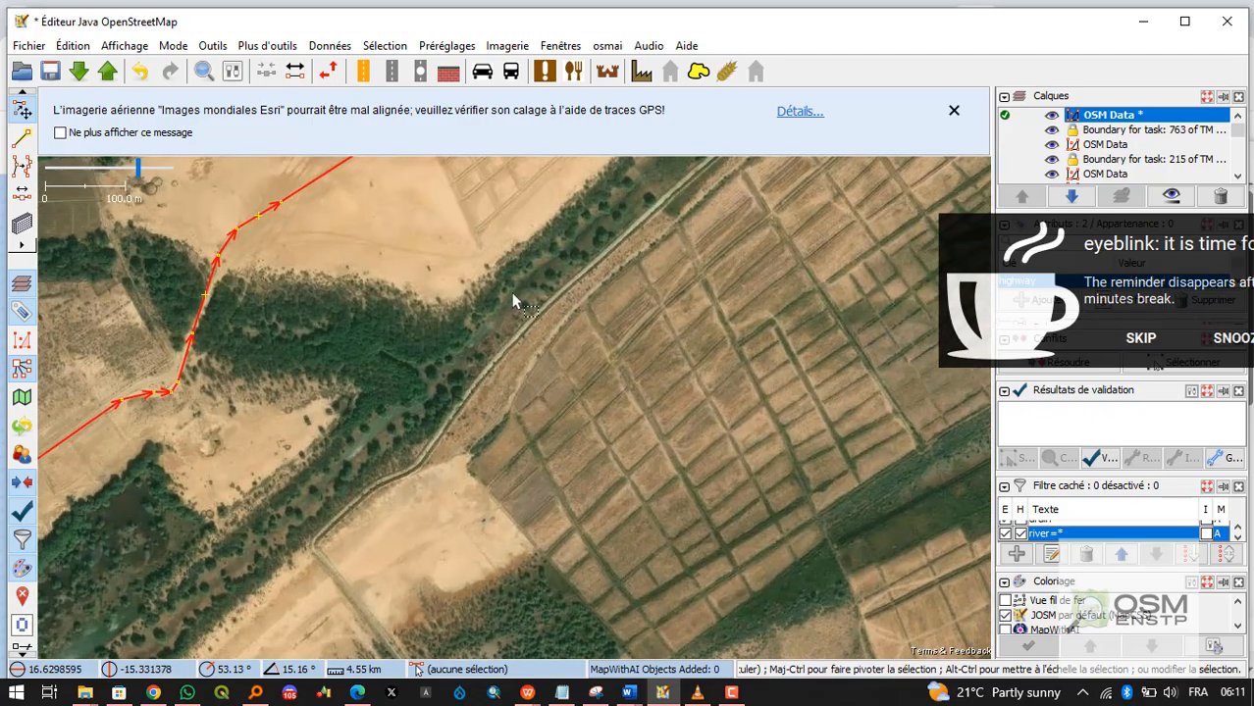
scroll(402, 457, "up", 3)
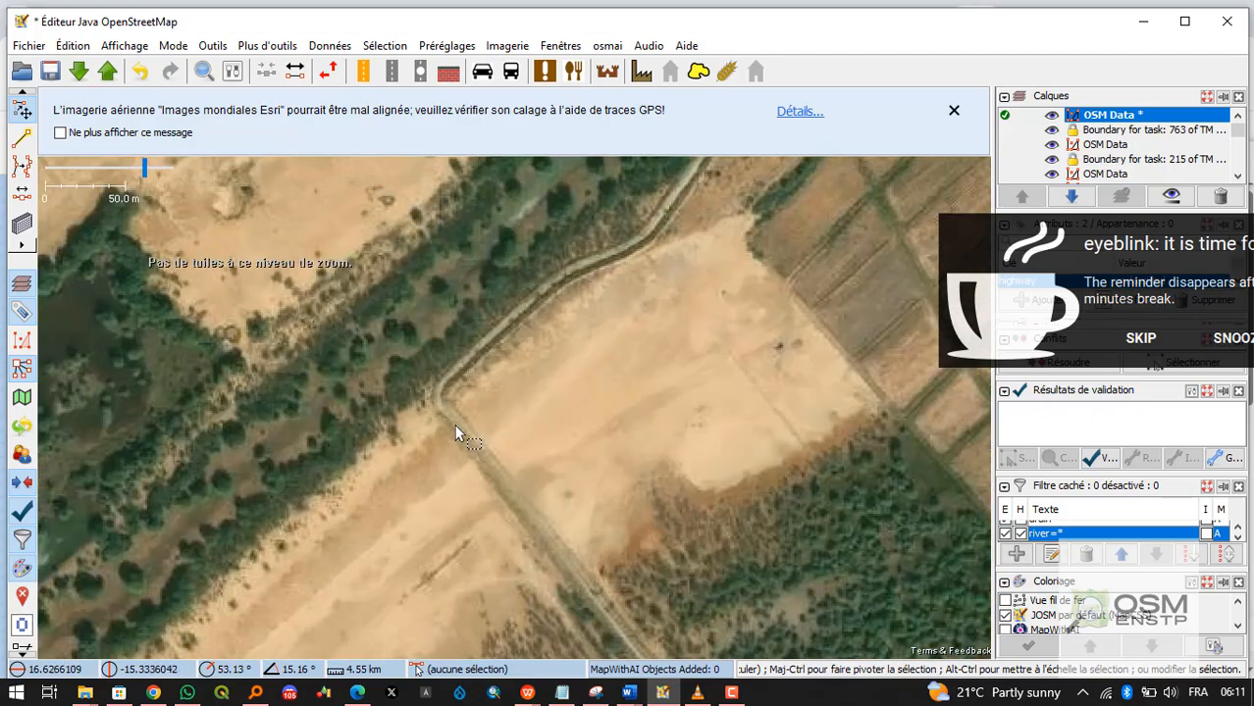
scroll(454, 424, "down", 2)
scroll(589, 387, "down", 2)
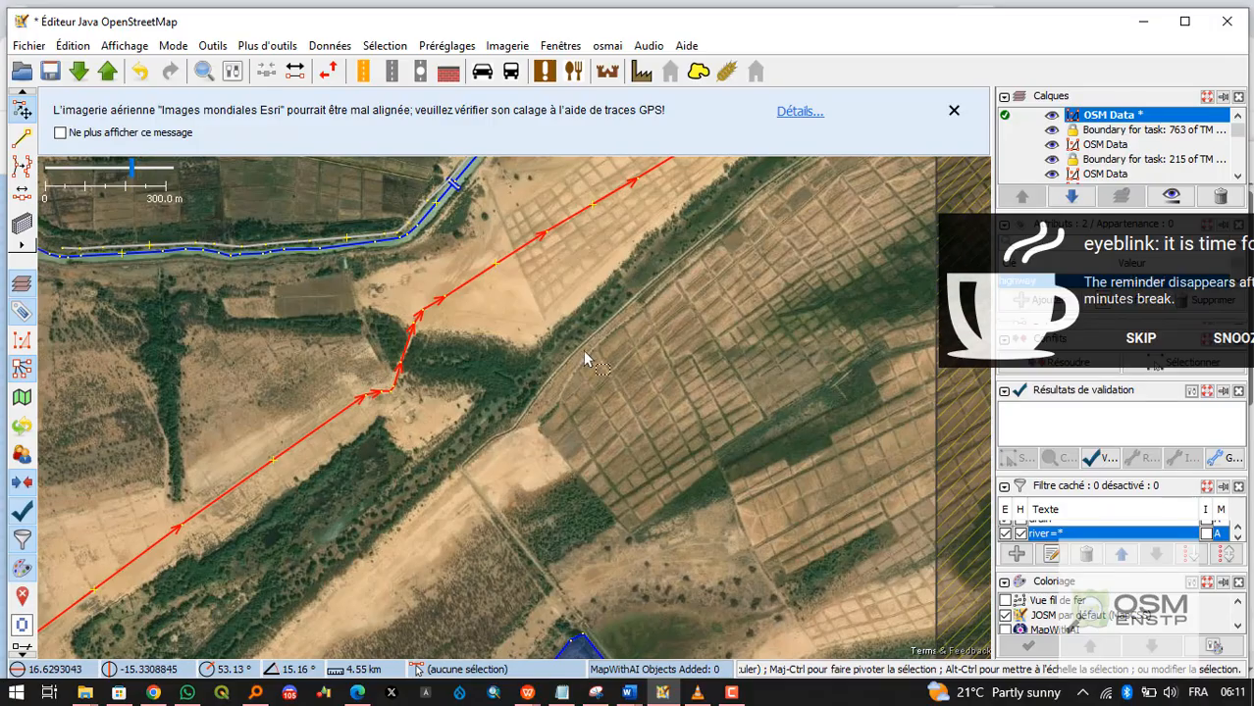
Follow the channel along the northwestern edge of the field grid to the task's eastern boundary.
scroll(628, 311, "up", 3)
left_click_drag(709, 330, 521, 267)
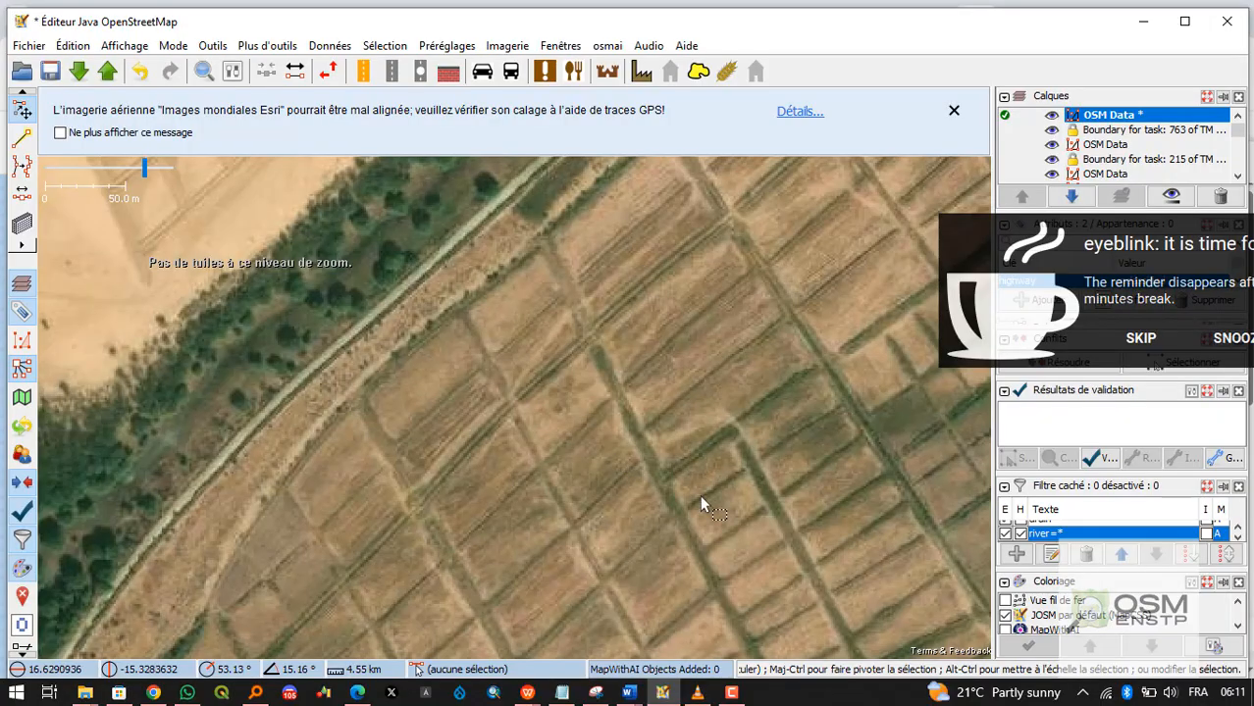
scroll(710, 454, "down", 3)
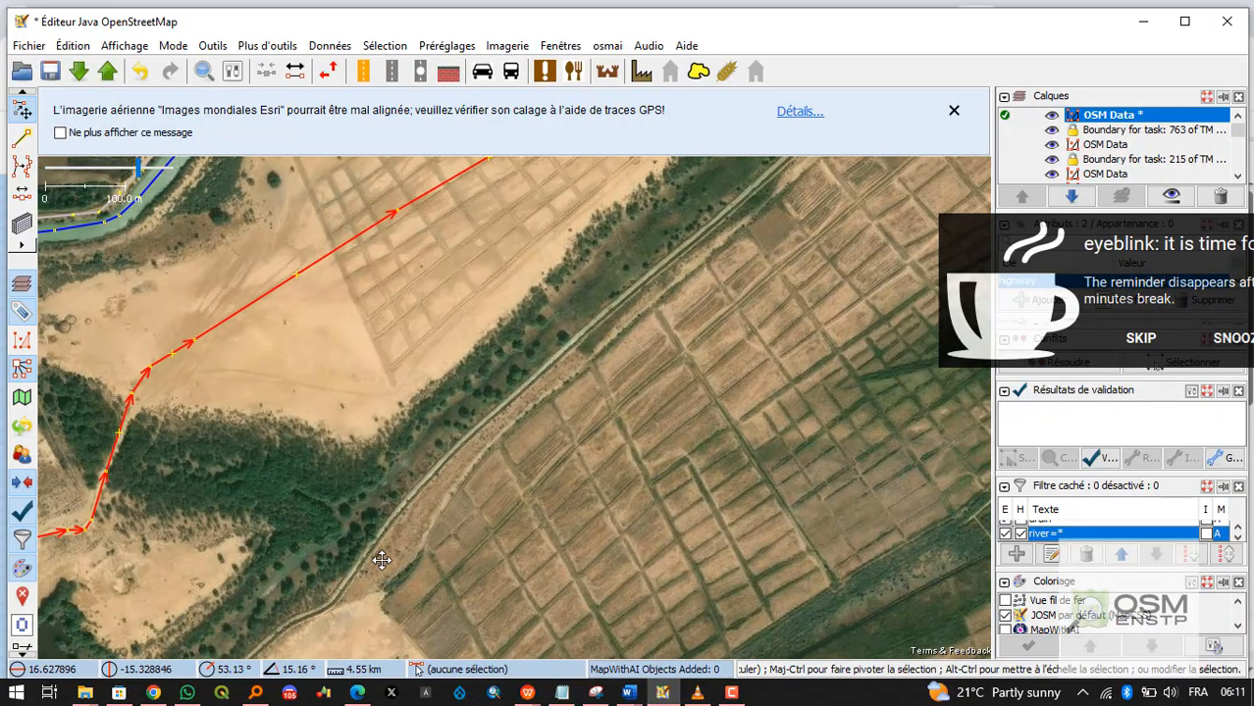
scroll(802, 218, "up", 1)
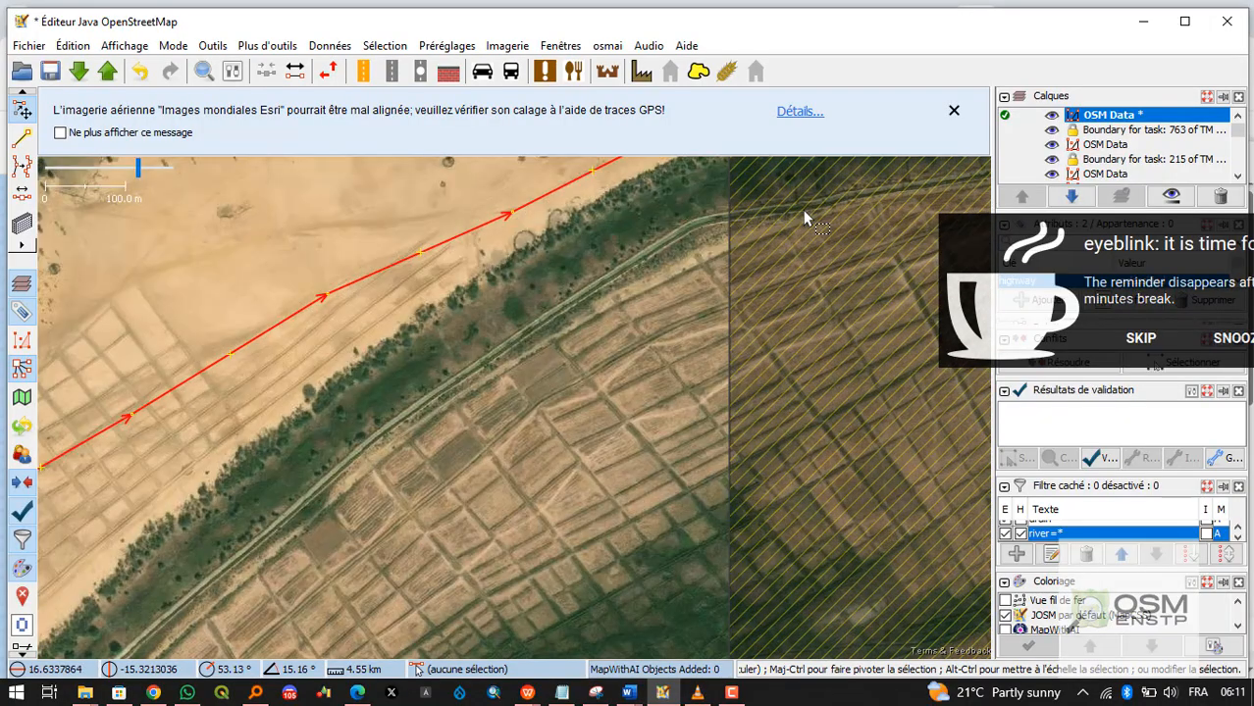
scroll(758, 236, "down", 1)
scroll(756, 270, "down", 1)
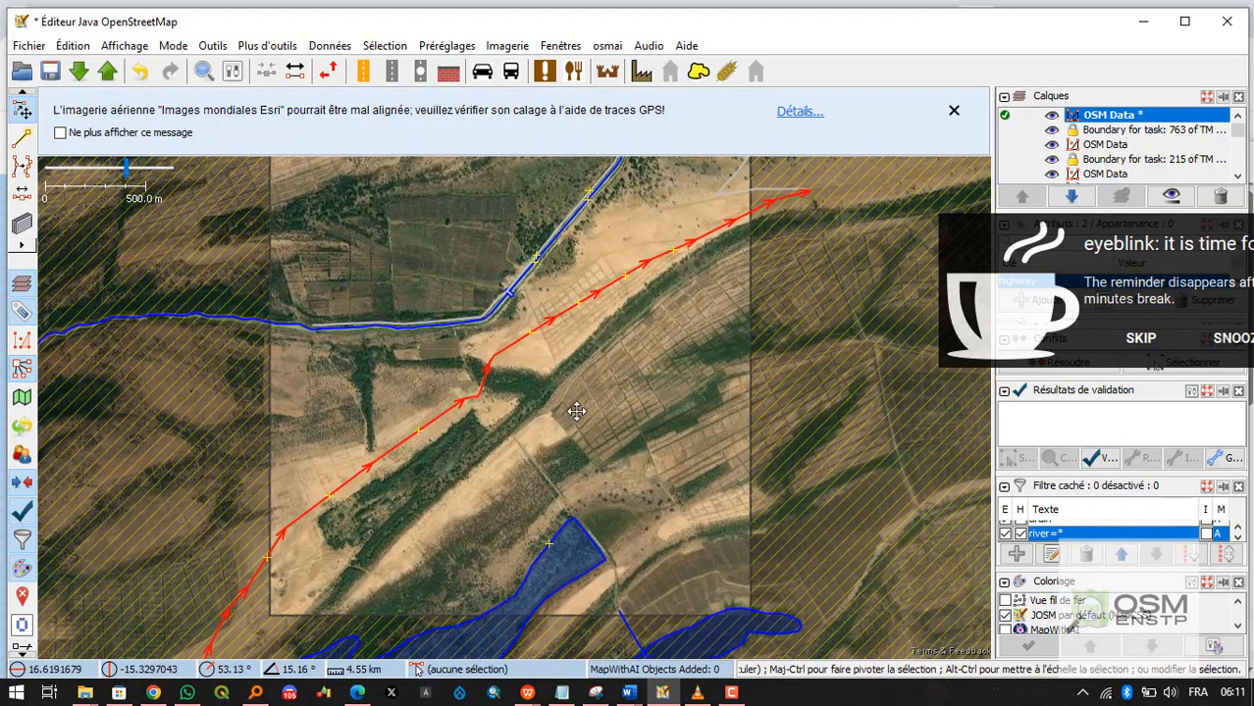
Examine the channel's course south past the water area to the short waterway at the task's southern boundary.
scroll(643, 531, "up", 1)
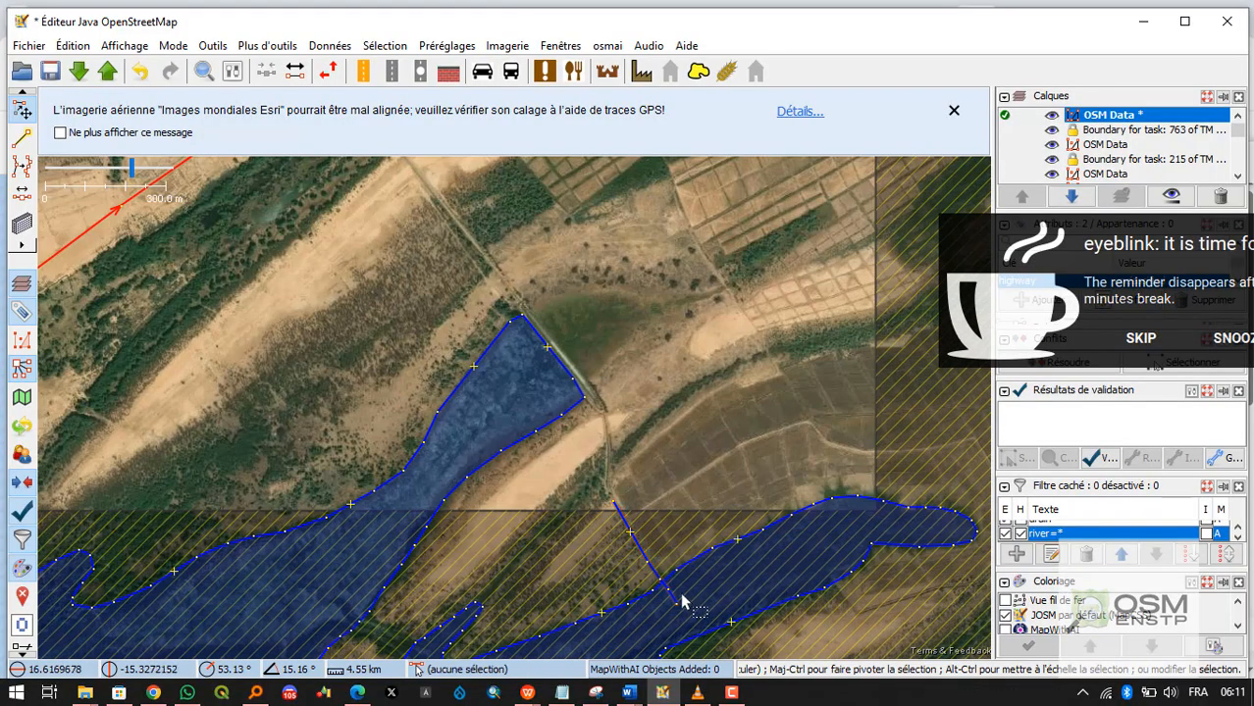
scroll(684, 603, "up", 2)
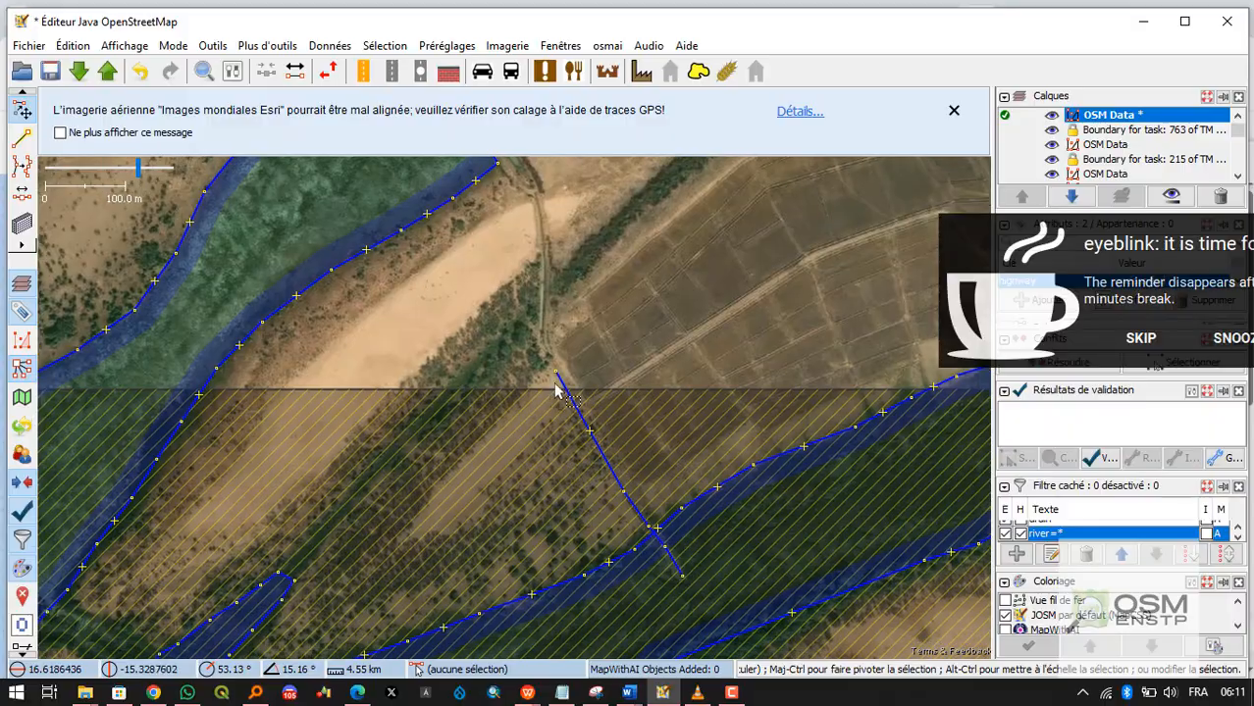
scroll(561, 373, "up", 2)
scroll(543, 350, "down", 4)
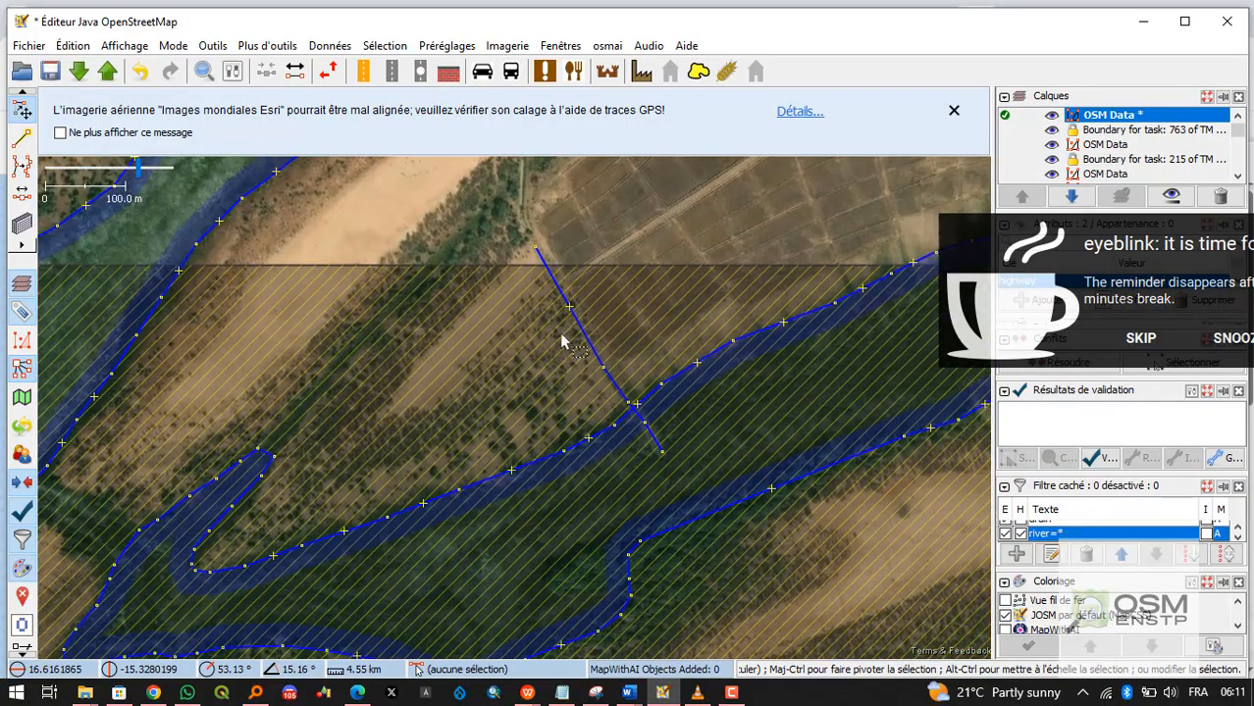
Select the elongated water area south of the task to check its tags, and dismiss the break reminder.
left_click(608, 441)
left_click(704, 416)
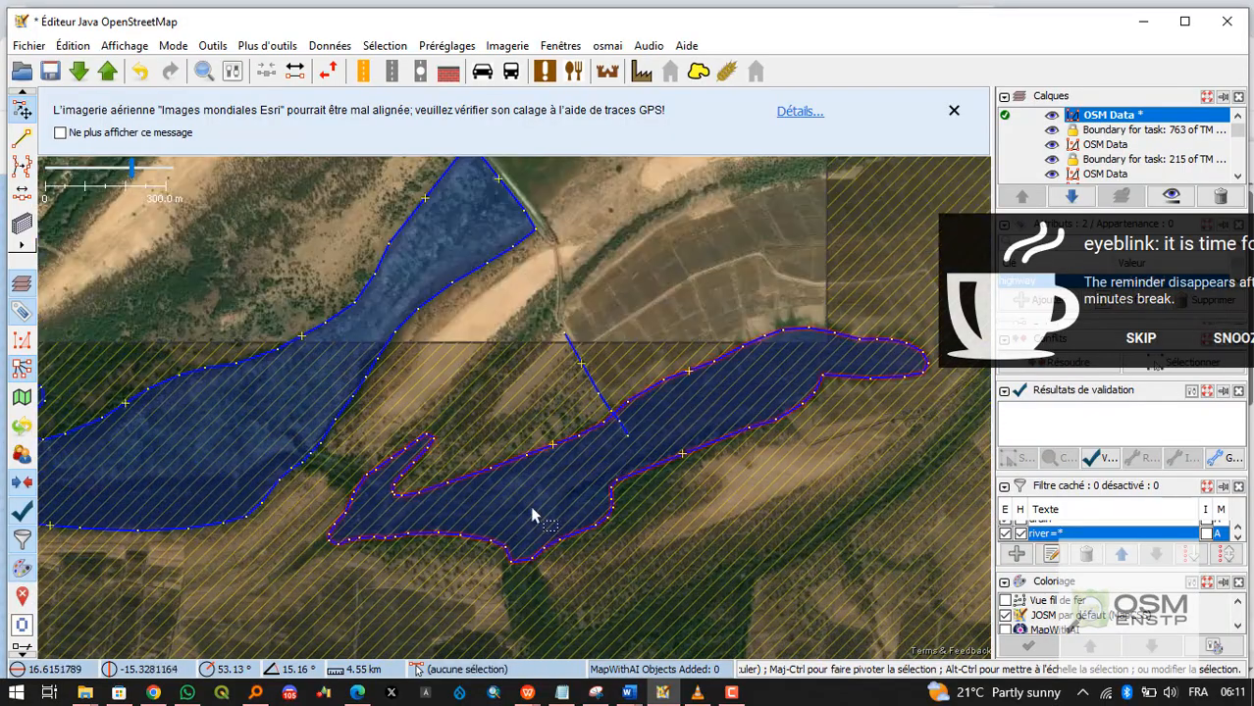
left_click(705, 382)
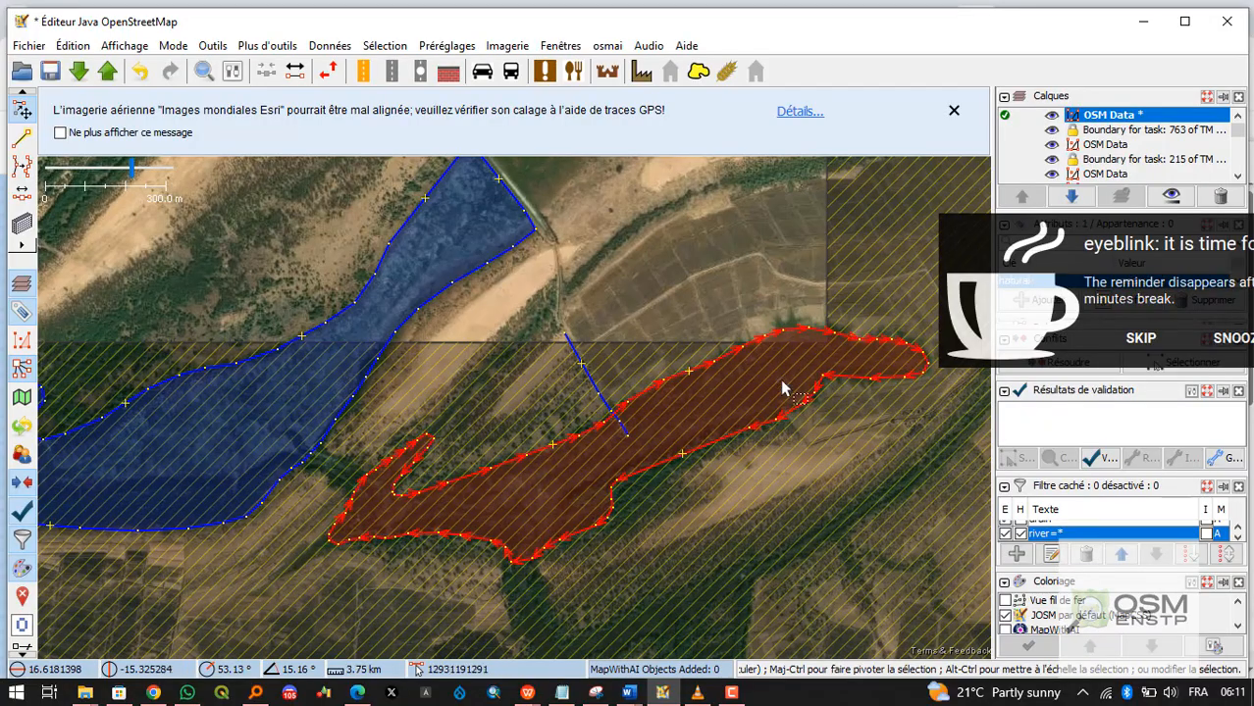
left_click(1224, 345)
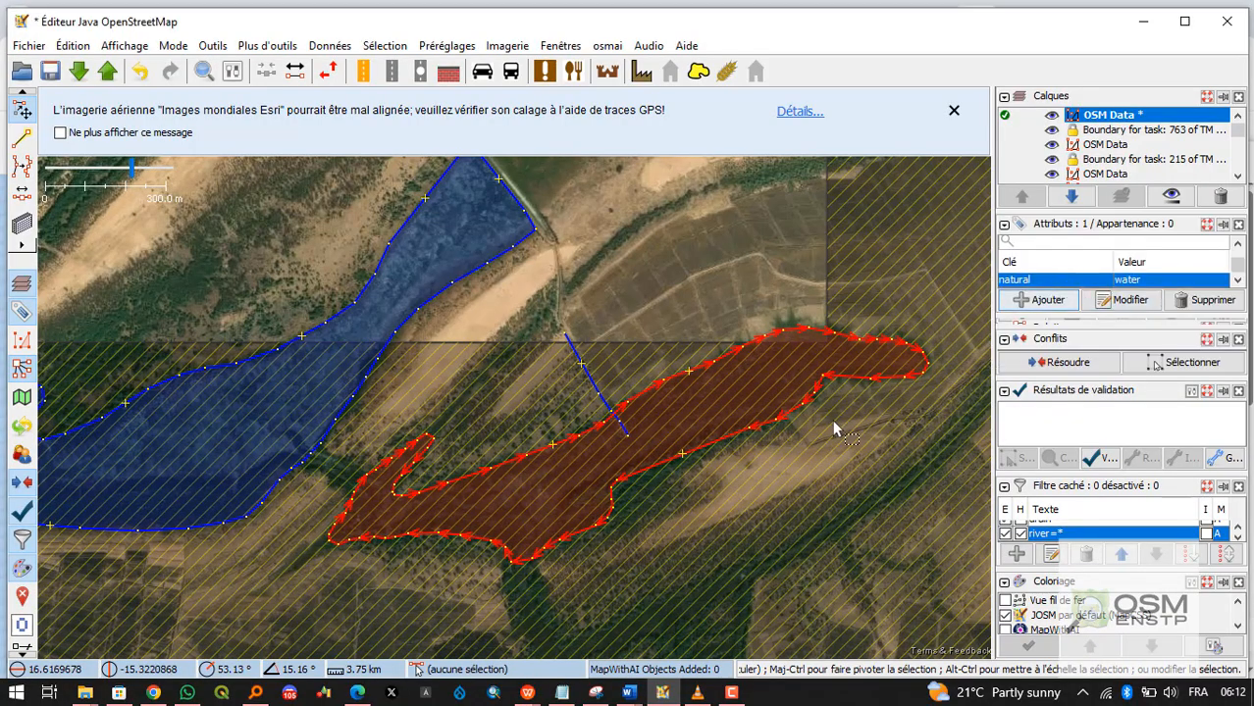
Draw a new way along the channel from just outside the eastern task boundary, southwest along the field grid's edge.
scroll(756, 426, "down", 2)
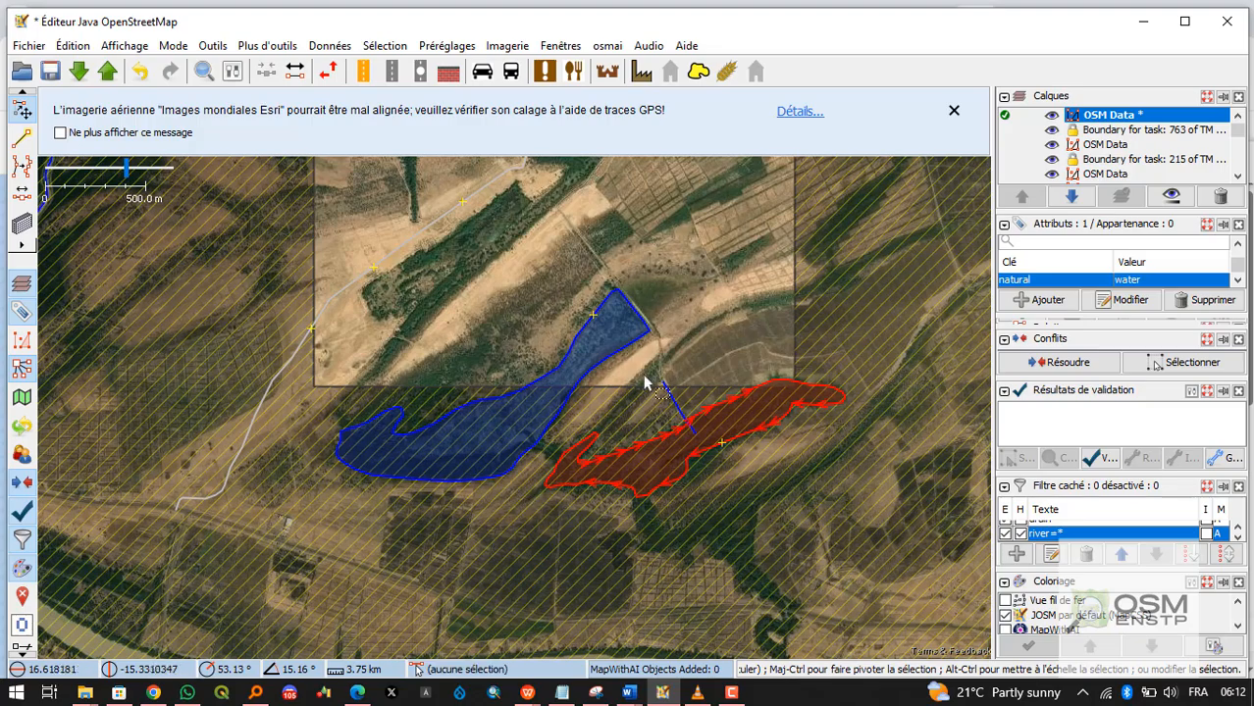
scroll(645, 382, "up", 4)
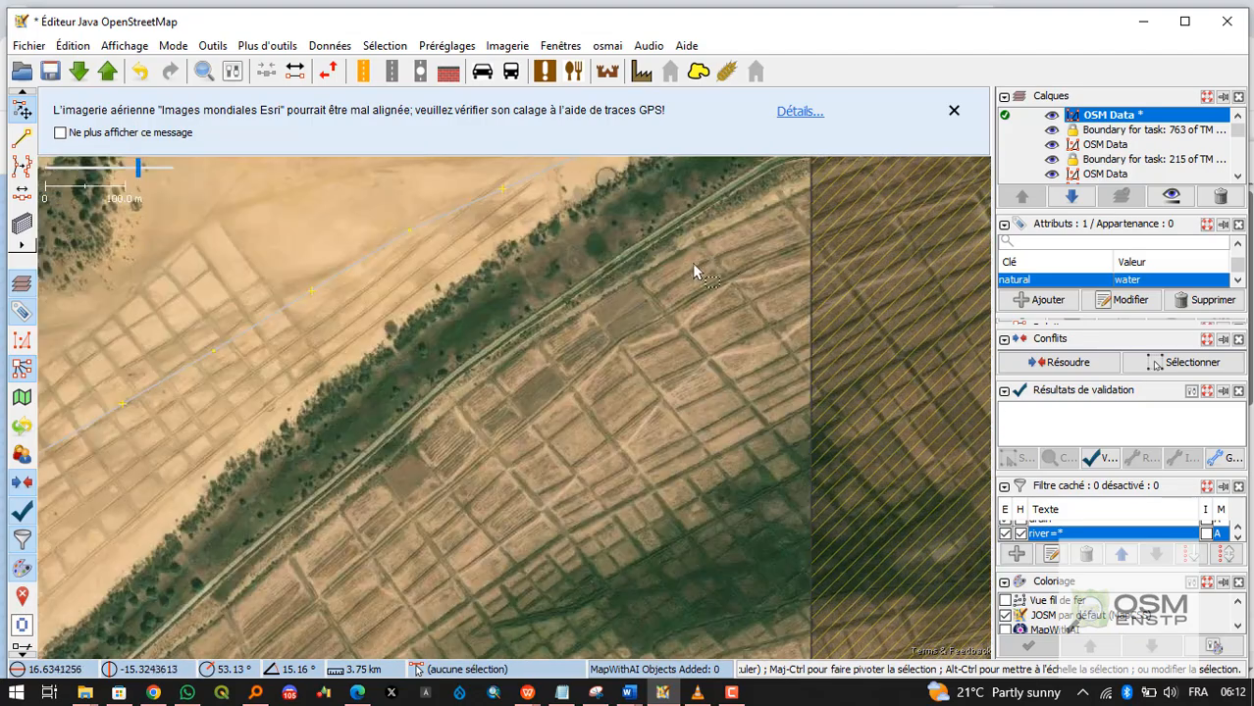
left_click_drag(694, 272, 457, 536)
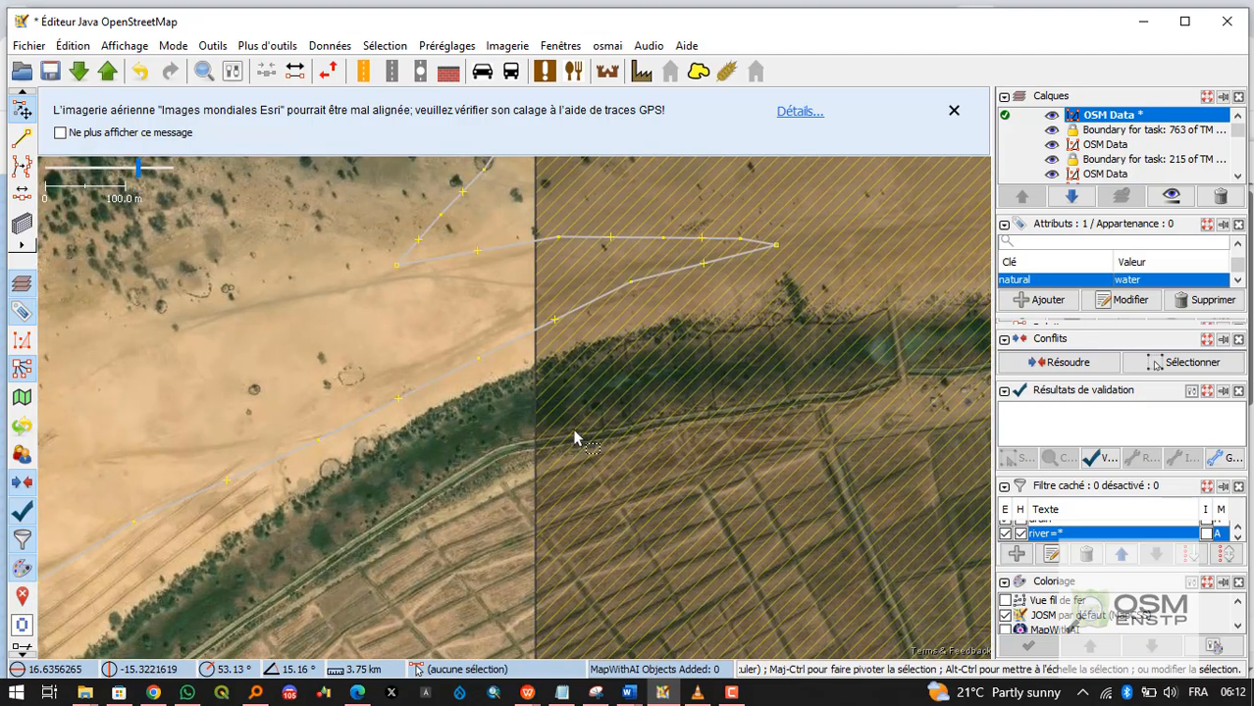
left_click(578, 435)
key("a")
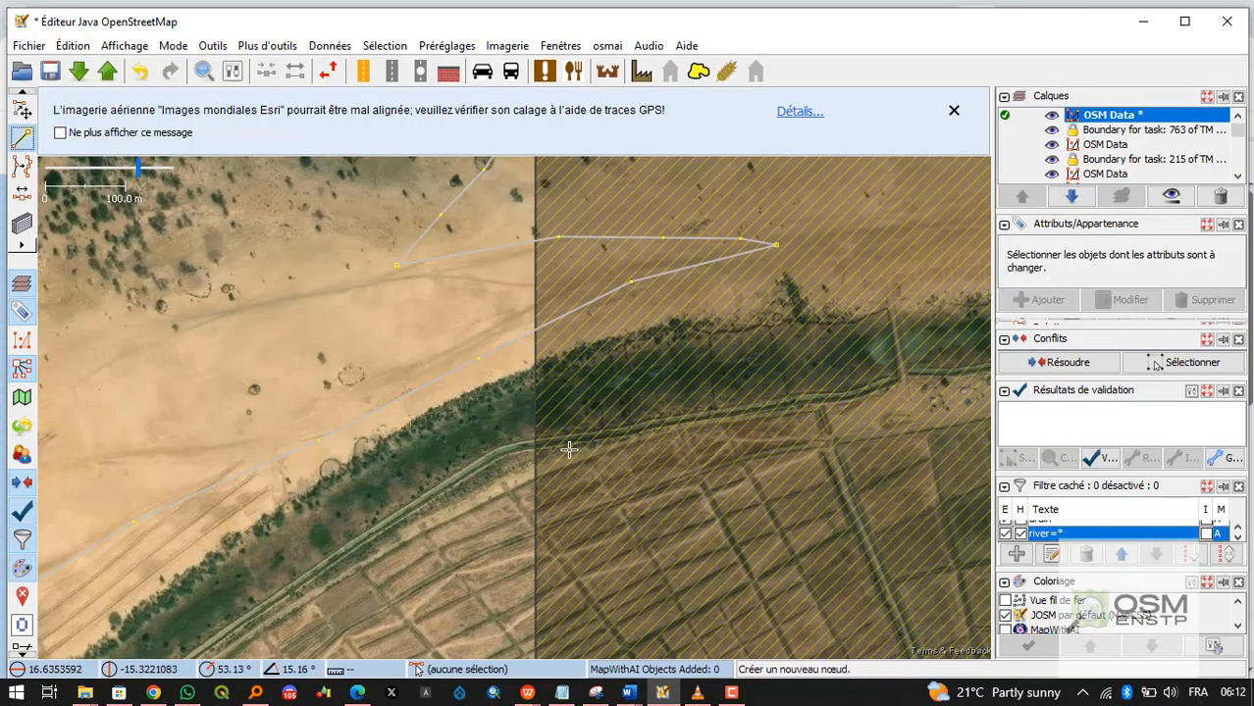
left_click(568, 442)
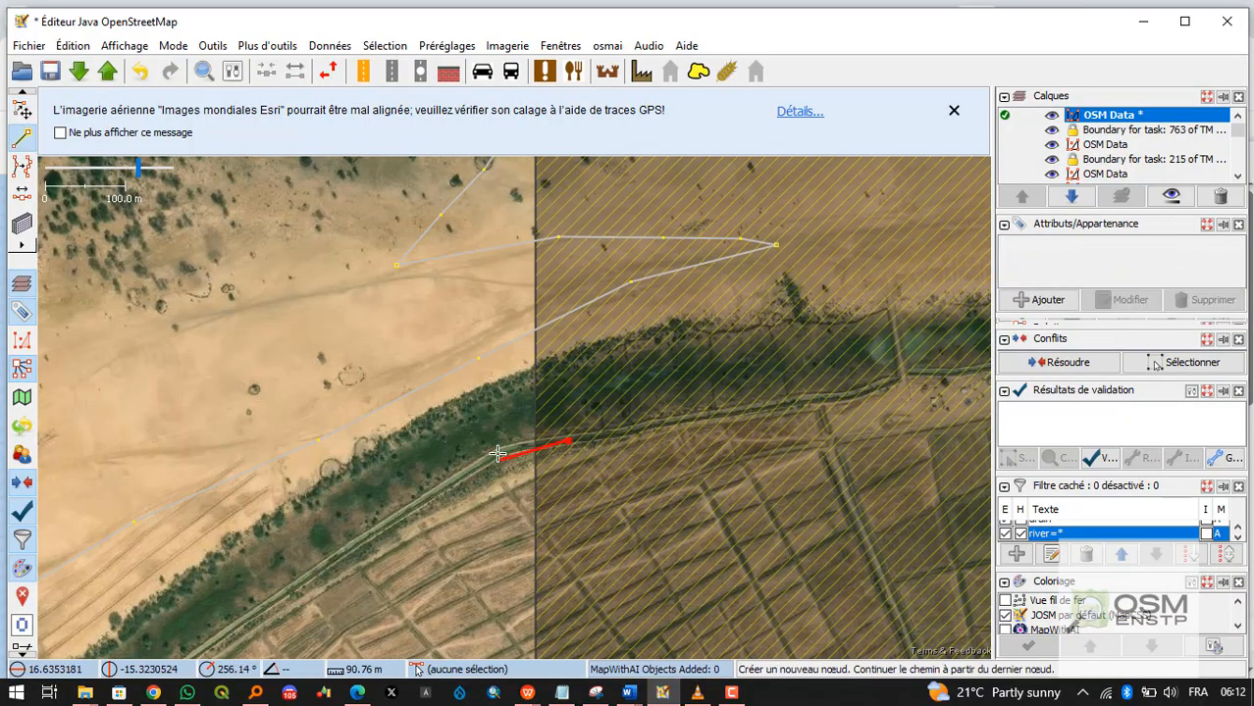
left_click(349, 551)
left_click_drag(363, 551, 574, 368)
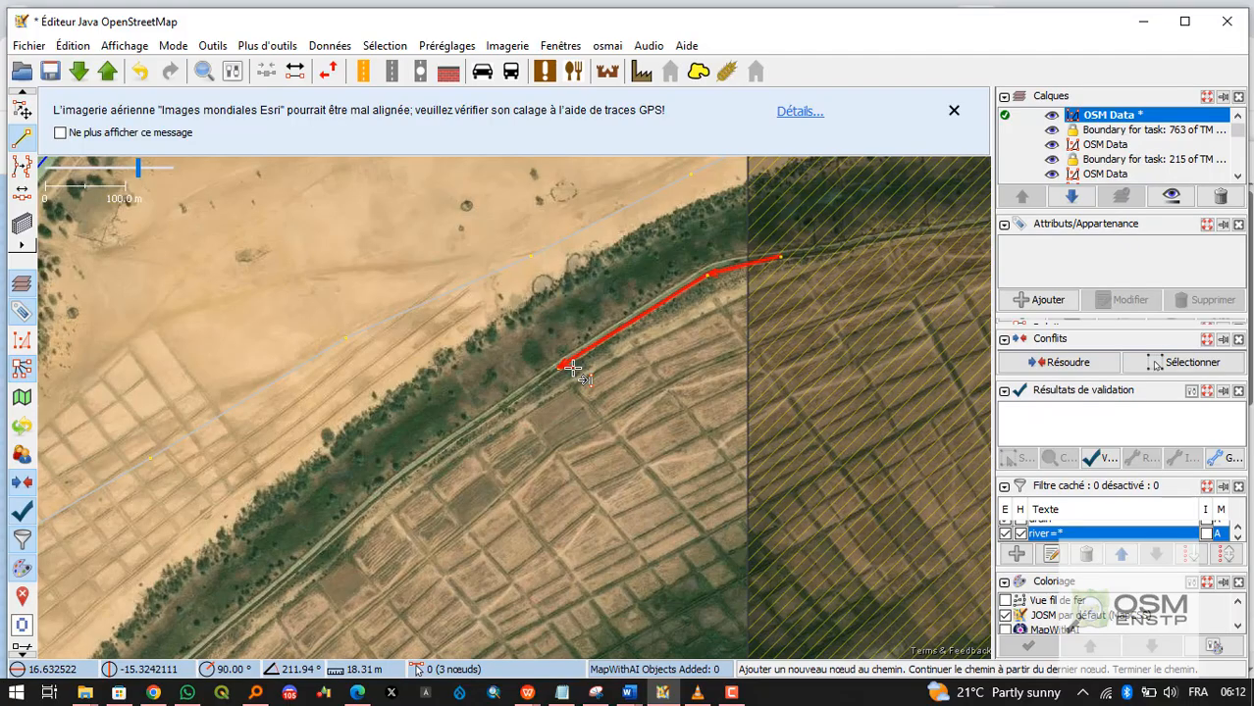
left_click_drag(451, 457, 594, 309)
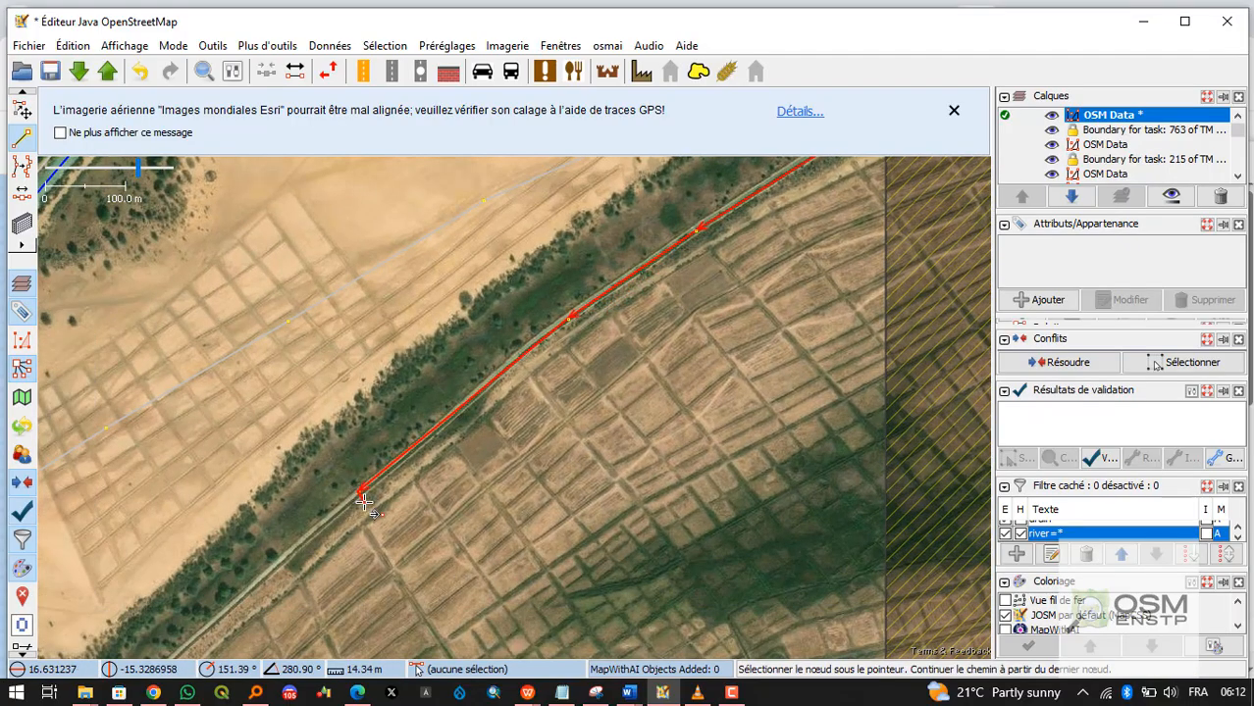
left_click_drag(365, 479, 541, 250)
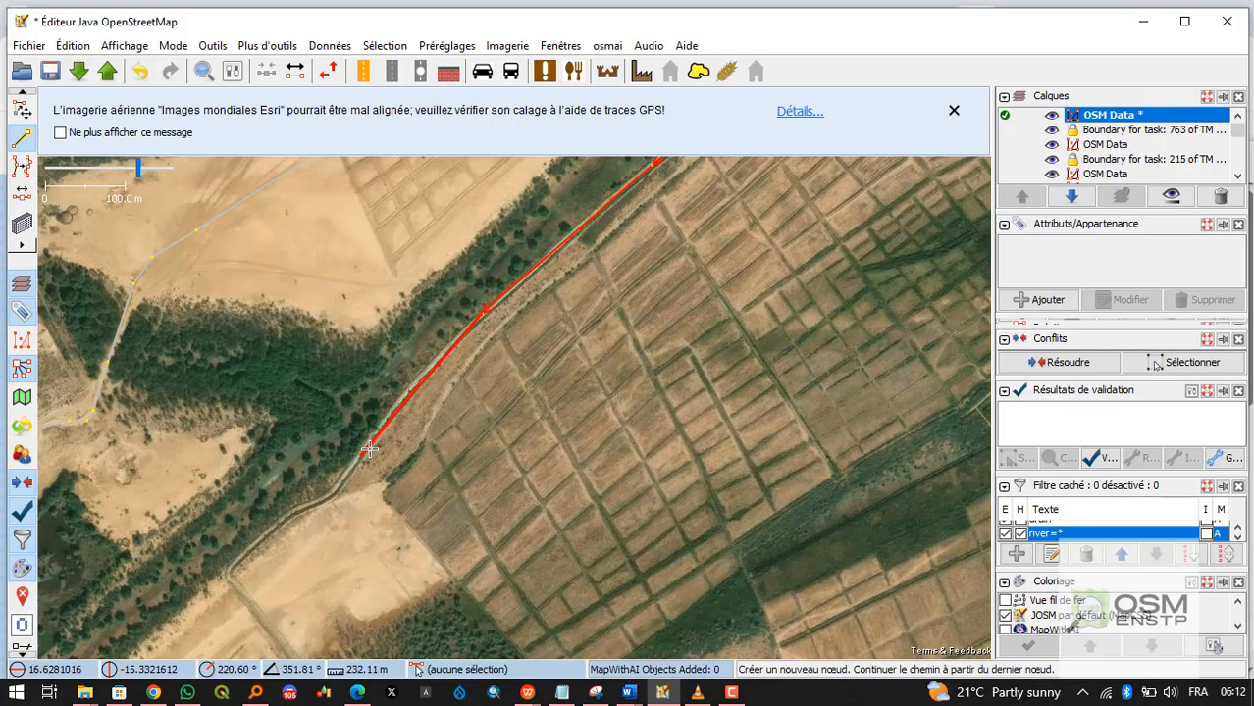
Continue the way around the sandy plot's corner and southeast along the straight channel toward the water area.
left_click(400, 404)
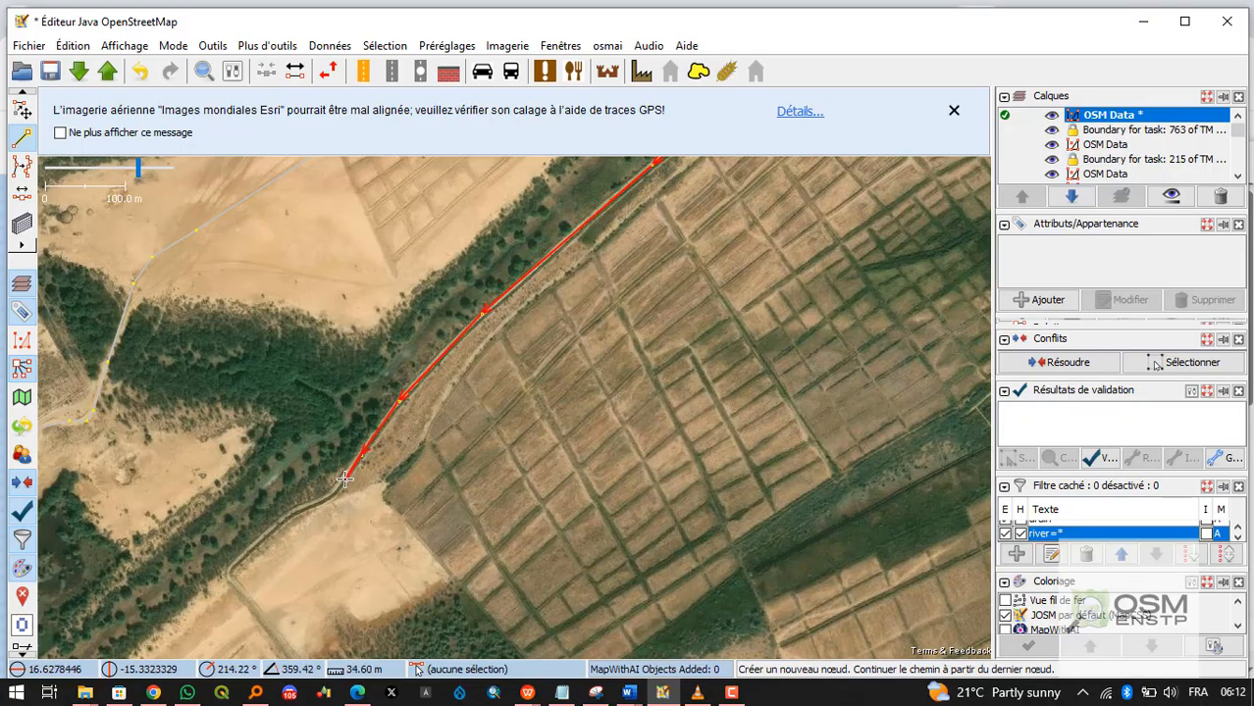
left_click(292, 514)
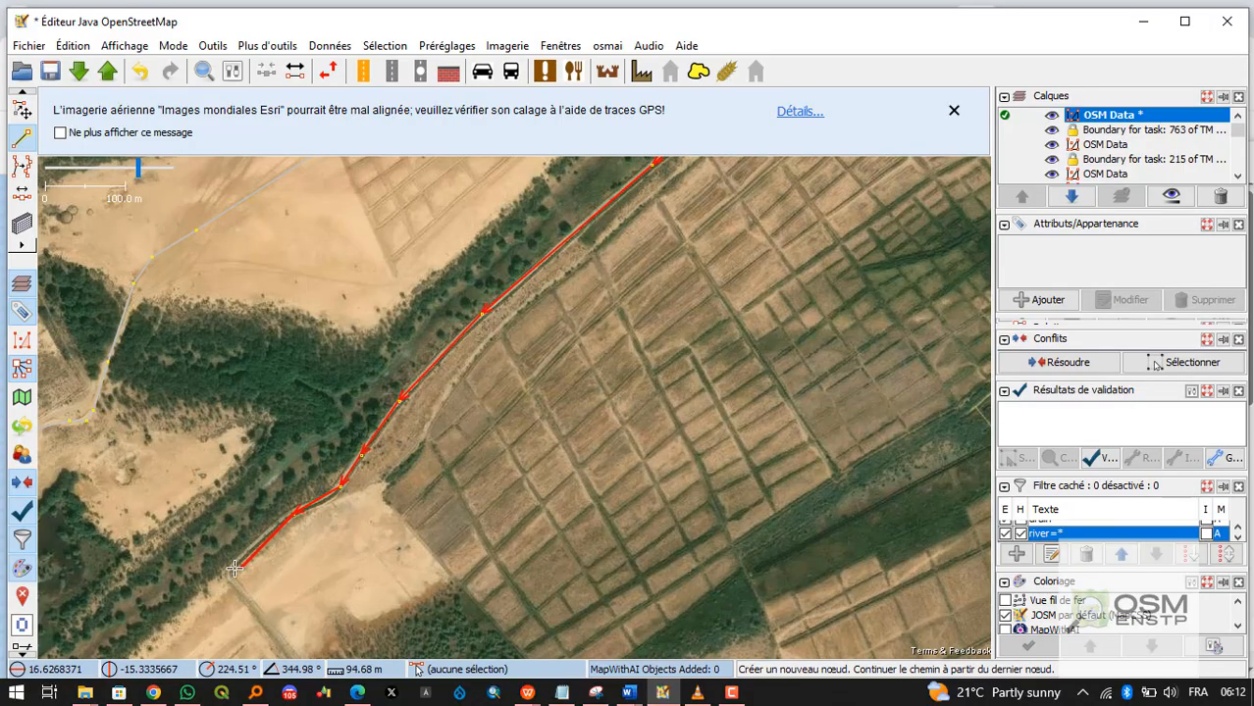
left_click(228, 569)
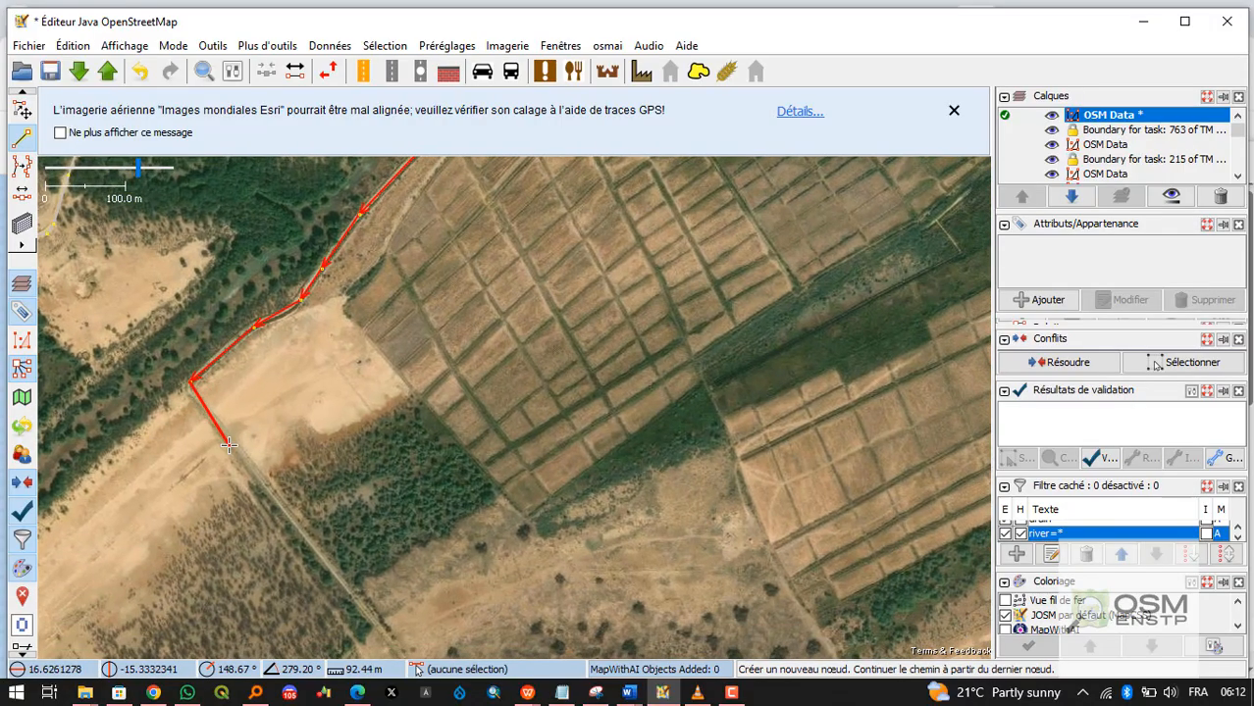
left_click(341, 580)
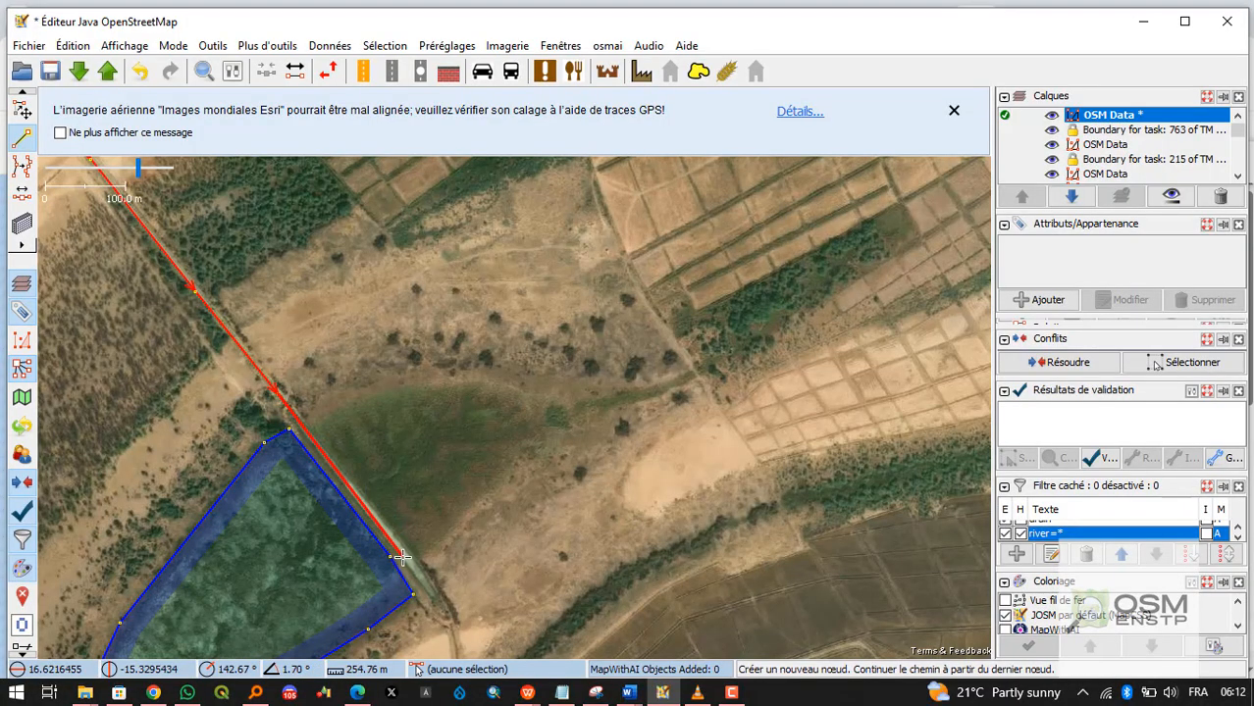
Continue the channel way past the water area's corner and south across the sand, ending it on the existing canal's northern end node.
scroll(381, 478, "up", 3)
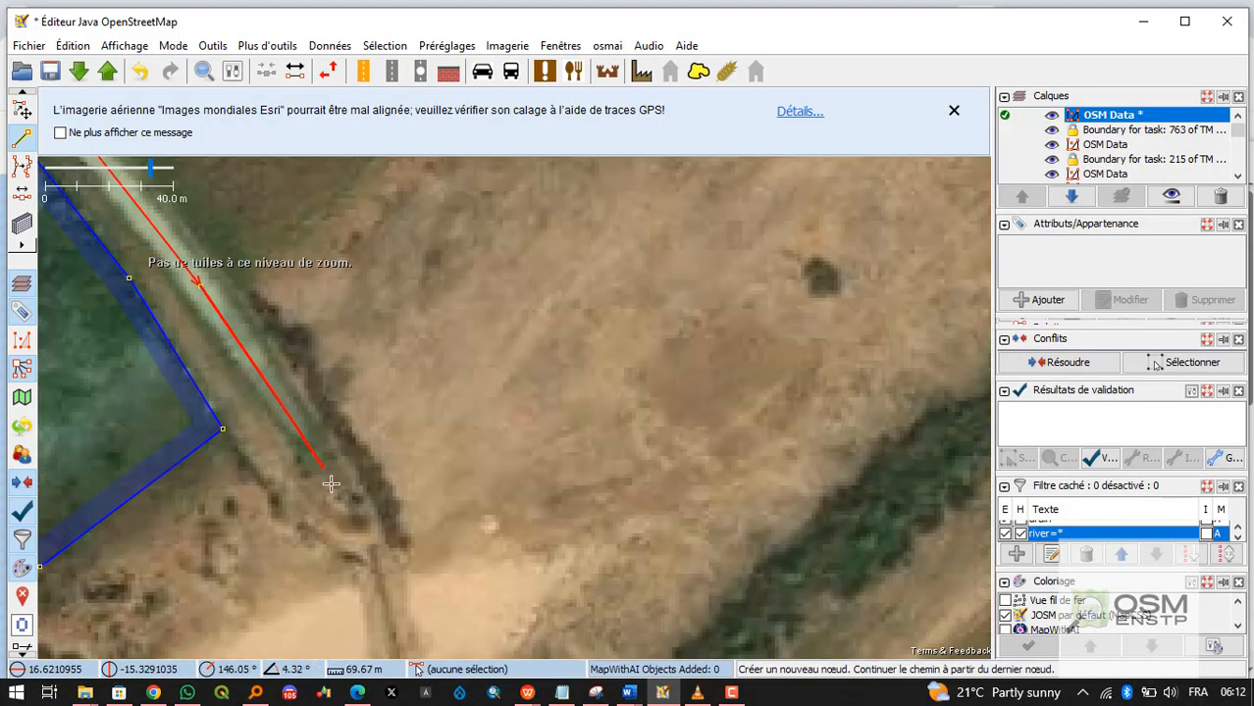
left_click(333, 487)
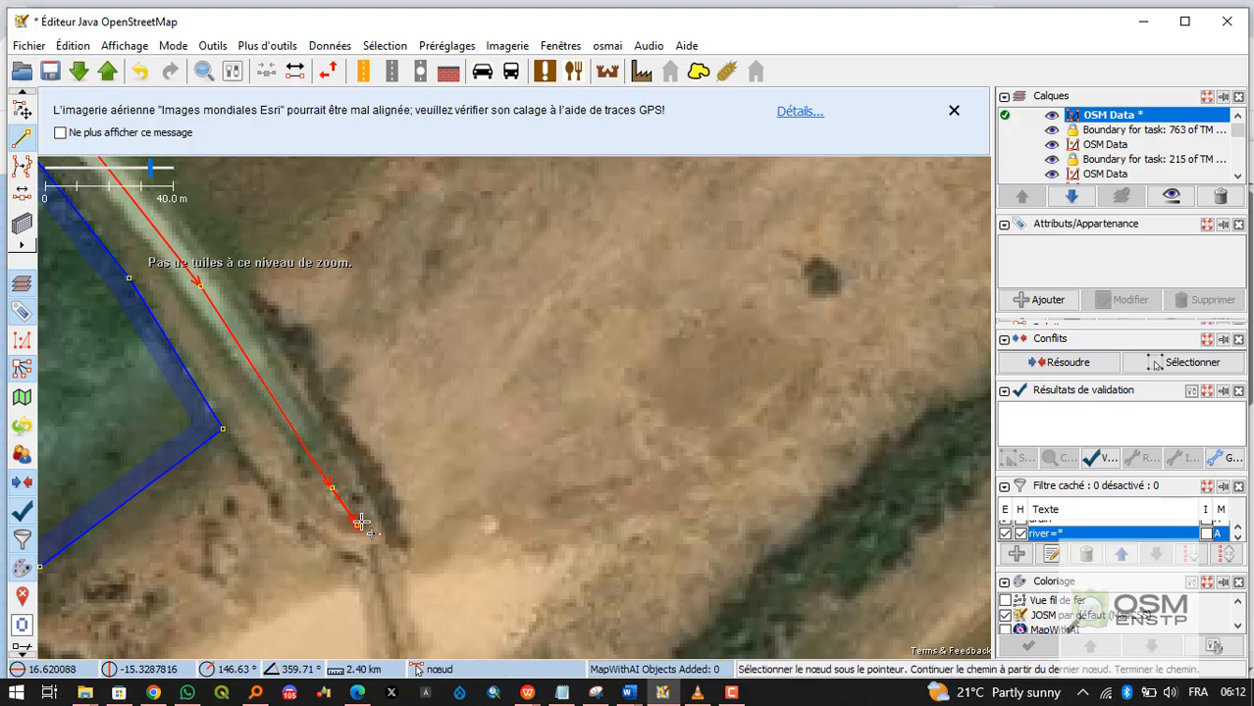
scroll(356, 526, "down", 1)
left_click_drag(356, 525, 398, 311)
scroll(410, 319, "up", 1)
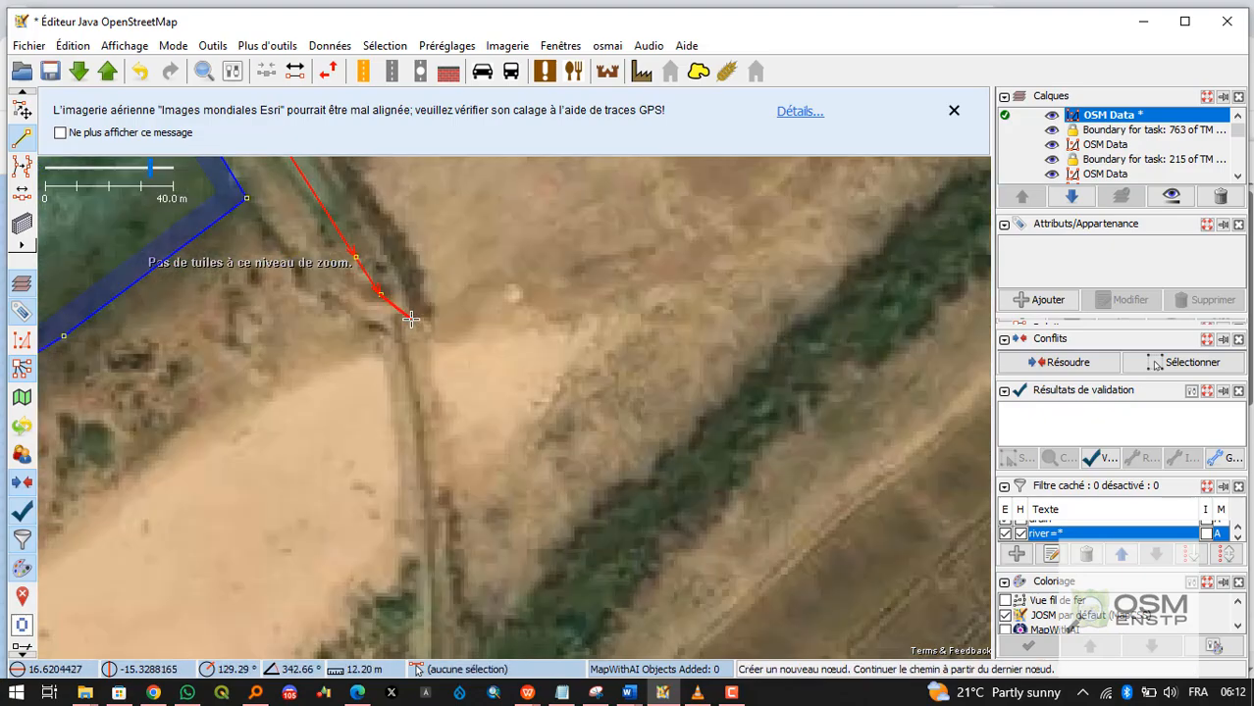
scroll(399, 350, "down", 1)
left_click_drag(397, 344, 383, 218)
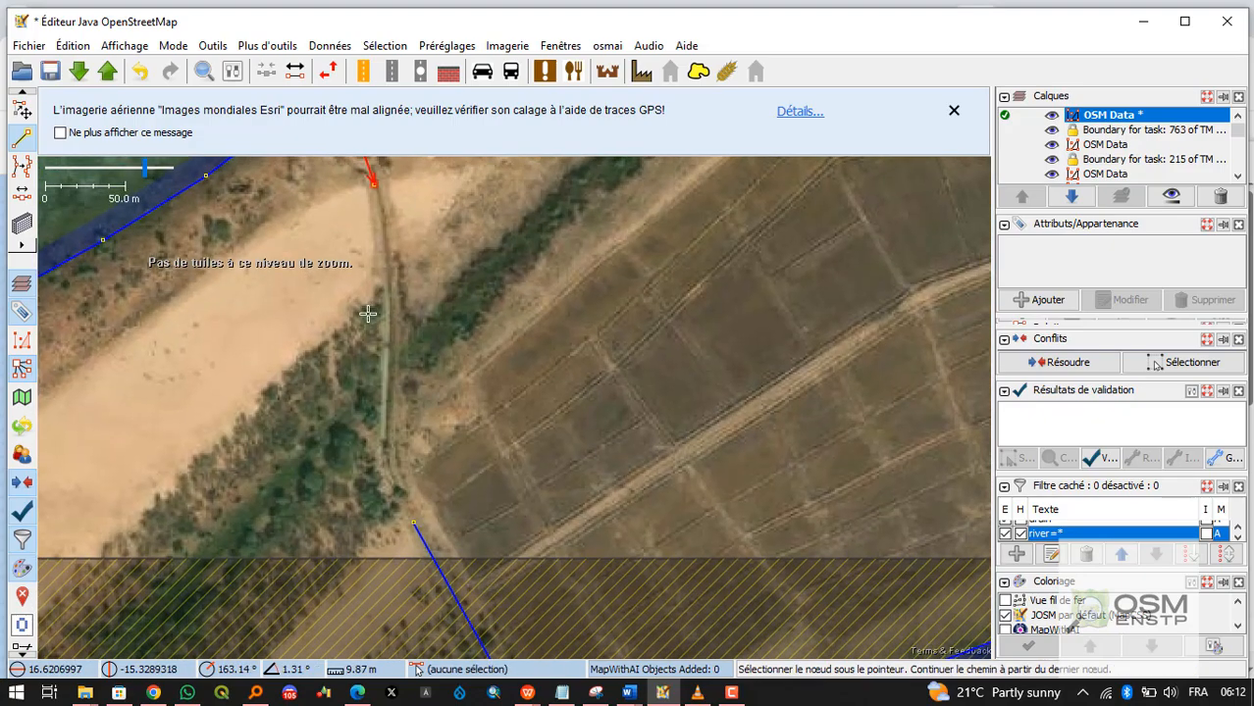
left_click(391, 345)
left_click(382, 454)
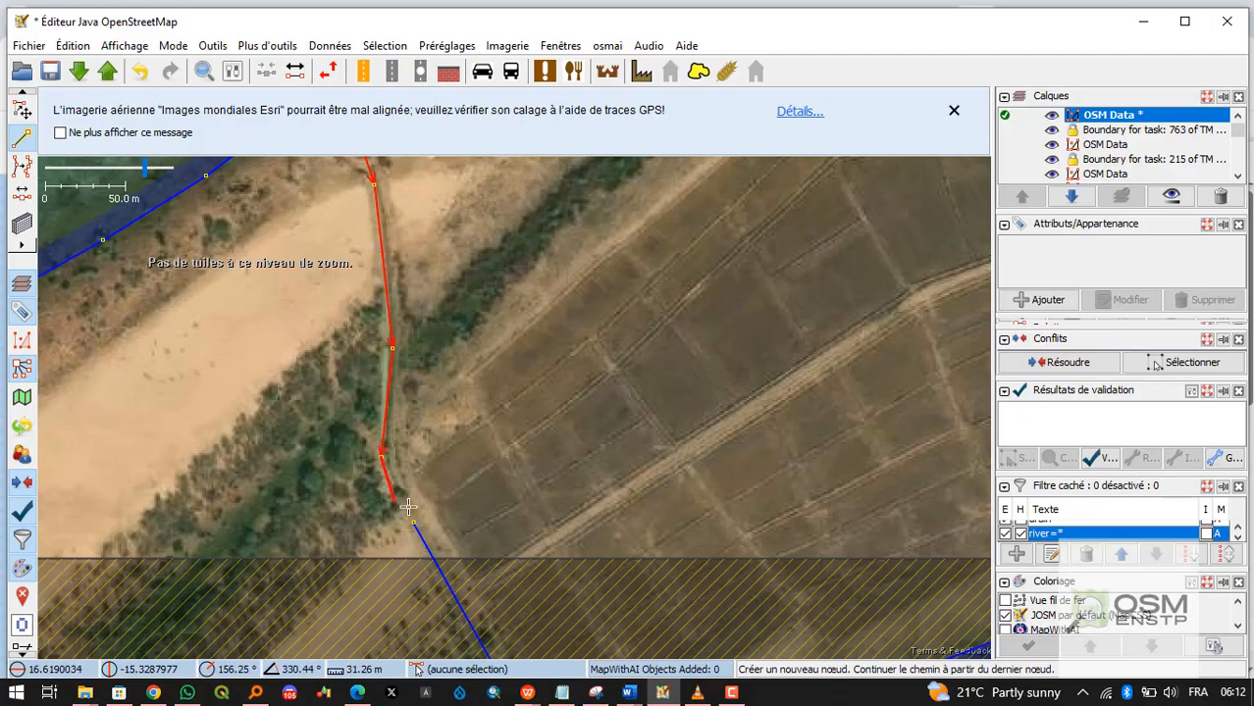
double_click(411, 520)
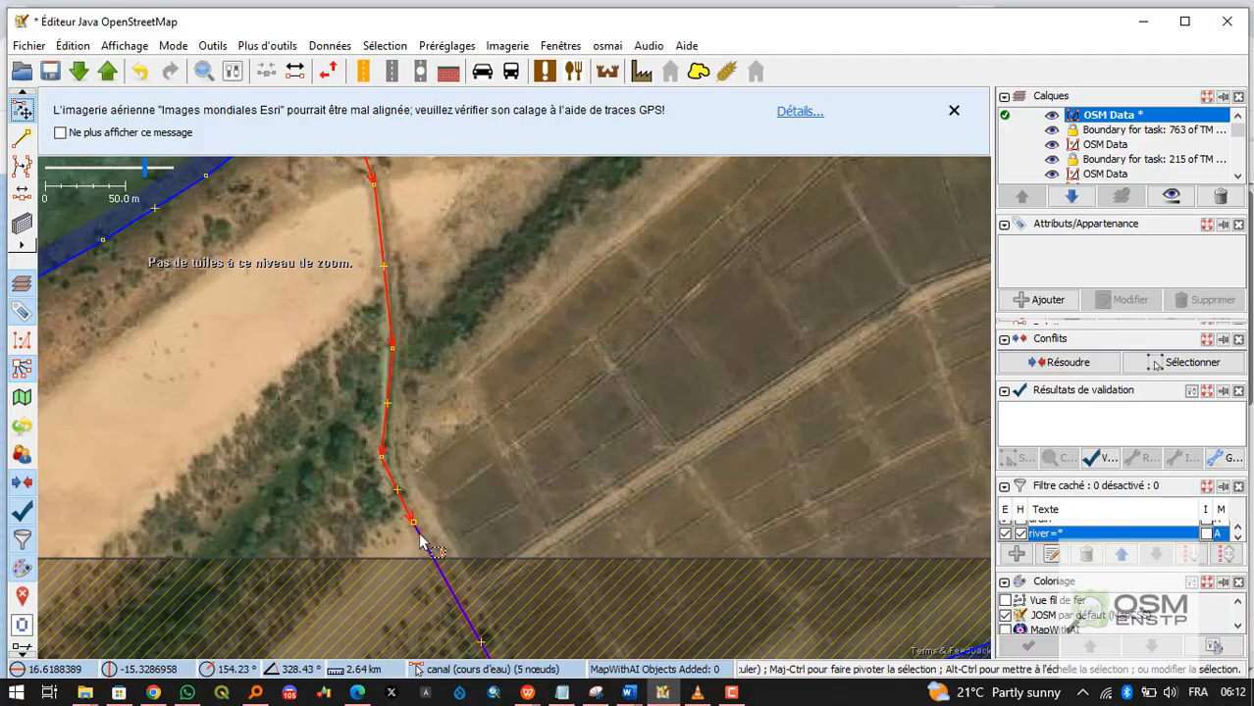
Check the existing southern canal's tag and apply the Canal preset to the newly drawn way, leaving its optional attributes blank.
left_click(420, 535)
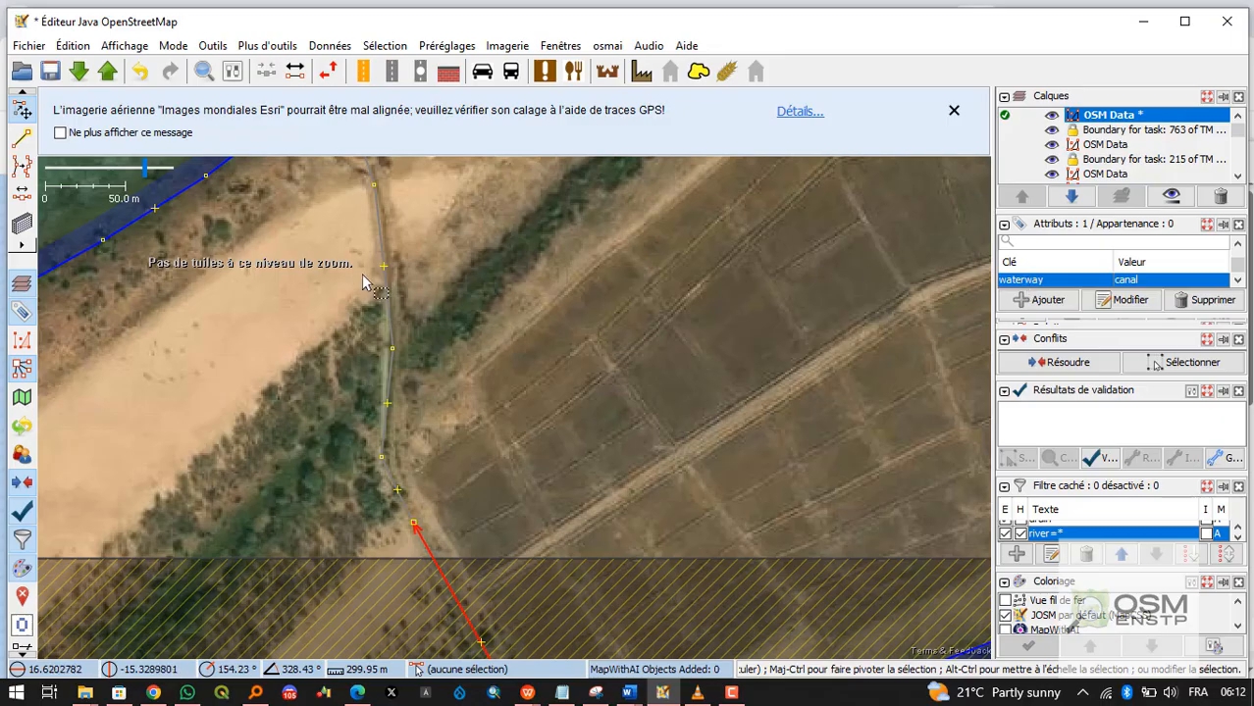
left_click(387, 373)
scroll(502, 487, "down", 2)
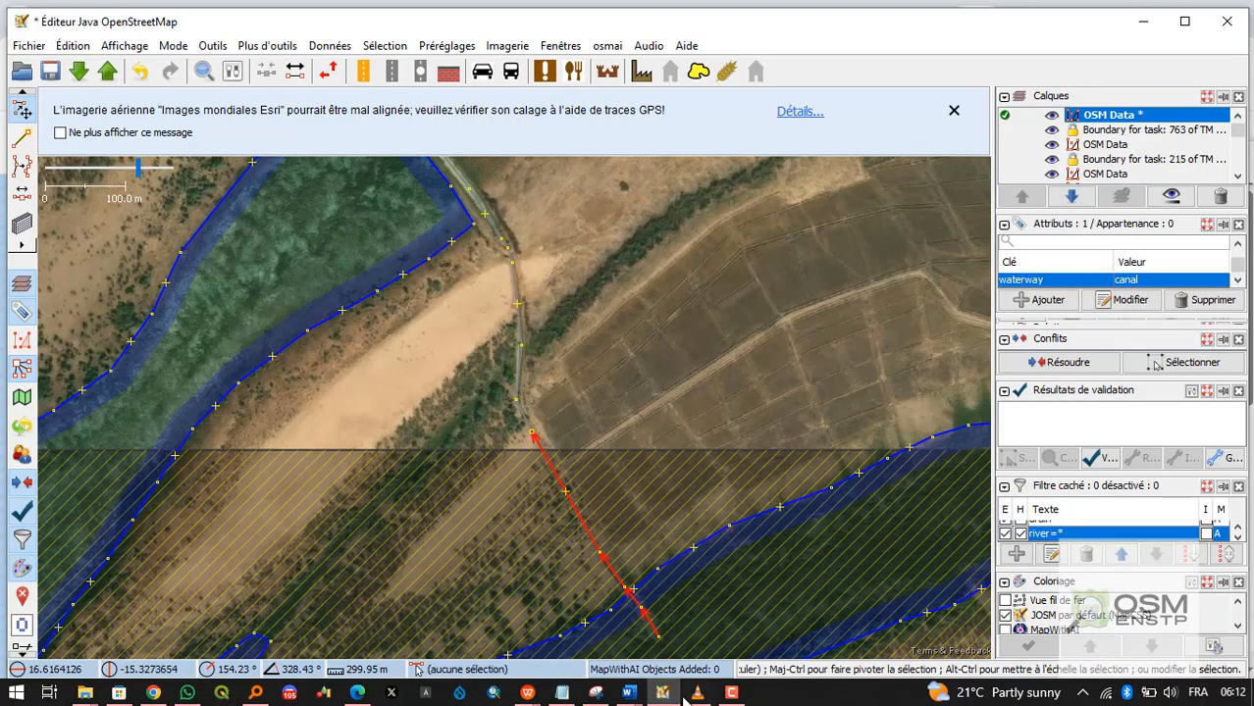
left_click(517, 361)
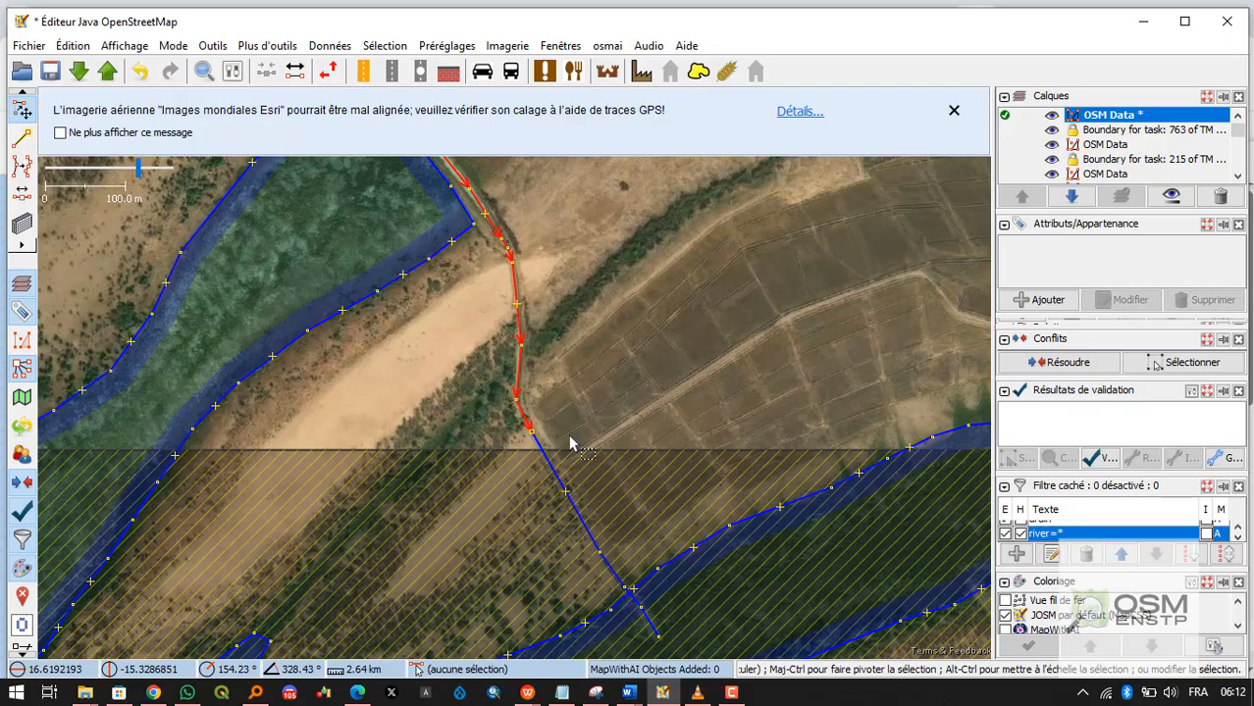
key("ctrl+Up")
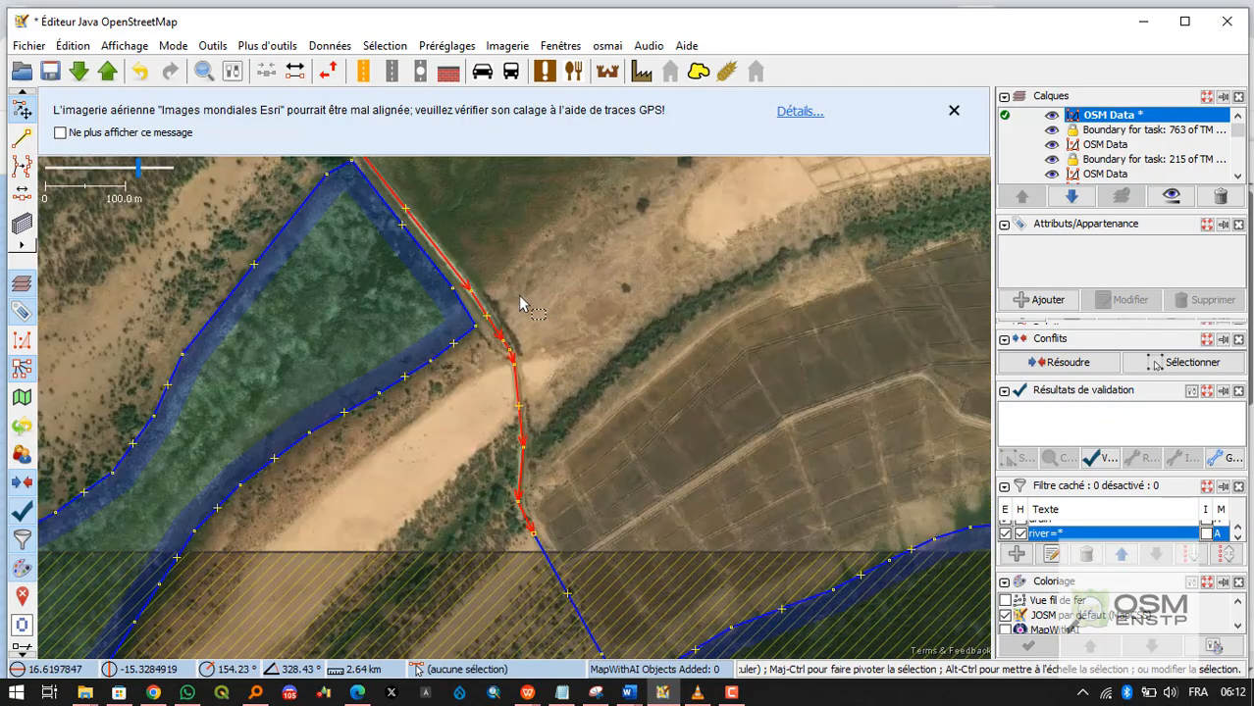
left_click_drag(518, 295, 585, 479)
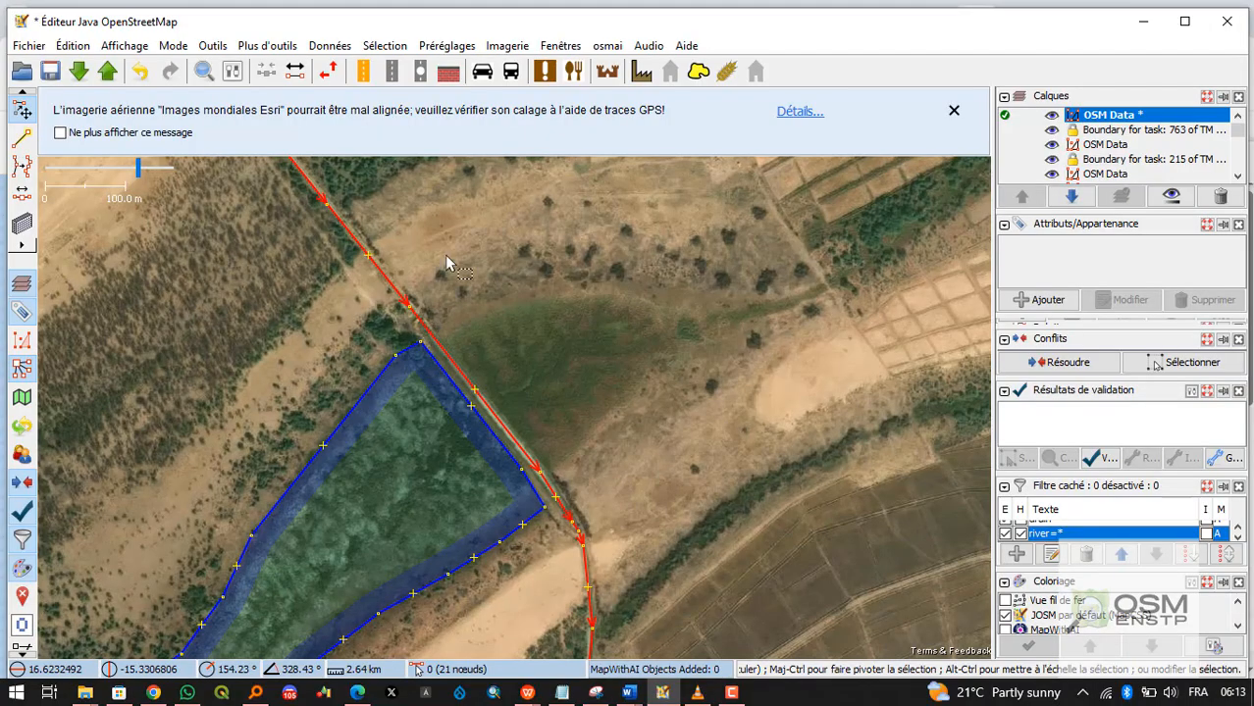
left_click(446, 45)
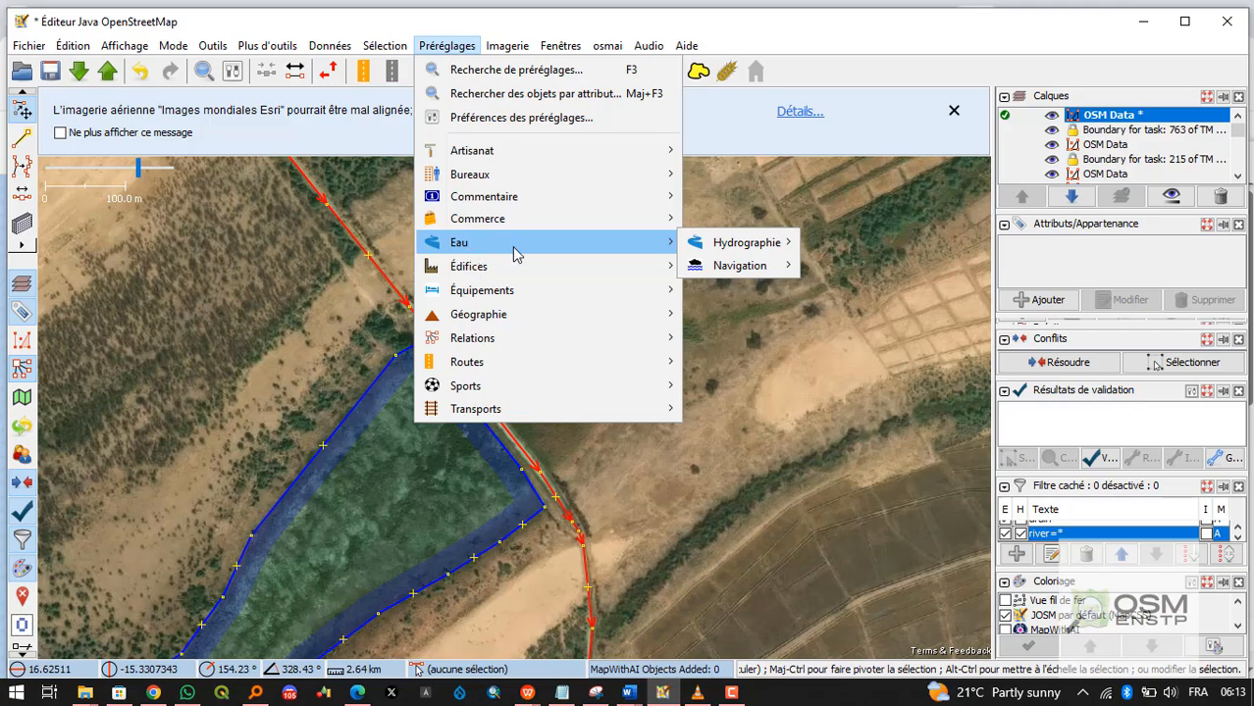
mouse_move(712, 254)
mouse_move(731, 275)
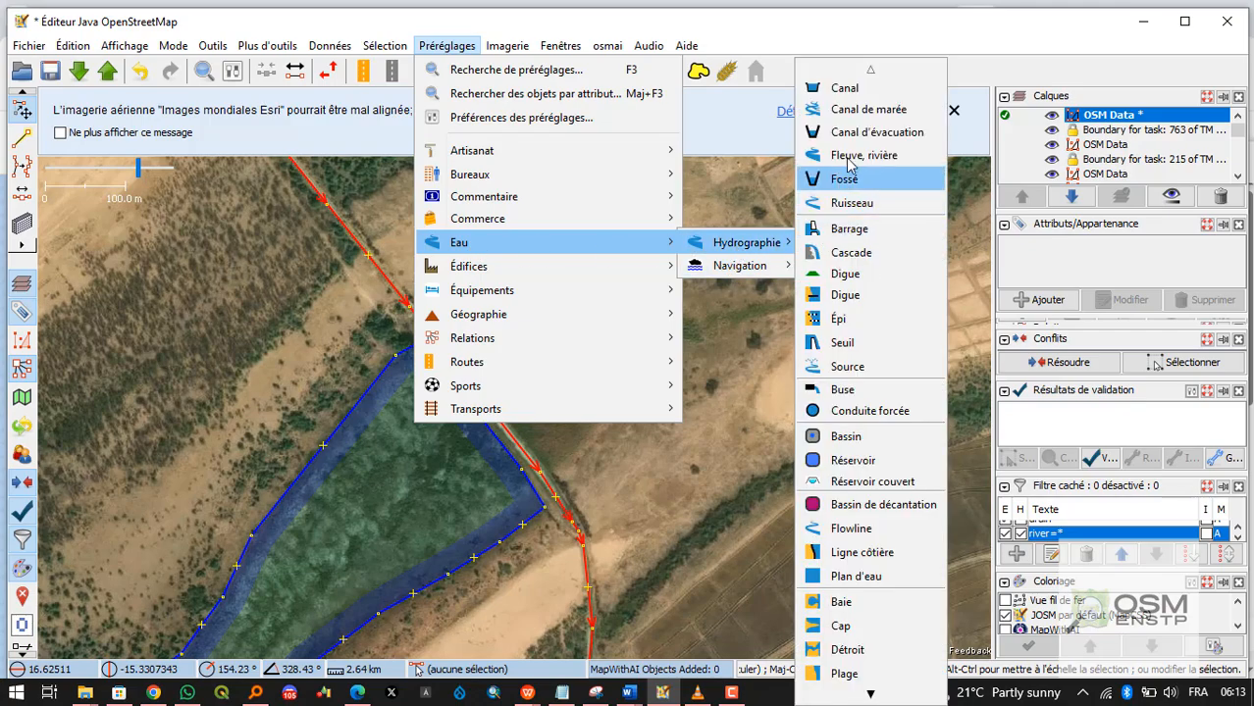
left_click(844, 89)
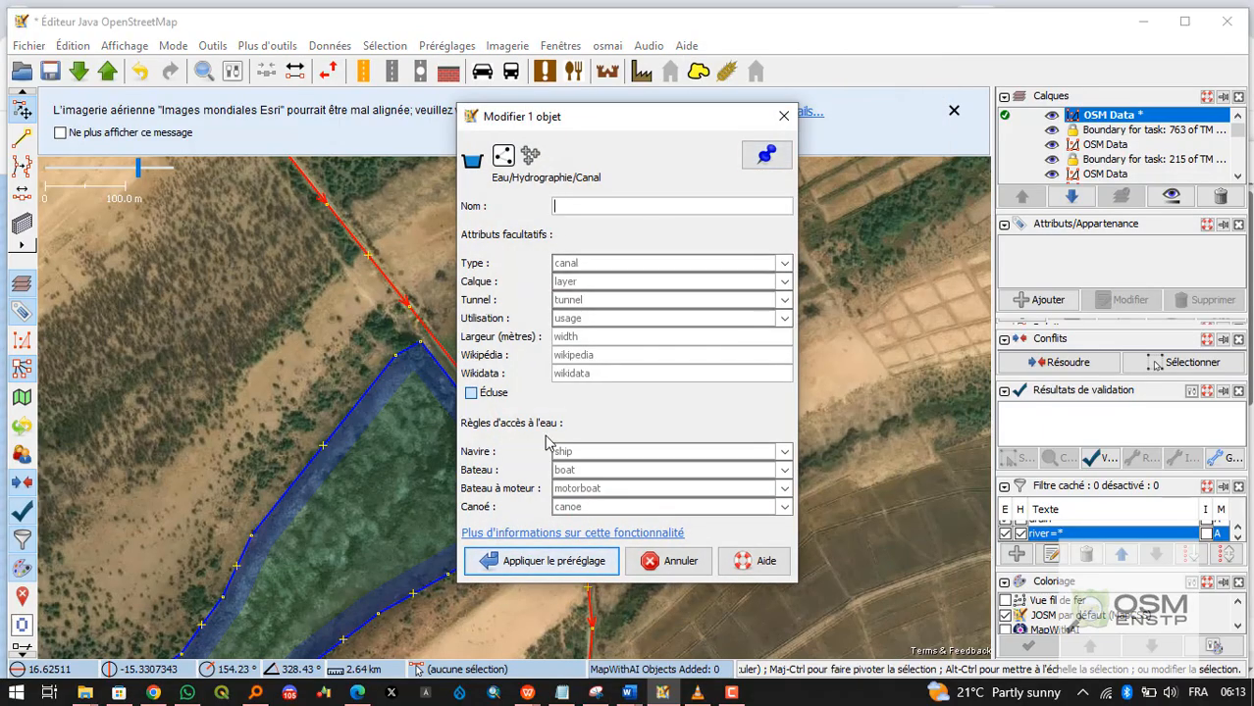
left_click(539, 561)
left_click(506, 357)
Combine the new canal with the existing canal it meets near the task's southern boundary into one way.
key("ctrl+Down")
key("ctrl+Down")
key("ctrl+Right")
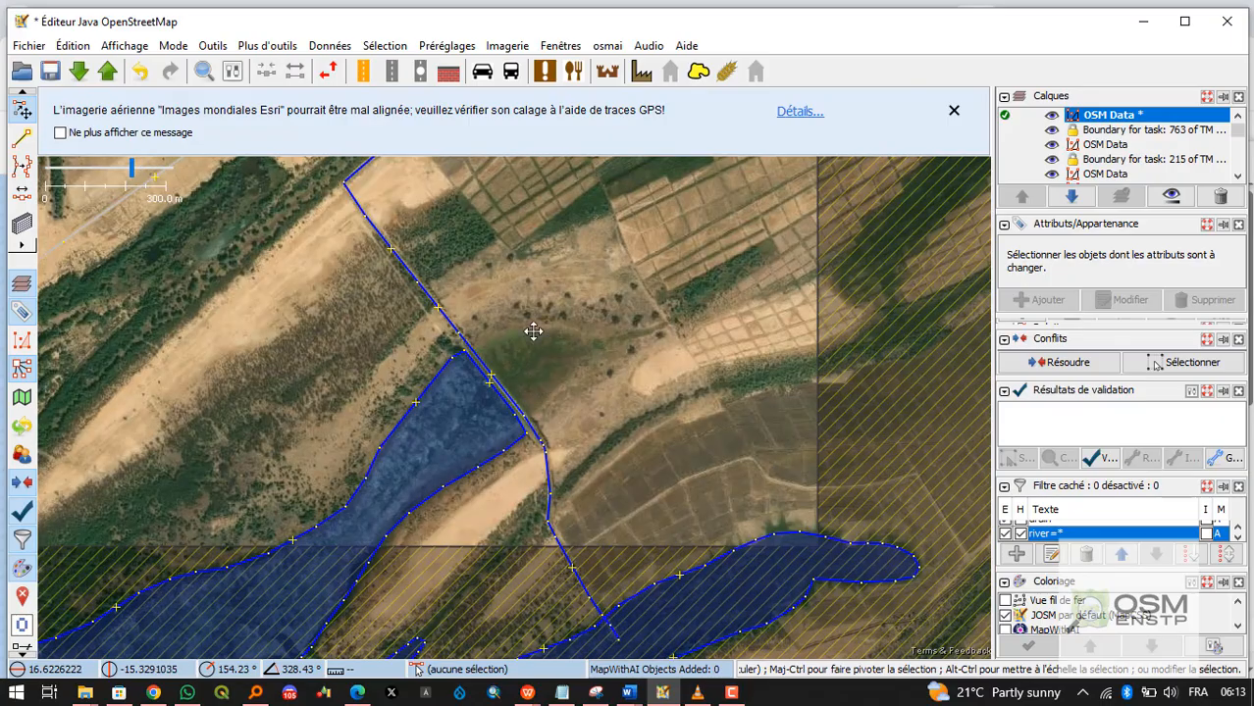
scroll(486, 343, "up", 3)
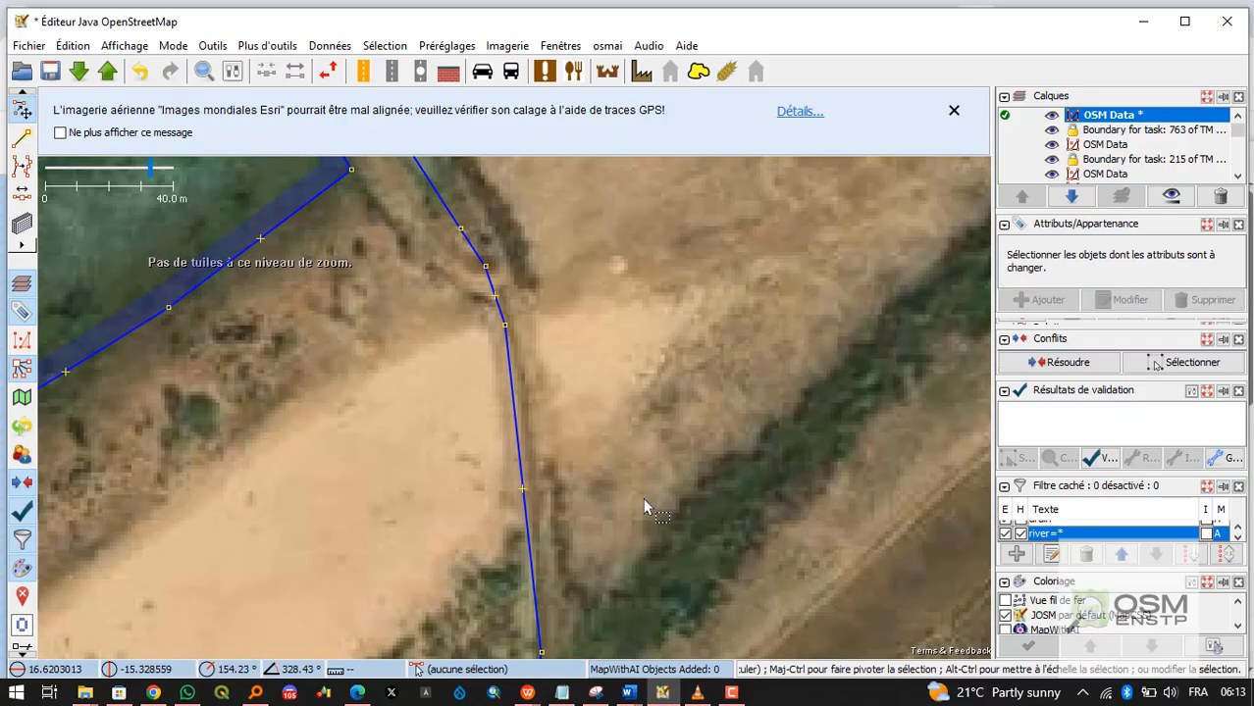
left_click(478, 258)
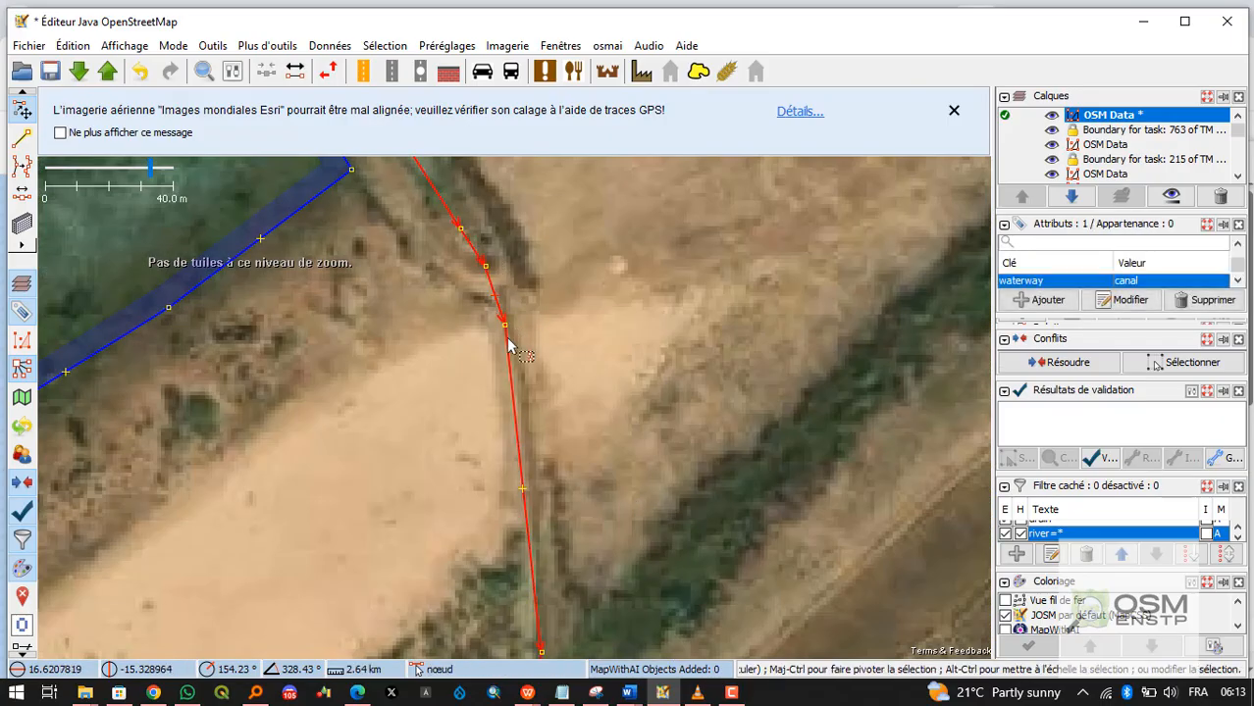
scroll(510, 363, "down", 3)
key("ctrl+Down")
key("ctrl+Down")
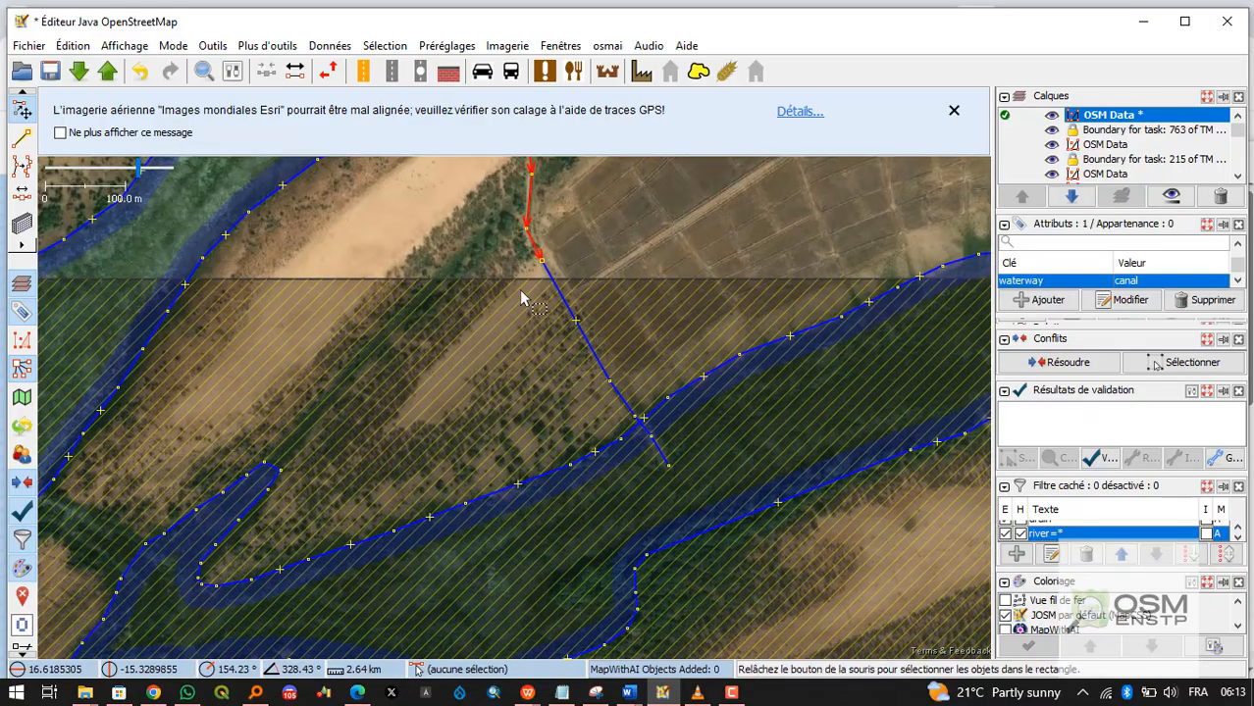
left_click(519, 289)
scroll(563, 282, "up", 2)
left_click(542, 282)
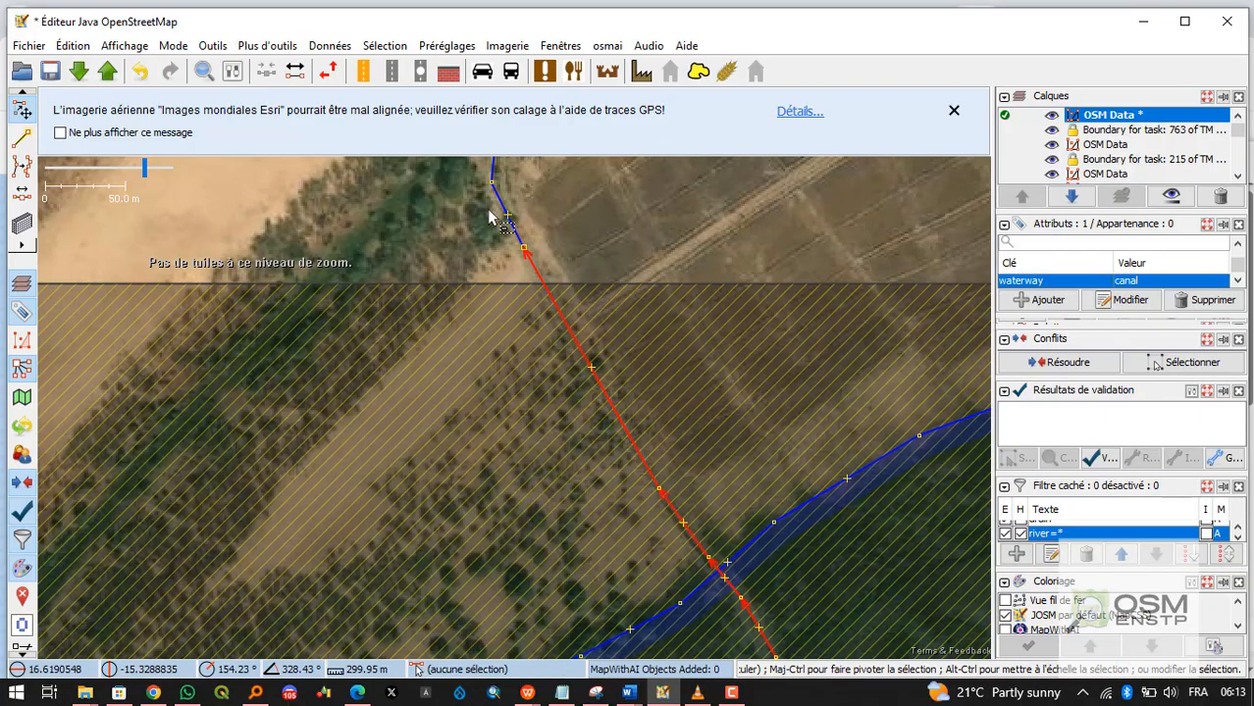
left_click(523, 248, "shift")
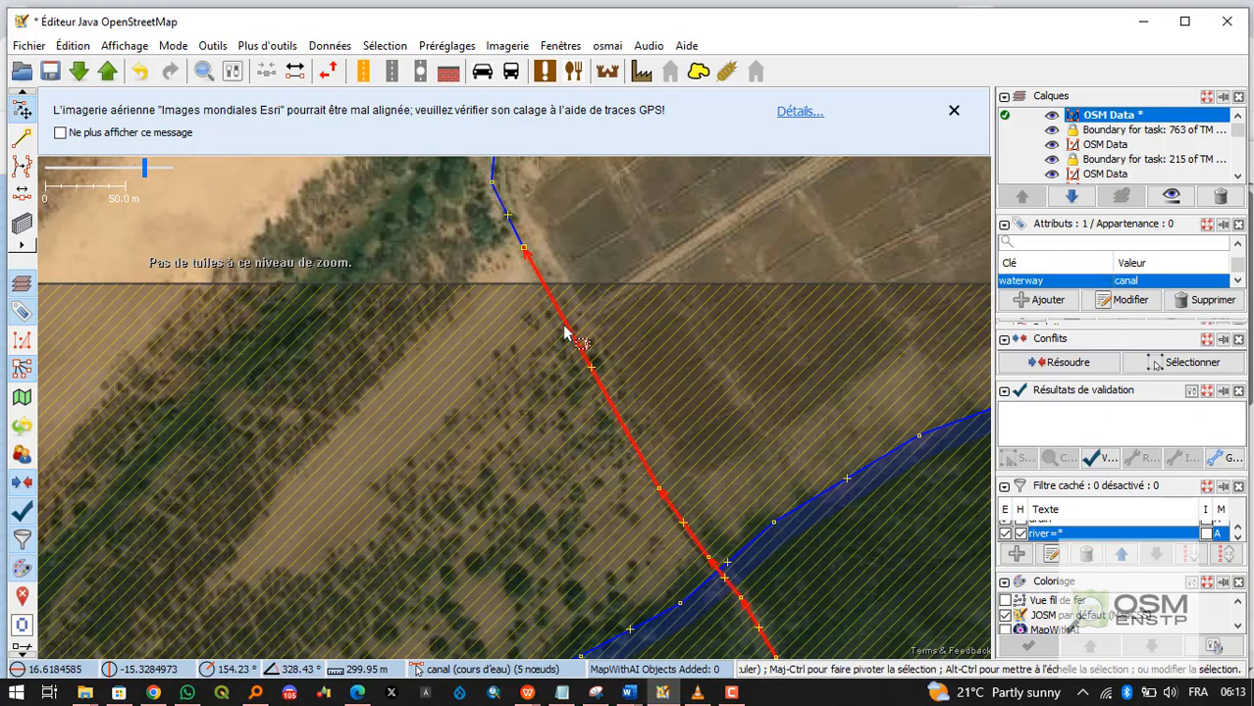
left_click(514, 235, "shift")
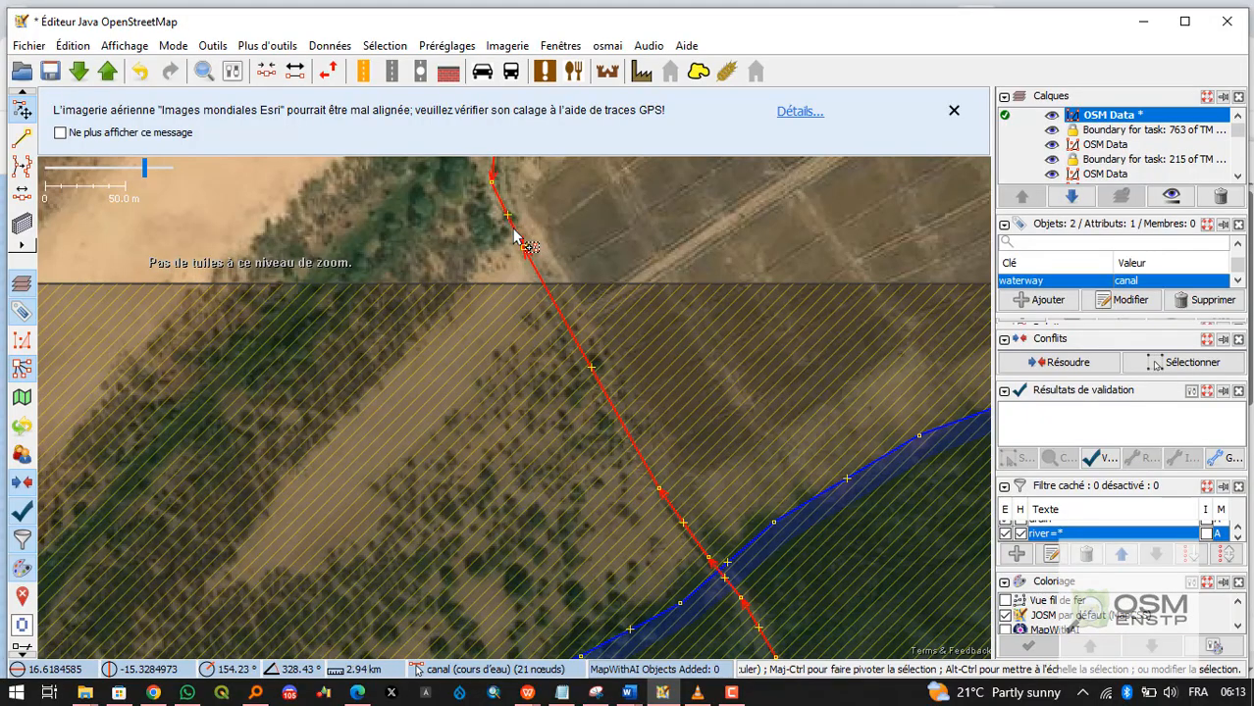
key("c")
left_click(575, 415)
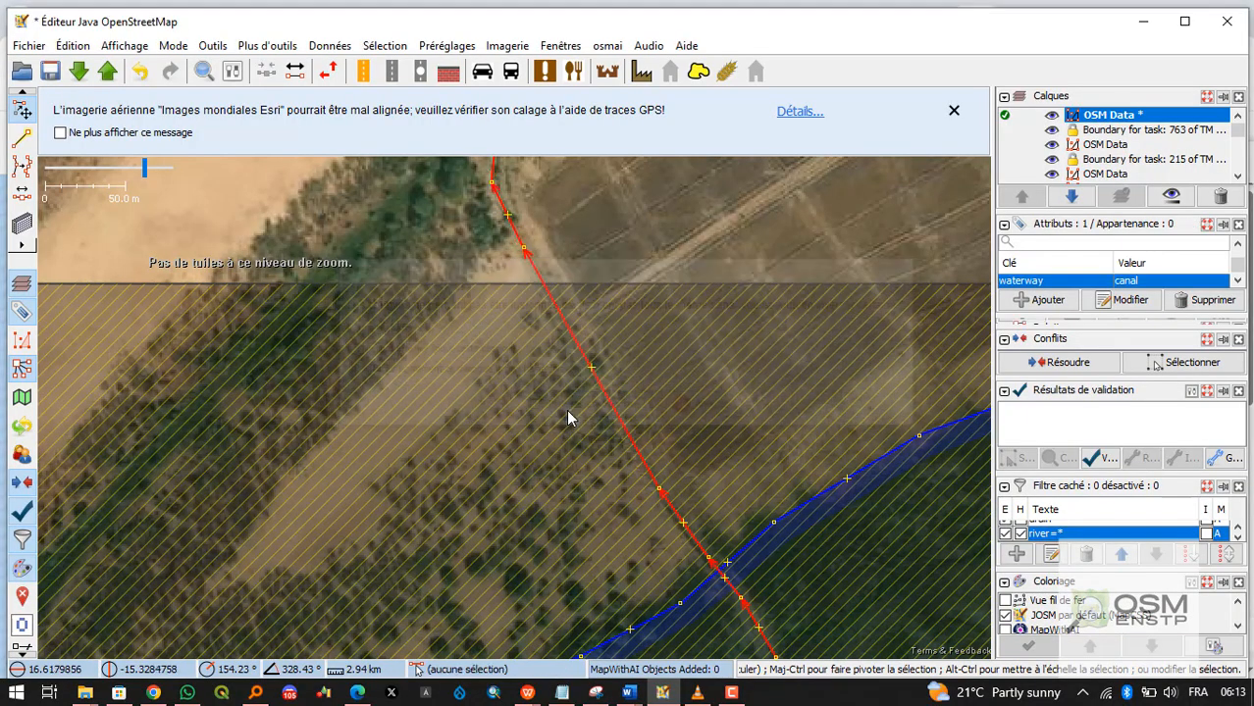
Review the combined canal's course and reverse its direction so it flows south toward the water area beyond the task boundary.
scroll(552, 395, "down", 2)
scroll(538, 353, "down", 3)
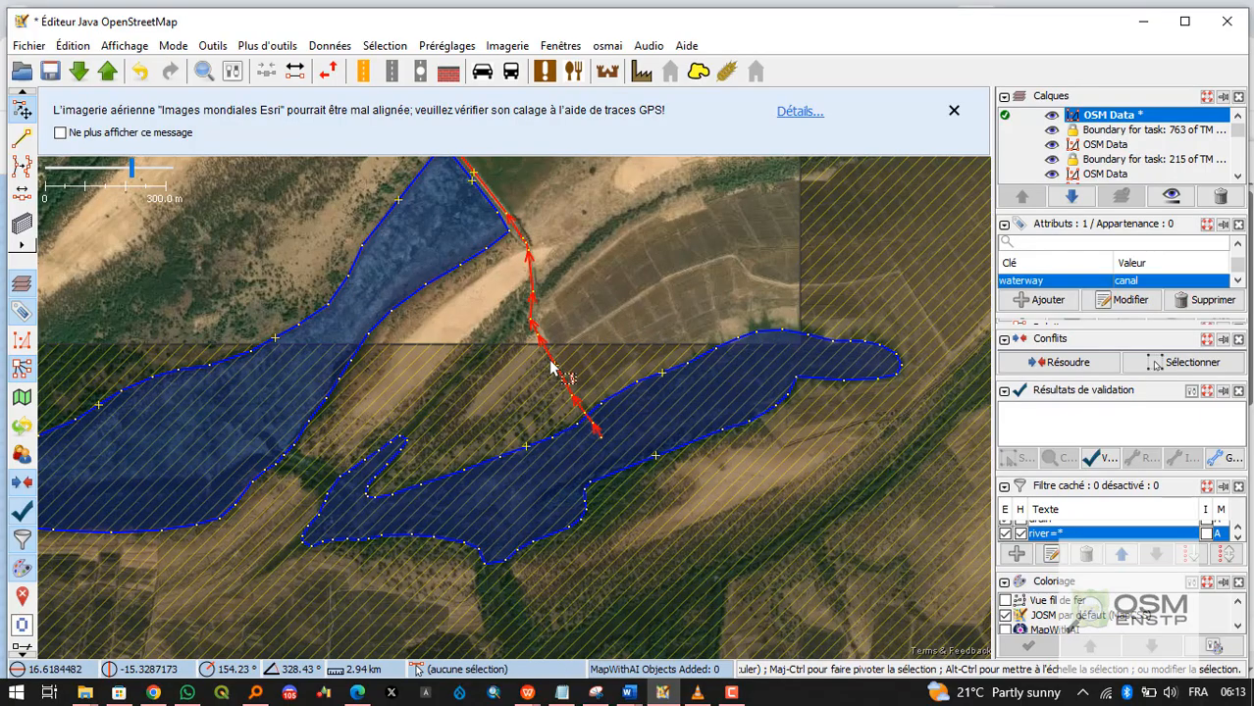
scroll(545, 364, "up", 3)
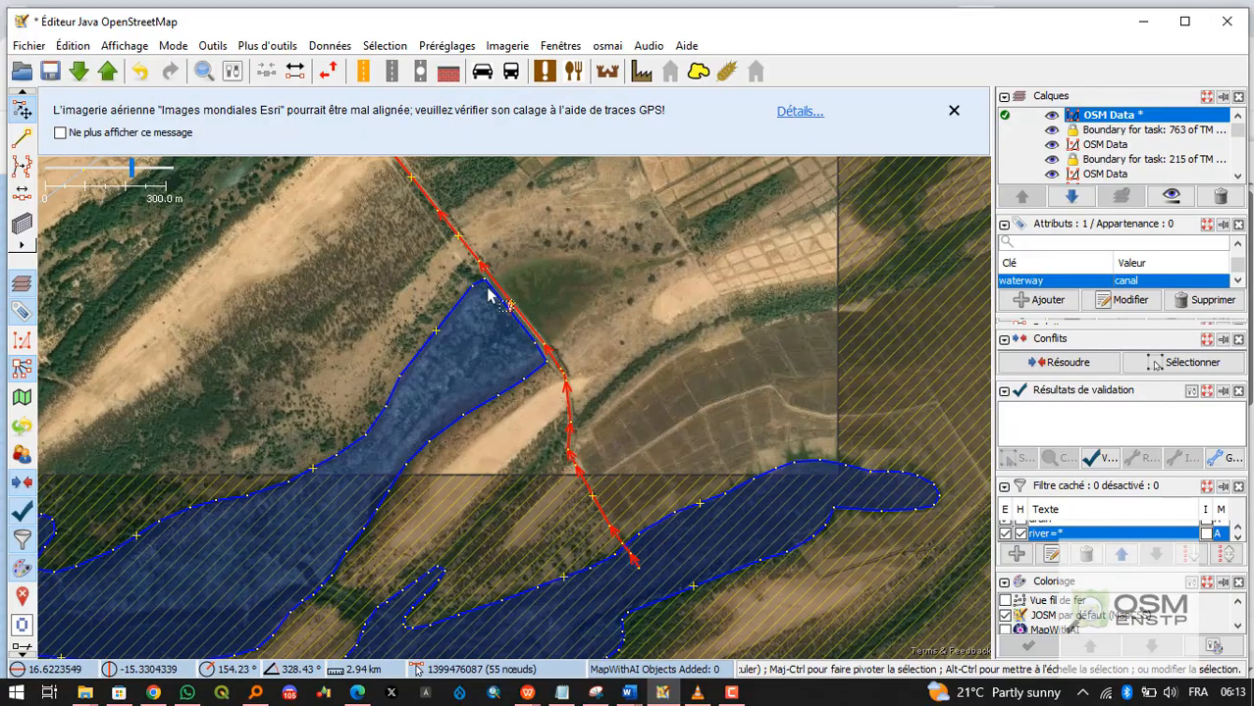
scroll(539, 367, "down", 2)
scroll(686, 324, "down", 2)
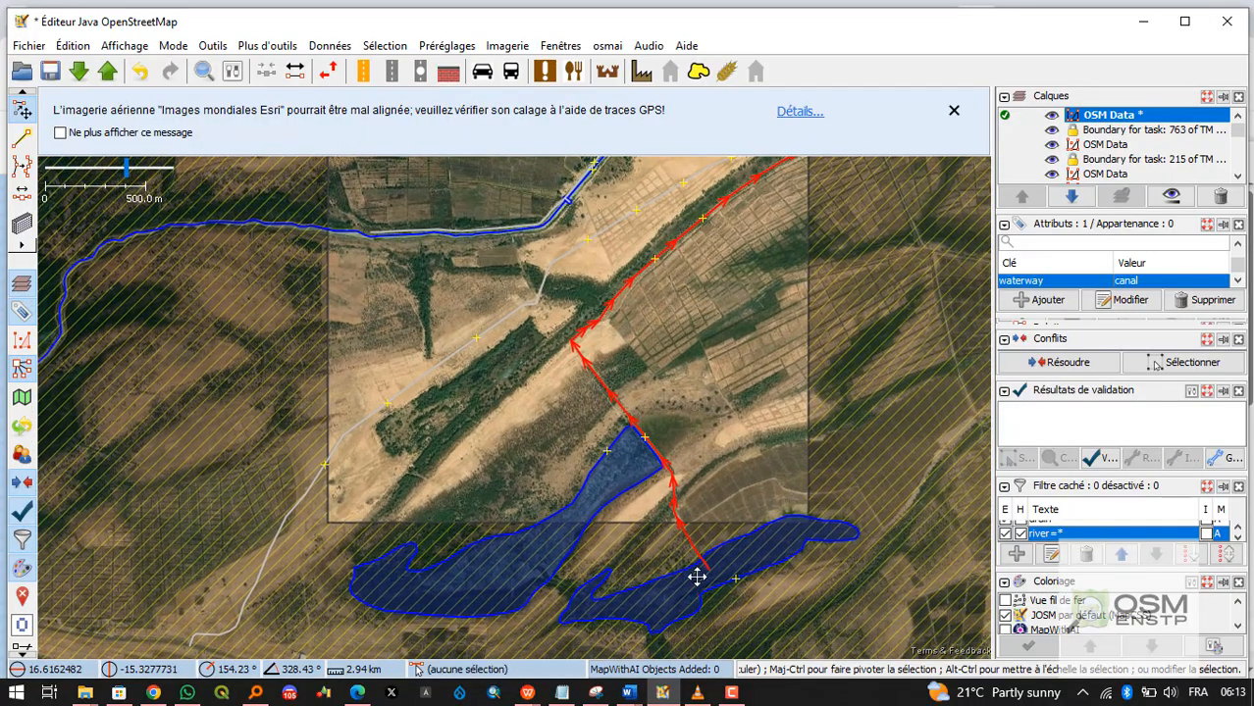
left_click_drag(697, 578, 721, 433)
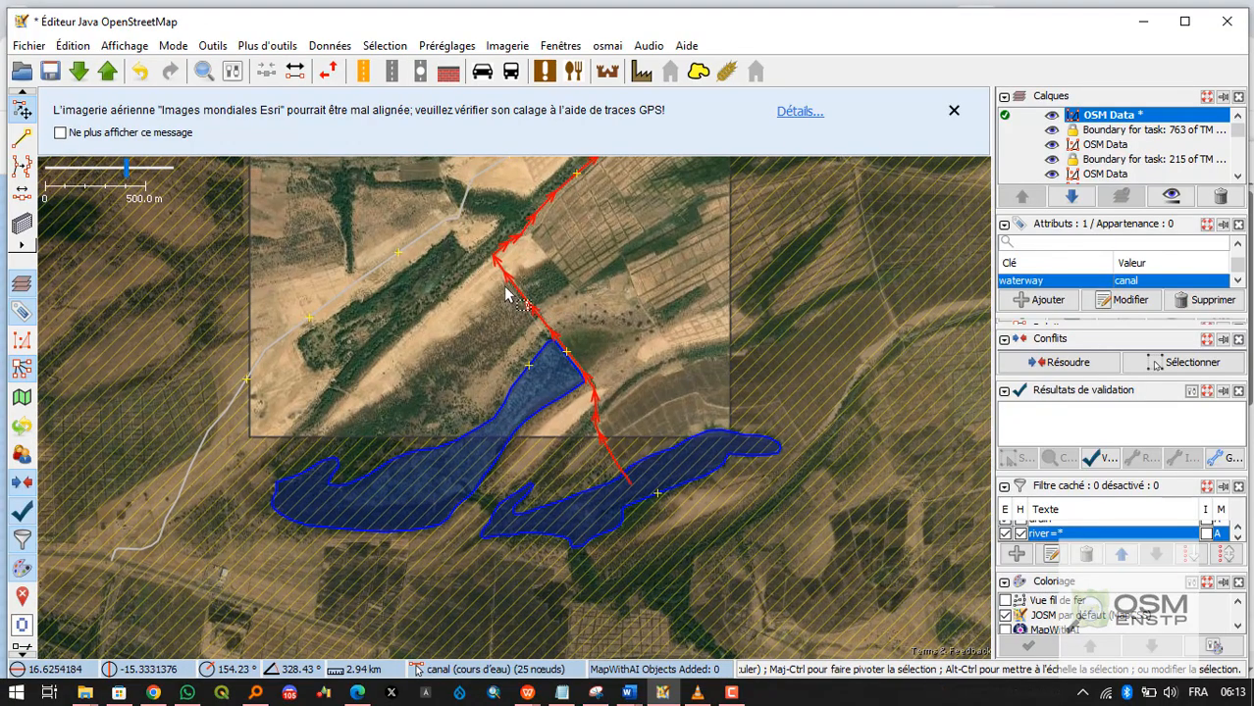
left_click(581, 304)
left_click(520, 290)
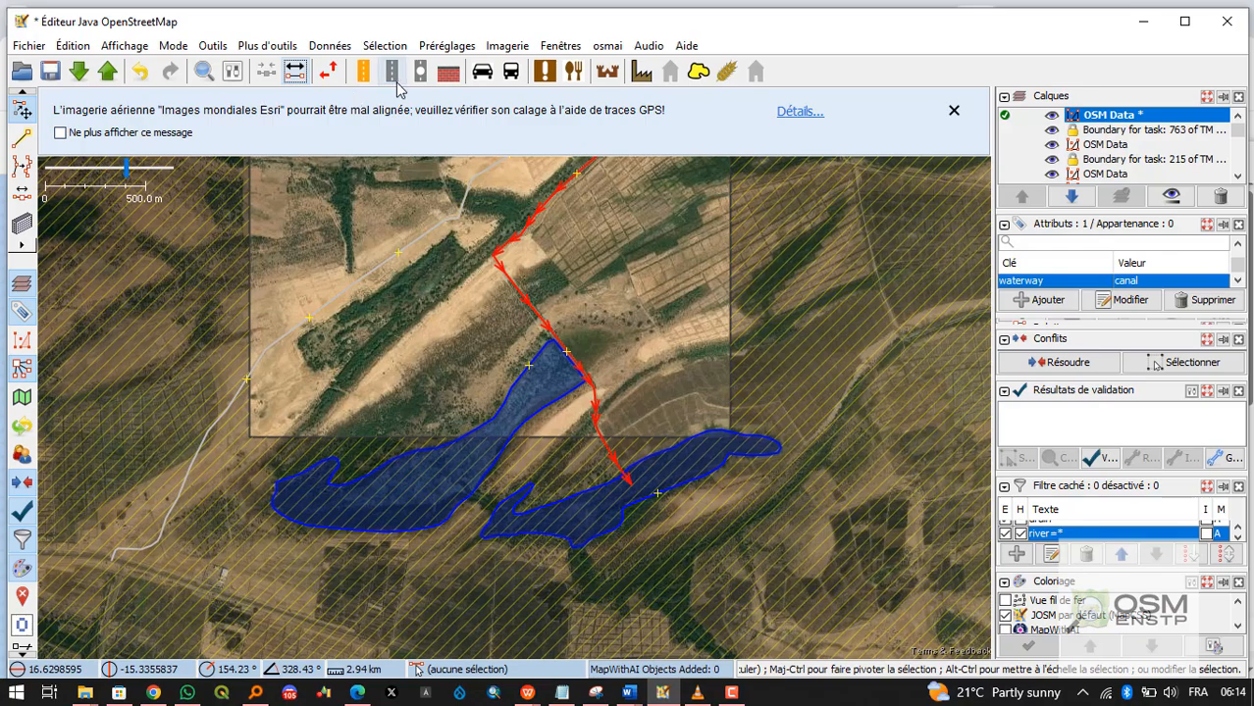
Show the OpenCycleMap layer and examine its contours and relief around the canal and the task's southwest corner.
scroll(1053, 146, "down", 3)
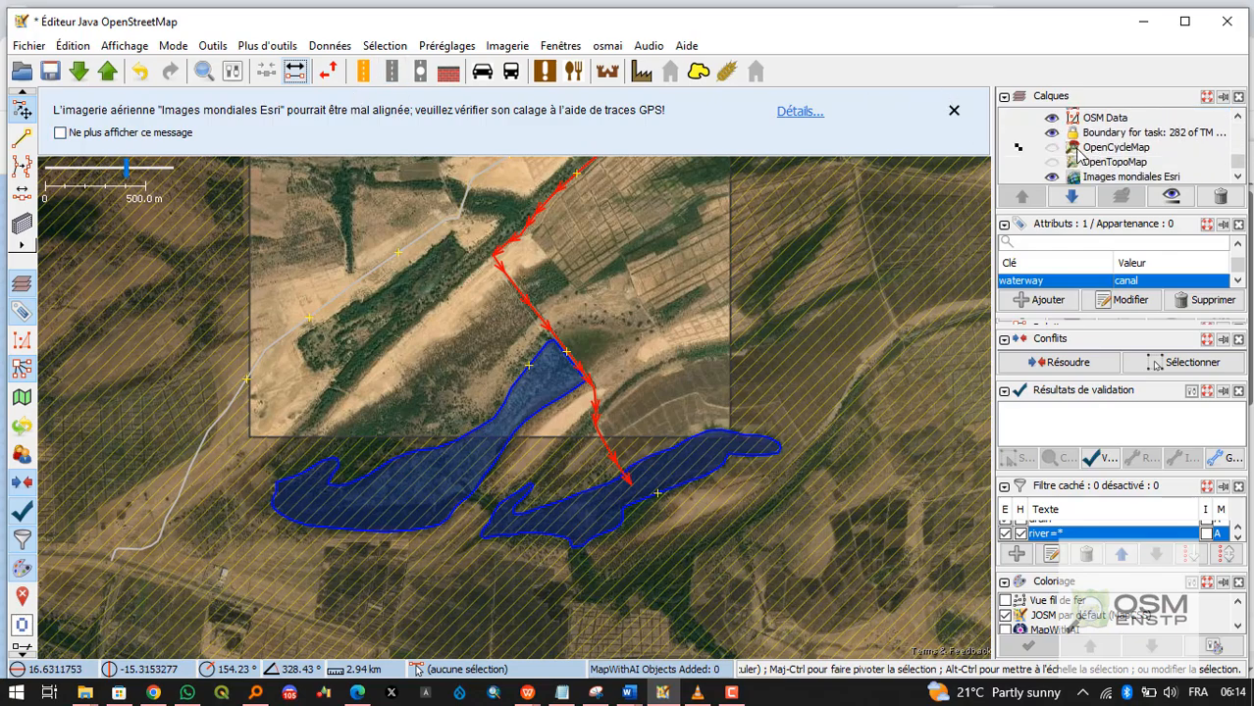
left_click(1051, 147)
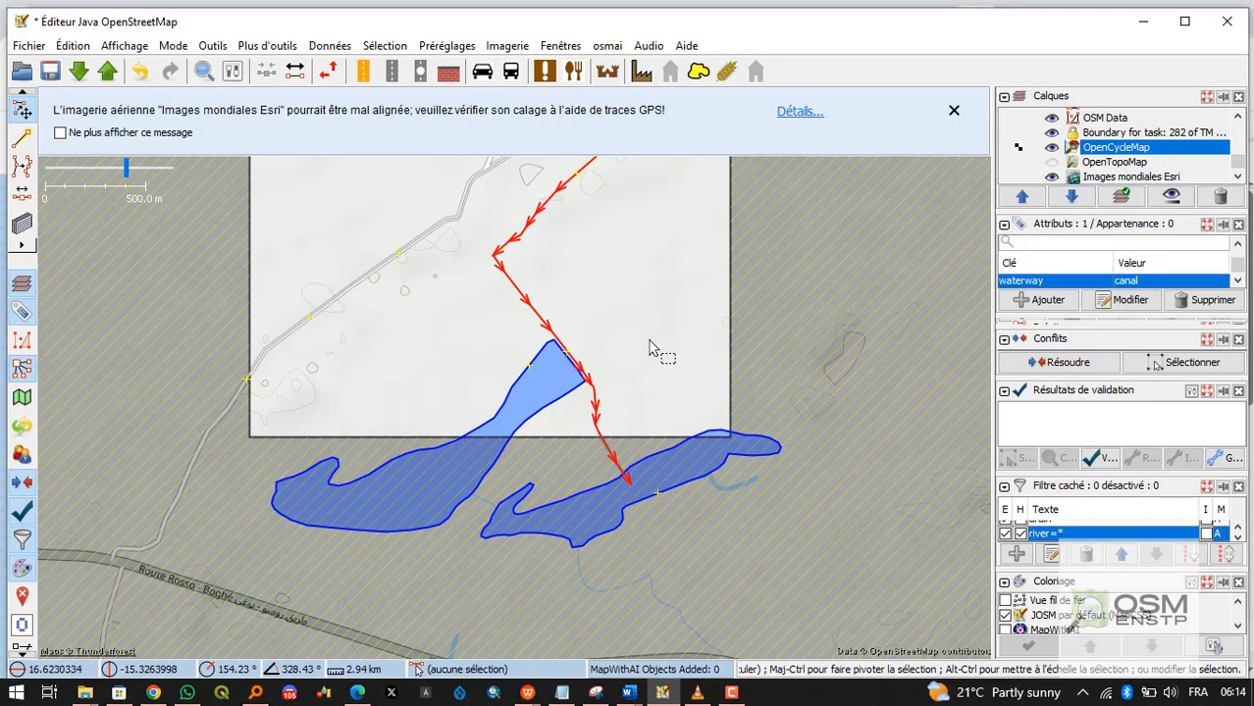
scroll(663, 361, "down", 2)
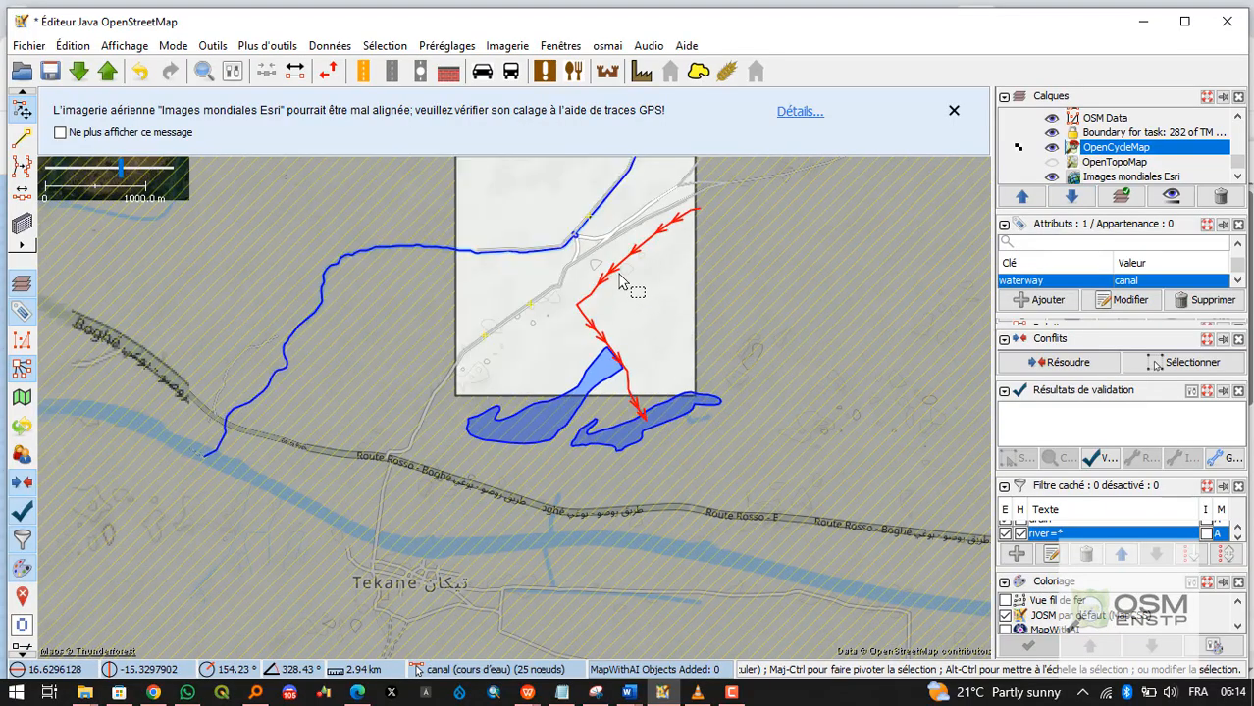
scroll(629, 282, "up", 4)
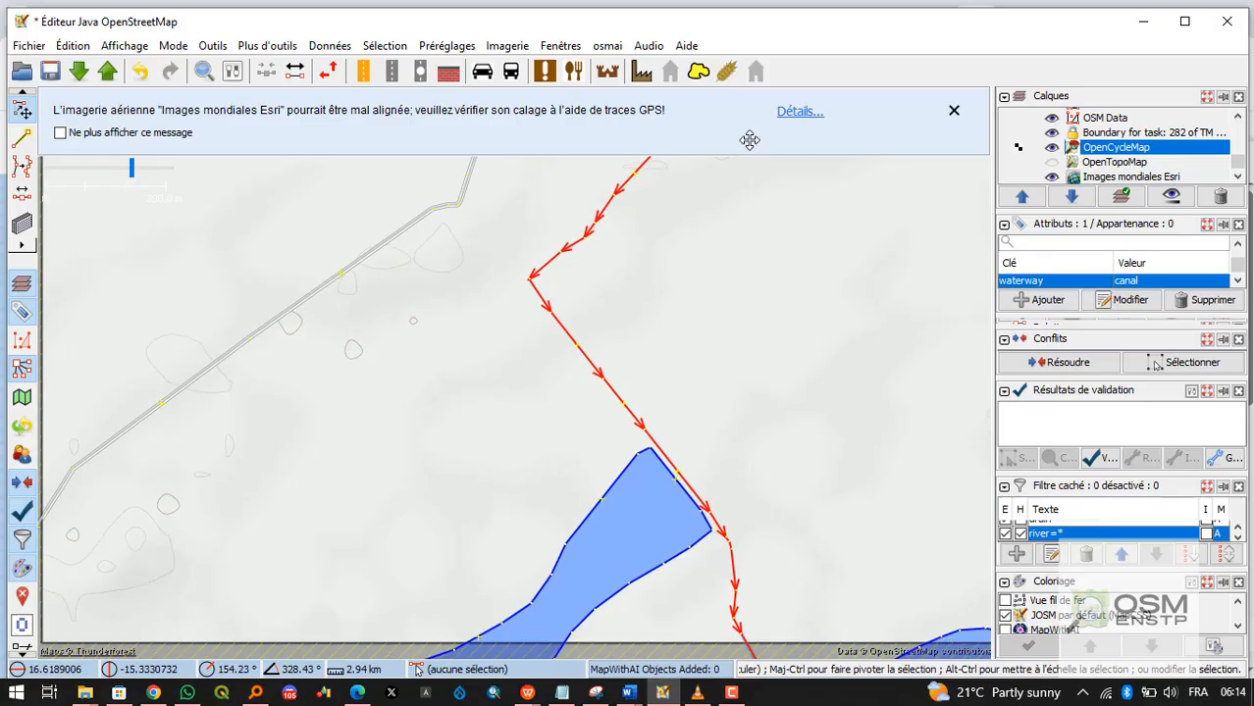
scroll(747, 134, "down", 2)
scroll(672, 330, "up", 2)
scroll(278, 391, "up", 3)
scroll(273, 420, "down", 1)
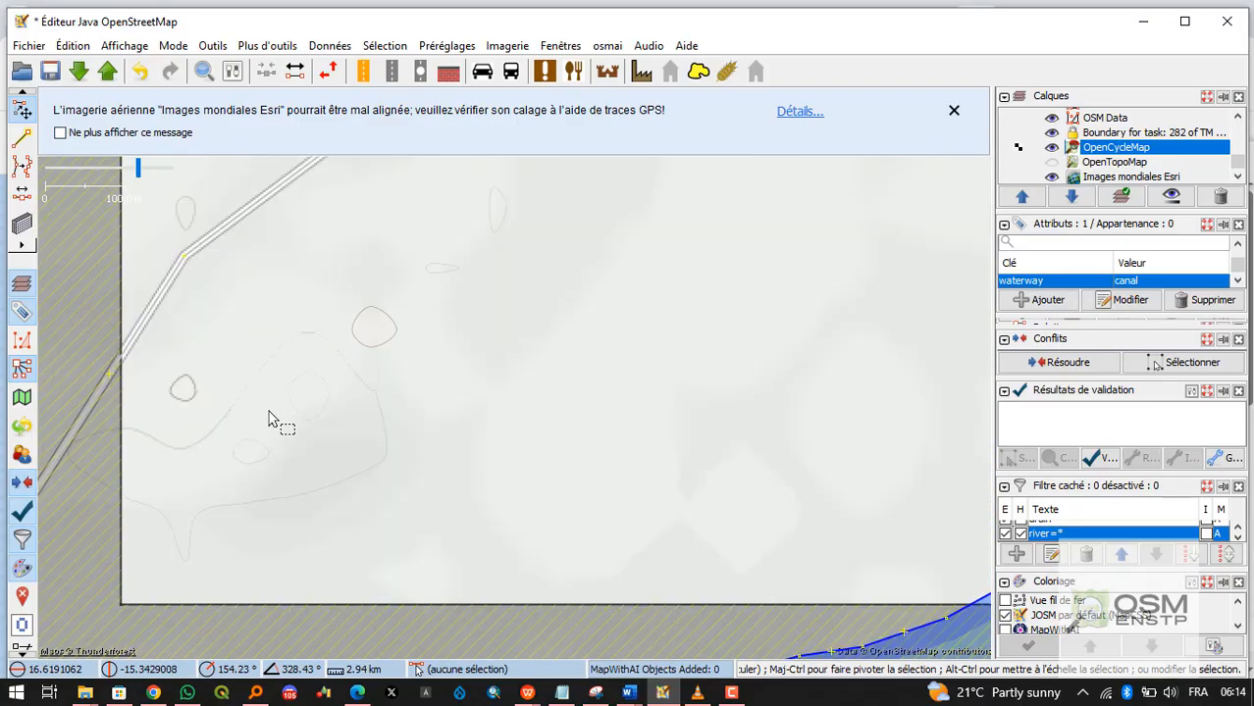
scroll(288, 417, "up", 1)
scroll(289, 416, "down", 1)
scroll(299, 417, "up", 2)
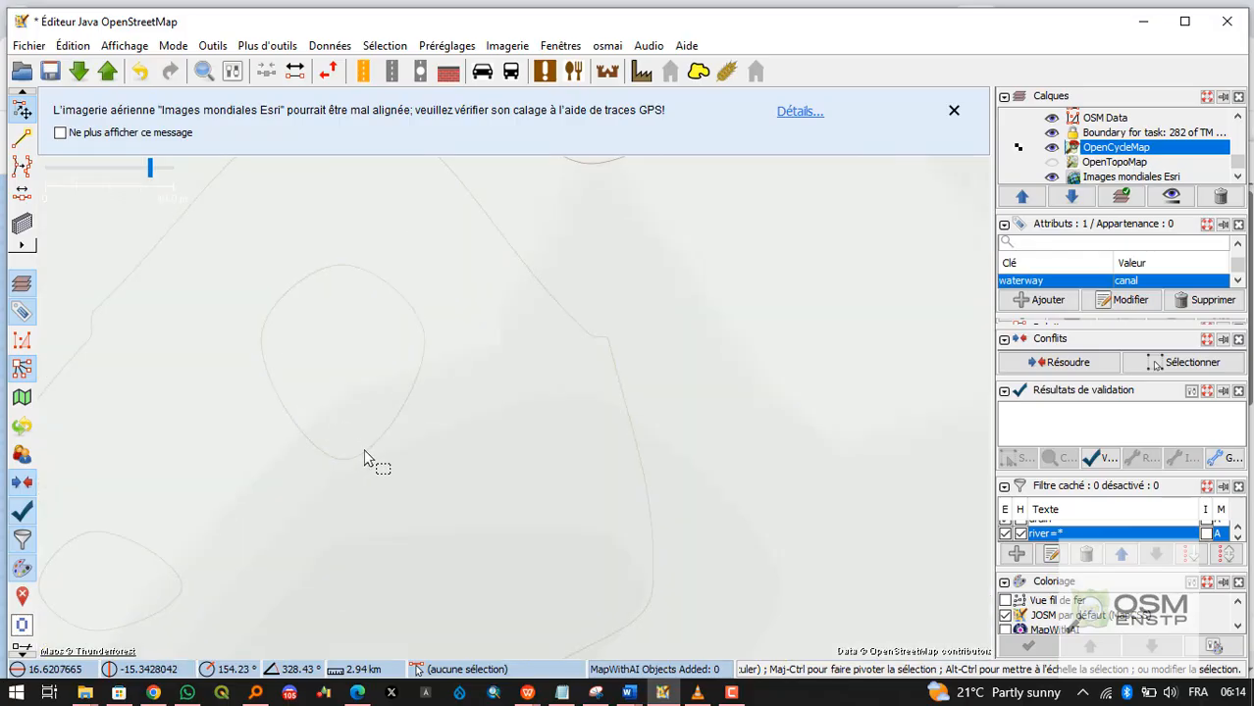
scroll(363, 458, "down", 1)
scroll(495, 245, "up", 1)
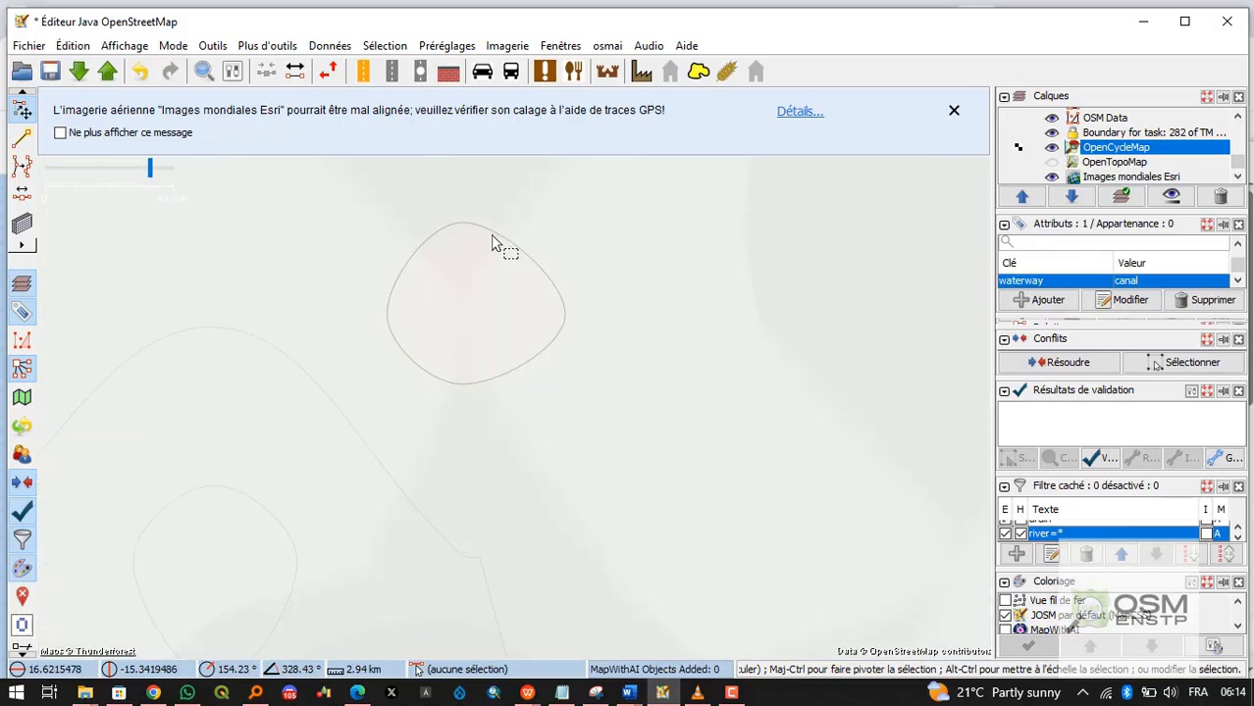
scroll(495, 245, "down", 3)
scroll(210, 566, "up", 2)
scroll(512, 324, "down", 3)
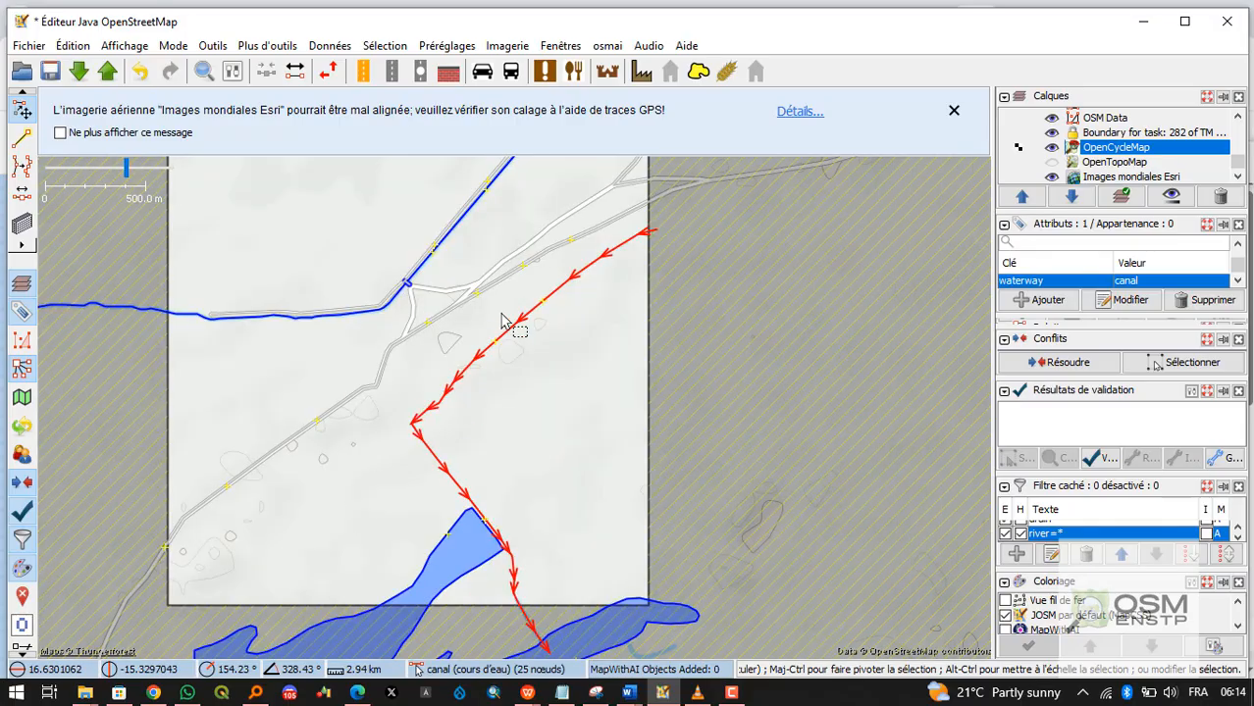
Examine the OpenCycleMap contours beside the canal's northeastern stretch.
scroll(535, 436, "up", 2)
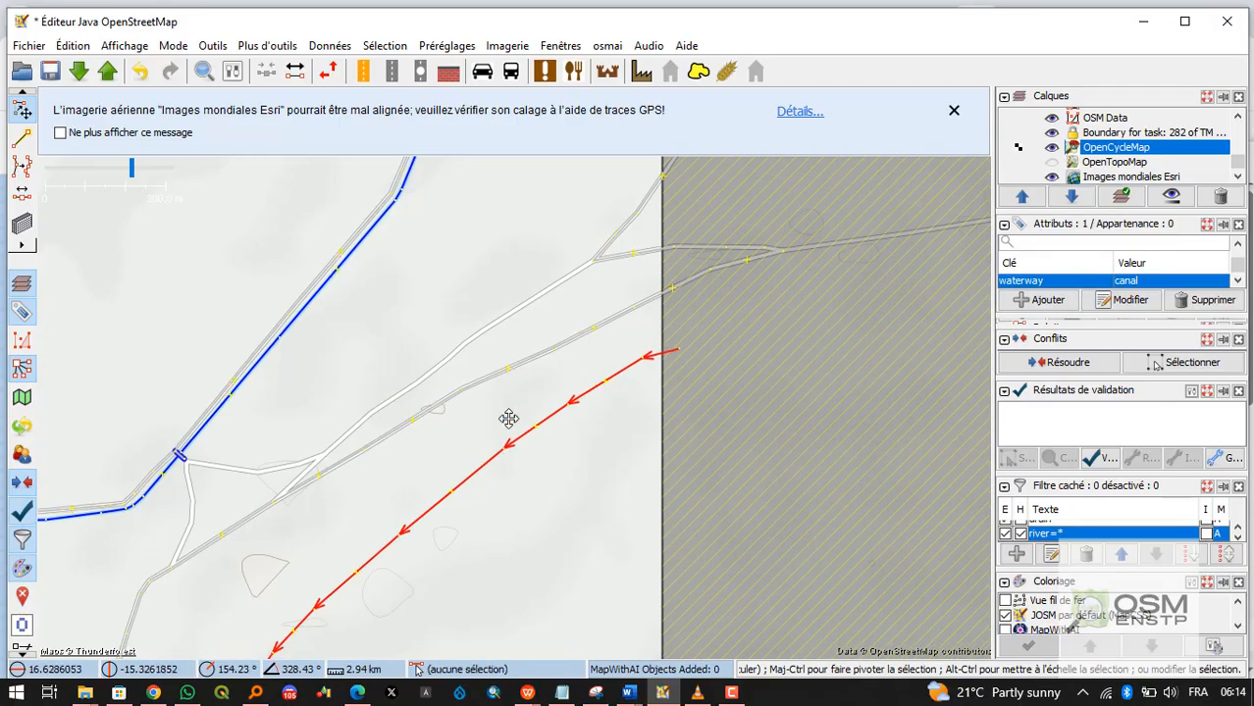
scroll(451, 397, "up", 1)
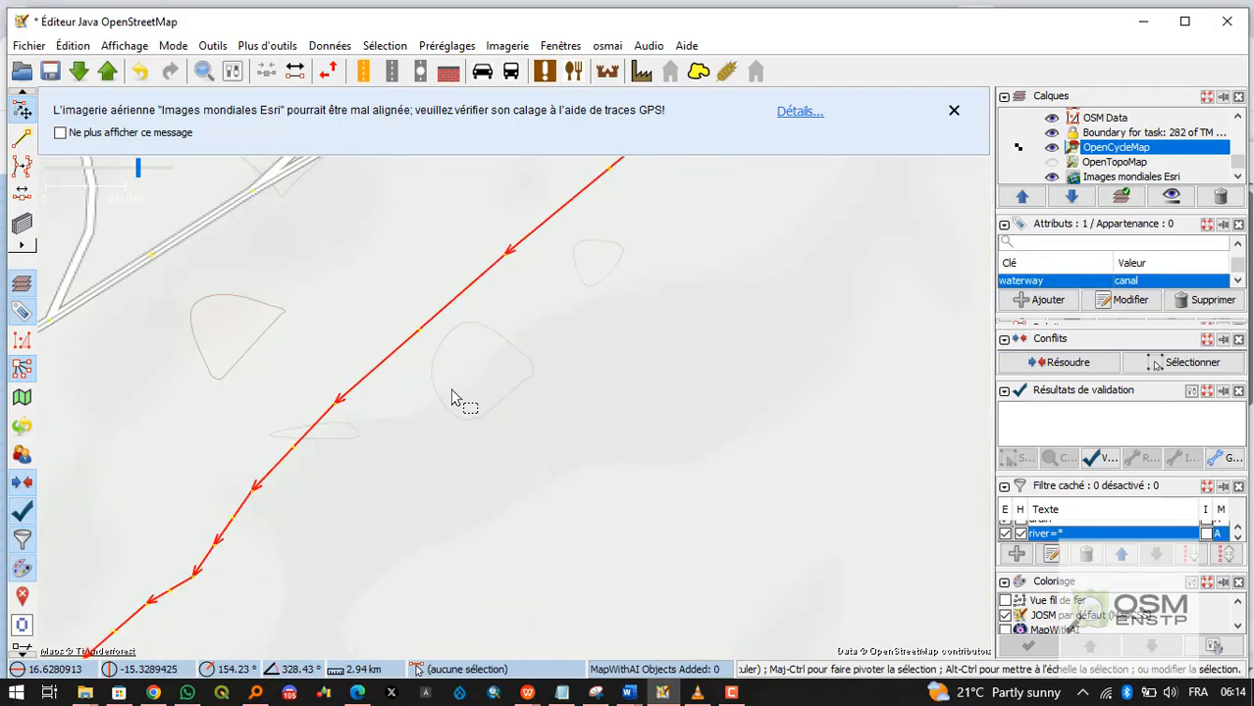
scroll(451, 397, "up", 2)
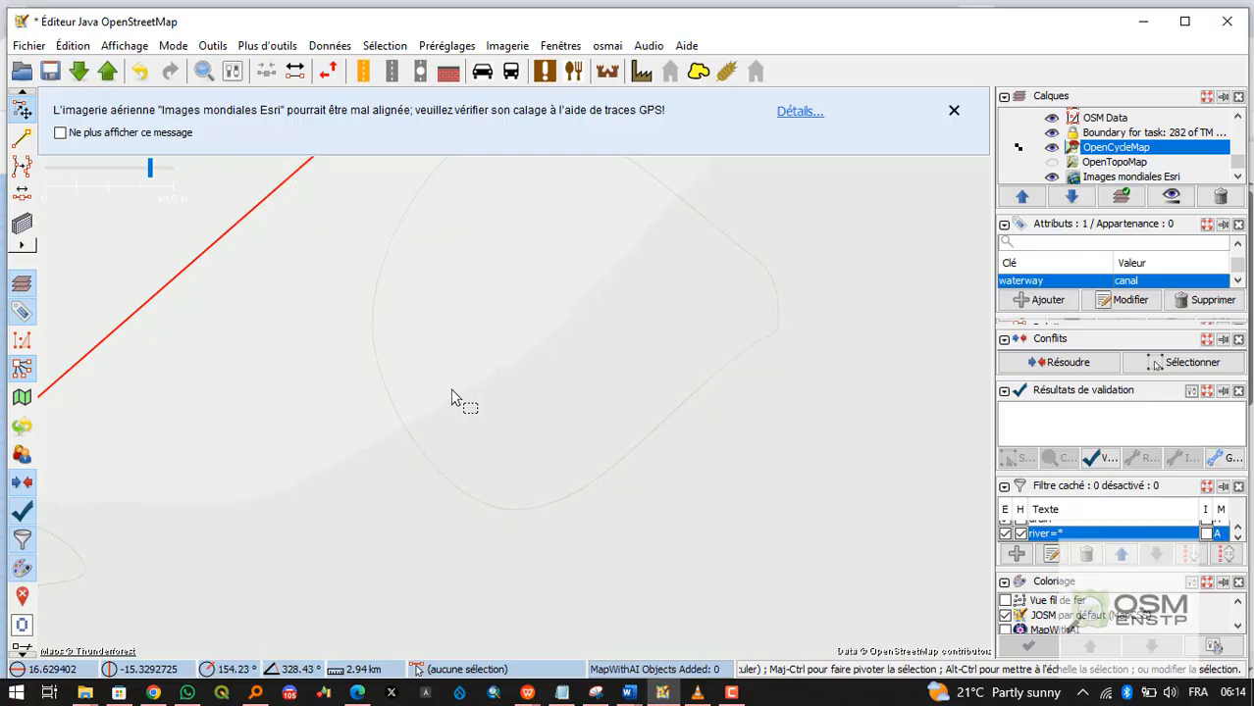
scroll(462, 471, "up", 1)
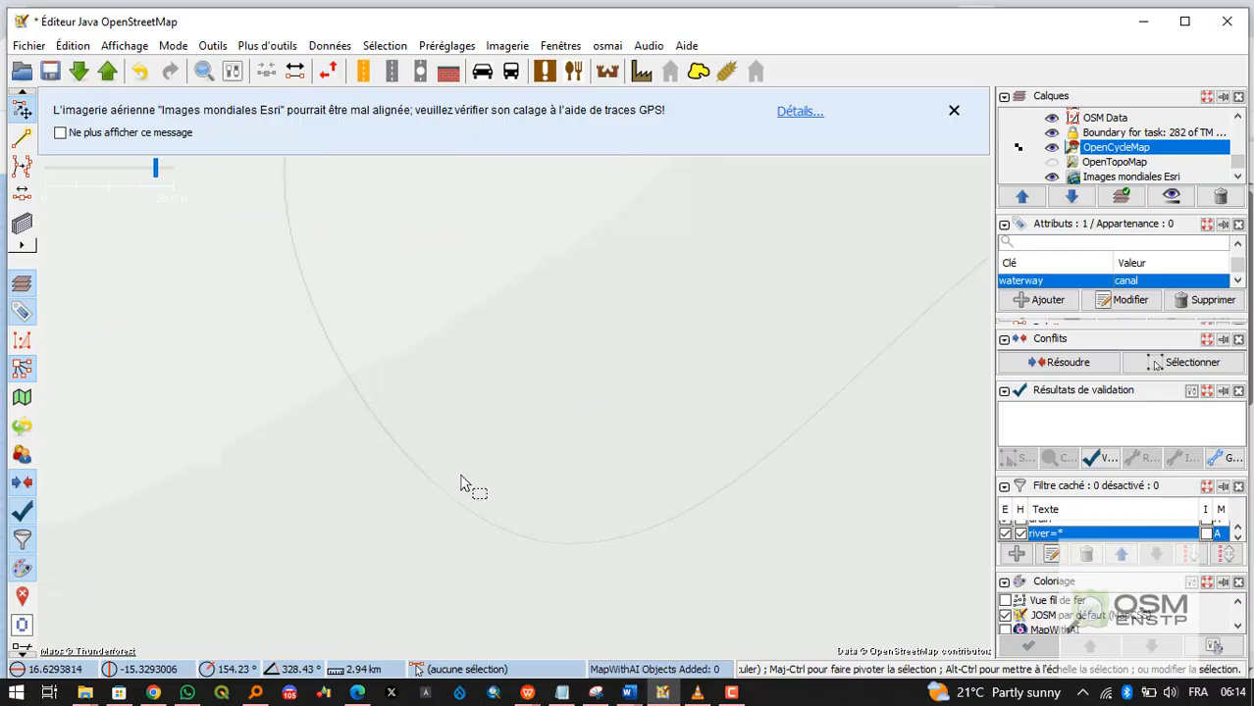
scroll(461, 482, "down", 1)
scroll(461, 483, "down", 2)
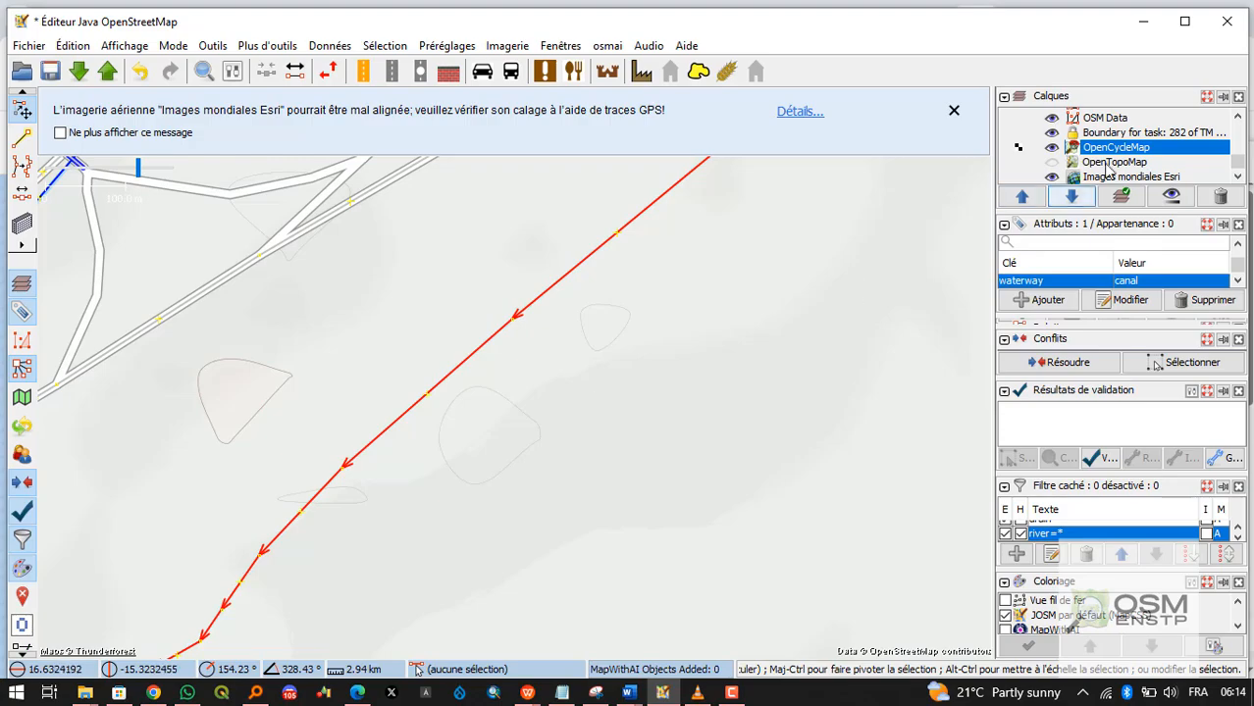
Replace the OpenCycleMap background with the OpenTopoMap layer and bring its relief into view around the task area.
left_click(1051, 164)
left_click(1050, 149)
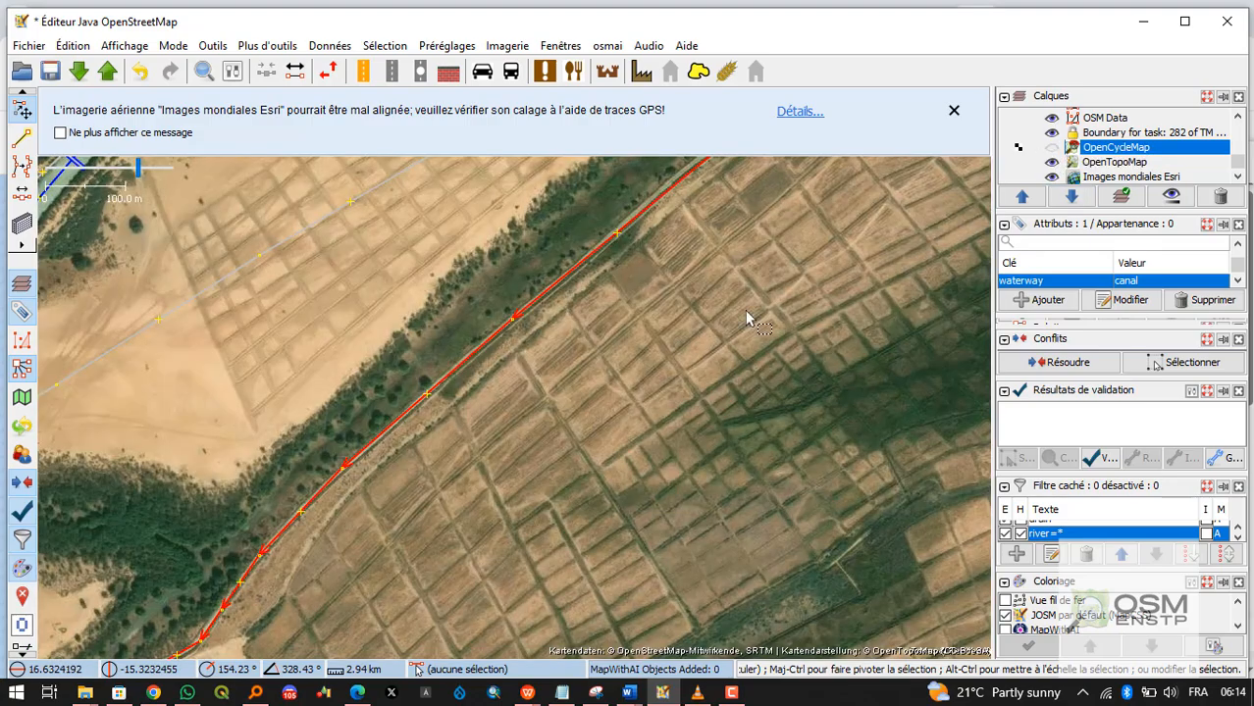
scroll(656, 351, "down", 1)
scroll(754, 311, "down", 1)
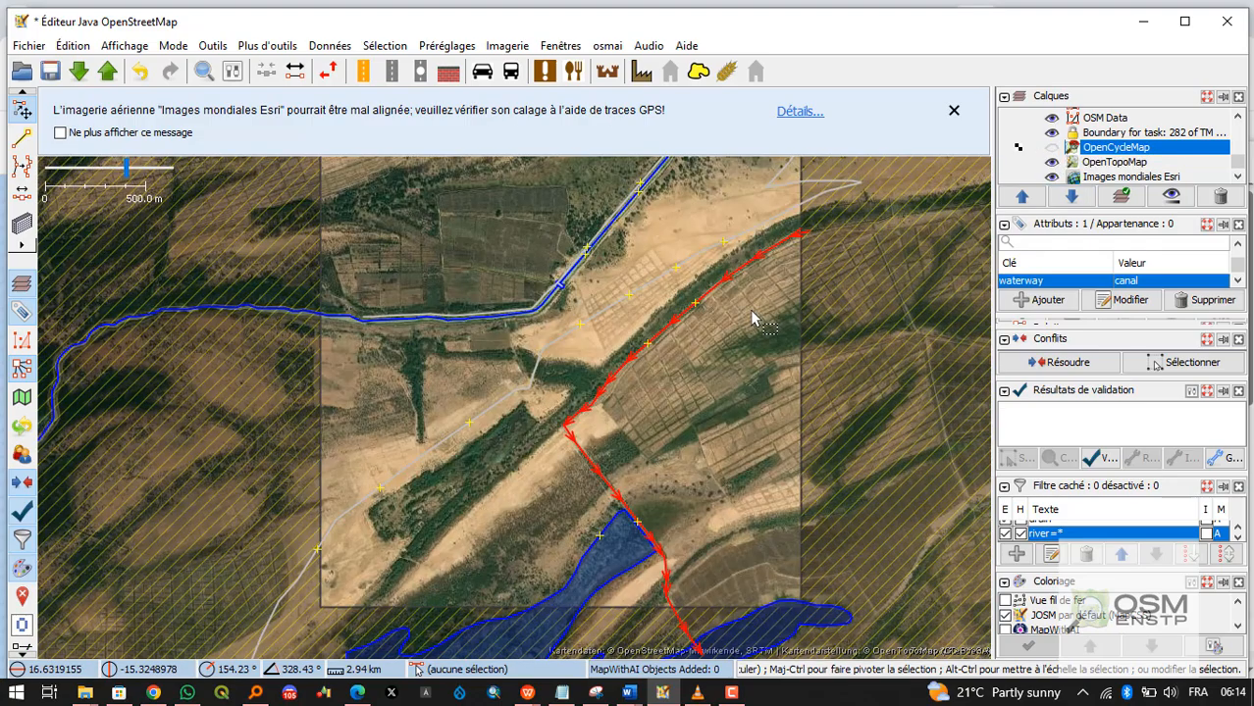
scroll(753, 319, "down", 1)
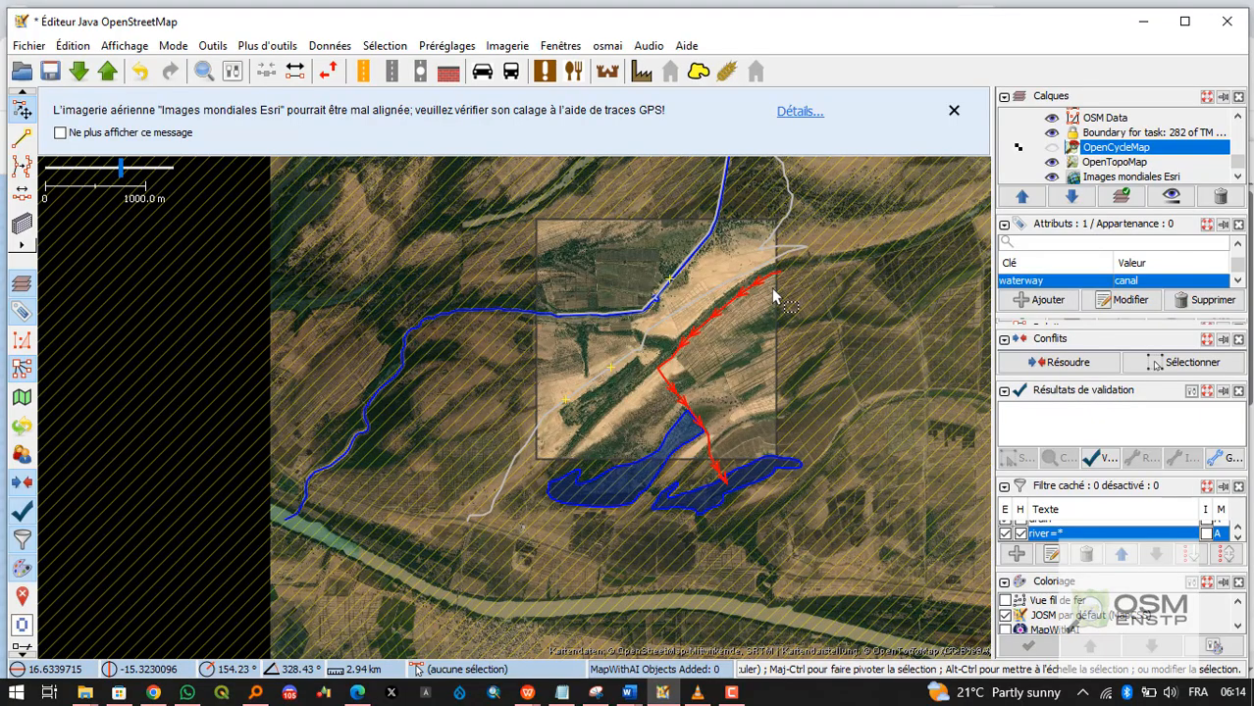
scroll(725, 314, "down", 1)
scroll(723, 317, "up", 1)
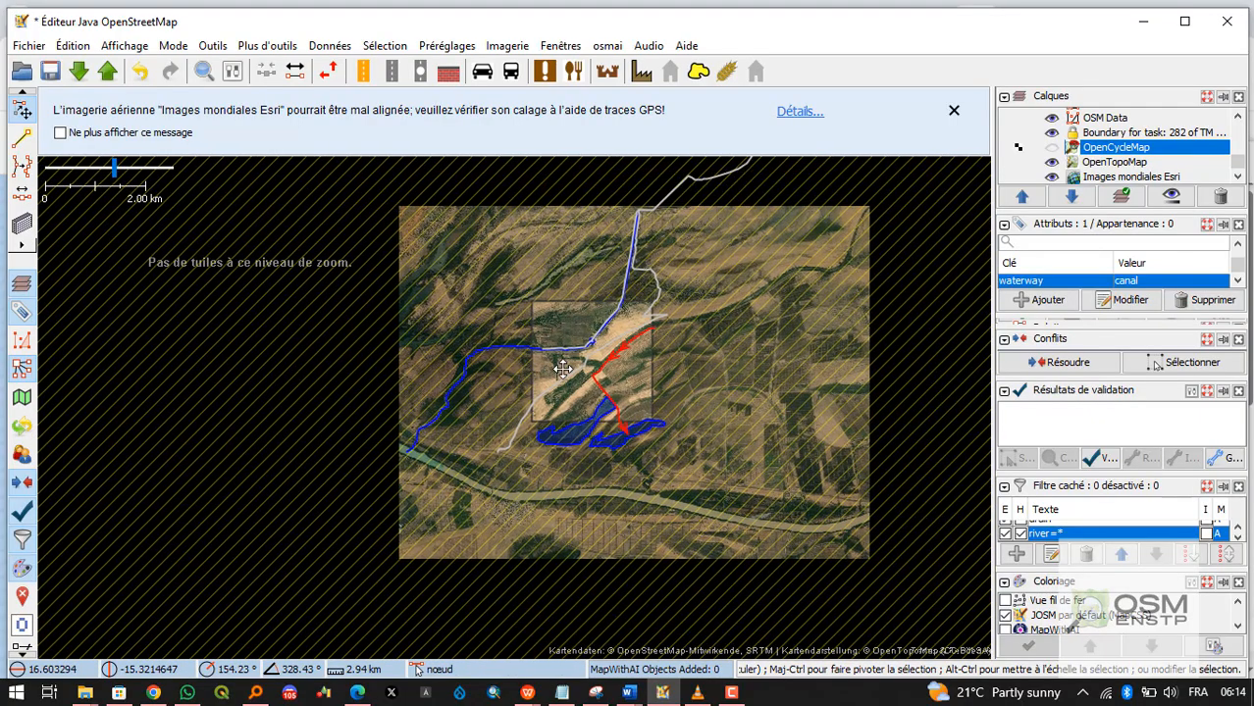
scroll(566, 382, "up", 1)
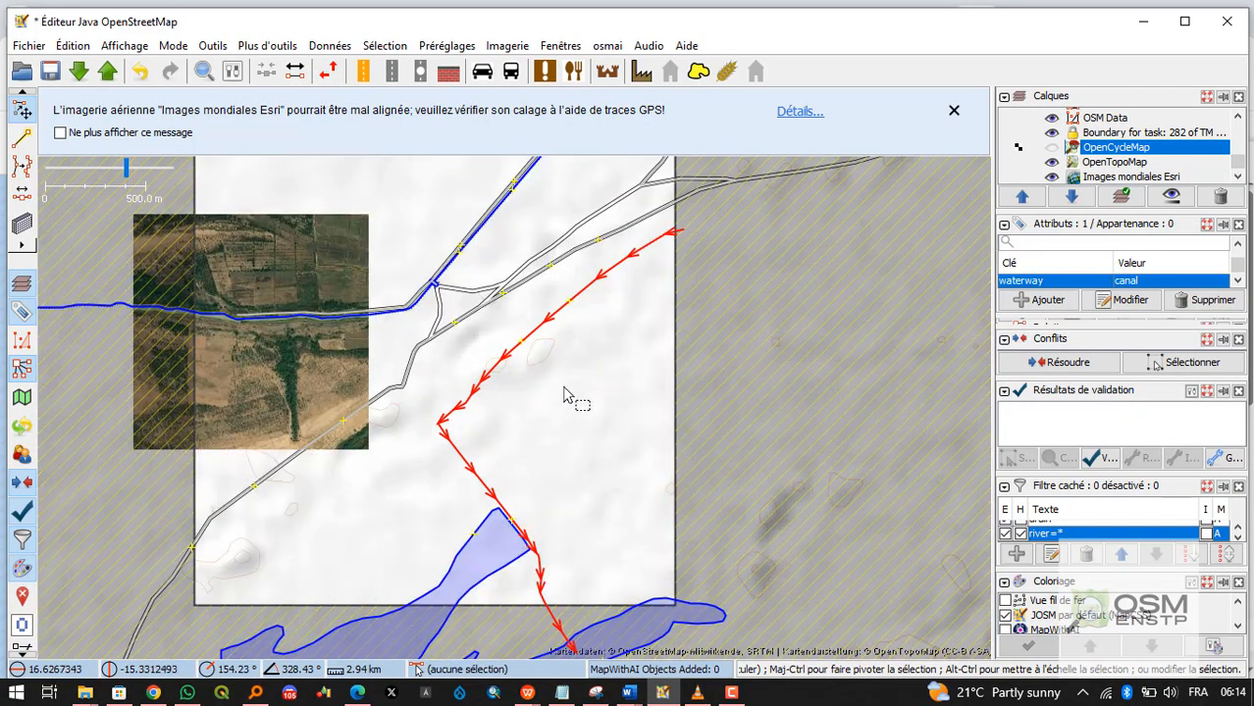
Examine the OpenTopoMap contours and elevation labels in the task's southwest corner and west of the canal's bend.
left_click_drag(574, 492, 607, 367)
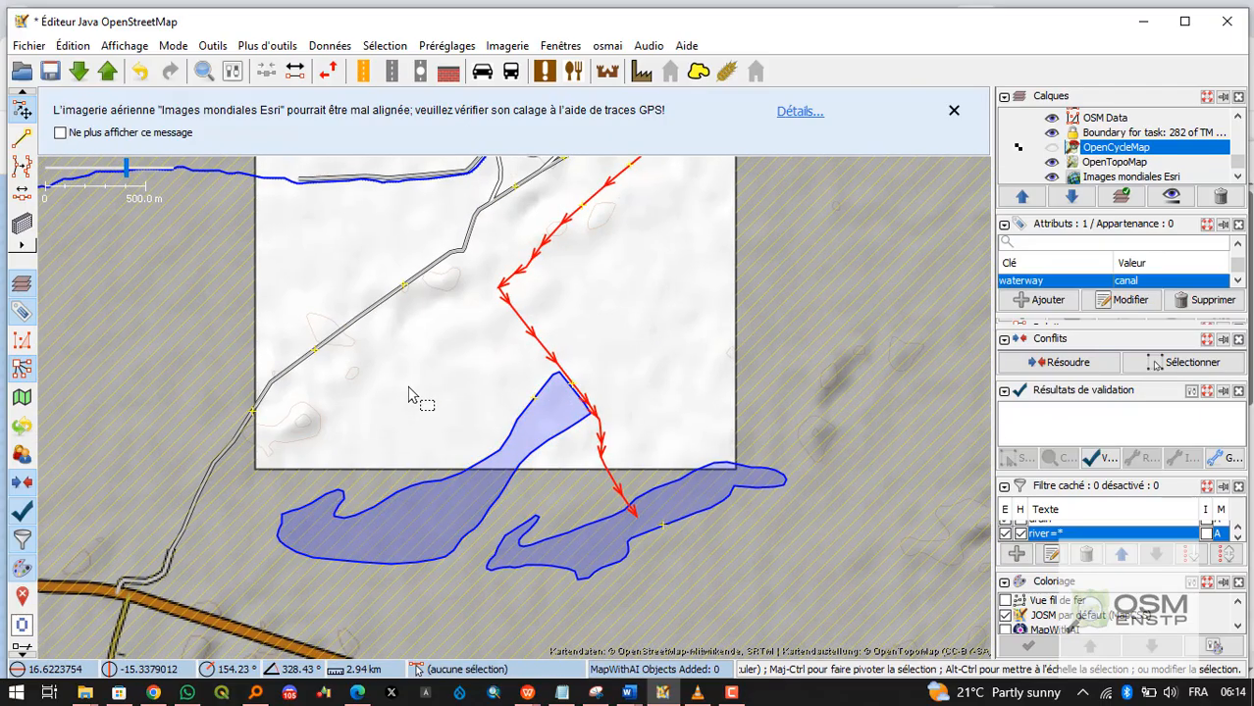
left_click(561, 440)
left_click_drag(561, 440, 597, 444)
left_click(314, 440)
scroll(345, 448, "up", 5)
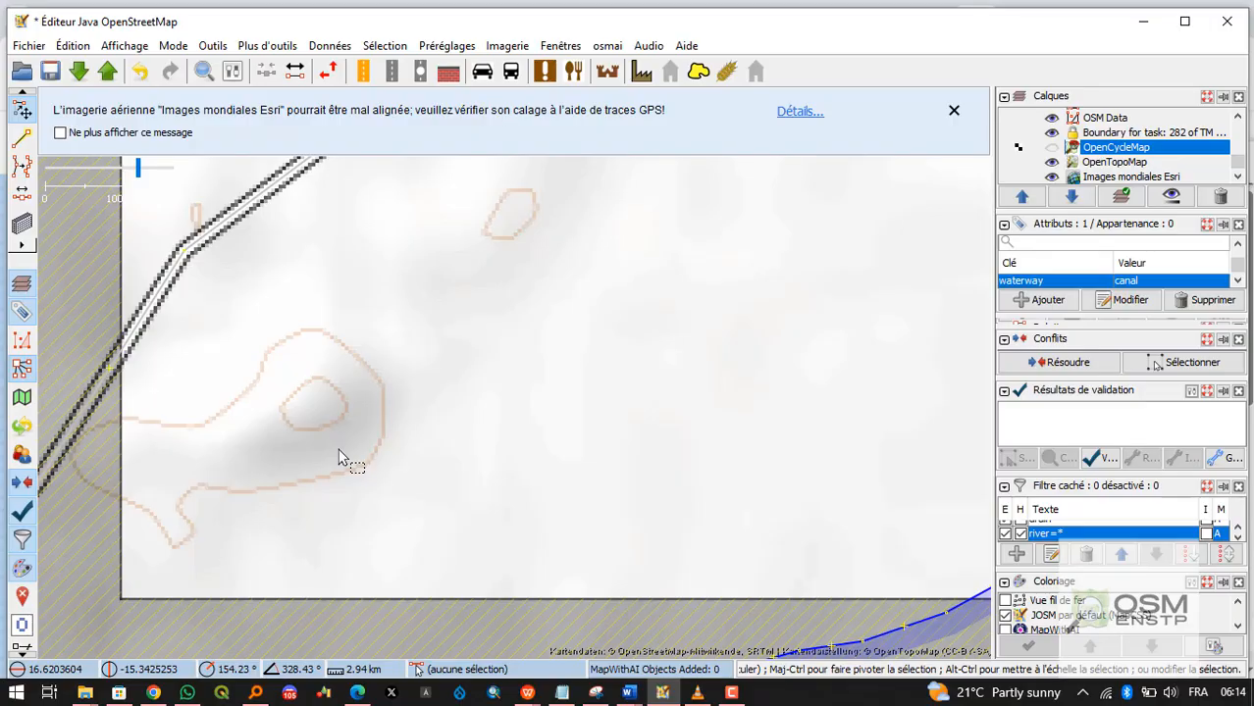
scroll(384, 397, "down", 2)
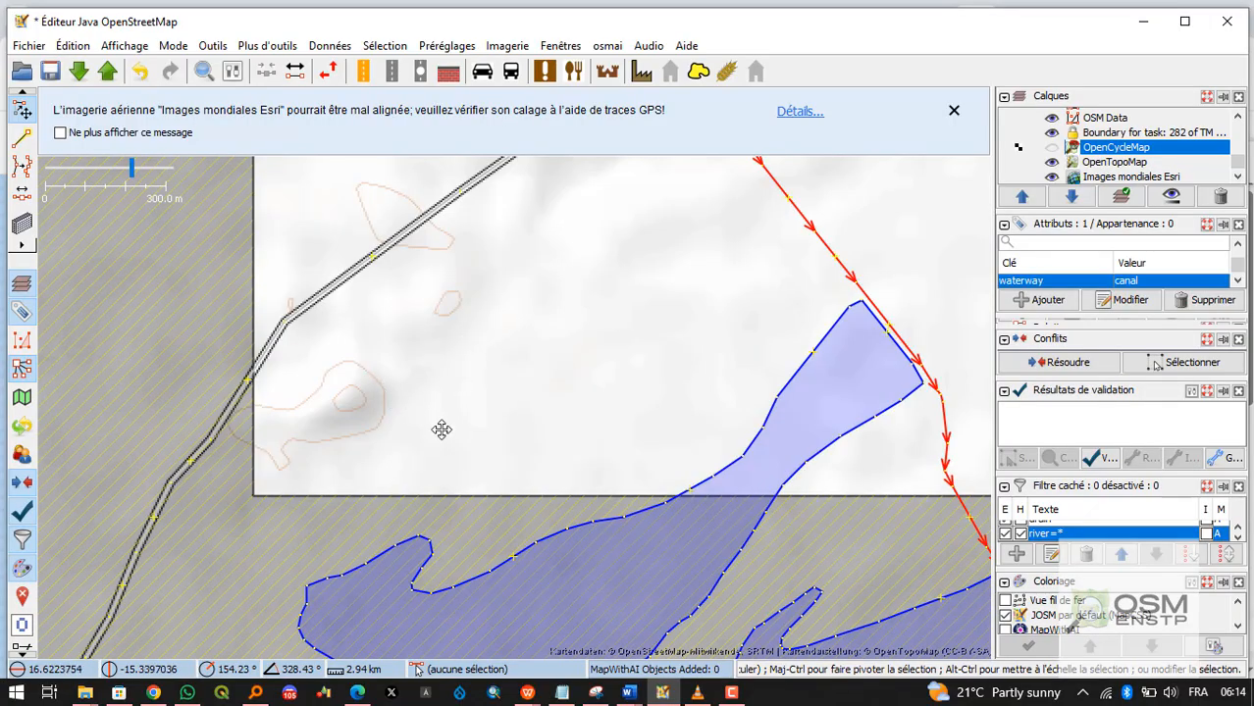
scroll(490, 392, "up", 3)
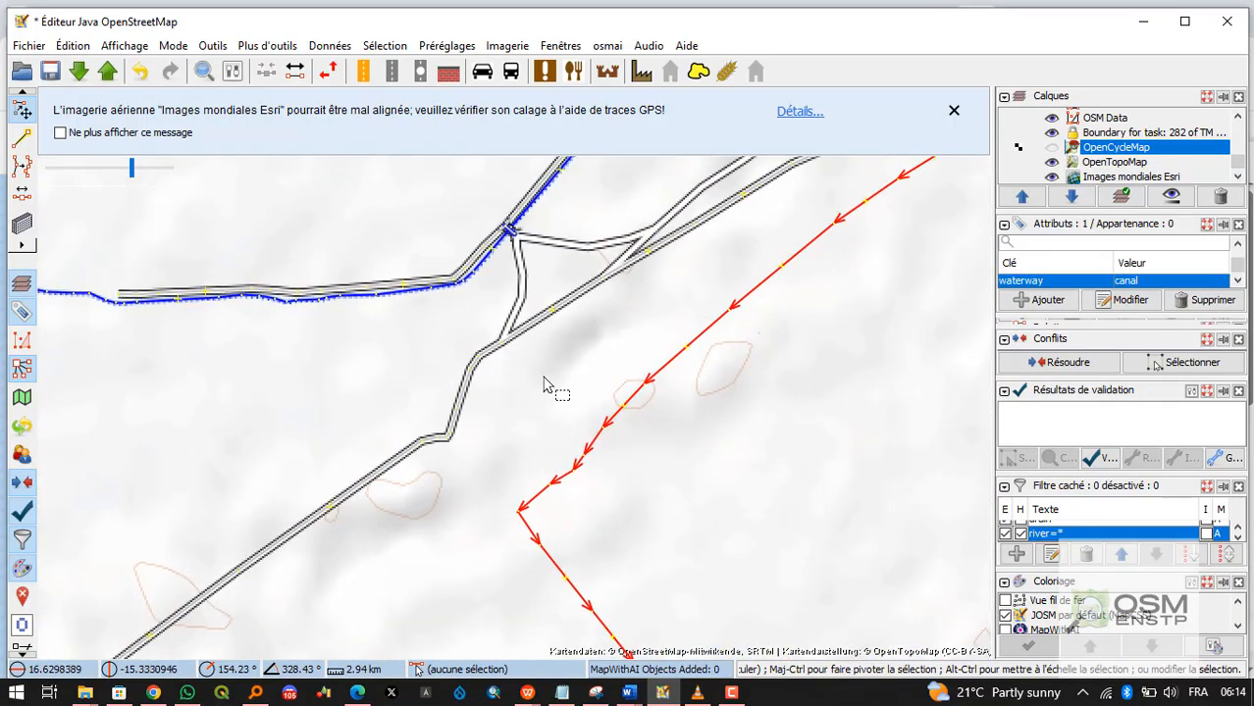
scroll(409, 497, "up", 4)
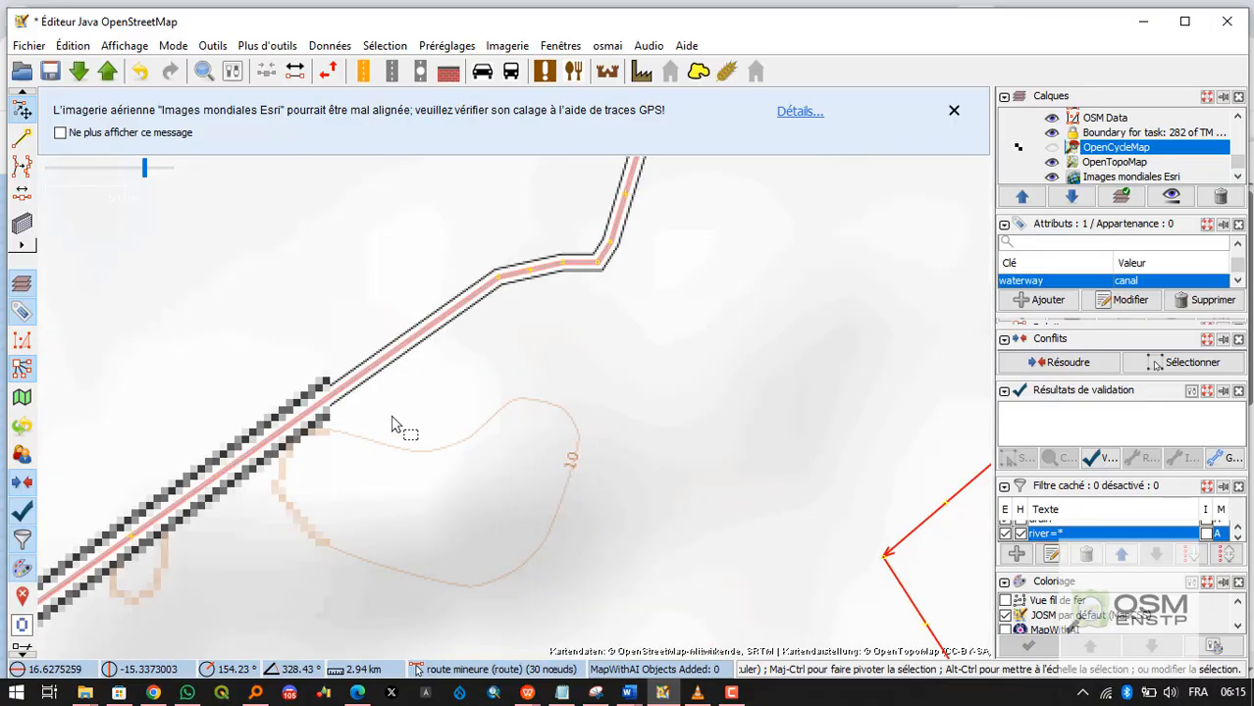
left_click_drag(598, 517, 559, 272)
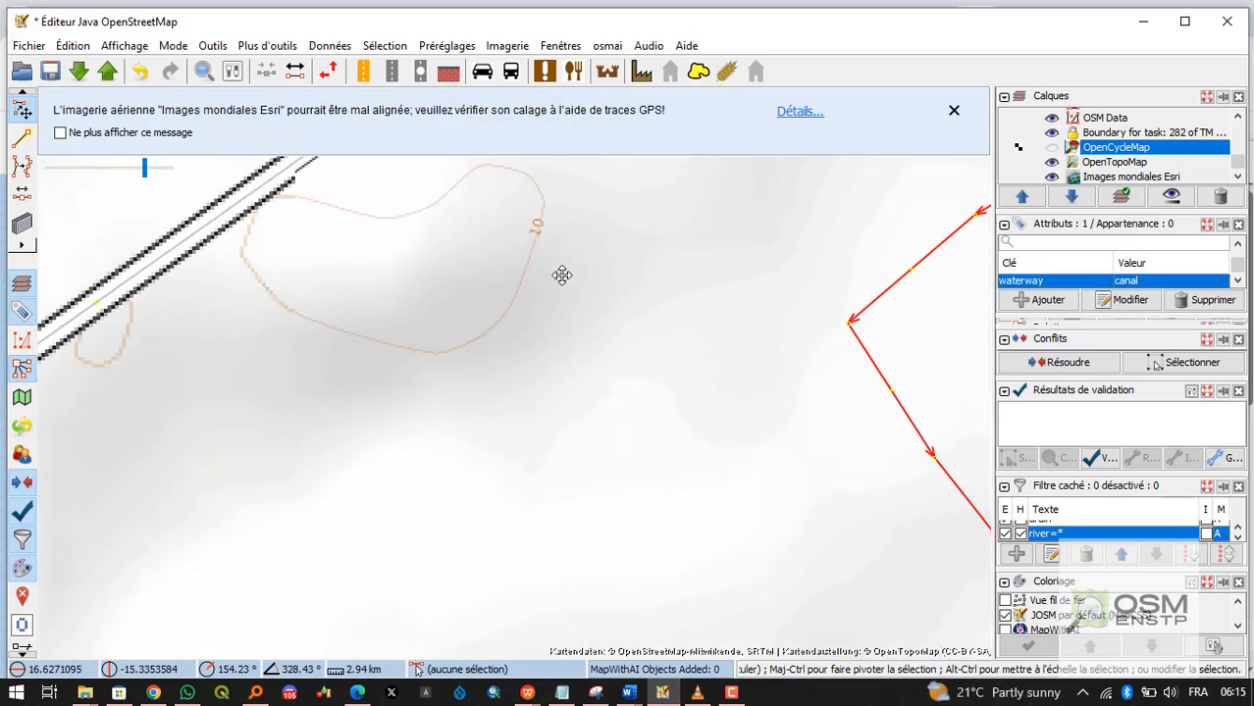
scroll(498, 289, "up", 2)
scroll(457, 347, "up", 3)
scroll(462, 266, "down", 3)
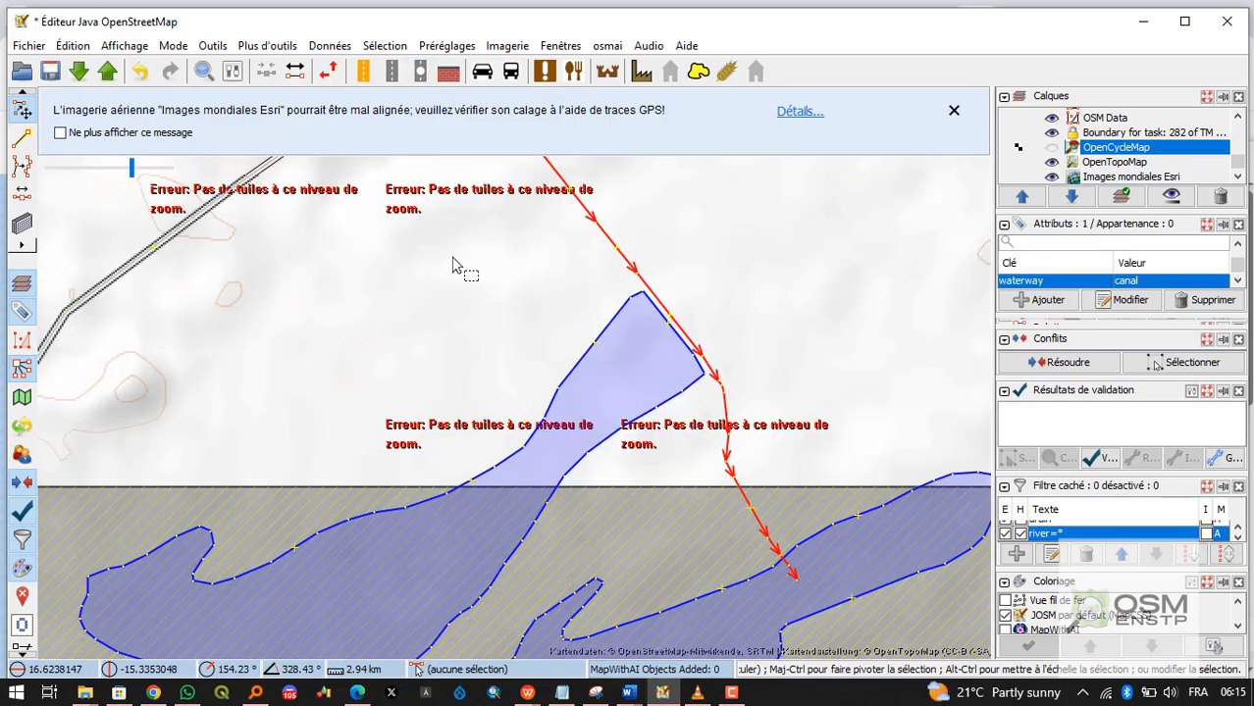
Inspect the terrain from the canal's end at the water area south to the main road and river, including nearby contour labels.
scroll(414, 282, "down", 2)
scroll(329, 162, "up", 1)
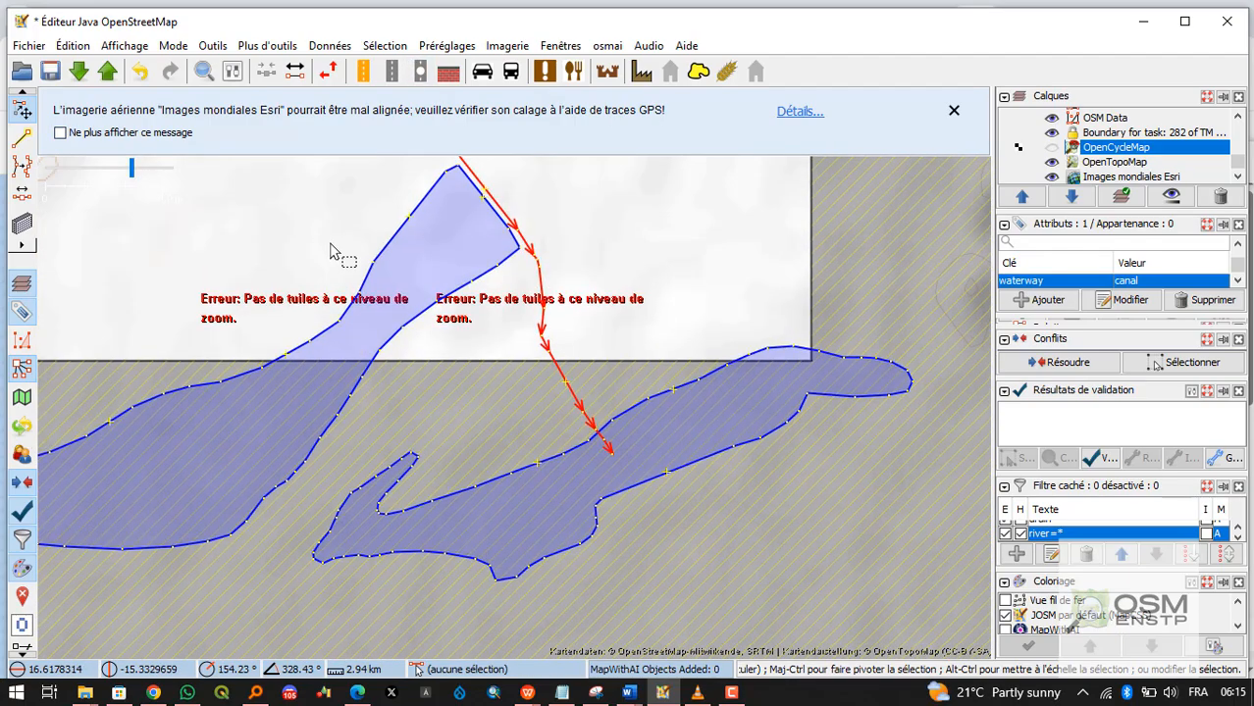
scroll(589, 294, "down", 1)
left_click_drag(527, 409, 640, 206)
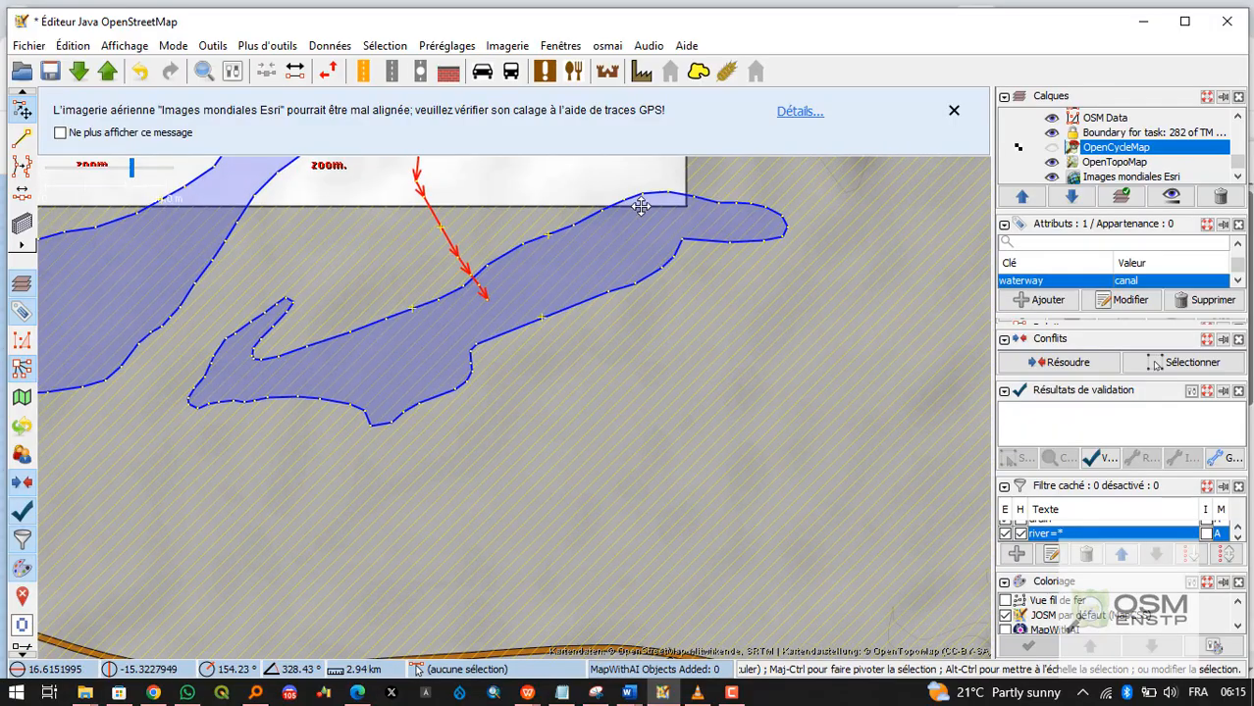
left_click_drag(522, 444, 588, 218)
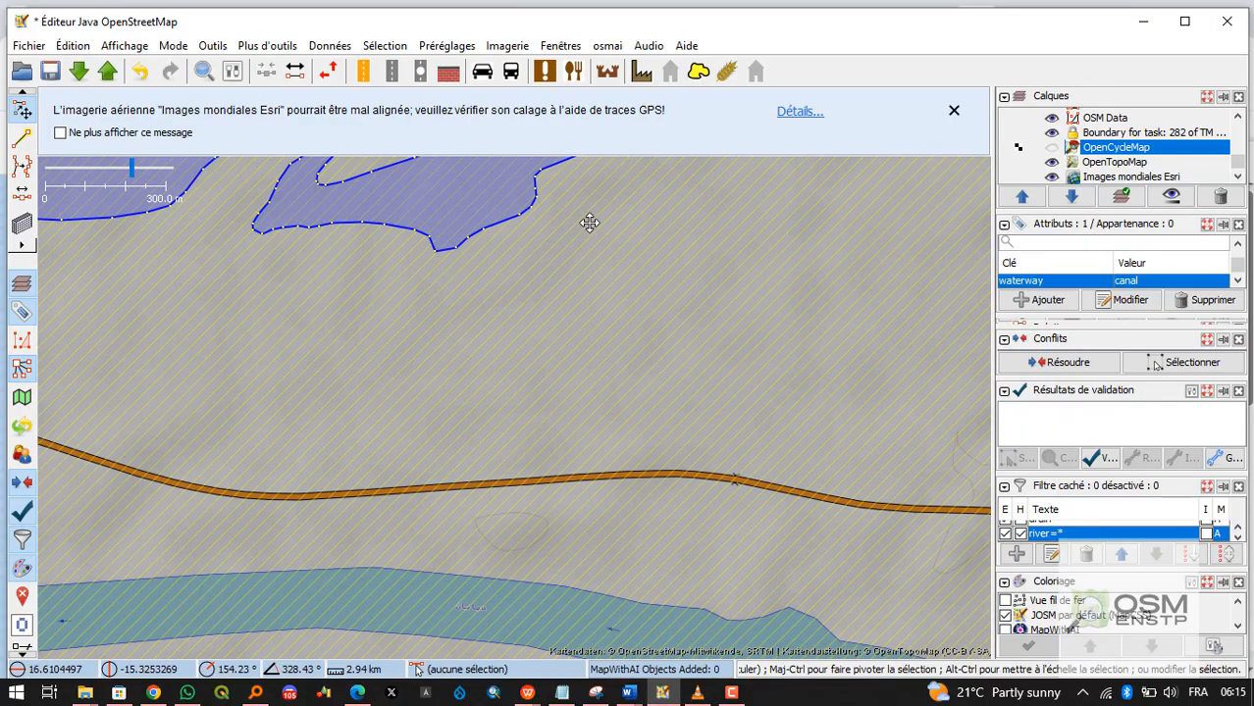
scroll(475, 588, "up", 2)
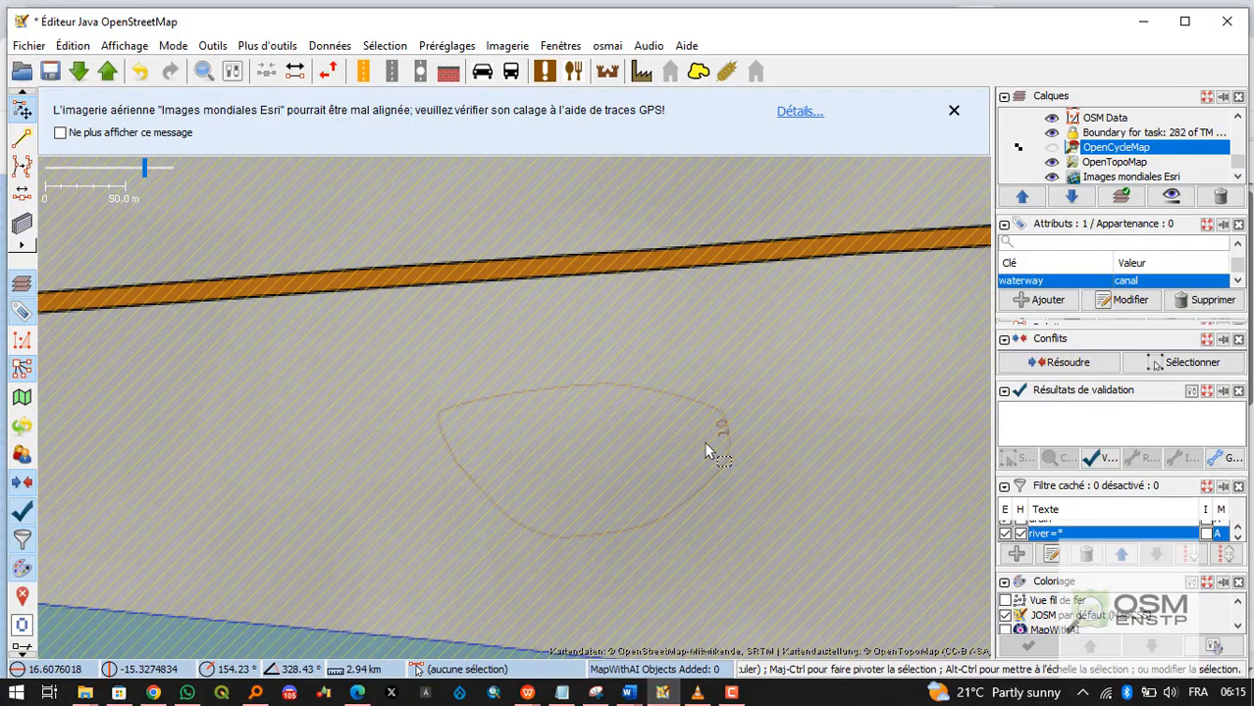
scroll(706, 451, "down", 3)
scroll(707, 451, "down", 1)
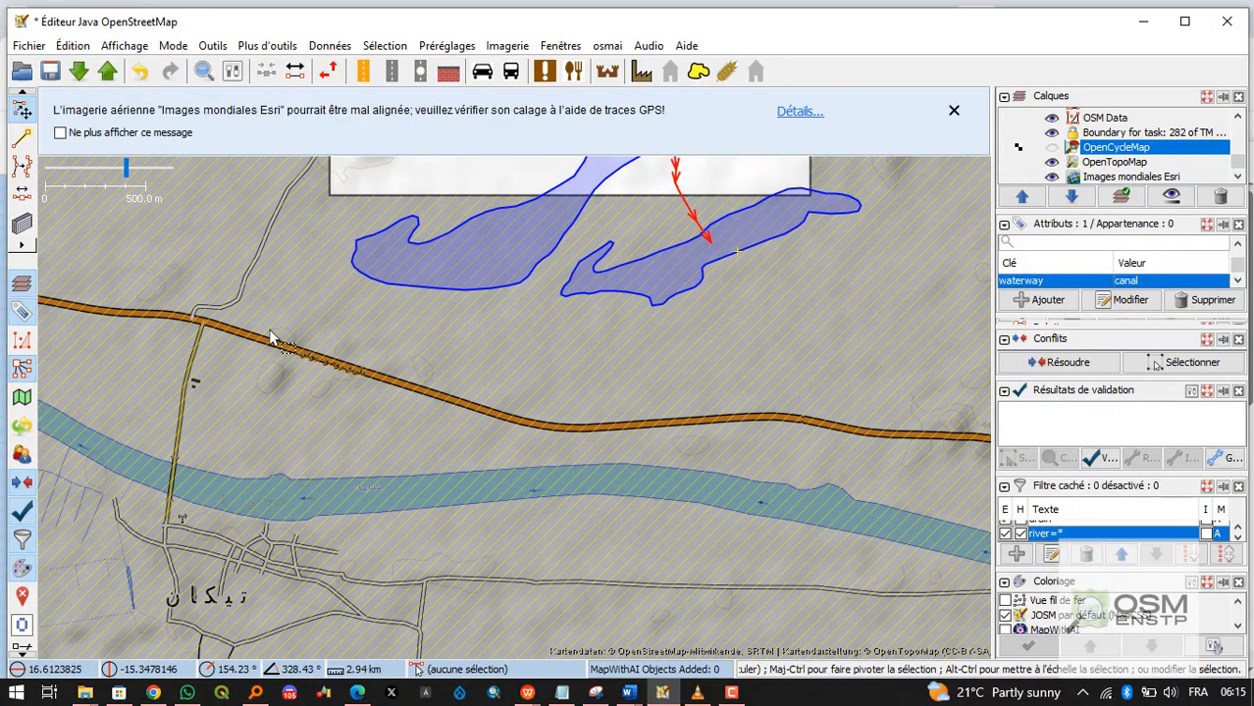
Examine the contours of the hills along the main road southwest of the water areas and compare them with the canal's surroundings.
scroll(328, 391, "up", 4)
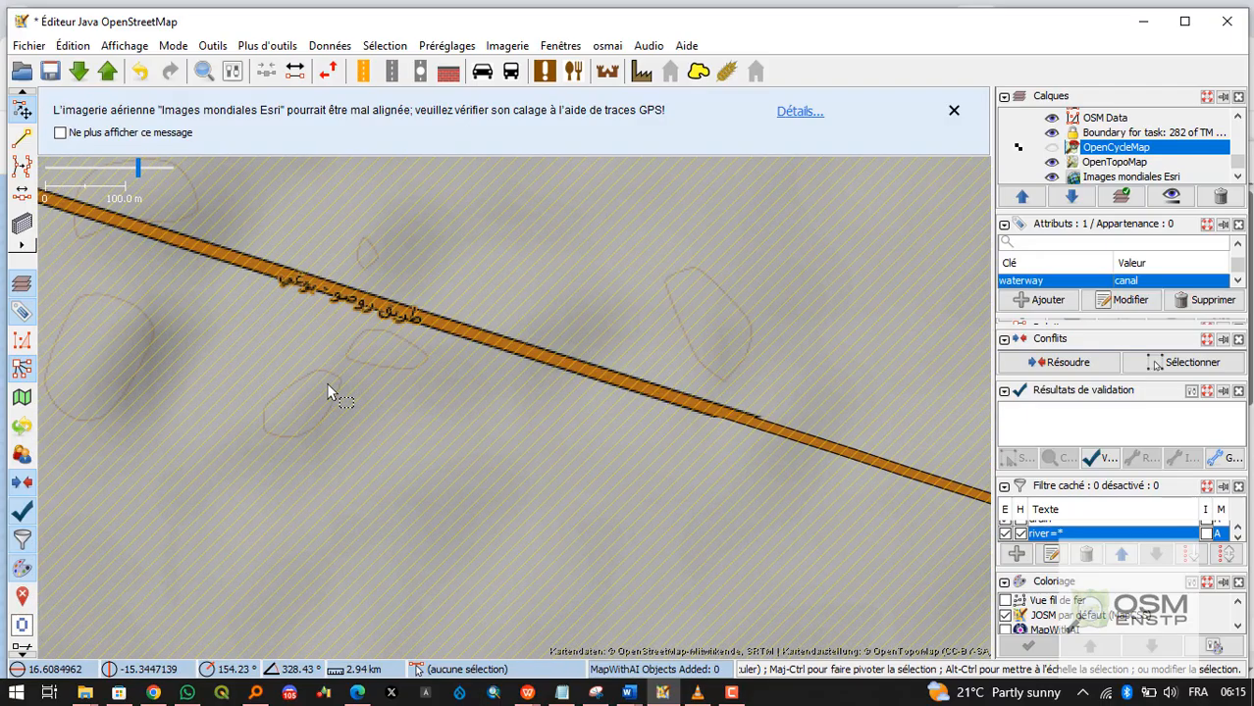
scroll(329, 390, "up", 1)
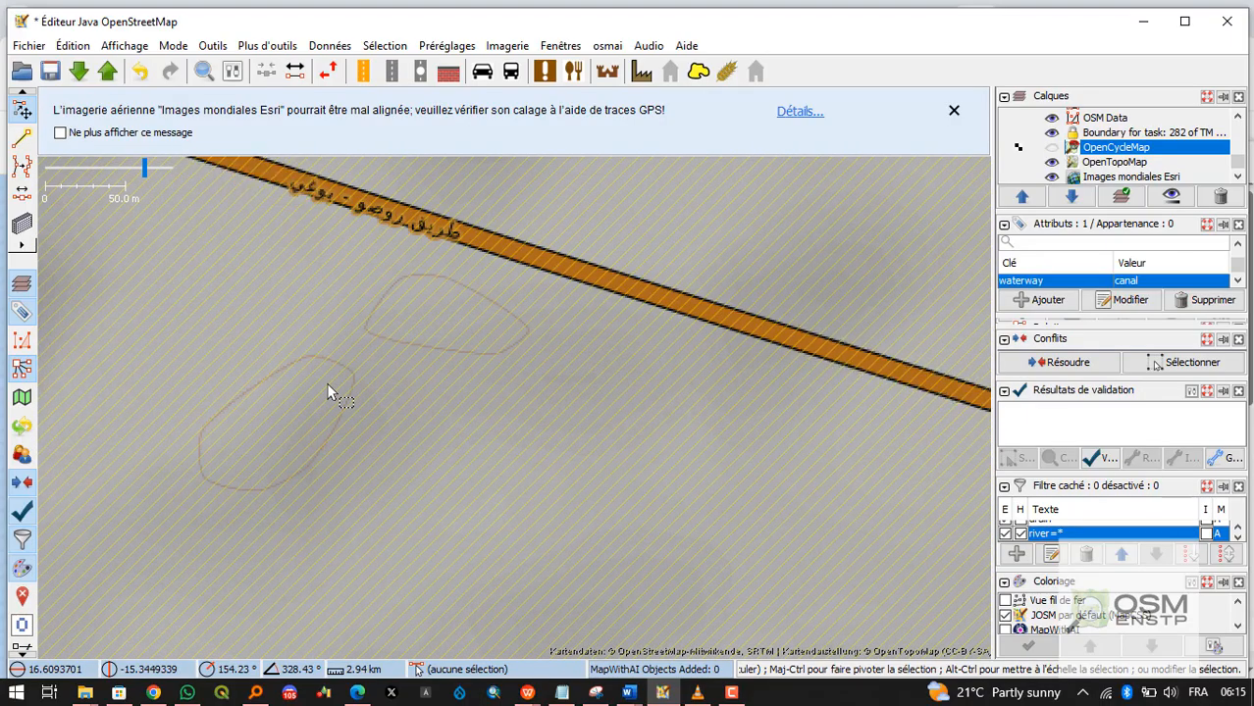
scroll(331, 392, "down", 1)
left_click_drag(331, 393, 572, 380)
scroll(447, 364, "down", 3)
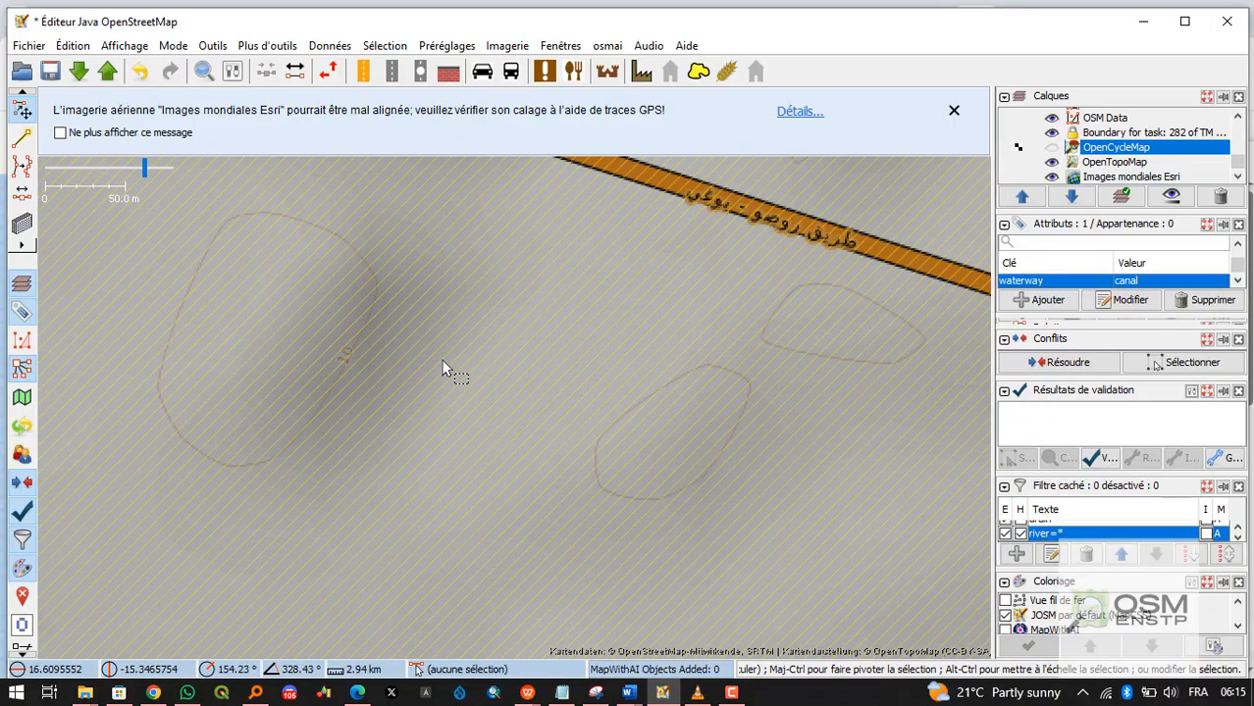
scroll(394, 237, "up", 1)
scroll(394, 237, "down", 2)
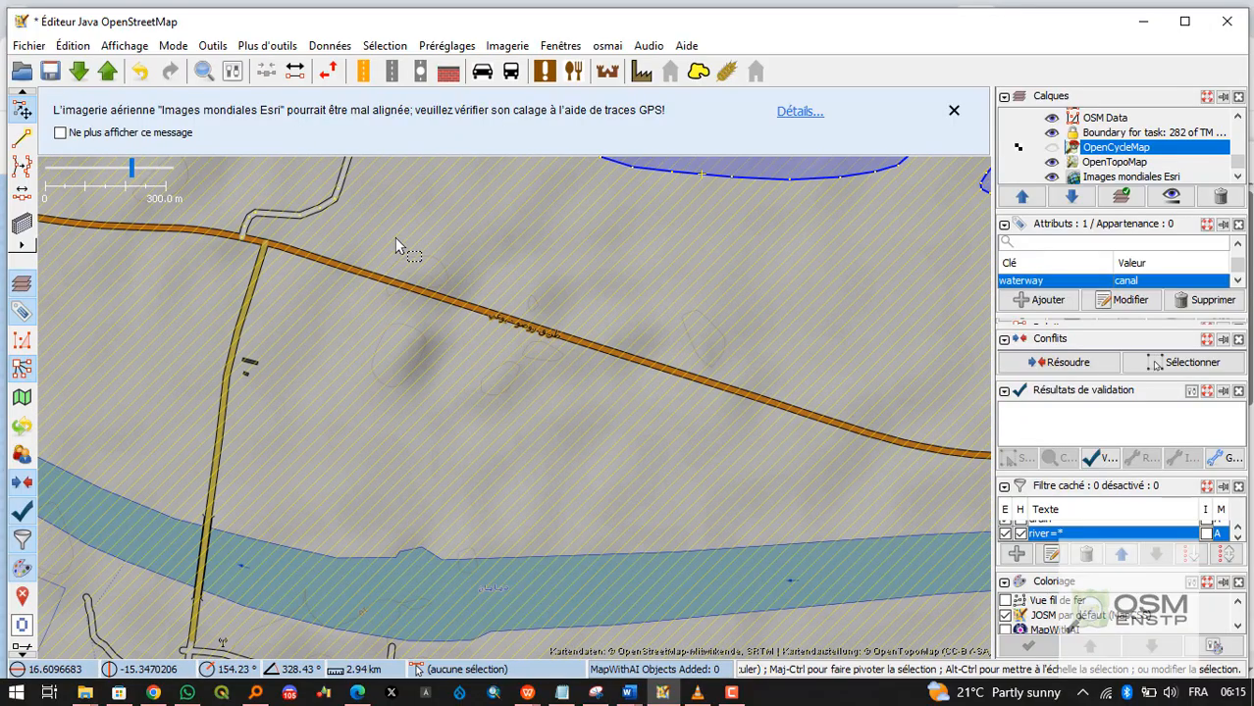
scroll(394, 238, "down", 2)
scroll(394, 237, "up", 1)
left_click_drag(394, 238, 235, 536)
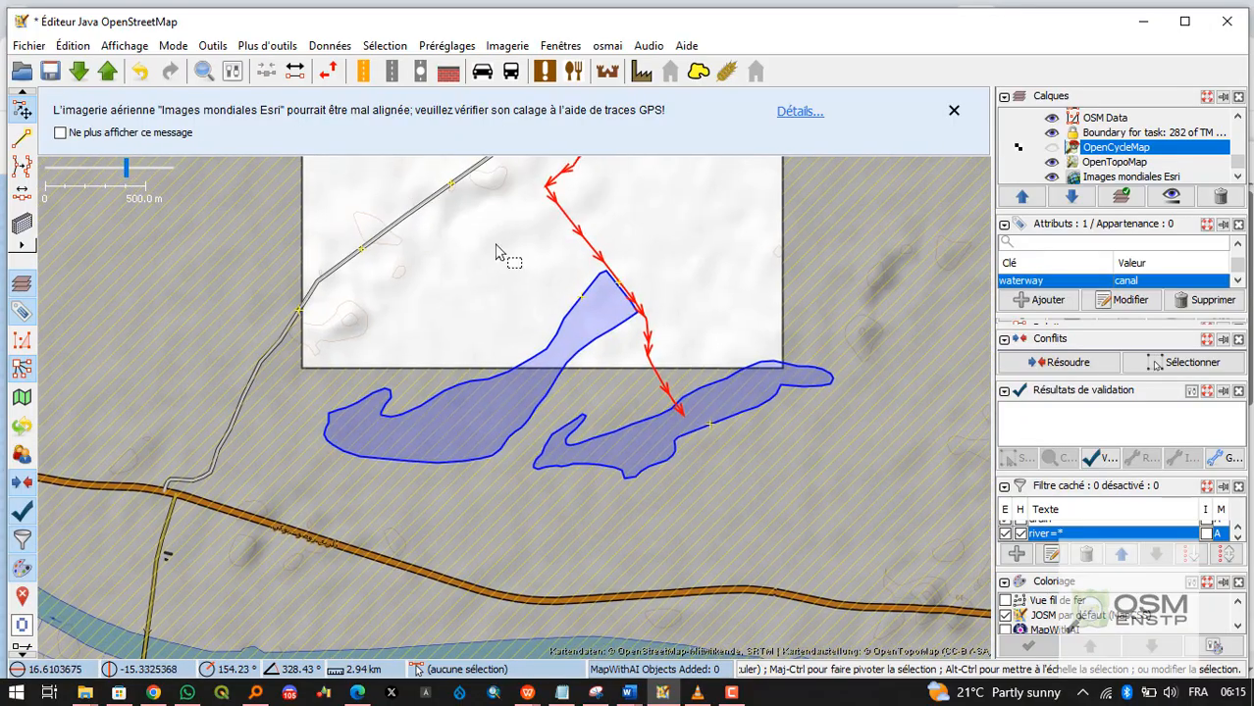
Review the canal's direction in relation to the wider river network, roads and relief south and north of the task.
scroll(495, 254, "down", 2)
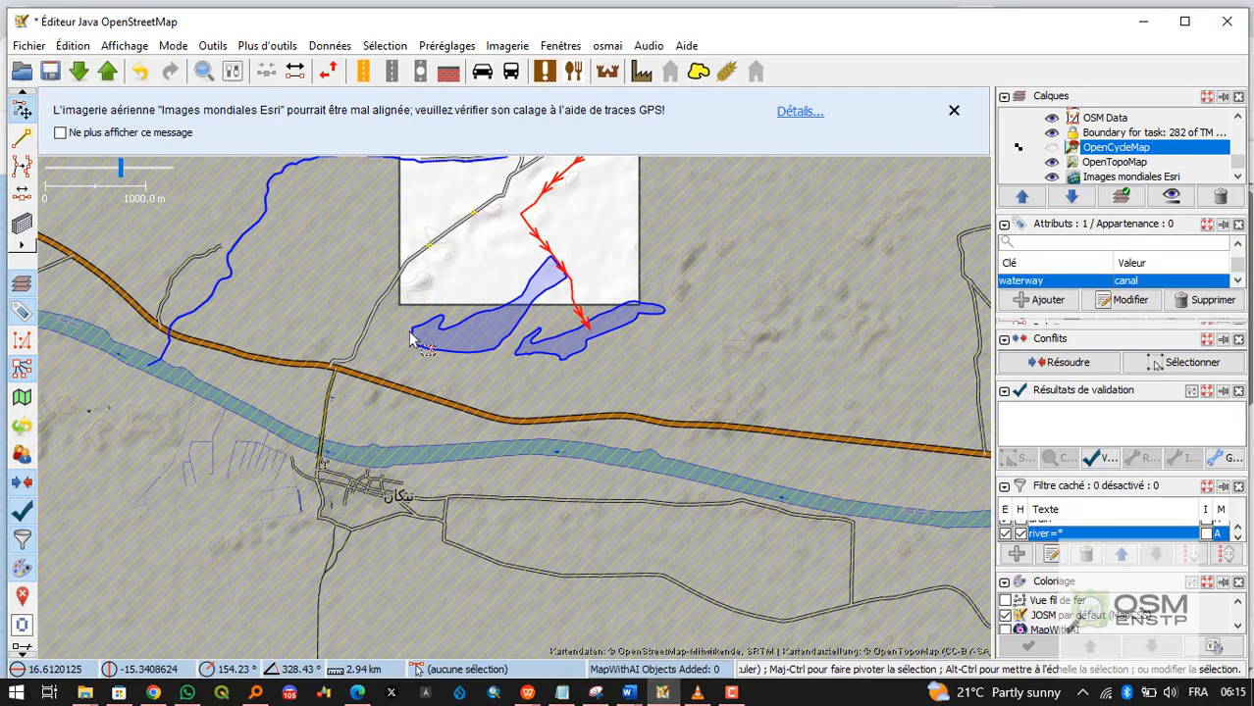
scroll(609, 461, "down", 2)
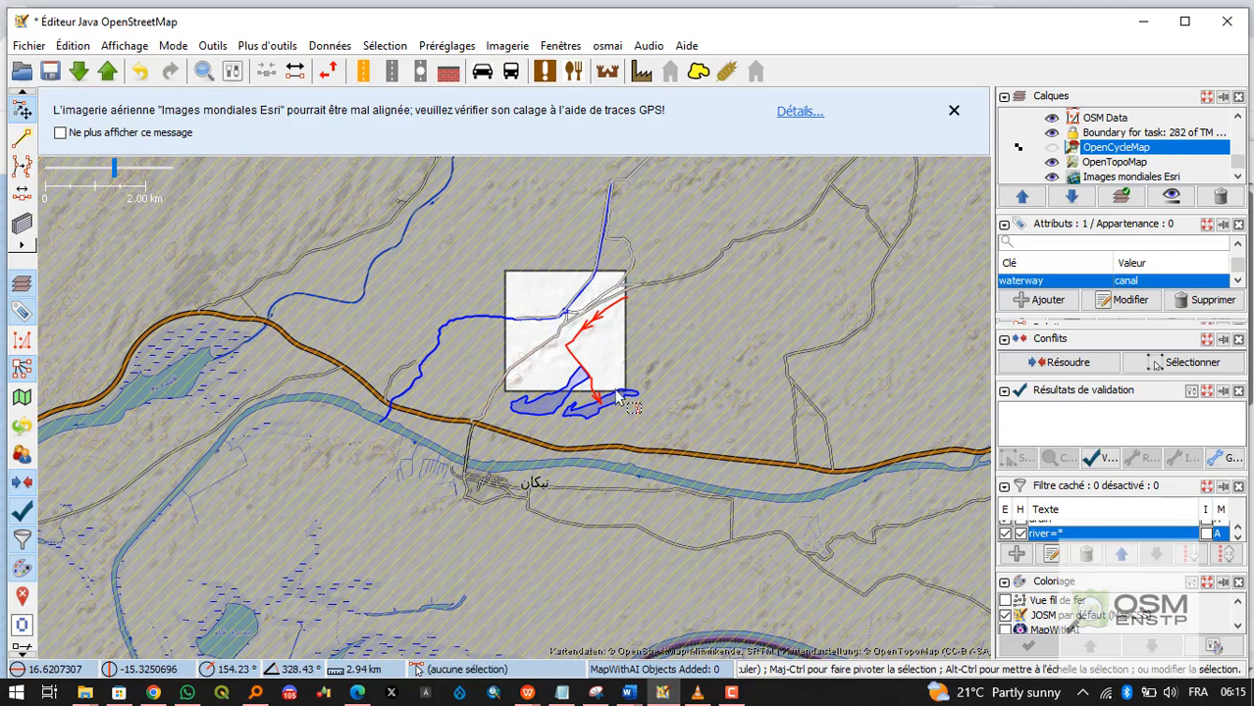
scroll(573, 387, "up", 2)
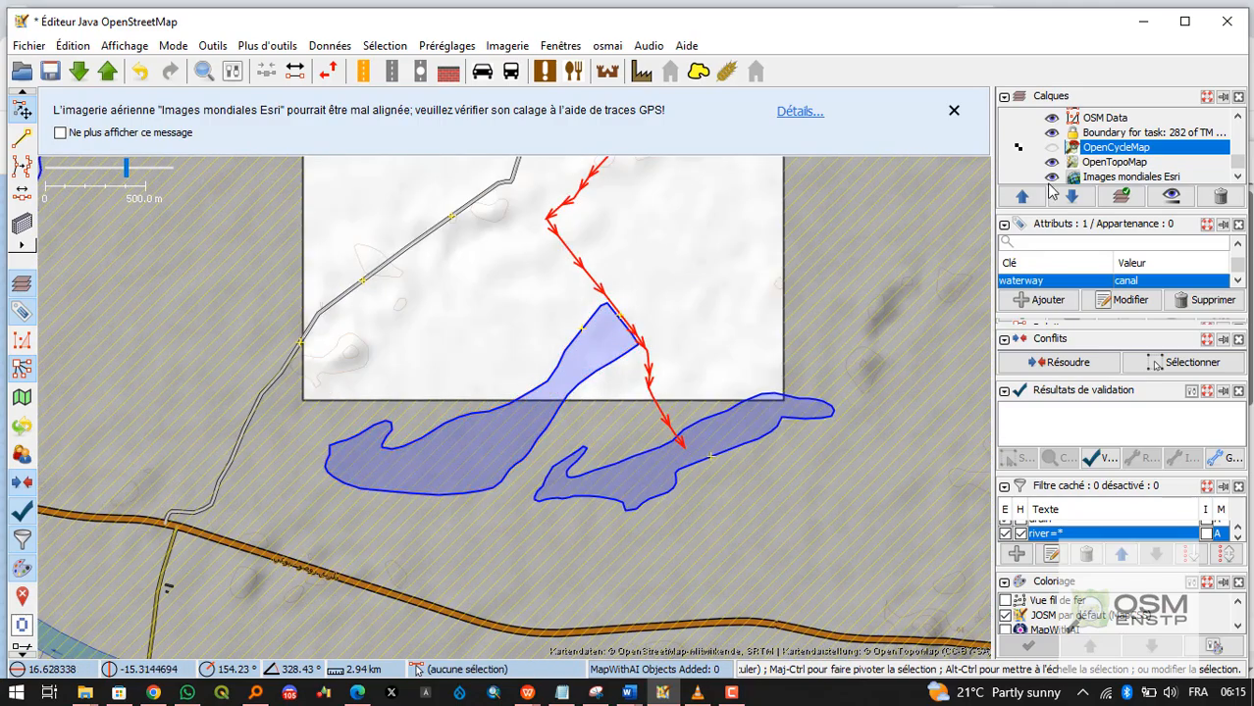
left_click_drag(669, 412, 657, 453)
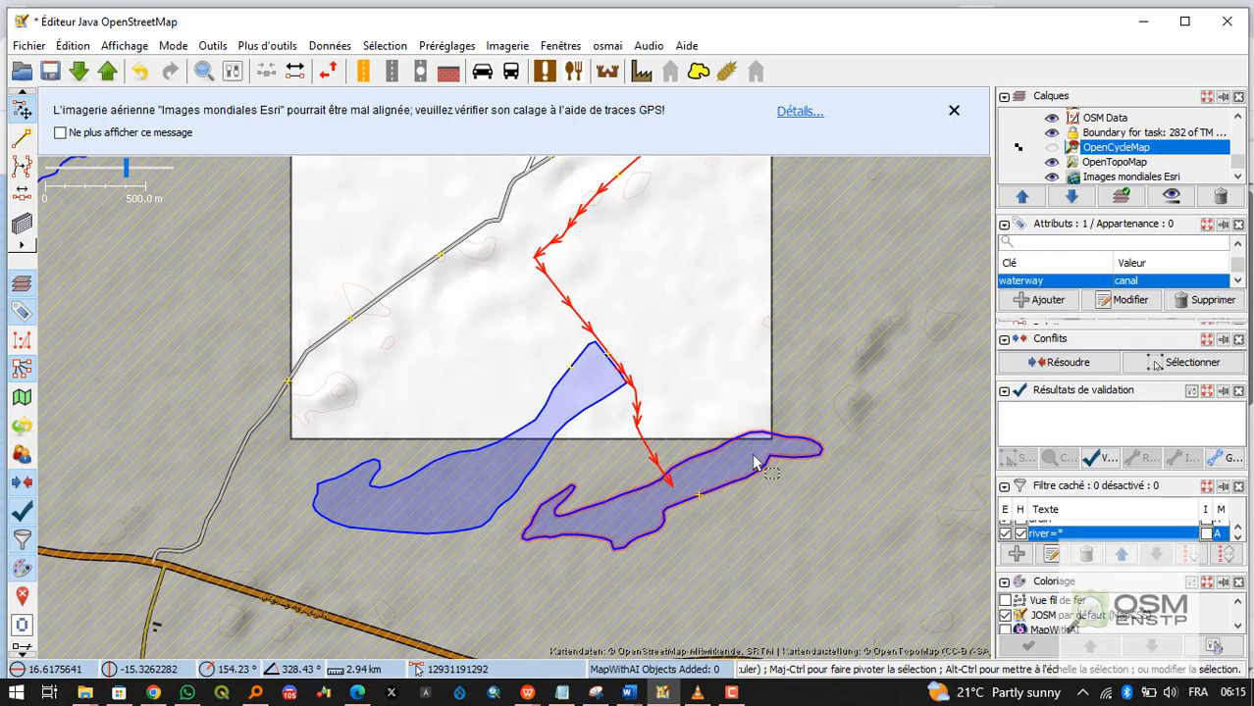
scroll(817, 407, "up", 1)
scroll(814, 422, "down", 1)
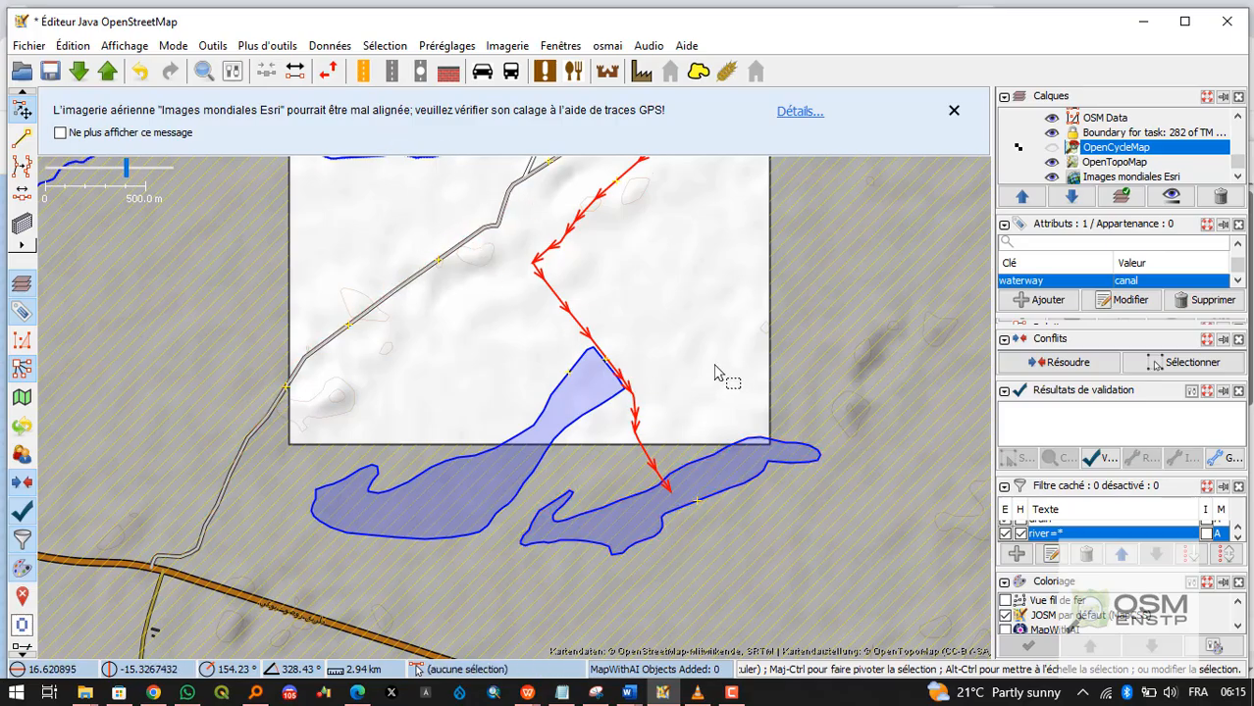
scroll(722, 373, "down", 4)
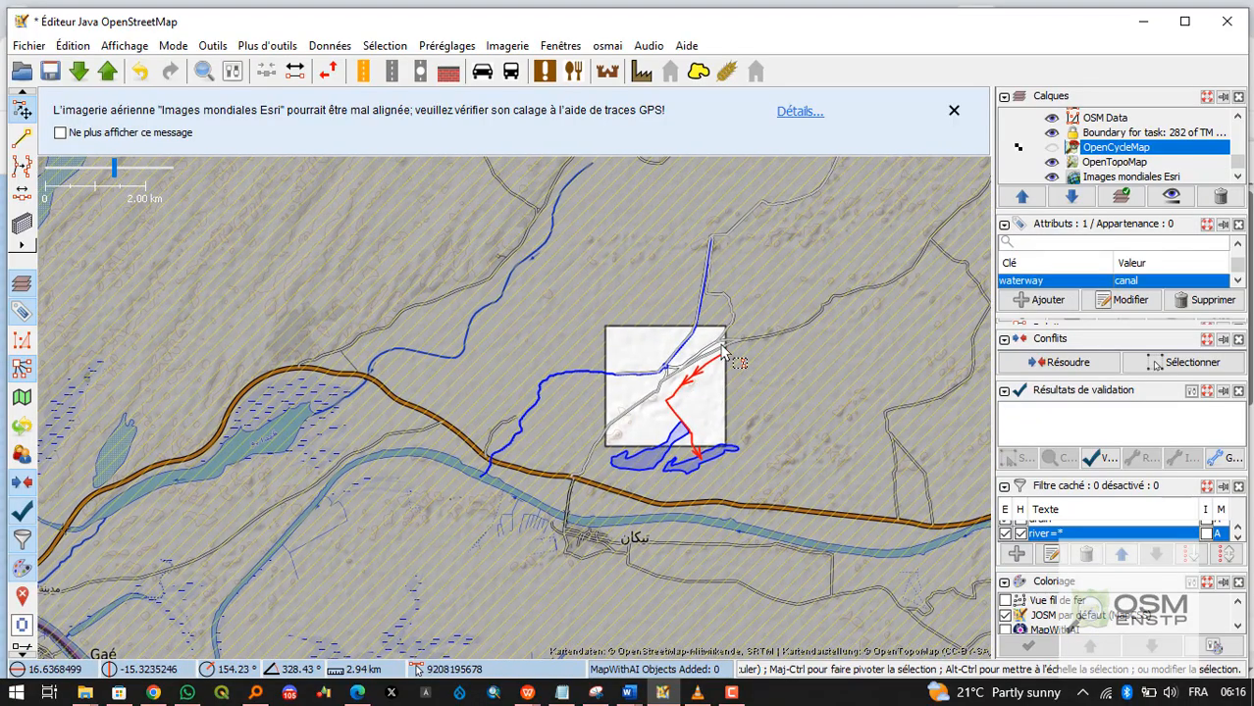
left_click_drag(704, 229, 637, 403)
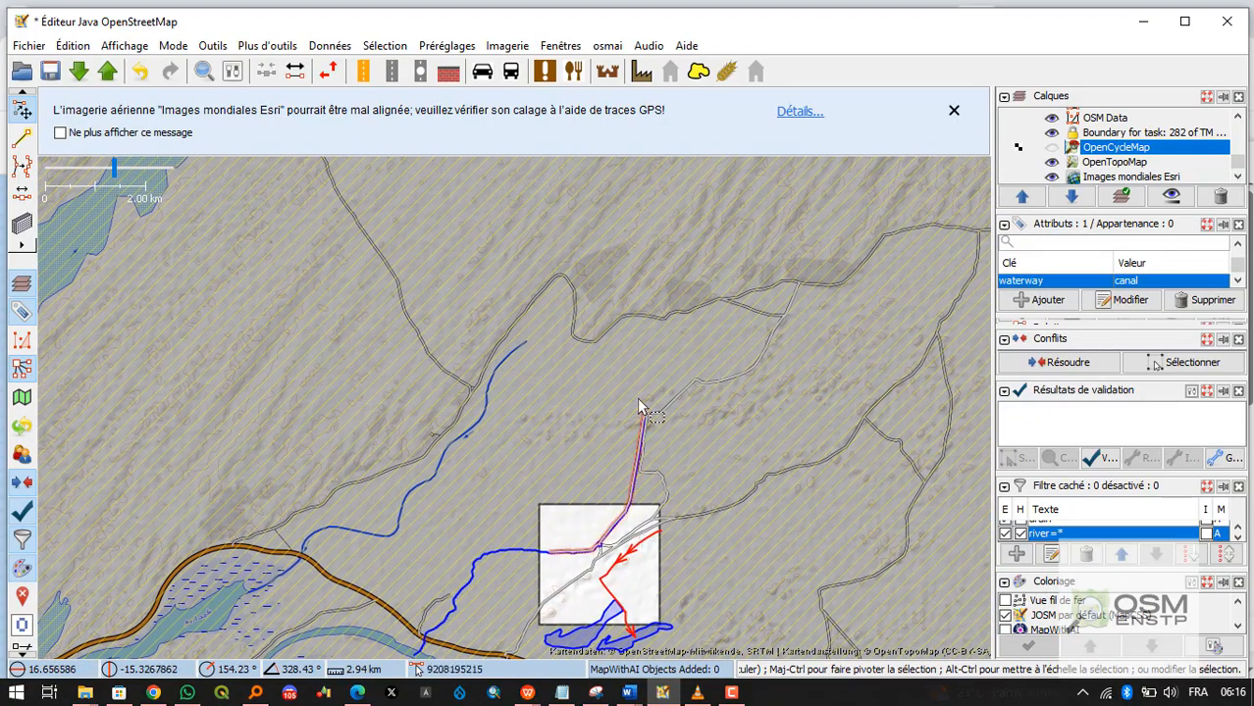
scroll(637, 397, "down", 2)
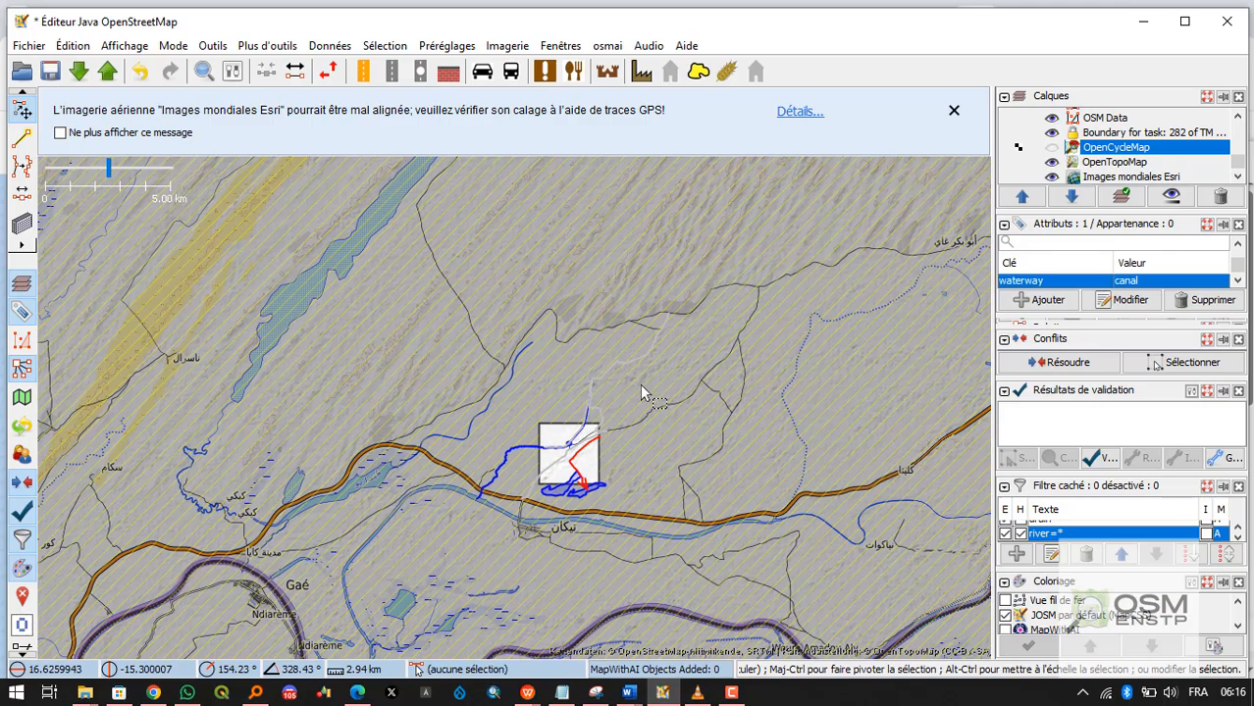
Hide the OpenTopoMap layer to show the Esri imagery around the canal's bend inside the task square.
scroll(640, 384, "up", 2)
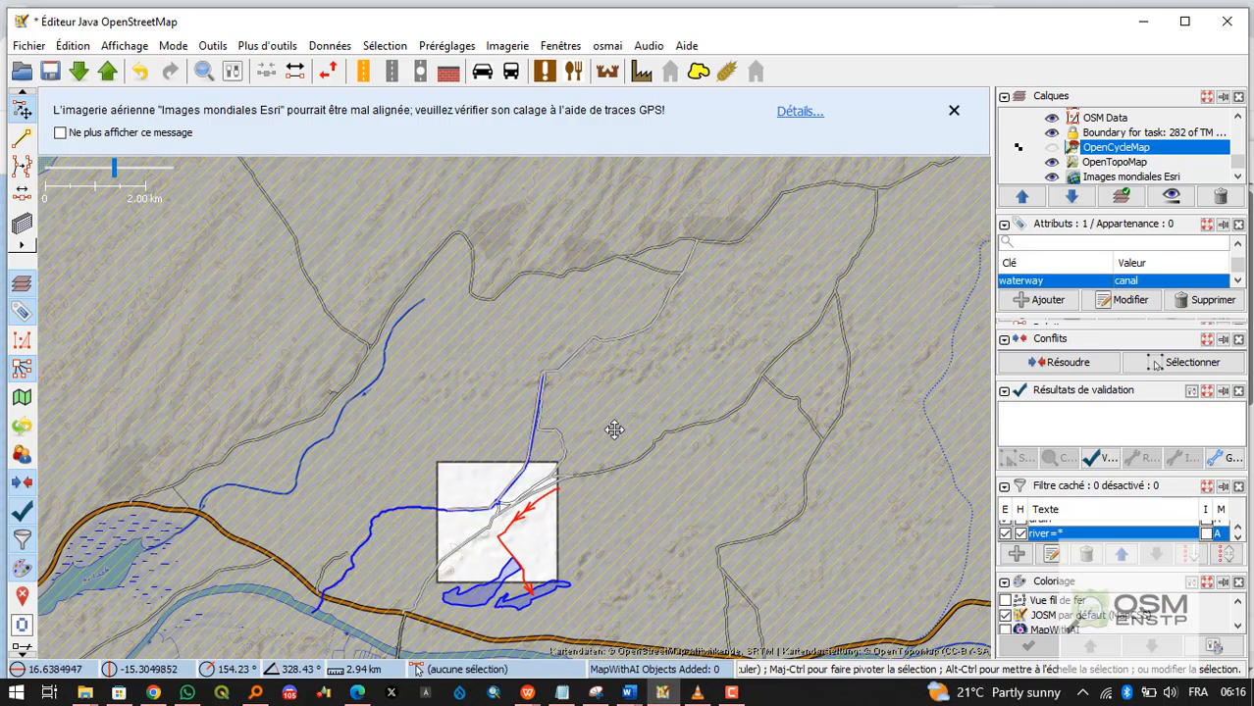
key("ctrl+Up")
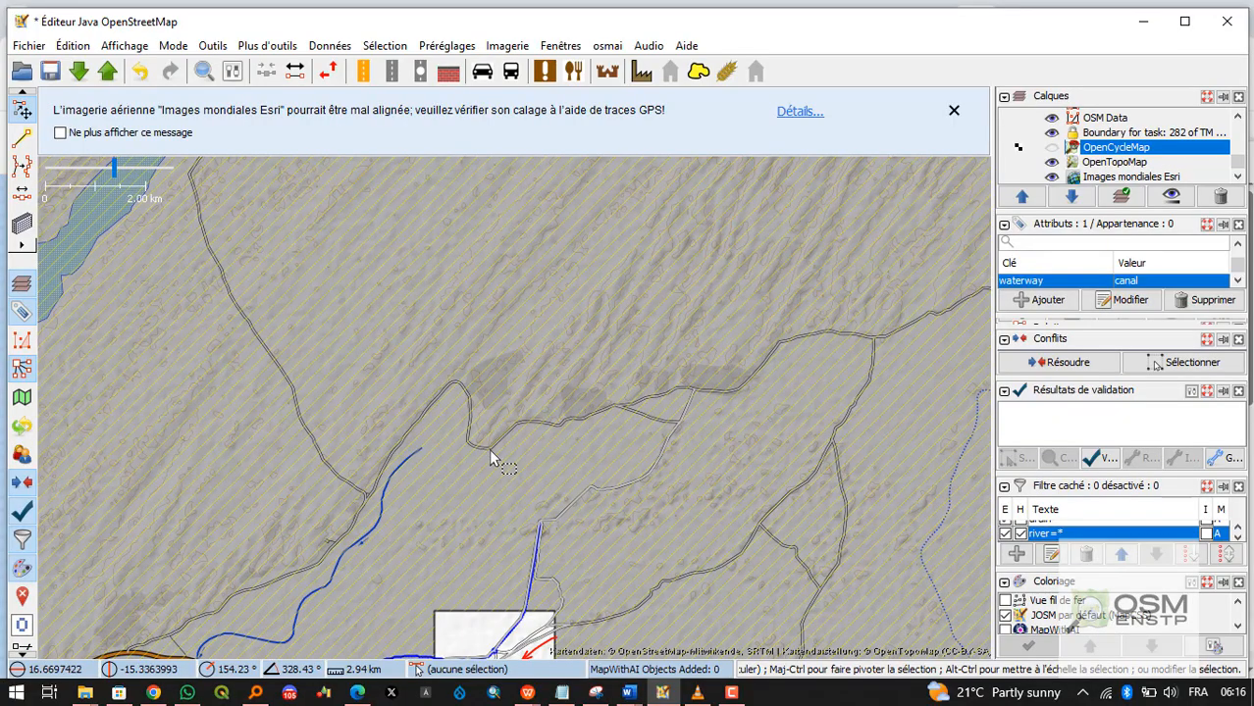
key("ctrl+Down")
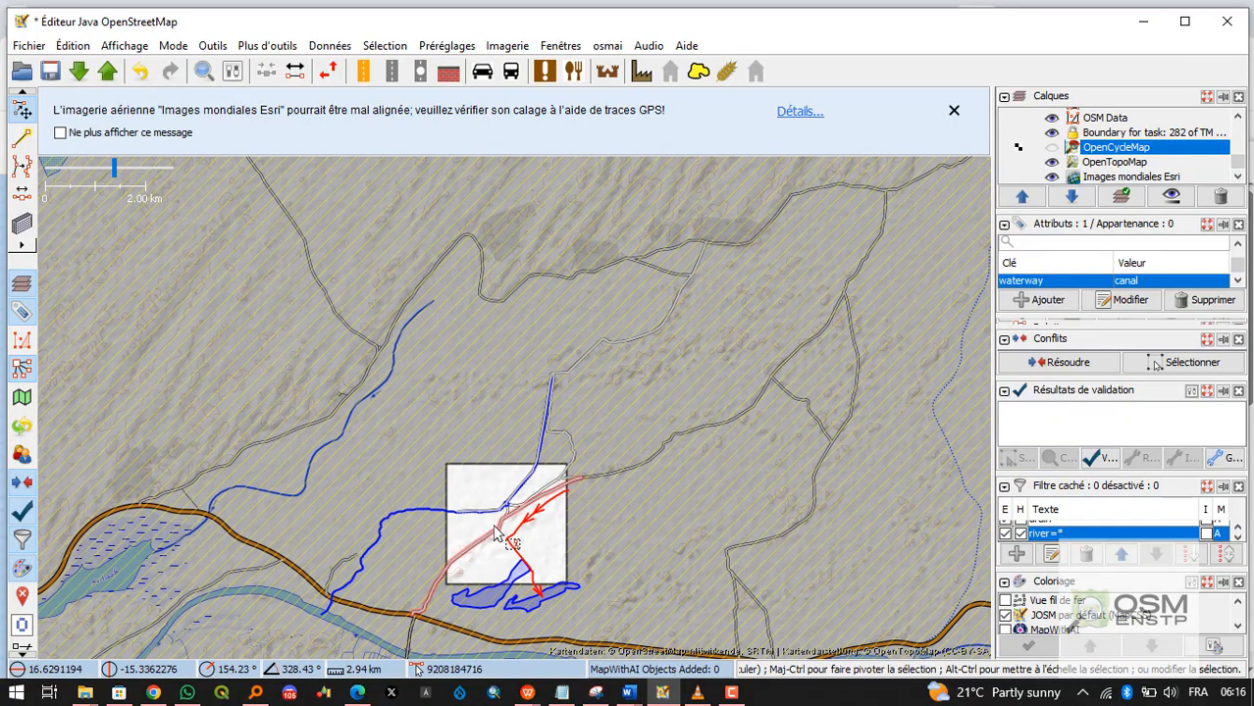
scroll(503, 532, "up", 6)
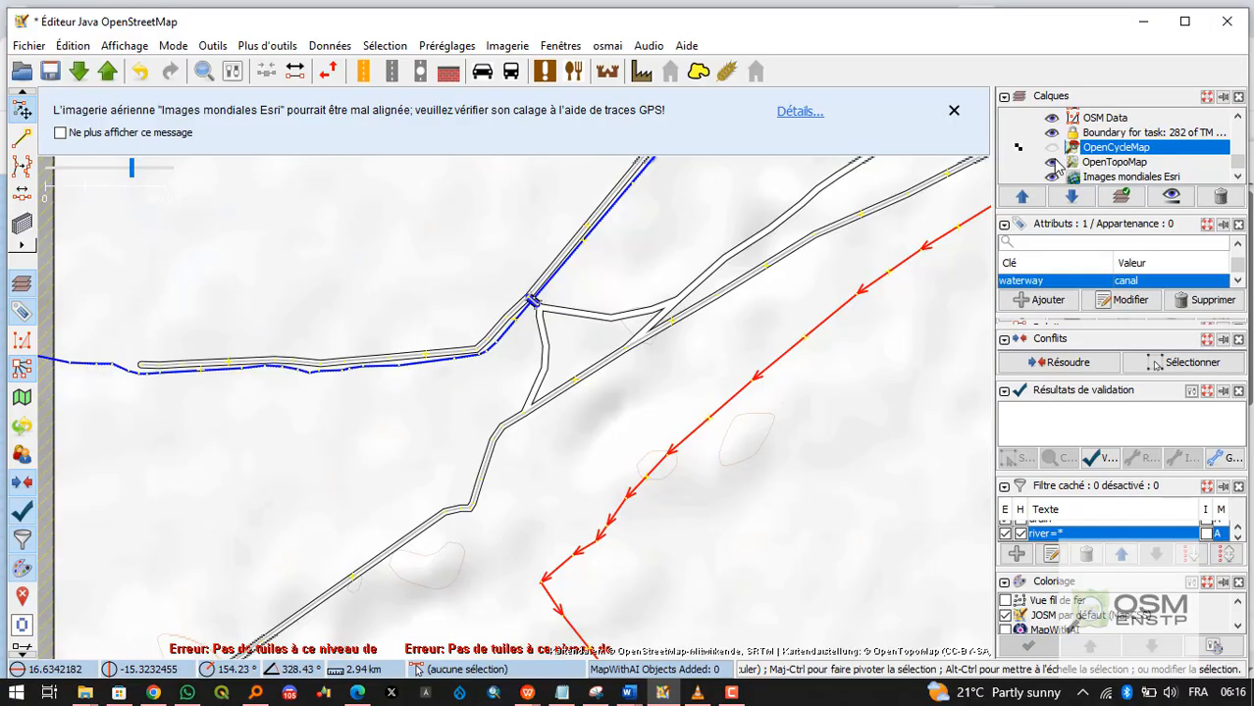
left_click(1052, 162)
scroll(518, 400, "up", 2)
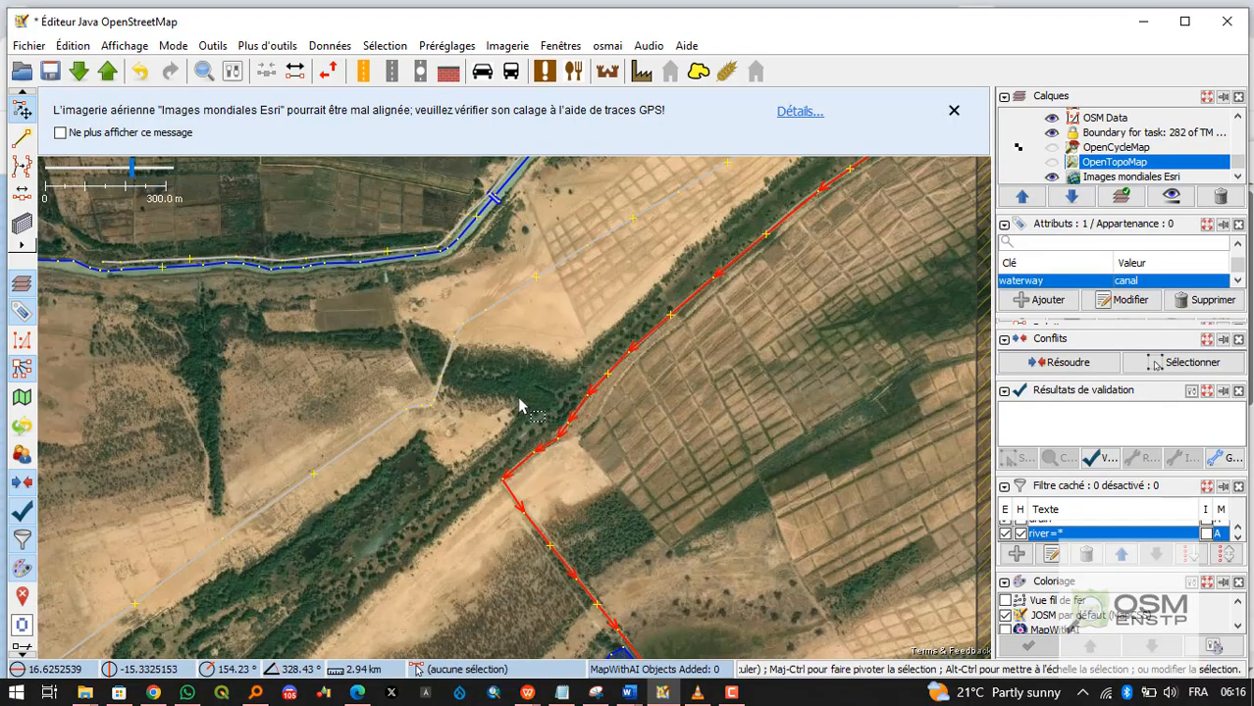
Examine the imagery along the canal down to the southern water areas and across the irrigated fields east of it for further channels.
left_click_drag(518, 401, 672, 204)
scroll(535, 269, "up", 1)
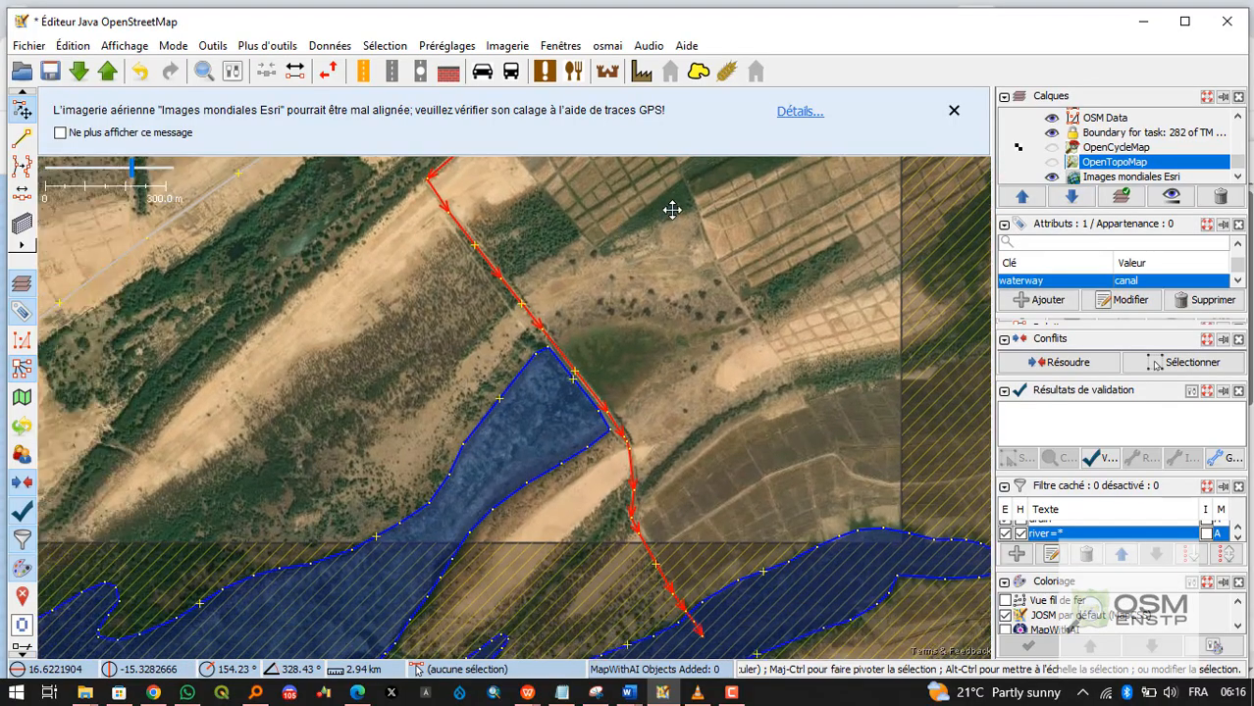
left_click_drag(746, 426, 496, 321)
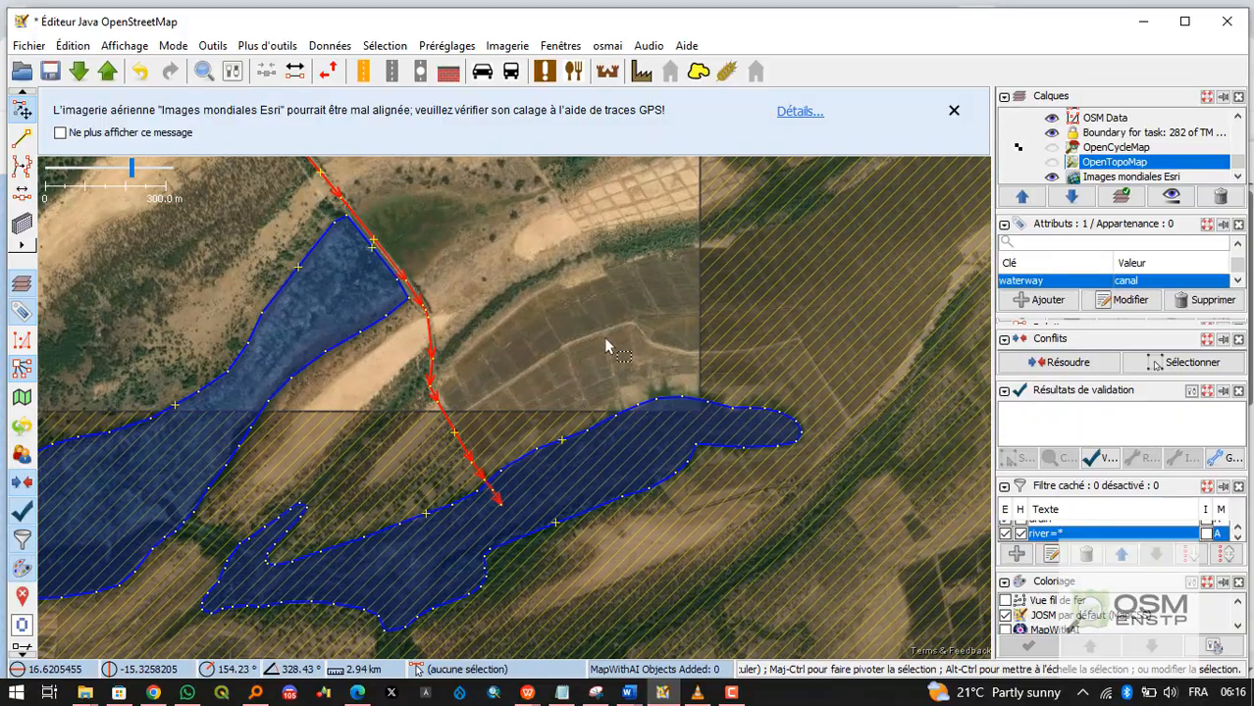
scroll(857, 433, "up", 3)
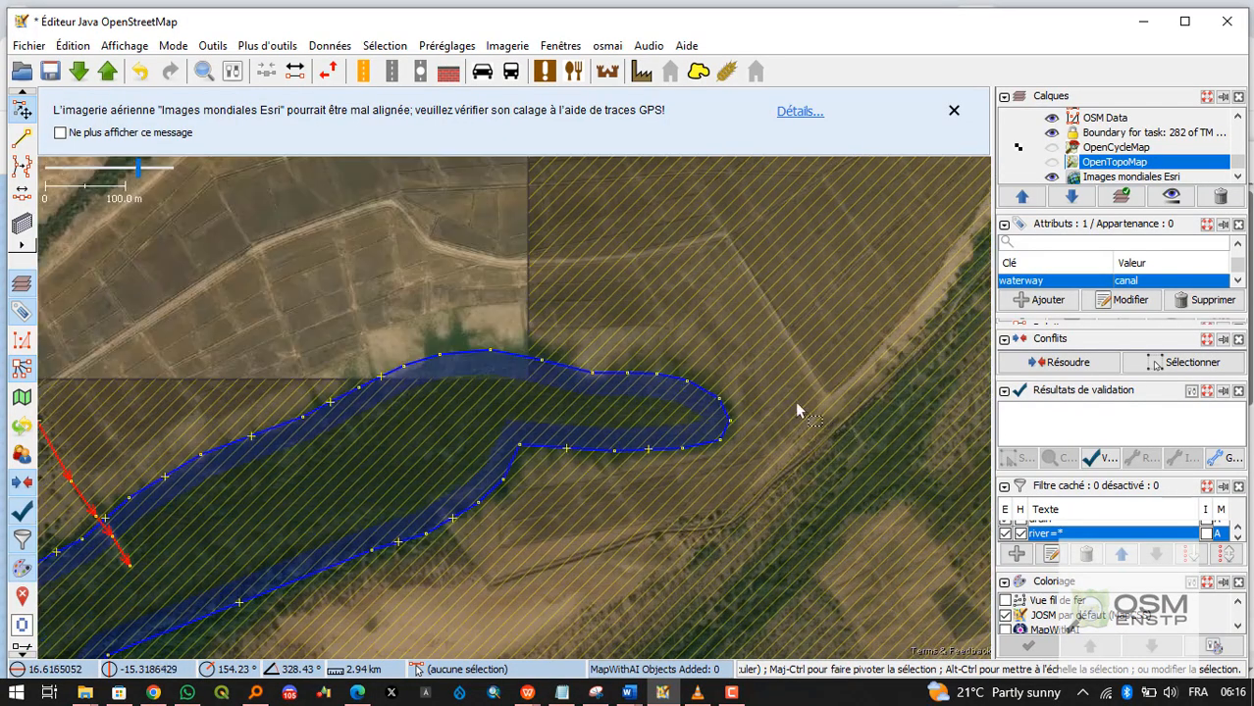
left_click_drag(740, 340, 749, 391)
scroll(628, 294, "up", 1)
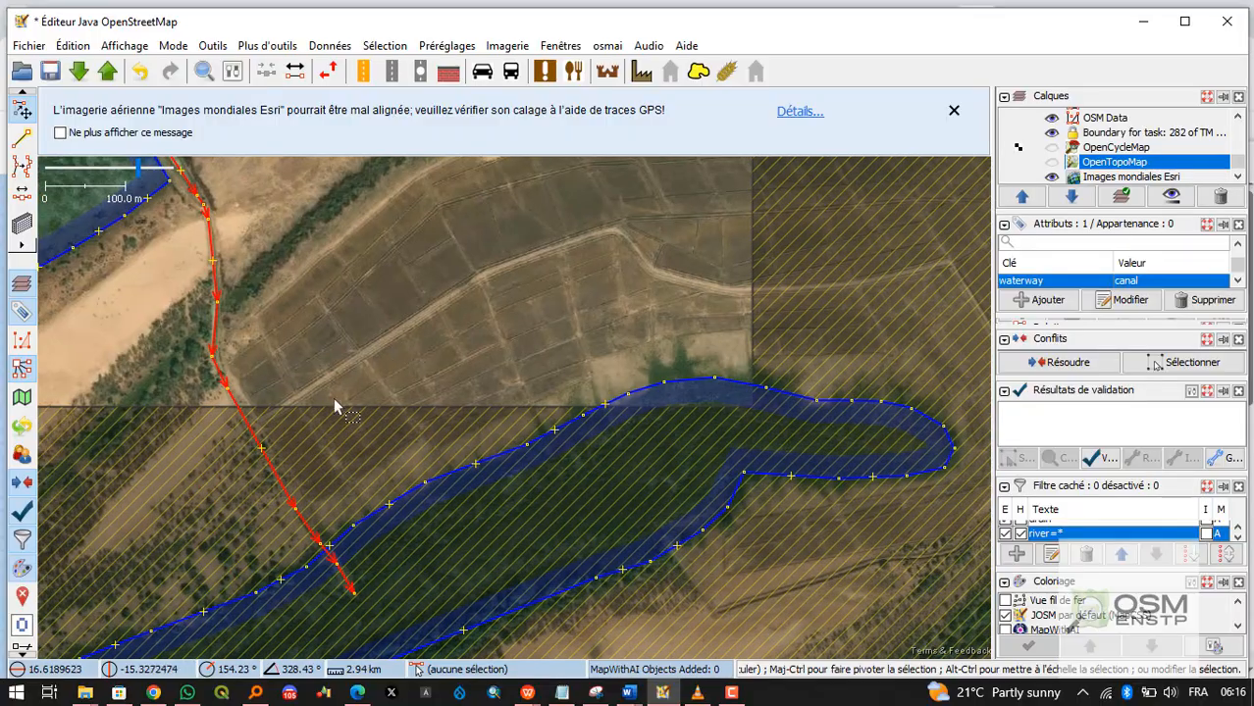
scroll(252, 440, "up", 1)
scroll(506, 291, "down", 1)
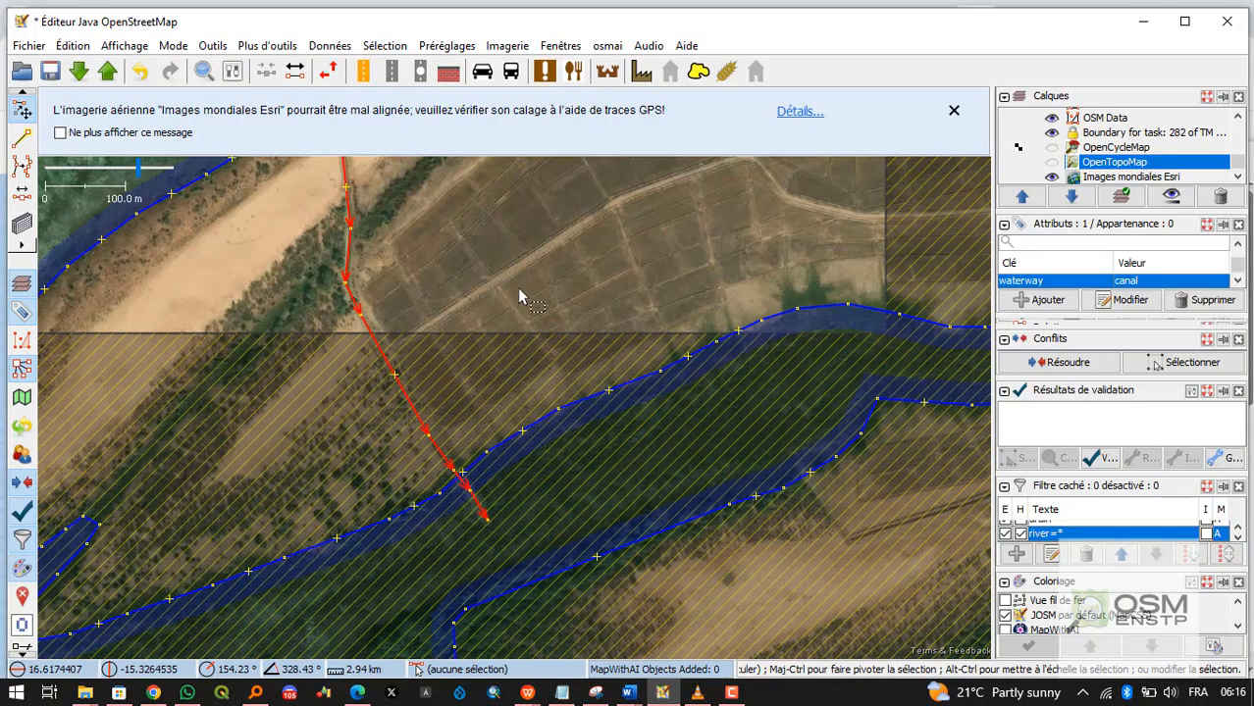
left_click_drag(518, 291, 341, 417)
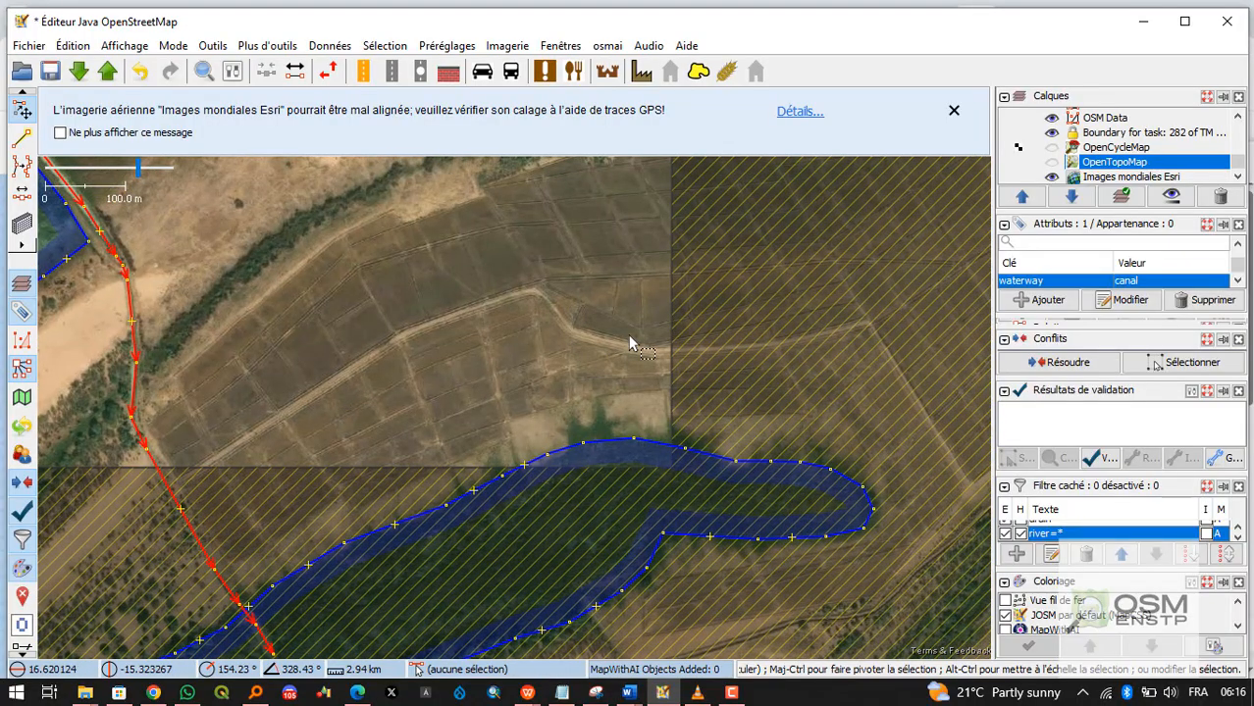
left_click_drag(630, 343, 361, 336)
scroll(721, 527, "down", 3)
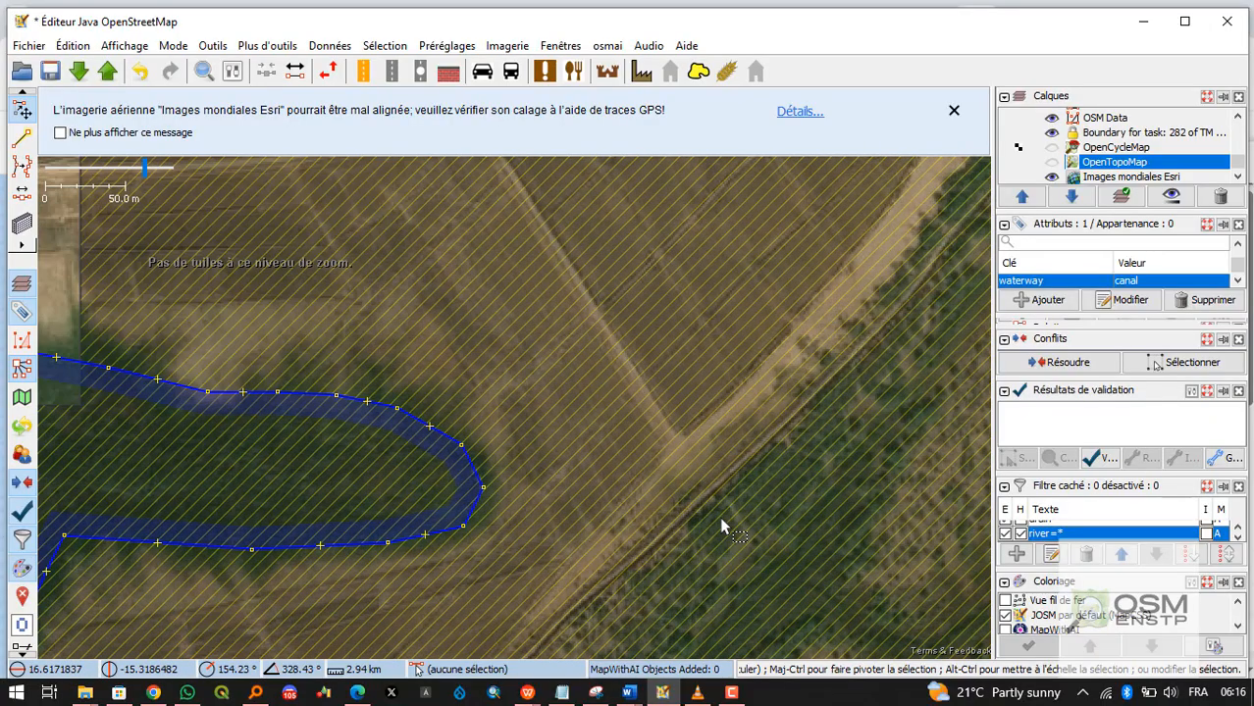
scroll(576, 385, "down", 1)
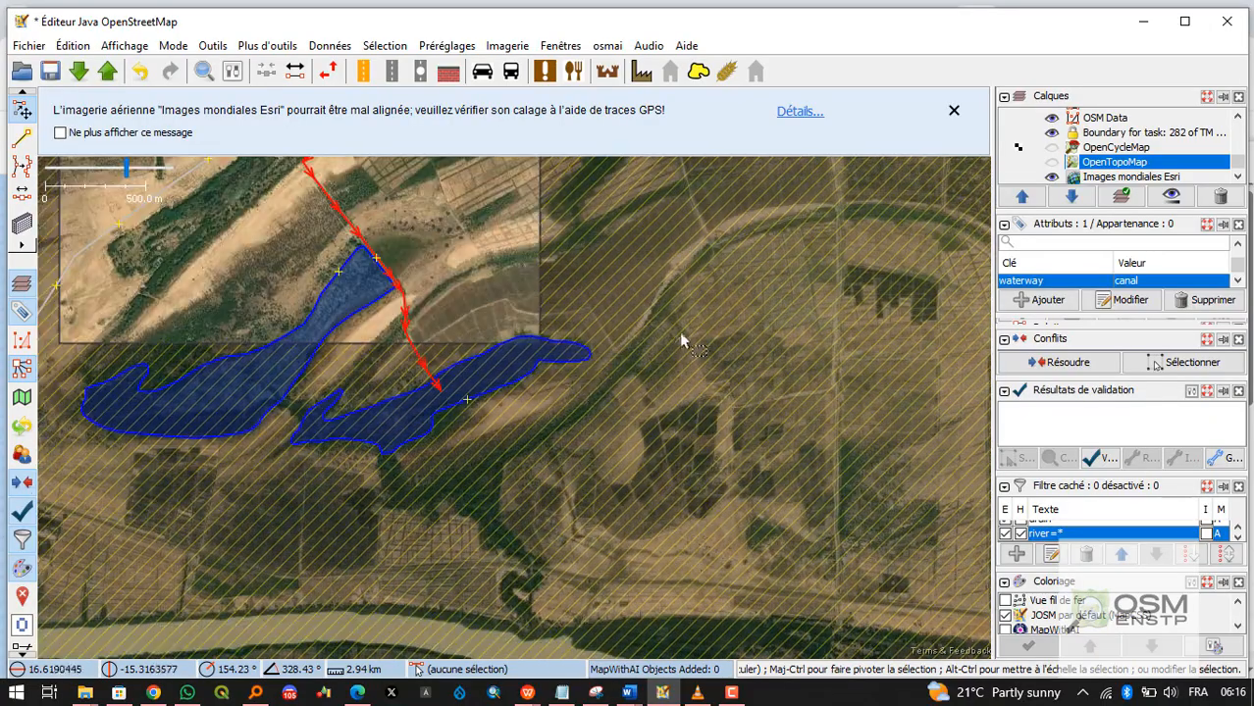
scroll(520, 330, "up", 1)
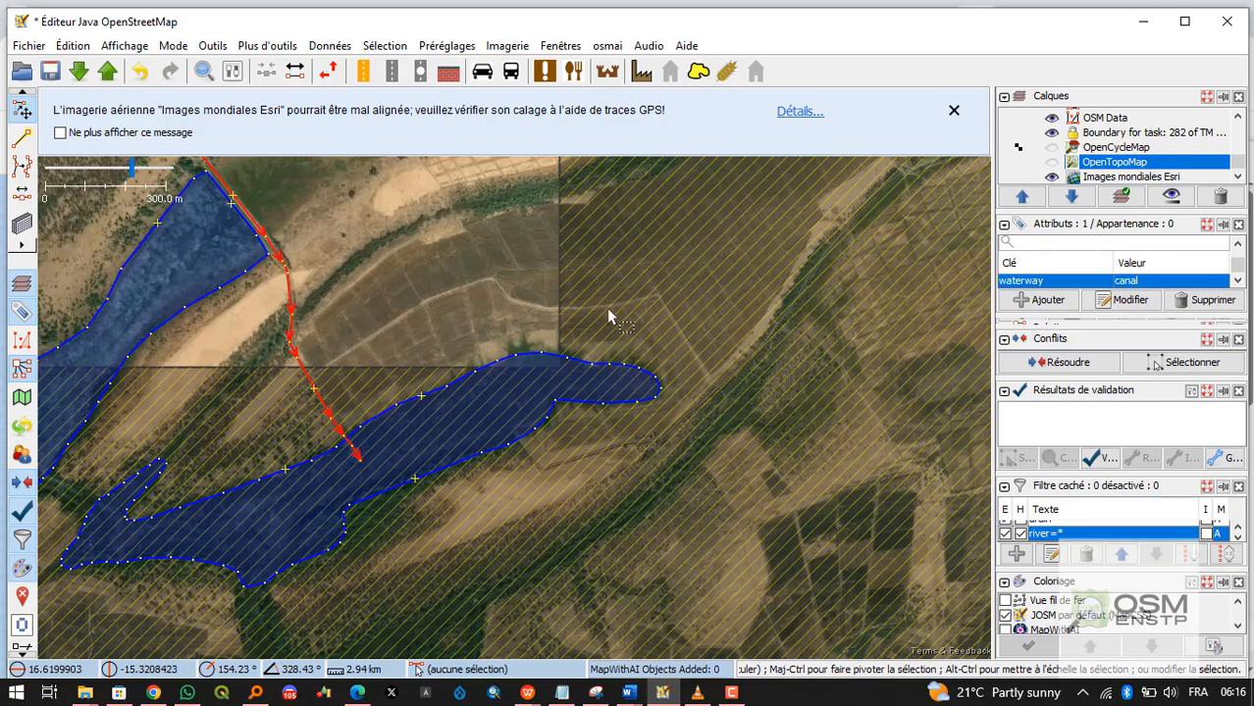
scroll(569, 319, "up", 3)
Start a new way just outside the task's east boundary and trace the field channel westward around its bend.
key("Escape")
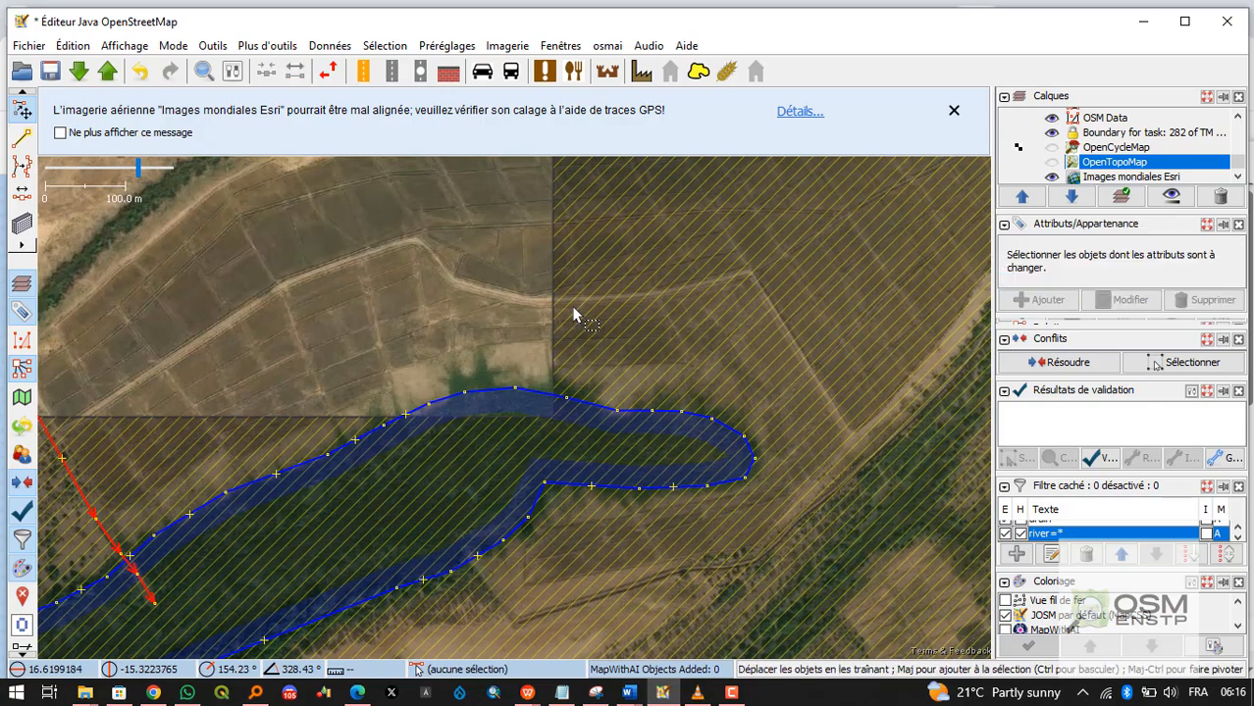
key("a")
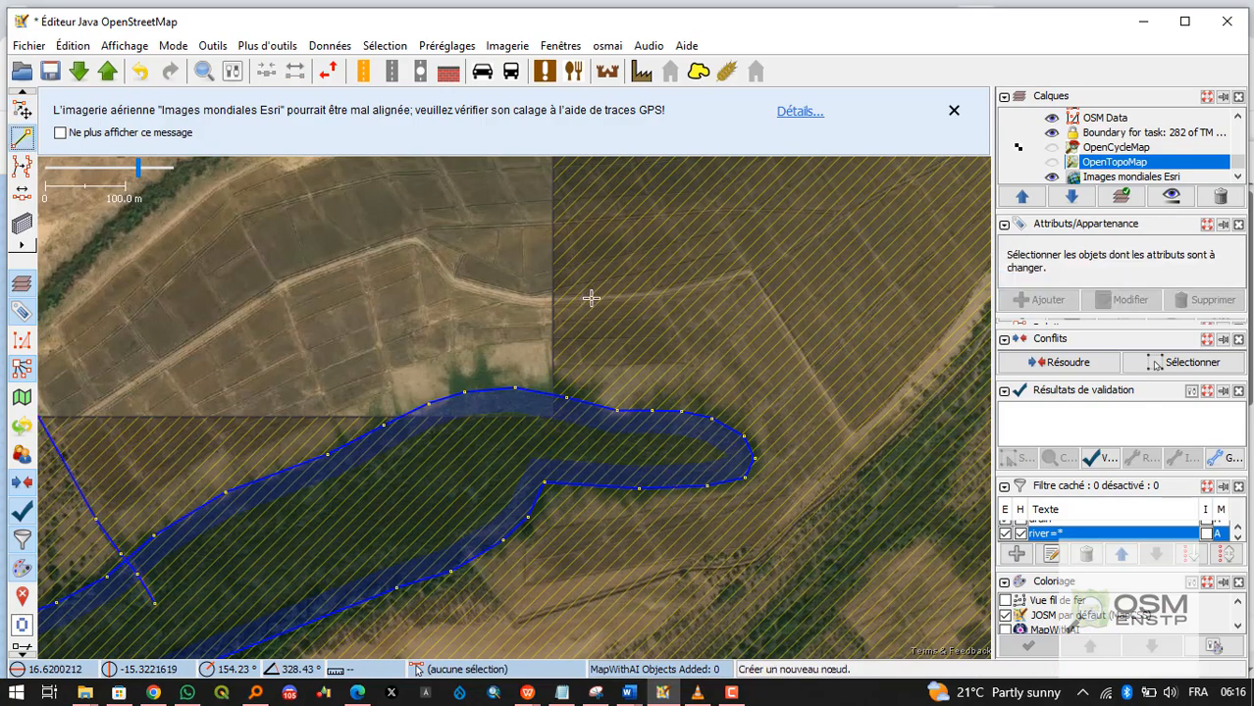
scroll(444, 282, "up", 2)
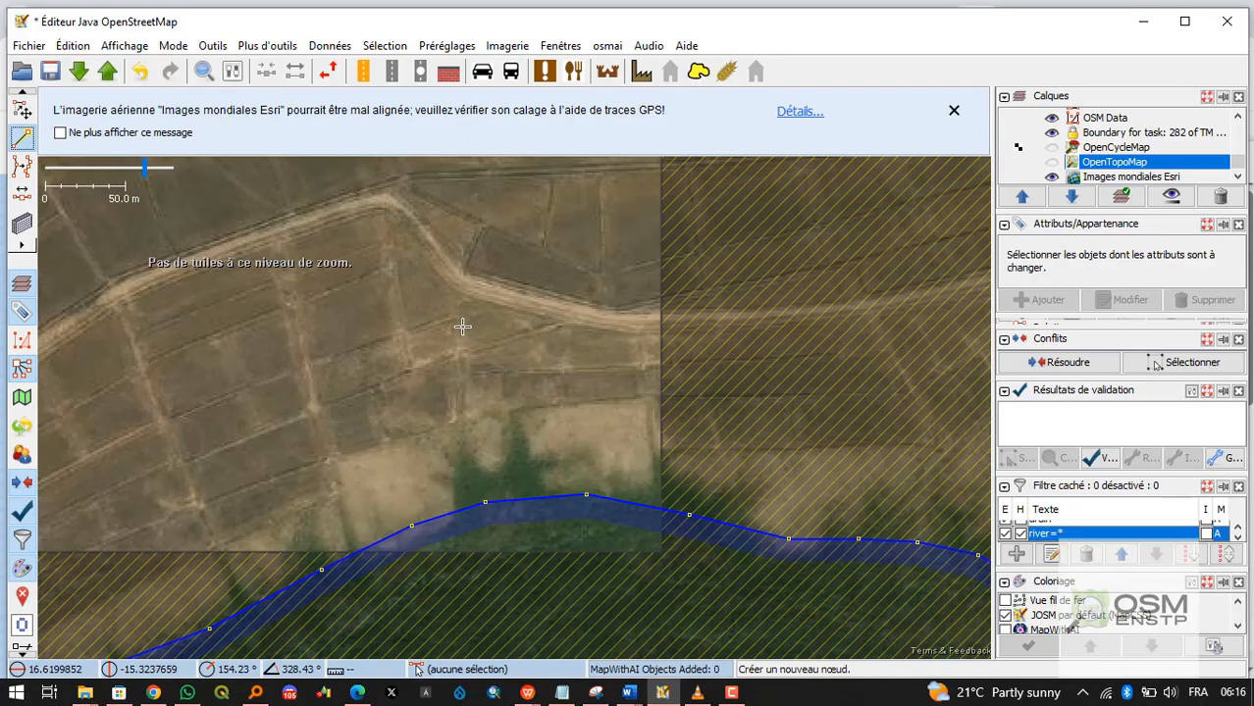
scroll(506, 335, "down", 2)
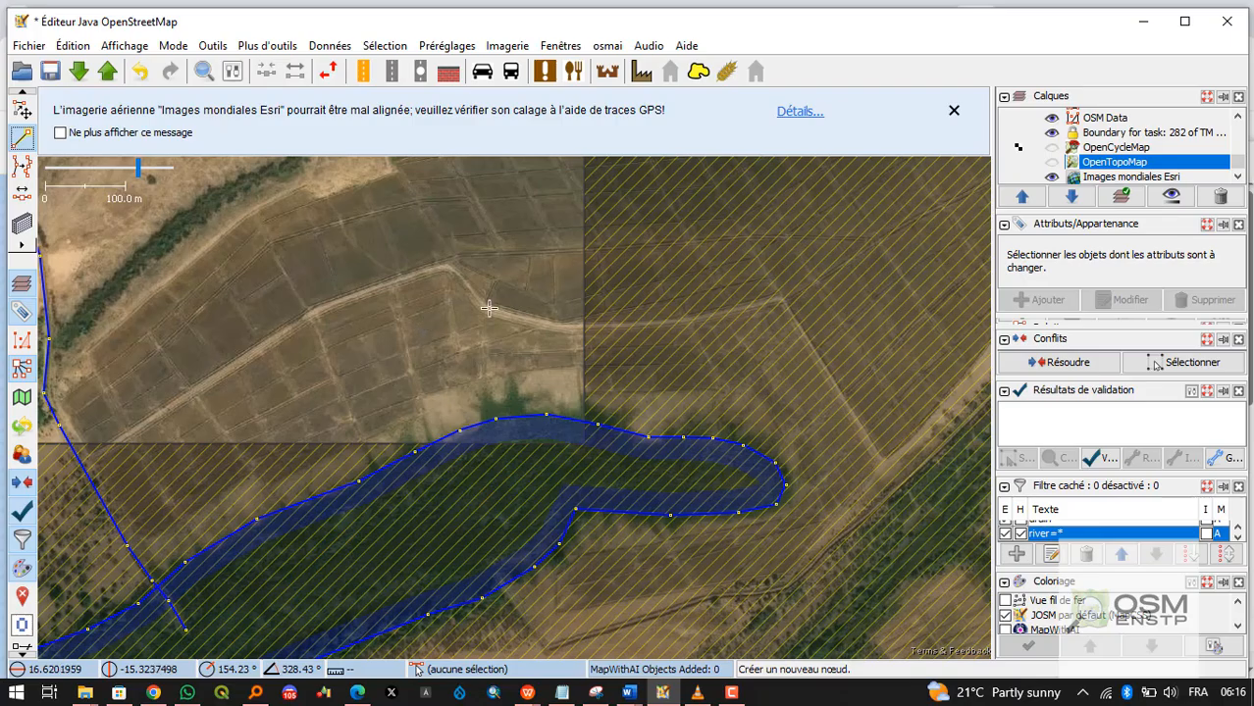
scroll(490, 307, "up", 3)
scroll(517, 319, "down", 1)
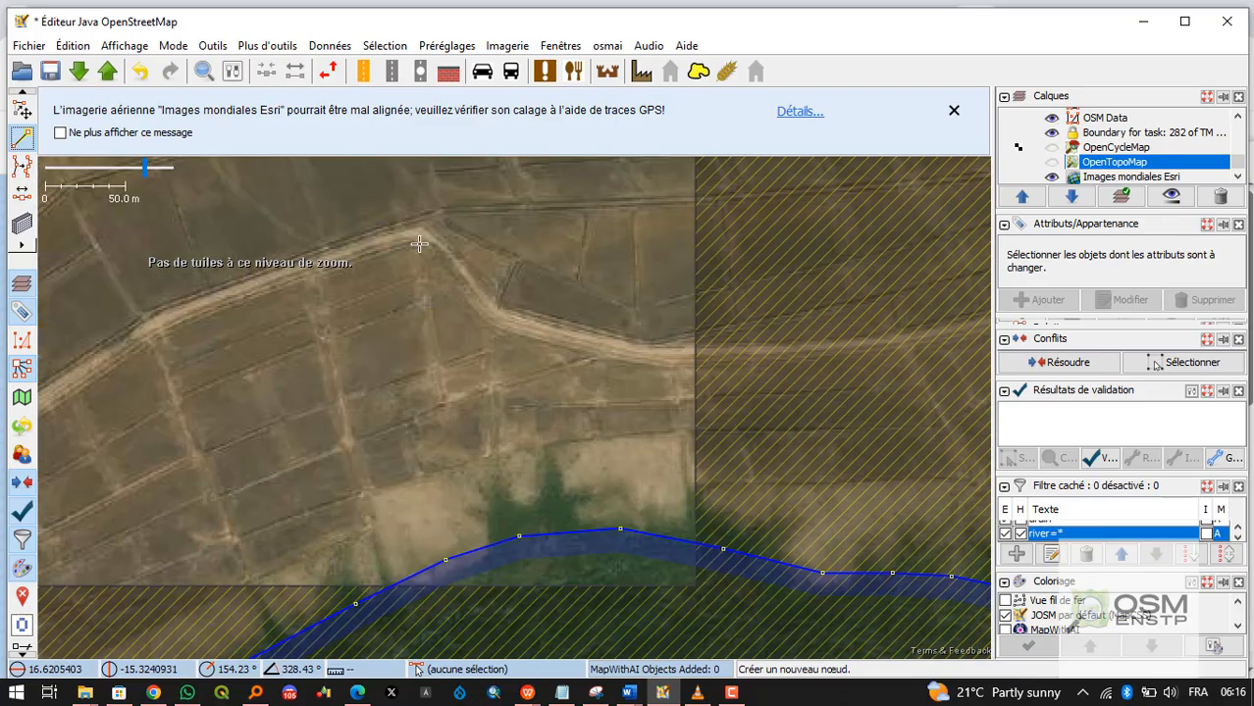
left_click_drag(182, 392, 416, 338)
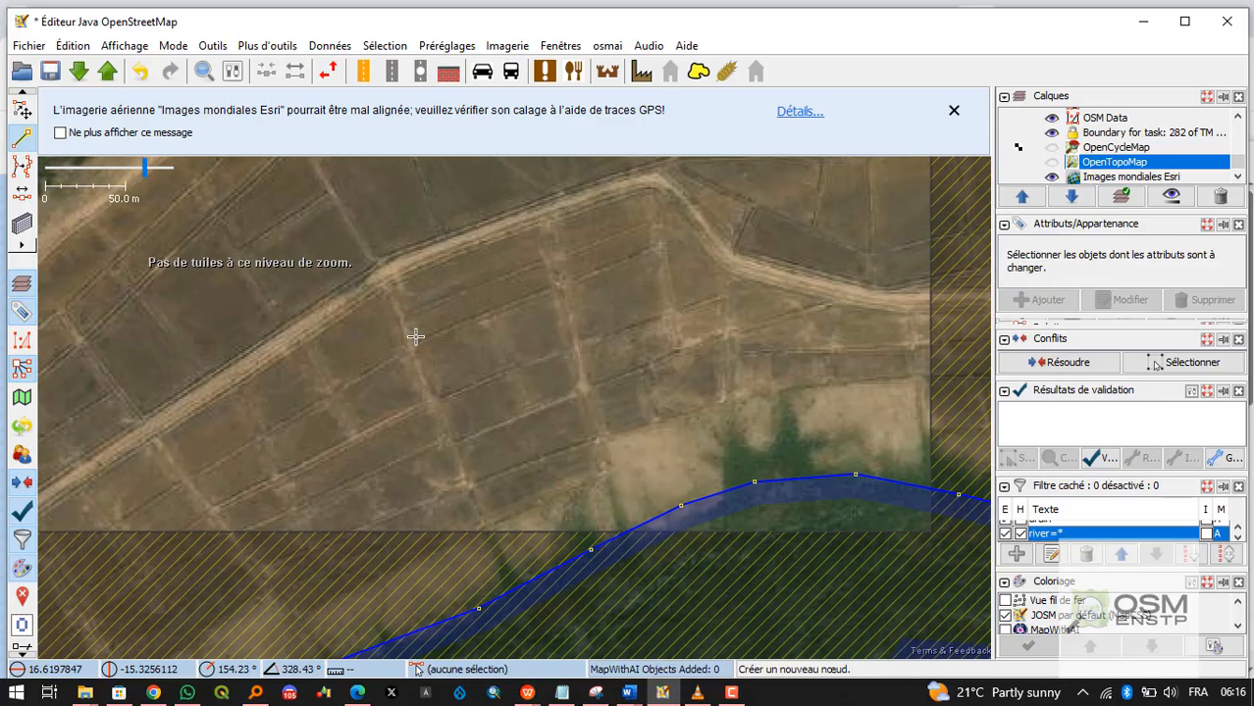
left_click(971, 300)
left_click(876, 298)
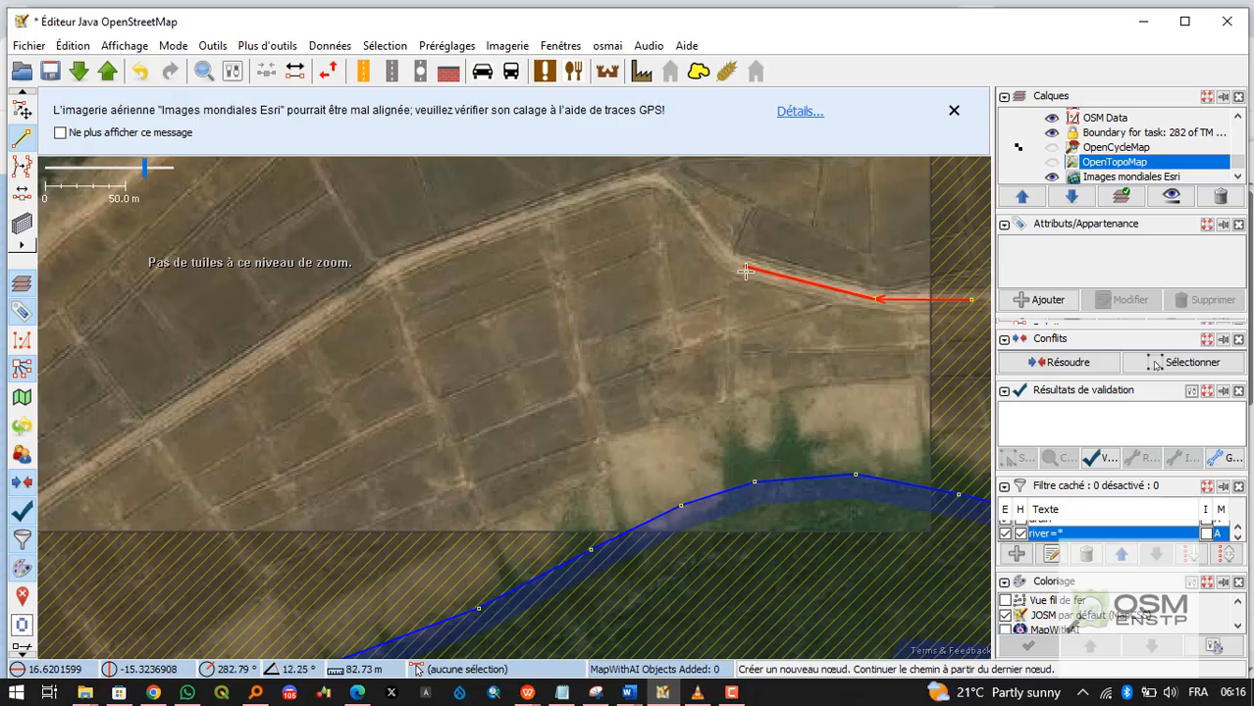
left_click(743, 268)
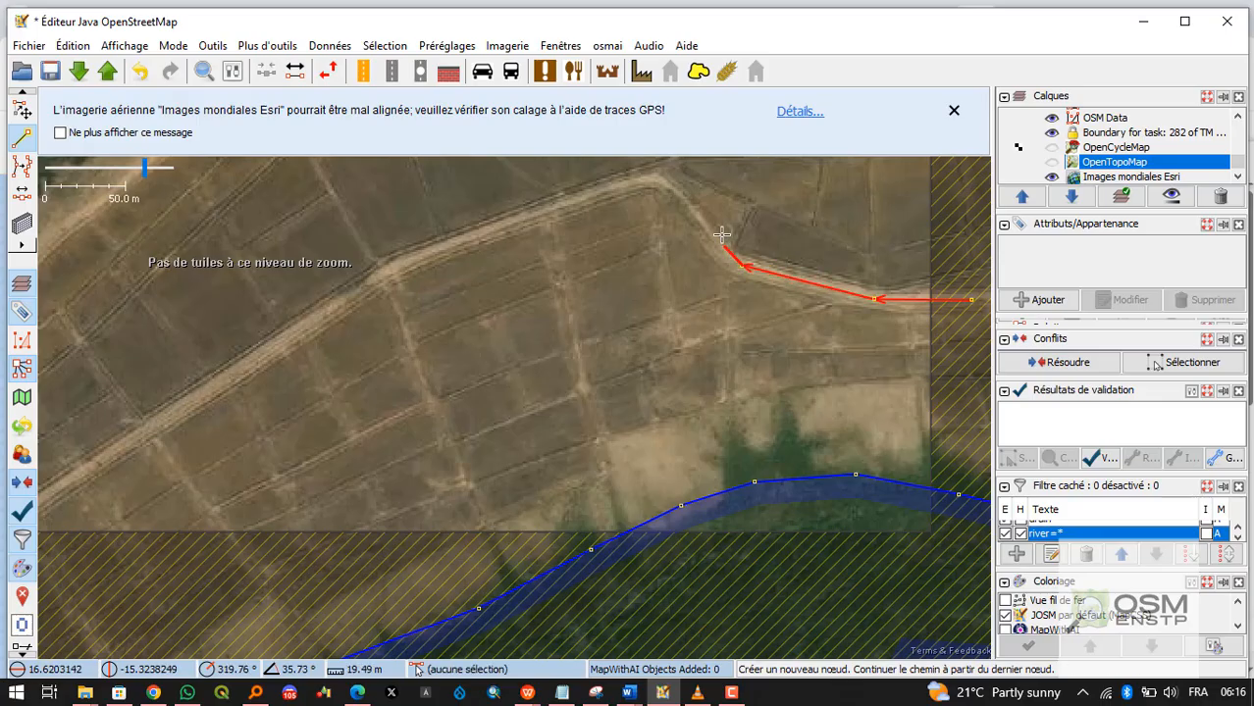
left_click(660, 180)
left_click(531, 211)
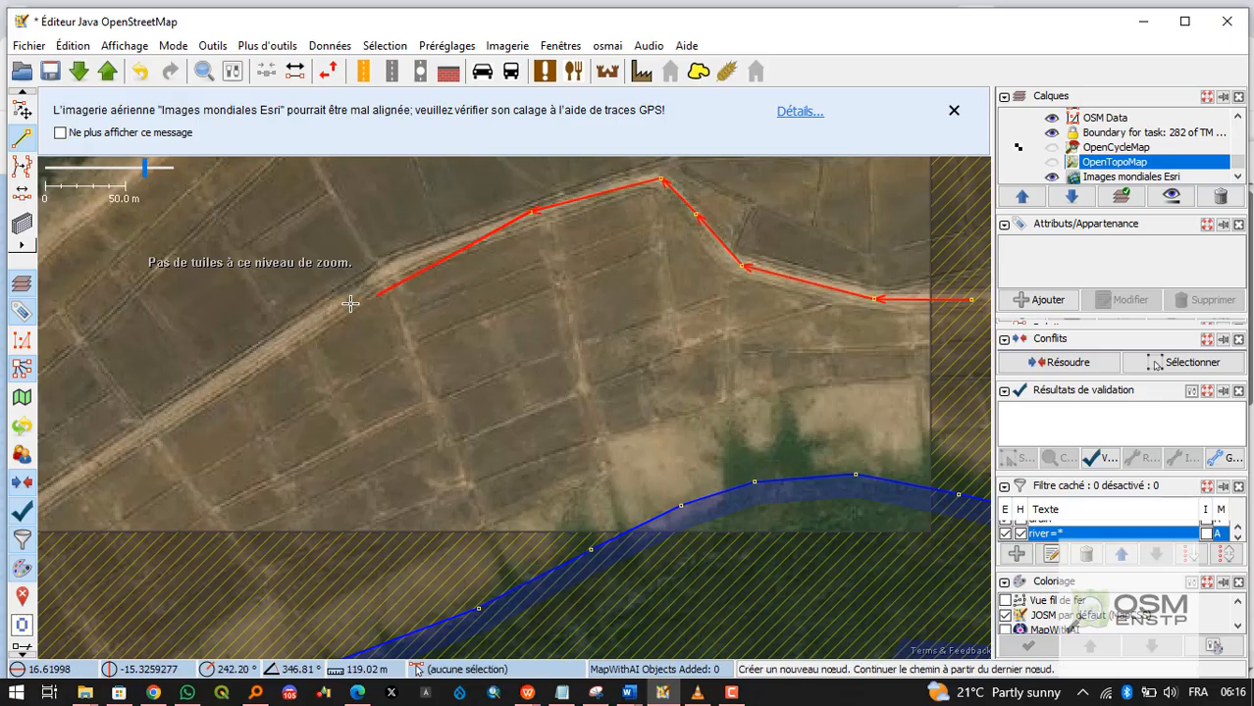
Continue the way southwest along the field channel and connect it to the existing canal, for a total length of about 744 m.
left_click(387, 267)
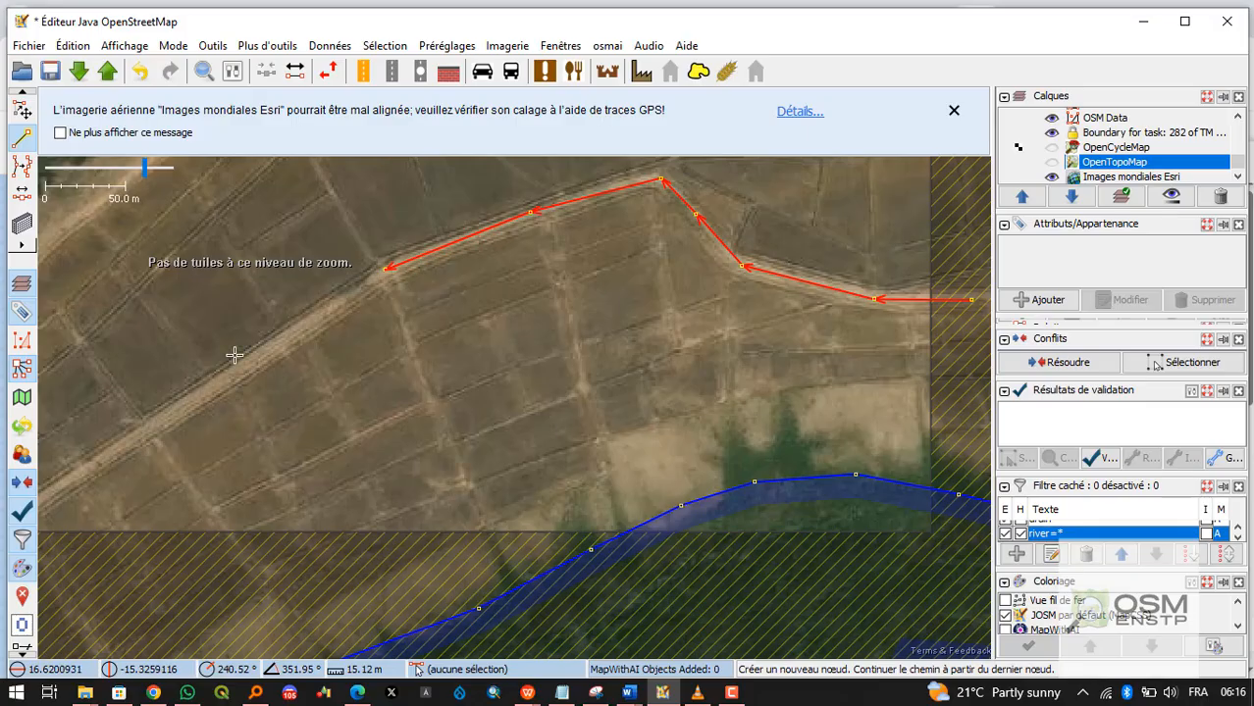
left_click(177, 410)
left_click_drag(229, 409, 549, 316)
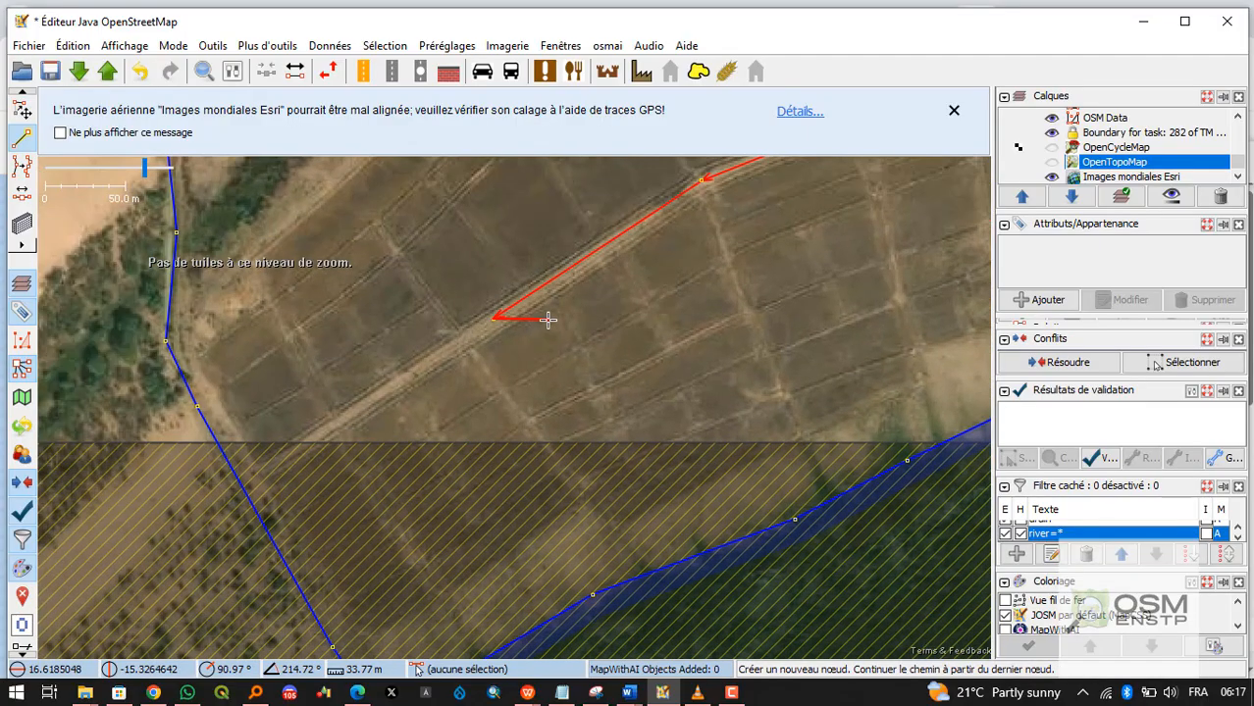
left_click(374, 398)
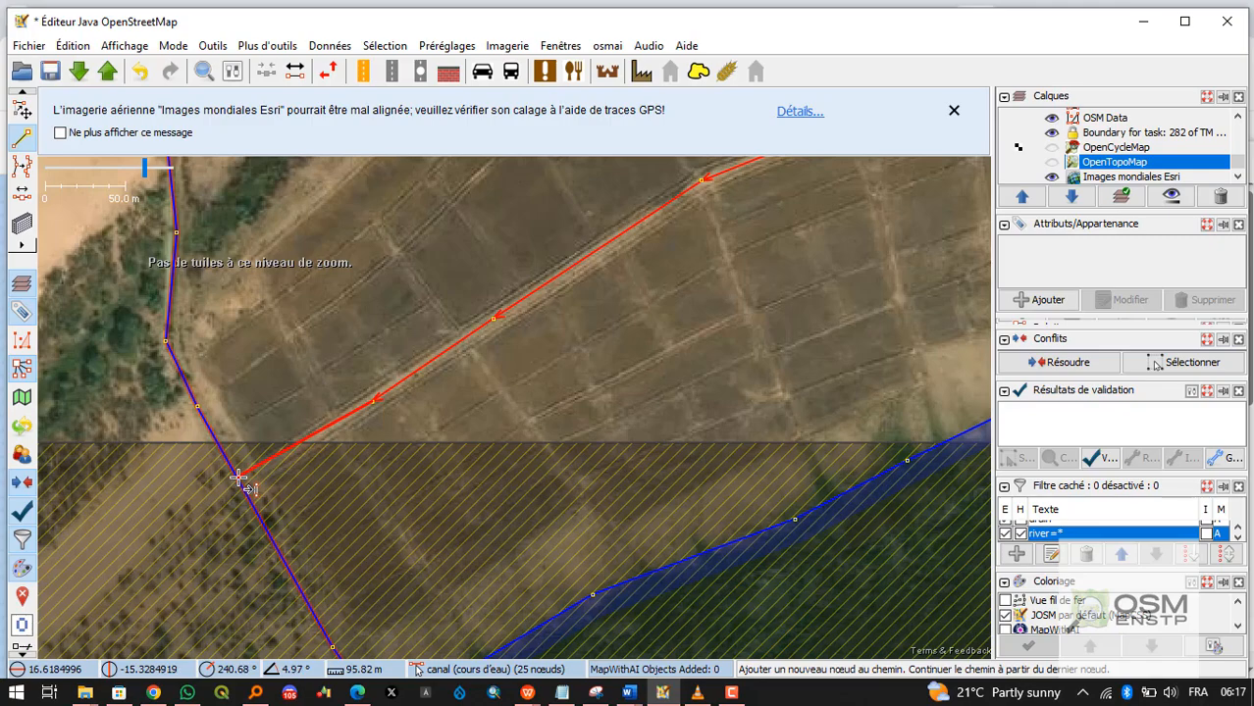
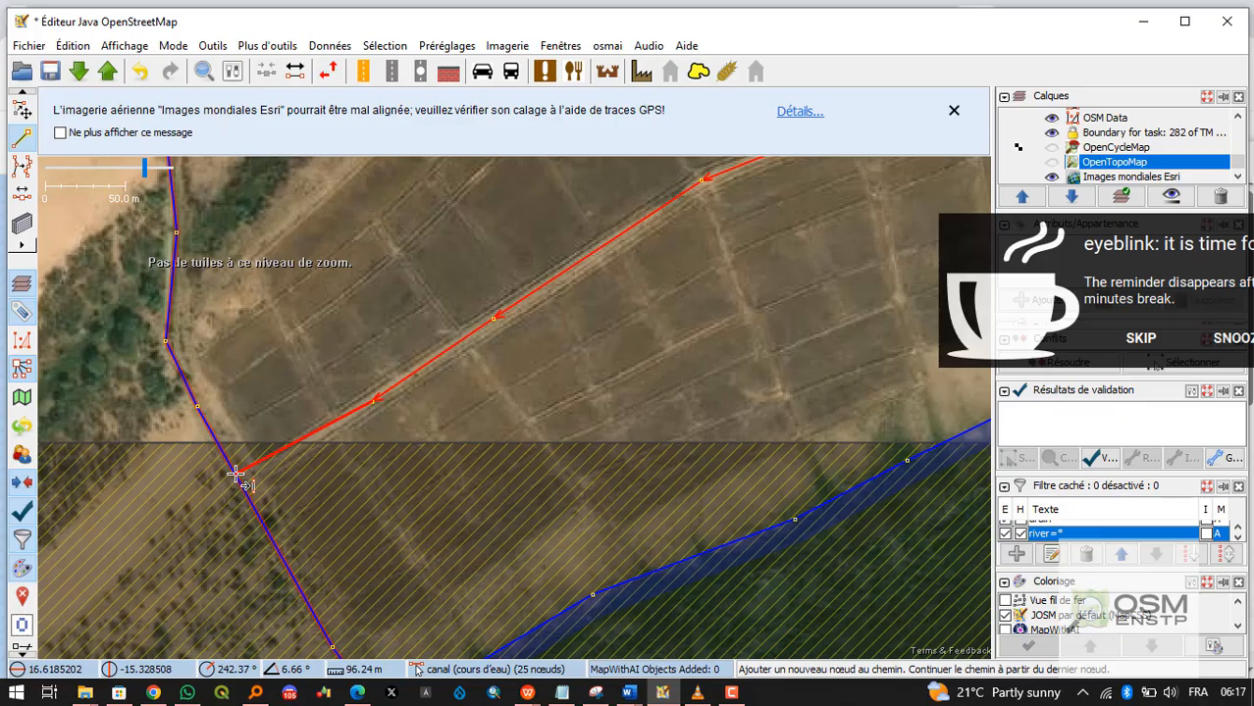
left_click(235, 475)
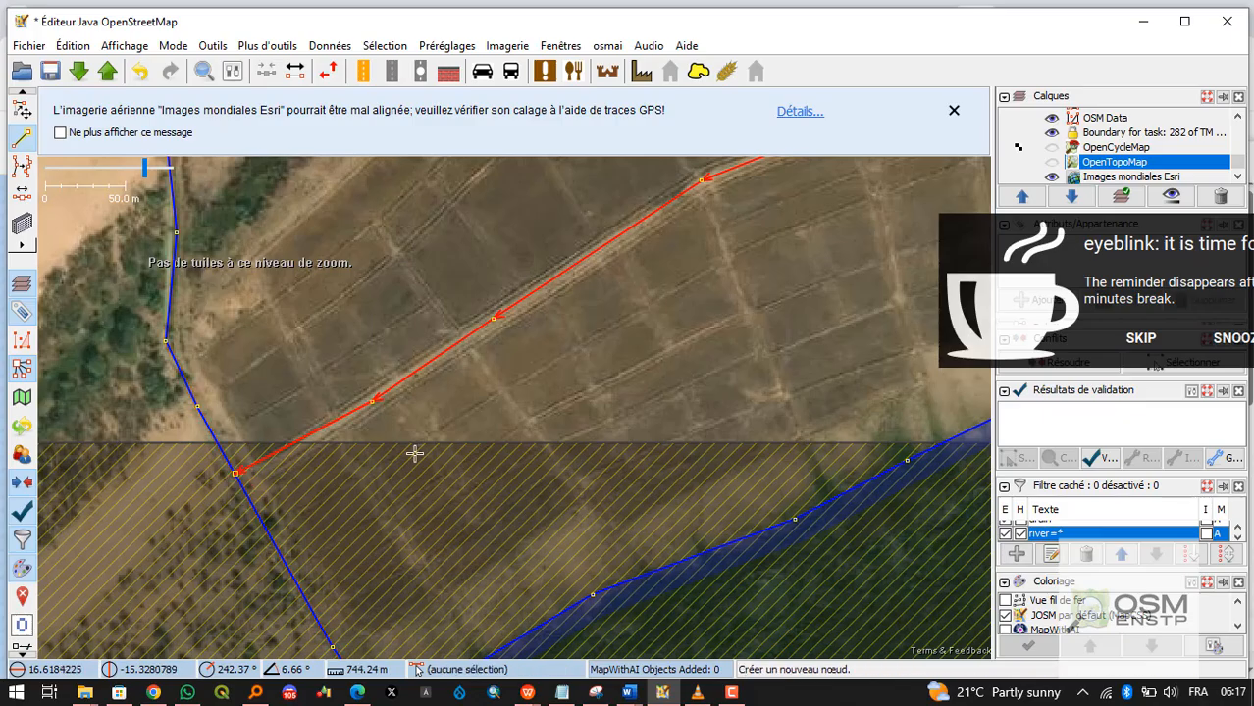
Apply the hydrography Canal preset to the new way and clear the selection.
left_click(446, 45)
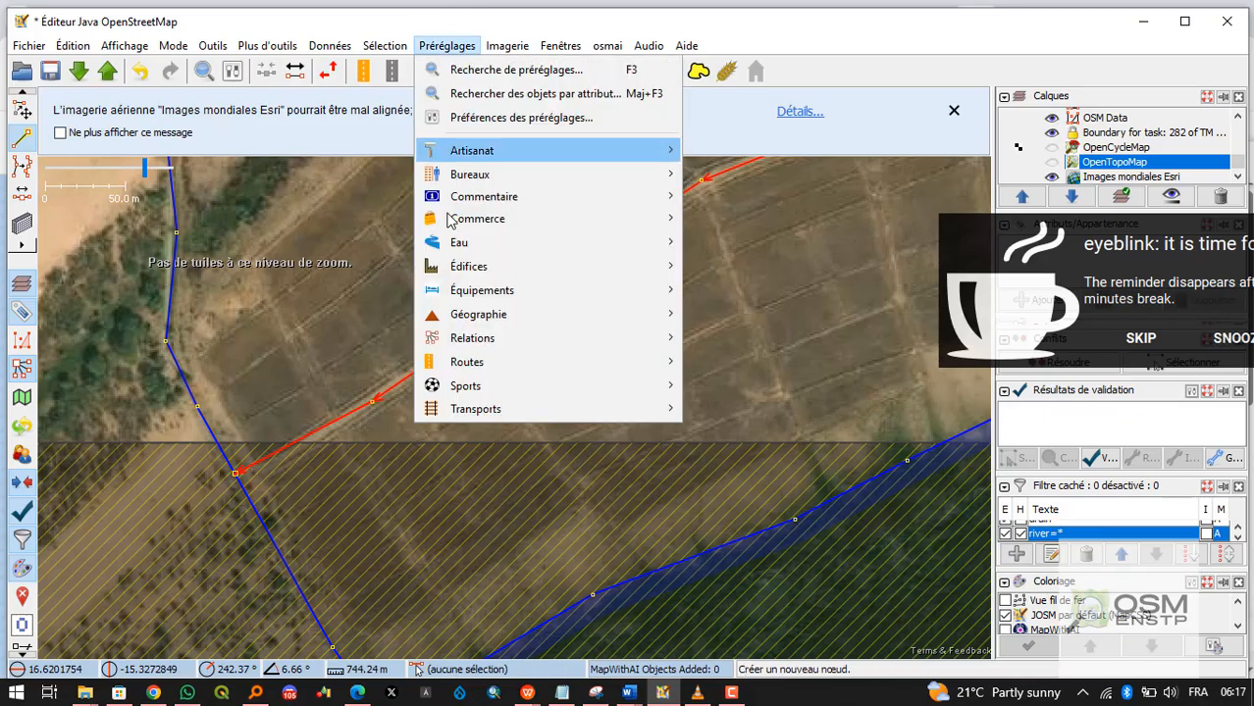
mouse_move(638, 246)
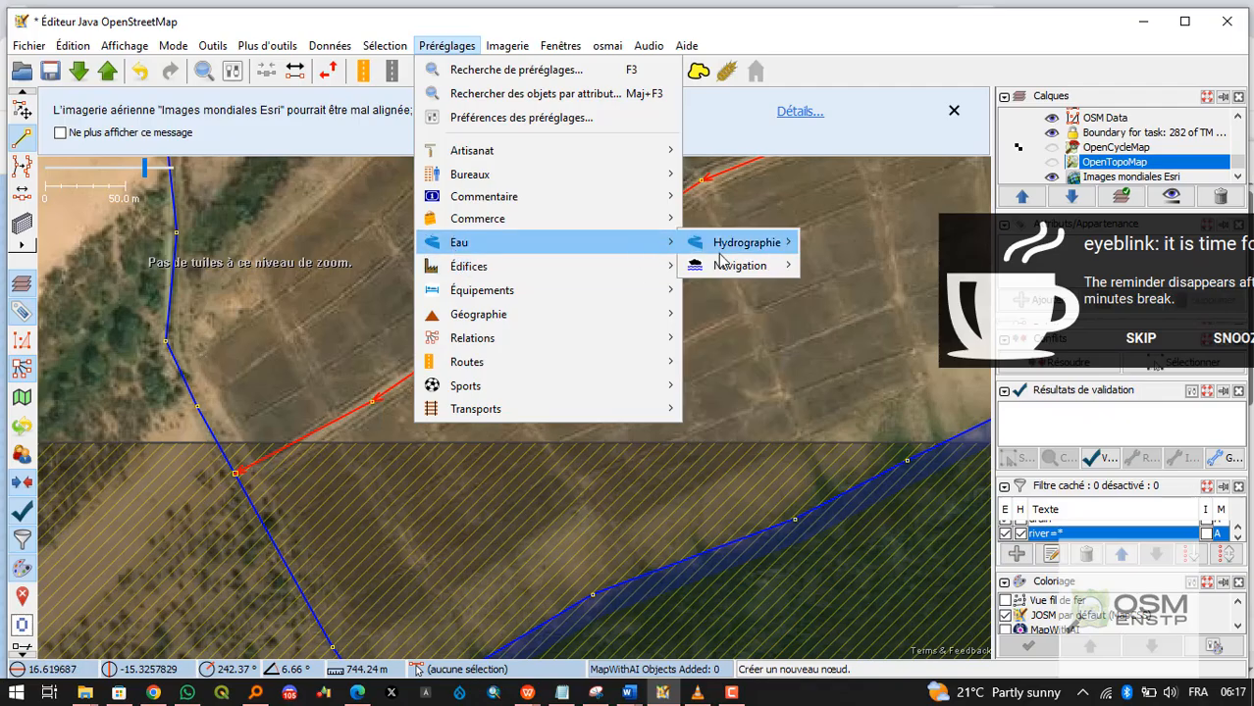
mouse_move(740, 245)
left_click(876, 94)
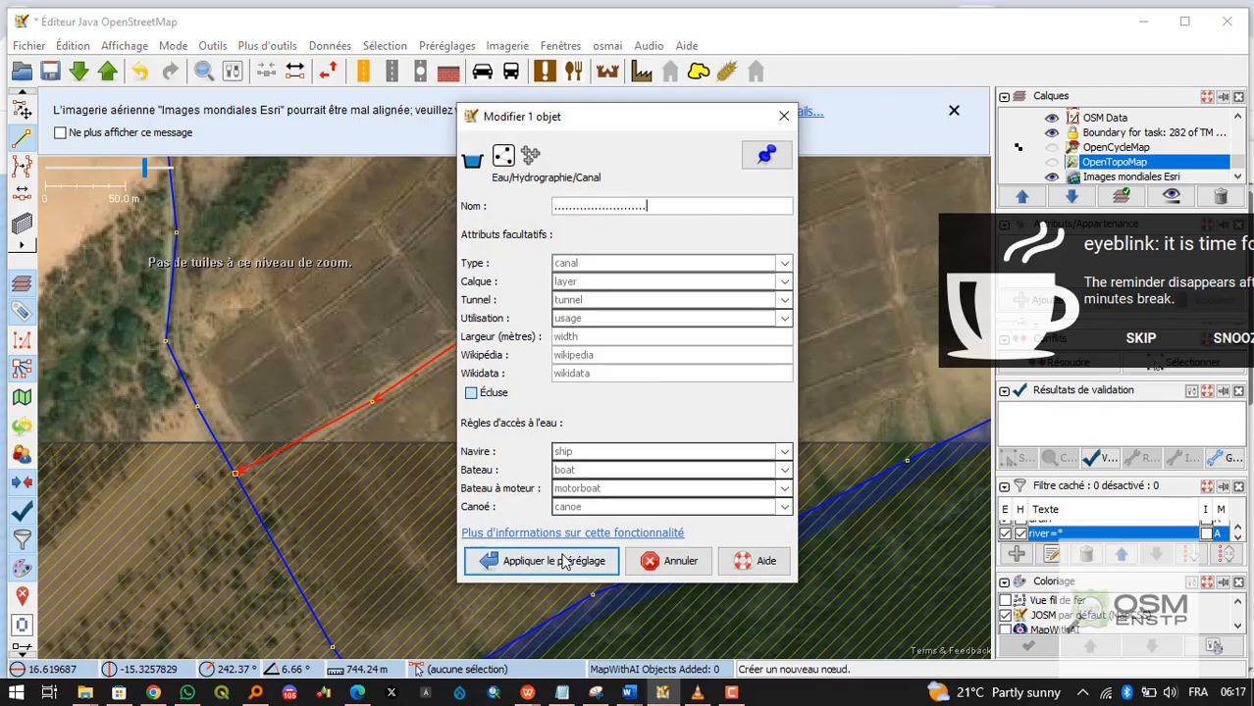
left_click(579, 557)
key("Escape")
key("Escape")
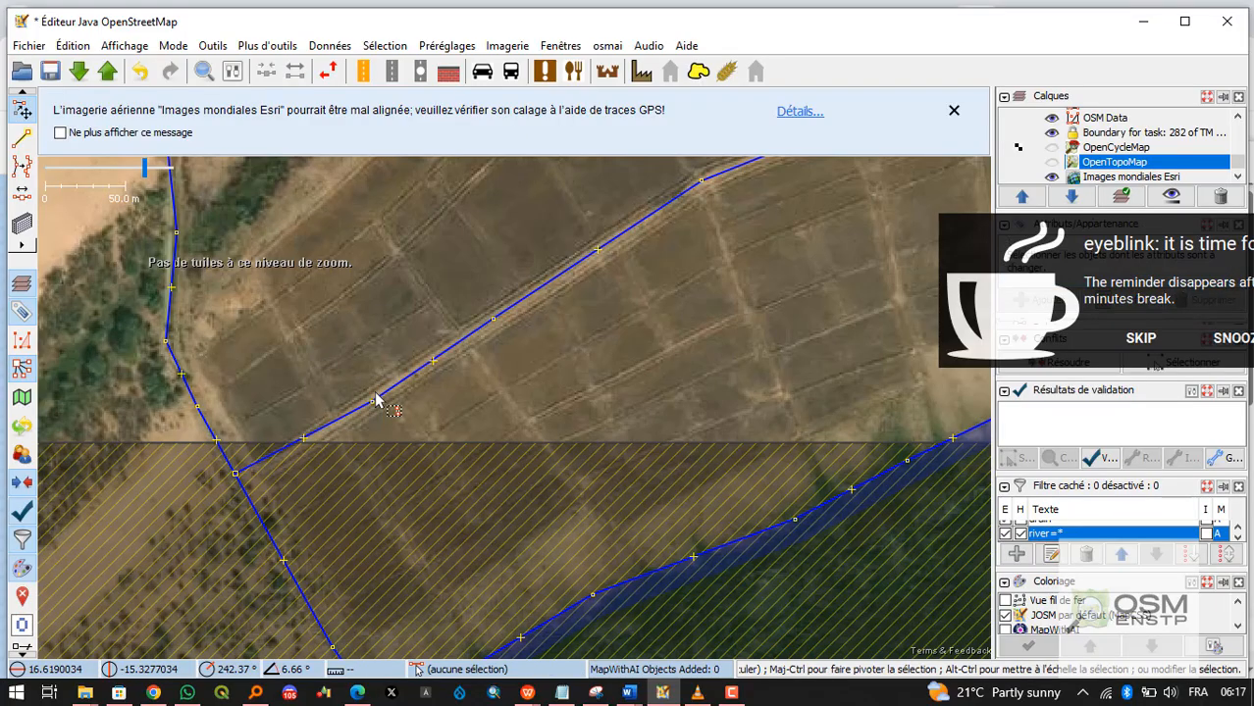
Select the new canal branch and review its course, direction and junction with the main canal.
scroll(376, 389, "down", 3)
scroll(699, 322, "up", 3)
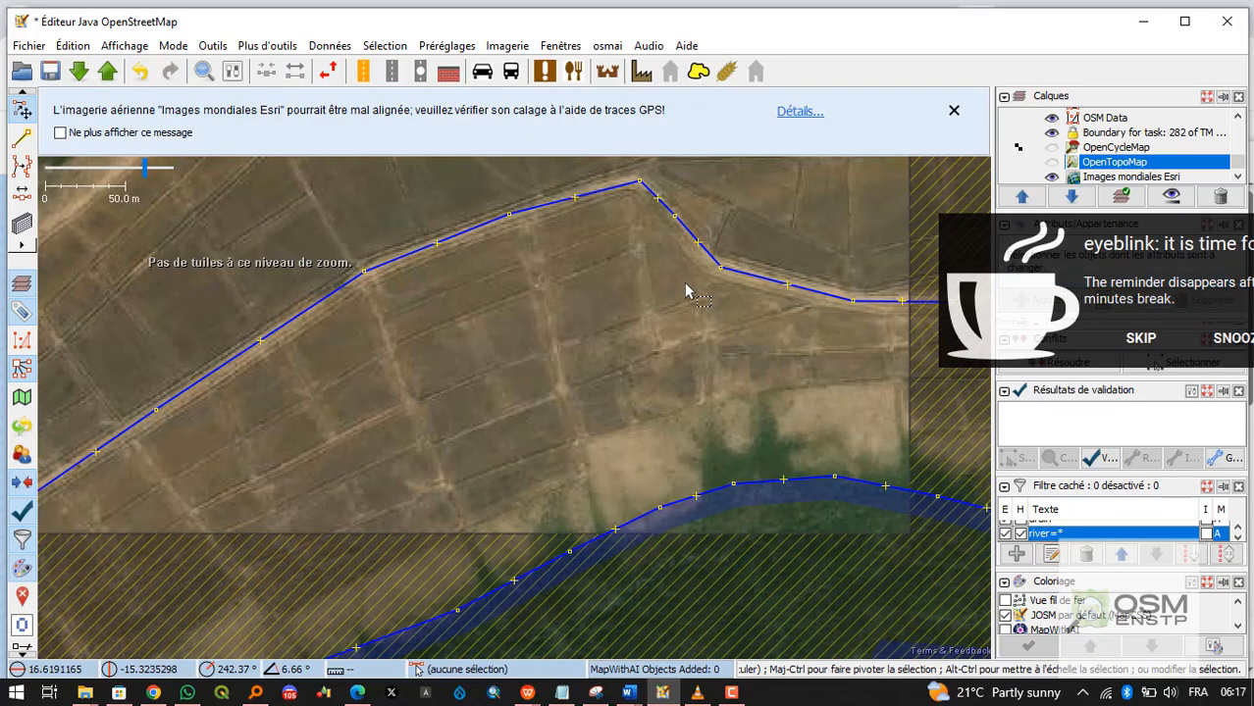
left_click(713, 254)
scroll(366, 493, "down", 3)
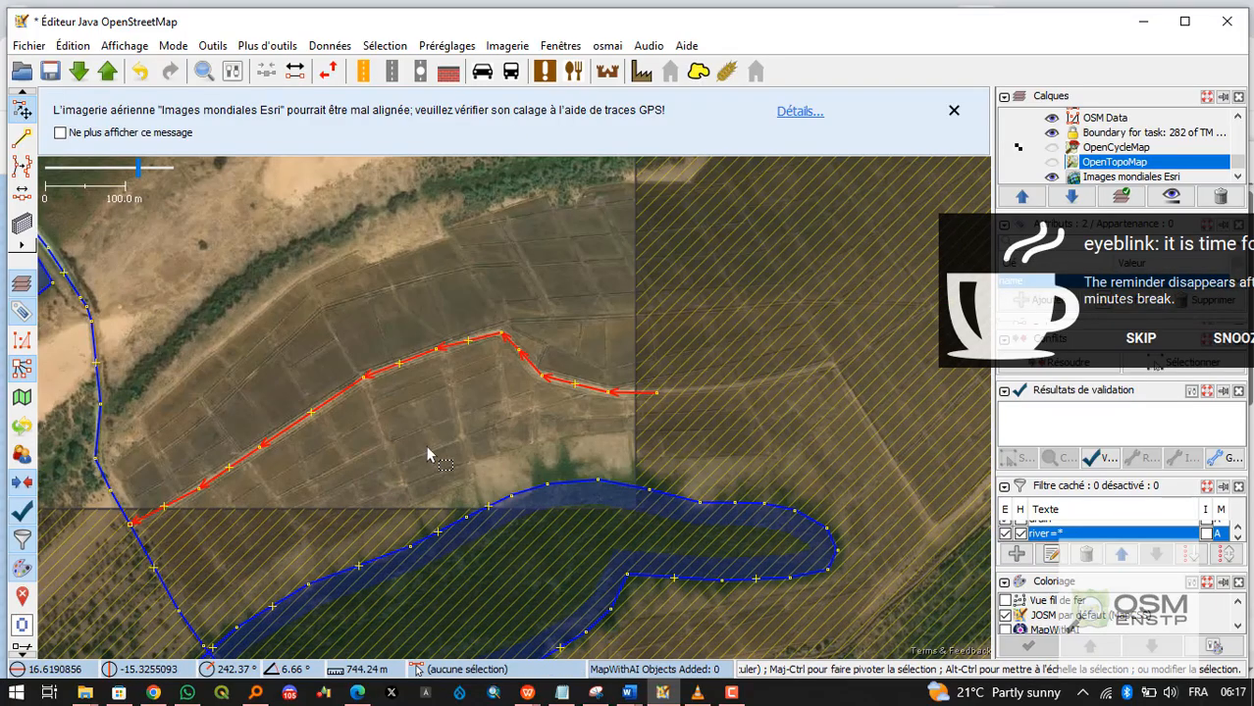
left_click_drag(428, 447, 456, 397)
scroll(482, 412, "down", 4)
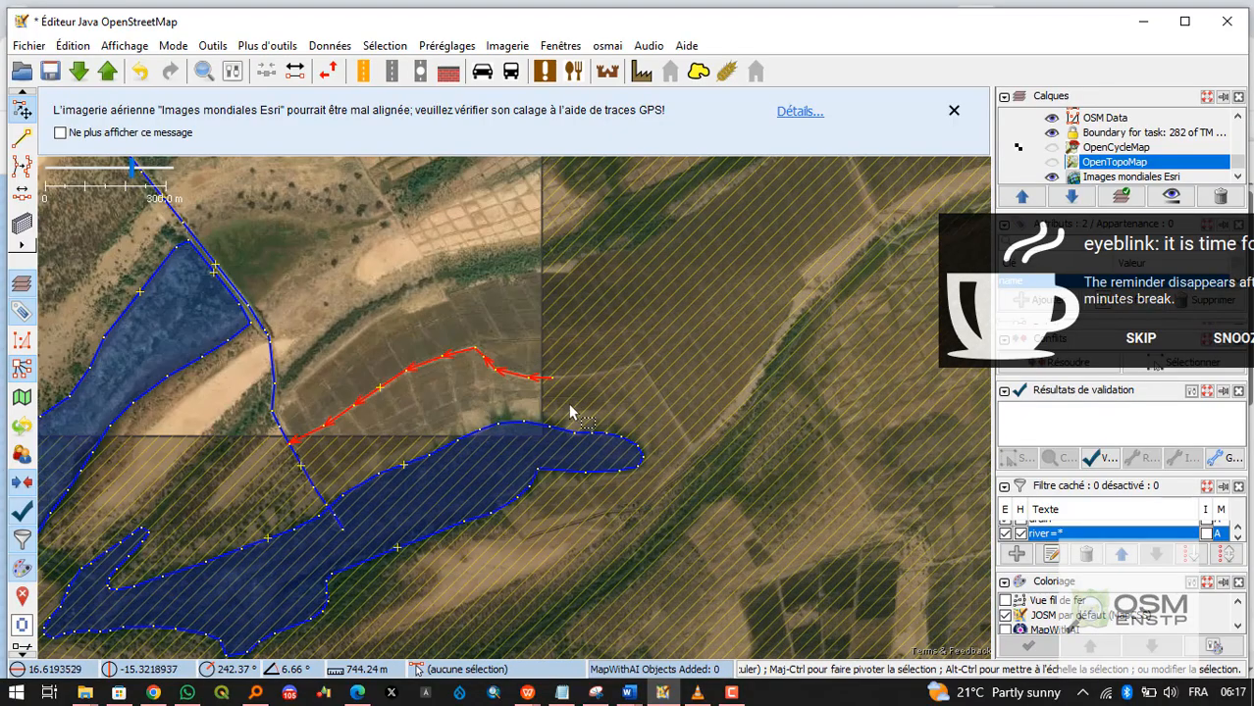
Reverse the direction of the new canal branch so it runs from the main canal junction eastward to the task boundary.
scroll(310, 452, "up", 3)
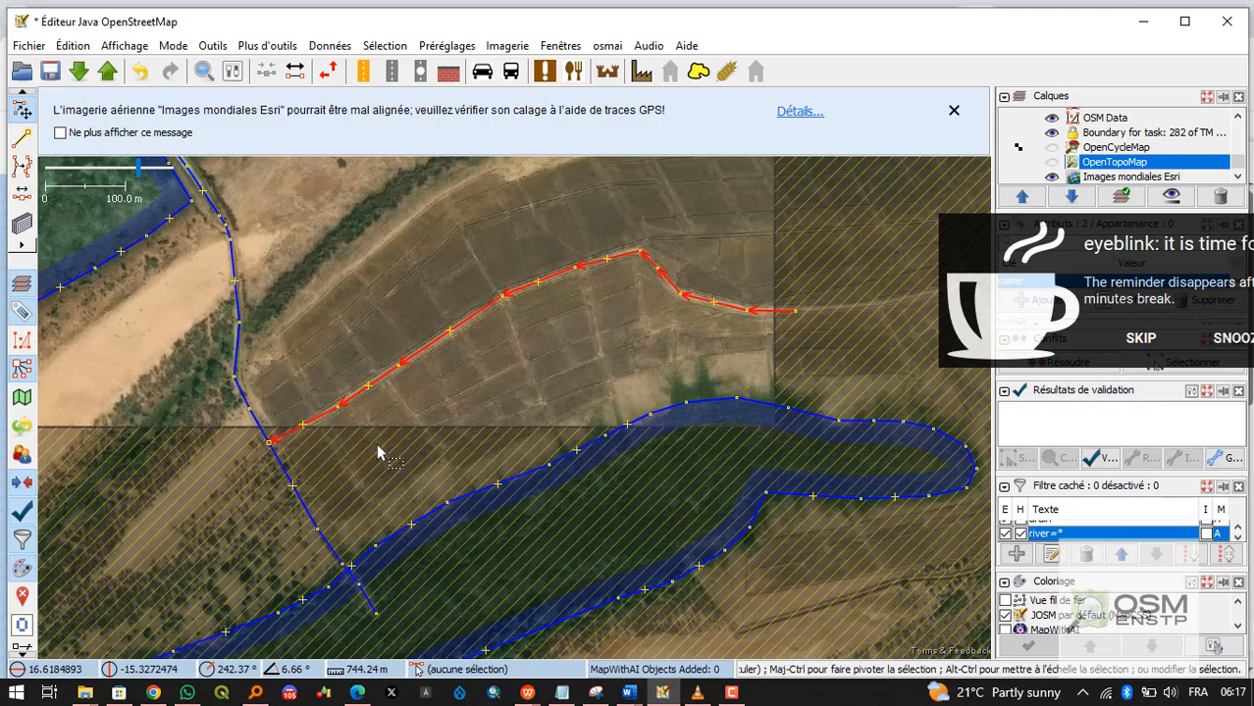
scroll(343, 452, "down", 3)
scroll(708, 492, "up", 3)
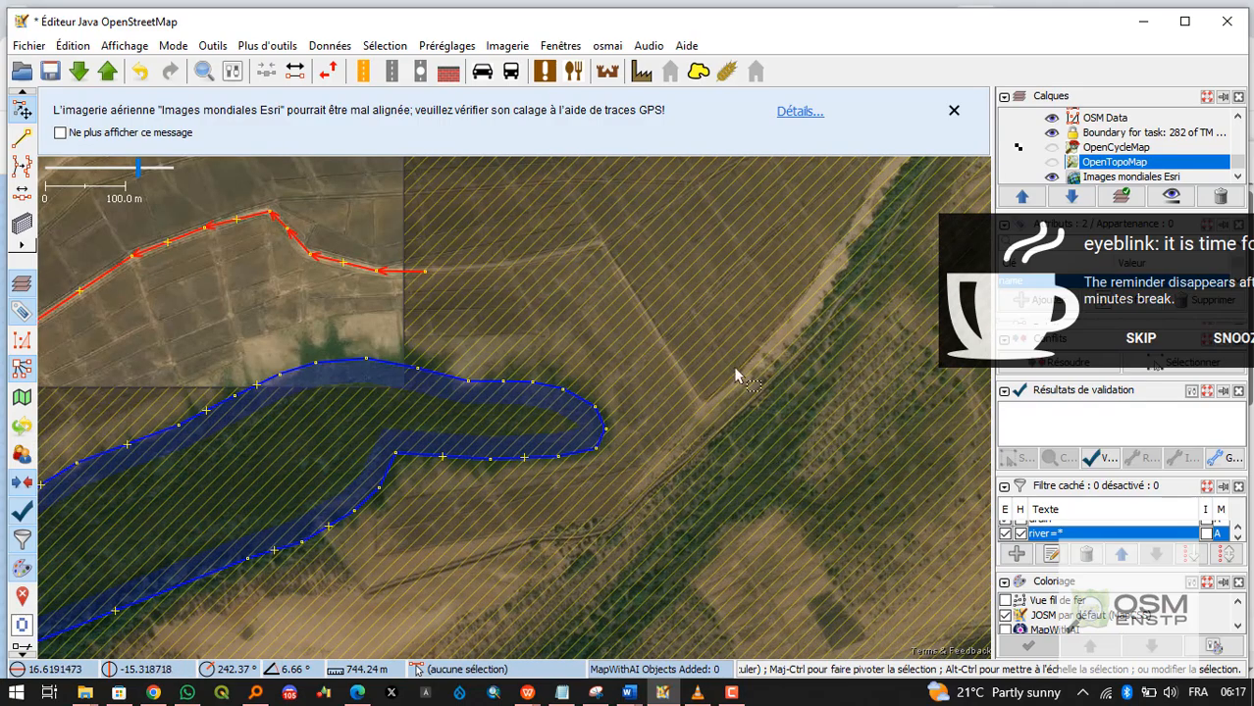
left_click_drag(419, 395, 724, 359)
scroll(353, 392, "down", 2)
scroll(246, 401, "up", 2)
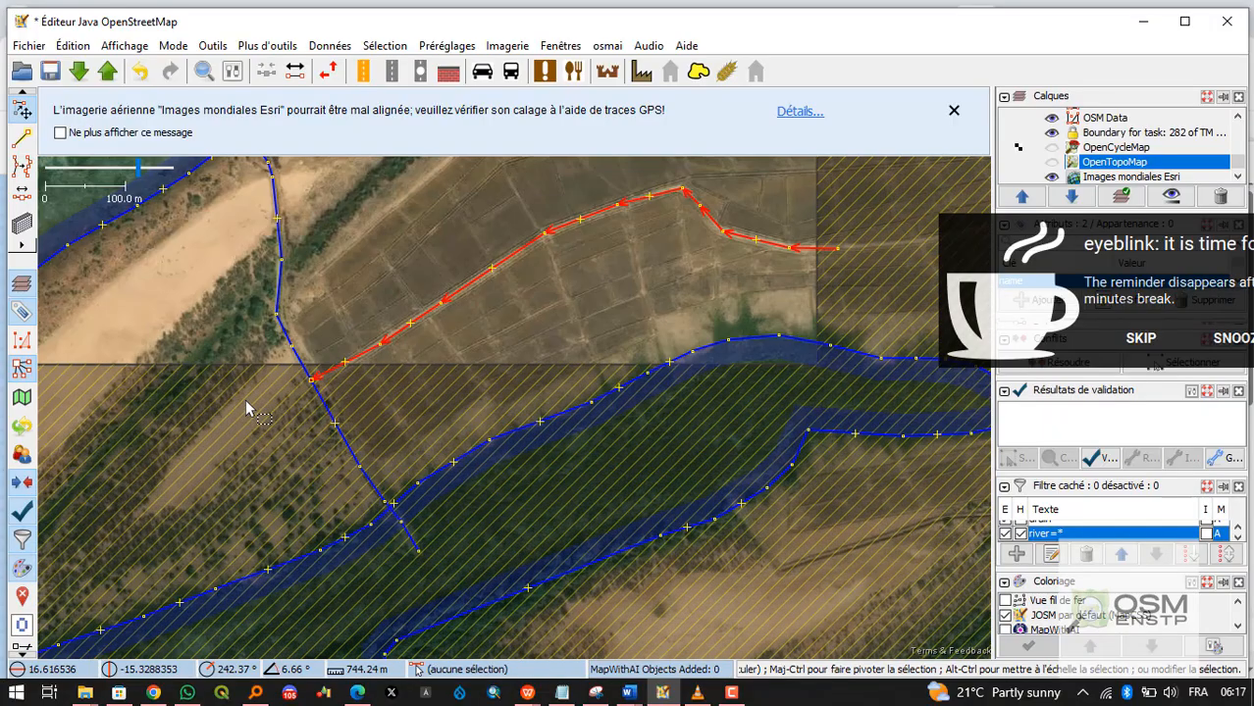
left_click(314, 405)
left_click(334, 388)
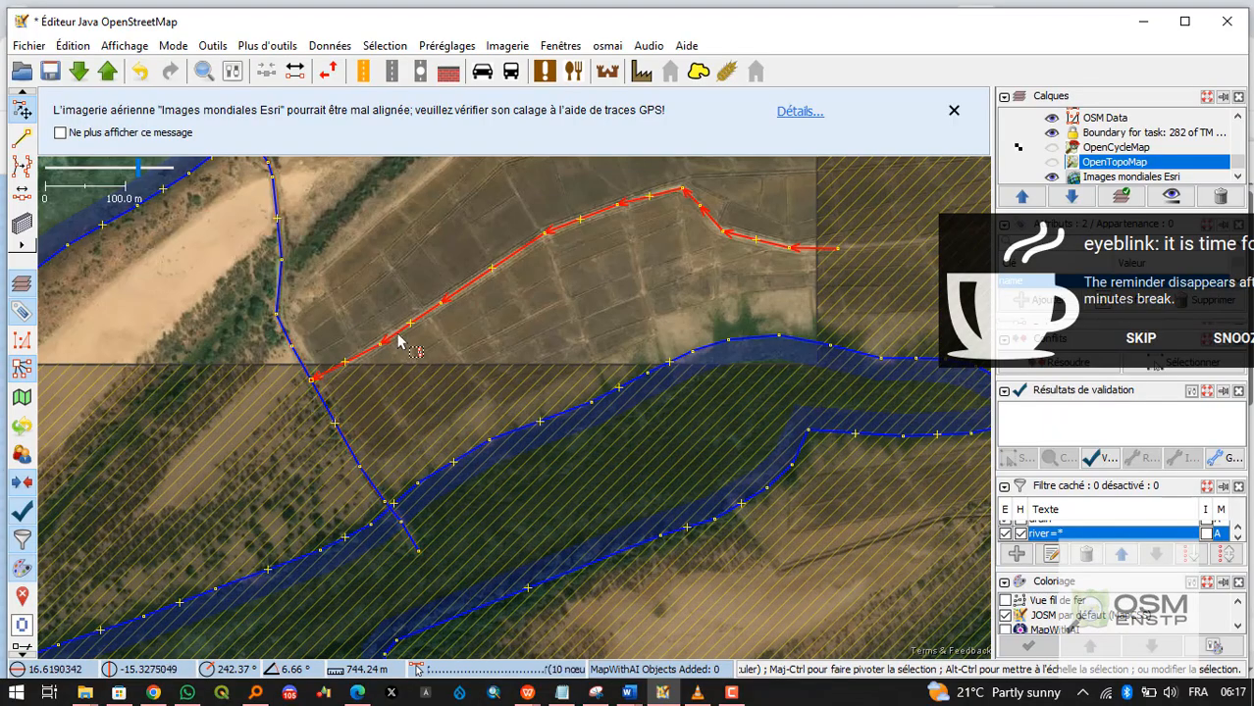
left_click(295, 71)
left_click_drag(476, 344, 452, 382)
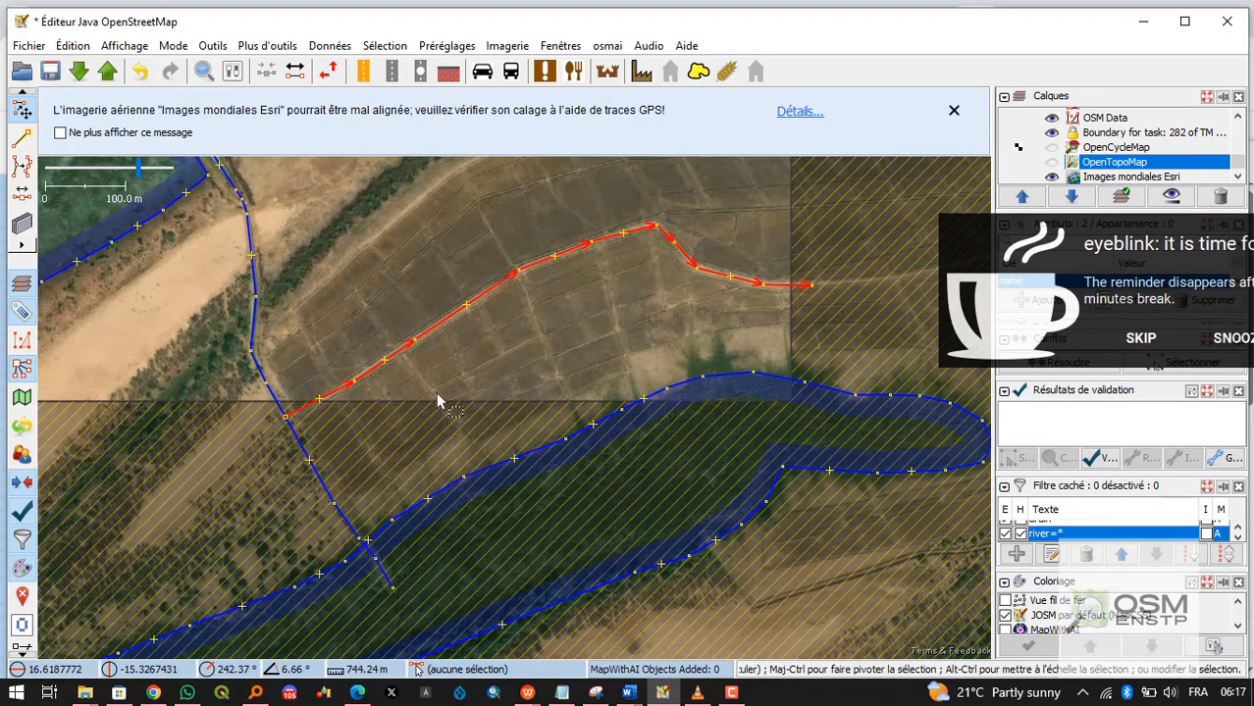
Inspect the reversed canal branch from its main canal junction to its eastern end, along with the adjoining field plots.
scroll(505, 348, "up", 2)
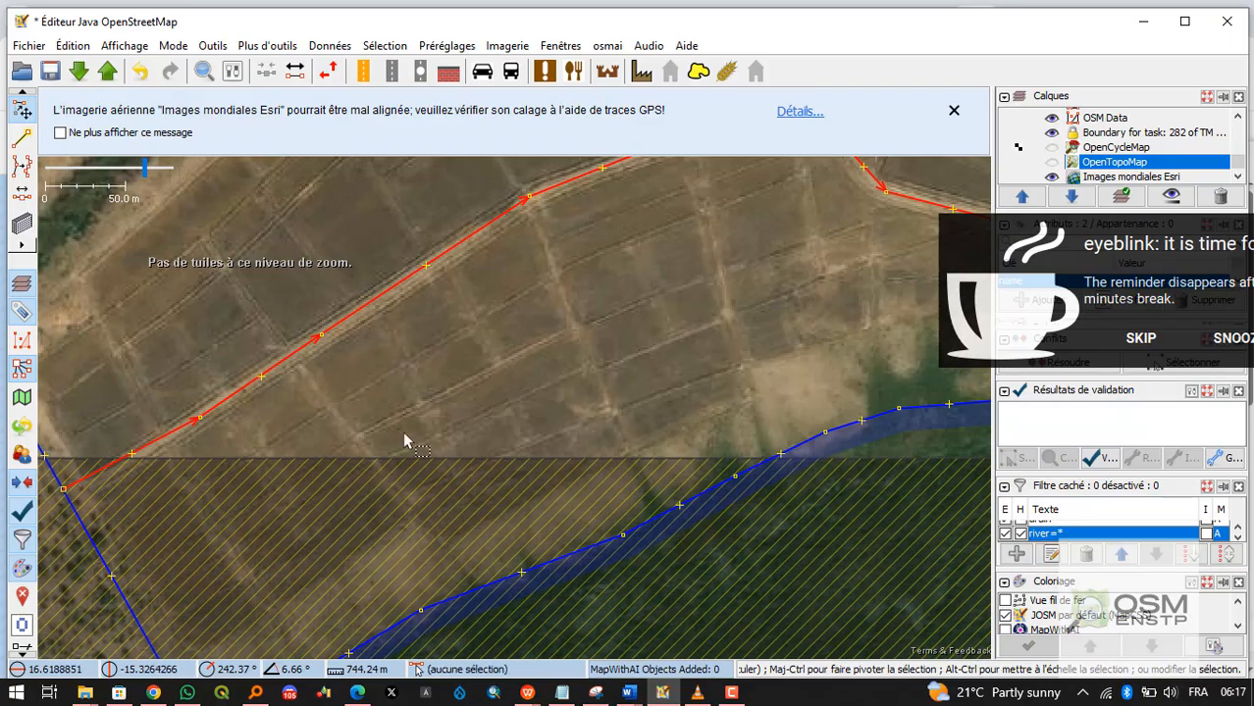
left_click_drag(253, 363, 294, 602)
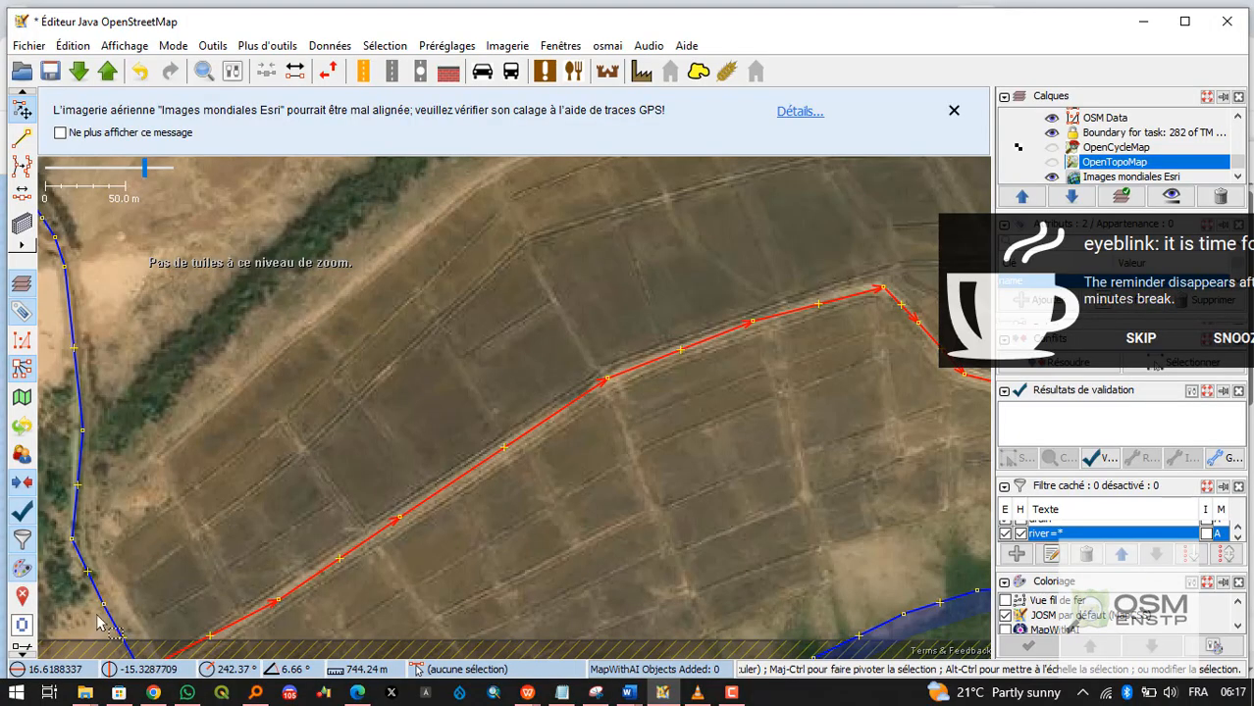
left_click_drag(522, 312, 302, 438)
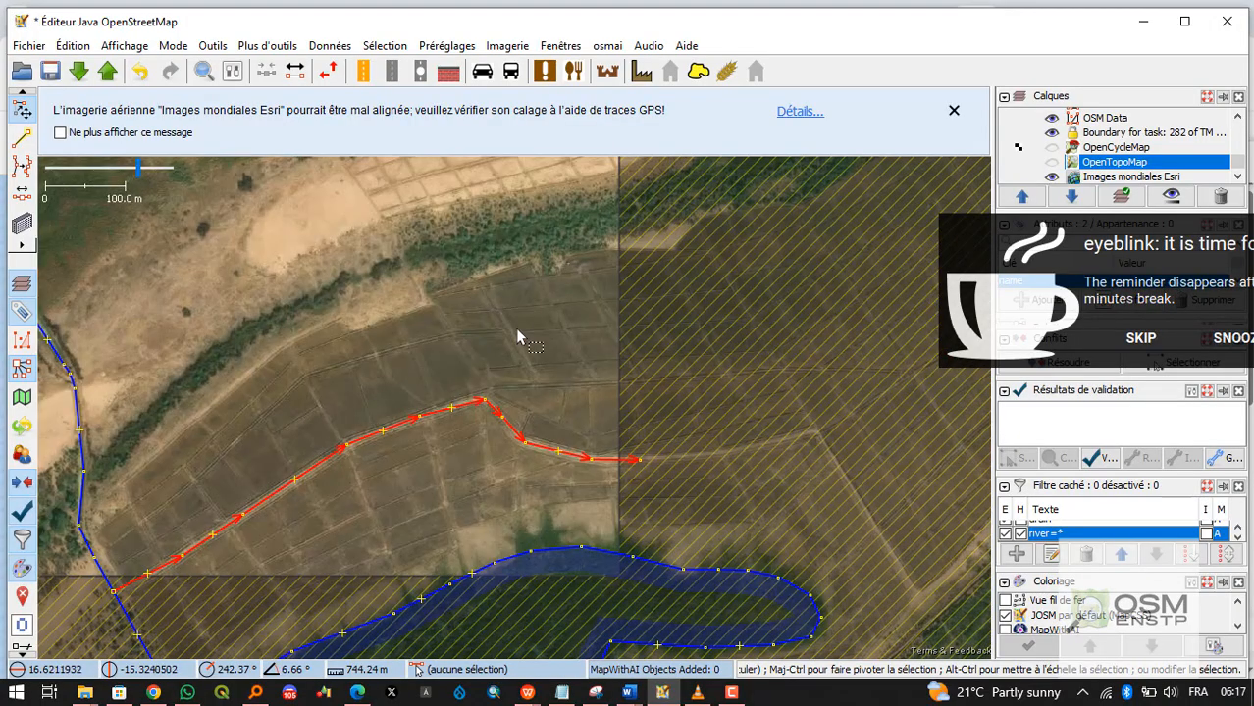
scroll(474, 365, "up", 3)
scroll(472, 367, "down", 3)
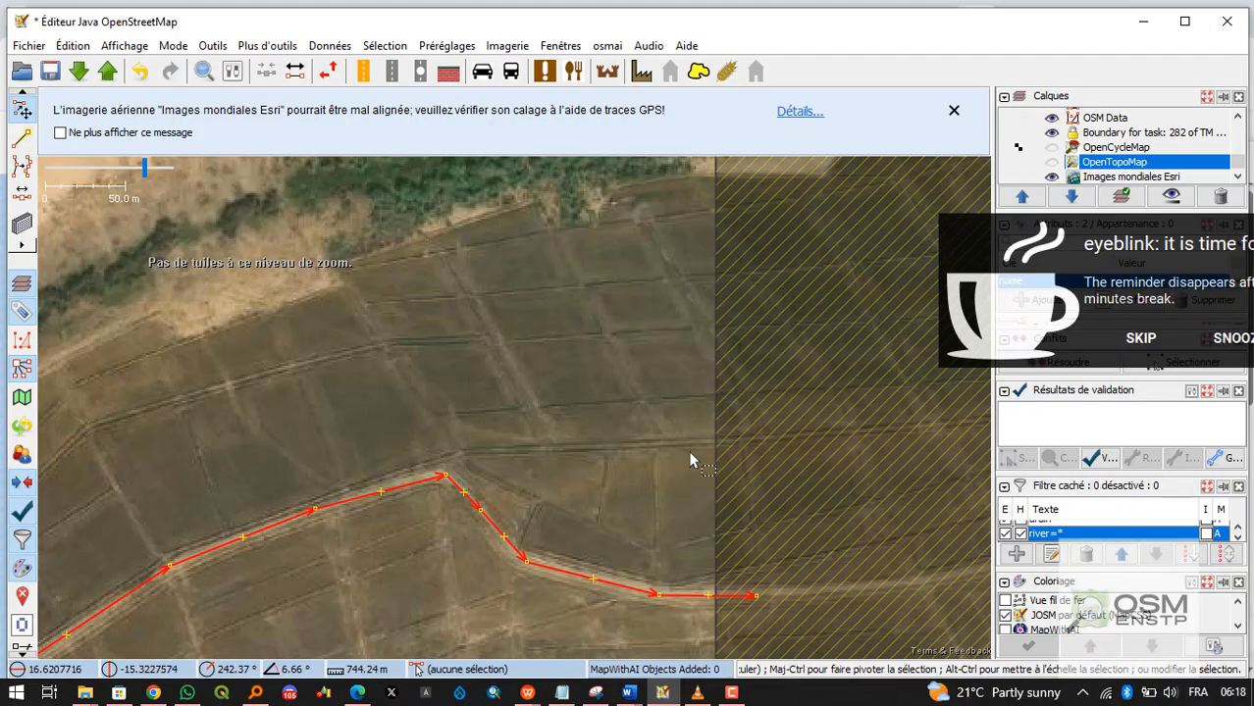
scroll(674, 338, "down", 5)
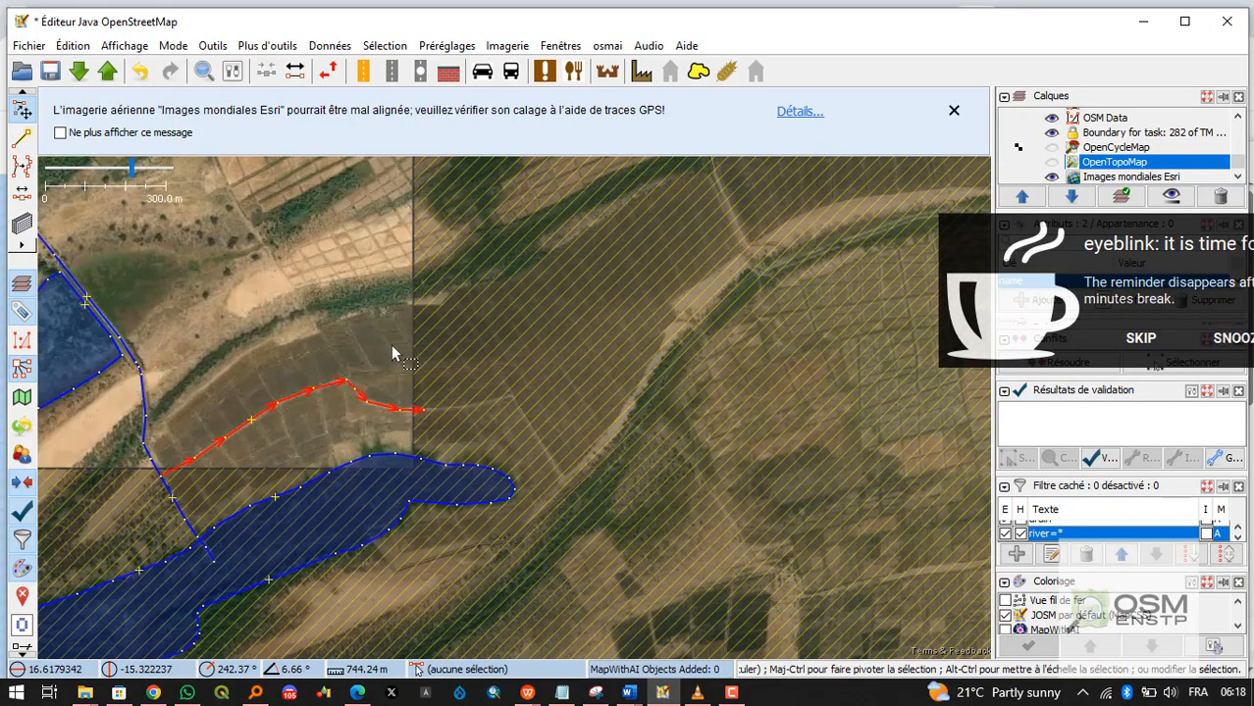
scroll(1068, 142, "up", 5)
Hide the active OSM Data layer, examine the bare imagery for channels around the fields, and show the layer again.
left_click(1050, 115)
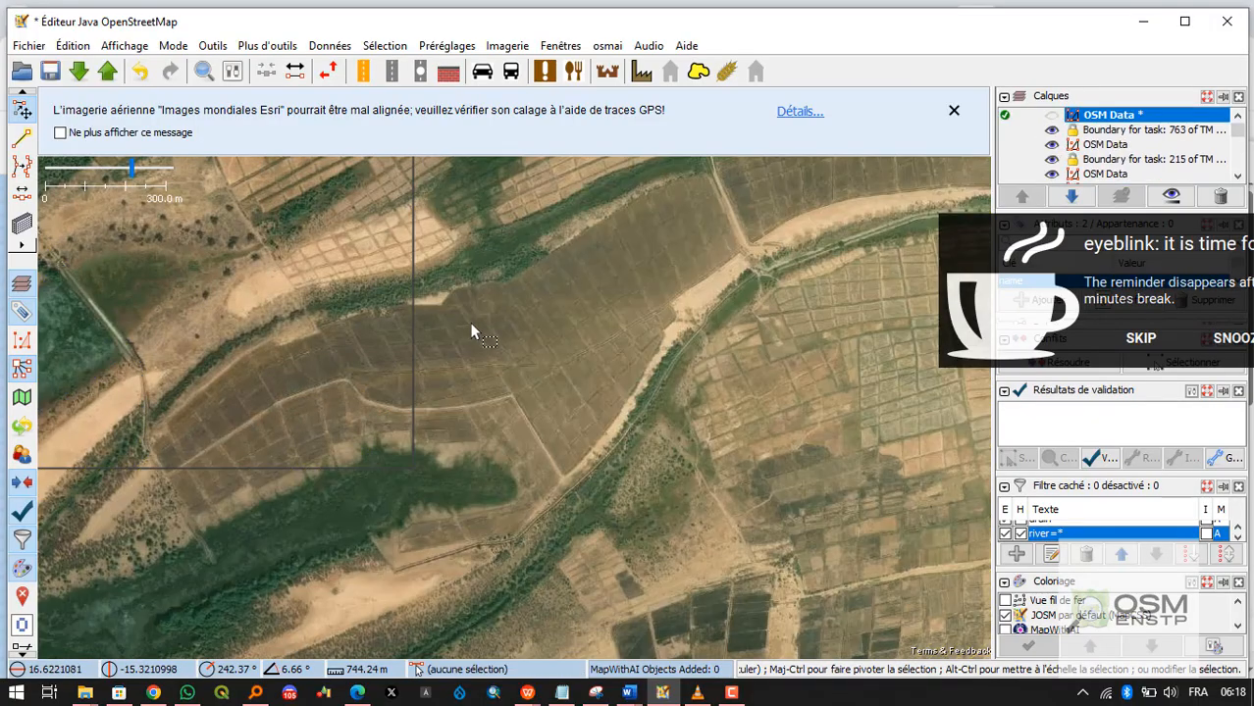
scroll(466, 324, "down", 2)
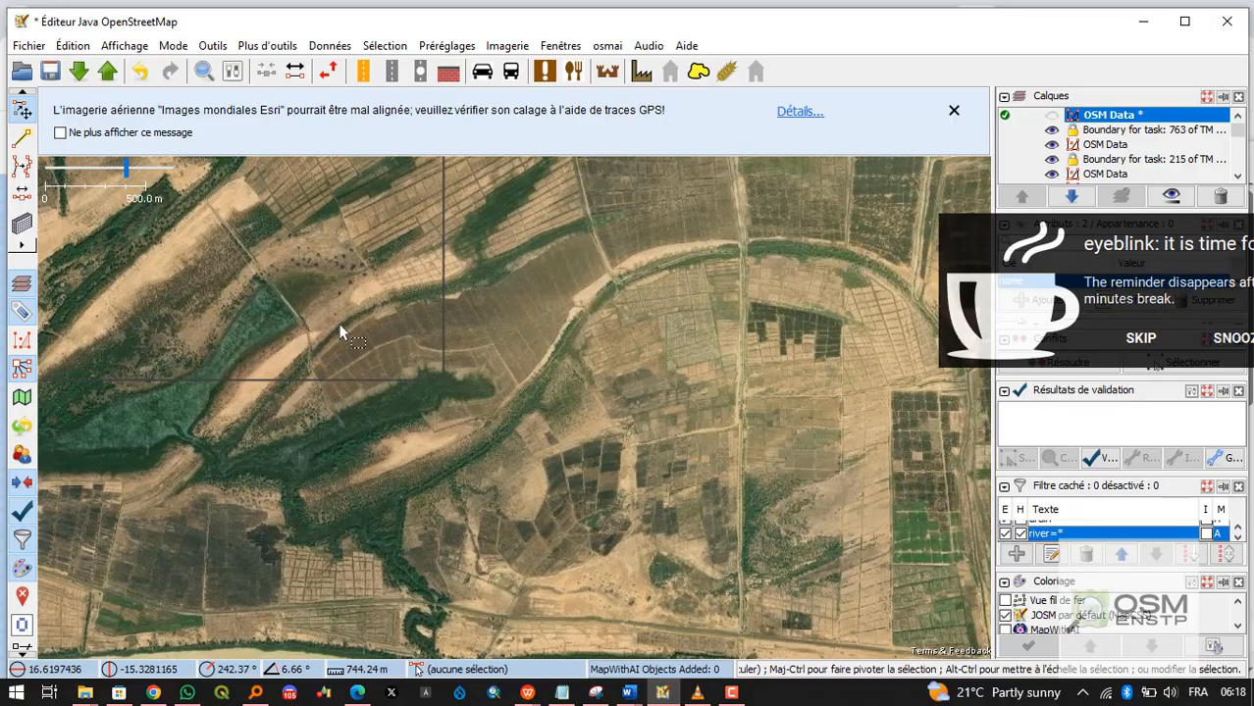
left_click_drag(342, 328, 396, 382)
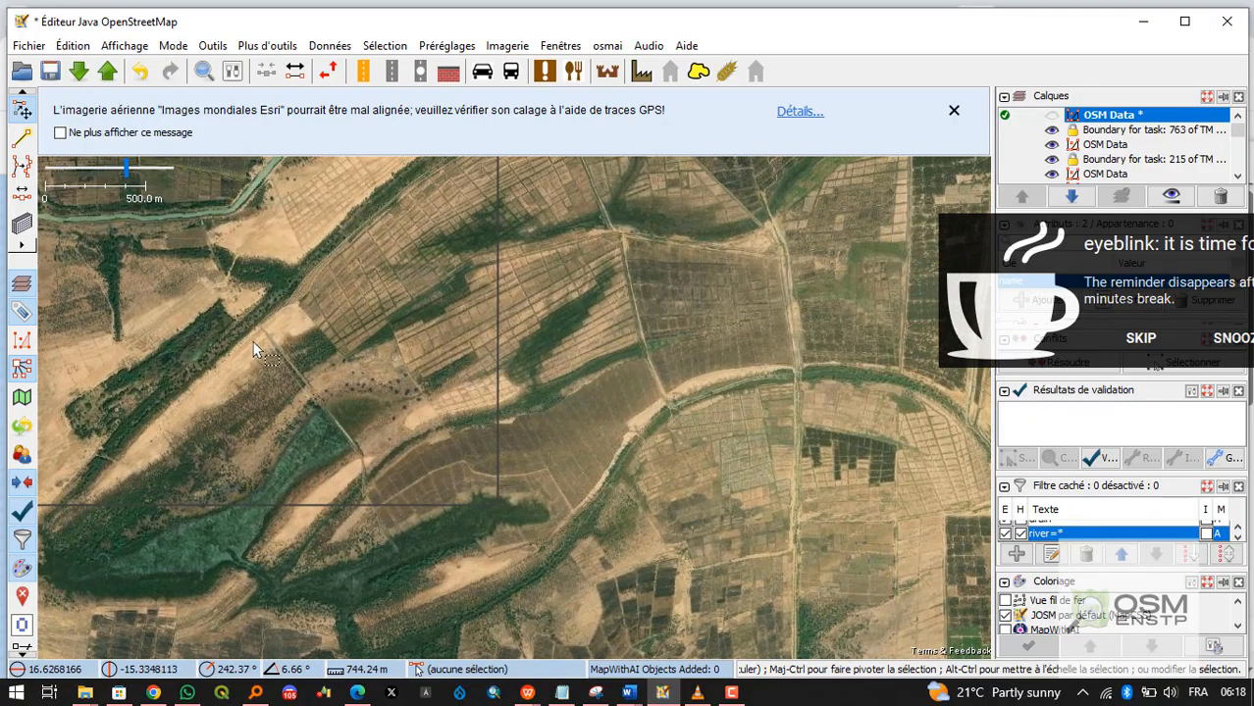
scroll(387, 488, "up", 2)
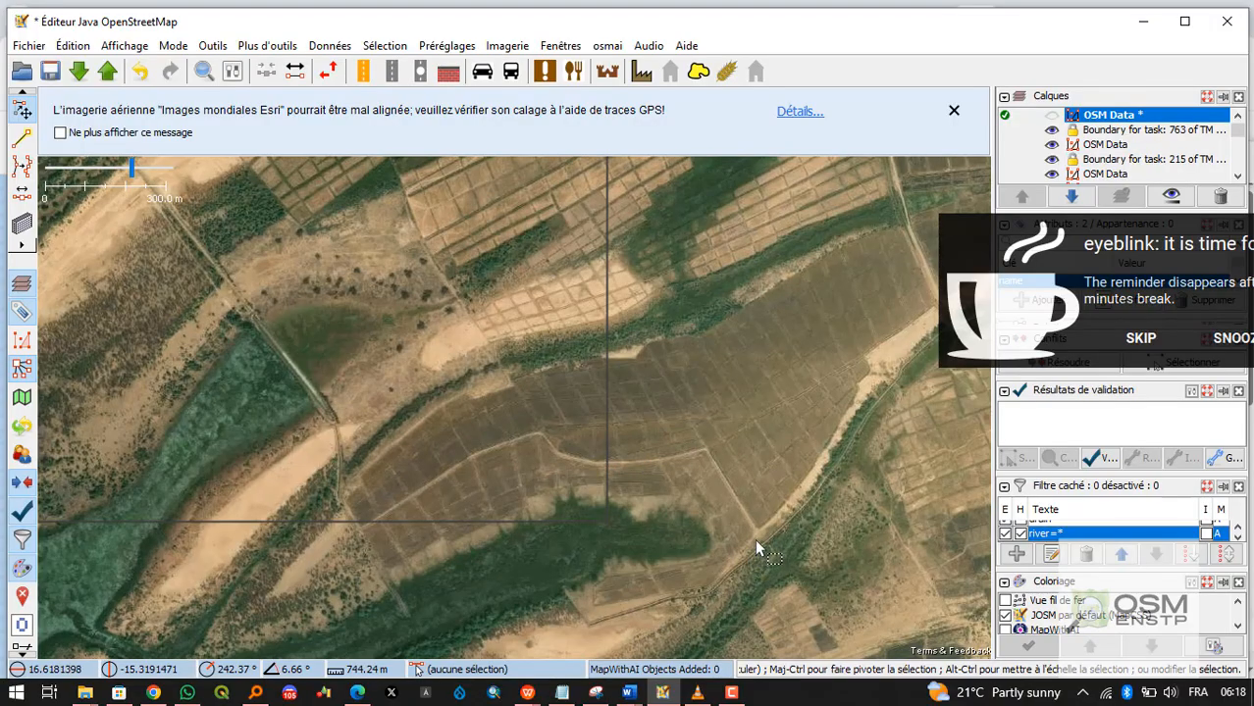
scroll(774, 461, "down", 3)
scroll(622, 532, "up", 1)
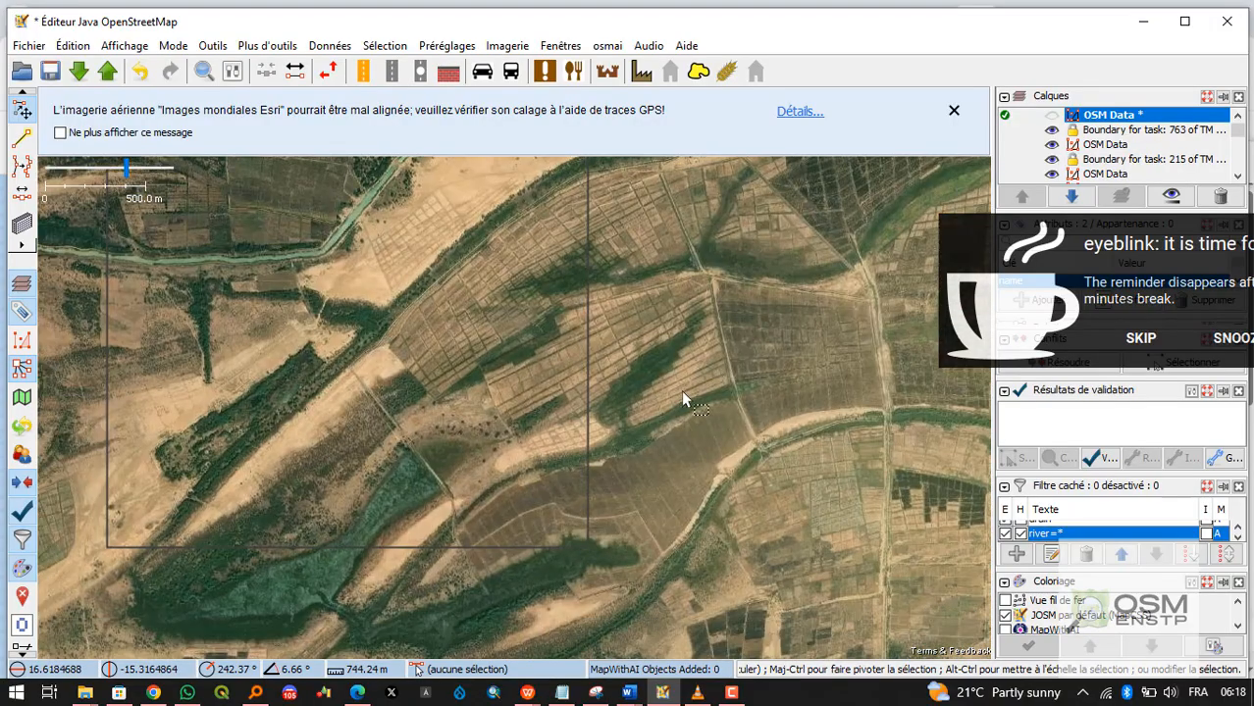
left_click_drag(681, 389, 716, 265)
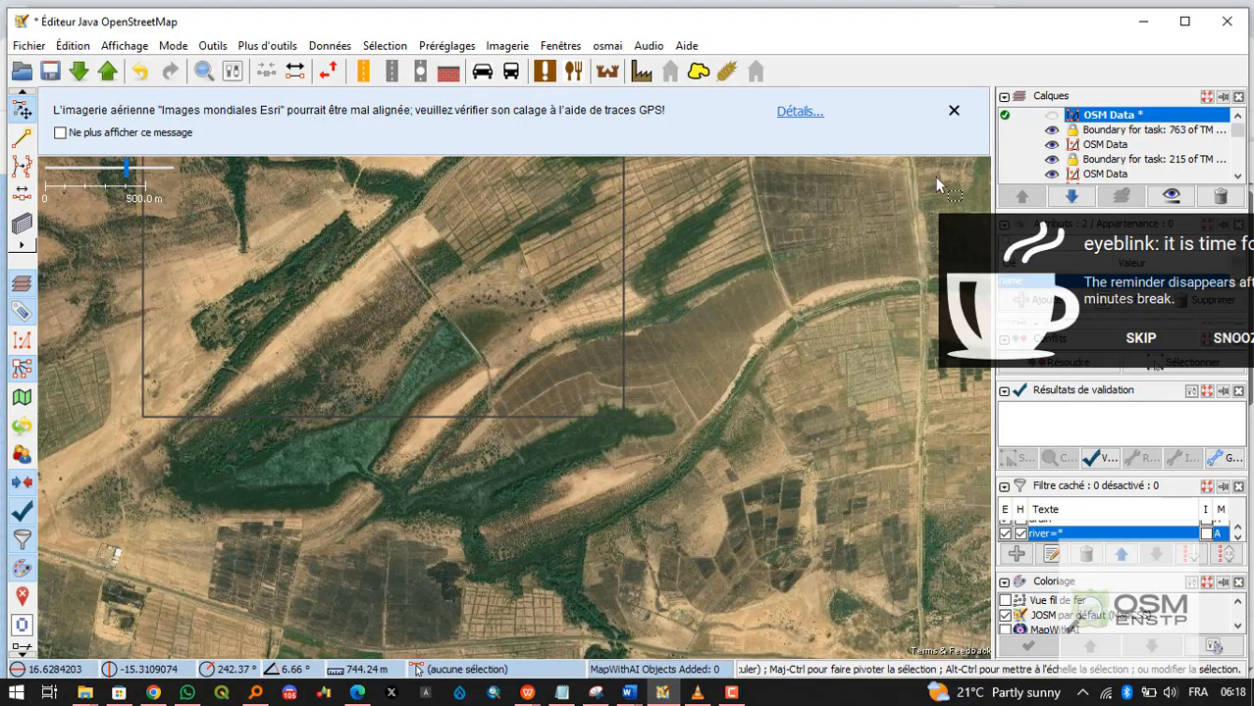
left_click(1052, 116)
Review the mapped canals and water bodies across the task area against the surrounding field plots.
scroll(447, 361, "down", 2)
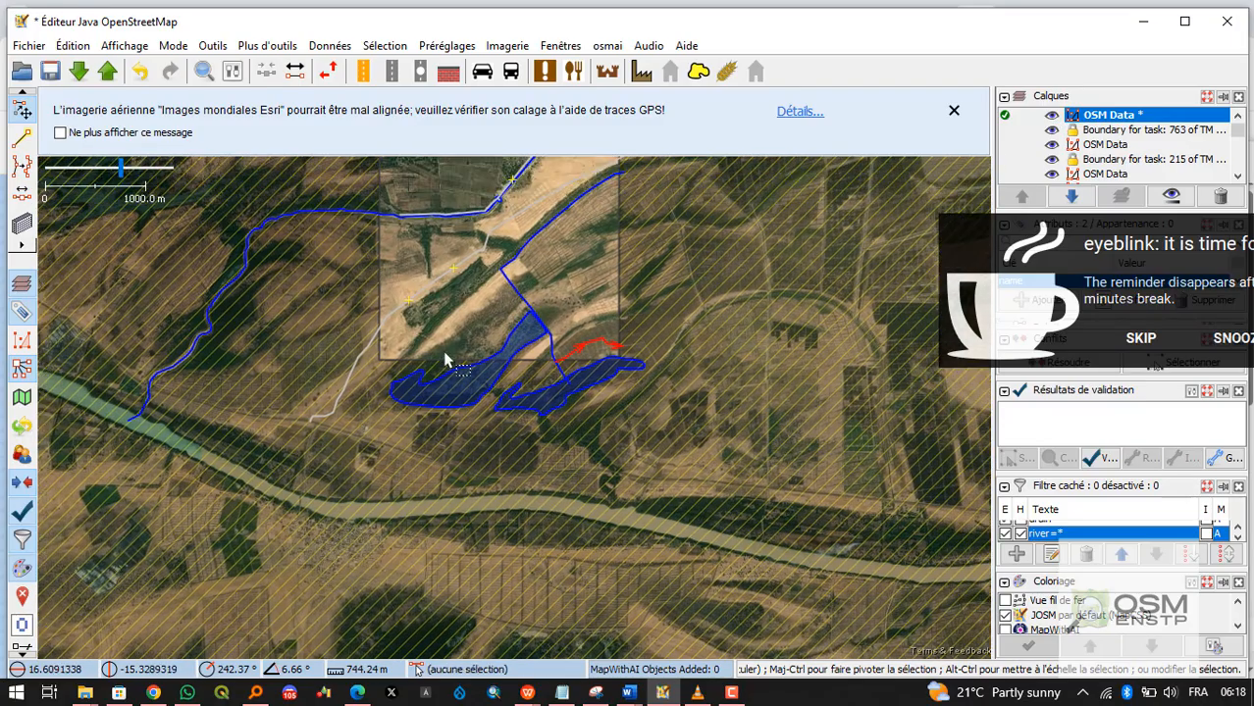
scroll(497, 329, "up", 2)
left_click(390, 364)
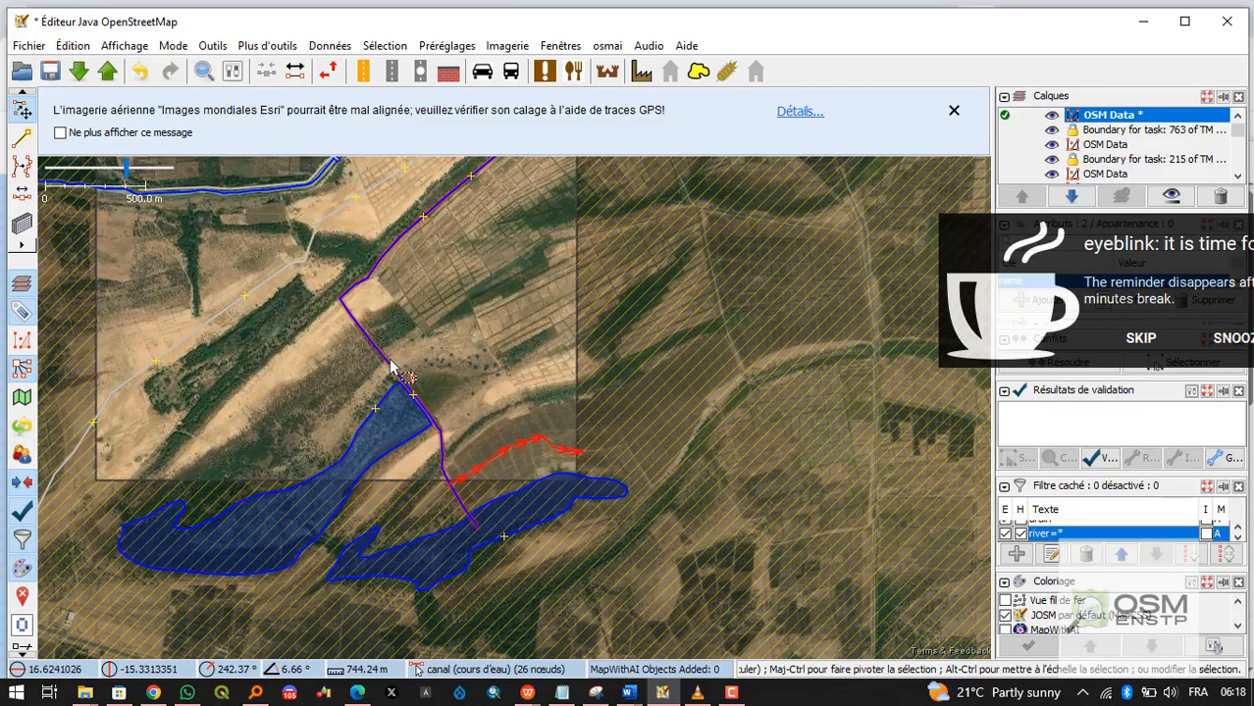
key("Escape")
scroll(398, 307, "up", 1)
scroll(398, 308, "down", 1)
scroll(422, 286, "up", 1)
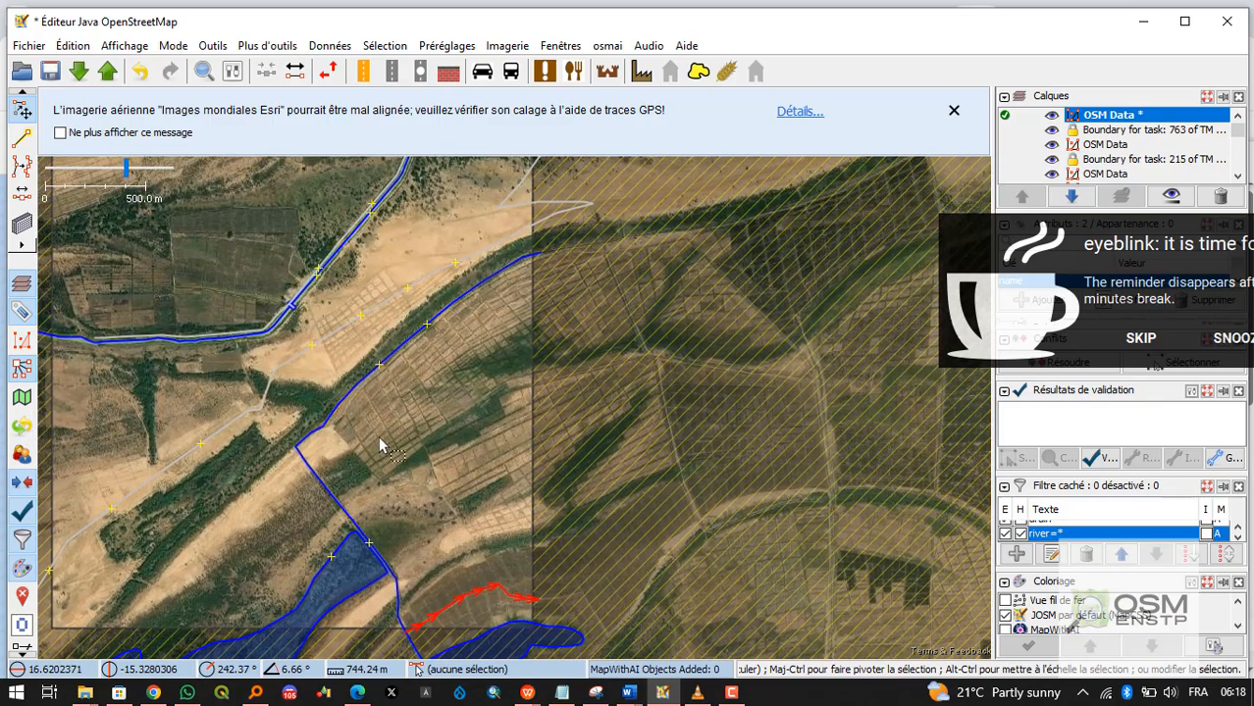
scroll(315, 383, "up", 2)
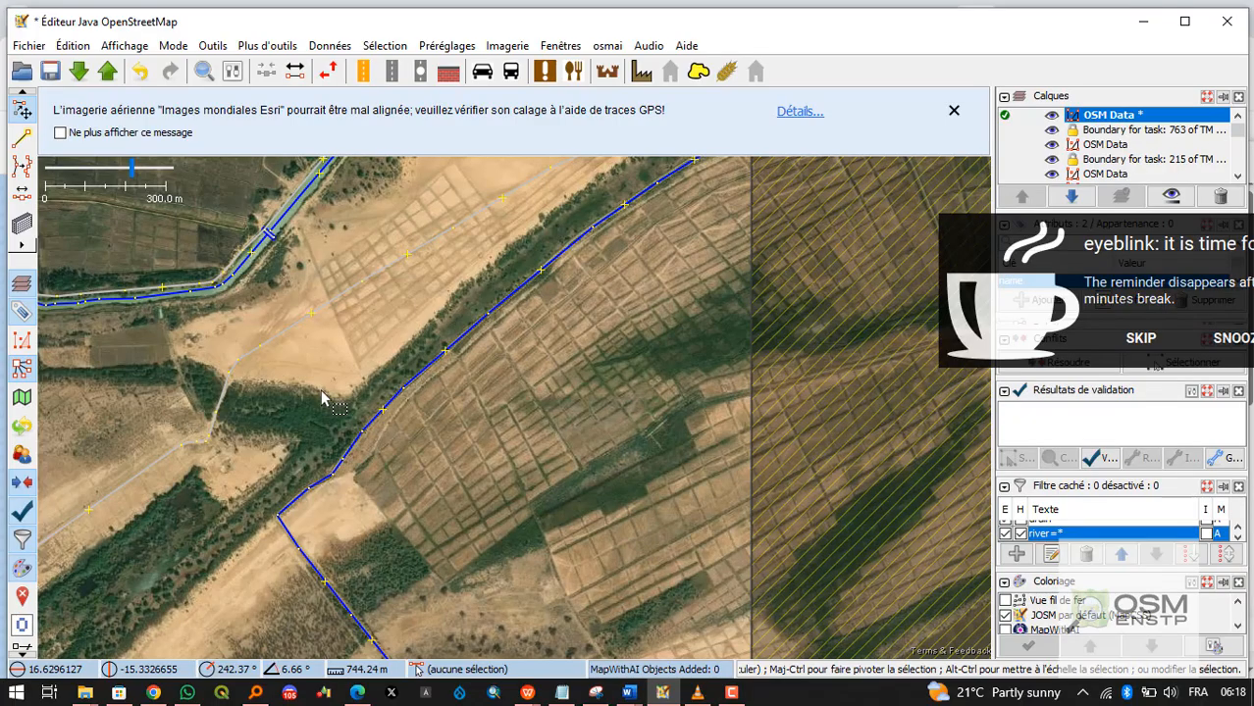
Start a new way at the south corner of the gridded sandy field and trace its southeast edge beside the tree belt.
key("a")
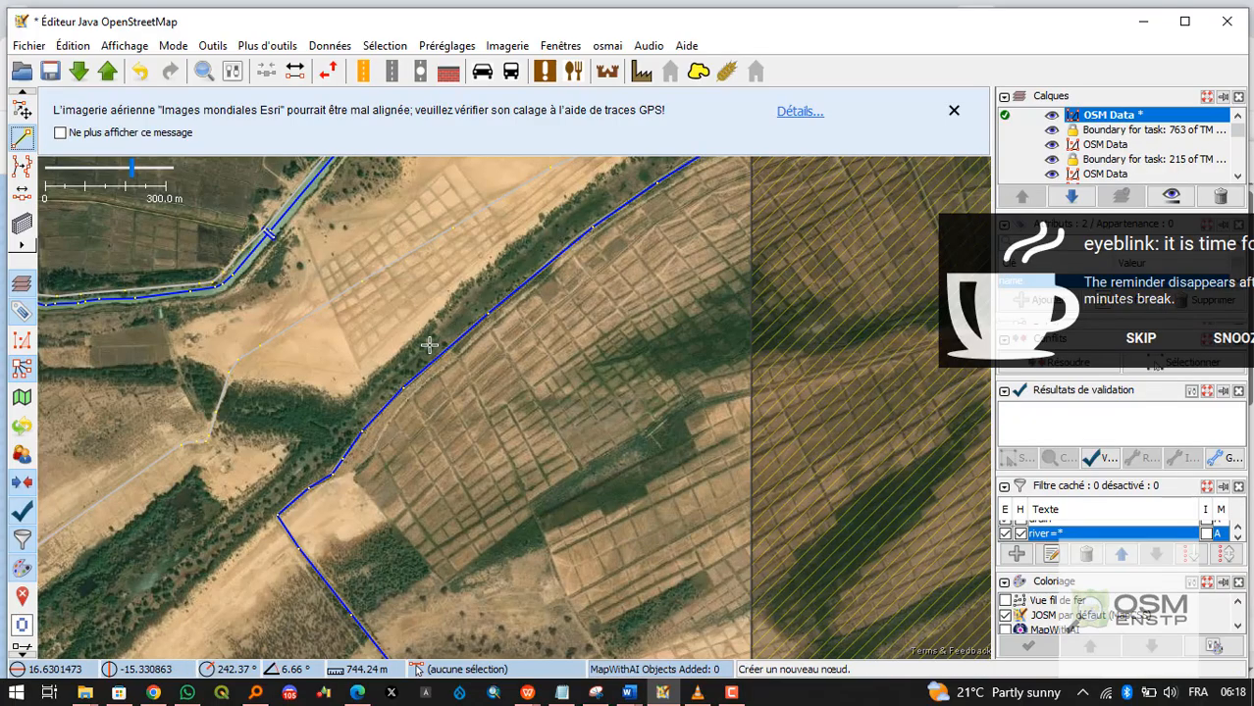
scroll(334, 401, "up", 2)
left_click(348, 376)
left_click_drag(433, 335, 299, 456)
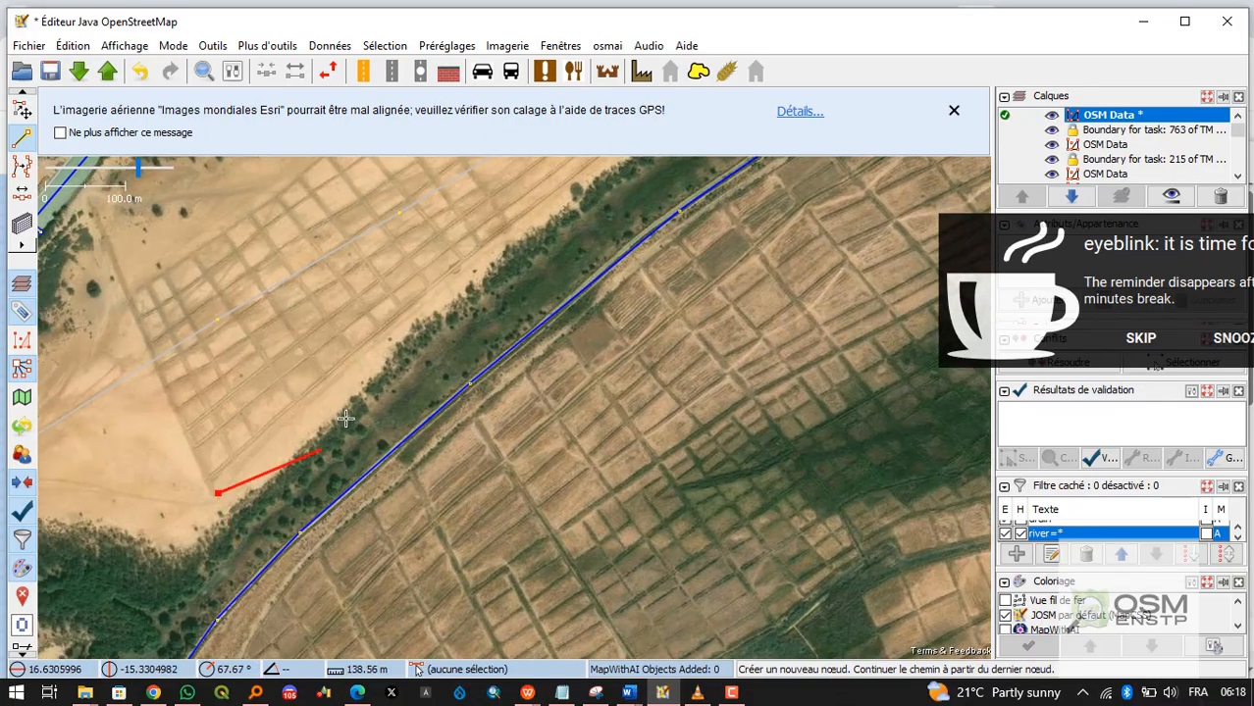
left_click(338, 369)
left_click(495, 233)
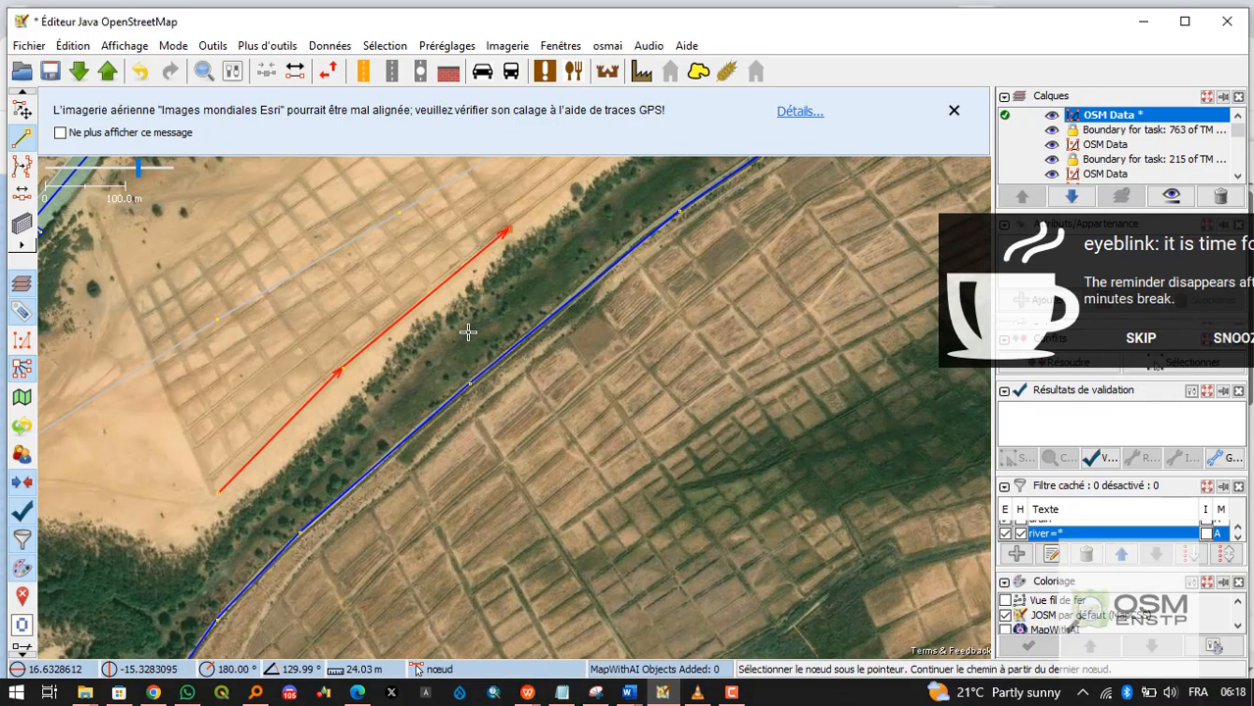
left_click_drag(495, 233, 339, 390)
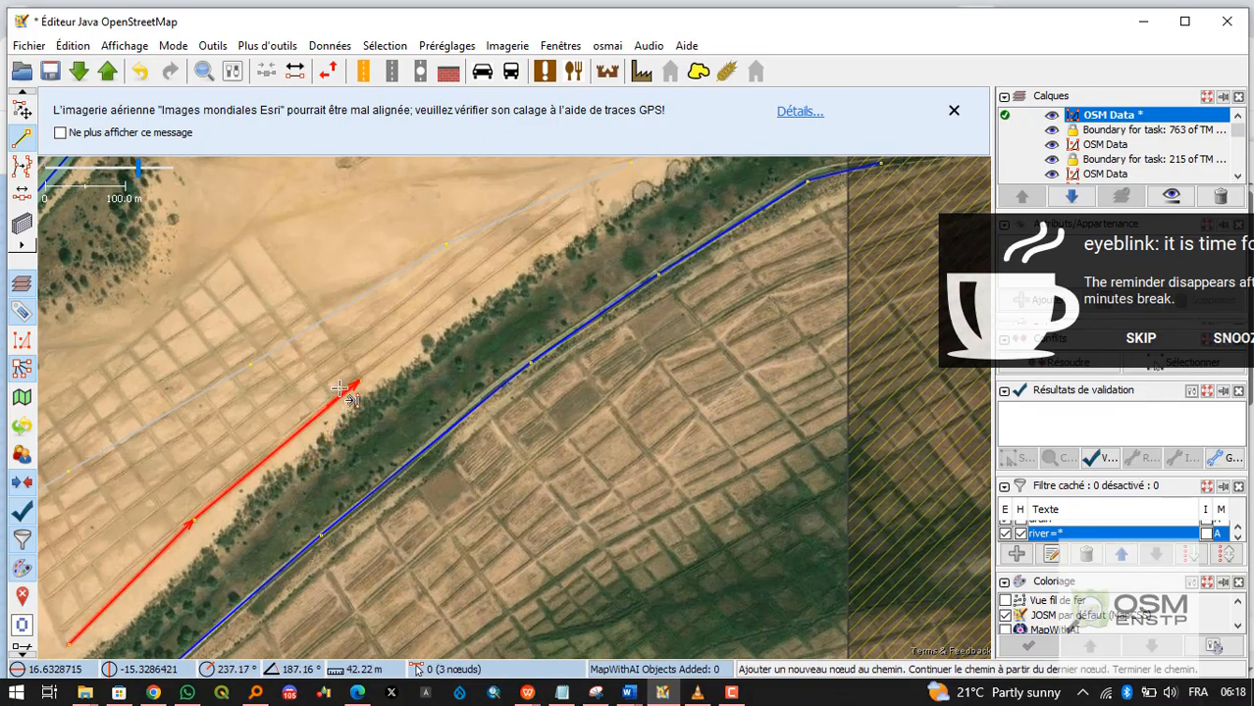
Trace the field's northeast, northwest and southwest edges and close the outline at its starting node, about 1.42 km in perimeter.
left_click(336, 333)
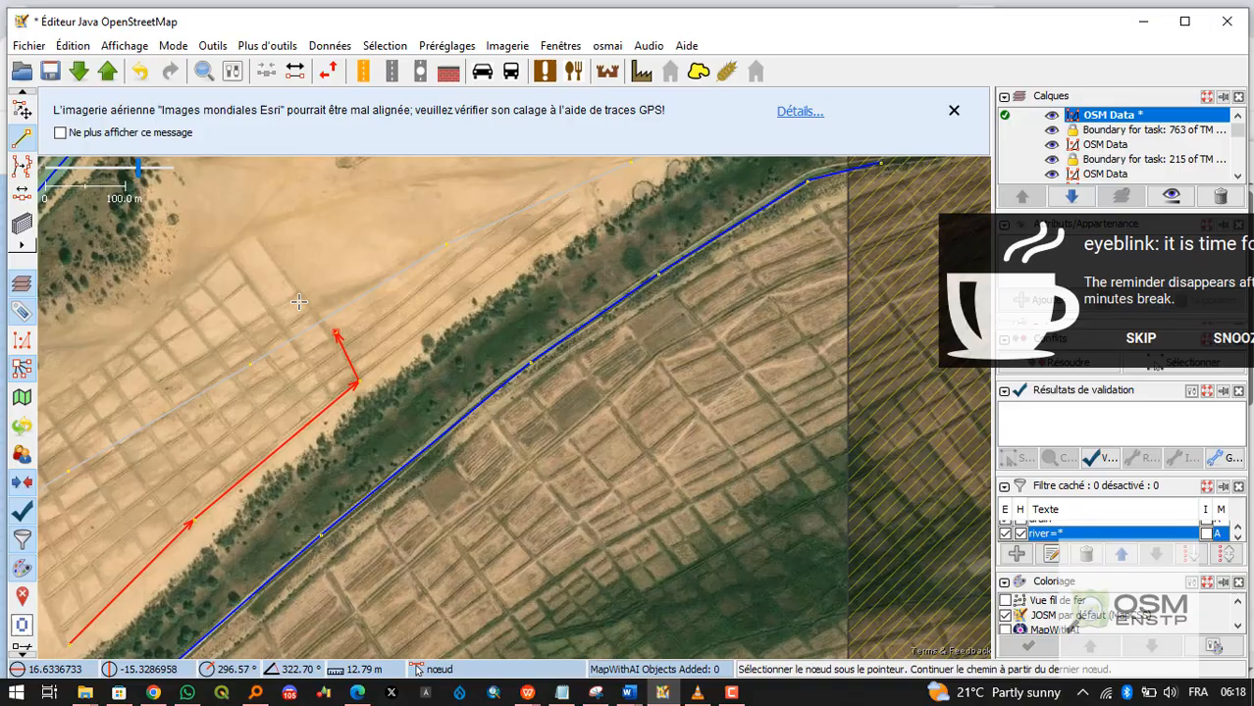
left_click(251, 235)
left_click_drag(251, 235, 678, 208)
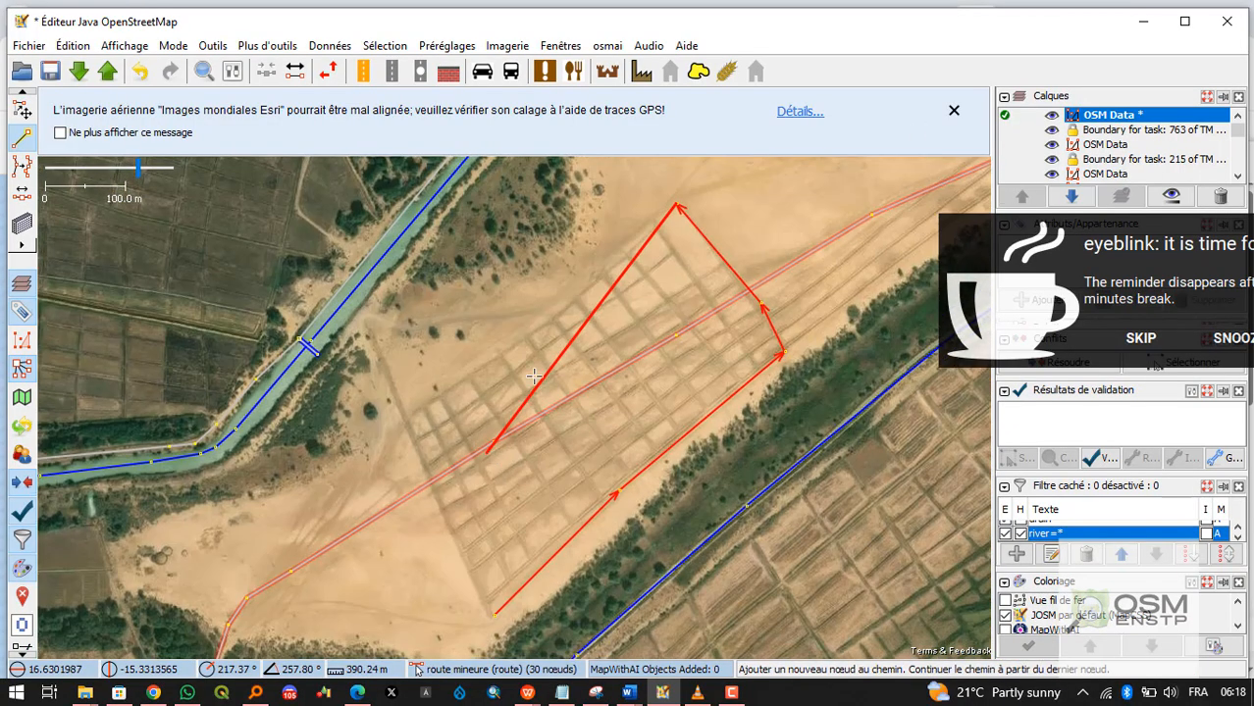
left_click(579, 298)
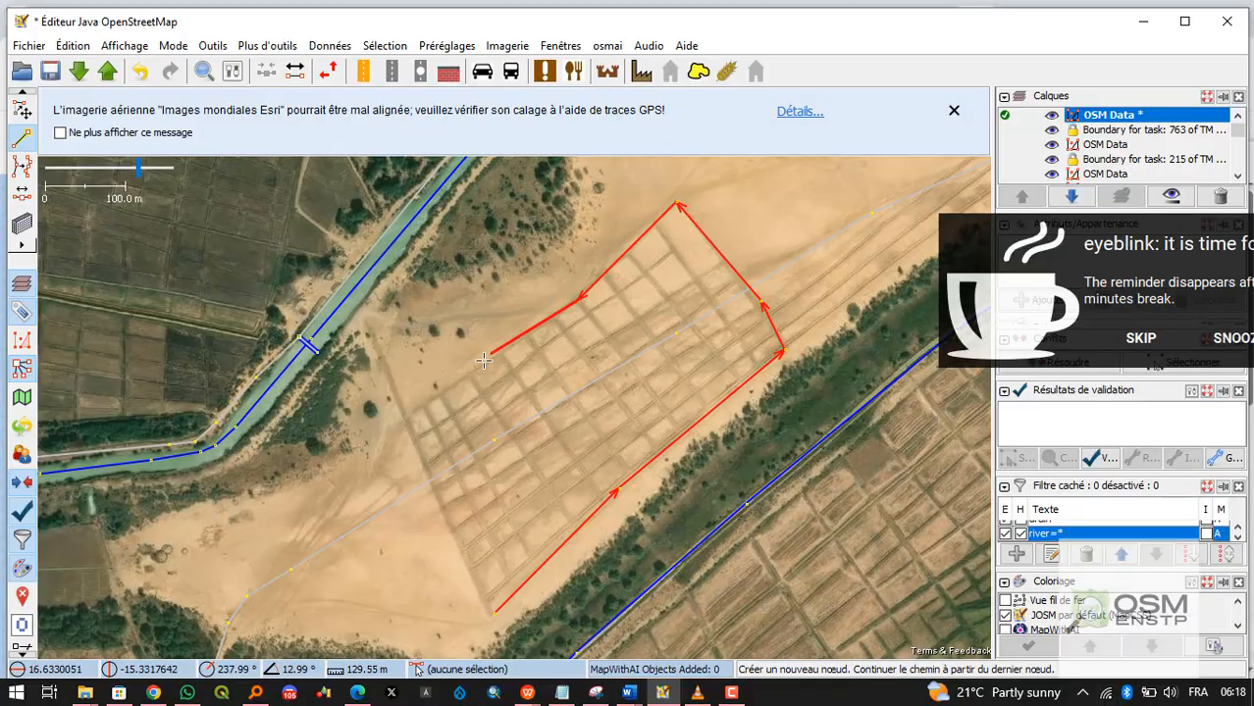
left_click(412, 410)
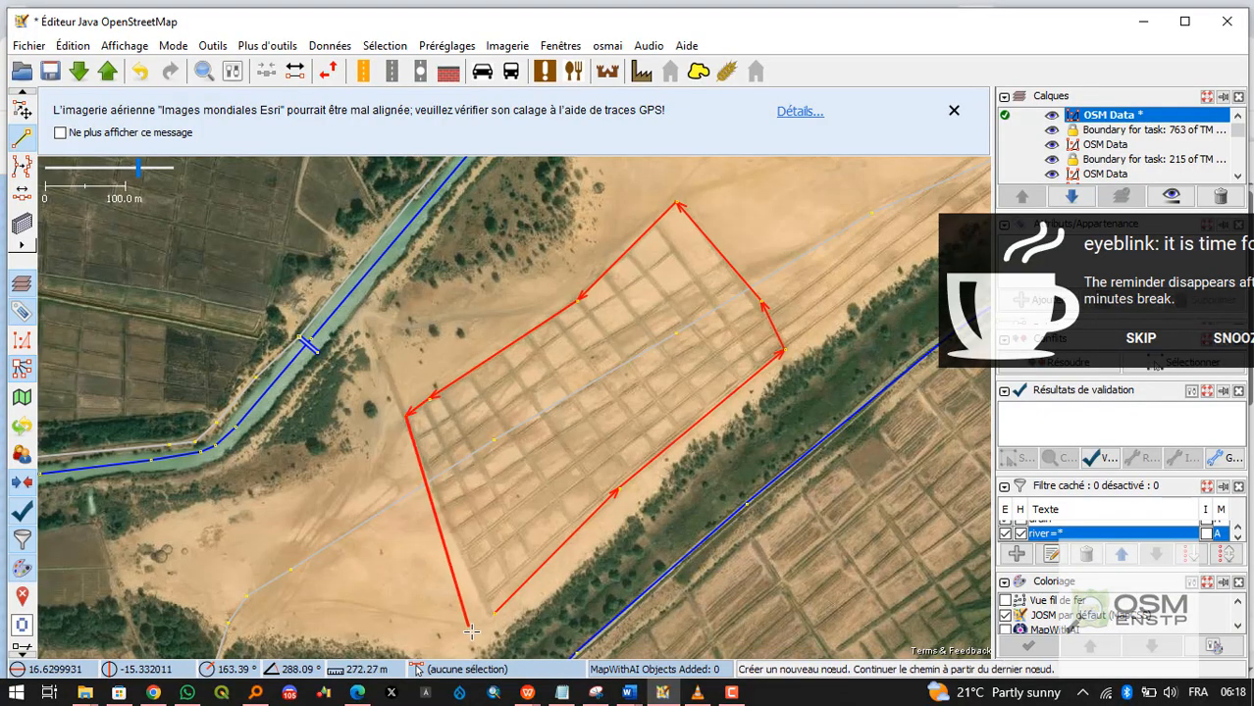
left_click(493, 612)
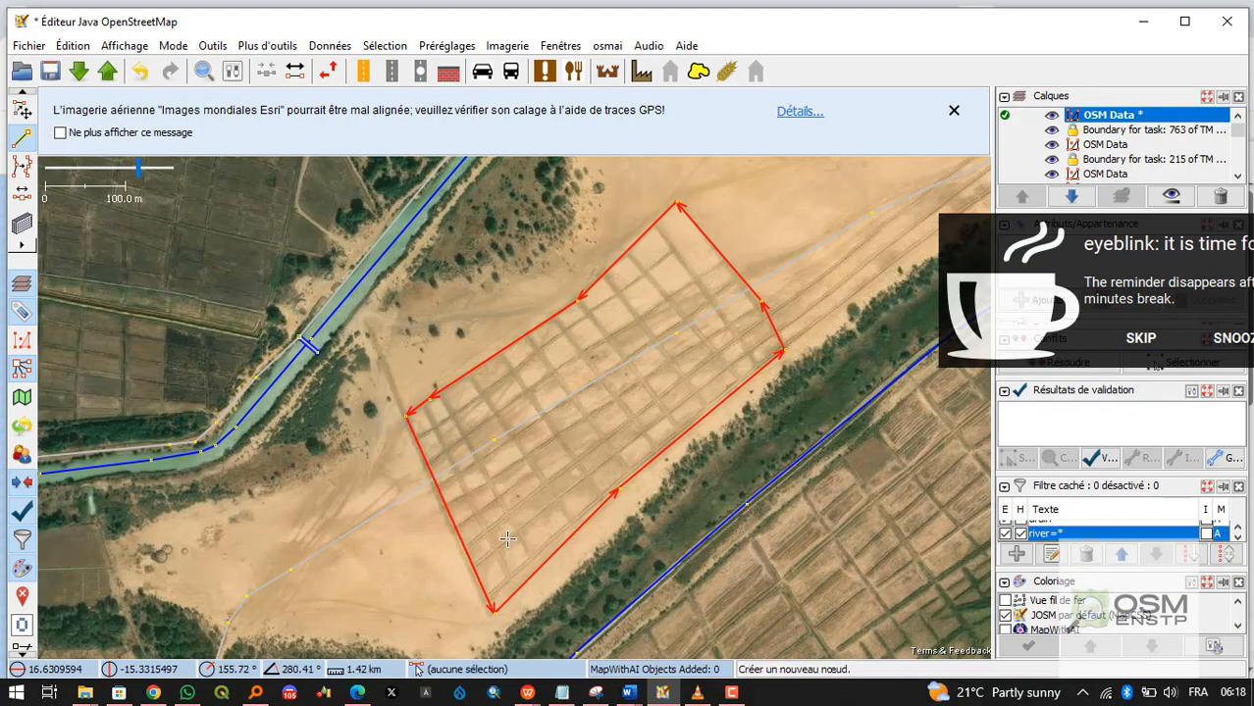
Tag the outlined sandy field as landuse=farmland with the Terre arable preset, leaving its optional attributes empty, and snooze the break reminder.
scroll(507, 539, "down", 2)
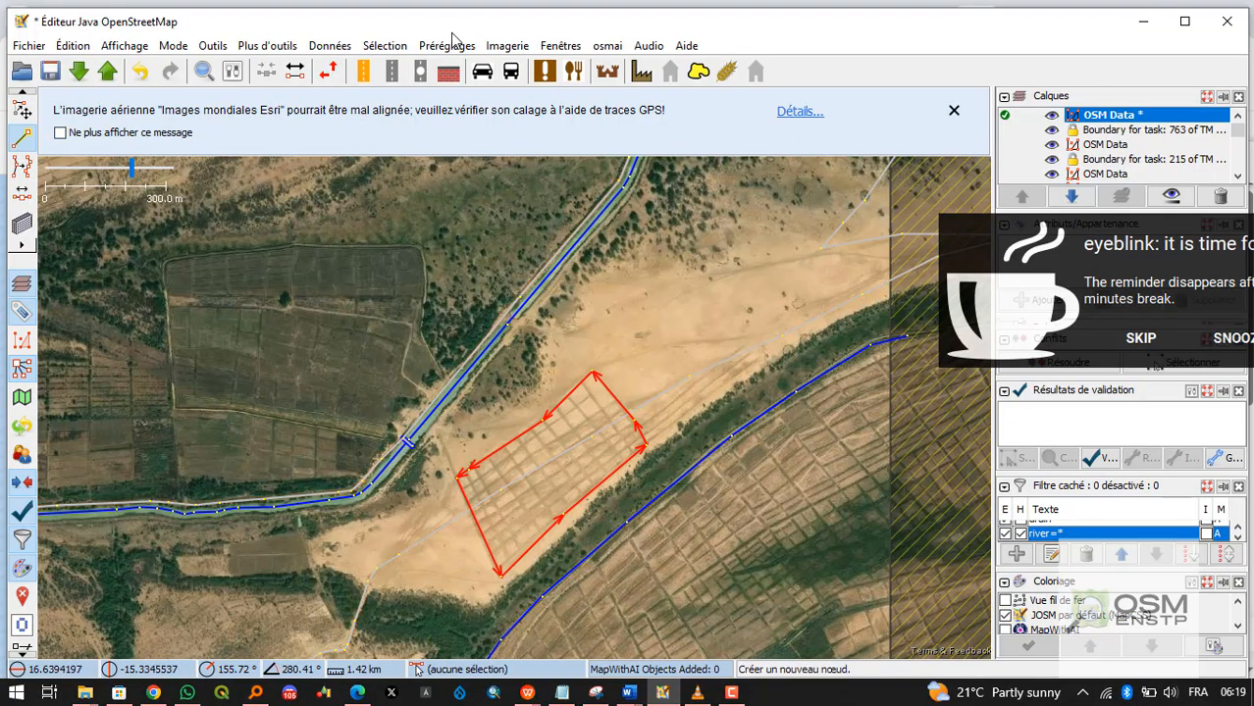
left_click(450, 48)
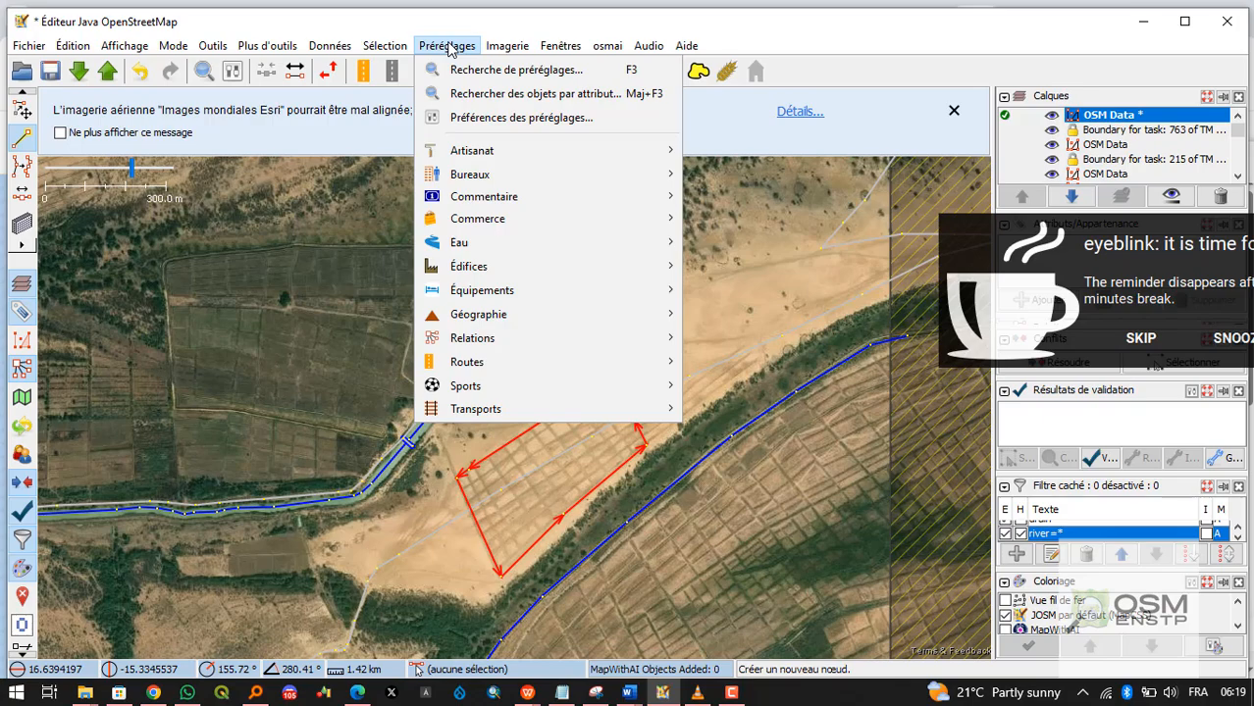
mouse_move(498, 274)
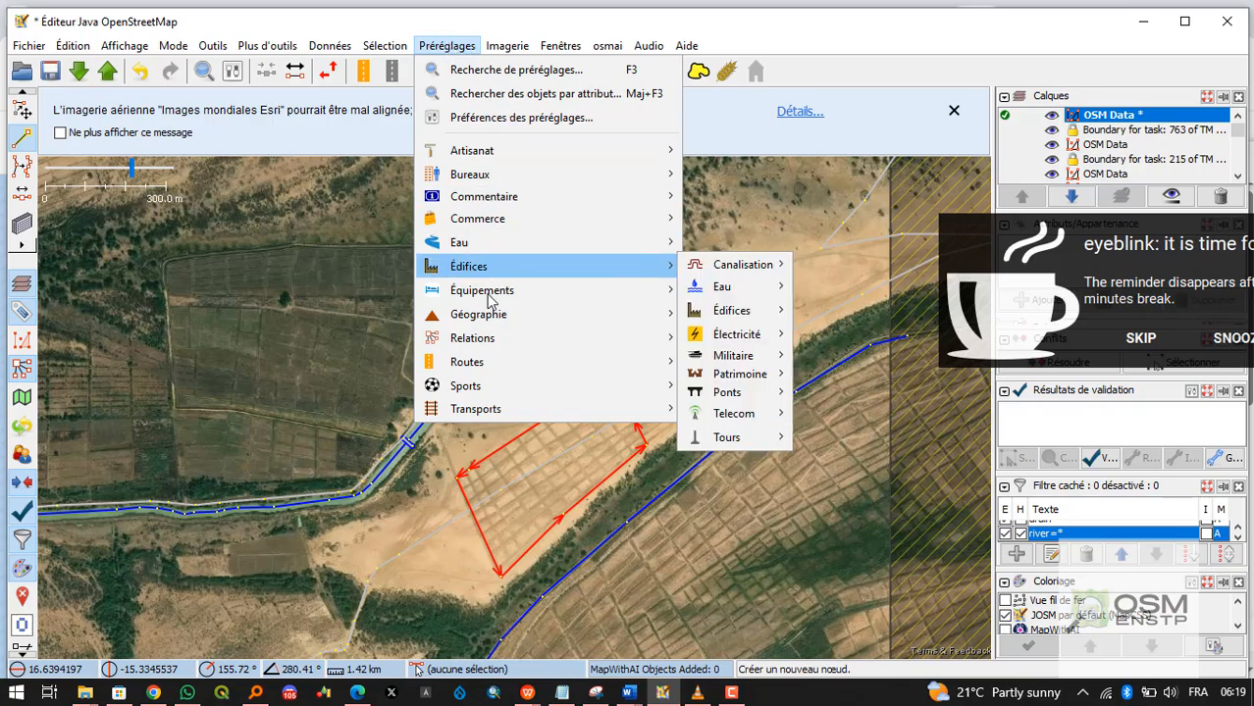
mouse_move(486, 306)
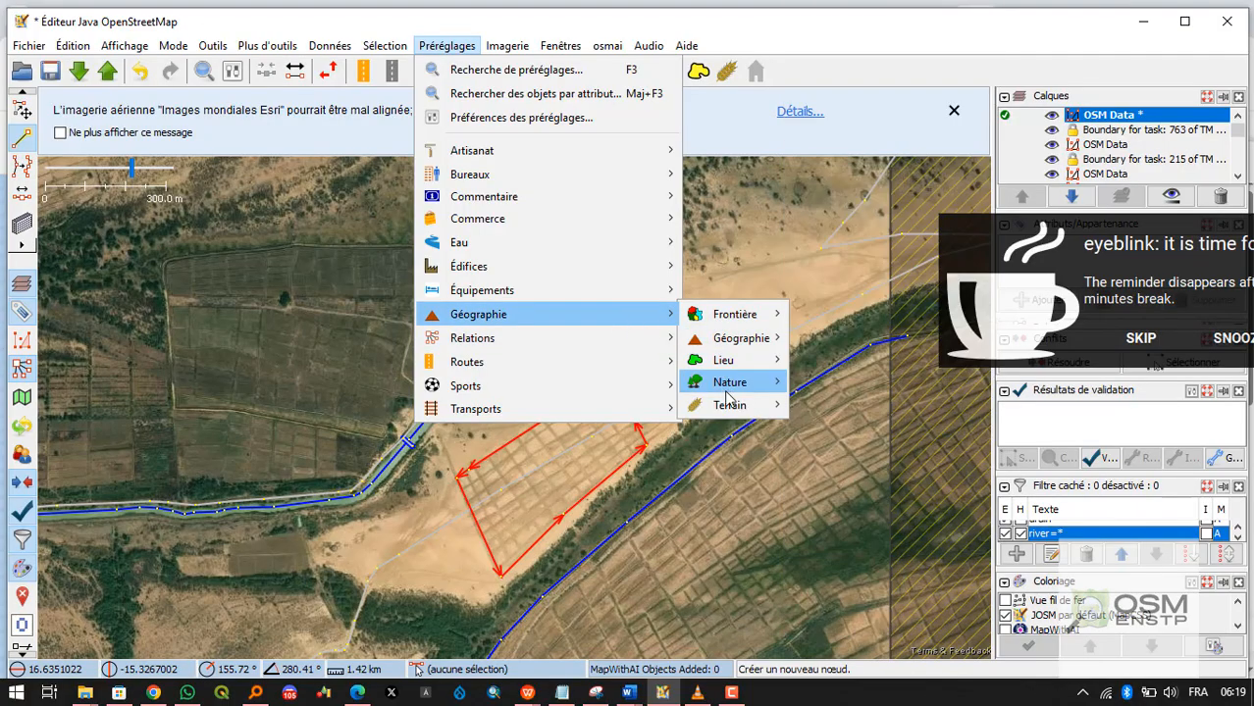
mouse_move(732, 410)
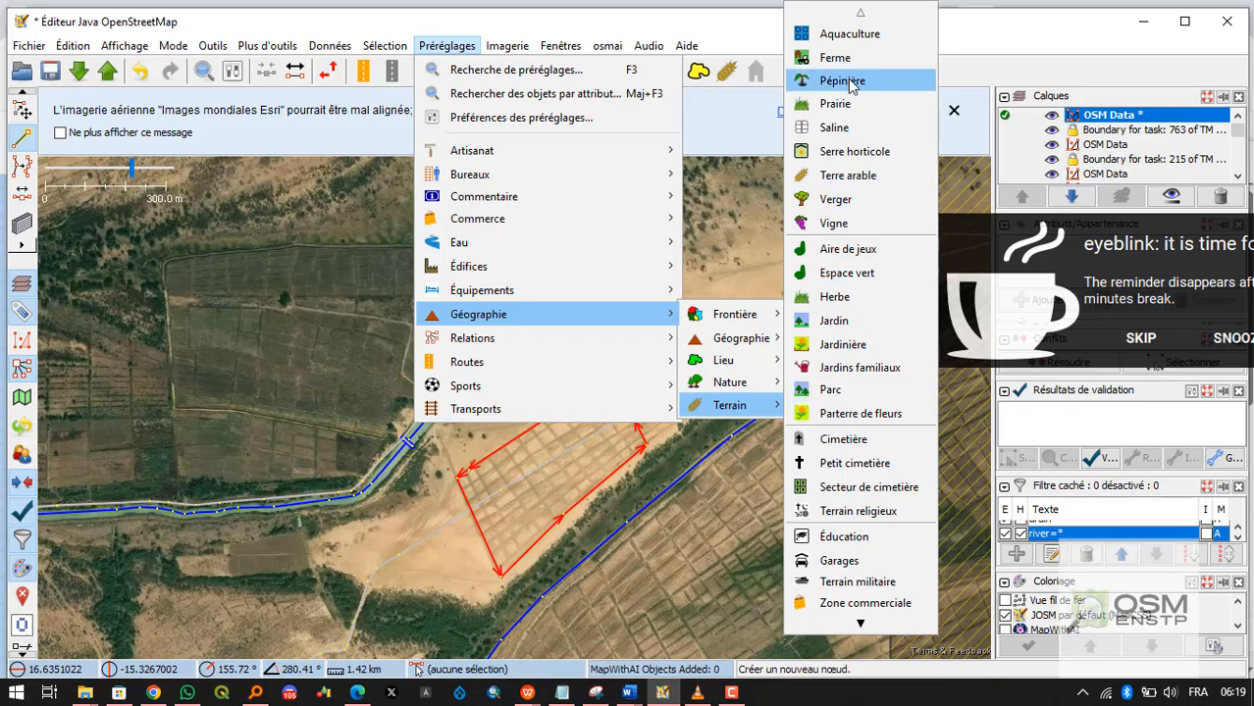
left_click(849, 175)
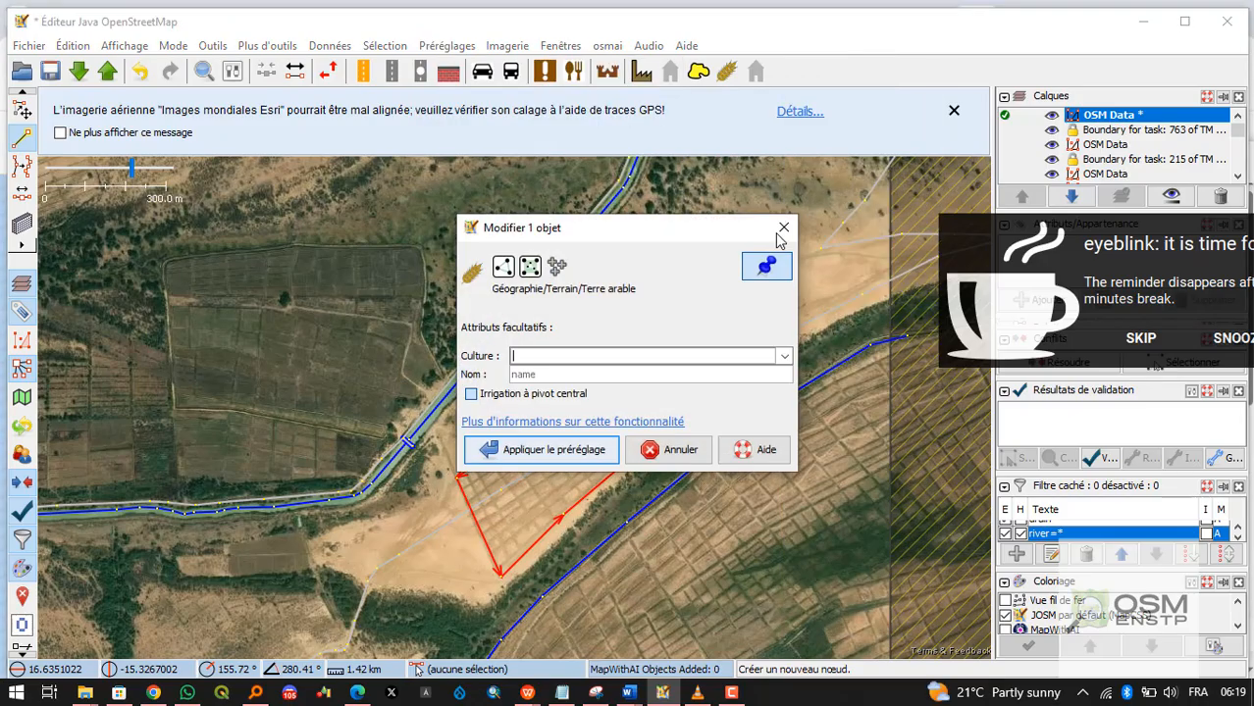
left_click(490, 450)
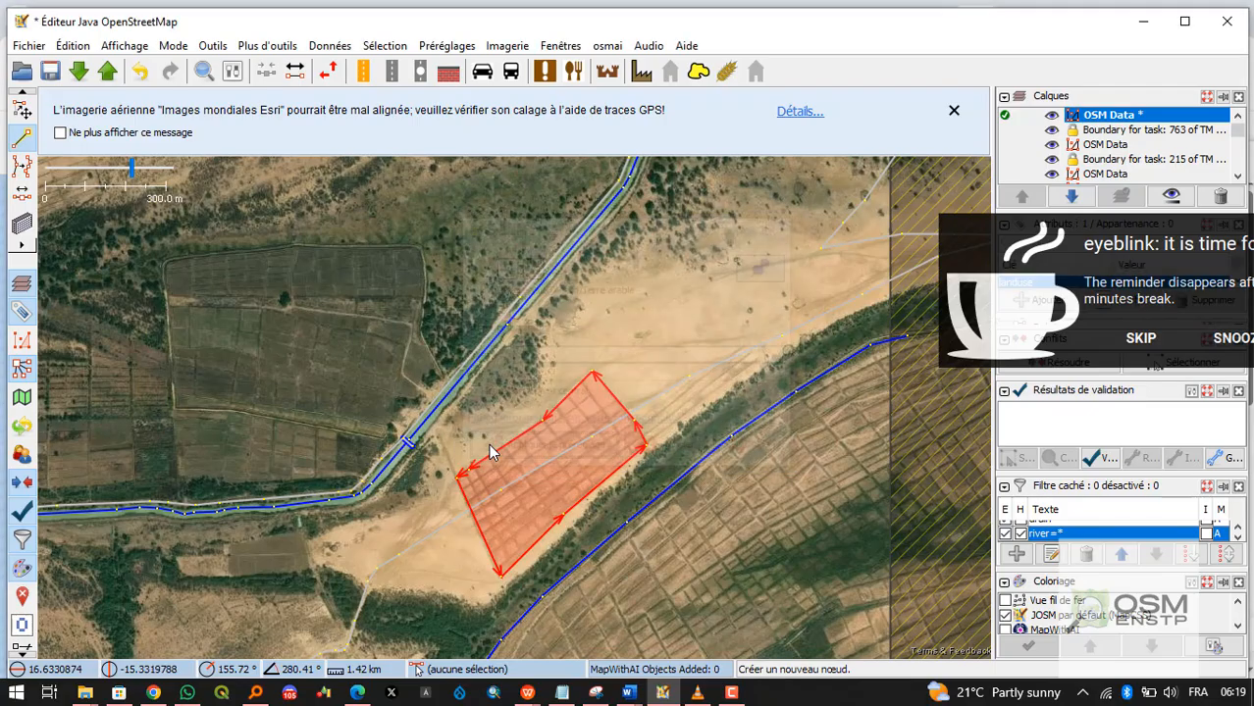
left_click_drag(603, 314, 605, 311)
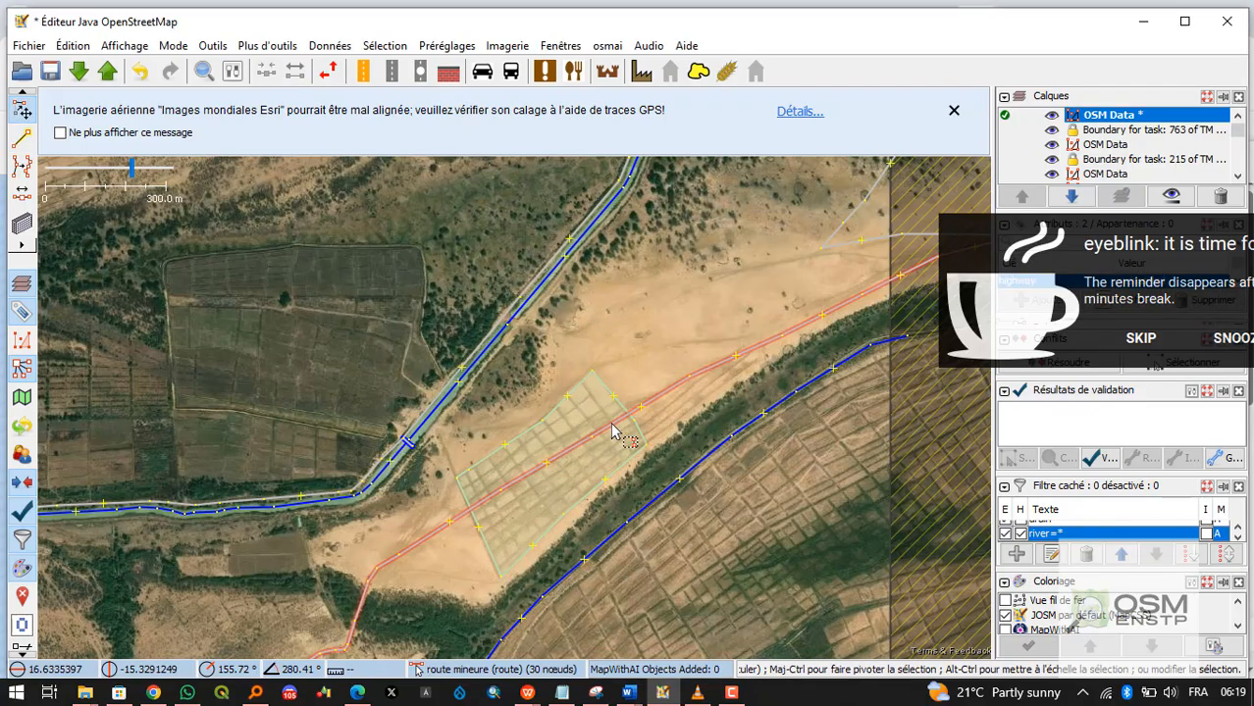
left_click(1238, 340)
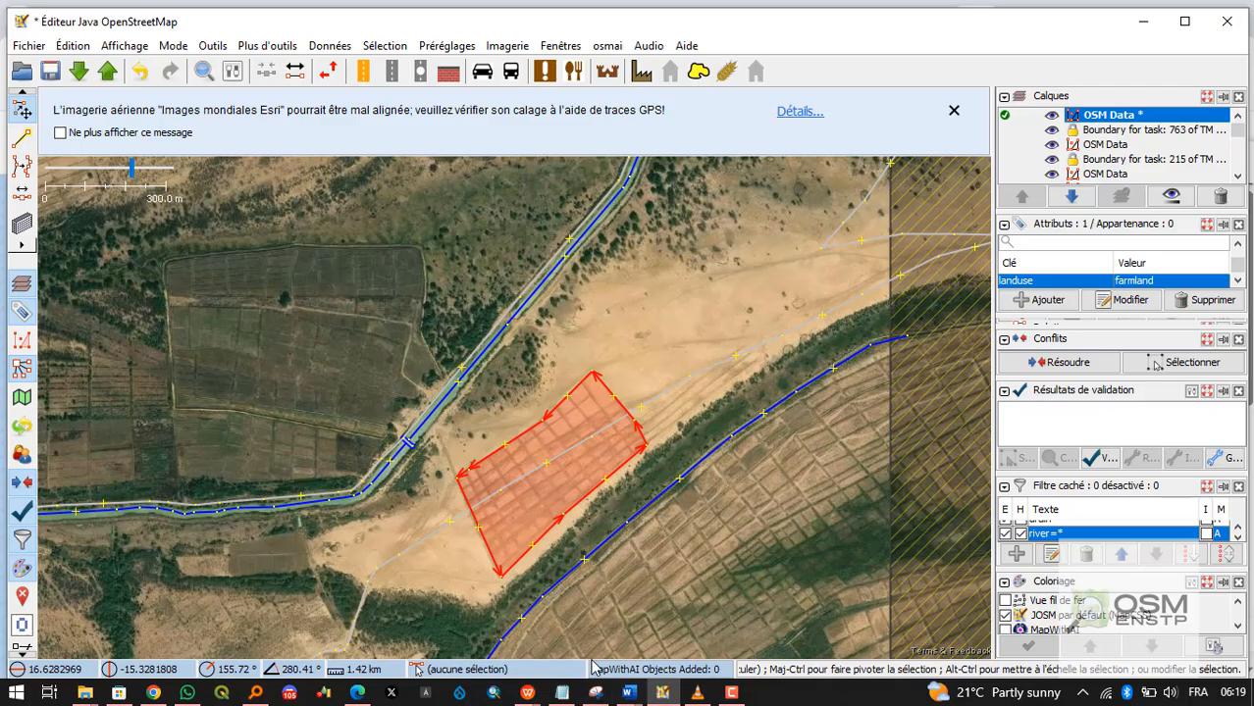
Start a new way at the west corner of the large gridded field southeast of the canal and trace its stepped southwest edge.
left_click_drag(665, 407, 605, 350)
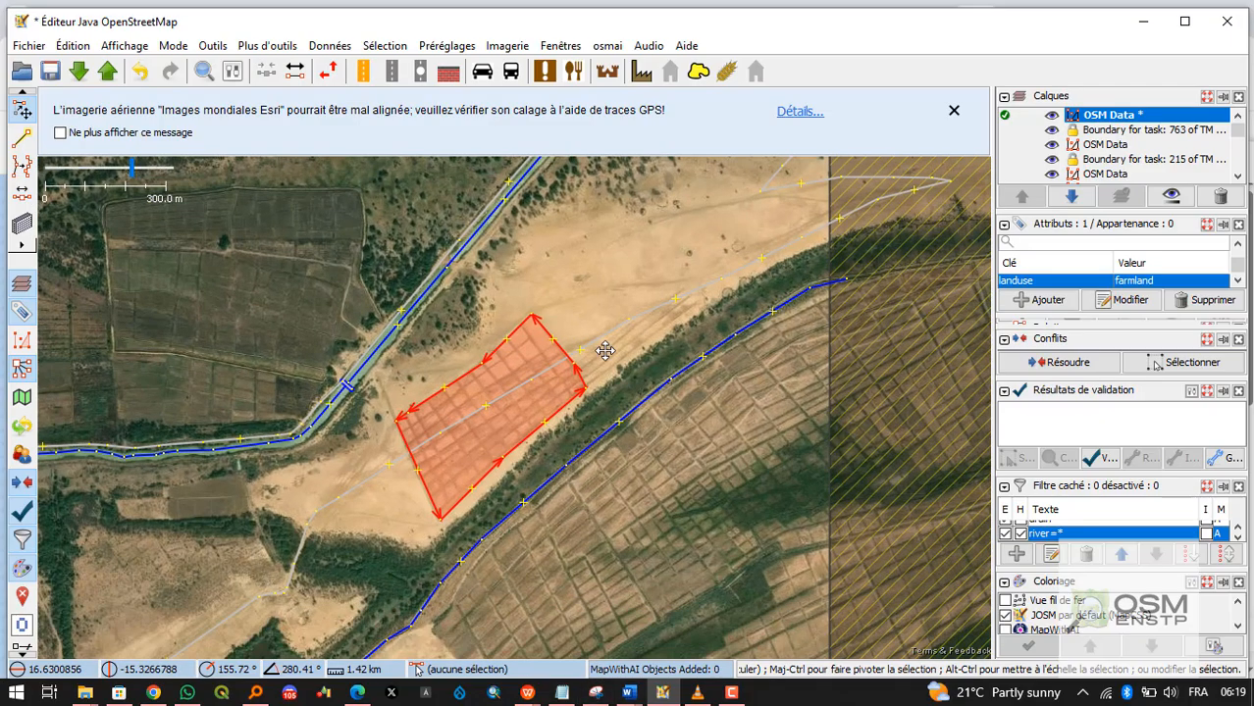
left_click_drag(454, 406, 388, 295)
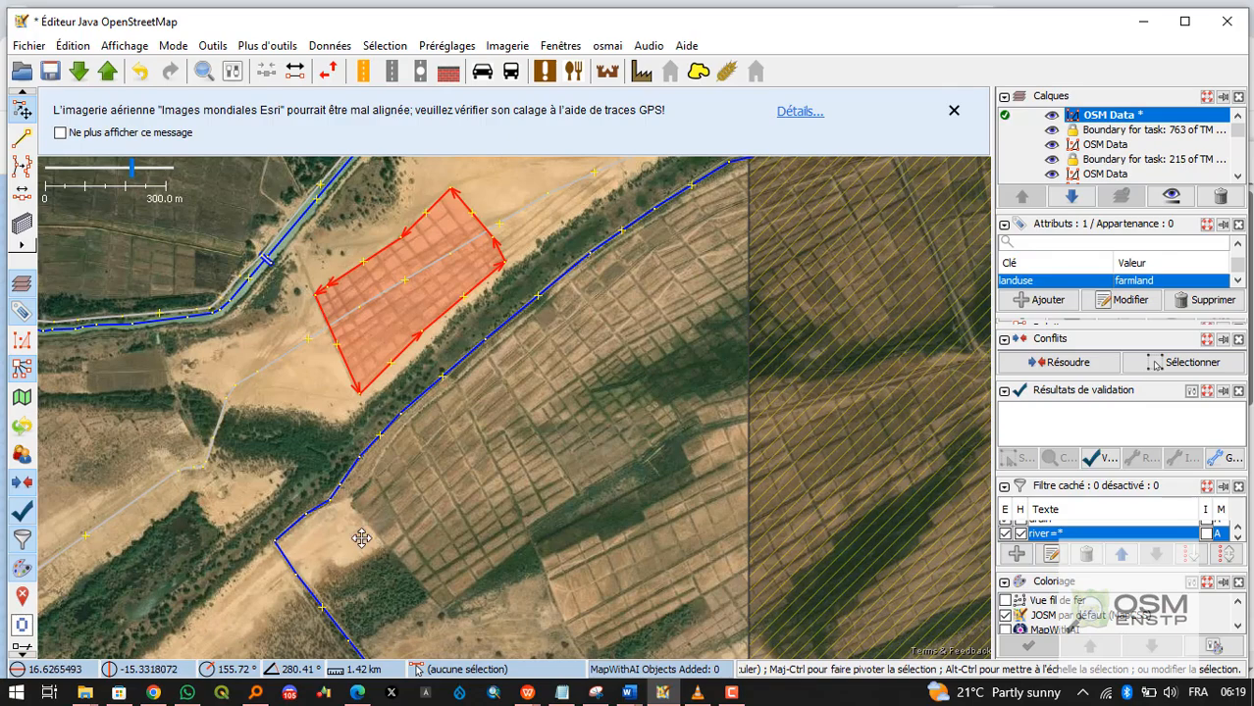
left_click_drag(361, 538, 366, 461)
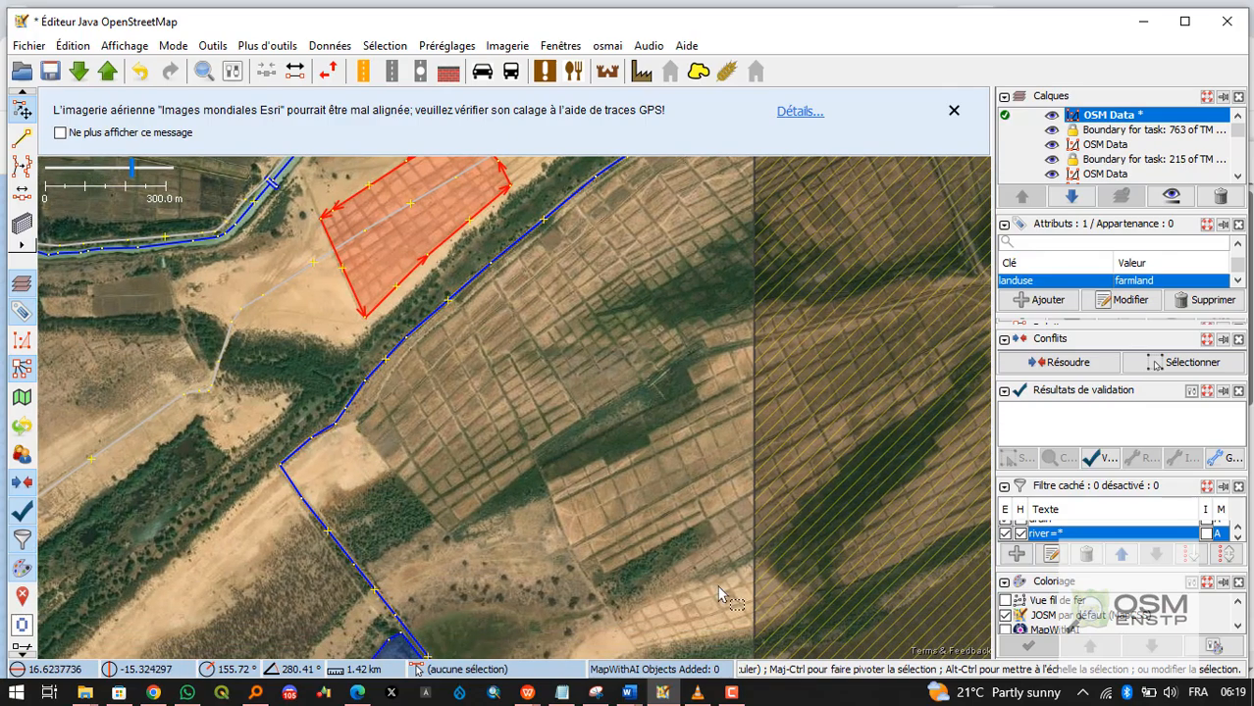
scroll(719, 595, "down", 3)
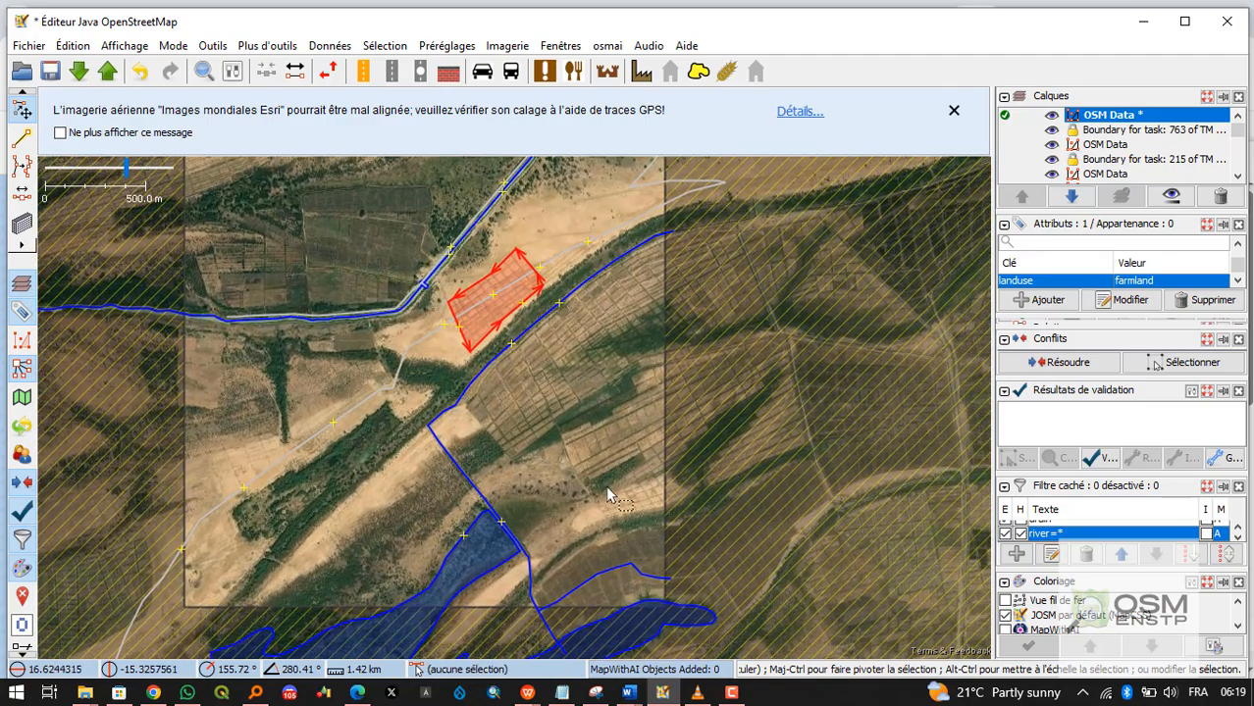
left_click_drag(699, 396, 570, 408)
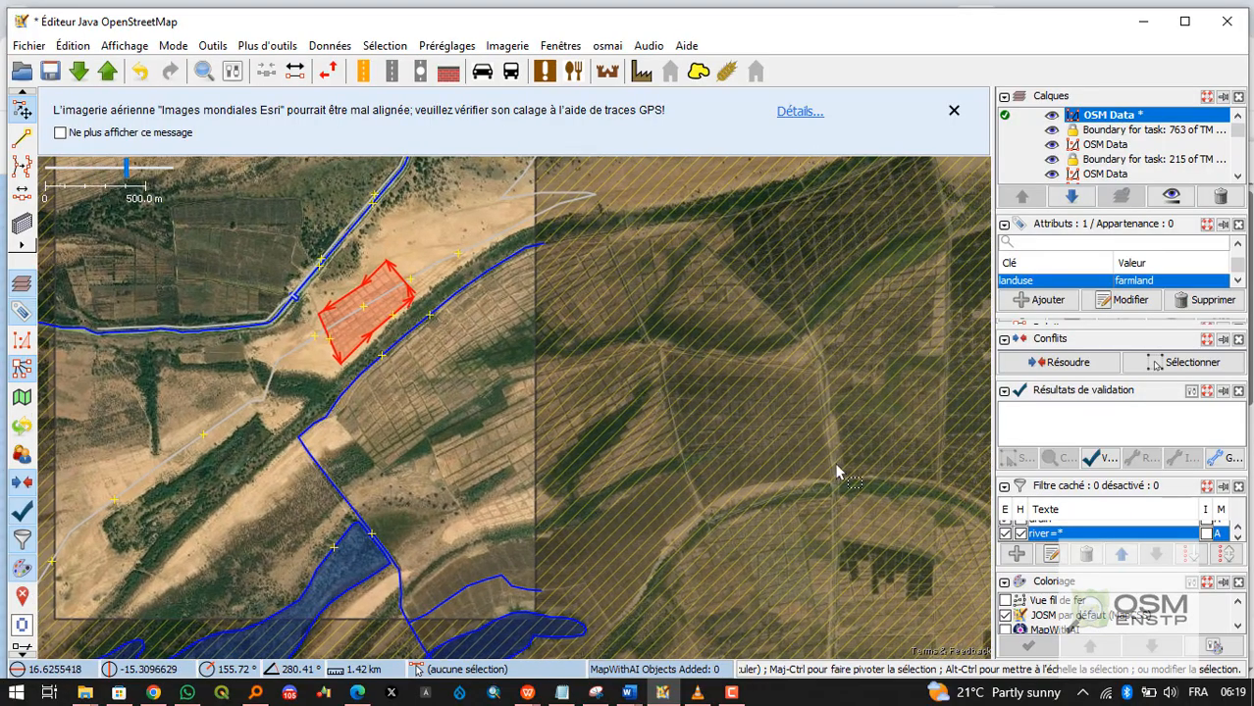
scroll(384, 454, "up", 3)
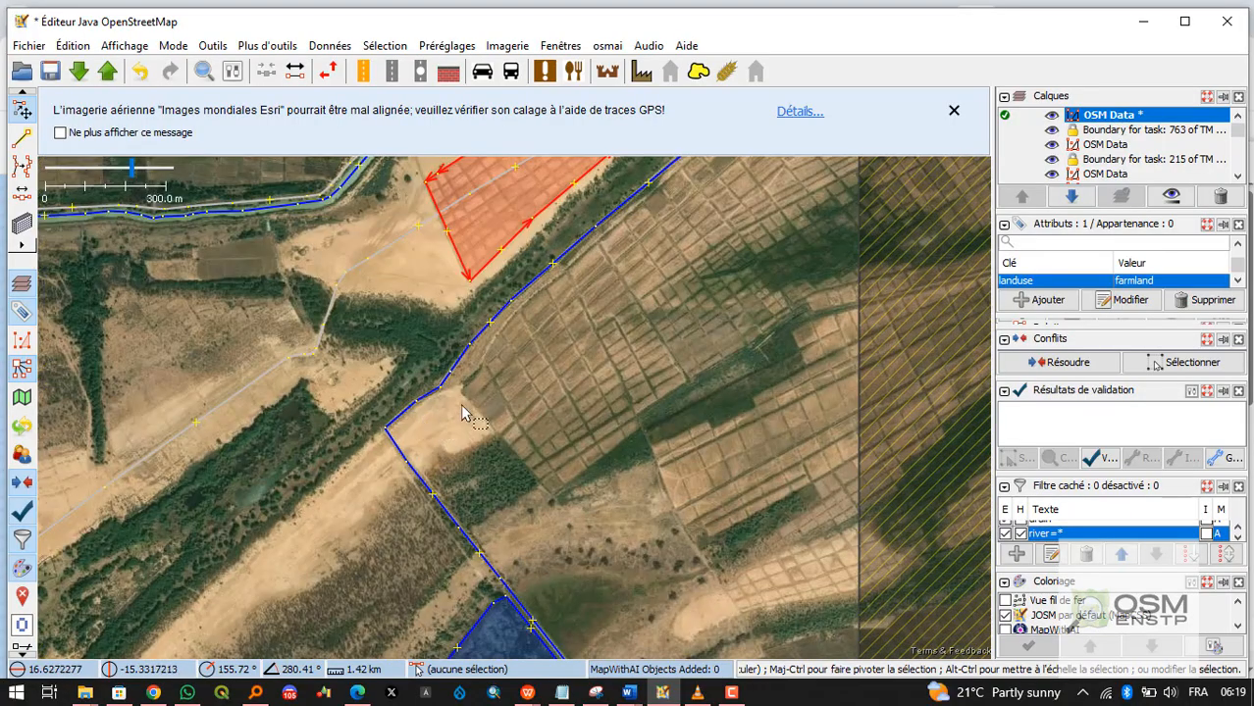
left_click(461, 395)
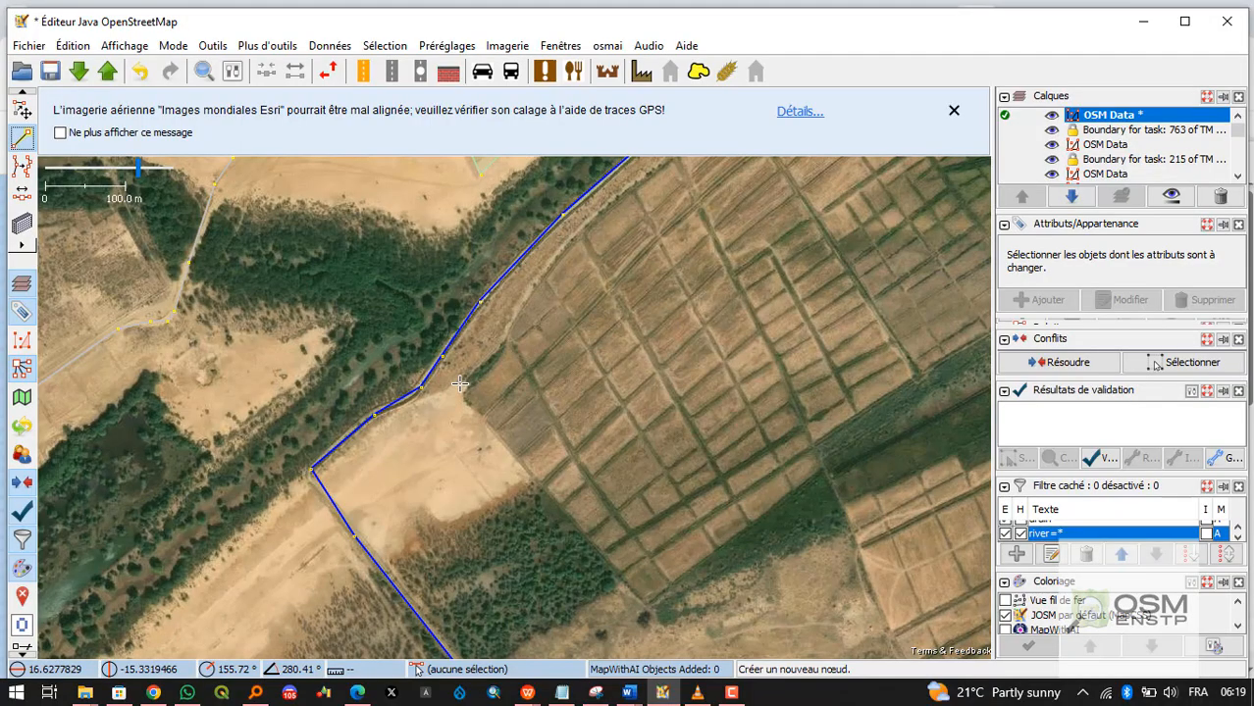
left_click(469, 383)
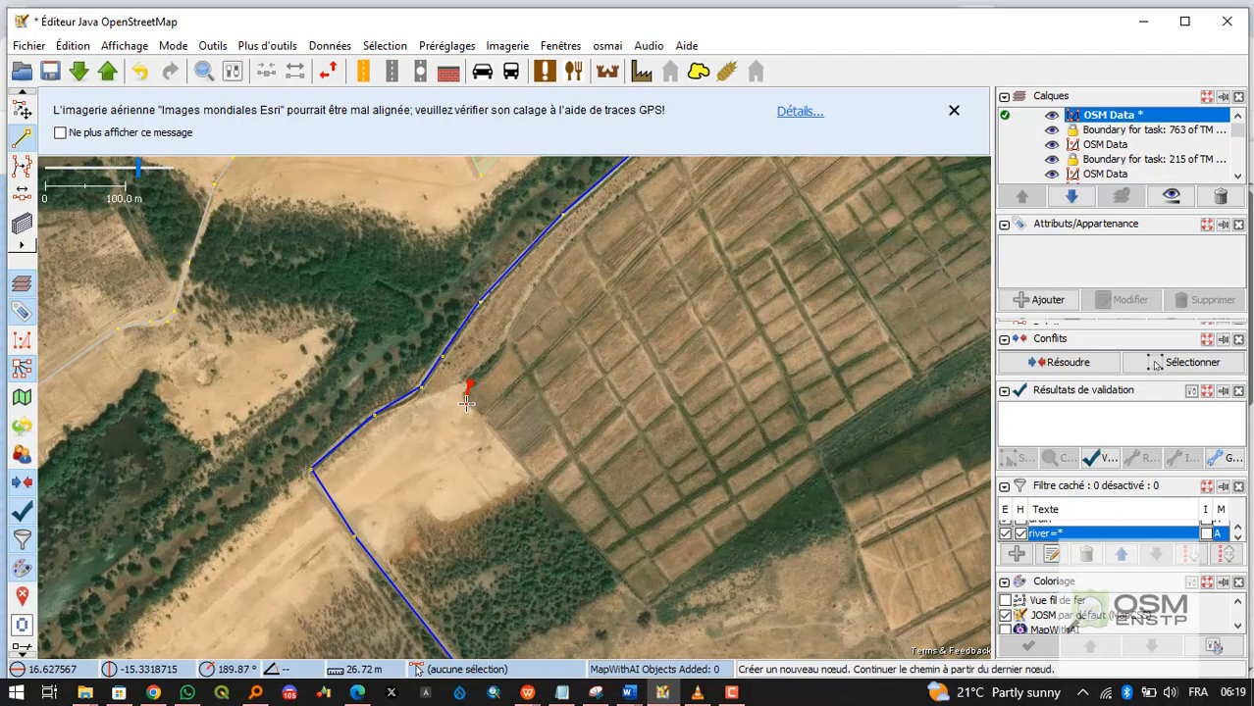
left_click(466, 401)
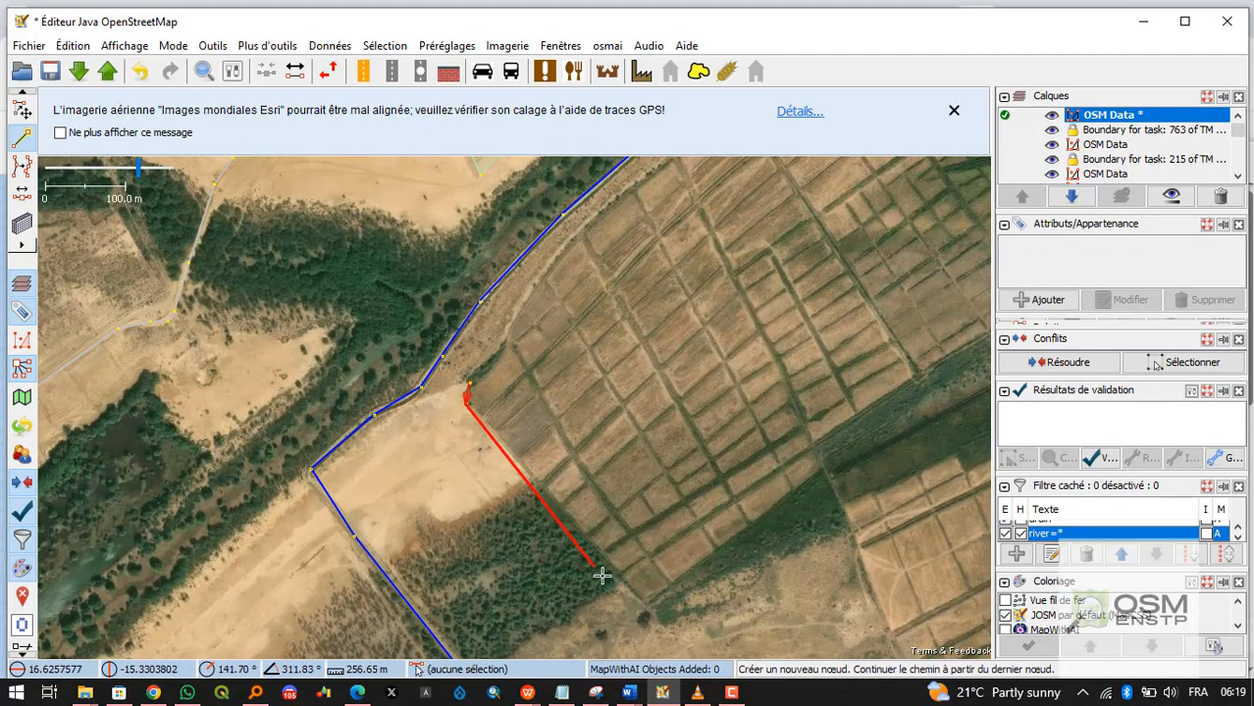
left_click(646, 603)
left_click(824, 467)
left_click_drag(728, 398, 546, 214)
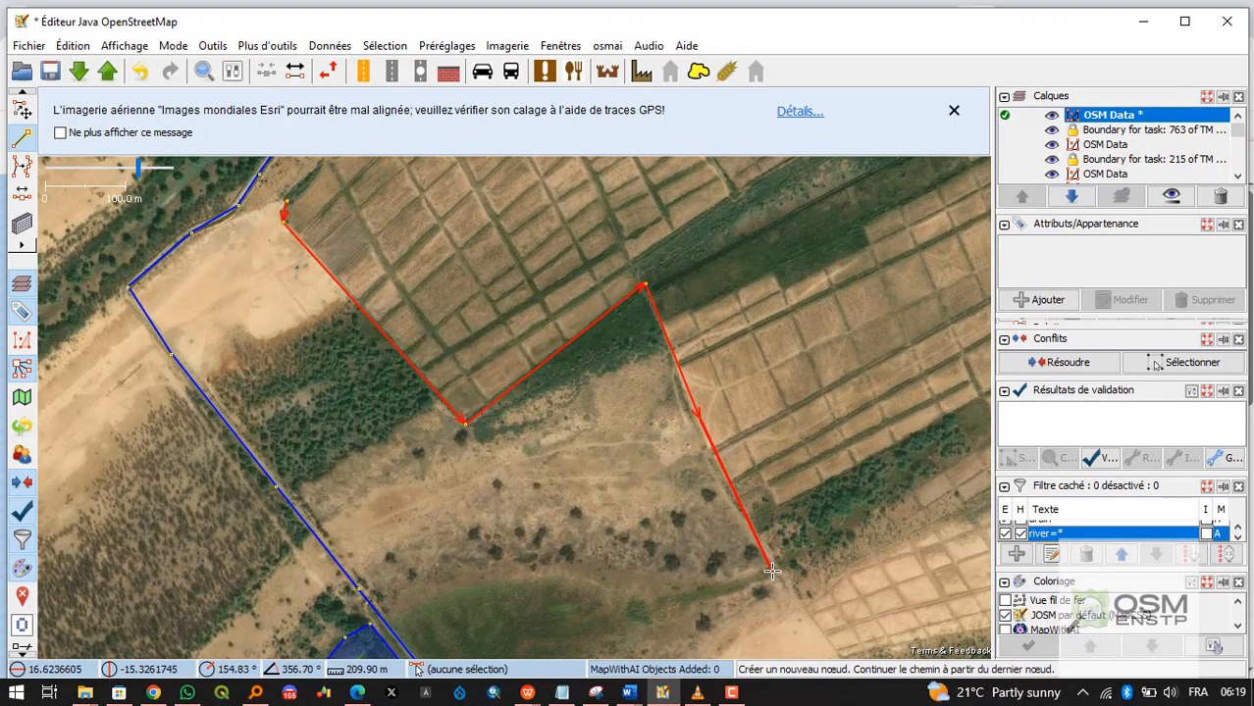
Continue the way around the large field's south corner and along its east side, just beyond the task boundary, to near the canal's end.
scroll(772, 570, "down", 3)
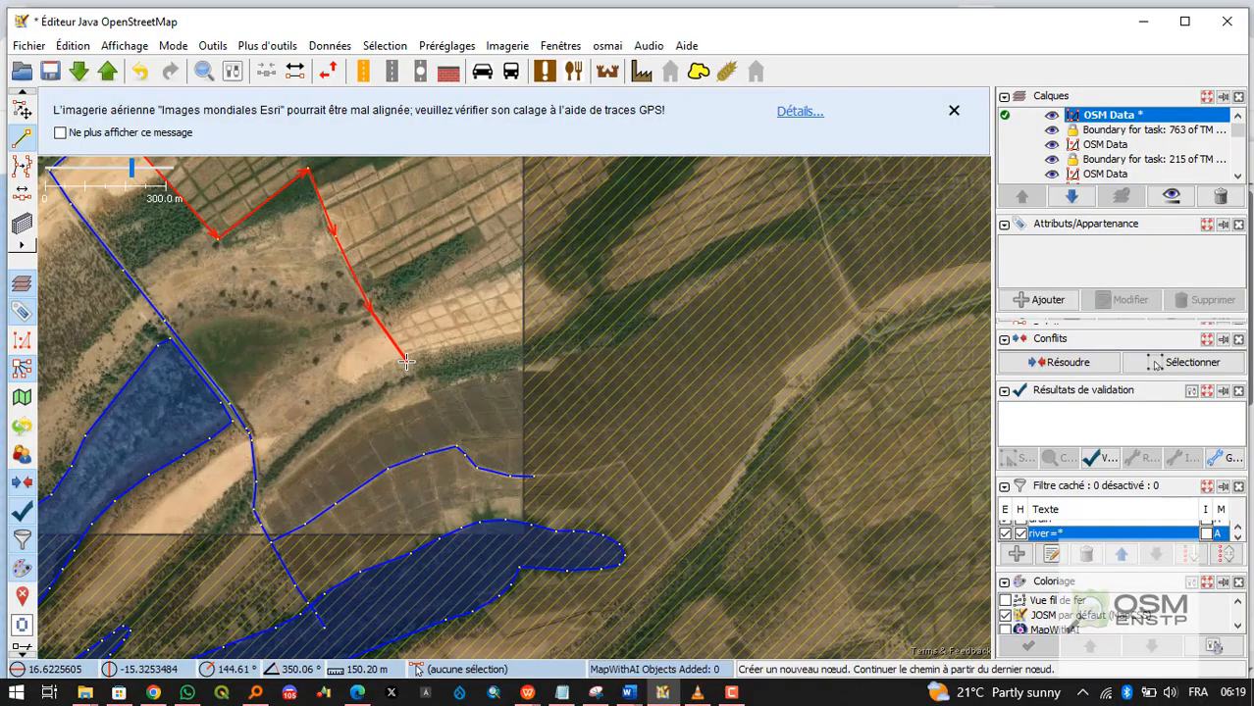
left_click(401, 355)
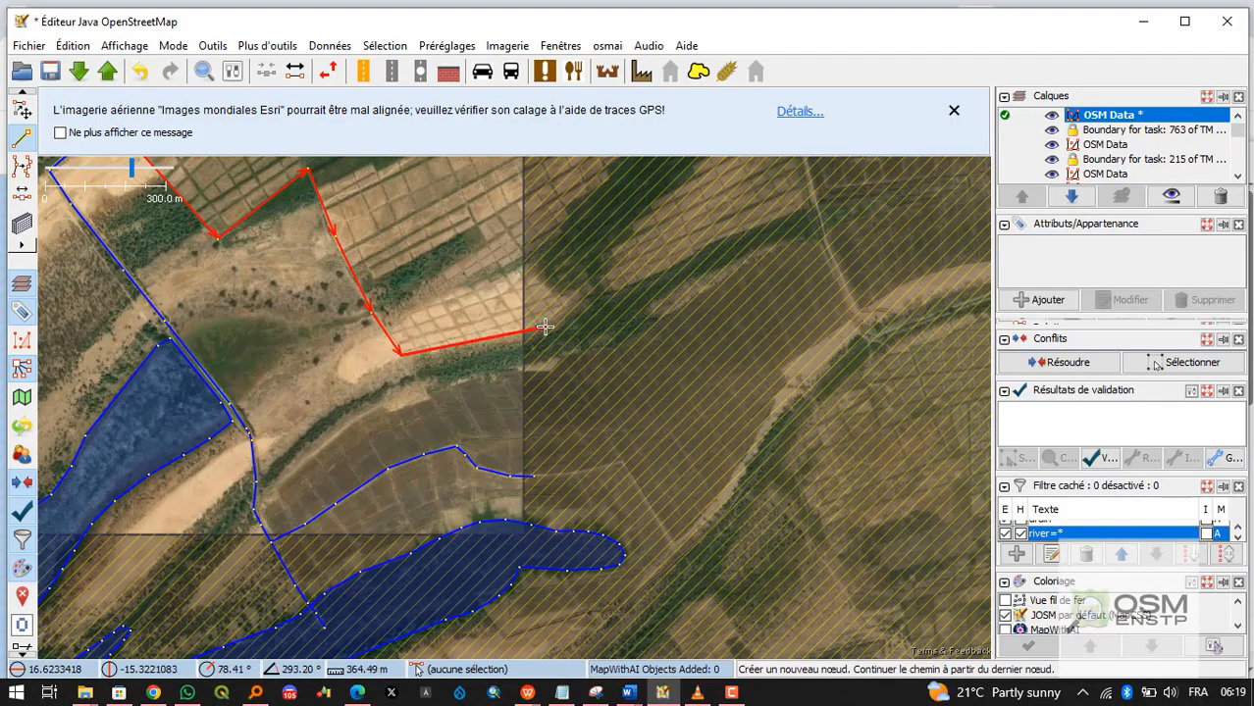
left_click(545, 326)
scroll(520, 524, "down", 2)
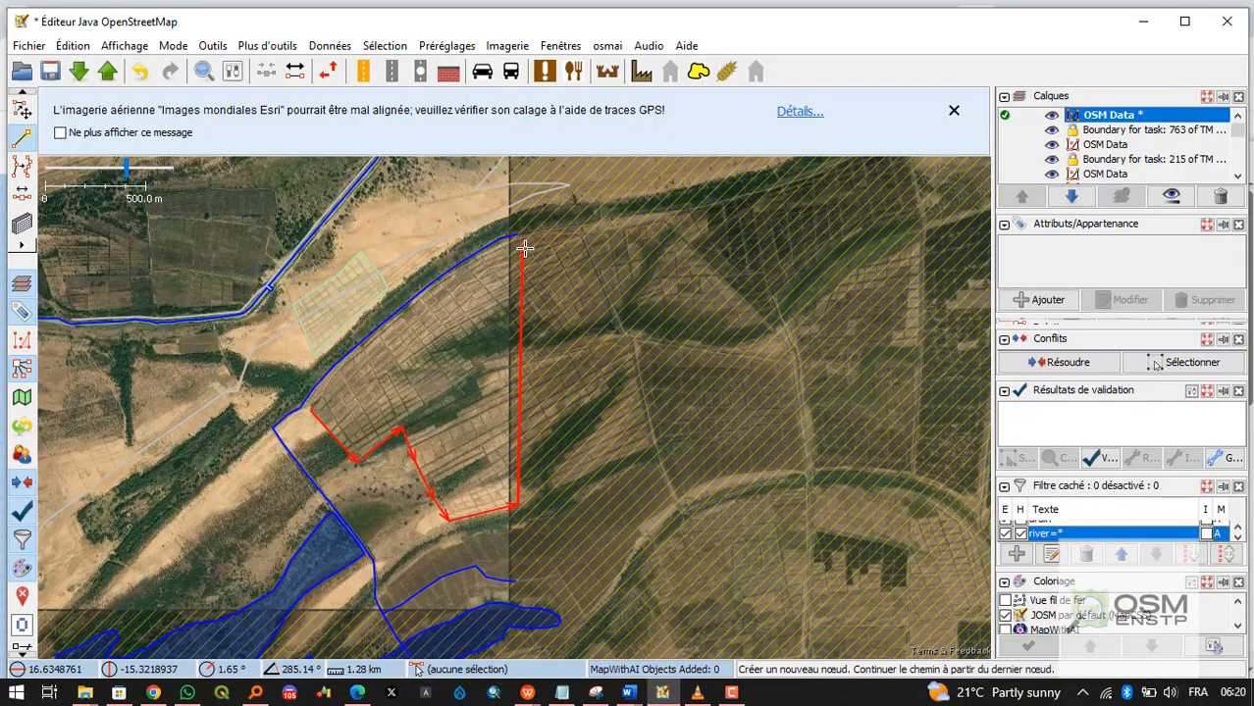
scroll(526, 253, "up", 2)
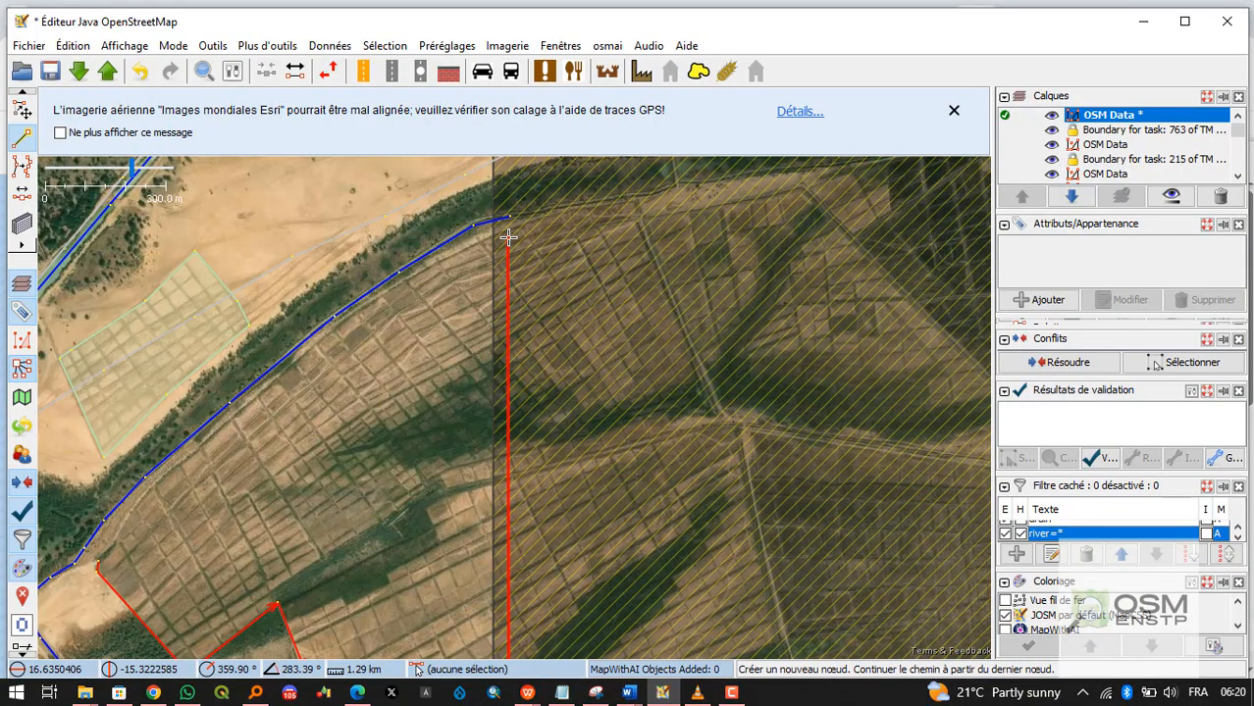
left_click(508, 233)
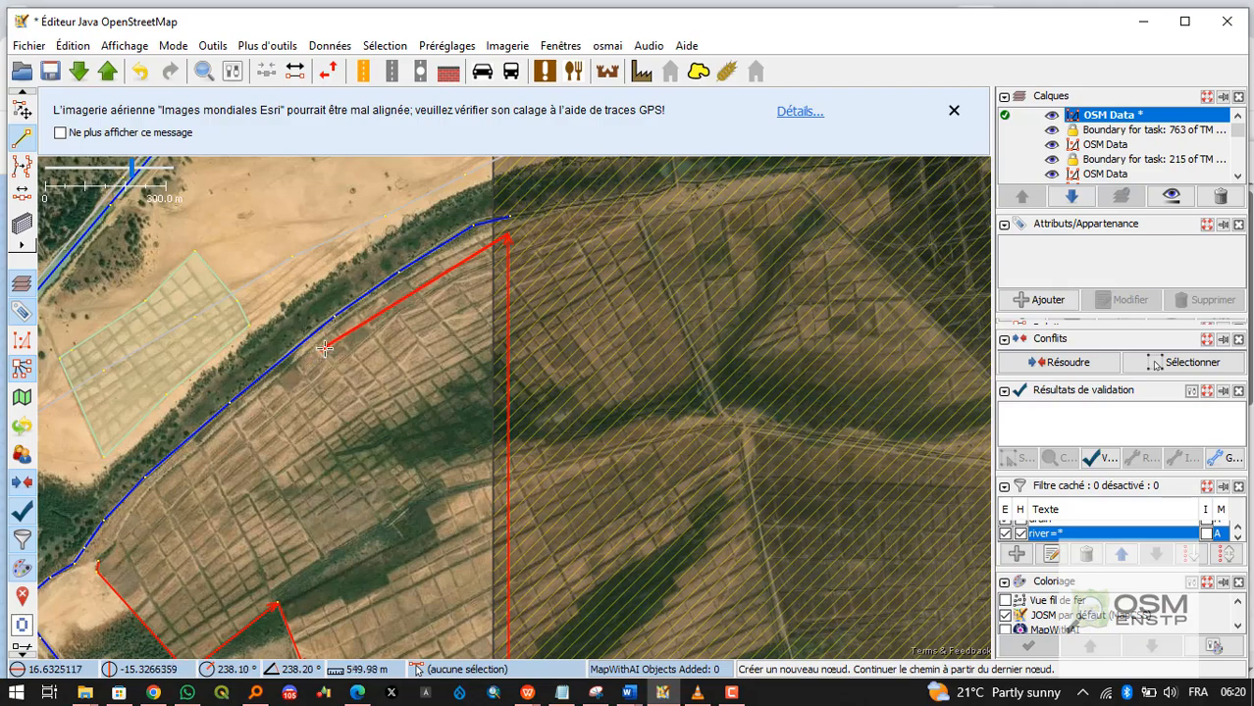
Trace the large field's northwest edge alongside the canal and close the outline at its starting node, about 4.15 km in perimeter.
scroll(339, 336, "up", 2)
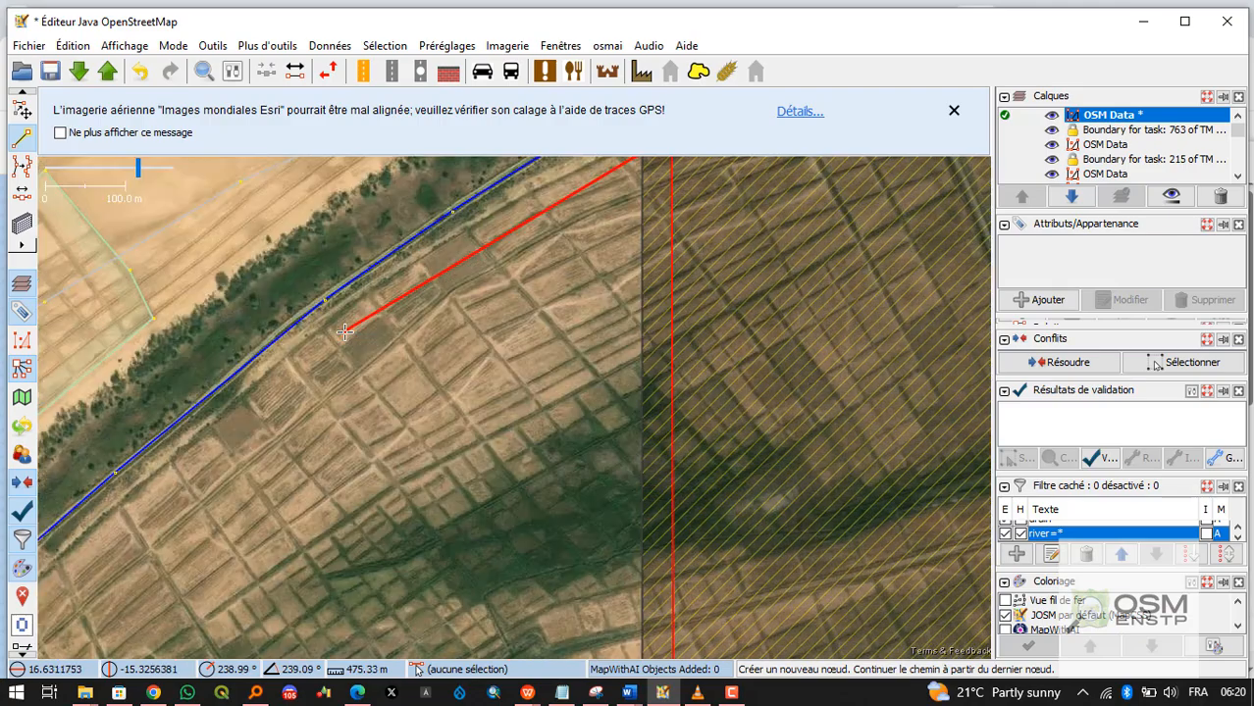
left_click(487, 216)
left_click(253, 388)
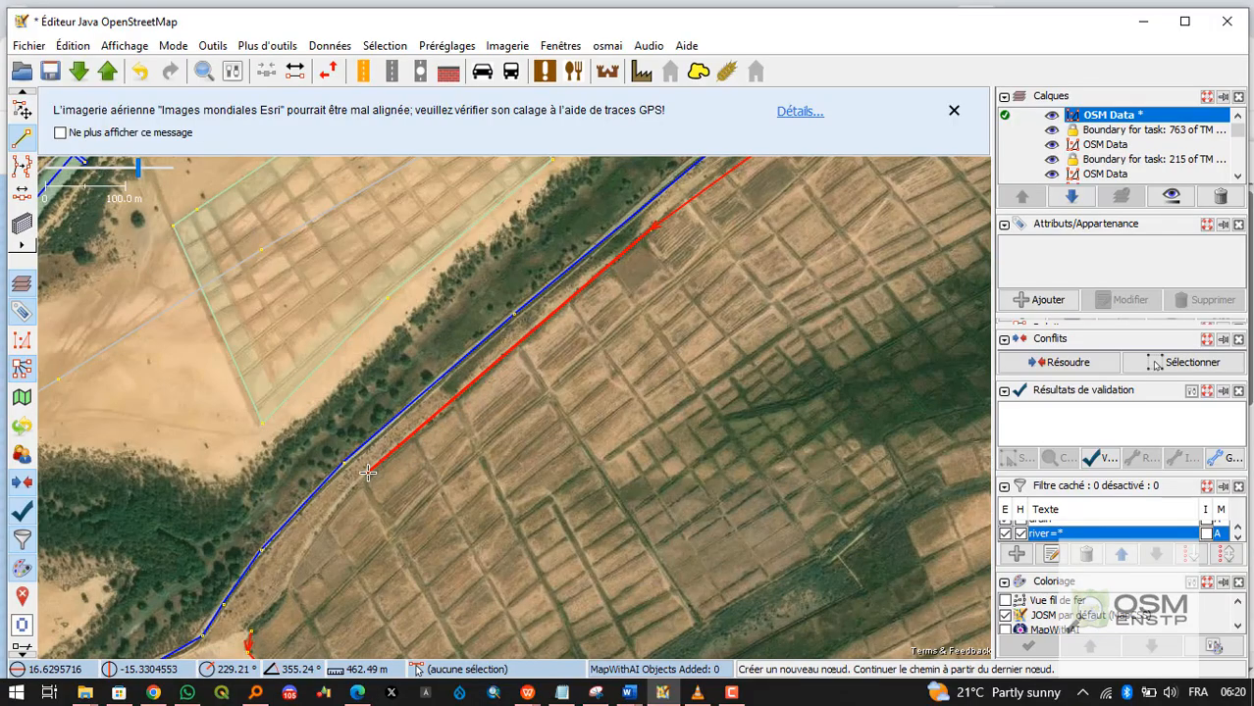
left_click_drag(366, 473, 546, 262)
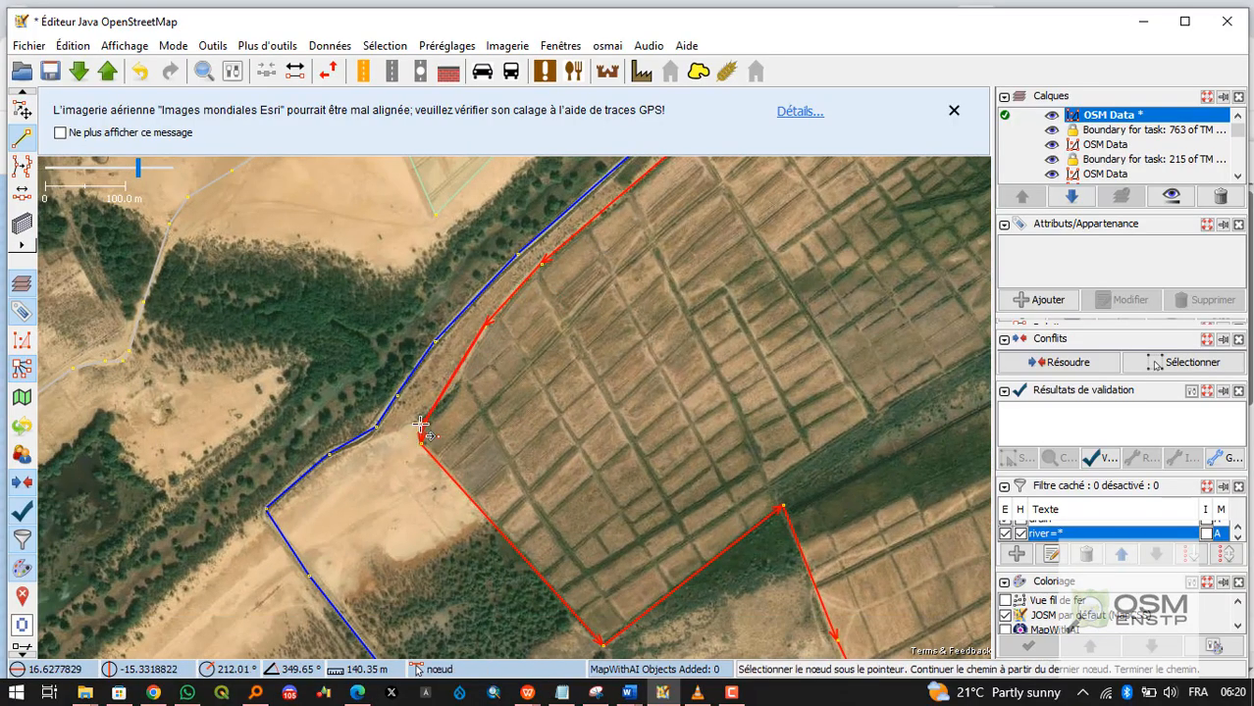
left_click(422, 424)
scroll(422, 423, "up", 3)
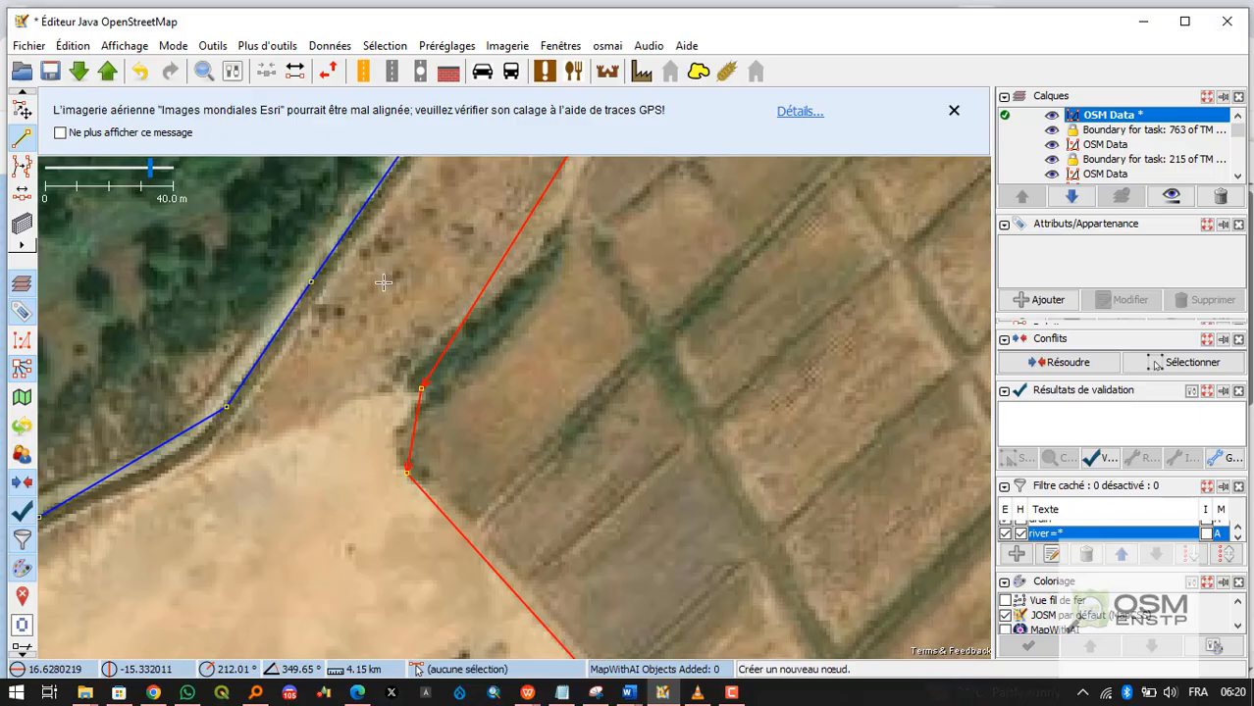
Tag the large field's closed outline as landuse=farmland with the Terre arable preset, leaving its optional attributes empty.
left_click(446, 45)
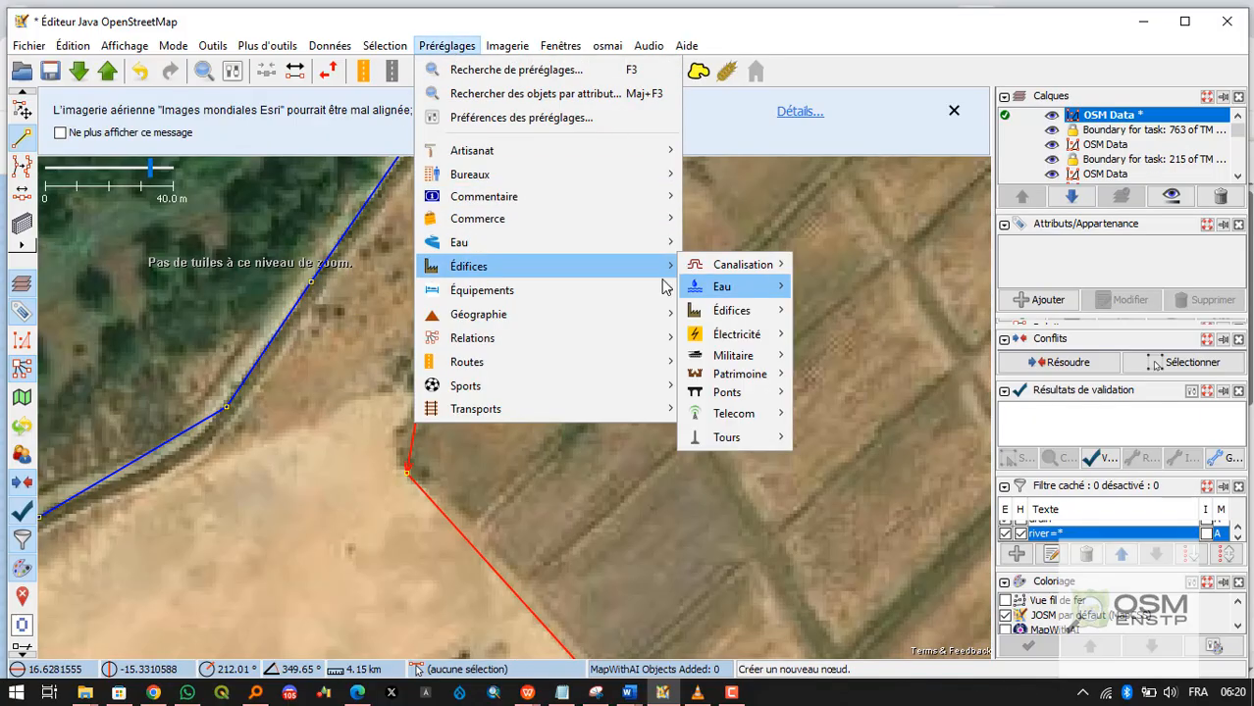
mouse_move(664, 287)
mouse_move(638, 314)
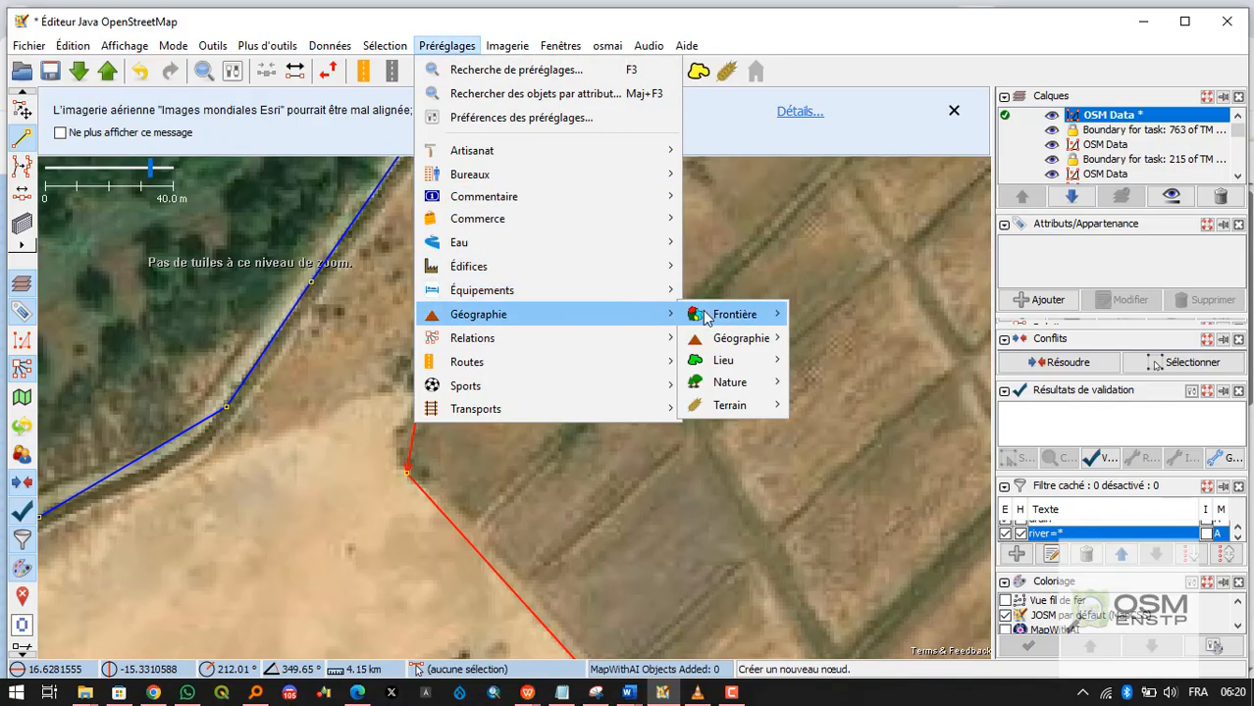
mouse_move(734, 404)
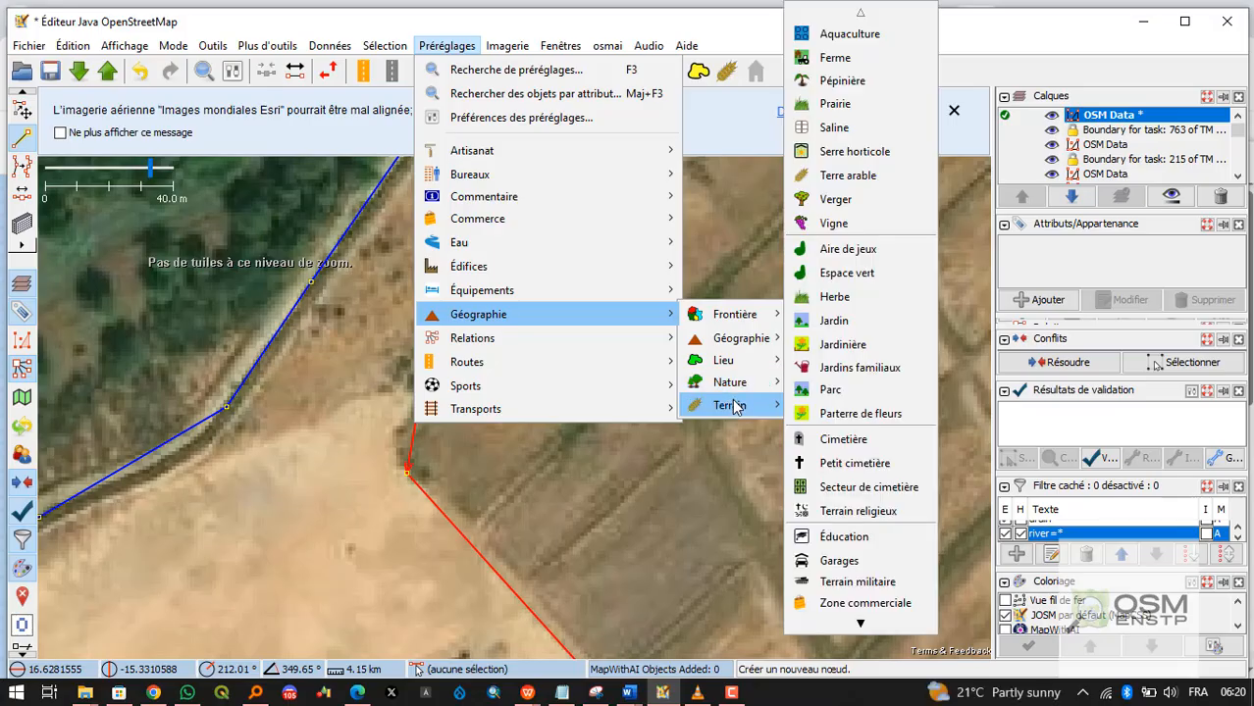
left_click(858, 175)
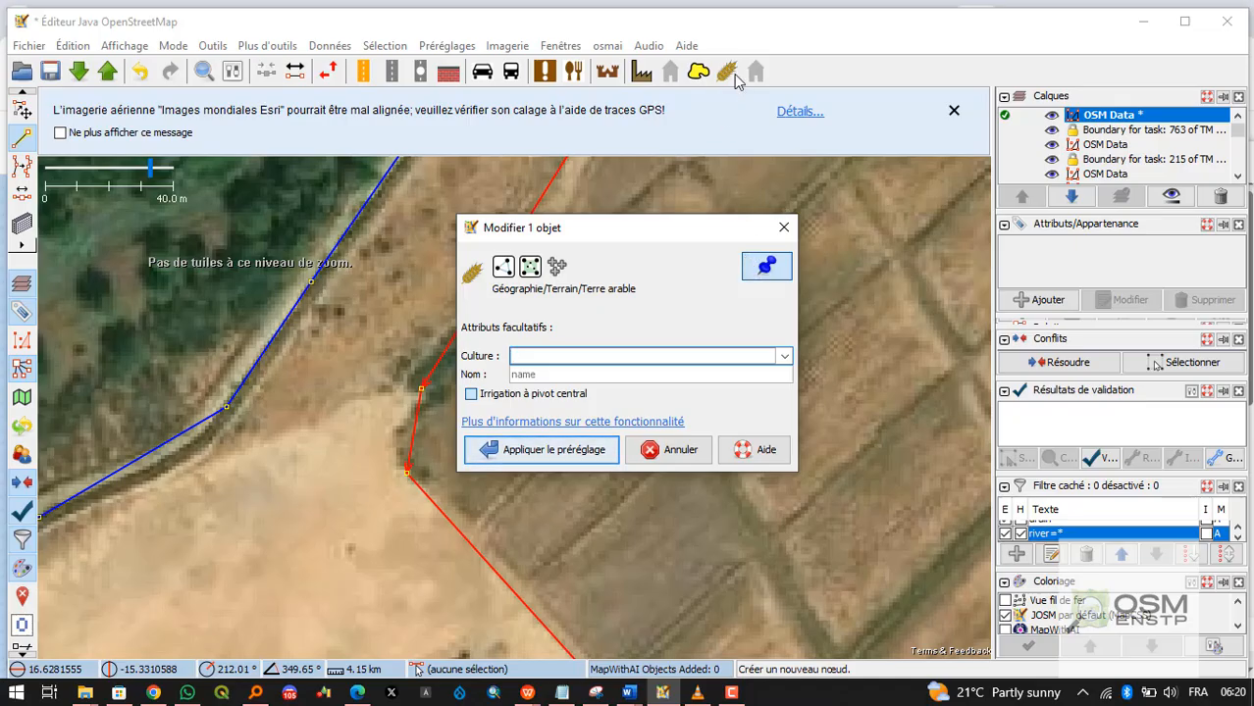
left_click(498, 451)
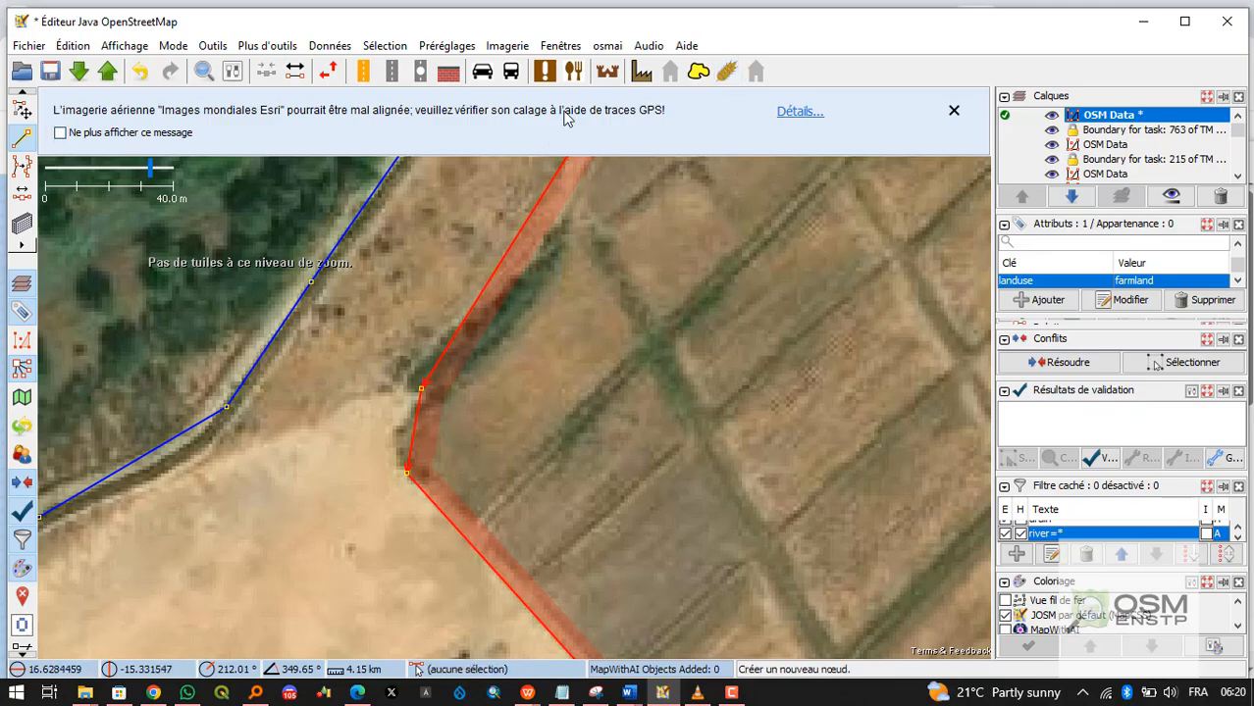
scroll(434, 416, "down", 6)
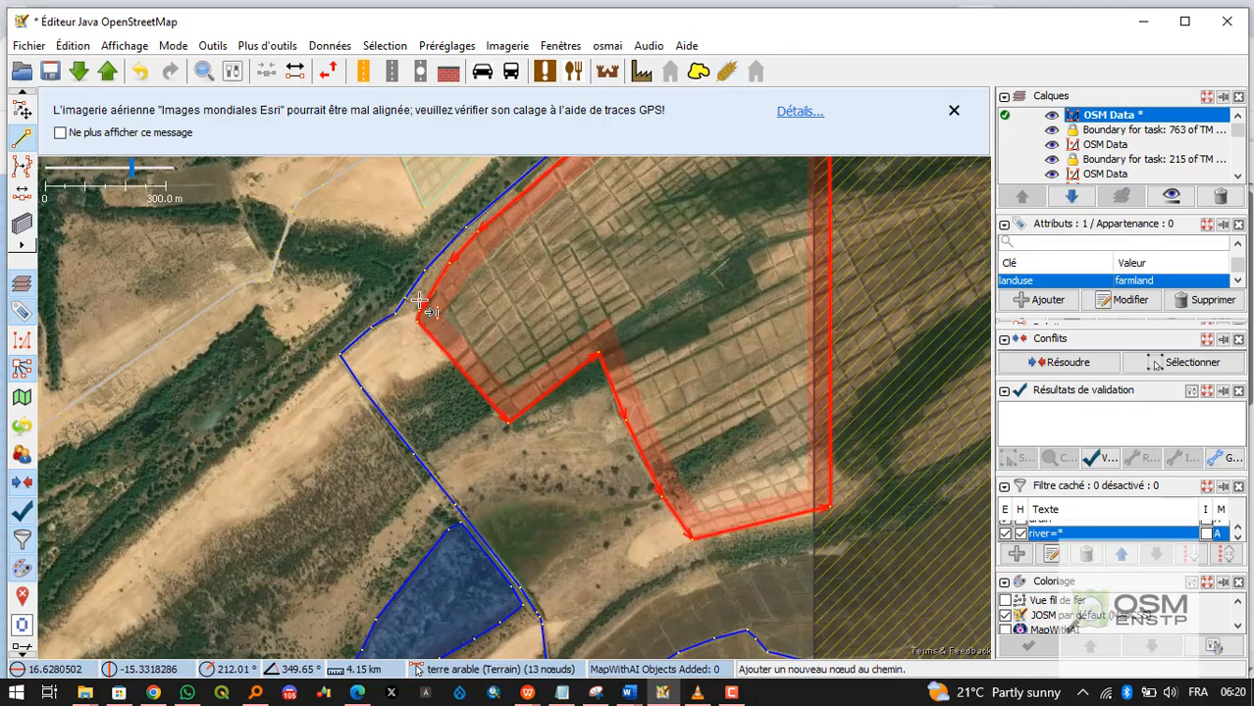
scroll(435, 416, "up", 4)
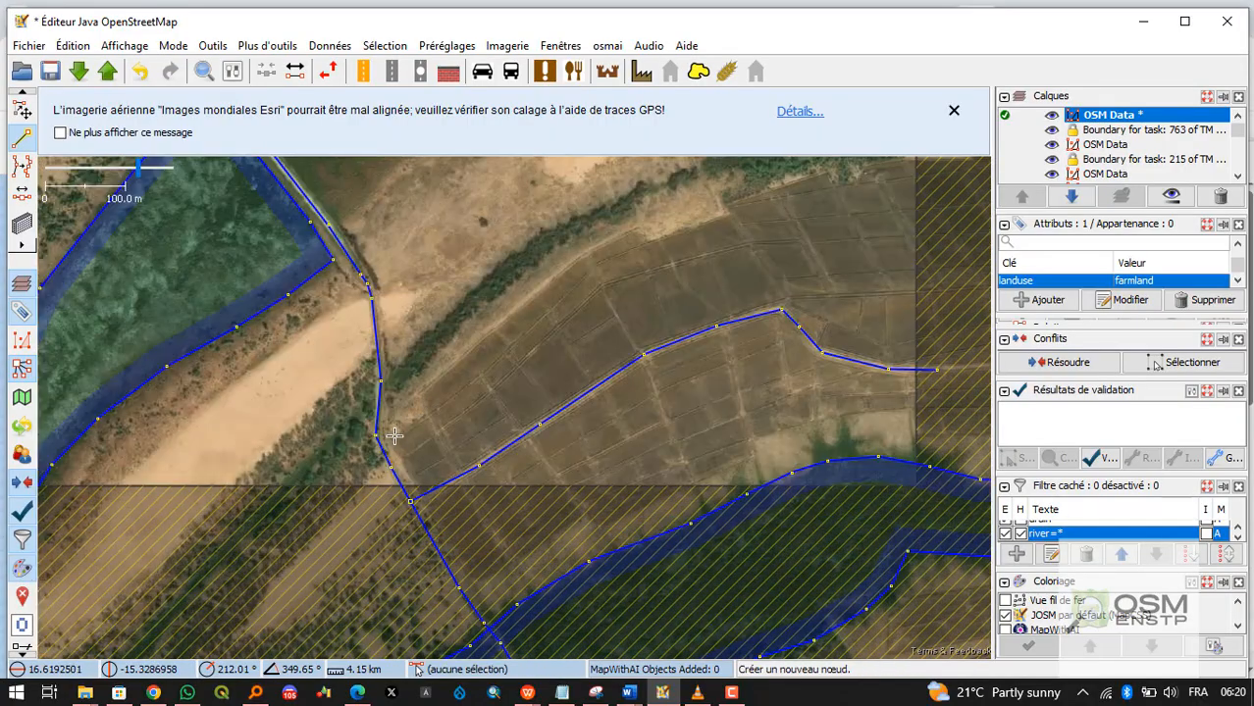
Start a new way at the west corner of the gridded field north of the elongated water body and trace its northwest edge toward the task boundary.
left_click(396, 424)
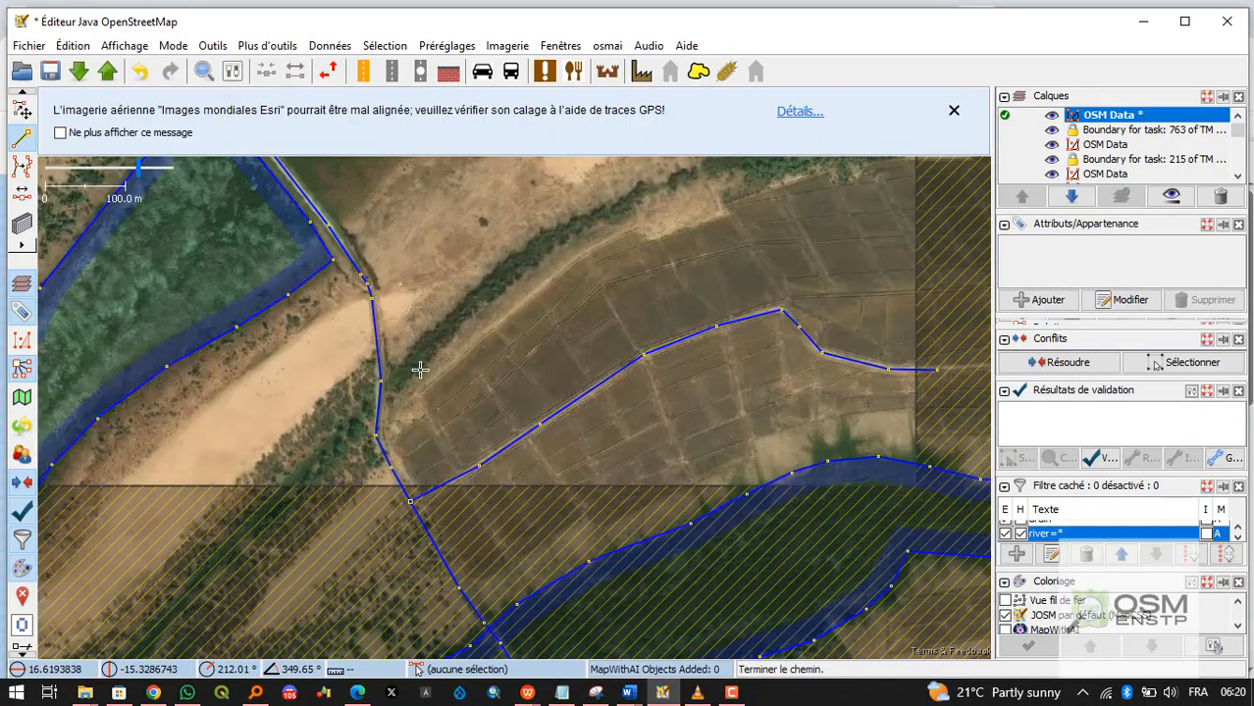
left_click(621, 228)
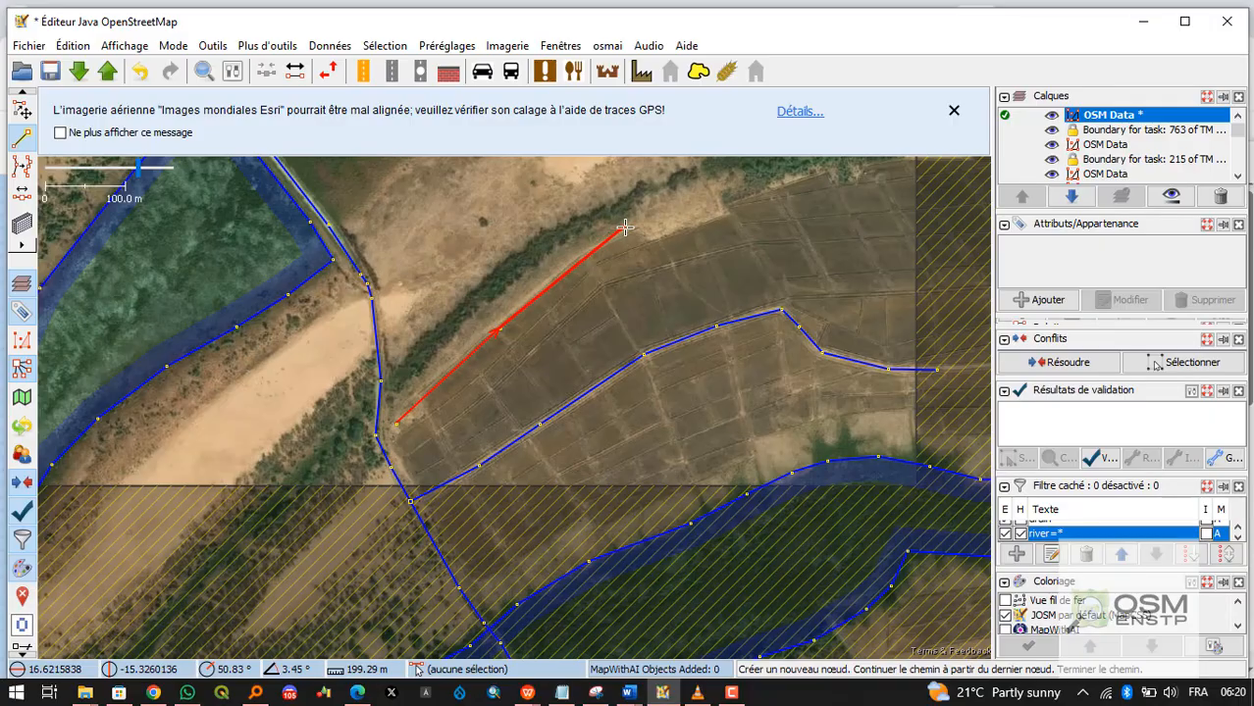
left_click(657, 240)
left_click(722, 216)
key("ctrl+Right")
key("ctrl+Up")
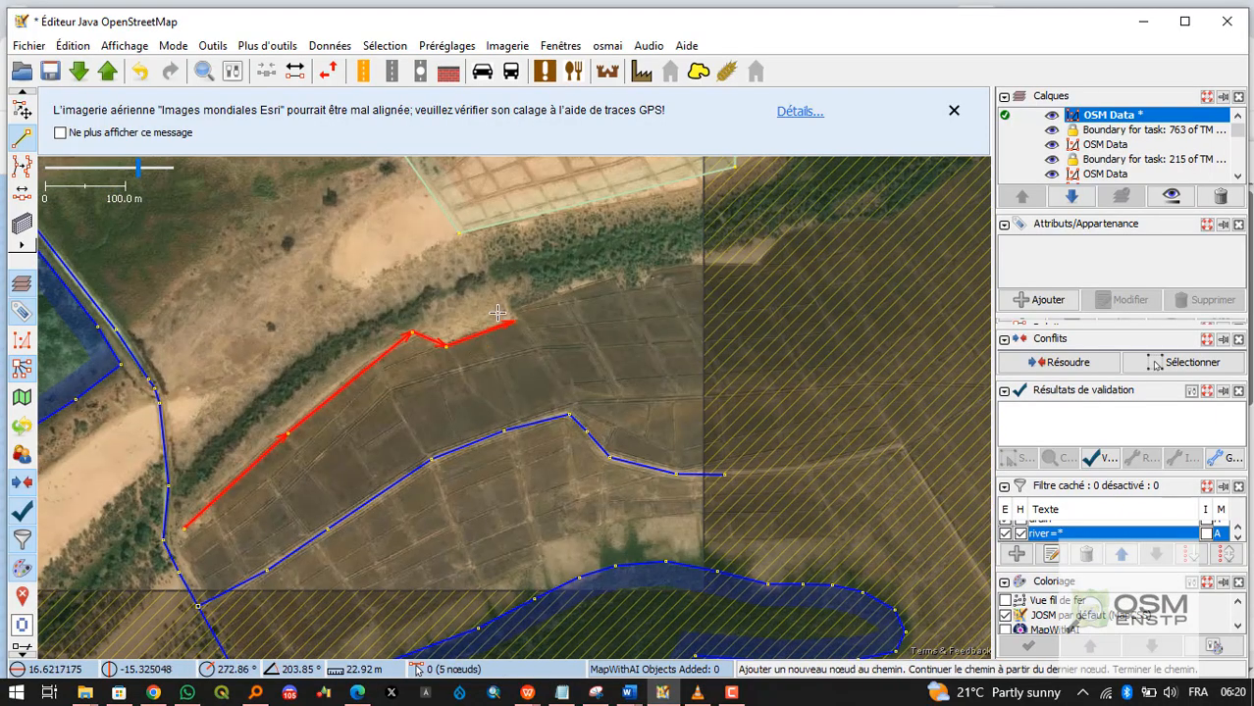
left_click(621, 275)
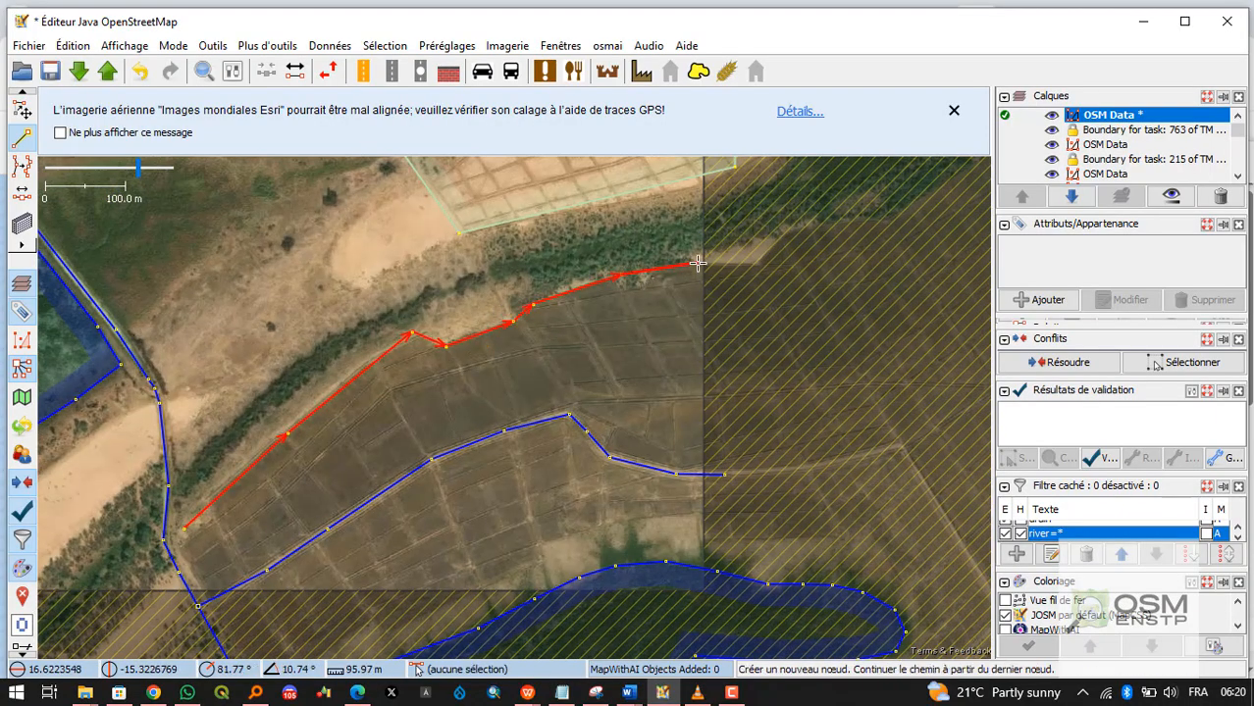
Continue the way down the field's east side, just beyond the task boundary, and around its southeast corner.
scroll(718, 263, "down", 2)
left_click_drag(850, 283, 352, 426)
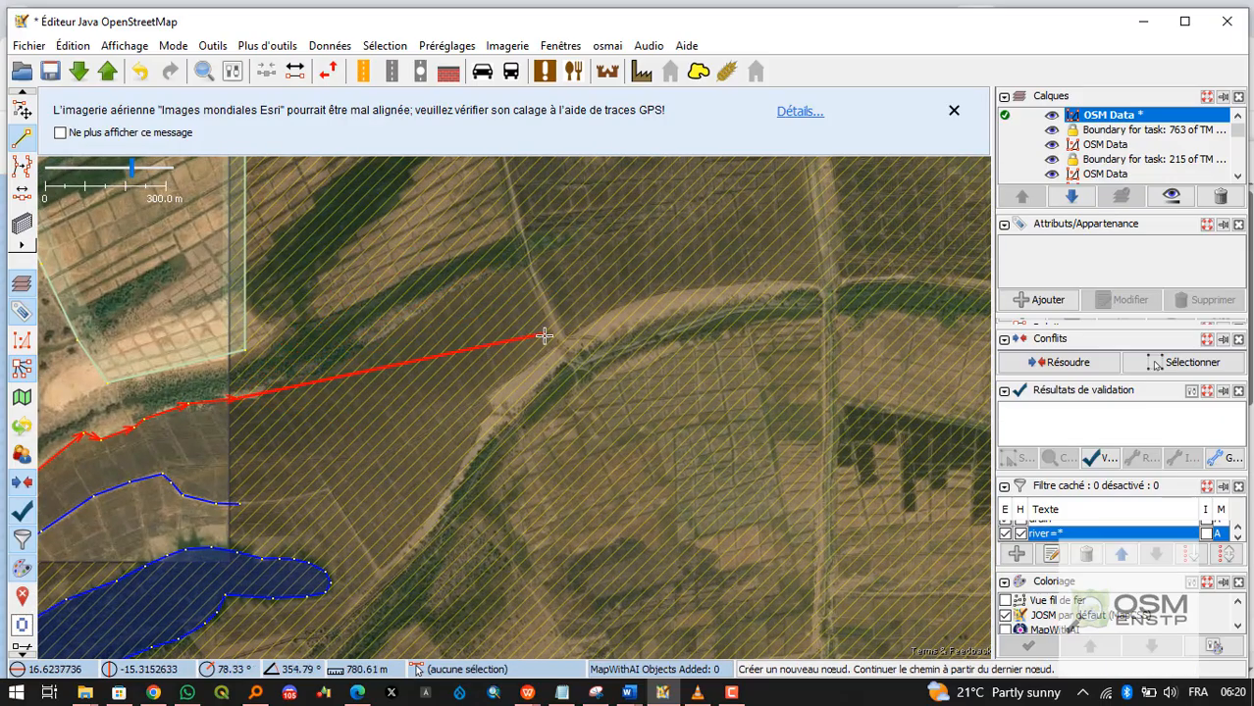
scroll(370, 386, "up", 4)
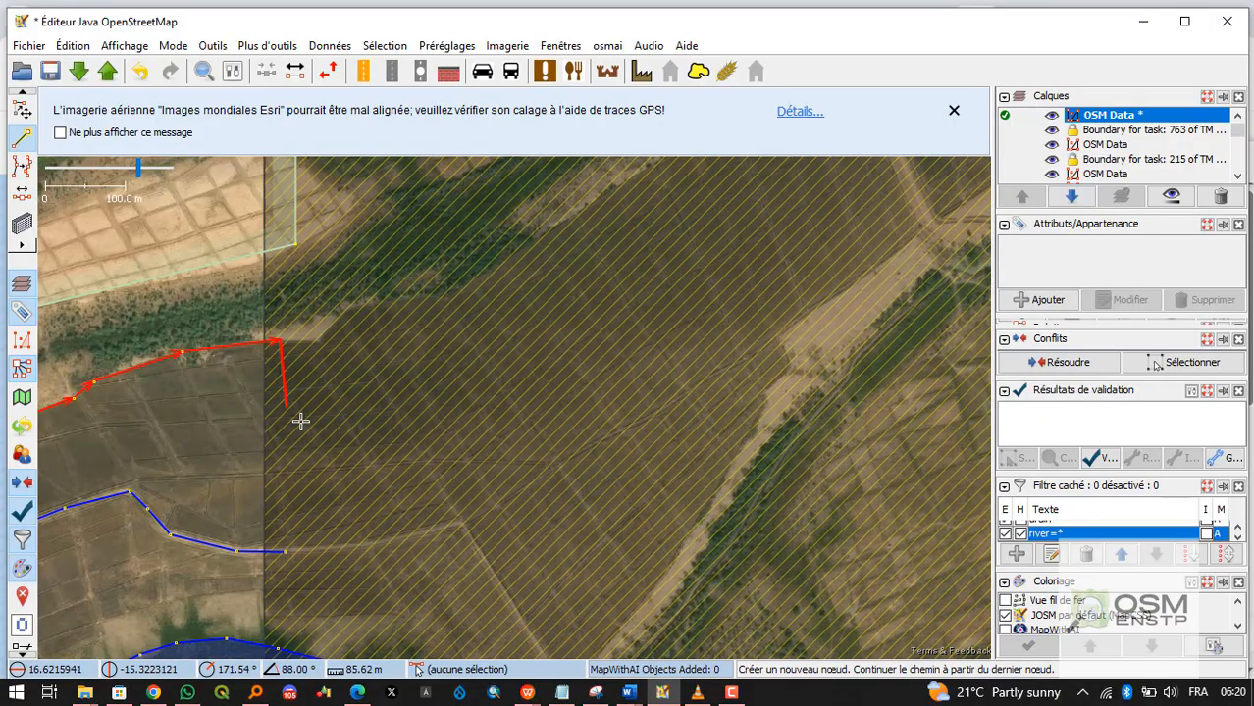
left_click_drag(300, 420, 238, 235)
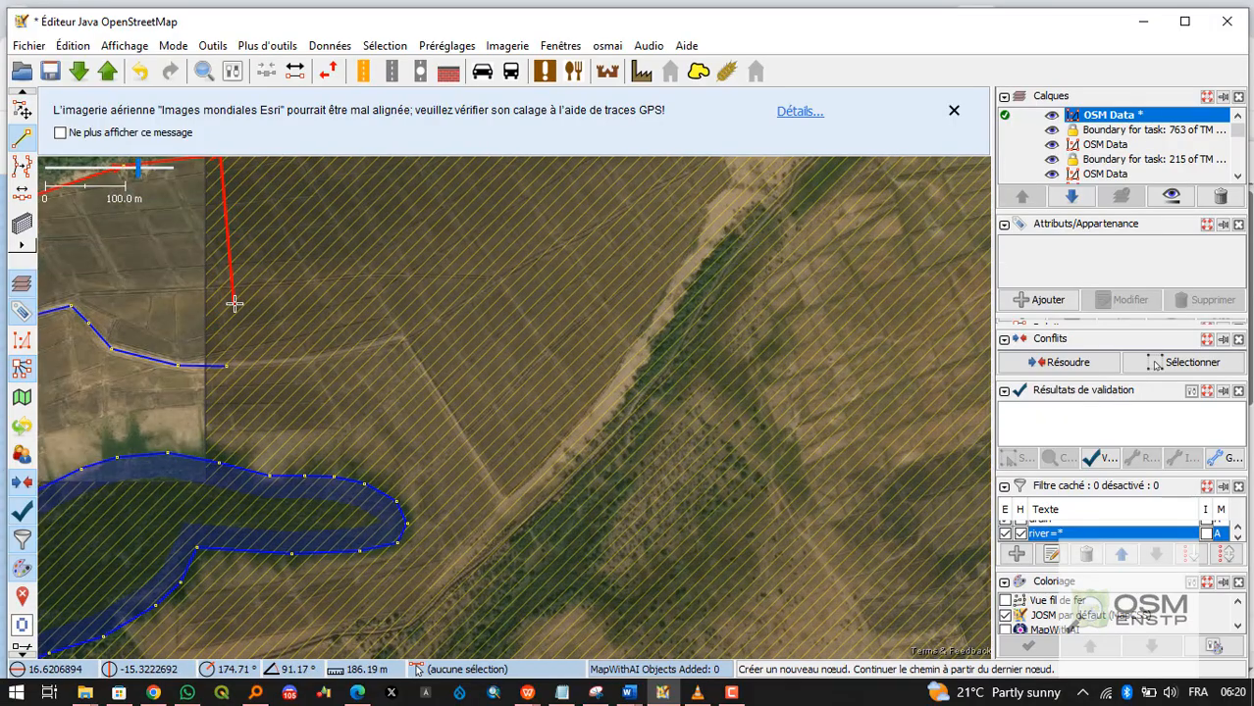
scroll(203, 435, "up", 3)
left_click(193, 414)
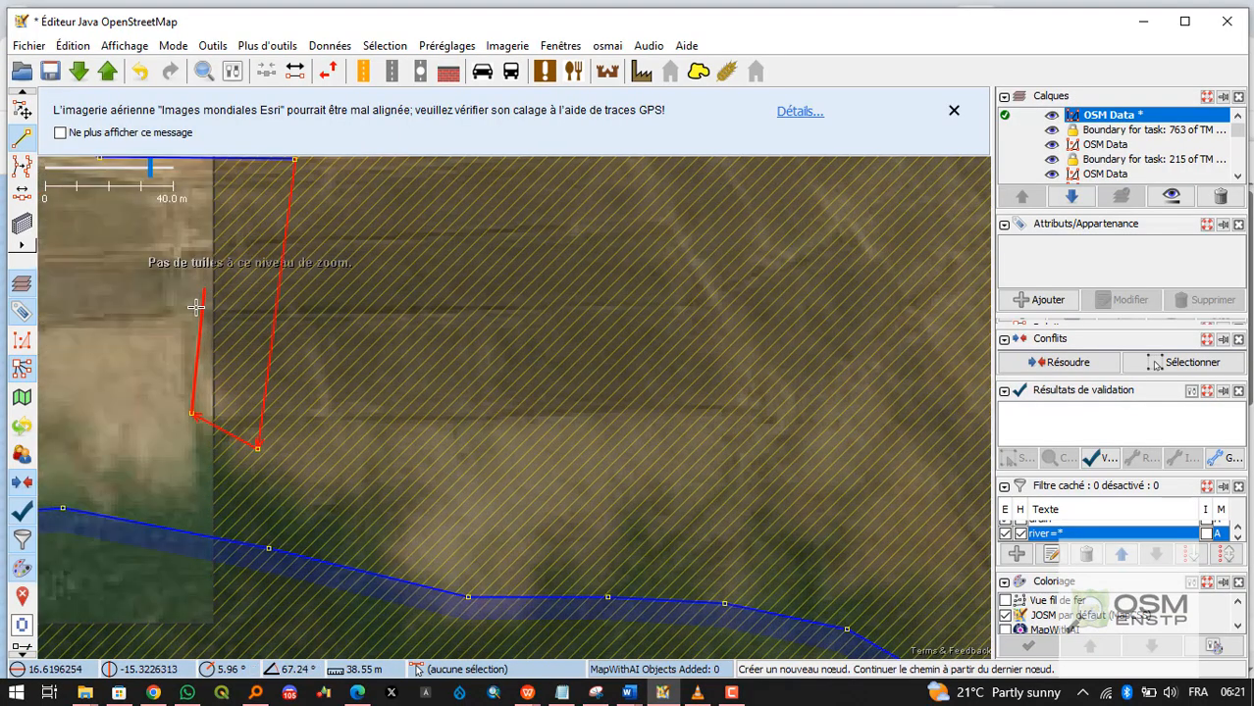
left_click(190, 322)
Trace the field's stepped south edge westward above the water body.
scroll(425, 379, "down", 2)
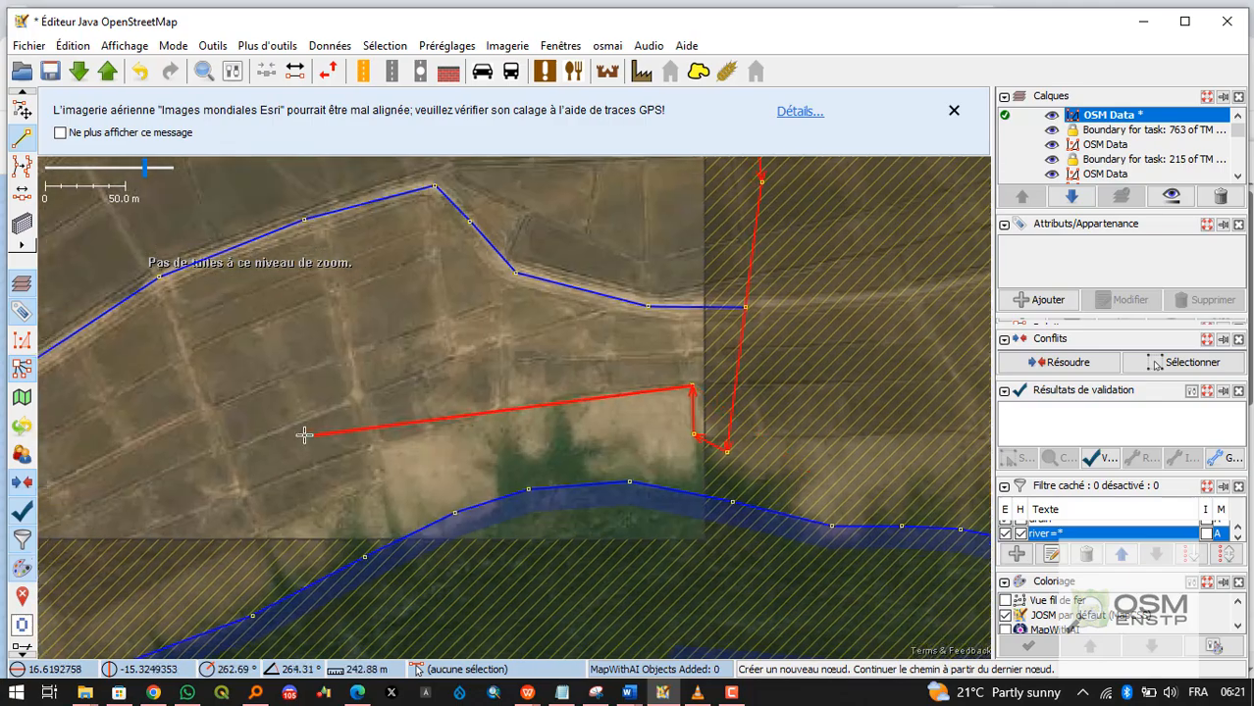
left_click(379, 447)
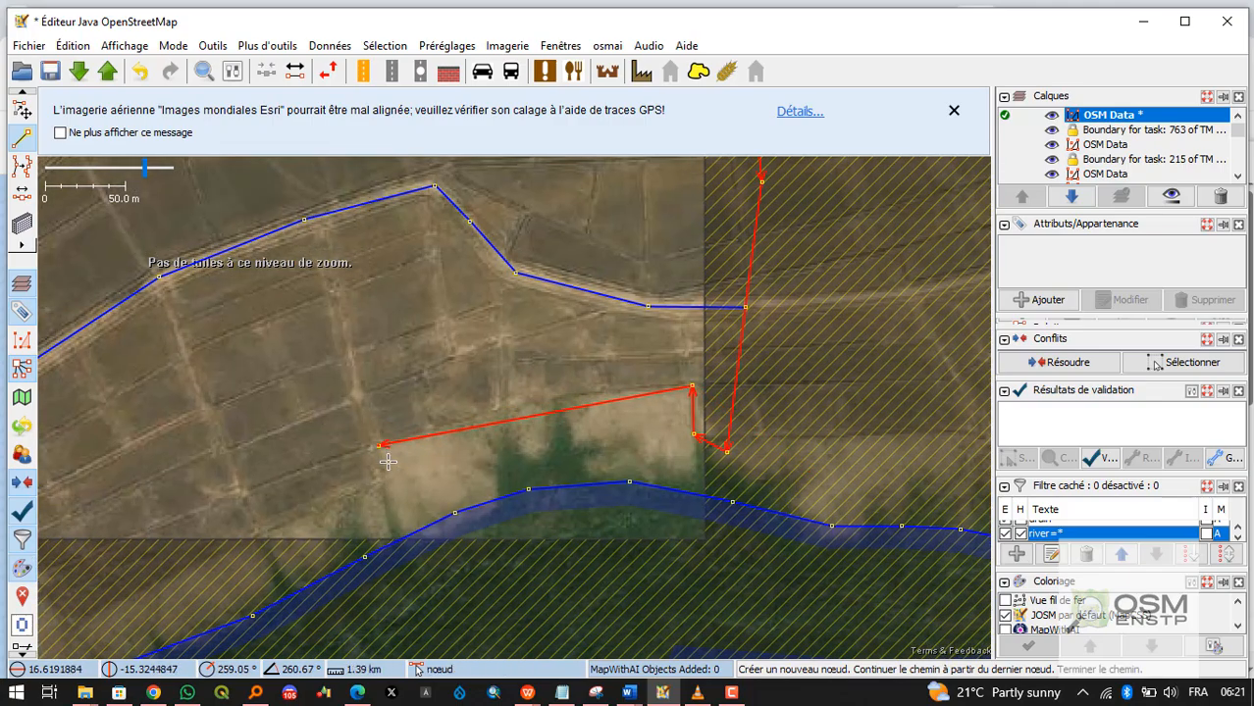
scroll(379, 480, "down", 2)
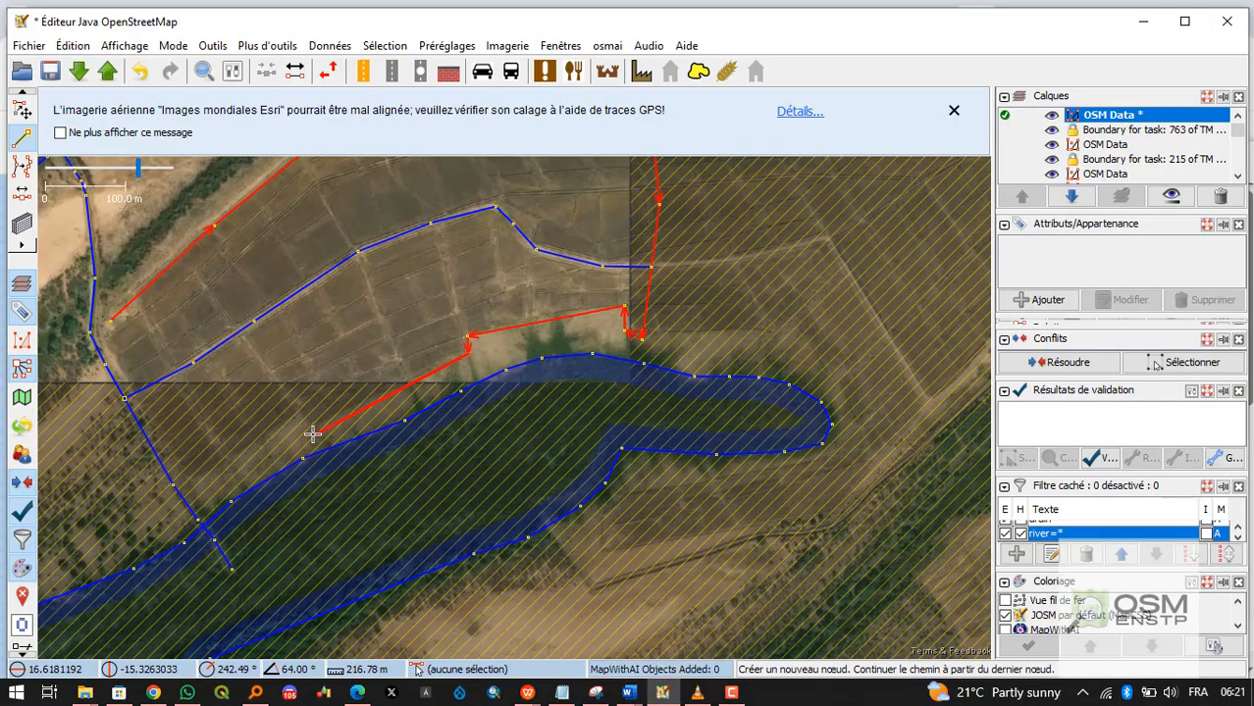
left_click(314, 426)
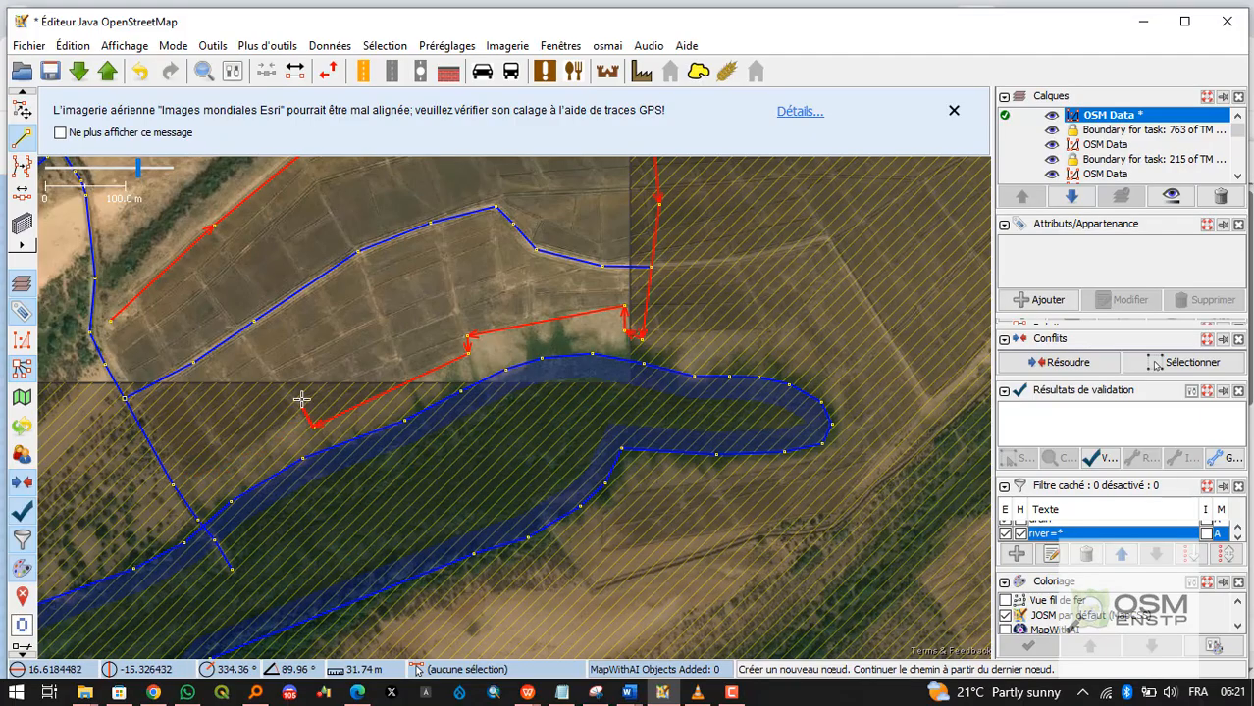
scroll(290, 391, "up", 2)
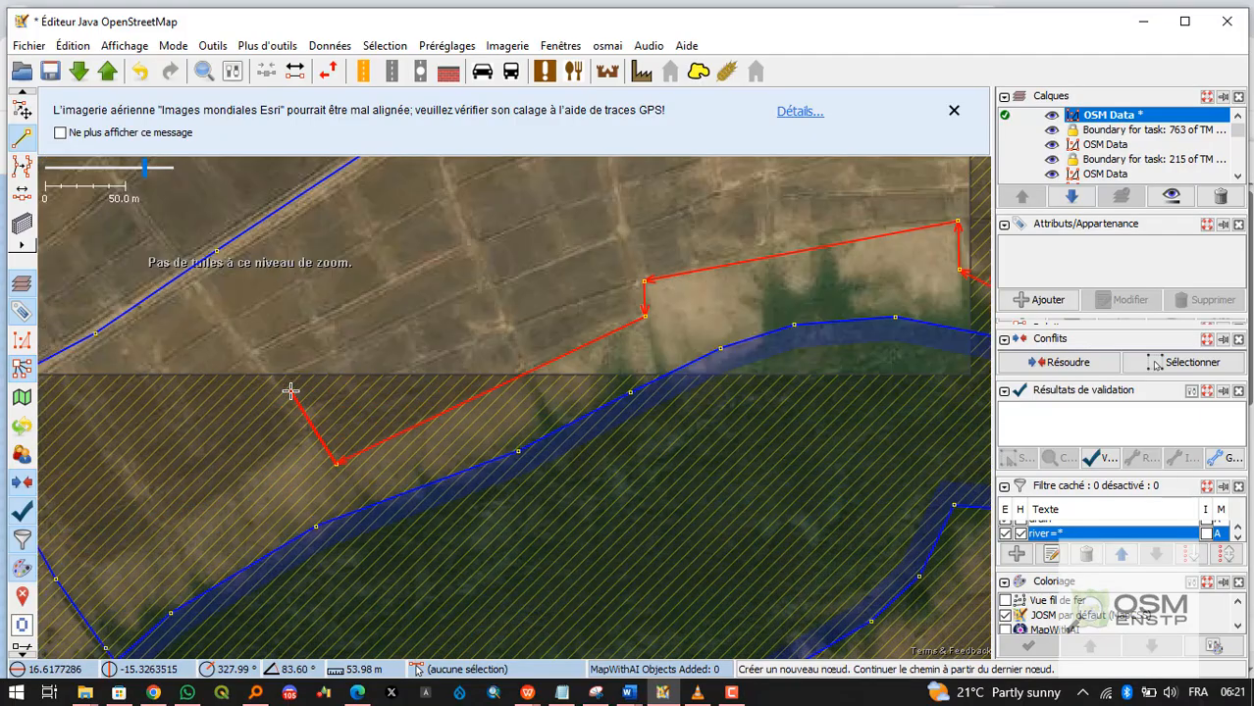
Trace the field's southwest side beside the canal and close the outline at its starting node, about 1.97 km in perimeter.
left_click(273, 381)
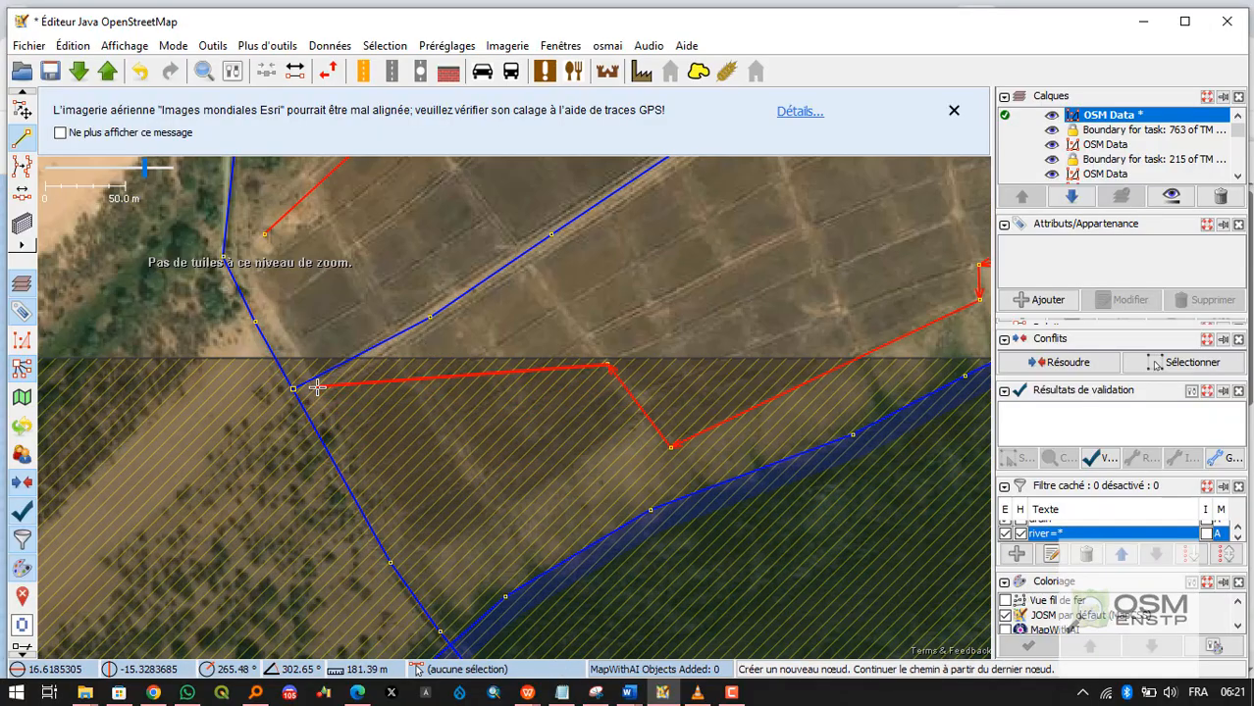
left_click(295, 350)
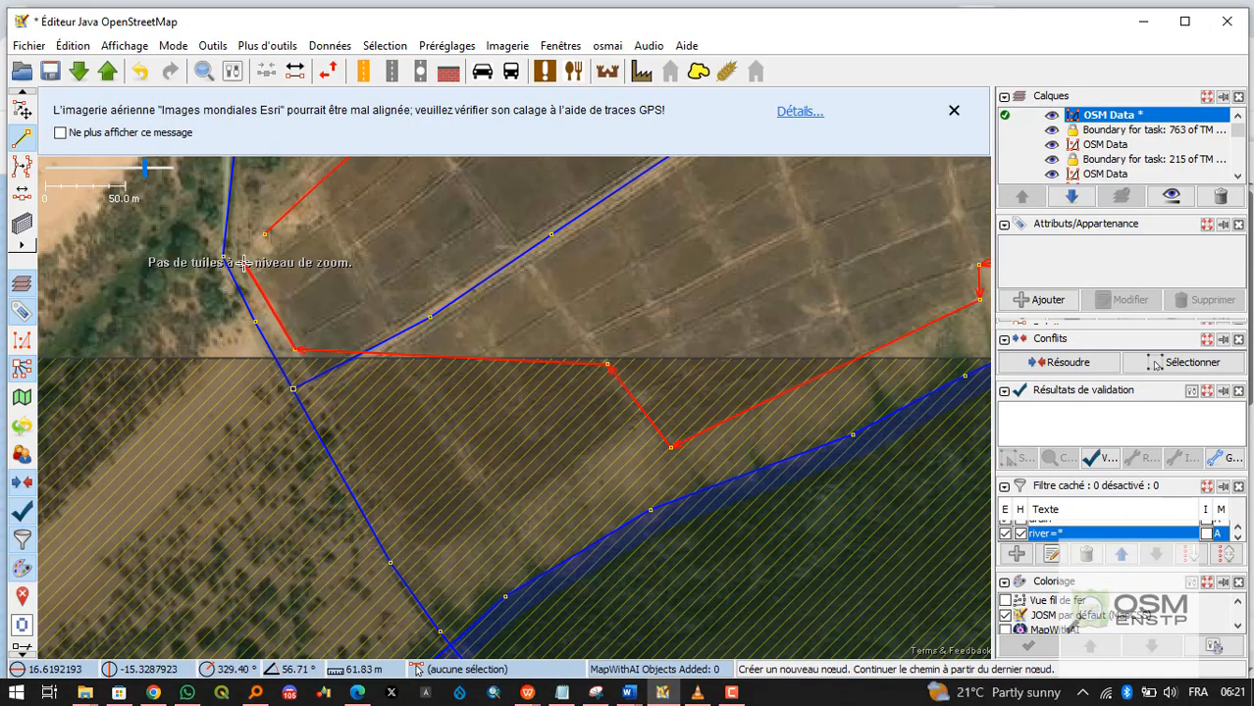
left_click(244, 265)
left_click(265, 234)
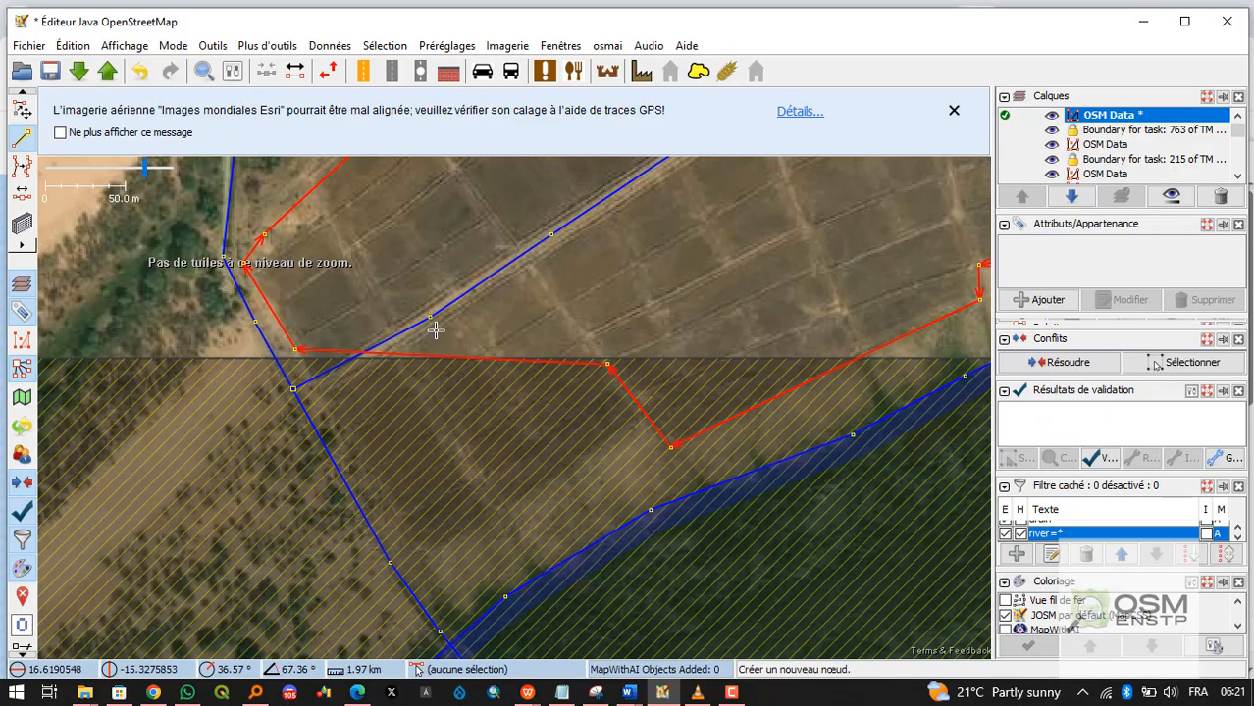
Tag the closed outline as landuse=farmland with the Terre arable preset, leaving its optional attributes empty.
scroll(431, 329, "down", 5)
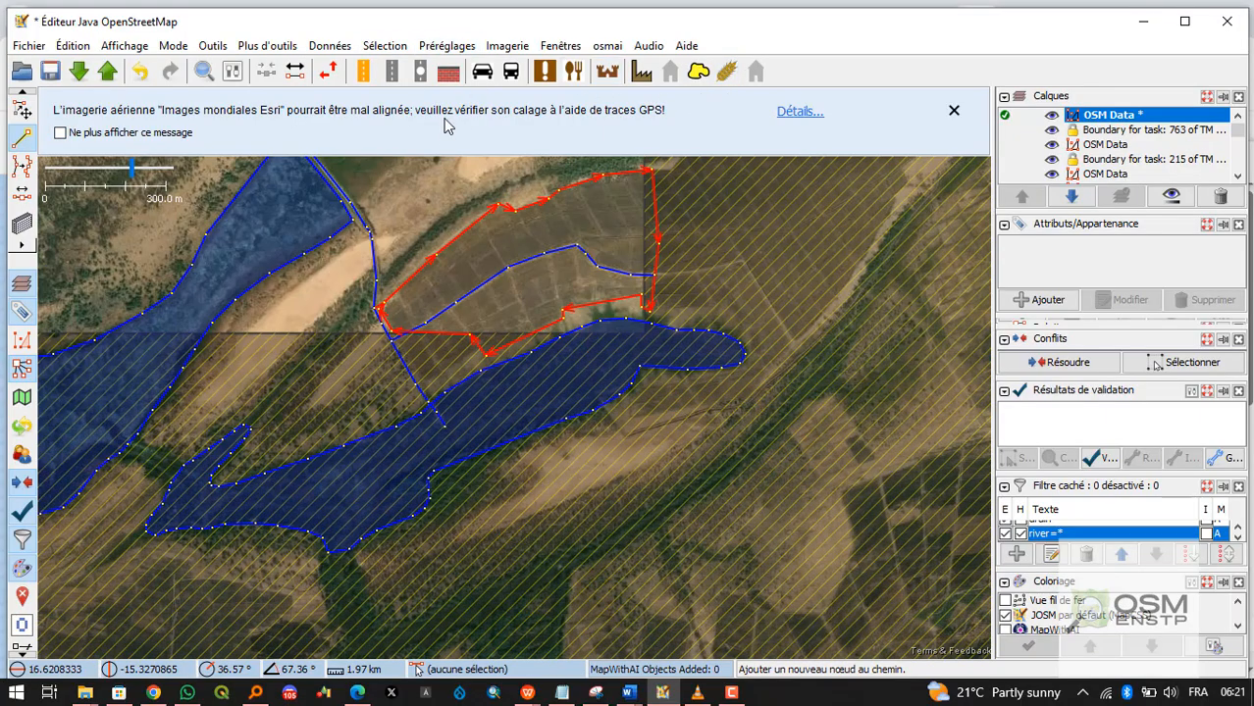
left_click(726, 73)
left_click(527, 453)
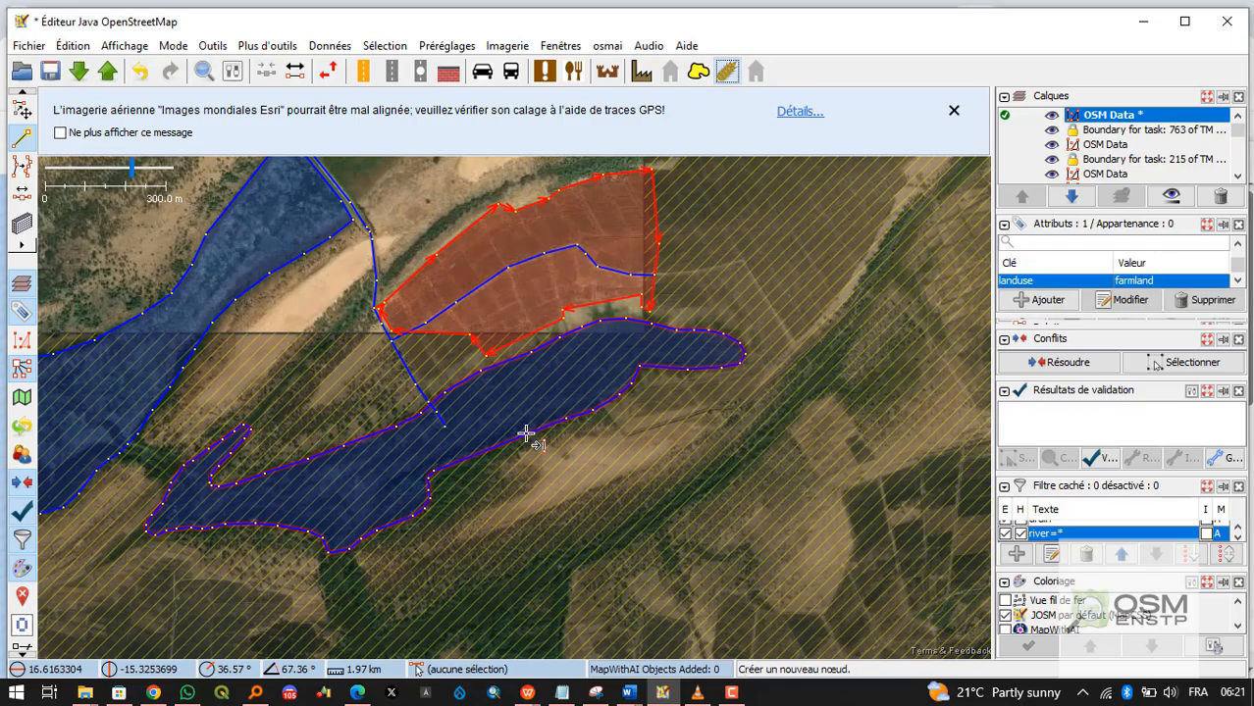
key("s")
Examine the task area for remaining unmapped fields and canals, from the new farmland to the small field near the main canal's bridge.
scroll(518, 422, "down", 3)
scroll(559, 367, "up", 3)
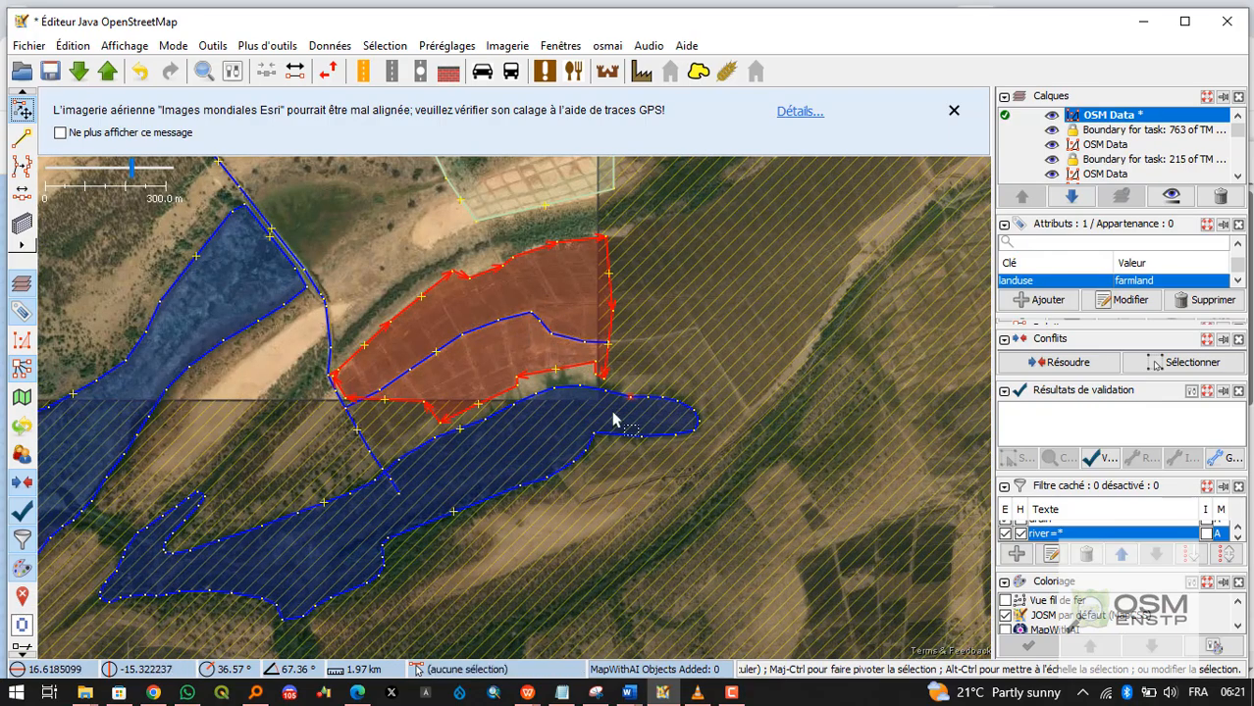
left_click_drag(685, 384, 547, 523)
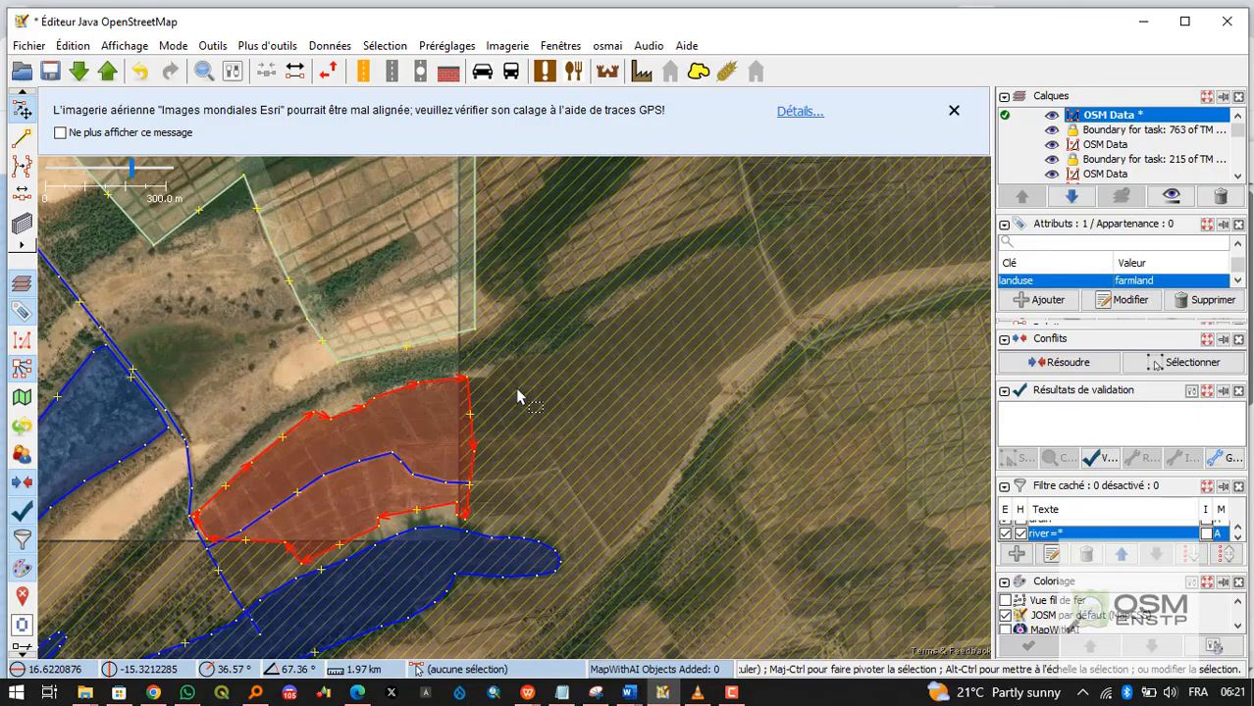
scroll(363, 297, "down", 2)
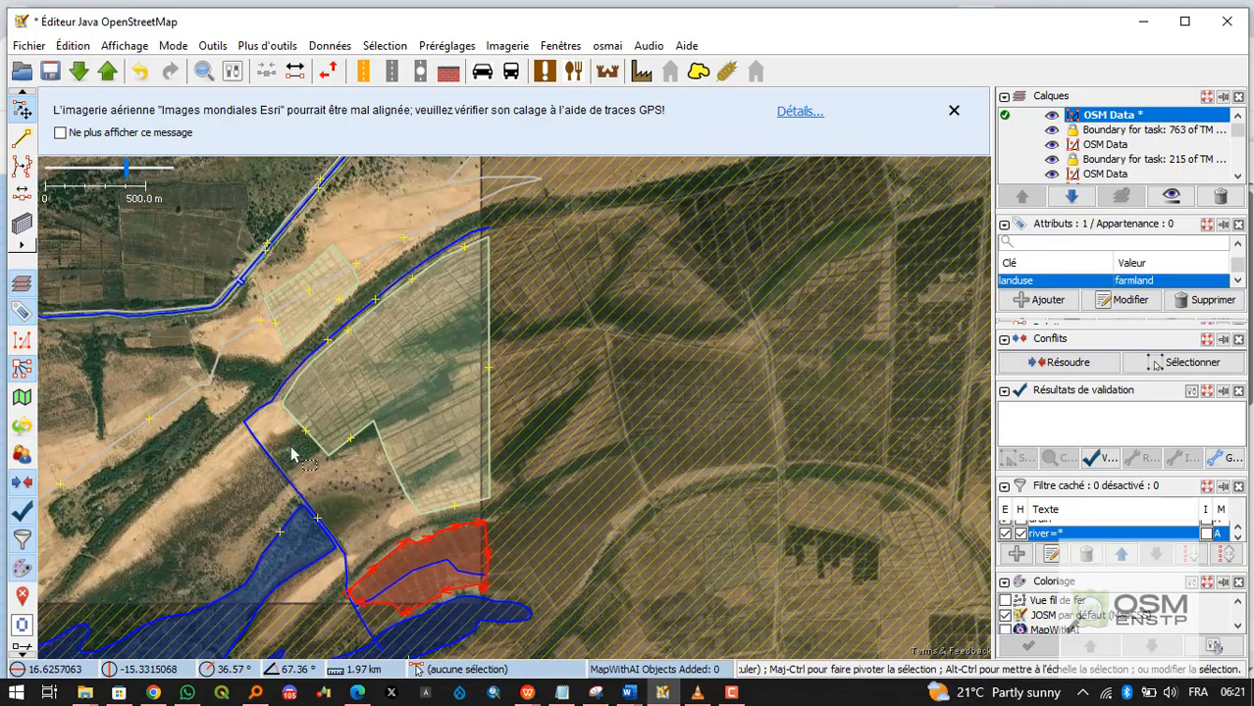
scroll(290, 455, "up", 5)
scroll(290, 455, "down", 5)
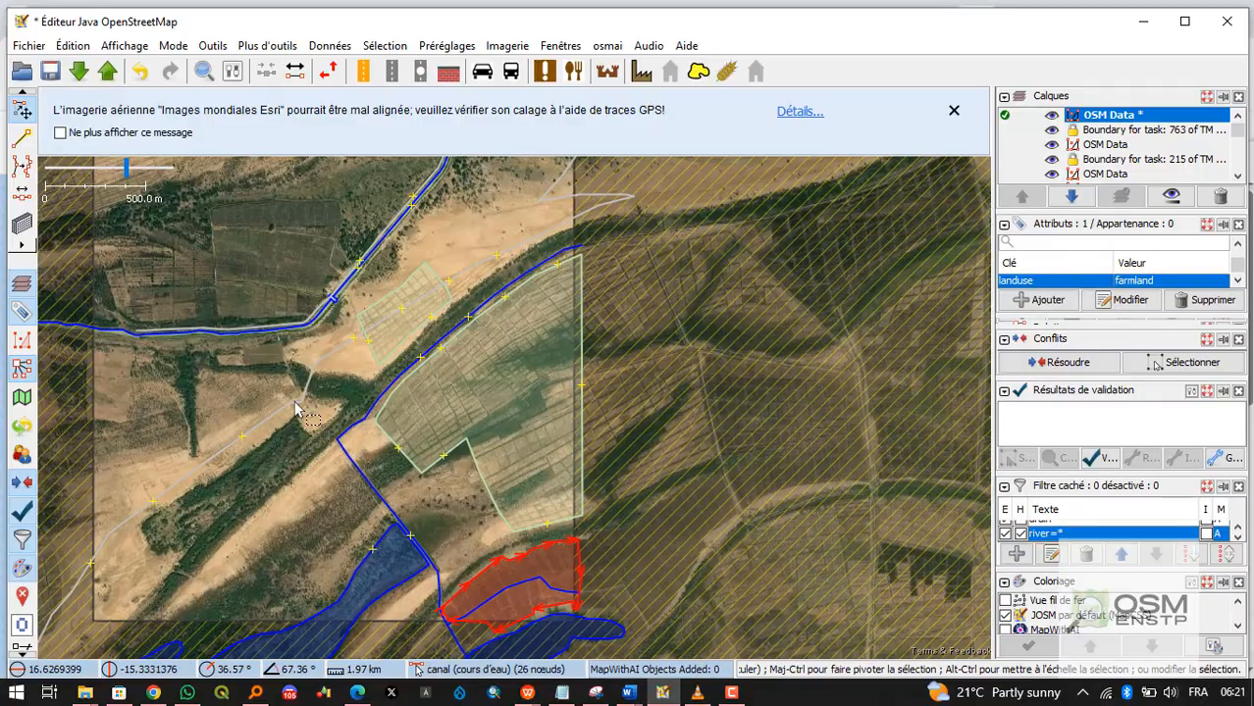
scroll(431, 355, "up", 5)
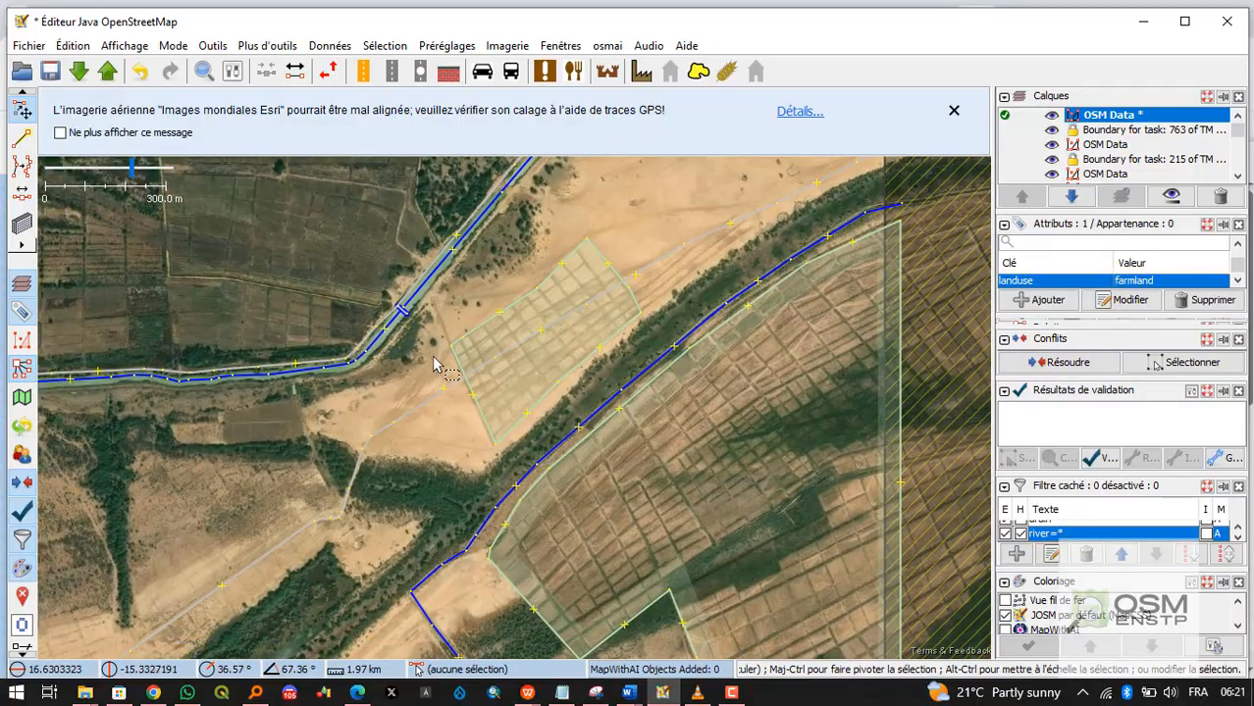
left_click(431, 355)
scroll(473, 357, "up", 3)
scroll(473, 358, "down", 2)
left_click(447, 331)
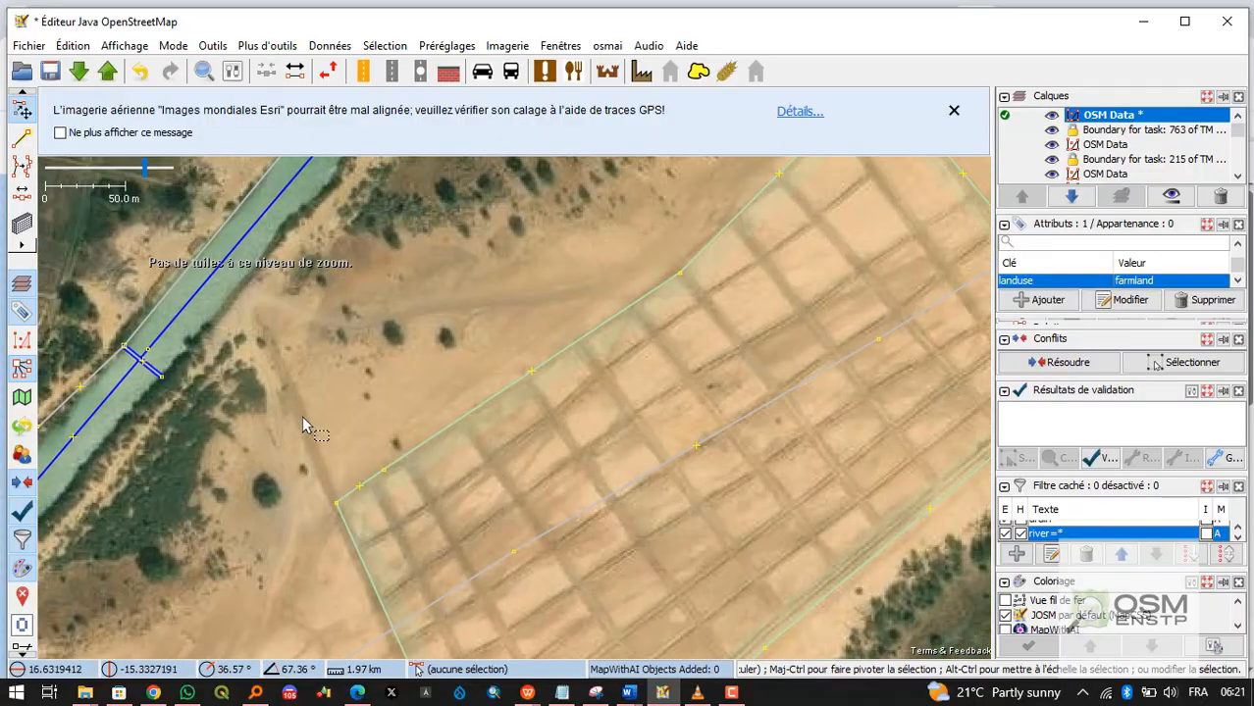
left_click(218, 283)
key("a")
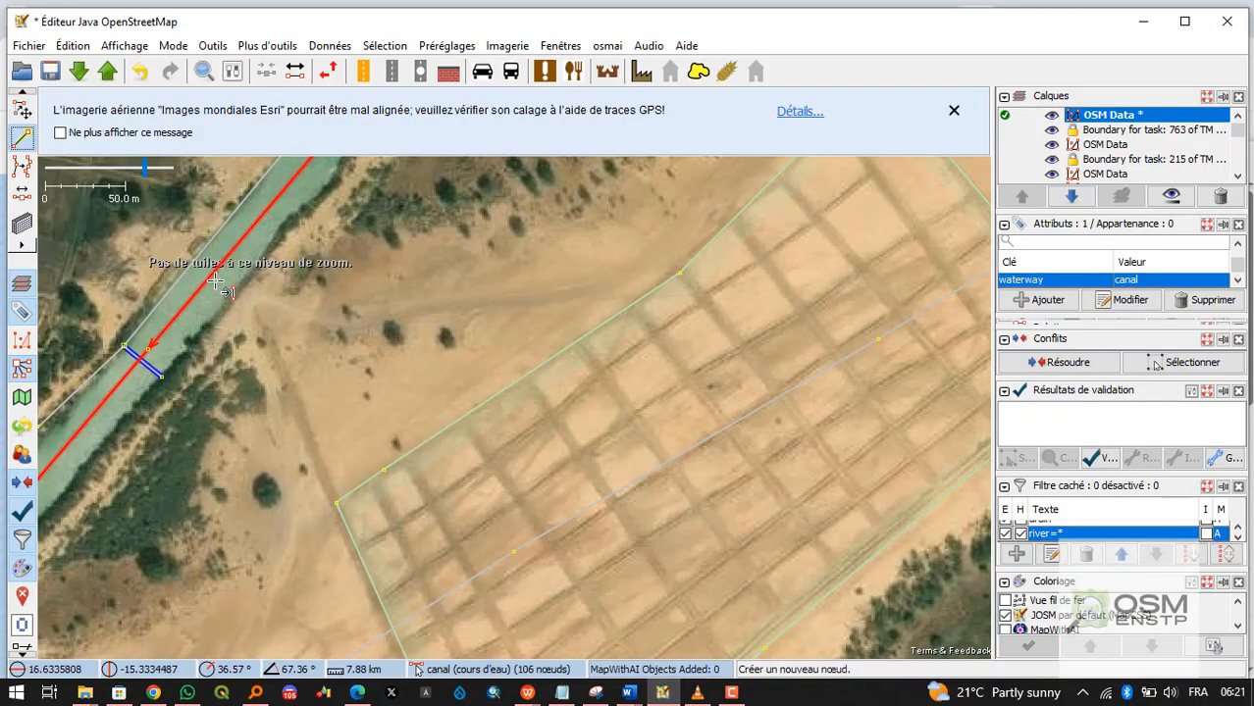
key("Escape")
Select the short bridge across the main canal and enlarge the attribute list to read its tags.
scroll(273, 308, "down", 2)
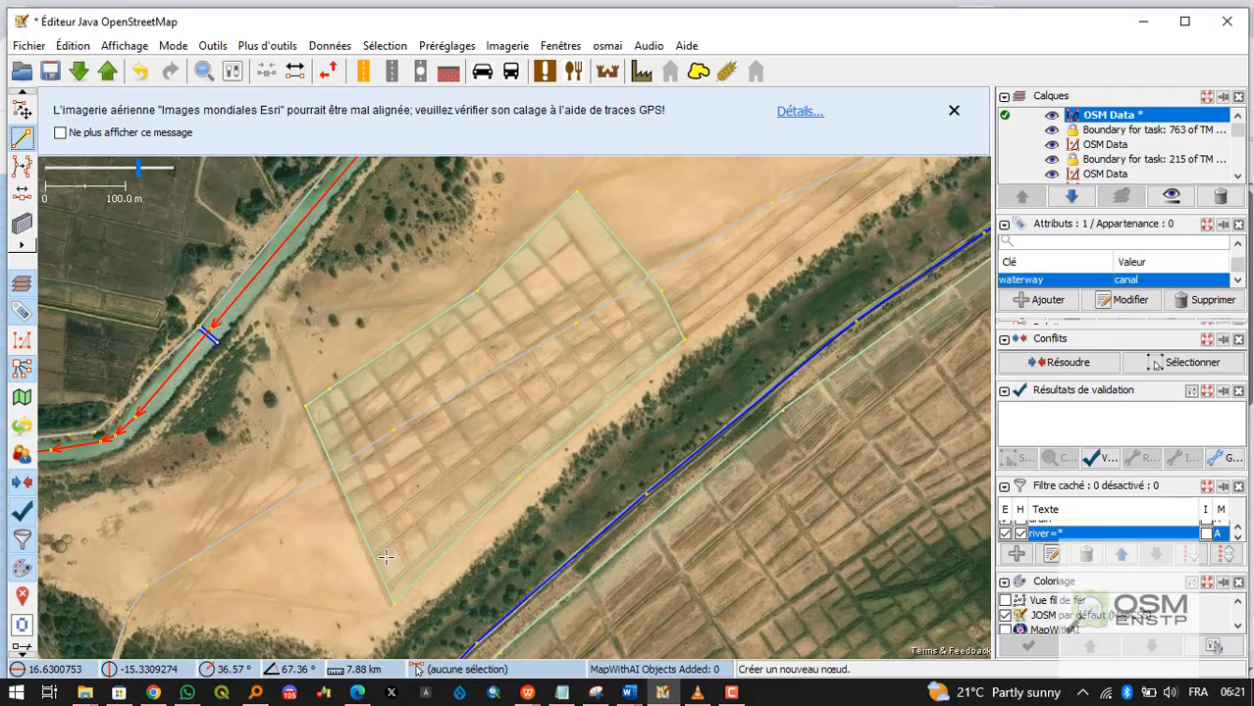
scroll(260, 304, "up", 2)
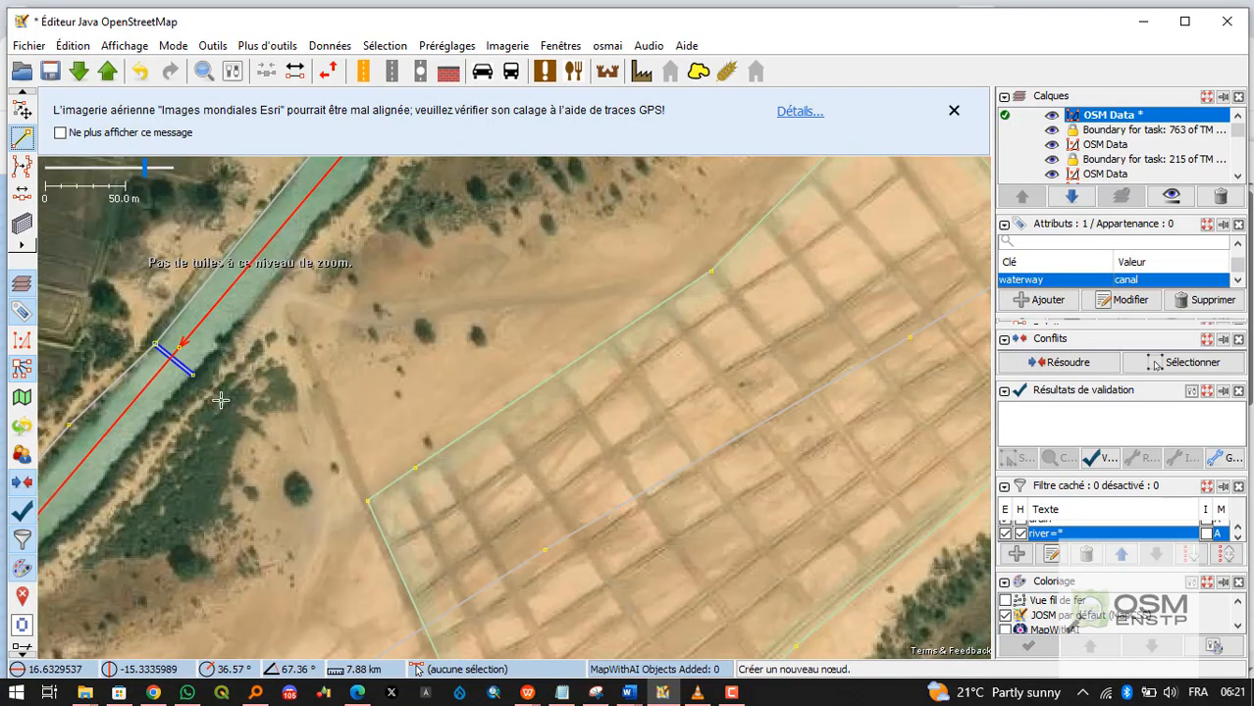
key("s")
scroll(174, 407, "up", 2)
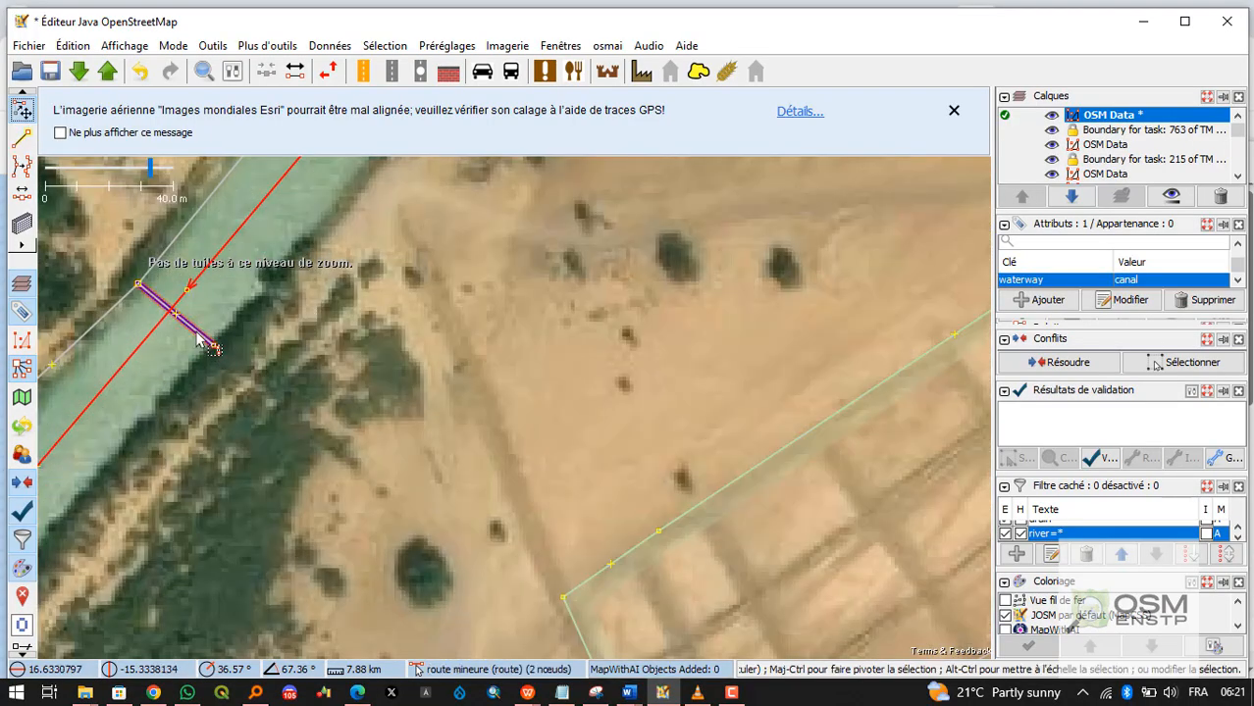
left_click(198, 337)
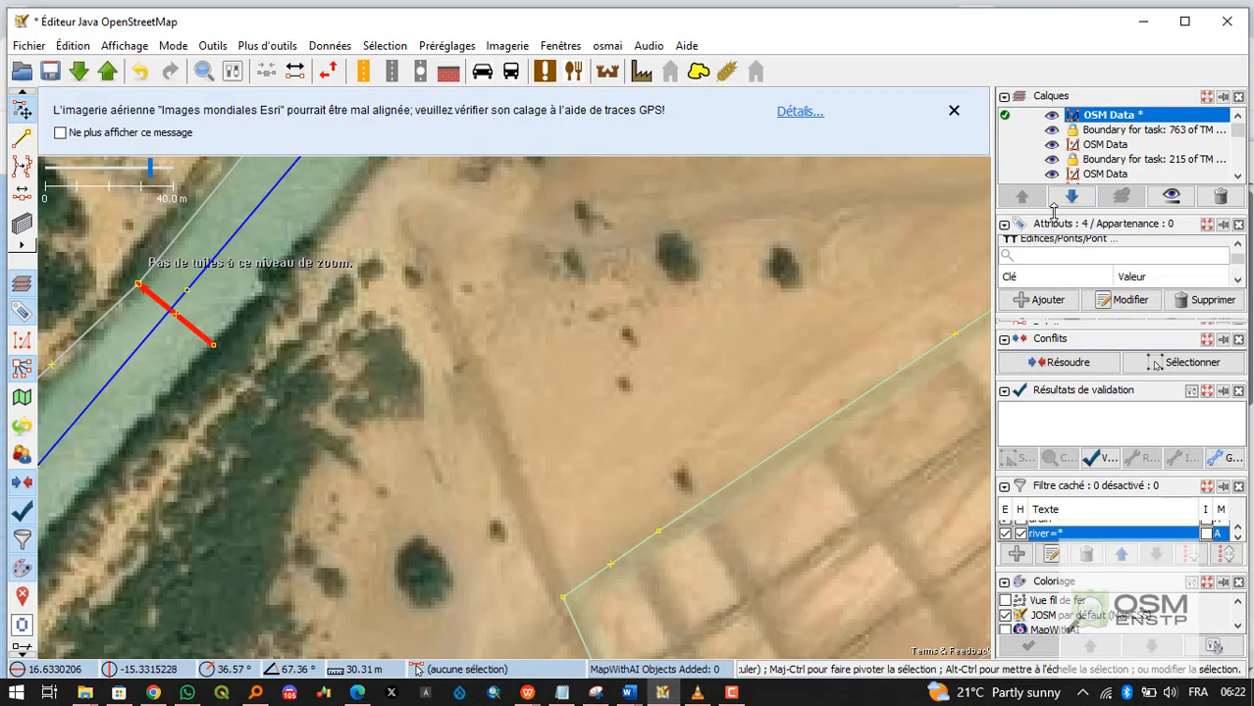
left_click_drag(1053, 211, 1038, 162)
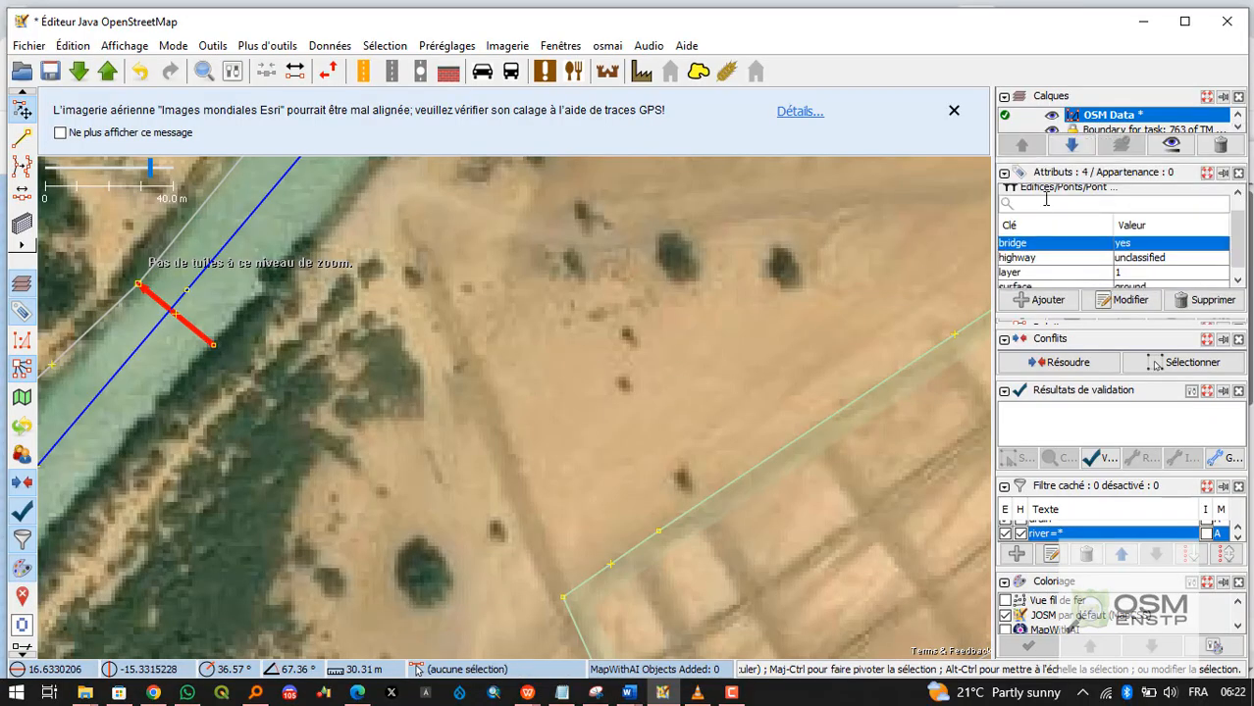
scroll(406, 360, "down", 2)
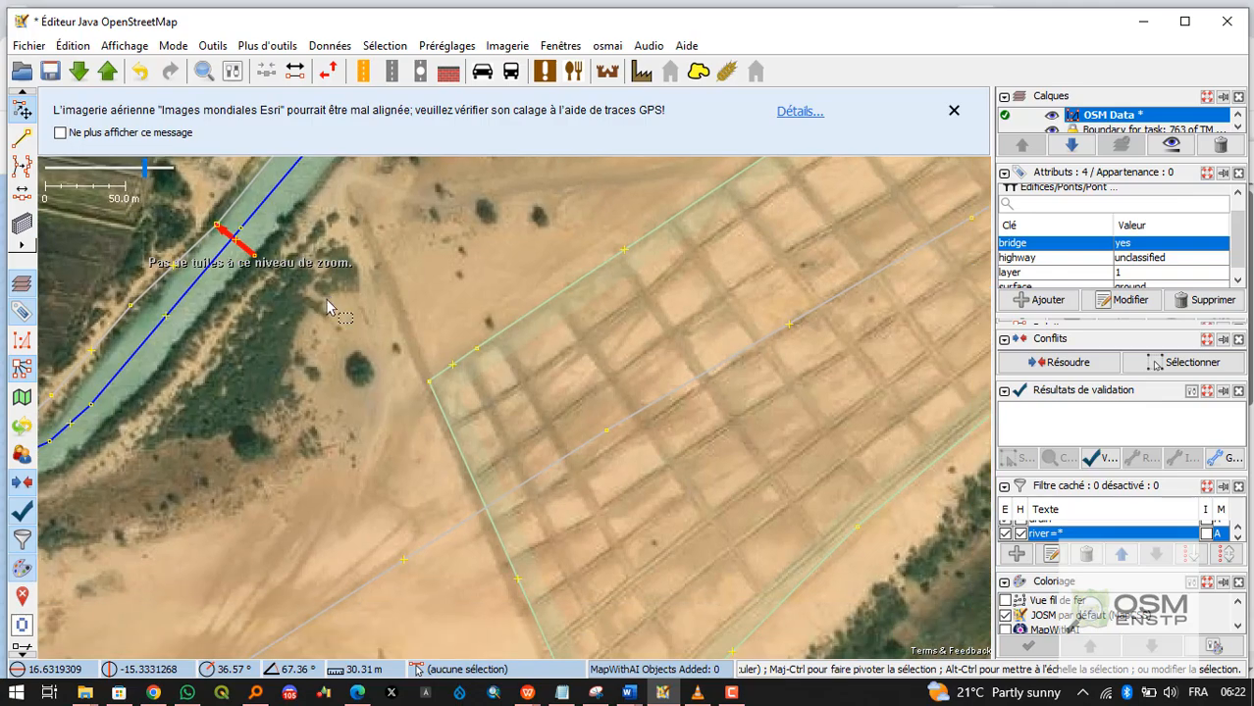
Delete the short bridge across the main canal, and select the minor road along the canal's northwest bank to view its full extent.
left_click_drag(329, 307, 436, 392)
scroll(403, 375, "down", 1)
scroll(403, 375, "up", 2)
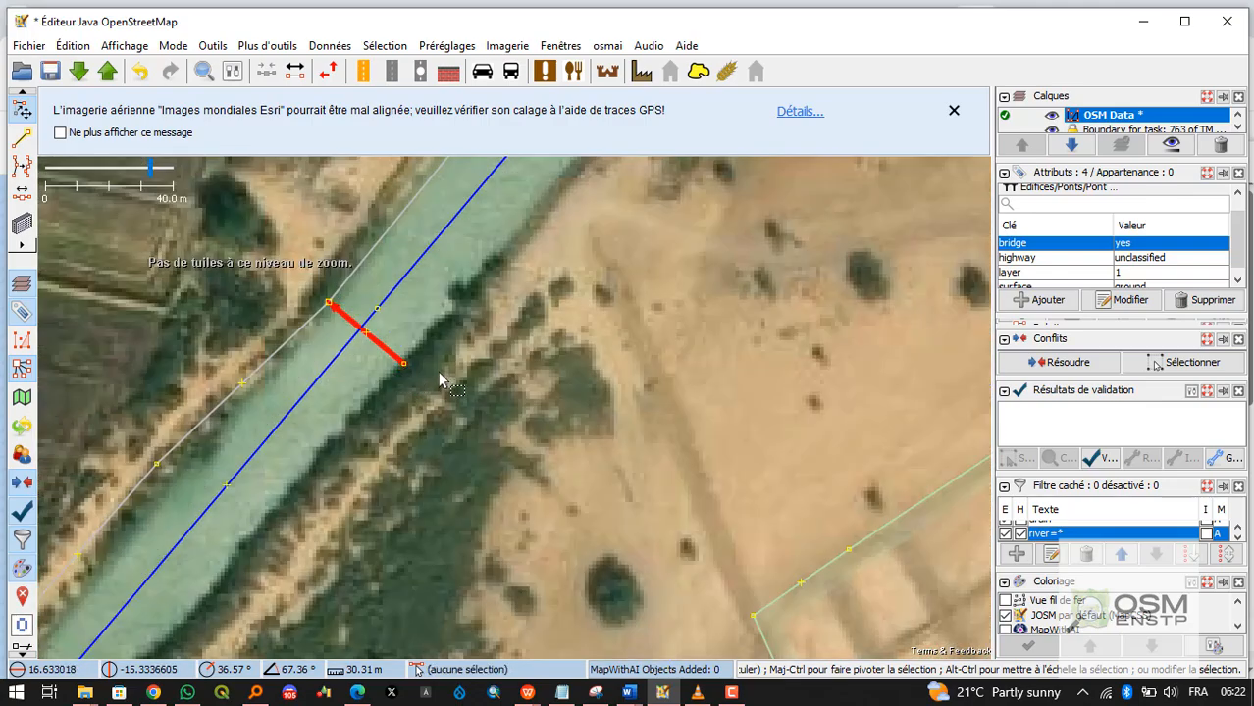
scroll(373, 337, "down", 1)
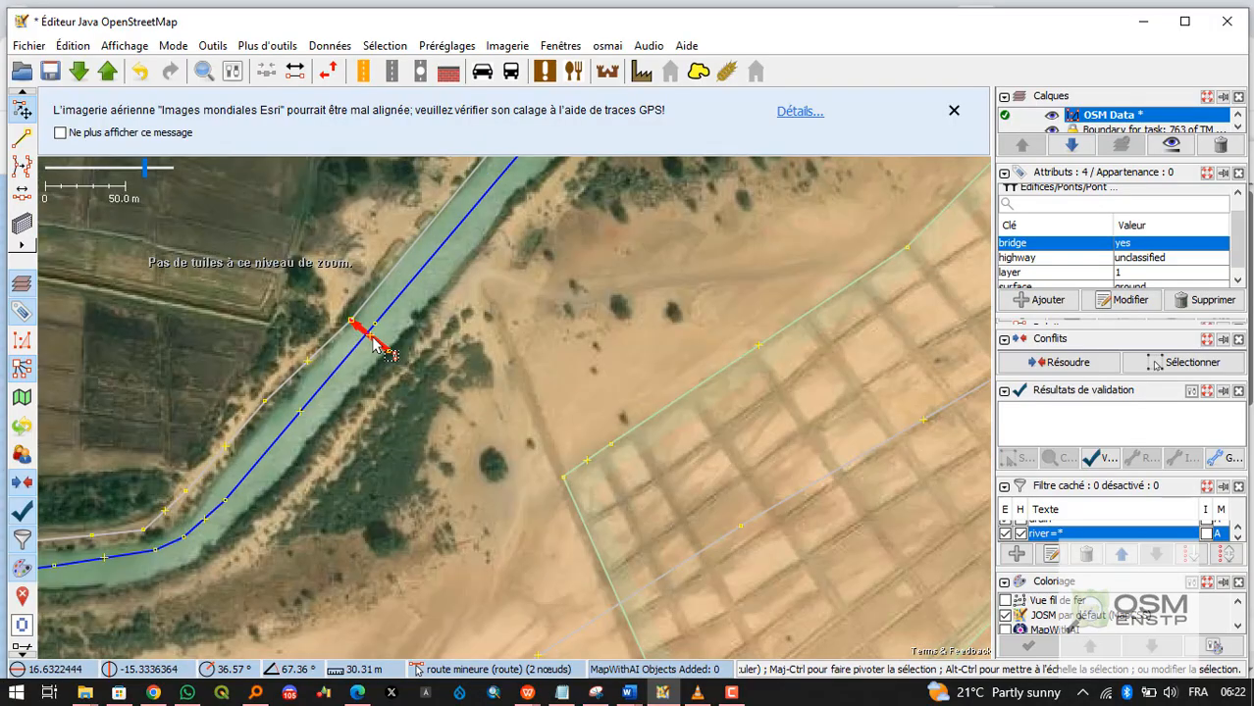
left_click(385, 354)
left_click(386, 354)
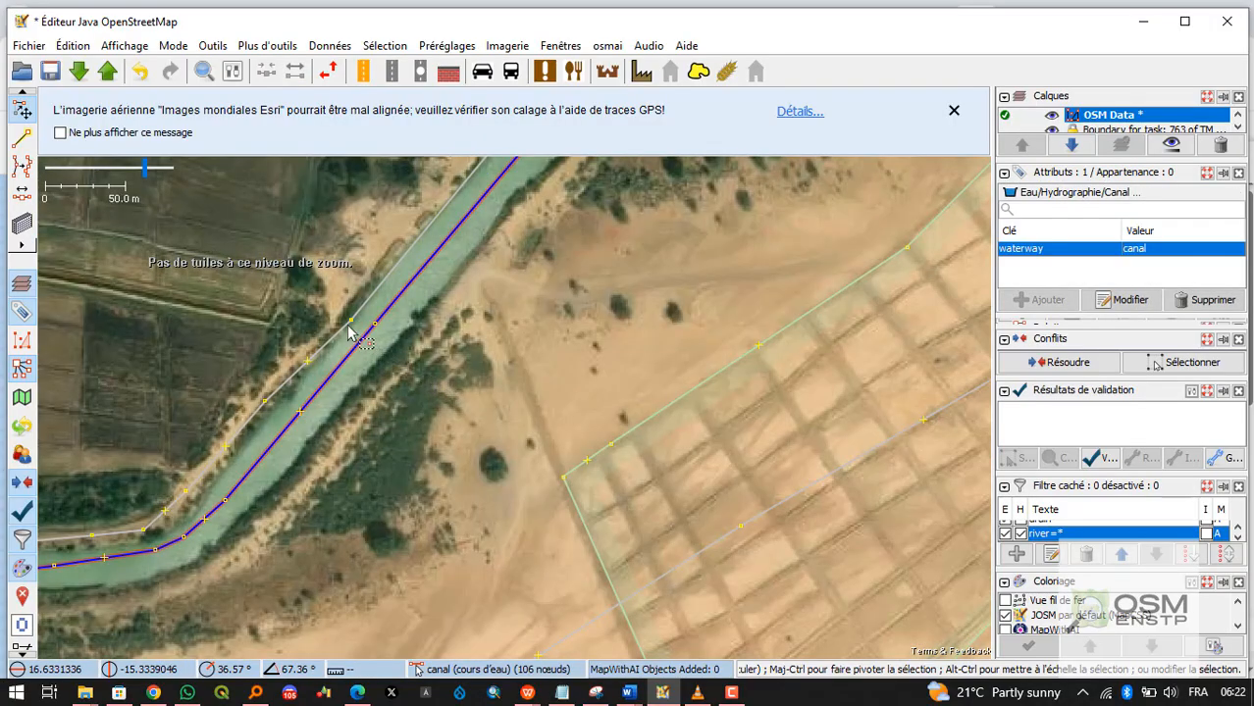
left_click(358, 338)
key("3")
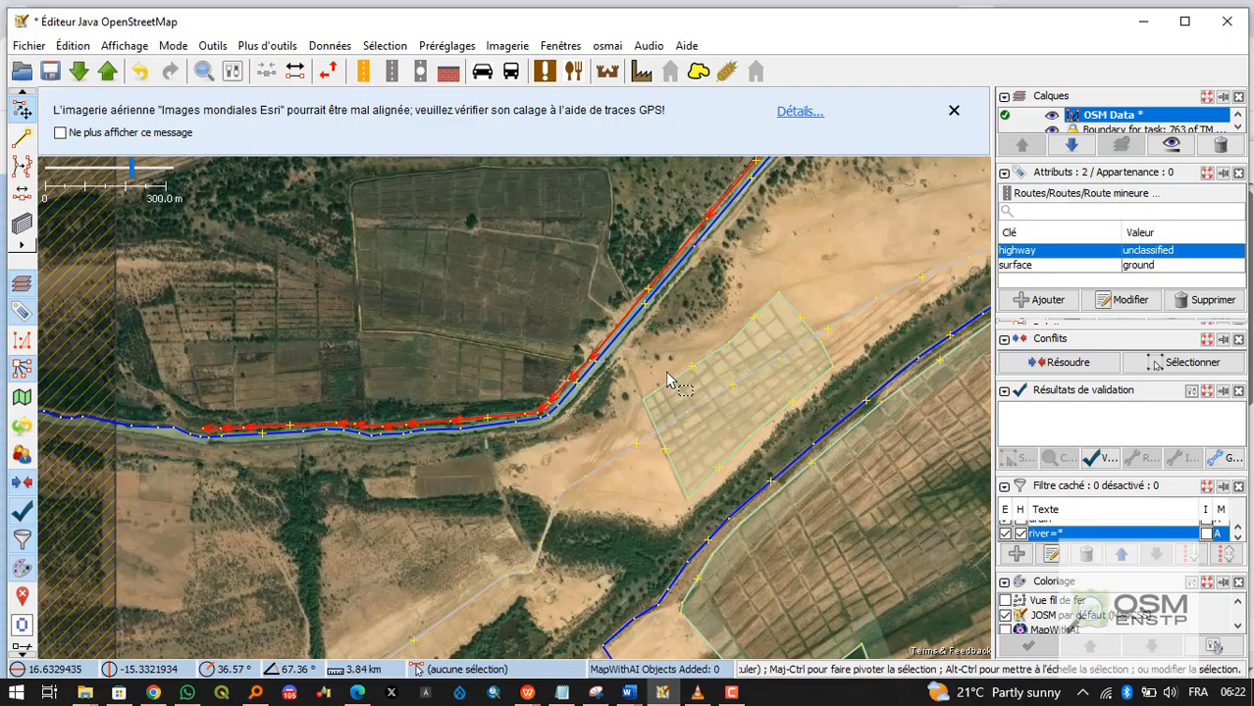
Examine the selected minor road against the imagery, from its western end to the canal's bend and the straight northeastern stretch.
scroll(173, 469, "up", 1)
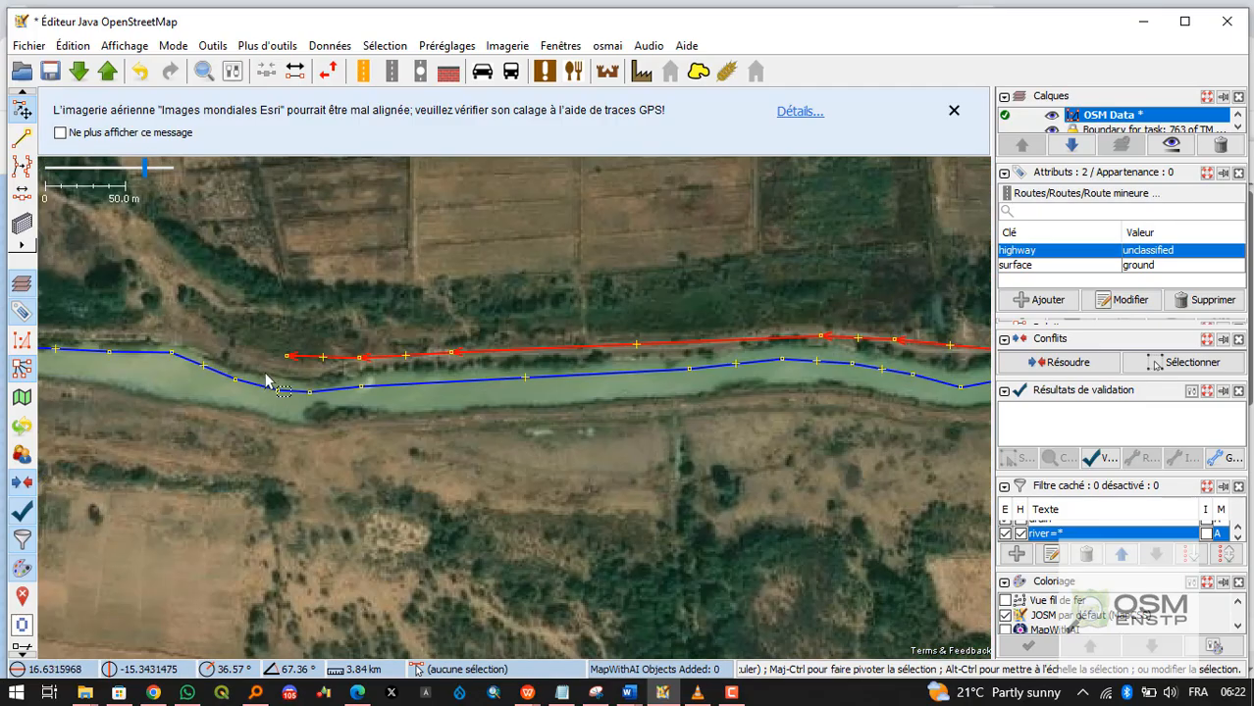
scroll(290, 338, "up", 1)
scroll(288, 331, "down", 3)
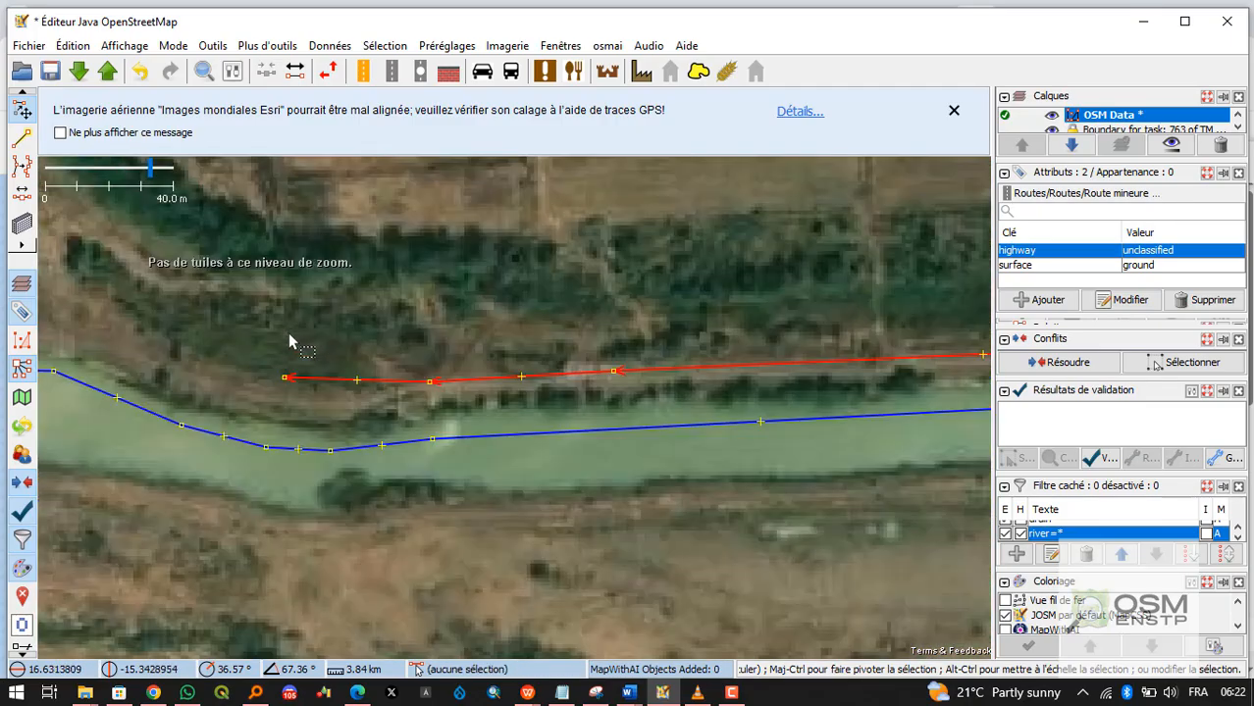
key("3")
key("3")
key("3")
key("3")
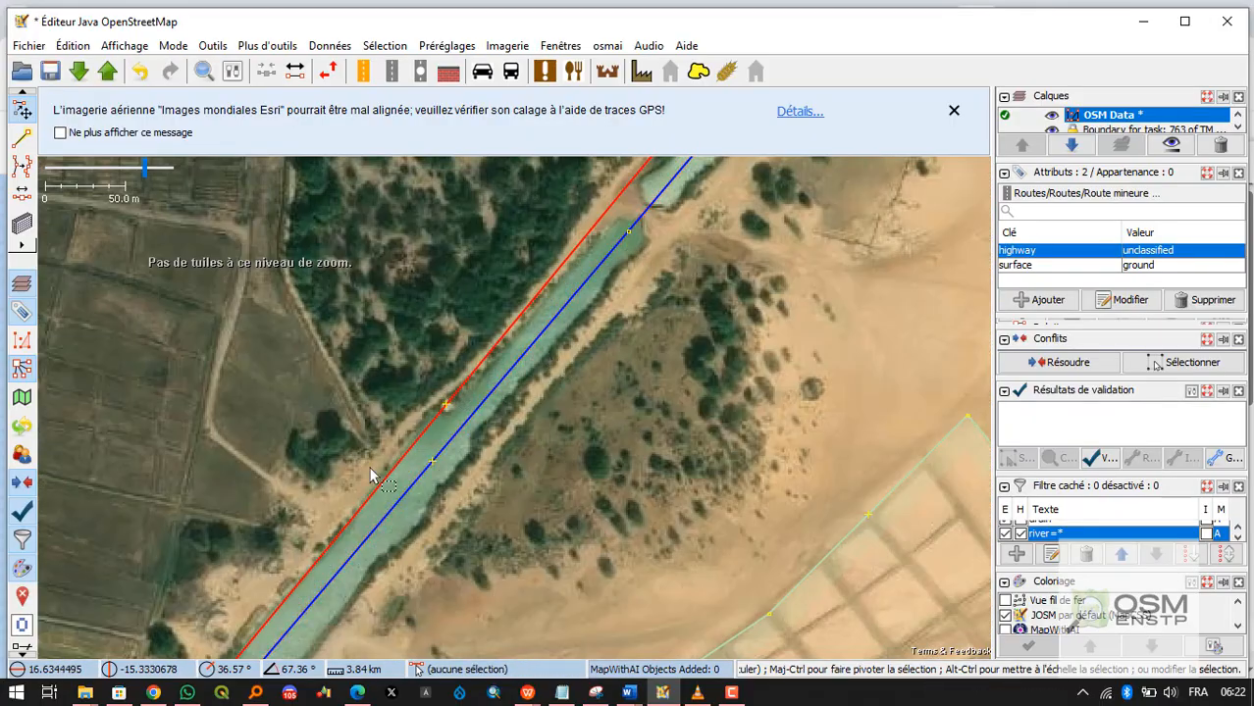
key("3")
key("3")
key("3")
key("3")
key("3")
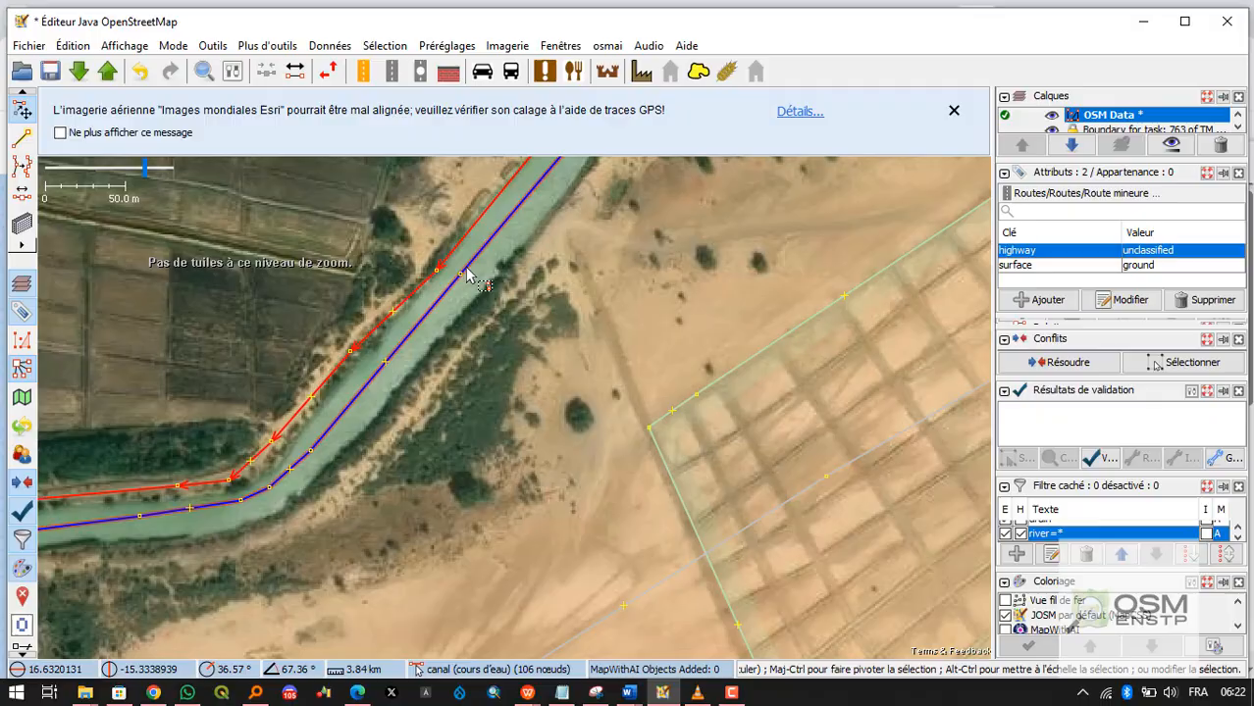
left_click(246, 440)
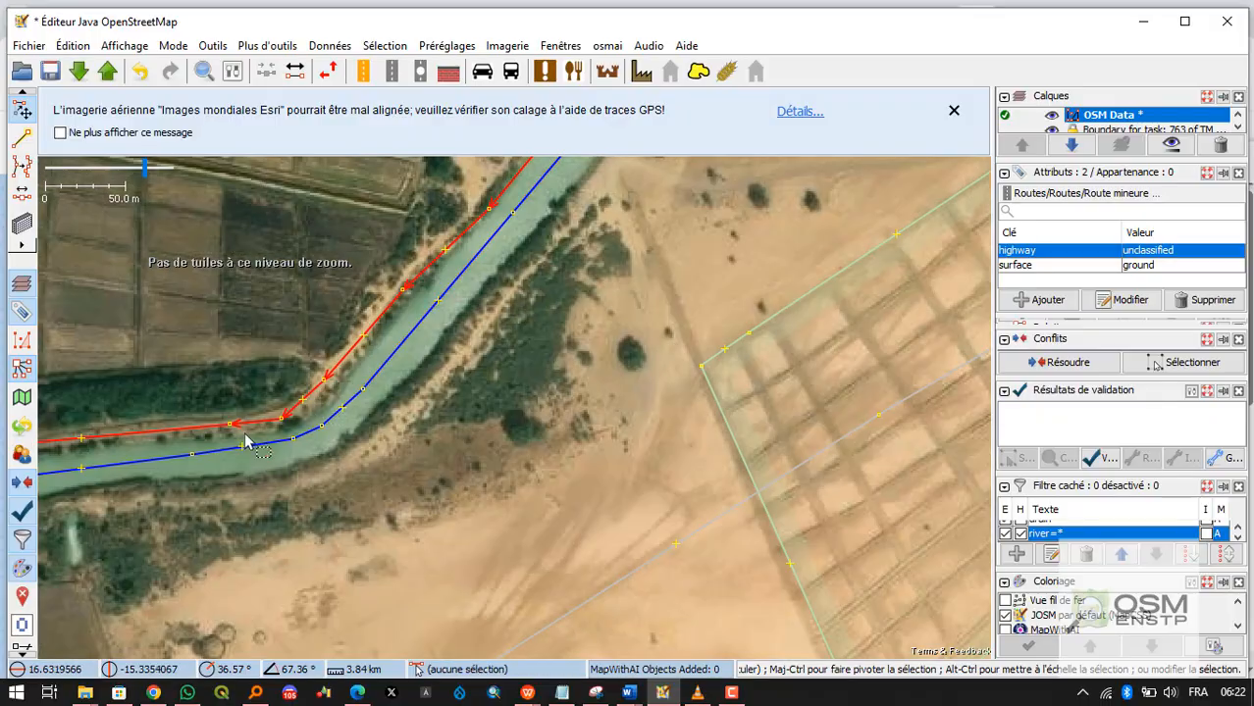
Follow the minor road northeast beyond the task boundary to its northern end, checking its course beside the canal and its road junction.
scroll(253, 440, "up", 1)
scroll(253, 439, "down", 2)
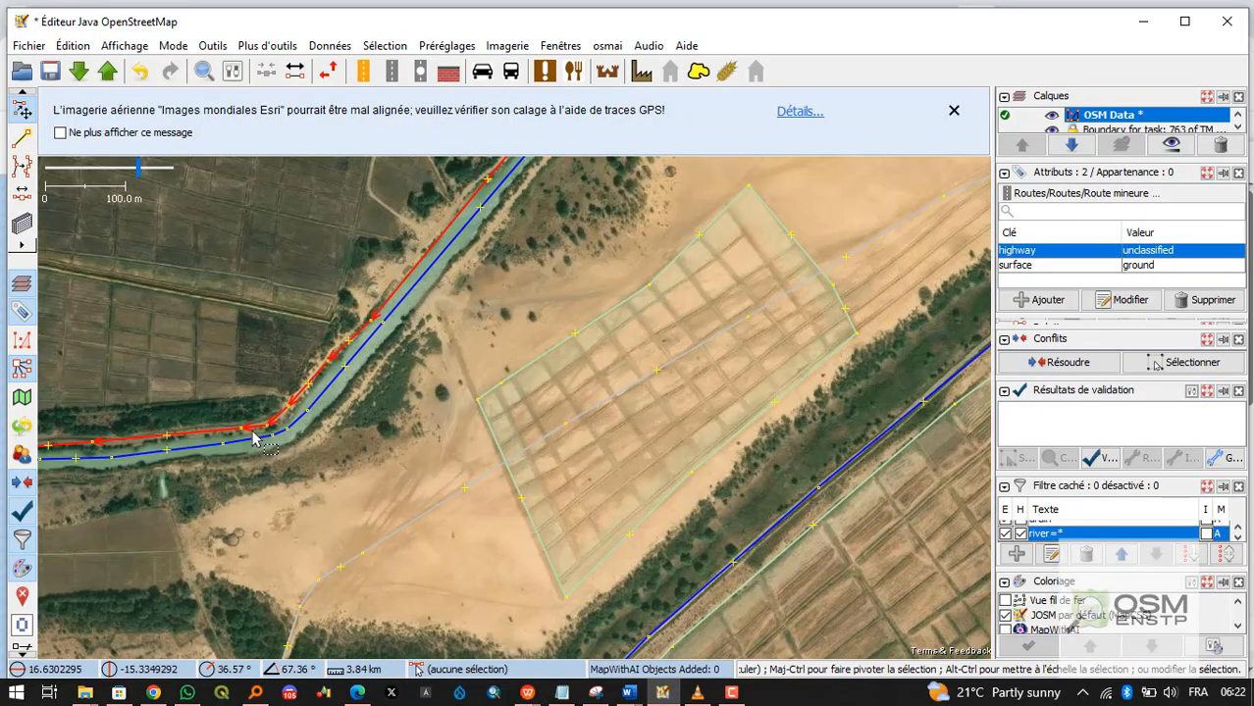
left_click_drag(500, 285, 479, 334)
scroll(364, 329, "up", 2)
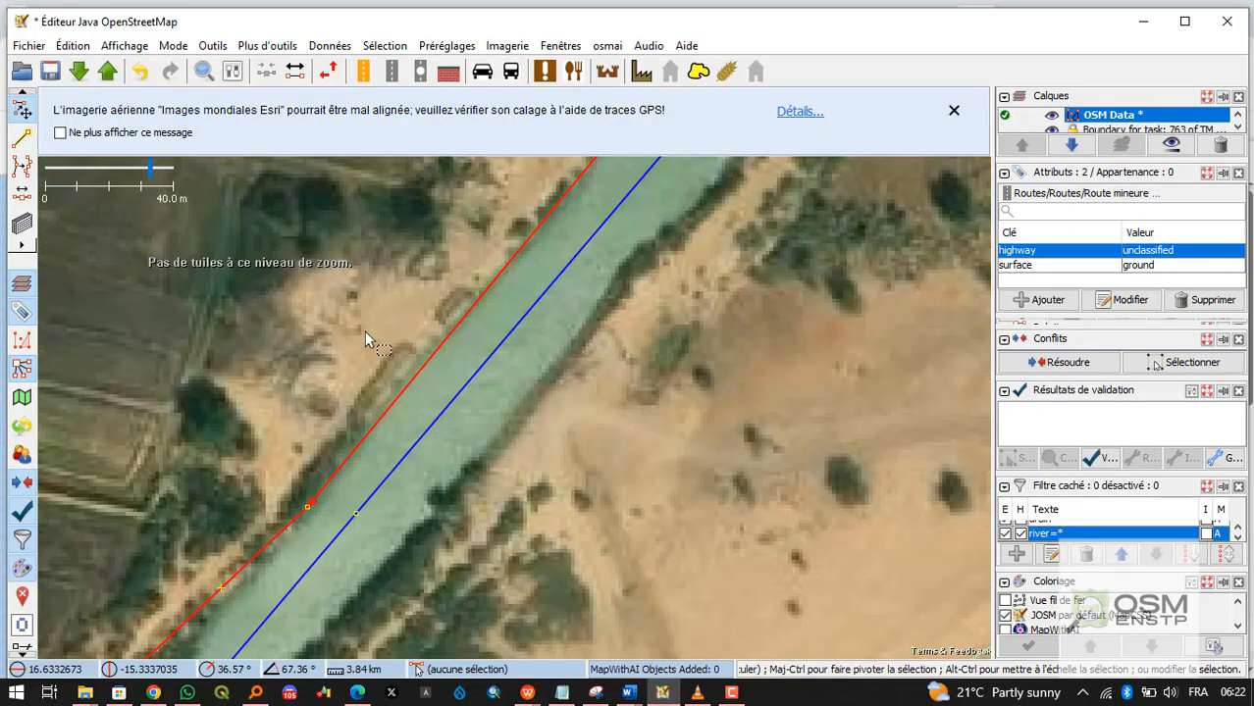
key("3")
left_click_drag(411, 486, 588, 265)
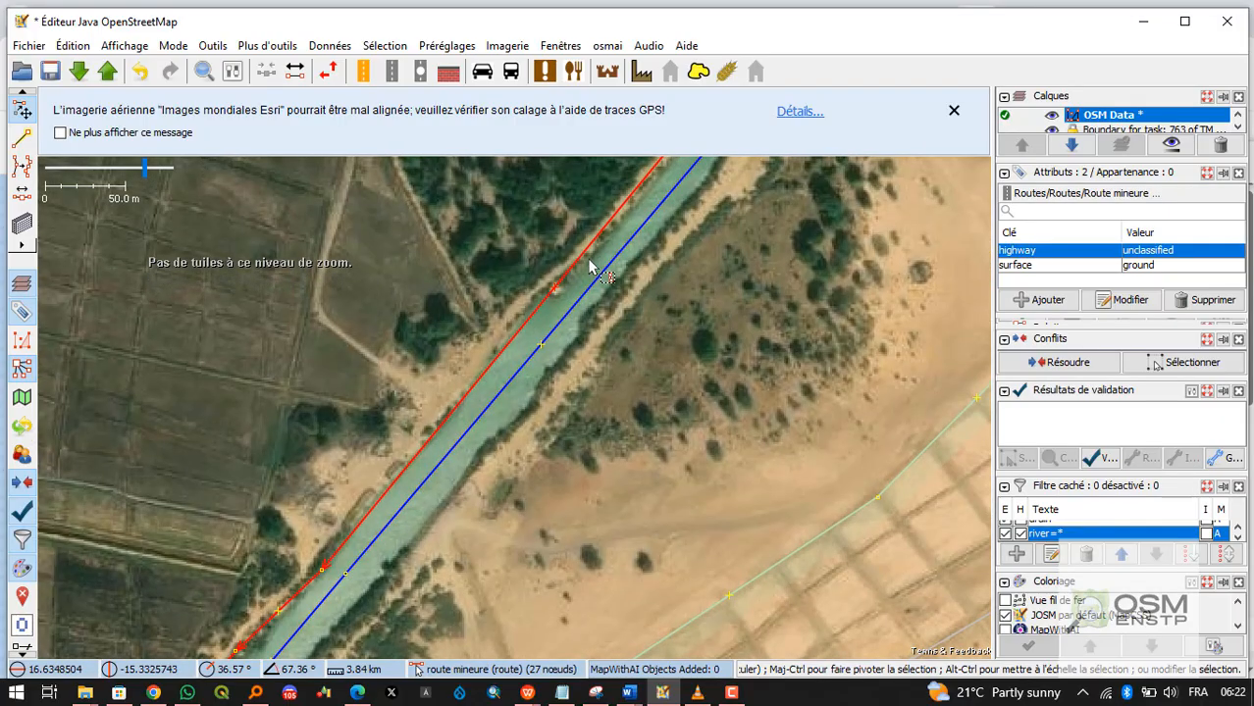
left_click_drag(440, 482, 593, 334)
scroll(594, 335, "down", 4)
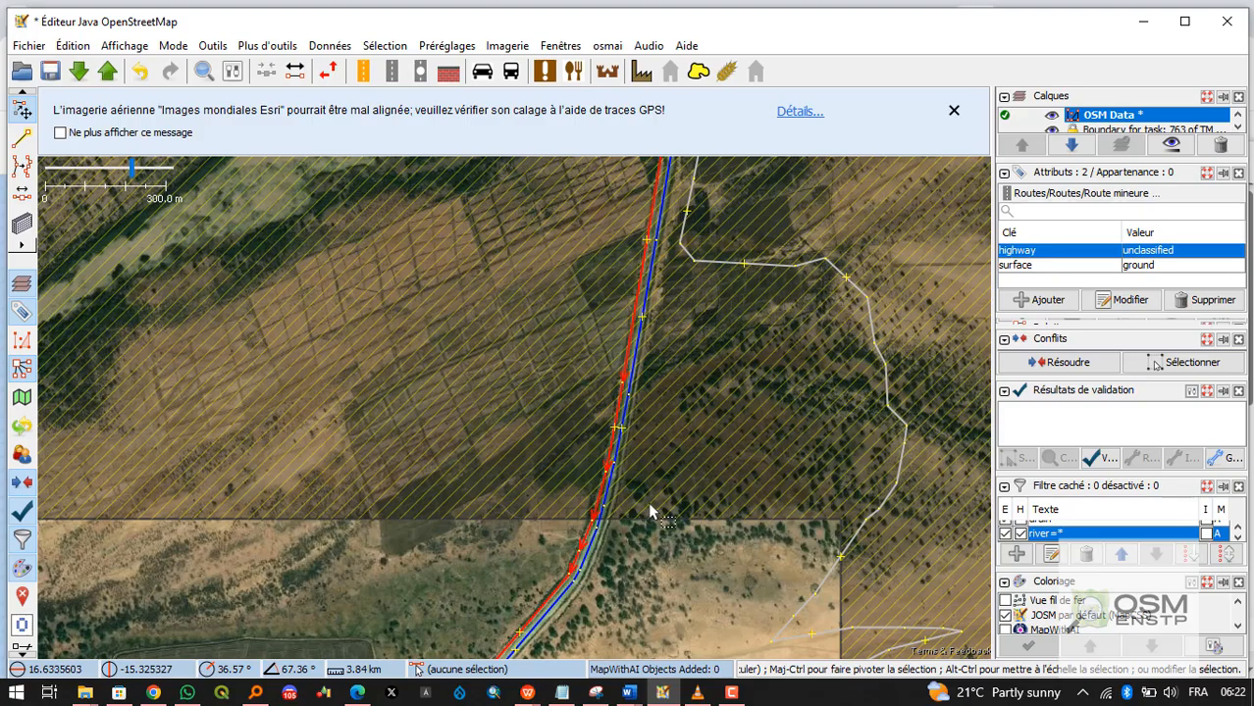
scroll(650, 512, "down", 3)
scroll(650, 512, "up", 3)
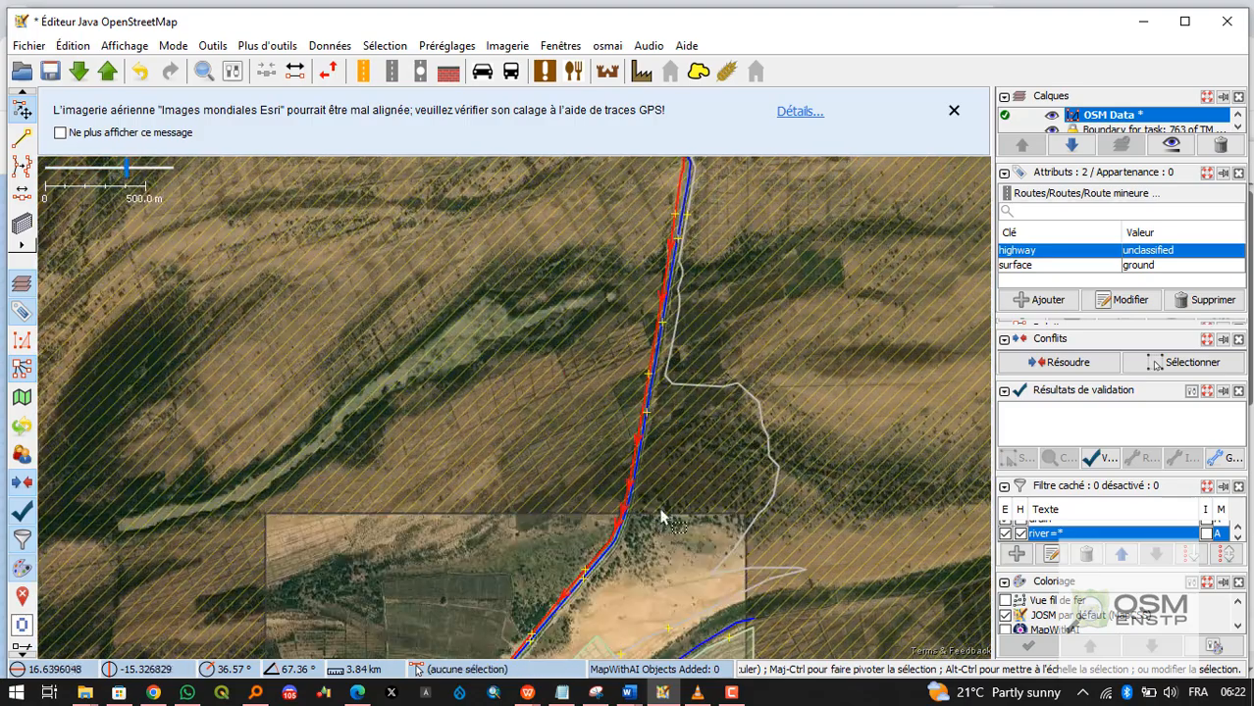
scroll(638, 400, "down", 1)
scroll(643, 225, "up", 5)
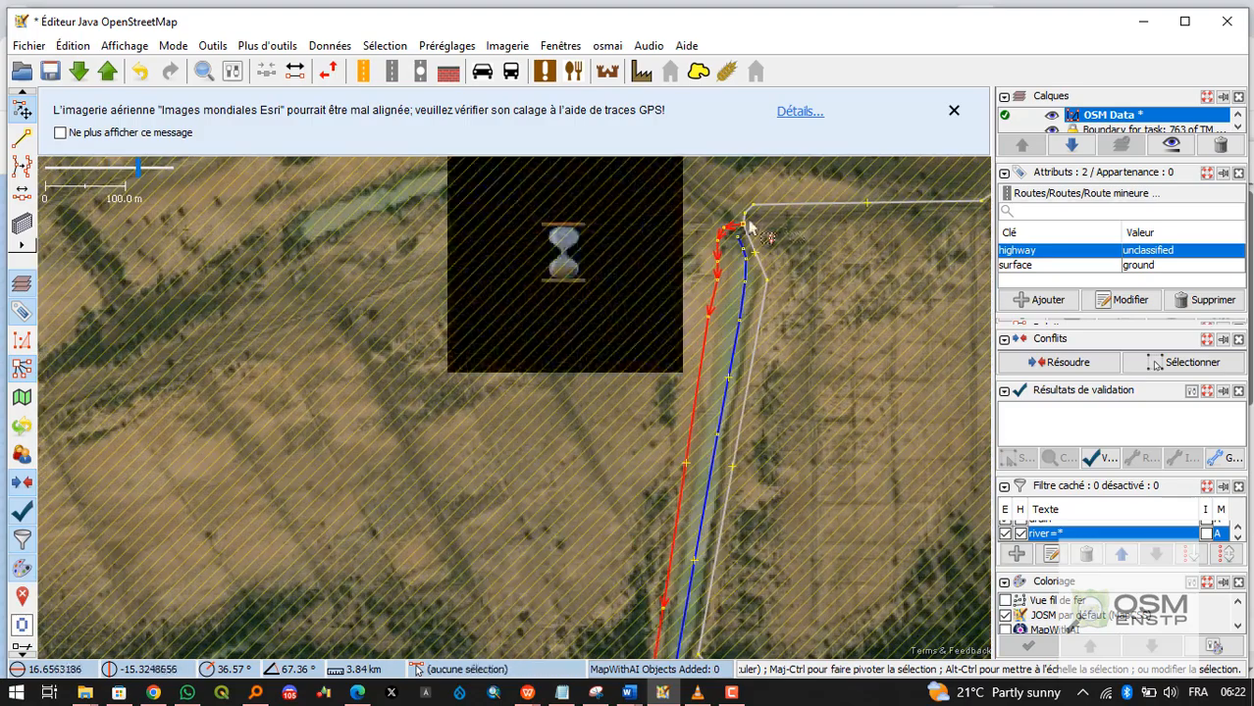
scroll(748, 228, "down", 5)
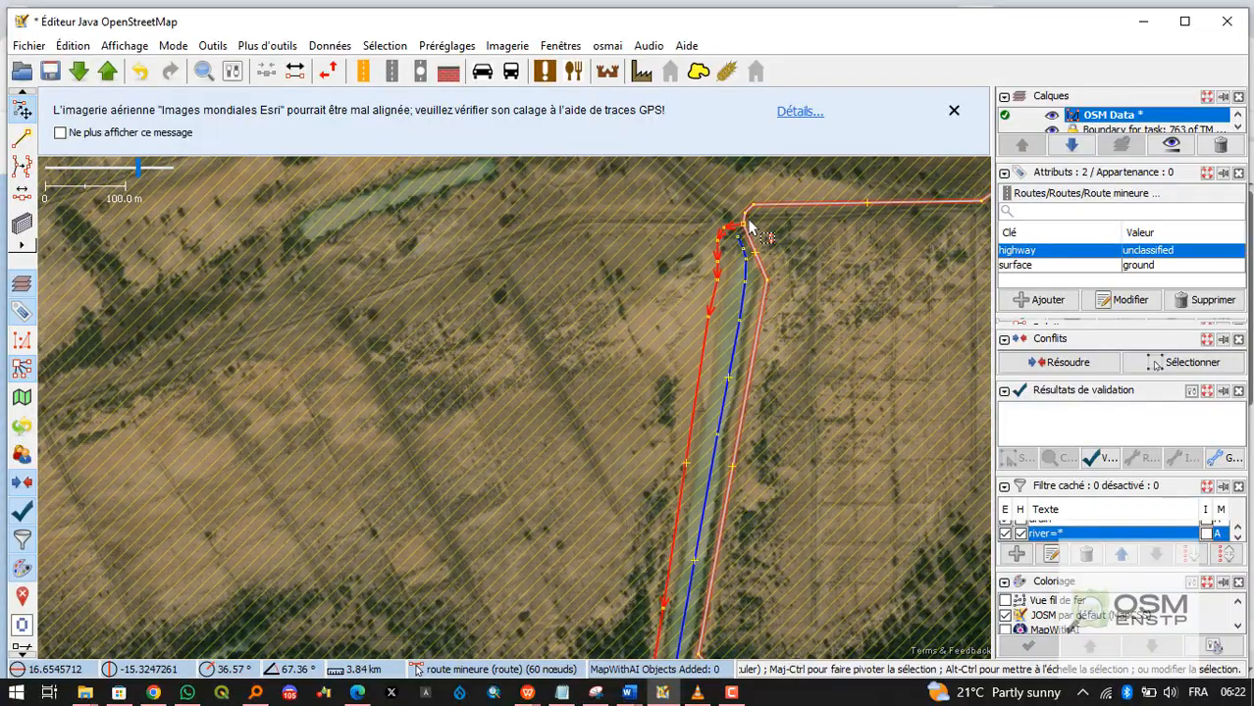
scroll(708, 386, "up", 2)
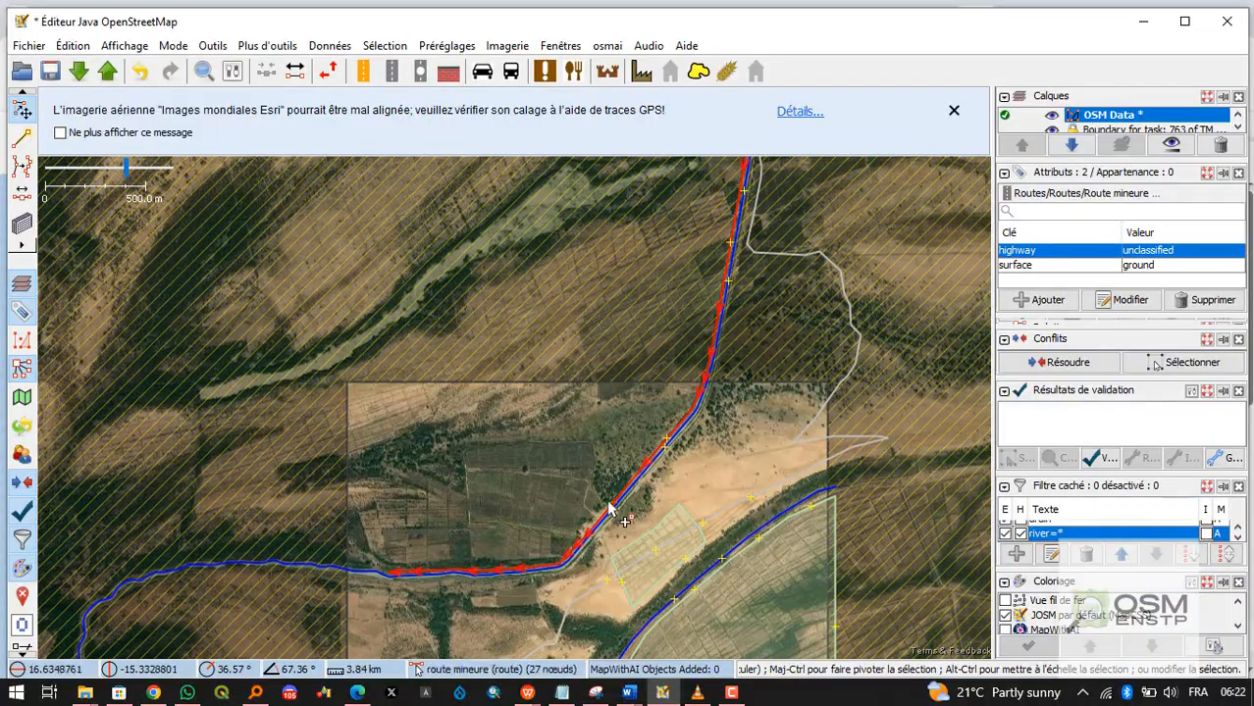
Check the minor road's alignment with the visible track along the canal's bend and the stretch running west.
scroll(605, 465, "up", 1)
left_click_drag(162, 523, 270, 363)
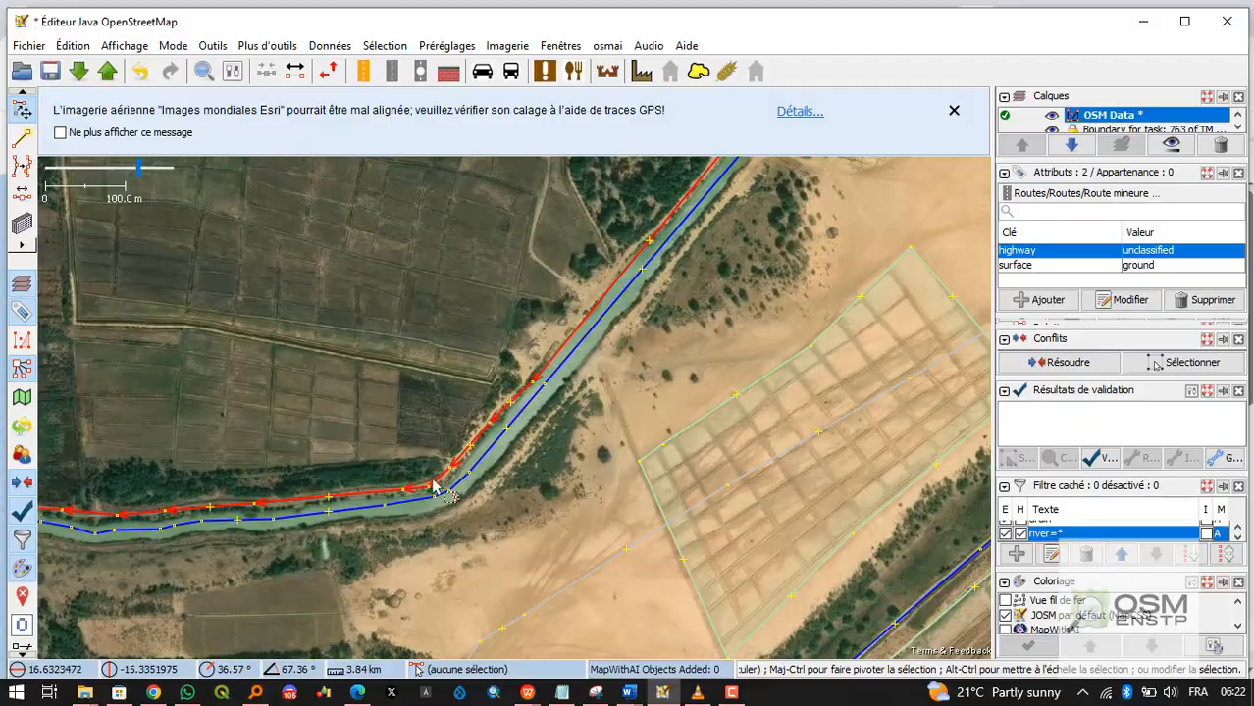
scroll(434, 486, "up", 3)
left_click(422, 426)
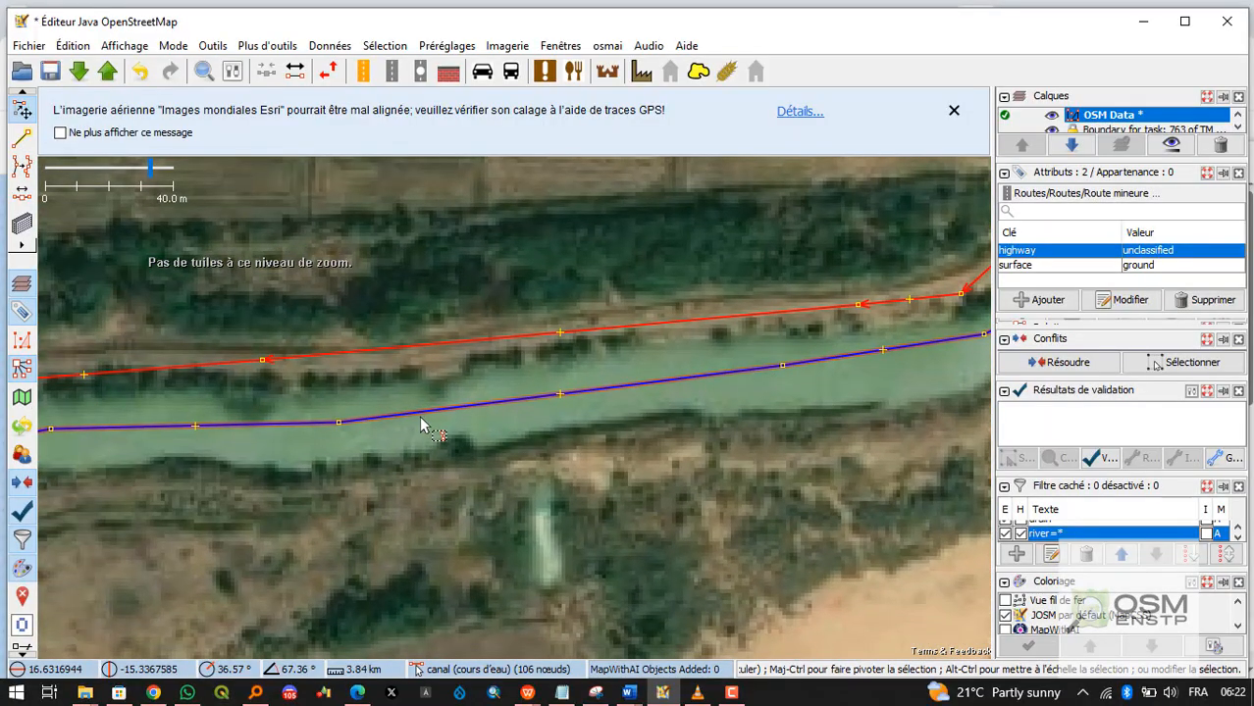
left_click(336, 382)
scroll(336, 383, "down", 2)
scroll(335, 383, "up", 2)
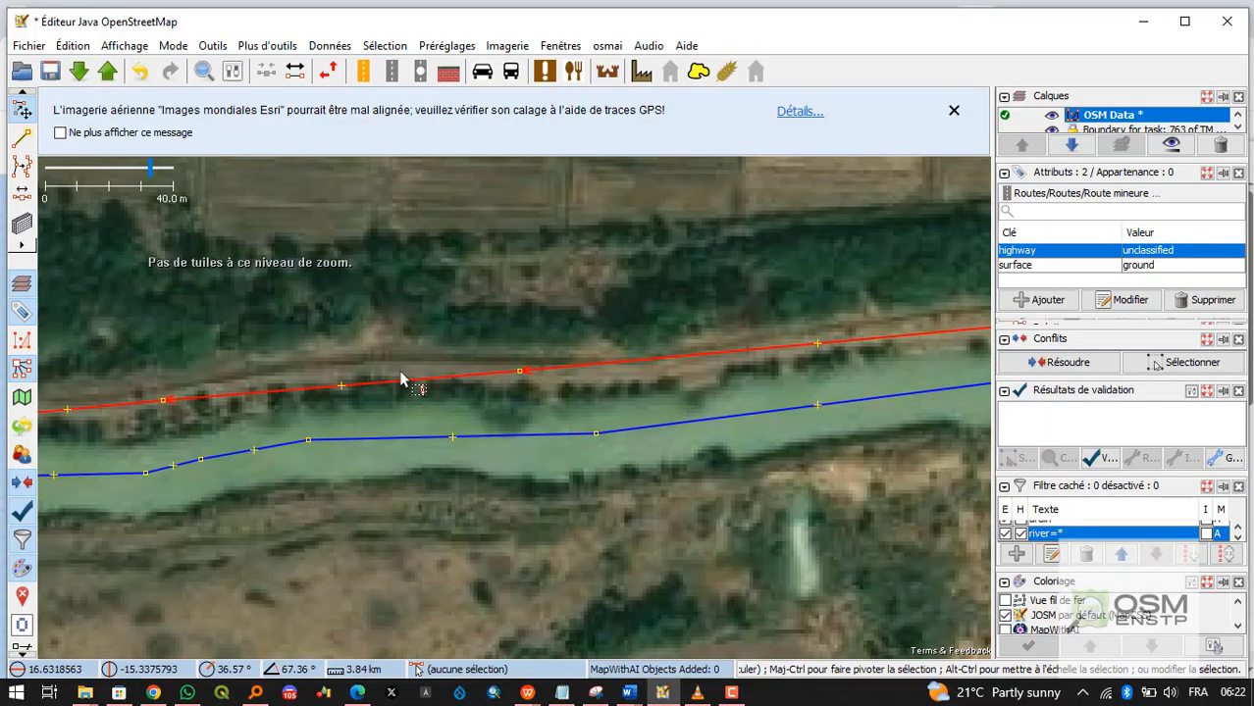
scroll(258, 415, "down", 2)
left_click(261, 402)
left_click(253, 415)
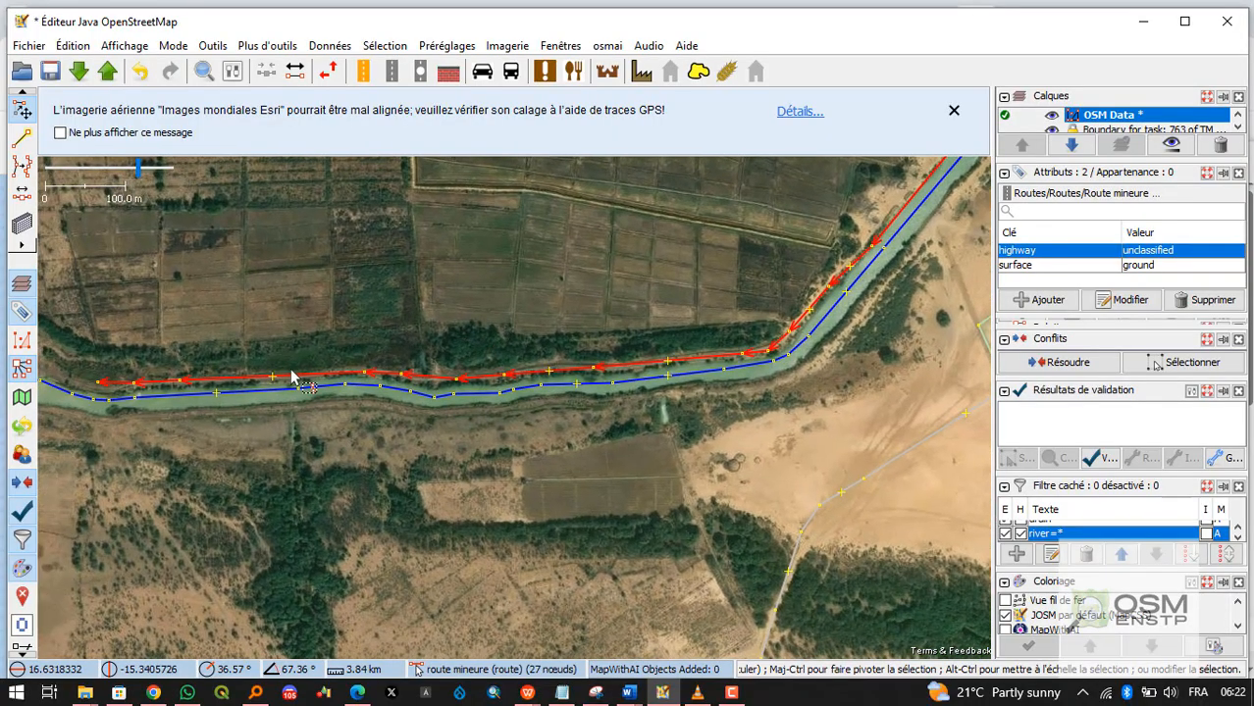
Review the task area and inspect the large unmapped block of embanked fields northwest of the main canal.
scroll(298, 378, "down", 2)
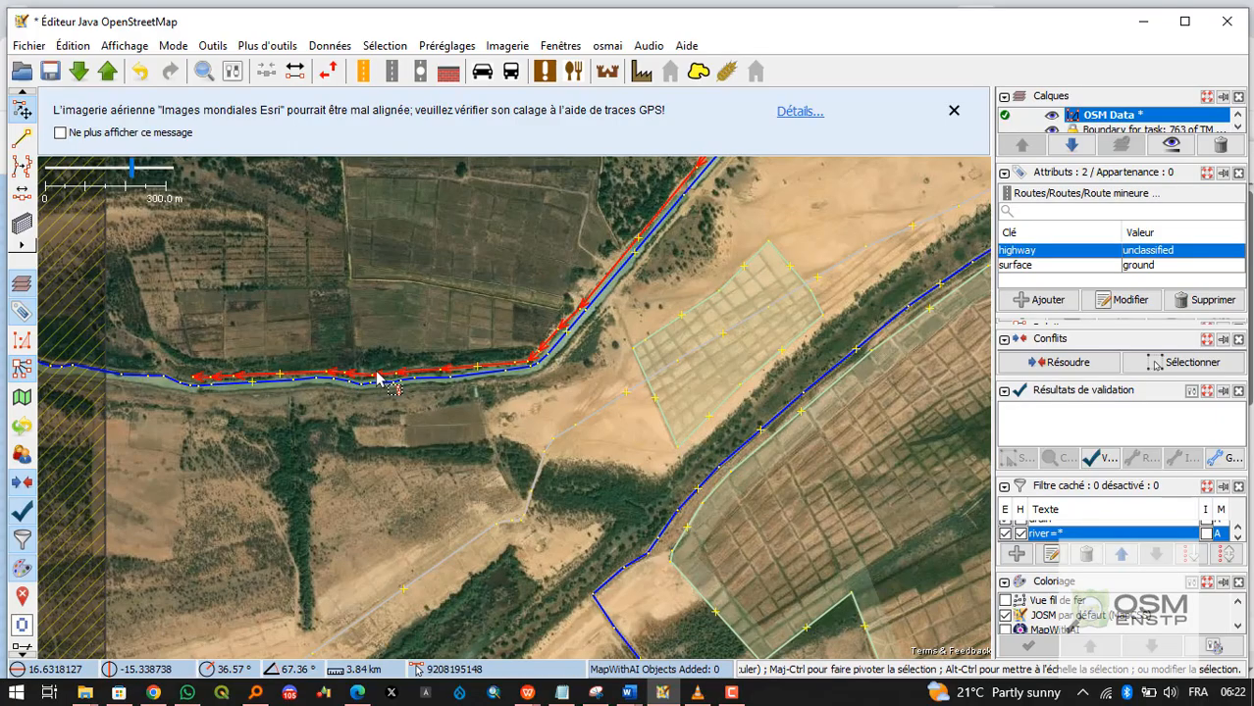
scroll(283, 352, "down", 1)
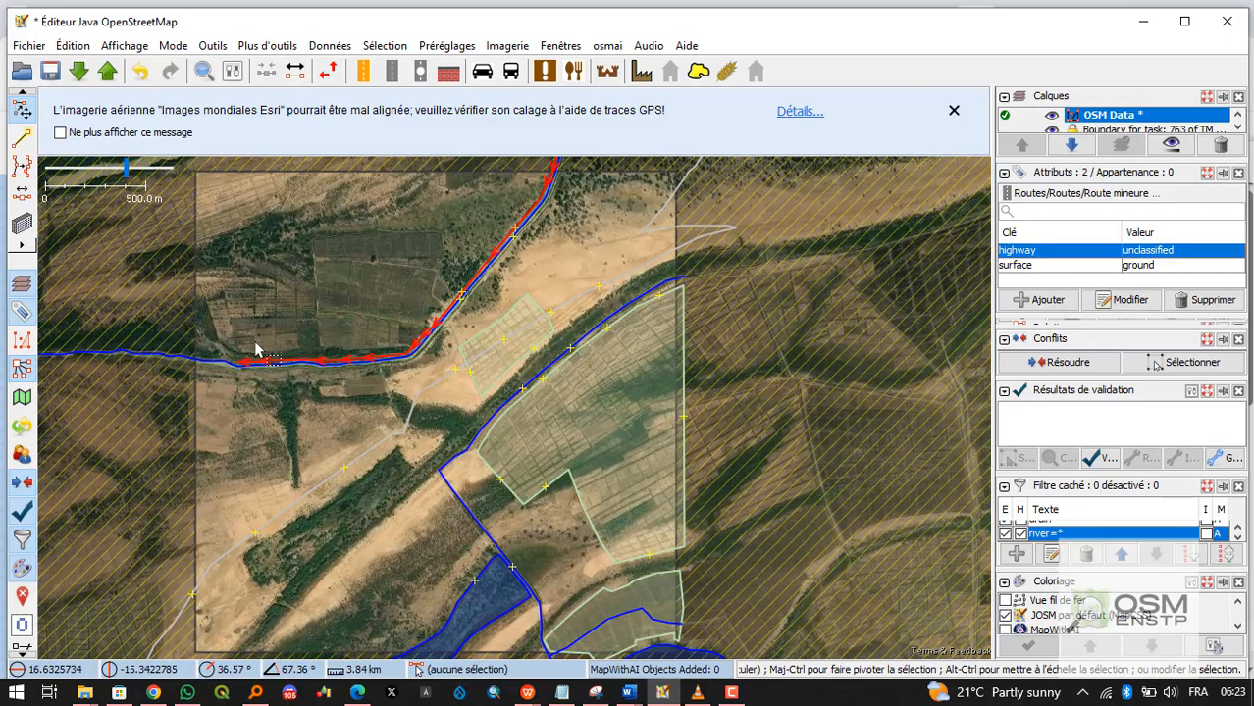
scroll(341, 272, "up", 1)
scroll(528, 245, "up", 2)
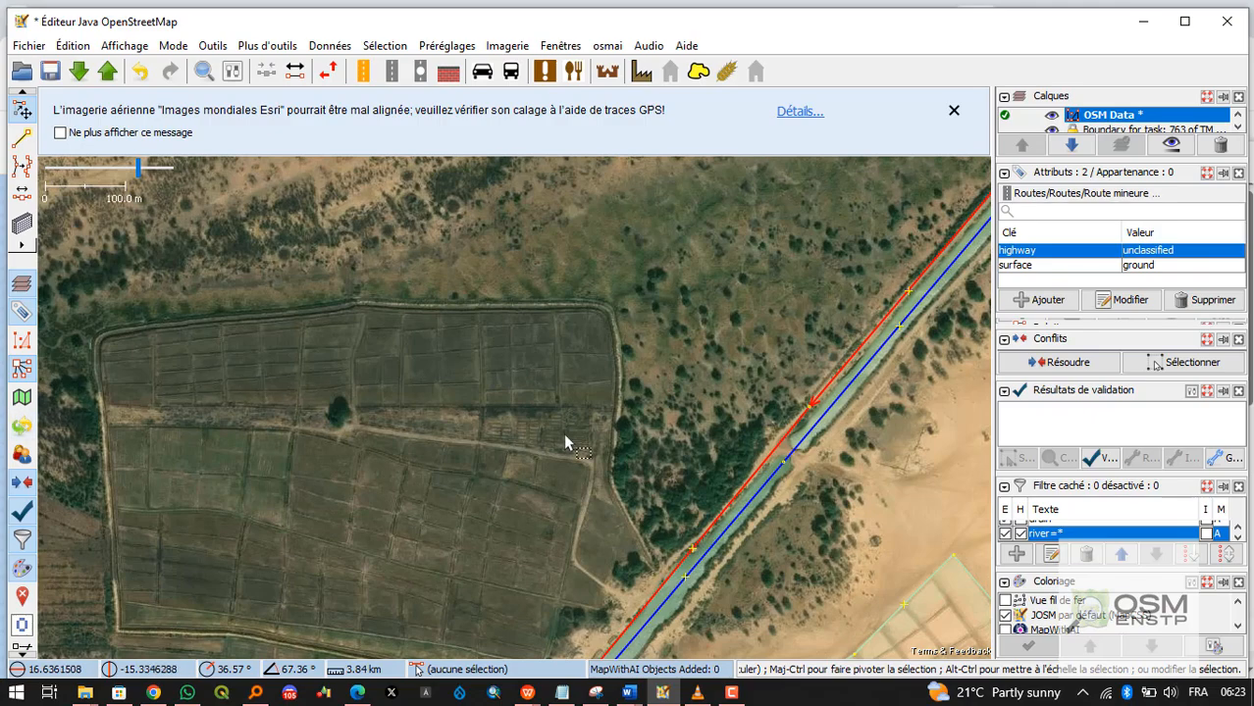
Examine the outer edge of the cultivated plots northwest of the canal and where it approaches the road and waterway.
left_click_drag(164, 326, 193, 199)
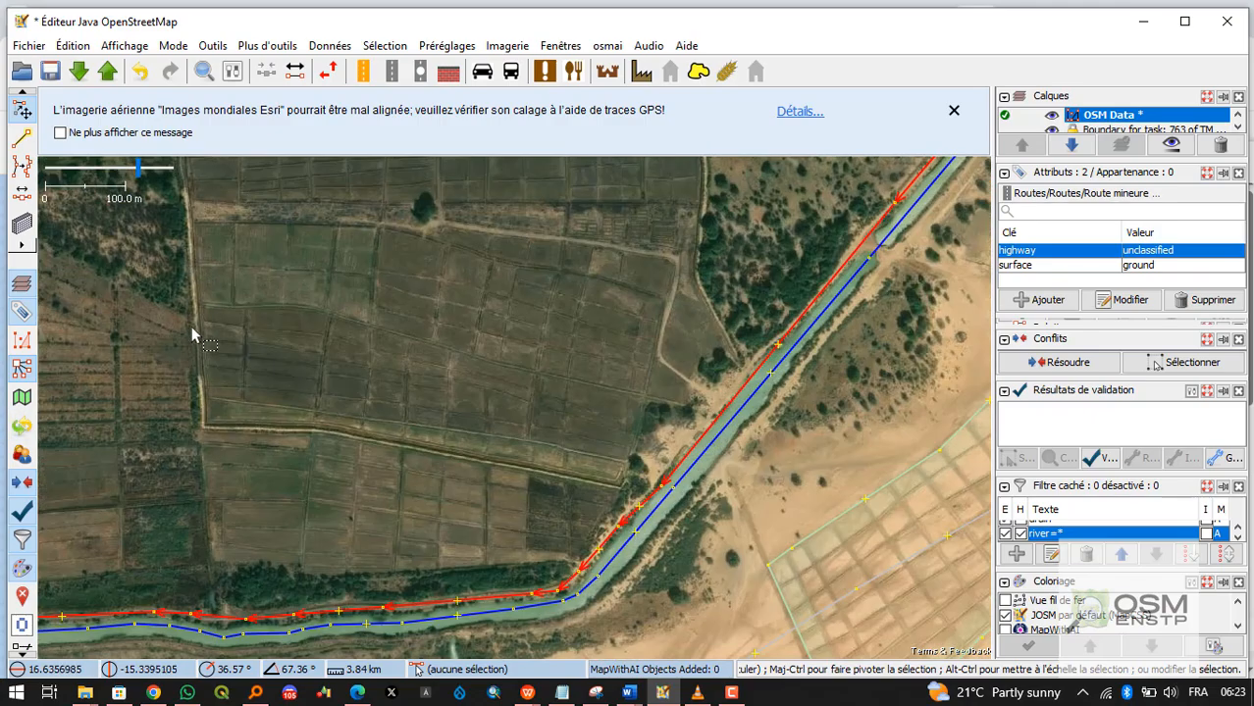
scroll(632, 506, "up", 3)
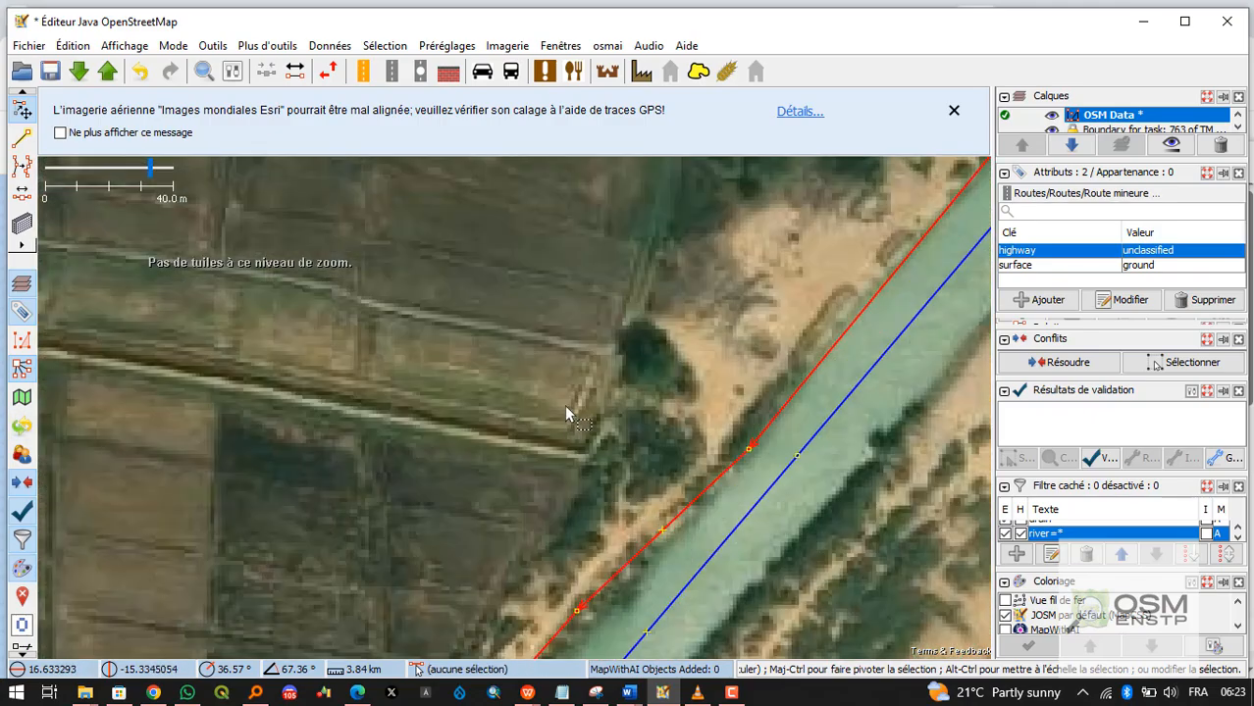
scroll(694, 512, "down", 3)
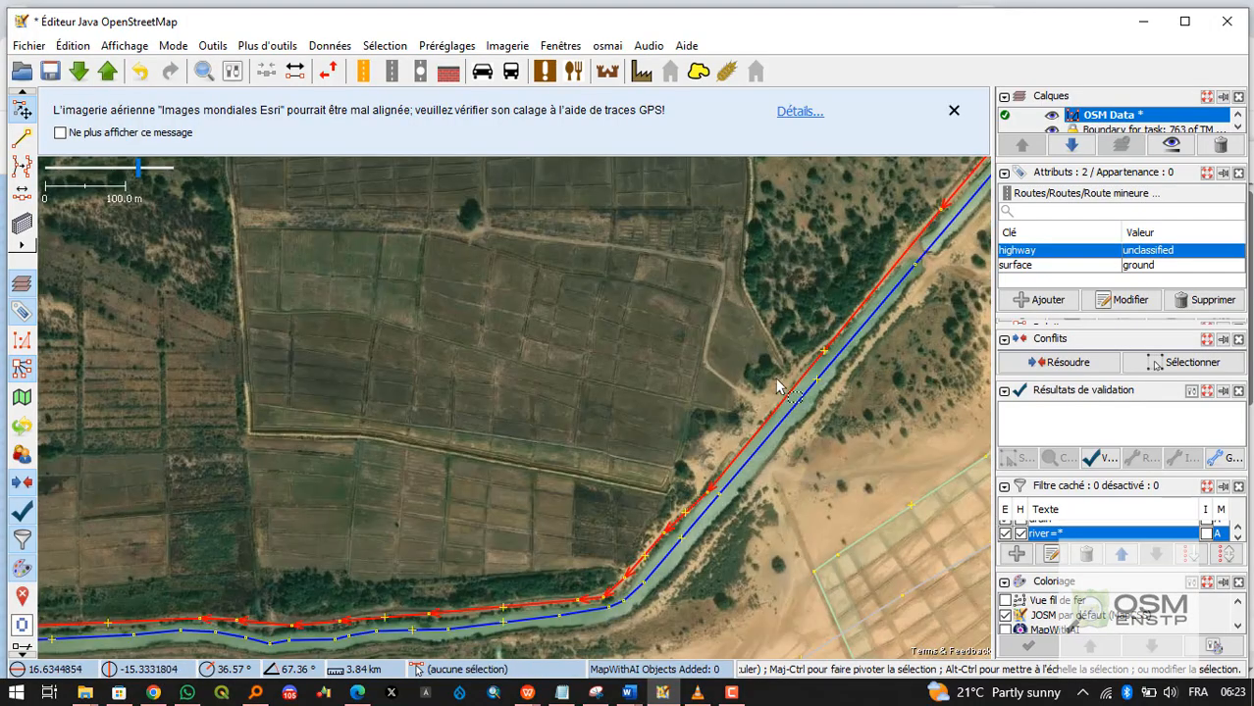
scroll(815, 391, "up", 3)
scroll(665, 313, "down", 3)
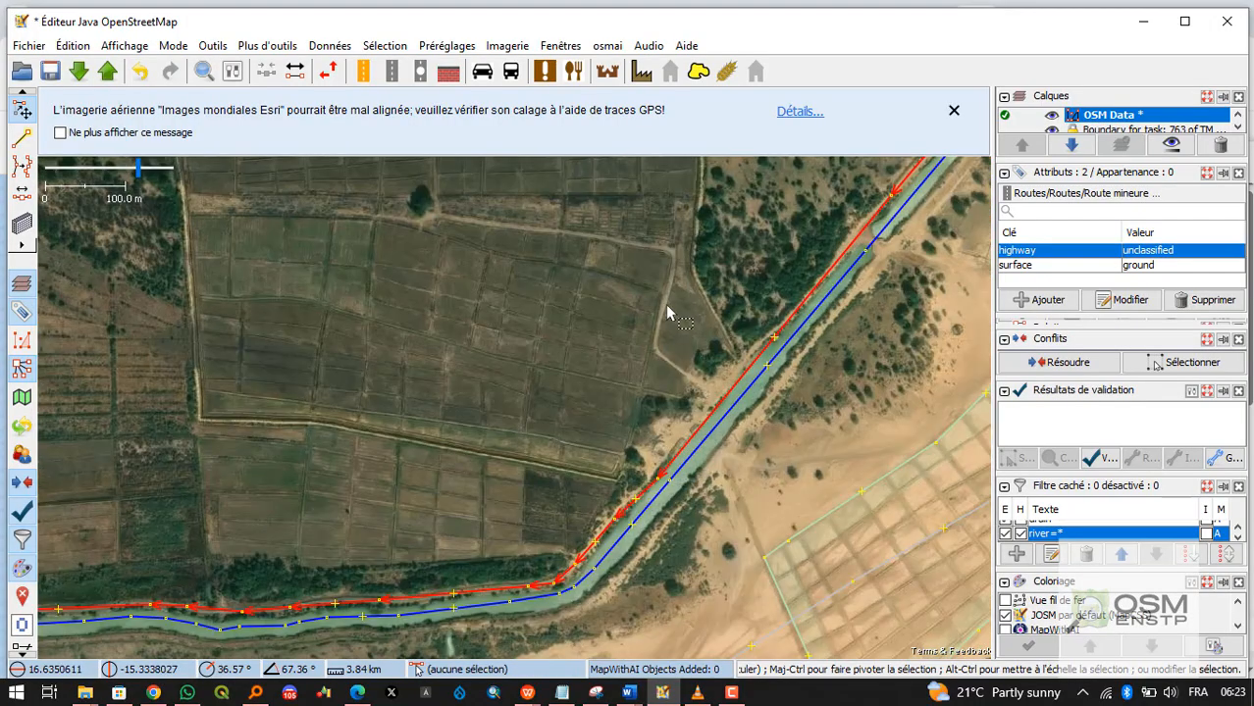
left_click_drag(627, 412, 677, 552)
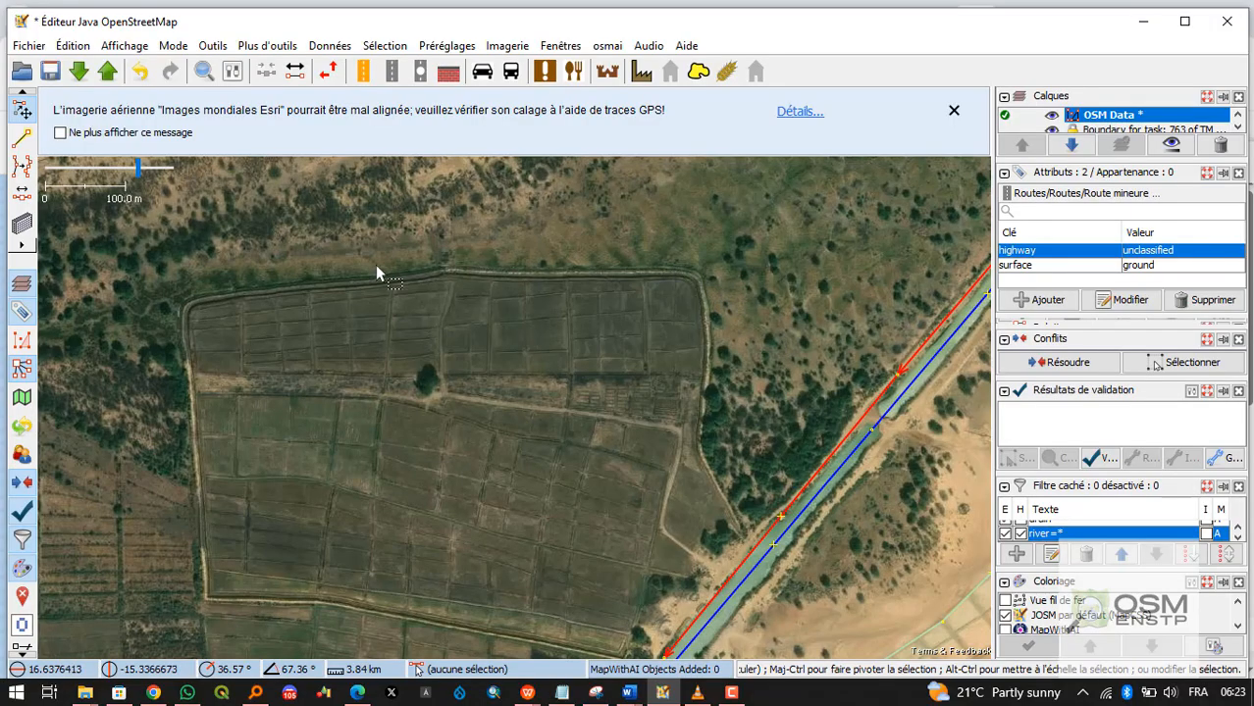
left_click_drag(218, 599, 193, 454)
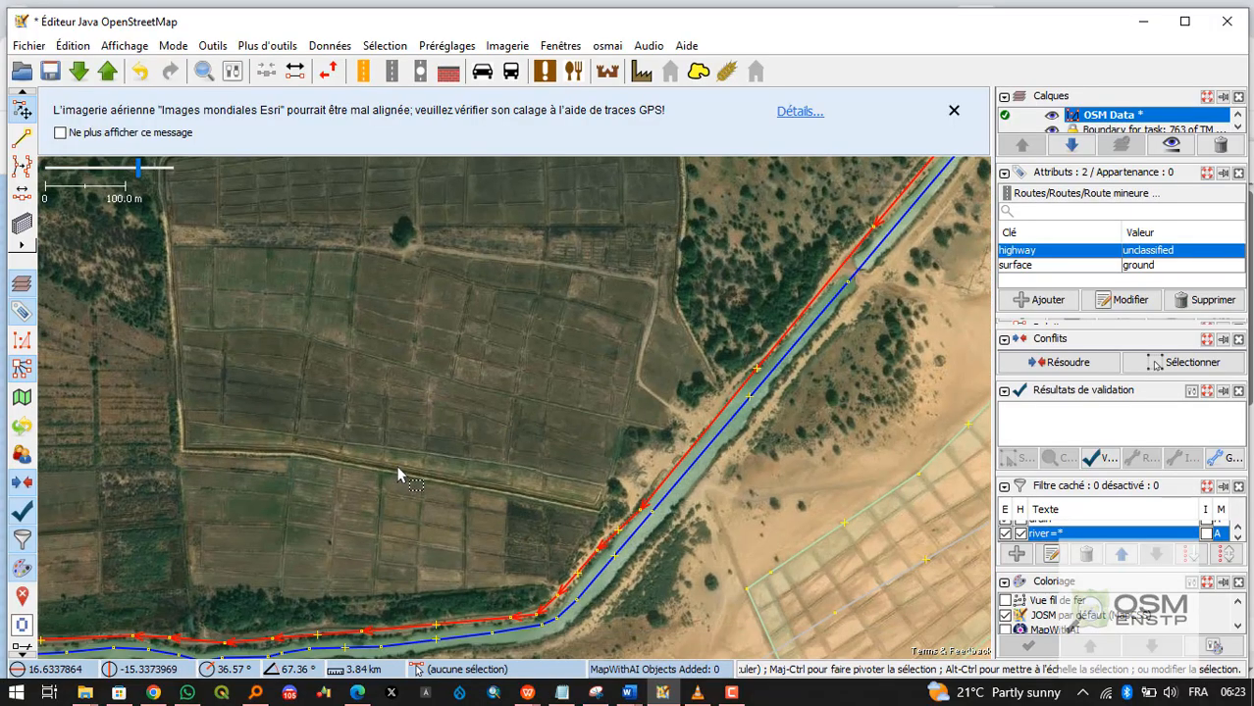
scroll(714, 425, "up", 2)
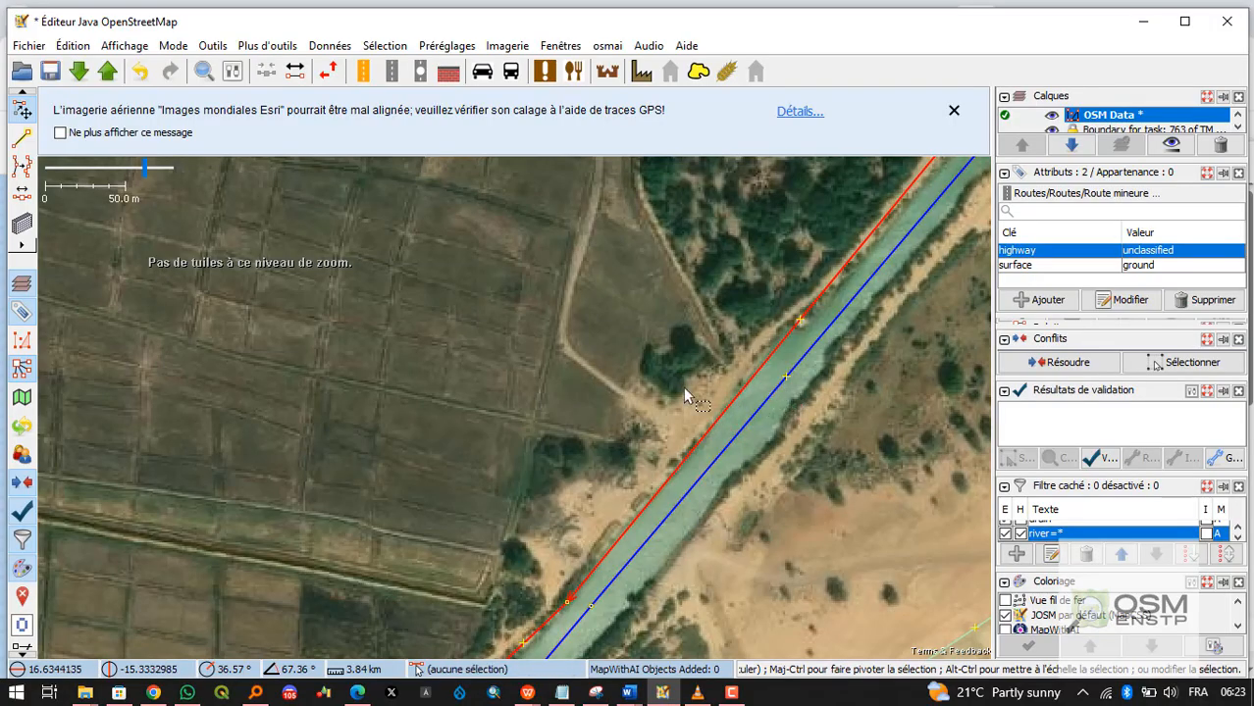
left_click_drag(751, 356, 741, 498)
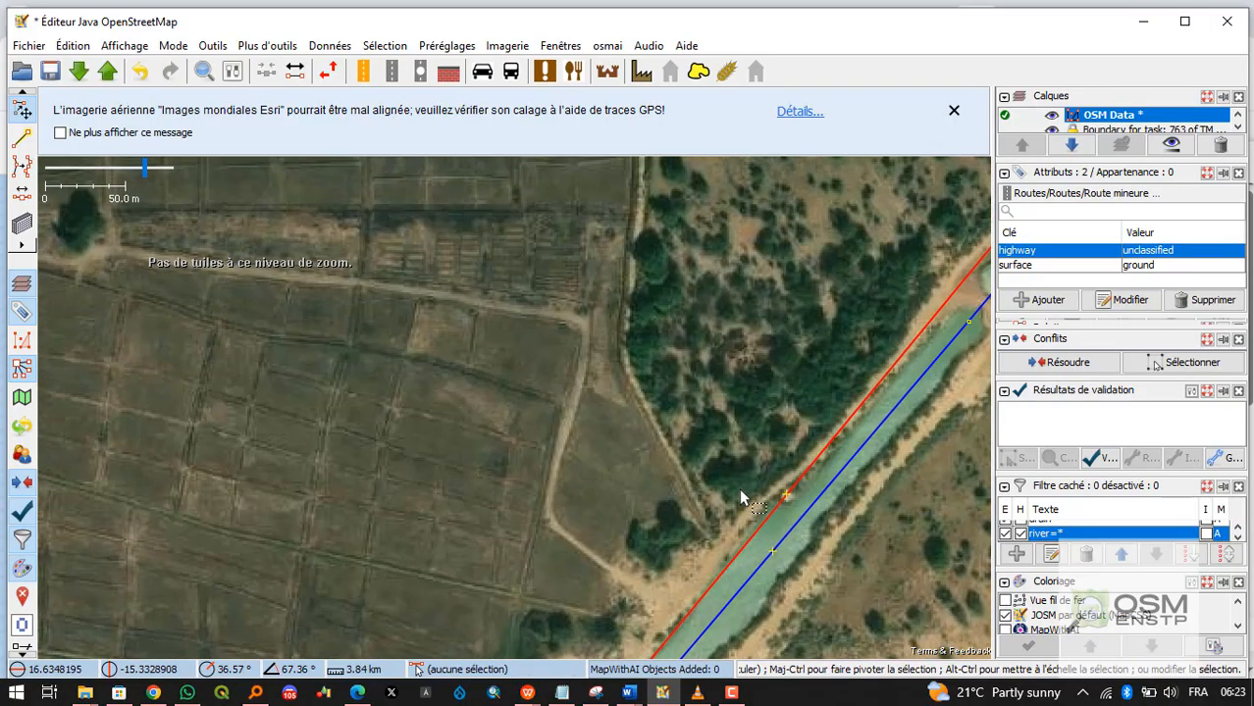
scroll(740, 496, "down", 2)
scroll(284, 267, "up", 2)
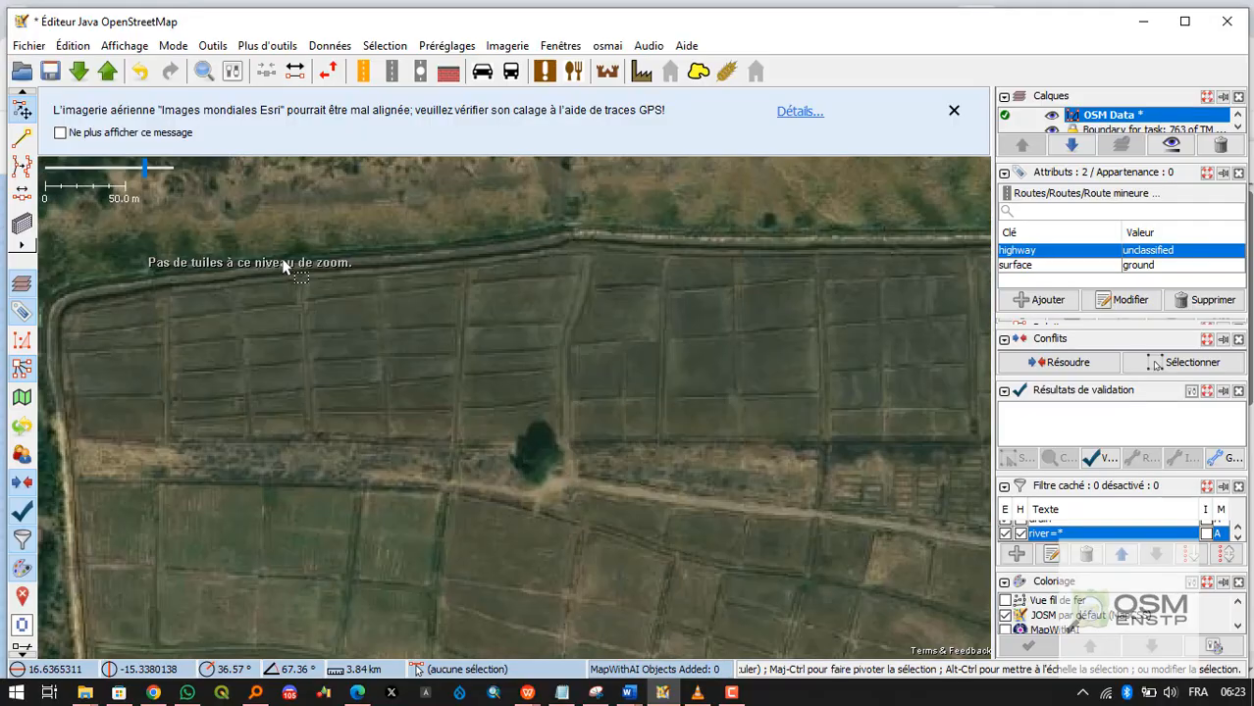
scroll(705, 442, "down", 2)
left_click_drag(704, 441, 577, 270)
scroll(628, 394, "up", 1)
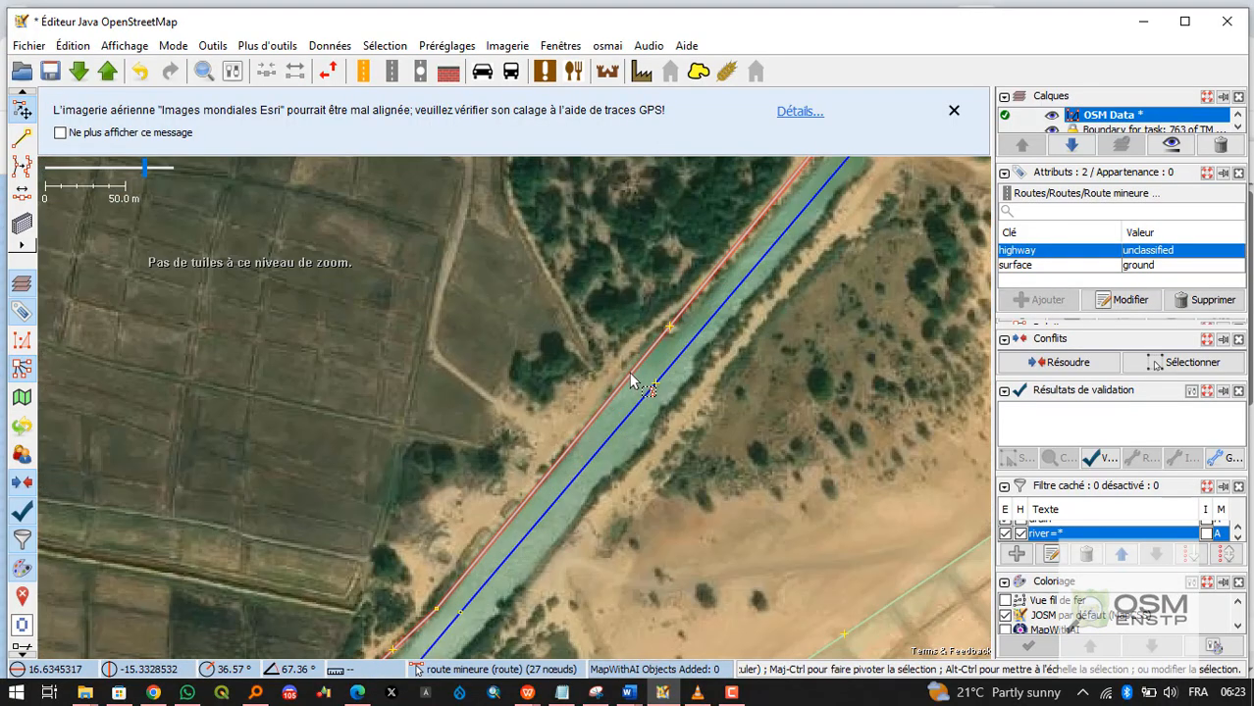
key("a")
left_click(647, 397)
scroll(647, 397, "up", 1)
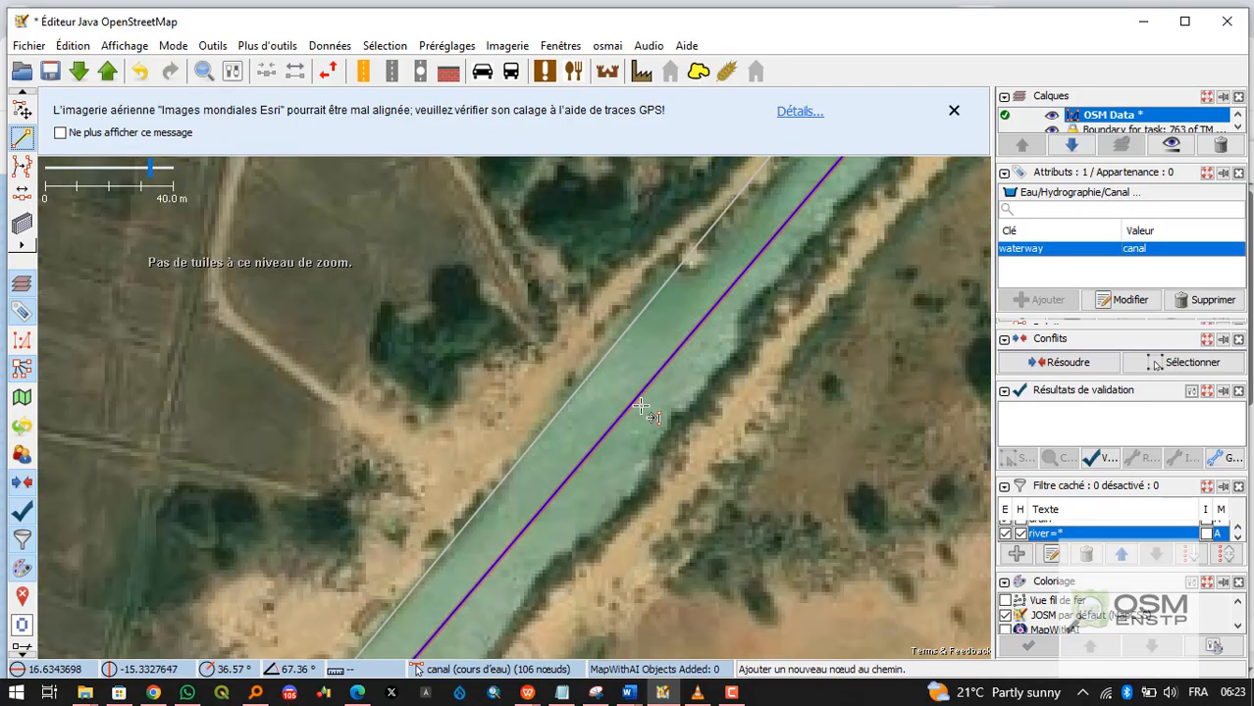
scroll(641, 405, "down", 1)
key("Escape")
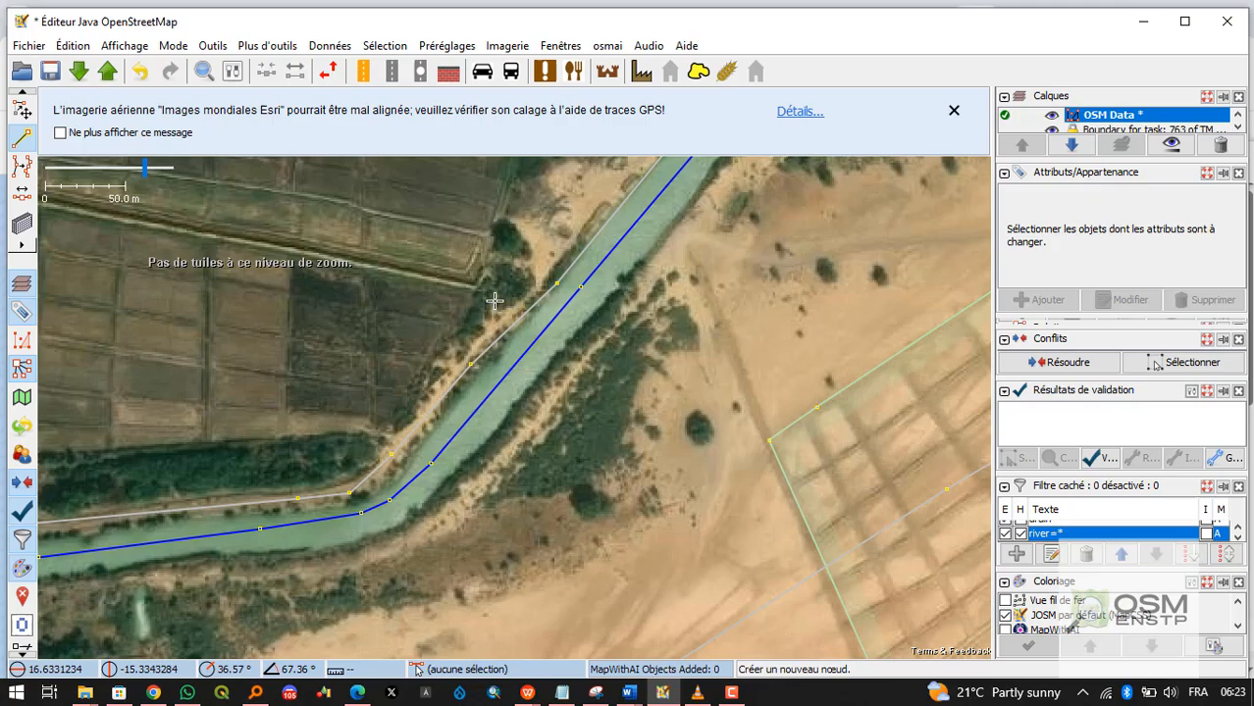
left_click(398, 544)
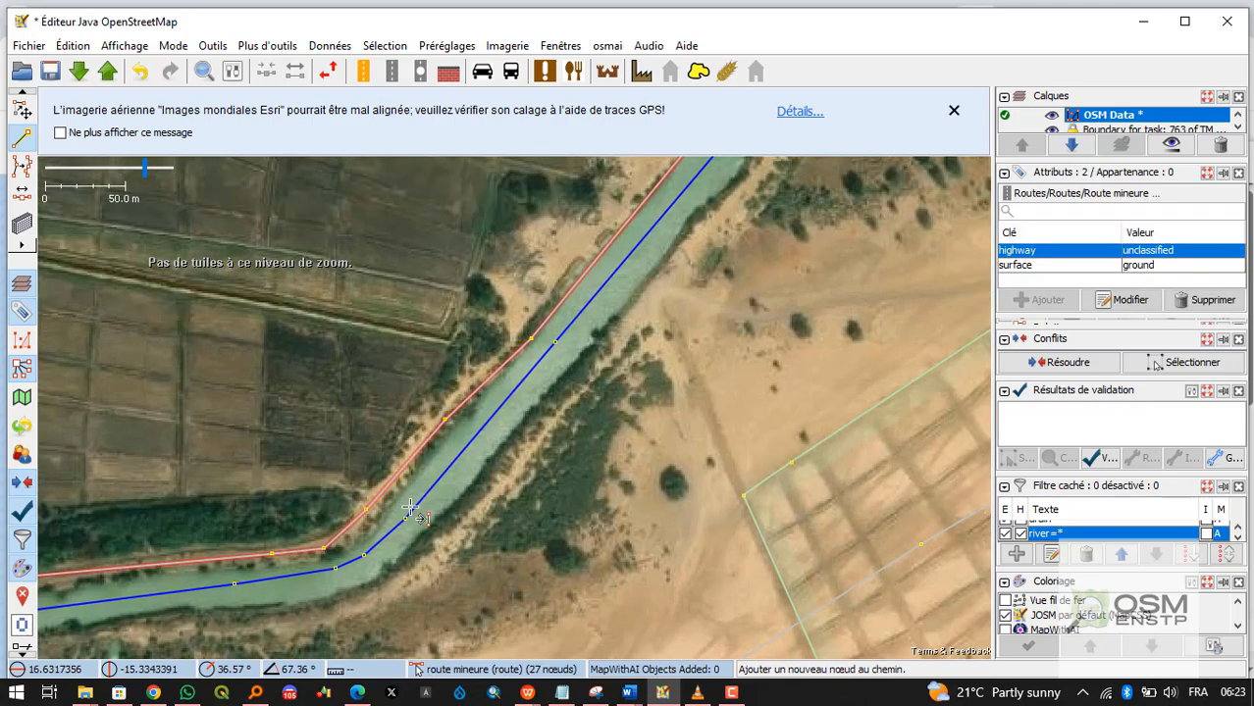
scroll(403, 530, "up", 1)
key("Escape")
scroll(419, 480, "up", 1)
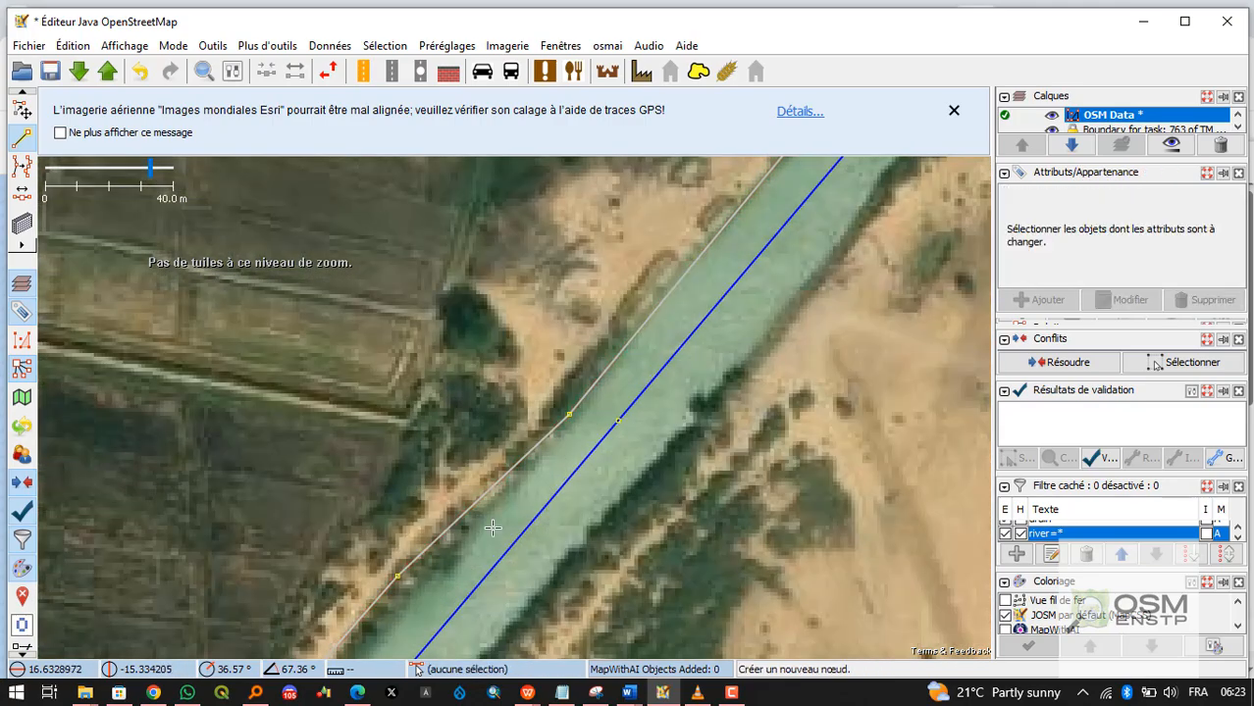
Draw a way from a new node on the canal along the plots' east edge and around their northeast corner.
scroll(490, 483, "down", 3)
scroll(475, 444, "up", 2)
scroll(179, 342, "up", 1)
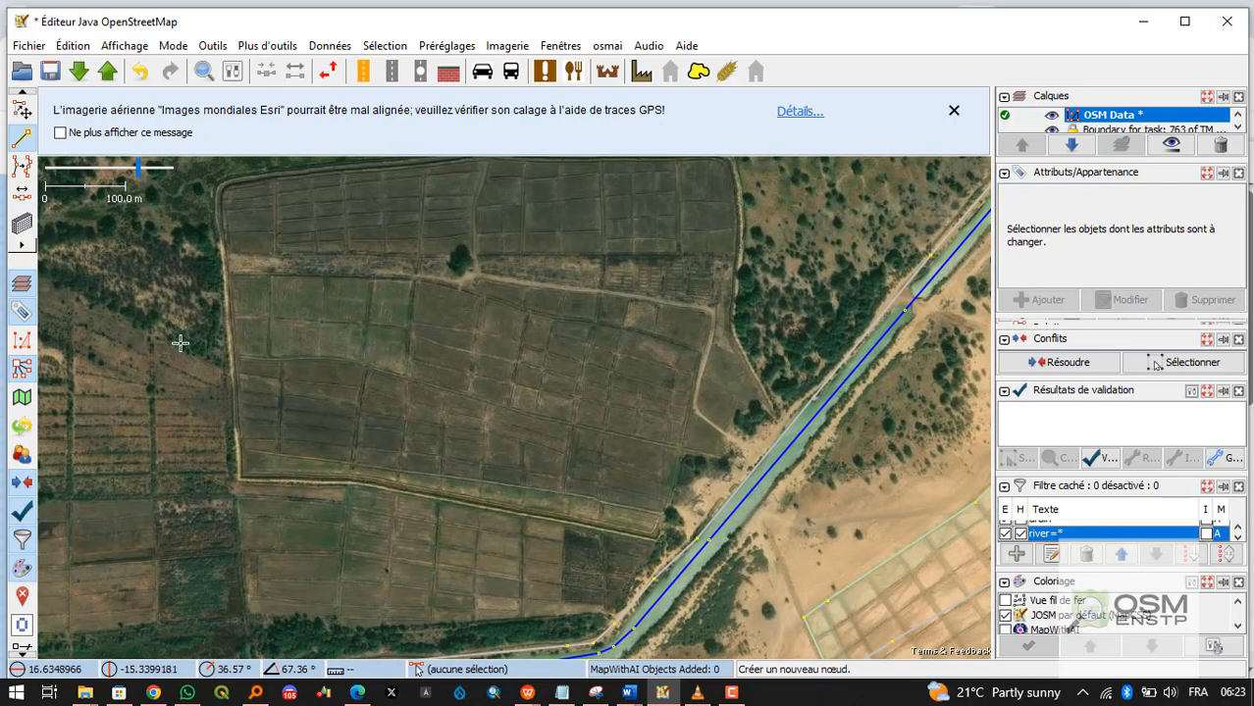
scroll(212, 280, "up", 3)
scroll(213, 281, "down", 3)
left_click_drag(300, 288, 334, 531)
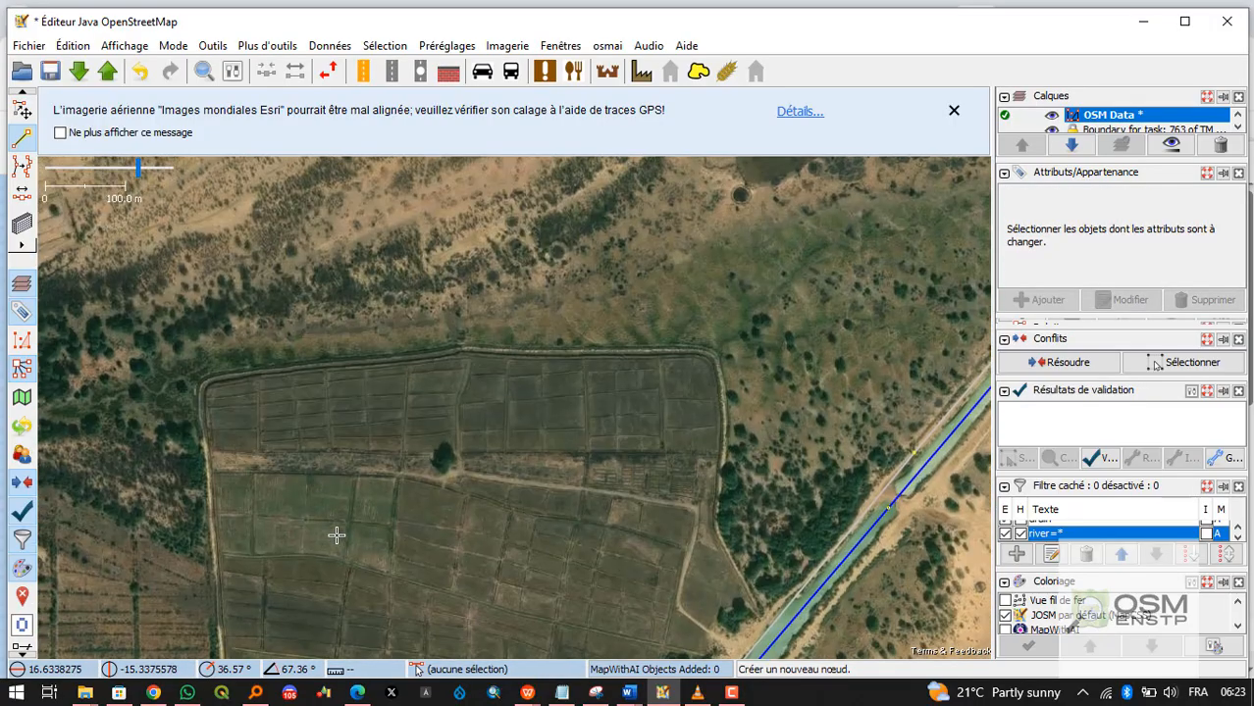
scroll(531, 189, "up", 2)
scroll(531, 190, "down", 1)
scroll(506, 302, "up", 1)
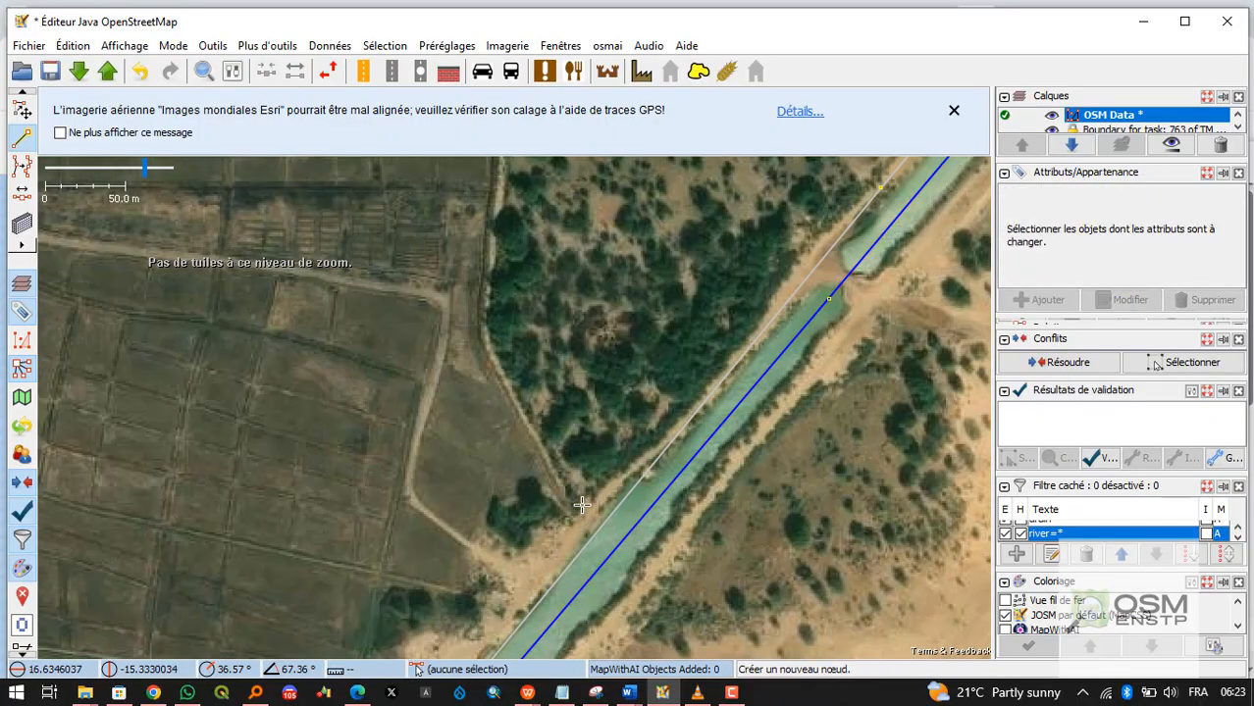
left_click(627, 535)
left_click(533, 446)
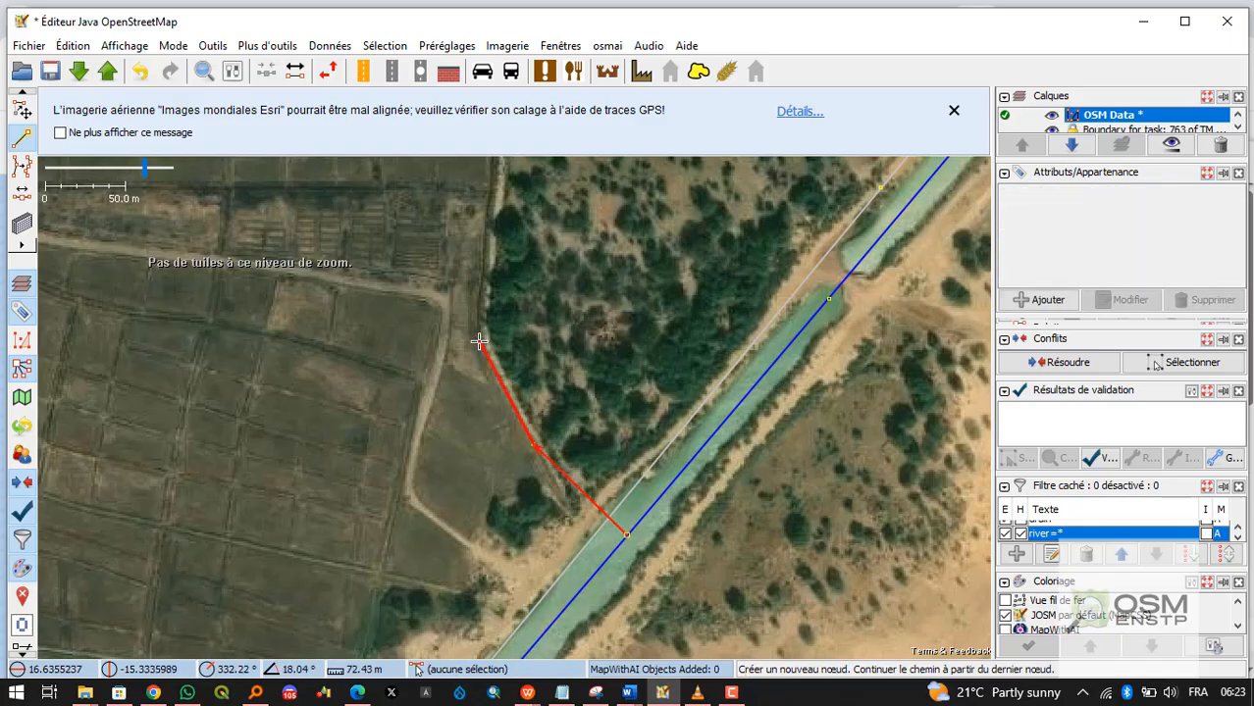
left_click(484, 337)
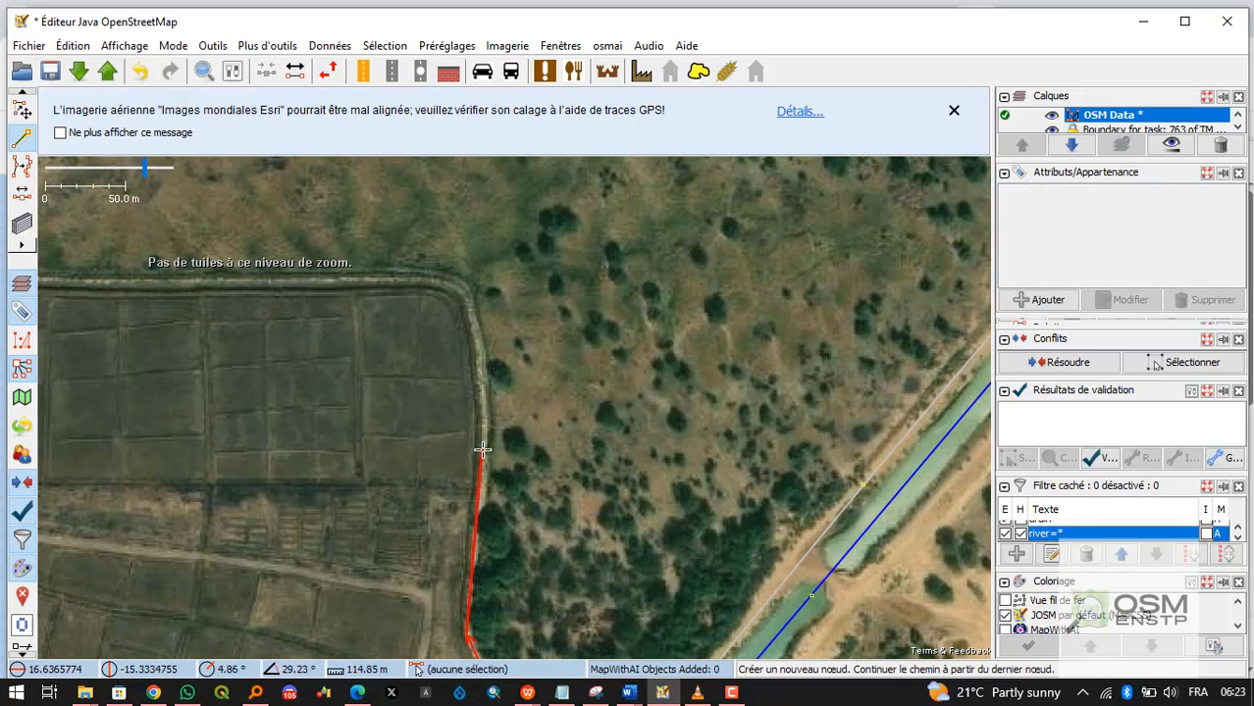
left_click(441, 286)
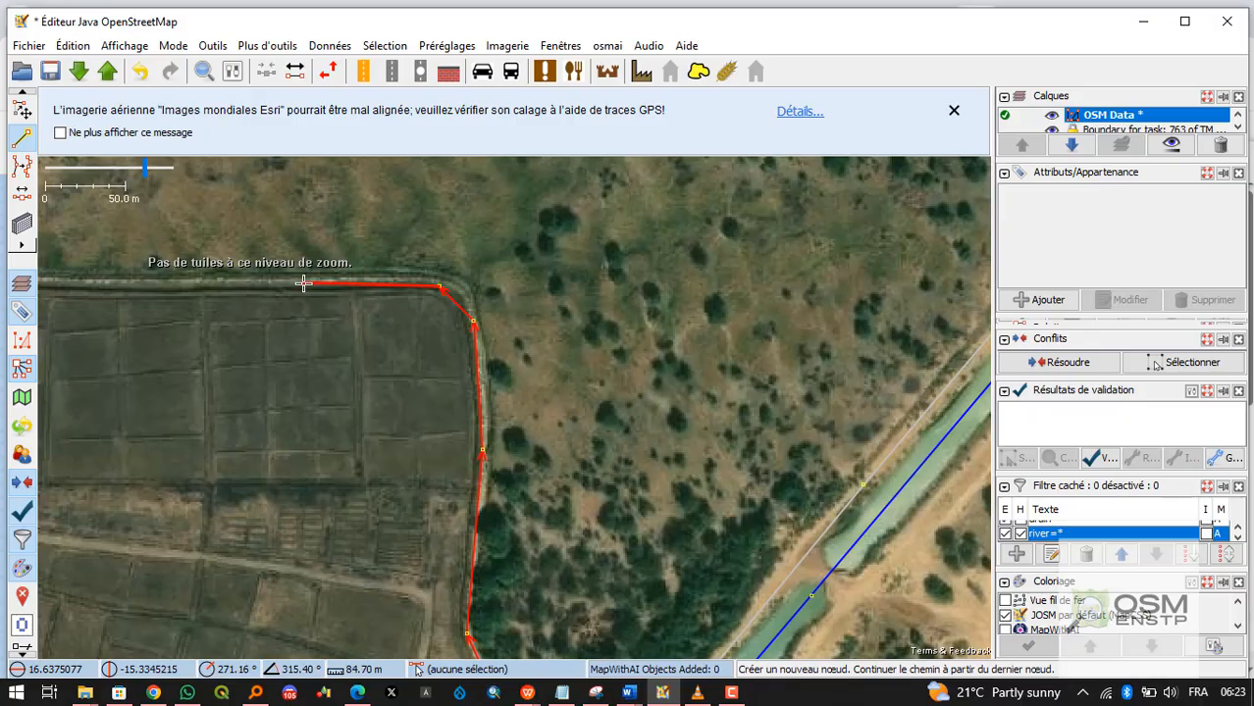
Continue the way along the plots' north edge and down their west edge to the southwest corner.
left_click(303, 283)
left_click(397, 413)
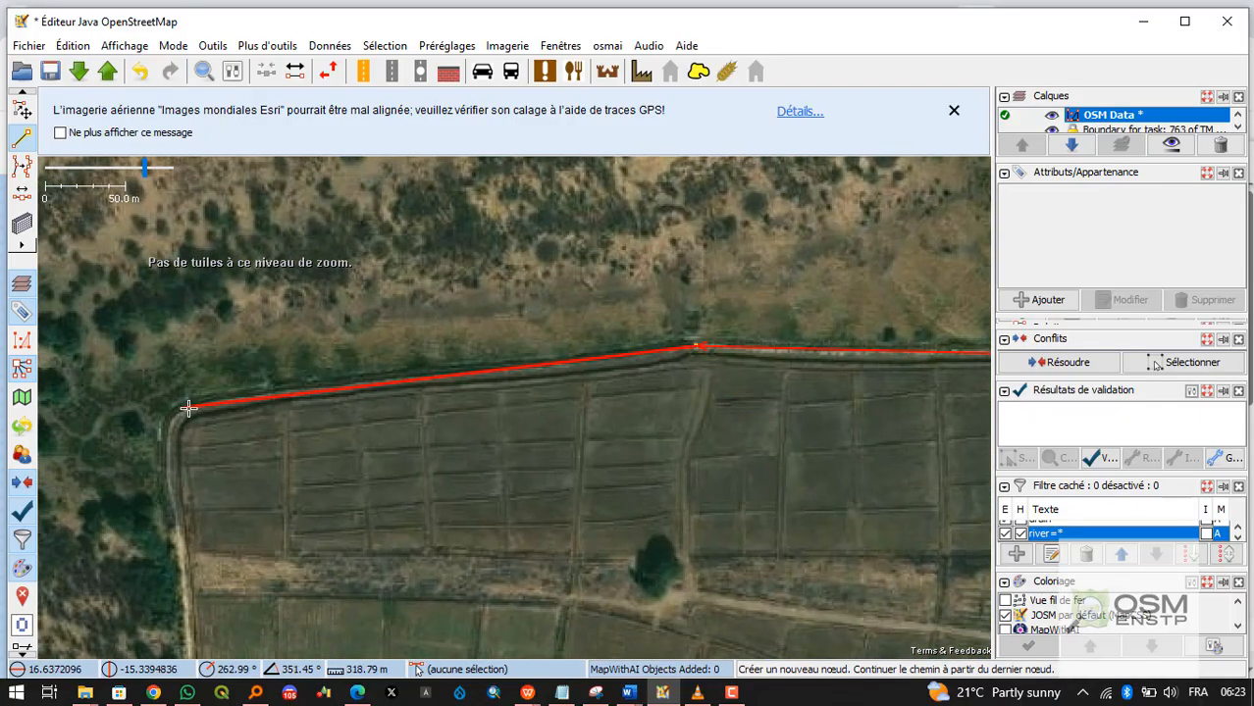
left_click(186, 410)
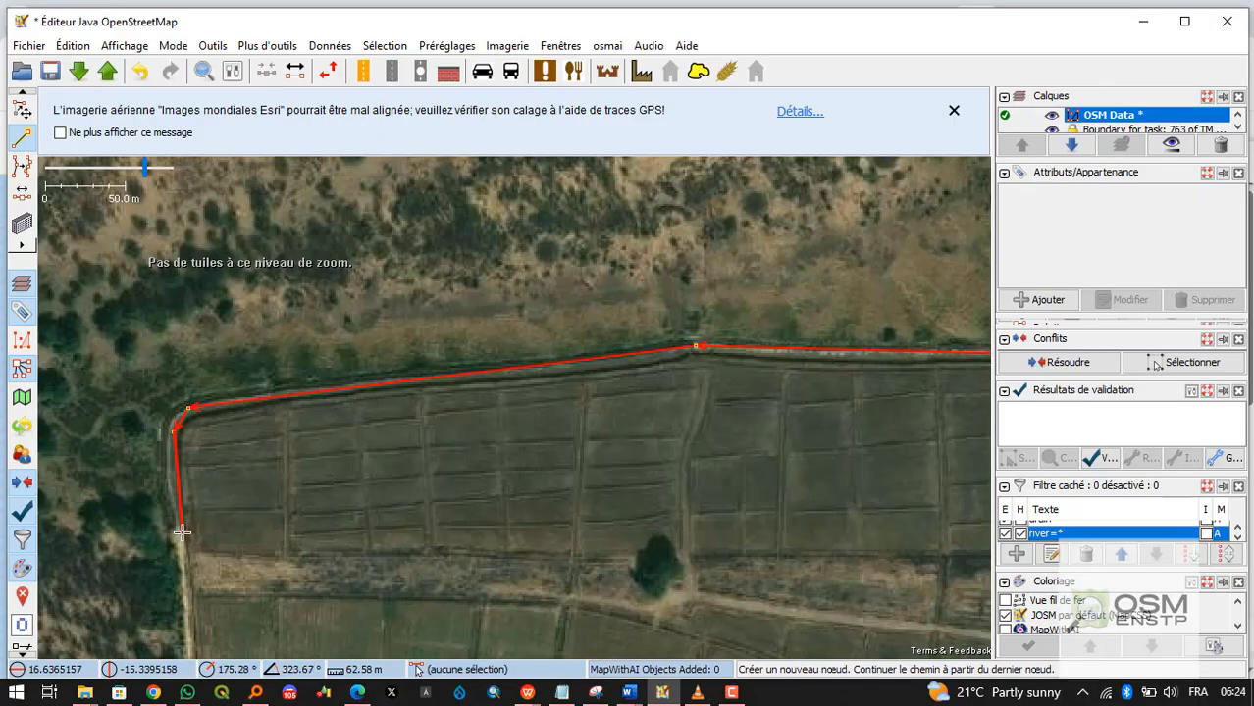
mouse_move(181, 533)
left_mouse_down()
mouse_move(154, 281)
mouse_move(112, 147)
left_mouse_up()
left_click(125, 377)
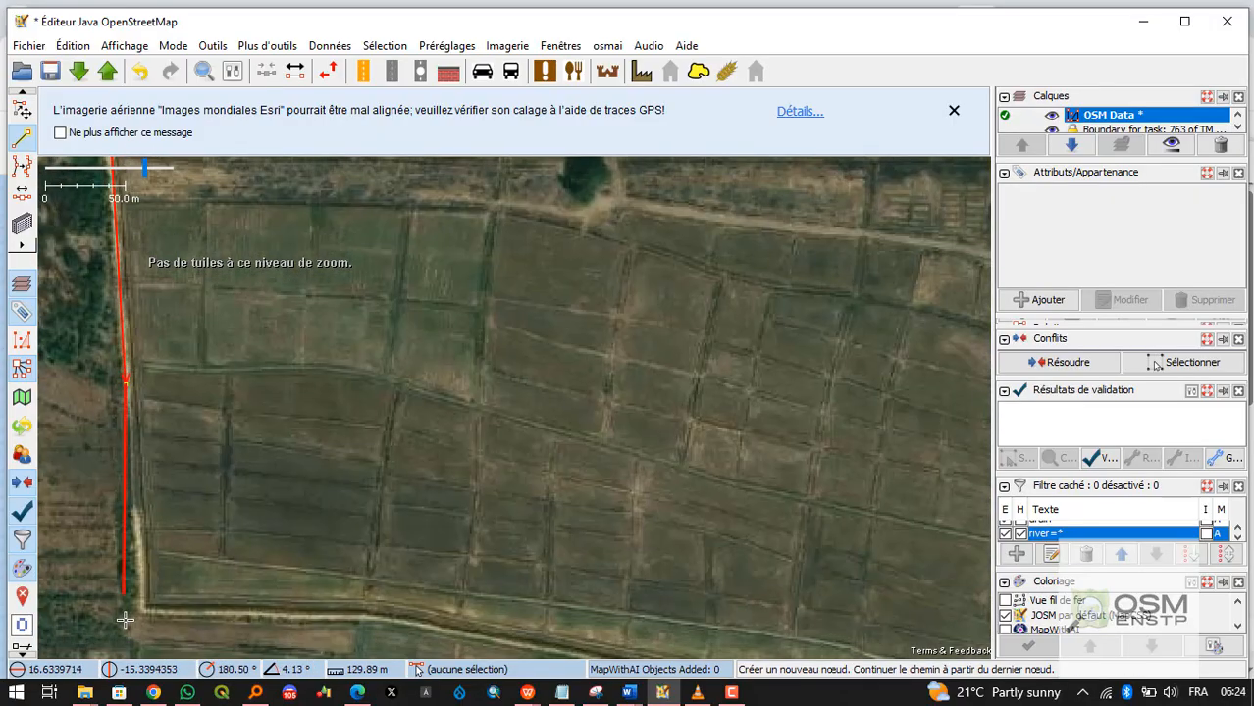
left_click(138, 603)
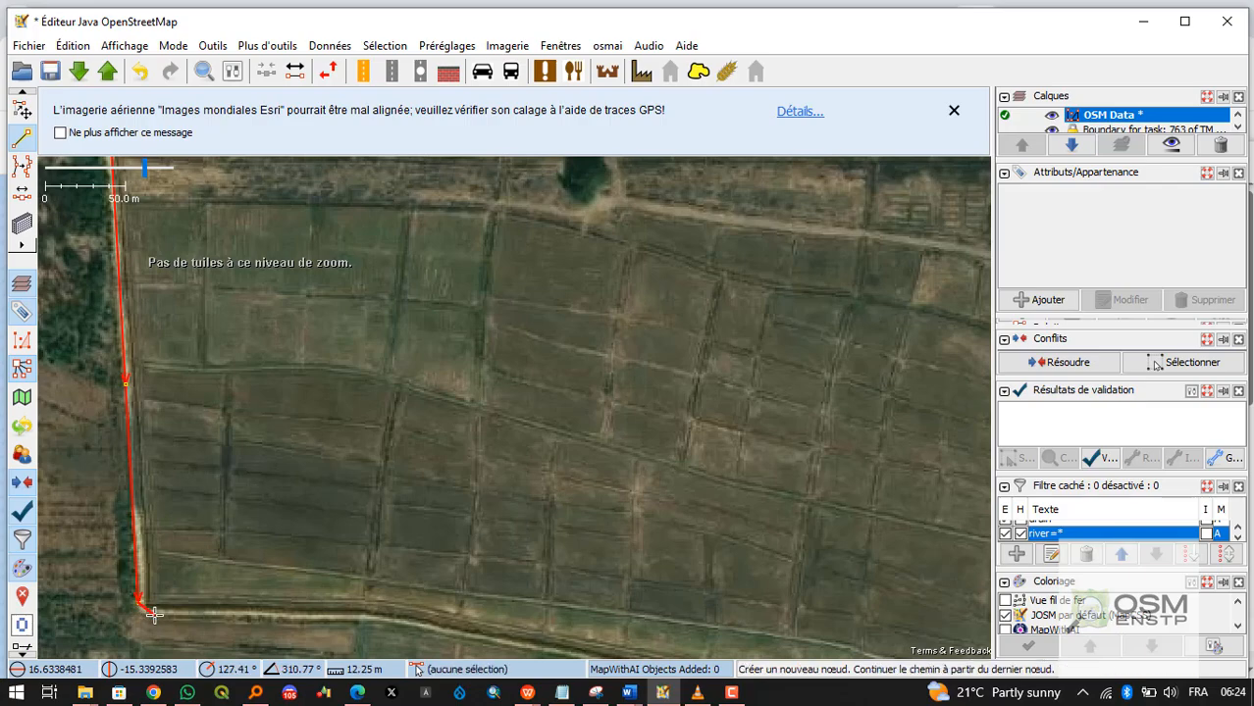
Extend the way along the plots' south edge, end it on a new canal node, and clear the selection.
left_click(364, 618)
left_click_drag(365, 618, 208, 265)
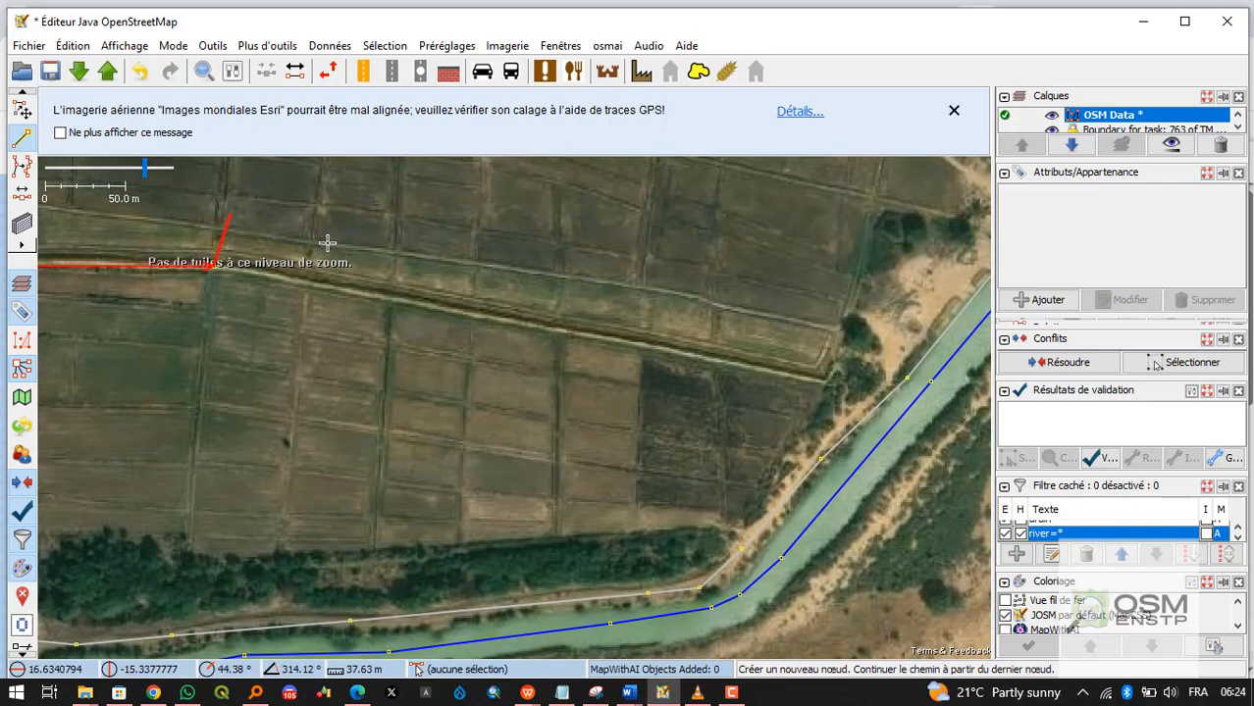
left_click(448, 311)
left_click(705, 358)
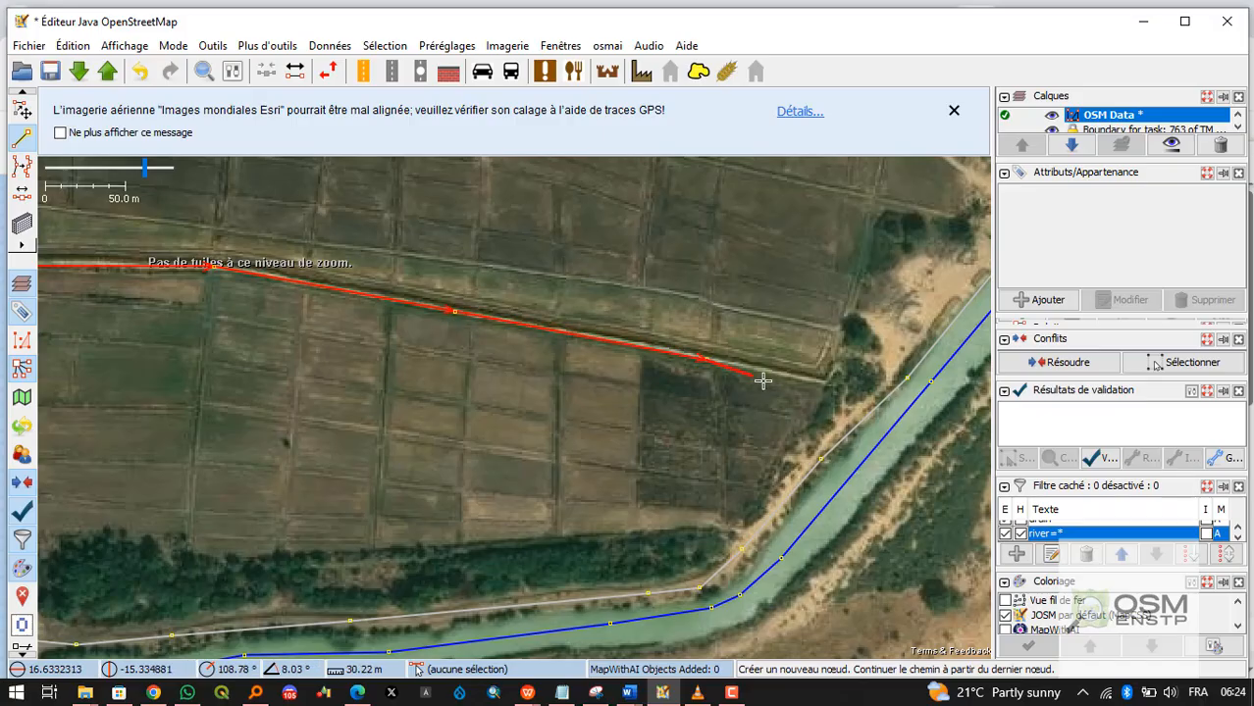
scroll(824, 380, "up", 2)
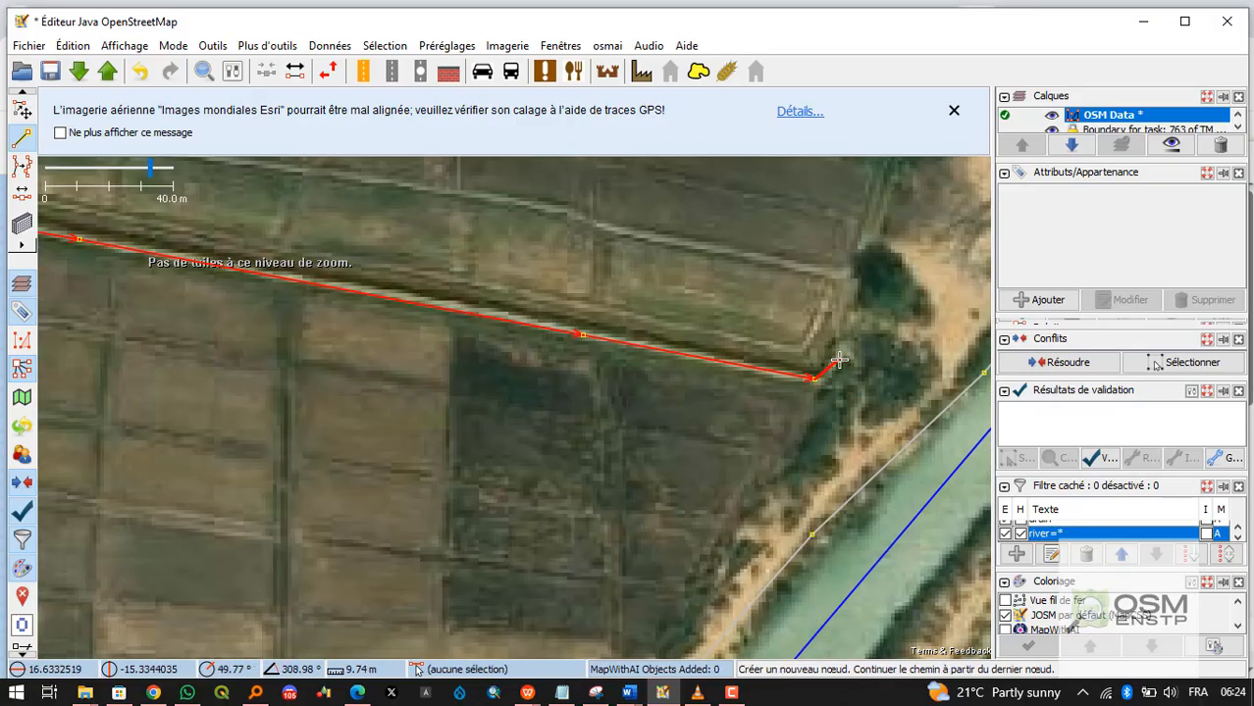
left_click(842, 356)
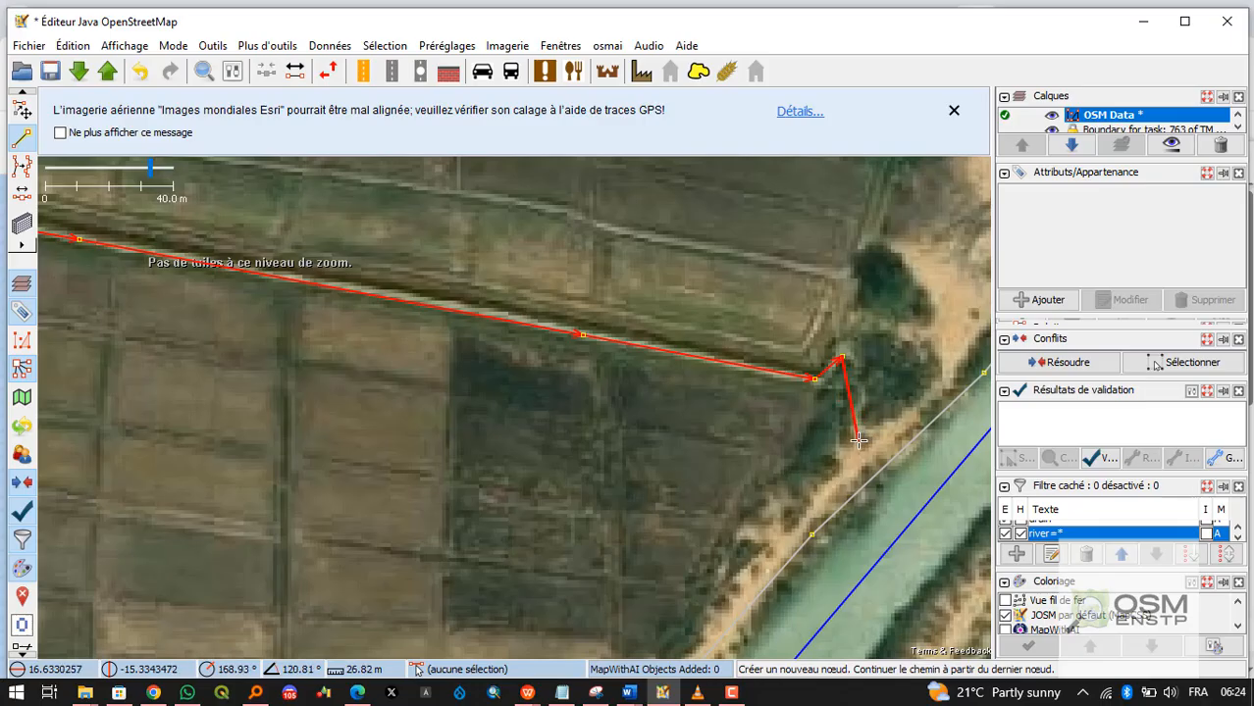
left_click(859, 439)
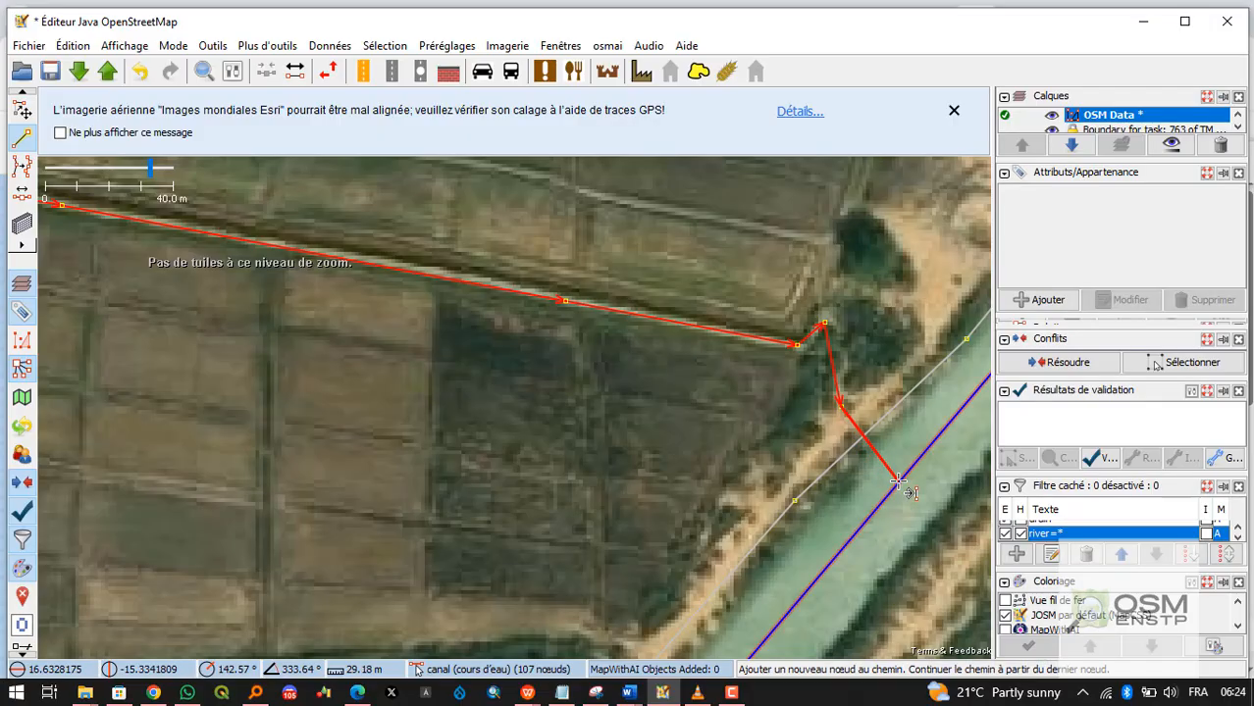
left_click(899, 481)
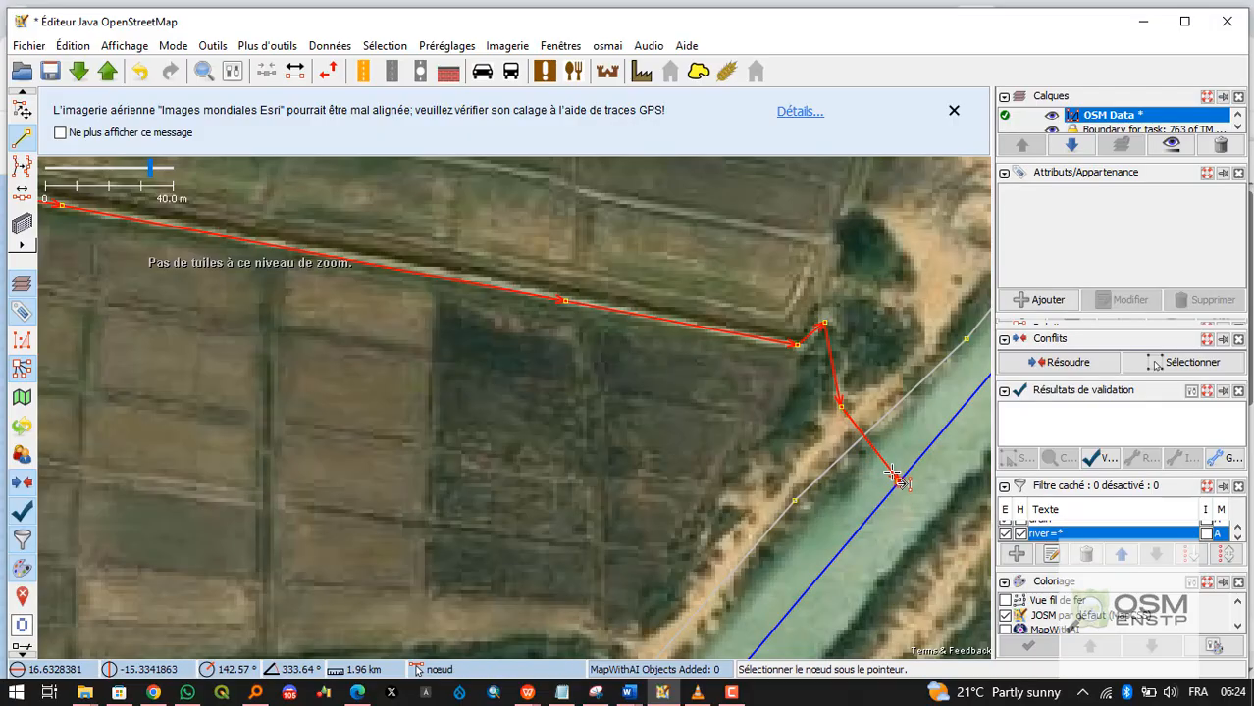
key("Escape")
left_click(867, 306)
left_click_drag(867, 307, 869, 310)
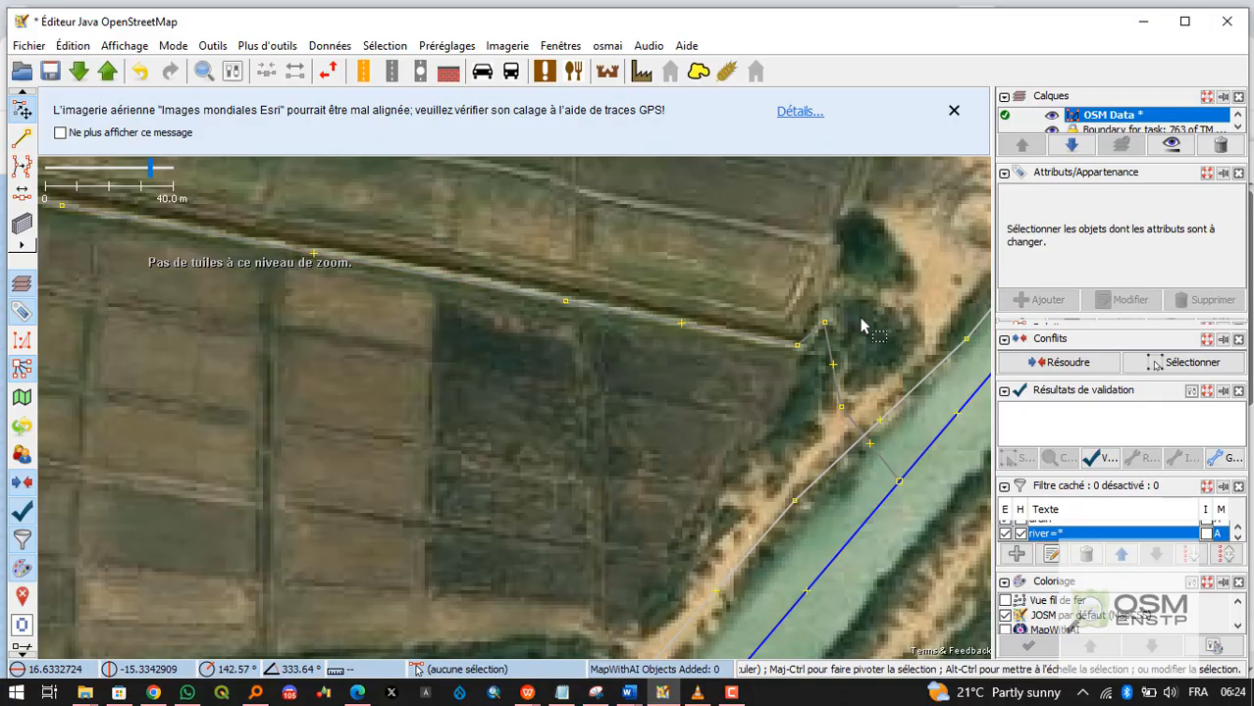
Split the perimeter way at the plots' southwest corner and select its southern section leading to the canal.
scroll(768, 335, "down", 3)
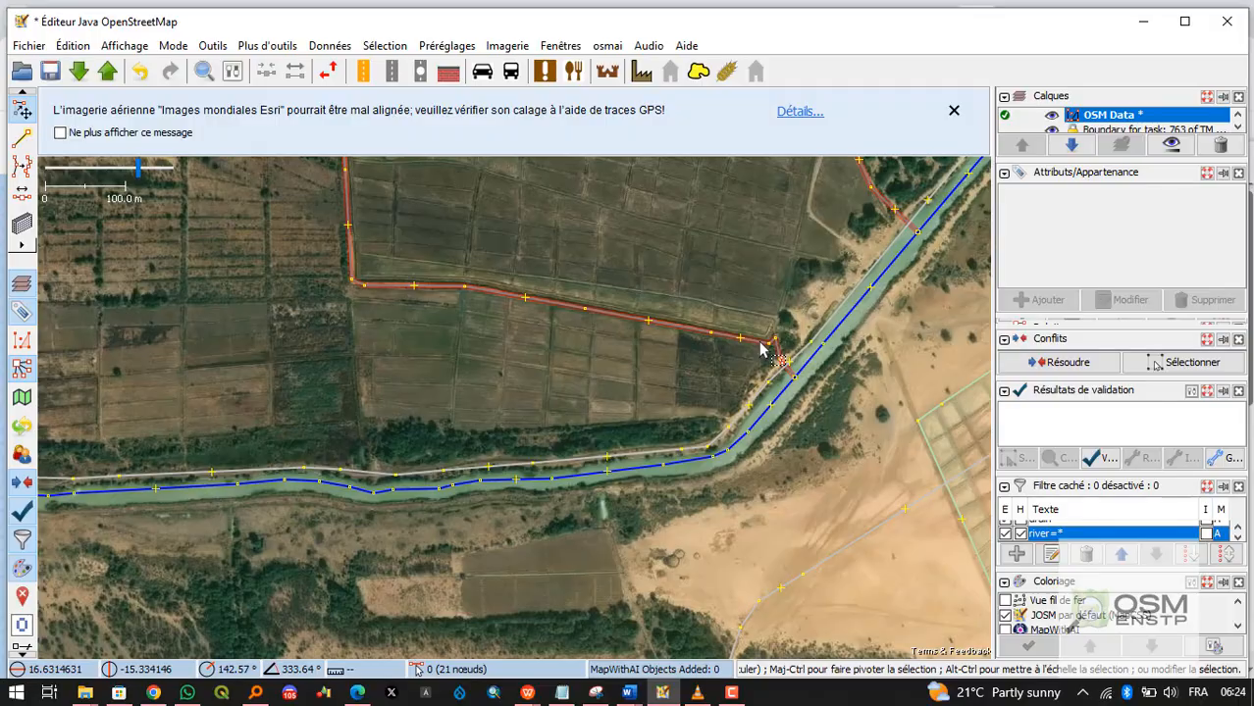
left_click(282, 414)
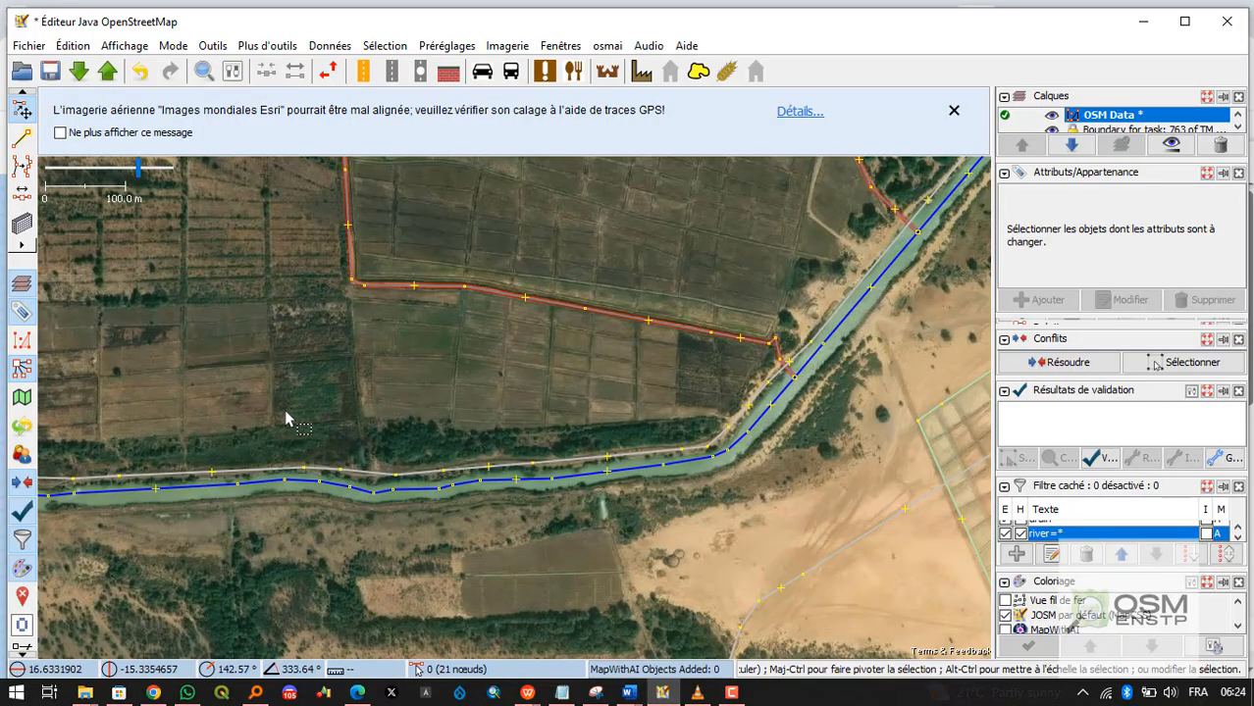
left_click(351, 282)
left_click(404, 260)
scroll(410, 257, "down", 3)
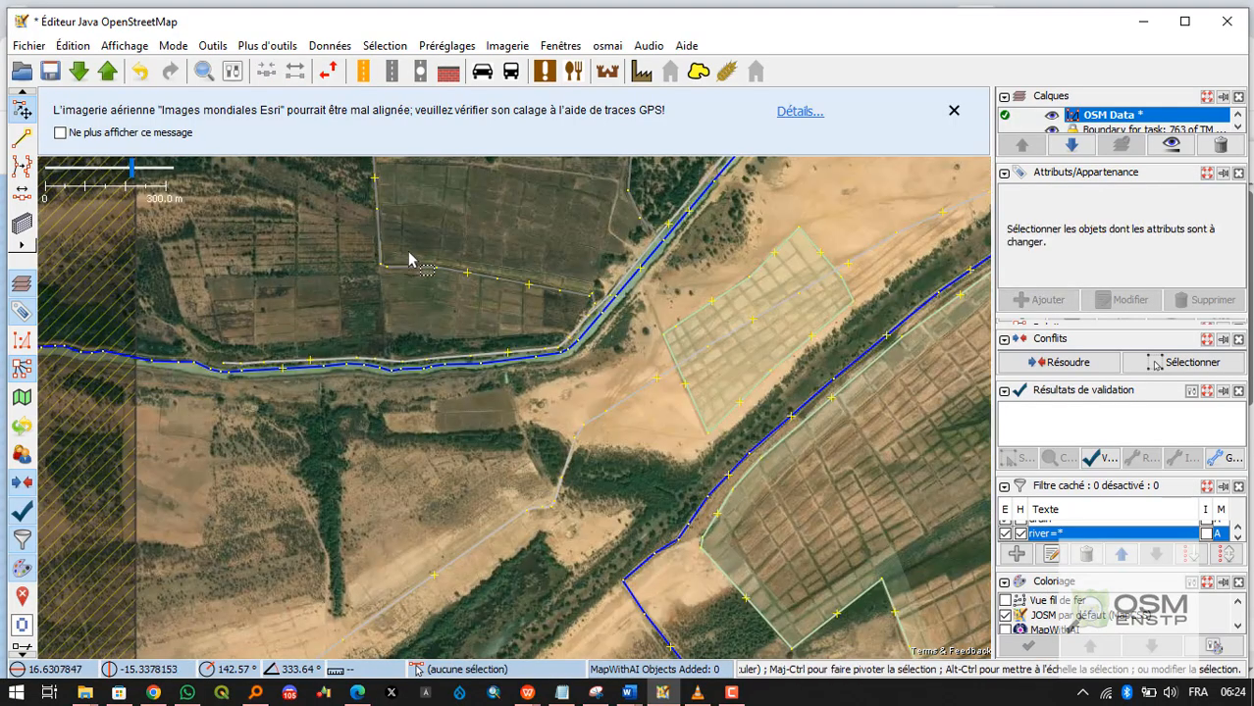
left_click(412, 265)
left_click_drag(446, 273, 552, 316)
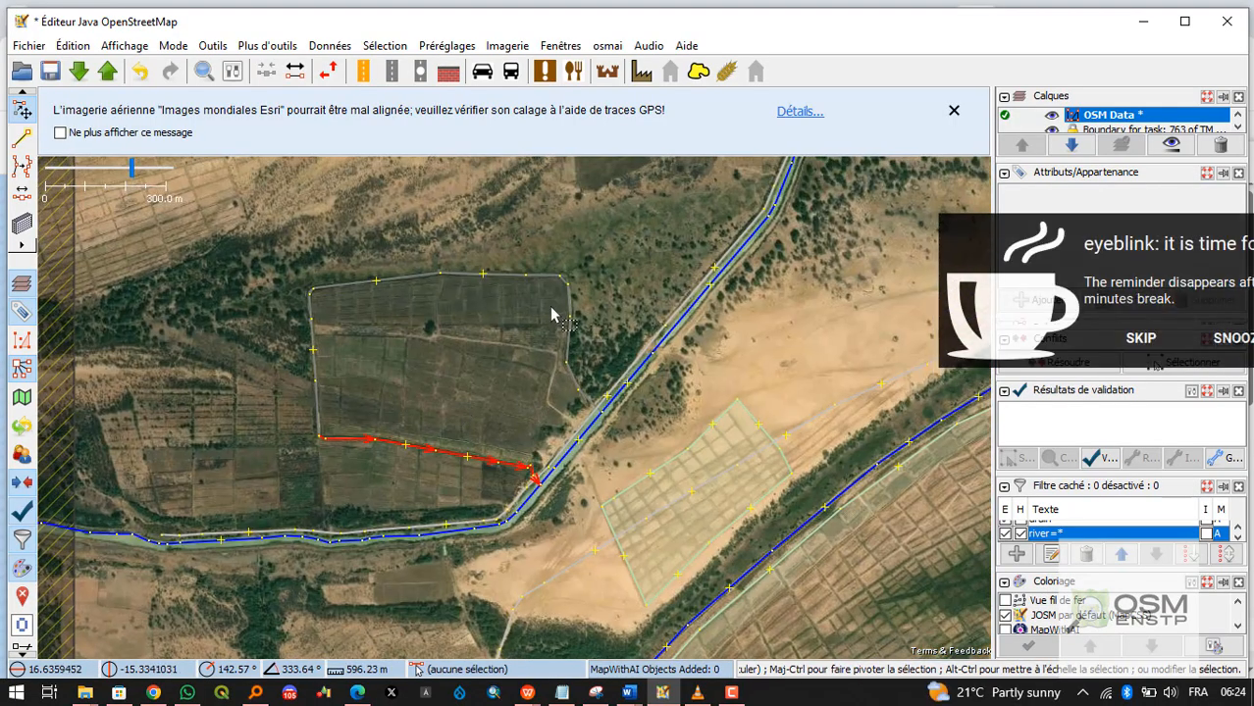
Follow the canal and its adjoining road southwest from the plots to the river, select the canal, and postpone the break reminder.
scroll(585, 513, "up", 3)
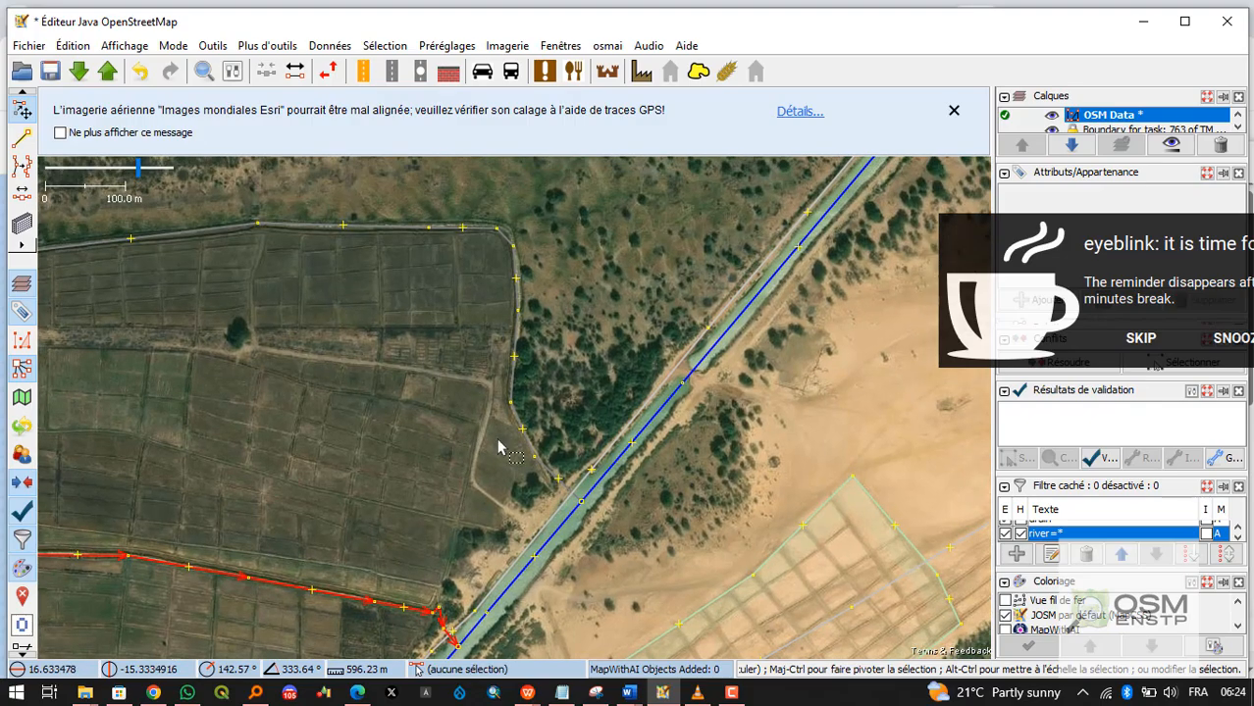
scroll(585, 513, "up", 2)
left_click(574, 493)
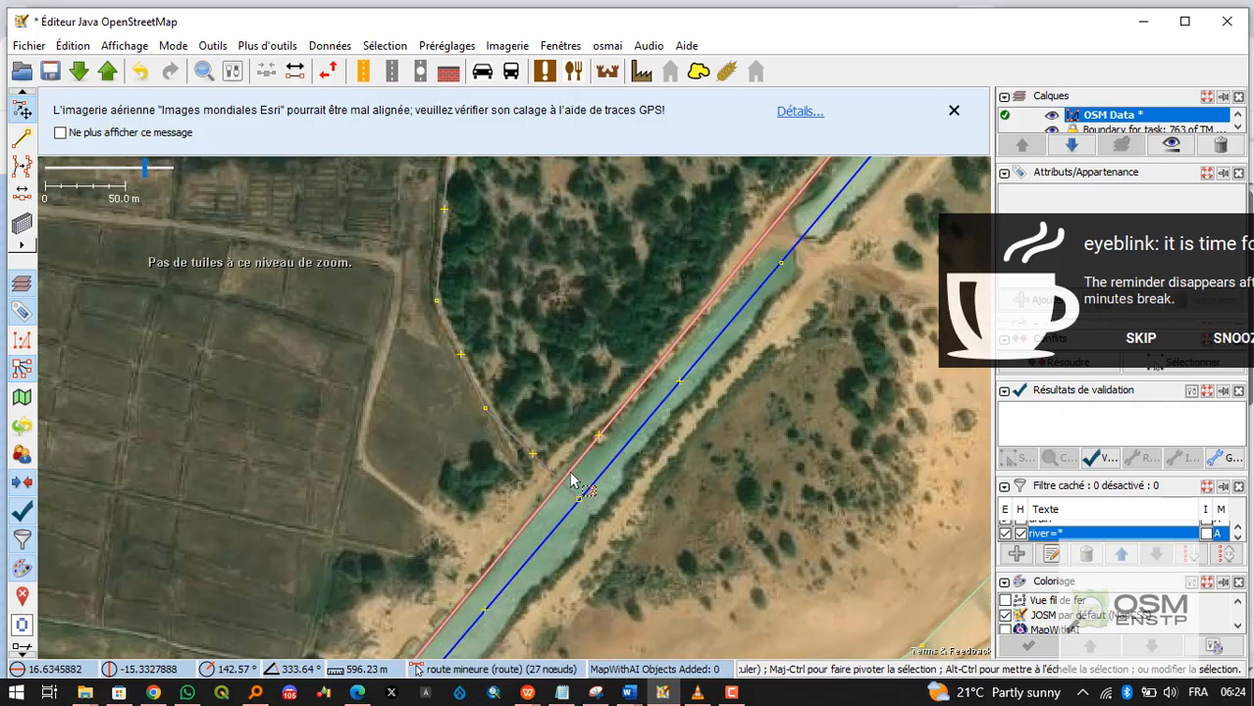
scroll(574, 481, "down", 2)
scroll(574, 482, "down", 2)
left_click_drag(574, 482, 407, 431)
scroll(391, 432, "up", 3)
scroll(323, 446, "down", 1)
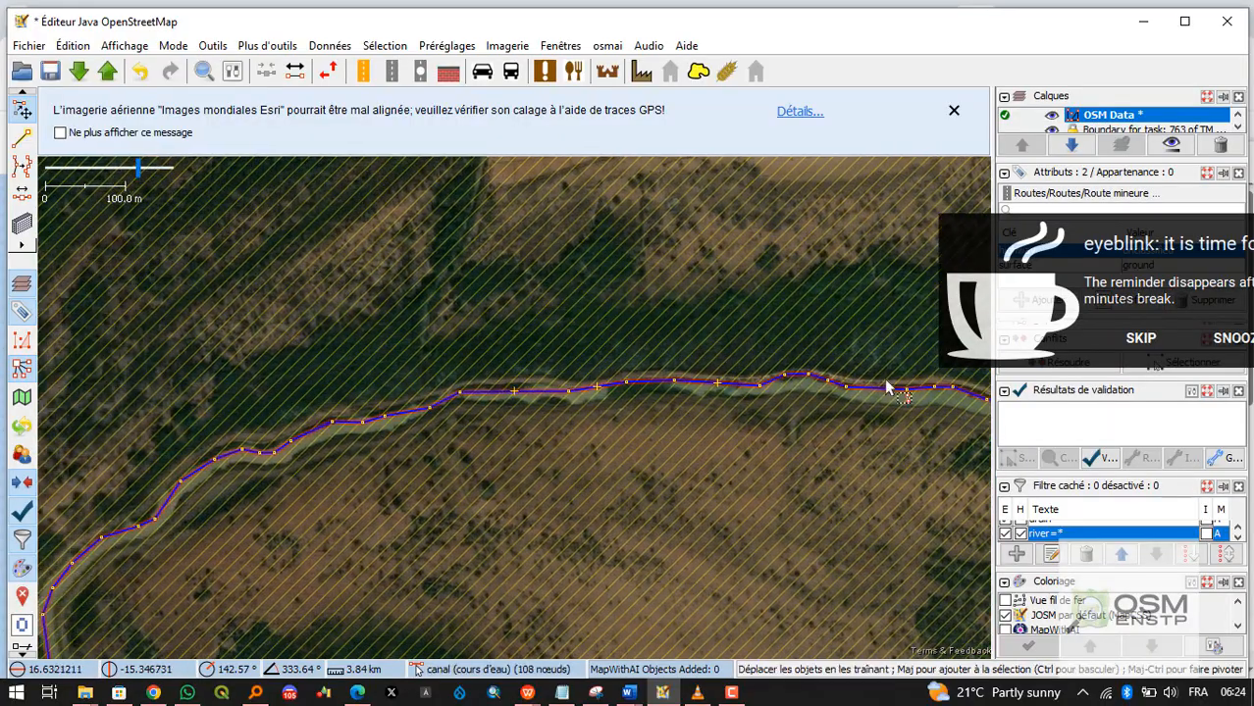
scroll(292, 454, "down", 1)
scroll(403, 390, "down", 1)
scroll(532, 286, "up", 1)
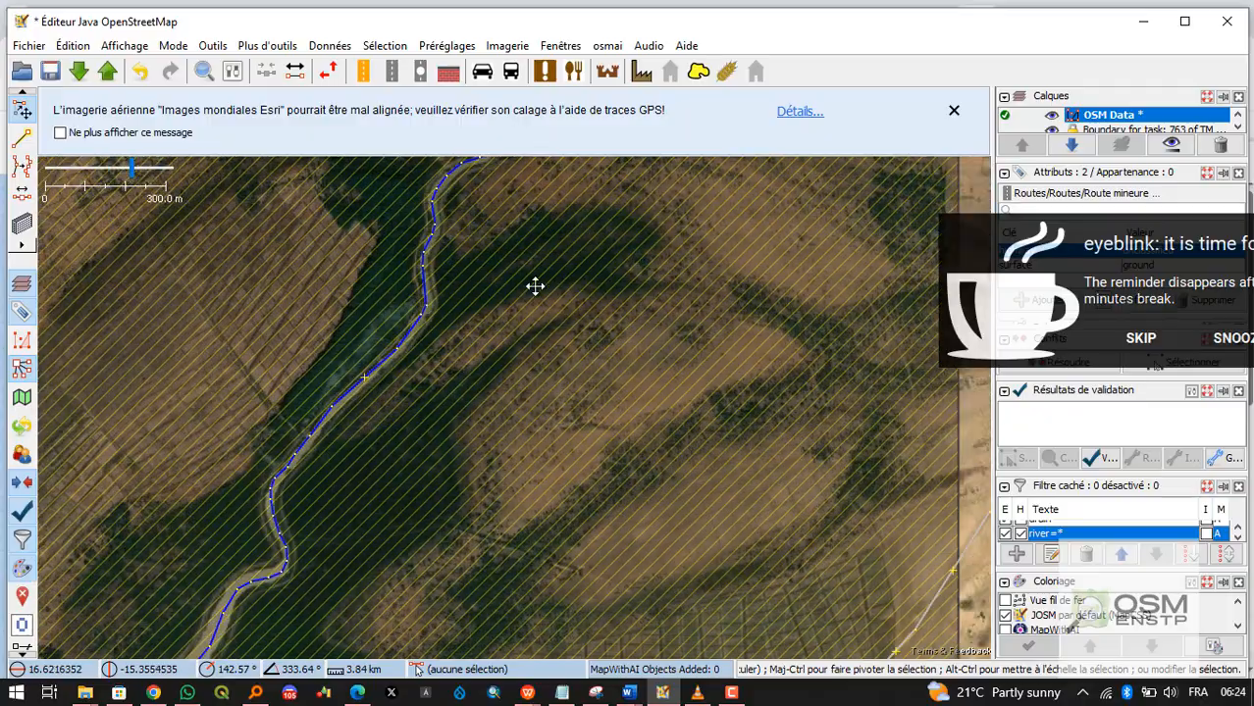
scroll(285, 499, "down", 1)
left_click(420, 246)
scroll(420, 246, "up", 2)
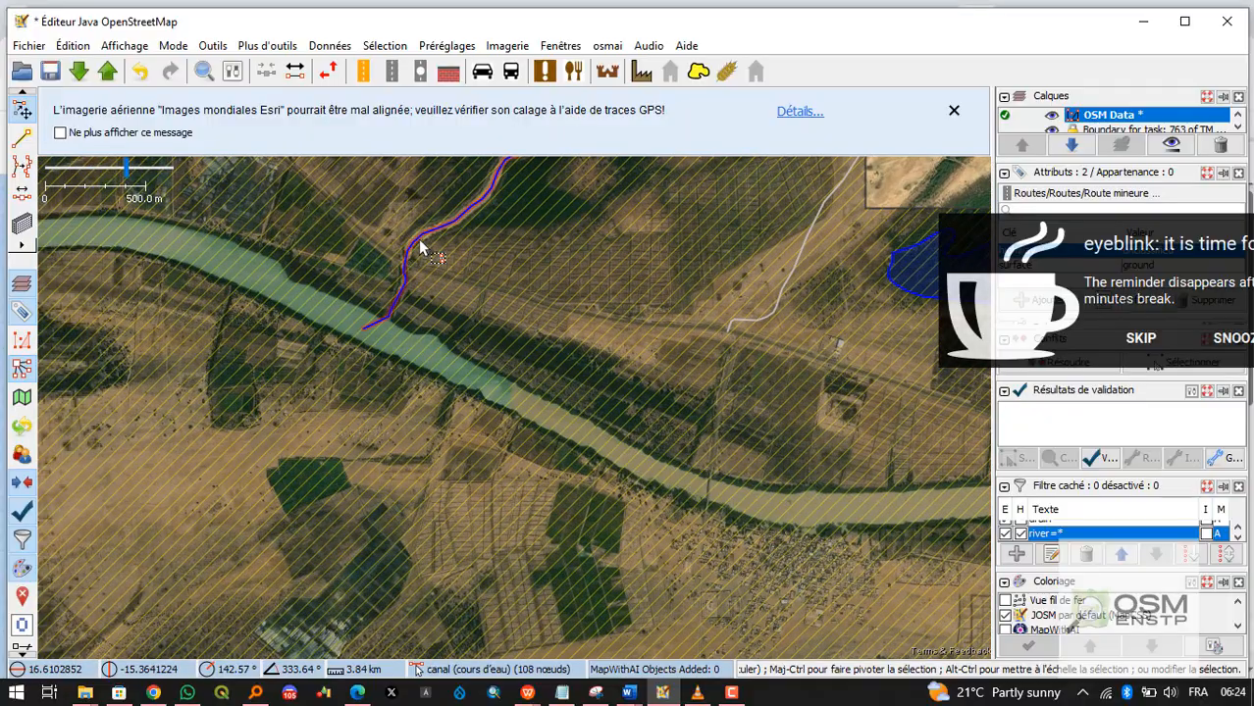
scroll(420, 246, "down", 1)
left_click(469, 324)
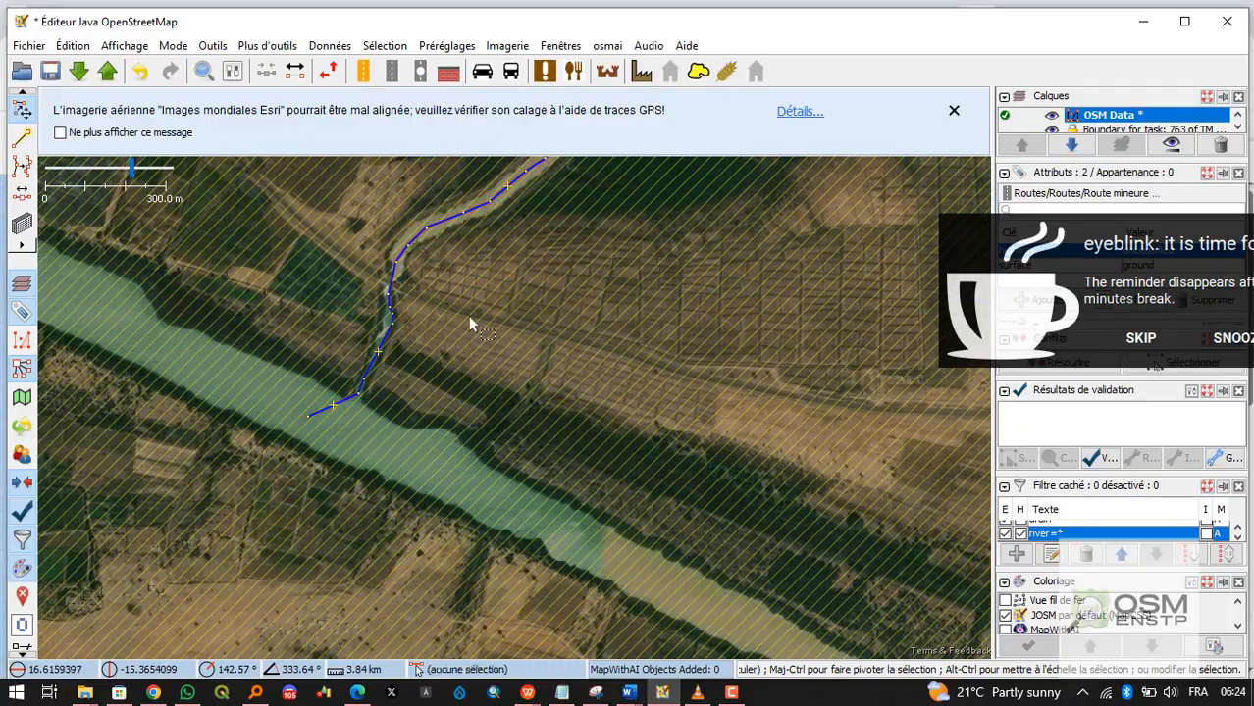
scroll(240, 547, "down", 1)
left_click(339, 307)
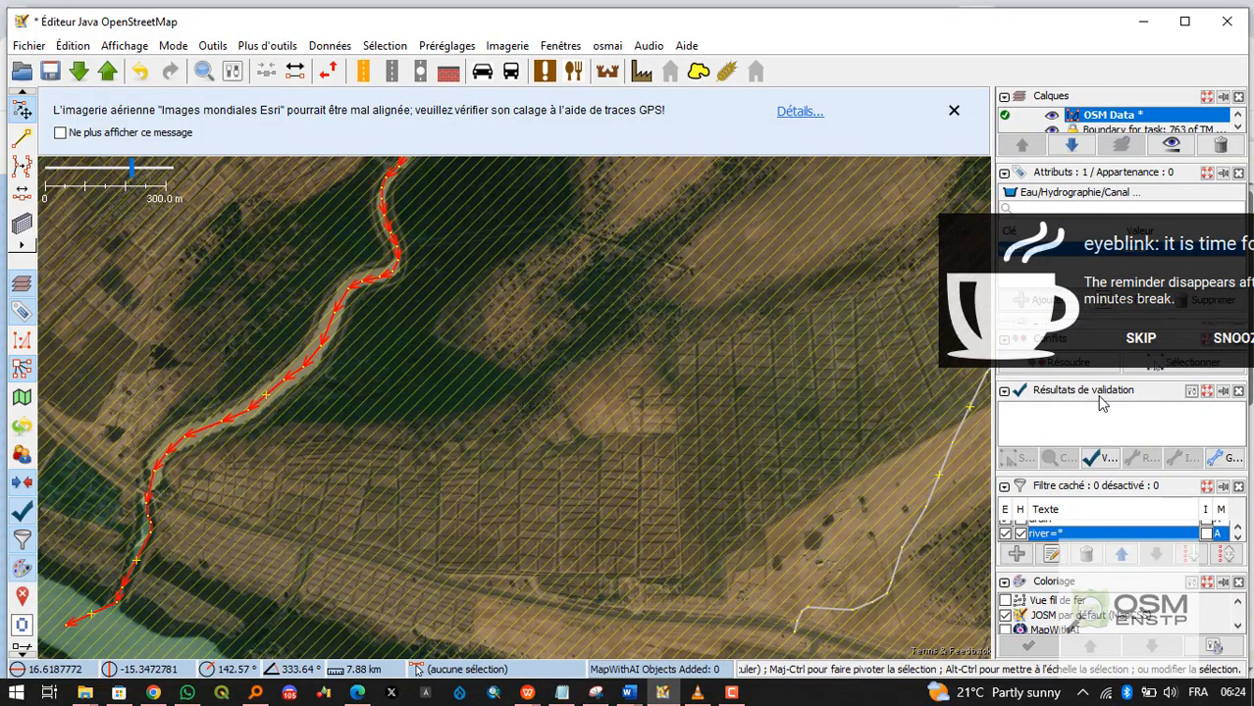
left_click(1227, 338)
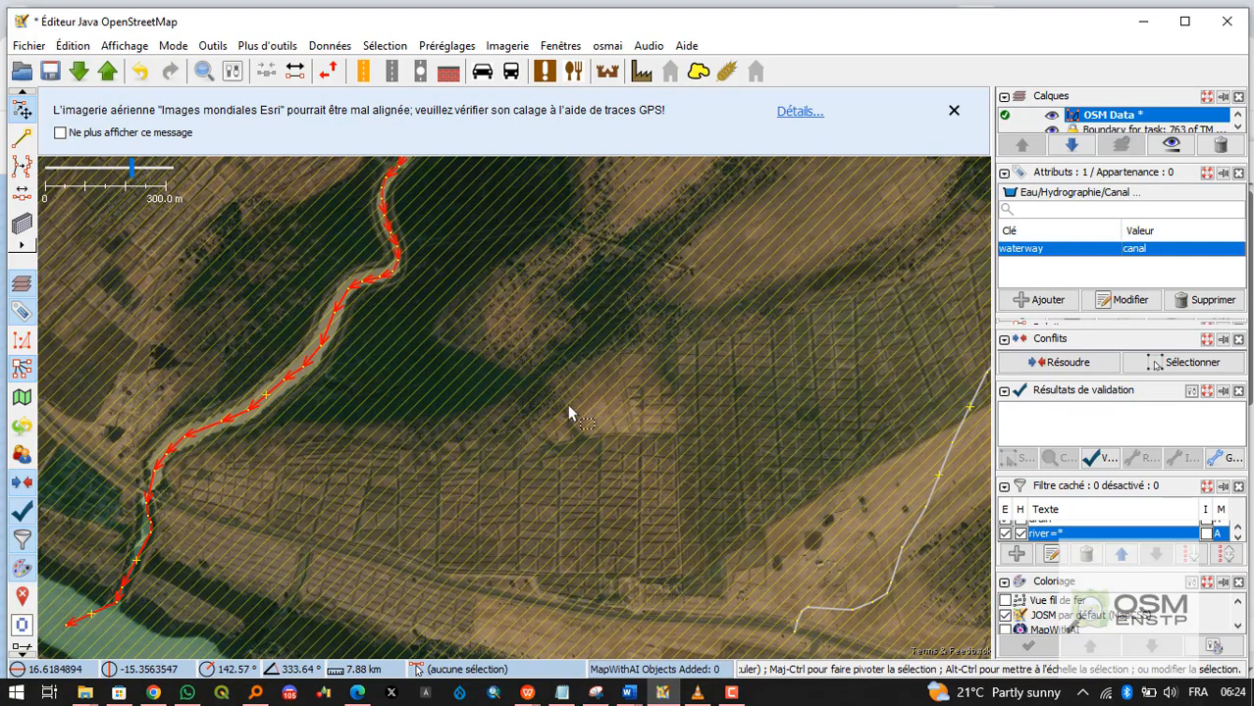
Examine the selected canal's course from the river to its northern end and the land beyond it.
scroll(235, 412, "up", 5)
scroll(246, 414, "down", 5)
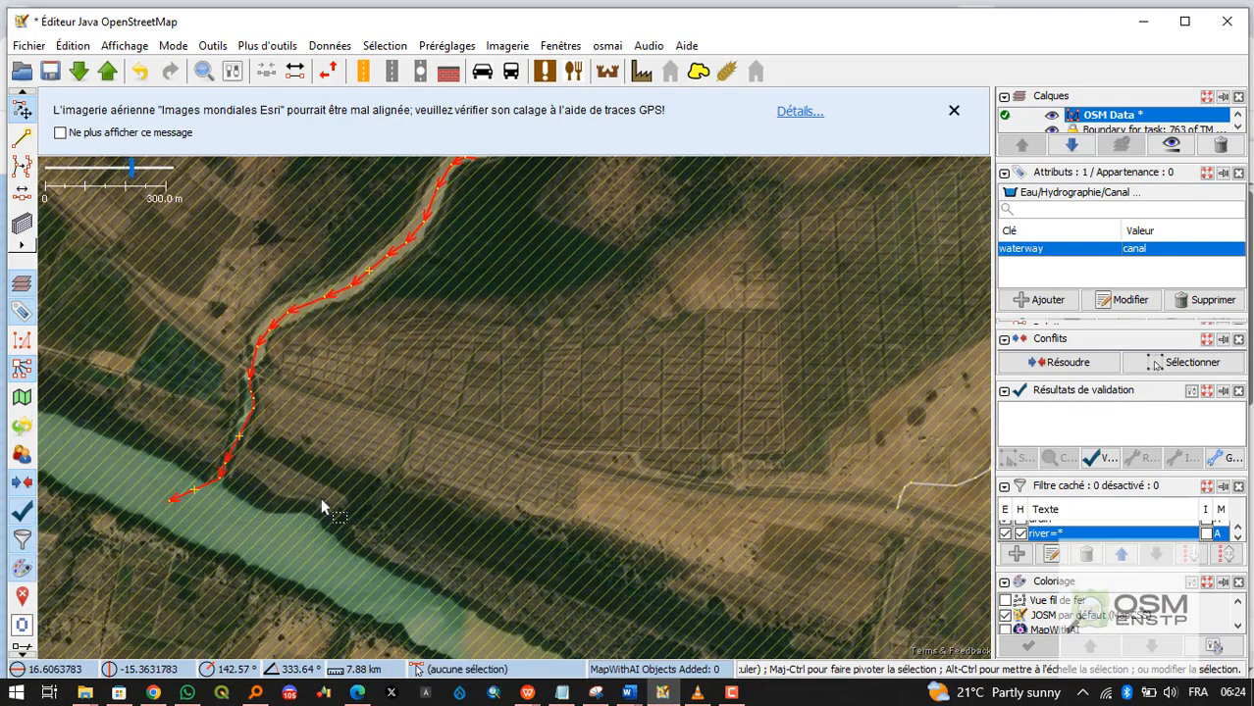
scroll(325, 506, "down", 2)
scroll(471, 452, "up", 2)
scroll(292, 472, "down", 2)
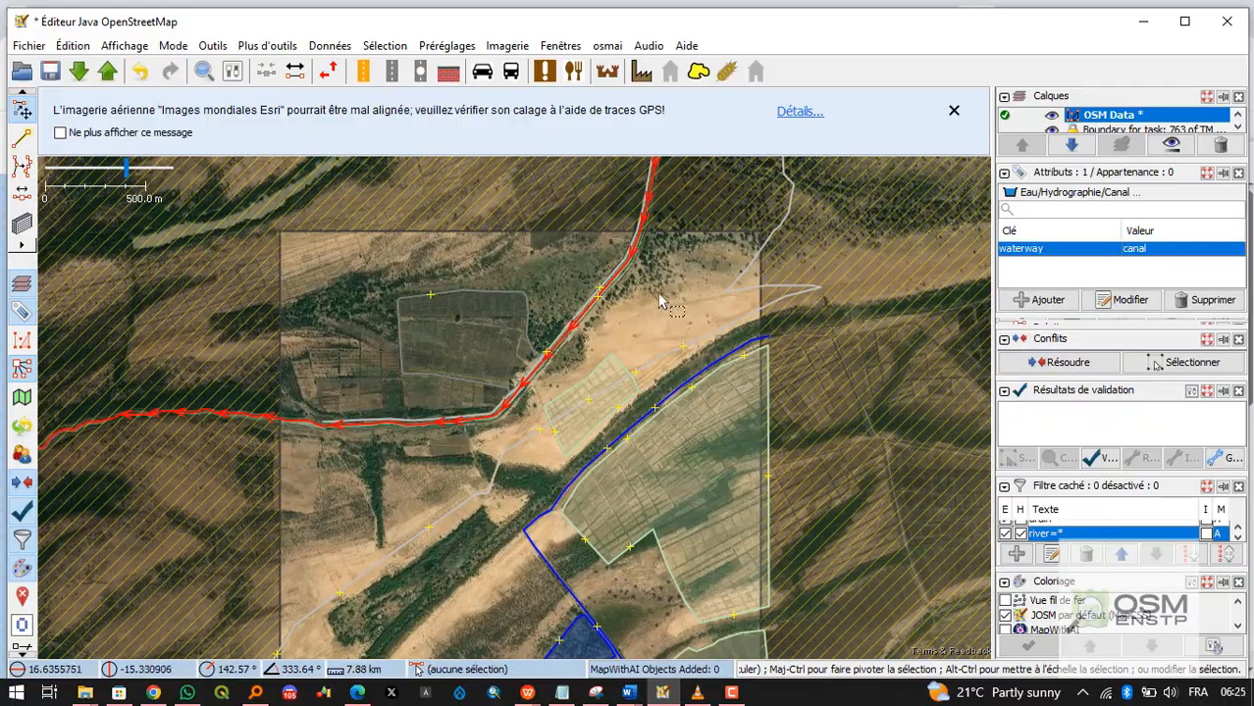
scroll(471, 442, "down", 2)
scroll(470, 393, "up", 1)
scroll(412, 392, "up", 2)
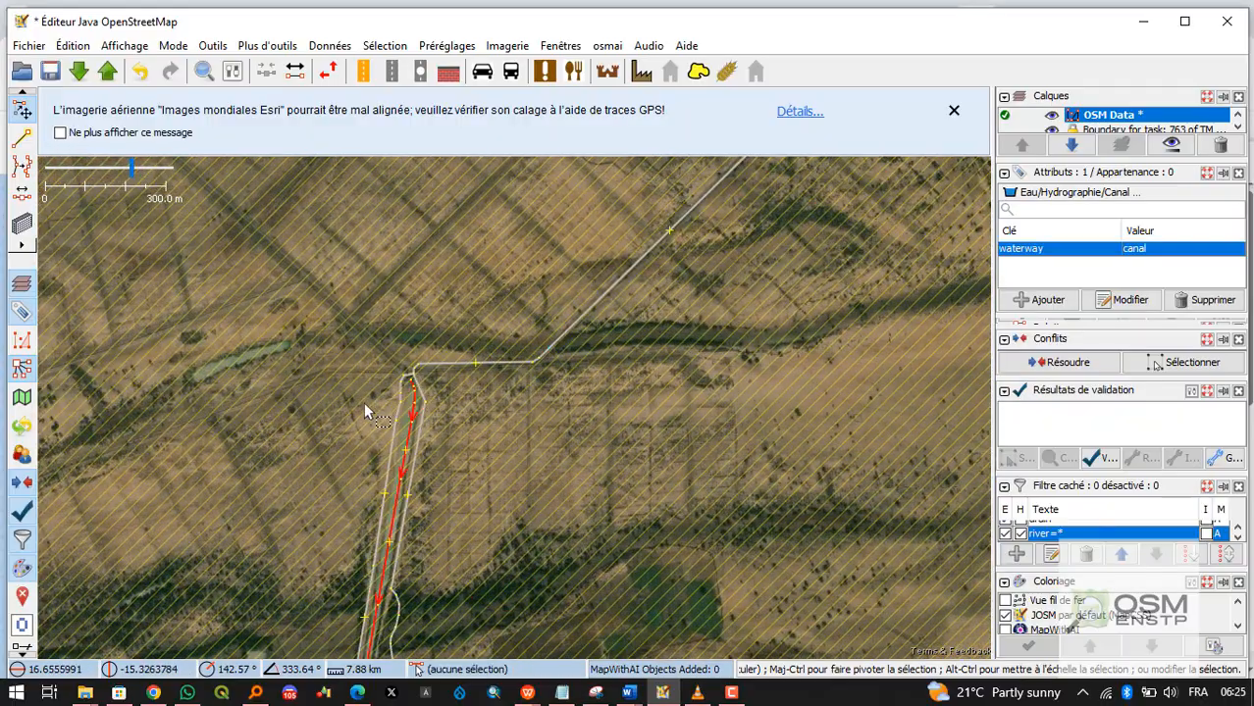
scroll(365, 405, "up", 3)
scroll(447, 371, "up", 1)
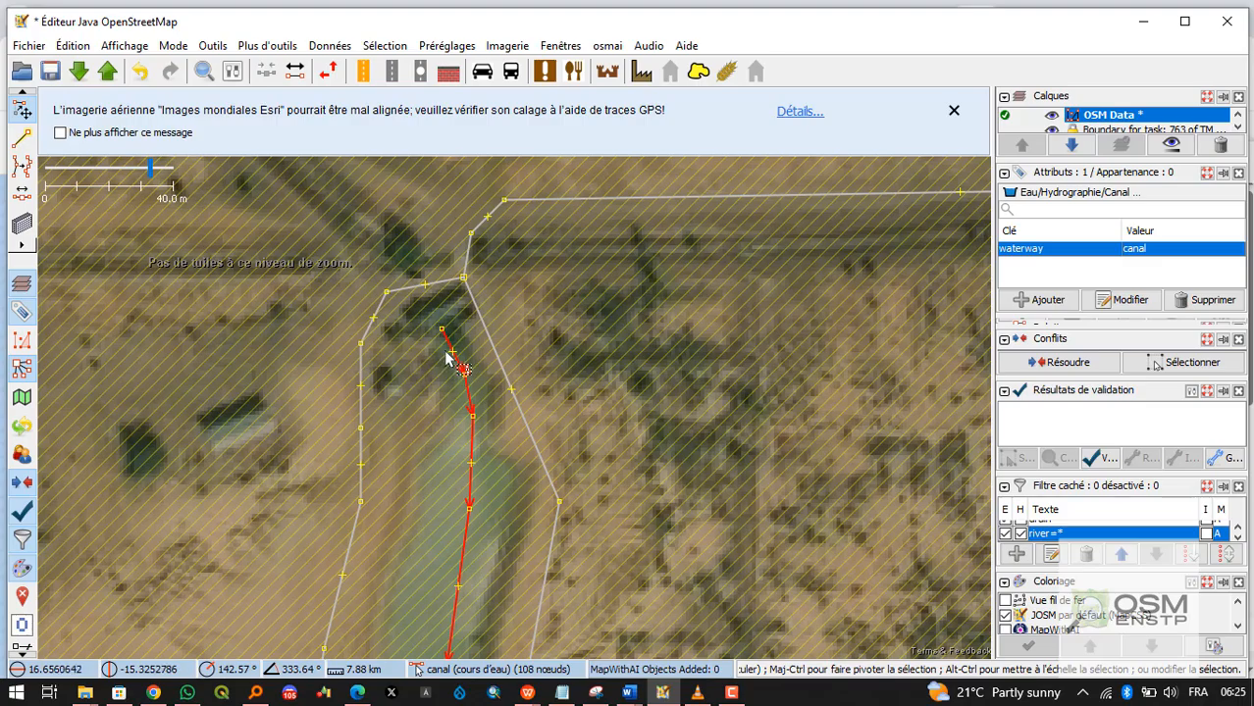
scroll(441, 316, "down", 2)
scroll(499, 498, "down", 2)
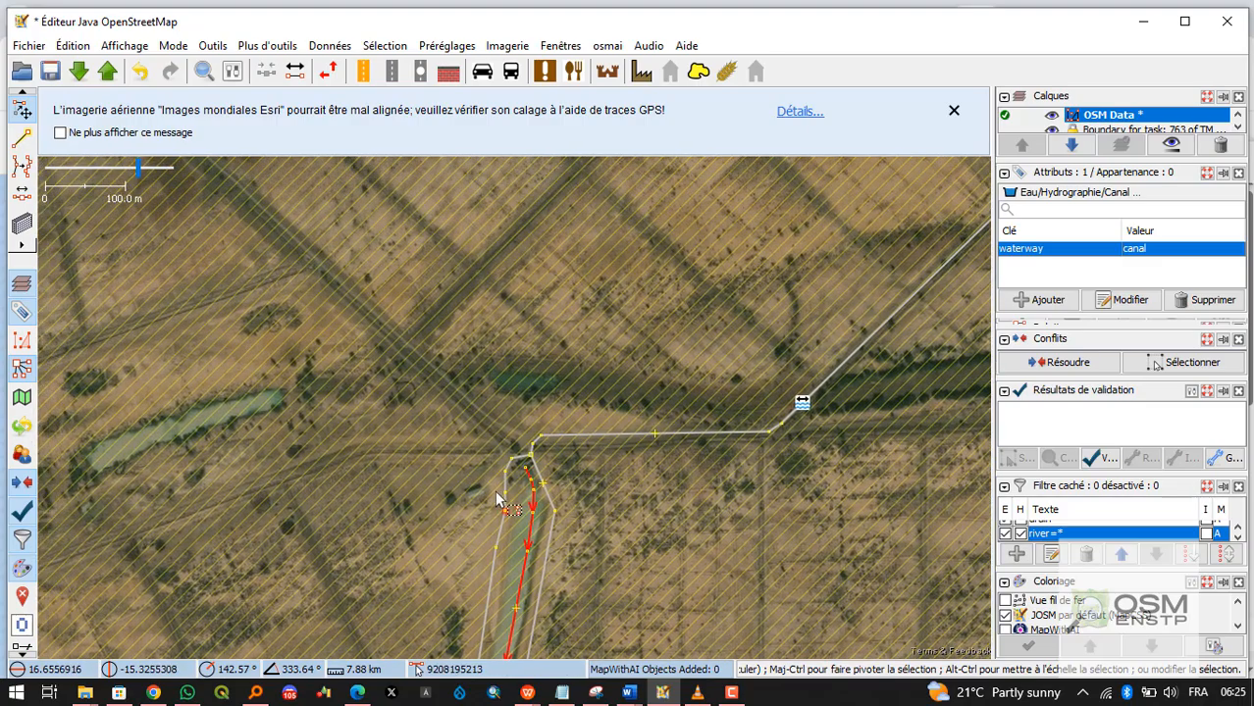
scroll(429, 416, "down", 1)
scroll(568, 496, "down", 1)
left_click_drag(568, 496, 191, 236)
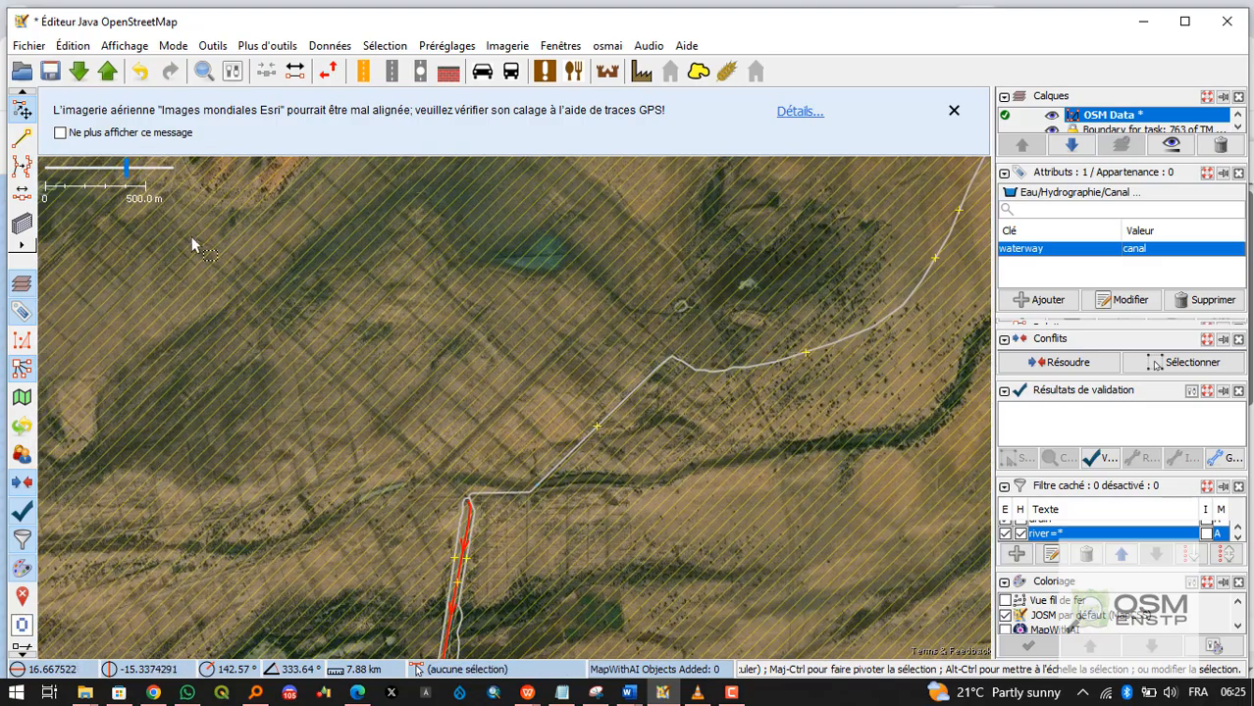
left_click_drag(254, 307, 371, 407)
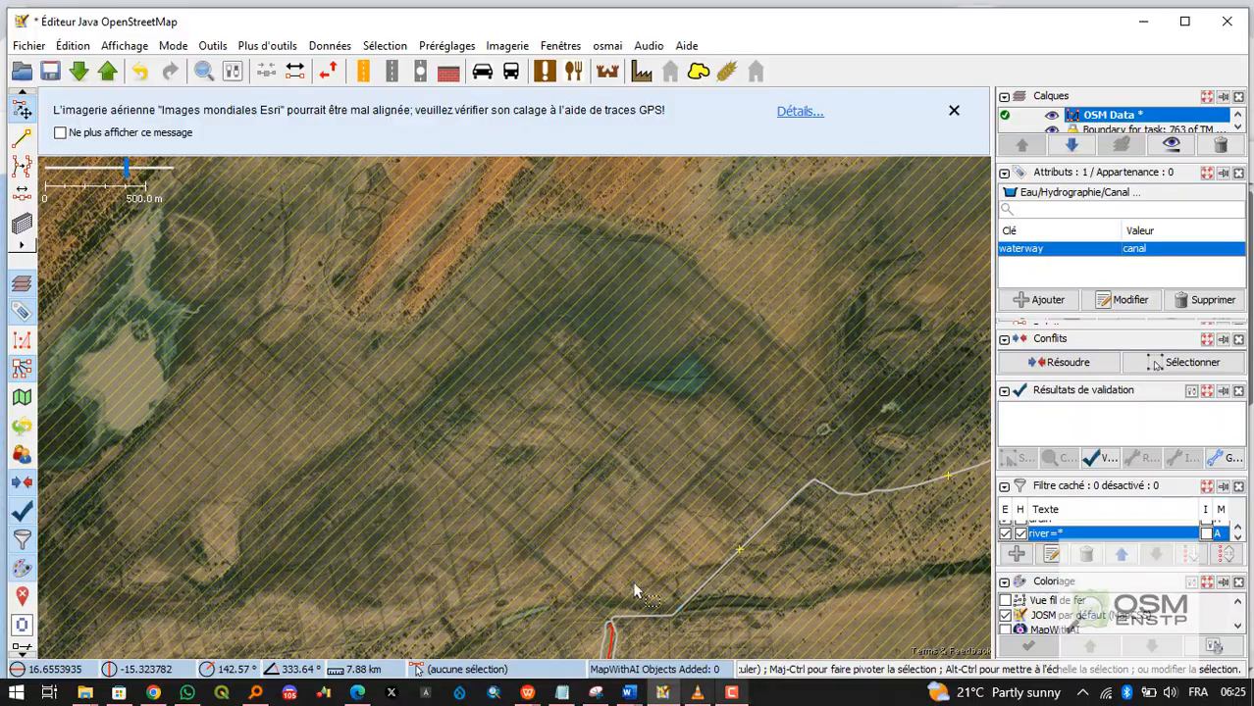
left_click_drag(632, 589, 552, 386)
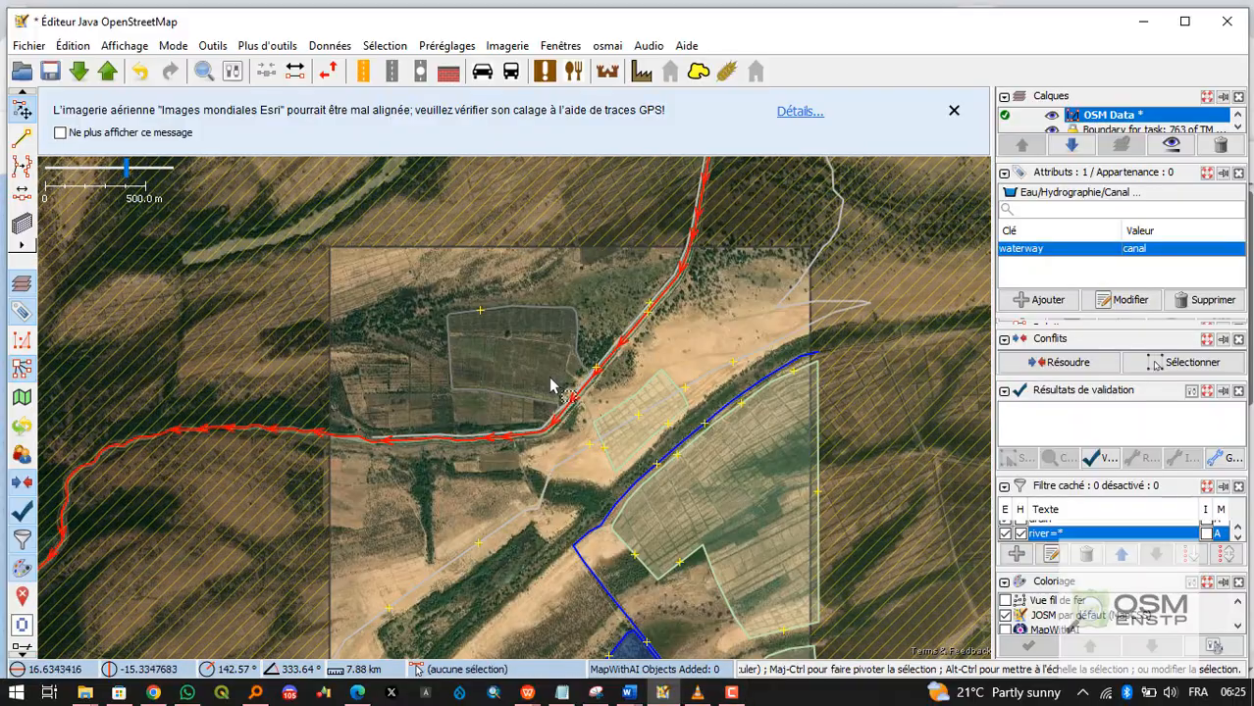
Select the perimeter section along the plots' east, north and west edges, and open the preset search.
scroll(552, 386, "up", 6)
left_click(726, 425)
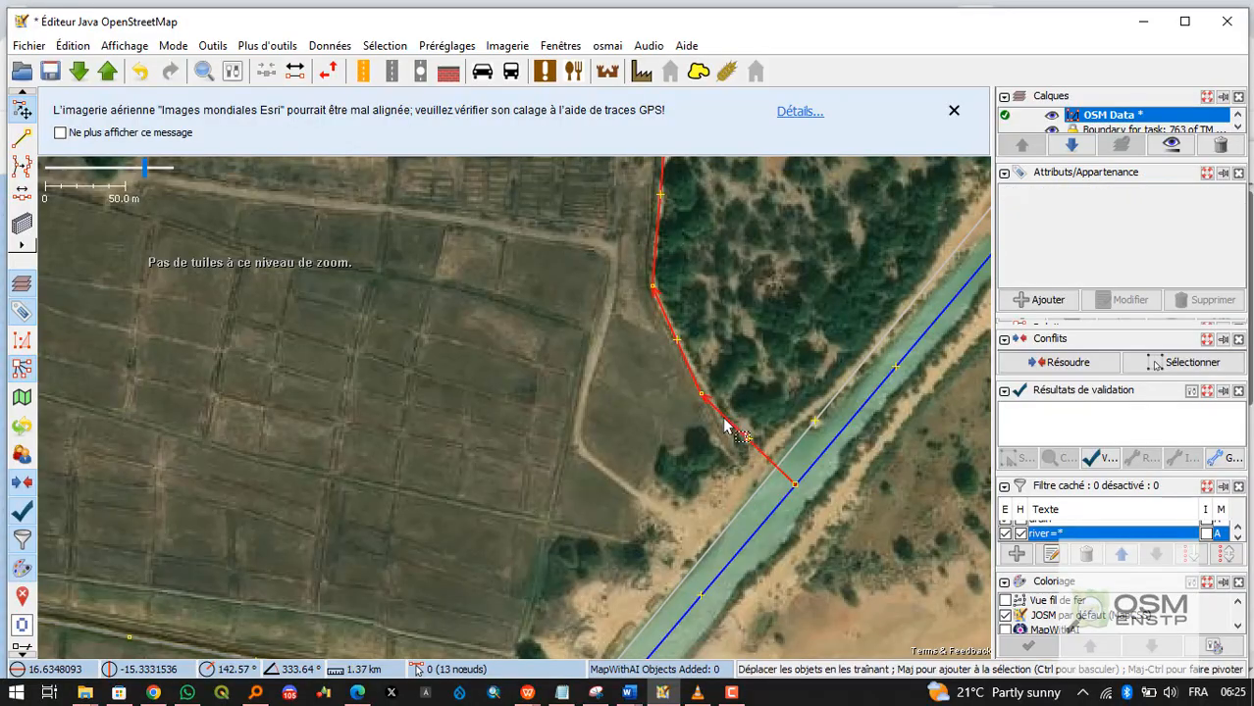
scroll(726, 425, "down", 2)
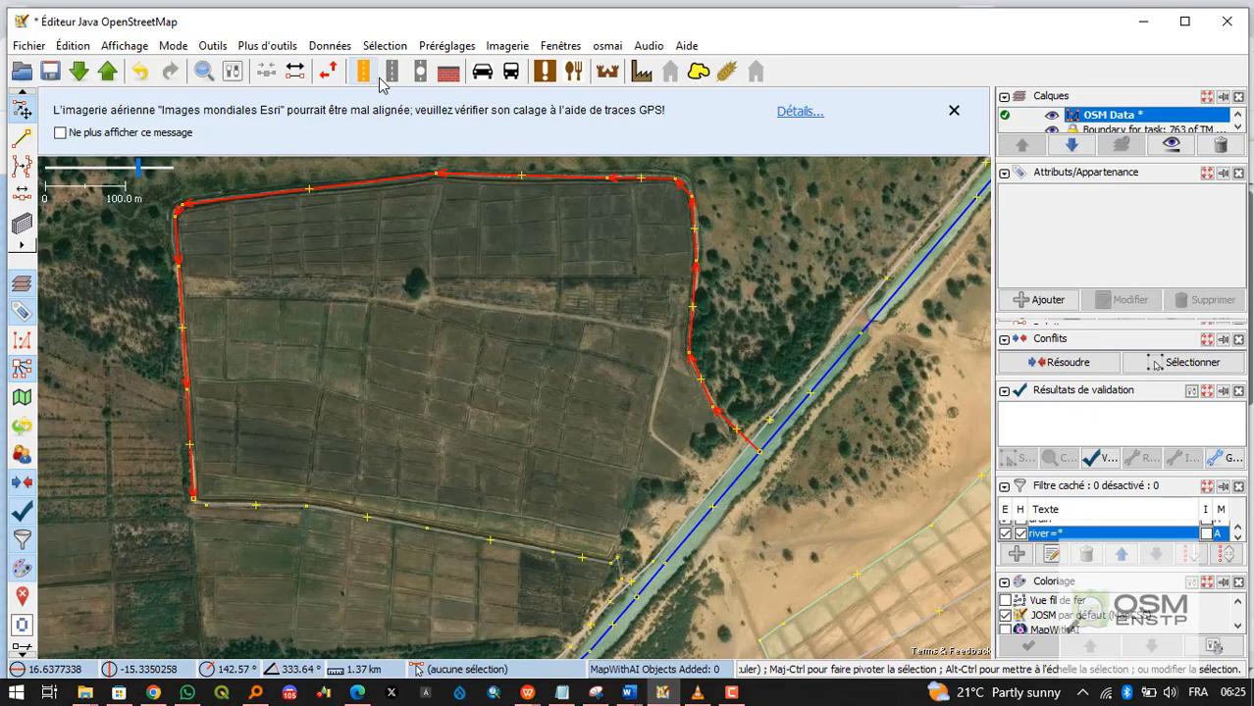
left_click(433, 49)
mouse_move(517, 250)
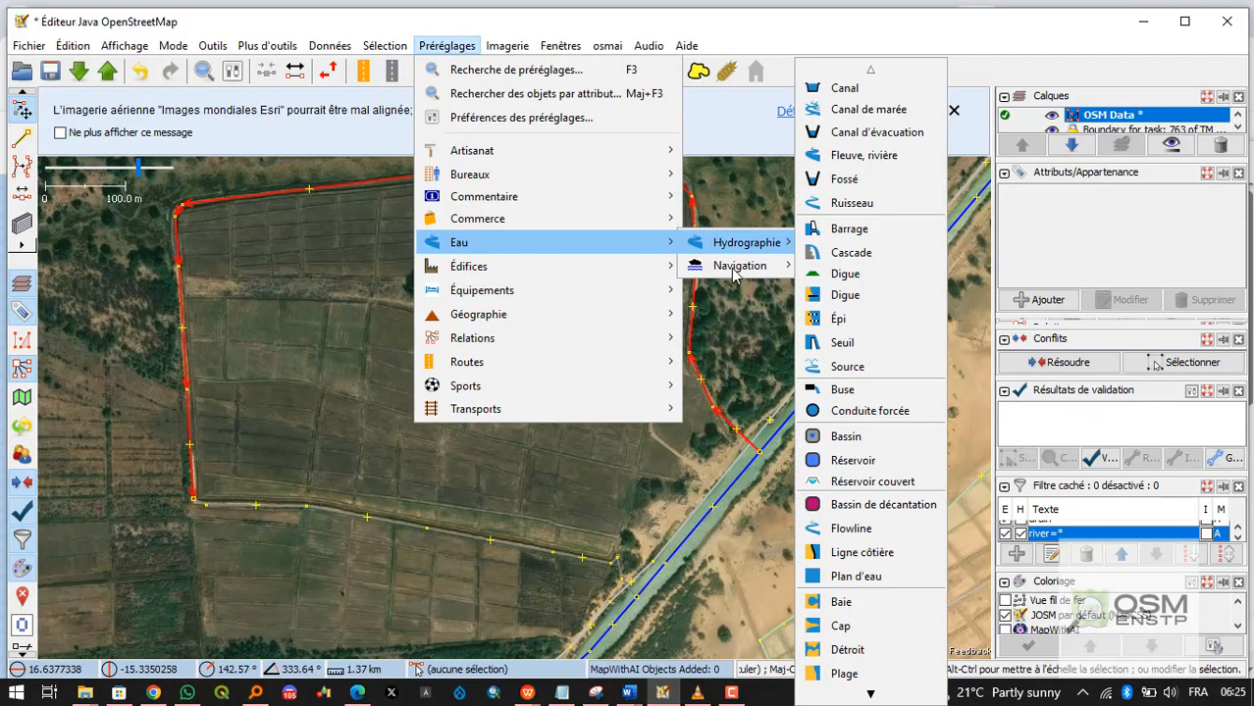
mouse_move(741, 244)
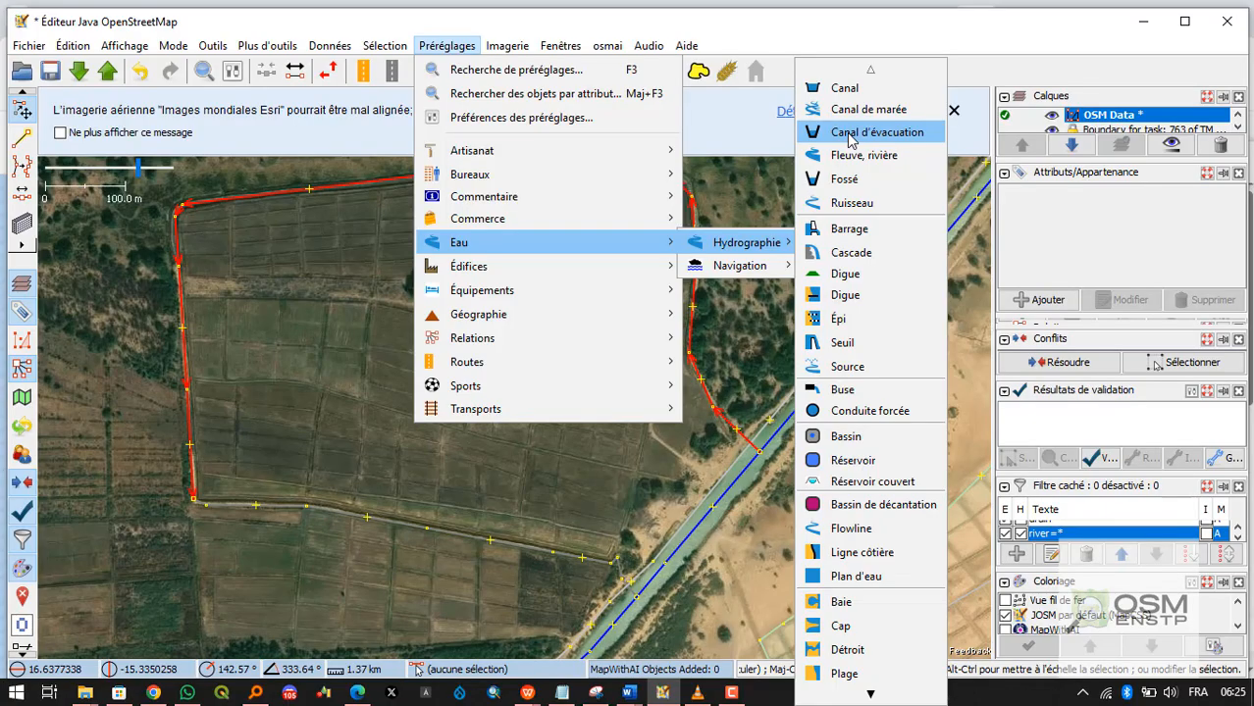
scroll(849, 141, "down", 1)
scroll(856, 295, "down", 2)
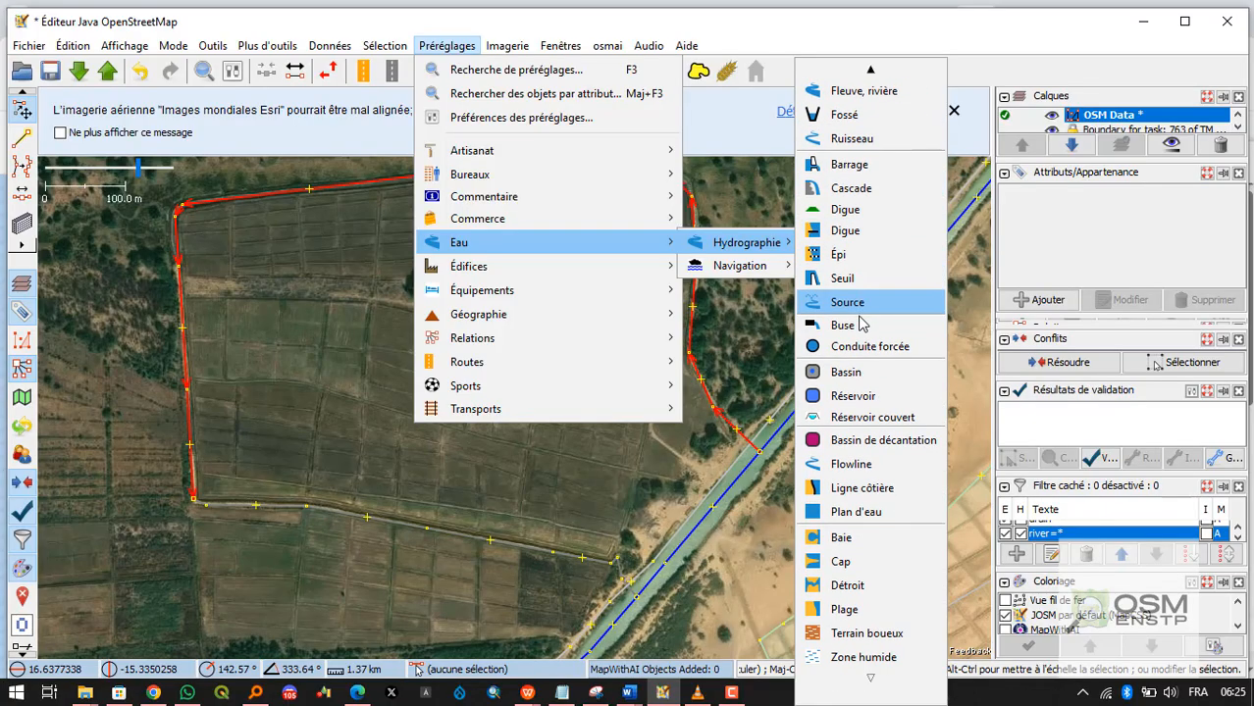
scroll(859, 324, "up", 3)
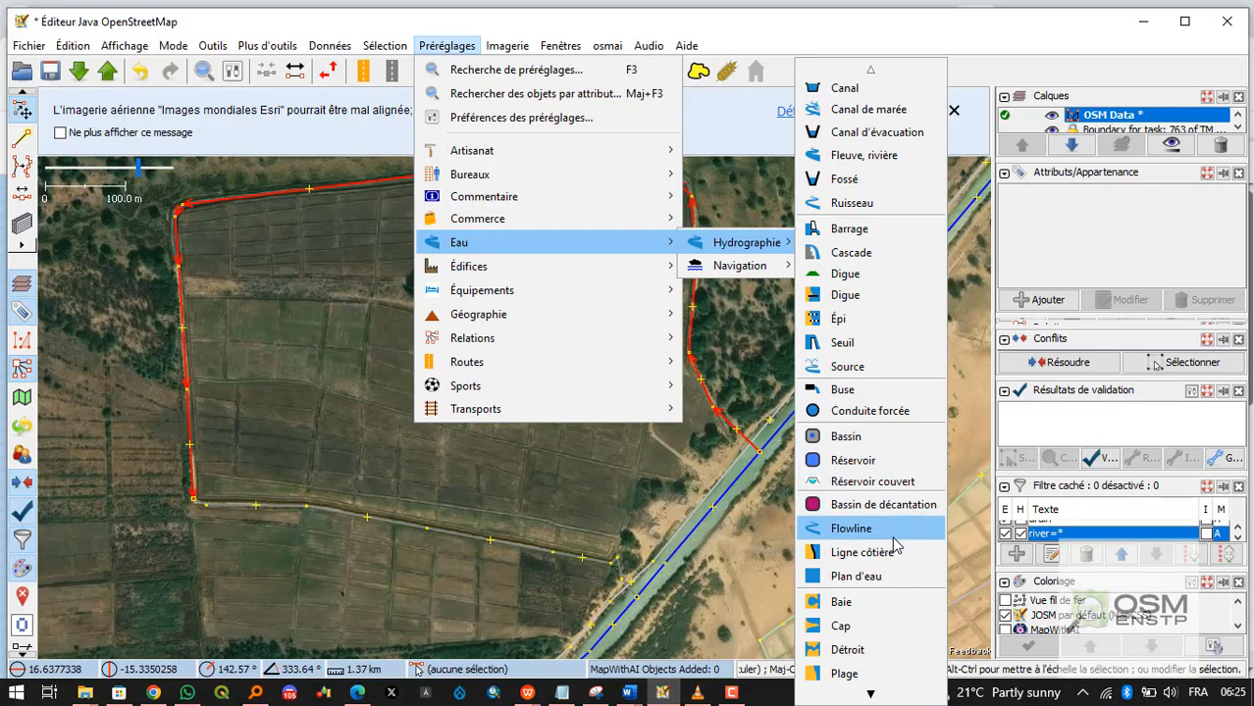
scroll(876, 569, "down", 3)
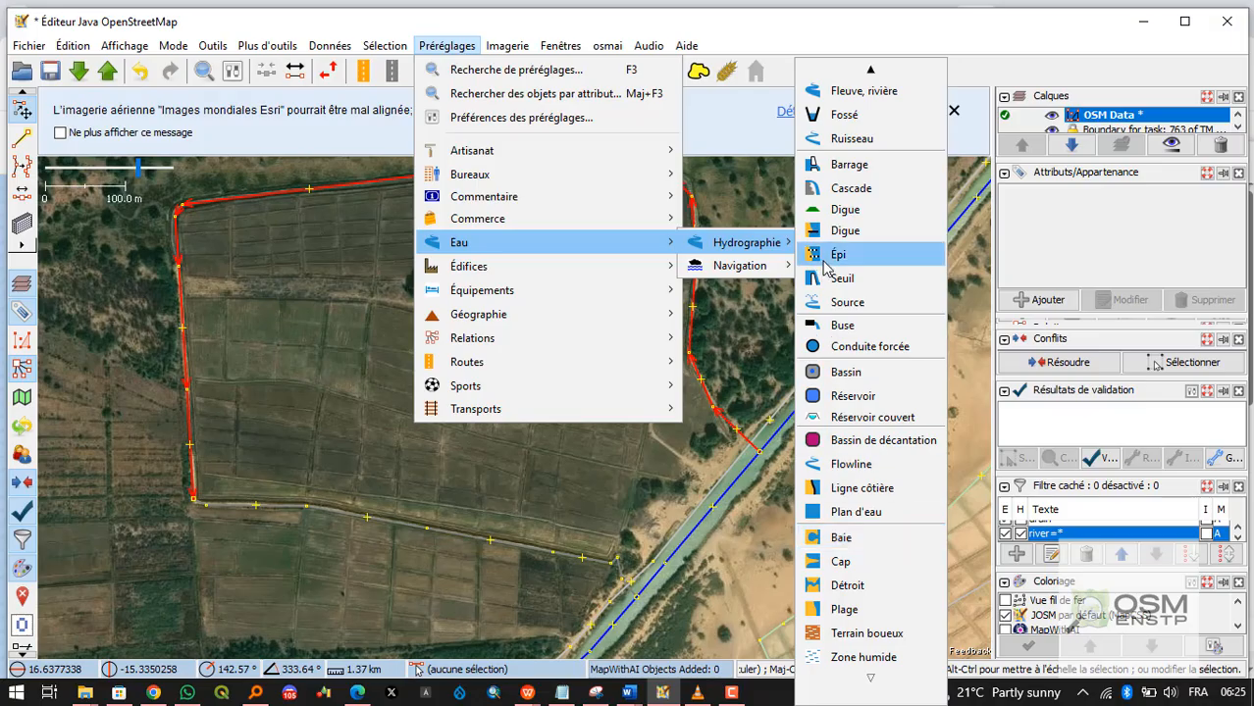
scroll(868, 206, "up", 3)
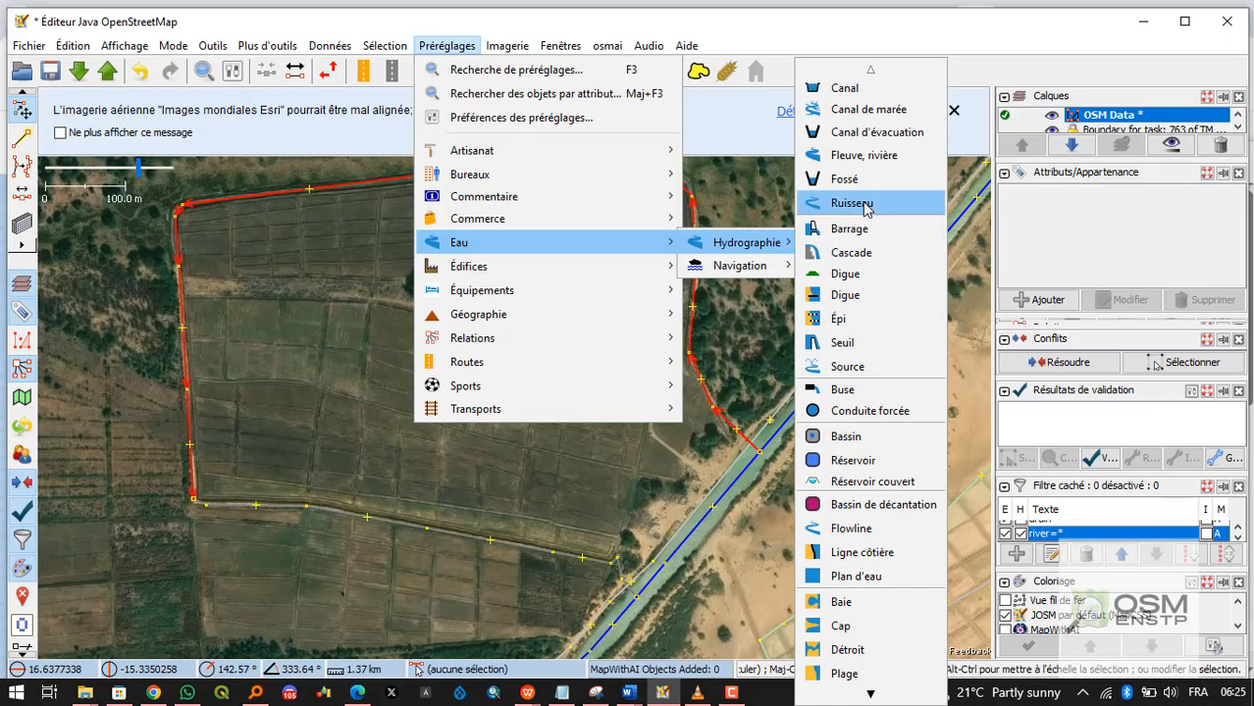
left_click(454, 75)
type(".dre")
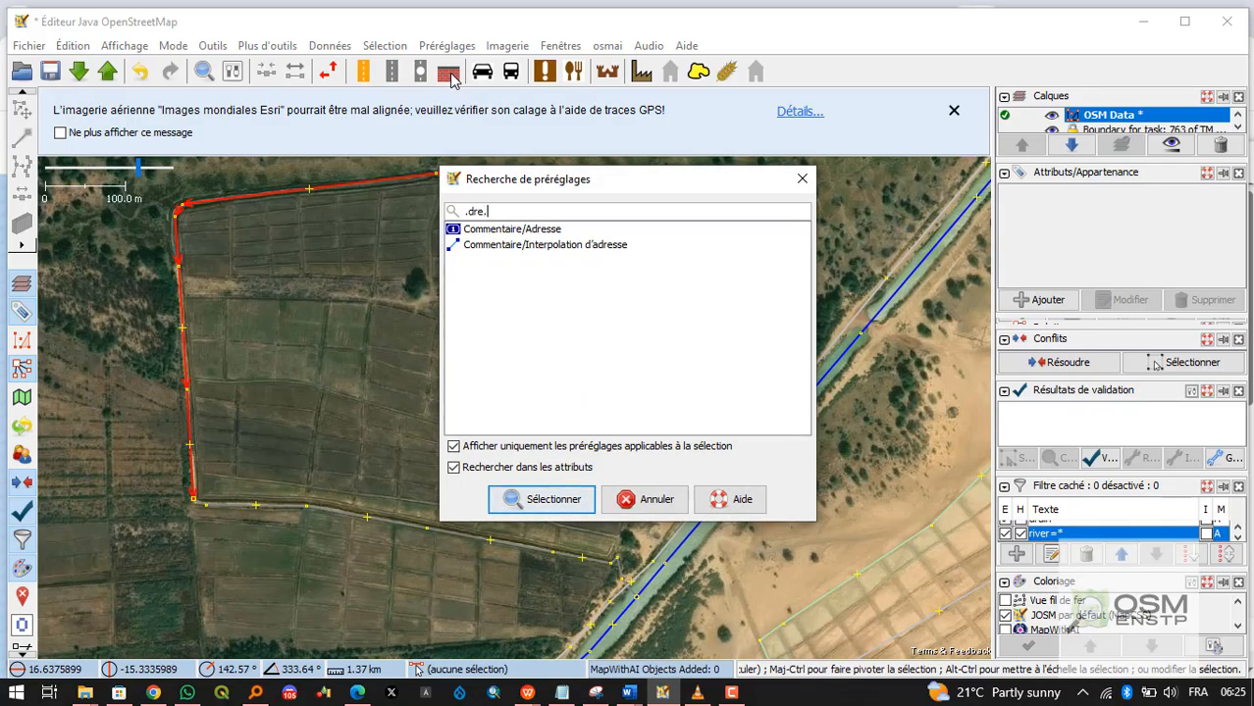
type("a")
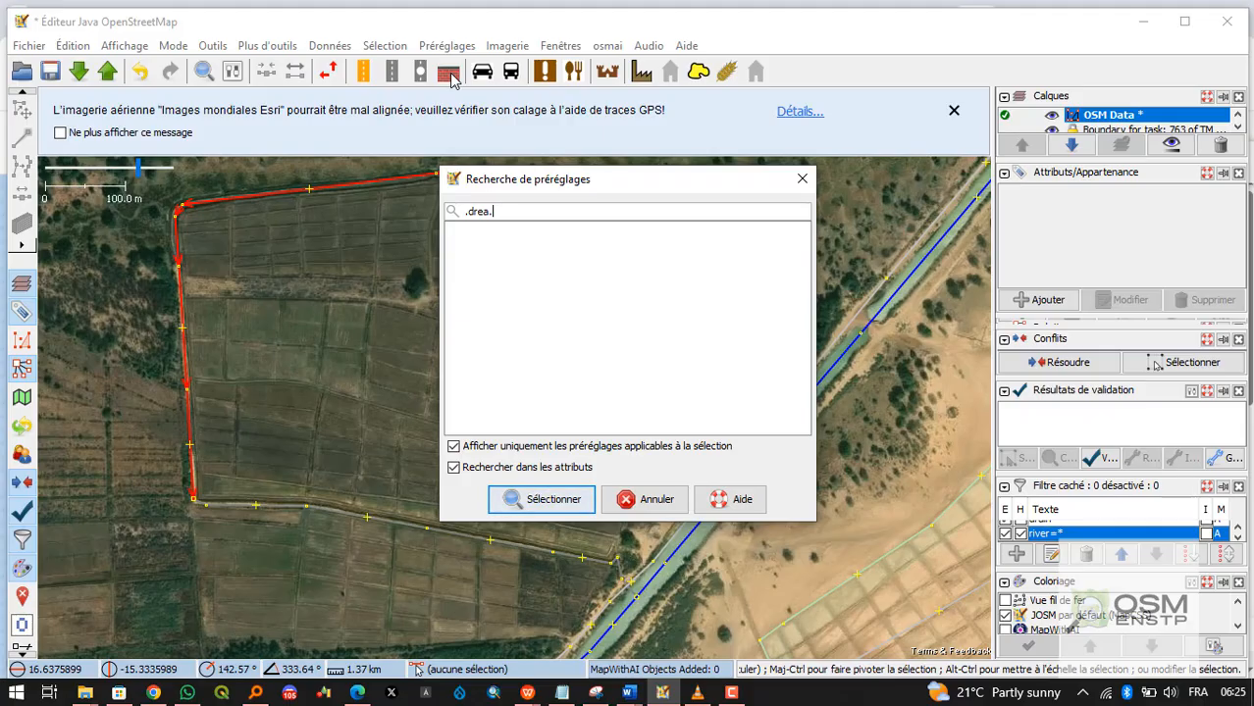
key("BackSpace")
key("BackSpace")
key("BackSpace")
key("BackSpace")
key("BackSpace")
key("BackSpace")
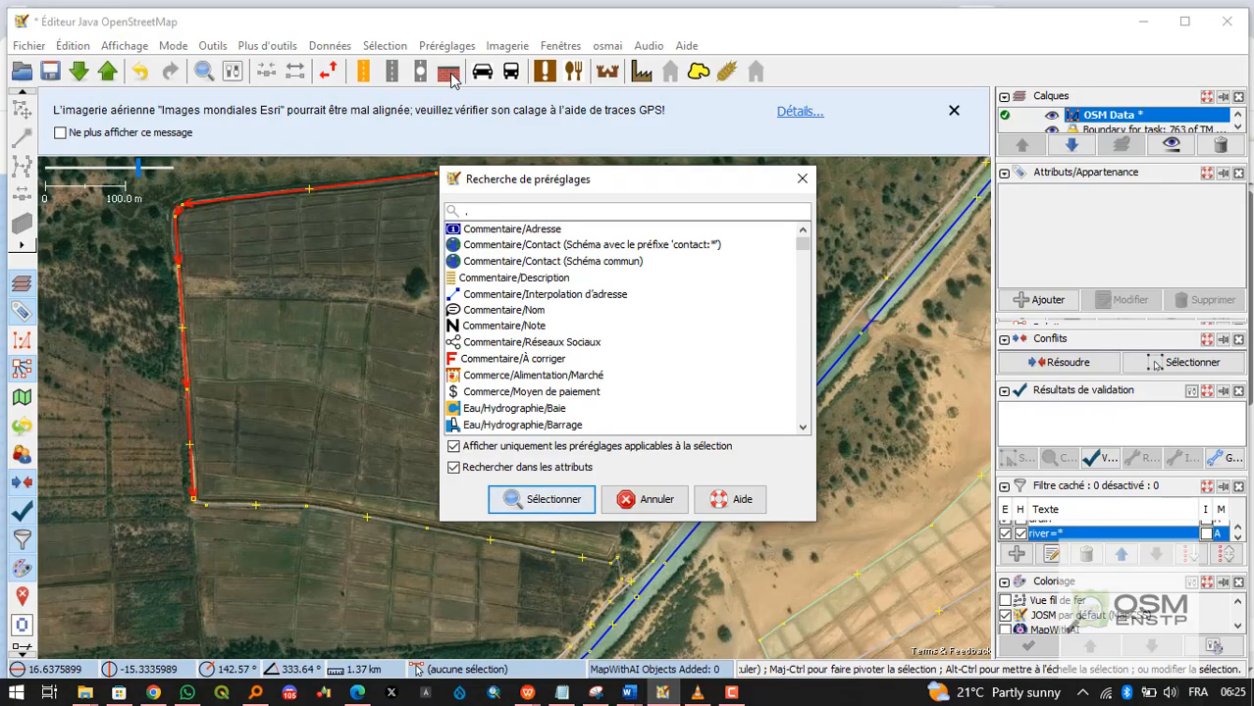
type(".drain")
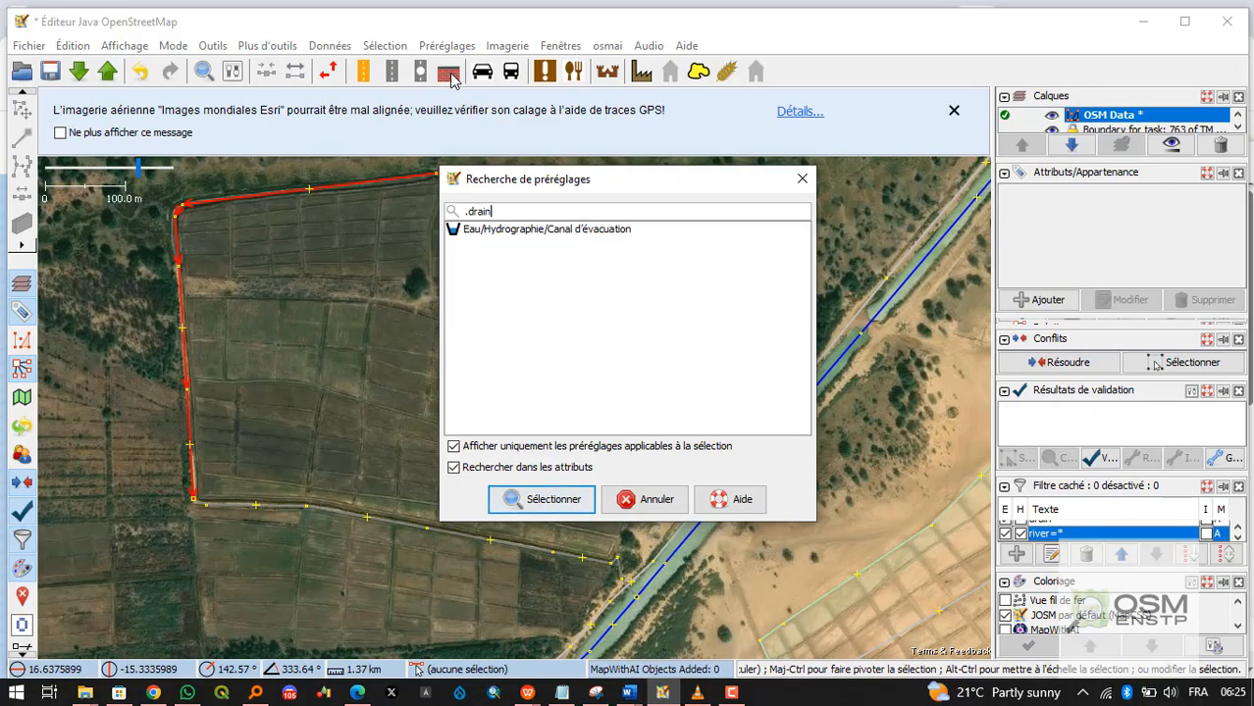
key("BackSpace")
key("BackSpace")
key("BackSpace")
key("BackSpace")
key("BackSpace")
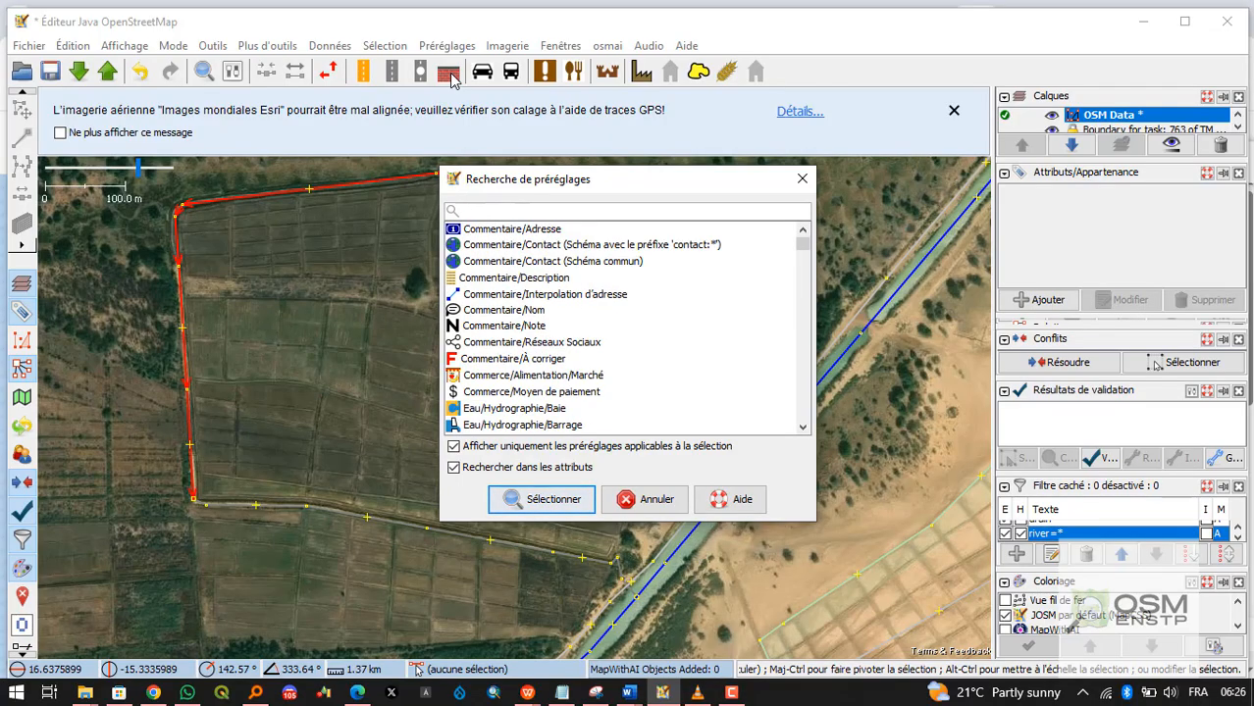
Search the presets for "drain" and apply Canal d'évacuation to the selected perimeter section without optional attributes.
type("drain")
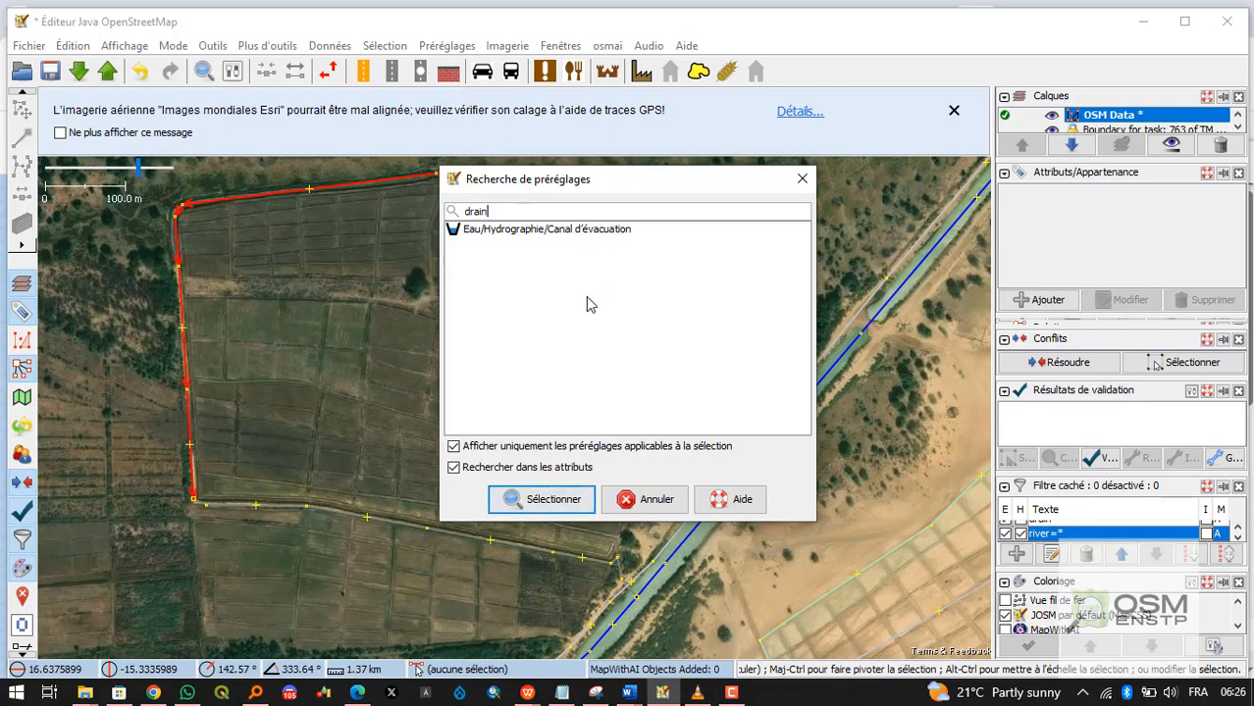
double_click(540, 230)
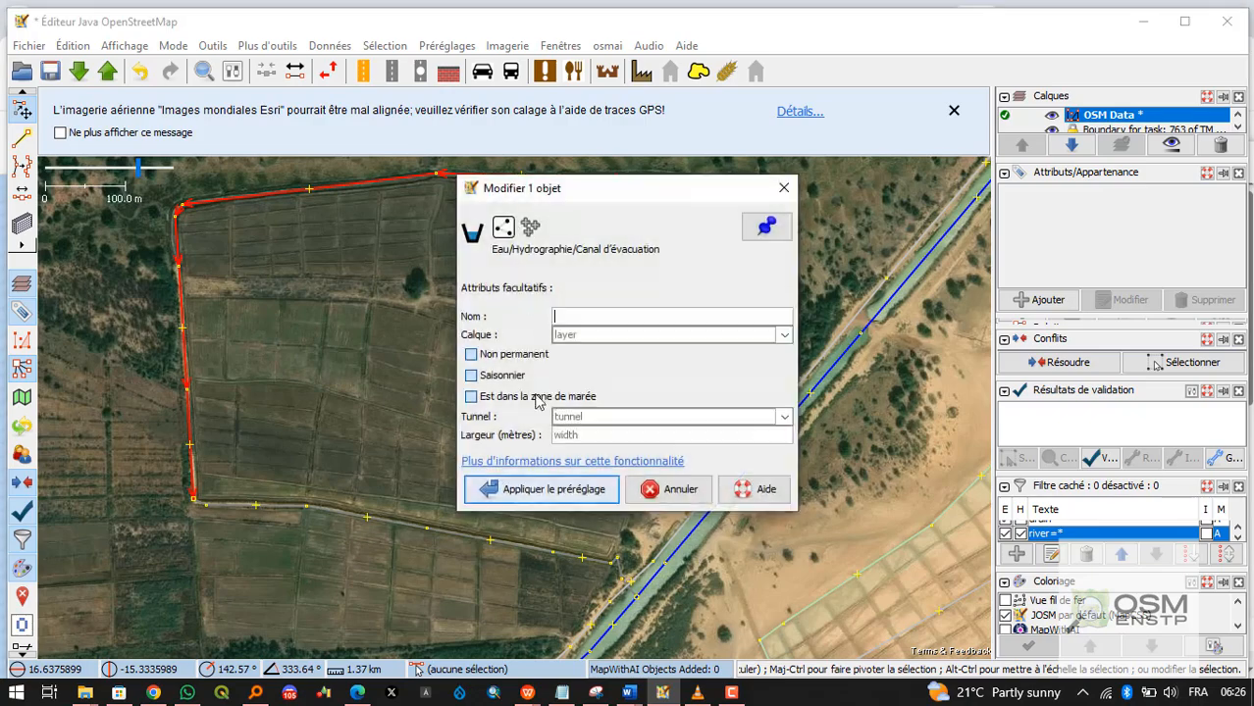
left_click(499, 502)
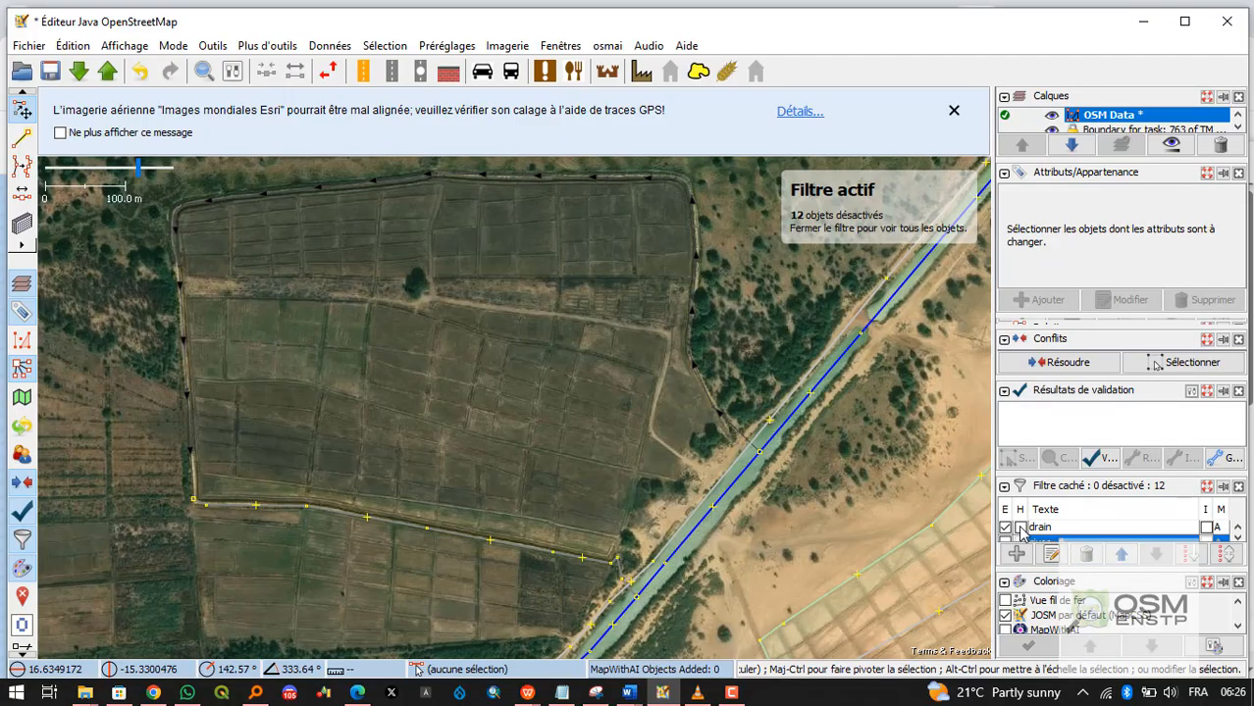
Turn off the drain filter and tag the perimeter's southern section as waterway=drain.
left_click(1005, 528)
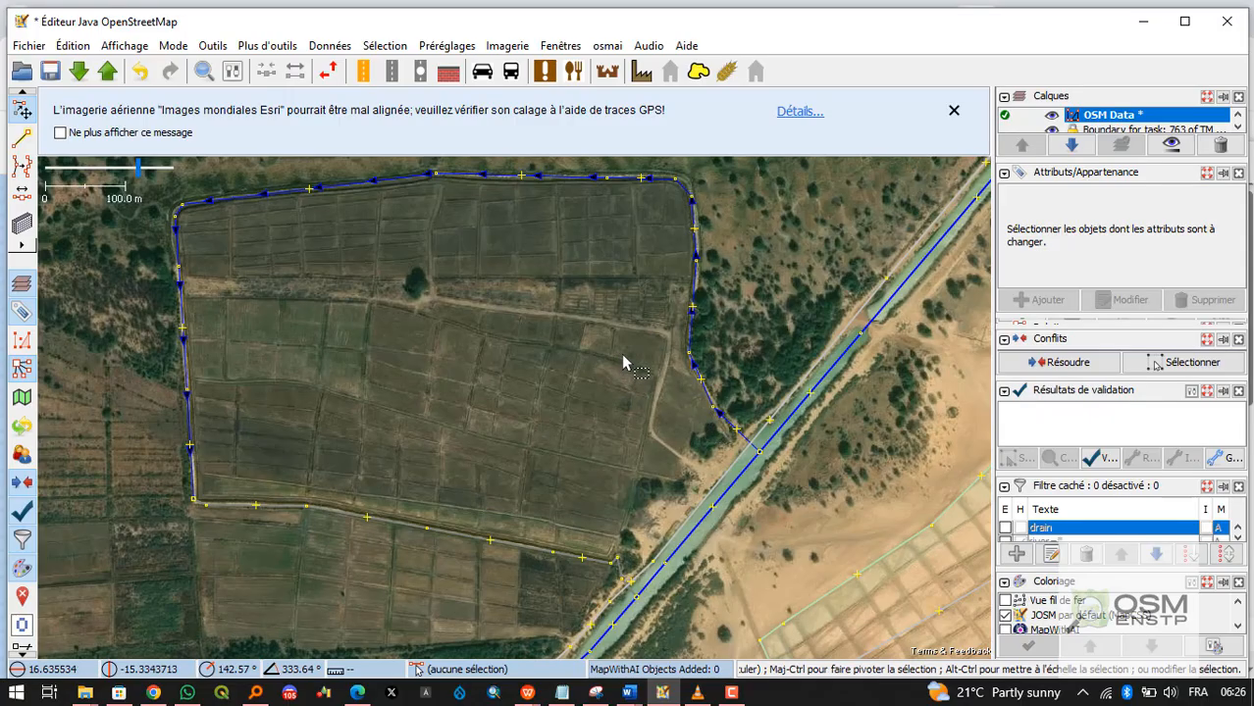
scroll(629, 383, "down", 4)
scroll(618, 382, "up", 2)
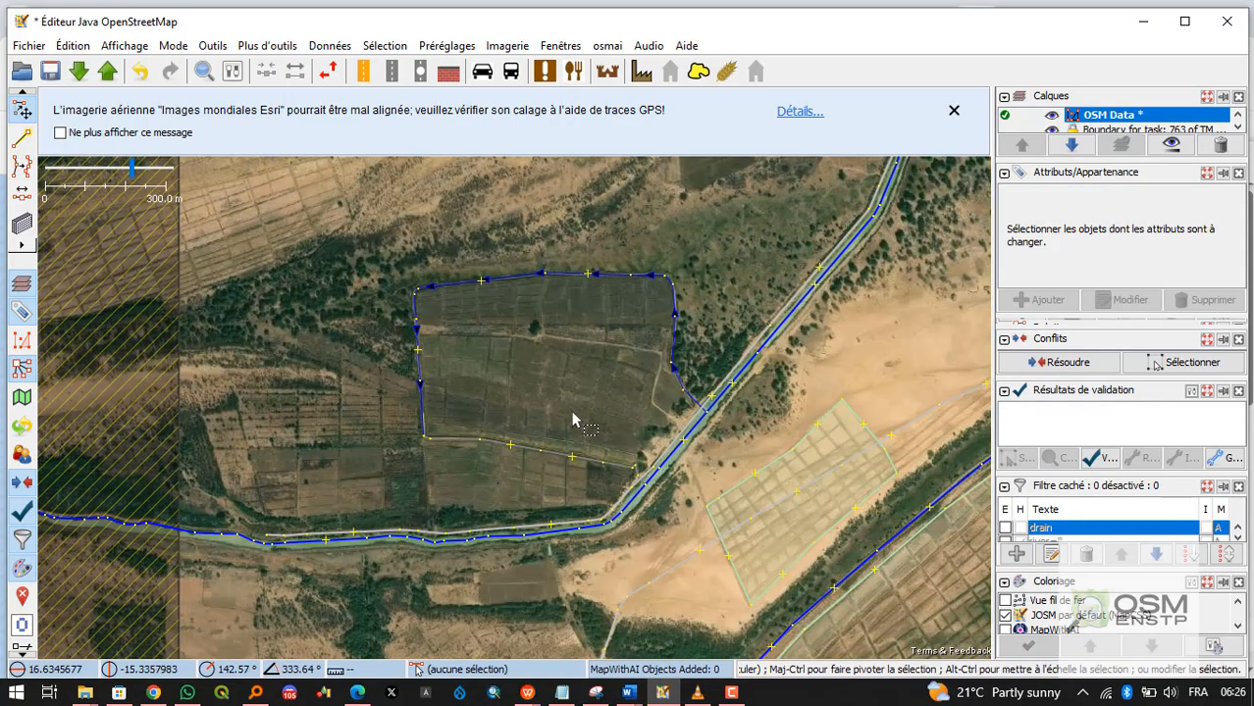
left_click(460, 442)
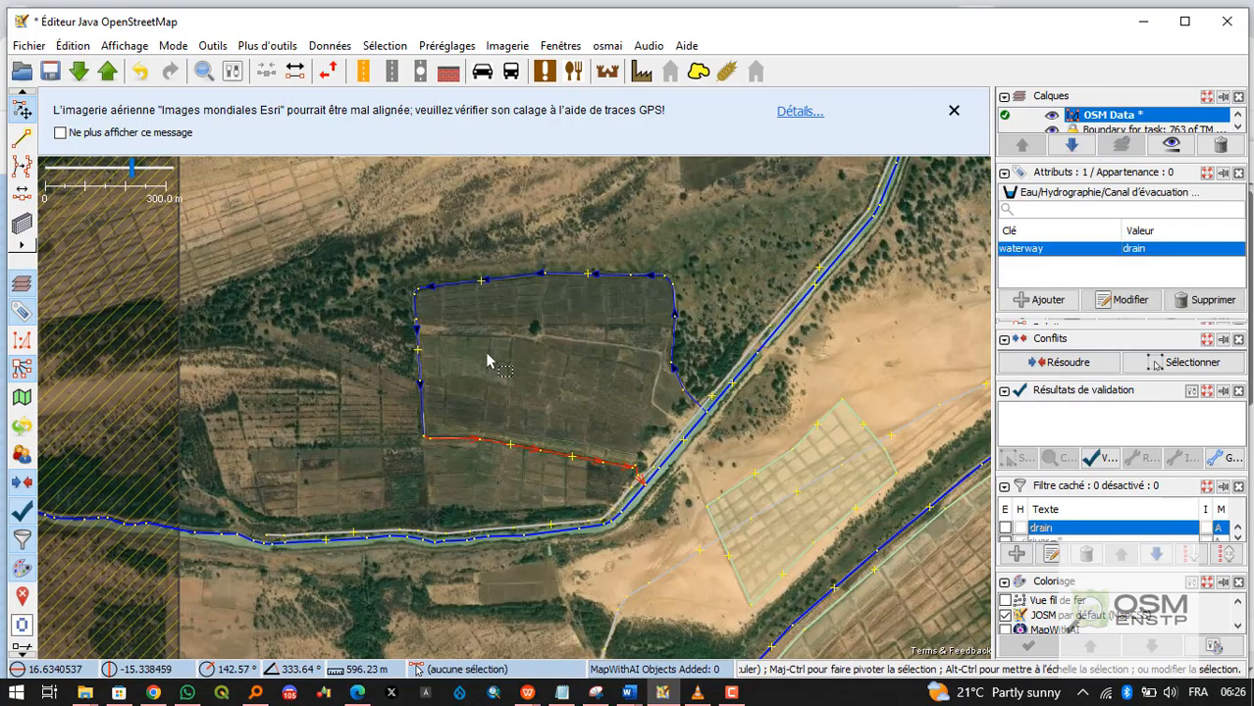
Select the southern drain section together with the east, north and west perimeter section and combine them into one way.
left_click(476, 468)
left_click(420, 420)
left_click(512, 263)
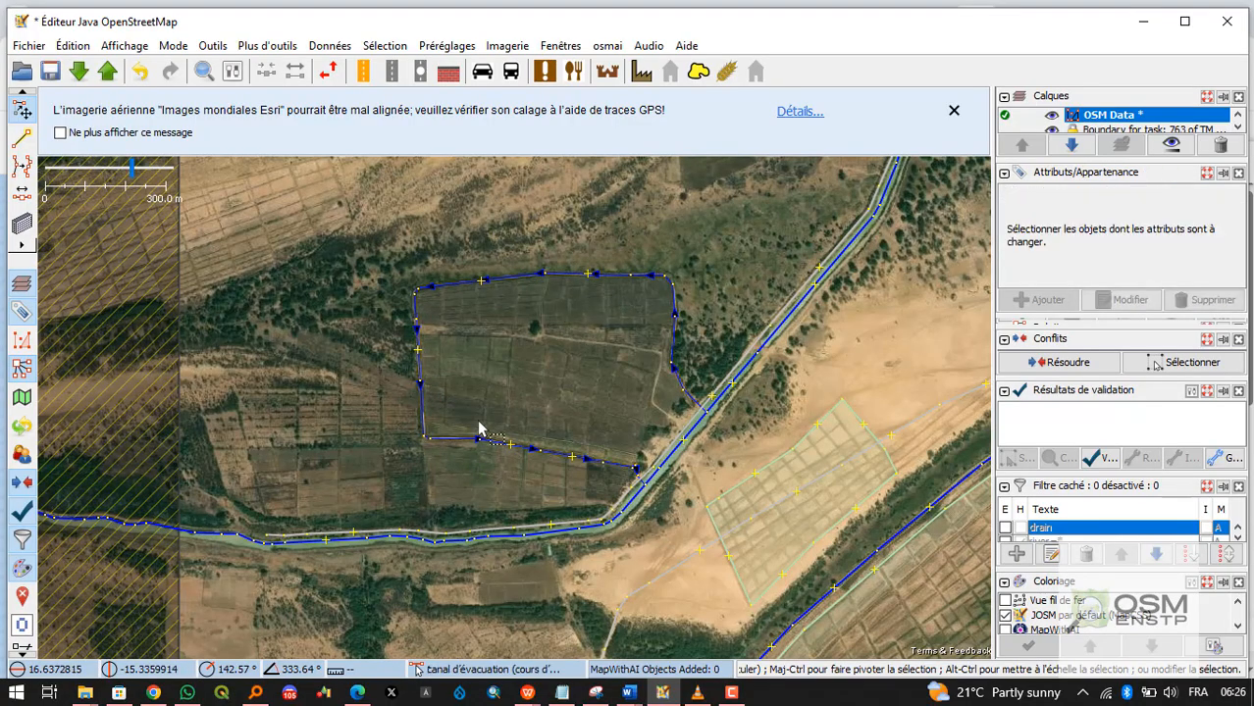
left_click(420, 411)
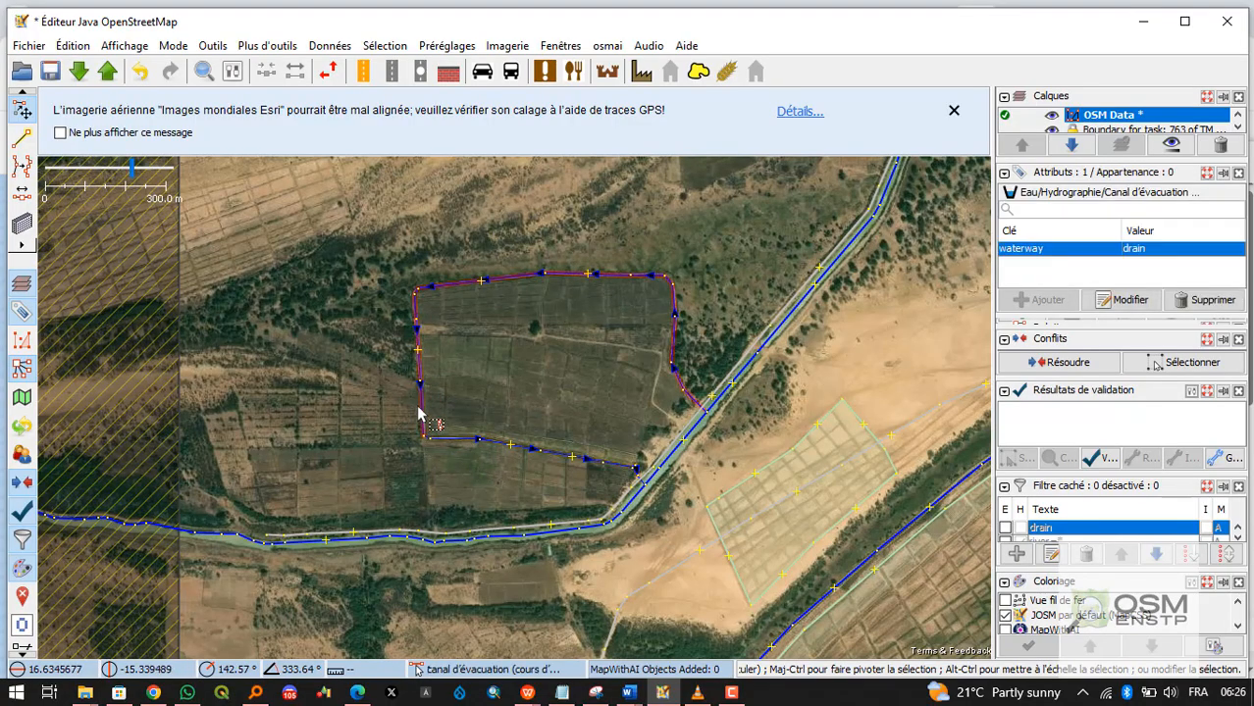
left_click(563, 447)
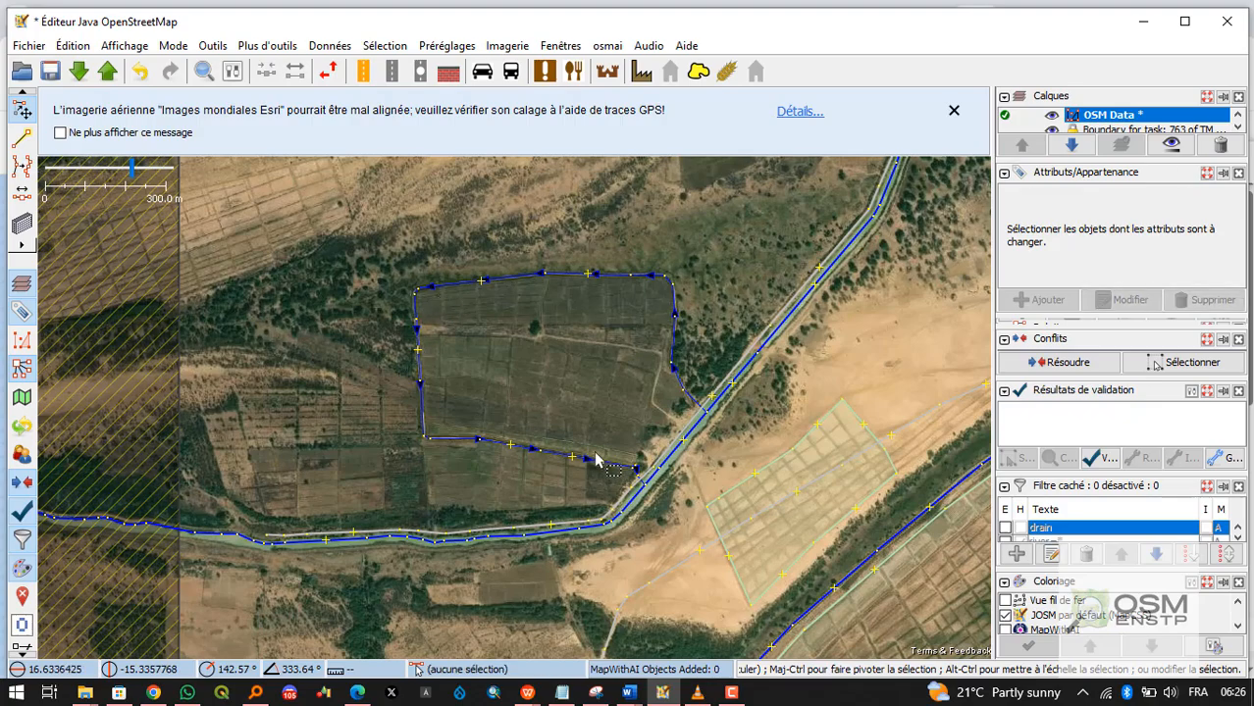
scroll(399, 447, "up", 5)
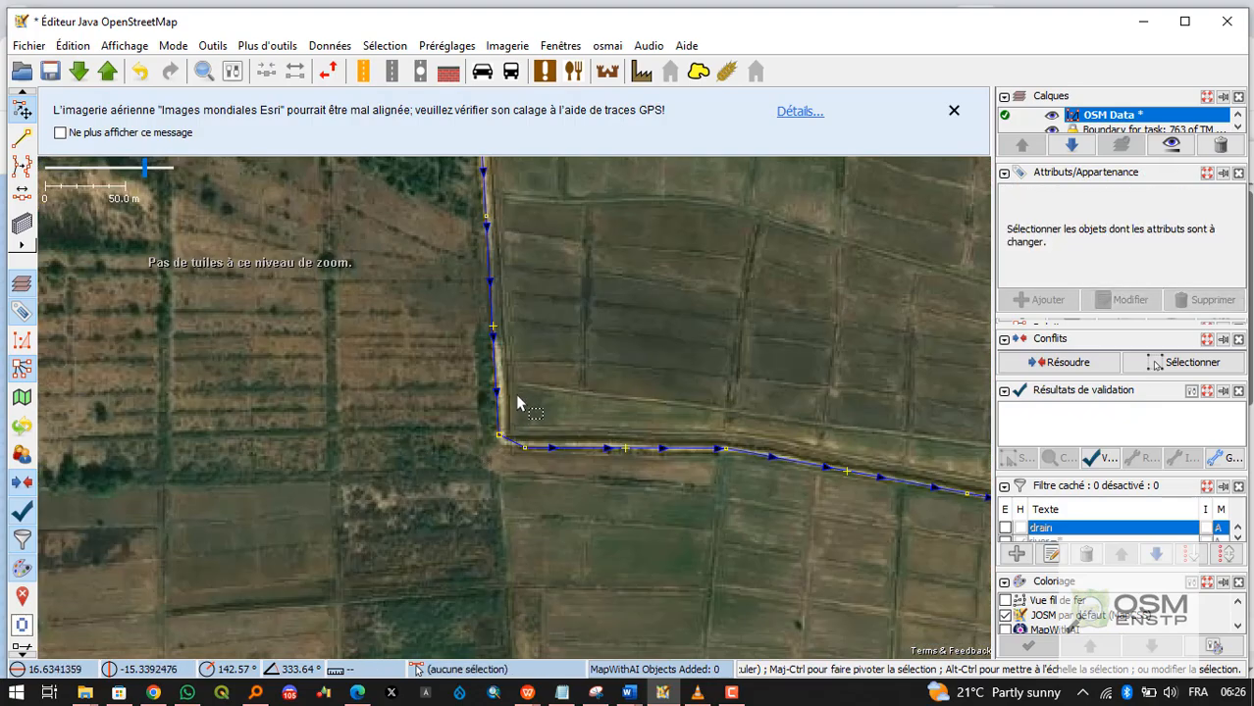
left_click(517, 440)
left_click(498, 410, "shift")
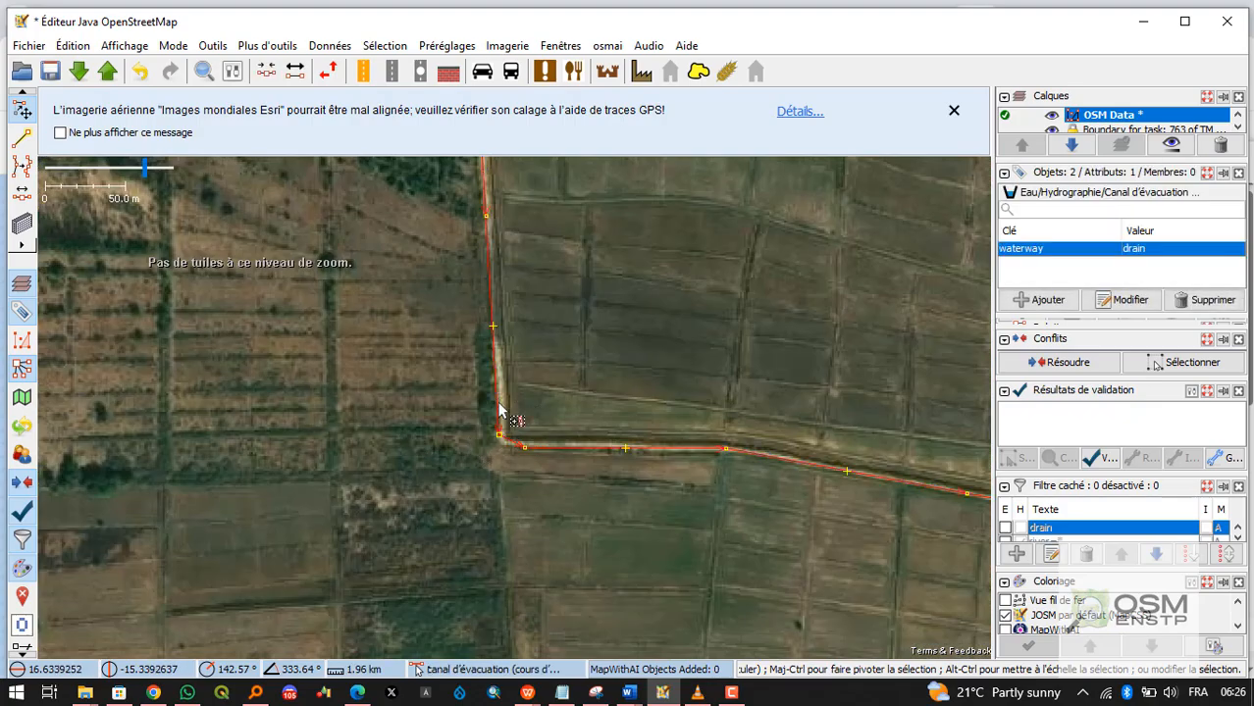
key("c")
scroll(580, 380, "down", 8)
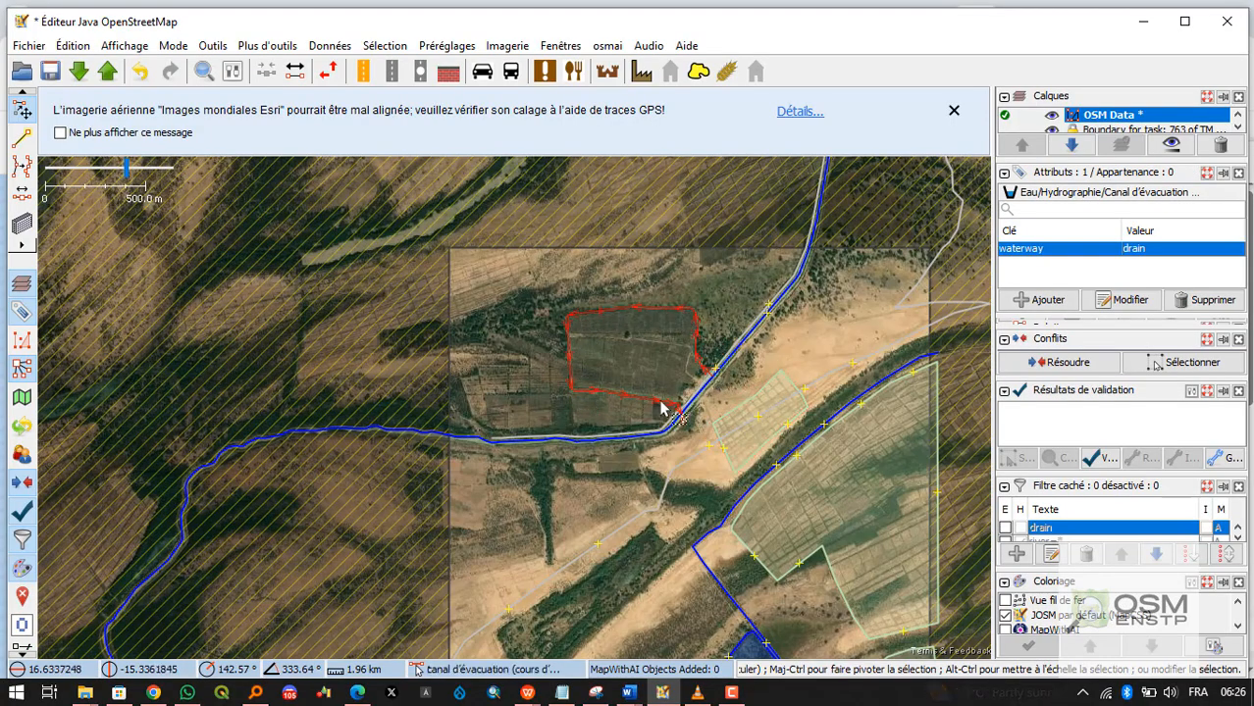
Start a new way on the western drain and trace the track eastward across the plots to its bend near the eastern edge.
scroll(675, 417, "up", 4)
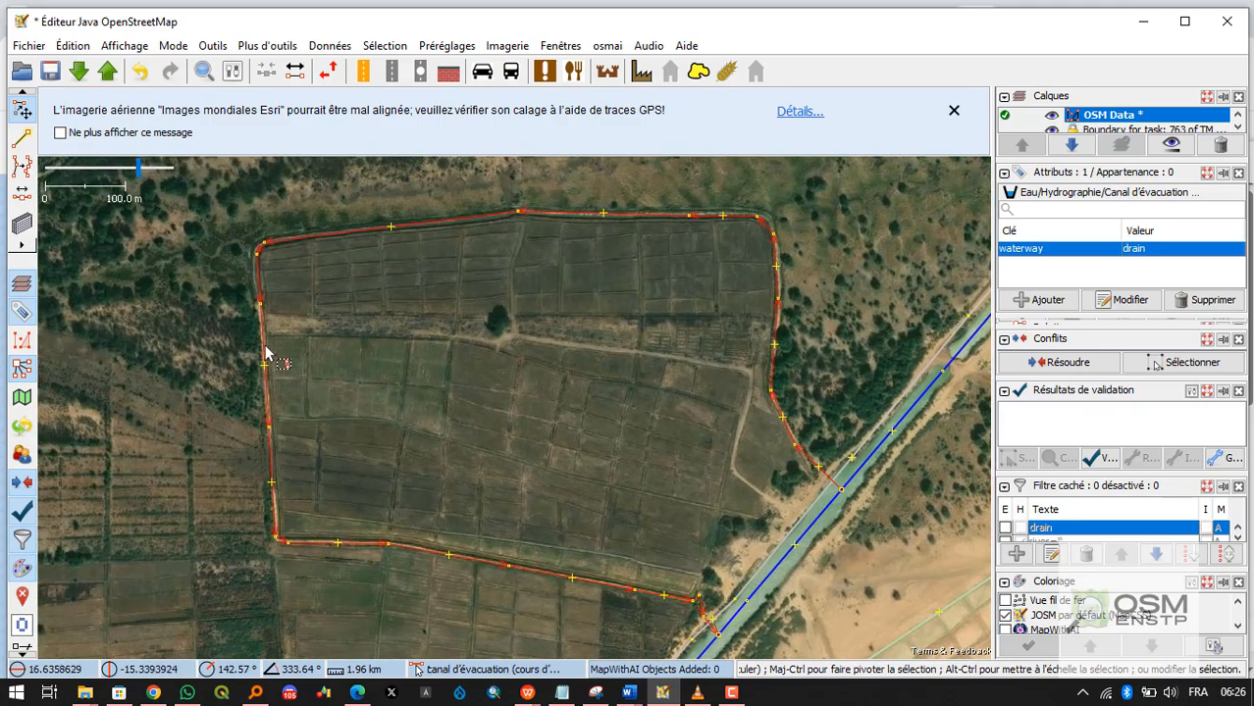
scroll(481, 367, "up", 3)
scroll(461, 324, "down", 3)
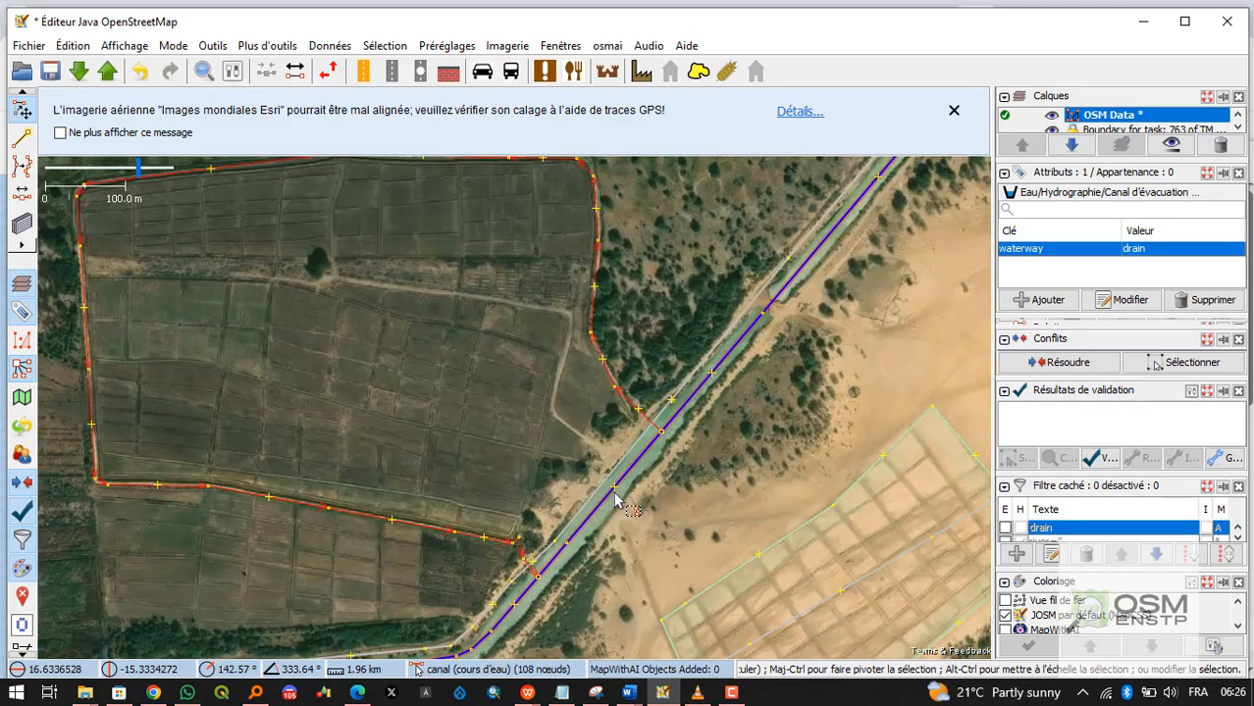
scroll(628, 461, "up", 3)
left_click(633, 471)
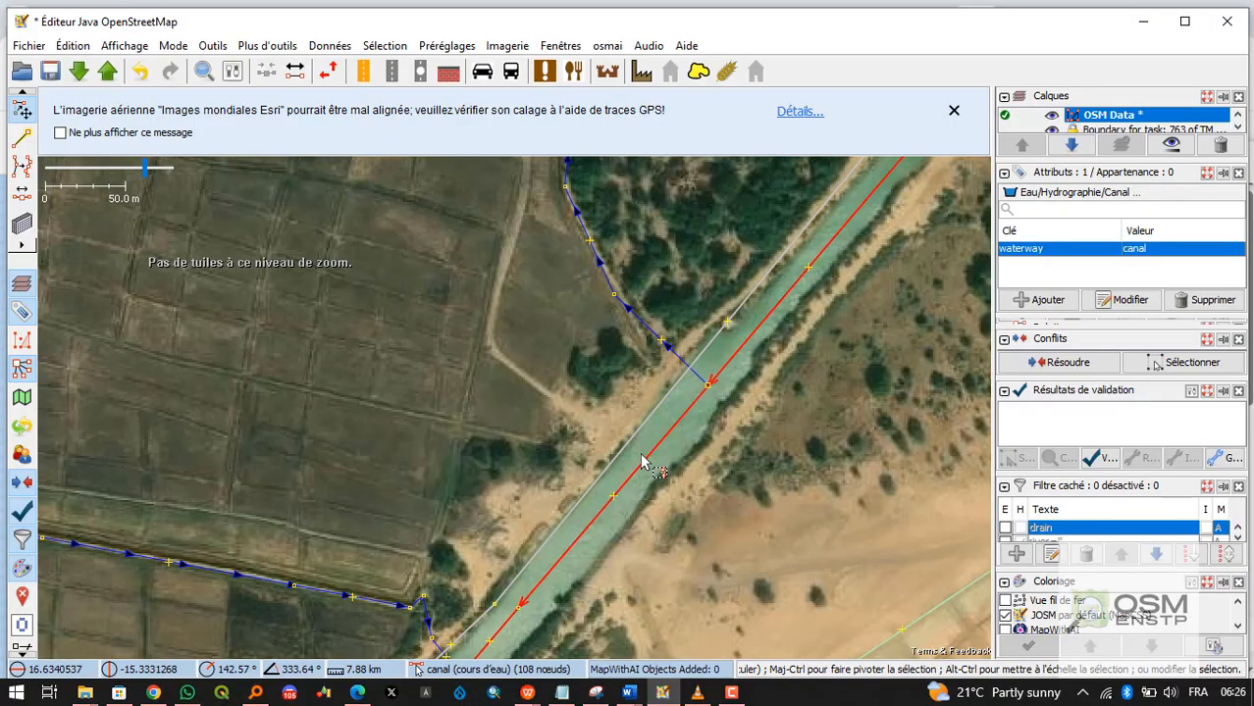
key("a")
scroll(630, 465, "down", 2)
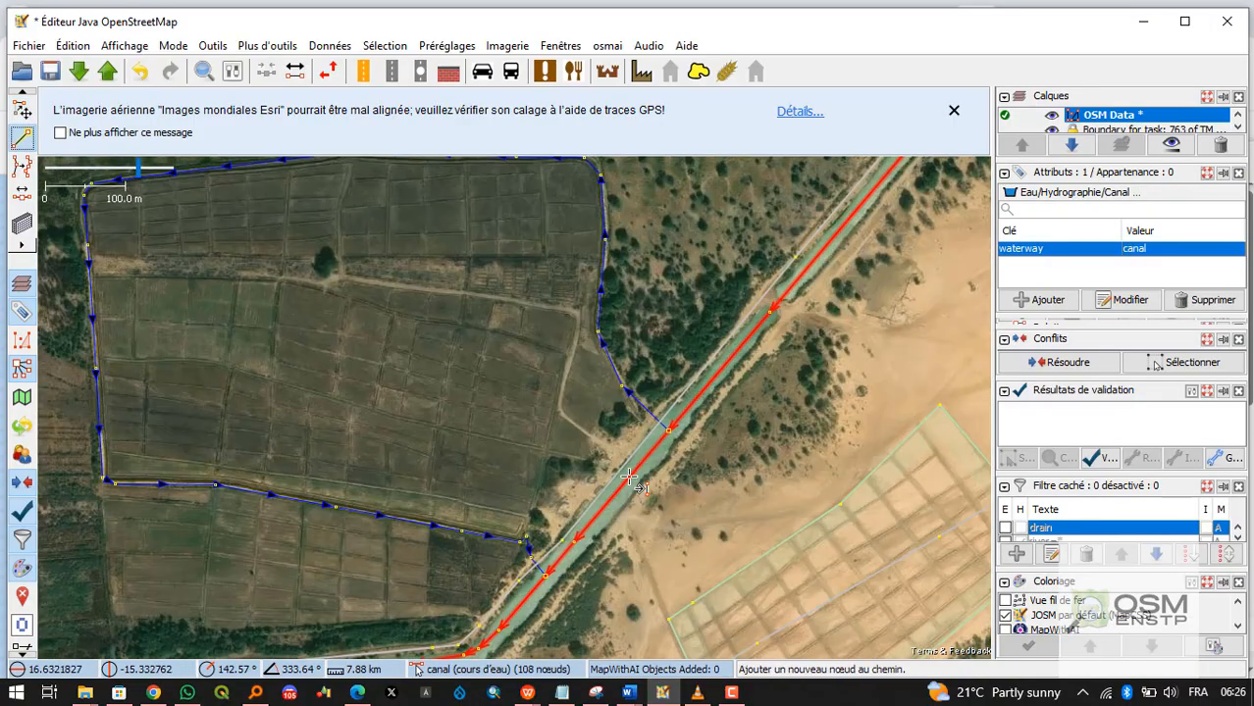
left_click(87, 277)
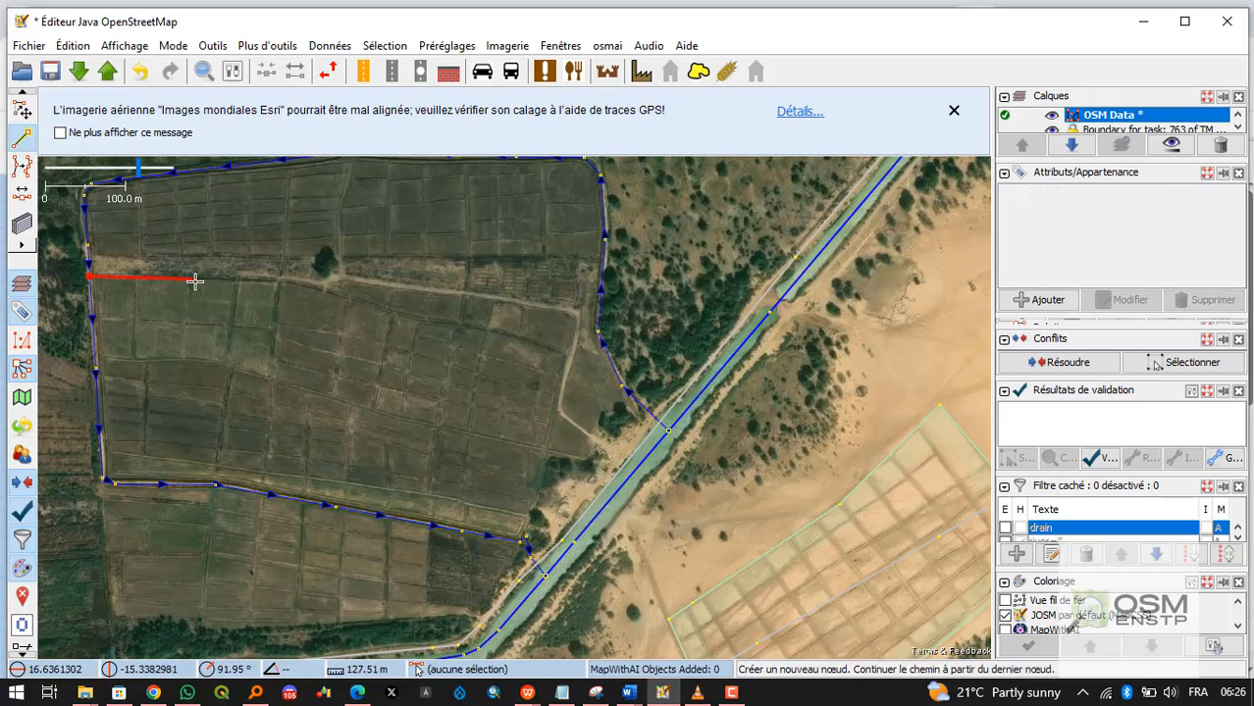
left_click(242, 279)
left_click(335, 279)
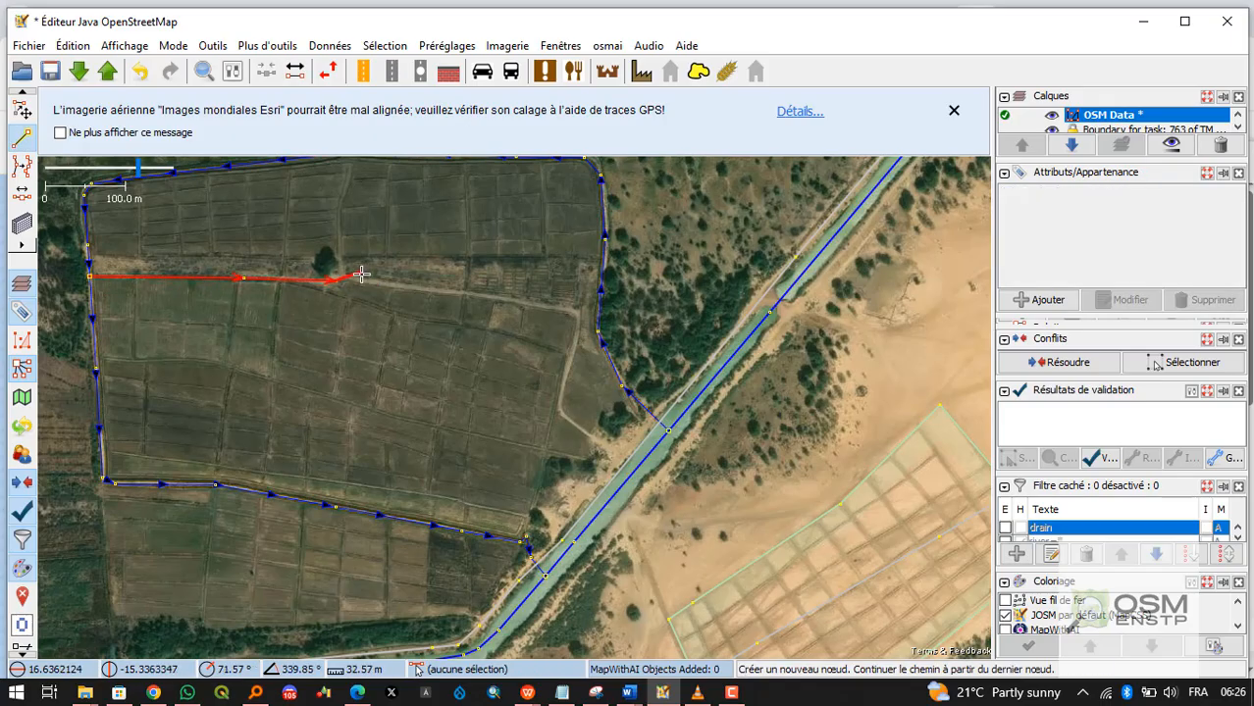
left_click(377, 280)
left_click(577, 314)
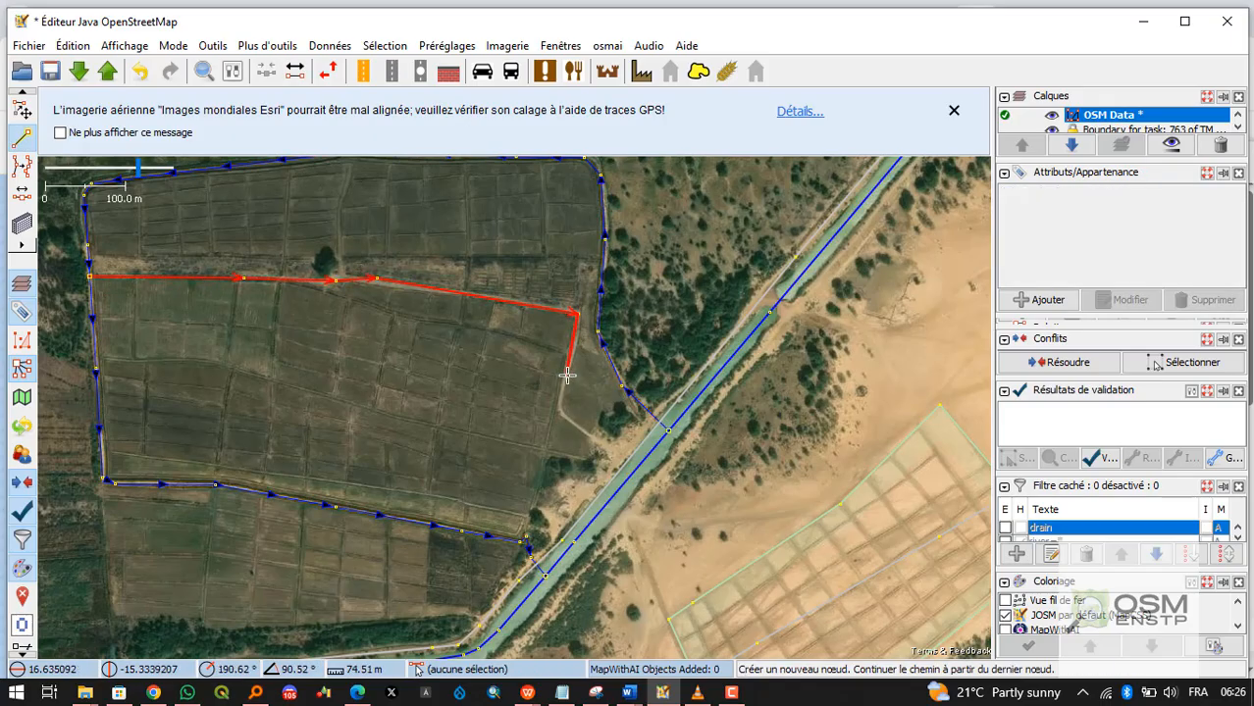
Continue the track way south from the bend, then southeast to the canal, and finish it on the canal line.
scroll(558, 419, "up", 2)
left_click(570, 366)
left_click(558, 412)
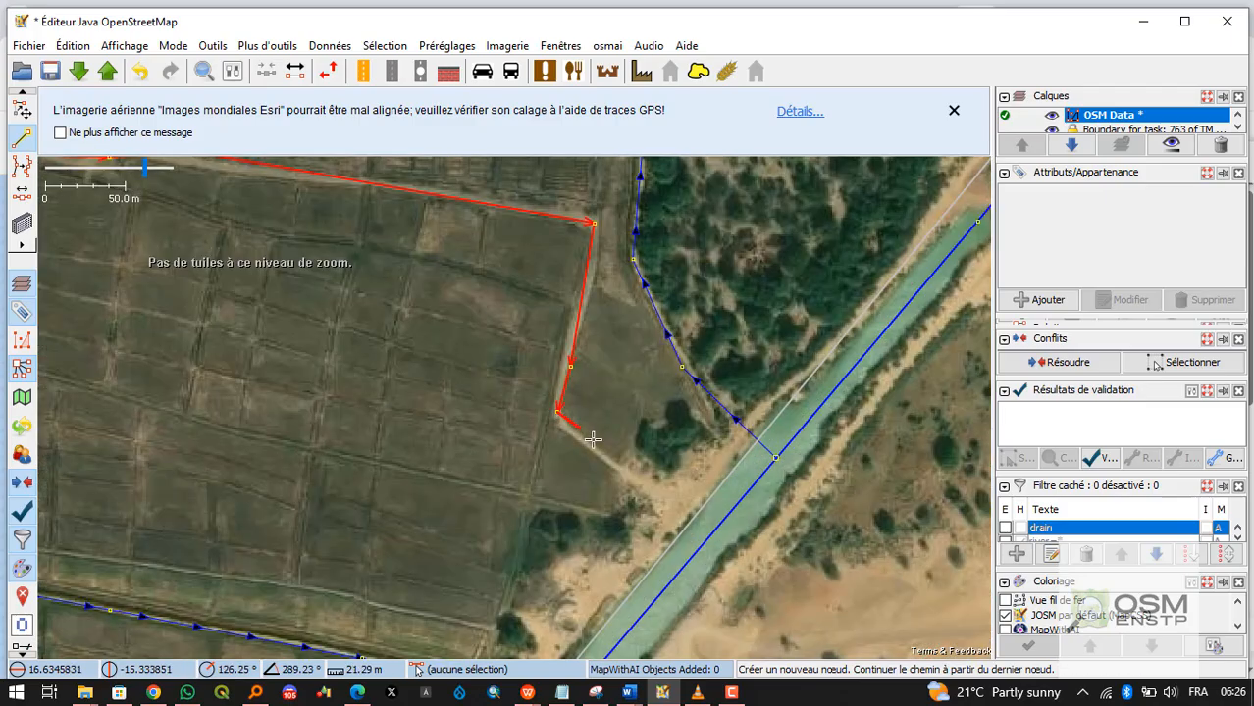
left_click(611, 464)
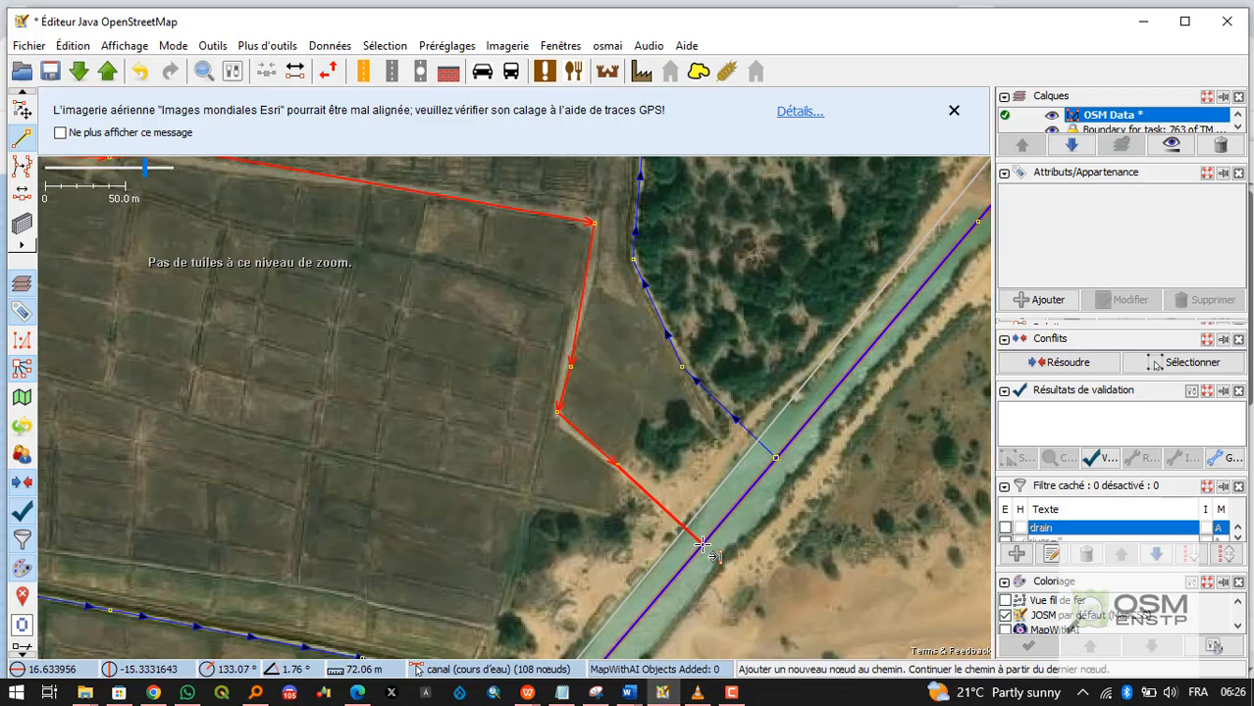
left_click(703, 546)
key("Escape")
scroll(699, 495, "down", 2)
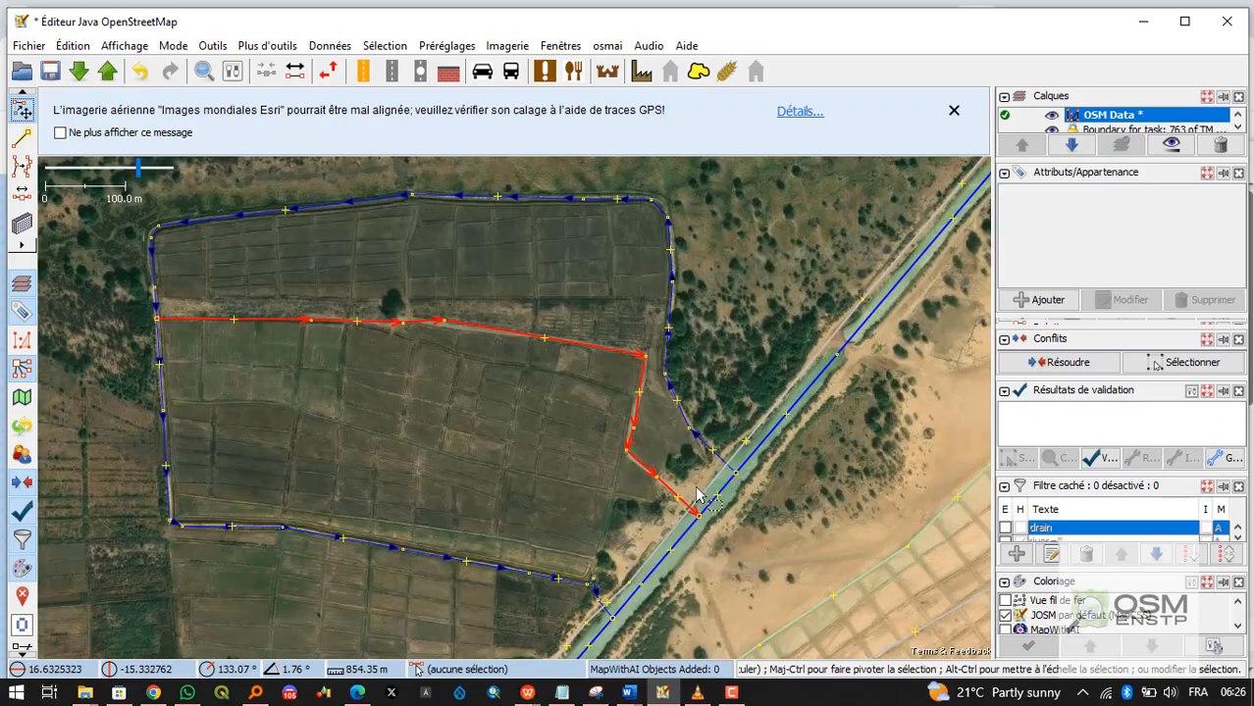
Select the unclassified road beside the canal and review its edit history, including the version 2 contributor's link.
left_click(713, 480)
scroll(711, 479, "down", 6)
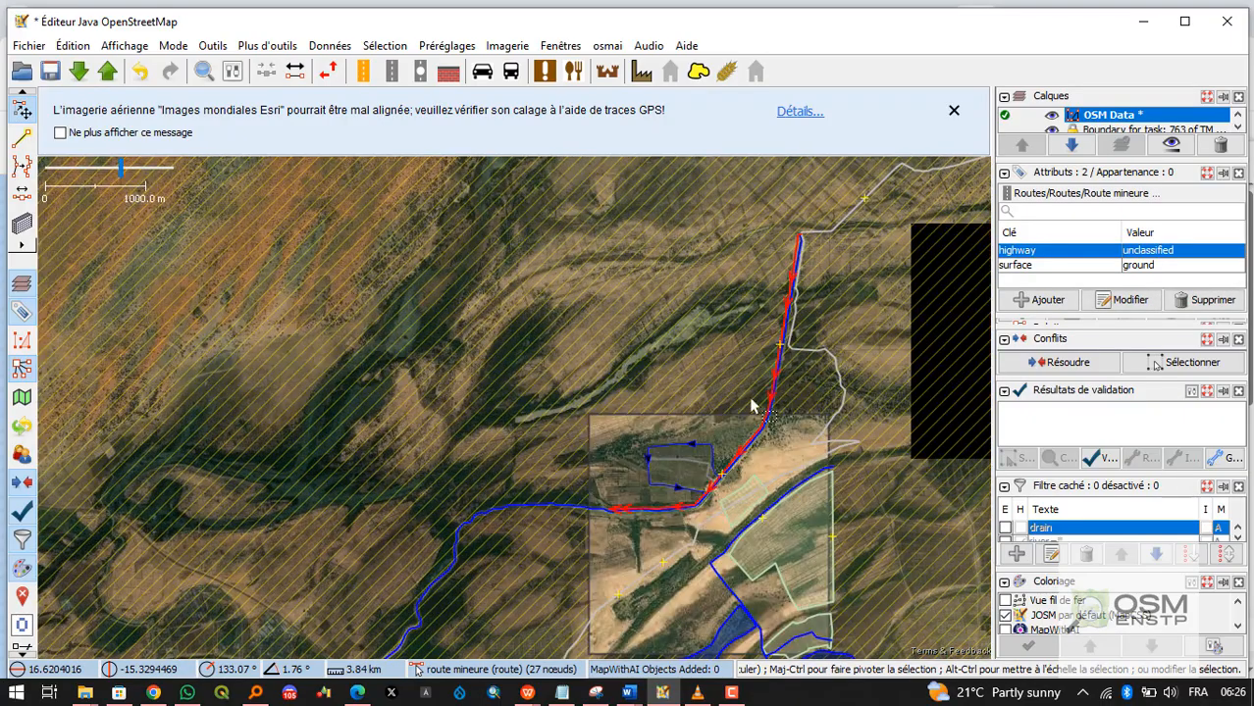
scroll(814, 265, "up", 8)
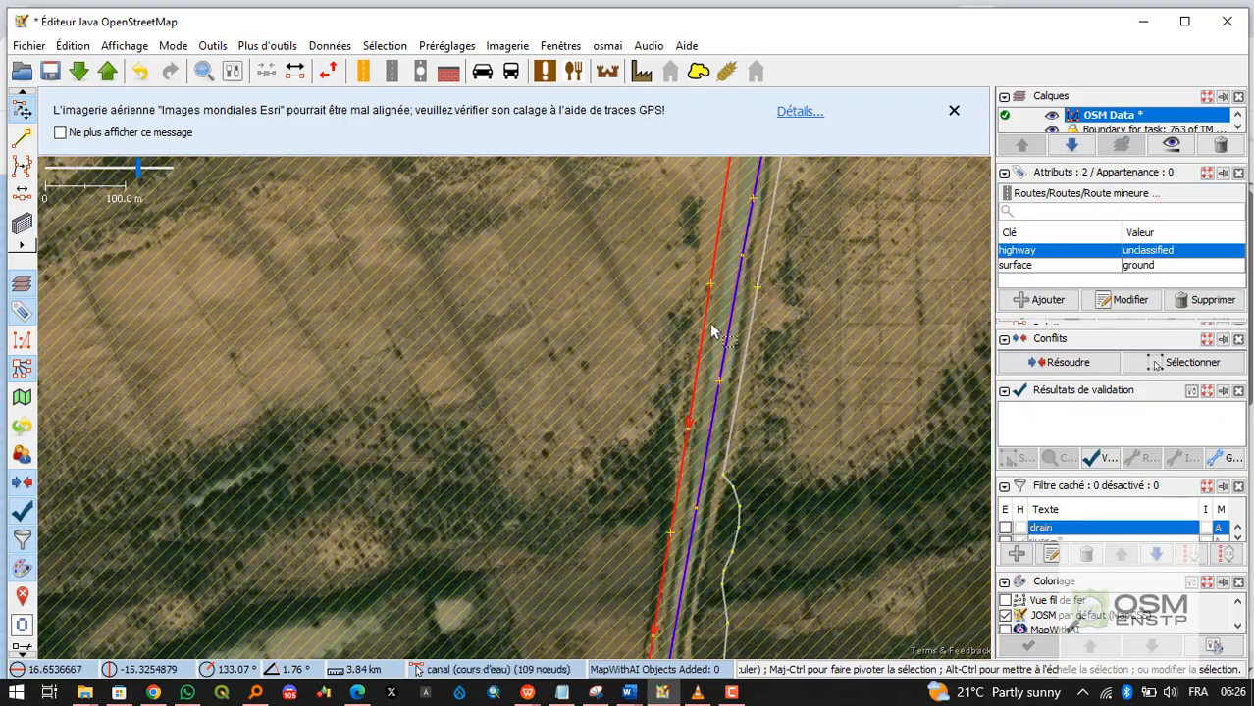
scroll(703, 355, "down", 8)
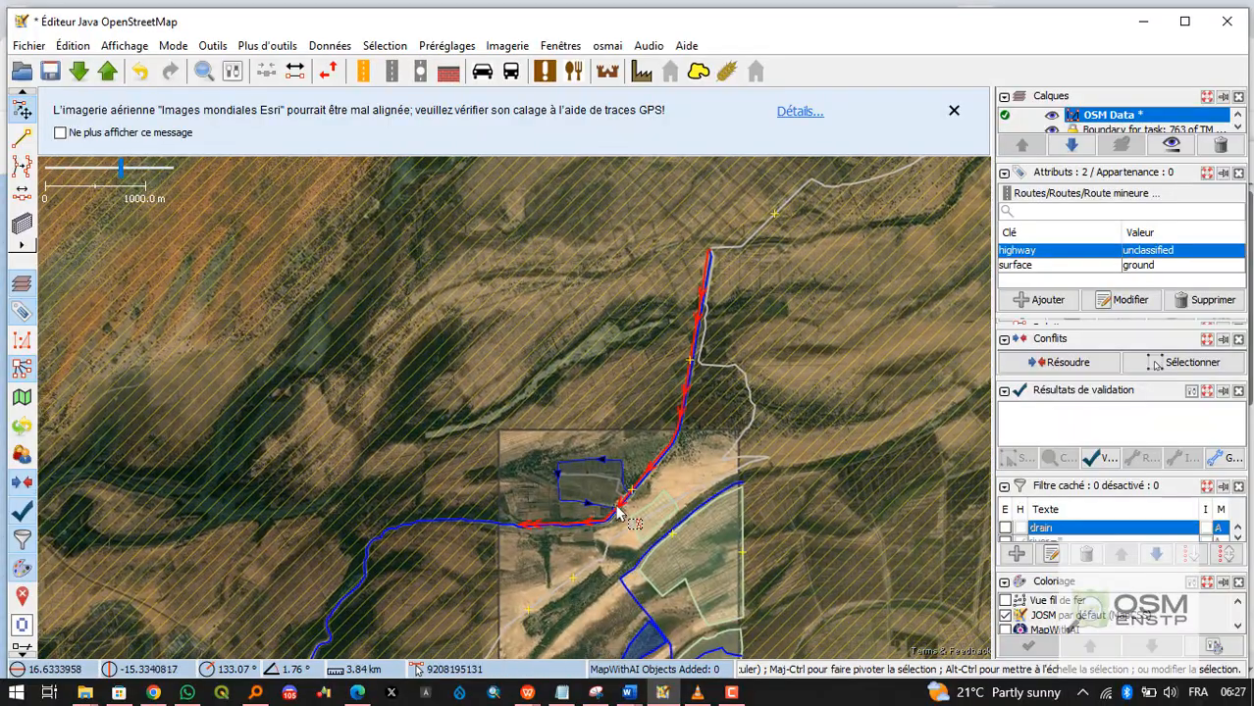
key("ctrl+h")
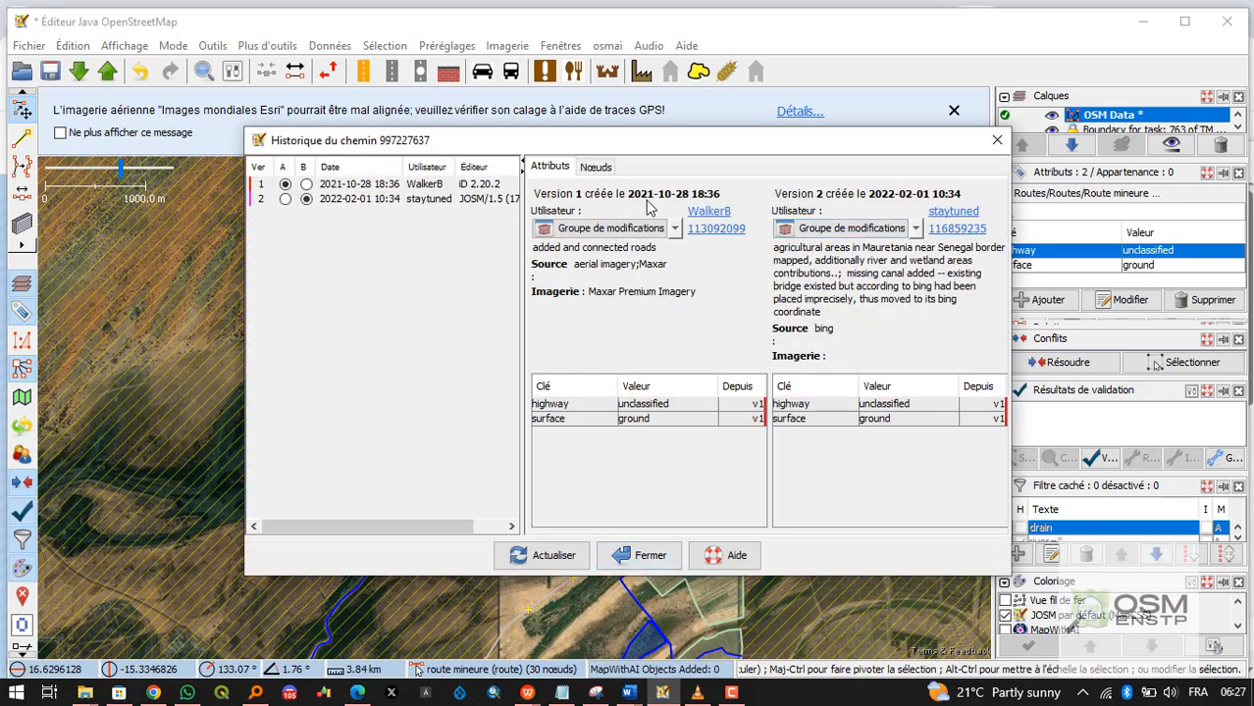
left_click(952, 214)
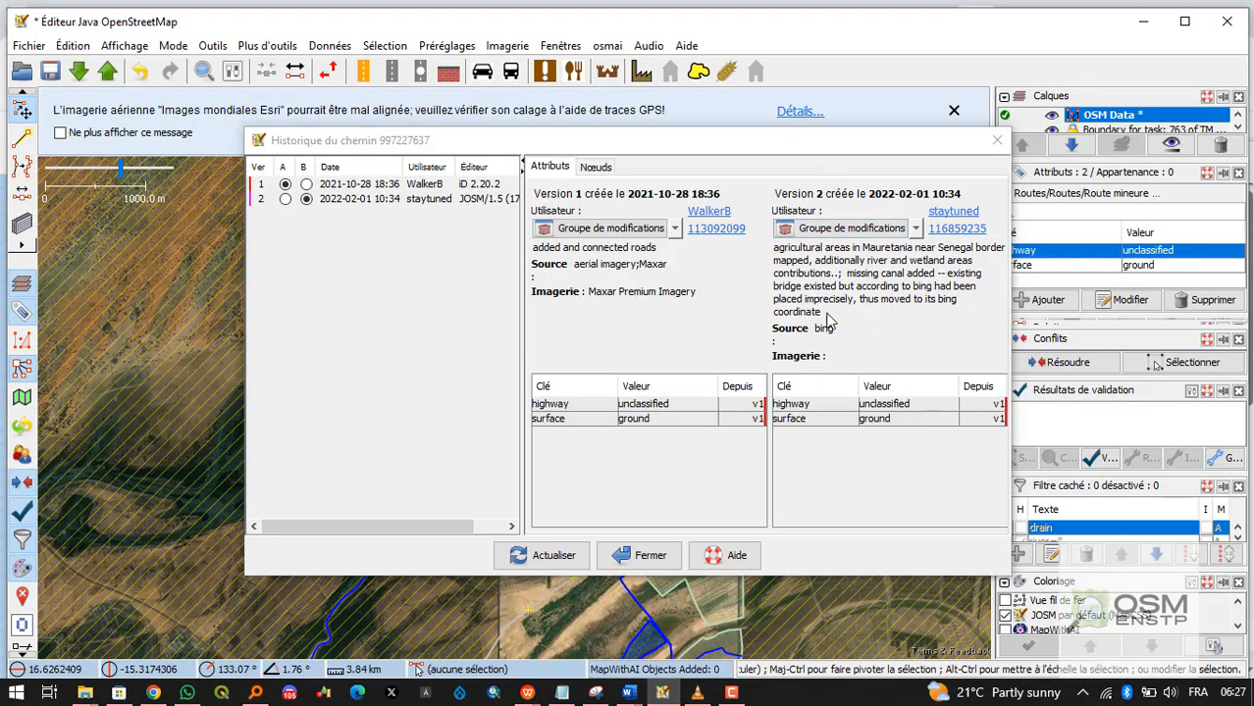
left_click(996, 140)
Examine the road and canal from the north down to where the drains and the new track meet them.
scroll(713, 384, "up", 5)
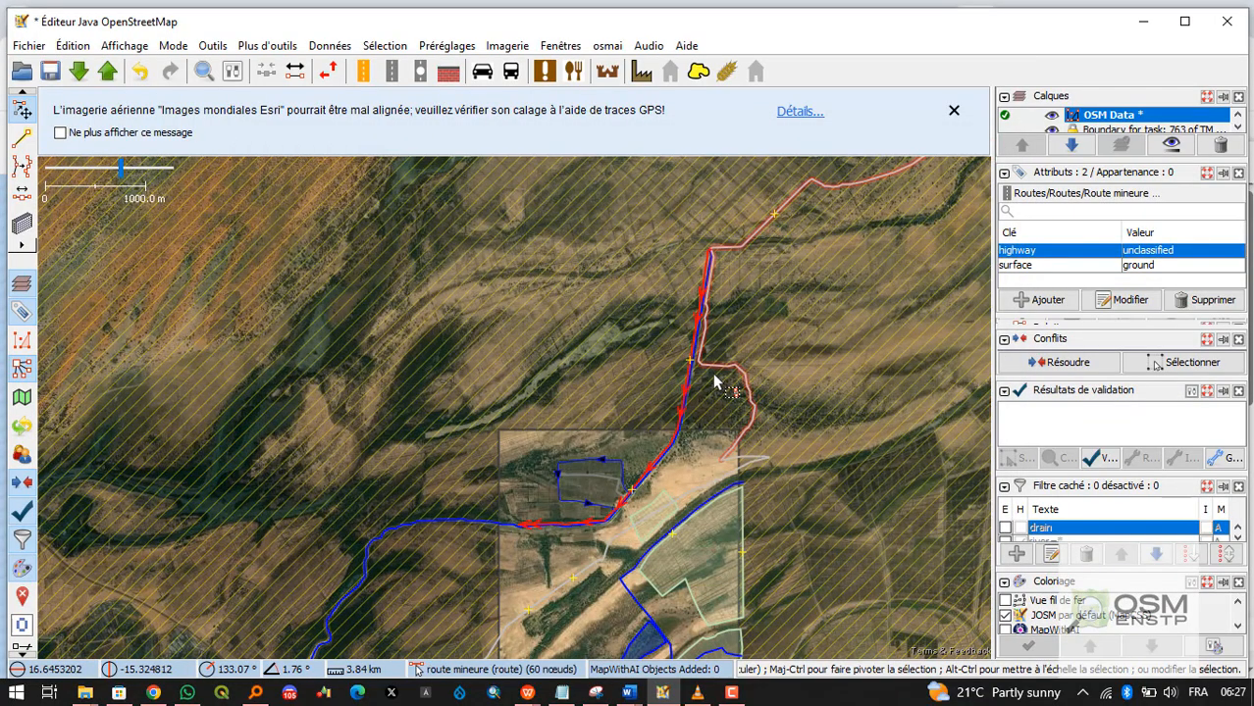
scroll(675, 463, "up", 2)
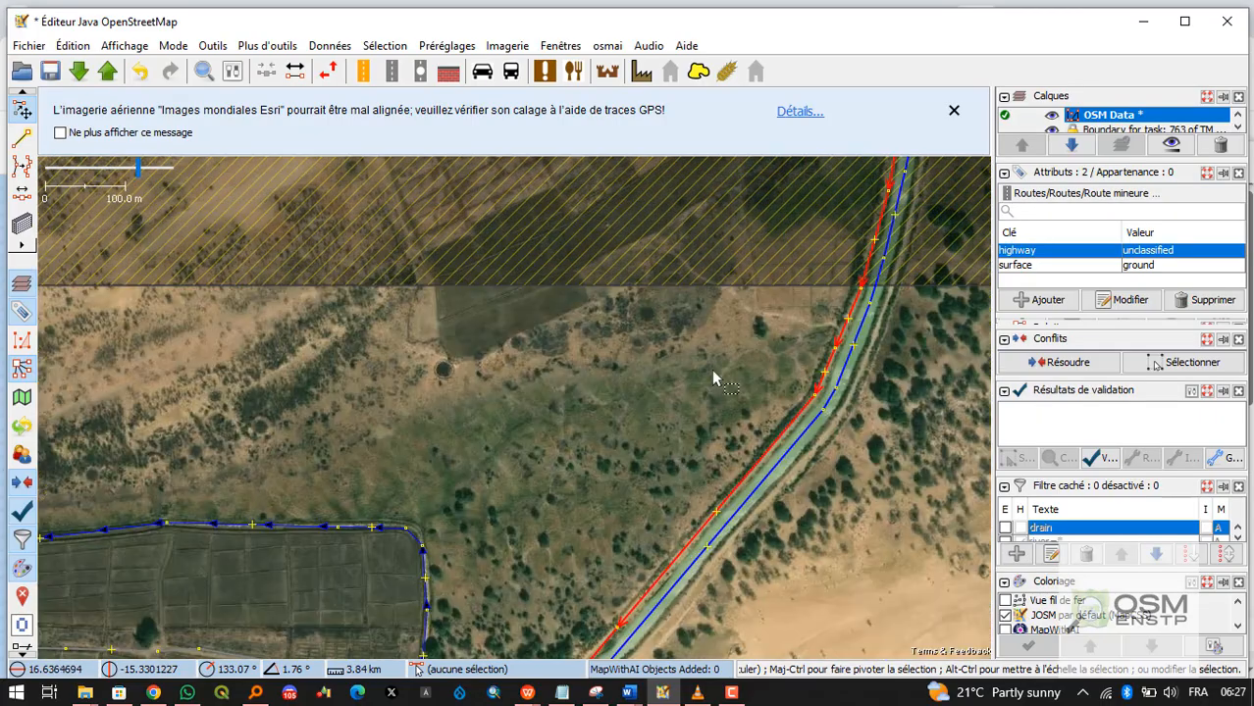
scroll(711, 370, "up", 3)
left_click_drag(713, 374, 502, 475)
scroll(569, 373, "down", 2)
scroll(502, 475, "up", 1)
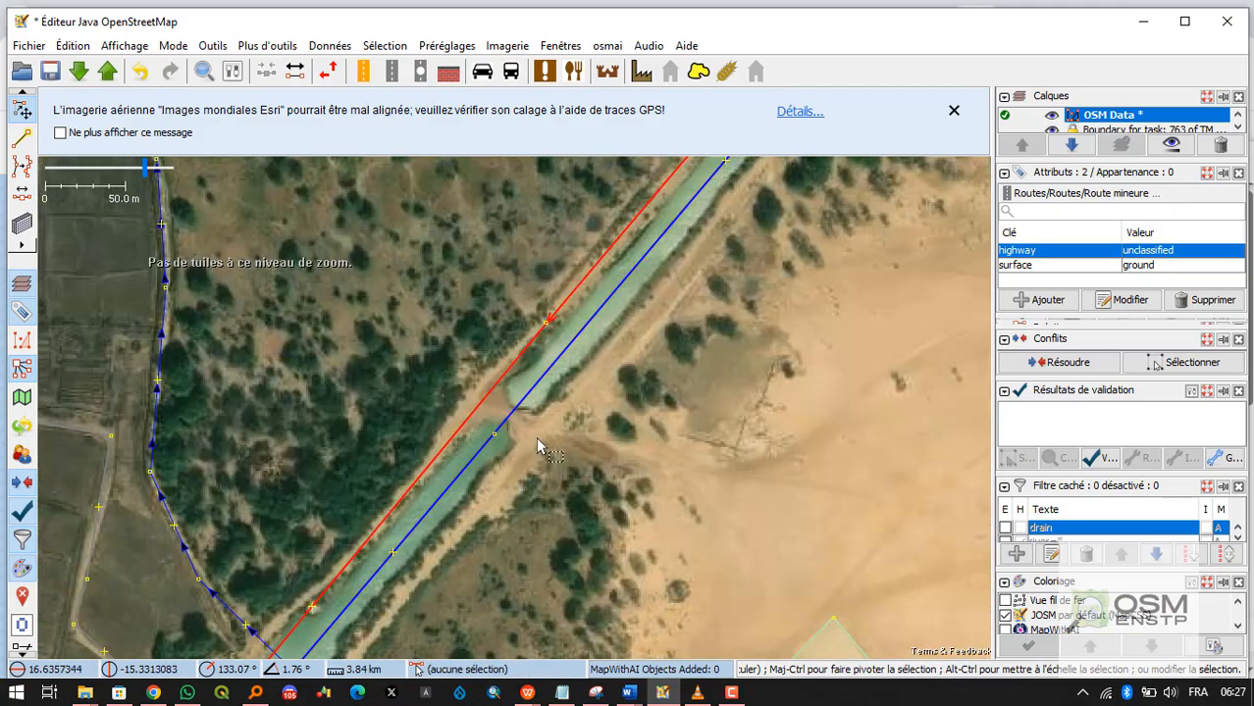
scroll(516, 425, "up", 1)
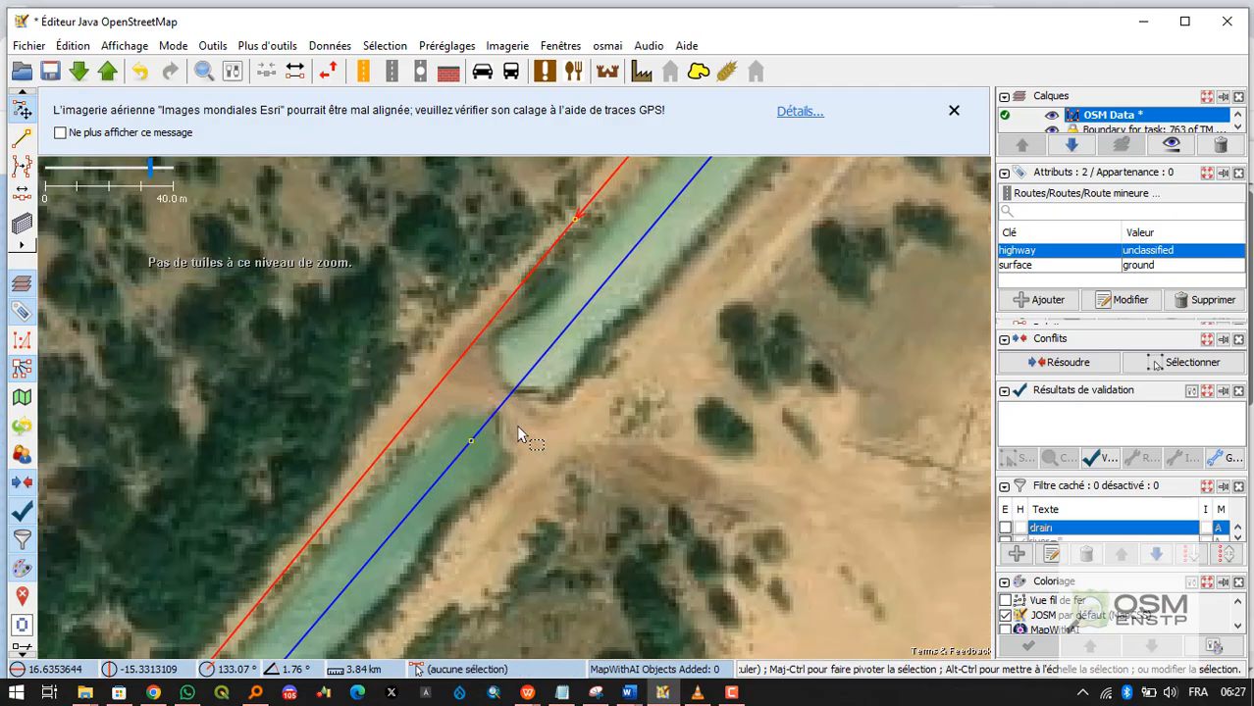
scroll(519, 422, "down", 3)
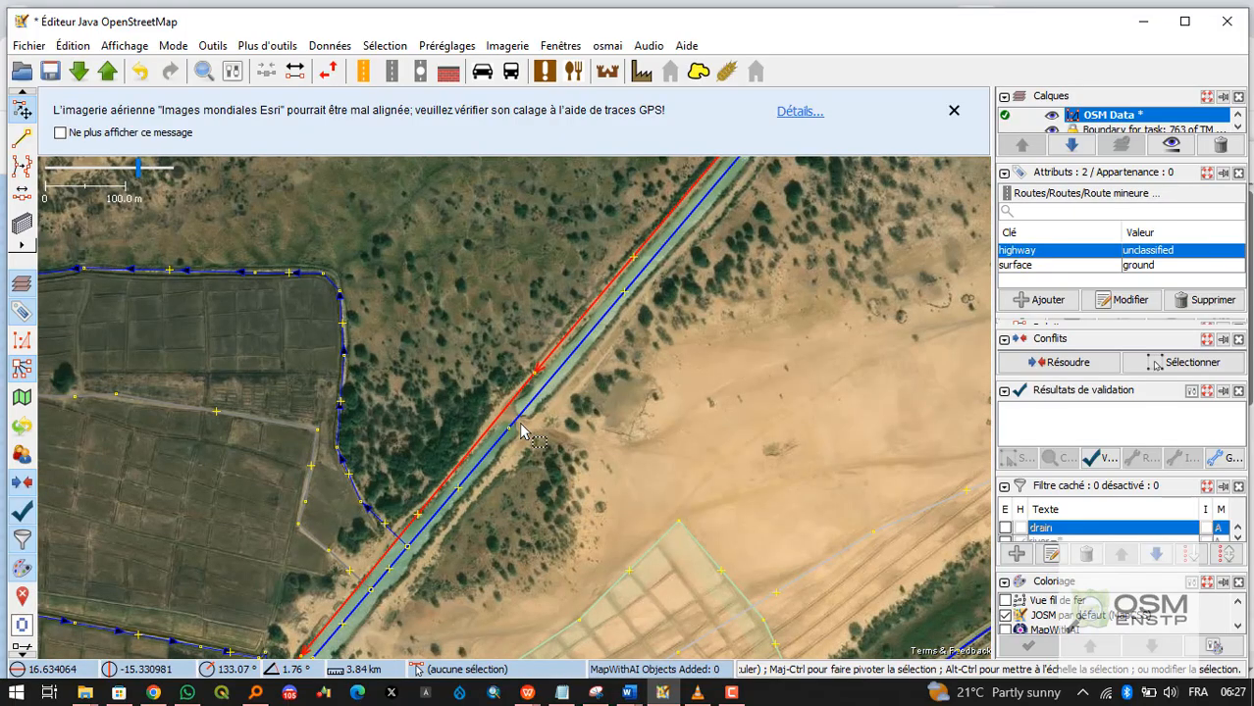
scroll(524, 434, "up", 2)
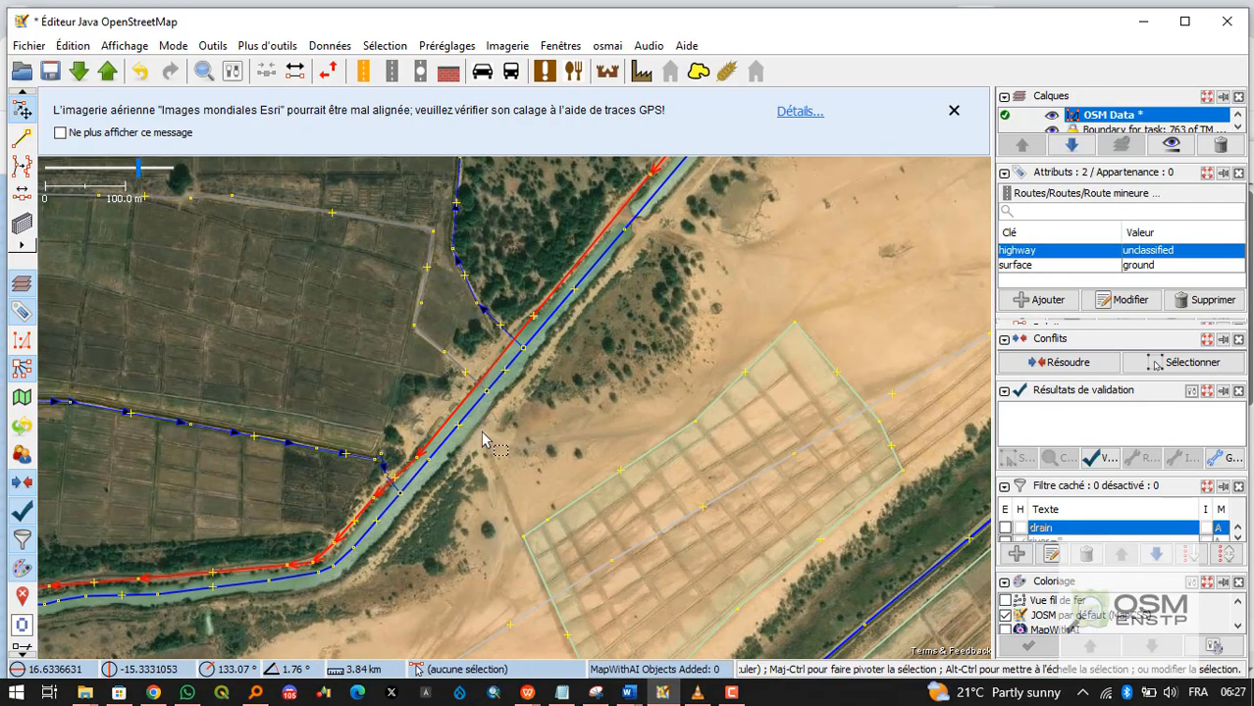
scroll(418, 479, "up", 2)
scroll(401, 484, "down", 2)
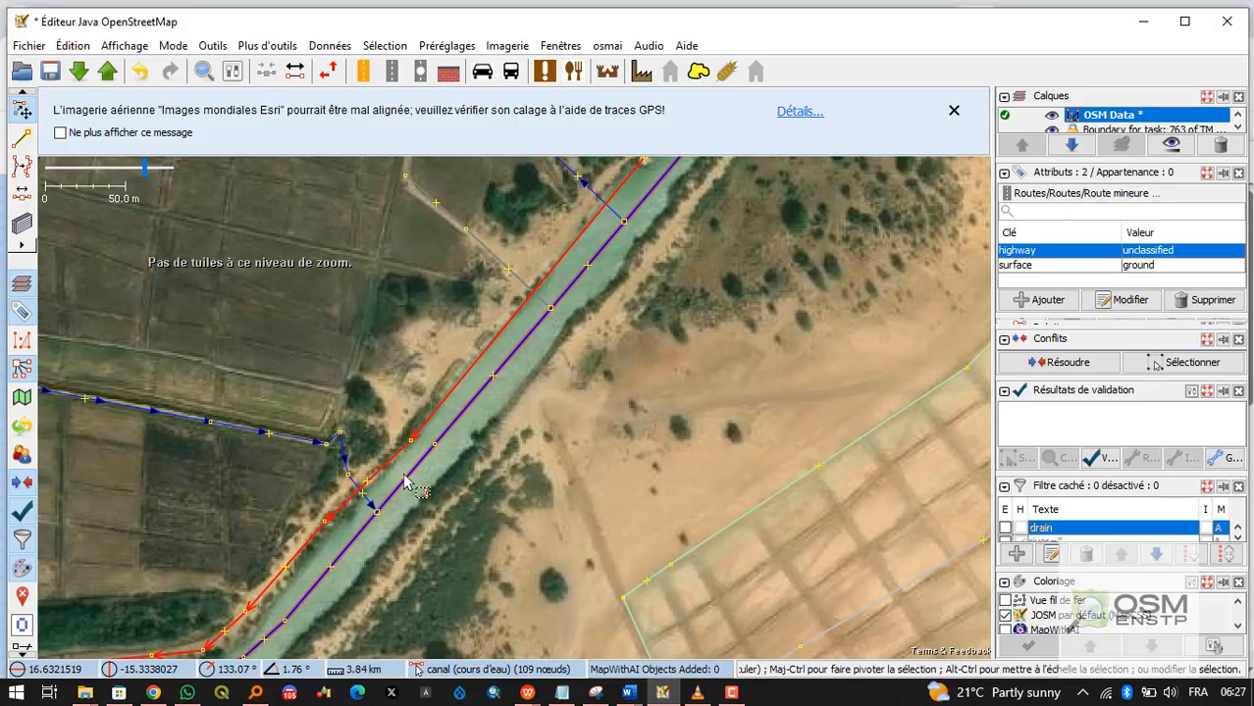
Add a road node at the southern drain's crossing and merge it with the drain's node so both ways share it.
scroll(359, 505, "up", 1)
scroll(373, 498, "up", 2)
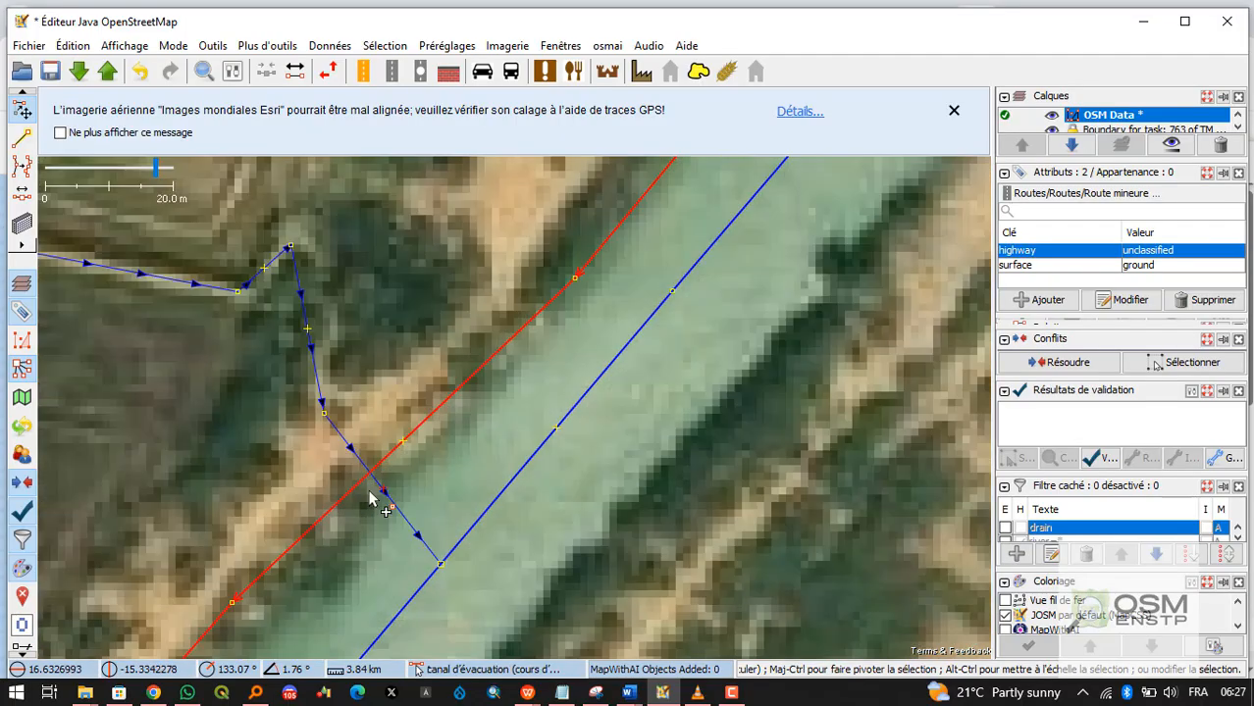
left_click_drag(402, 443, 335, 449)
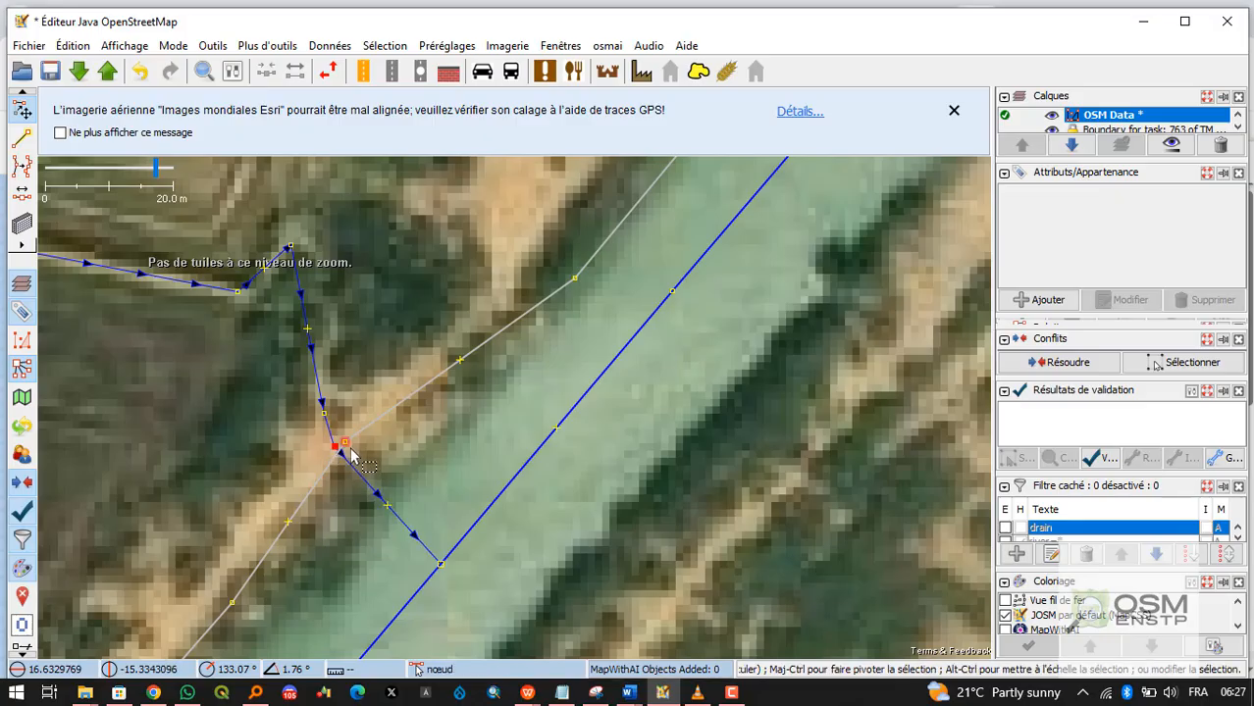
left_click(357, 465)
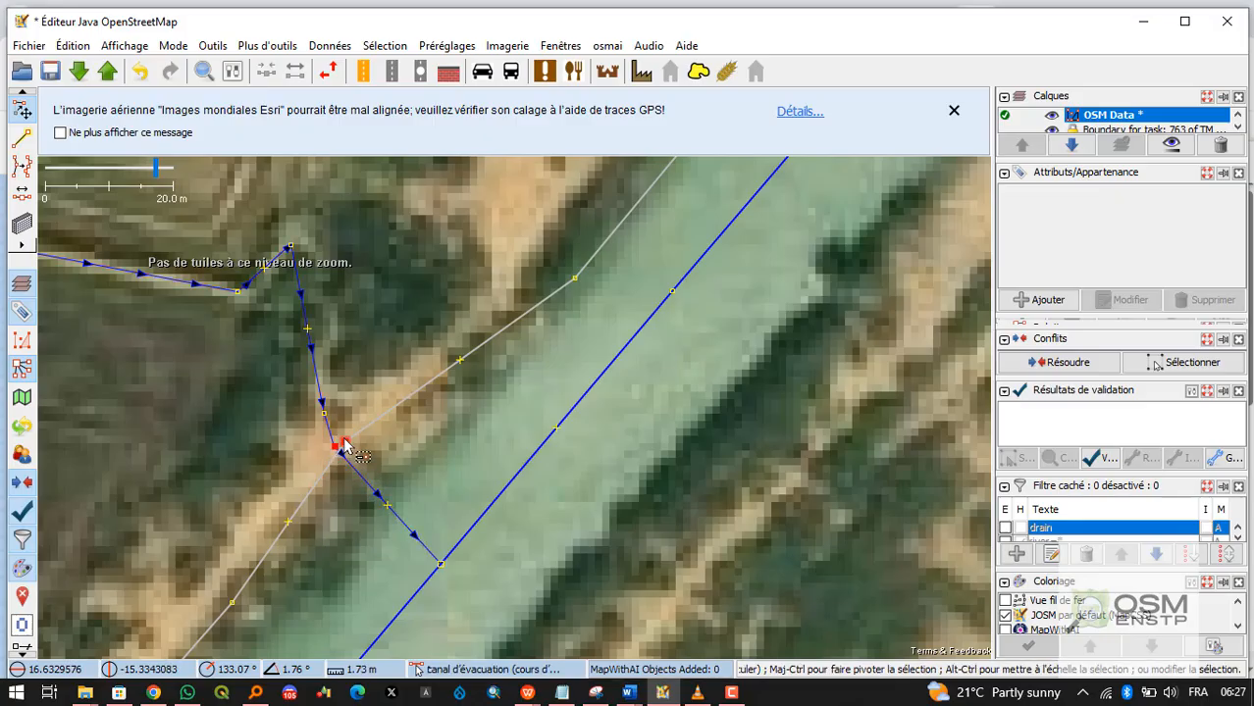
left_click_drag(335, 446, 345, 443)
left_click(361, 445)
key("Escape")
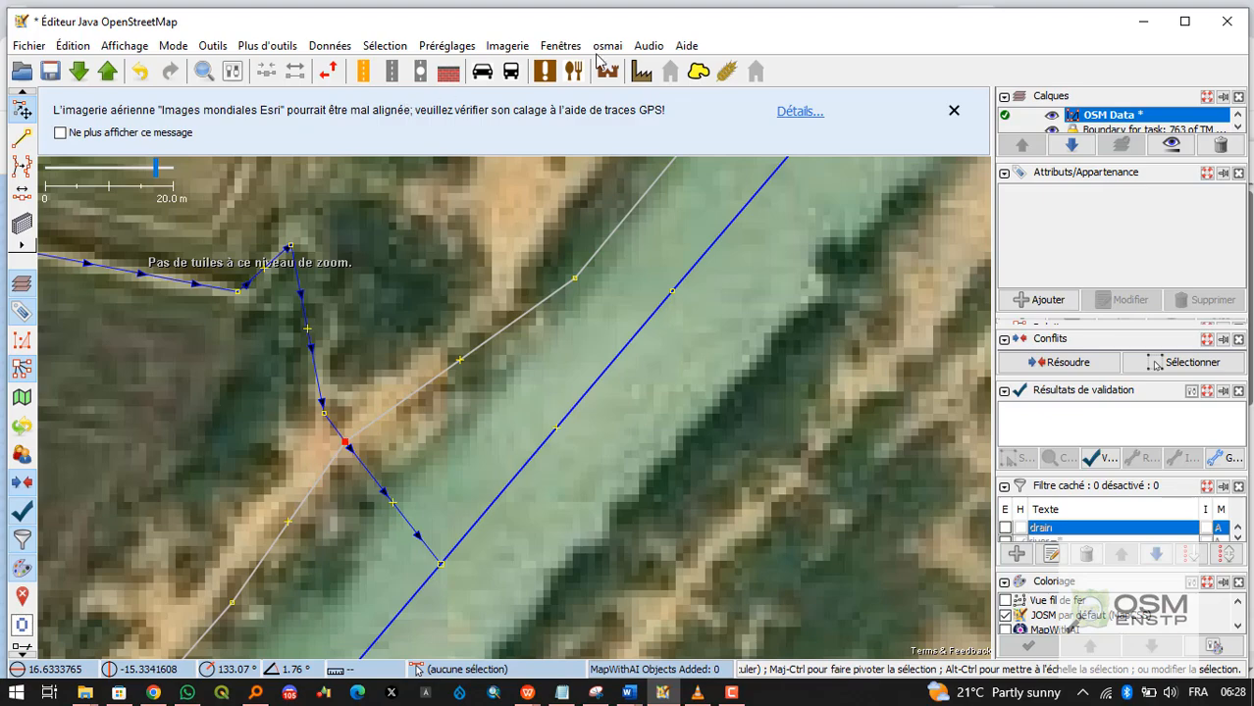
Tag the node shared by the road and the southern drain with the Routes/Gué preset, giving ford=yes.
left_click(447, 45)
left_click(448, 70)
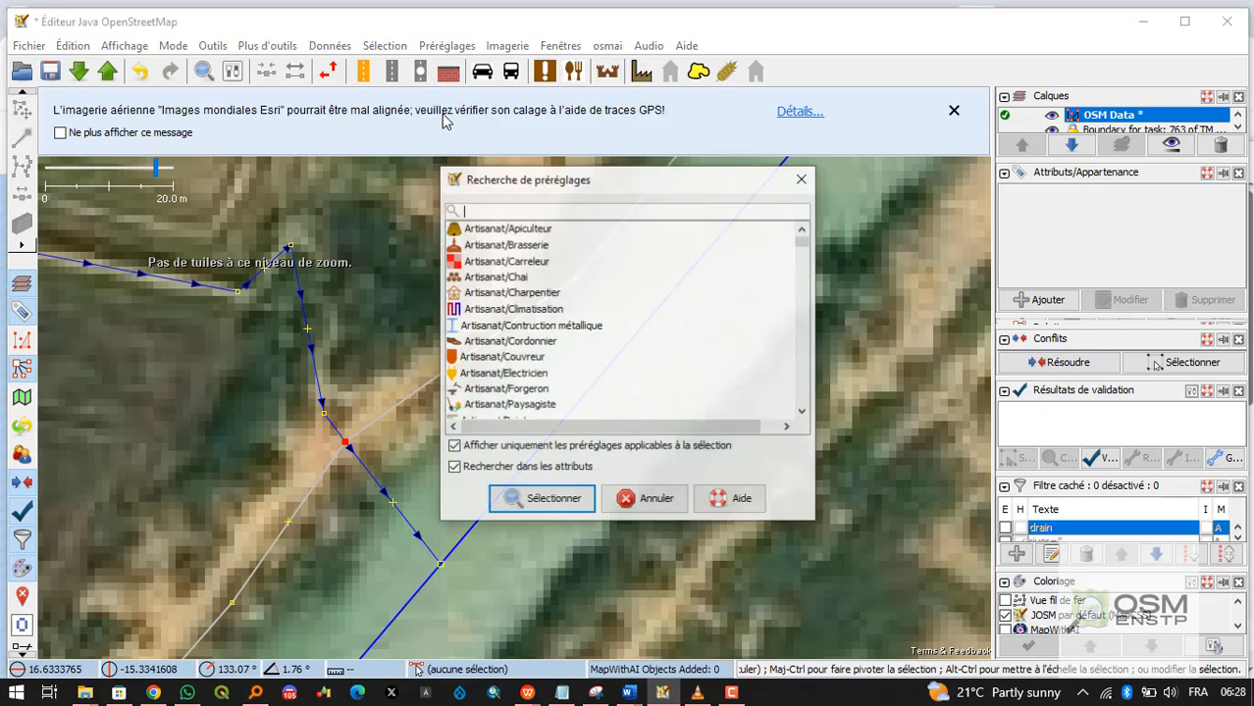
type("gue")
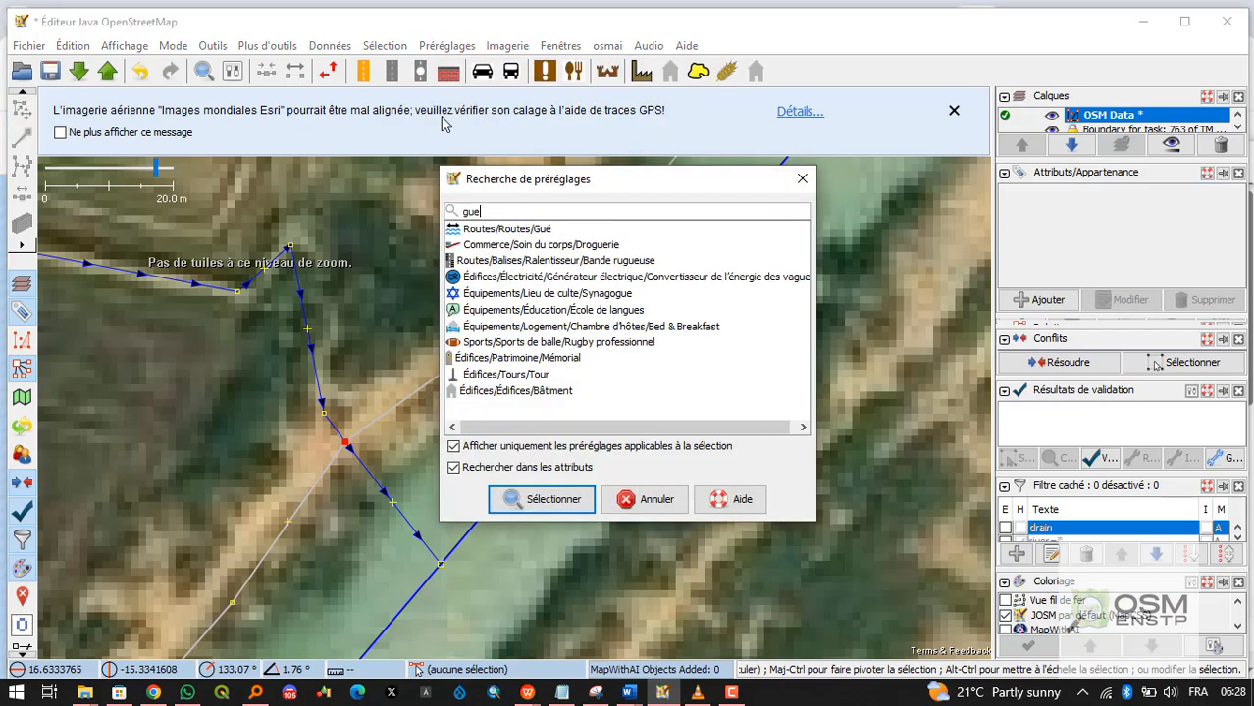
left_click(474, 230)
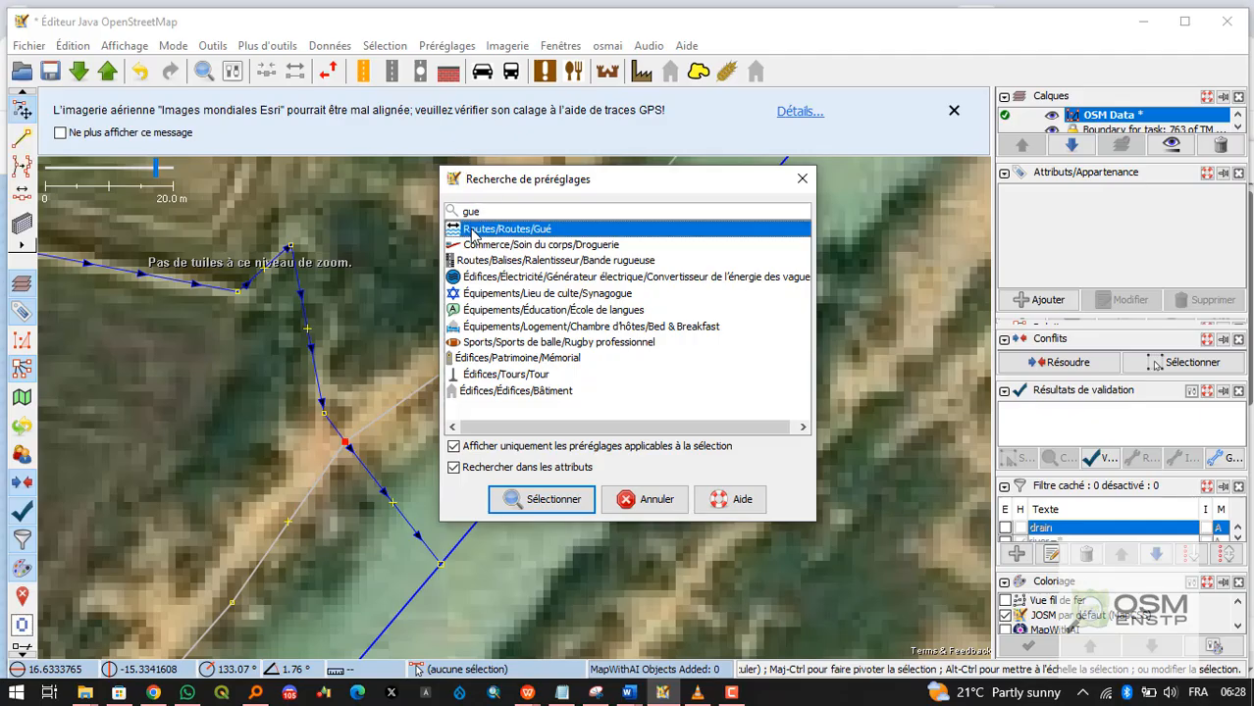
left_click(523, 500)
left_click(537, 428)
Add a node to the unclassified road where it crosses the northern drain beside the canal.
scroll(537, 428, "down", 4)
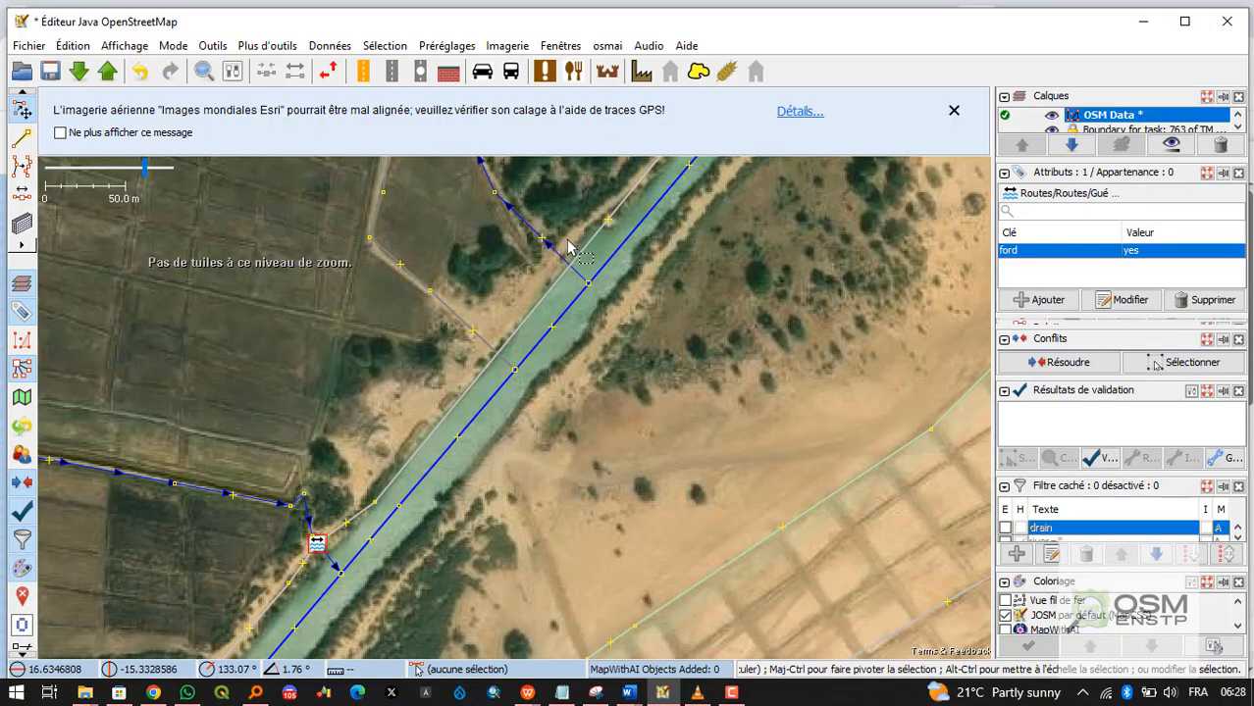
scroll(569, 338, "up", 3)
scroll(610, 322, "down", 3)
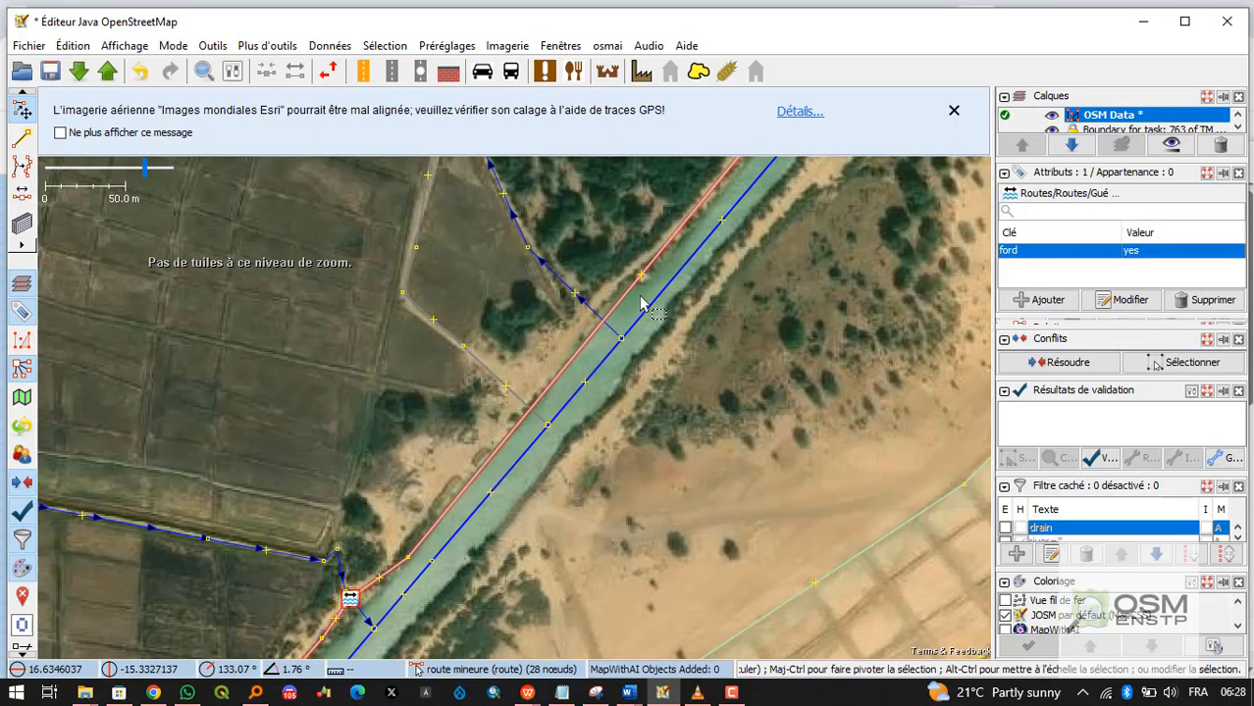
left_click_drag(604, 309, 595, 306)
scroll(593, 310, "up", 3)
scroll(605, 328, "down", 1)
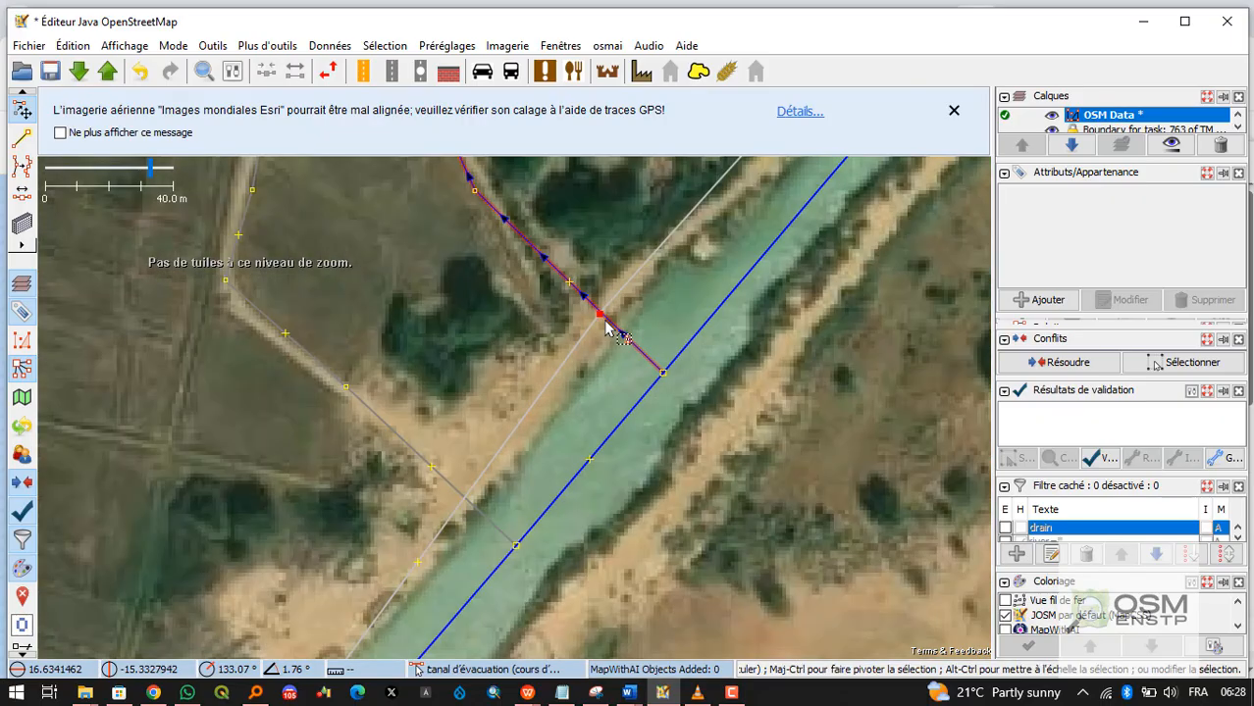
scroll(605, 328, "up", 2)
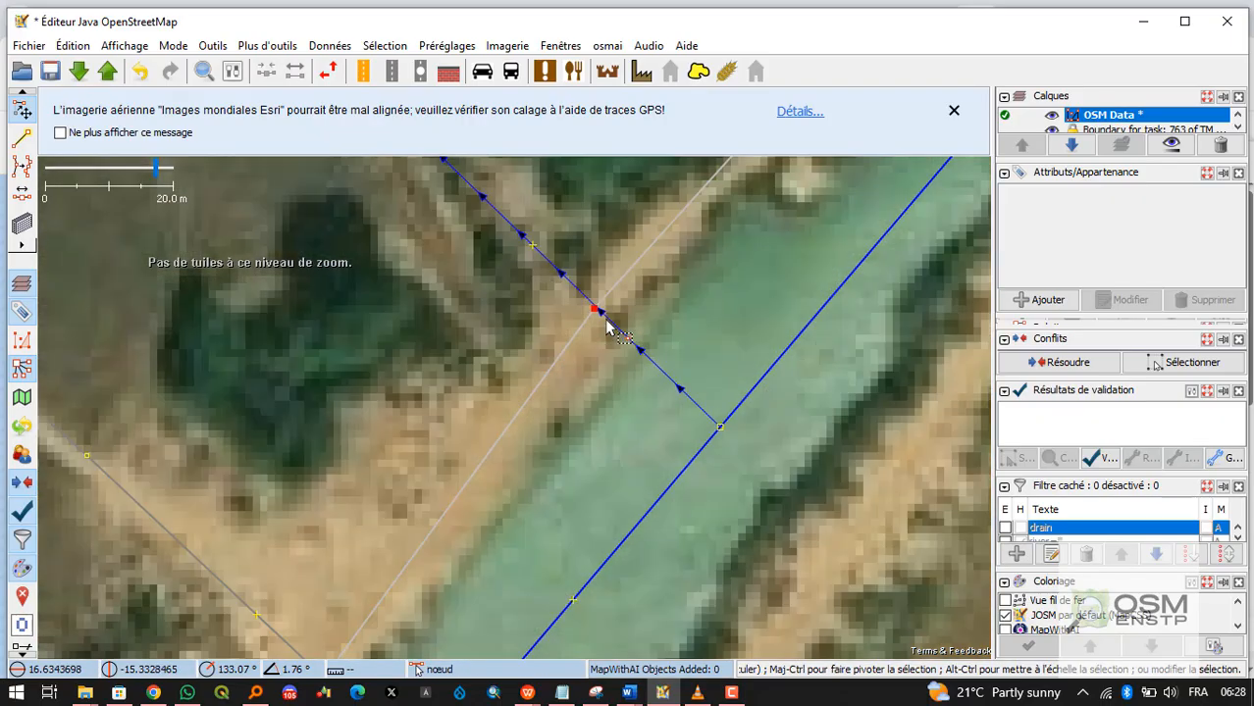
scroll(605, 328, "down", 1)
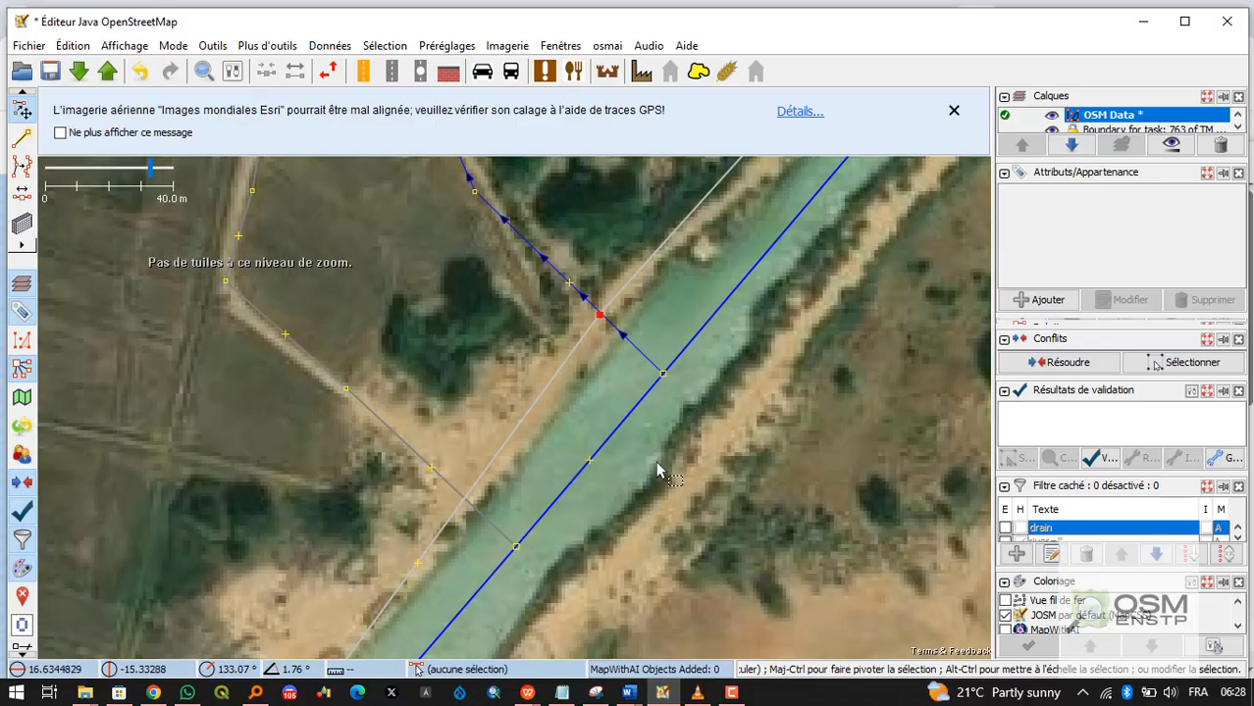
left_click_drag(567, 360, 521, 409)
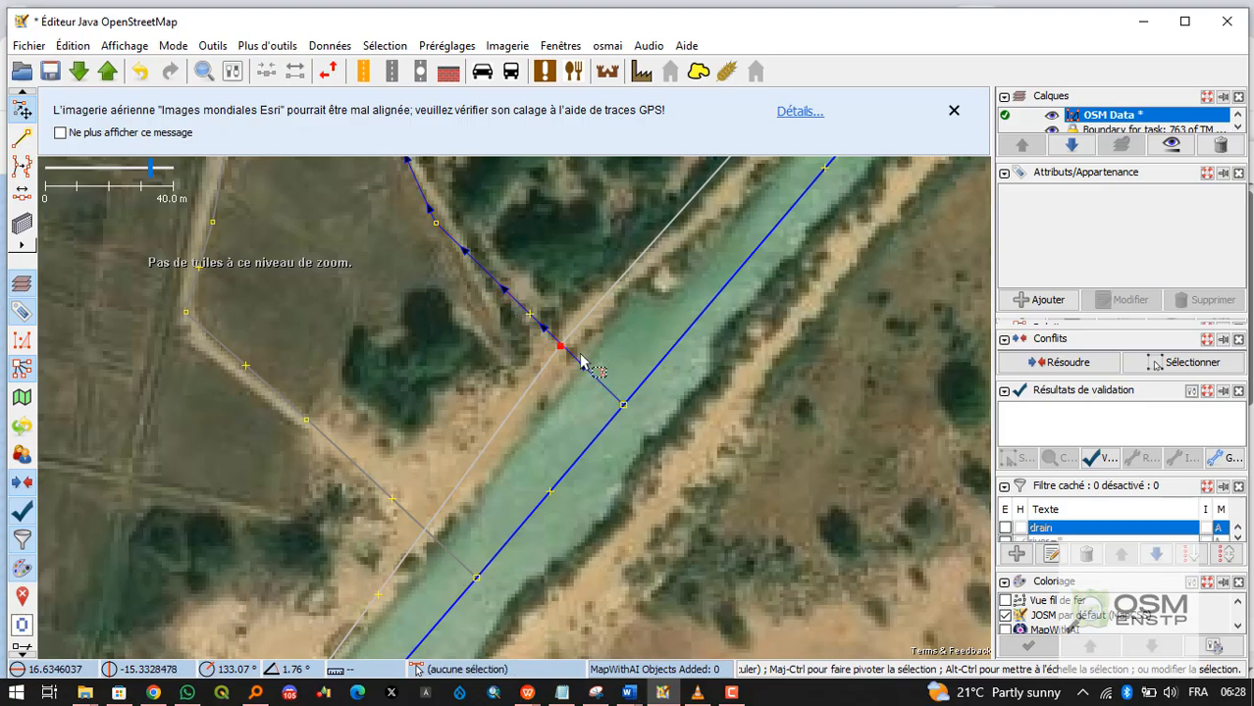
left_click(522, 420)
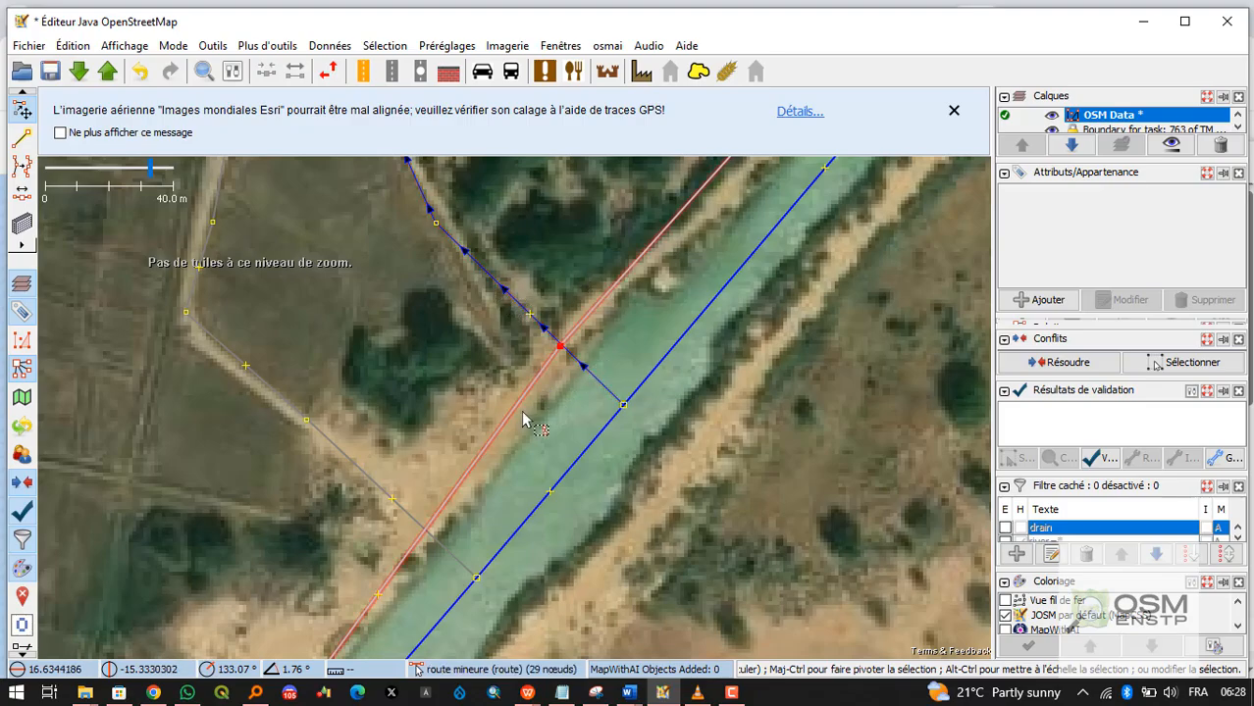
scroll(564, 338, "up", 2)
left_click(572, 389)
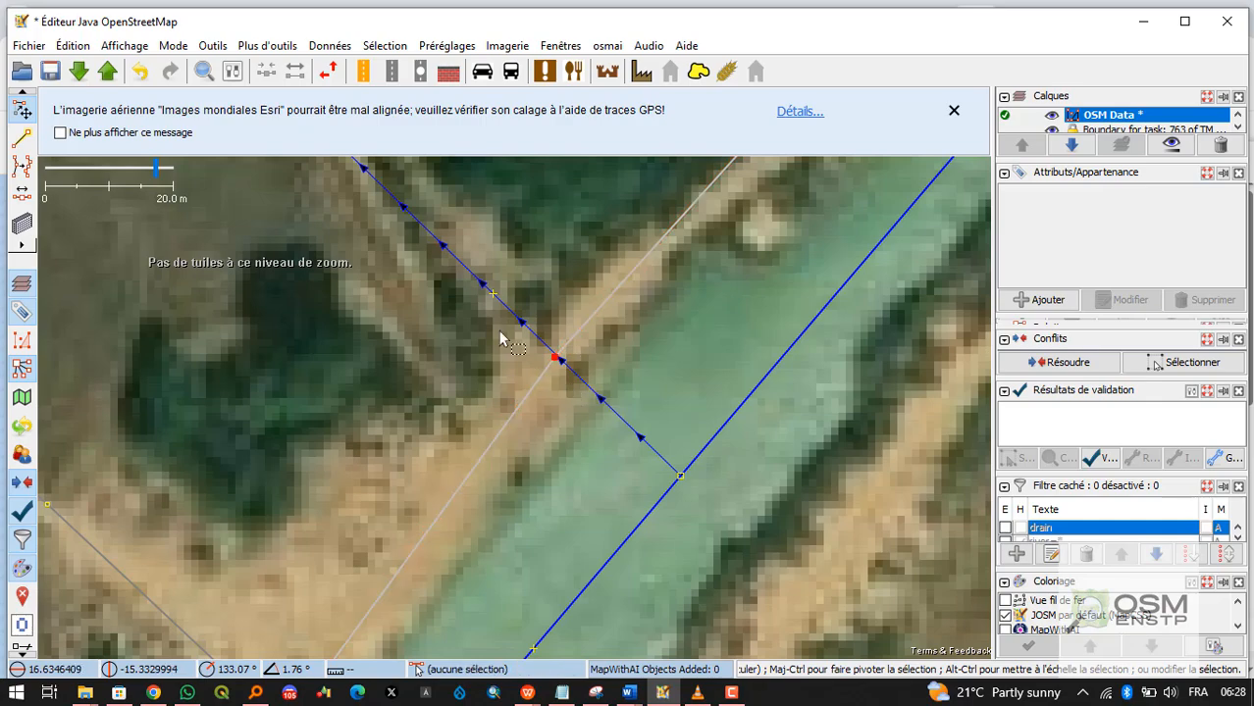
left_click(578, 382)
left_click(480, 511)
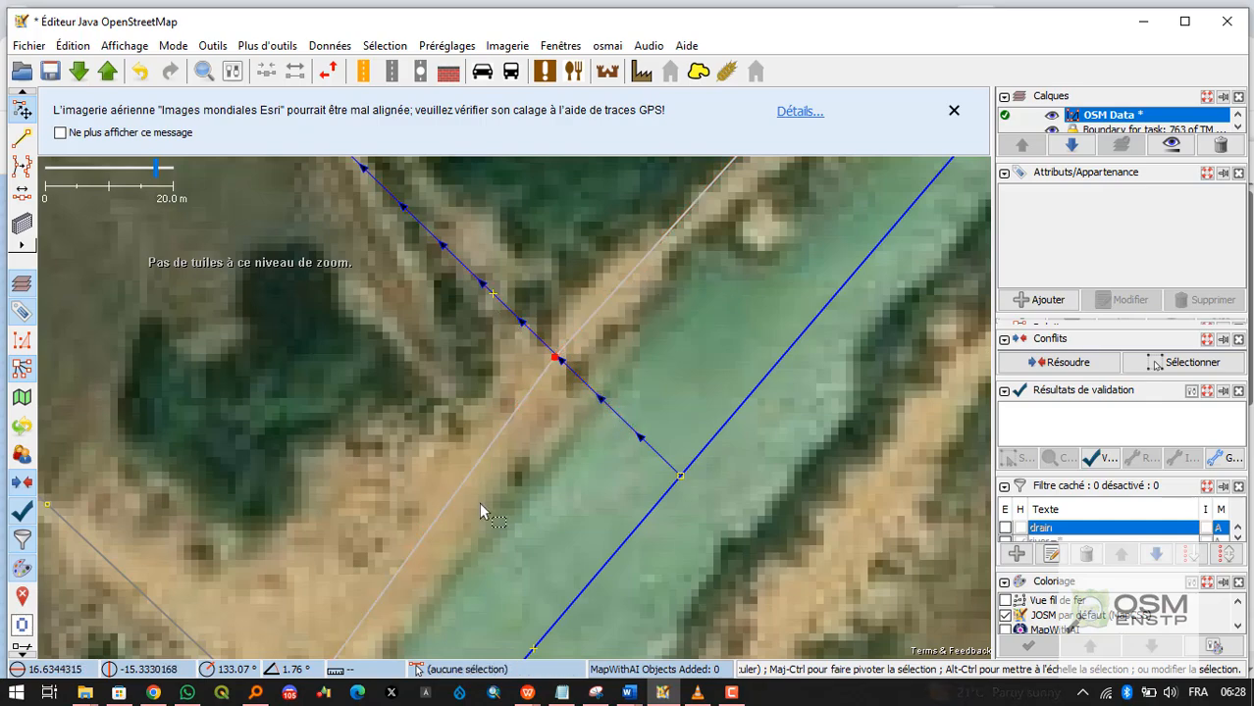
left_click(578, 380)
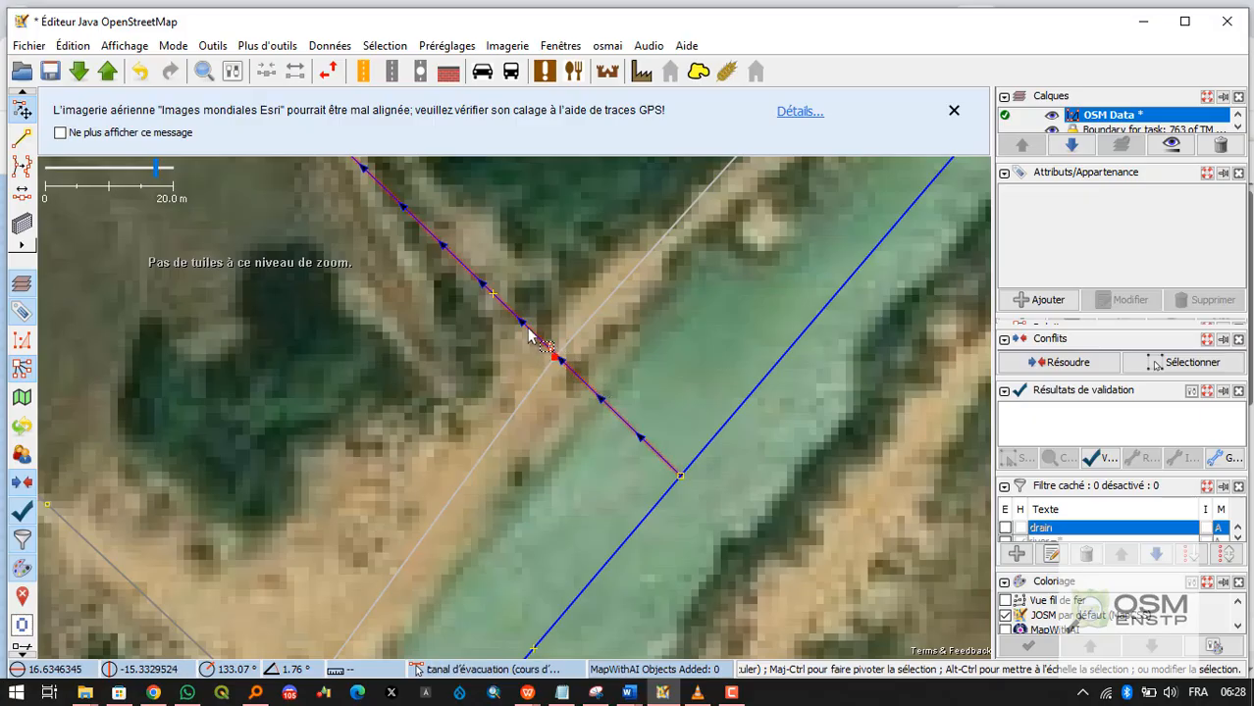
Add a node to the northern drain on each side of the road and bring the two nodes to about 4 m apart.
mouse_move(555, 359)
left_mouse_down()
mouse_move(574, 353)
mouse_move(577, 371)
left_mouse_up()
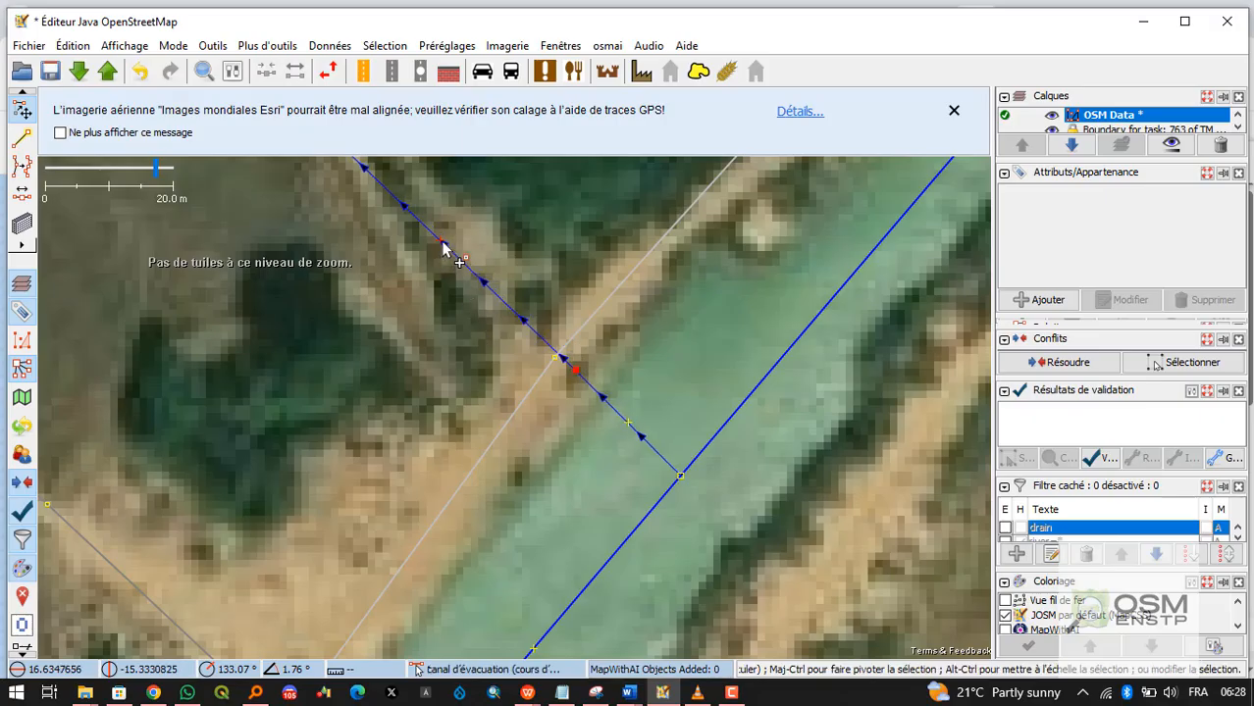
left_click_drag(444, 248, 539, 335)
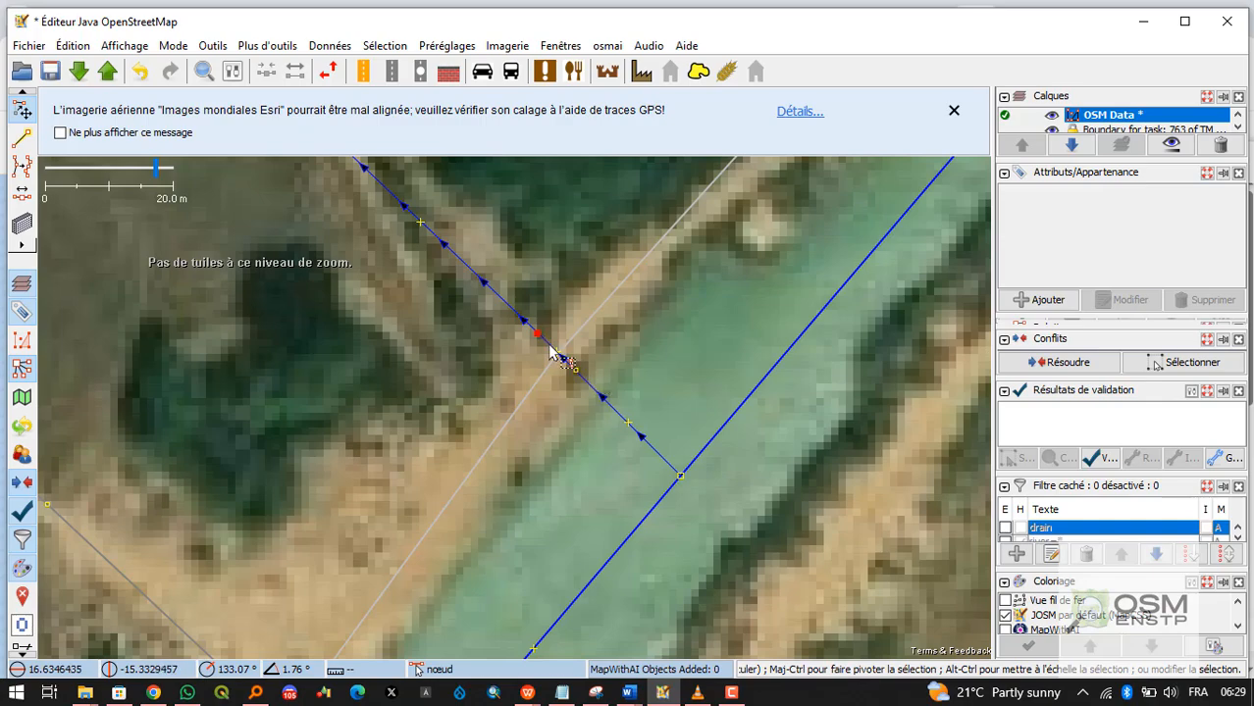
left_click_drag(537, 338, 571, 363)
scroll(567, 366, "up", 2)
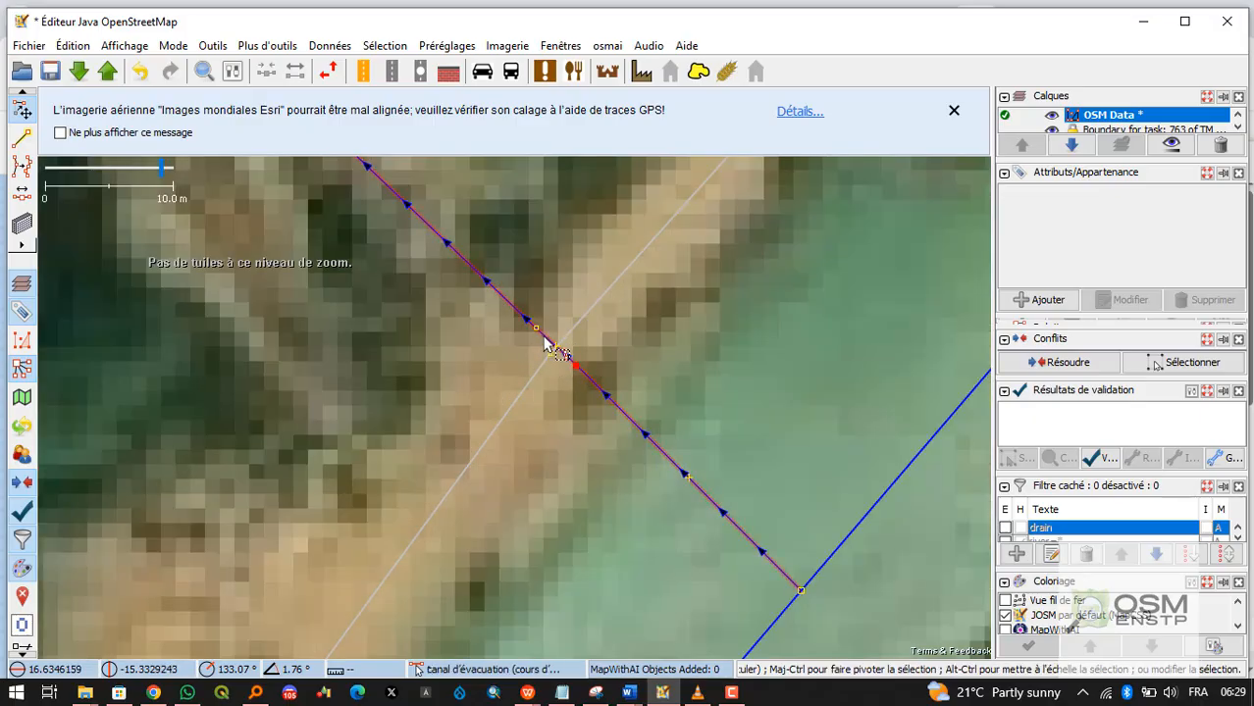
Select the two drain nodes flanking the road and split the drain there, keeping the short crossing section selected.
left_click(555, 334)
left_click(537, 328)
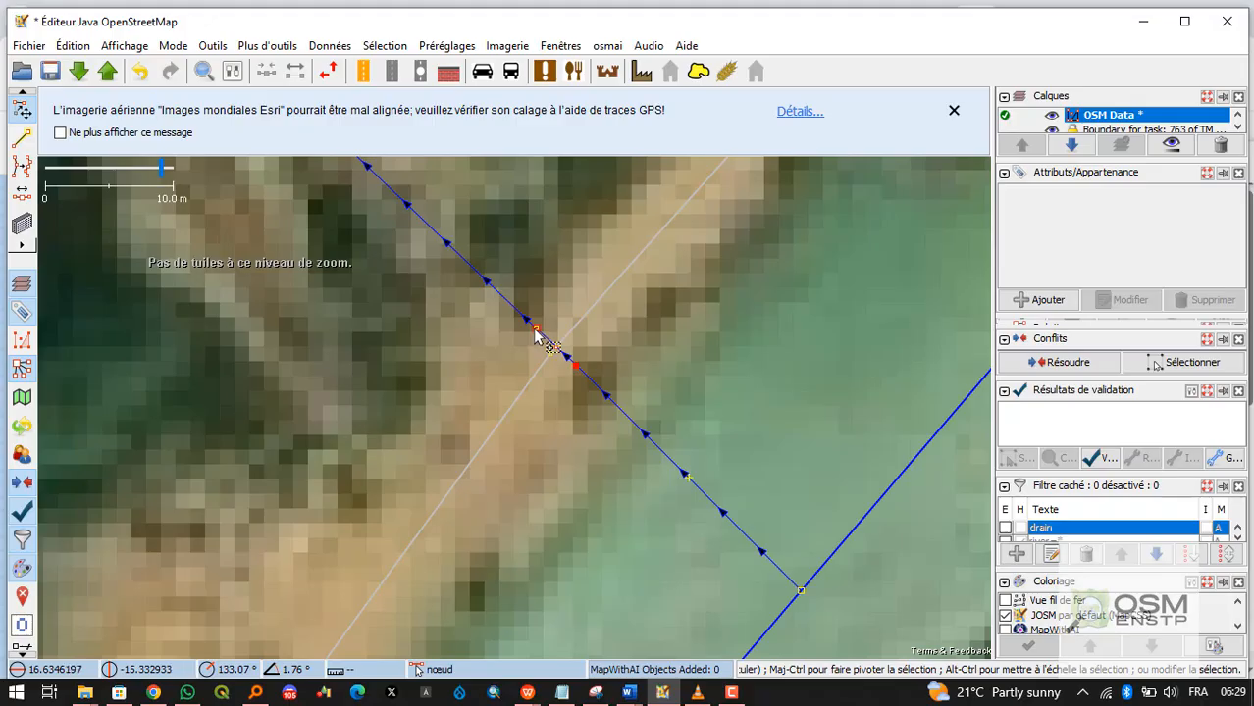
left_click(547, 353)
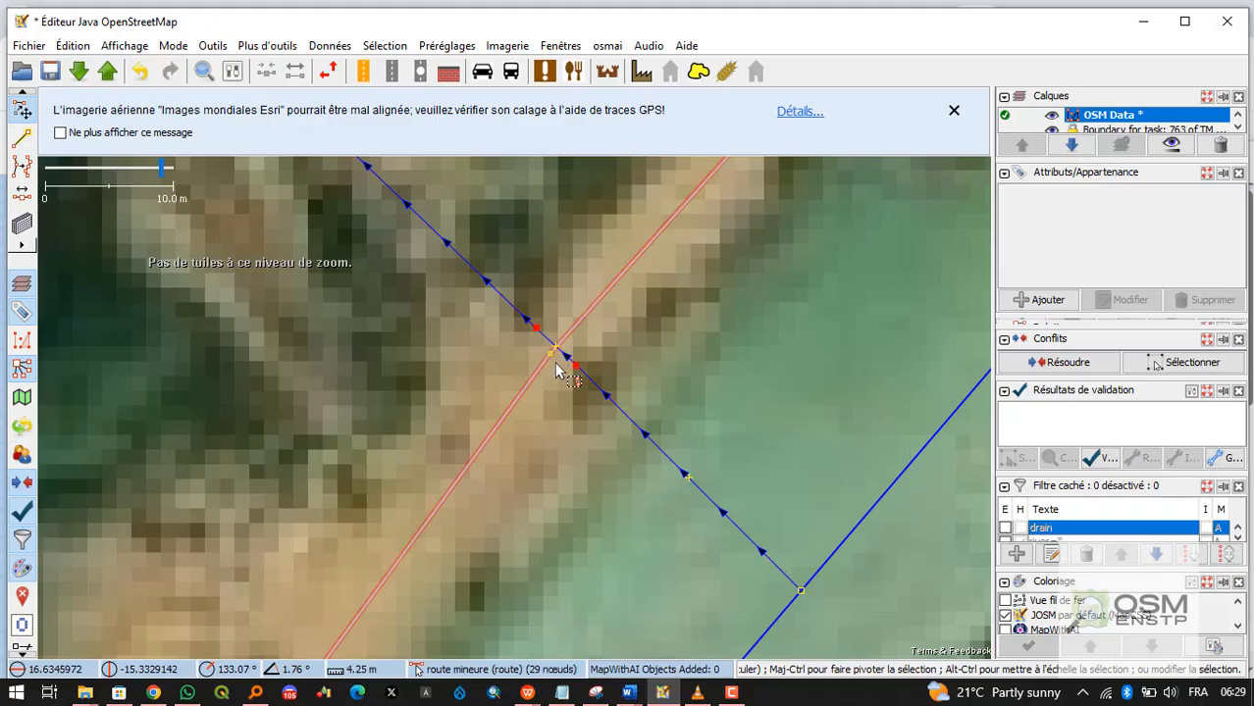
left_click(579, 382)
left_click(579, 358)
left_click(562, 358)
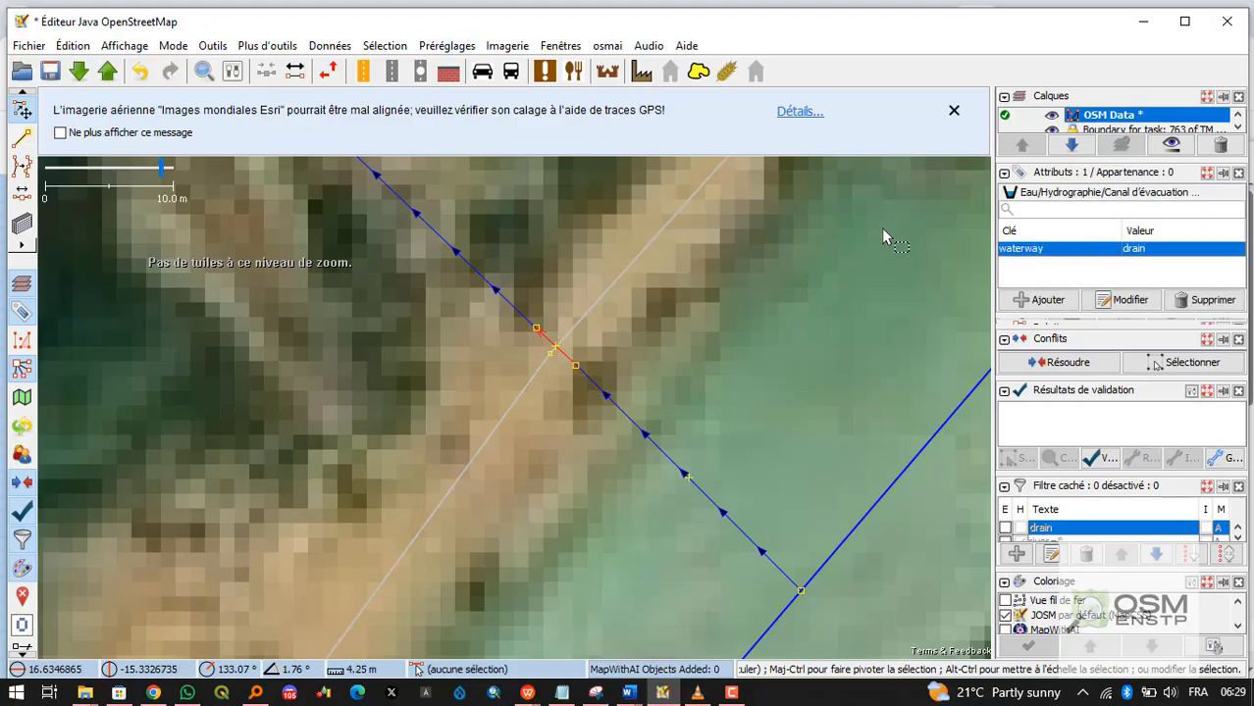
Search the tagging presets for "tunnel" and "wate" to find one for the short drain section under the road.
left_click(453, 47)
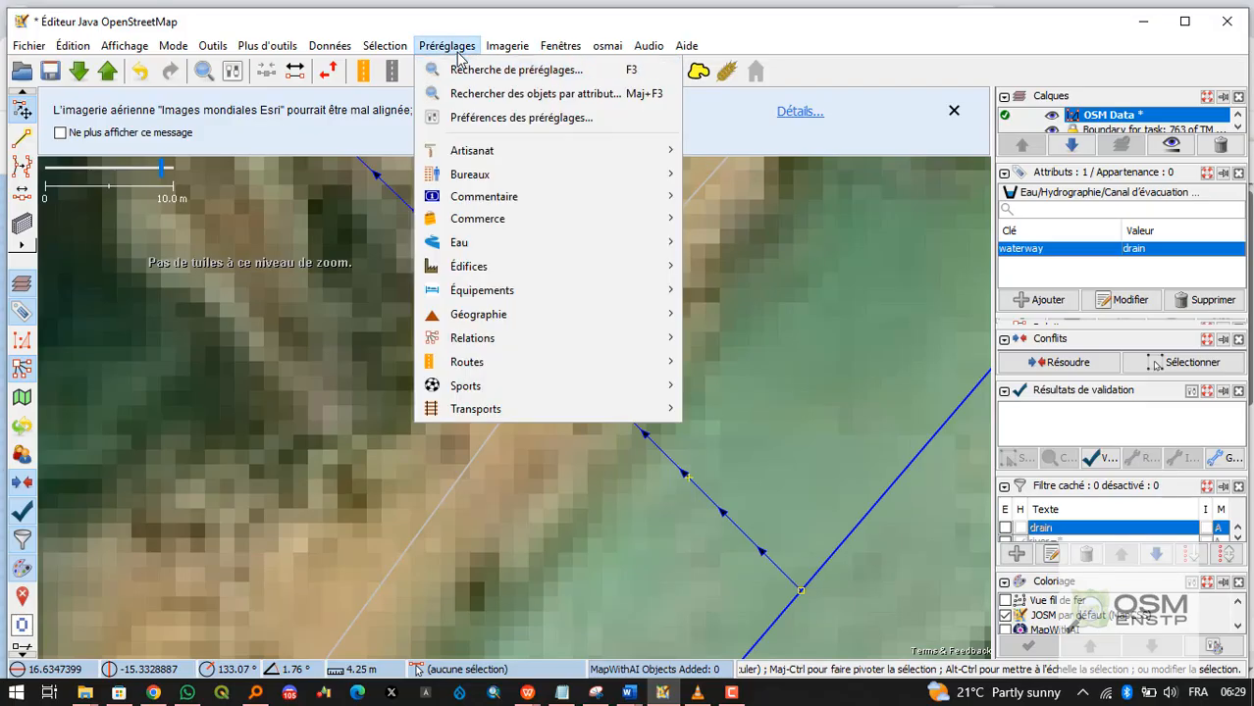
left_click(487, 30)
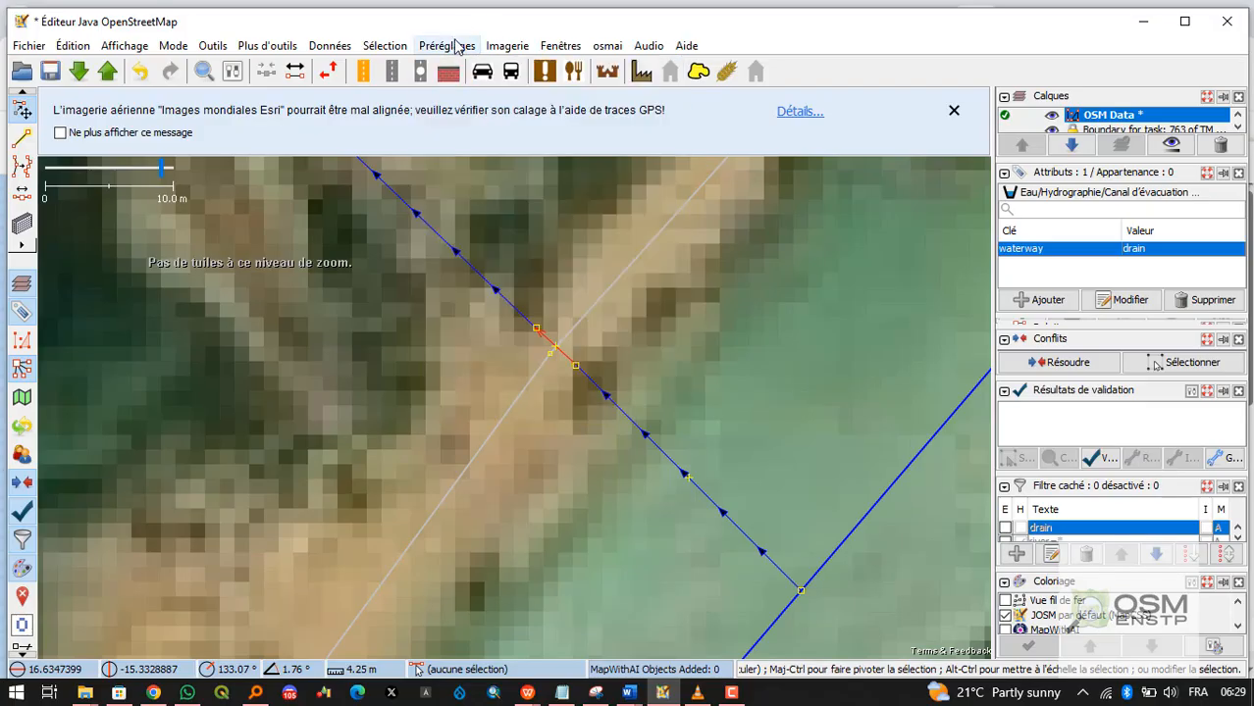
left_click(455, 45)
mouse_move(488, 253)
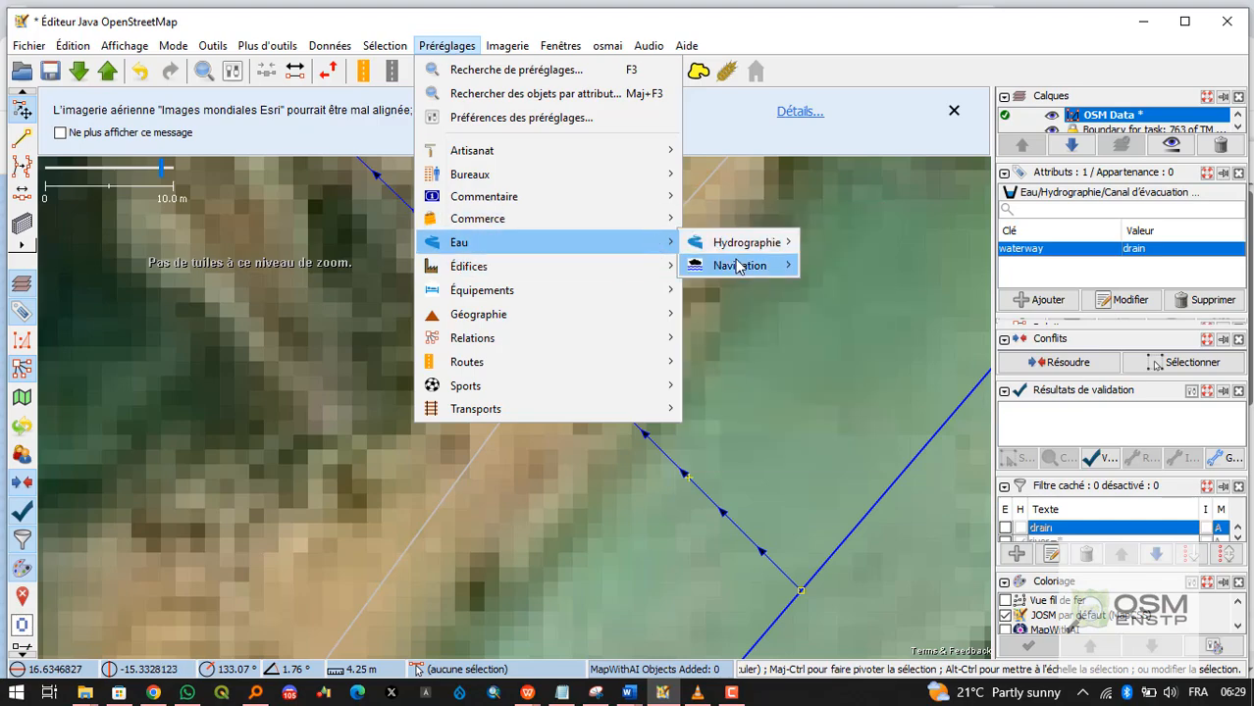
mouse_move(738, 267)
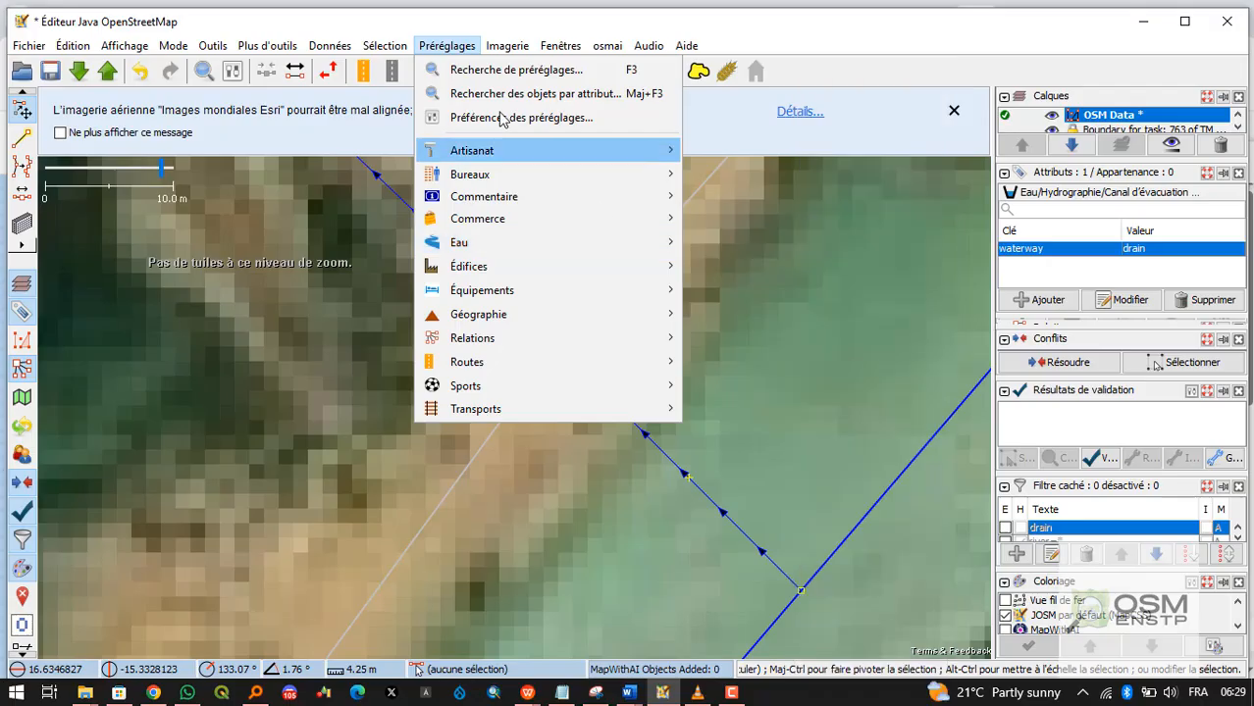
left_click(504, 69)
type("tunne")
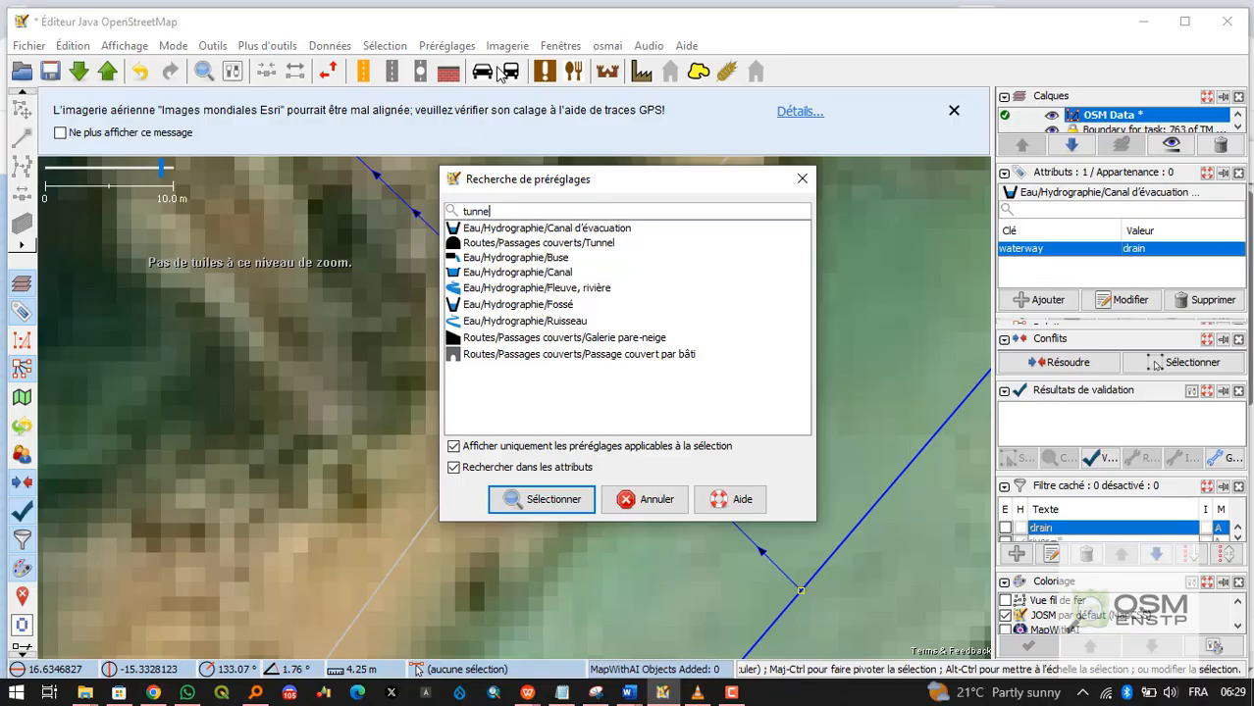
type("l")
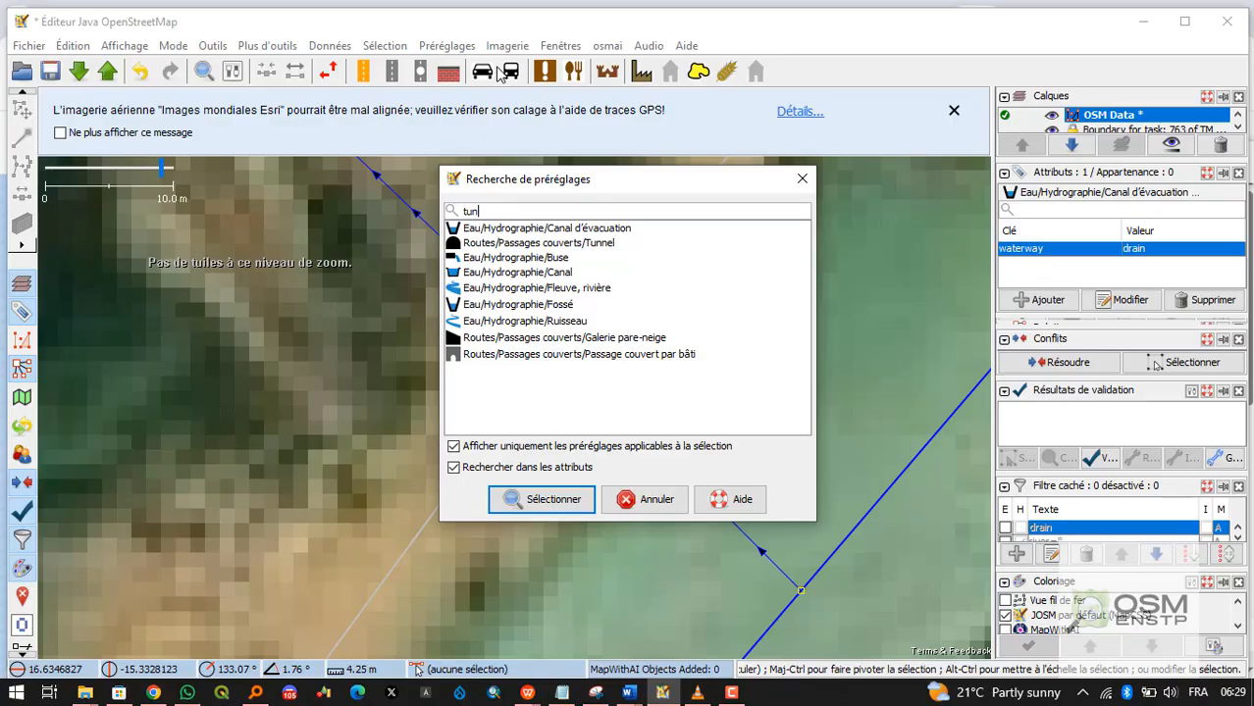
key("BackSpace")
key("BackSpace")
key("BackSpace")
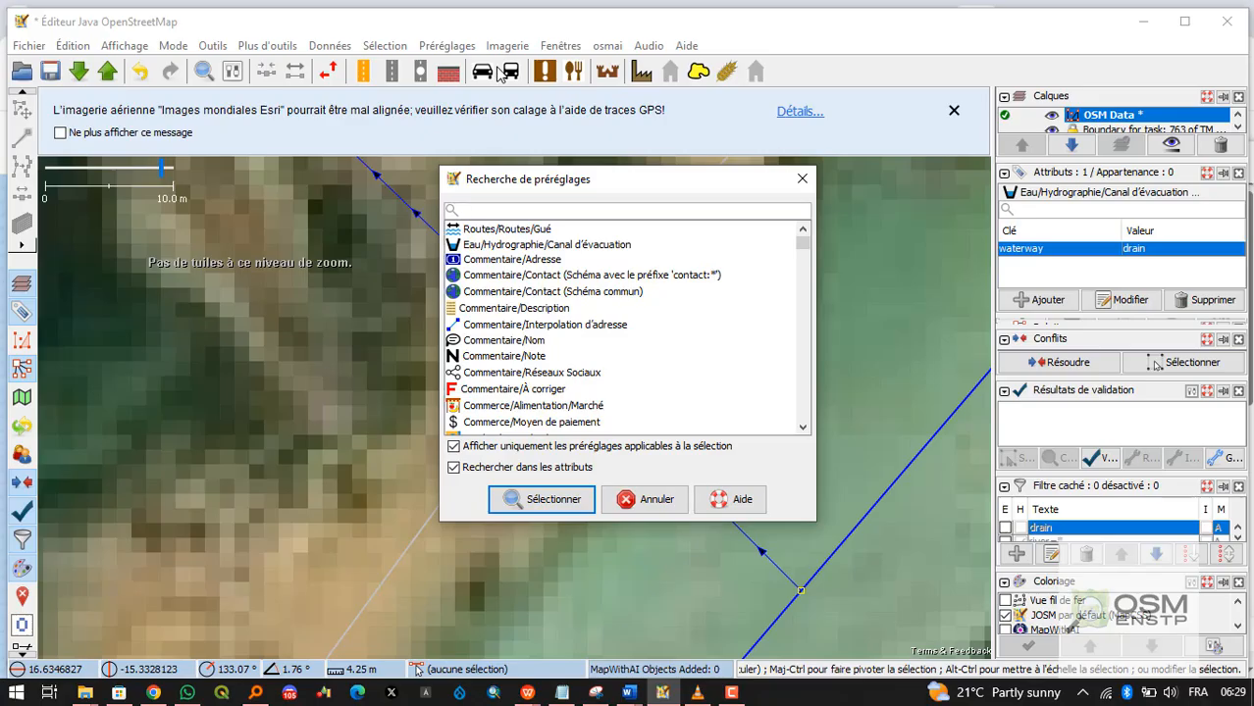
type("wa")
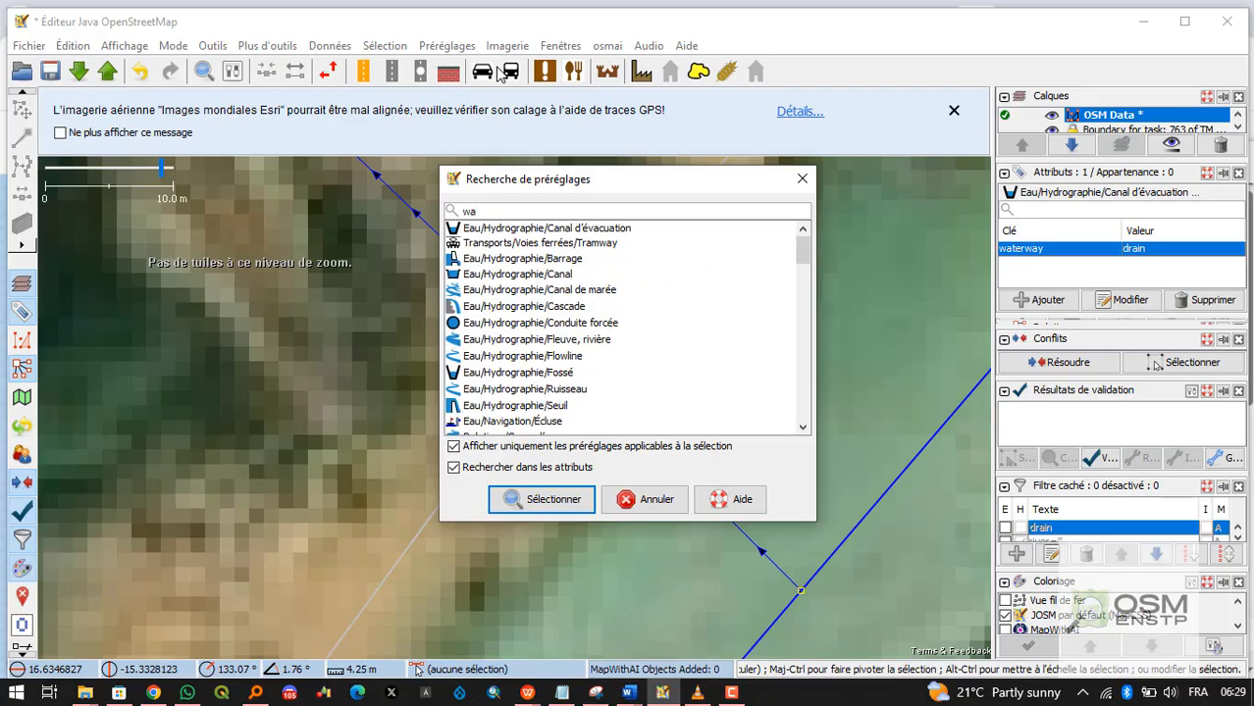
type("te")
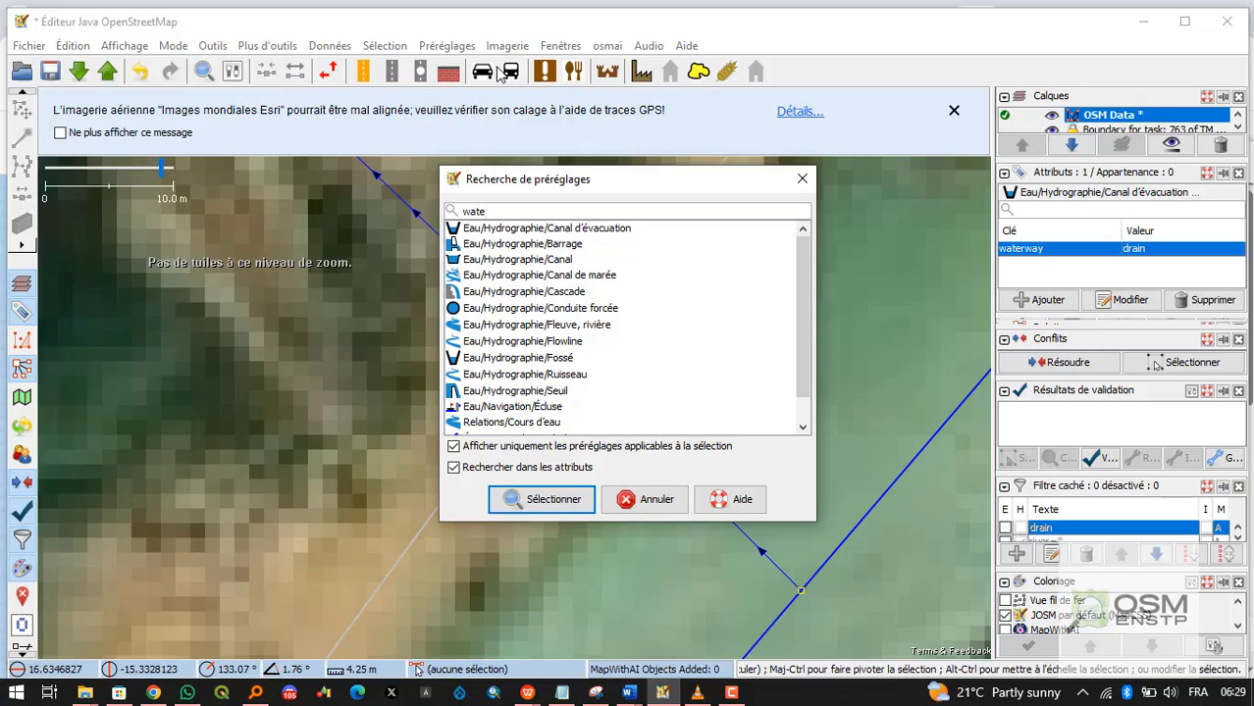
key("BackSpace")
key("BackSpace")
key("BackSpace")
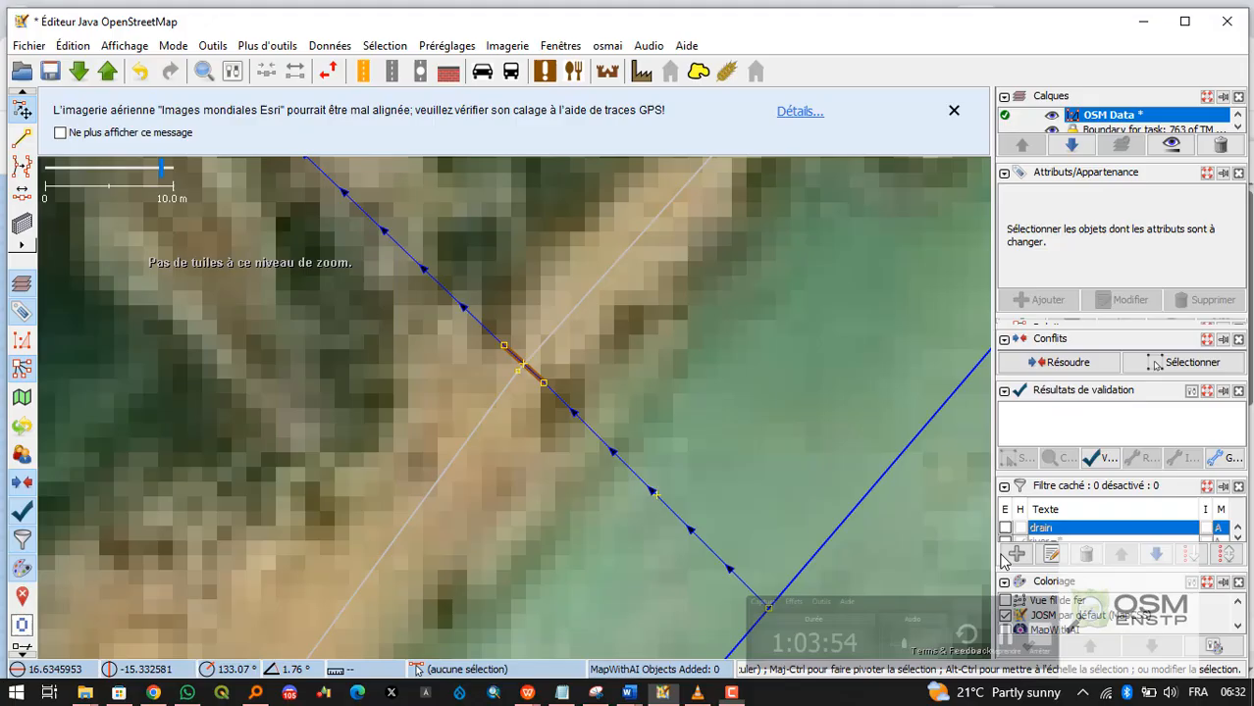
Undo the culvert and layer tags on the short drain section, along with the split of the drain at the road.
scroll(625, 434, "down", 3)
left_click(583, 406)
scroll(569, 404, "up", 5)
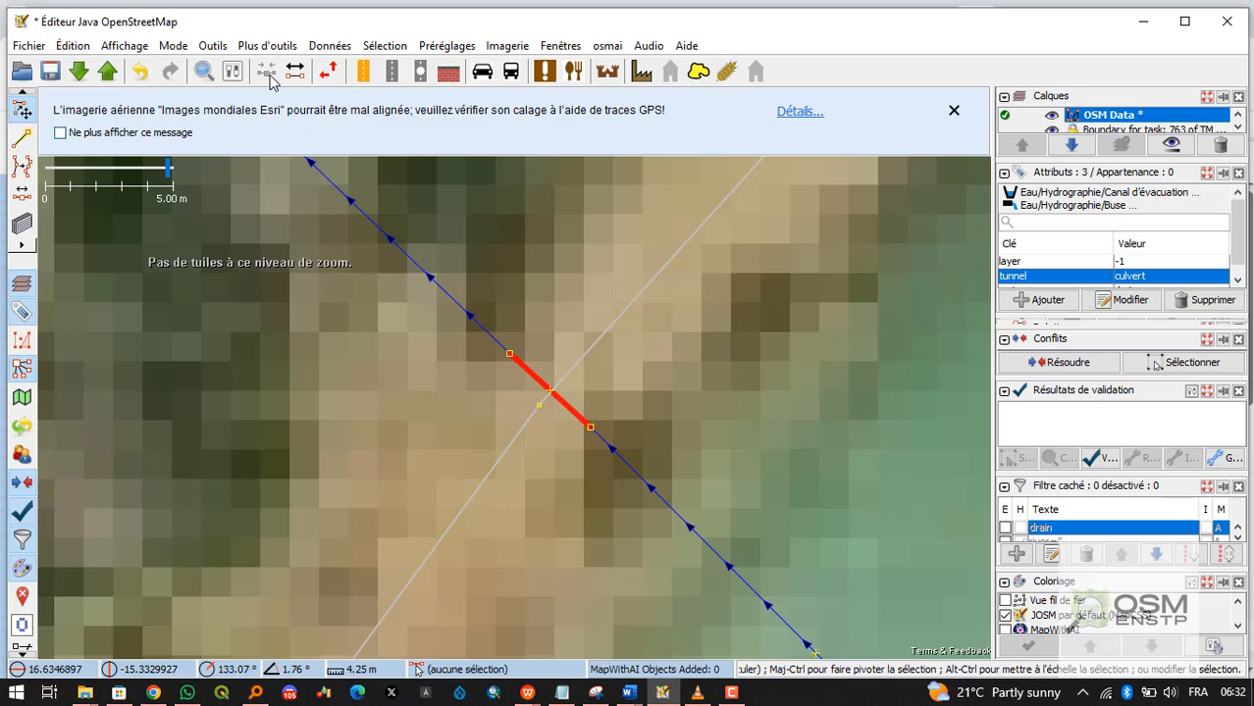
left_click(140, 70)
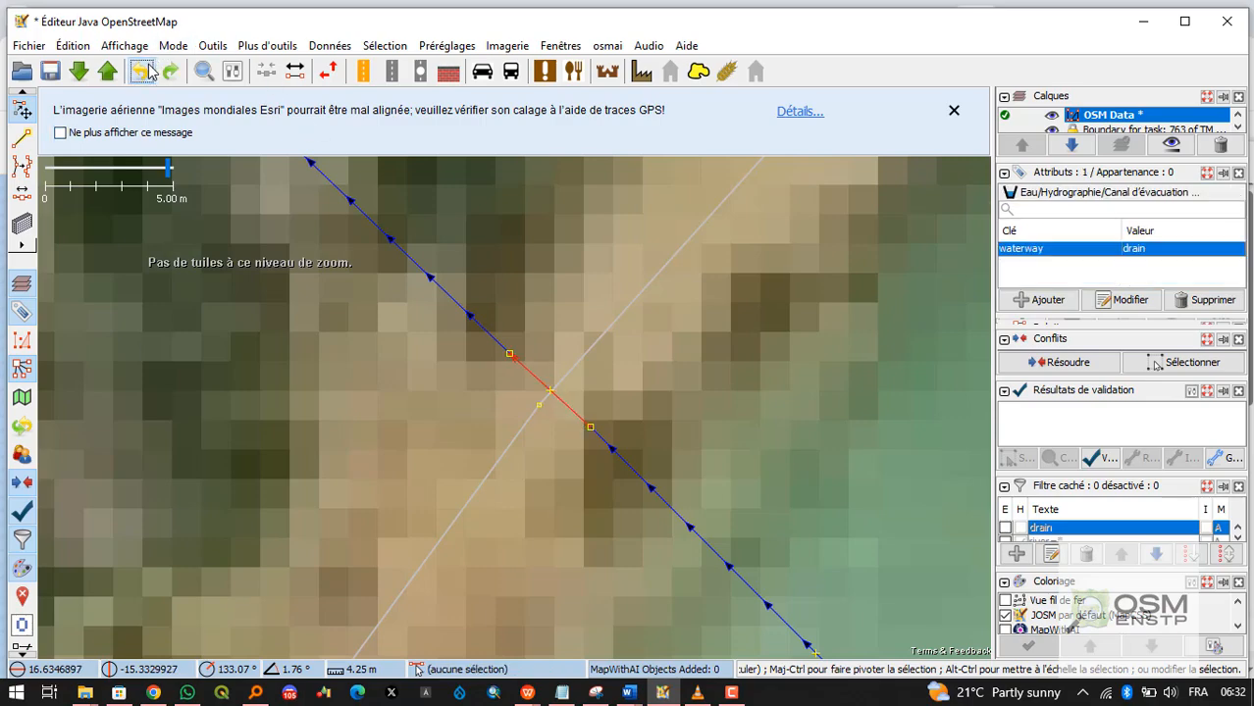
left_click(594, 429)
scroll(596, 437, "up", 2)
left_click(453, 330)
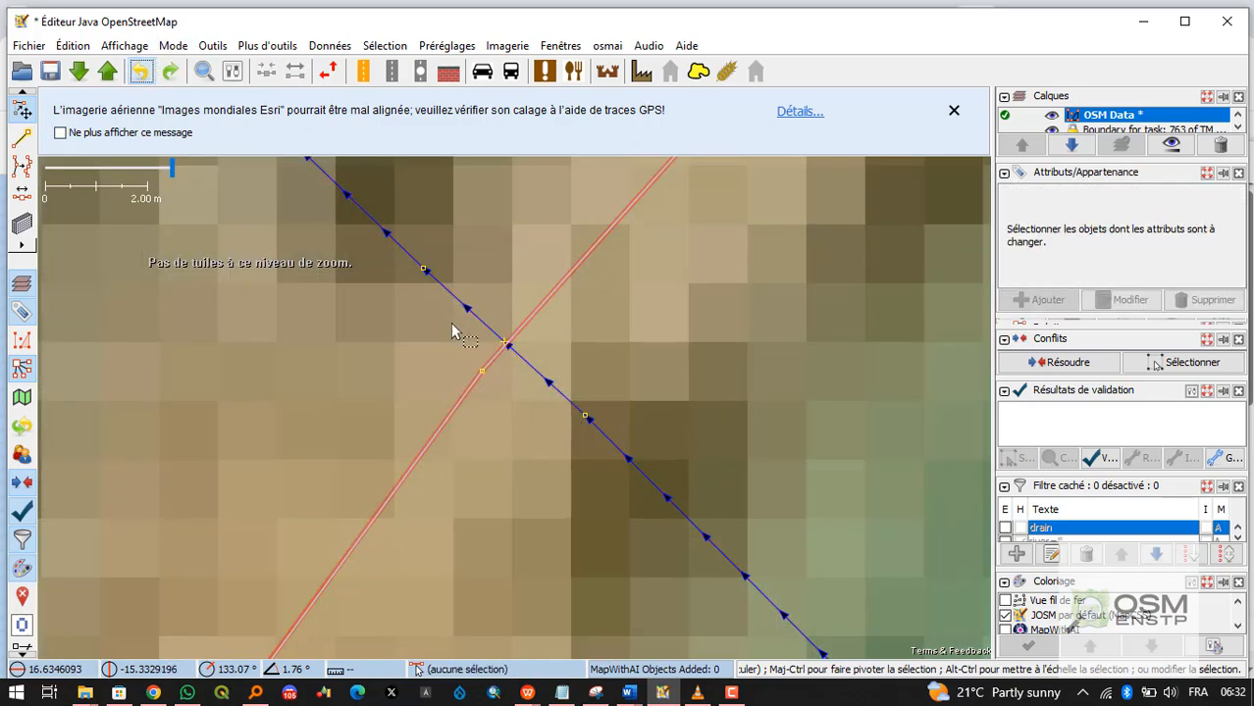
Split the northern drain at the two nodes flanking the road and select the short section crossing under it.
scroll(536, 417, "down", 3)
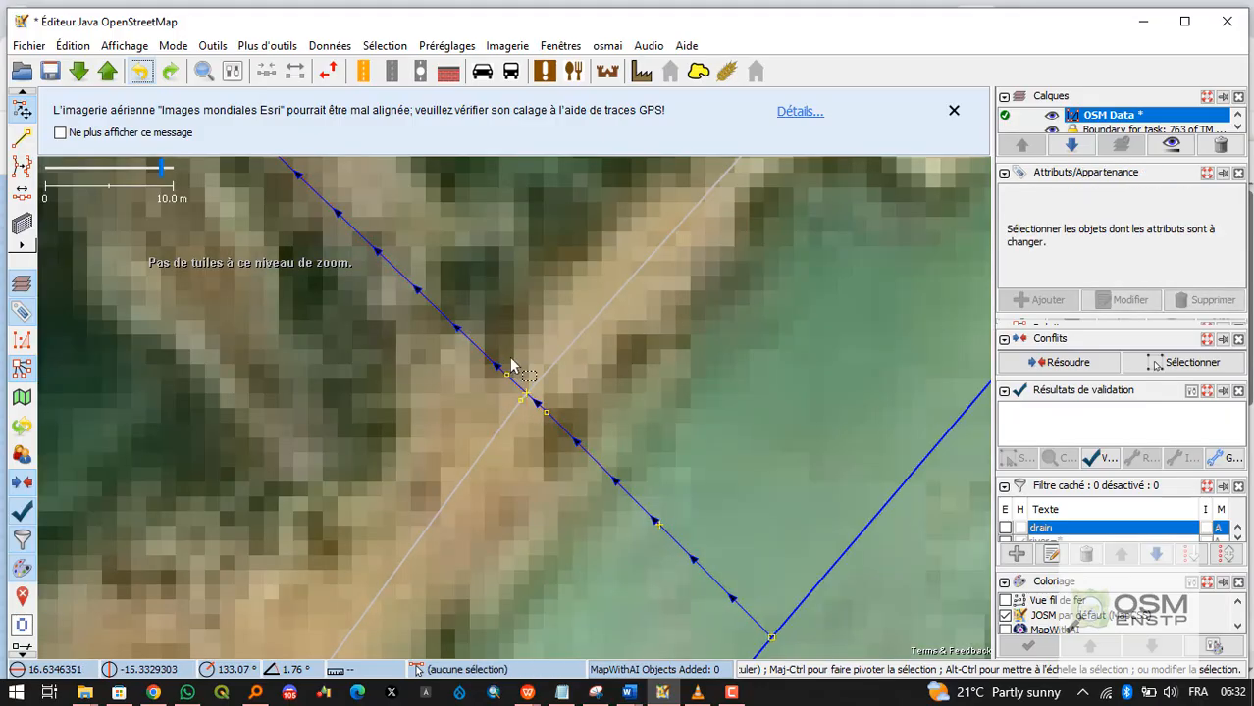
left_click(502, 375)
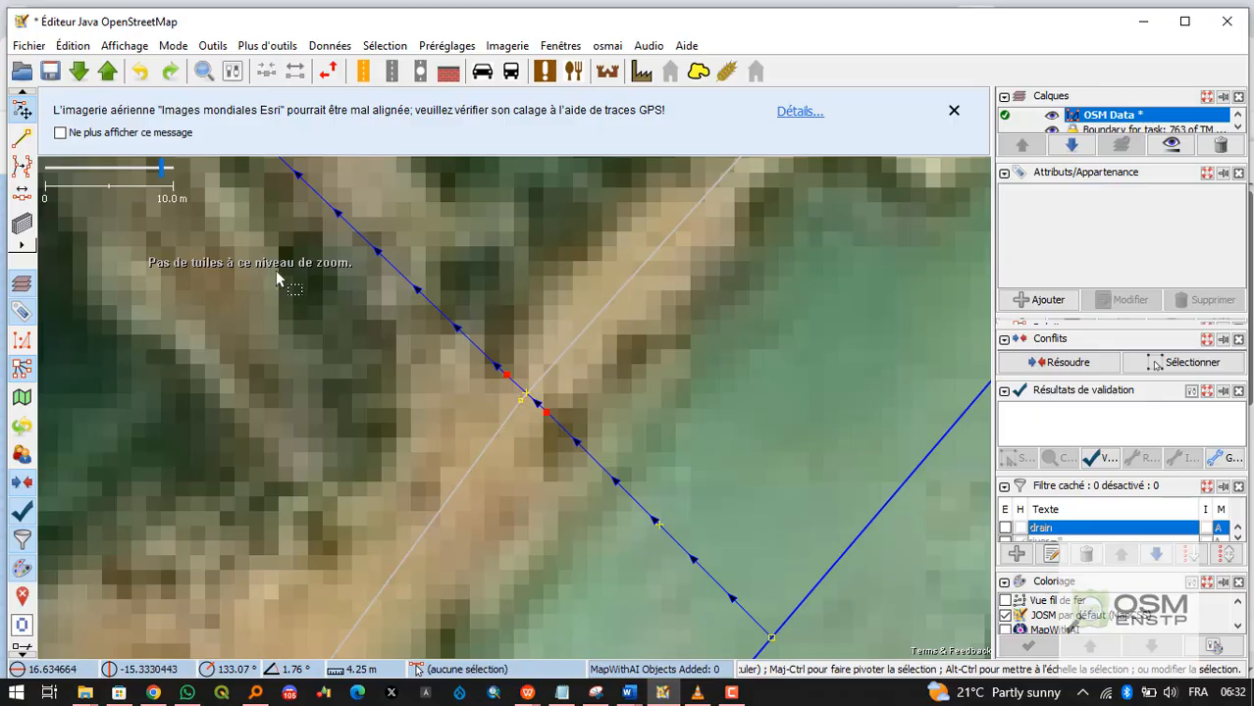
left_click(212, 46)
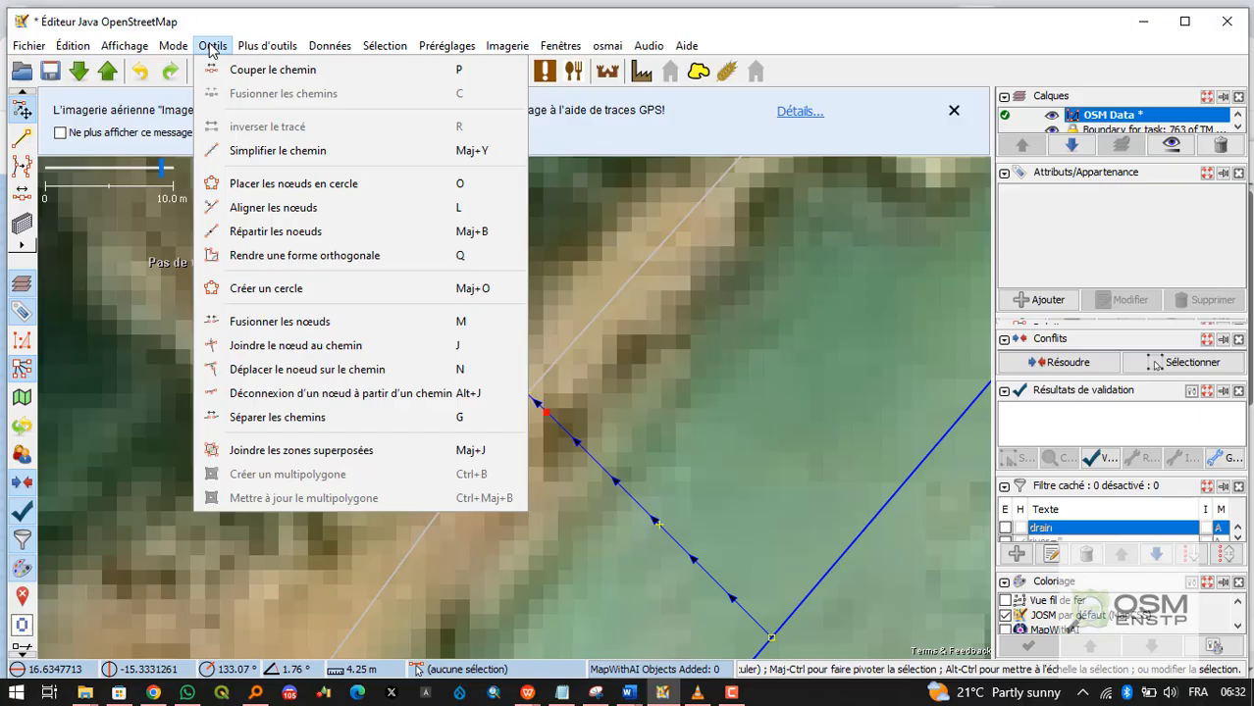
left_click(273, 73)
left_click(577, 449)
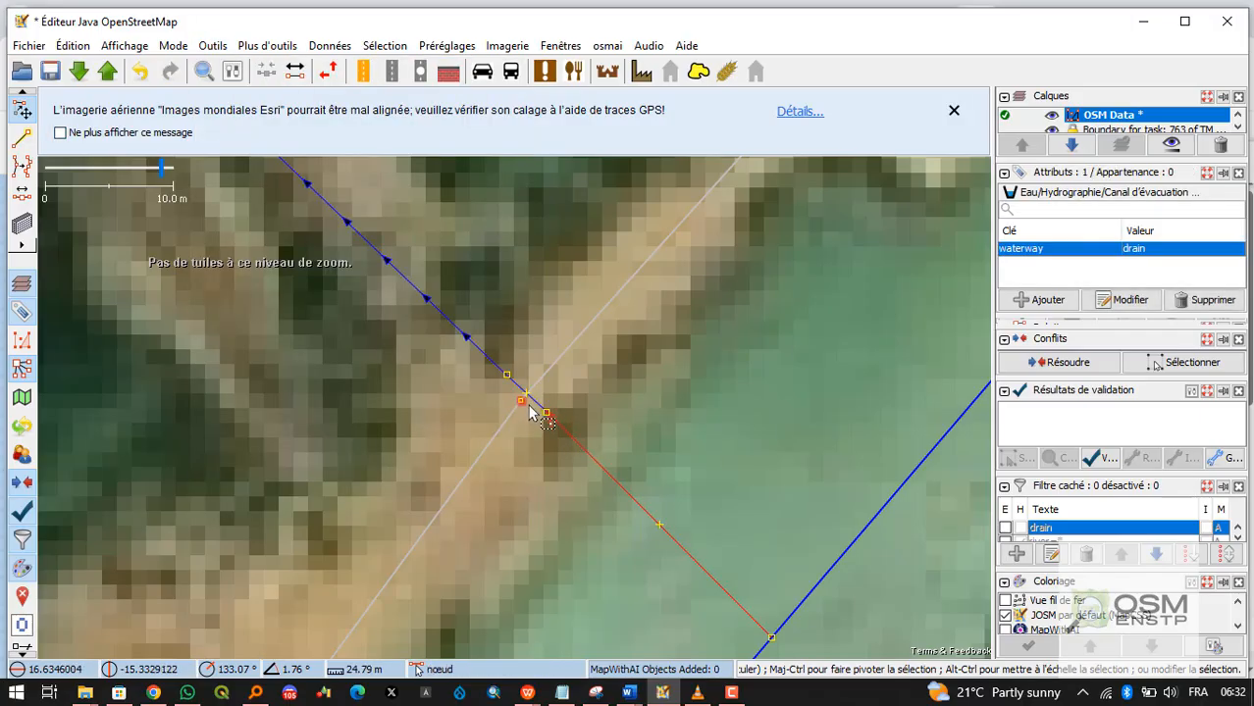
left_click(483, 355)
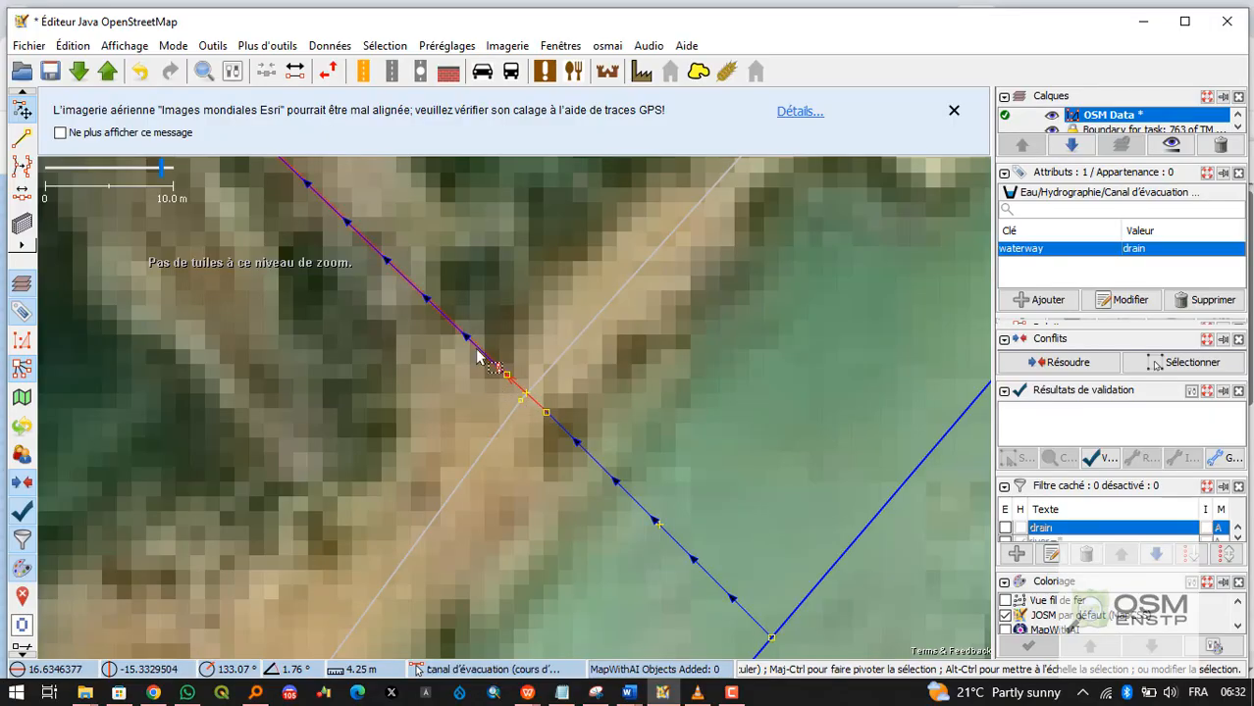
left_click(540, 409)
scroll(518, 411, "down", 2)
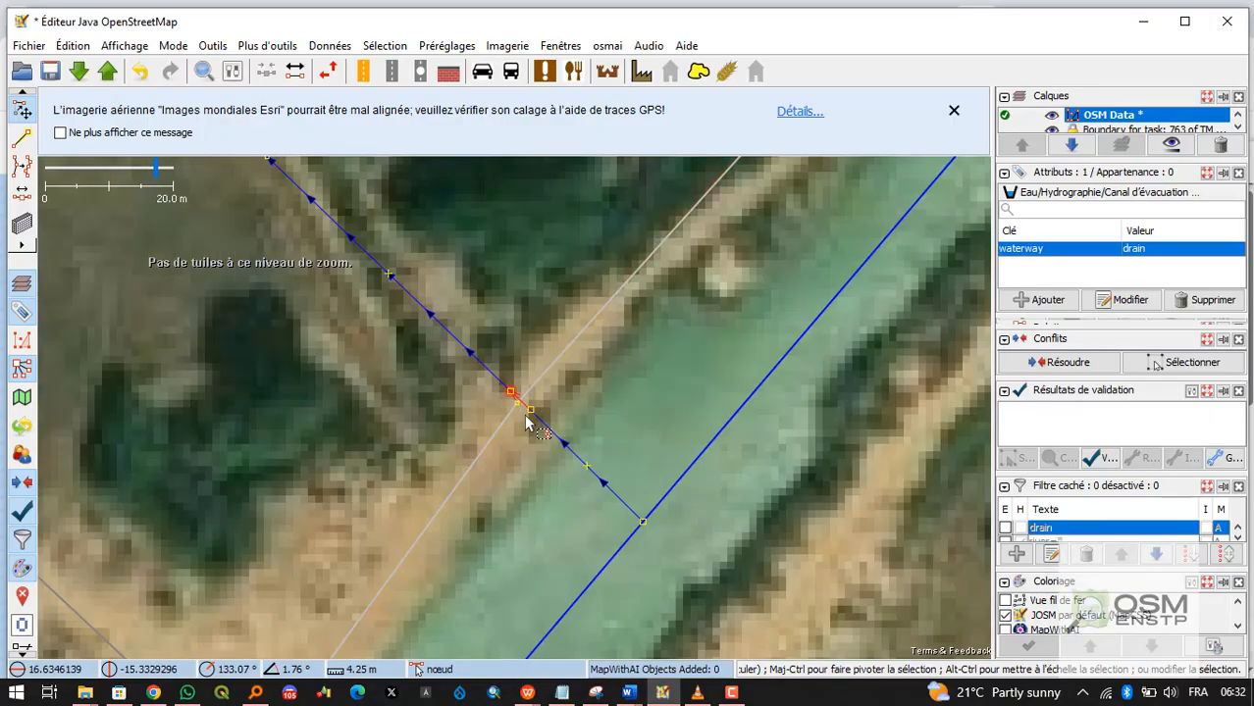
scroll(520, 417, "up", 2)
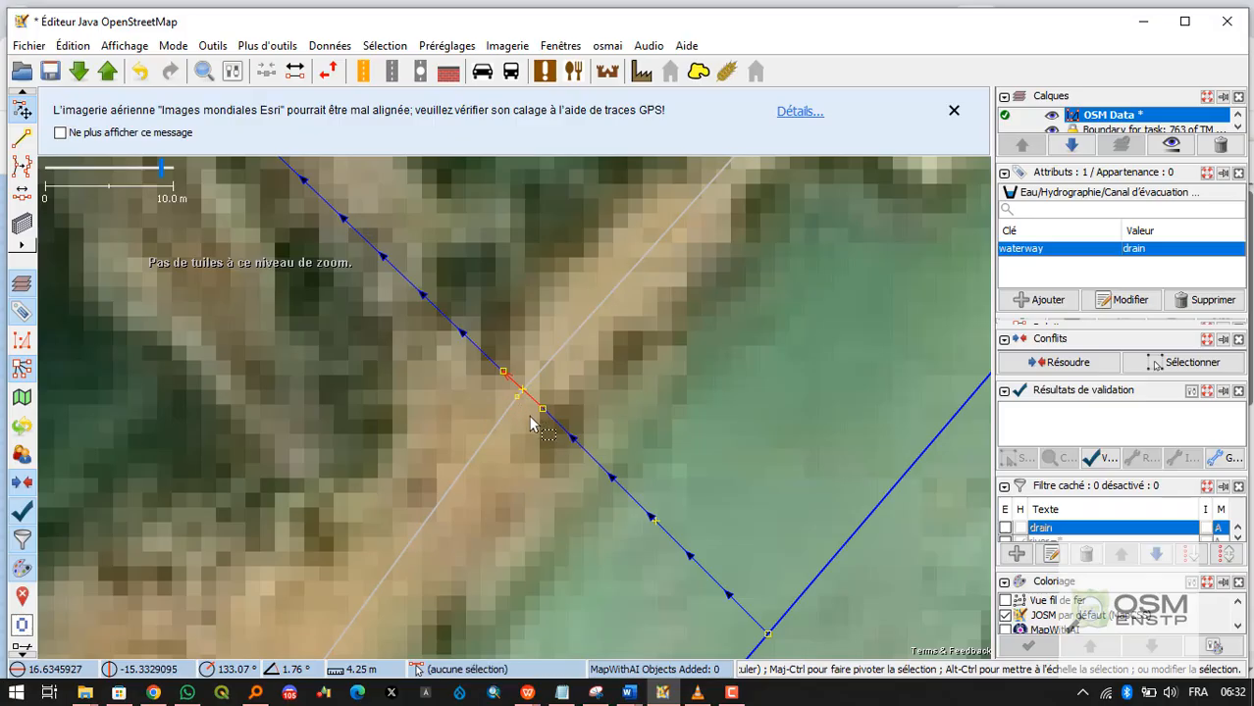
Apply the Tunnel preset to the short drain section with layer -1.
left_click(446, 46)
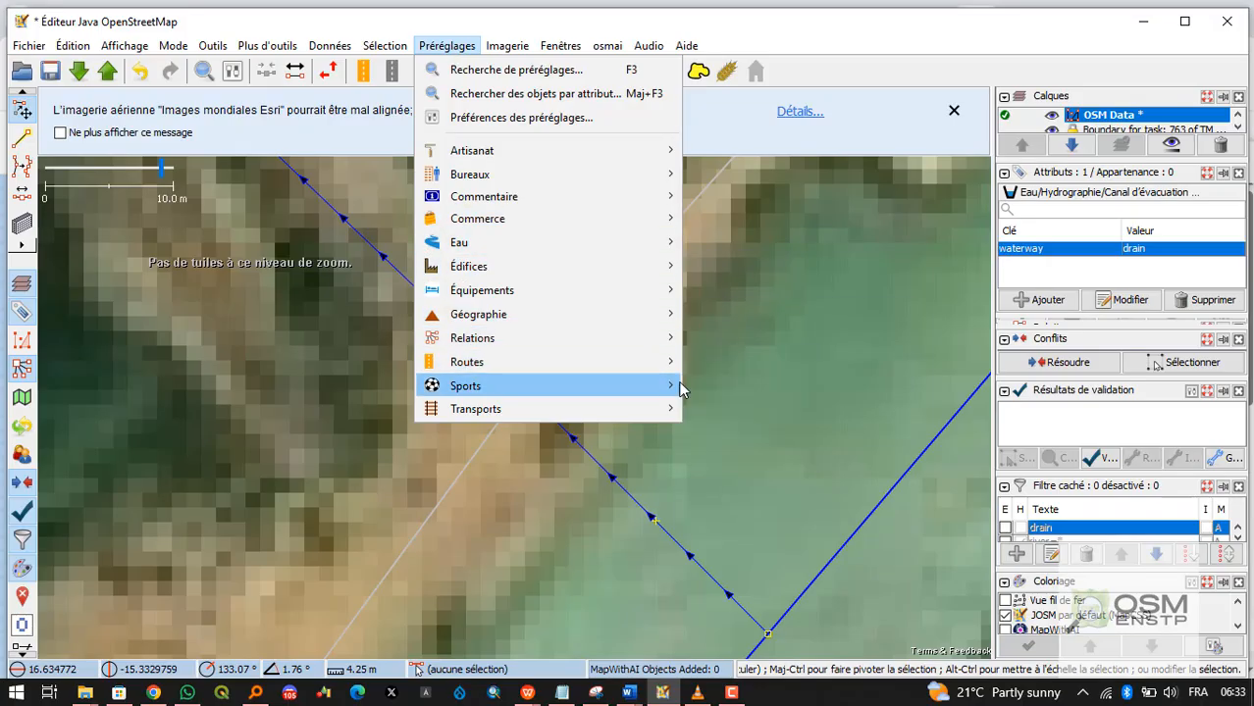
mouse_move(638, 359)
mouse_move(734, 442)
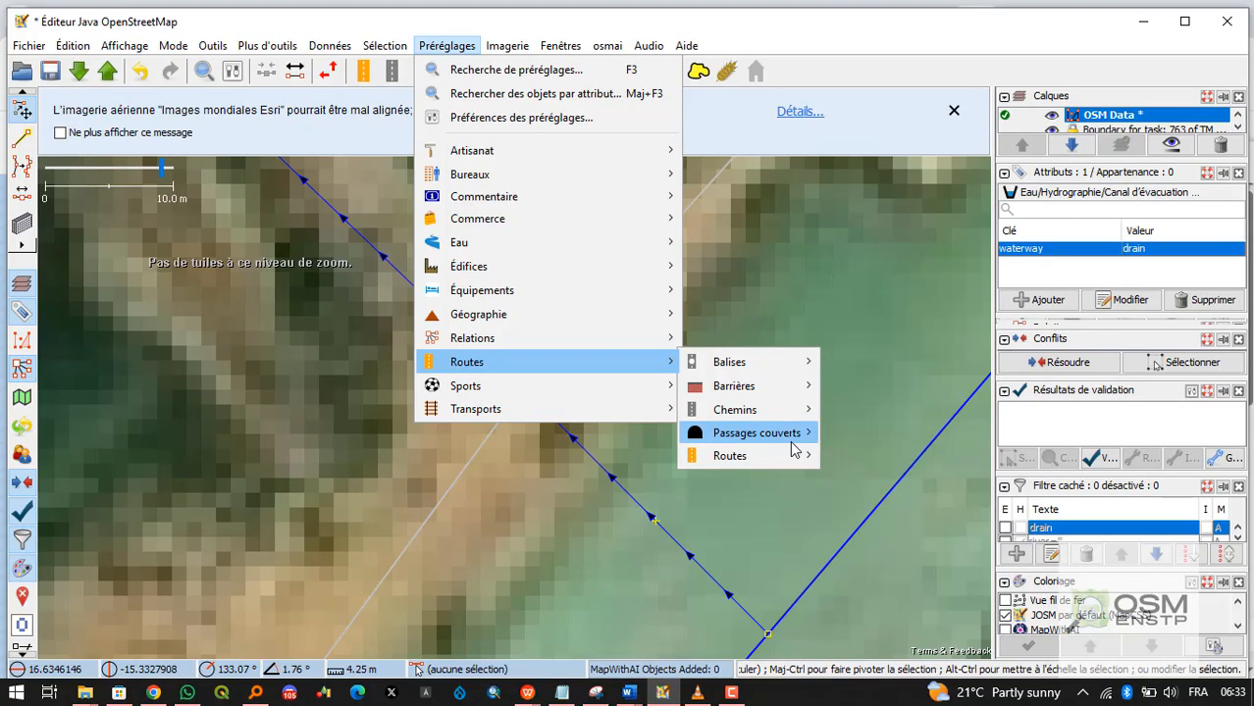
left_click(862, 532)
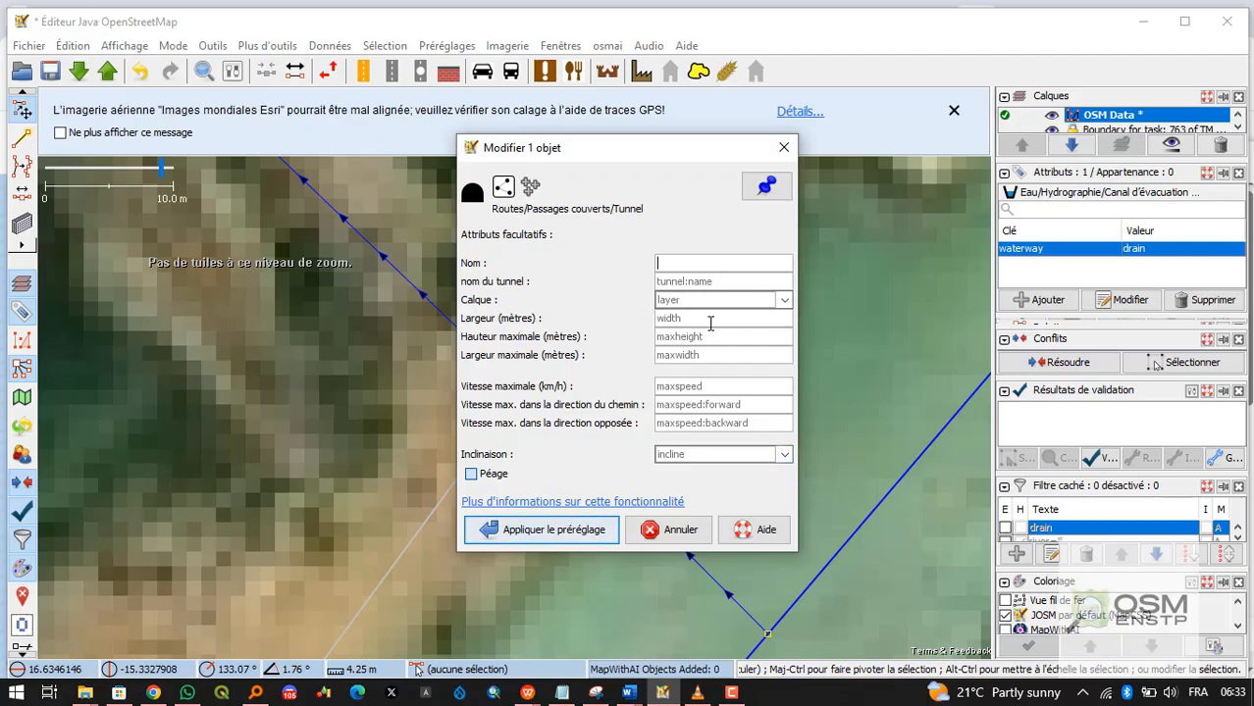
left_click(783, 300)
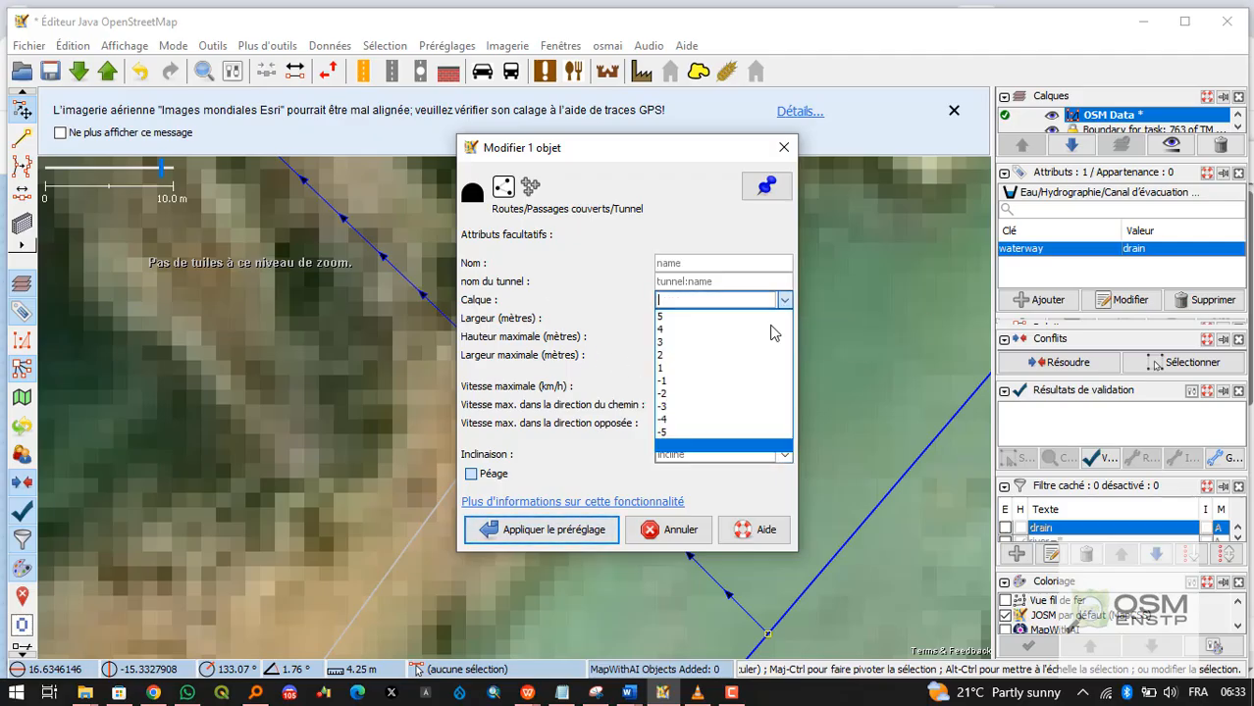
left_click(690, 381)
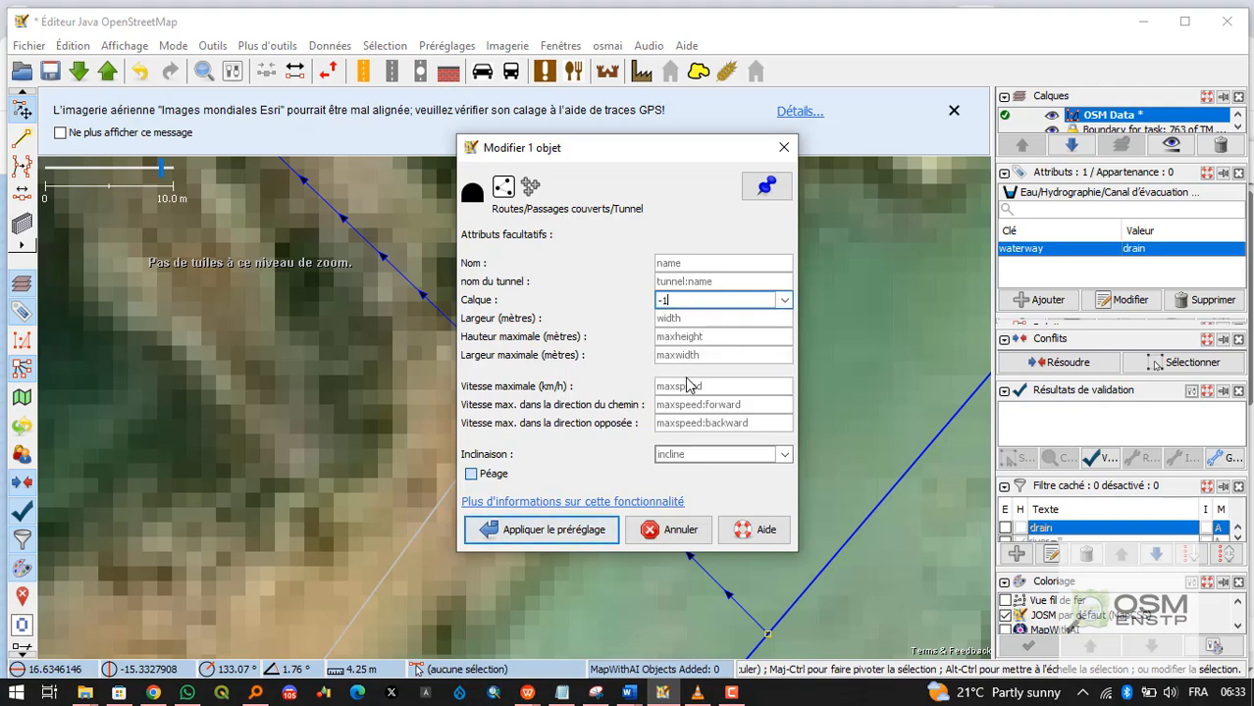
left_click(697, 265)
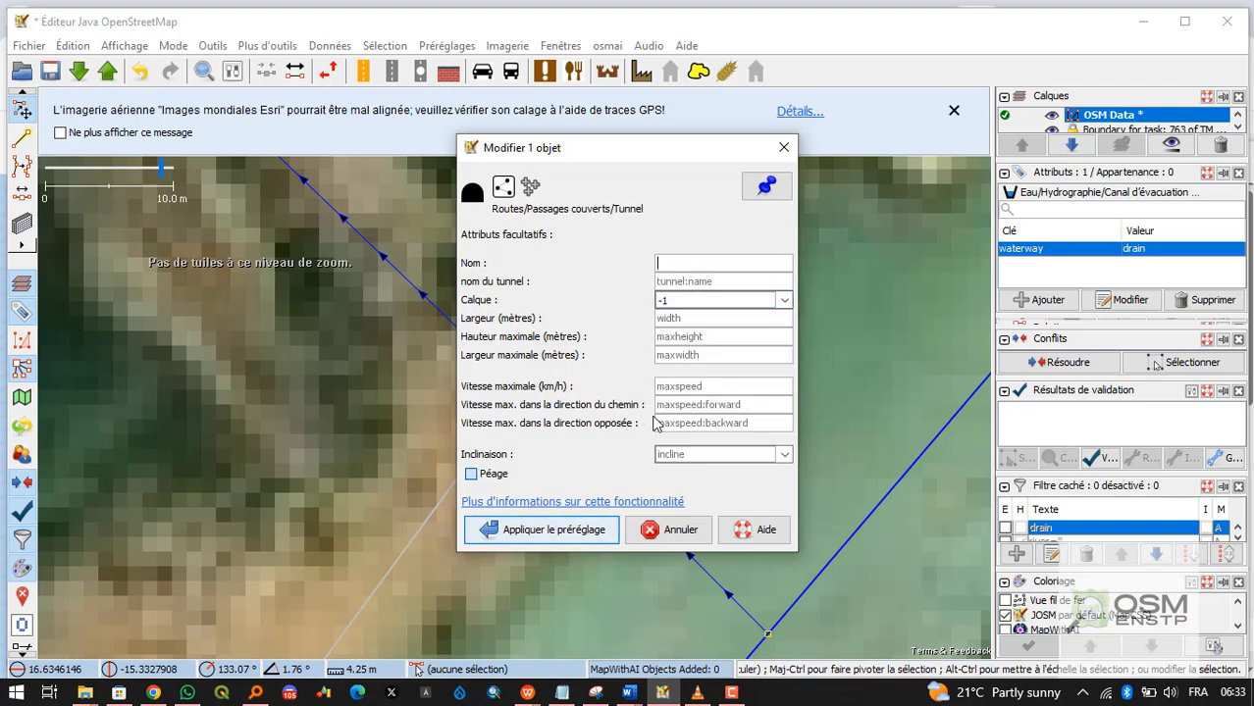
left_click(550, 531)
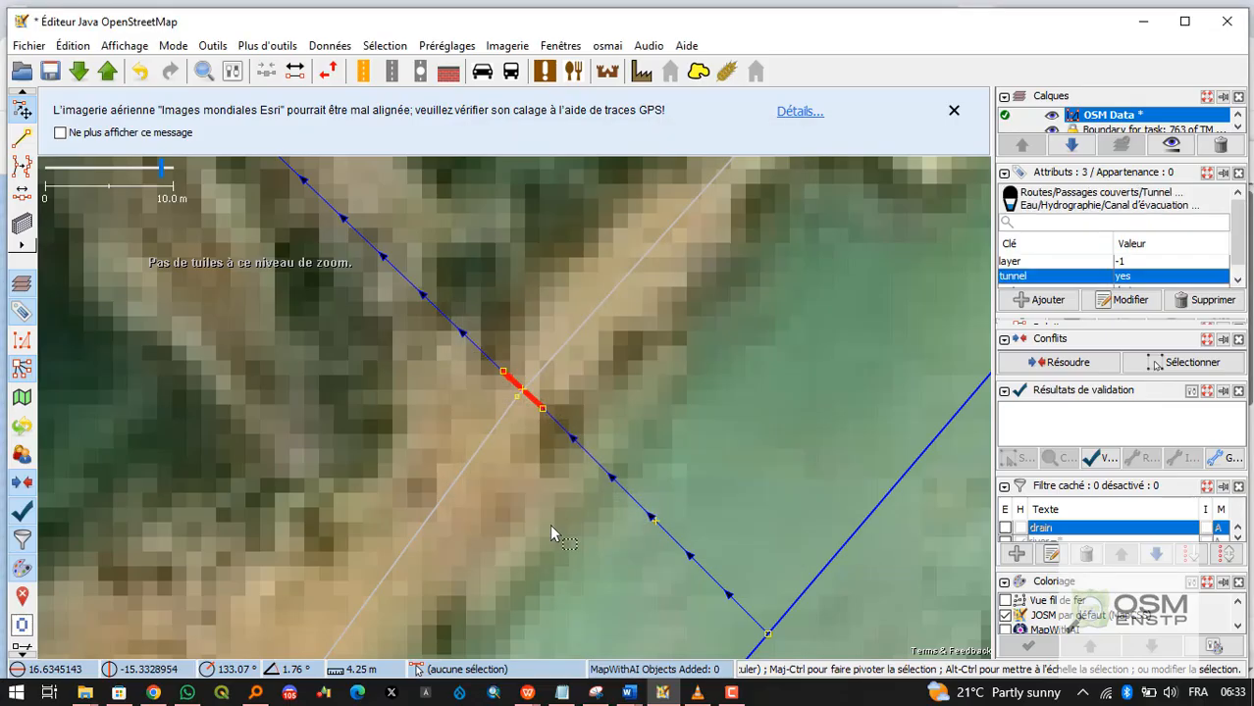
Set the short drain section's tunnel value to culvert.
left_click(1059, 266)
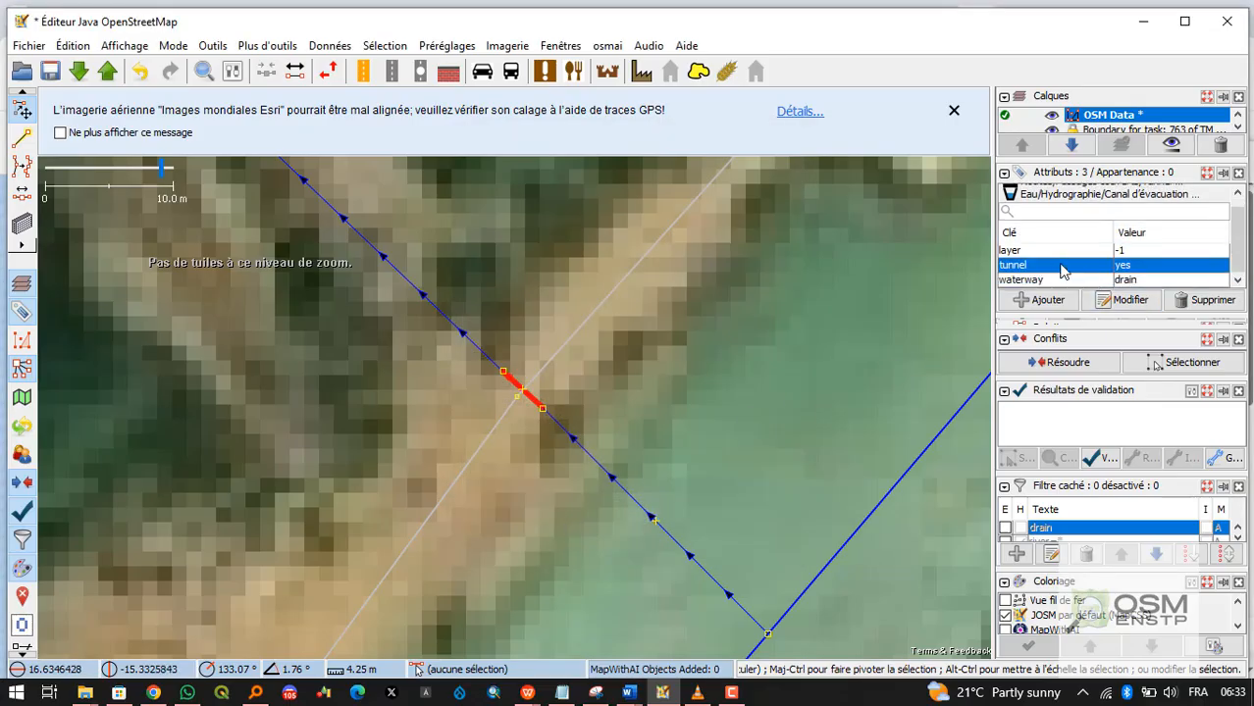
left_click(1130, 300)
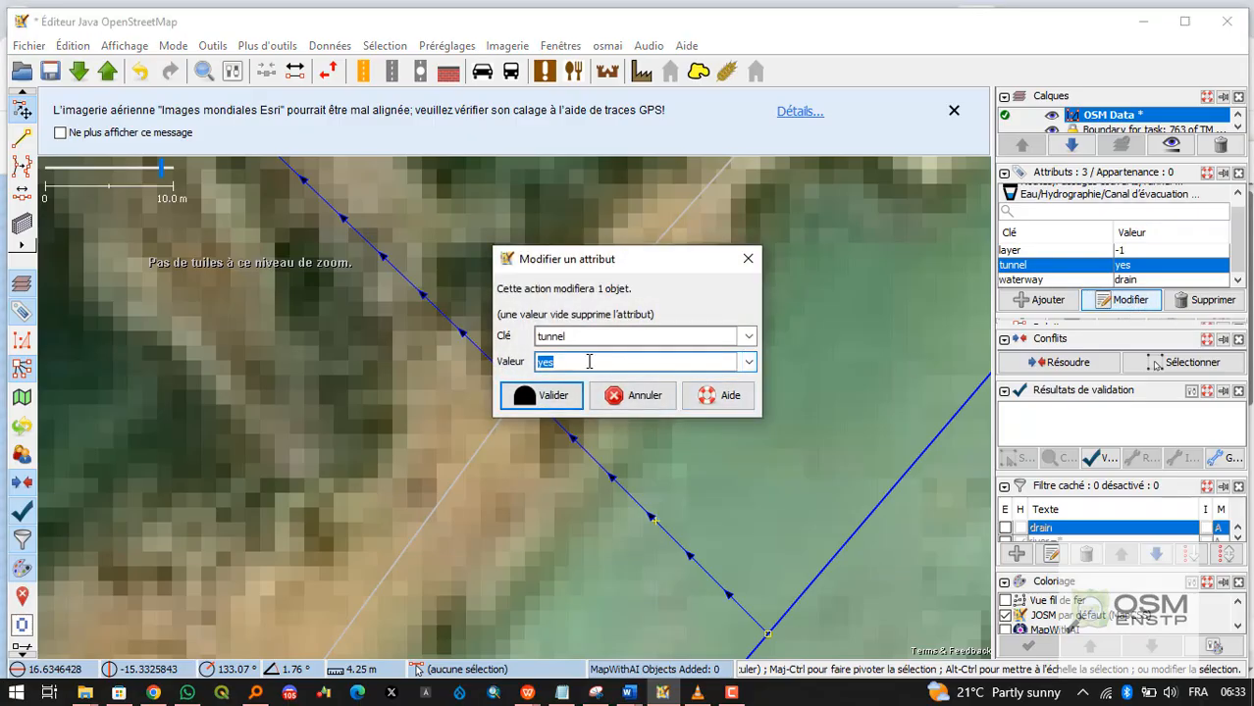
type("culvert")
left_click(535, 396)
Examine the road and canal north-east of the drain outlet, checking the earth crossing that interrupts the canal.
scroll(602, 390, "down", 3)
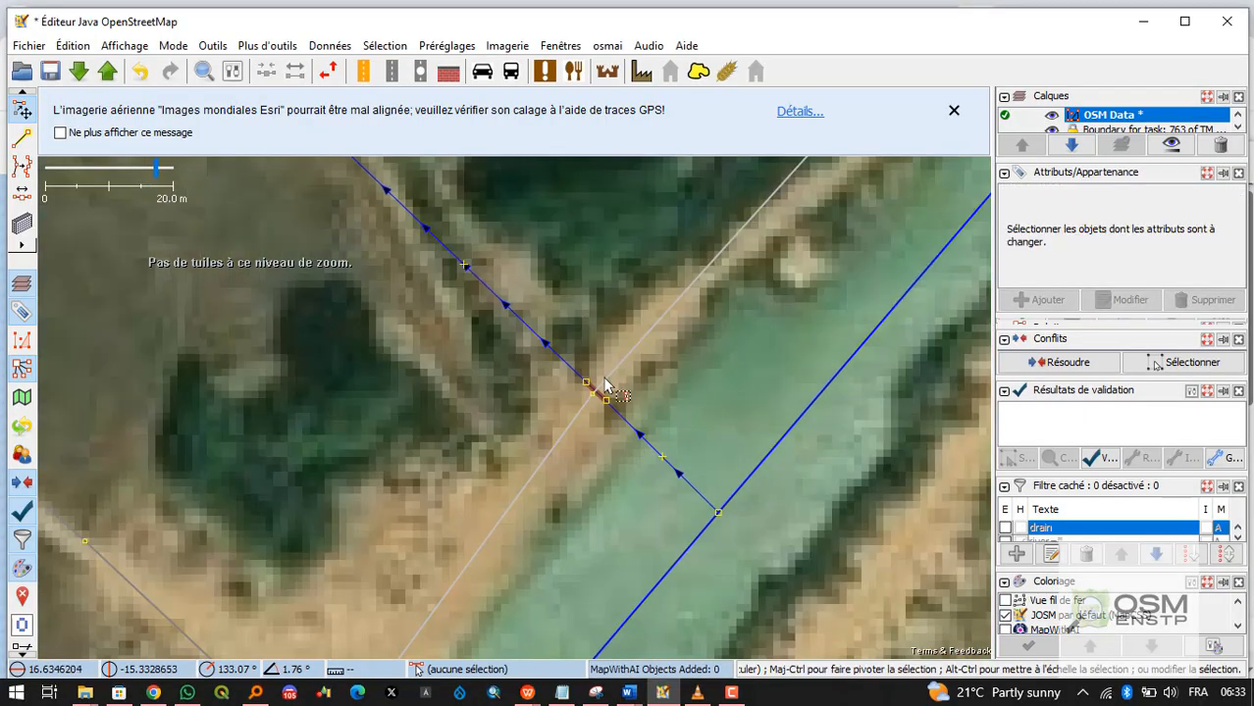
left_click(601, 383)
scroll(605, 383, "down", 2)
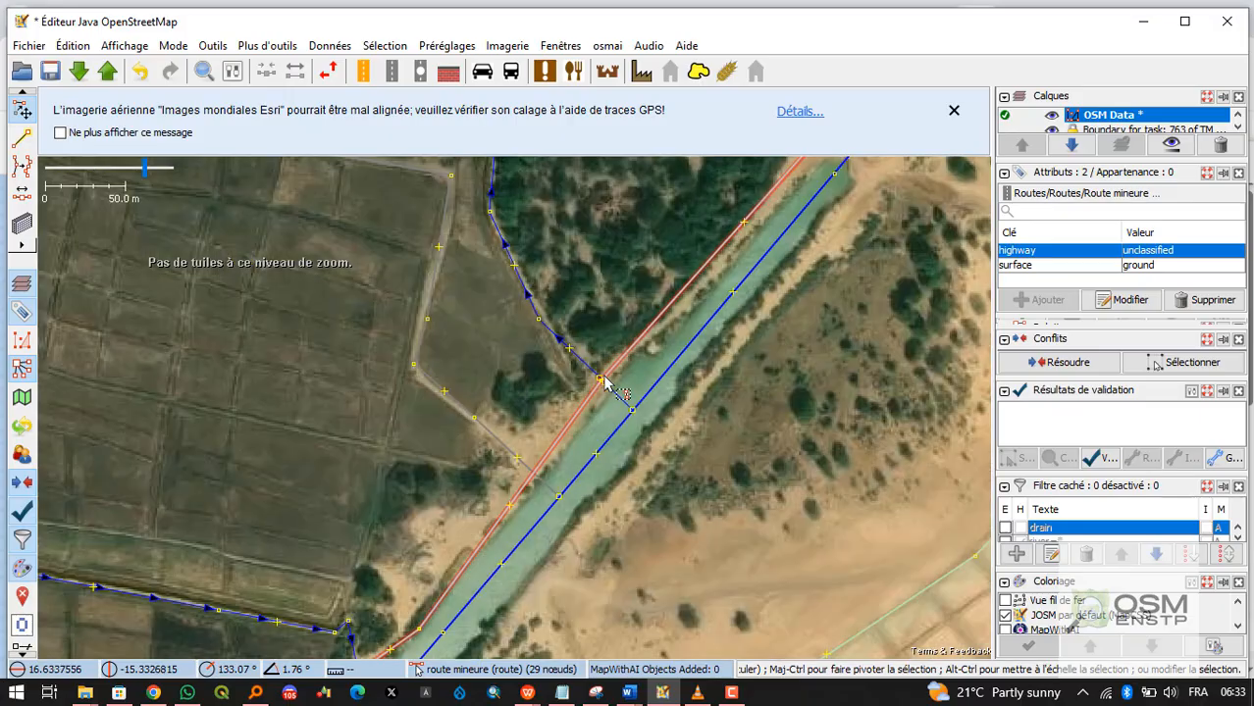
key("Escape")
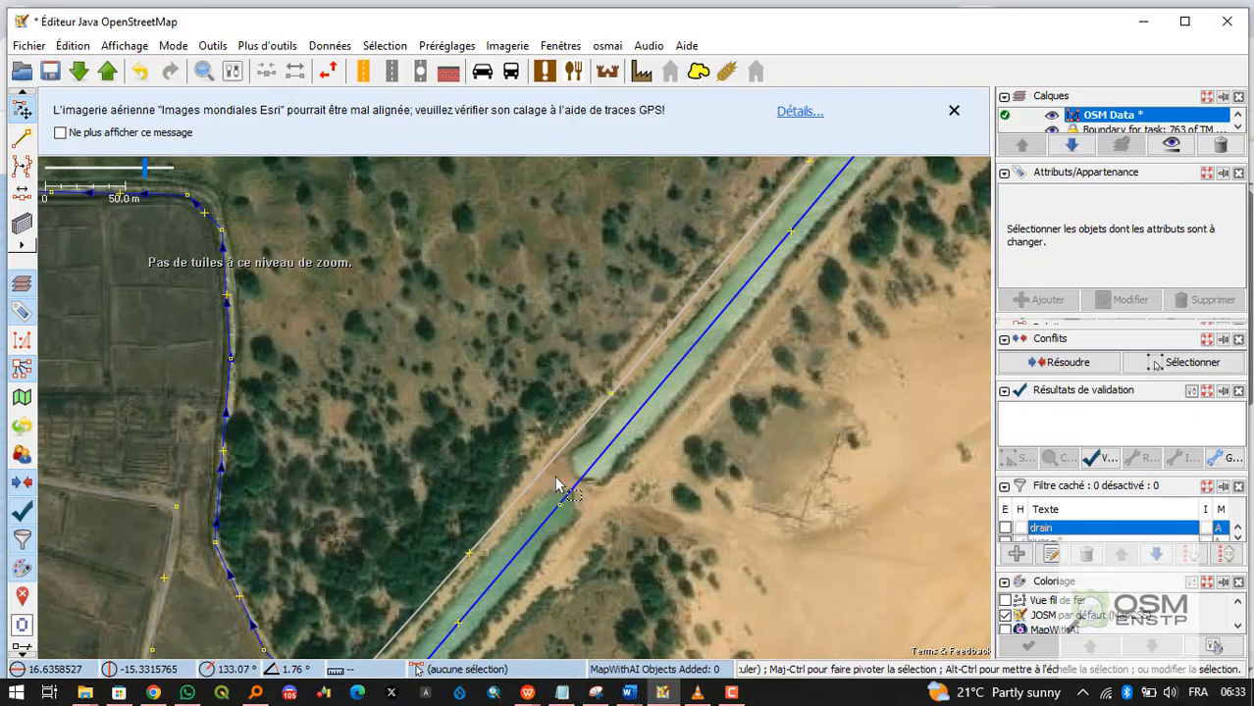
left_click(579, 482)
scroll(570, 482, "up", 2)
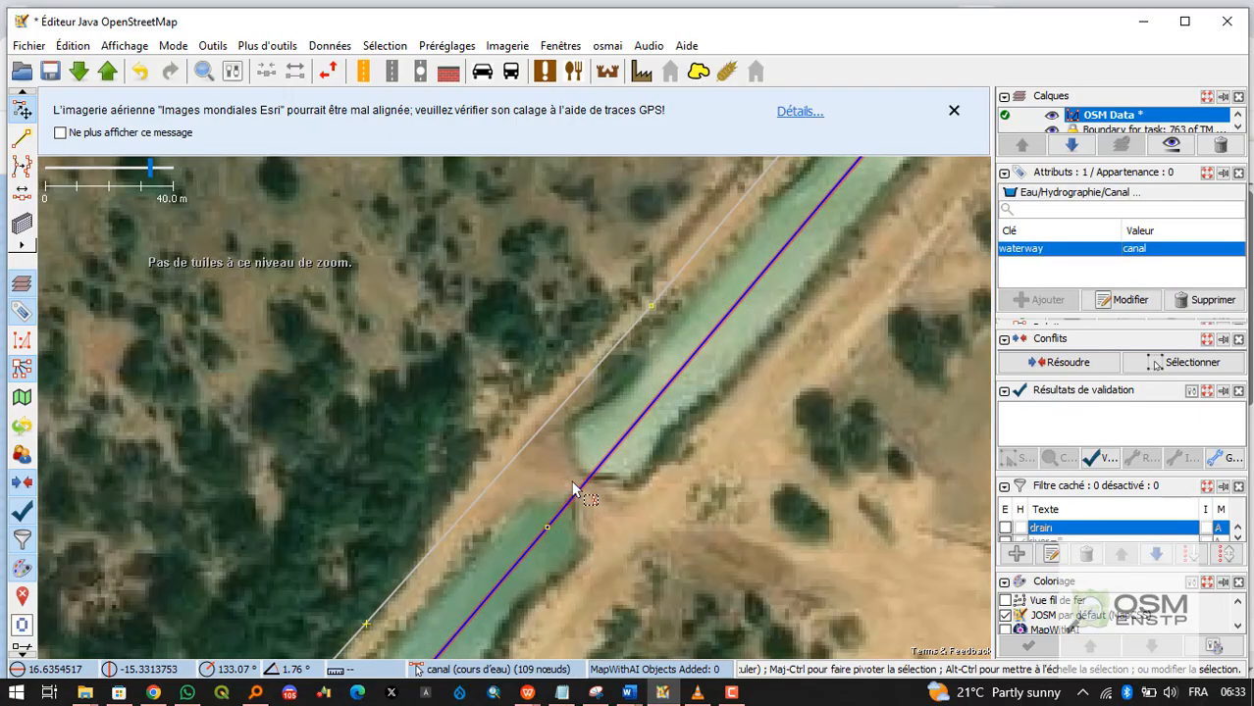
key("Escape")
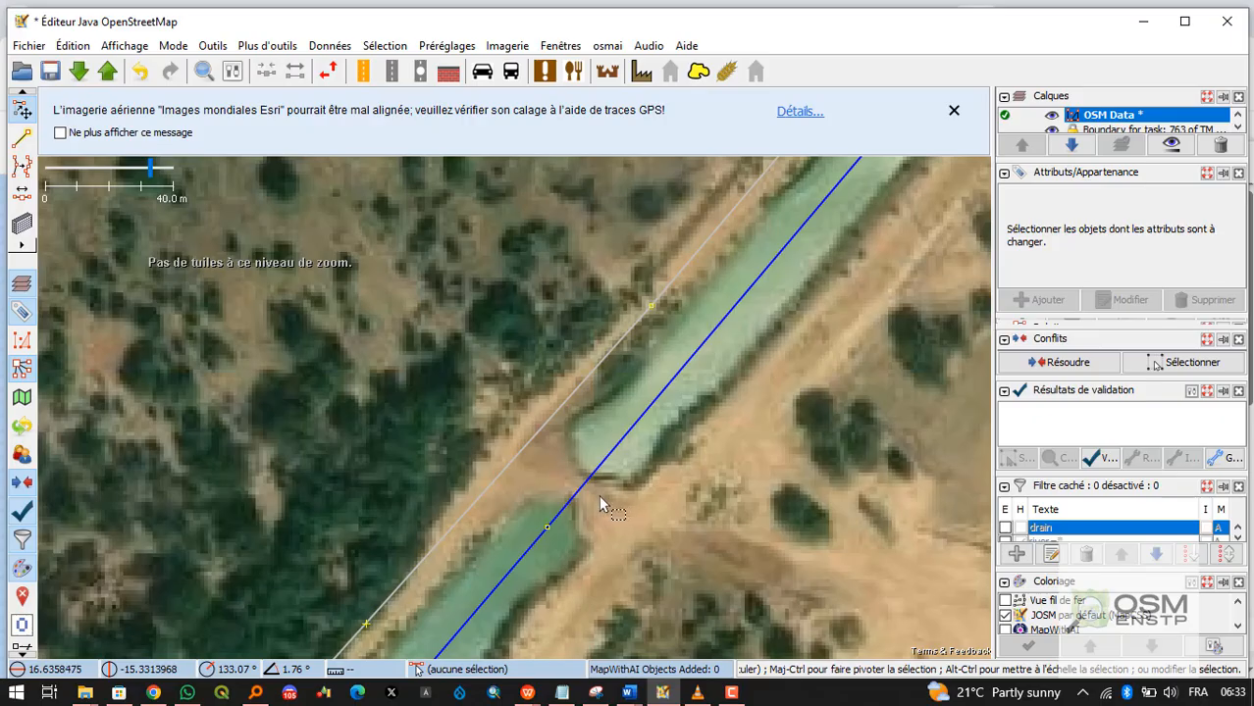
left_click(584, 480)
key("Escape")
scroll(589, 486, "down", 5)
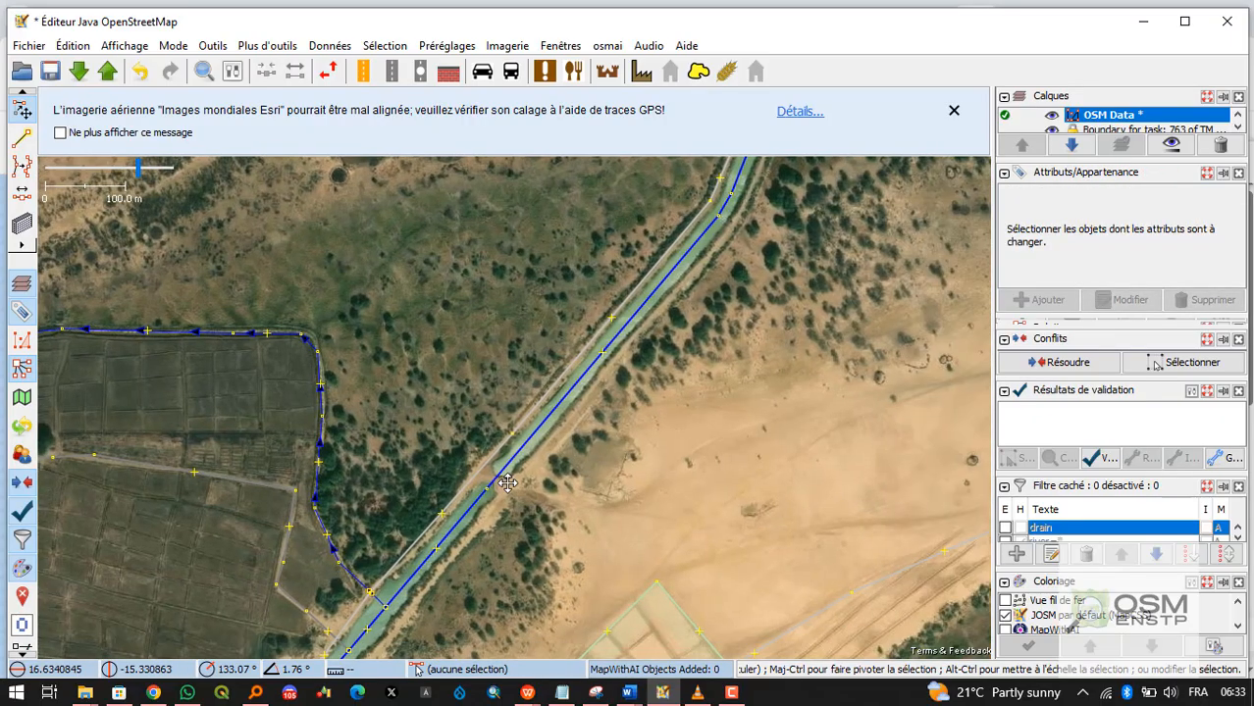
Examine the road ends in the sandy area east of the canal and how they could connect to the canal crossing.
key("ctrl+Right")
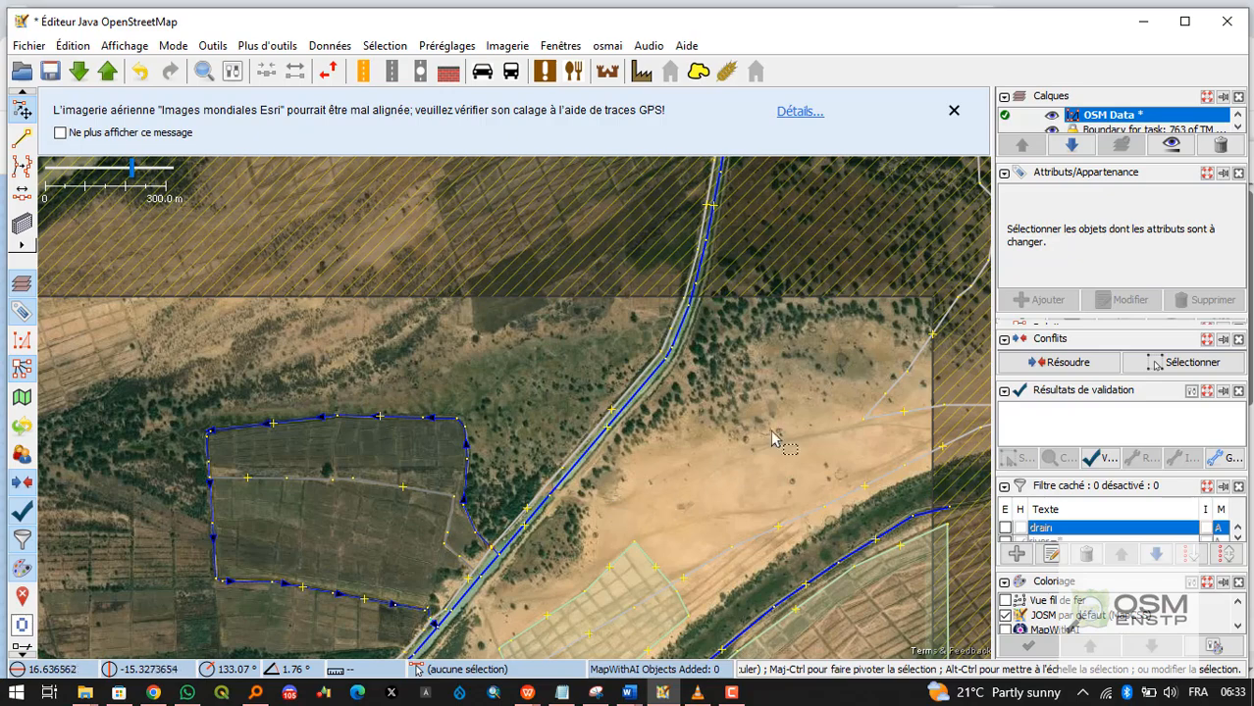
left_click(880, 414)
left_click(873, 426)
left_click(860, 428)
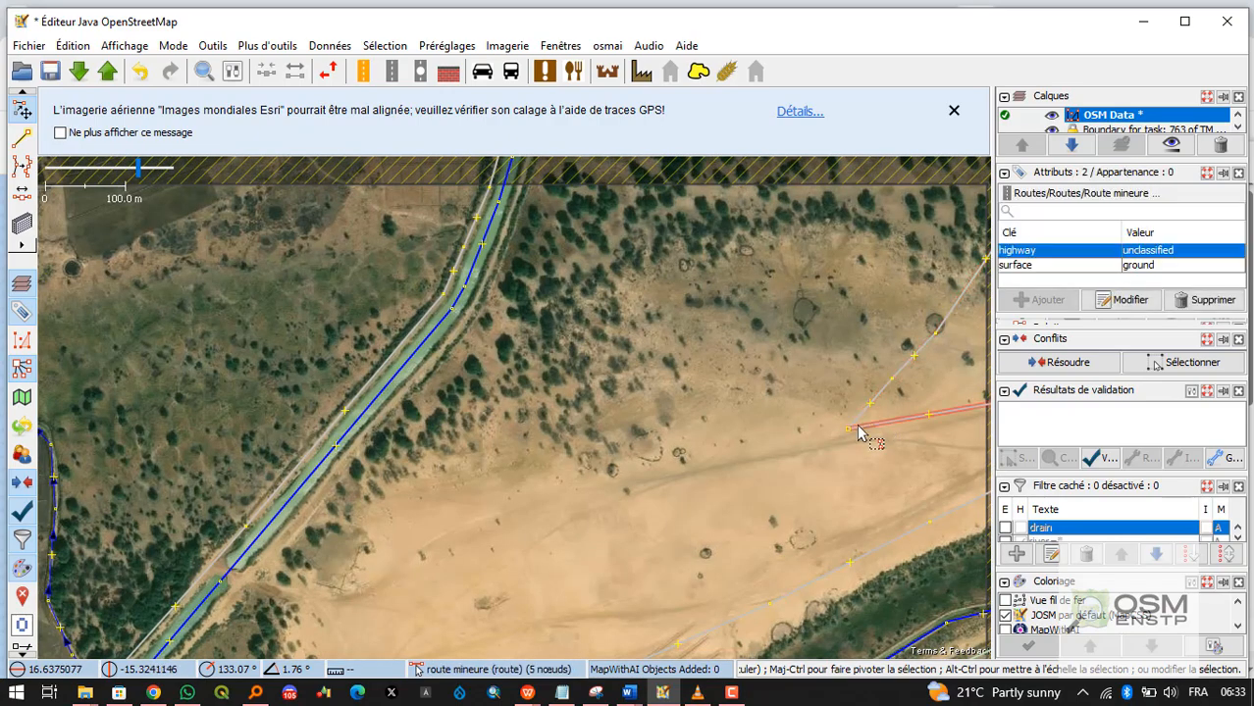
left_click(829, 437)
scroll(670, 448, "down", 1)
scroll(802, 419, "down", 2)
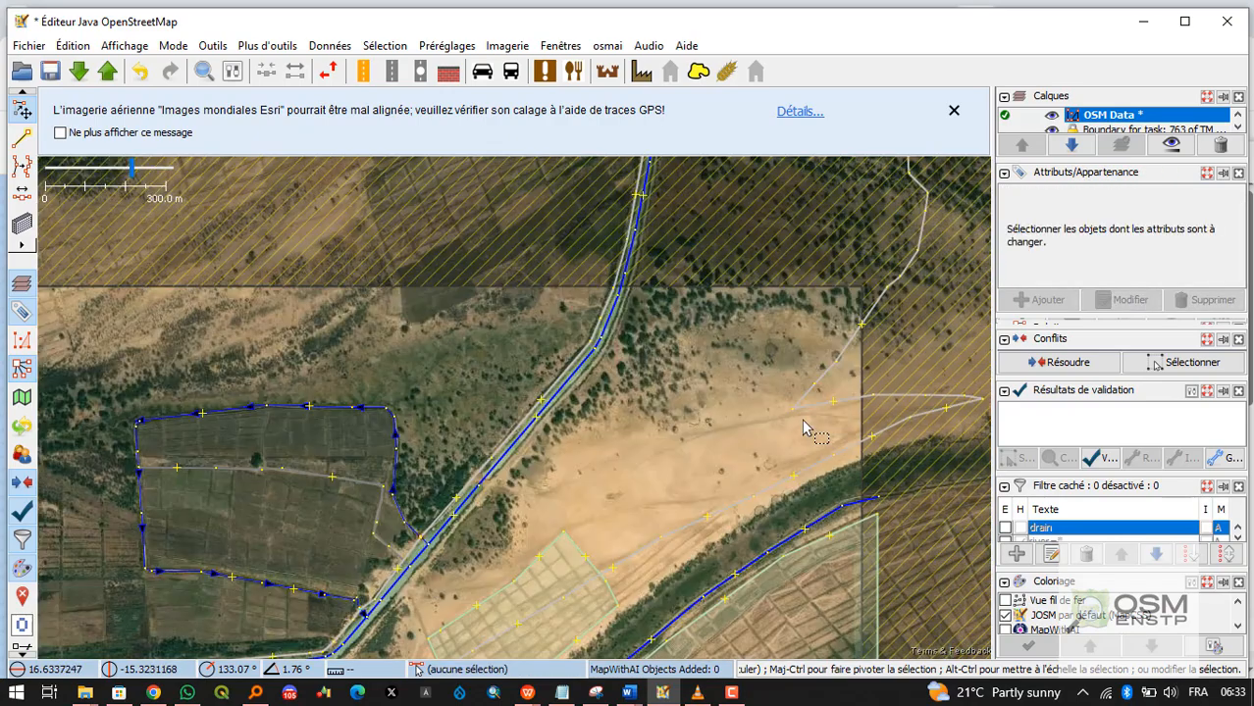
left_click(803, 416)
left_click(774, 413)
scroll(775, 404, "up", 2)
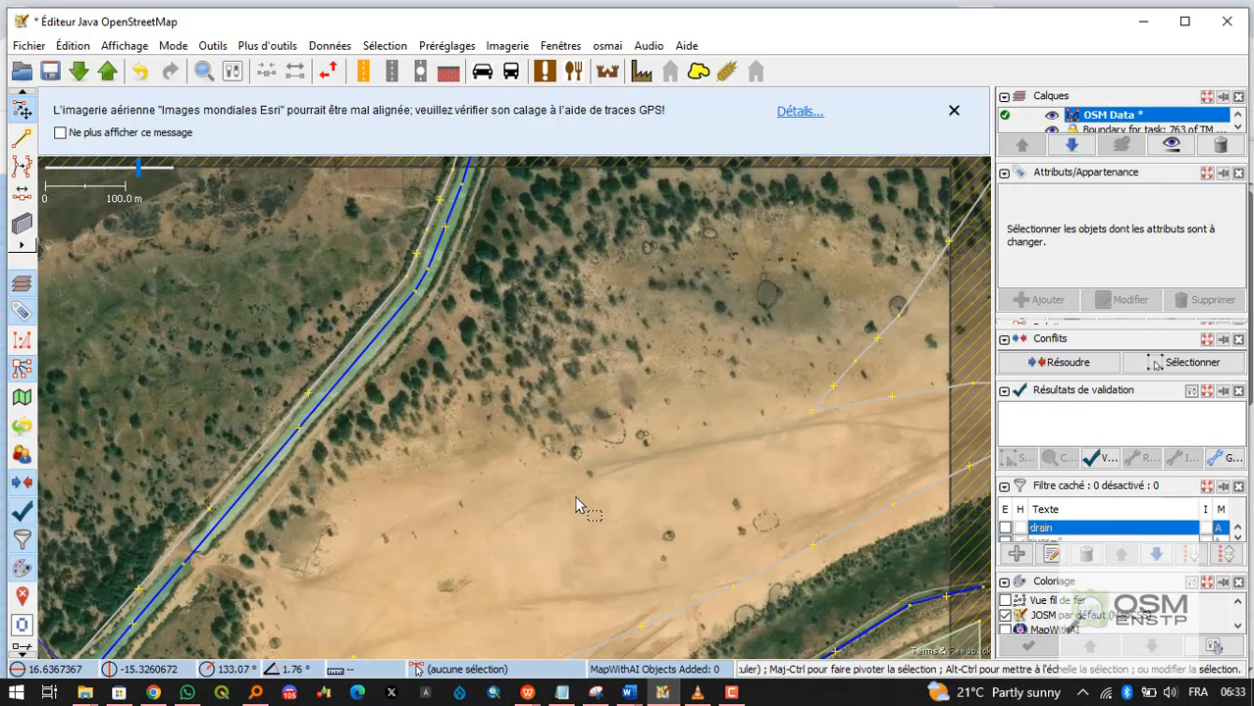
scroll(608, 478, "up", 2)
scroll(457, 492, "down", 1)
left_click(239, 527)
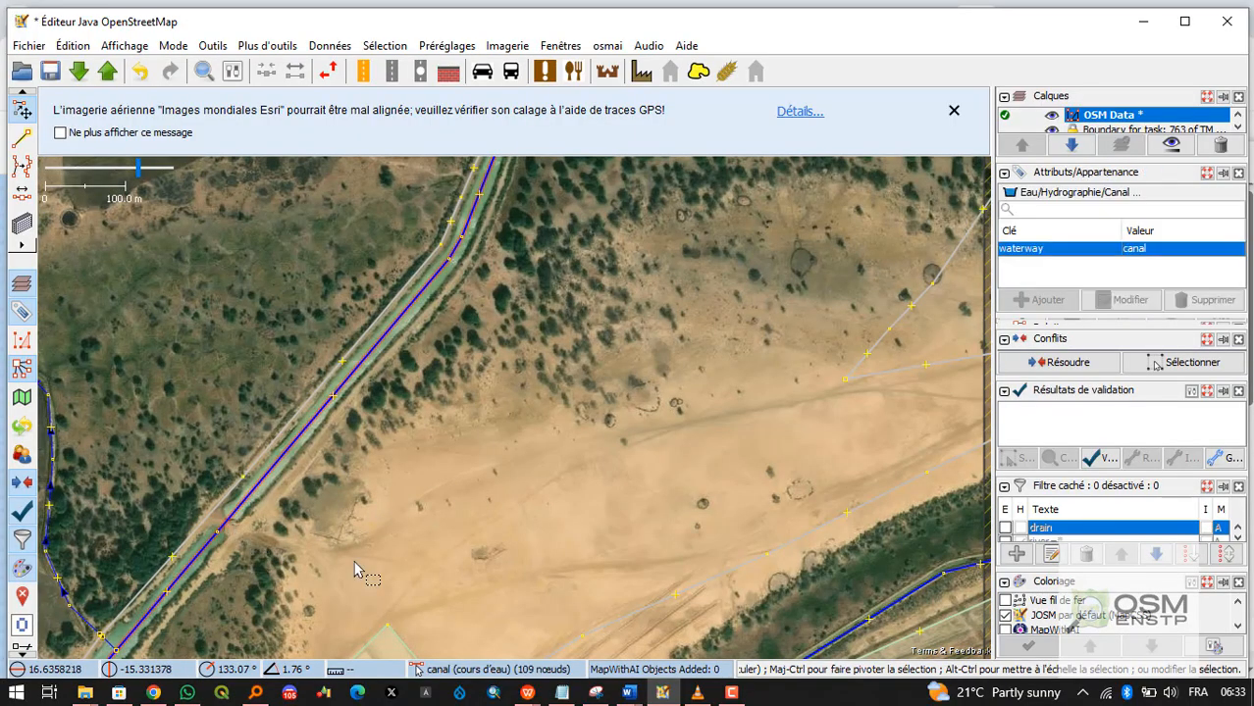
left_click(584, 488)
scroll(304, 492, "up", 2)
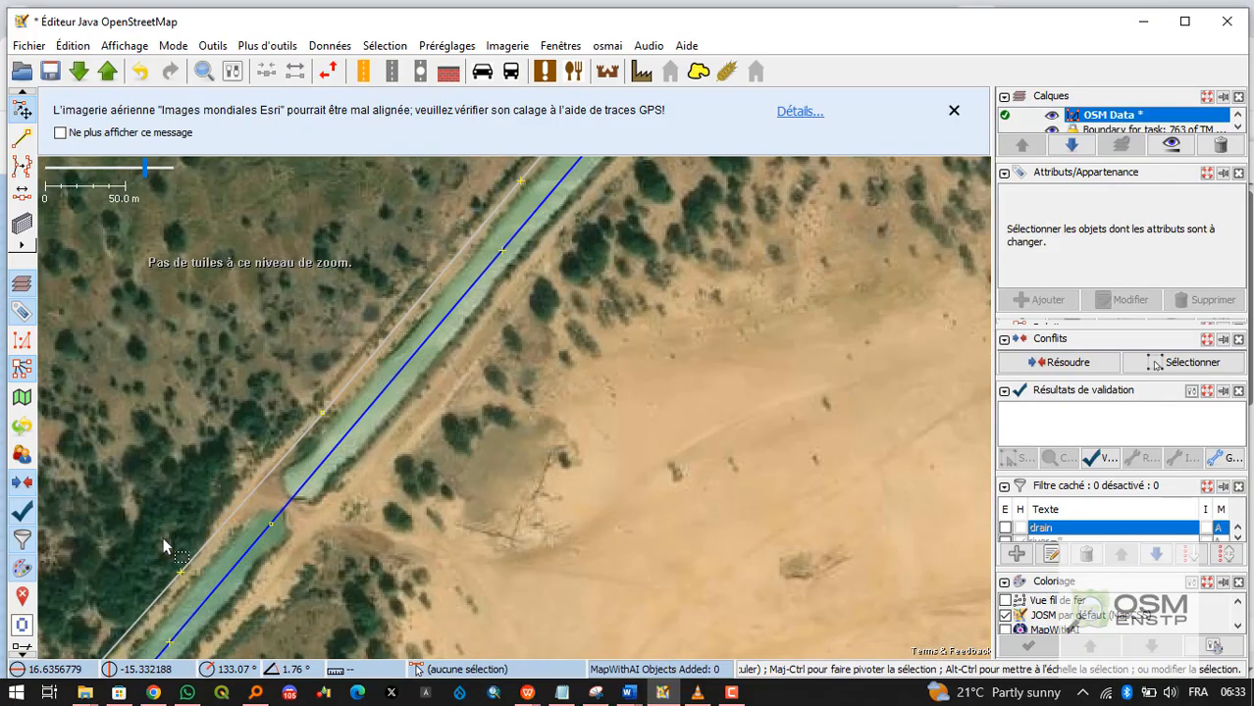
Add a node to the canal-side road at the earth crossing and draw a way about 44 m long from it across the canal.
left_click(263, 474)
key("a")
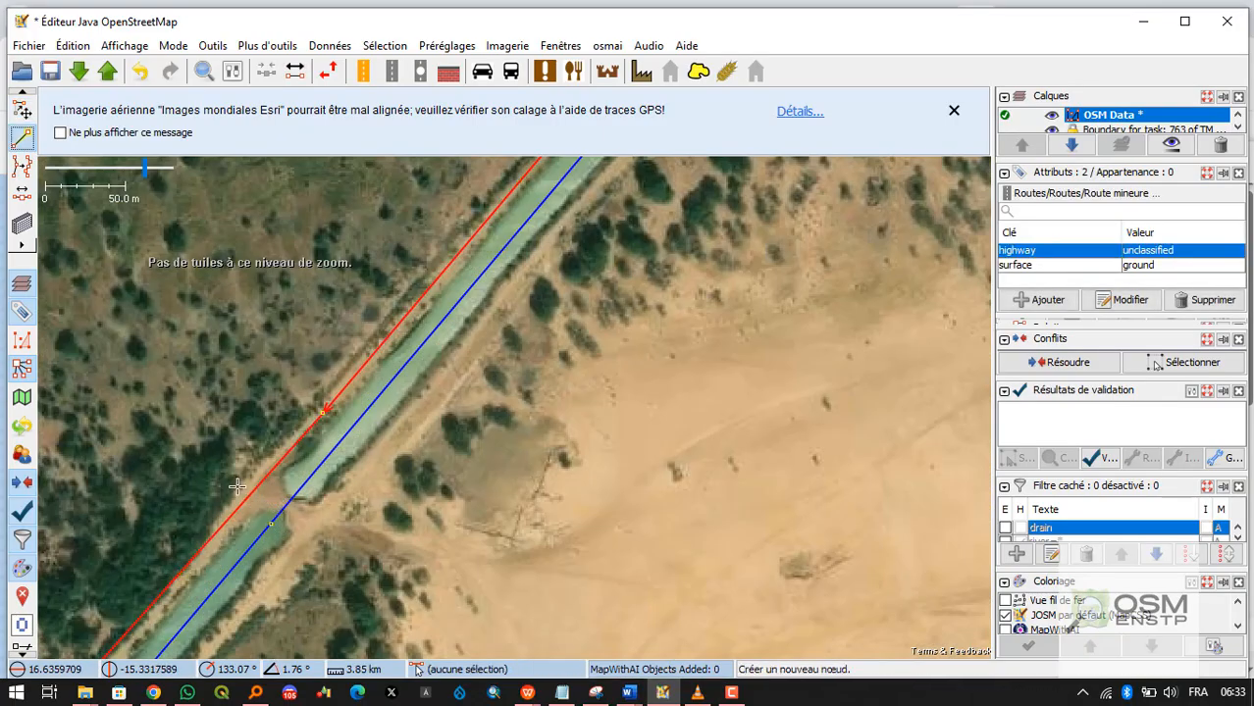
left_click(252, 492)
left_click(358, 533)
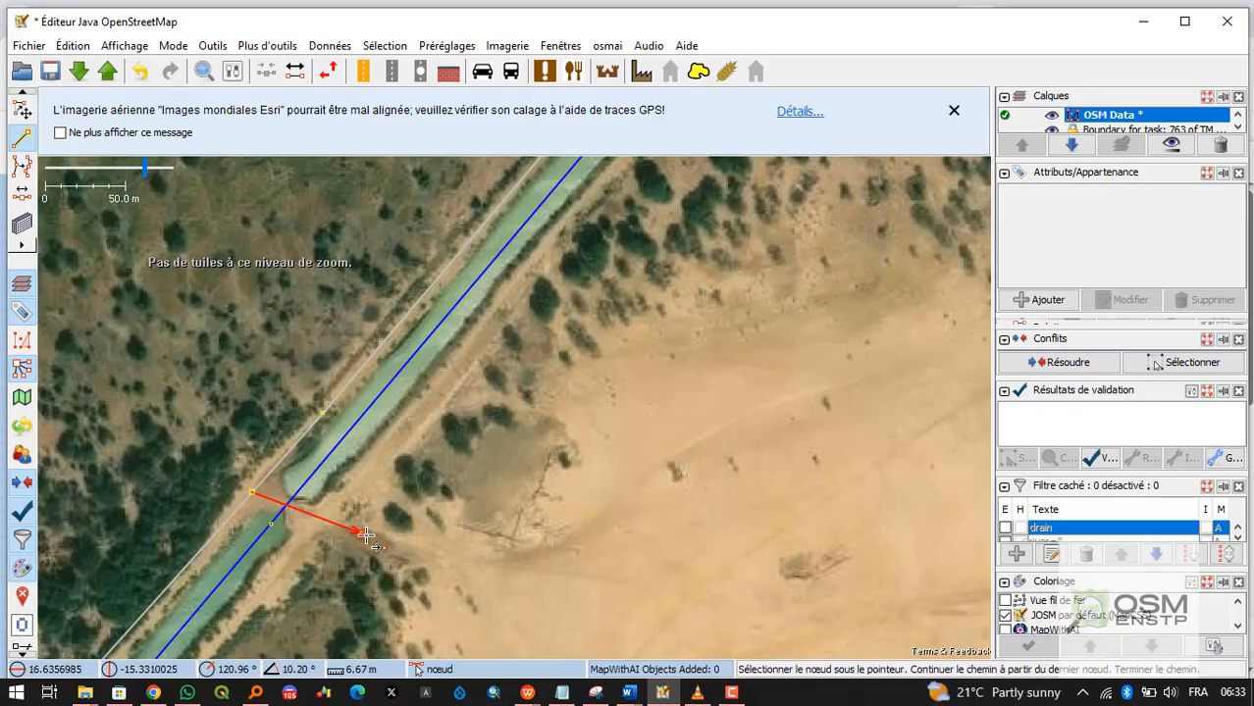
key("ctrl+z")
scroll(245, 495, "up", 2)
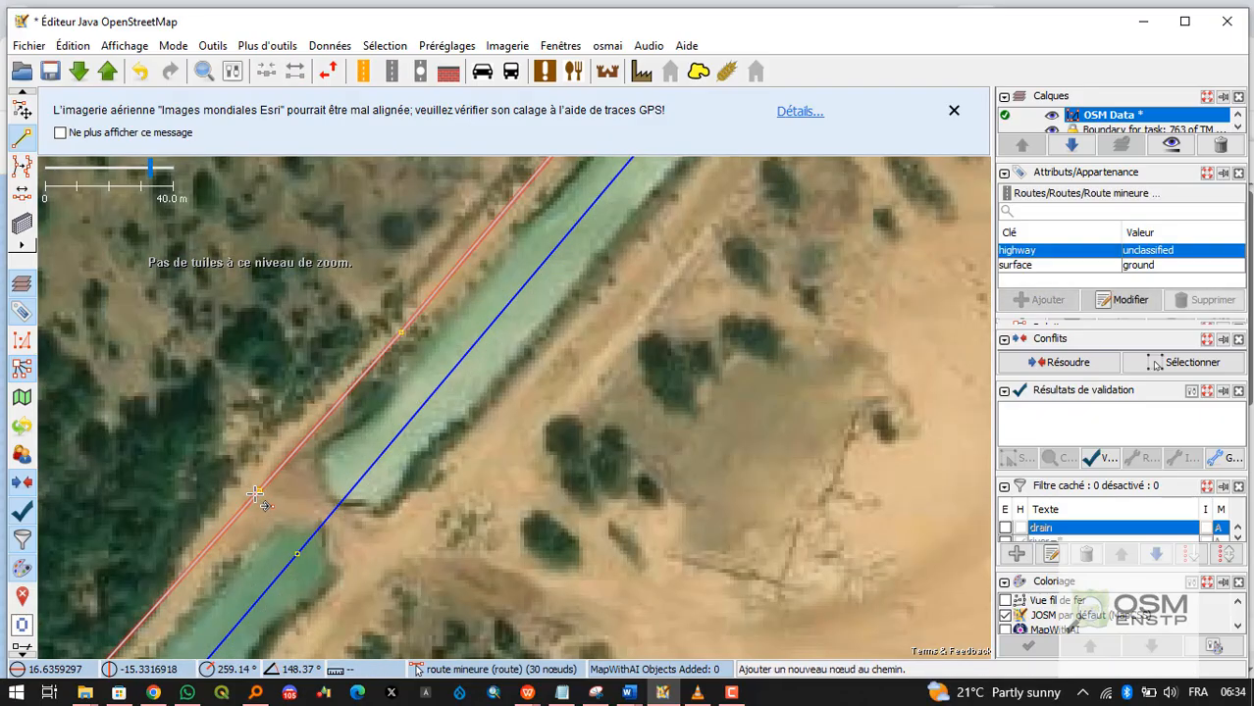
left_click(259, 490)
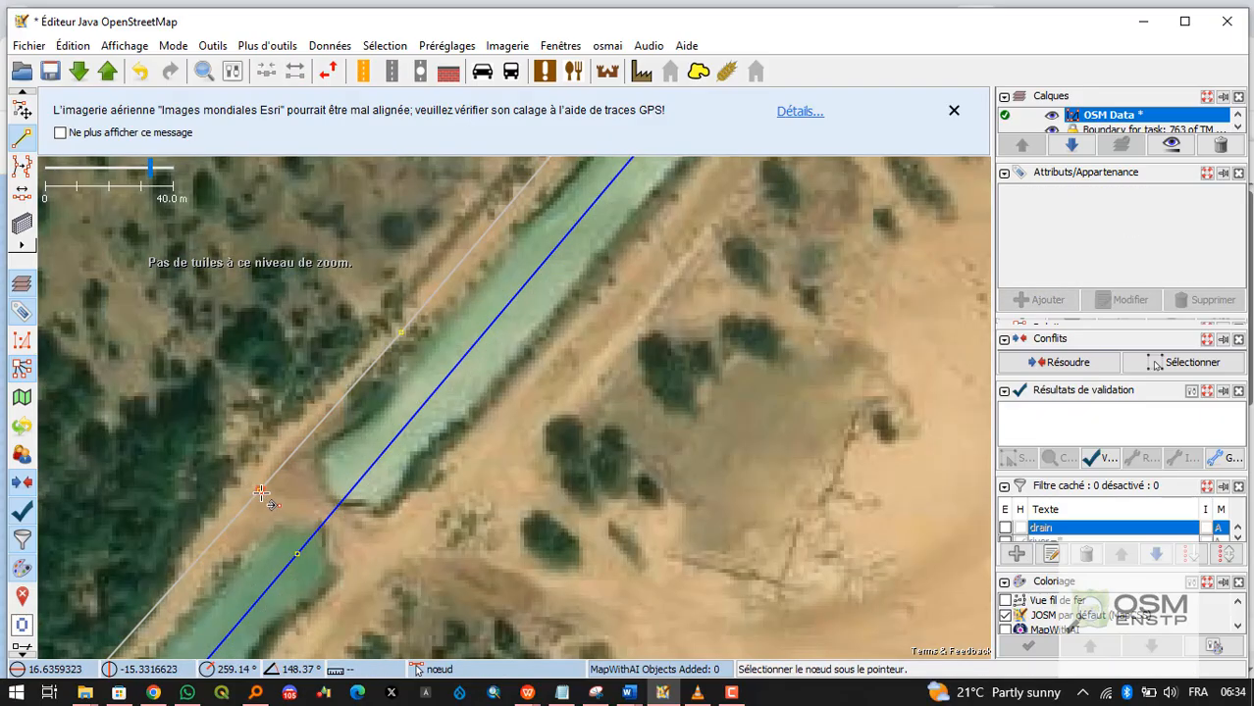
double_click(389, 549)
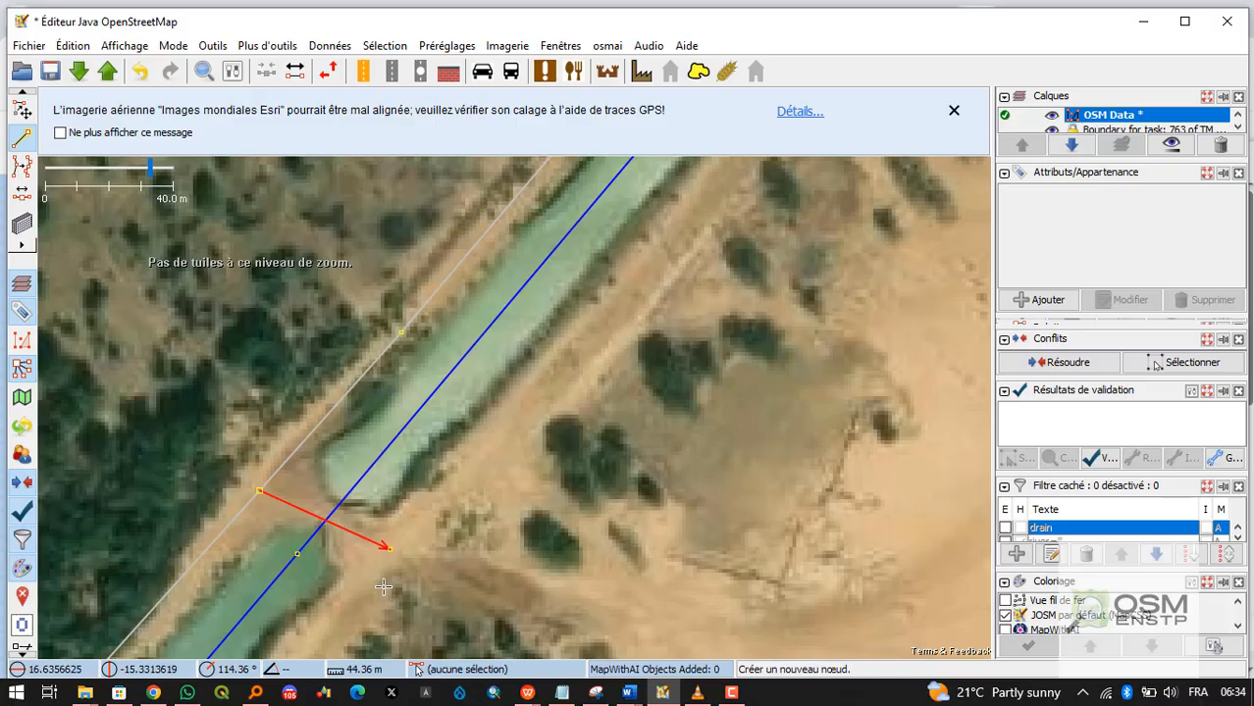
key("s")
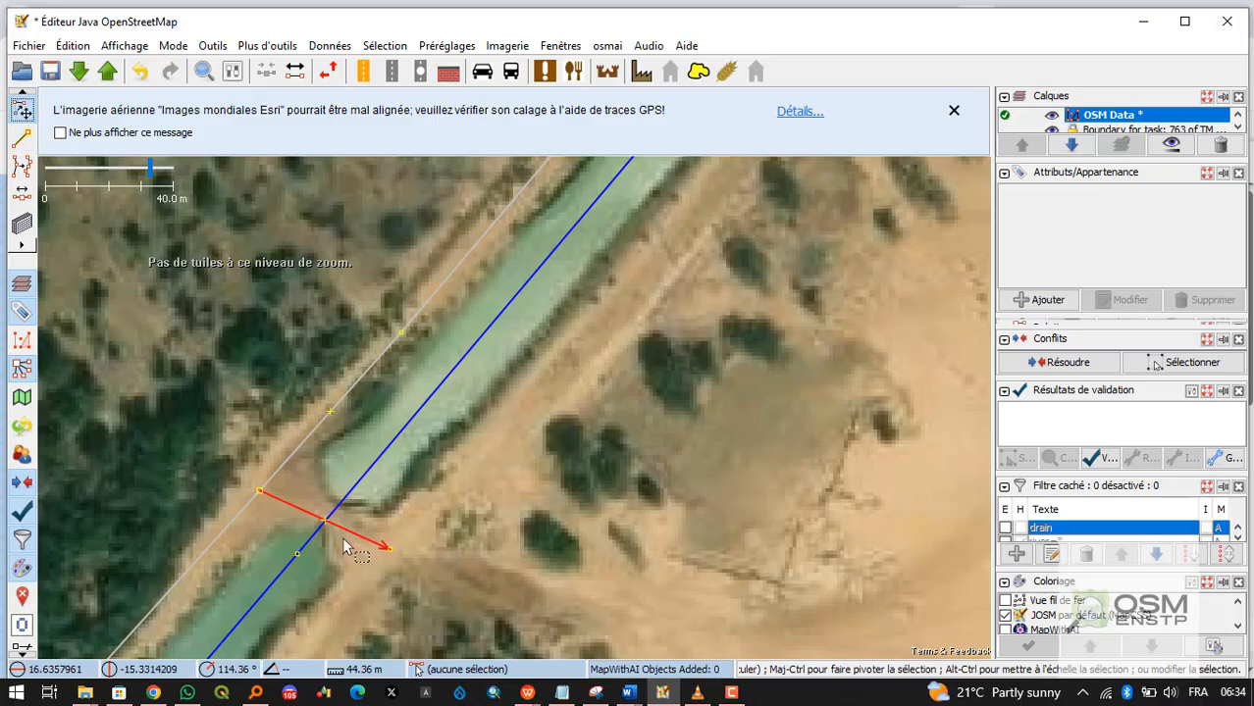
left_click(447, 46)
left_click(467, 71)
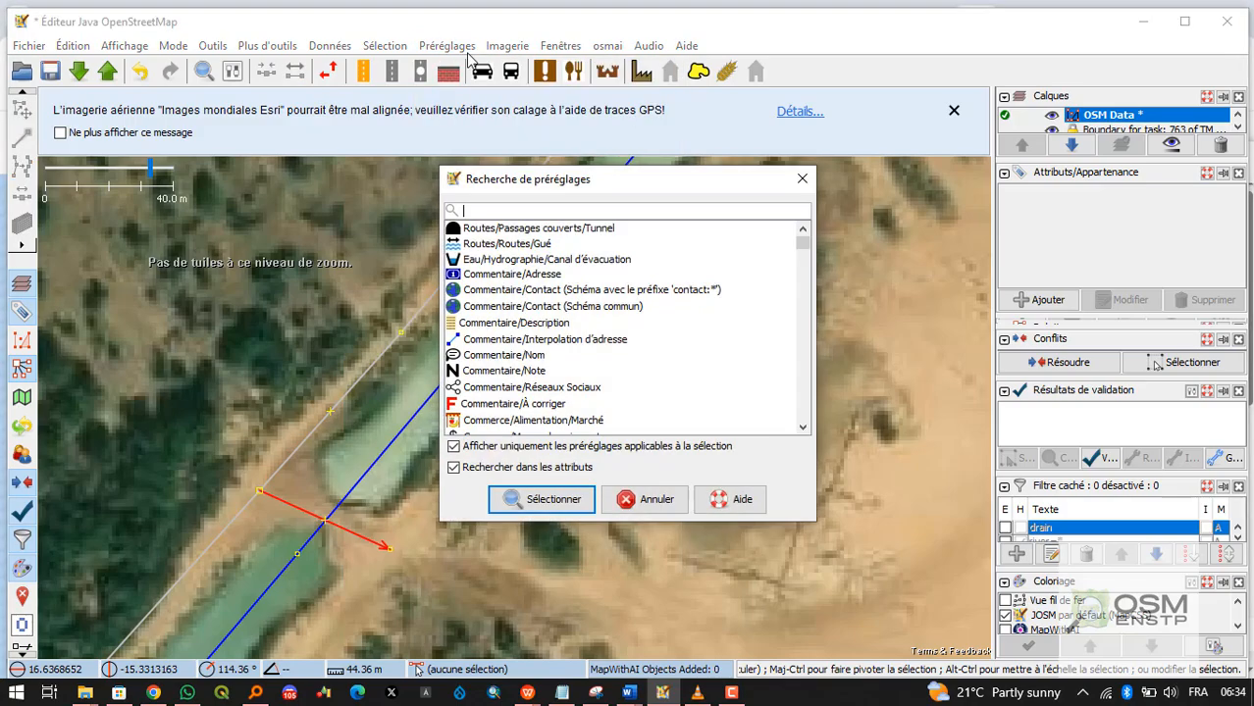
type("pont")
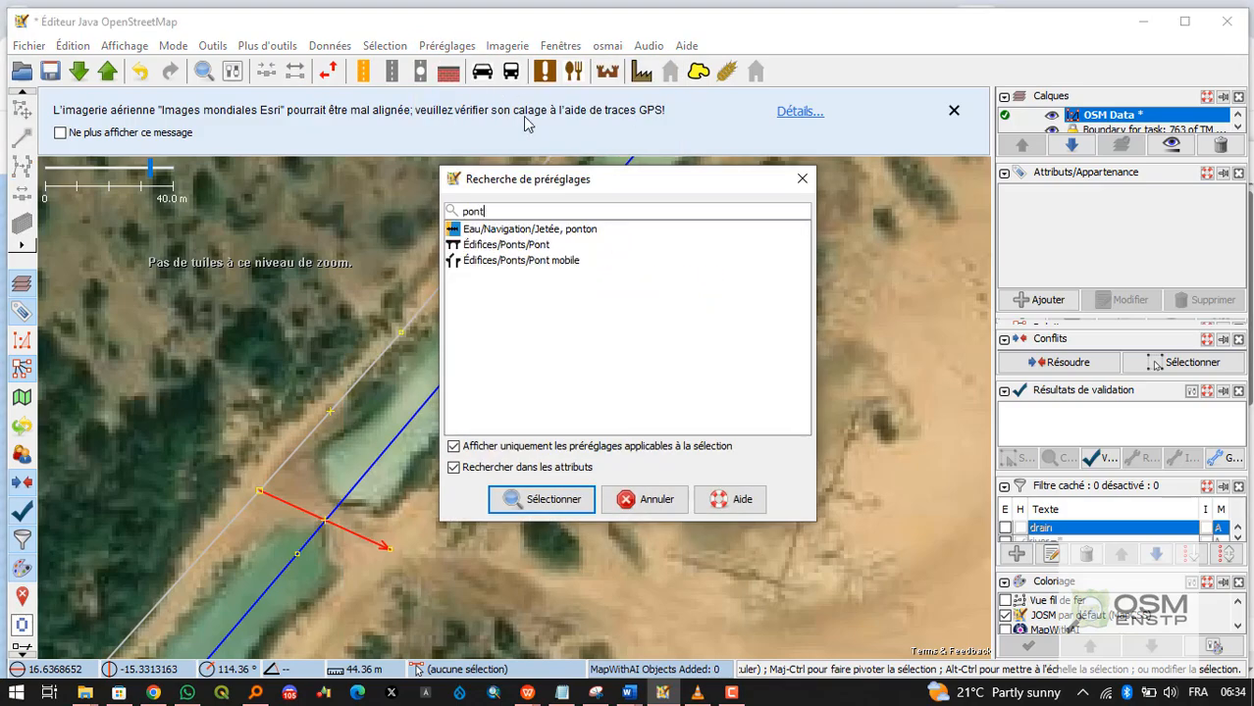
double_click(495, 245)
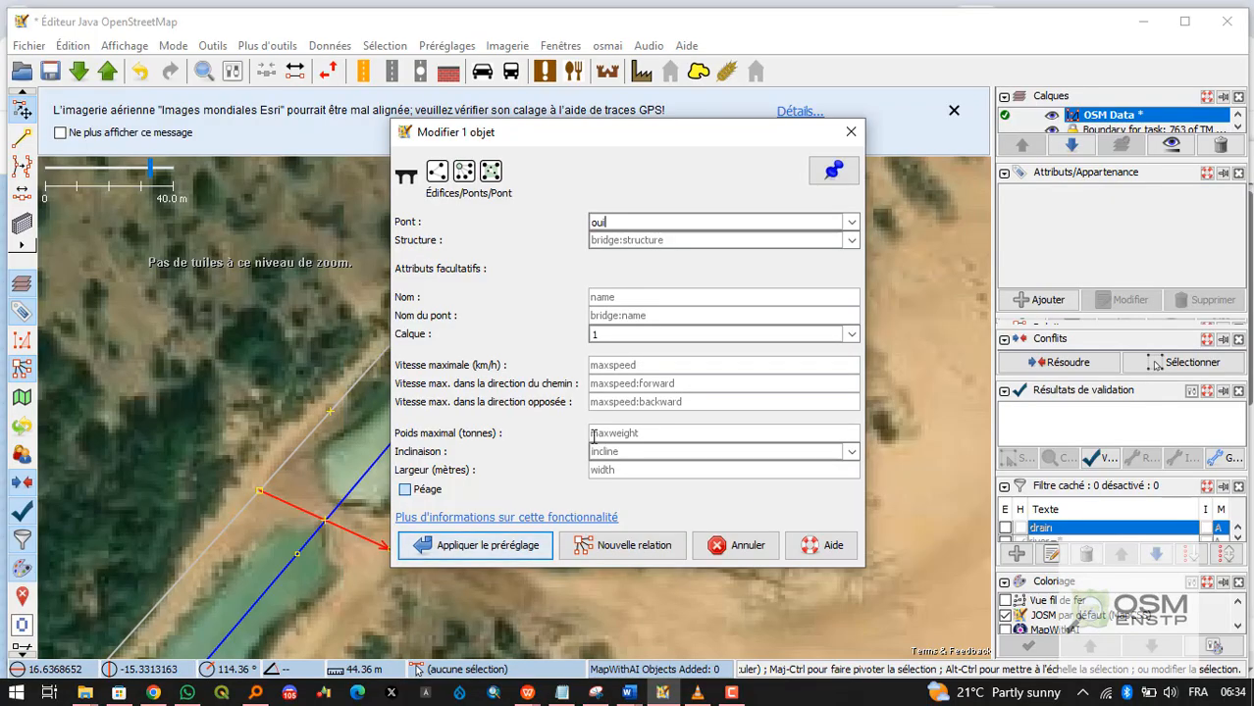
left_click(843, 133)
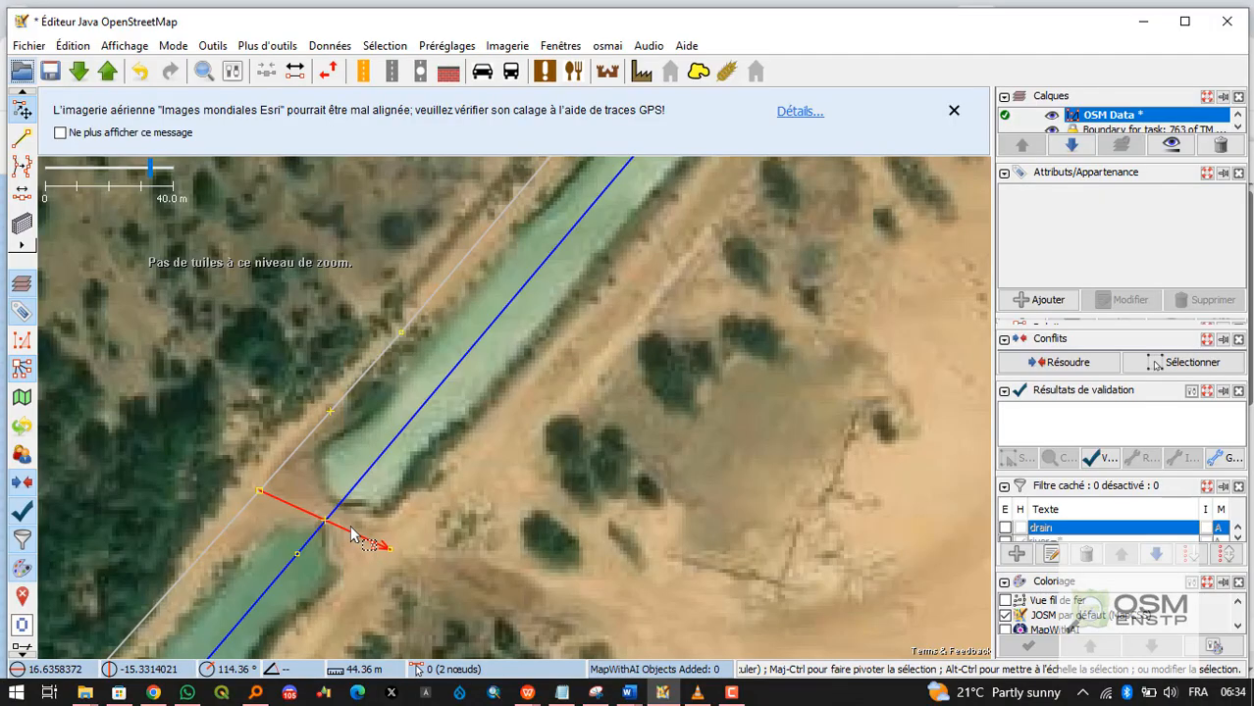
Delete the drawn crossing way and split the canal at nodes placed on both sides of the earth crossing, about 21 m apart.
scroll(379, 512, "down", 1)
mouse_move(379, 508)
left_mouse_down()
mouse_move(351, 518)
mouse_move(362, 490)
left_mouse_up()
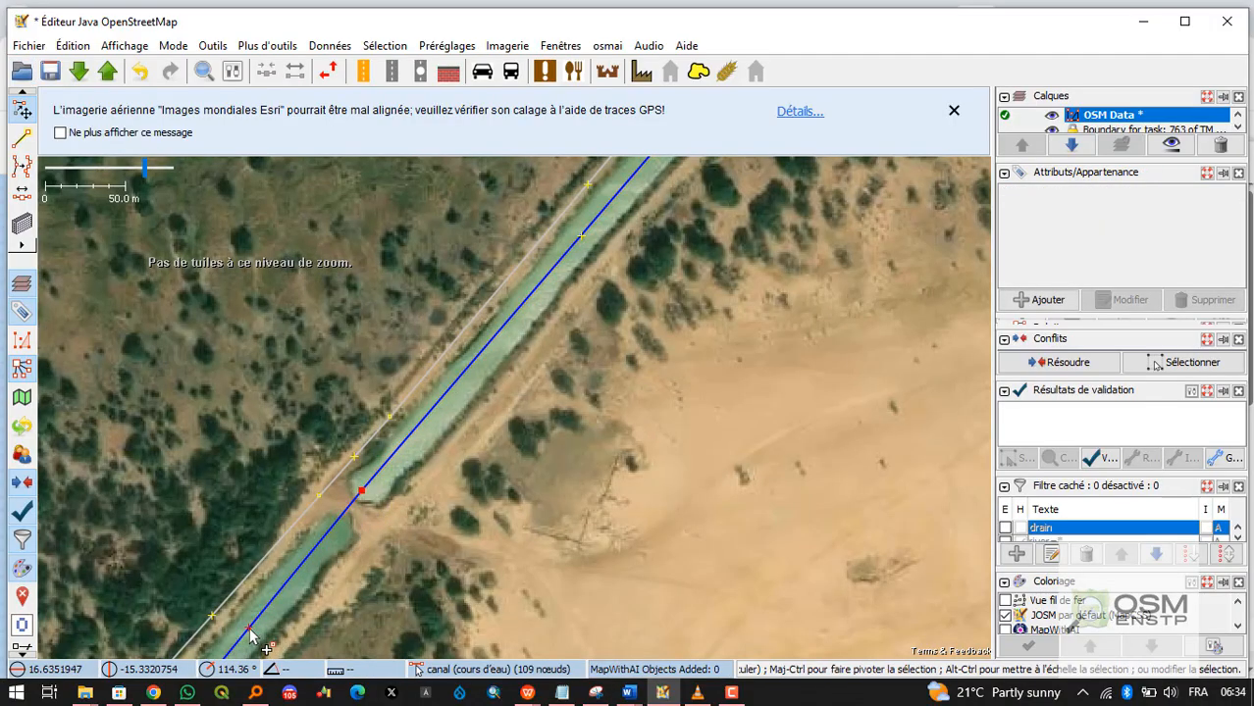
left_click_drag(250, 636, 347, 516)
scroll(348, 515, "up", 1)
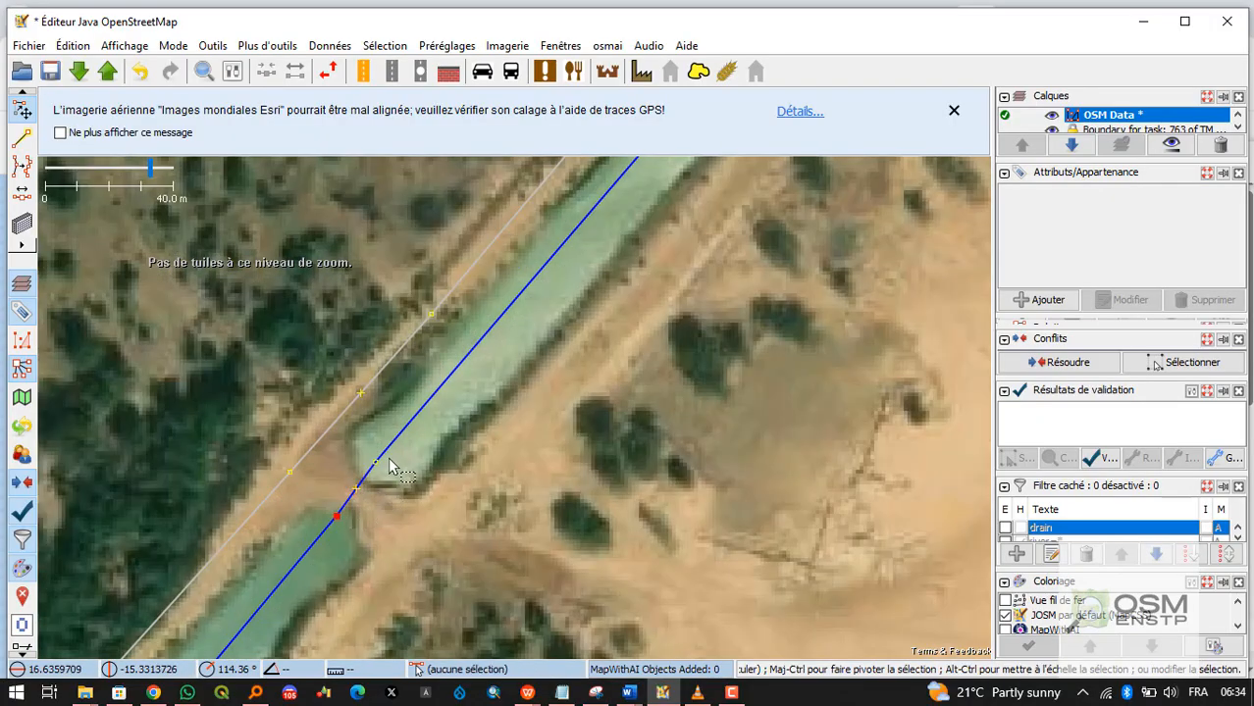
left_click(352, 496)
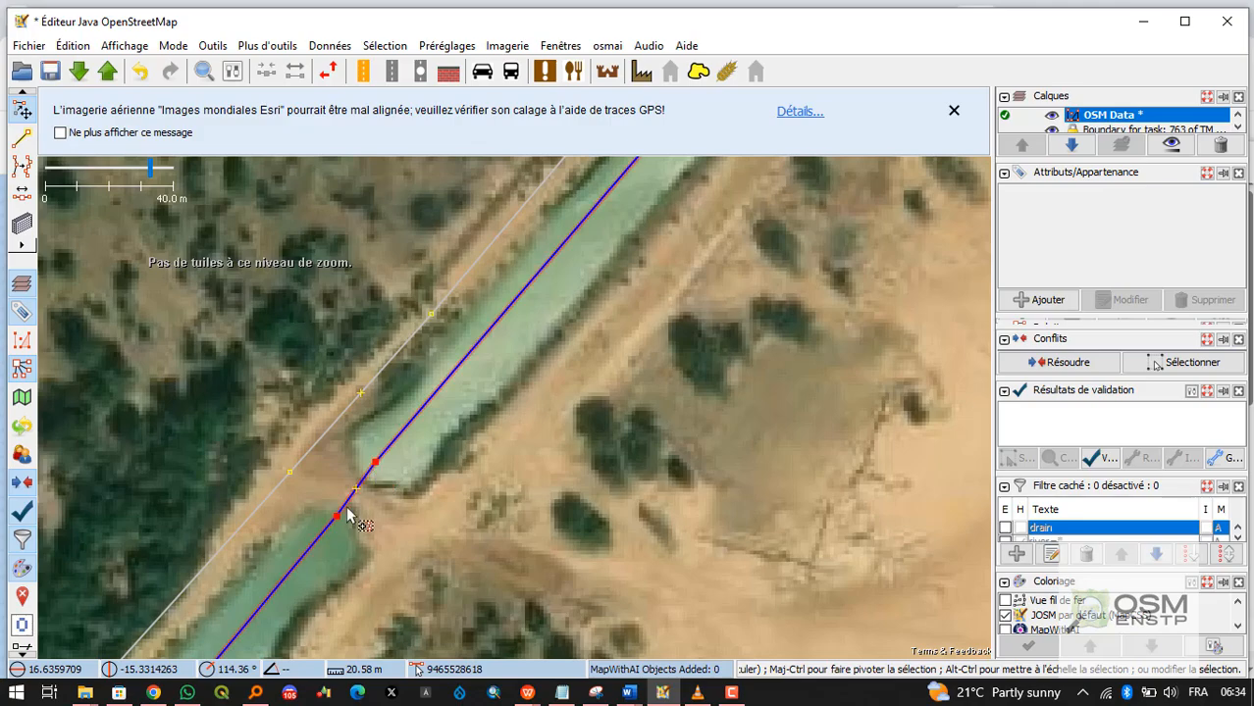
left_click(345, 508)
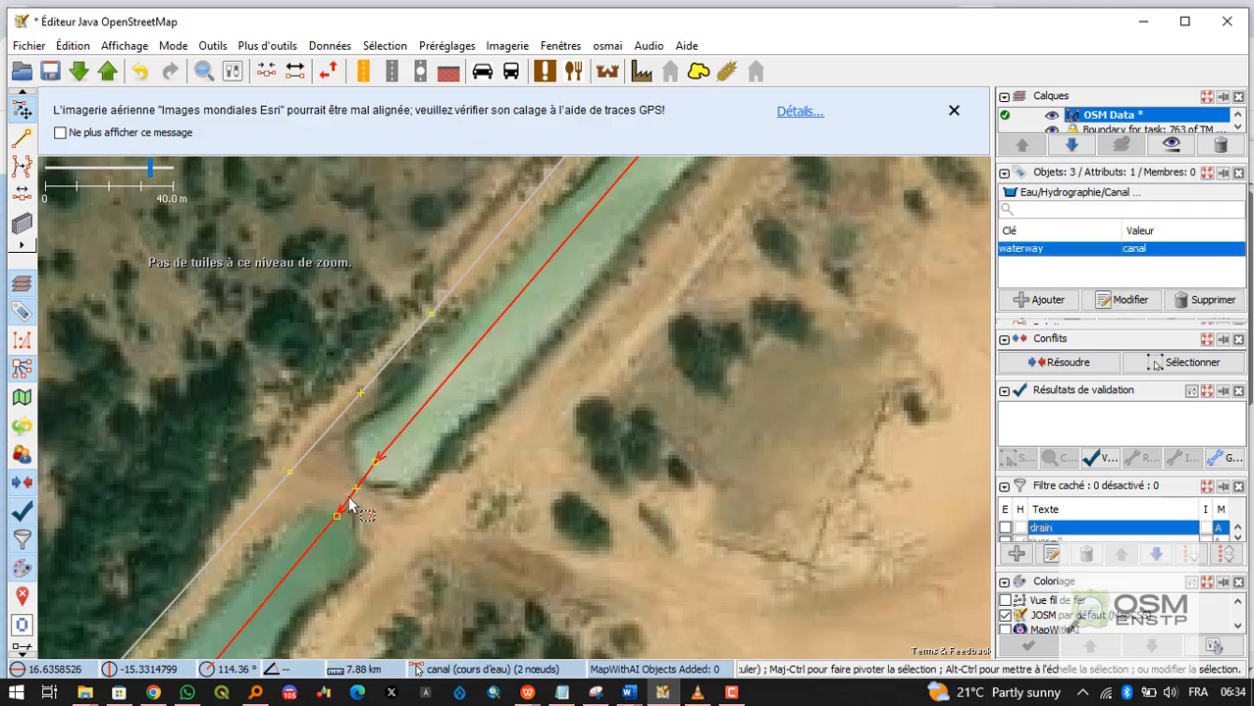
Tag the short canal section under the earth crossing with tunnel=culvert.
left_click(353, 500)
left_click(1044, 300)
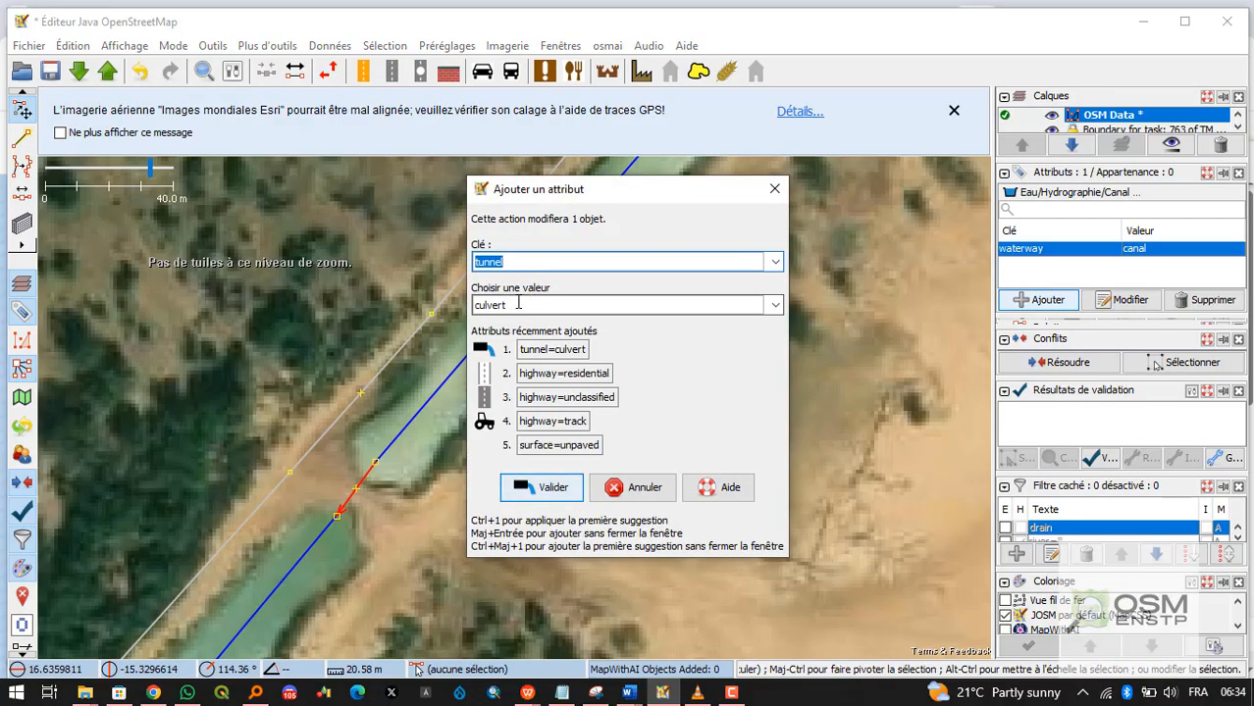
left_click(526, 489)
left_click(481, 484)
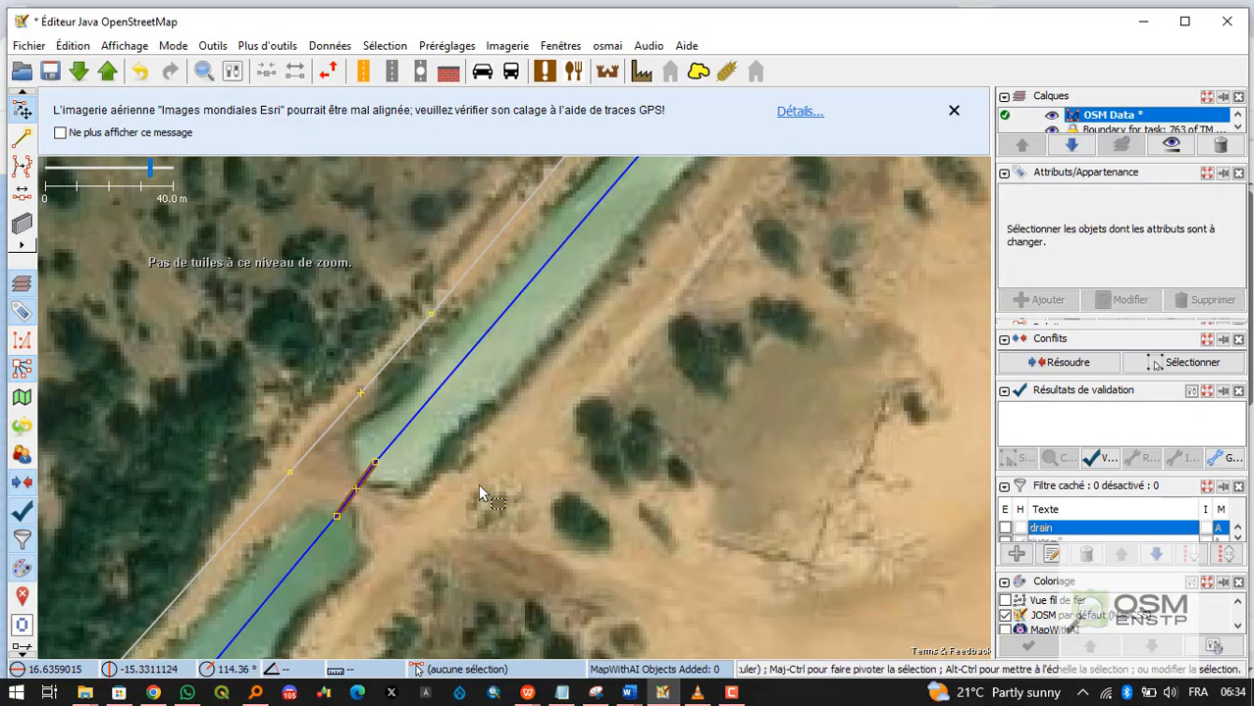
Examine the canal crossing and the drain loop around the cultivated plots west of the canal.
scroll(429, 498, "down", 2)
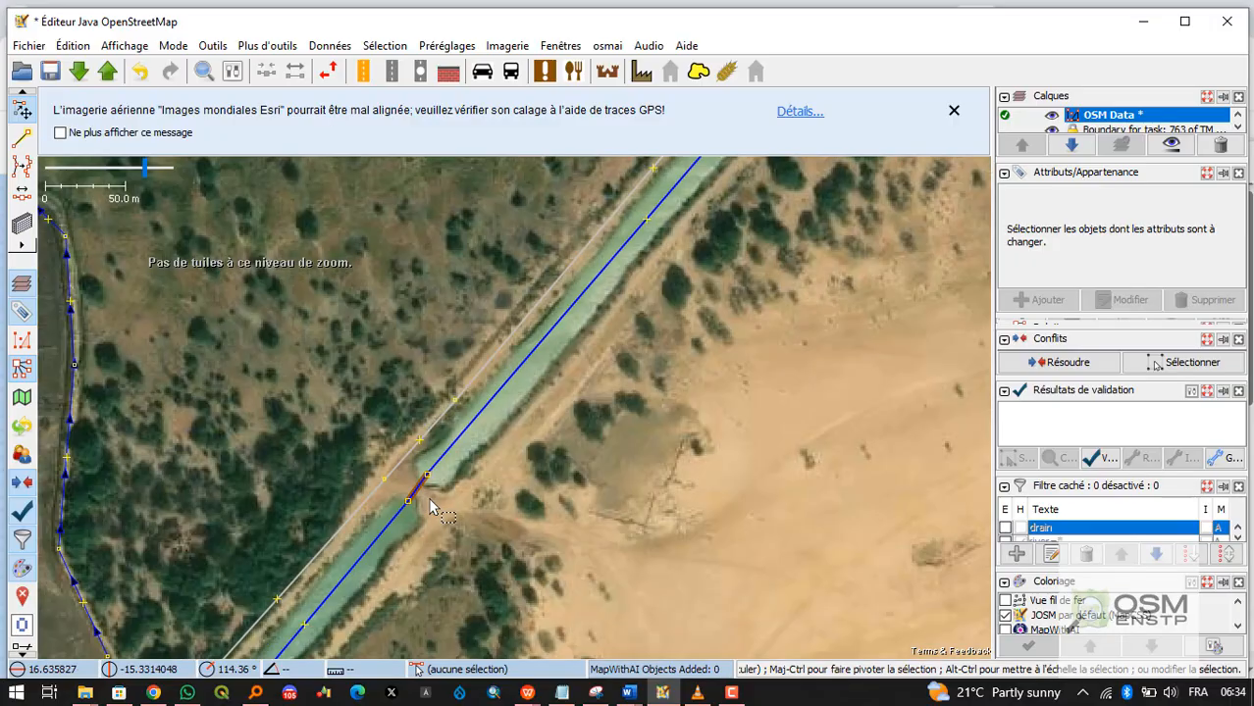
scroll(429, 507, "up", 1)
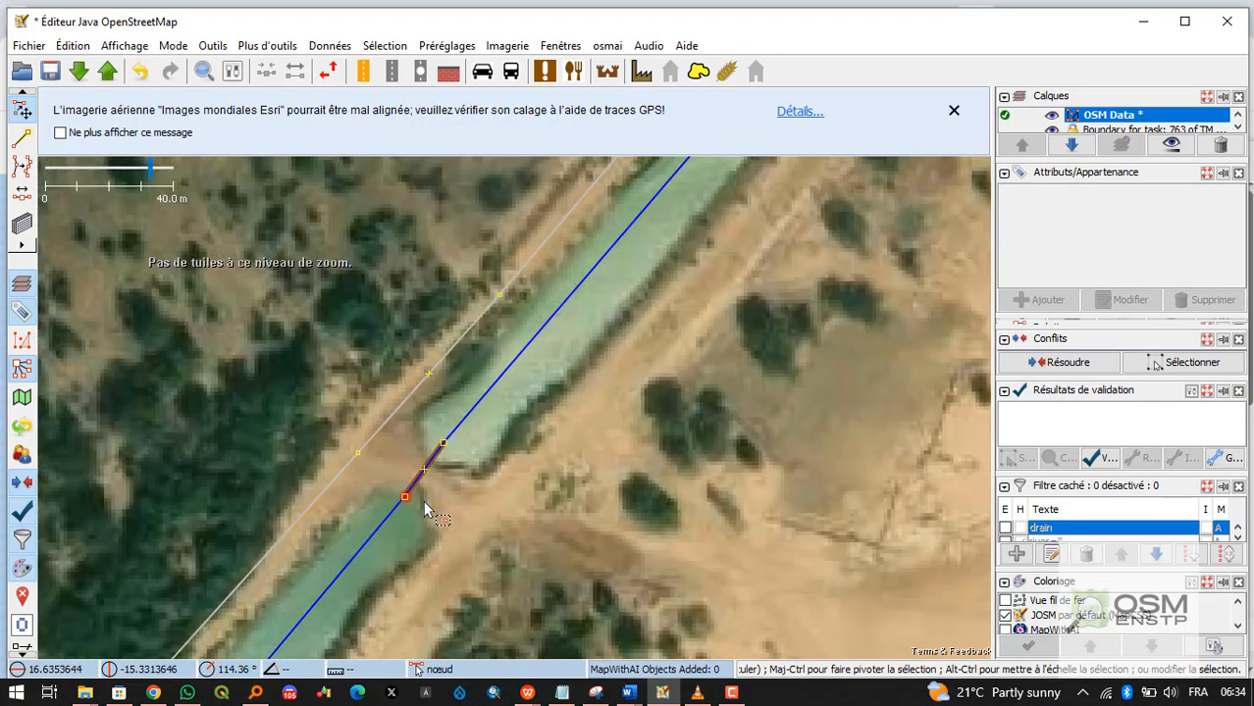
scroll(429, 507, "down", 3)
scroll(539, 314, "up", 3)
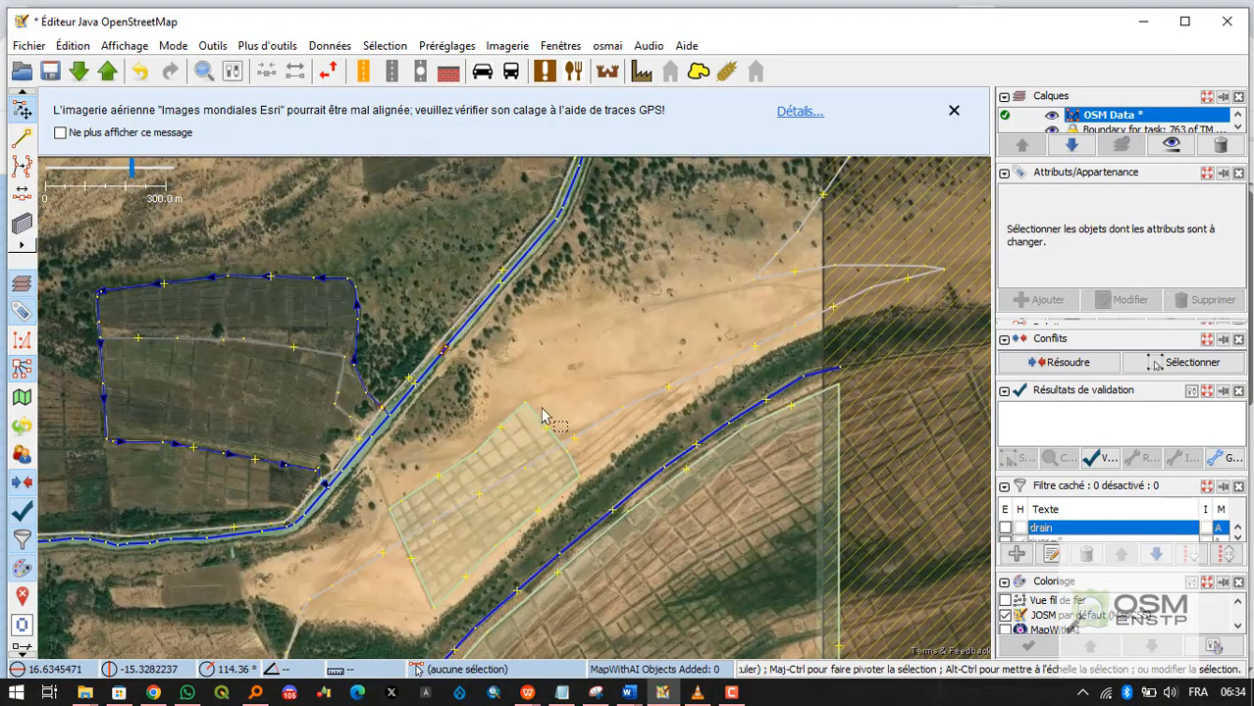
scroll(513, 304, "down", 2)
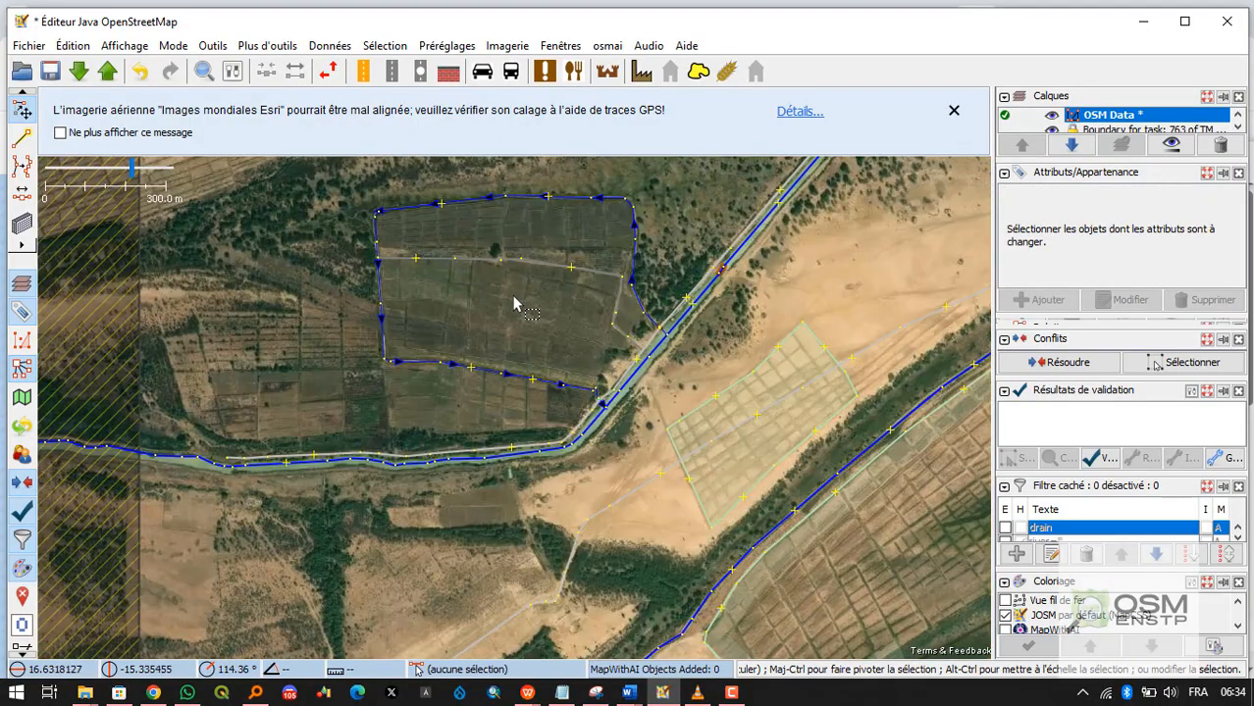
scroll(666, 270, "up", 2)
scroll(624, 258, "up", 1)
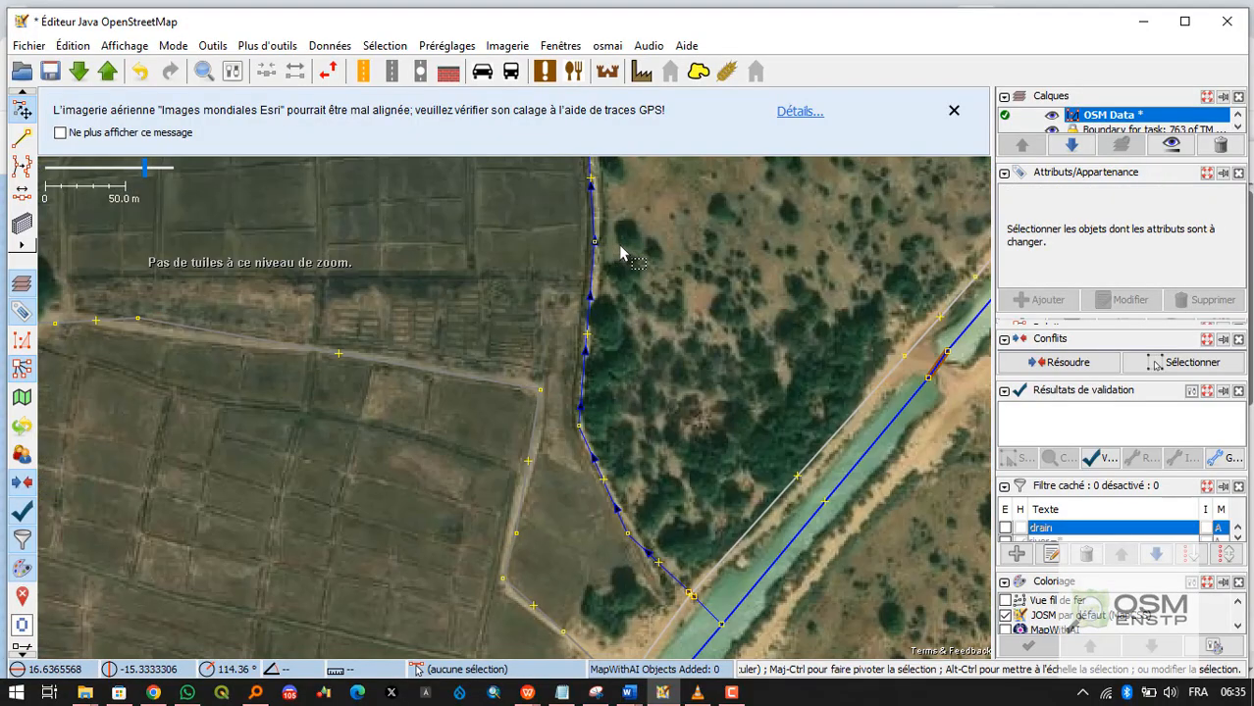
scroll(588, 275, "down", 1)
left_click_drag(398, 339, 444, 383)
left_click(260, 482)
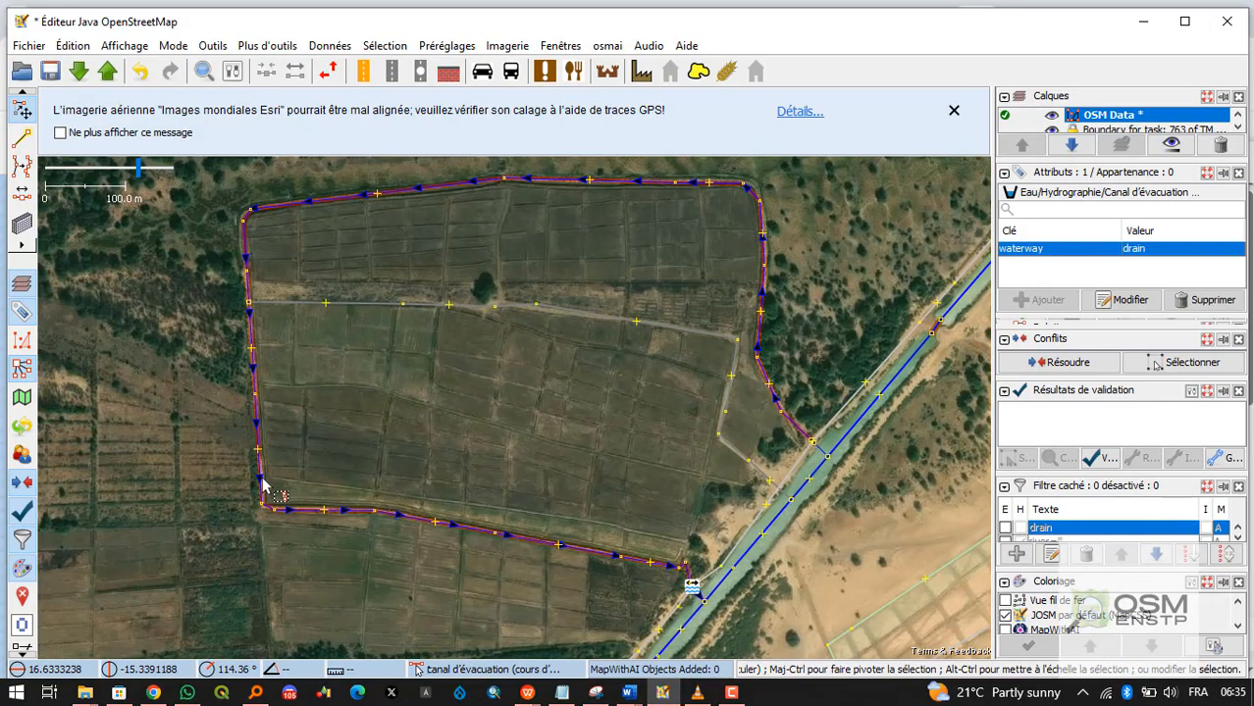
Start outlining the cultivated plots just inside the drain, from the southwest corner up the west side and around the northwest corner.
scroll(266, 504, "up", 3)
key("a")
key("Escape")
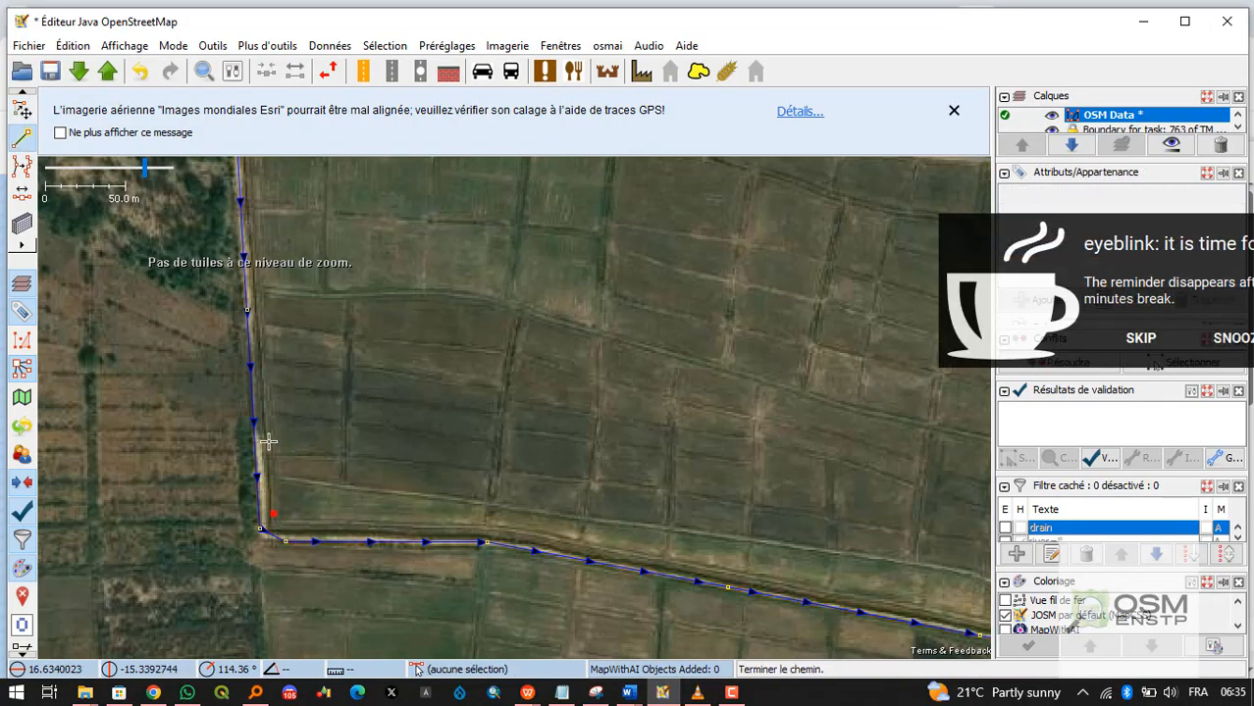
left_click(260, 530)
left_click_drag(269, 540, 218, 358)
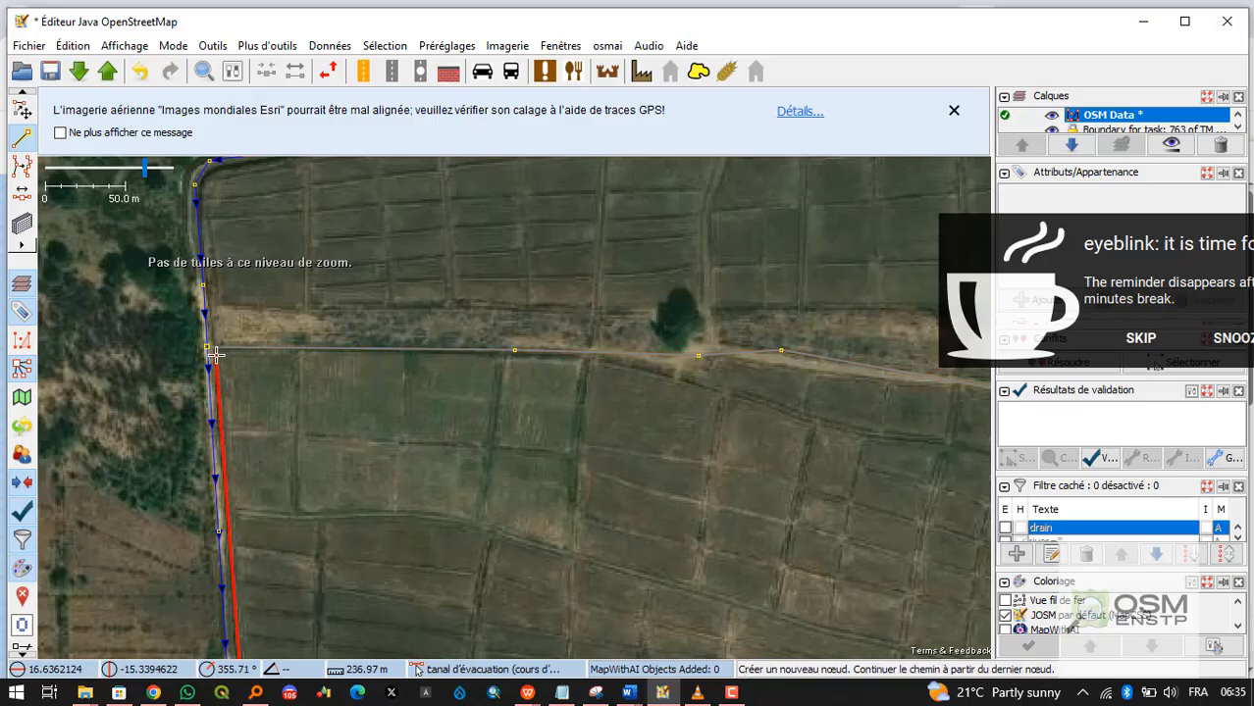
key("ctrl+Up")
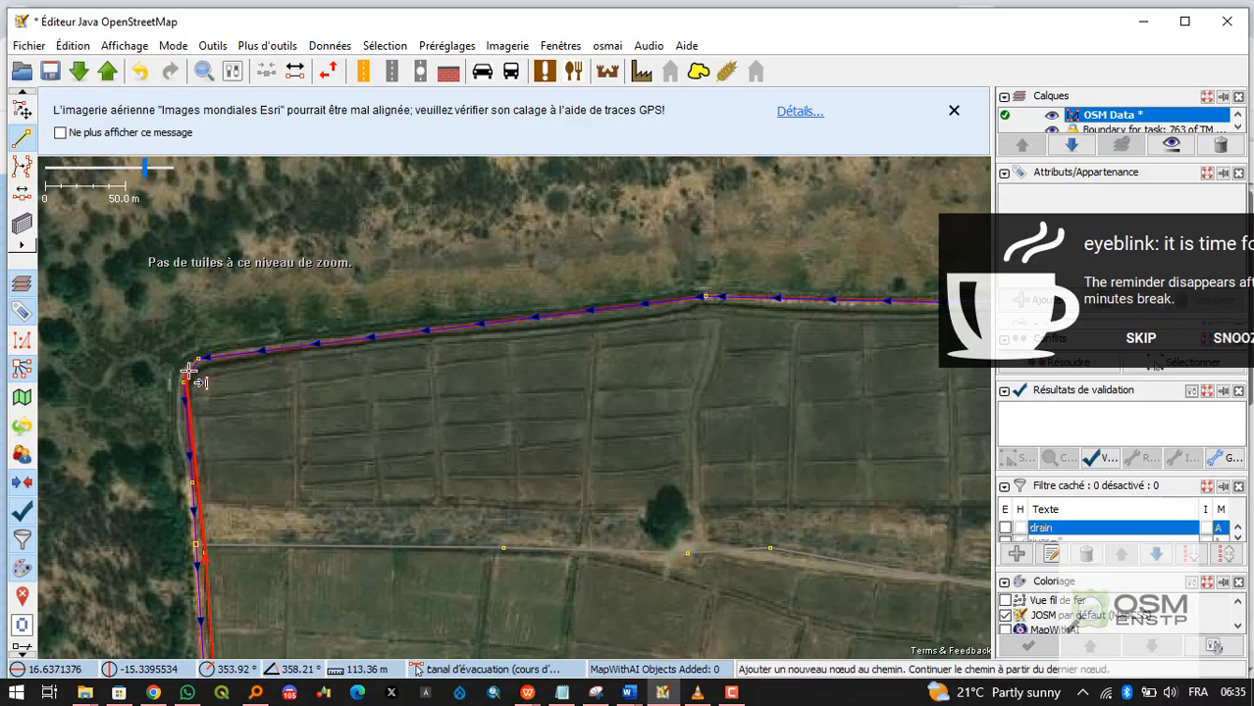
scroll(196, 385, "up", 4)
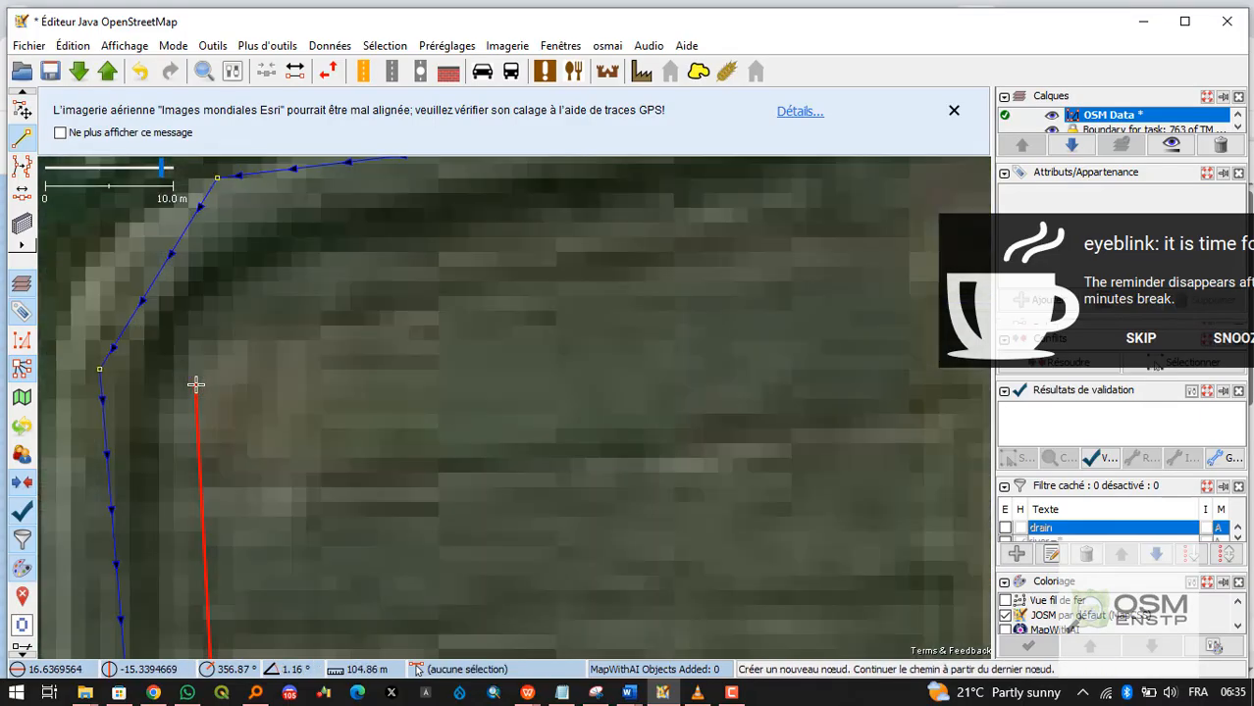
scroll(163, 339, "down", 3)
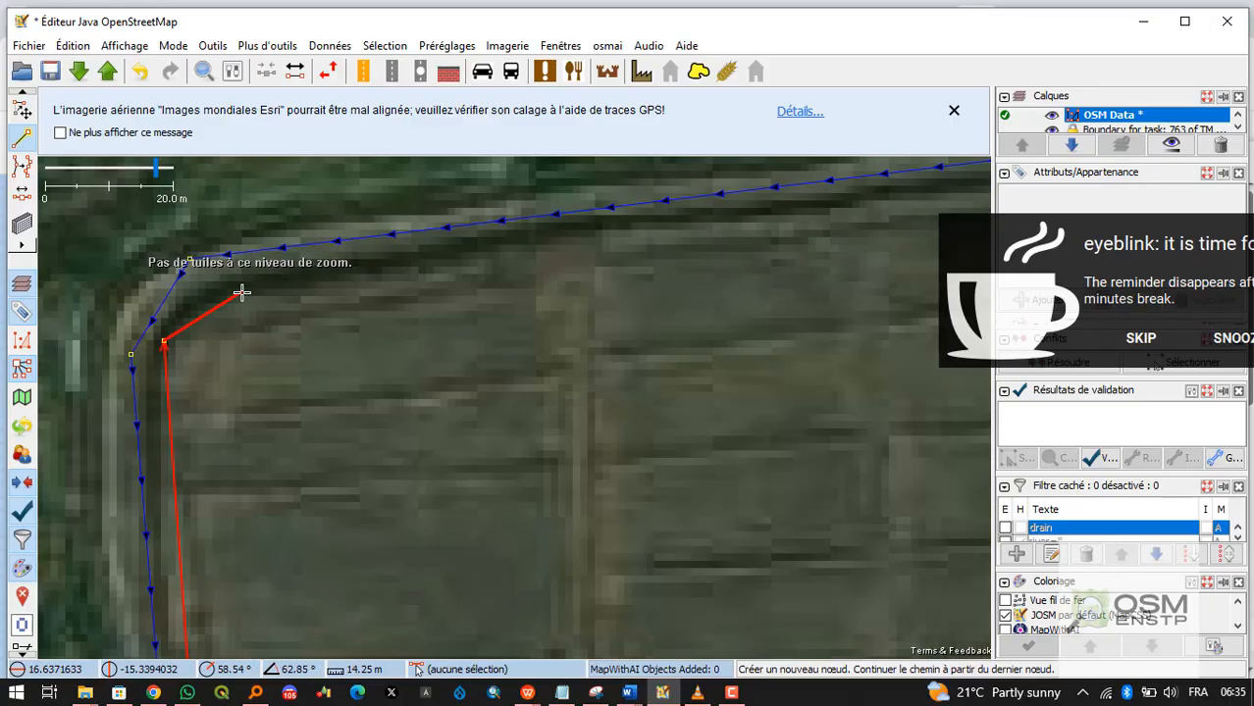
left_click(280, 299)
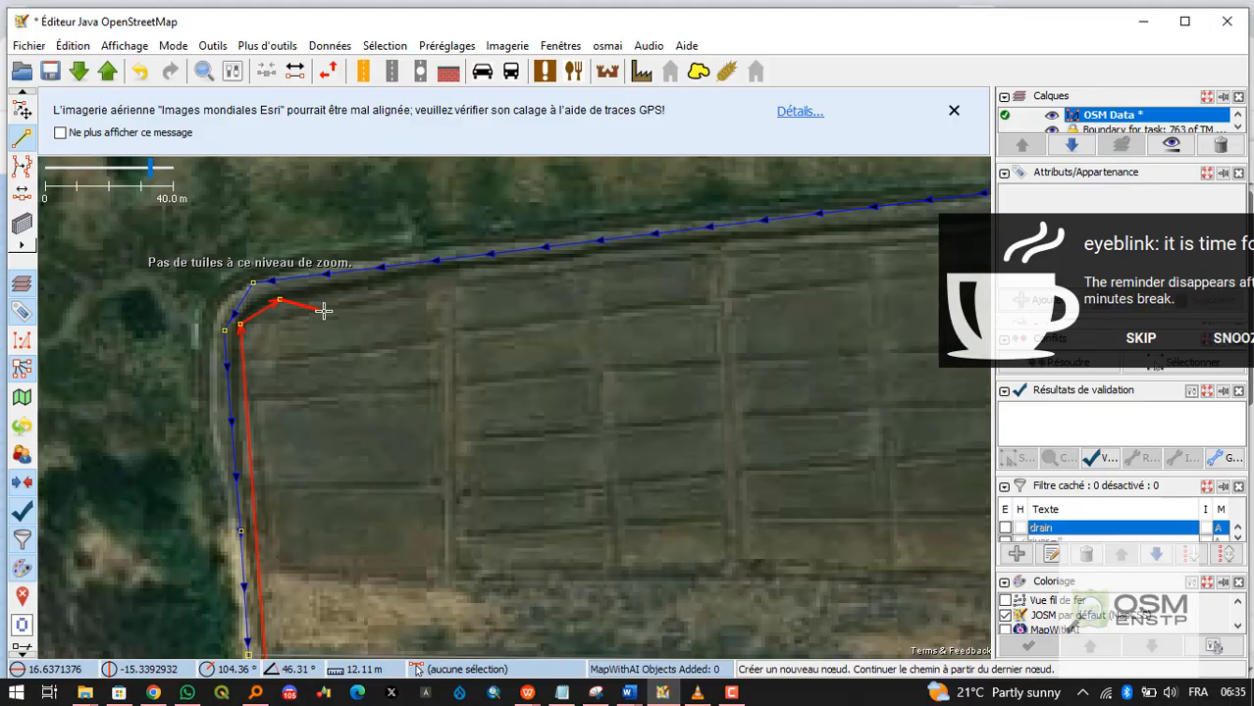
Continue the plots' outline along the northern edge inside the drain and around the northeast corner.
scroll(174, 387, "down", 1)
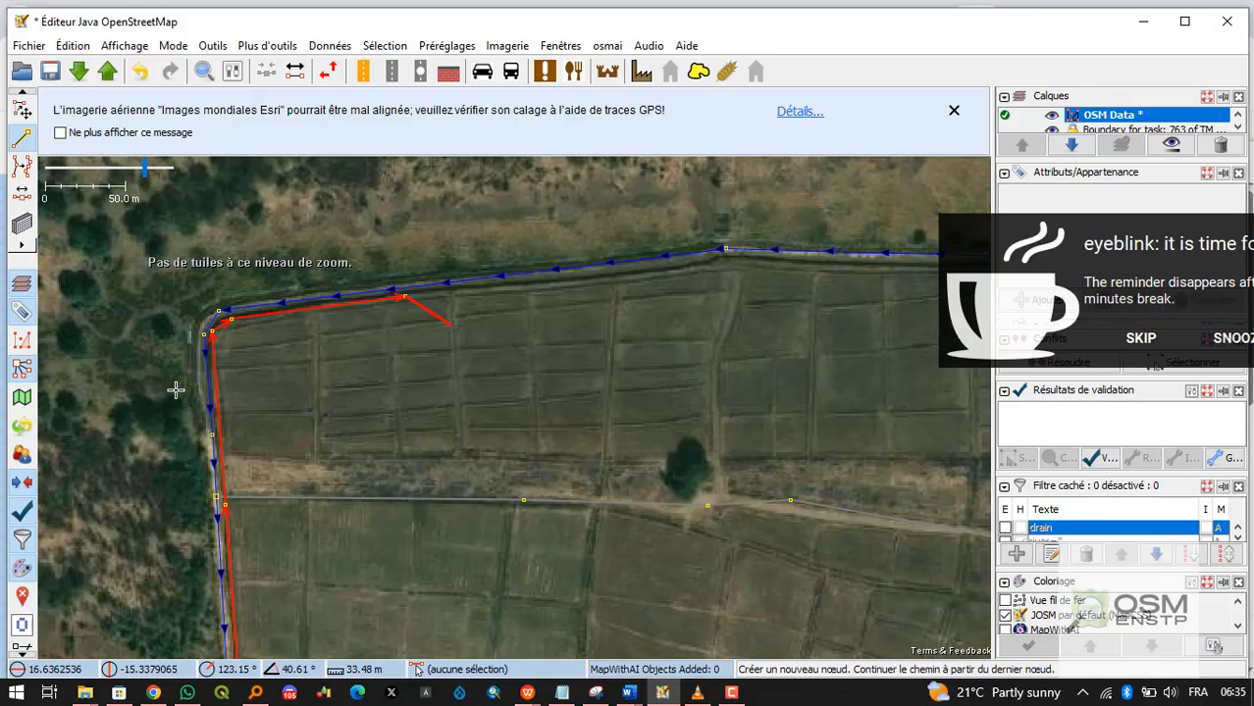
key("ctrl+Right")
key("ctrl+Right")
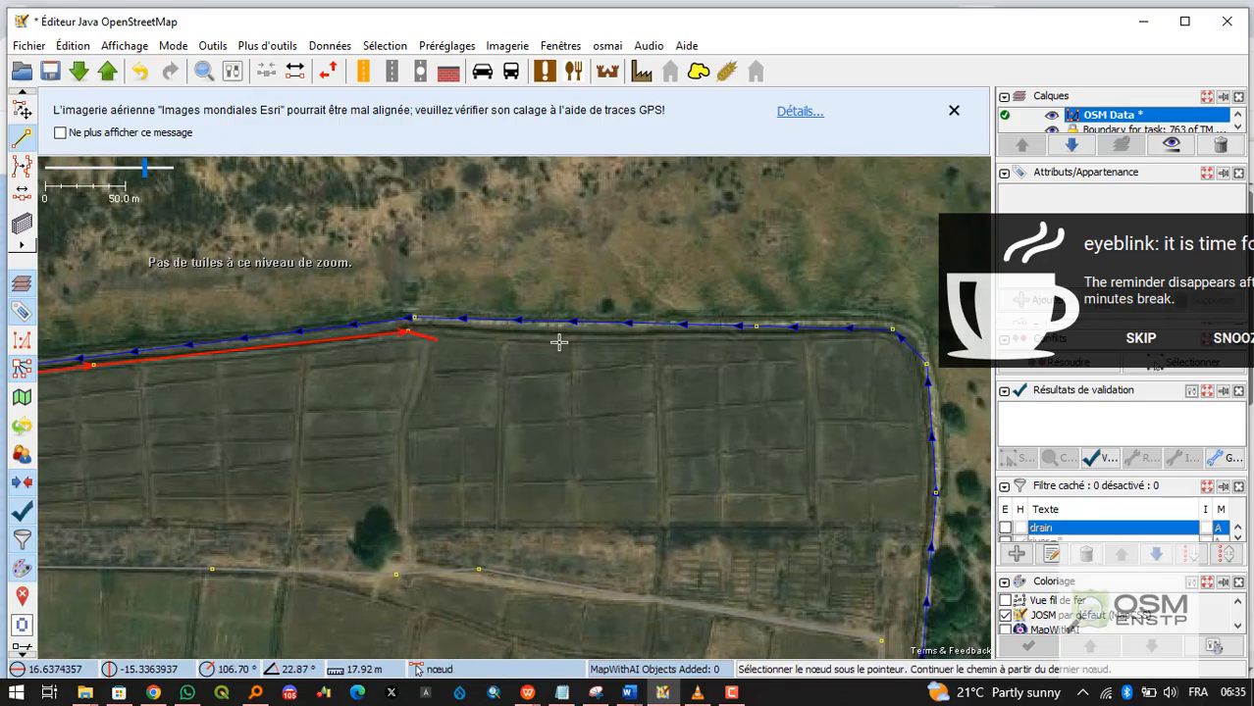
key("ctrl+Right")
key("ctrl+Right")
scroll(307, 321, "up", 1)
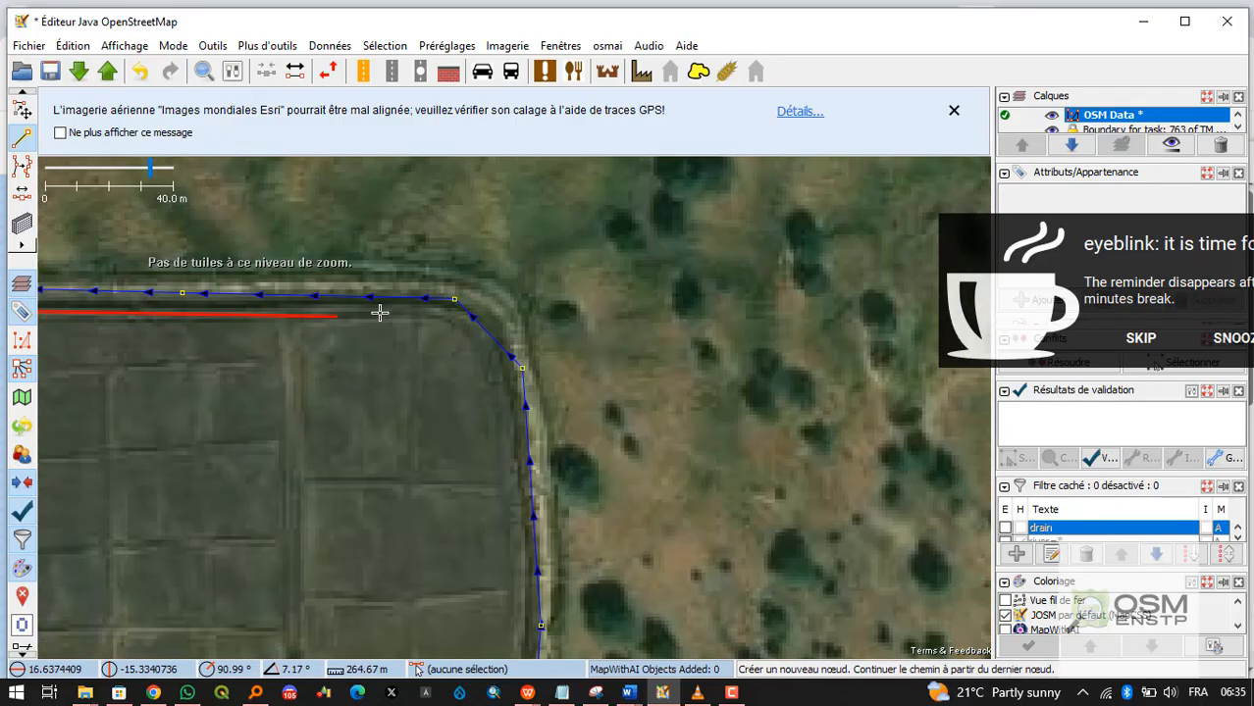
left_click(380, 312)
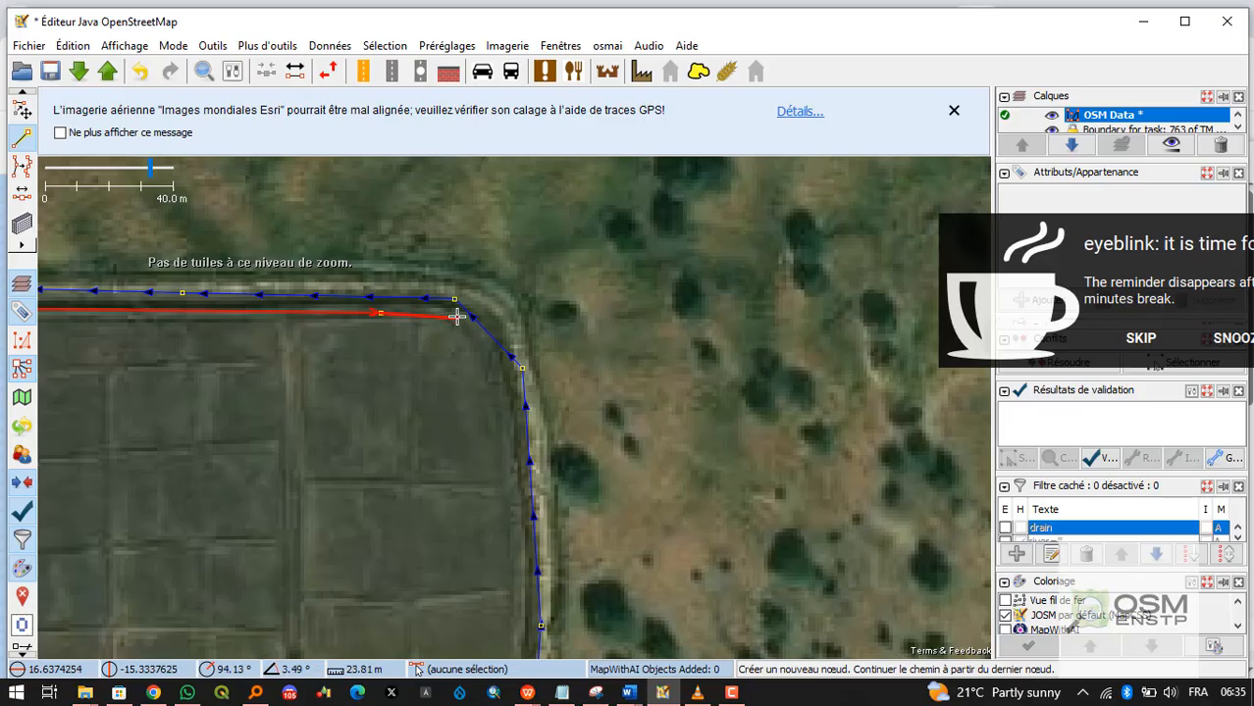
left_click(508, 394)
Continue the plots' outline south along the eastern side, following the inside of the drain past its bend.
left_click_drag(508, 394, 449, 198)
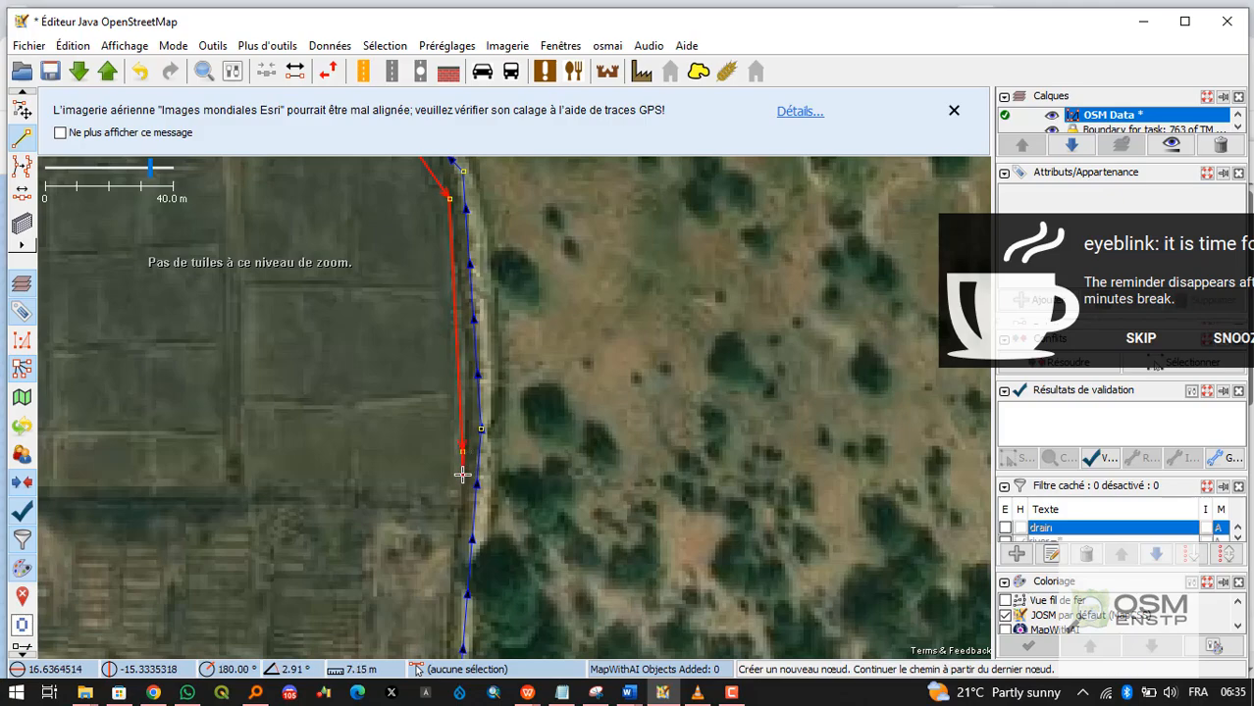
scroll(378, 443, "down", 2)
left_click(386, 453)
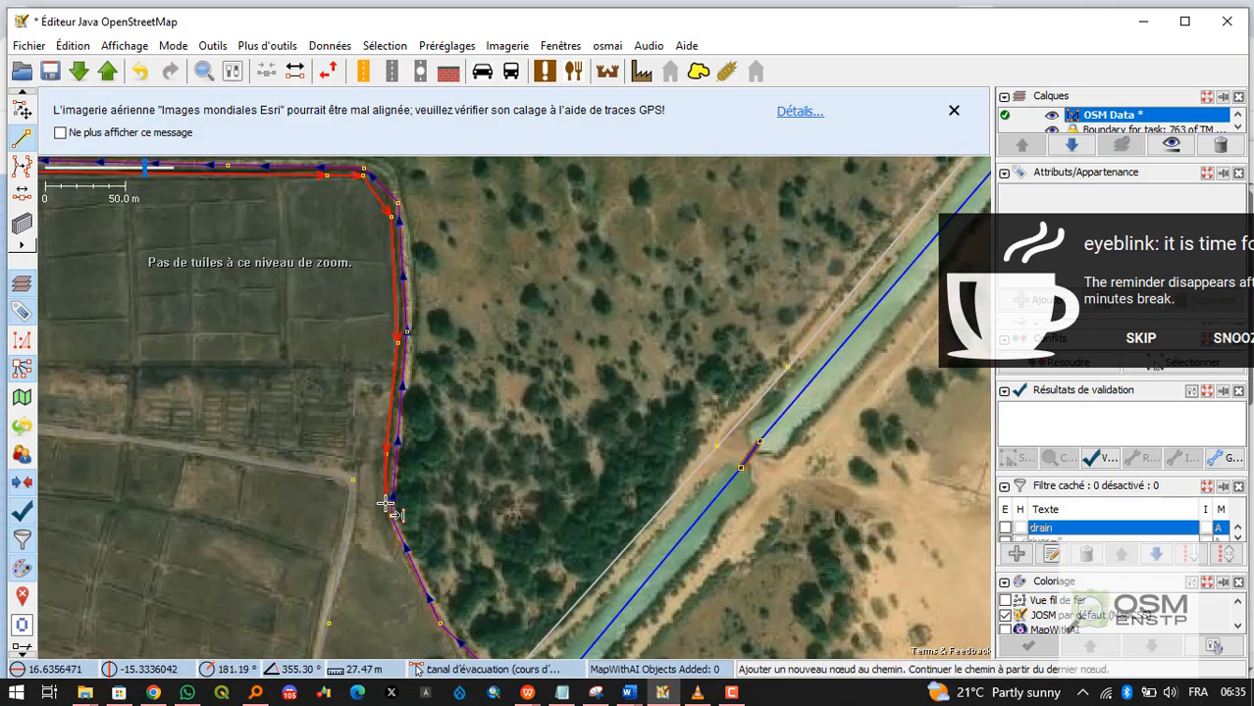
scroll(390, 509, "up", 2)
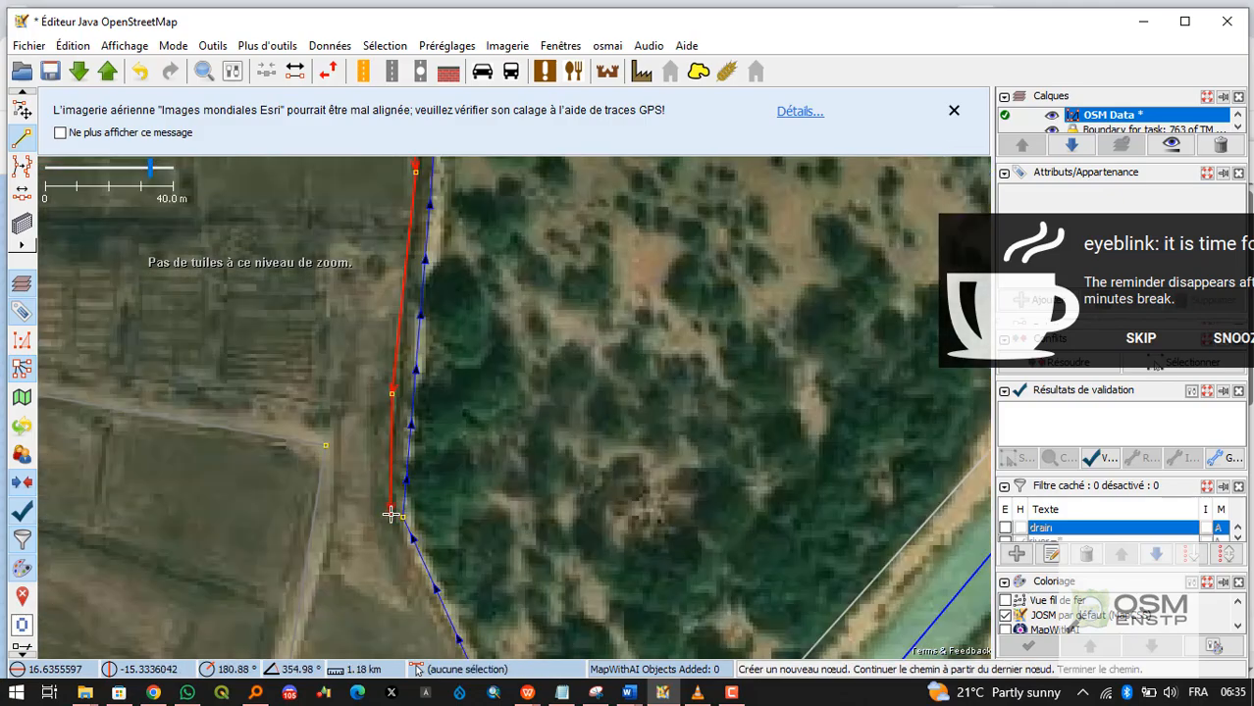
scroll(315, 350, "down", 3)
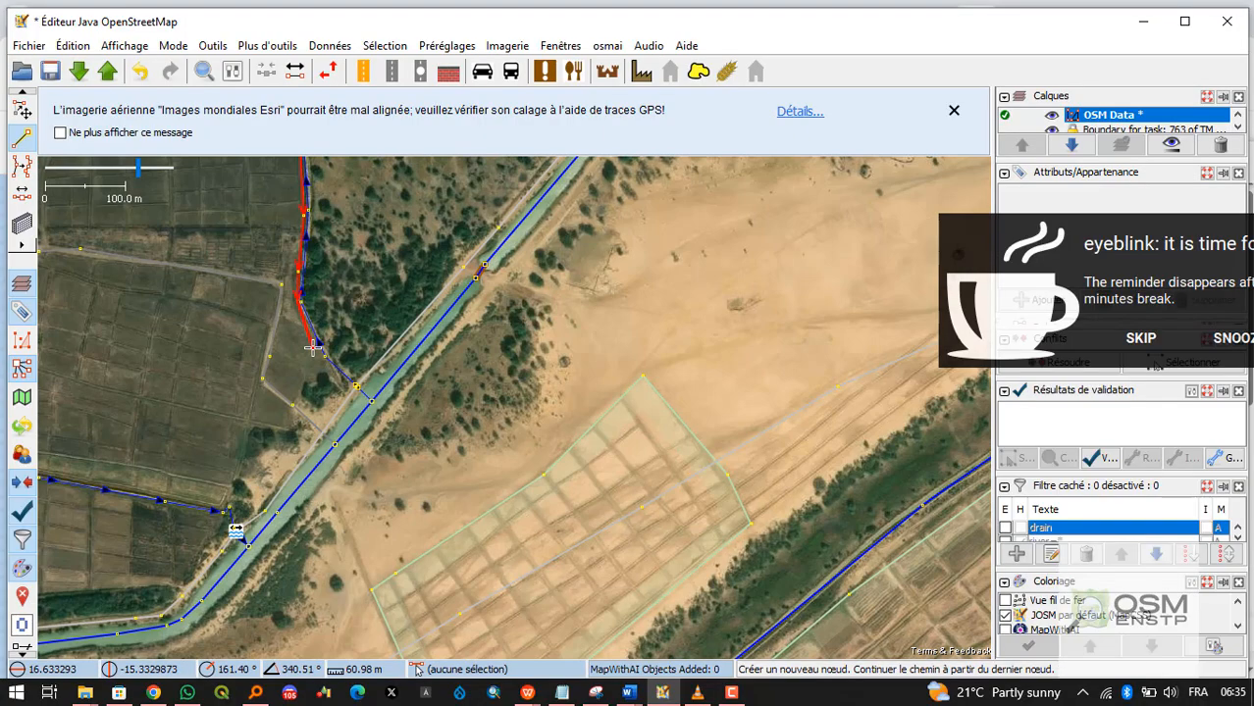
scroll(297, 325, "up", 2)
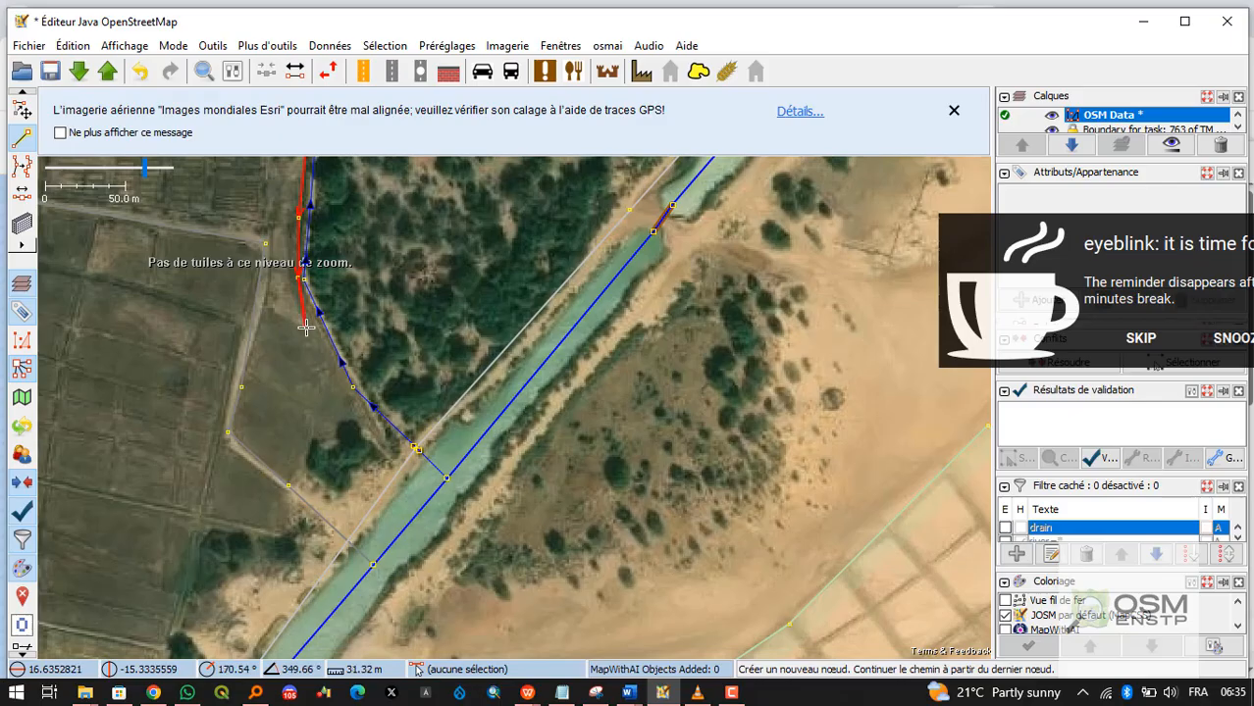
Continue the plots' outline southwest, following the inner field edges around the wedge of land beside the canal.
left_click(261, 308)
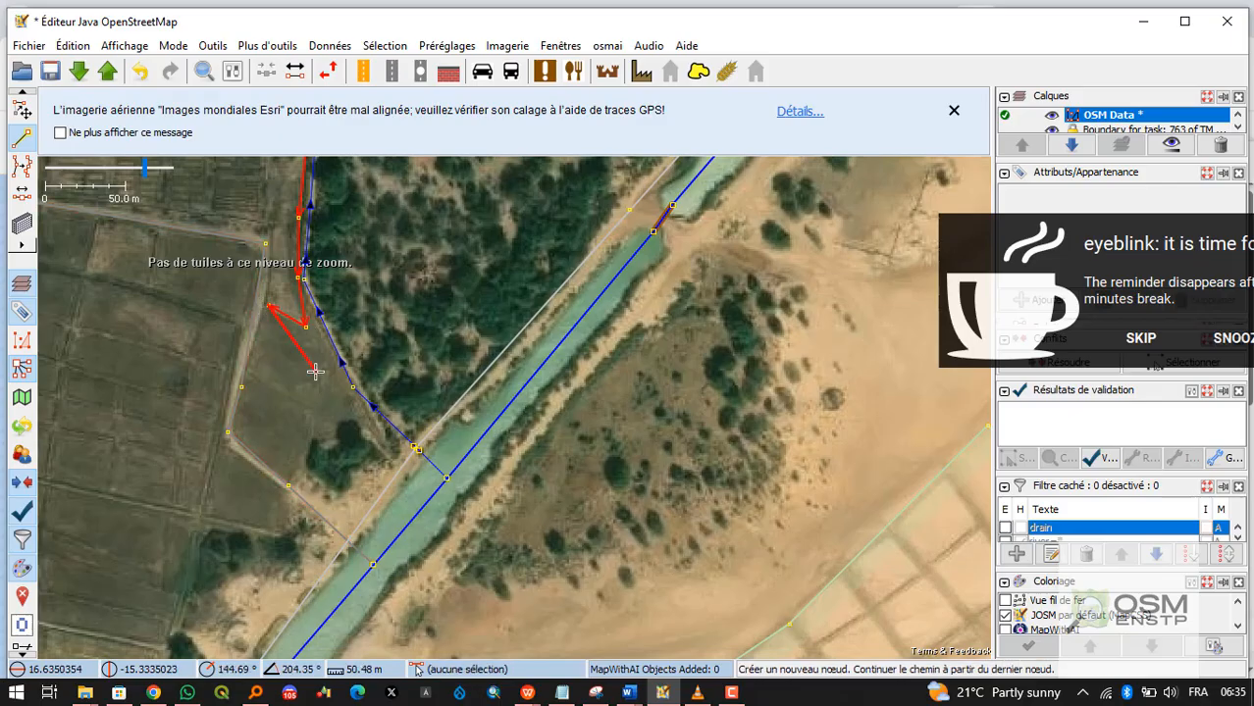
left_click_drag(313, 366, 356, 338)
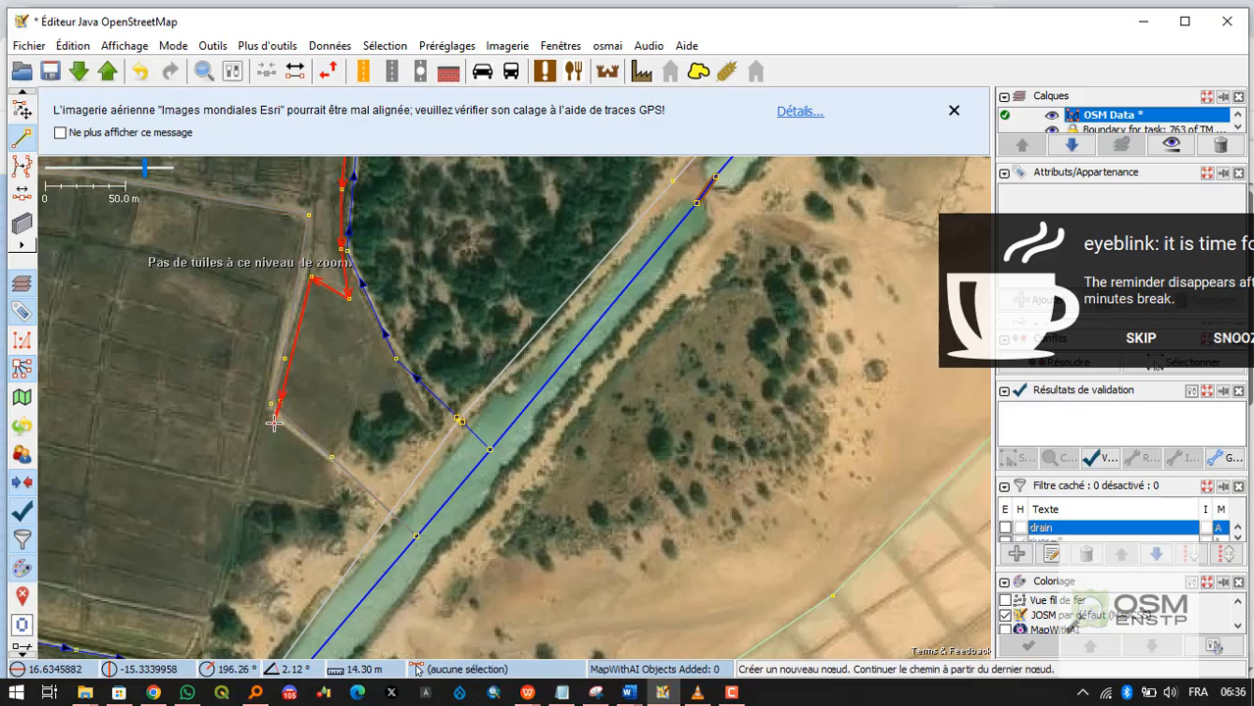
left_click(273, 422)
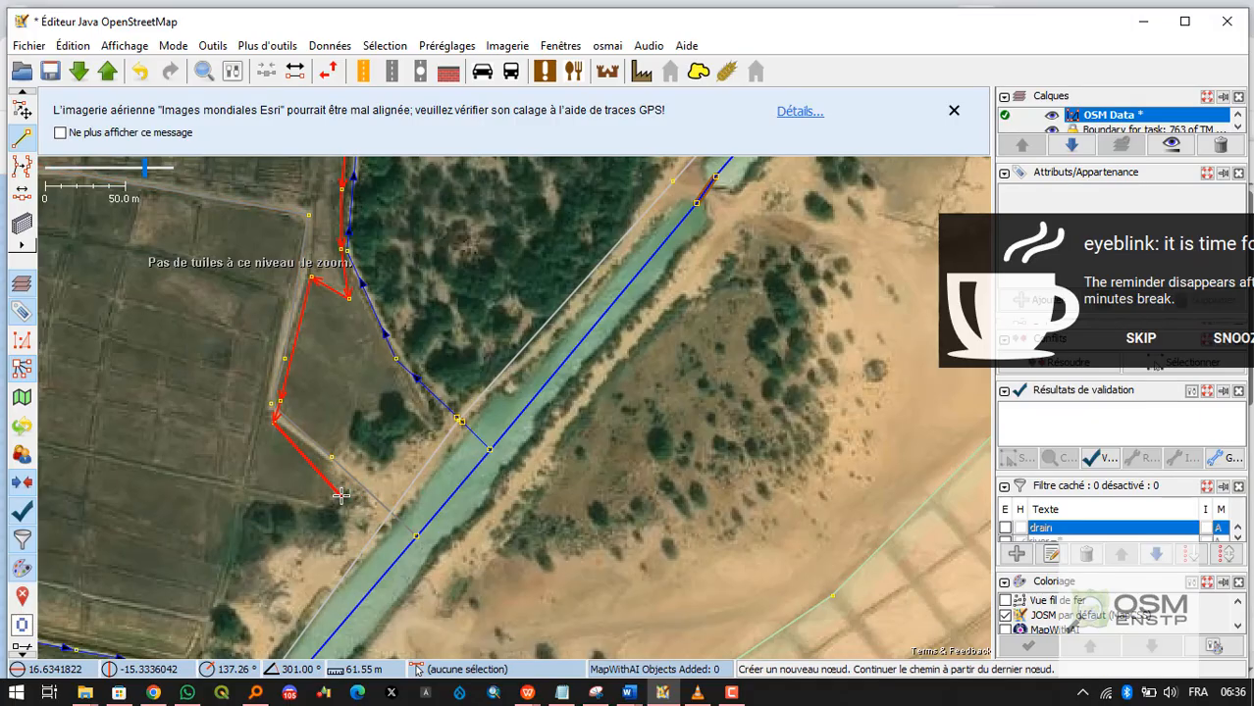
left_click(341, 488)
left_click(337, 512)
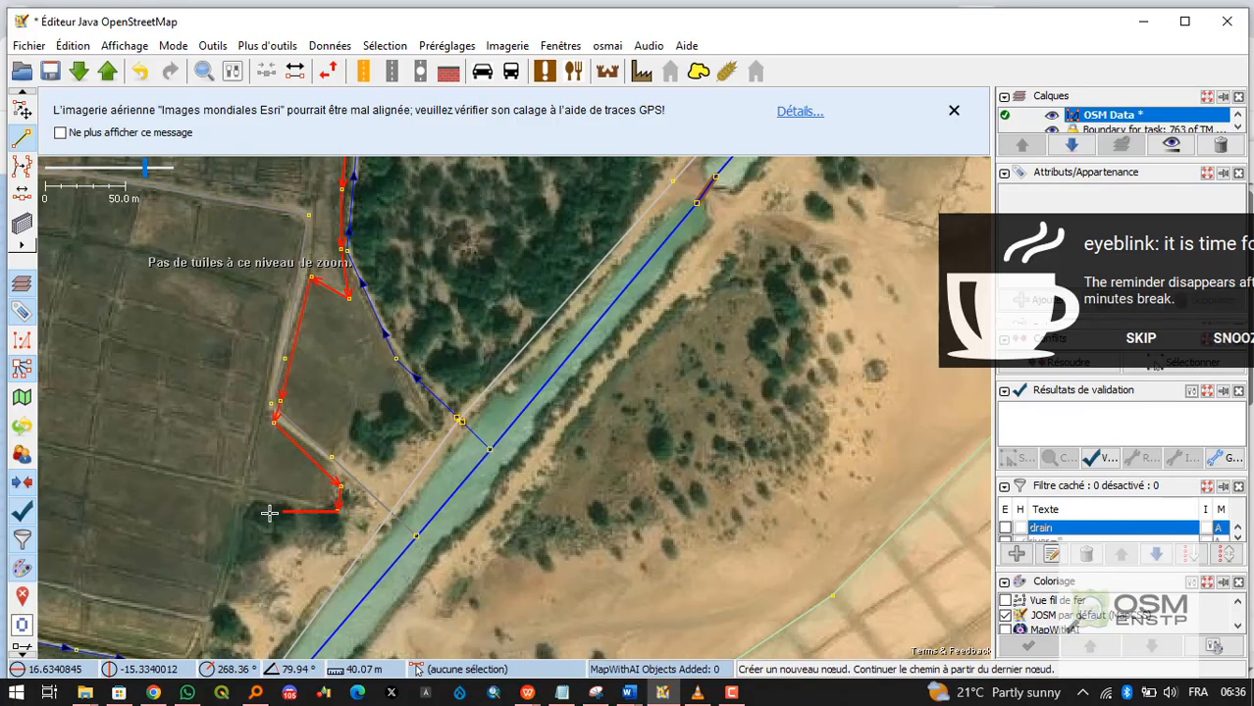
left_click(244, 506)
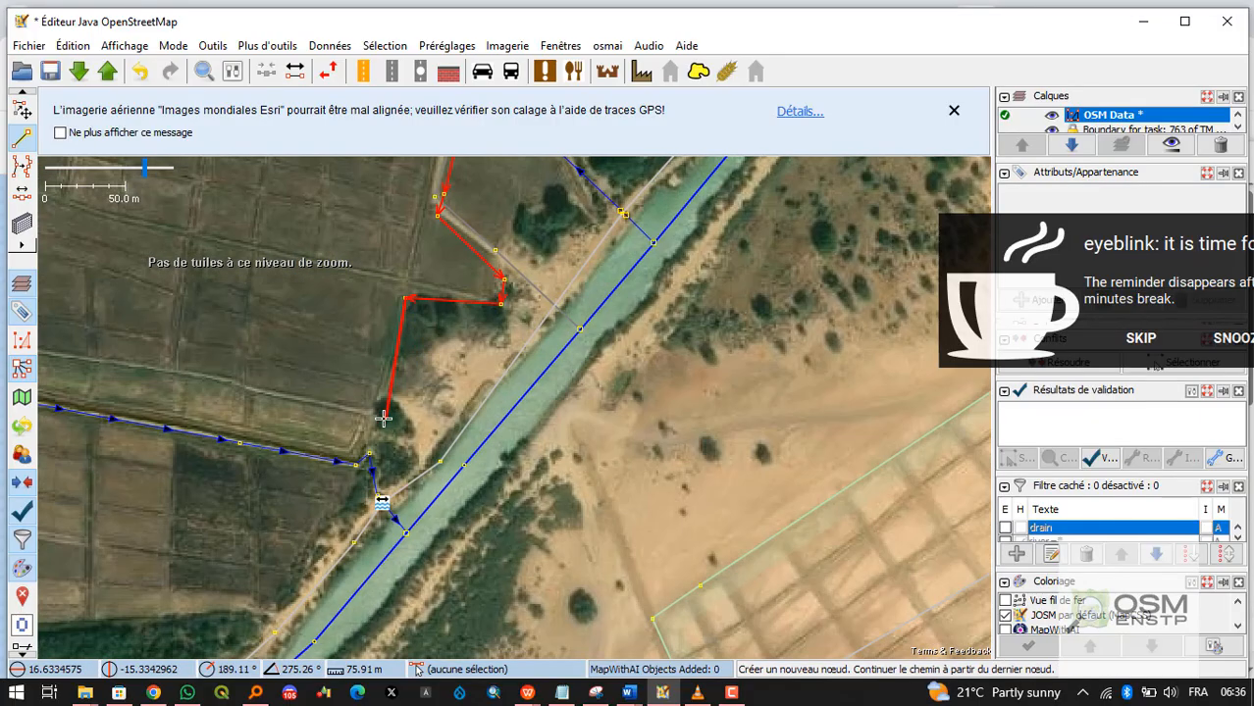
Continue the plots' outline south to the drain's southeastern bend, then west along the inside of the southern drain.
scroll(377, 415, "up", 4)
left_click(377, 415)
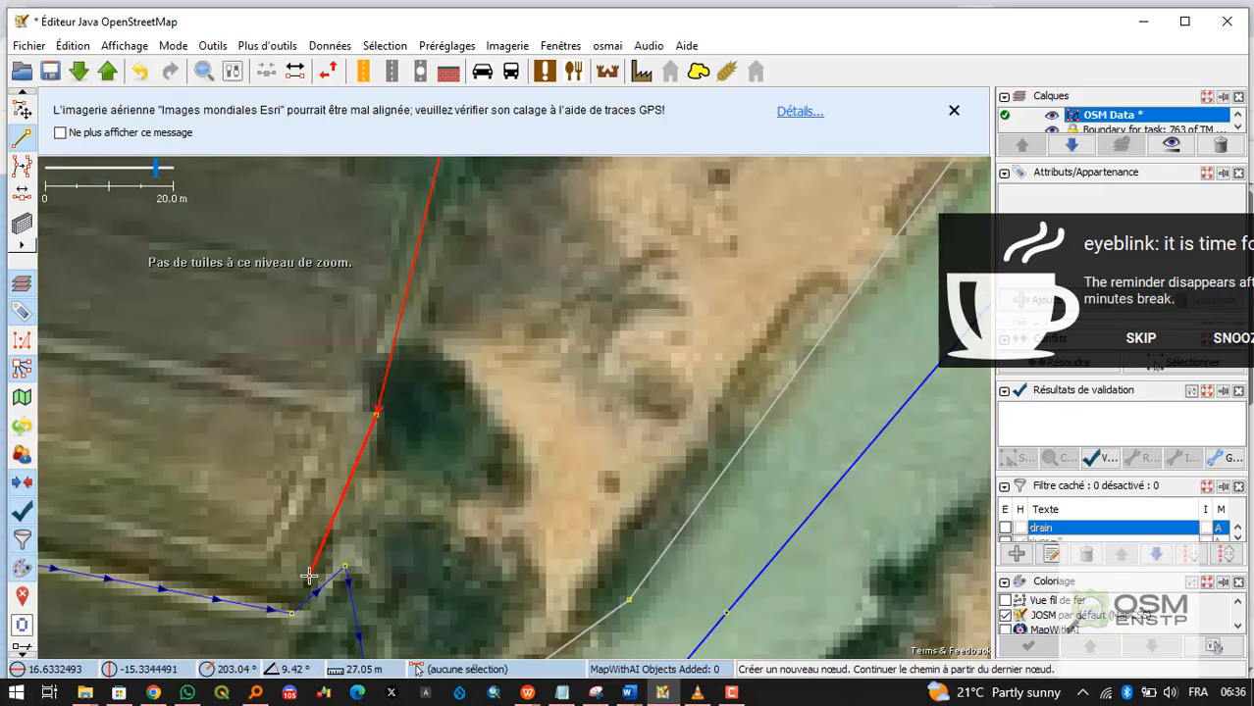
left_click(305, 586)
scroll(305, 587, "down", 3)
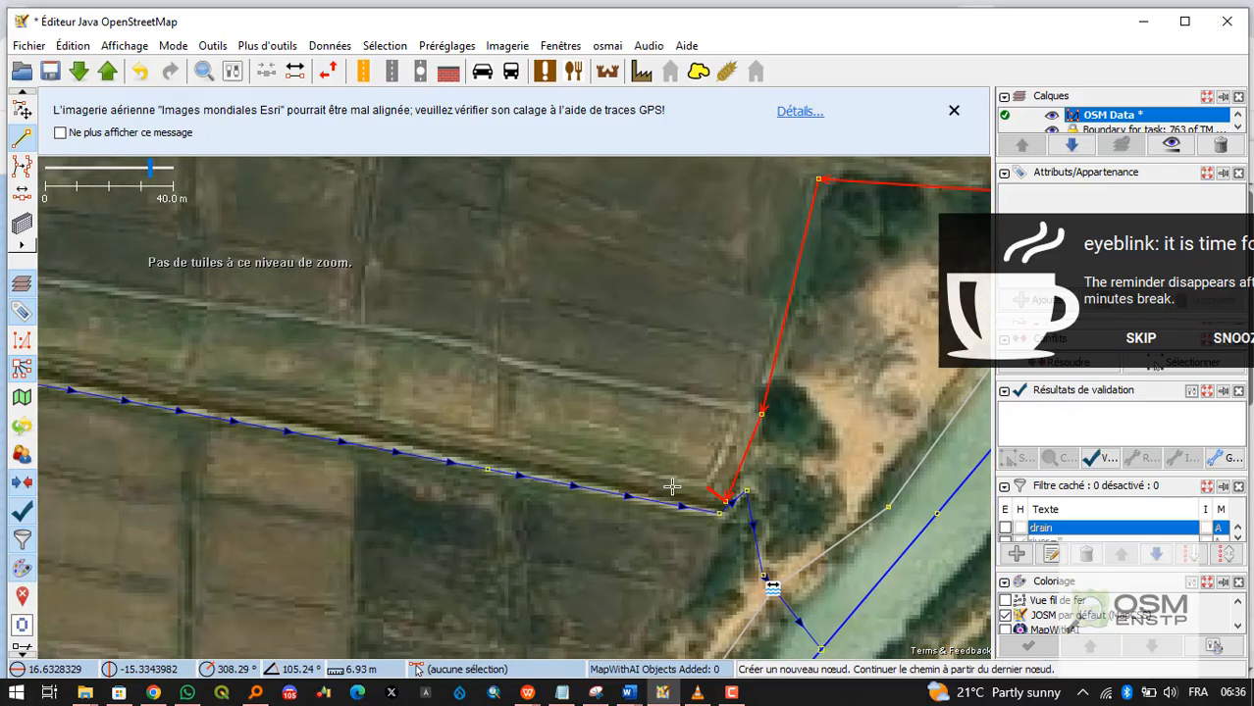
left_click_drag(138, 391, 734, 378)
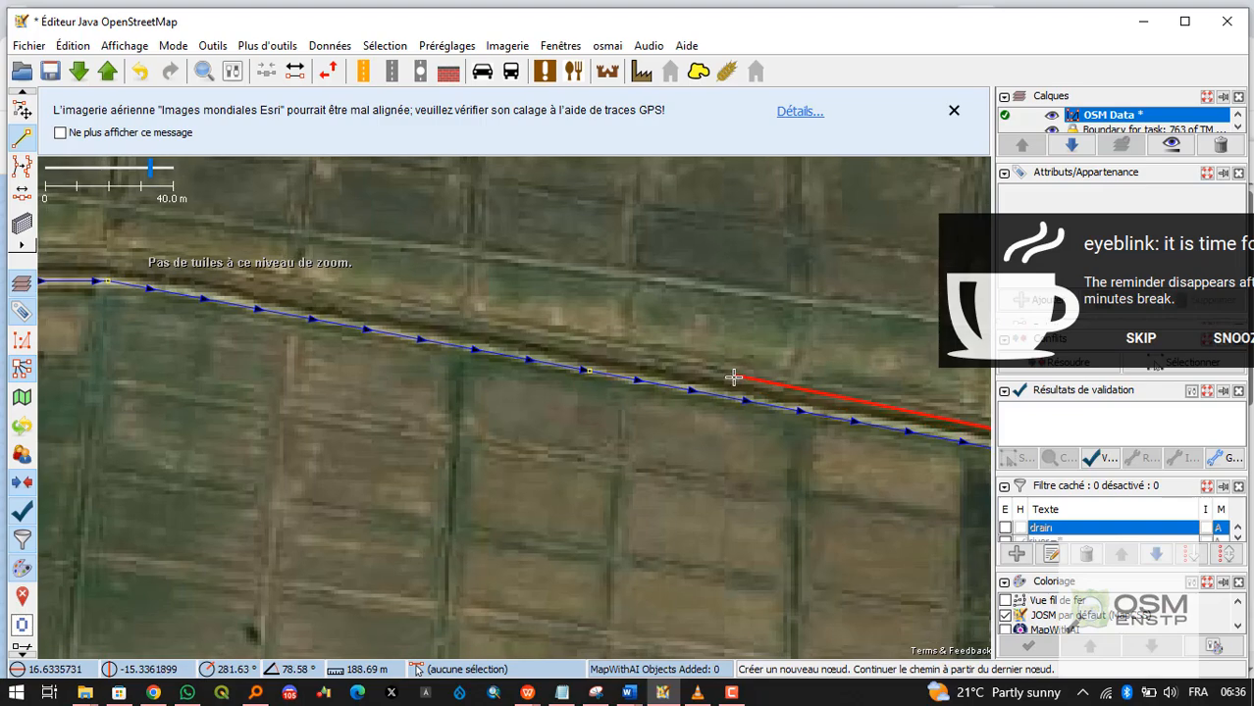
left_click(226, 284)
left_click_drag(225, 284, 755, 378)
left_click(587, 358)
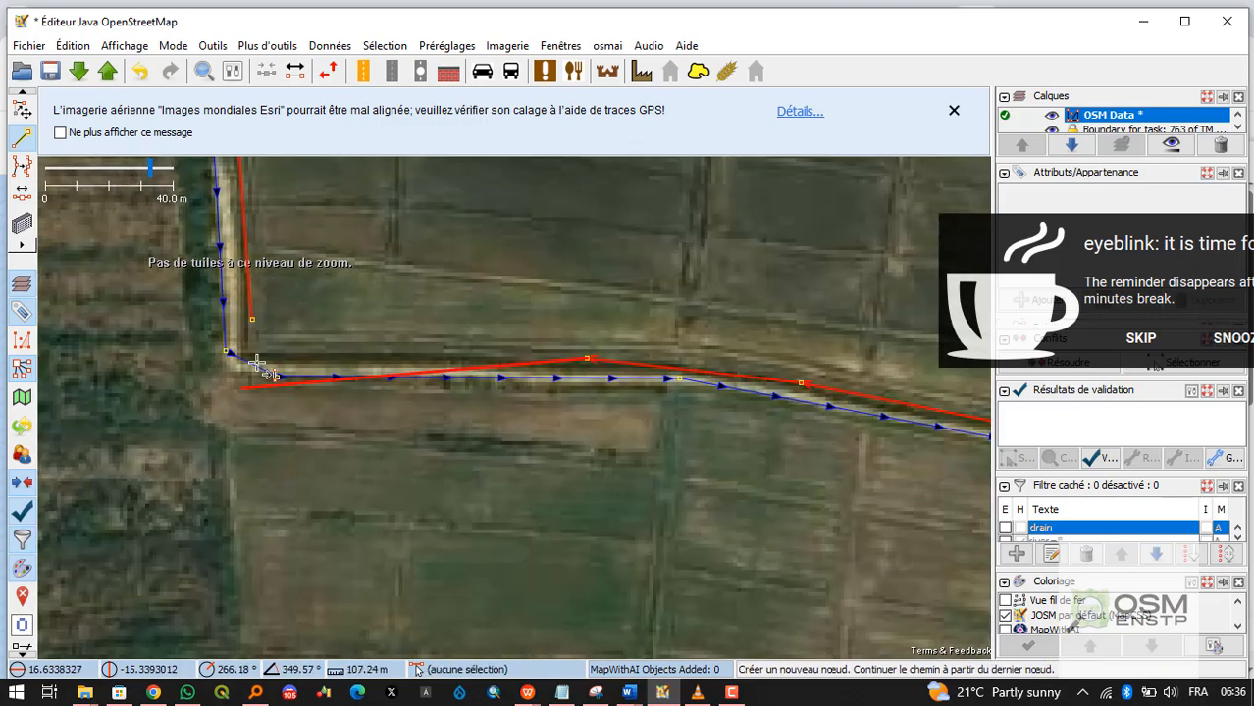
Close the plots' outline around the southwest corner at its starting node and tag it as farmland (Terre arable).
scroll(280, 356, "up", 2)
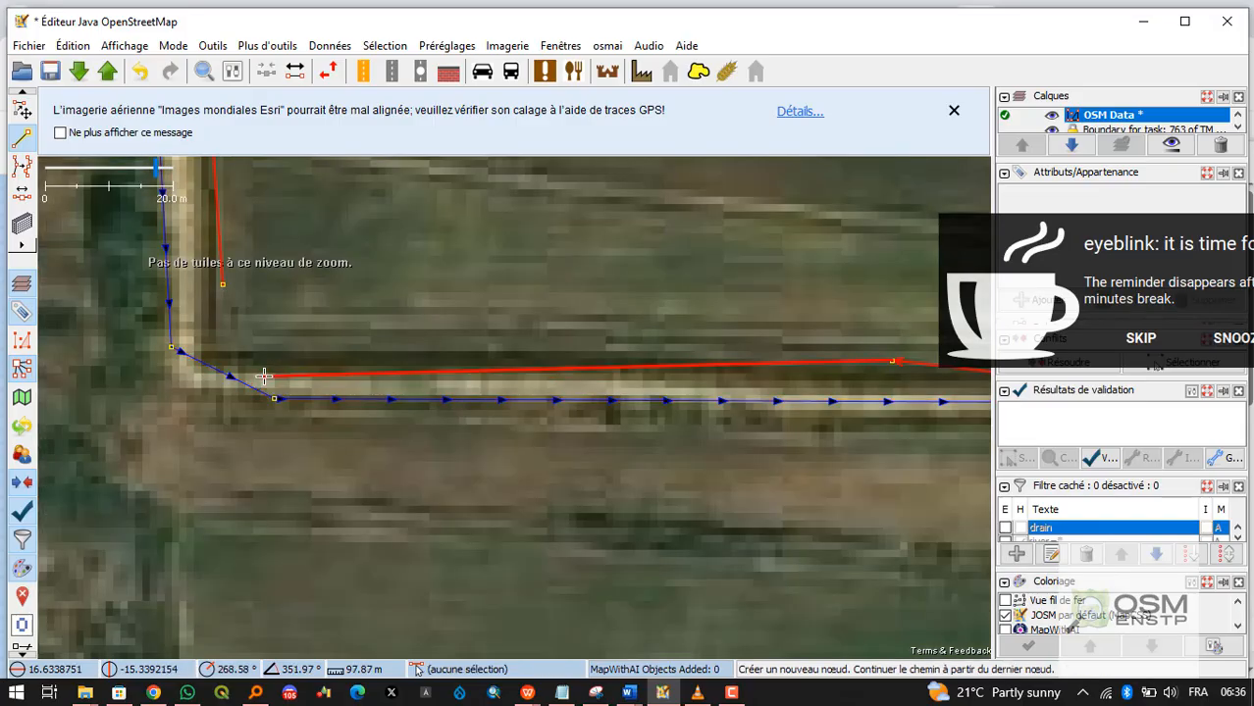
left_click(272, 364)
left_click(213, 349)
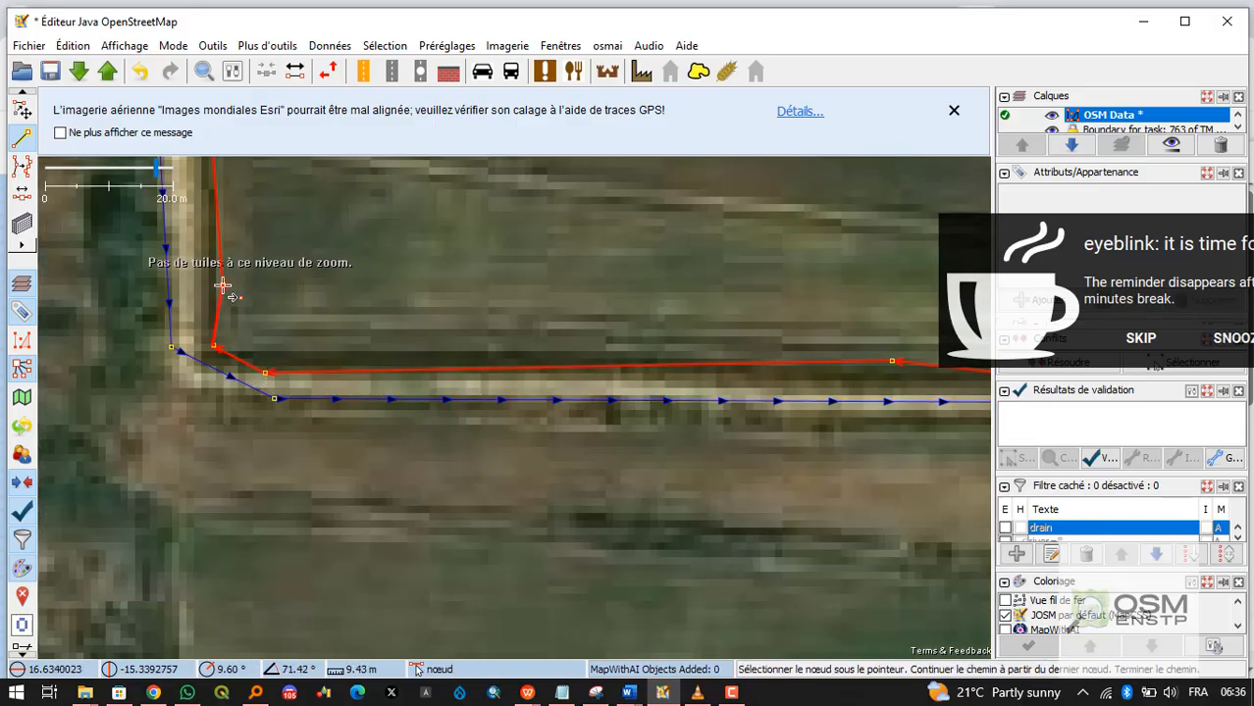
left_click(222, 286)
left_click(726, 70)
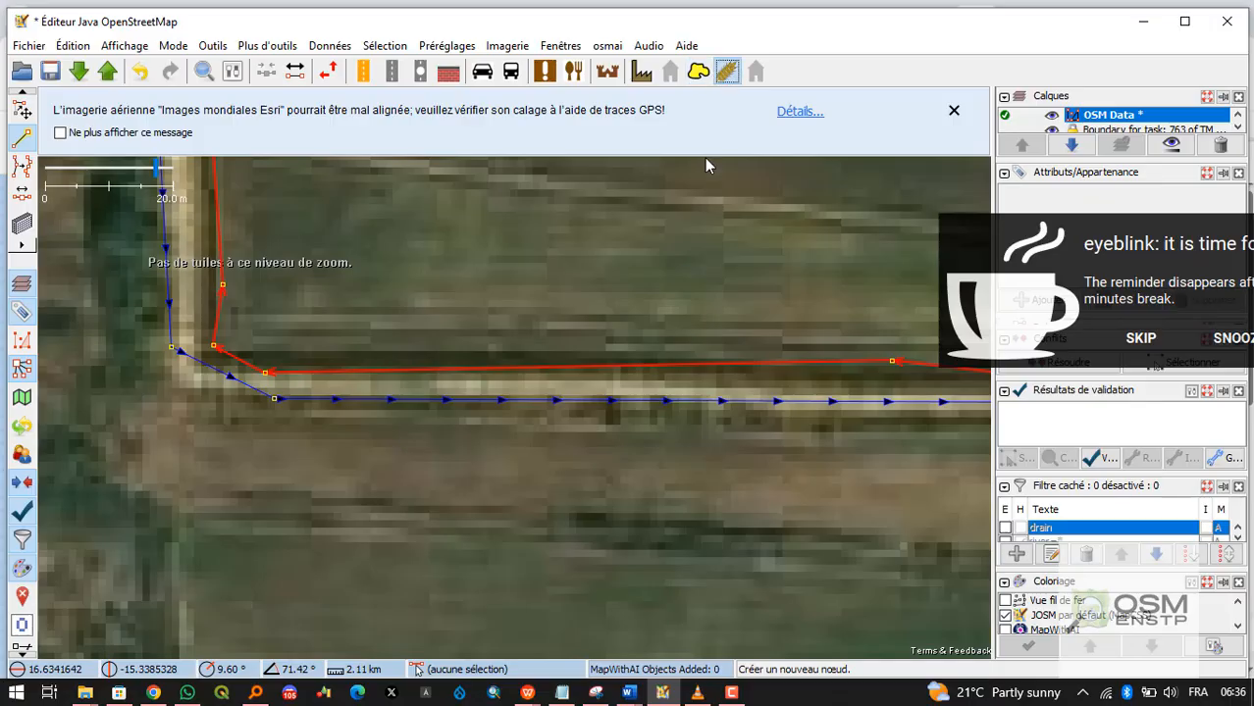
left_click(569, 447)
Reshape the southwest corner of both the drain and the farmland outline to follow the sharper bend in the imagery.
key("s")
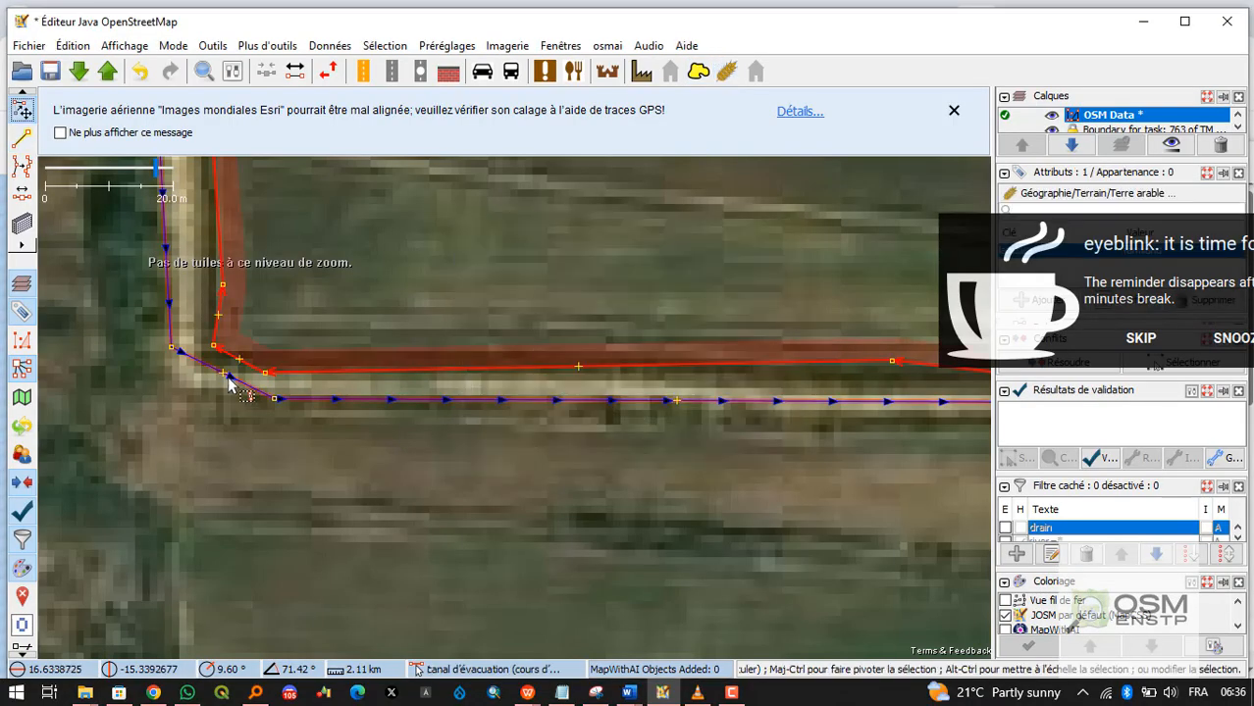
mouse_move(224, 373)
left_mouse_down()
mouse_move(181, 383)
mouse_move(220, 359)
mouse_move(184, 371)
mouse_move(197, 368)
left_mouse_up()
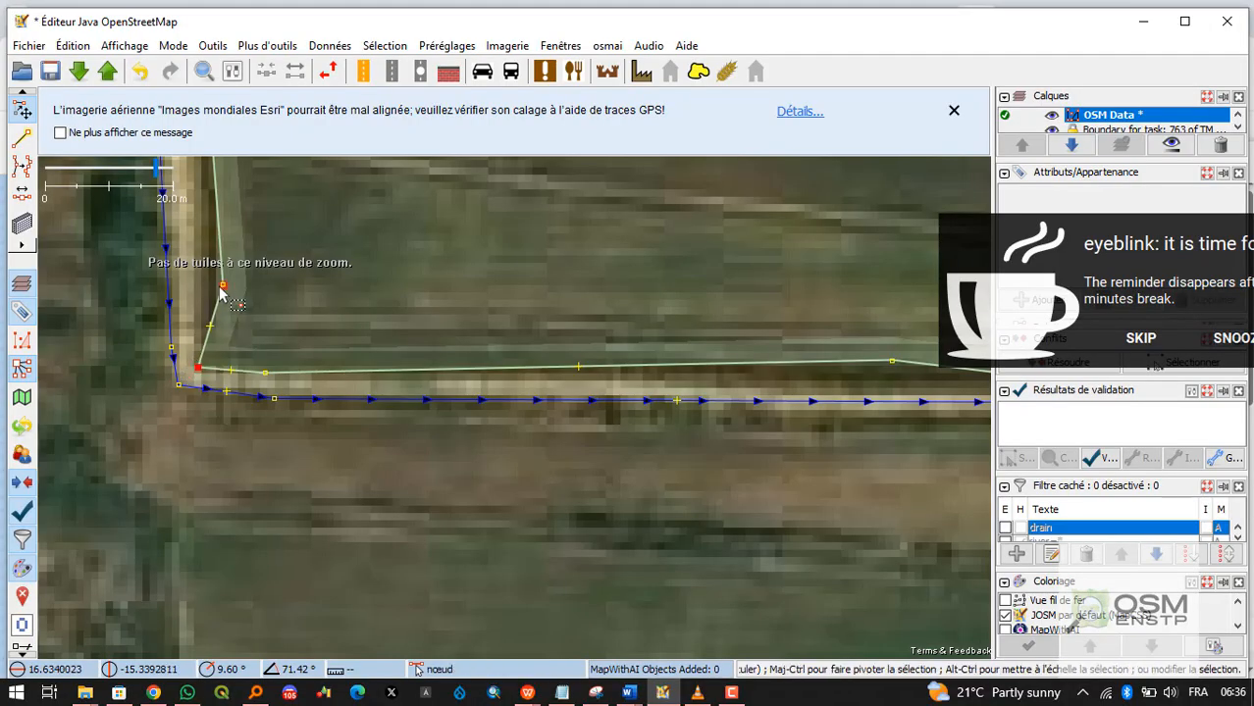
scroll(222, 289, "down", 2)
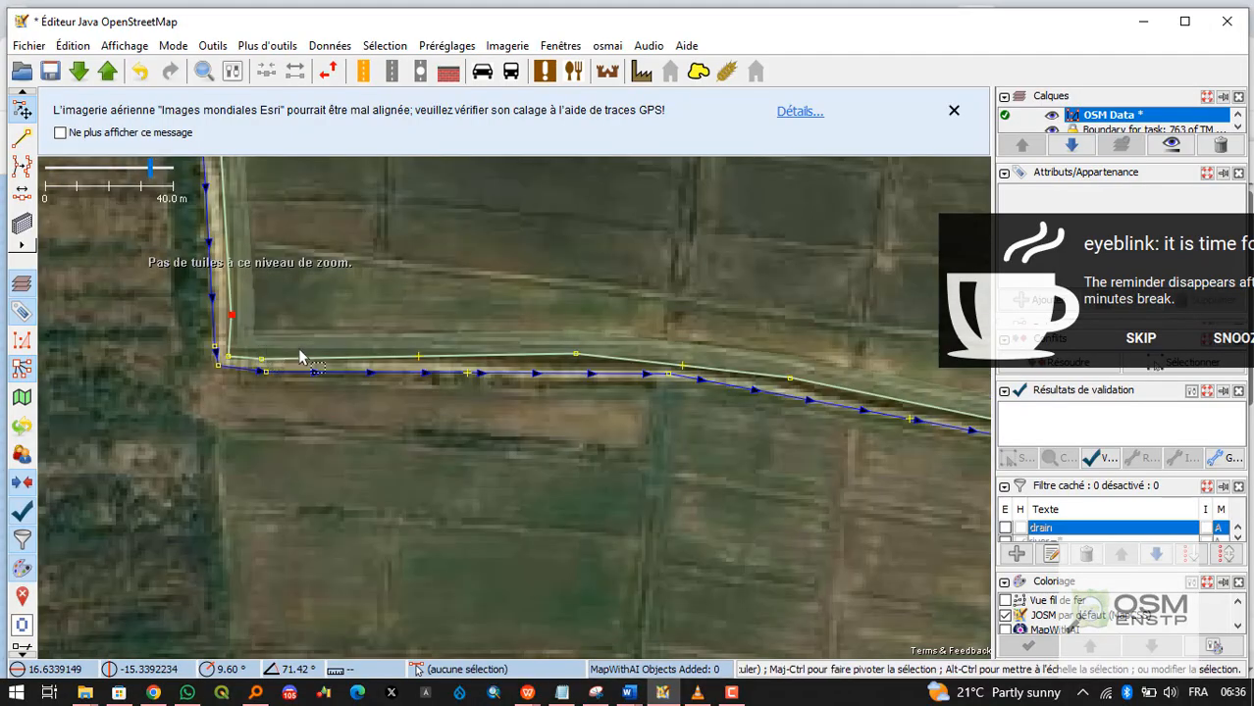
left_click_drag(301, 357, 407, 482)
scroll(411, 485, "down", 3)
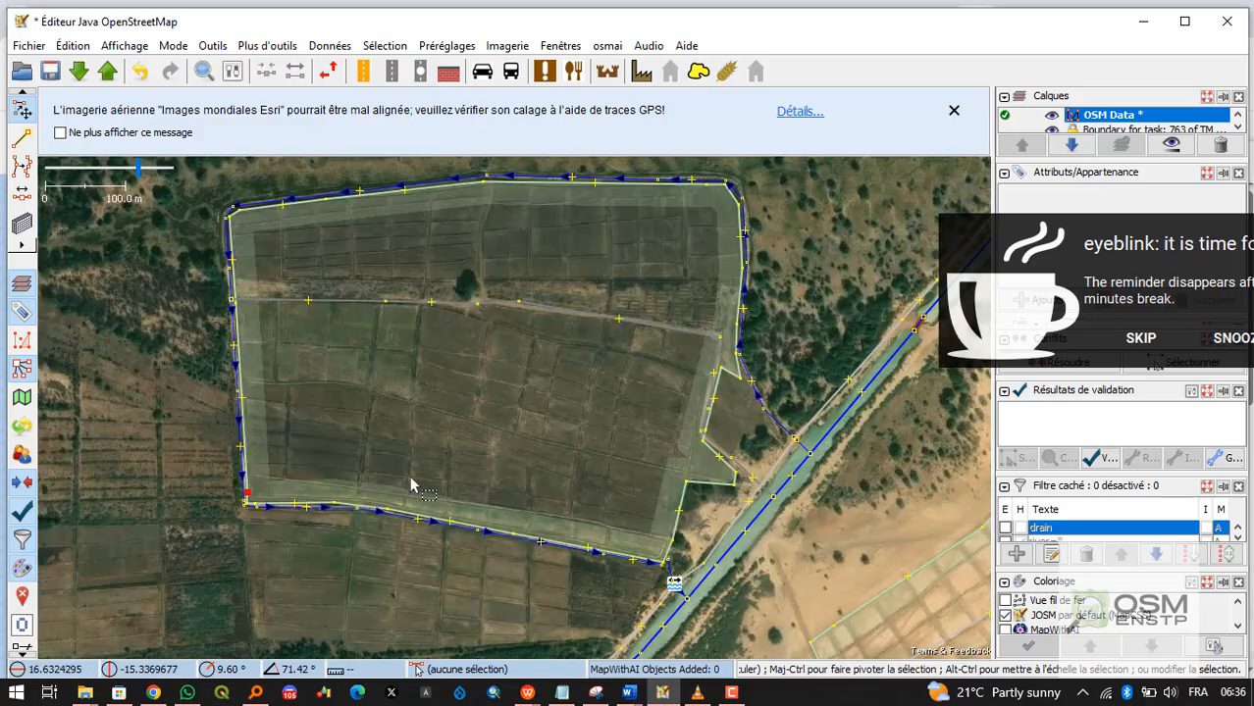
Add a corner node to both the drain and the farmland outline at the northeast bend and pull each outward.
scroll(724, 189, "up", 3)
scroll(612, 358, "up", 2)
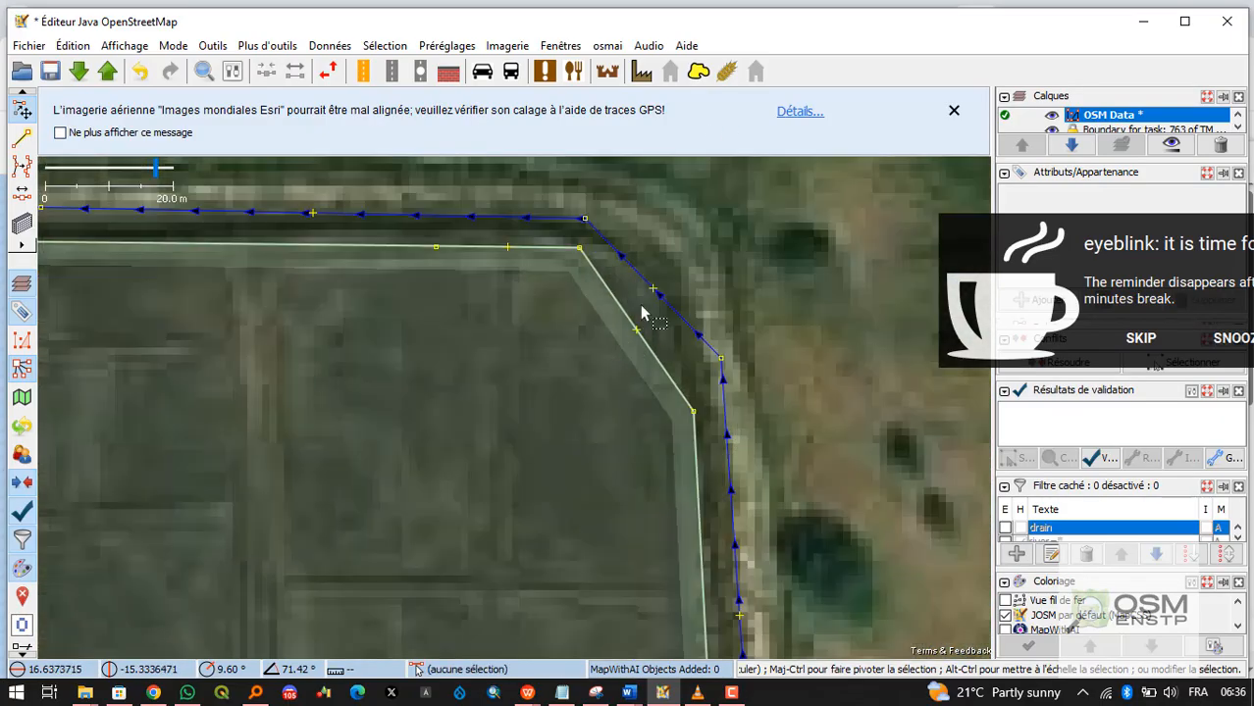
left_click_drag(660, 283, 689, 220)
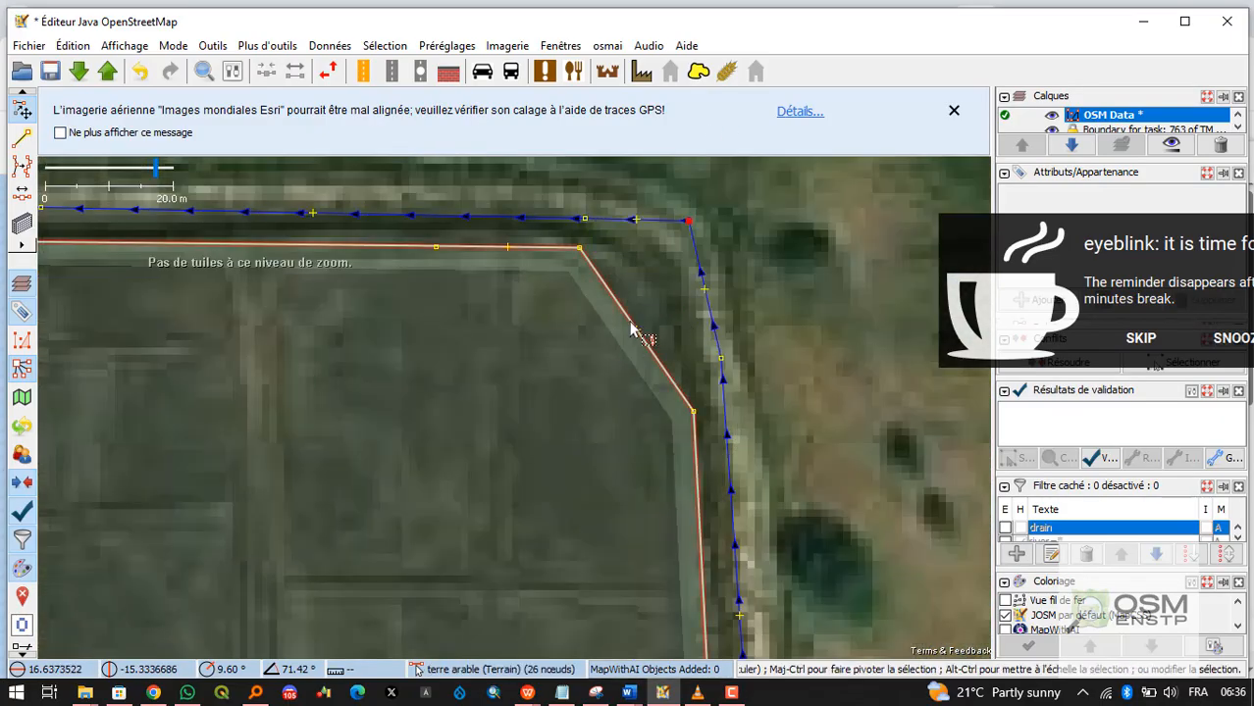
left_click_drag(639, 334, 667, 279)
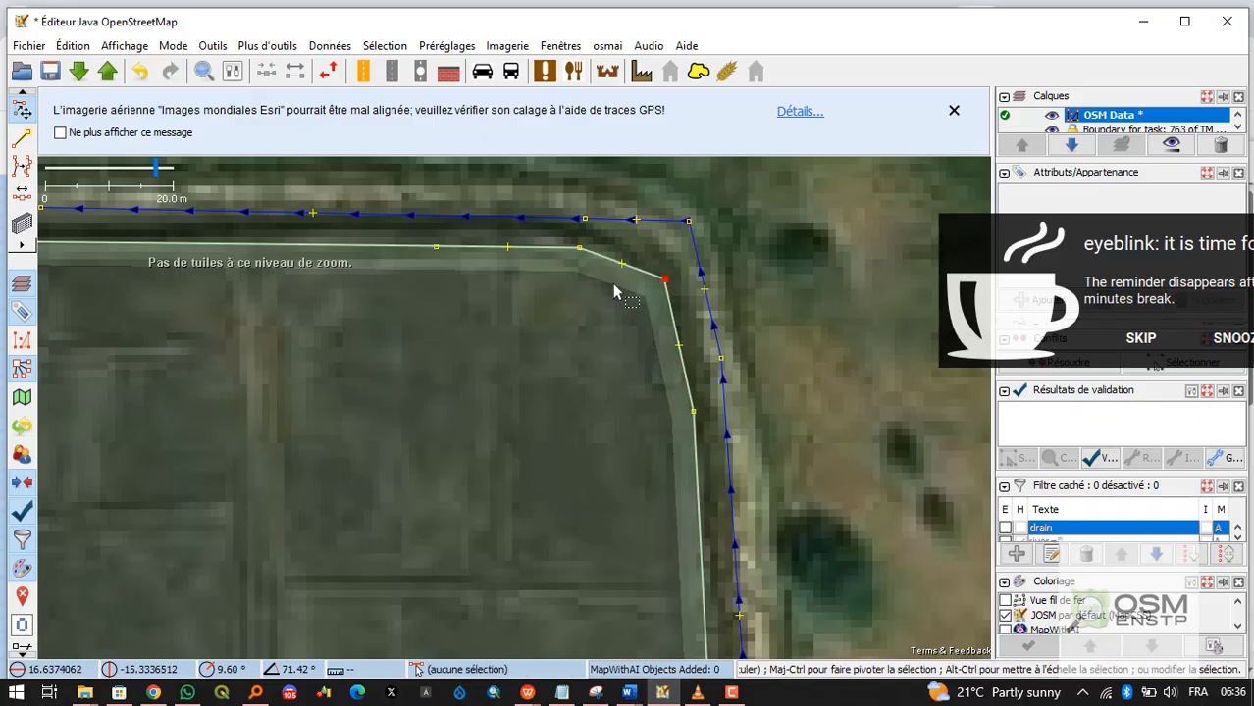
Start outlining the plots south of the drain, from their southeast corner by the canal west along the tree line to the southwest corner.
scroll(578, 285, "down", 3)
scroll(451, 358, "down", 2)
left_click_drag(237, 350, 569, 303)
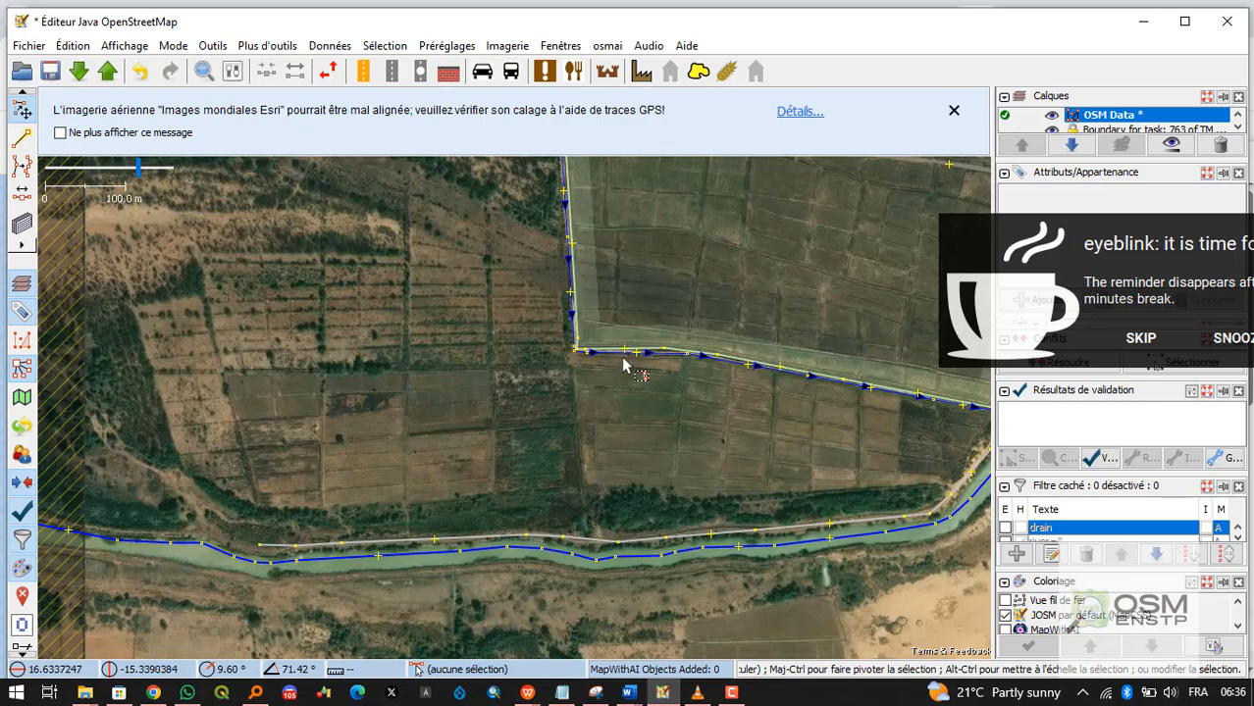
left_click_drag(549, 426, 321, 387)
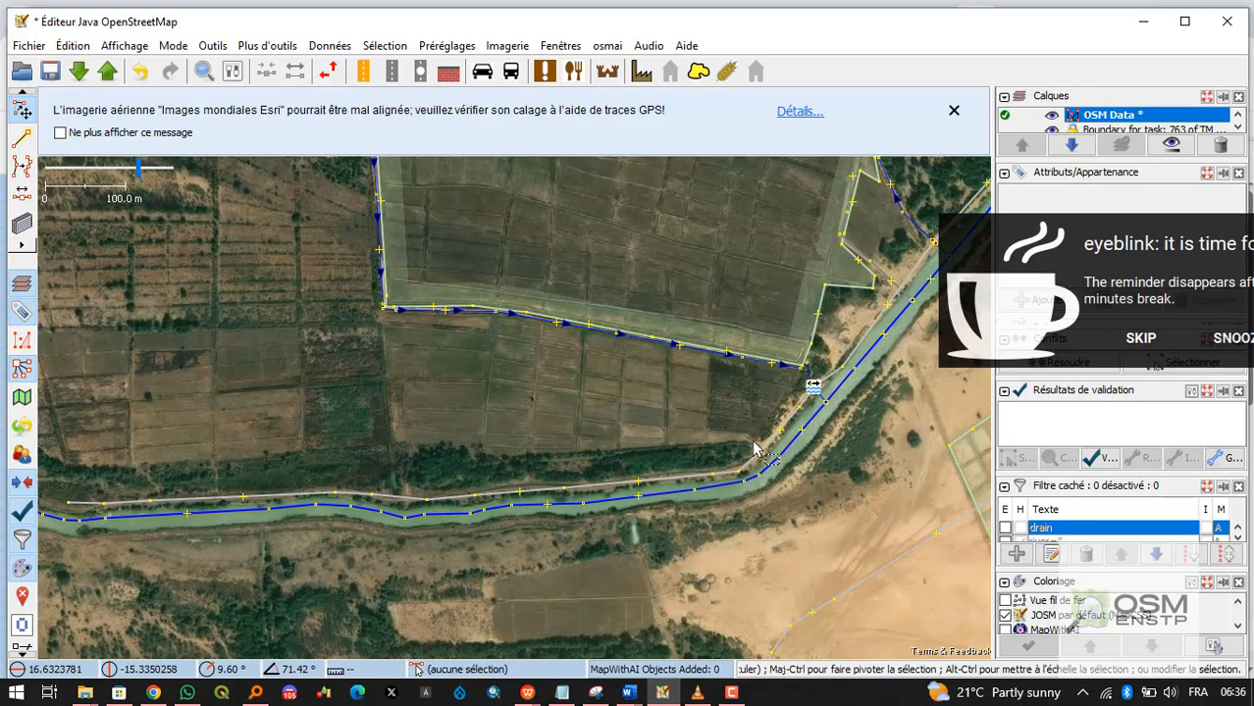
scroll(757, 449, "up", 2)
key("a")
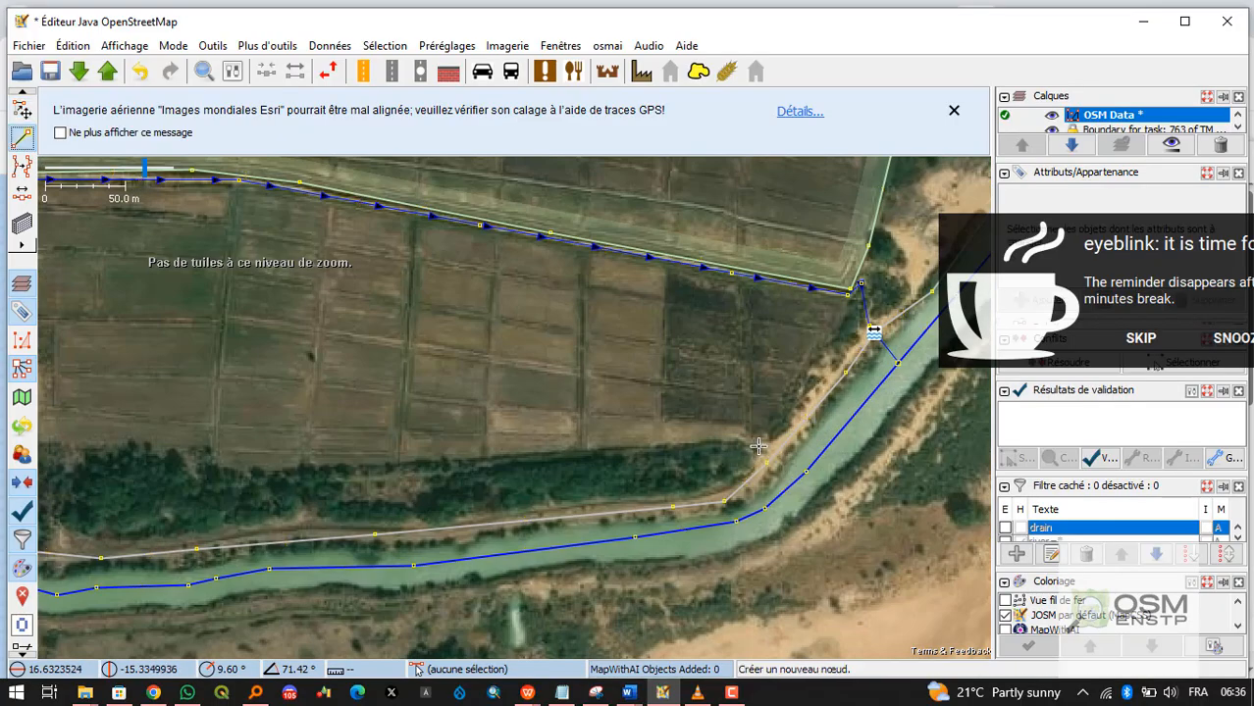
left_click(758, 446)
left_click(400, 467)
left_click_drag(400, 467, 890, 442)
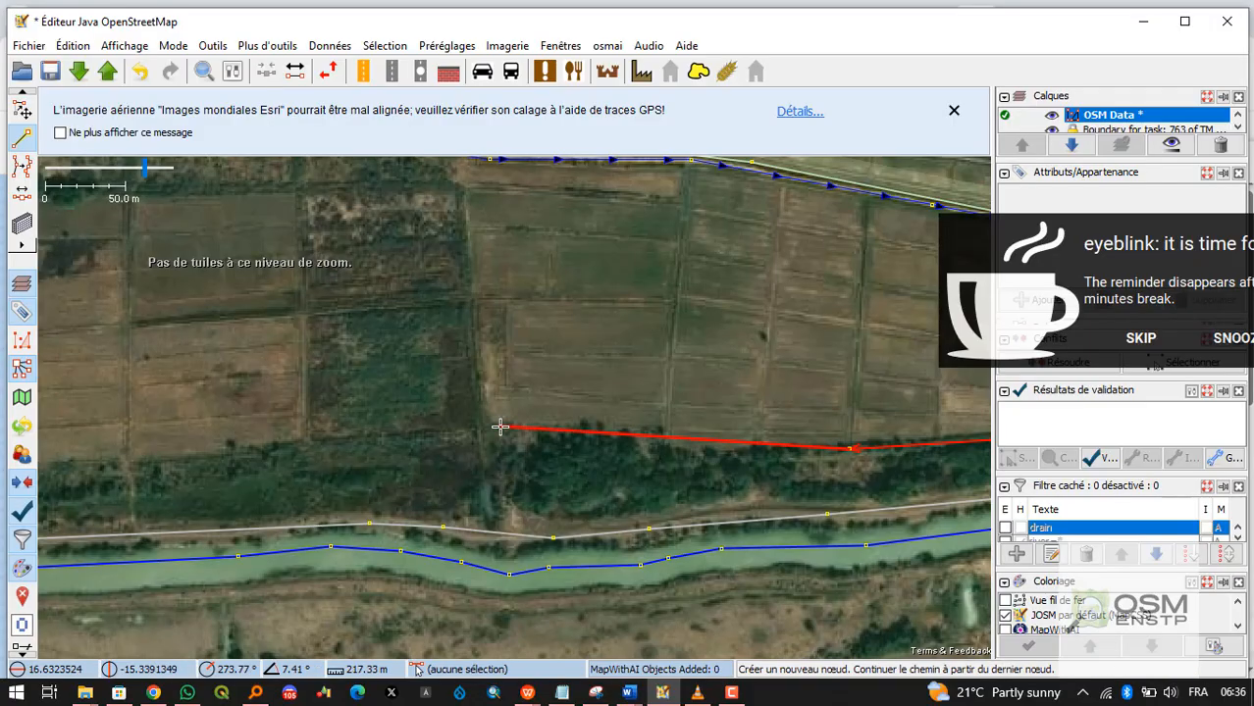
scroll(478, 435, "down", 2)
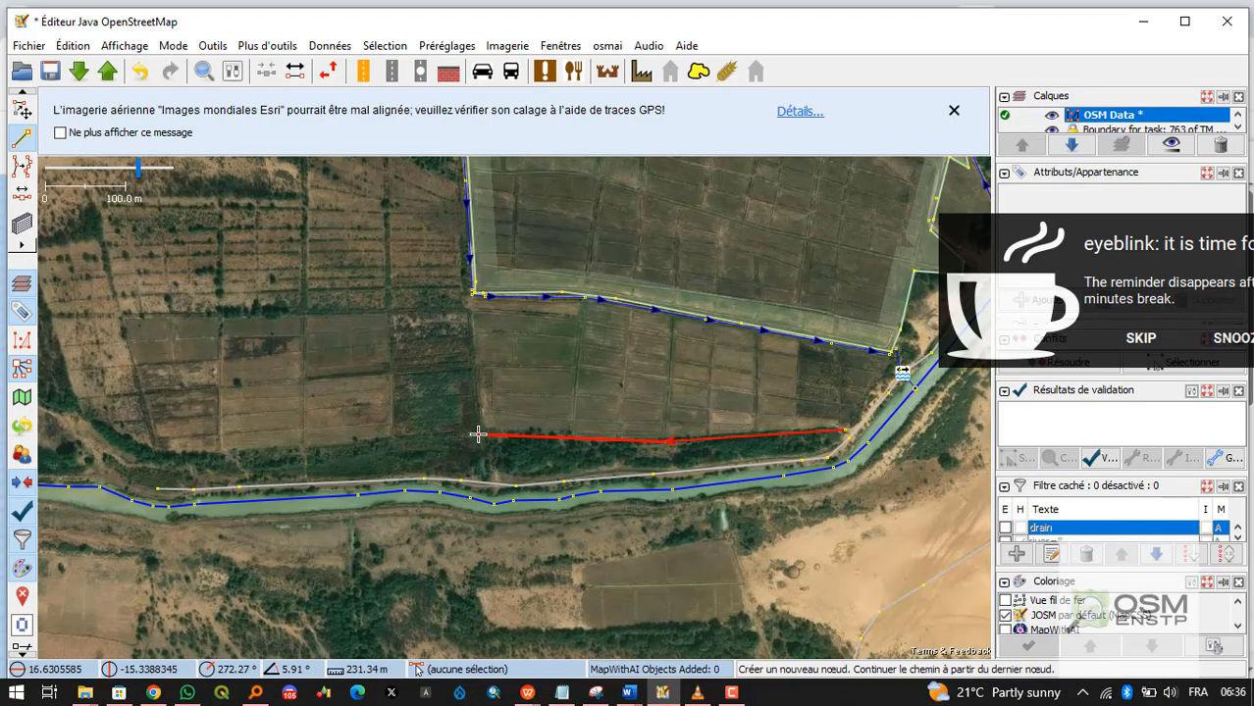
left_click(478, 435)
Continue the southern plots' outline north up the western side and east along the outside of the drain past its bend.
scroll(476, 335, "up", 2)
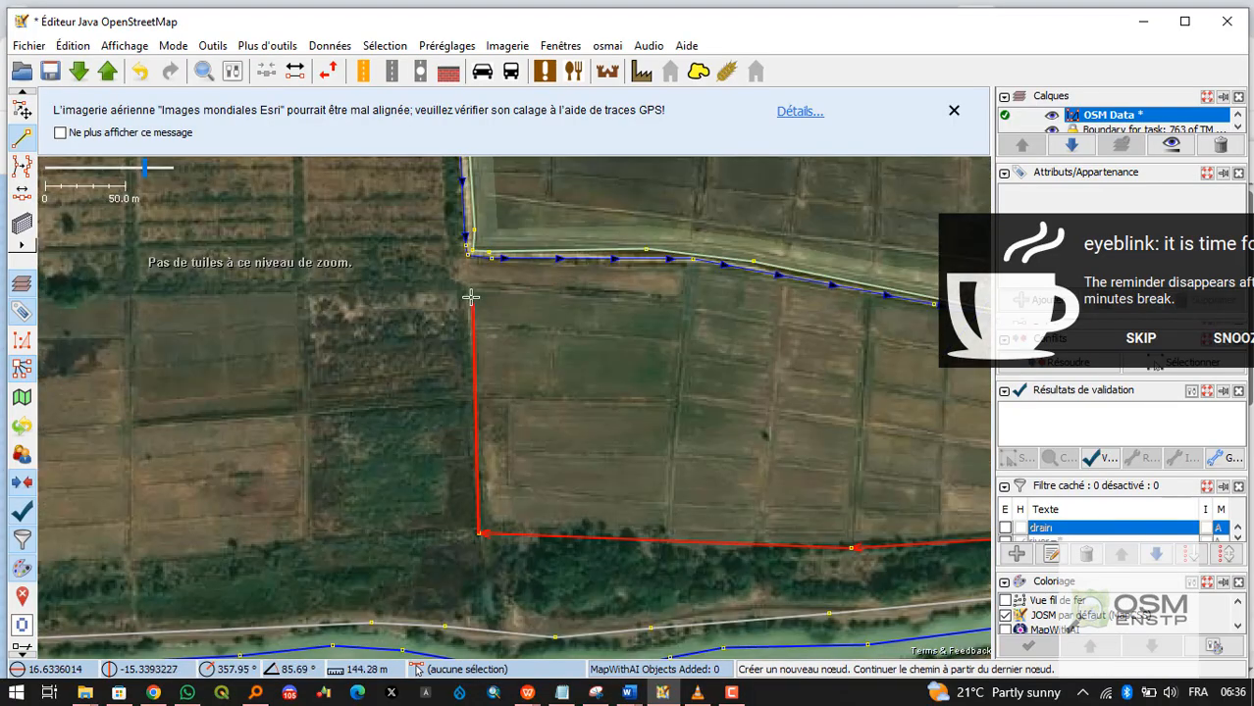
scroll(466, 274, "up", 3)
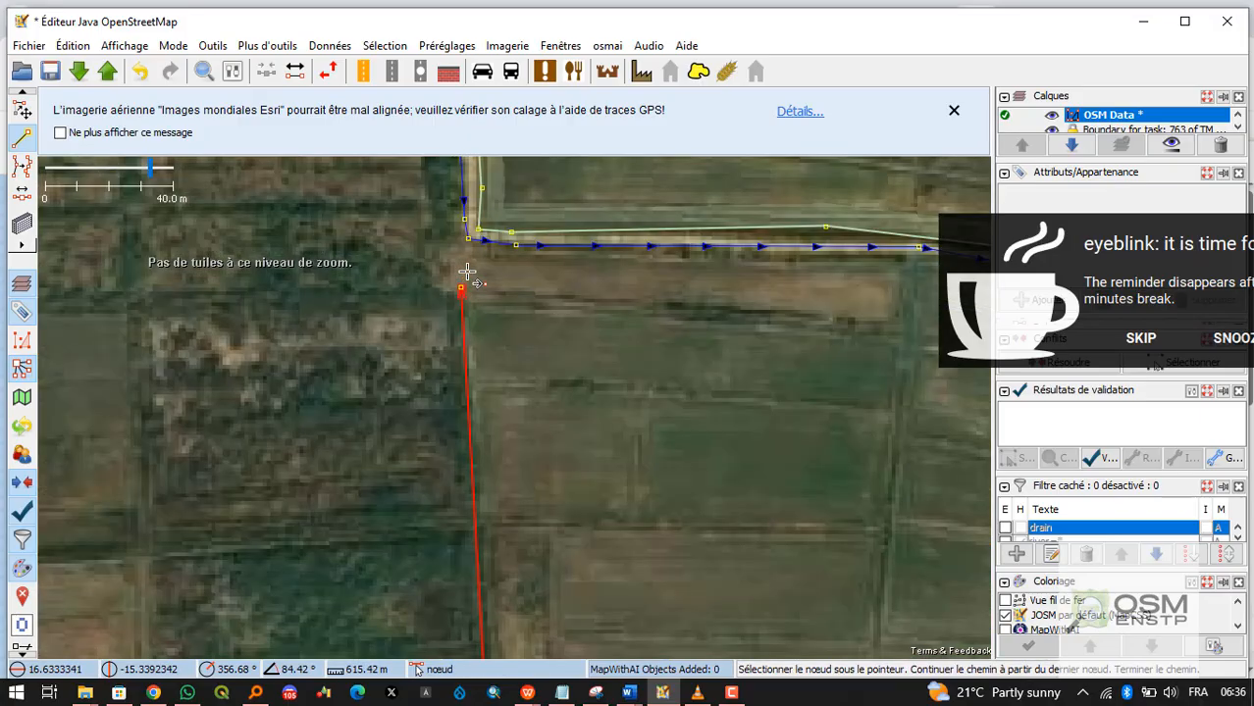
left_click(469, 245)
scroll(160, 359, "up", 2)
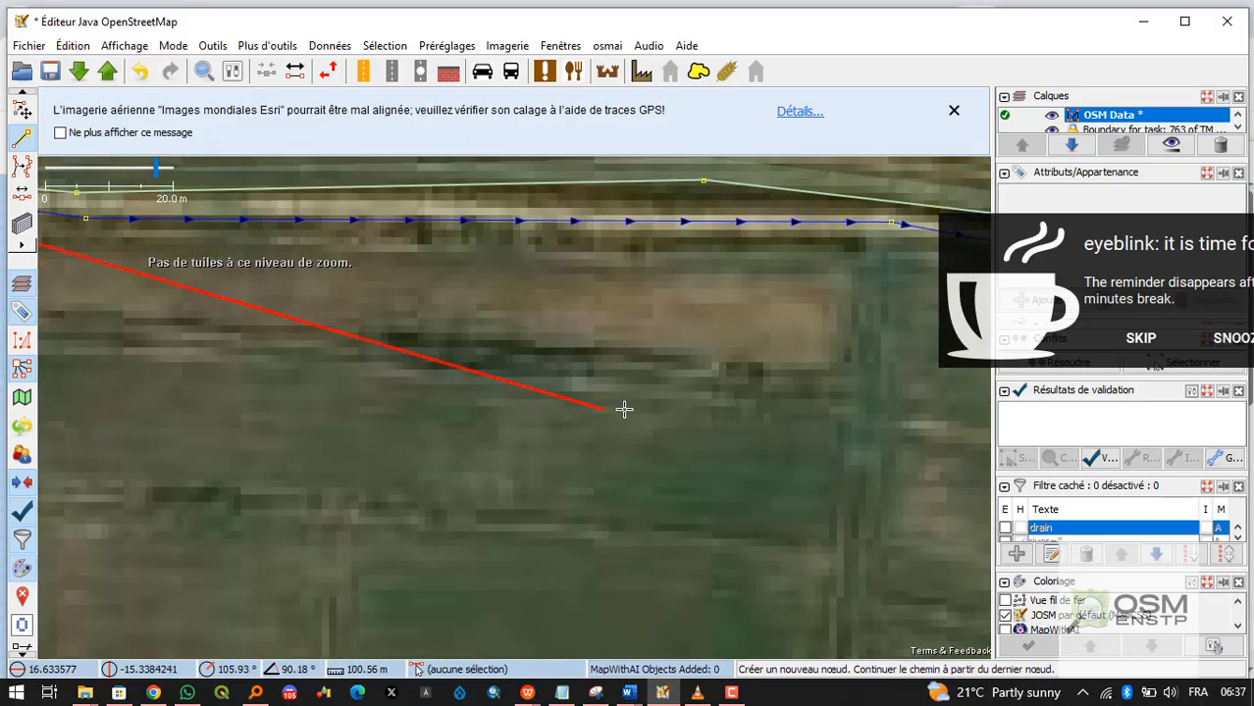
scroll(574, 415, "down", 3)
scroll(677, 367, "up", 3)
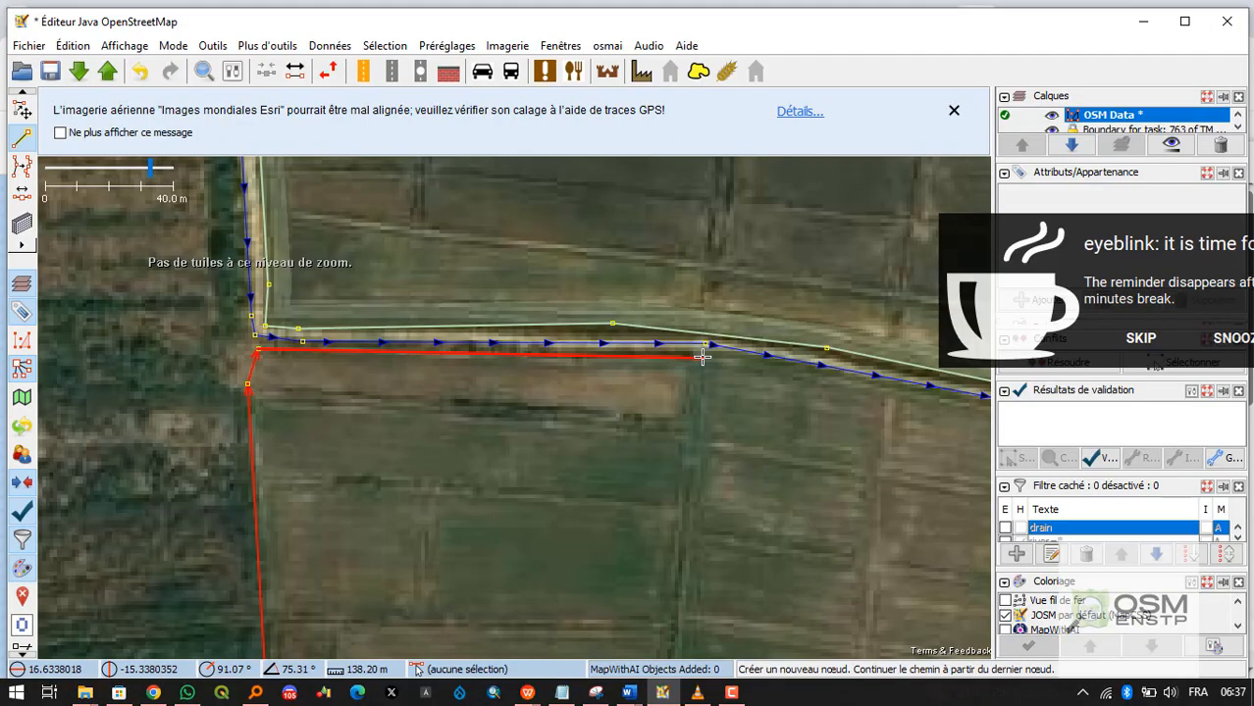
scroll(700, 355, "up", 3)
left_click(380, 339)
left_click(775, 405)
Extend the southern plots' outline east to the drain's end and close it at the starting node beside the canal.
scroll(775, 405, "down", 3)
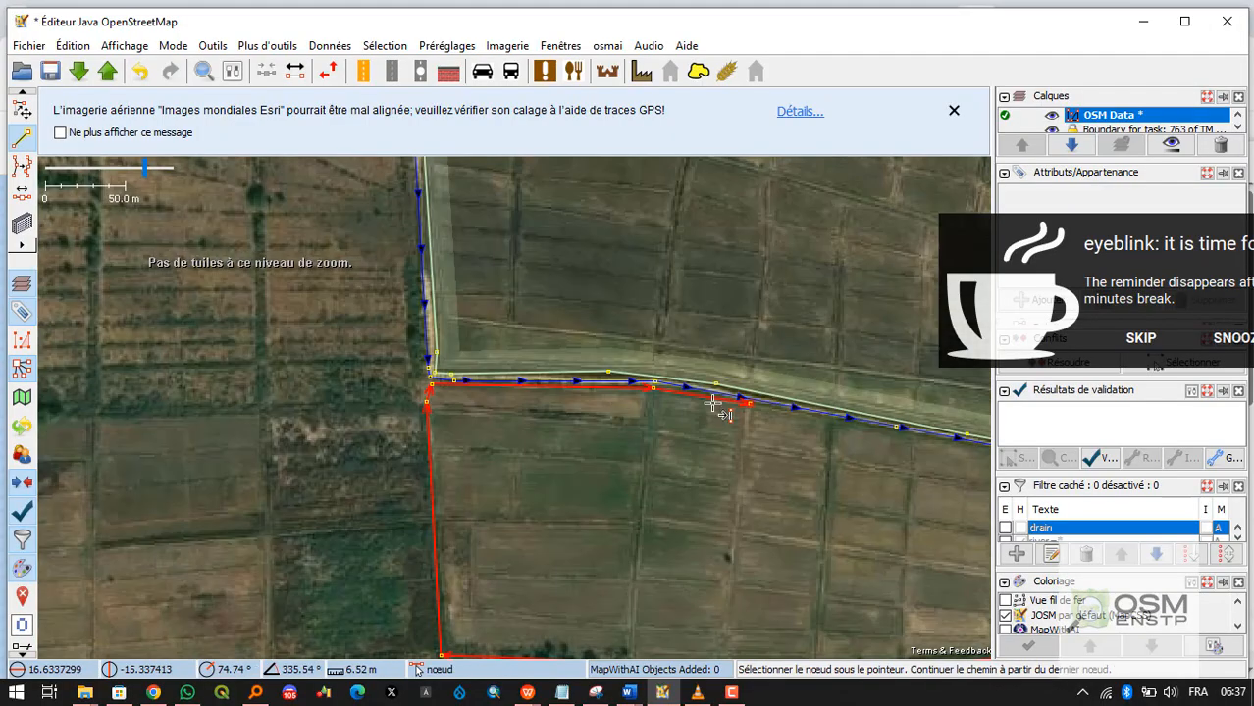
scroll(891, 444, "up", 3)
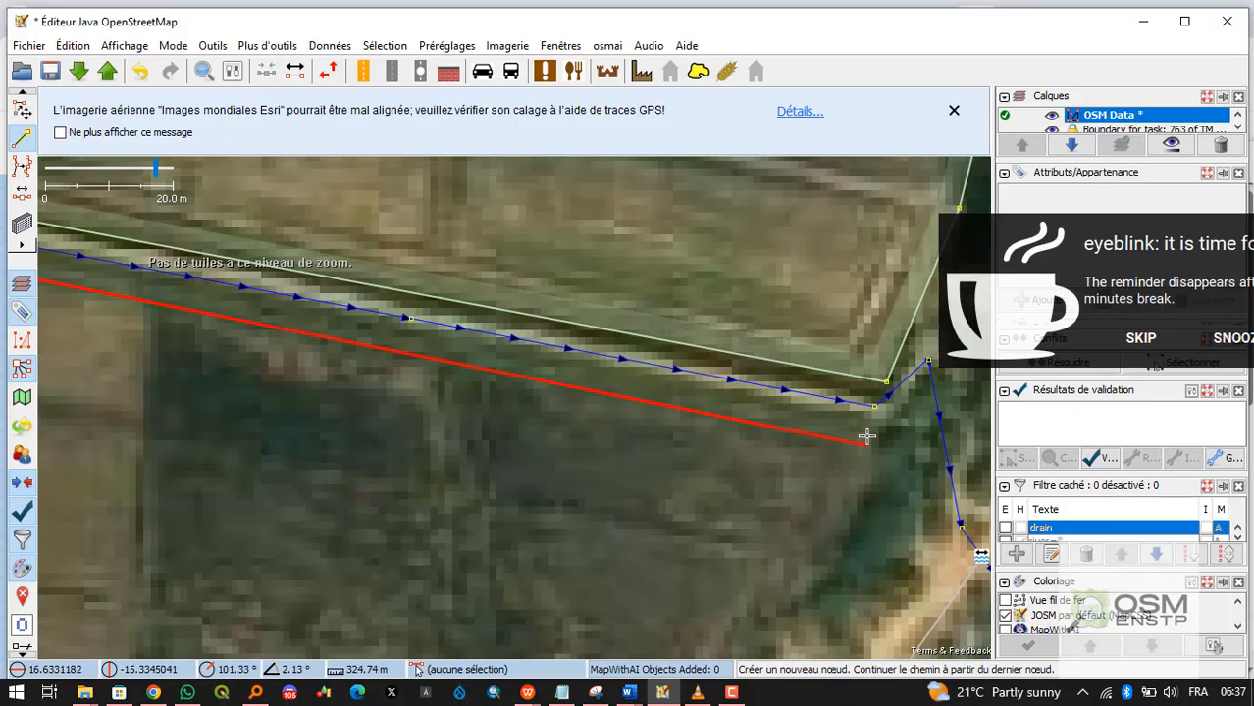
left_click(881, 422)
scroll(881, 422, "down", 3)
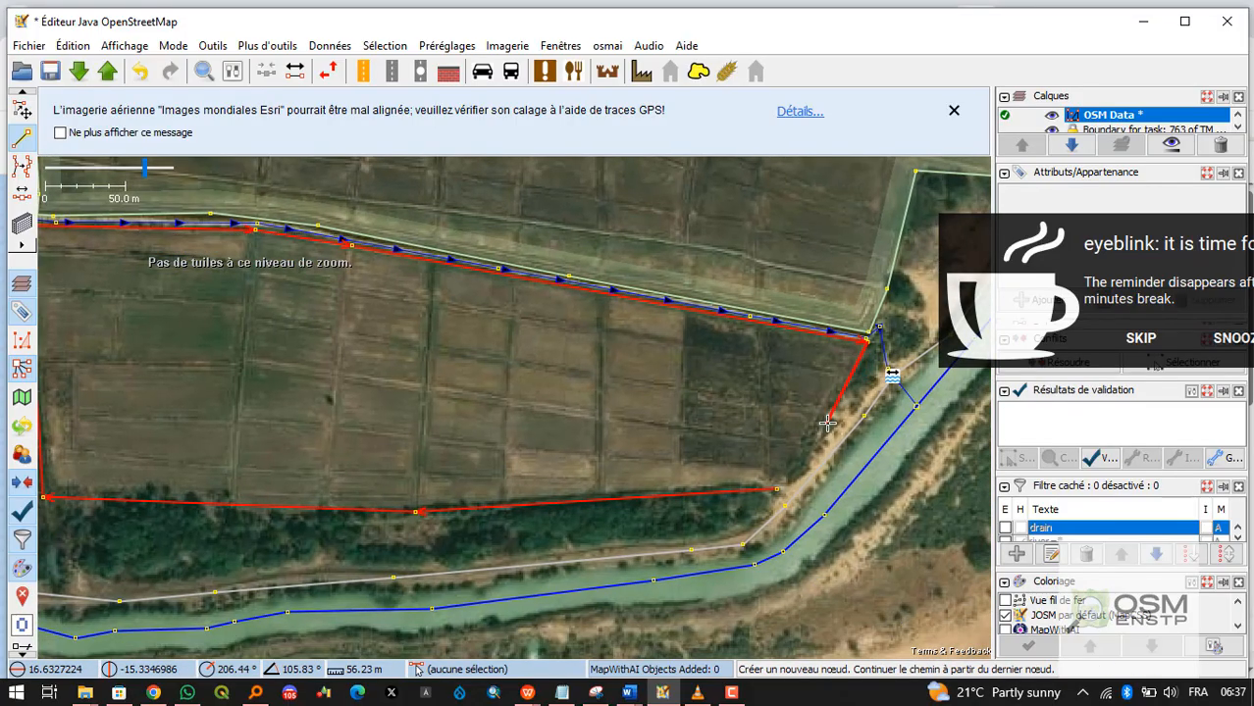
scroll(748, 521, "up", 1)
left_click(725, 556)
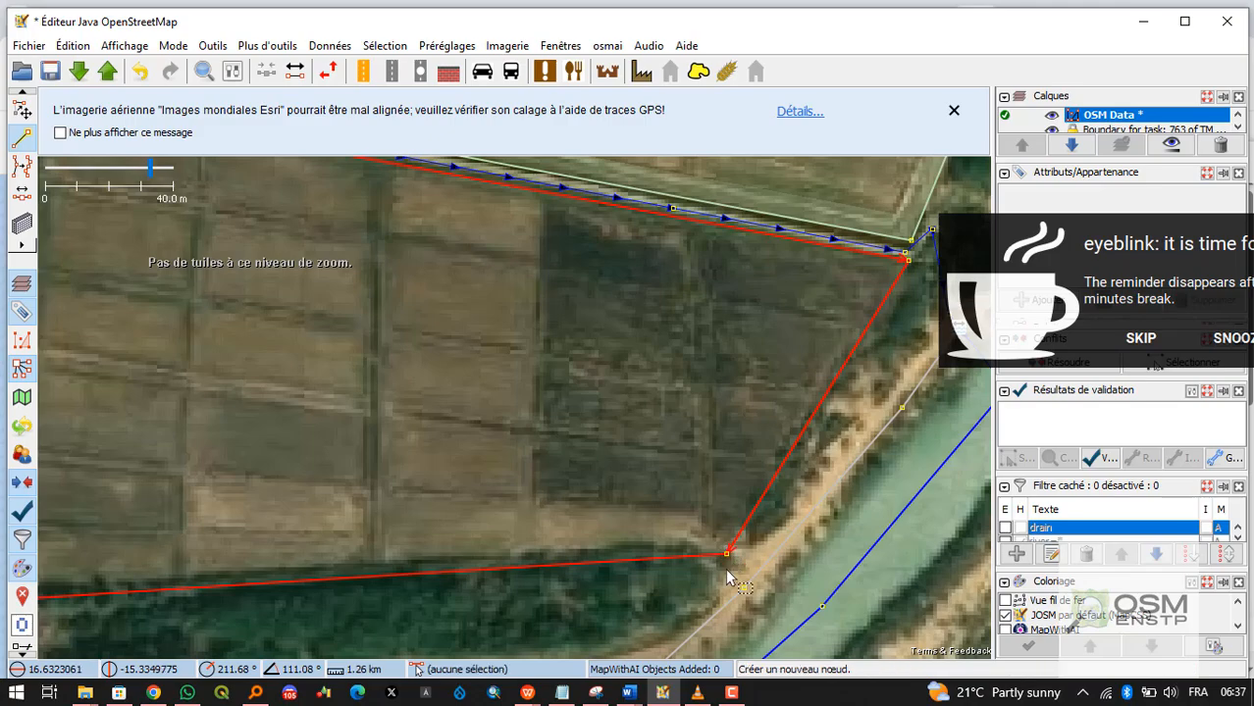
Tag the closed outline of the southern plots as farmland (Terre arable).
key("s")
left_click(895, 256)
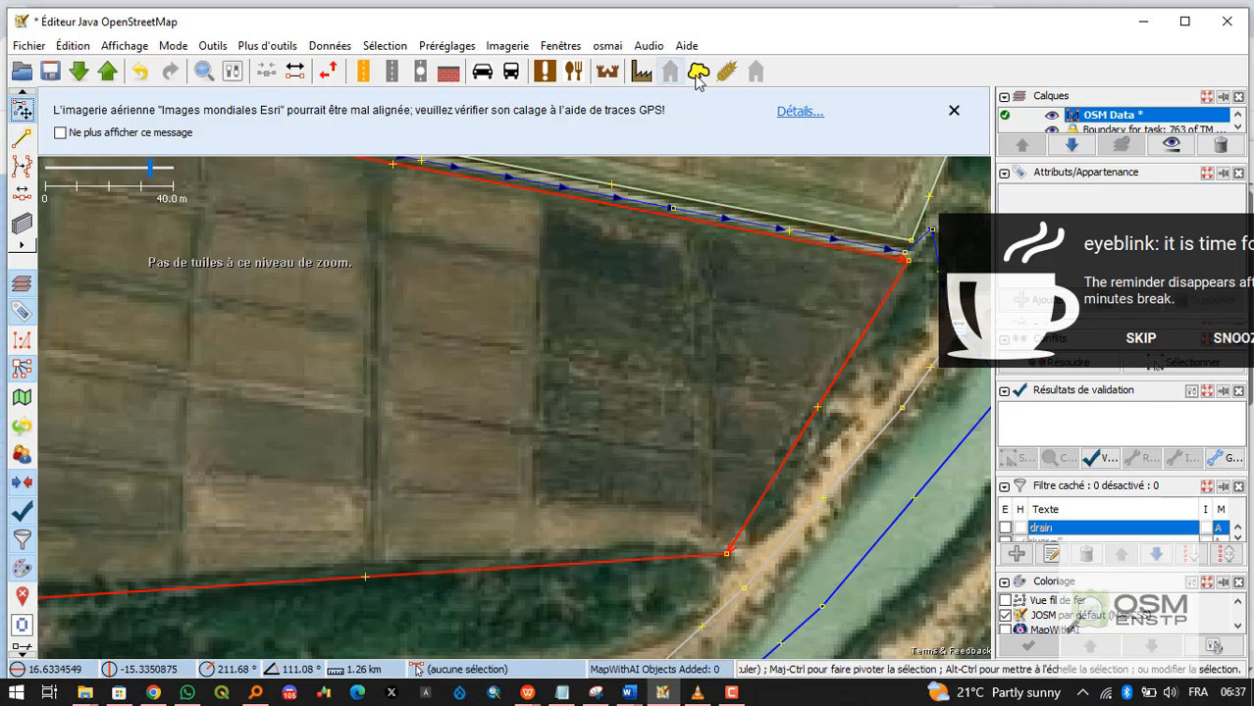
left_click(726, 71)
left_click(547, 449)
scroll(547, 461, "down", 3)
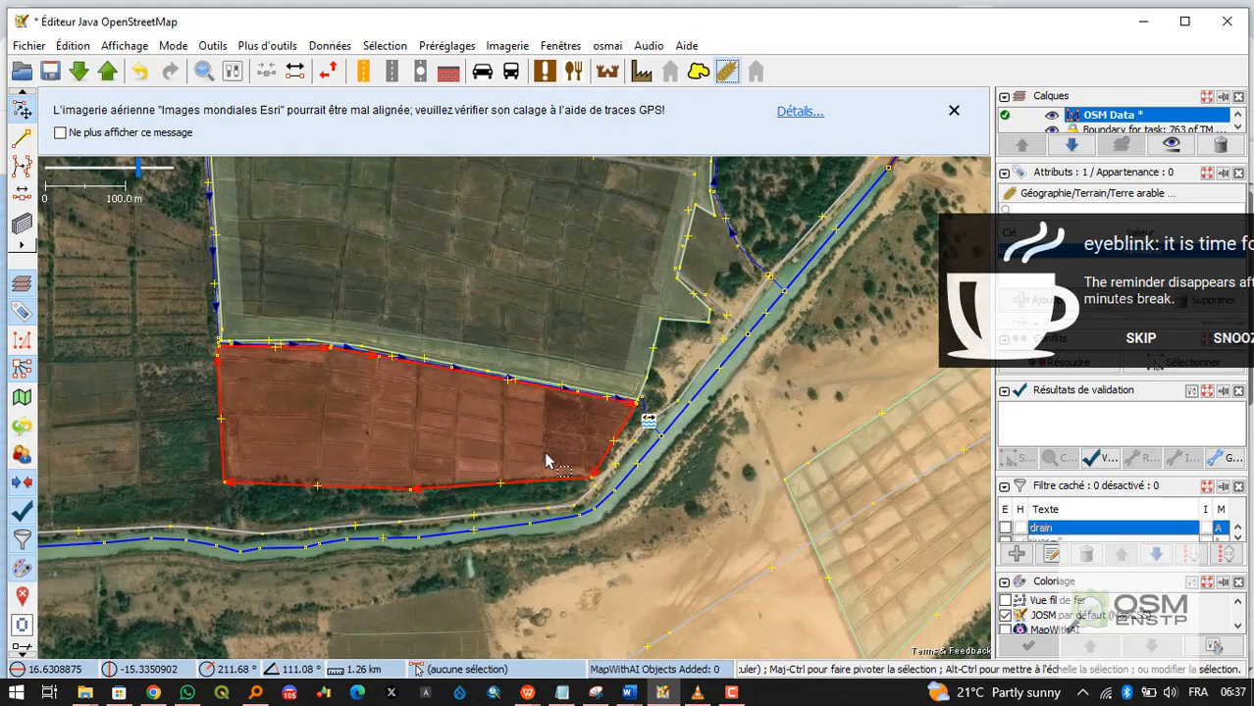
left_click_drag(365, 434, 799, 401)
left_click_drag(485, 441, 495, 446)
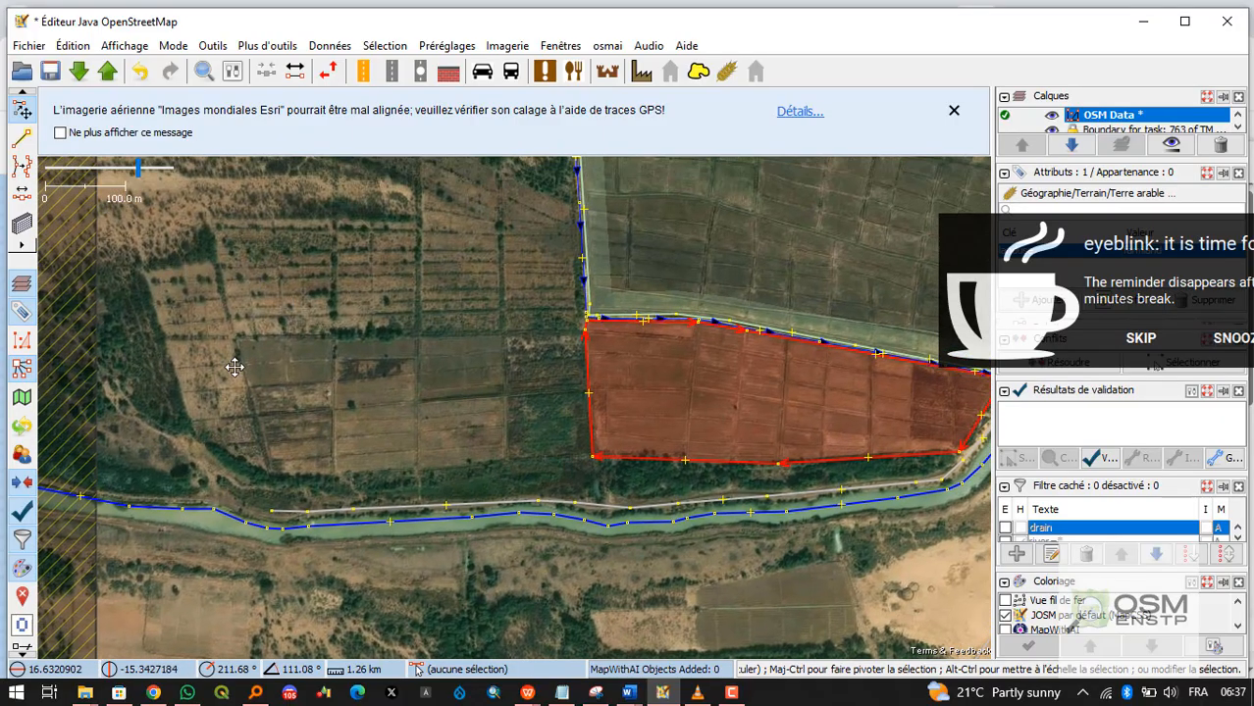
Start outlining the plots west of the drain, from the southern farmland's southwest corner node west along the tree line and up to their northwest corner.
scroll(341, 404, "up", 2)
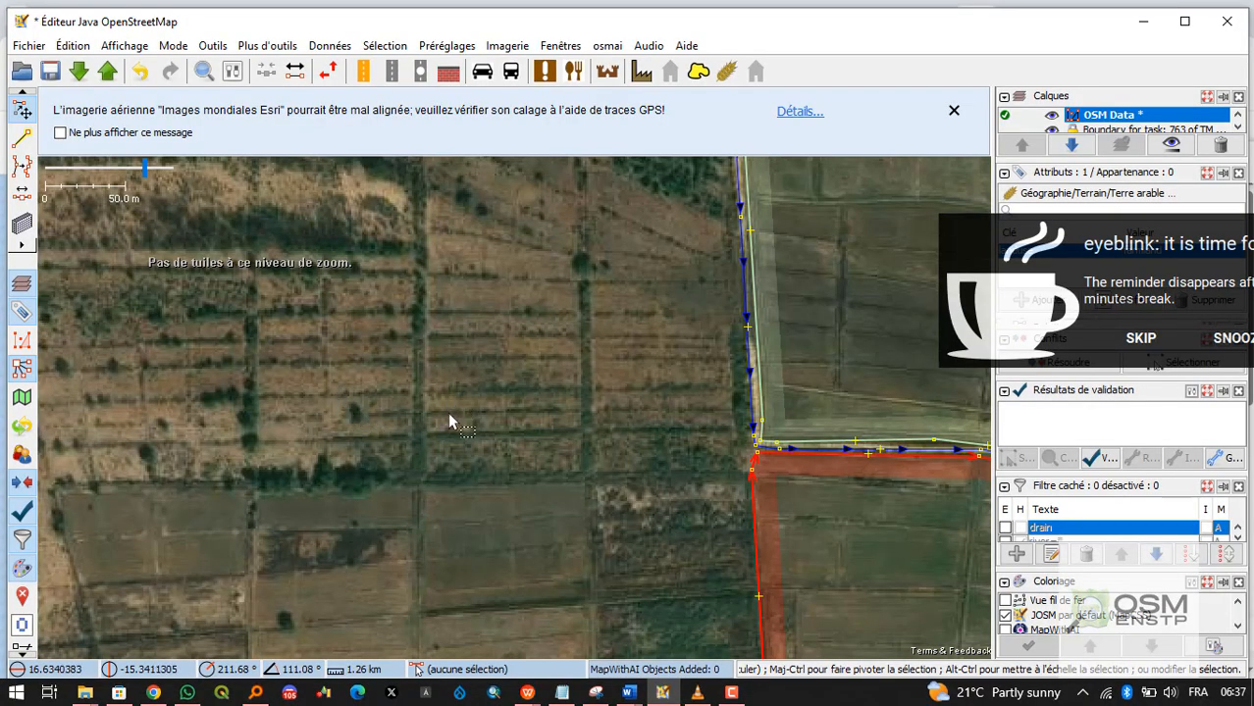
scroll(533, 359, "down", 2)
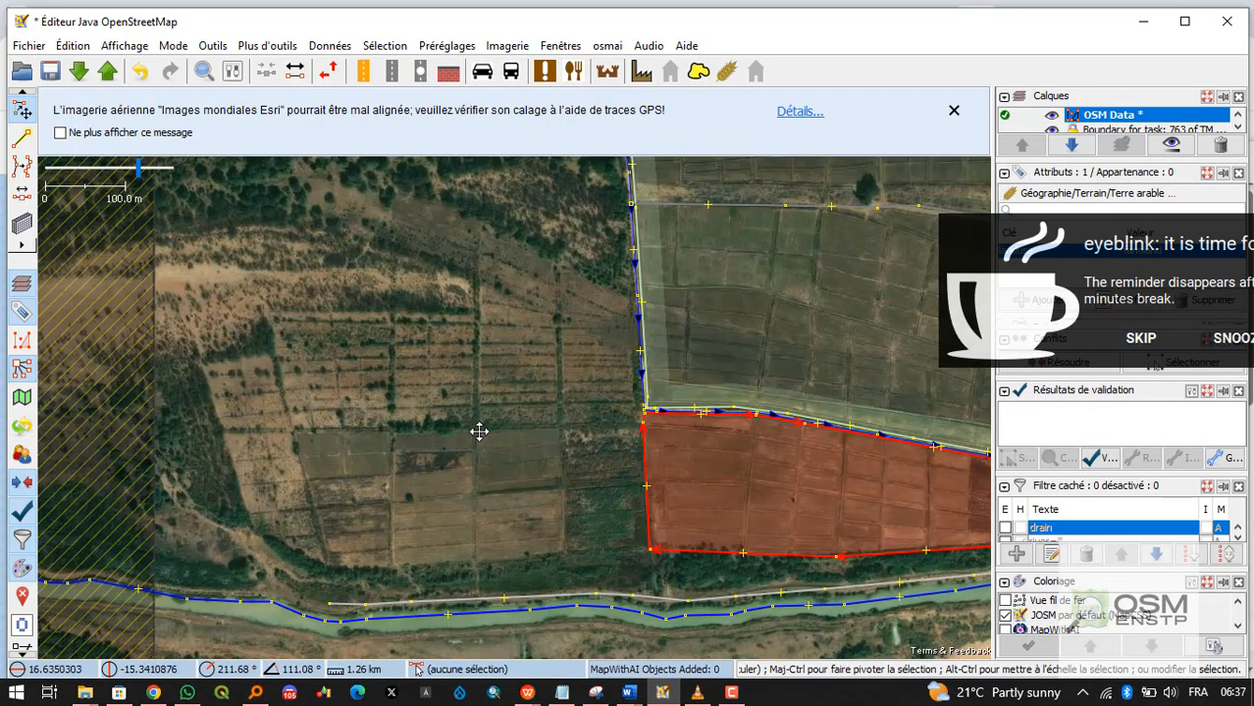
left_click_drag(481, 428, 469, 549)
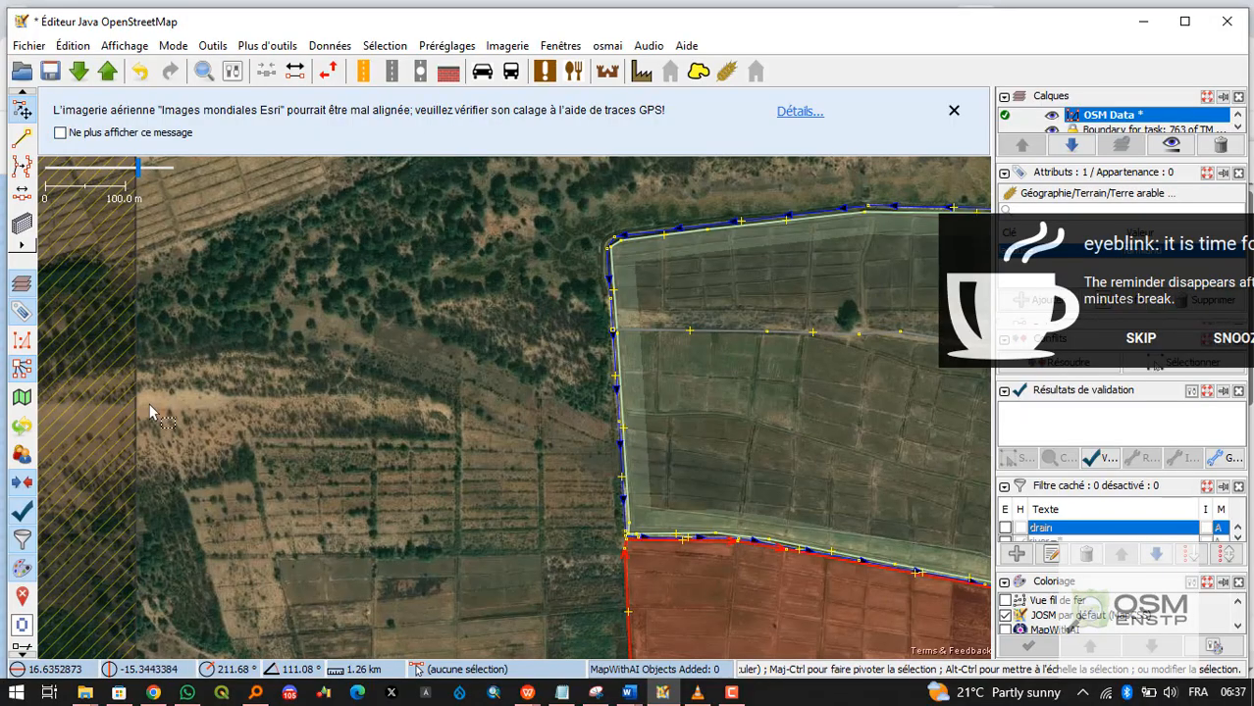
left_click_drag(542, 591, 466, 449)
scroll(493, 544, "up", 2)
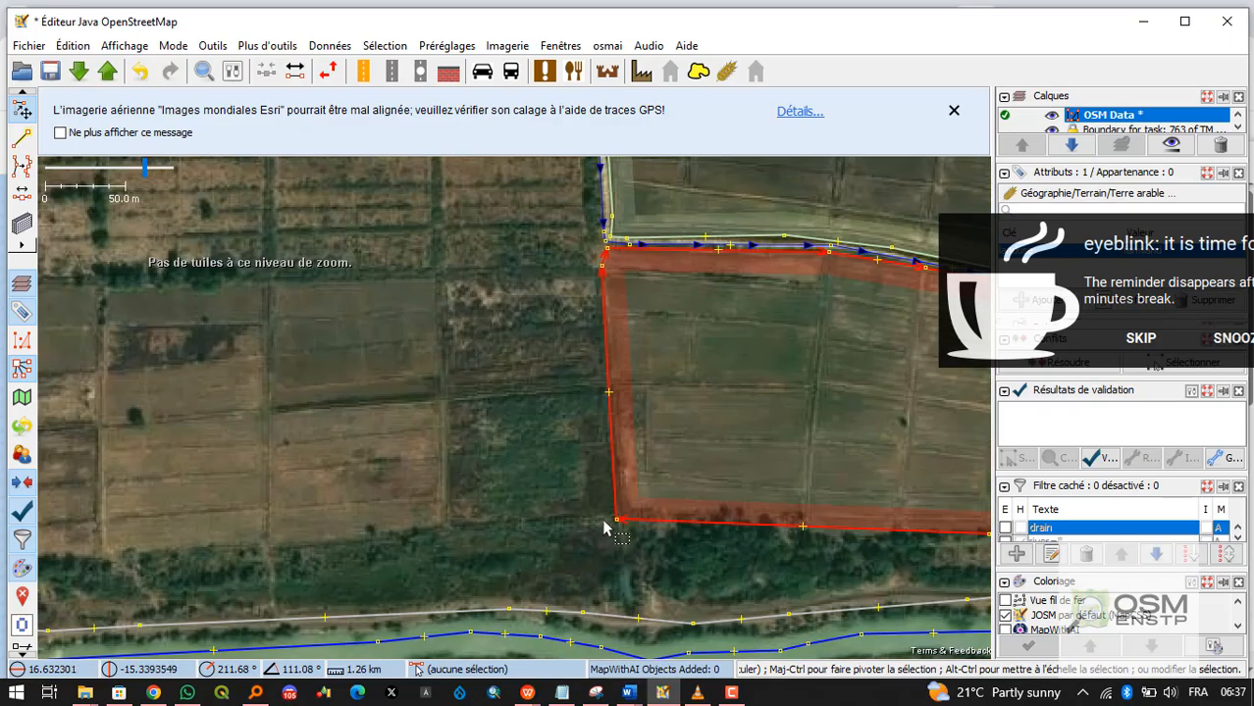
left_click(618, 545)
key("a")
scroll(609, 547, "up", 1)
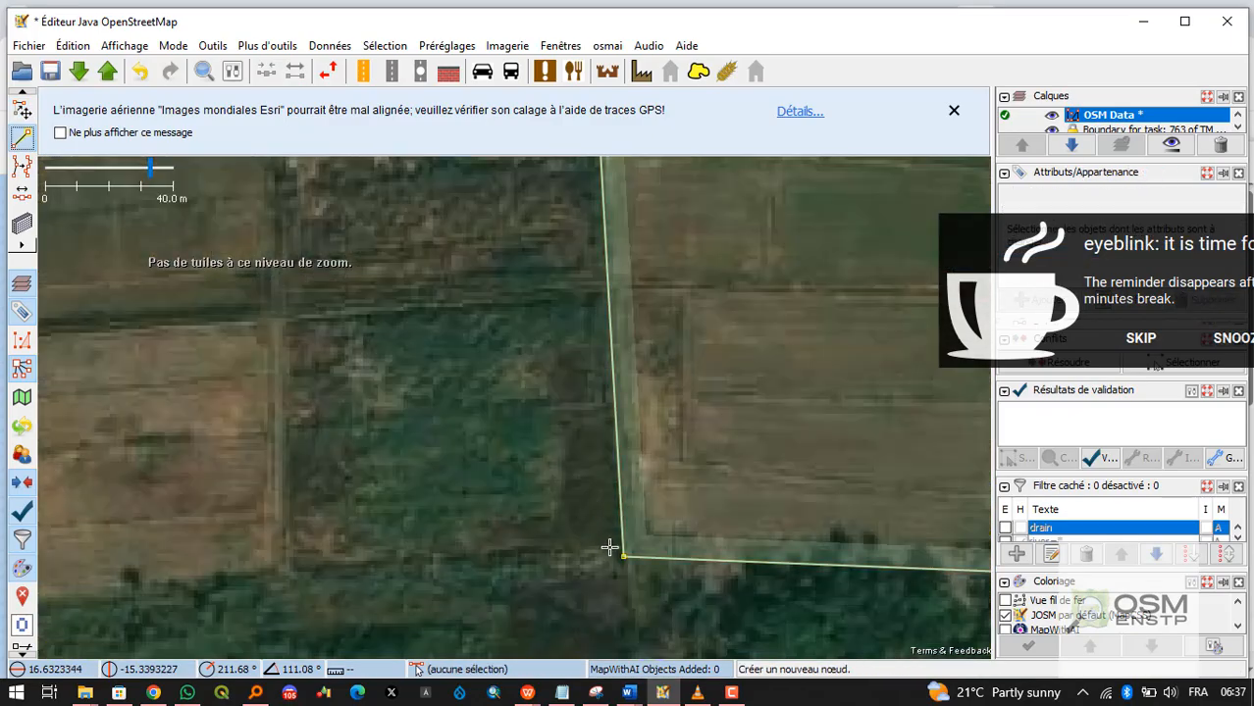
scroll(605, 549, "down", 1)
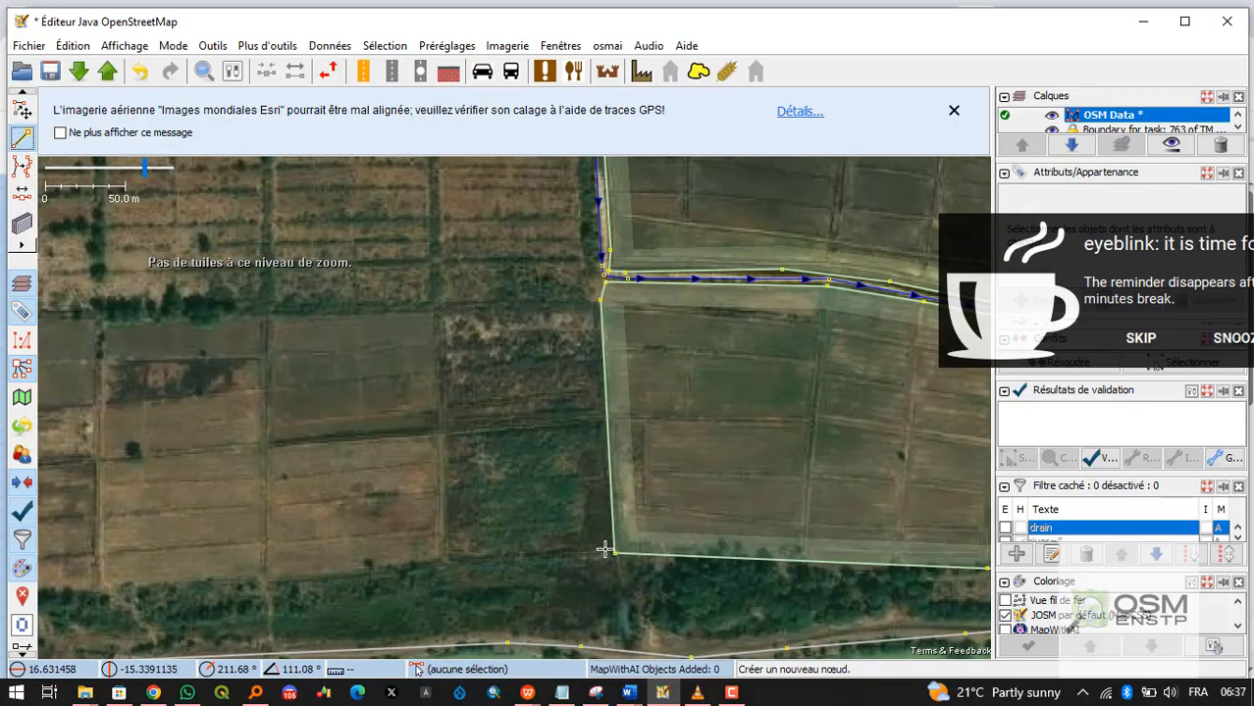
left_click(612, 556)
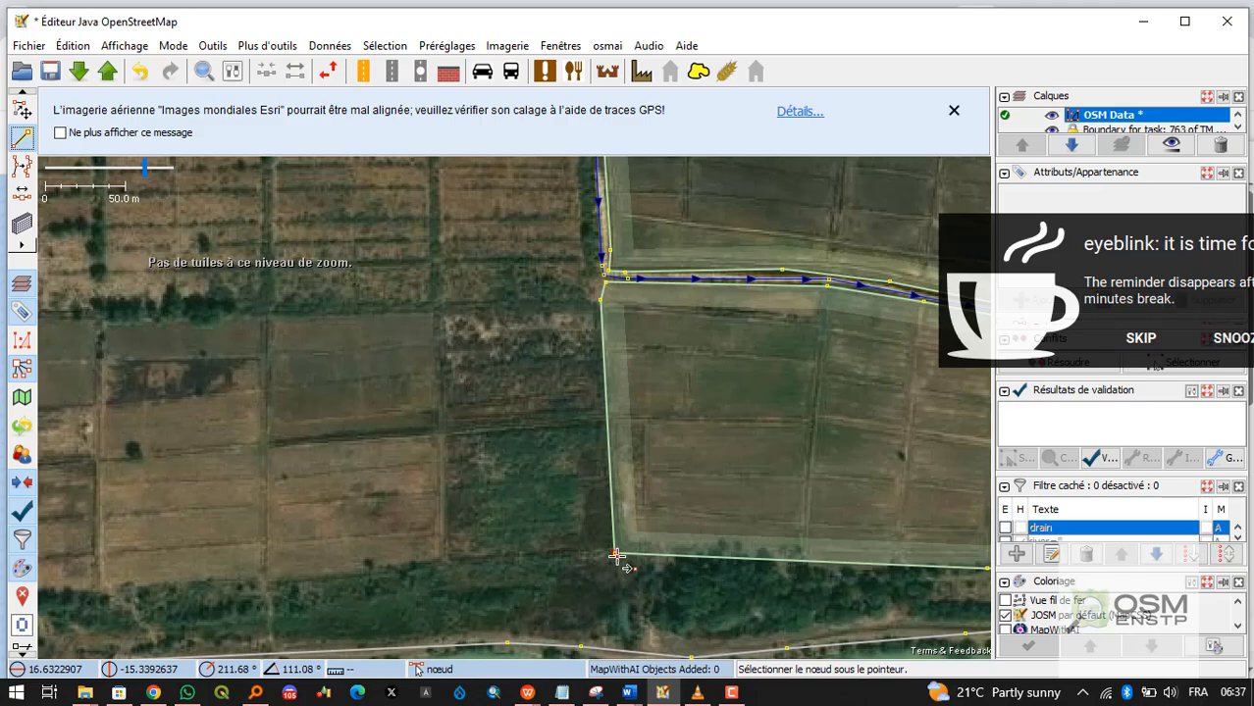
scroll(617, 556, "down", 2)
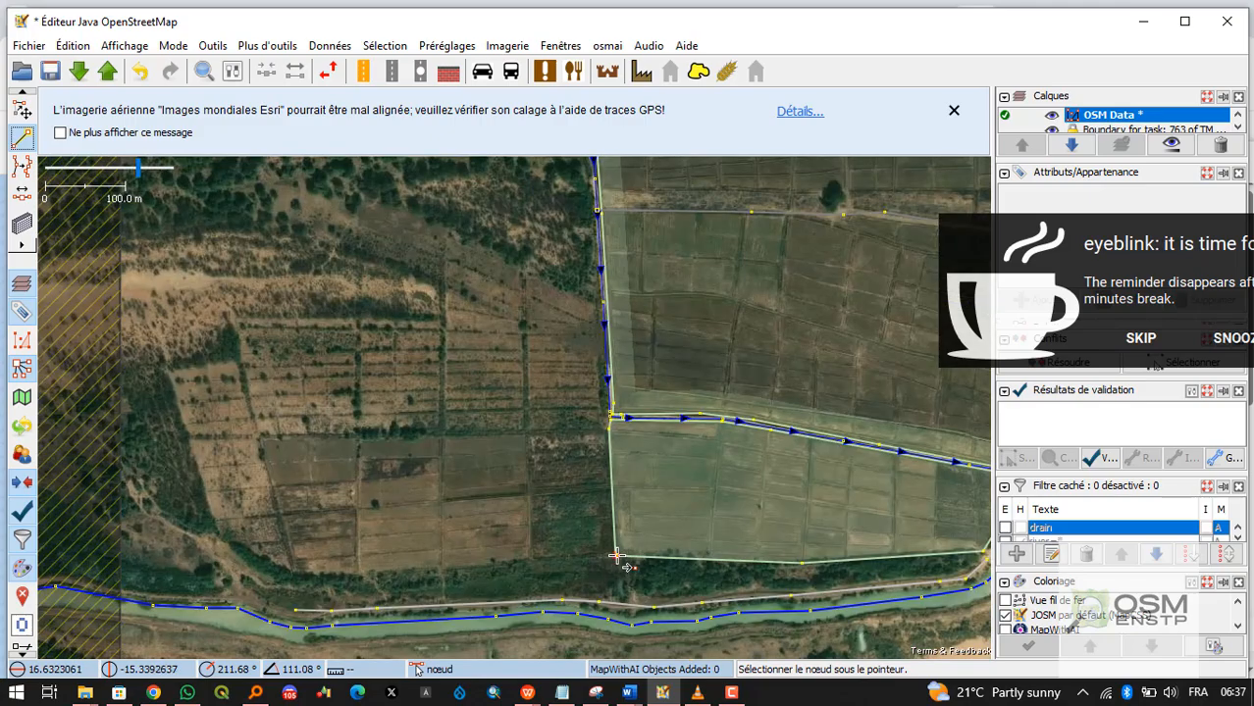
key("a")
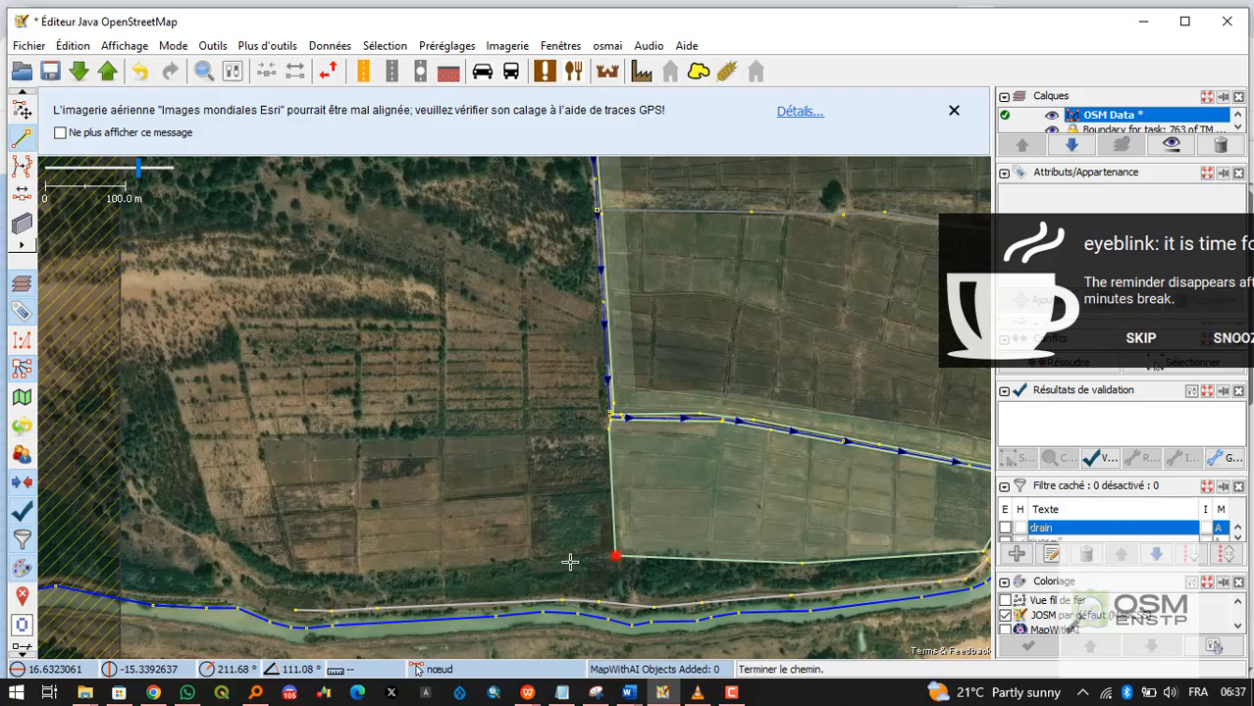
left_click(359, 573)
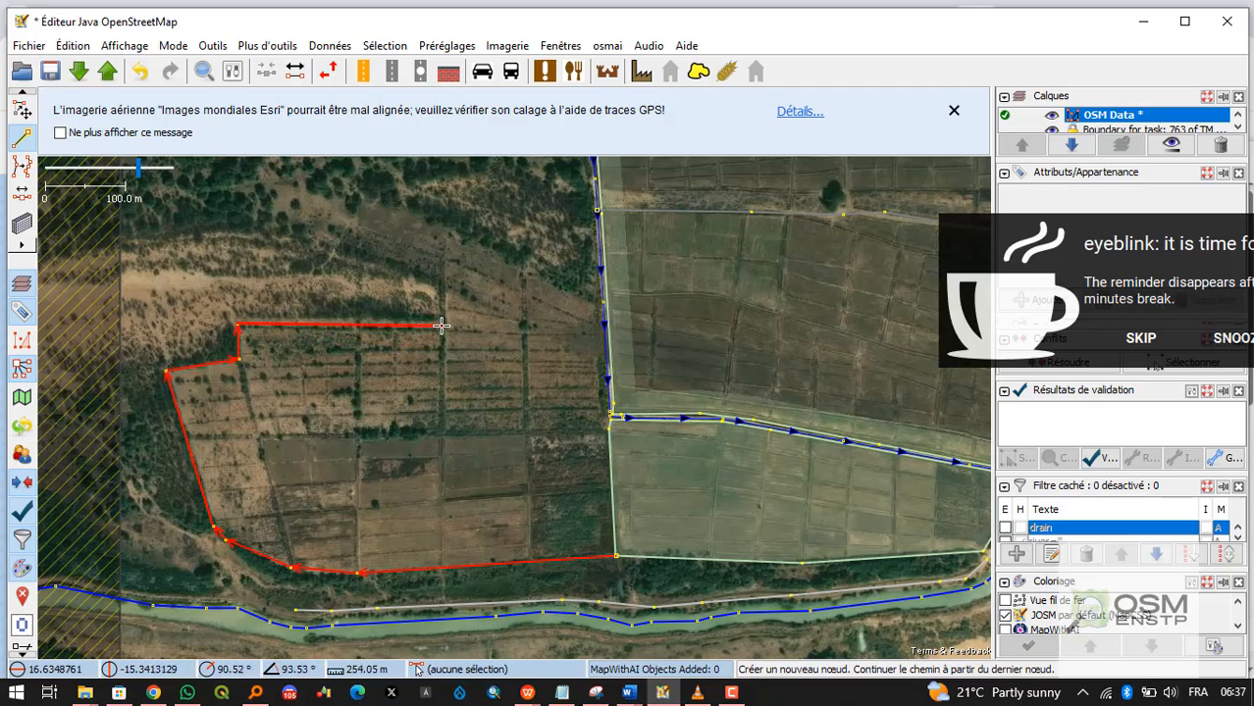
Extend the western plots' outline east along the northern edge, north to the tip, and southeast to the drain's western side.
scroll(443, 320, "up", 2)
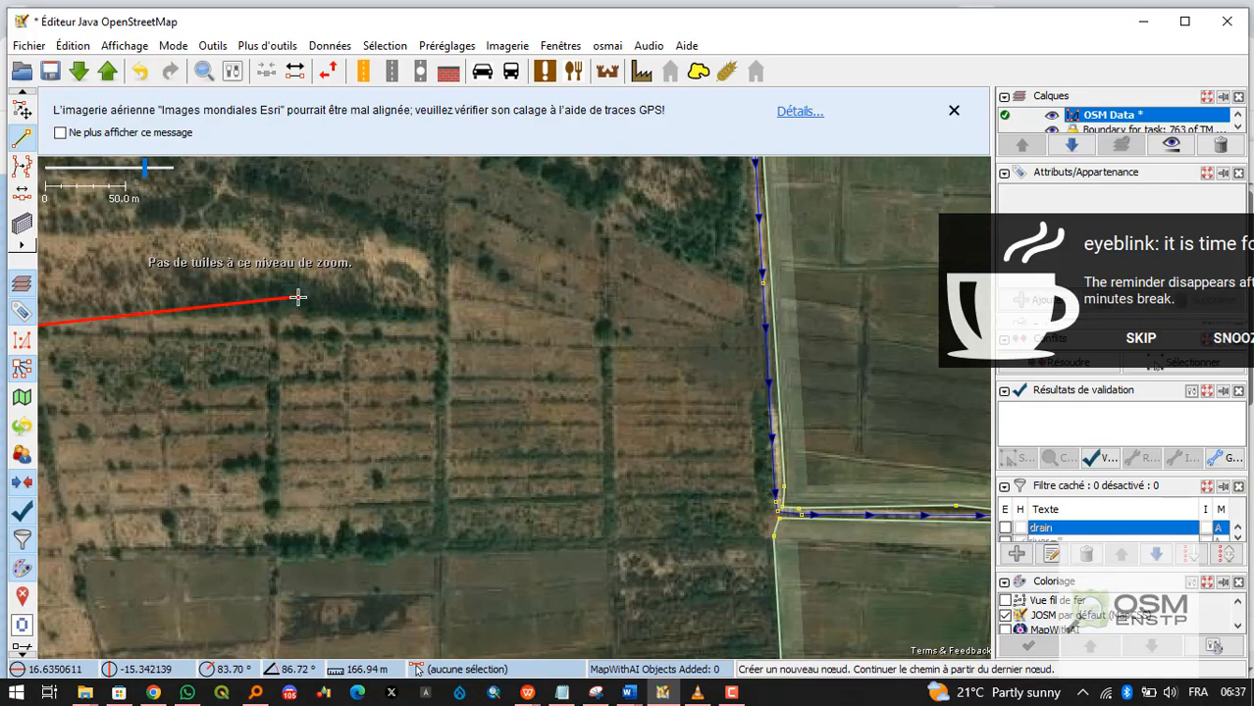
left_click(435, 316)
scroll(435, 348, "down", 2)
scroll(434, 380, "up", 2)
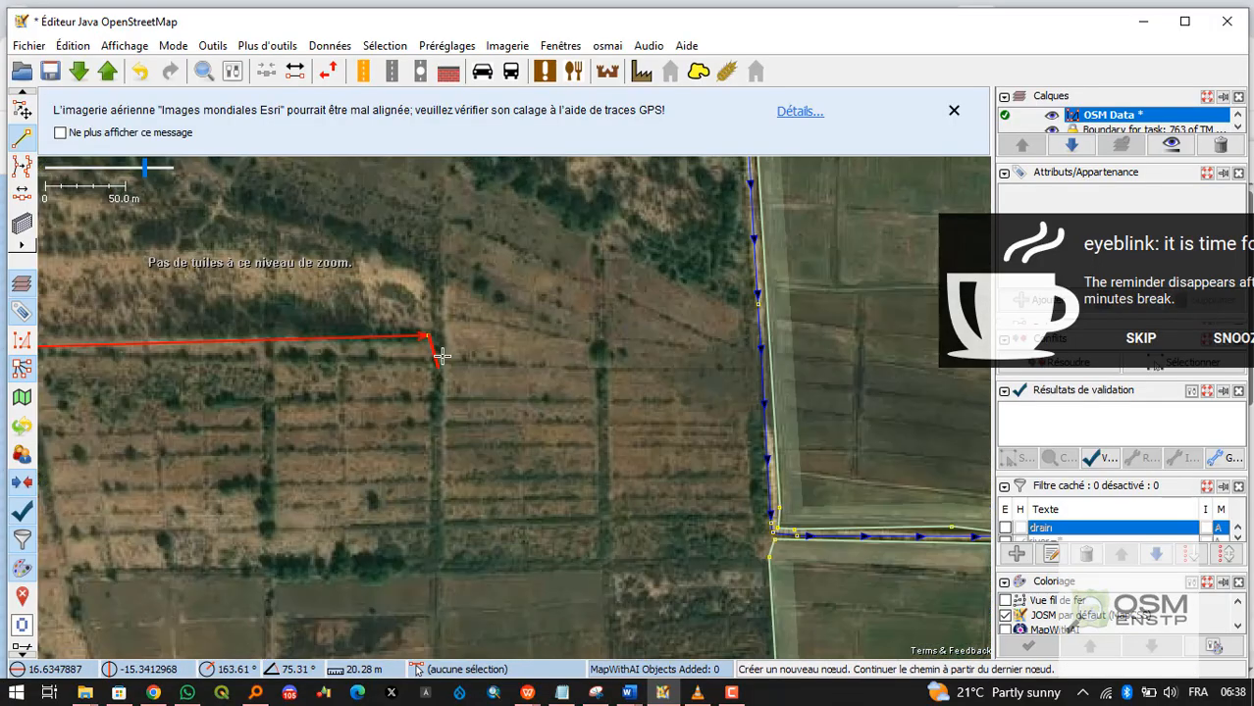
left_click(446, 184)
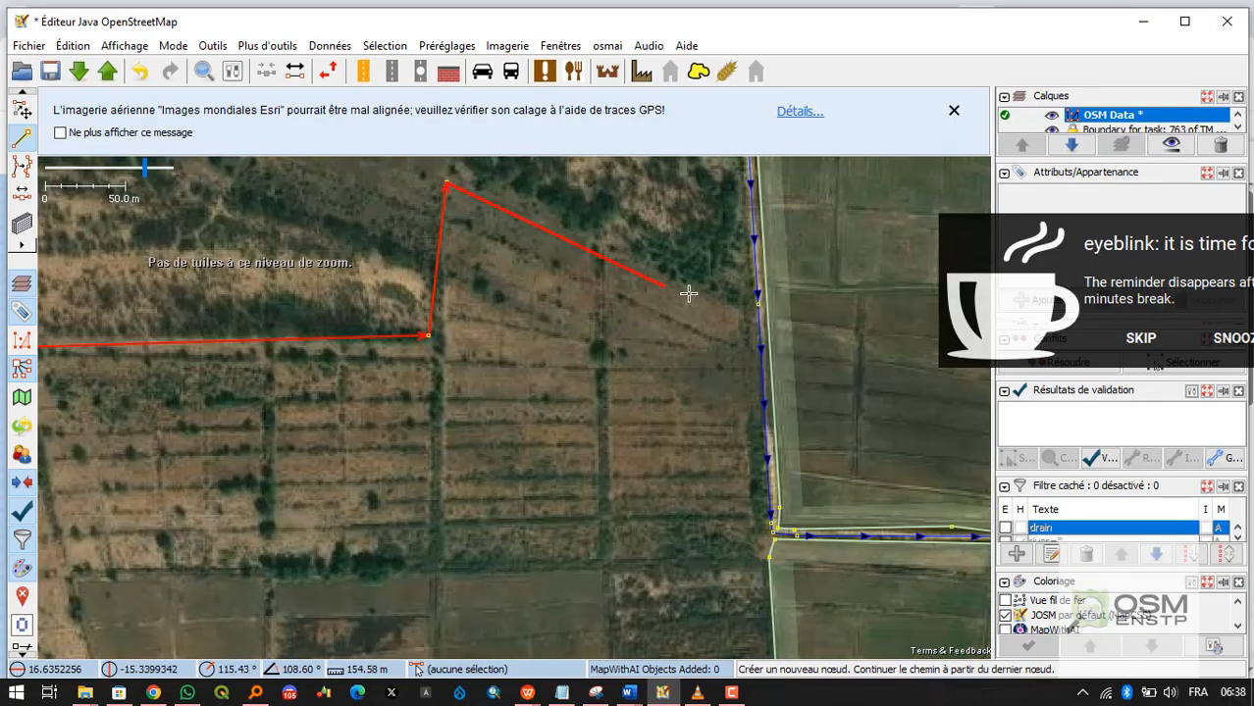
left_click(744, 314)
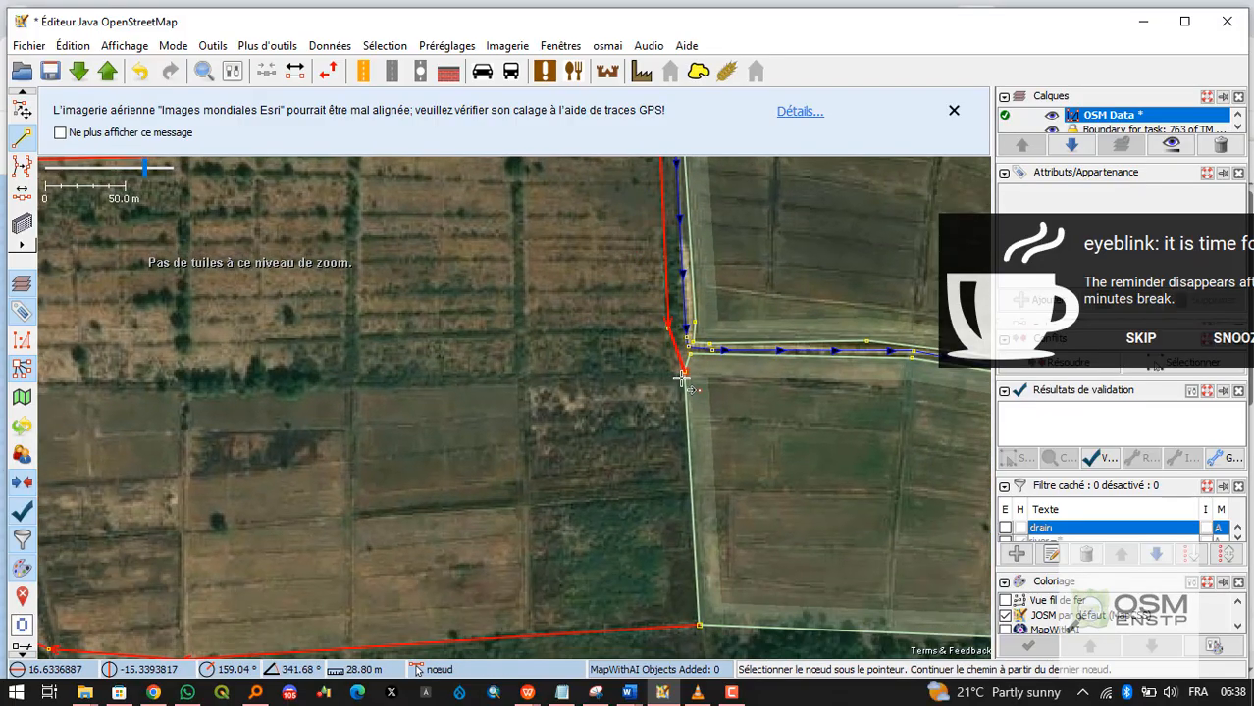
Continue the western plots' outline south past the drain's bend and close it at the shared southwest corner node of the southern farmland.
scroll(672, 370, "up", 1)
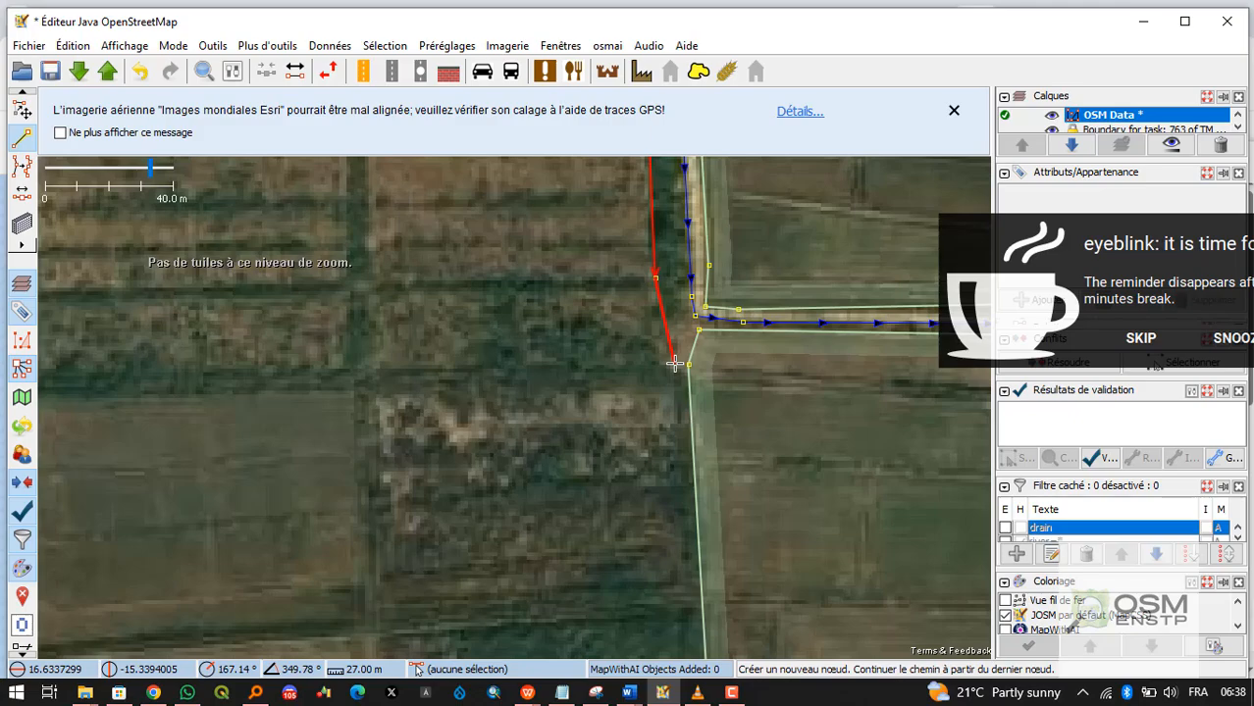
left_click(674, 363)
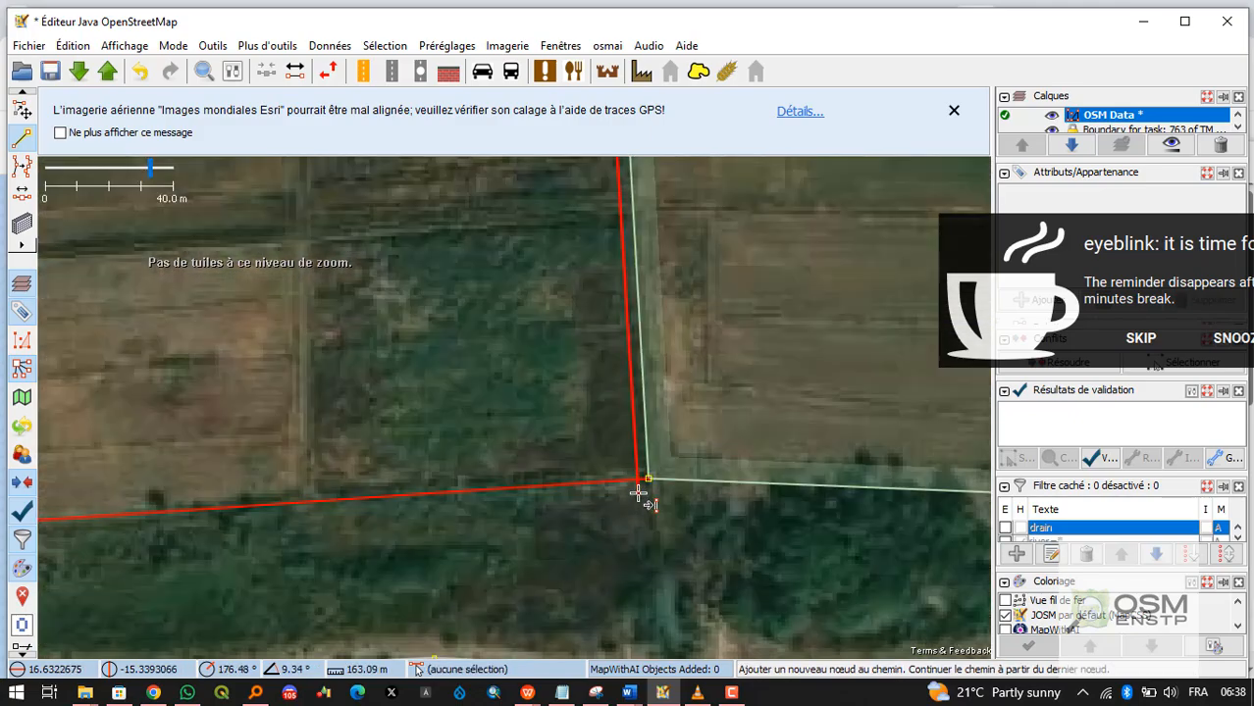
scroll(648, 480, "up", 3)
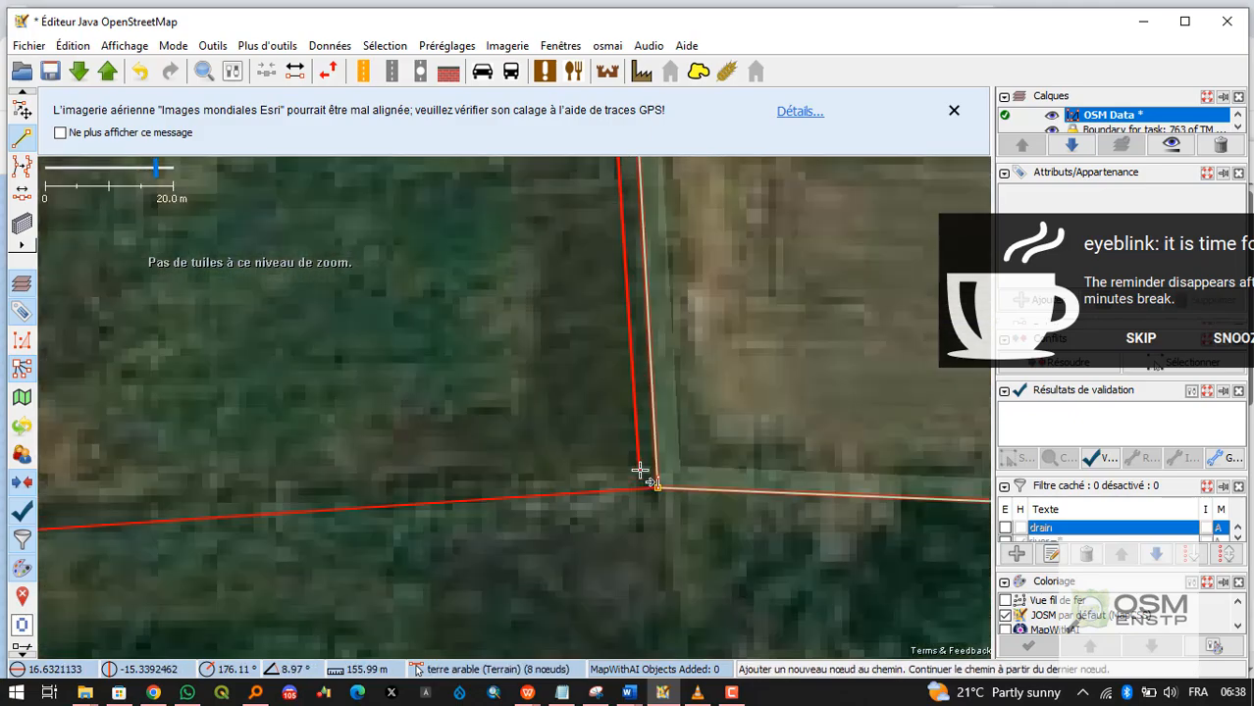
scroll(650, 487, "down", 5)
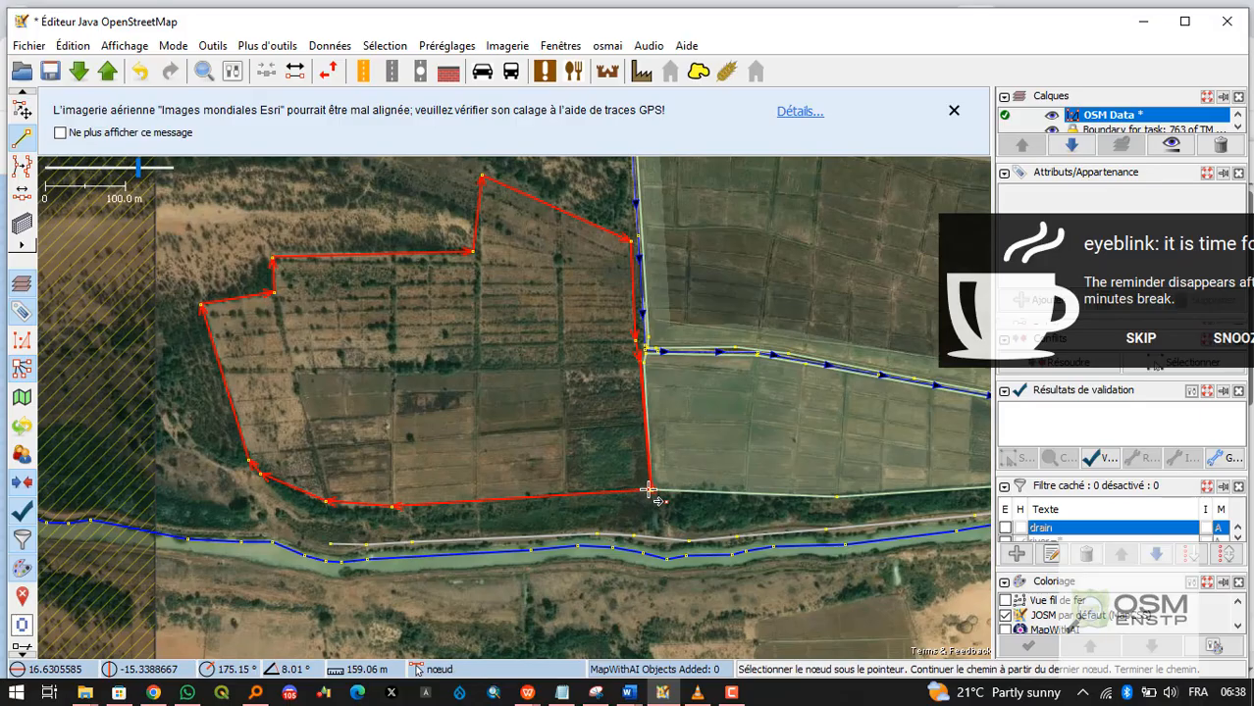
scroll(648, 489, "up", 5)
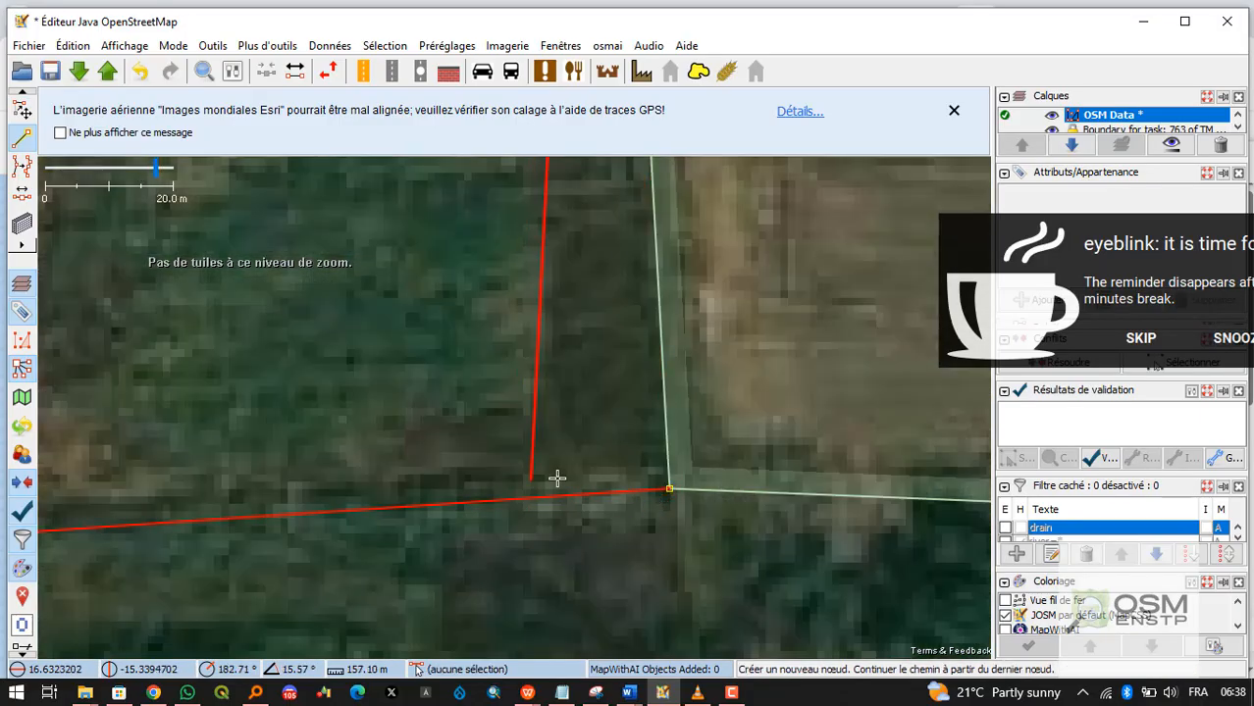
scroll(666, 496, "down", 1)
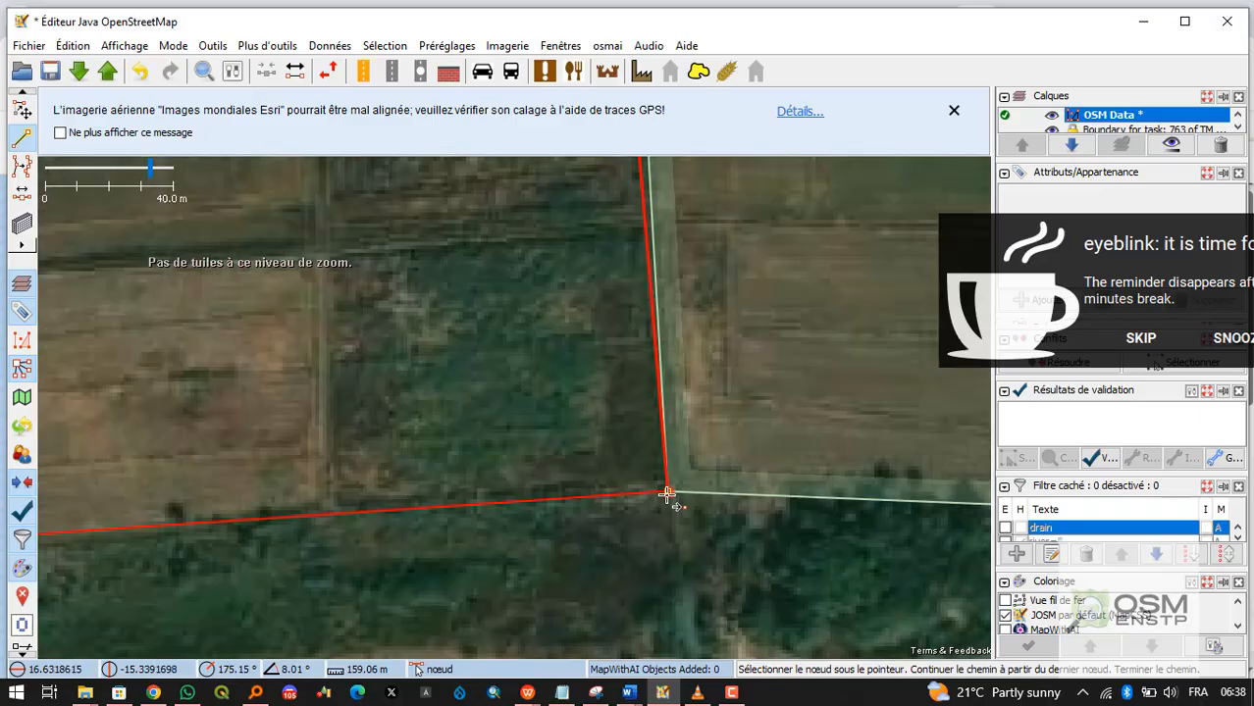
key("s")
Move the western outline's node just below the drain's bend toward the southern farmland's neighbouring node and merge the two.
key("ctrl+Up")
key("ctrl+Up")
key("ctrl+Up")
key("ctrl+Up")
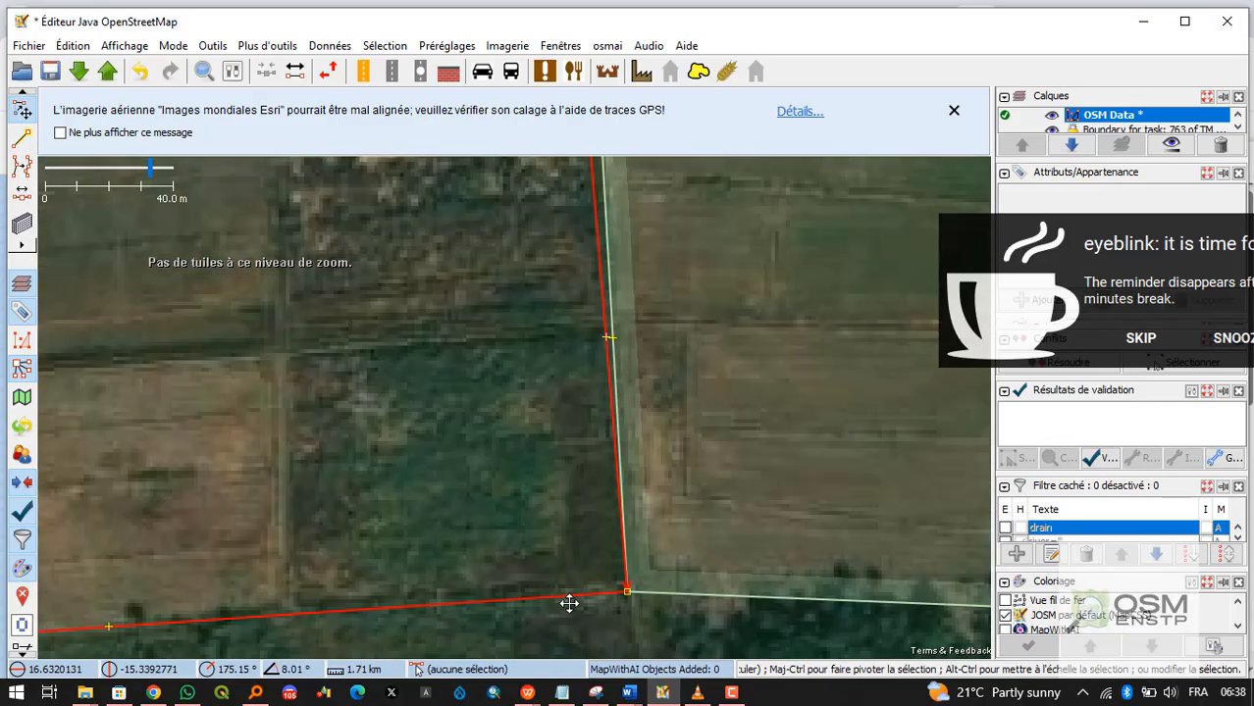
key("ctrl+Up")
key("ctrl+Up")
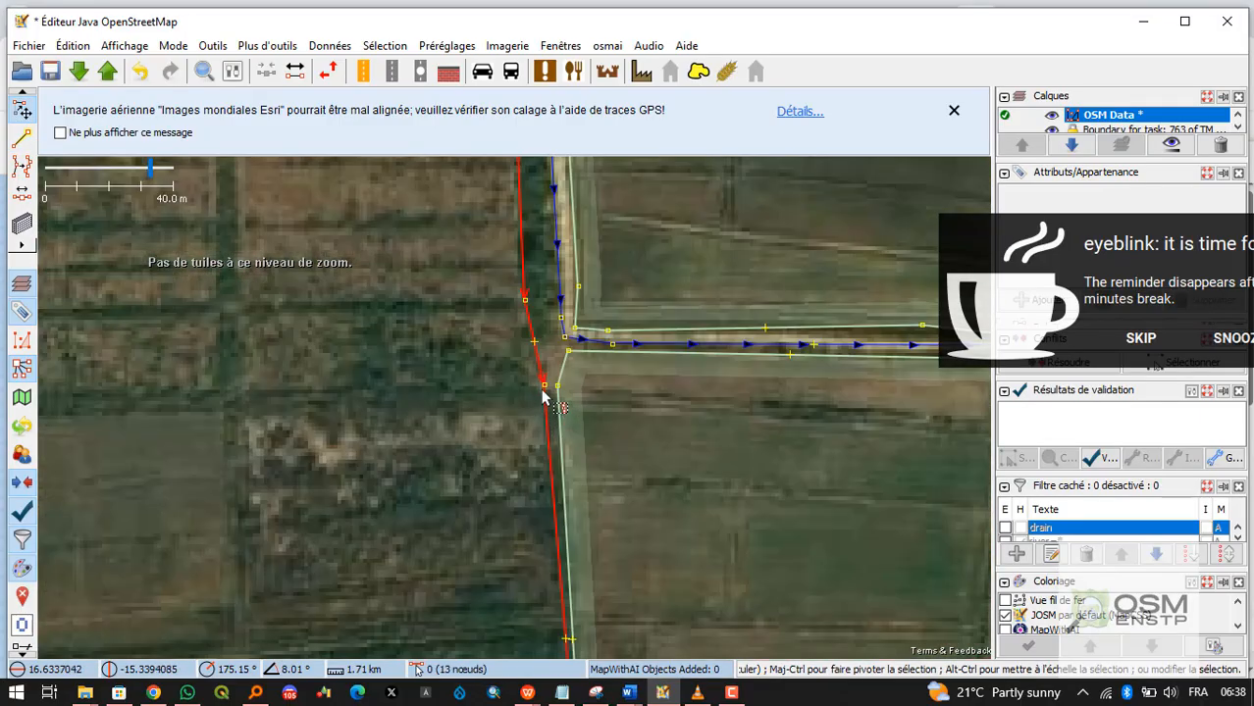
left_click(545, 387)
left_click_drag(545, 389, 553, 386)
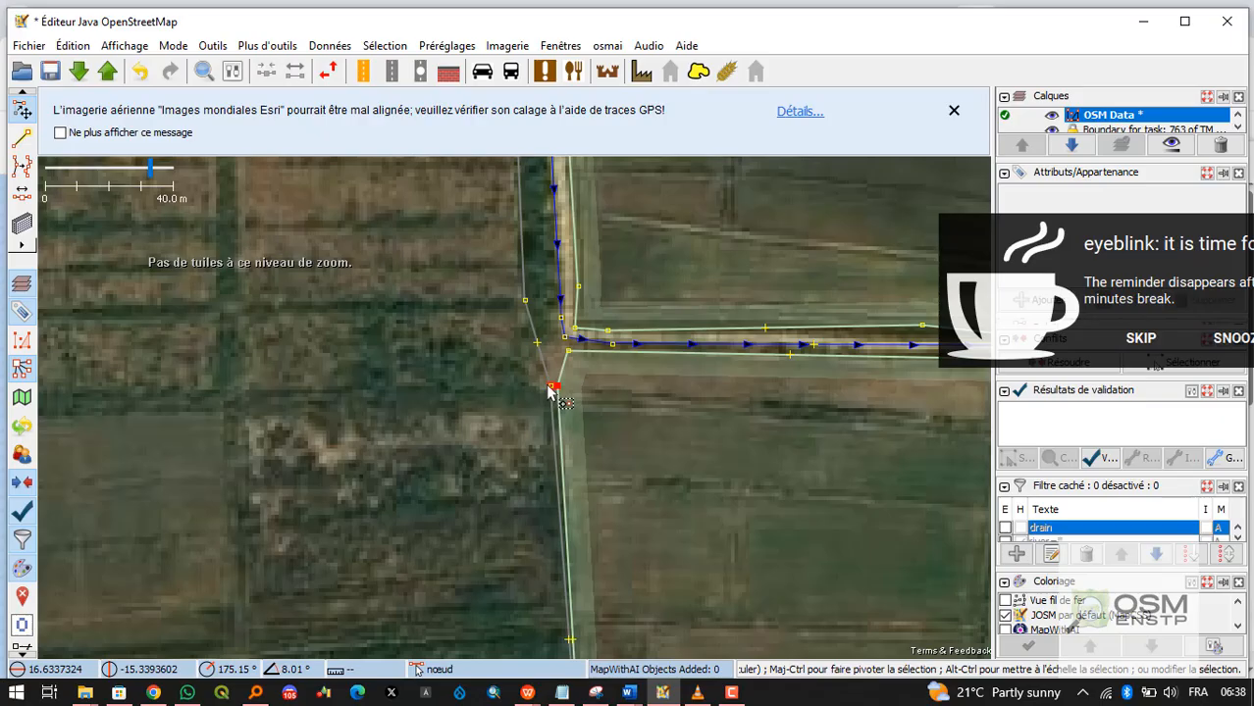
scroll(553, 389, "up", 3)
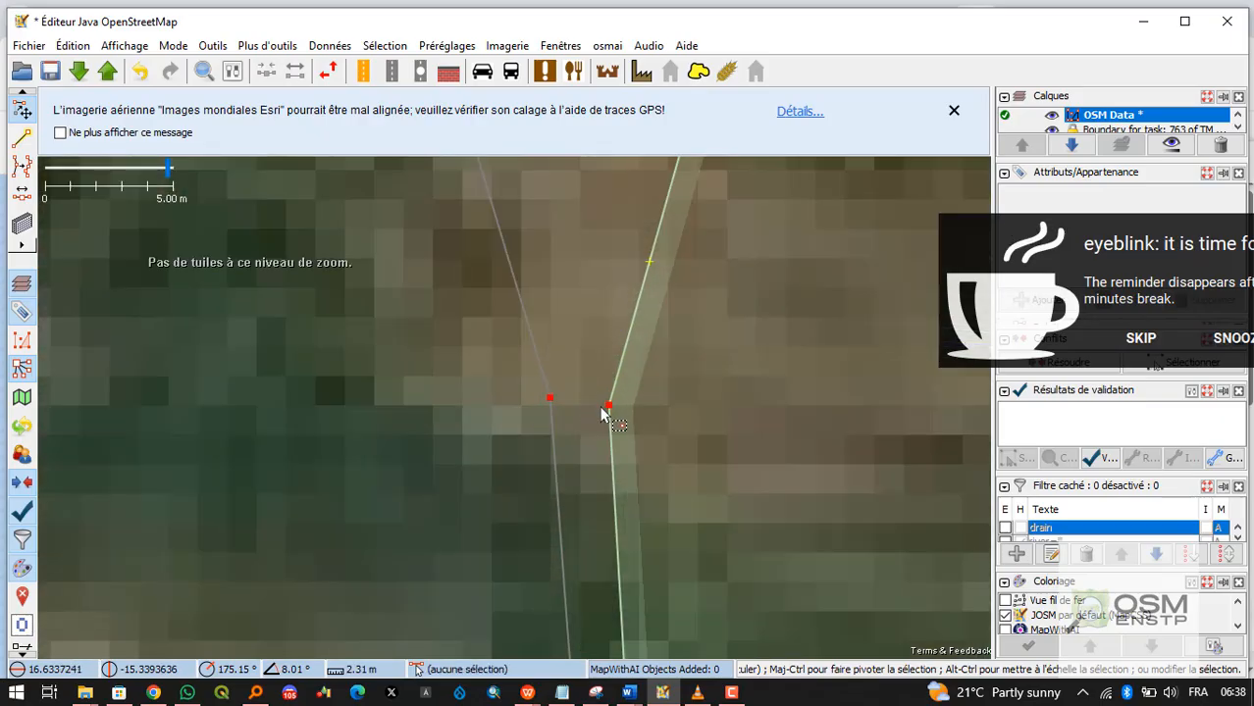
scroll(595, 417, "down", 3)
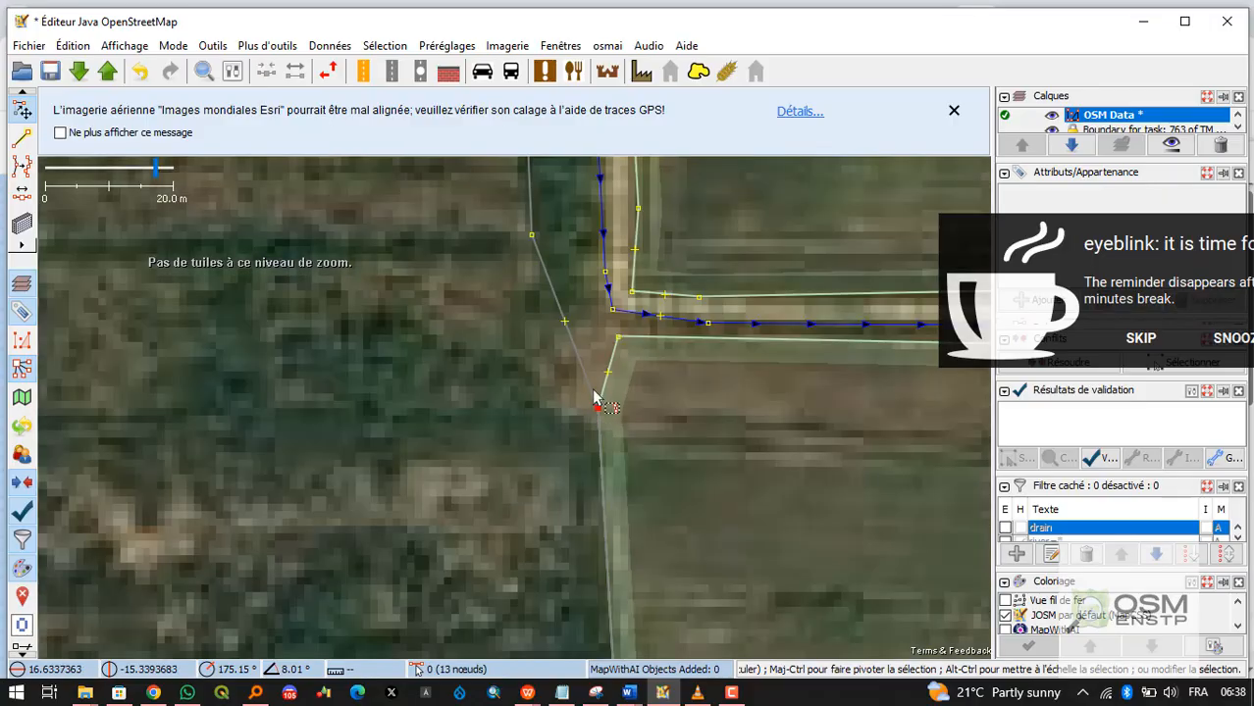
Tag the closed outline of the western plots as farmland (Terre arable).
left_click(592, 391)
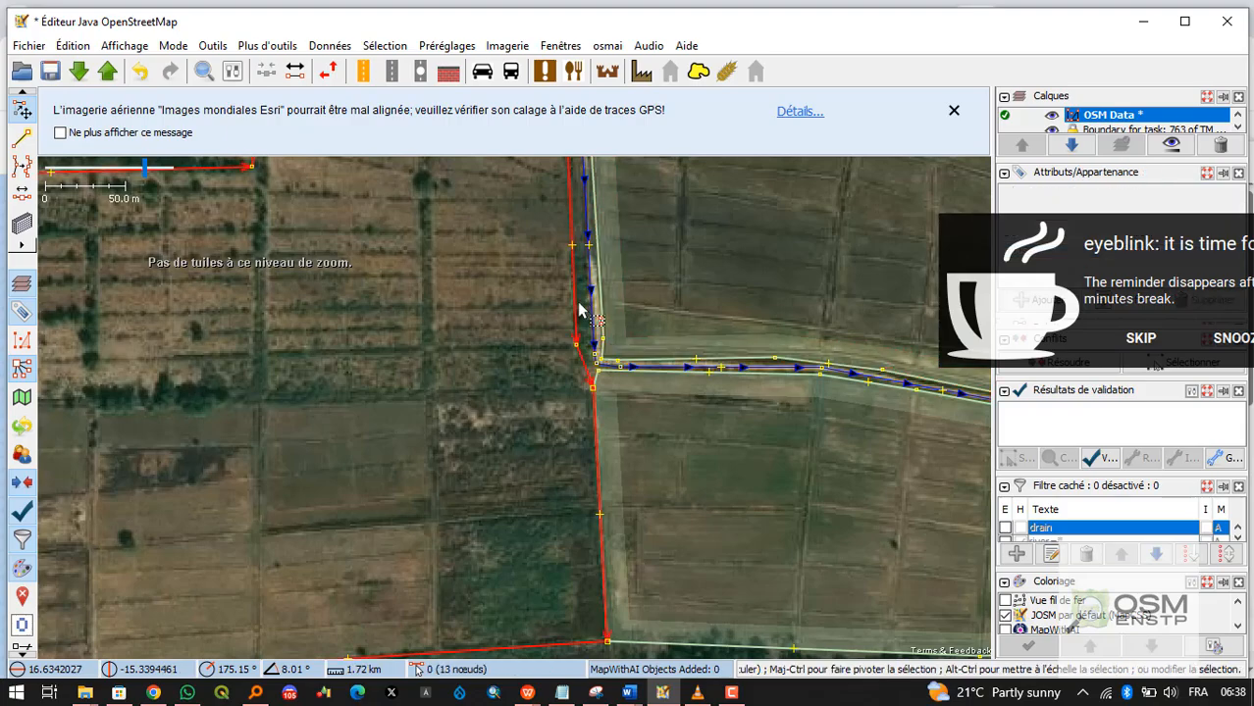
scroll(428, 386, "down", 3)
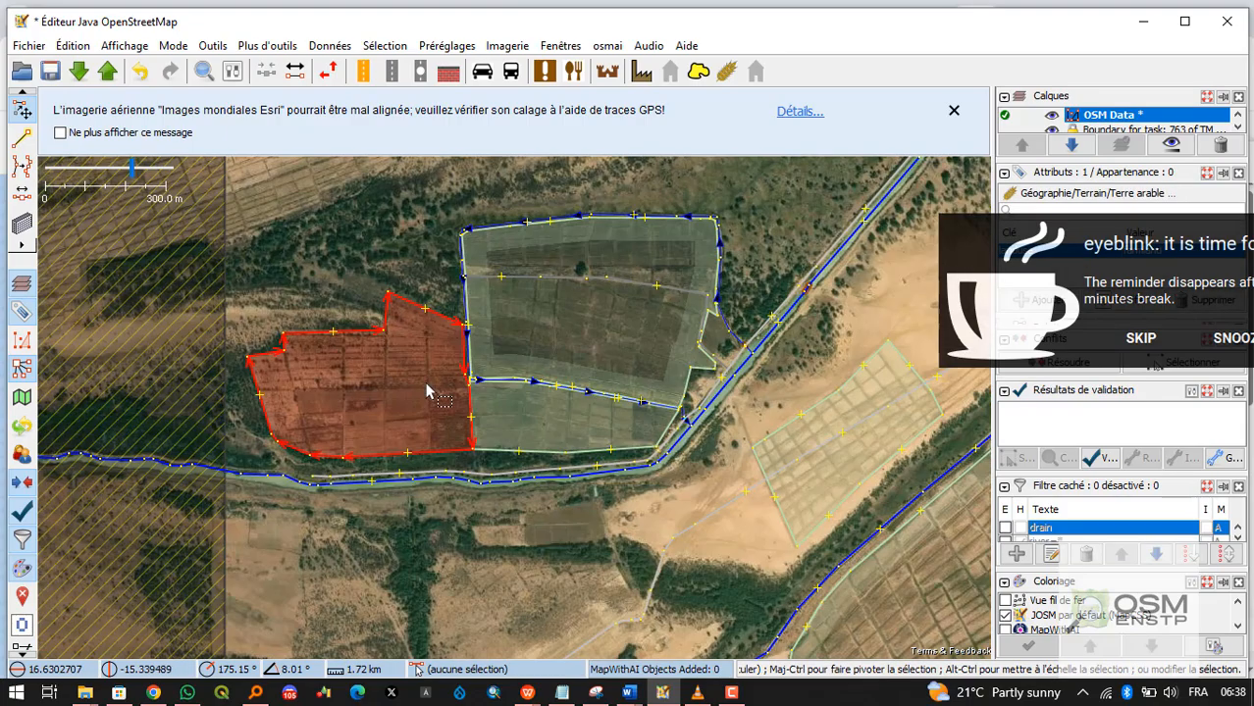
Examine the task area around the canal, drain and farmland outlines for features still missing or badly joined.
left_click_drag(425, 382, 367, 206)
scroll(274, 366, "up", 3)
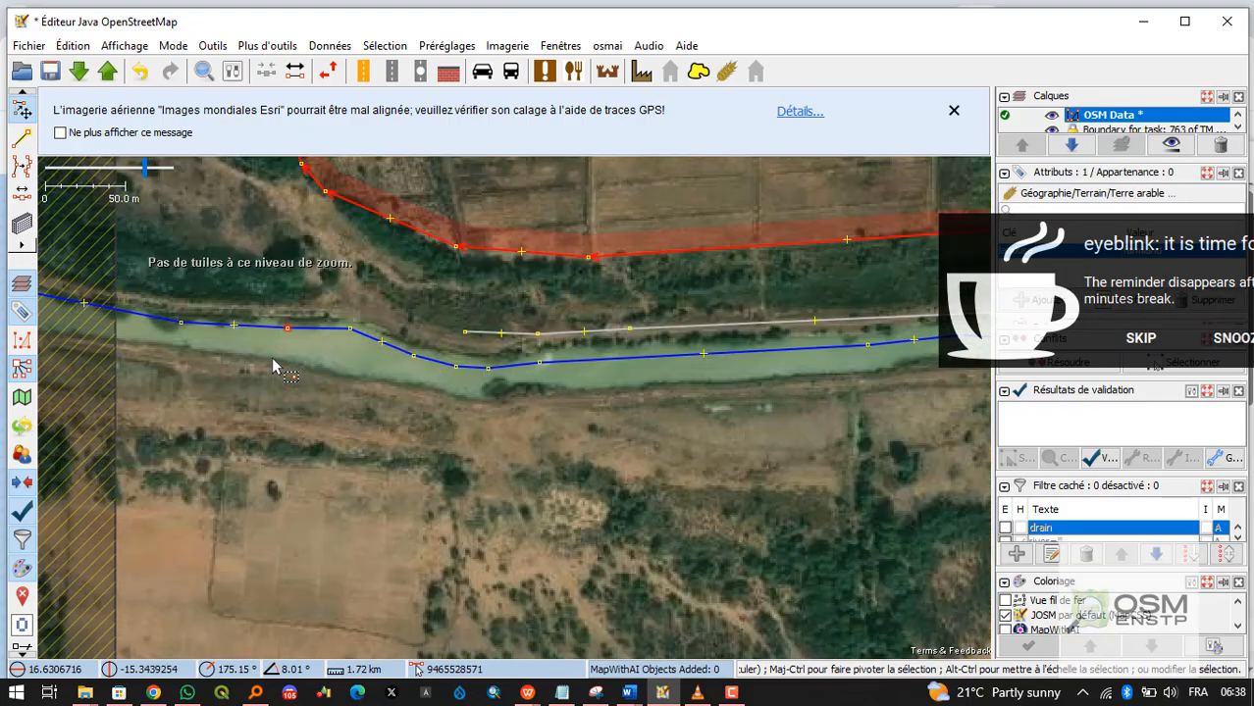
scroll(404, 358, "down", 3)
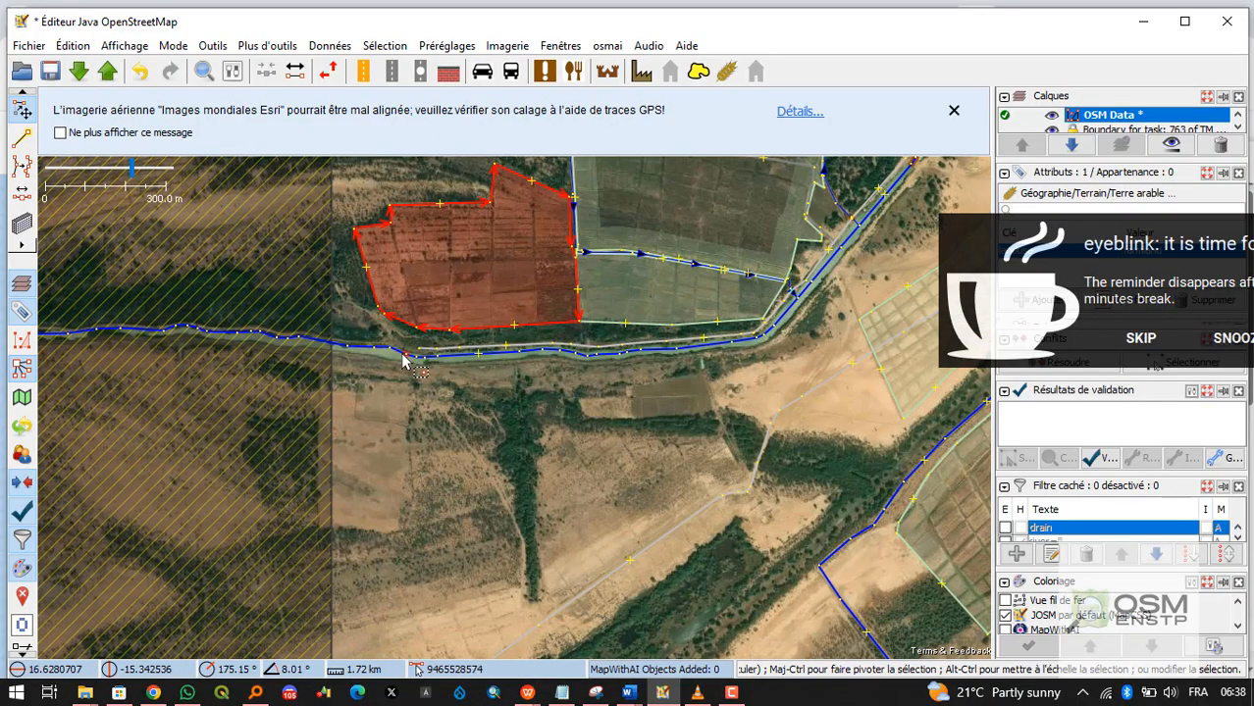
scroll(328, 373, "down", 3)
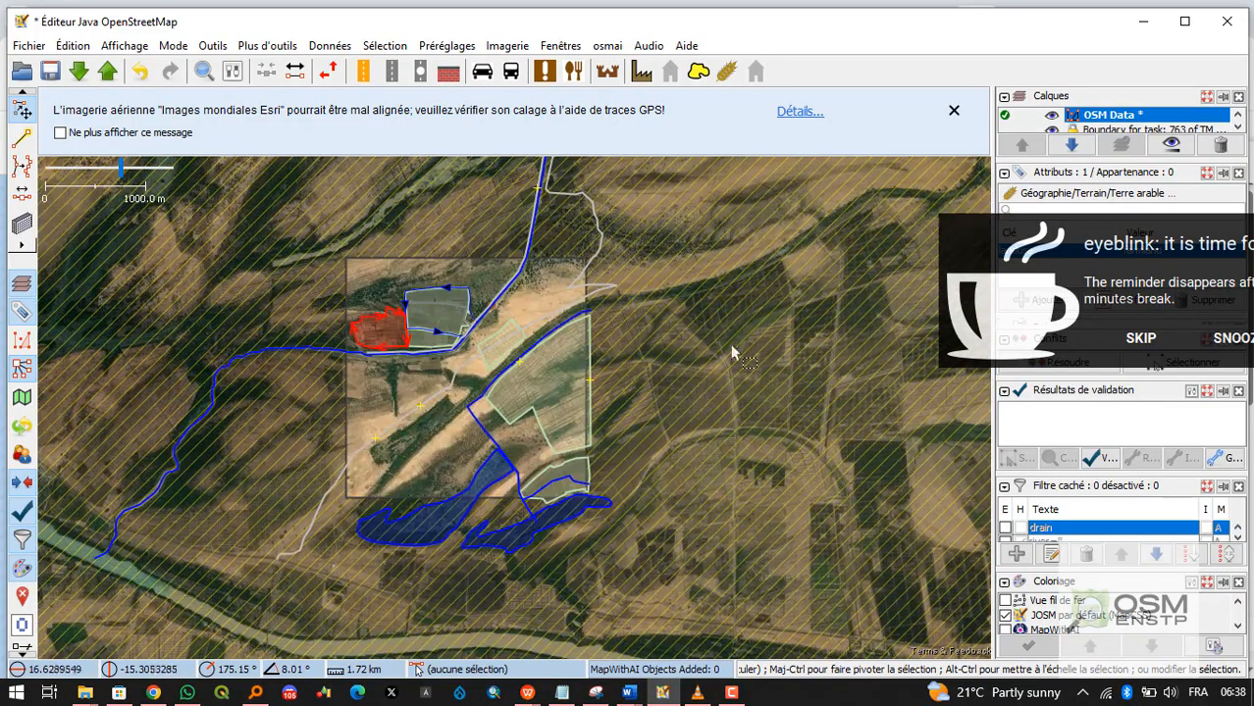
scroll(525, 297, "up", 2)
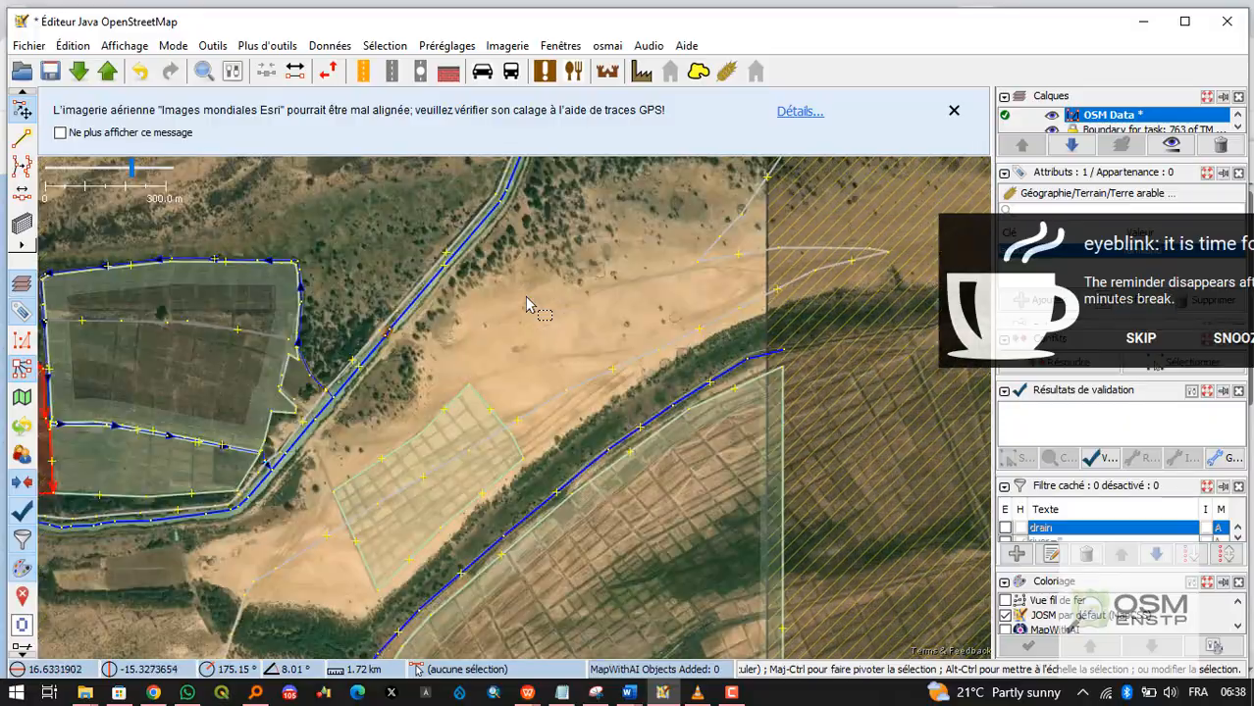
key("ctrl+Down")
key("ctrl+Down")
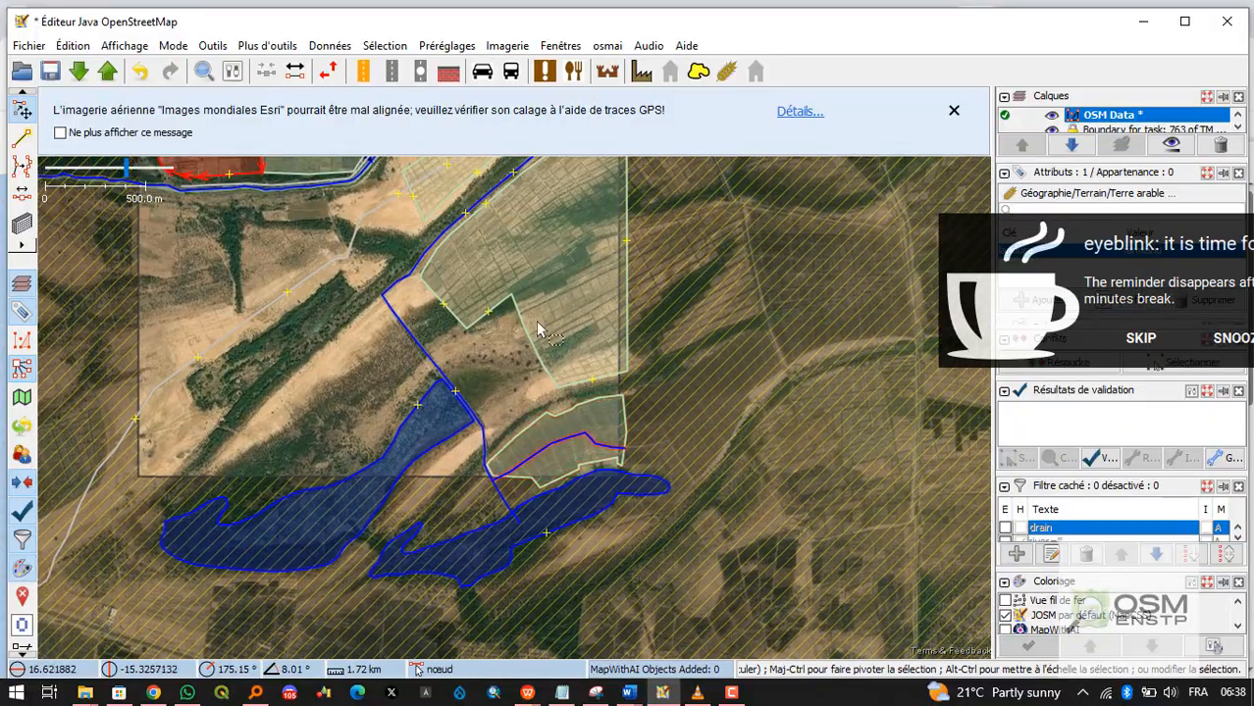
left_click_drag(536, 328, 610, 470)
scroll(520, 339, "up", 2)
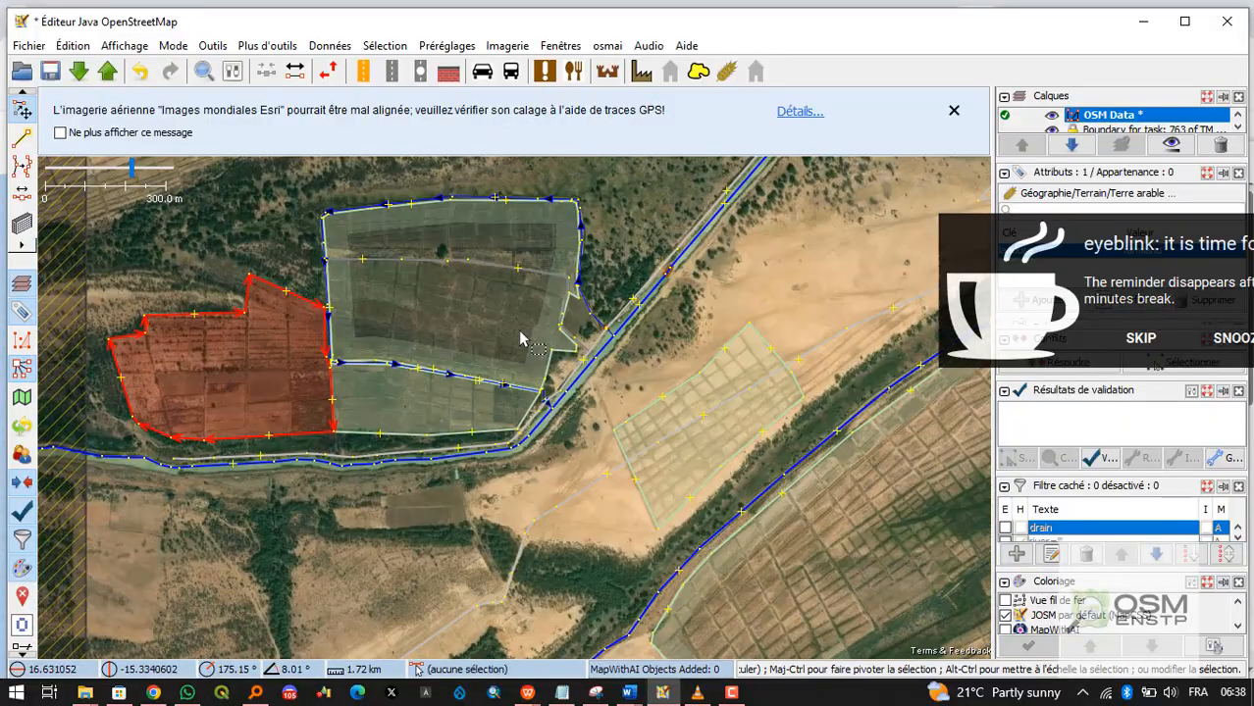
left_click(190, 239)
scroll(234, 359, "down", 2)
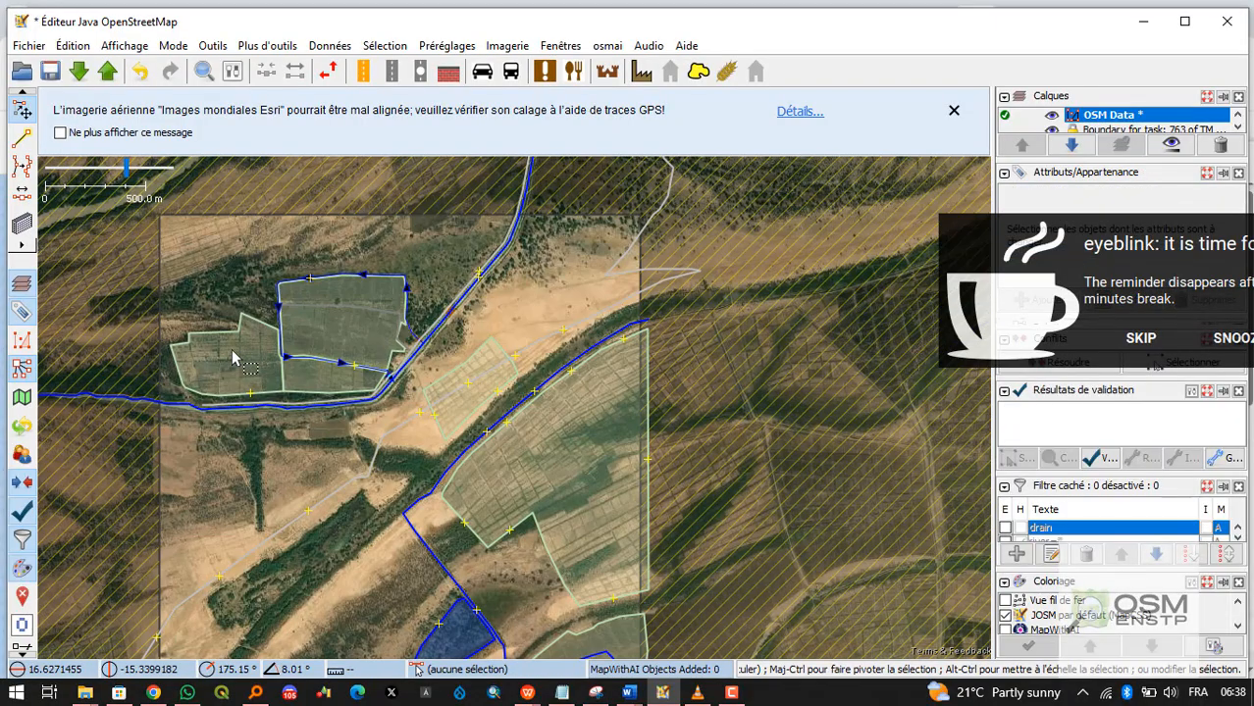
scroll(301, 338, "up", 5)
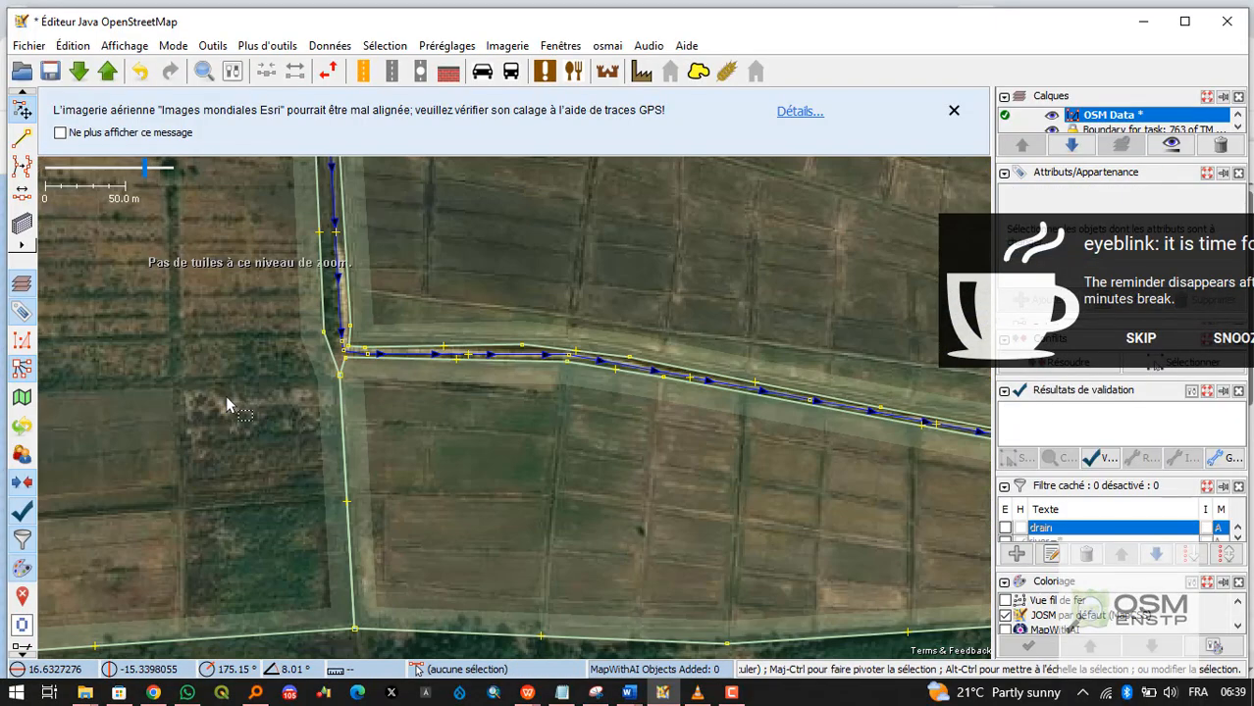
Review the drain, the farmland outlines and their shared nodes across the task area before uploading.
scroll(488, 406, "down", 2)
scroll(750, 454, "up", 2)
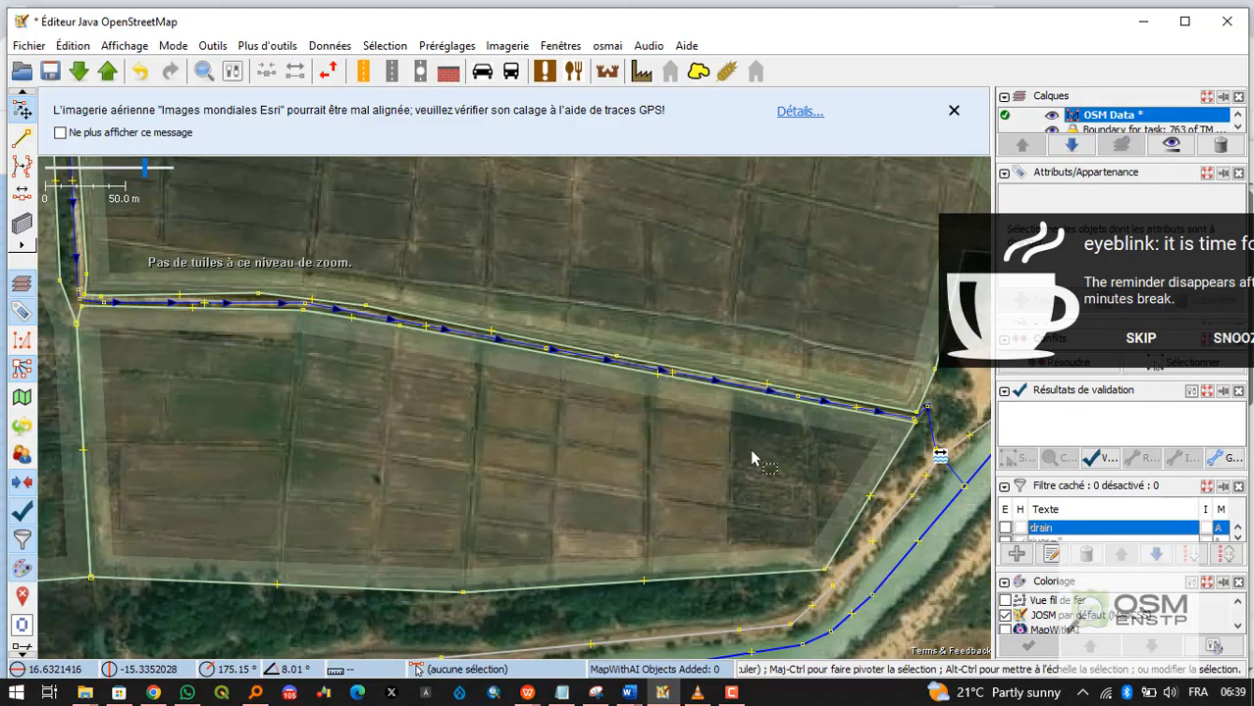
scroll(317, 366, "down", 2)
scroll(490, 327, "up", 2)
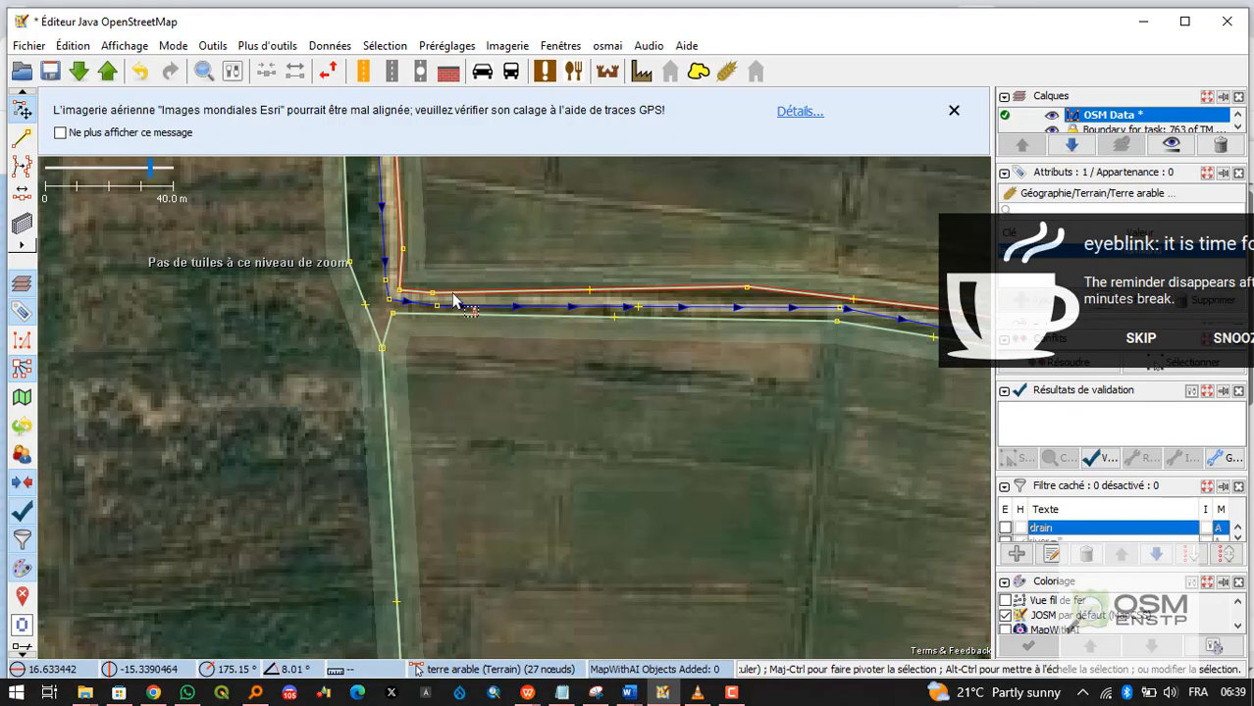
scroll(381, 366, "down", 1)
scroll(380, 366, "down", 1)
scroll(431, 397, "up", 1)
scroll(345, 386, "down", 1)
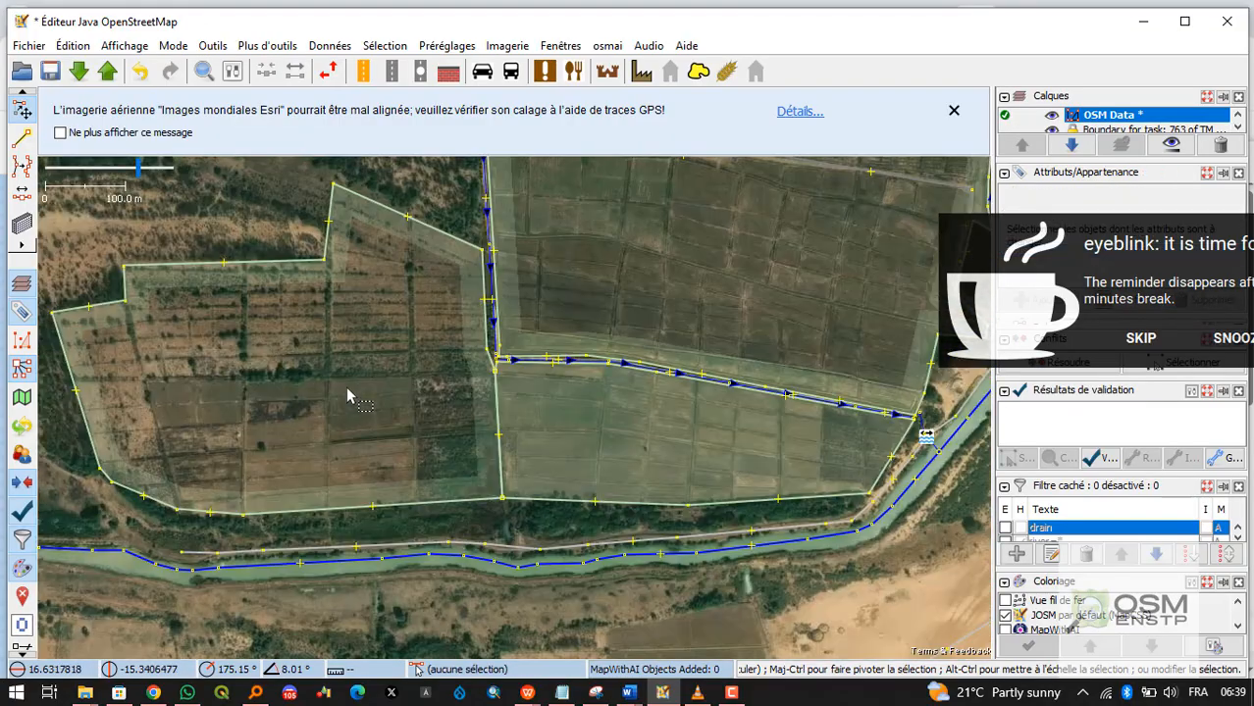
scroll(355, 307, "down", 1)
scroll(361, 323, "up", 1)
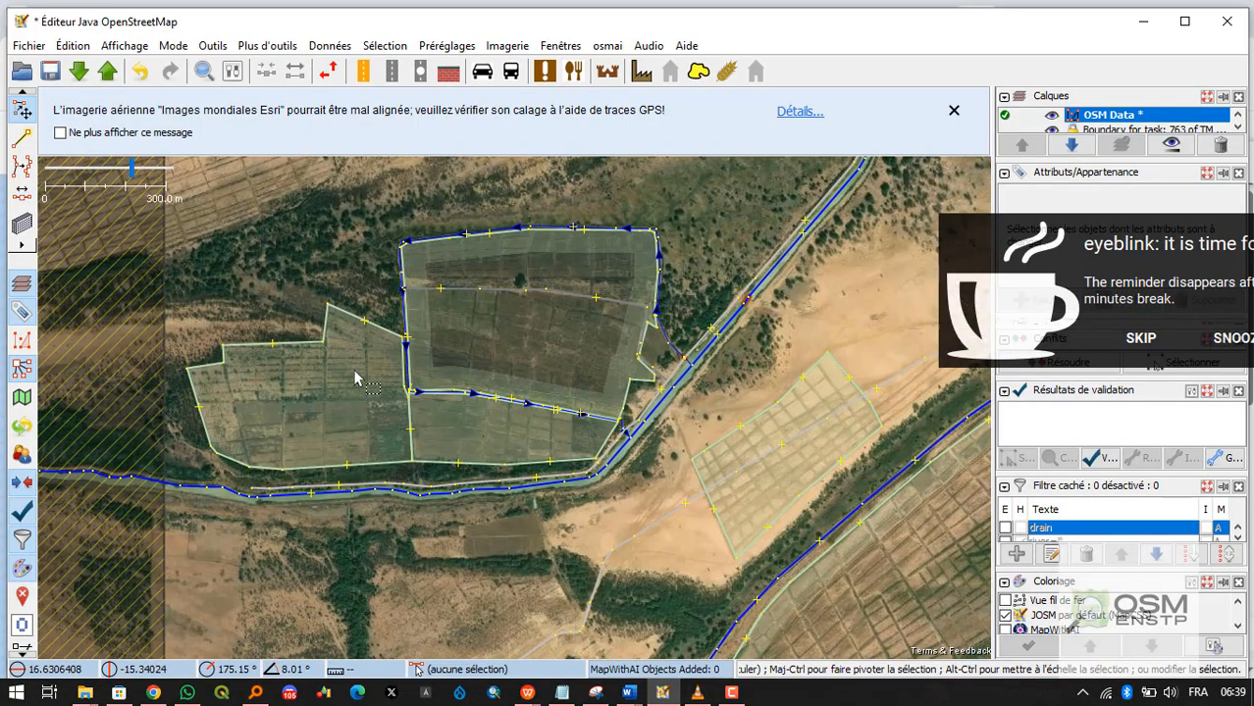
scroll(397, 412, "down", 1)
scroll(417, 461, "up", 1)
scroll(416, 461, "up", 1)
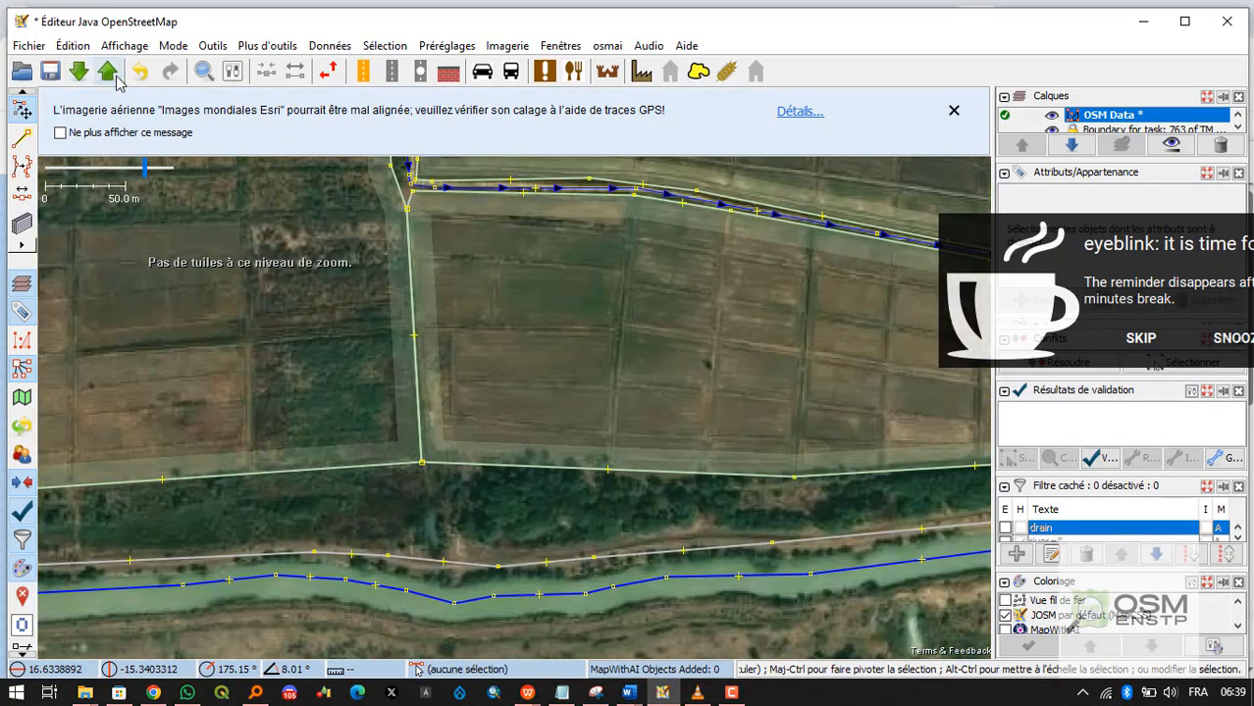
Start uploading the edits to run the pre-upload validation, and cancel the upload so the flagged data can be corrected.
left_click(108, 70)
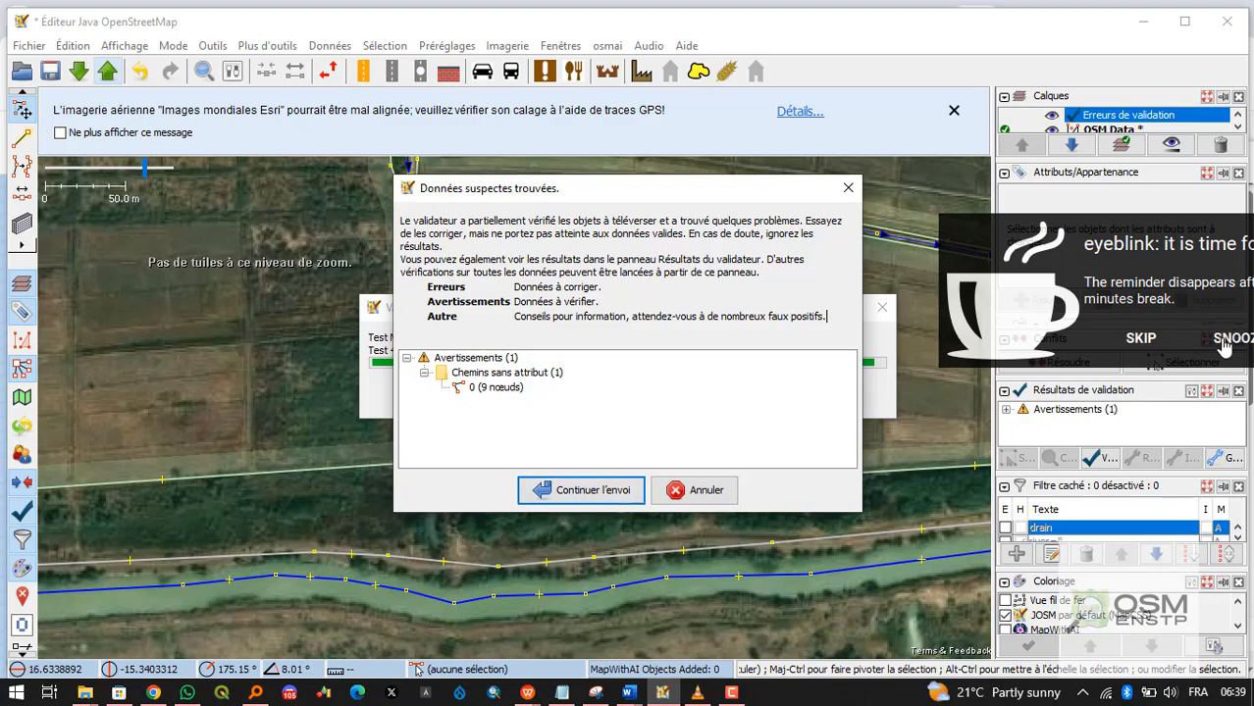
left_click(1229, 337)
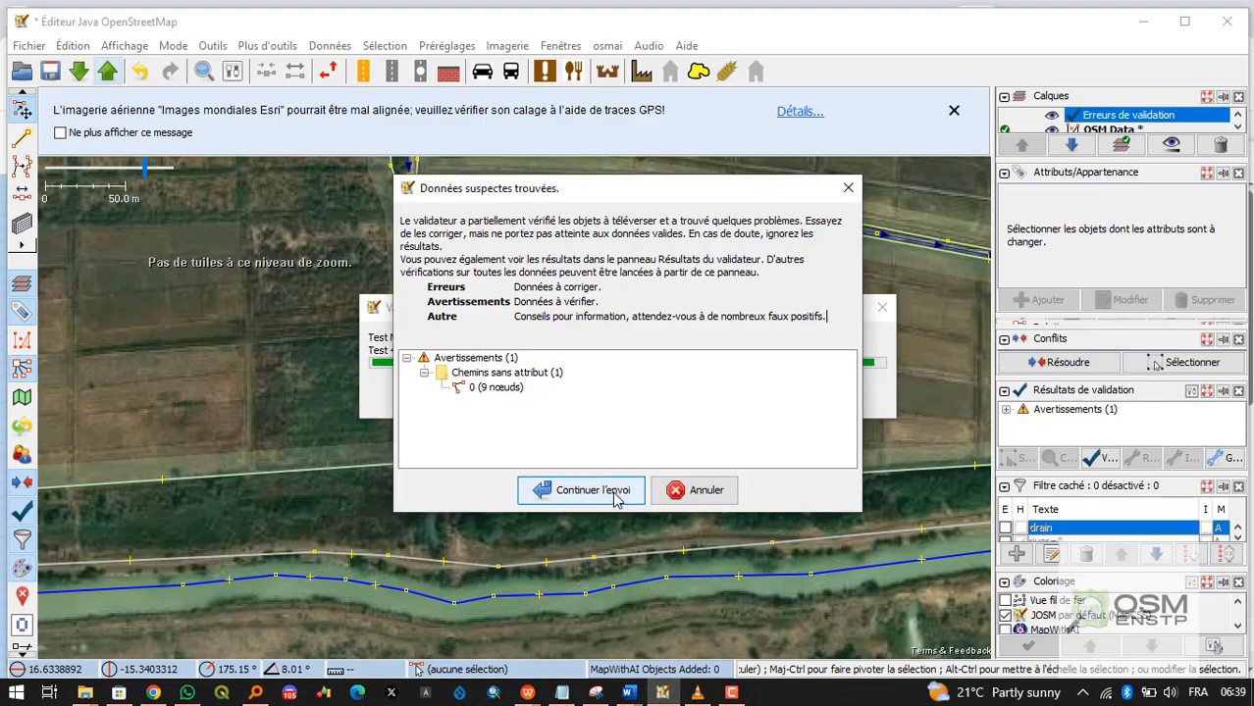
left_click(677, 489)
scroll(667, 483, "down", 5)
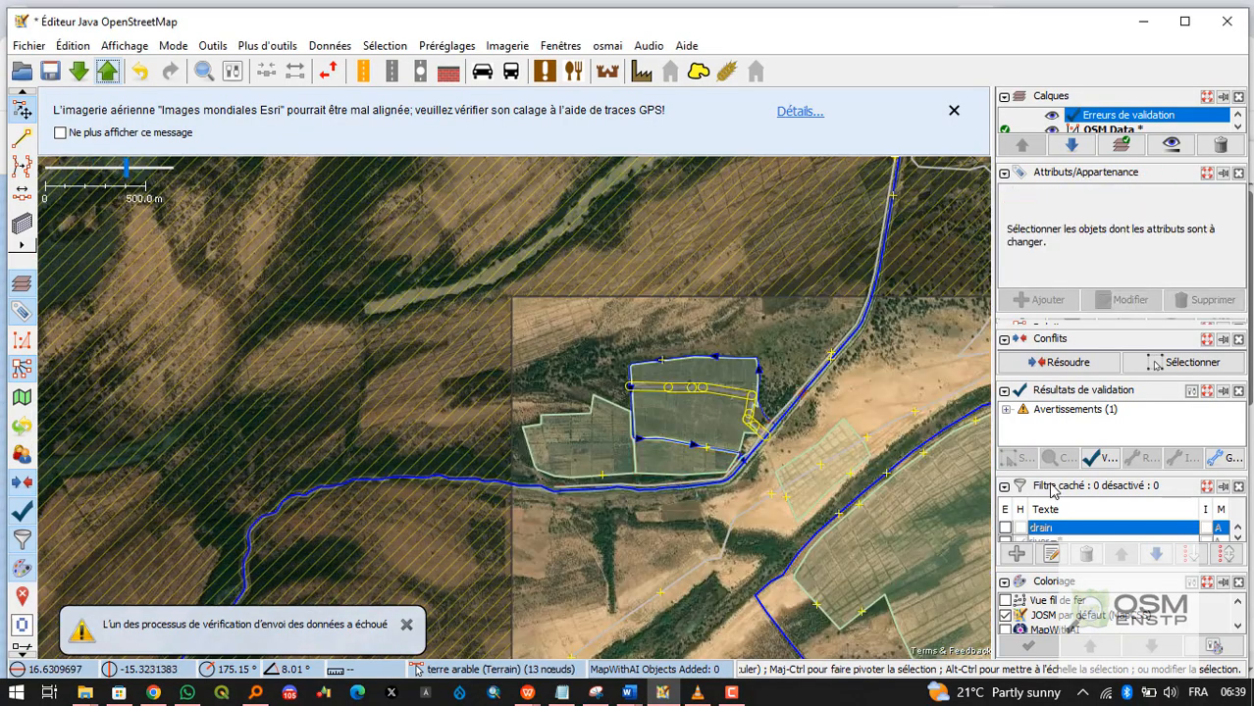
Locate on the map the untagged nine-node way listed in the validation warnings.
left_click(1006, 412)
left_click(1023, 424)
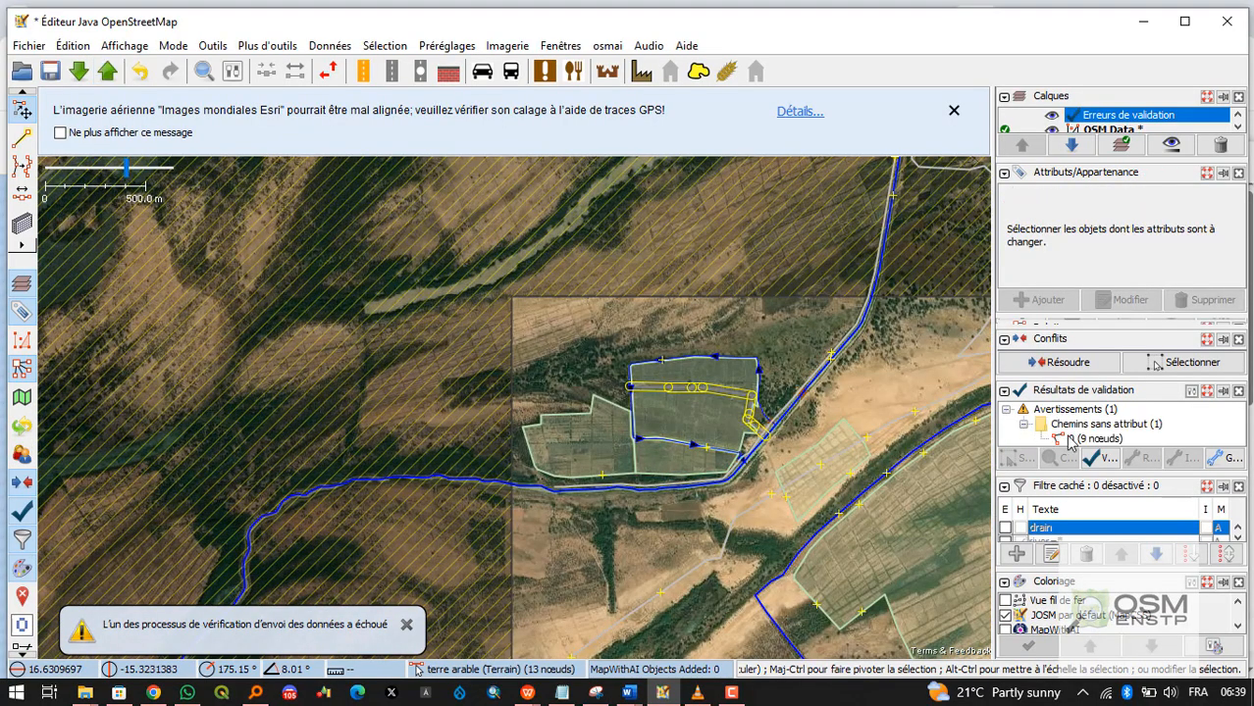
left_click(1083, 438)
right_click(1084, 440)
left_click(1136, 455)
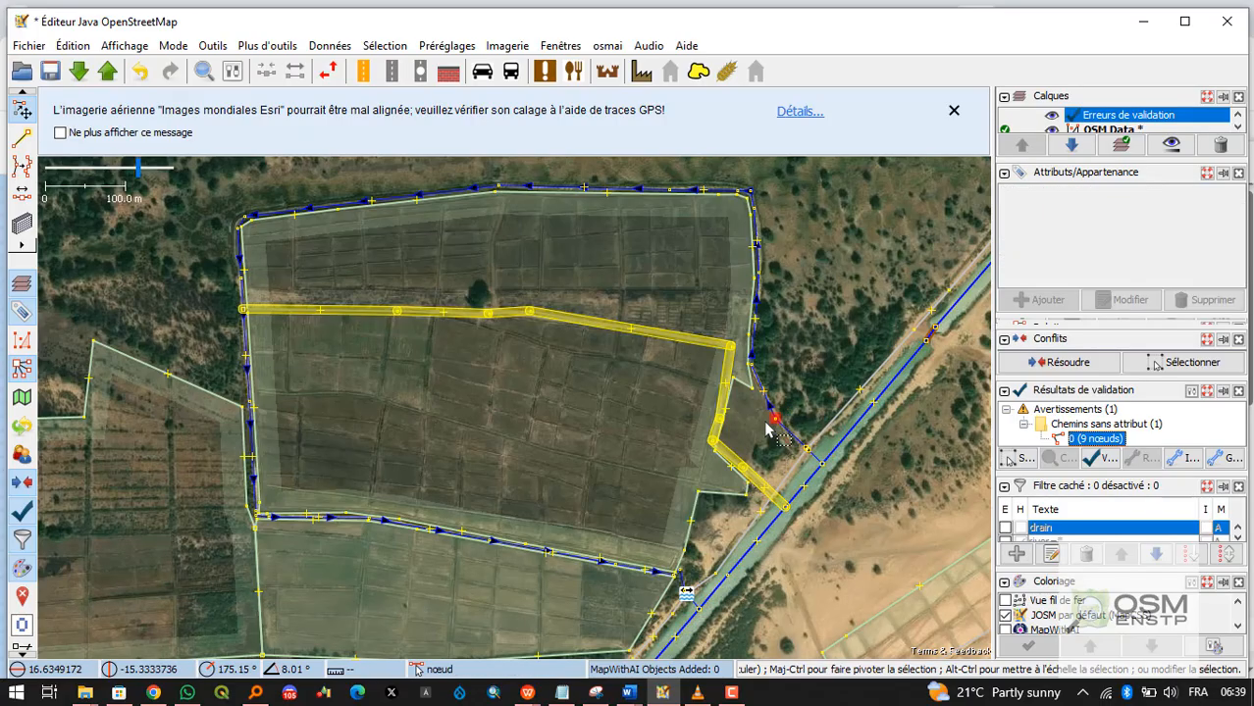
Copy the waterway=drain tag from the neighbouring drain to the untagged way crossing the northern farmland, and make the OSM Data layer active.
left_click(770, 417)
left_click(725, 391)
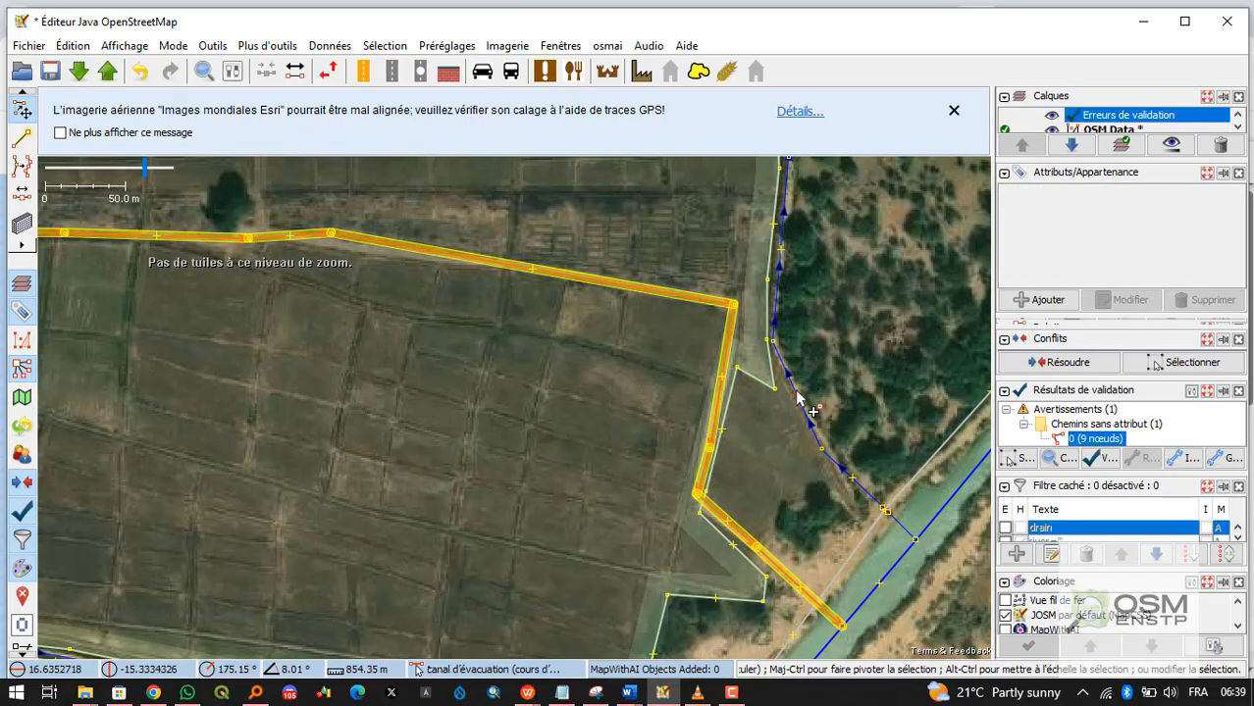
left_click(797, 391)
left_click(726, 410)
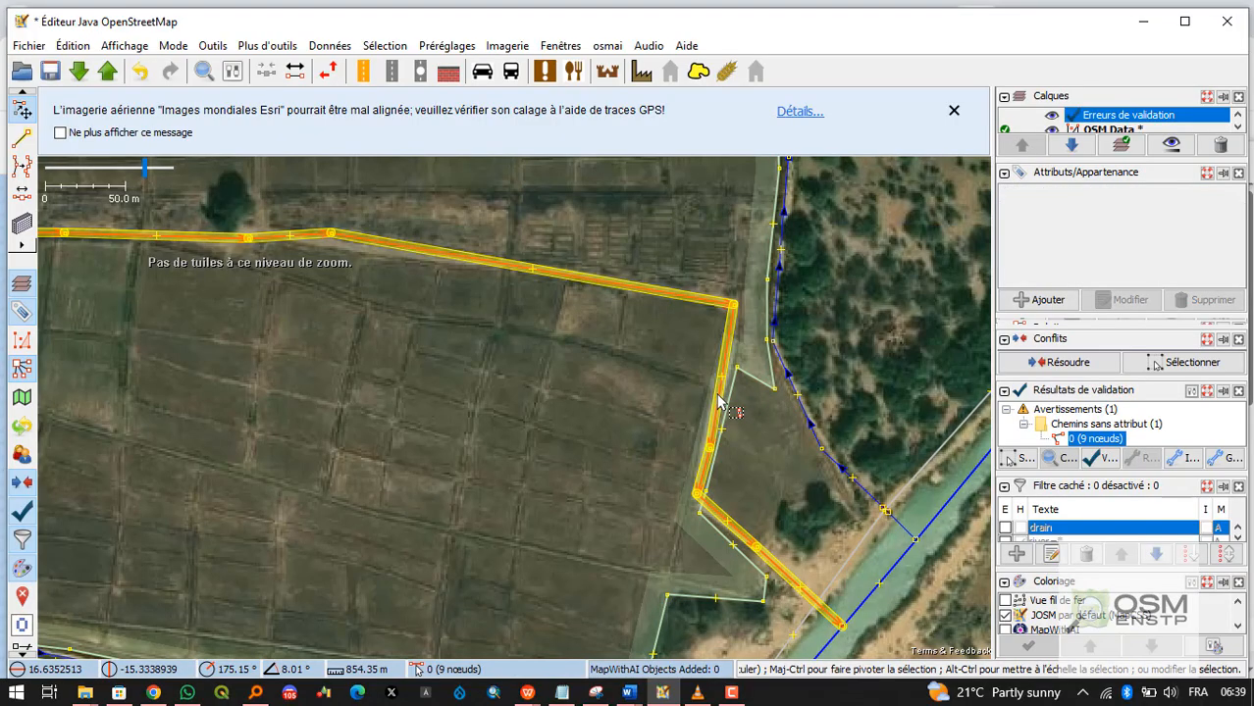
left_click(737, 446)
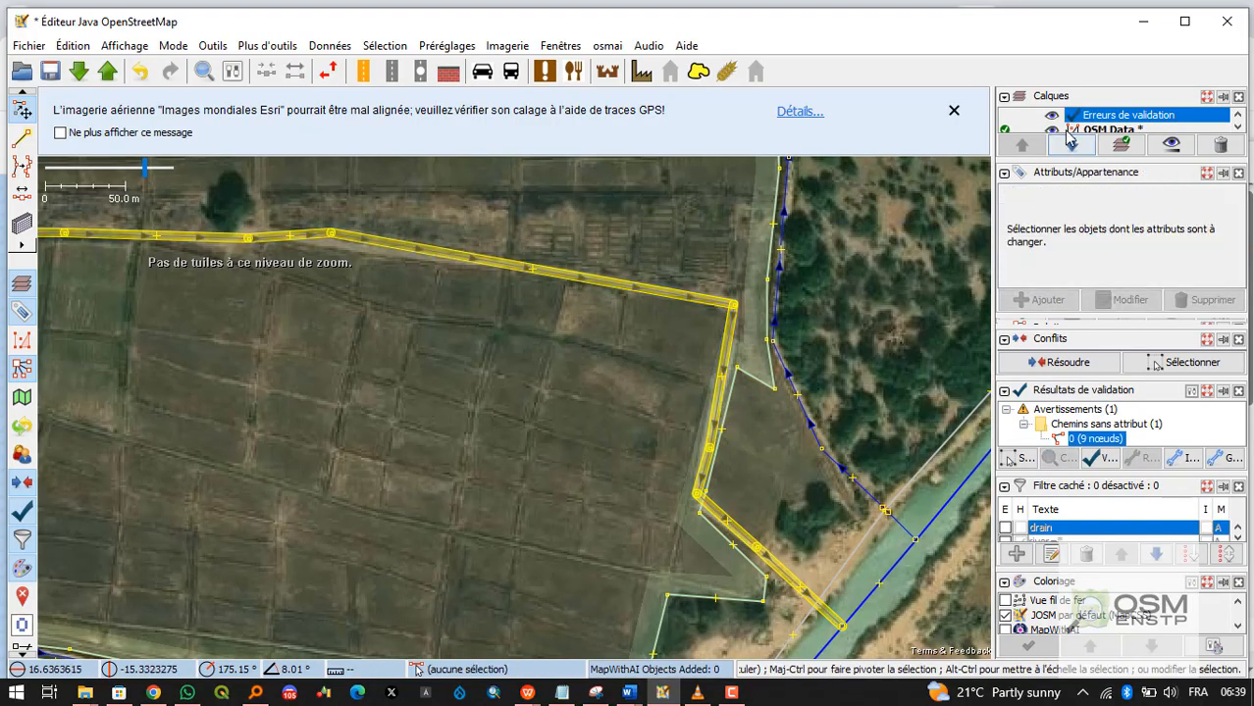
left_click(1099, 130)
scroll(686, 346, "down", 5)
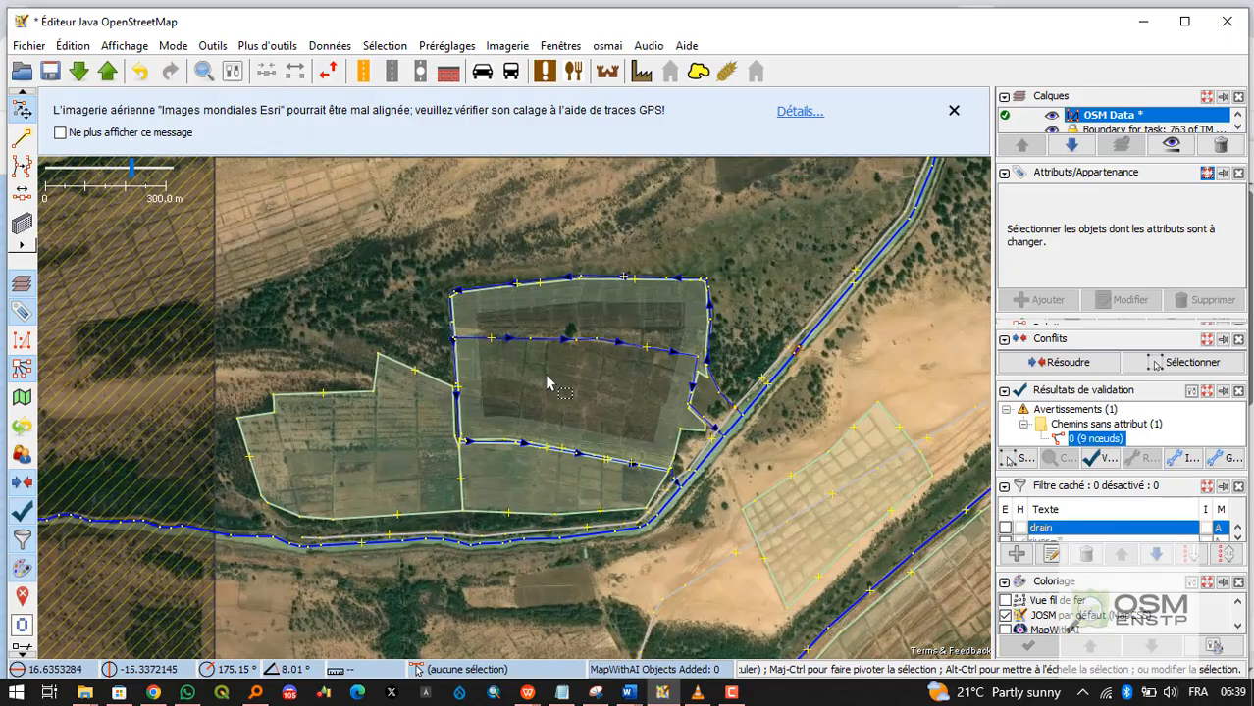
Rerun the pre-upload validation on the corrected data, and cancel the upload.
left_click_drag(548, 383, 500, 313)
scroll(566, 388, "up", 3)
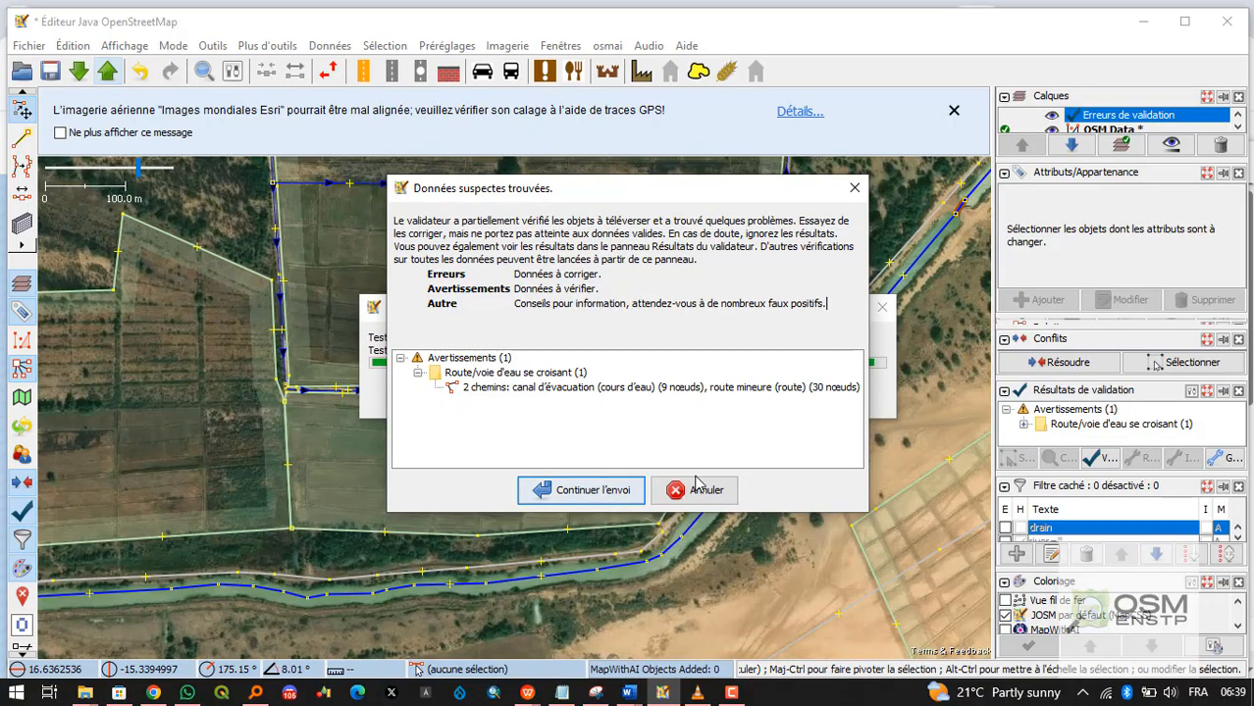
left_click(677, 490)
left_click(721, 469)
Examine the flagged crossing of the inner drain and the minor road beside the canal.
scroll(726, 461, "up", 3)
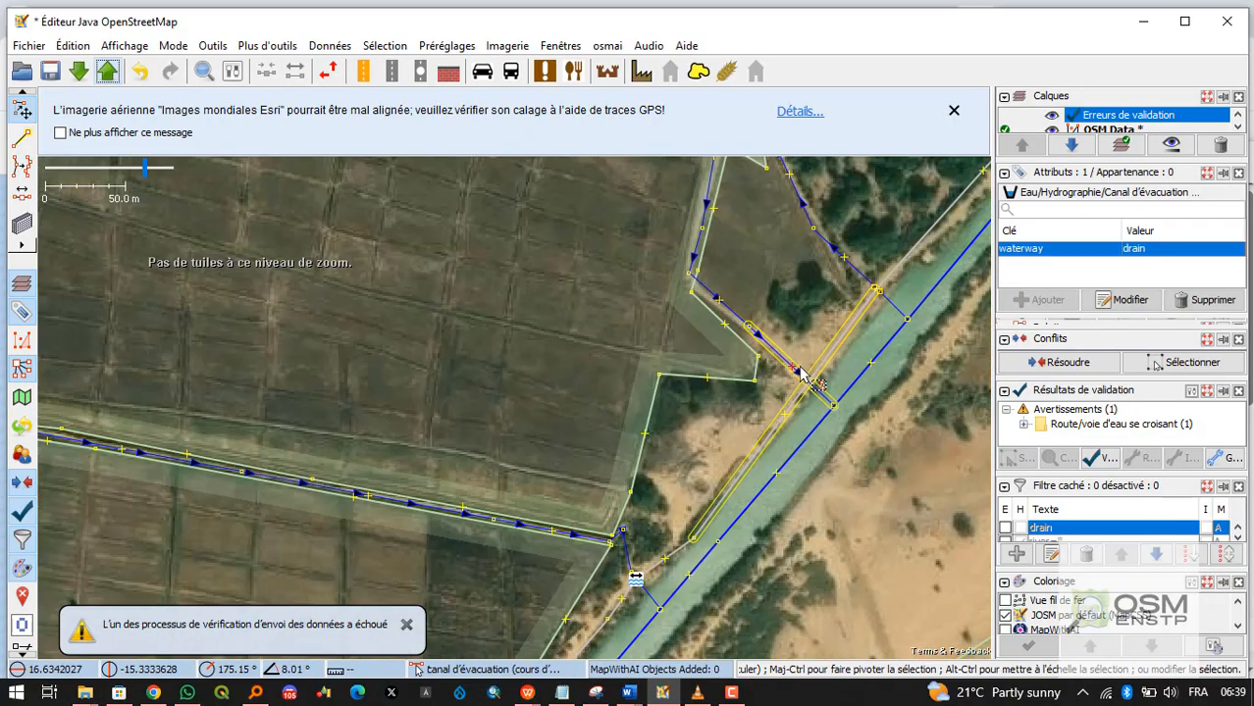
left_click(800, 404)
scroll(799, 404, "down", 3)
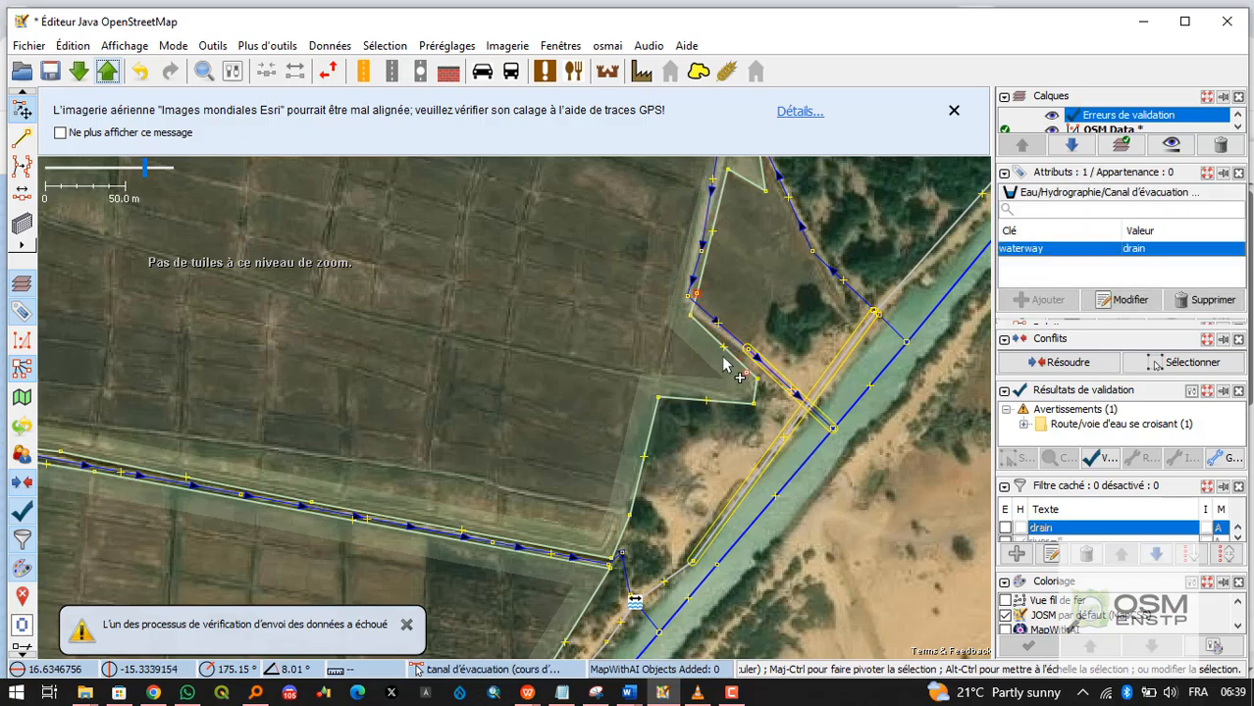
left_click(809, 434)
scroll(809, 434, "up", 4)
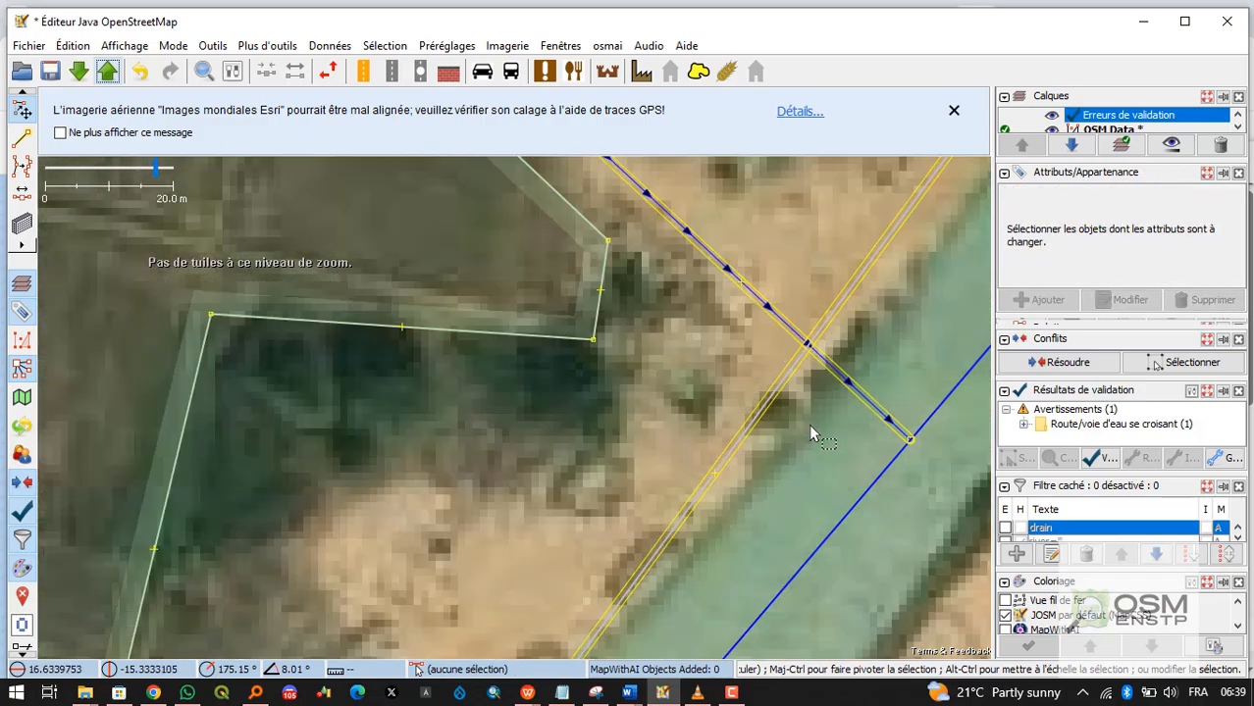
scroll(809, 421, "down", 2)
scroll(809, 417, "up", 2)
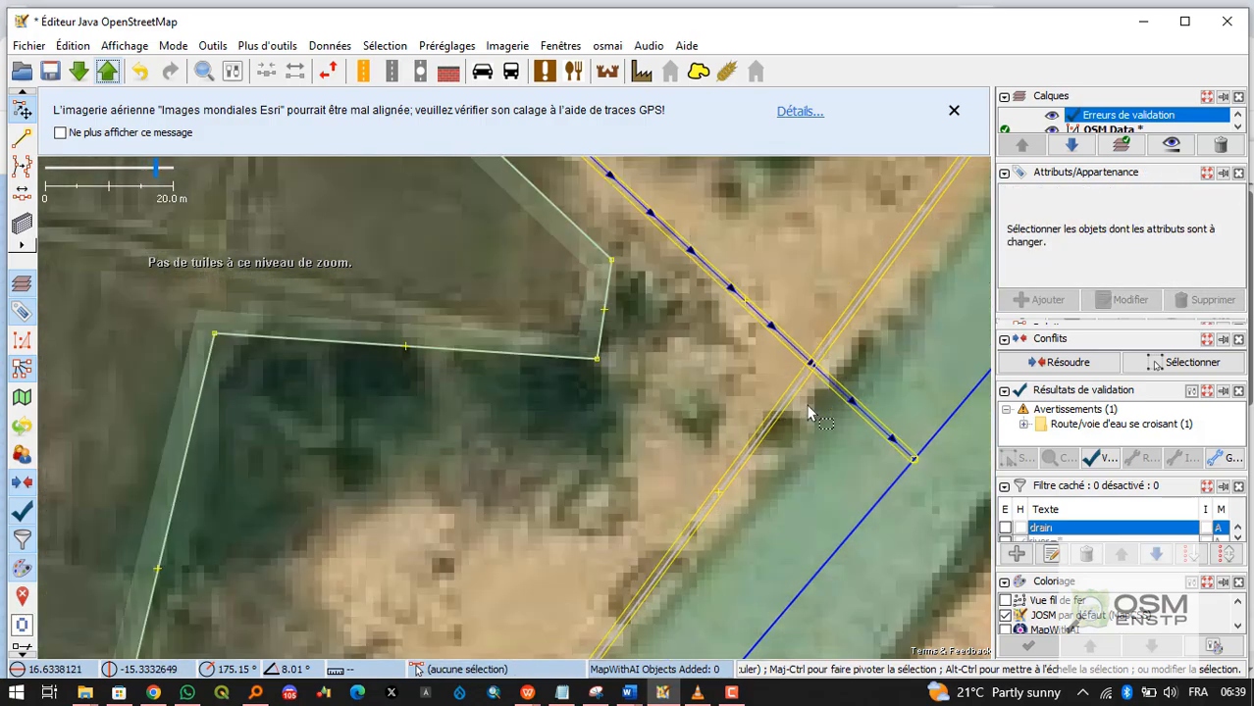
scroll(809, 414, "down", 1)
scroll(809, 414, "up", 1)
scroll(811, 397, "up", 2)
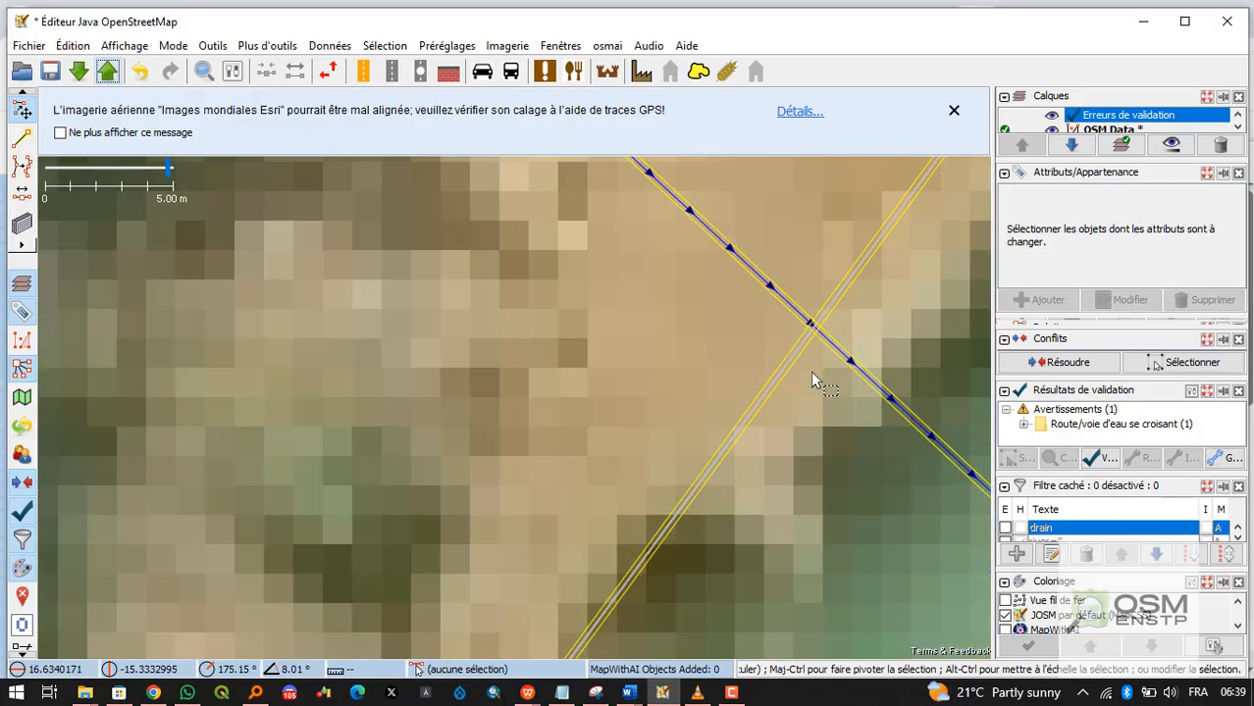
left_click(811, 371)
scroll(811, 371, "down", 1)
key("Escape")
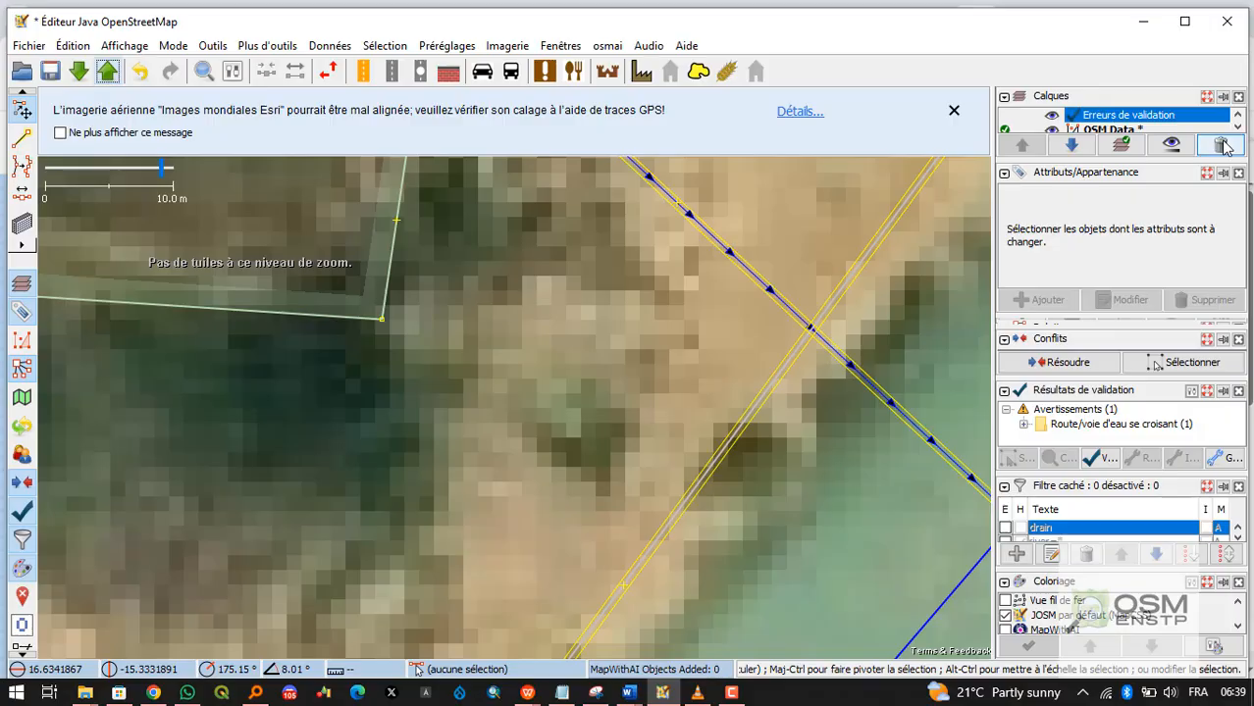
Make the OSM Data layer active again for editing the drain and road crossing.
left_click(1021, 131)
scroll(888, 303, "down", 1)
left_click(824, 343)
scroll(824, 343, "down", 1)
key("Escape")
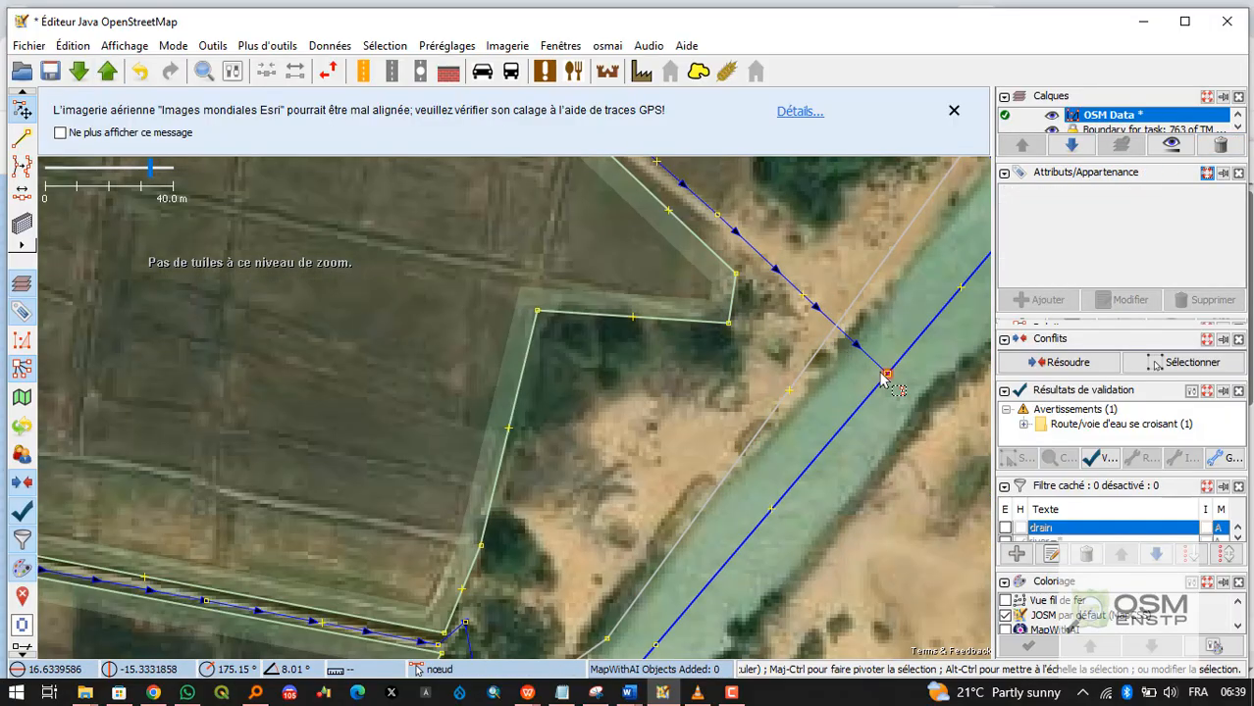
Examine the inner drain's course along the farmland outline down to its junction with the canal.
left_click(761, 290)
left_click(750, 296)
left_click_drag(750, 296, 832, 525)
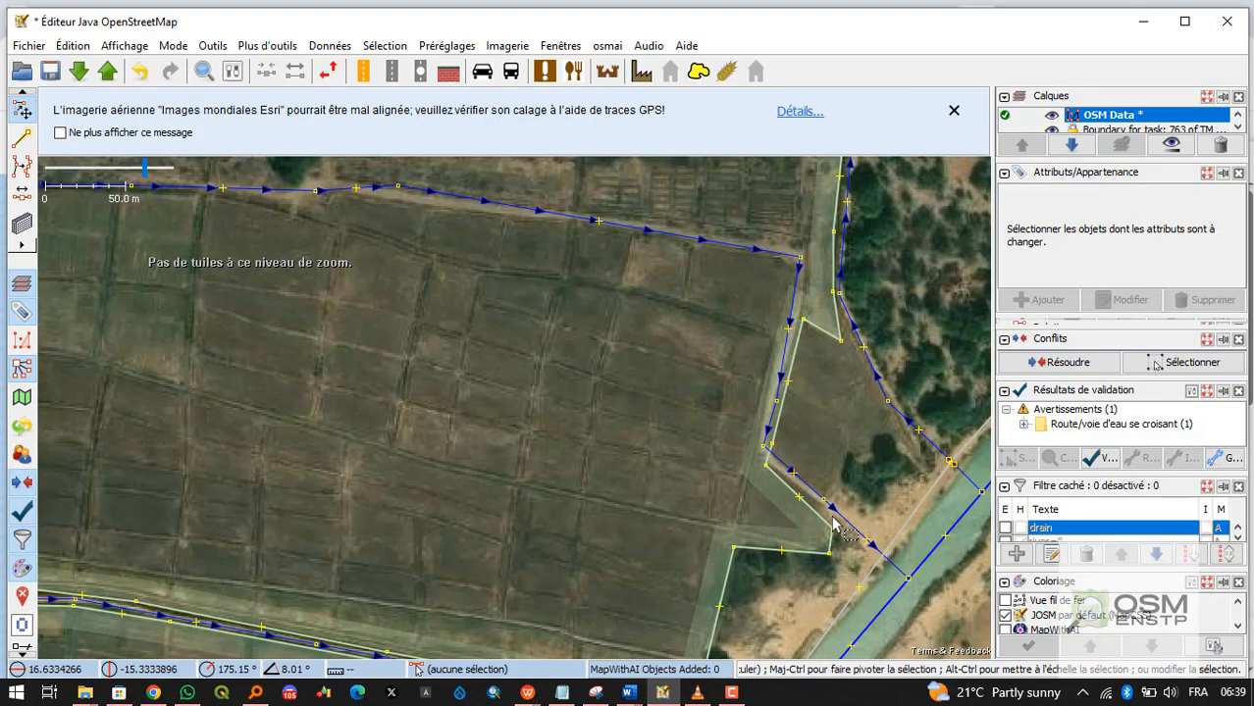
scroll(832, 525, "down", 1)
left_click(743, 363)
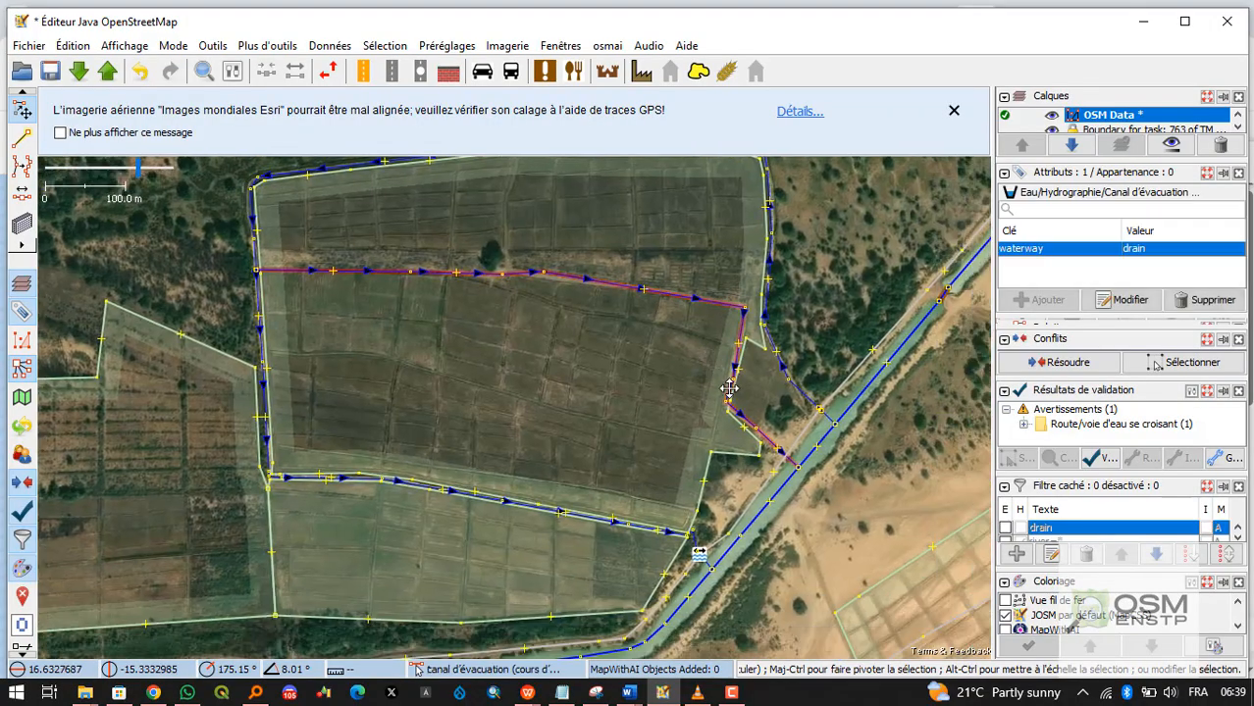
left_click_drag(743, 363, 723, 334)
scroll(723, 334, "up", 2)
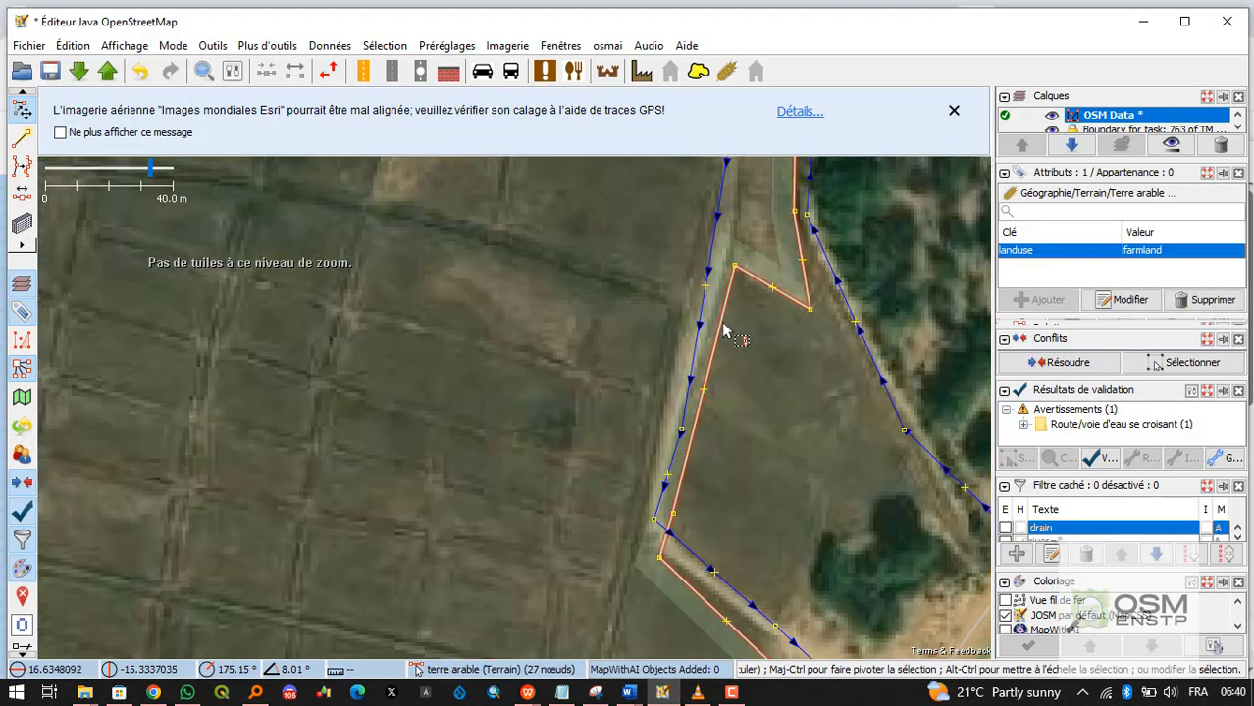
scroll(723, 334, "down", 3)
key("Escape")
scroll(782, 383, "up", 3)
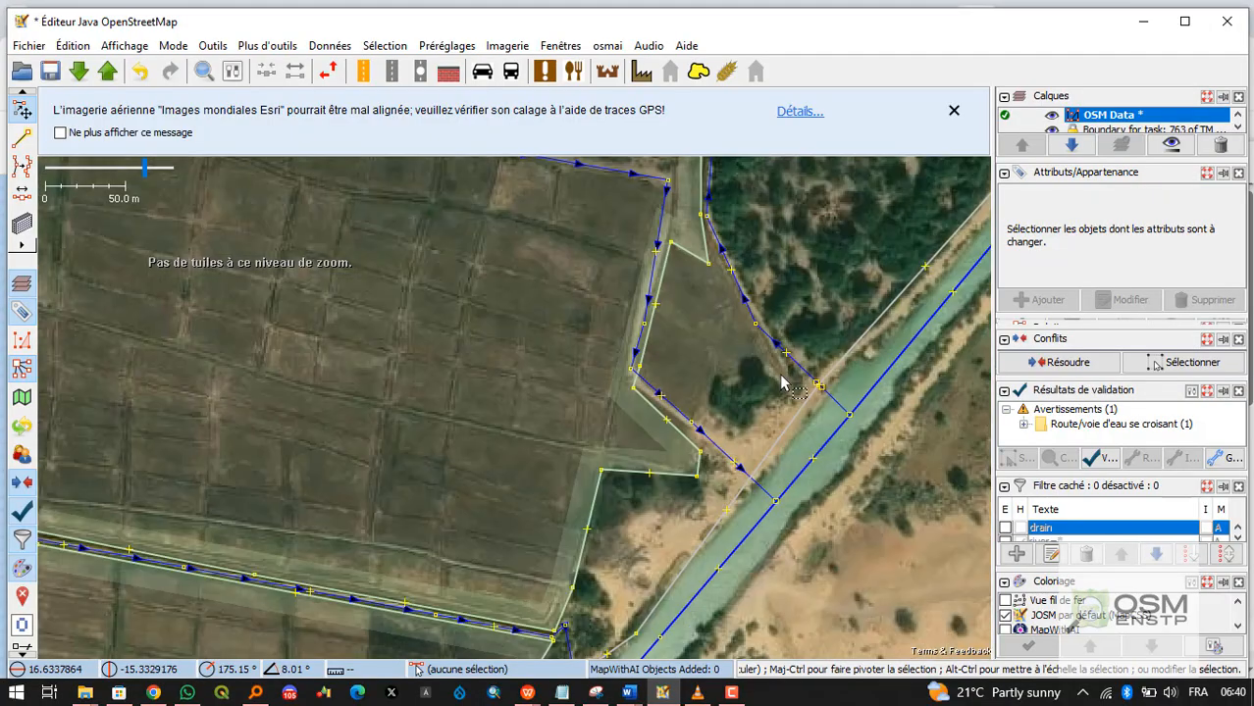
scroll(750, 377, "down", 2)
scroll(751, 392, "up", 2)
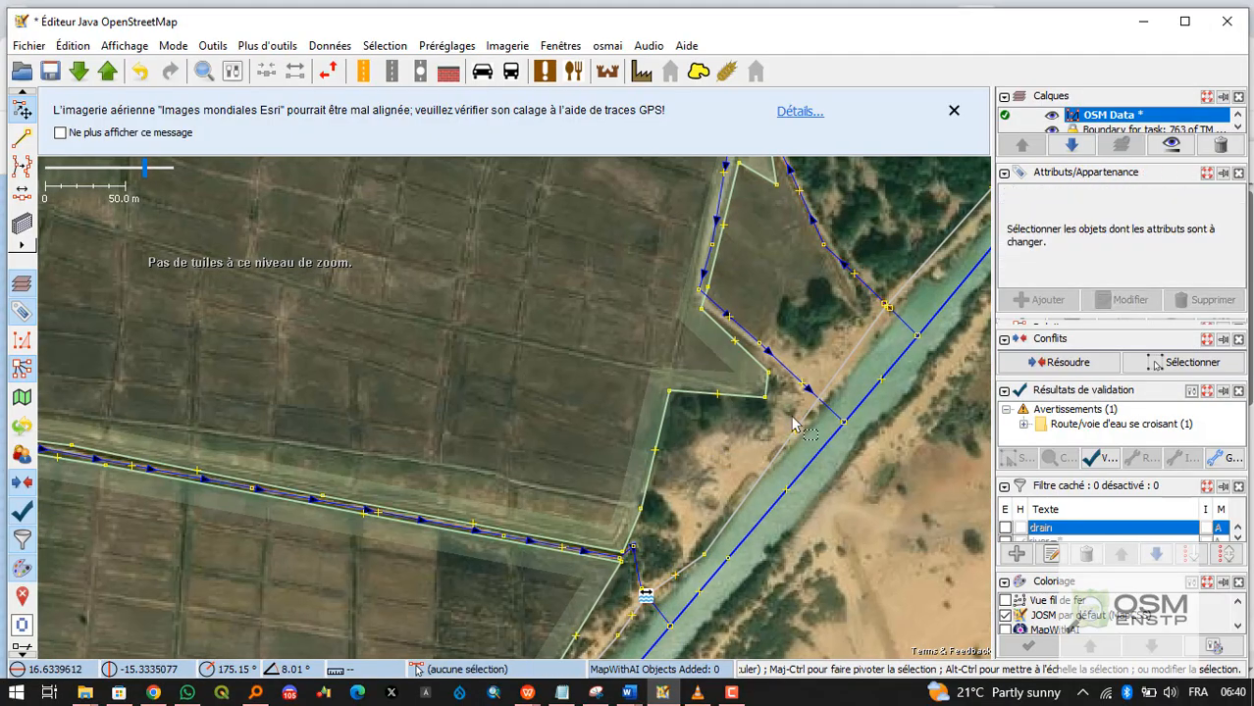
scroll(795, 424, "up", 3)
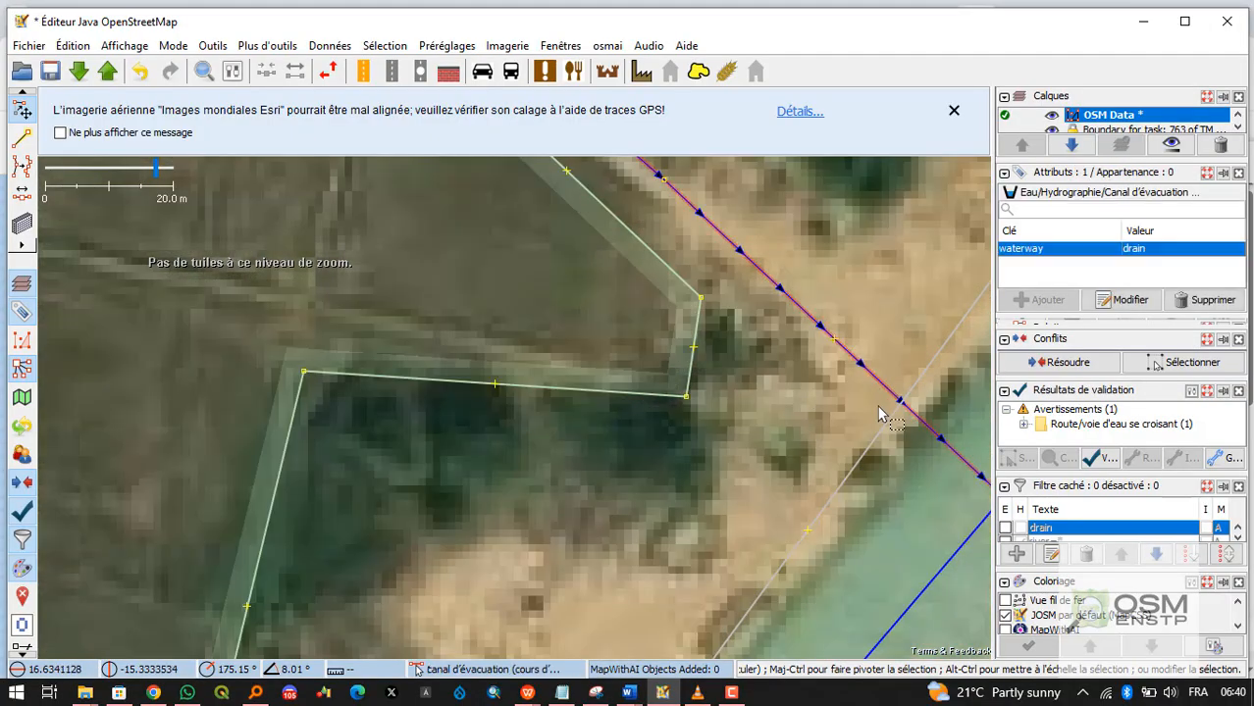
scroll(868, 417, "down", 2)
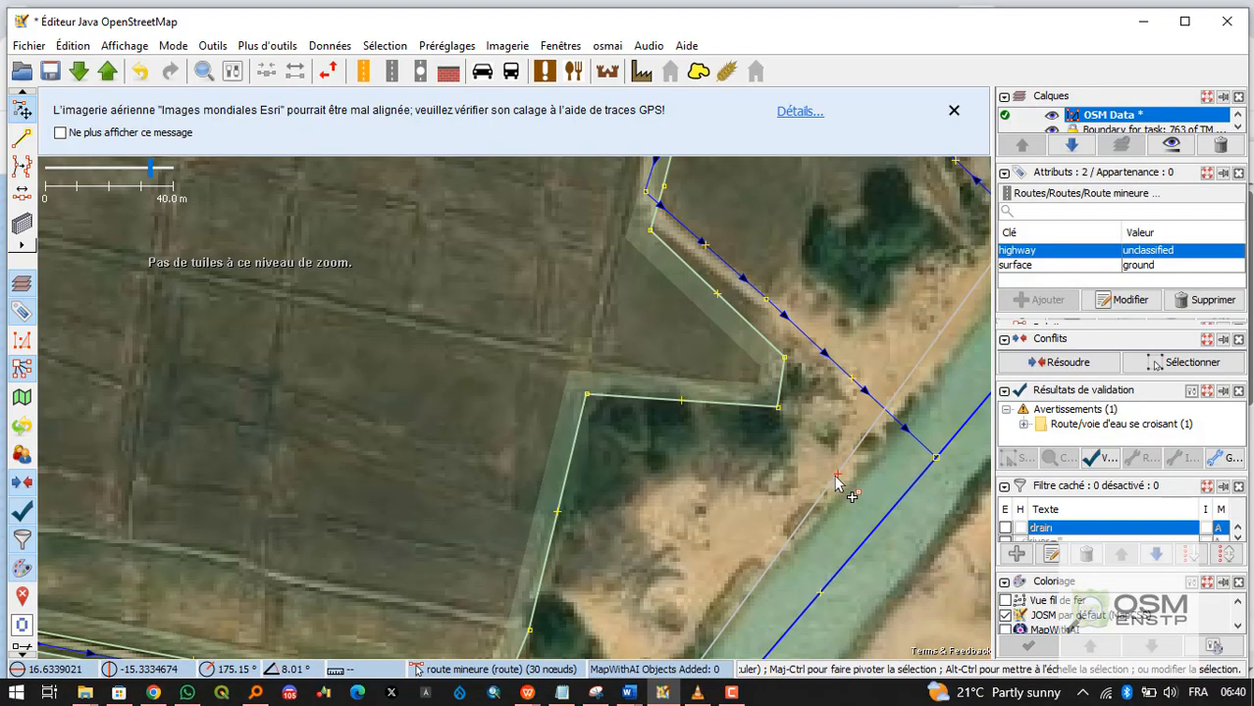
left_click_drag(841, 480, 879, 410)
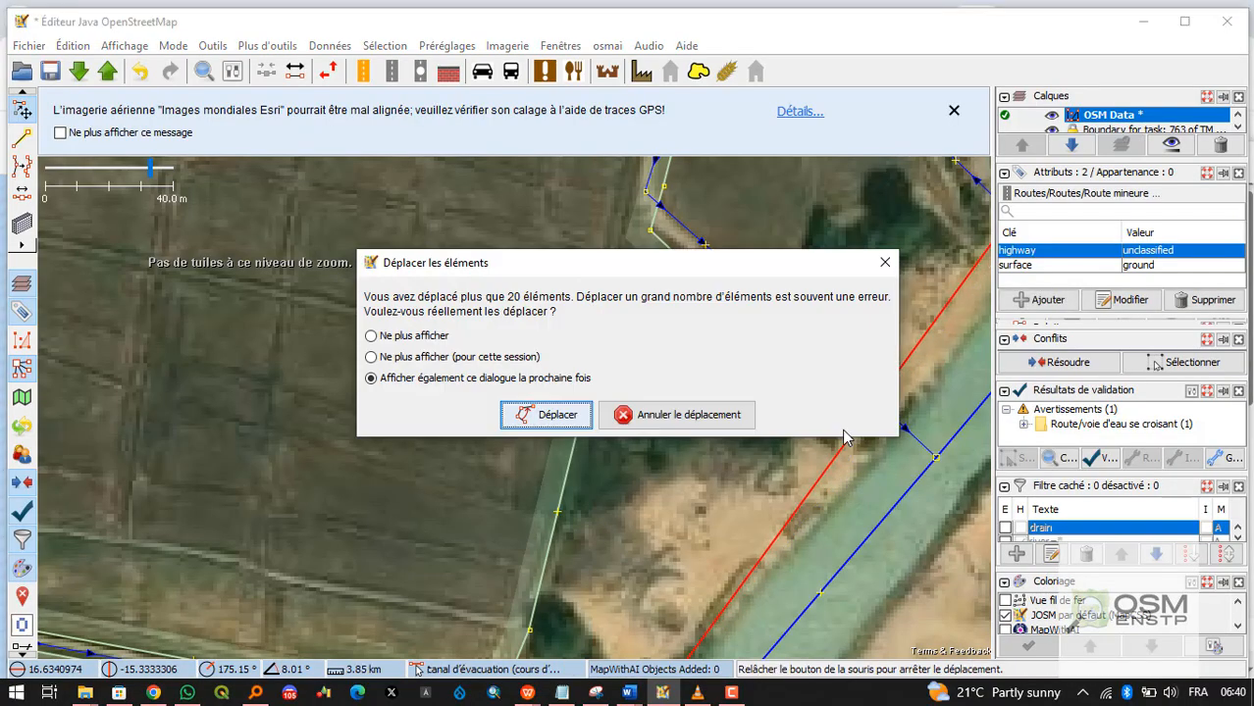
left_click(698, 415)
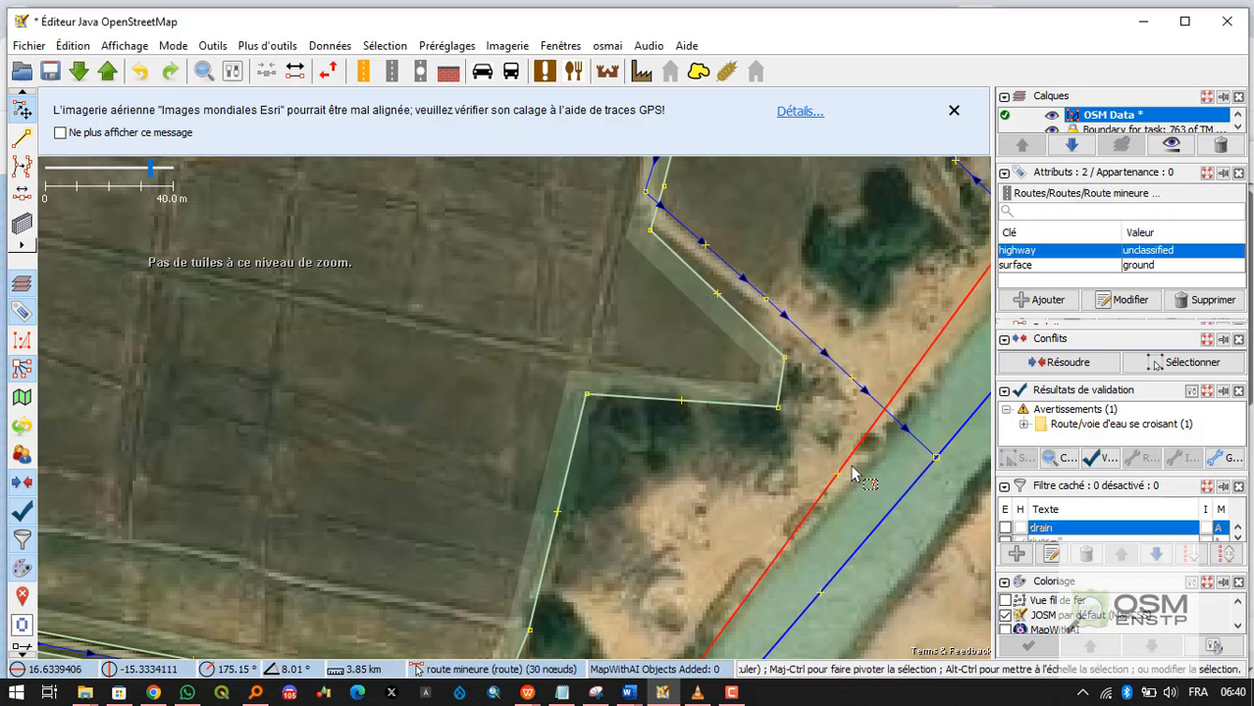
Add a shared node where the inner drain crosses the minor road beside the canal, and shift it slightly southwest.
left_click(860, 418)
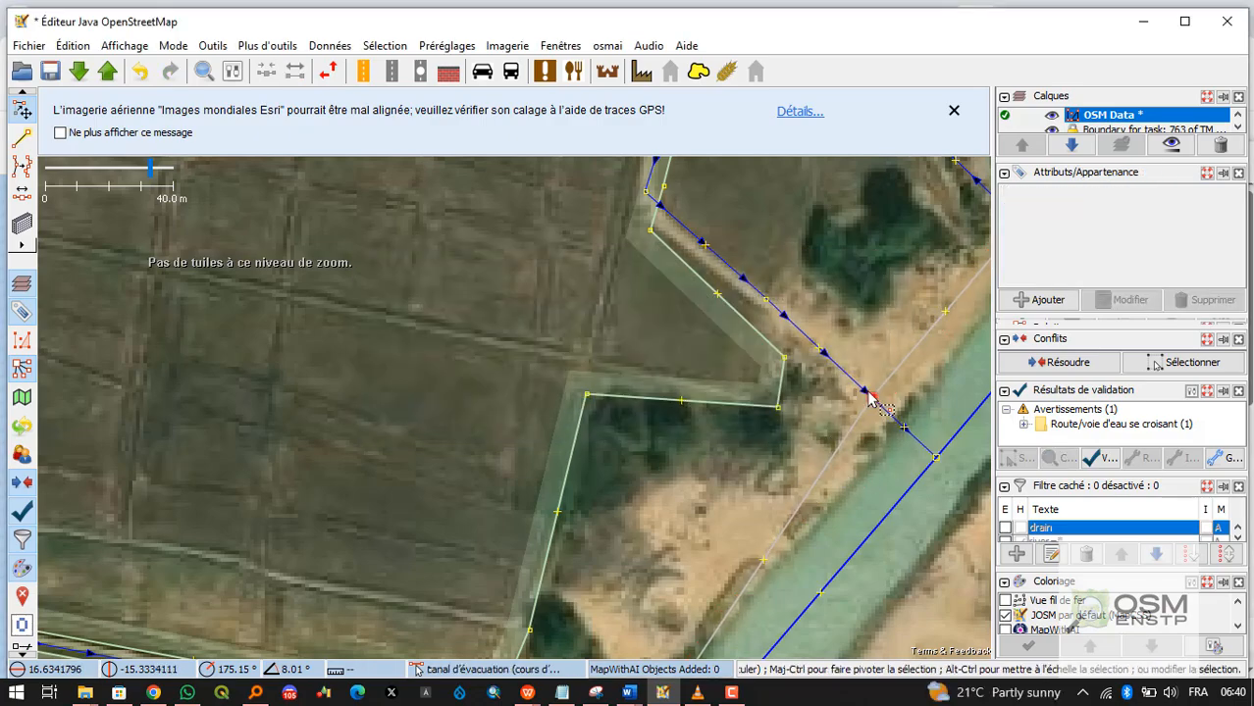
scroll(871, 410, "up", 3)
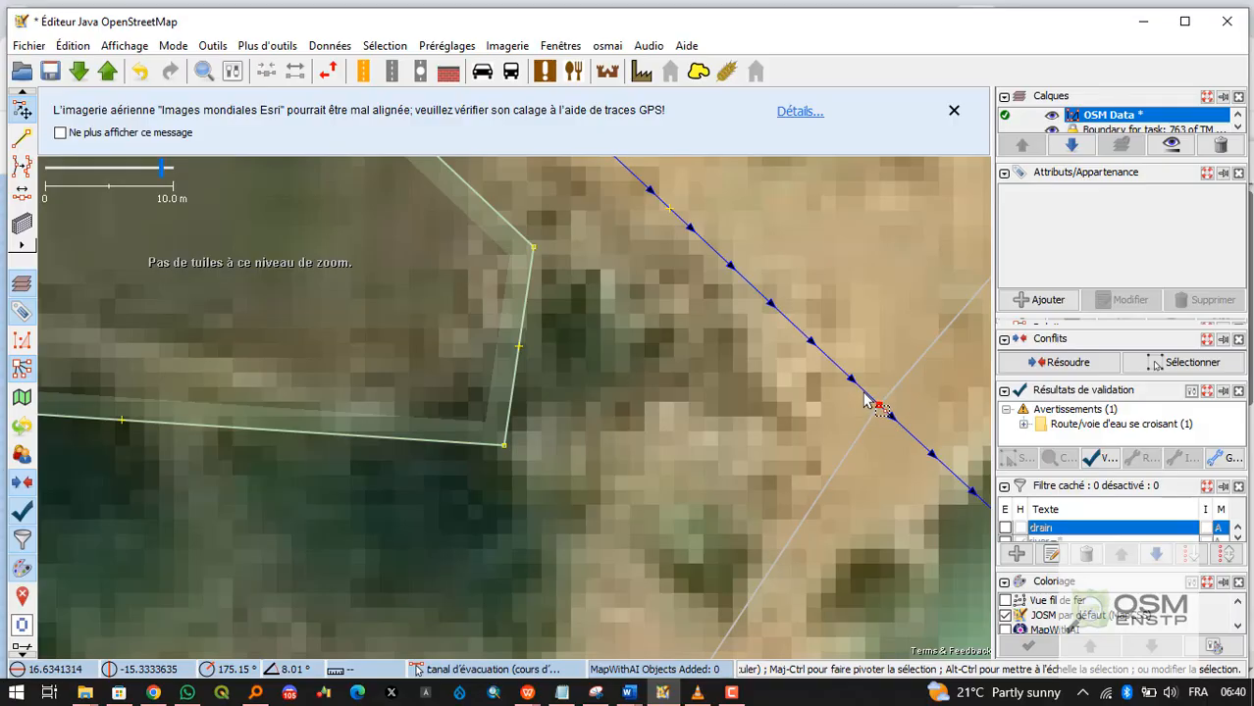
left_click_drag(869, 404, 867, 421)
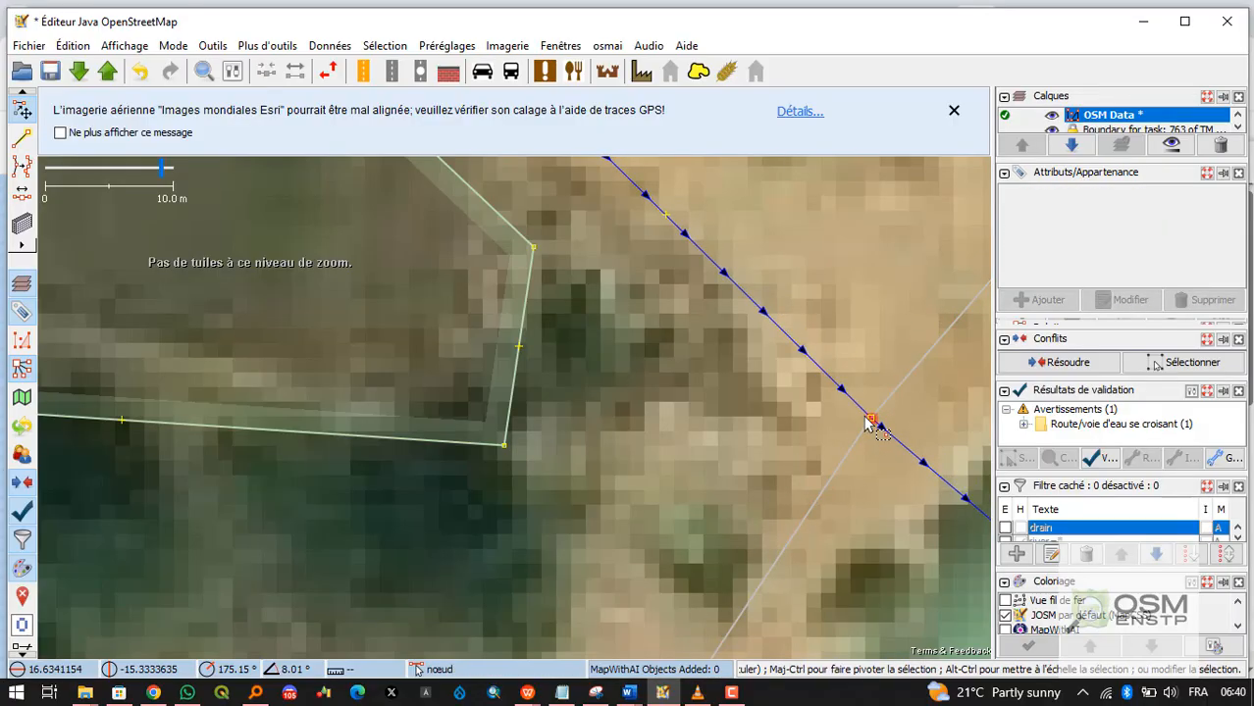
left_click(871, 420)
scroll(671, 294, "down", 5)
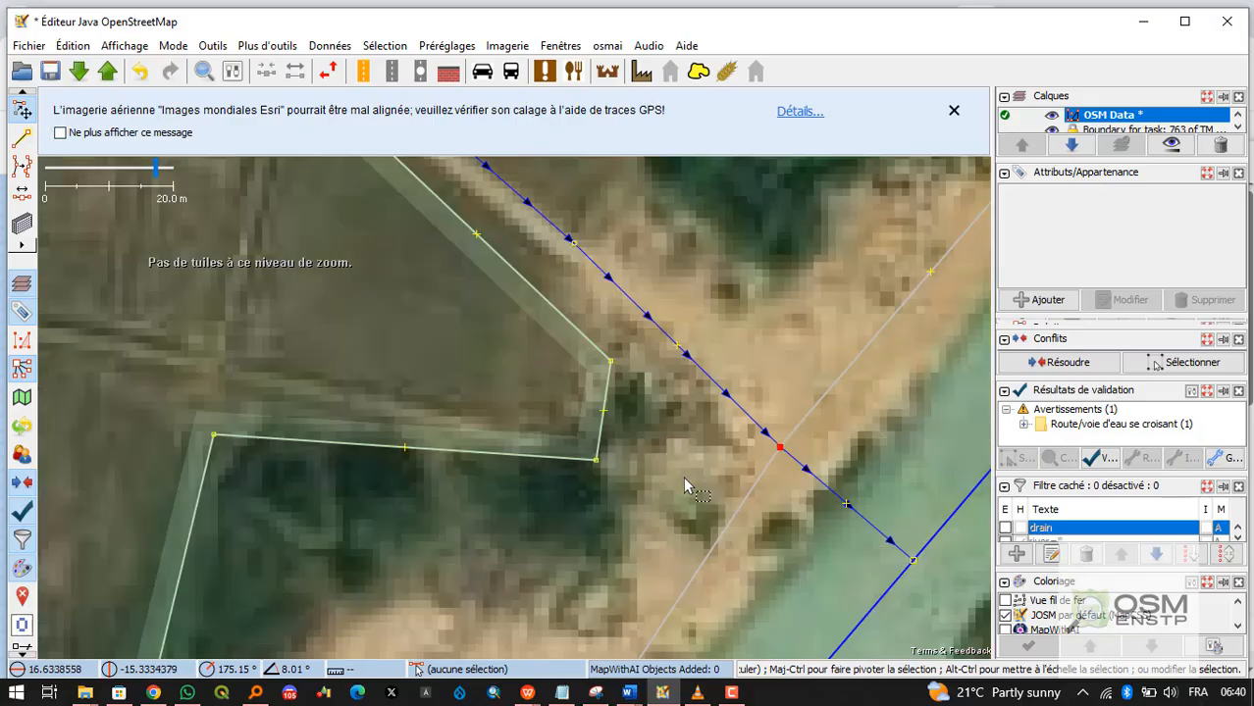
Copy the ford=yes tag from the neighbouring drain's road crossing onto the new shared node of the inner drain and the minor road.
left_click_drag(671, 284, 664, 199)
left_click(618, 390)
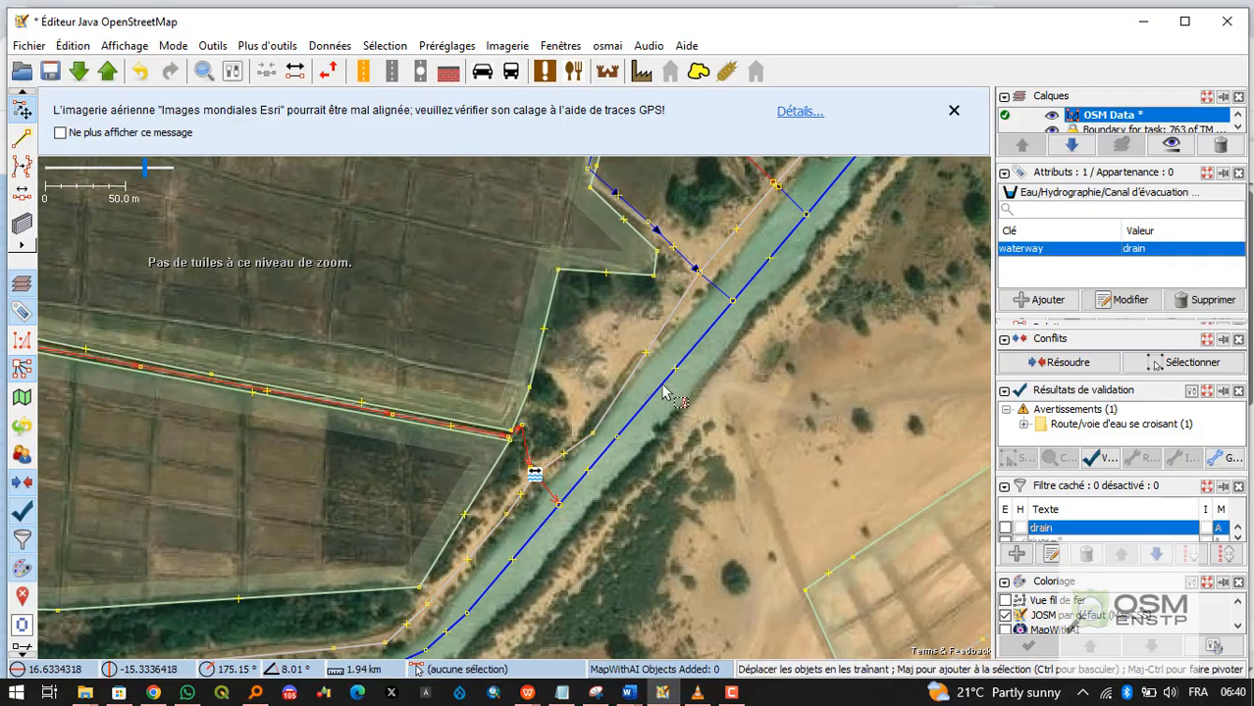
scroll(530, 475, "up", 3)
left_click(503, 475)
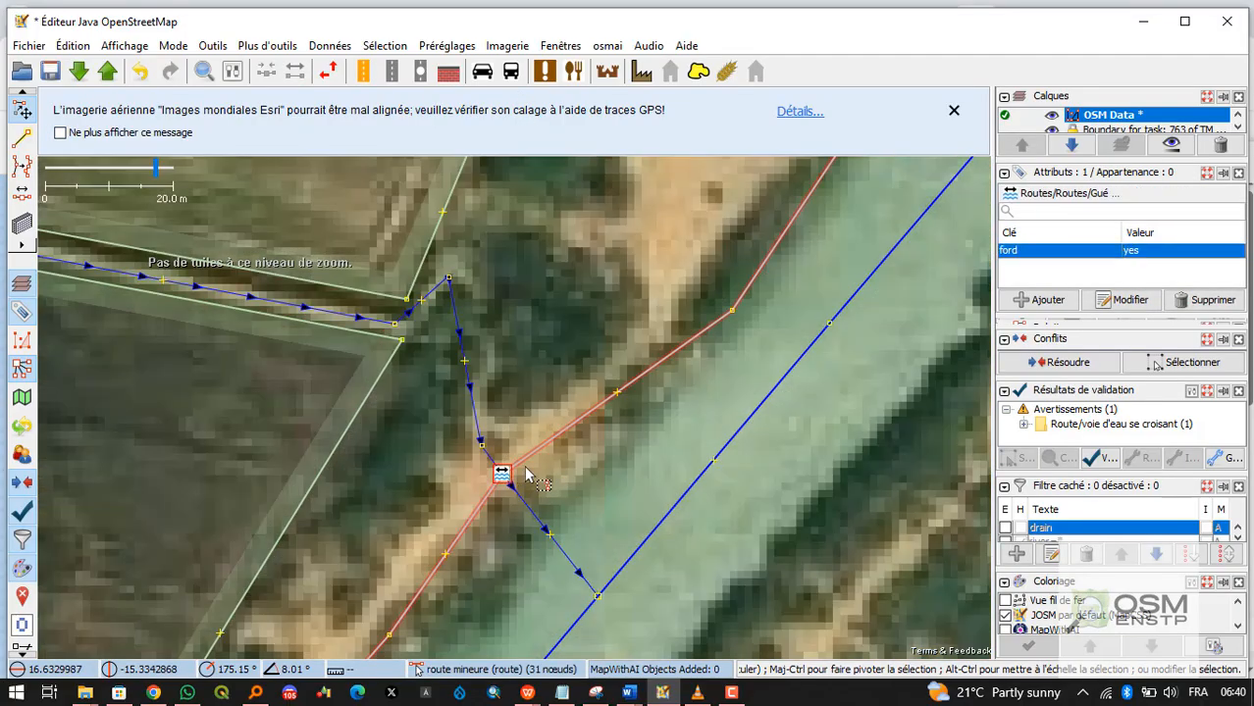
scroll(523, 478, "down", 3)
scroll(687, 245, "up", 3)
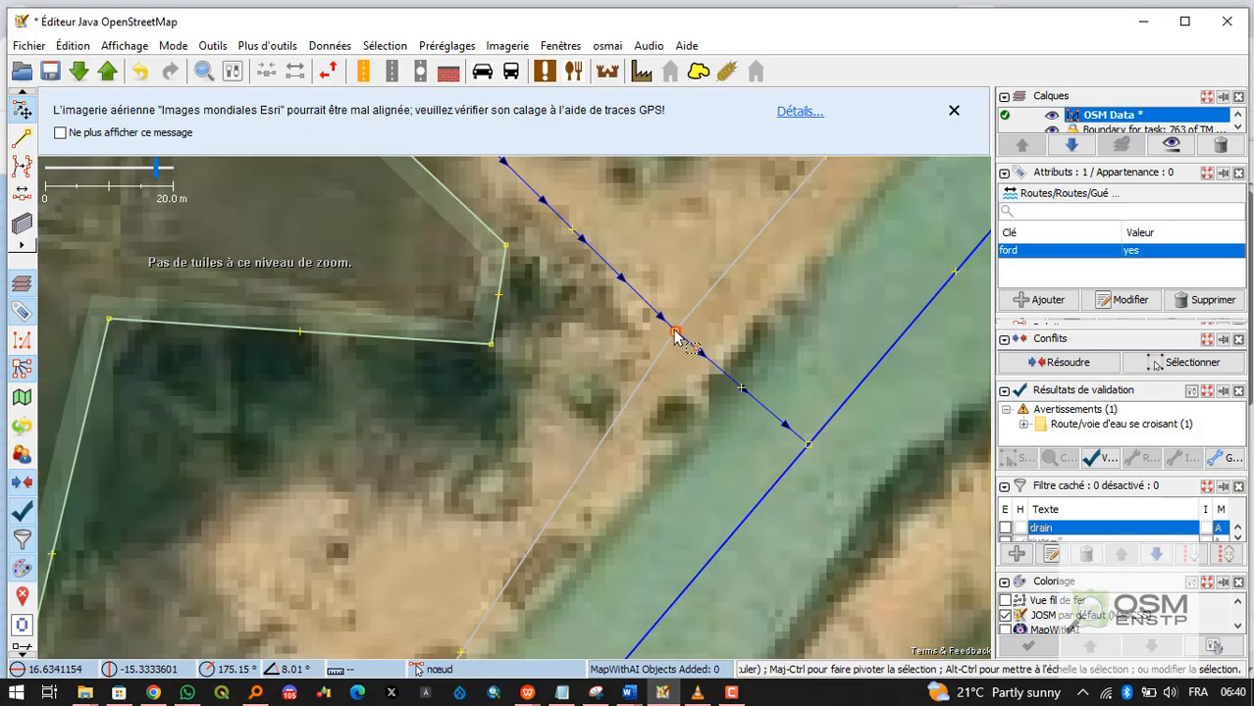
left_click(675, 335)
left_click(679, 365)
scroll(637, 334, "down", 3)
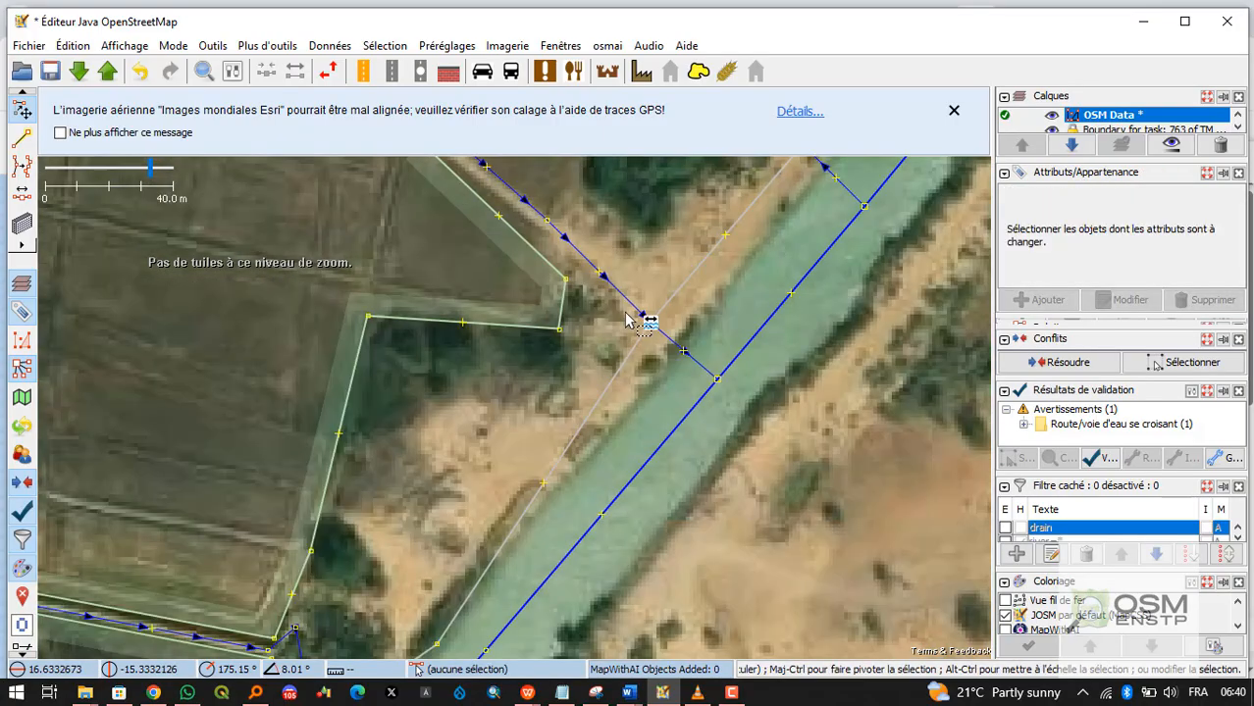
left_click(623, 365)
left_click(623, 365)
Upload the OSM Data edits to OpenStreetMap with the prefilled hashtag comment and the source "Esri World Imagery; EsriWorldImagery".
scroll(639, 294, "down", 2)
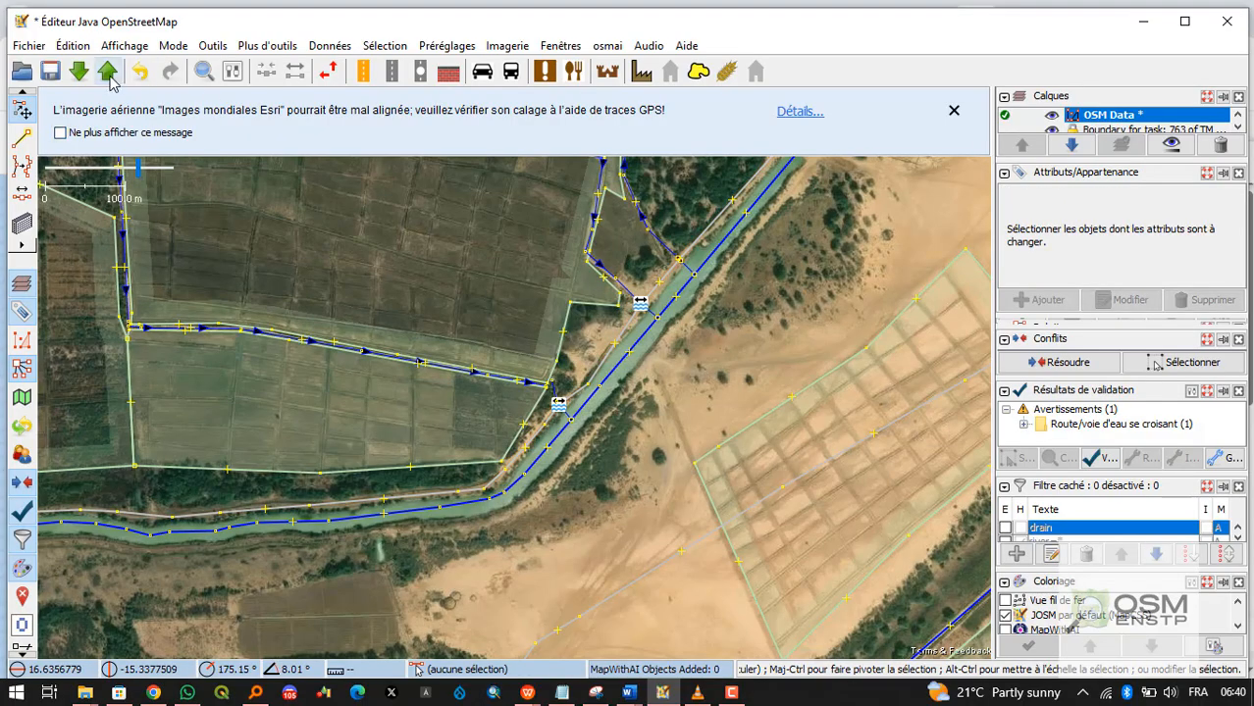
key("ctrl+shift+Up")
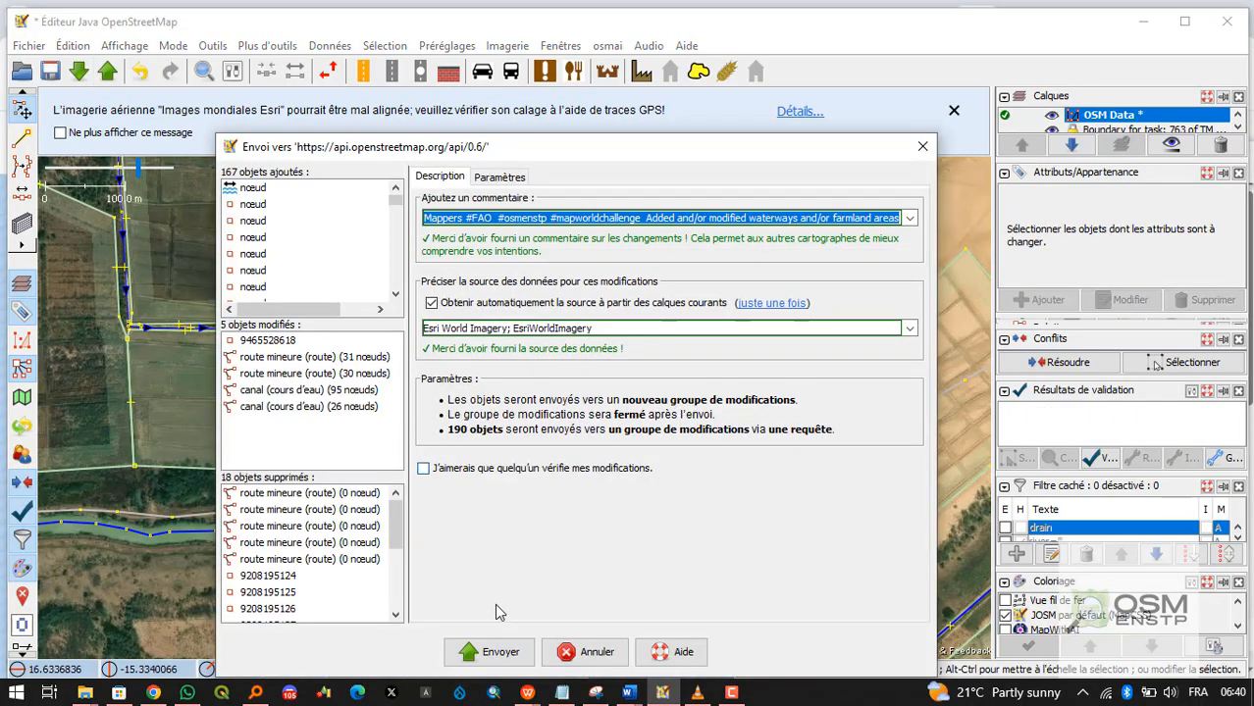
left_click(494, 655)
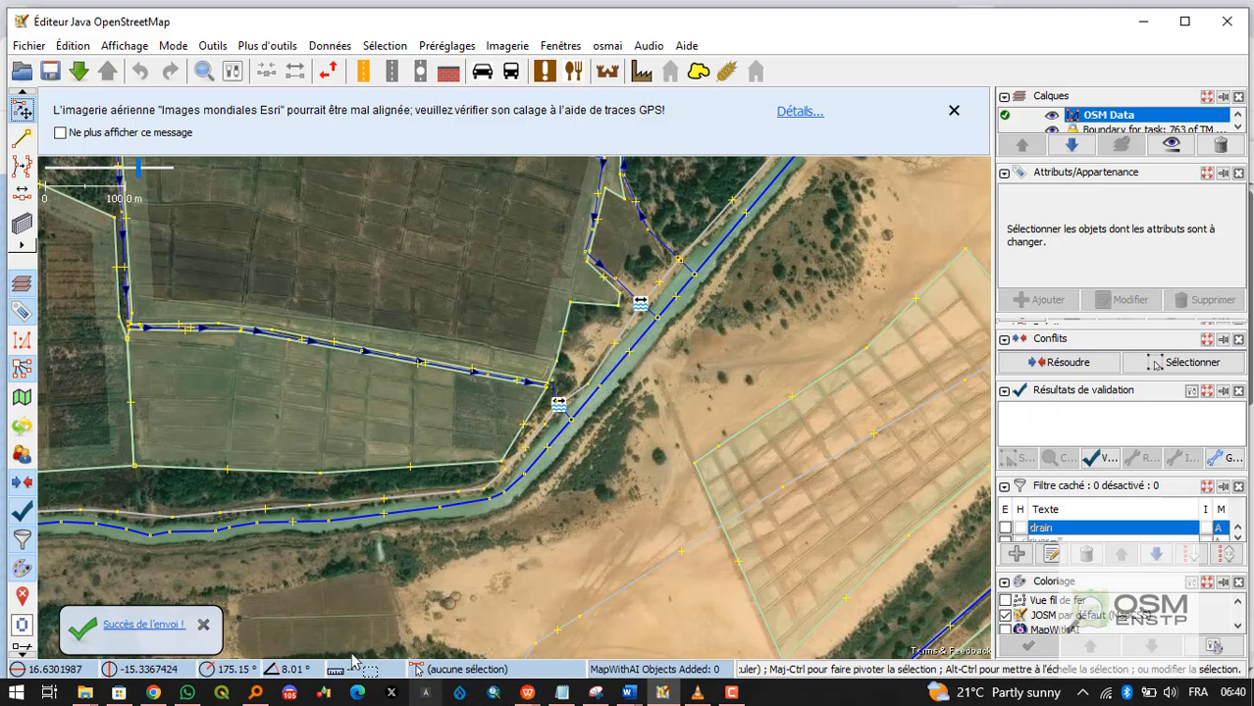
Switch to the HOT Tasking Manager in Chrome, mark task #763 as completely mapped with Yes, and submit the task.
left_click(163, 693)
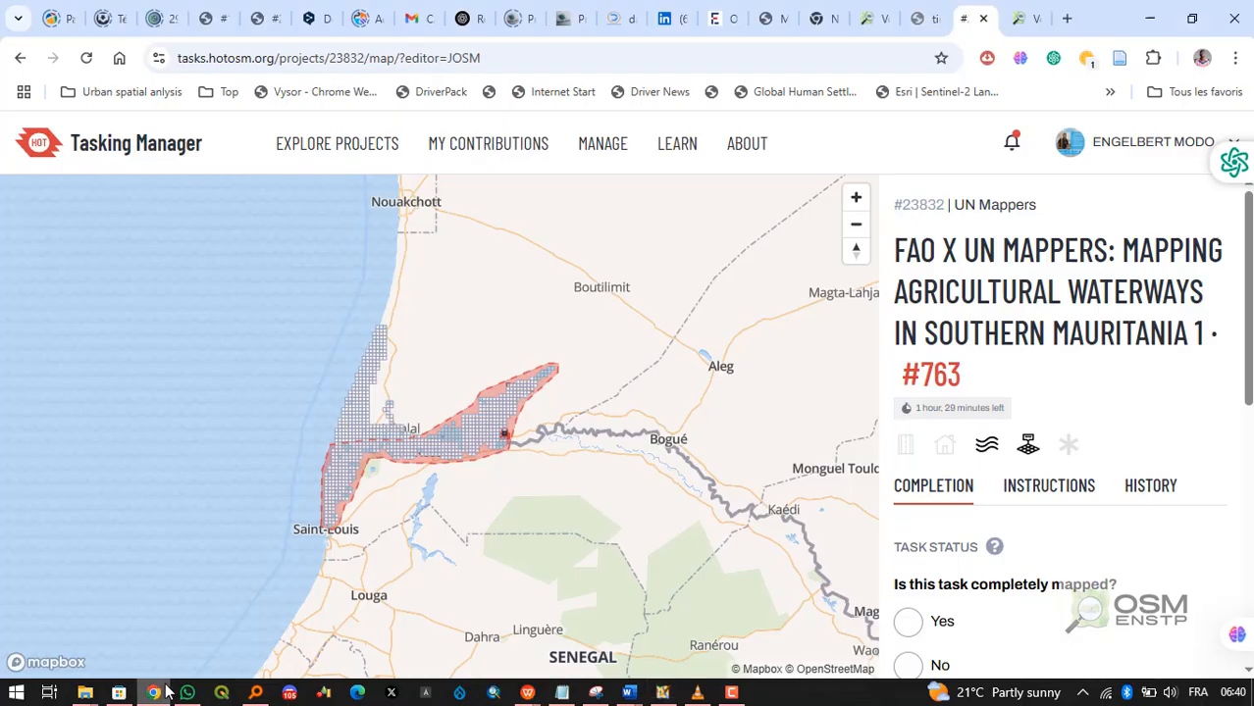
scroll(905, 532, "down", 1)
left_click(909, 535)
scroll(921, 493, "down", 5)
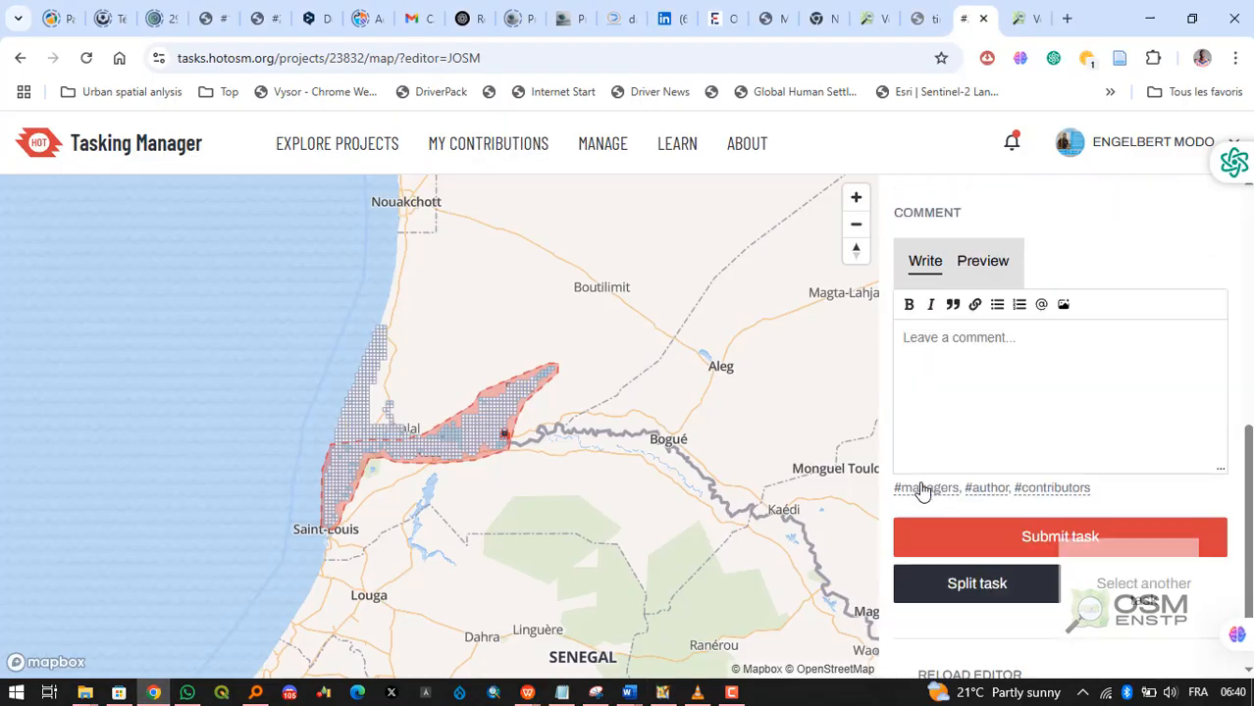
scroll(926, 342, "up", 3)
scroll(975, 509, "down", 3)
left_click(994, 538)
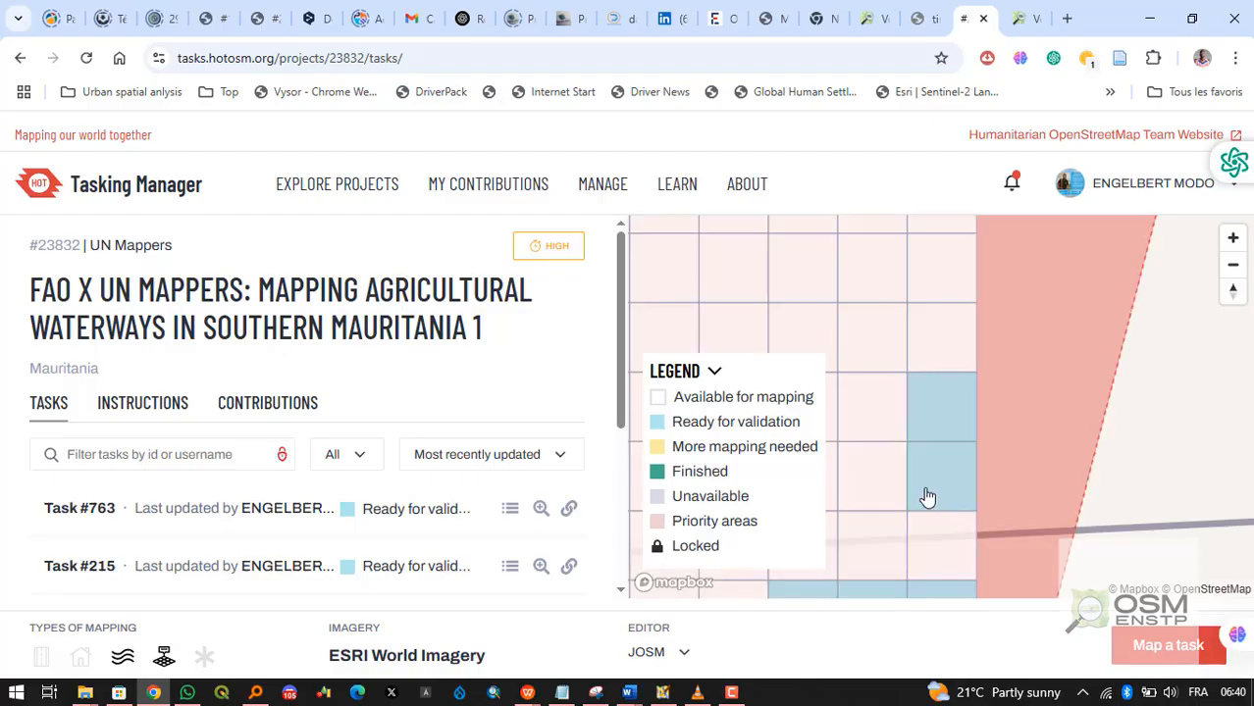
Examine the task grid of project #23832 for the squares ready for validation and those still available for mapping.
scroll(922, 492, "down", 5)
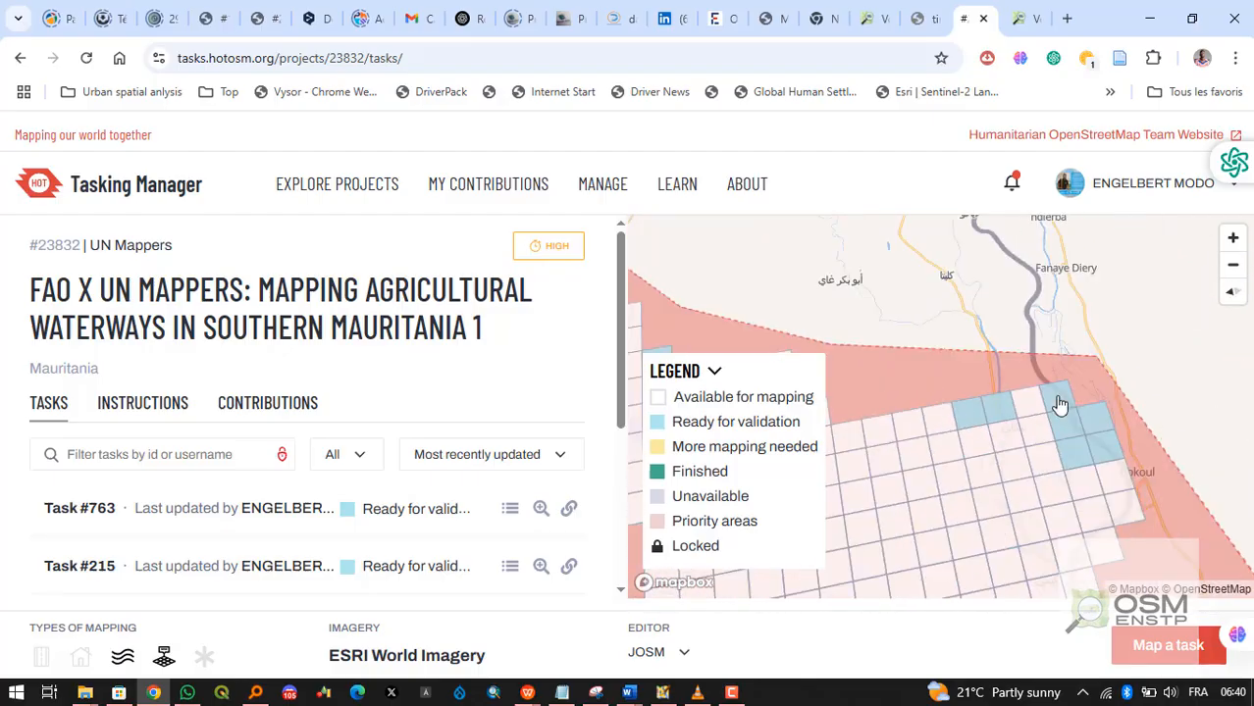
left_click_drag(913, 491, 1035, 374)
scroll(1040, 387, "down", 2)
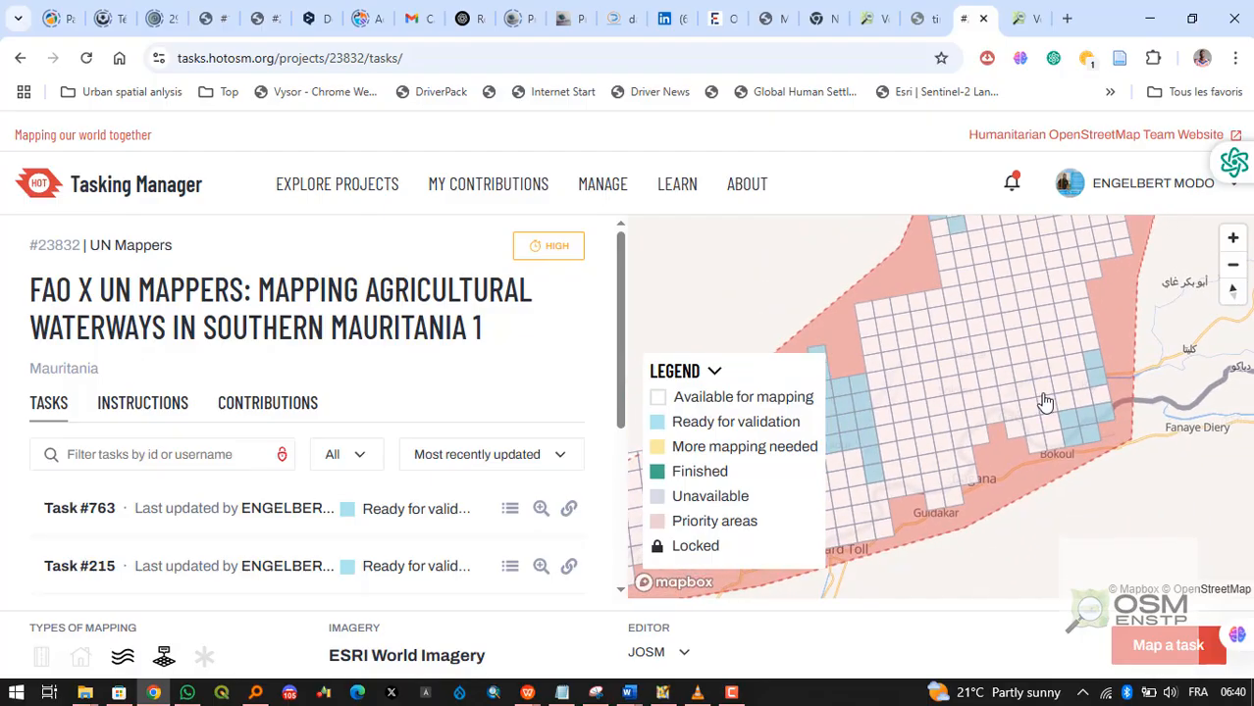
scroll(1069, 422, "up", 5)
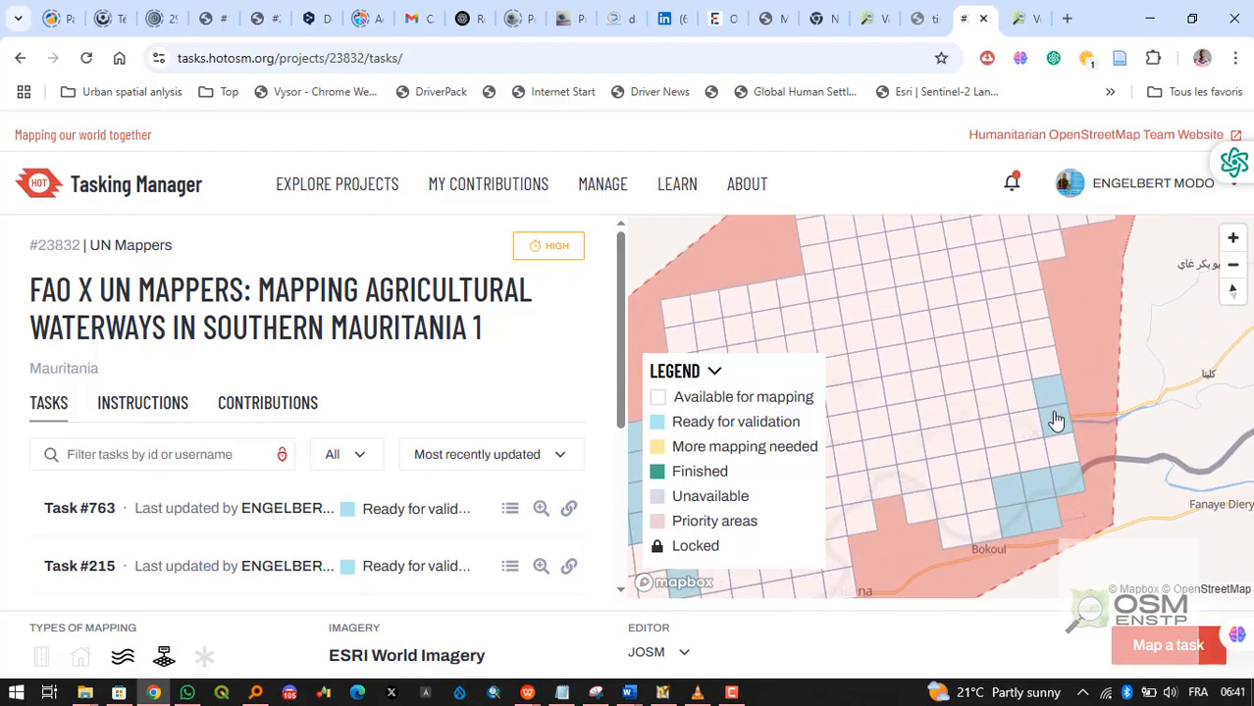
scroll(1050, 414, "up", 2)
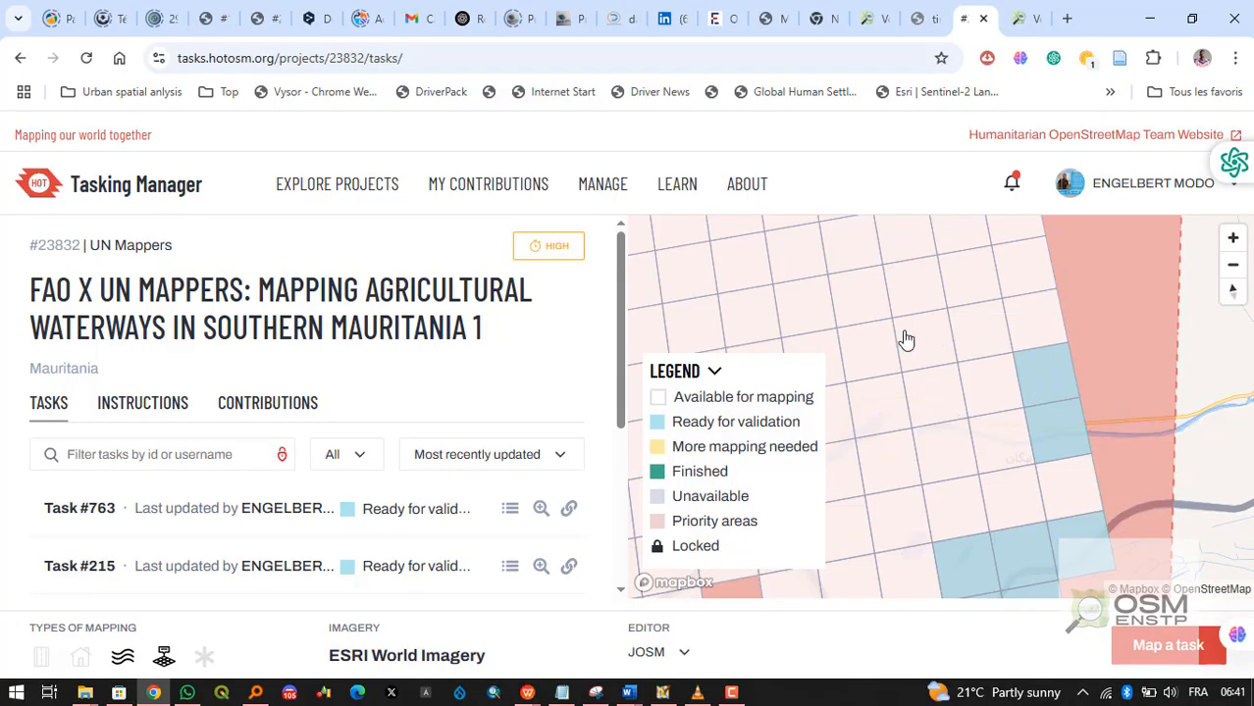
scroll(1086, 424, "down", 3)
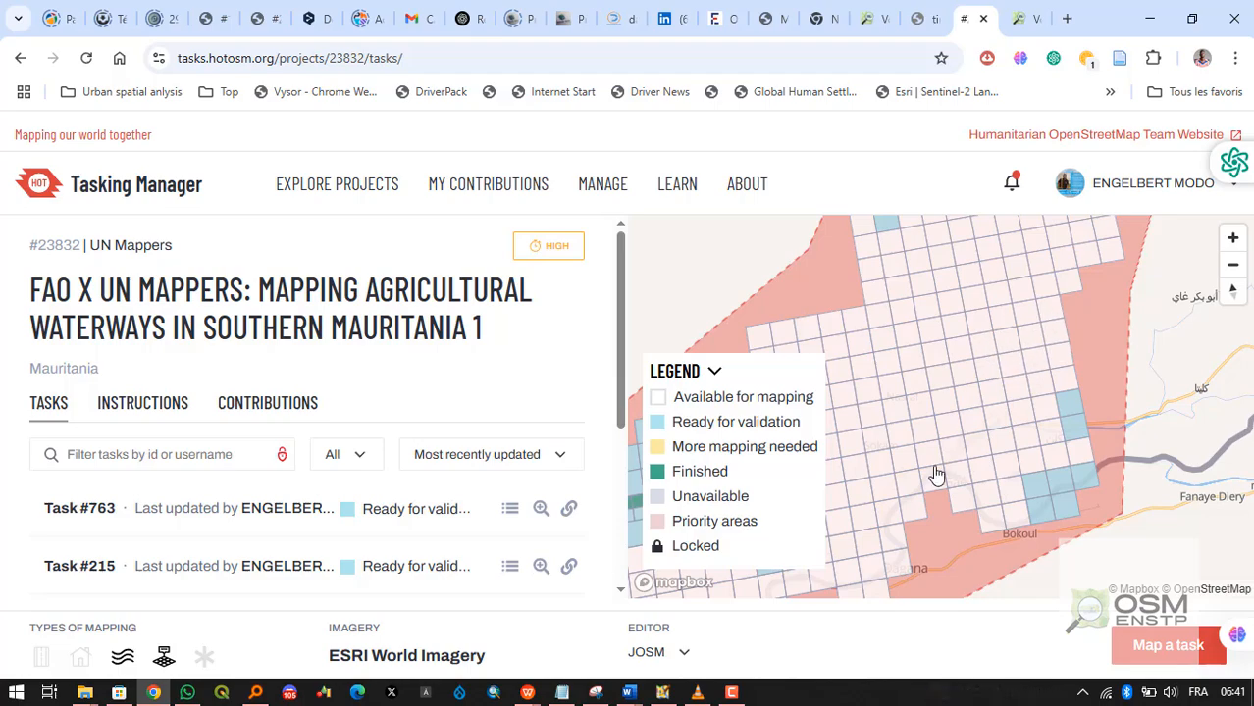
scroll(938, 476, "down", 1)
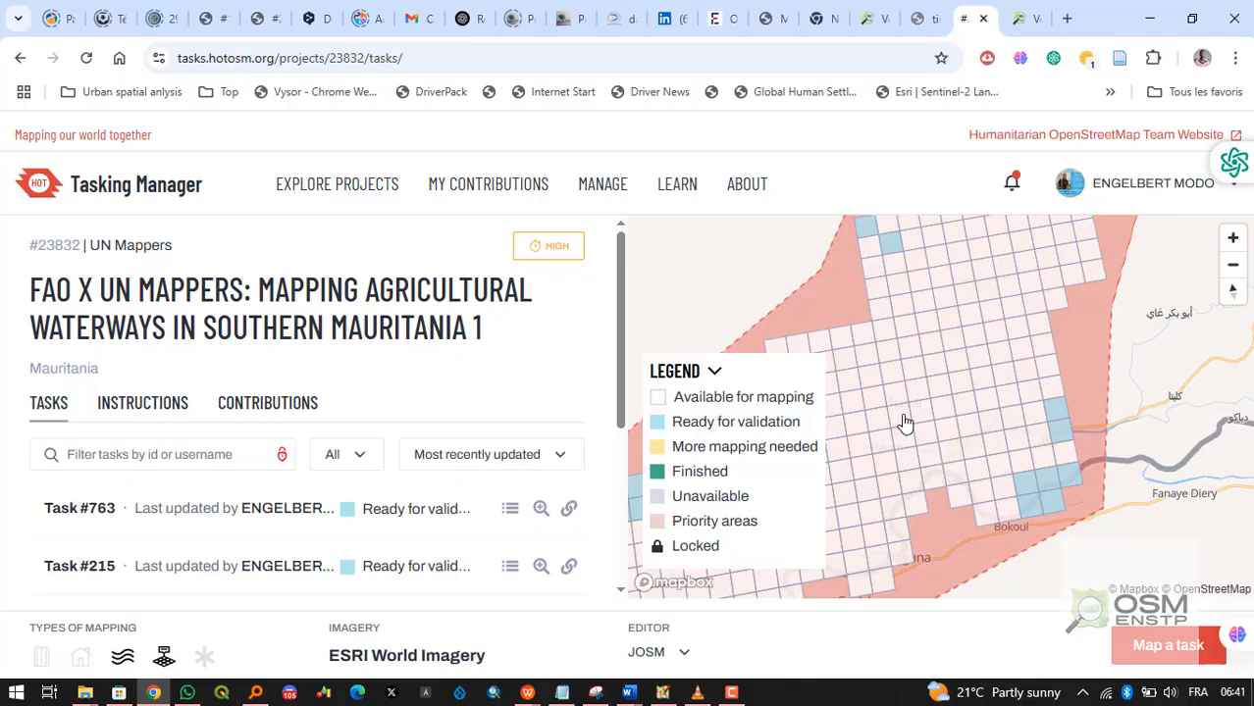
scroll(905, 422, "down", 2)
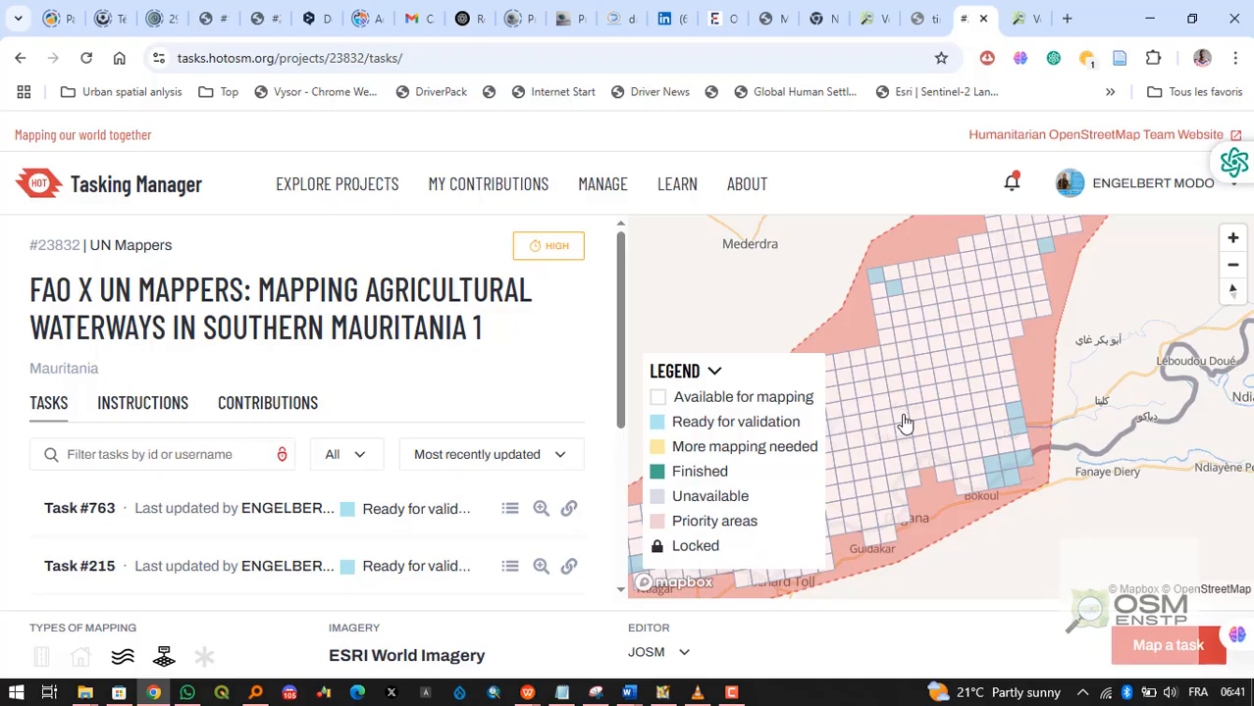
scroll(896, 497, "down", 1)
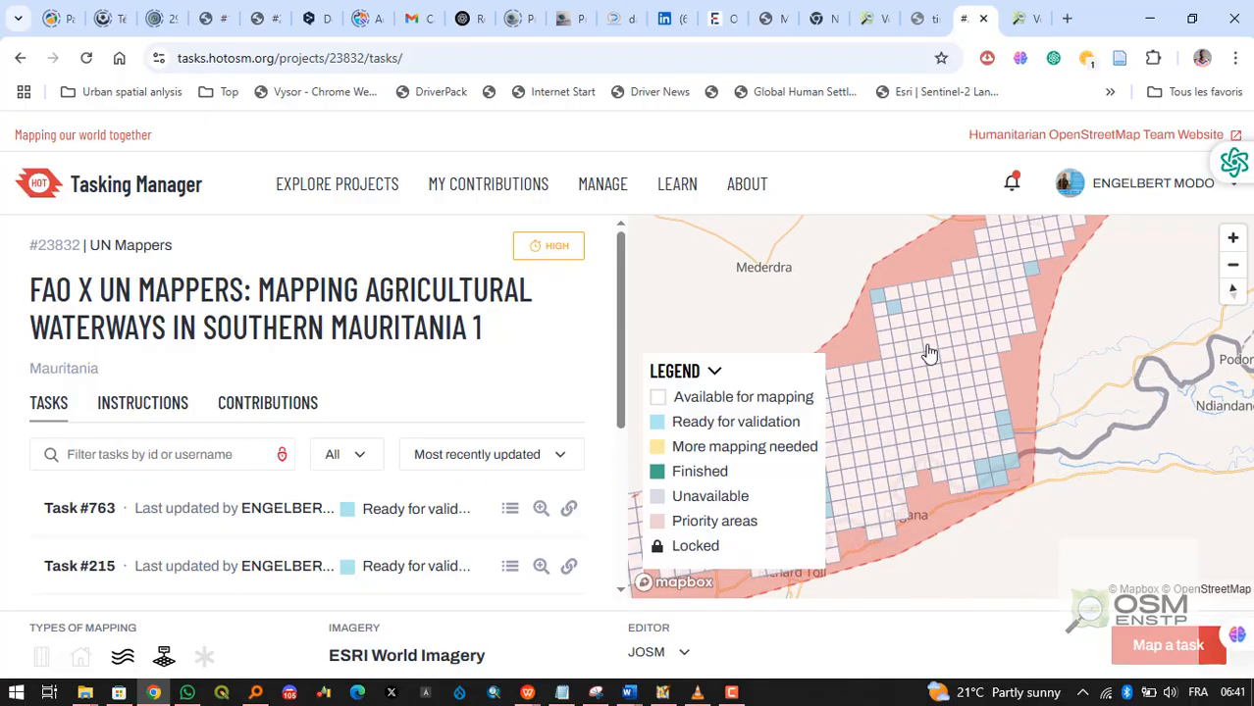
scroll(978, 424, "up", 2)
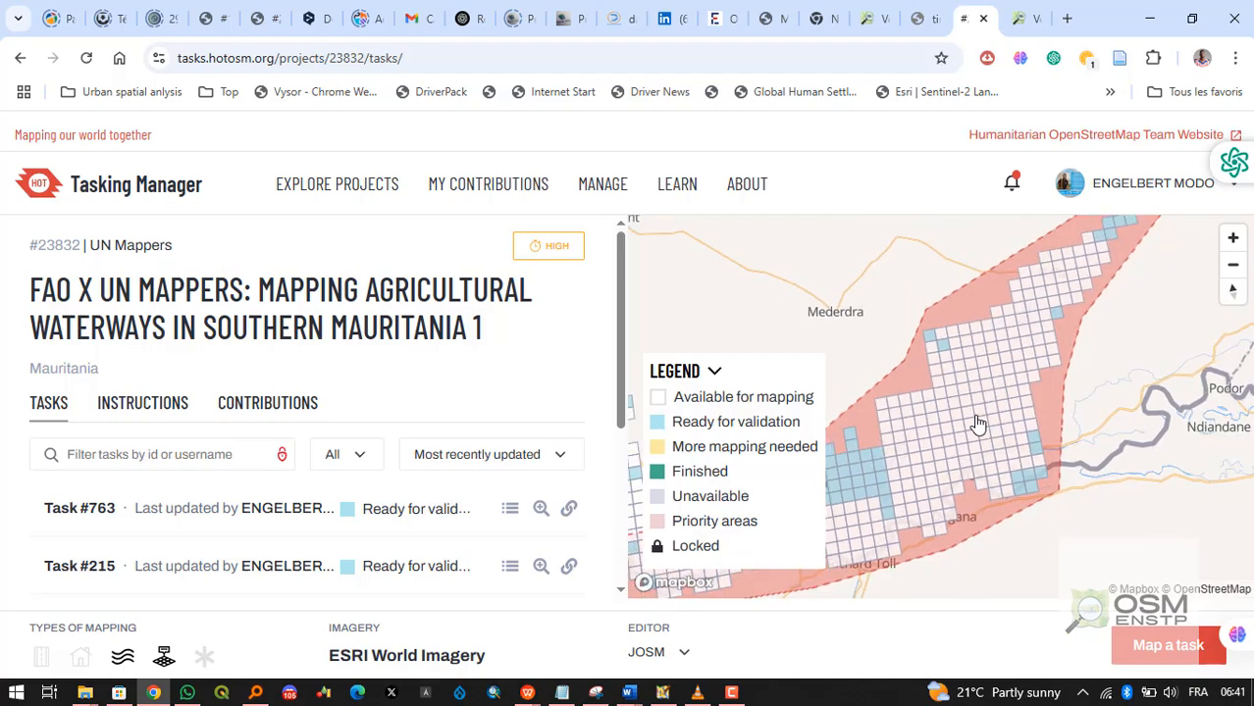
scroll(978, 424, "down", 1)
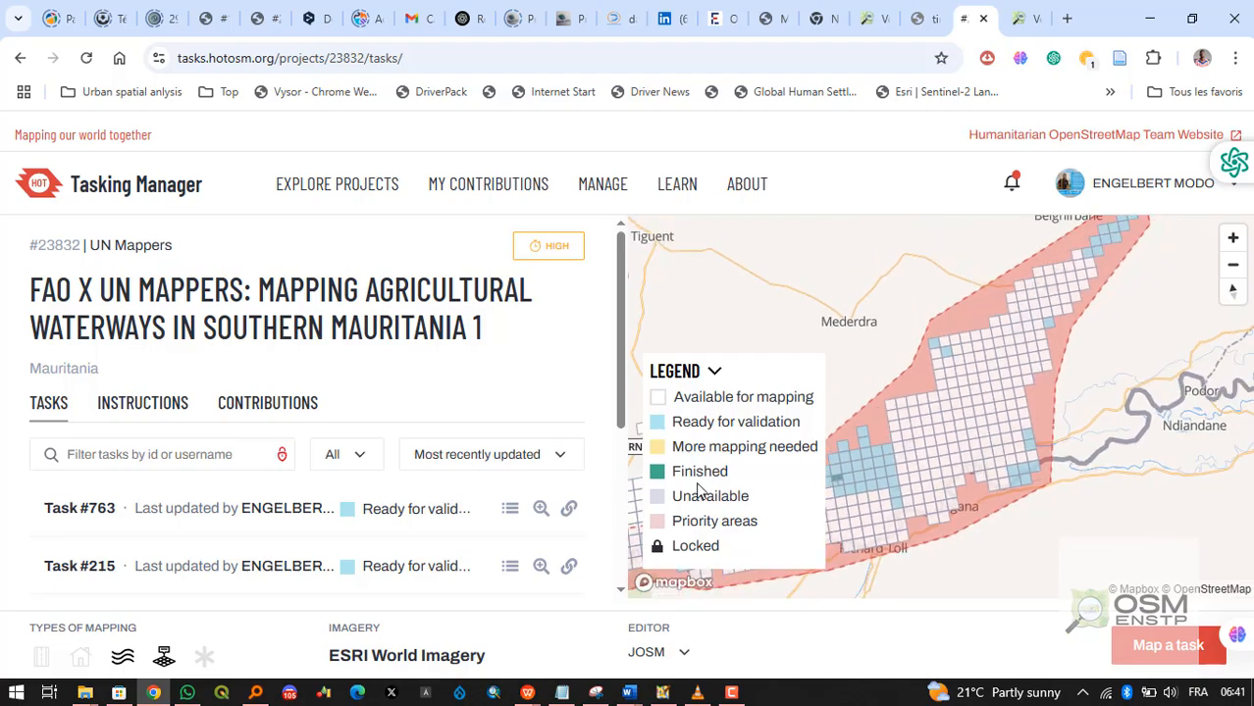